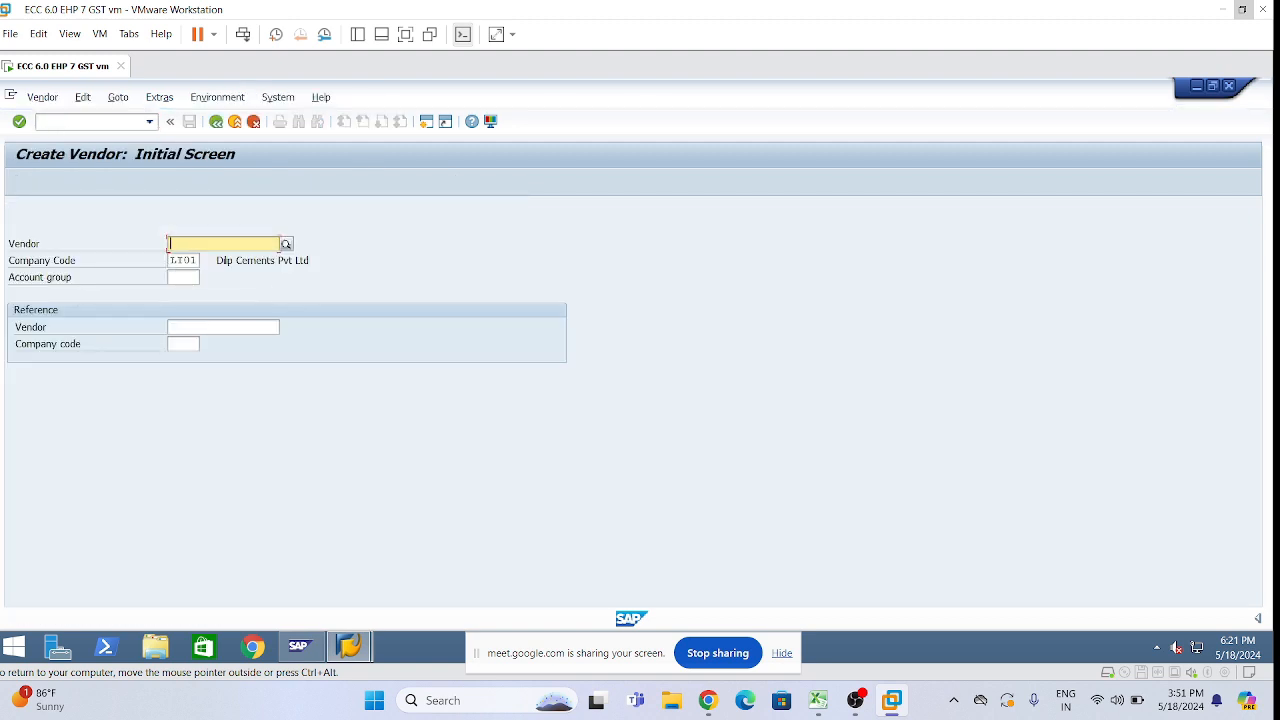
Step: Start creating a vendor in company code LI01 with account group LSVS, Dilip Service Vendors
click(185, 277)
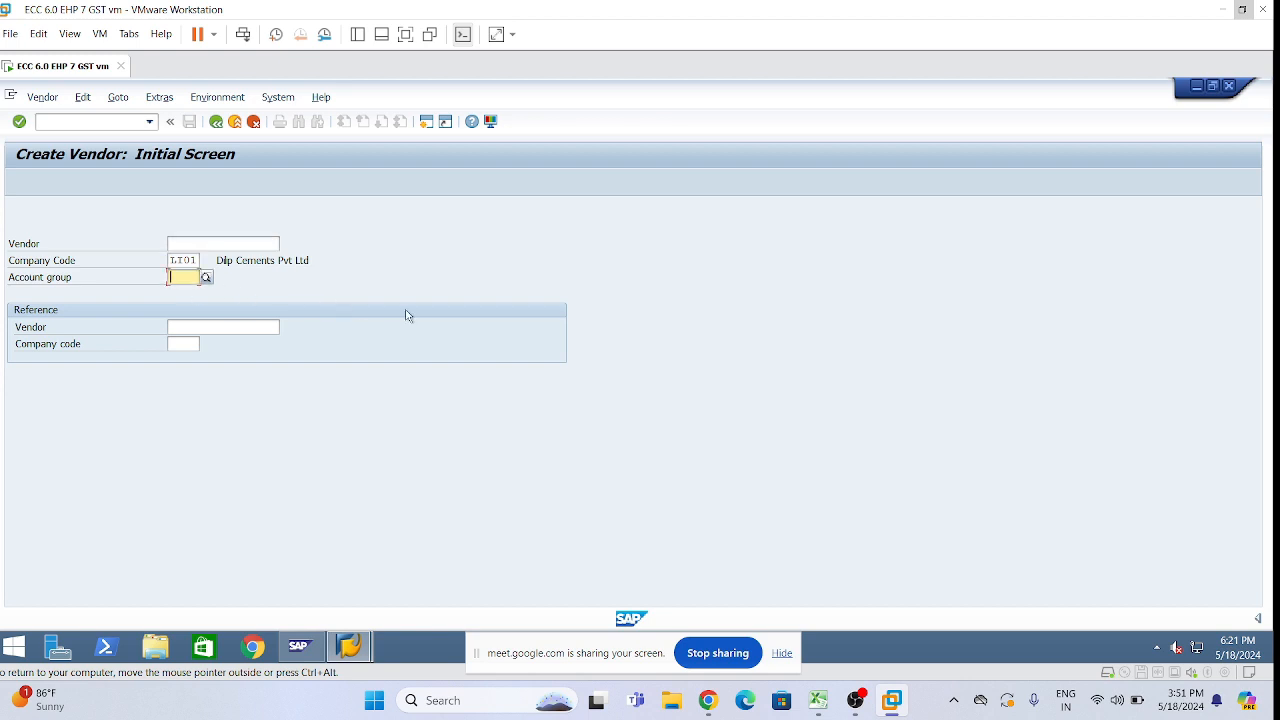
text(lsvs)
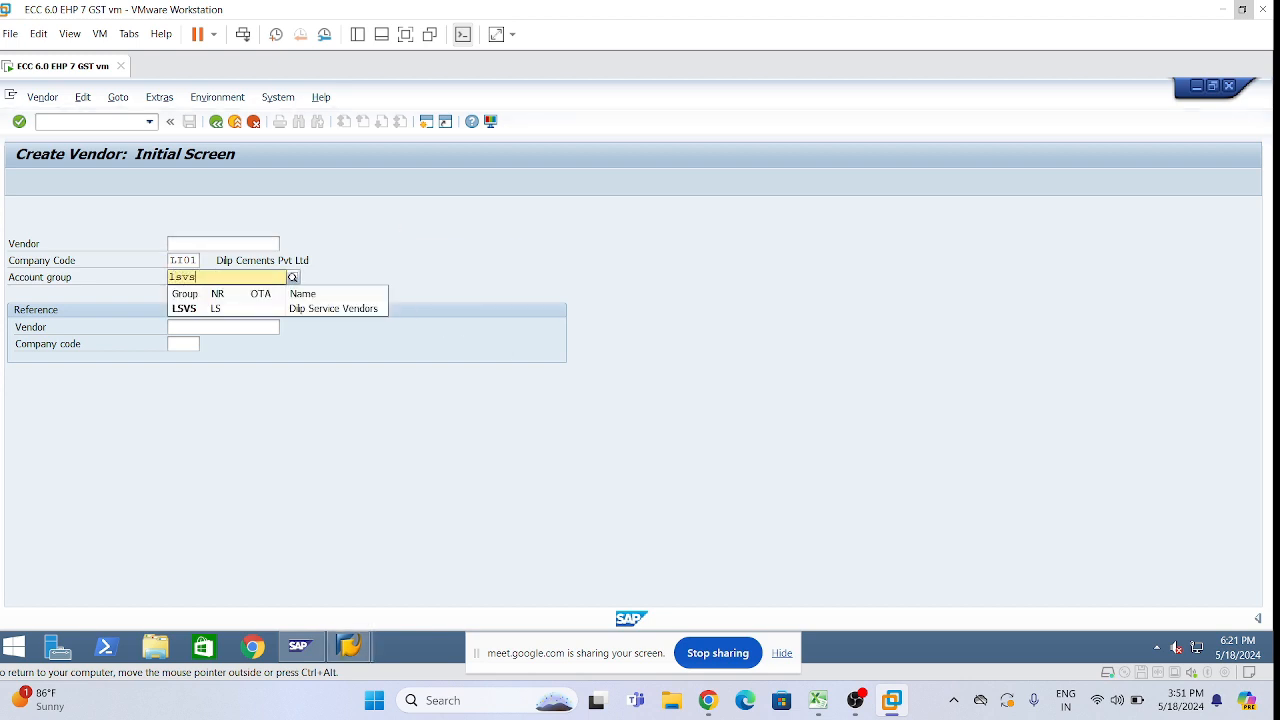
click(348, 310)
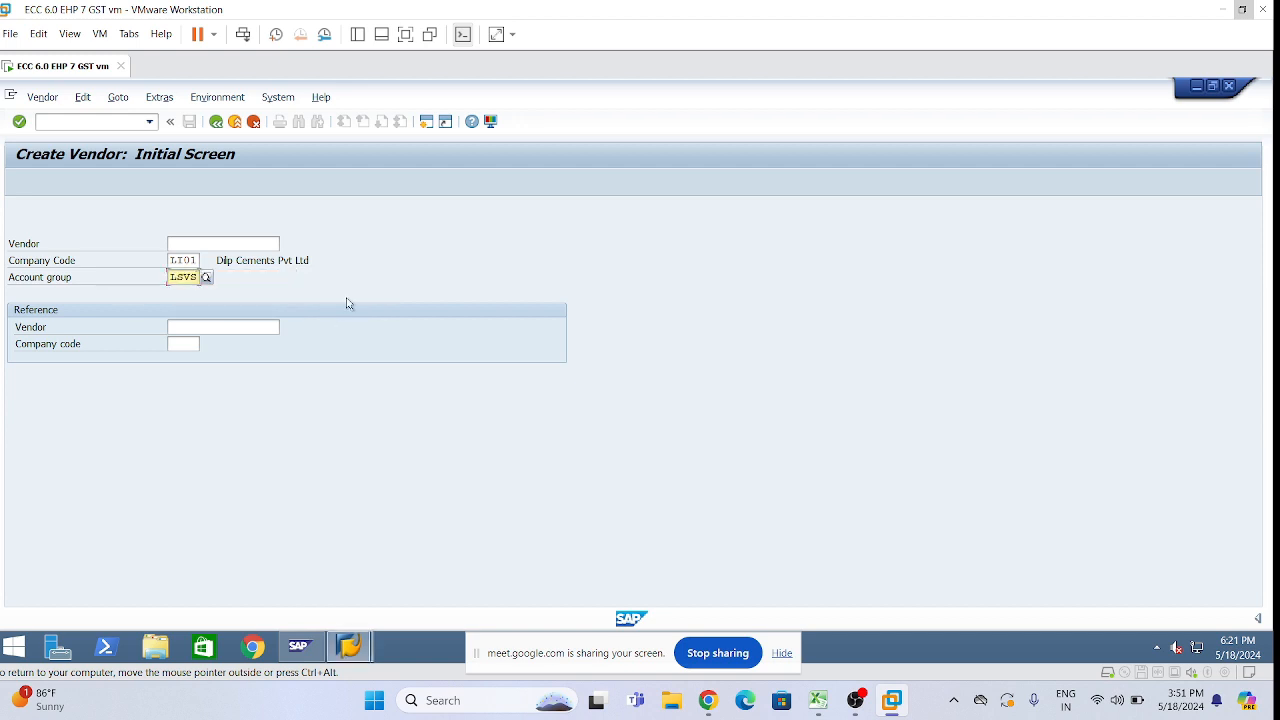
key(Return)
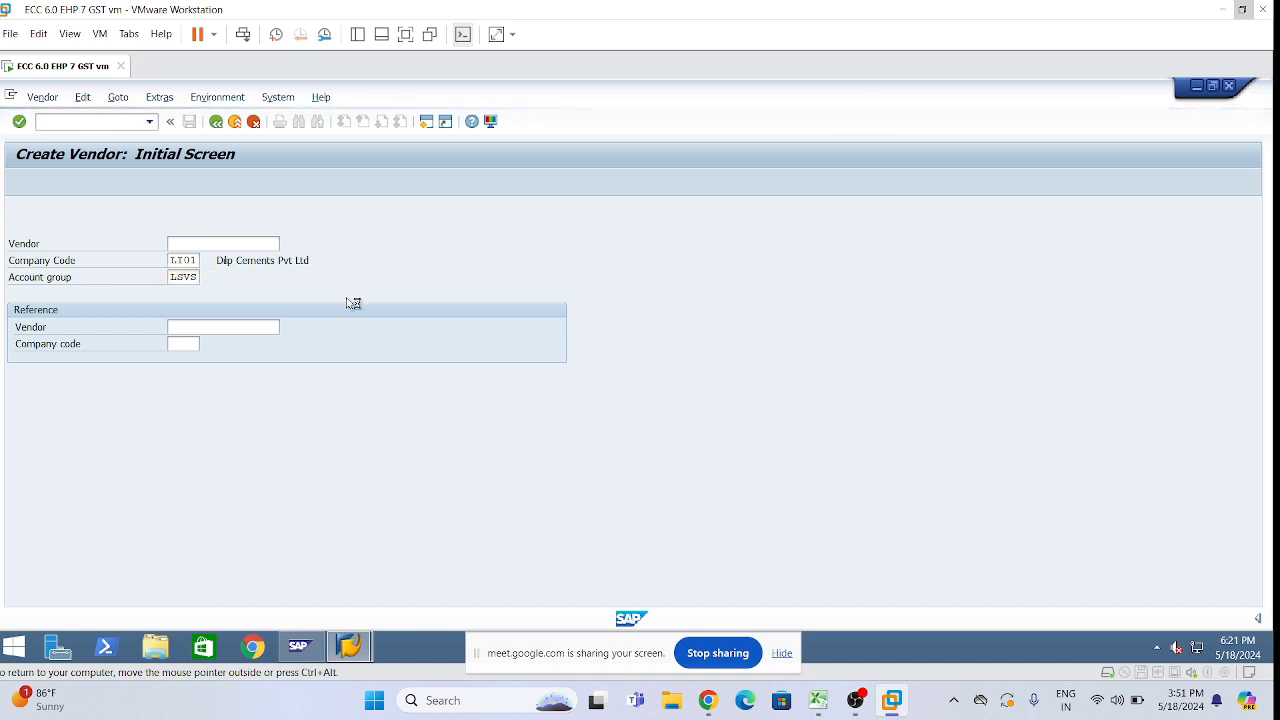
Step: Set the new vendor's title to Company
click(365, 277)
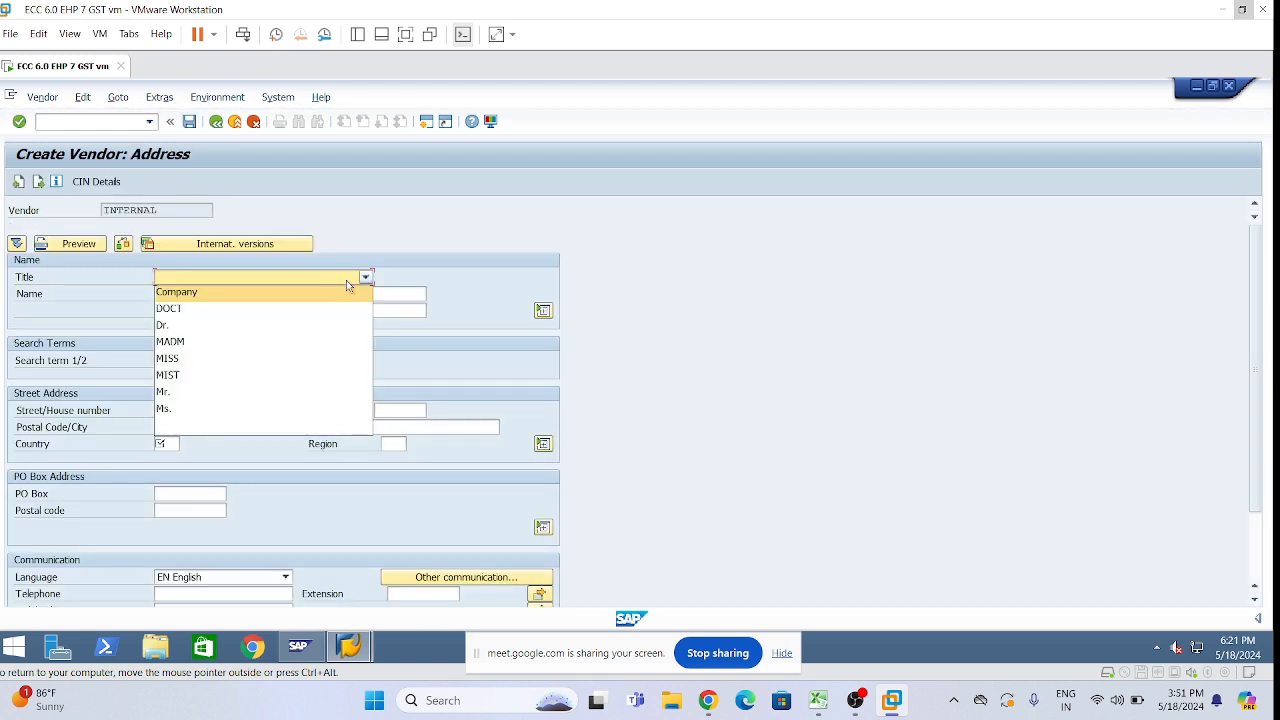
click(240, 291)
key(Tab)
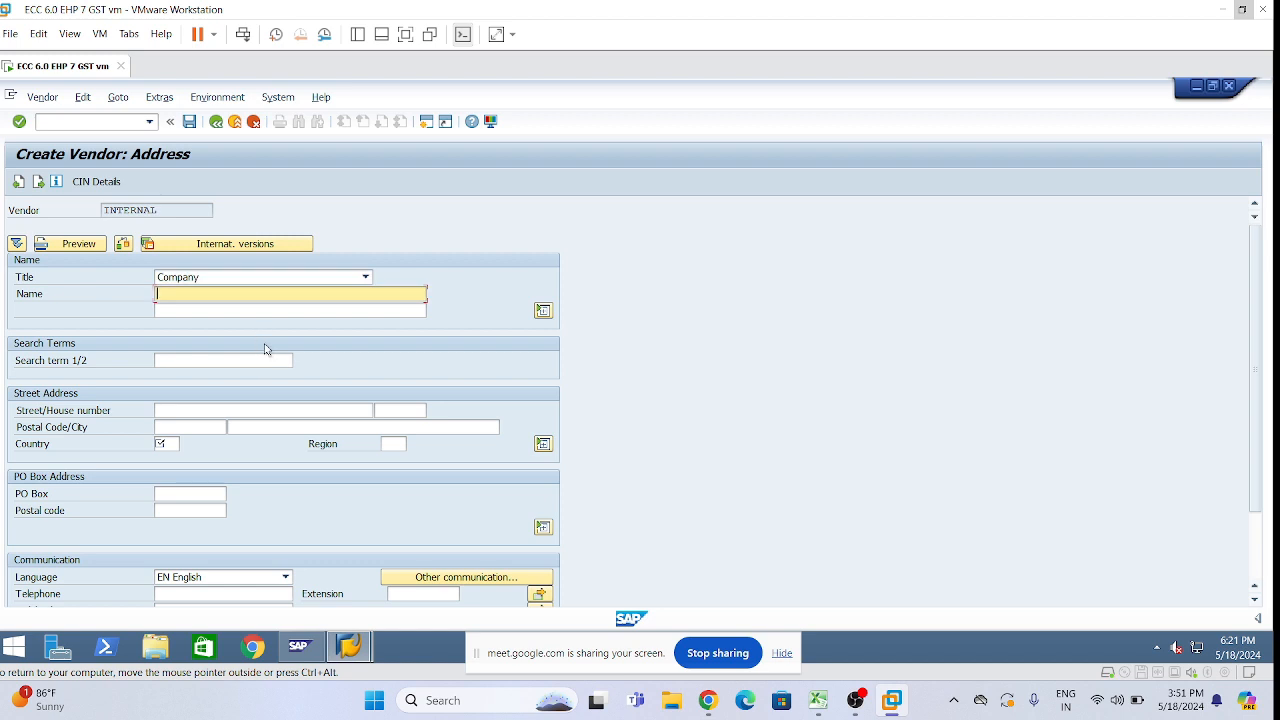
Step: Name the vendor Tripura Services Pvt Ltd and give it the search term TSPL
text(TRipur)
key(BackSpace)
key(BackSpace)
key(BackSpace)
key(BackSpace)
key(BackSpace)
text(ripur)
text(P)
key(BackSpace)
text(Services)
text(Pvt Ltd)
click(230, 361)
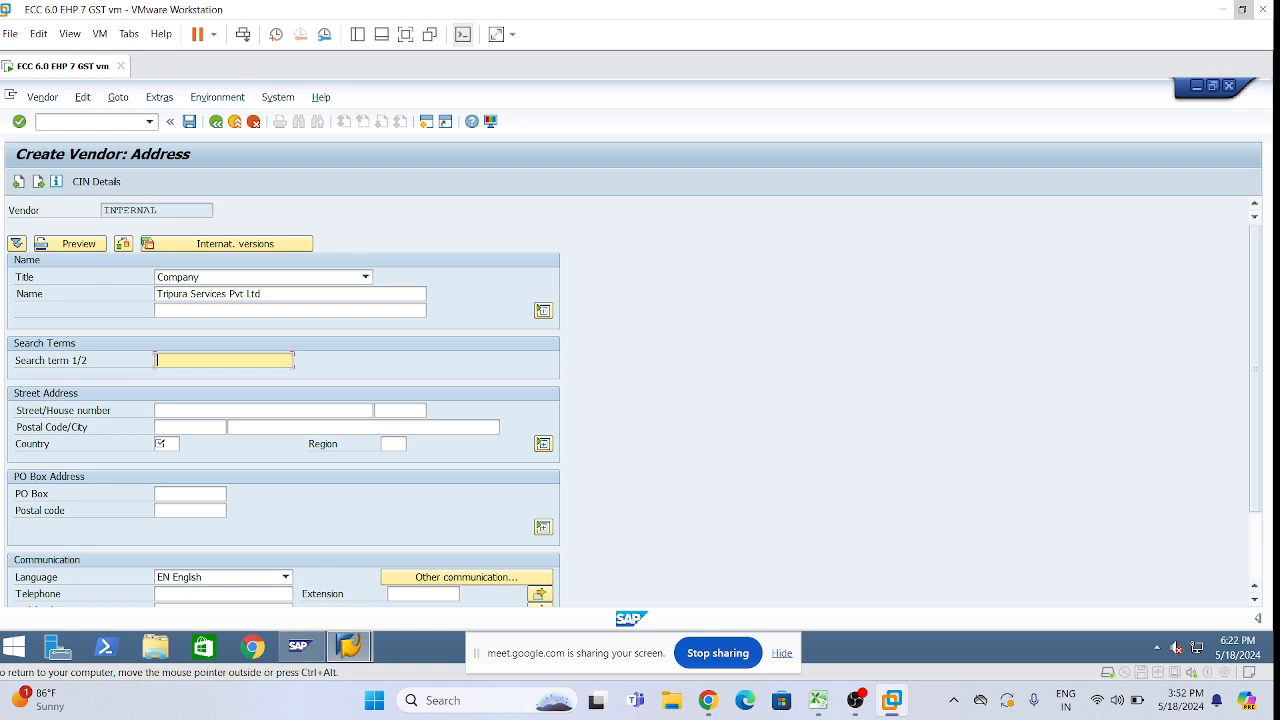
text(TSPL)
Step: Fill in the vendor's street address with its street, house number, postal code and city
click(200, 411)
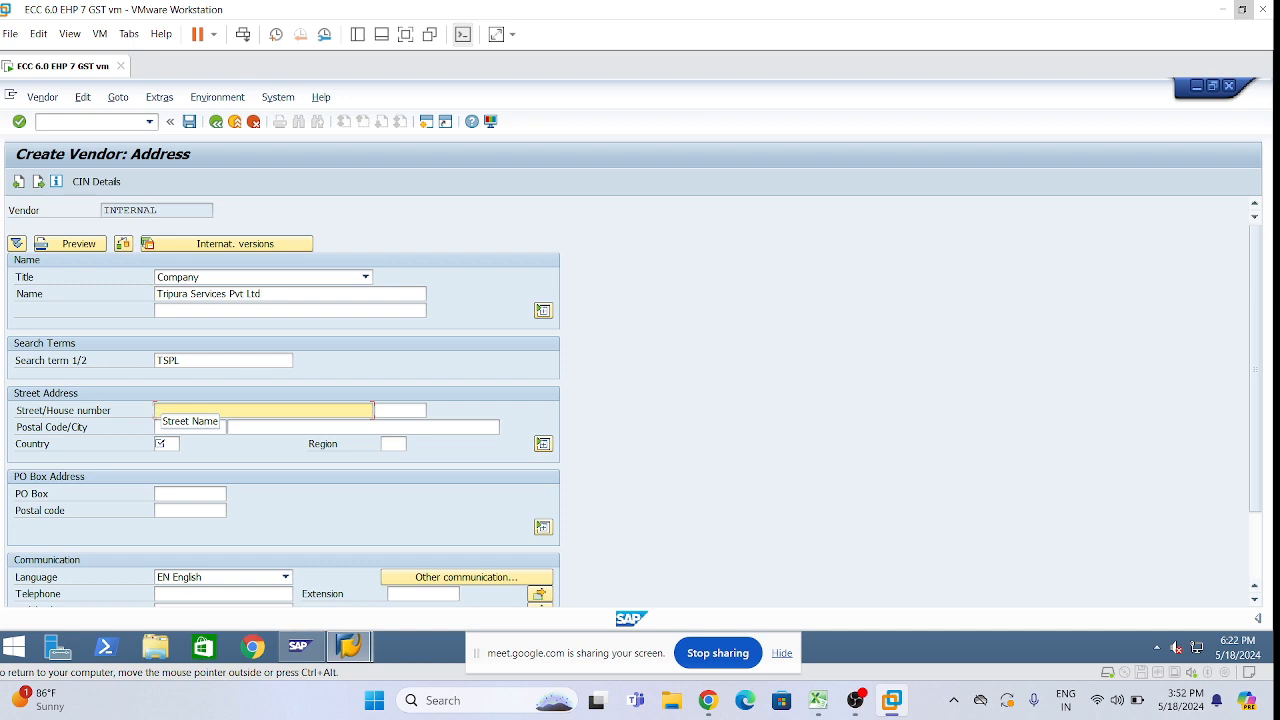
text(28)
key(Tab)
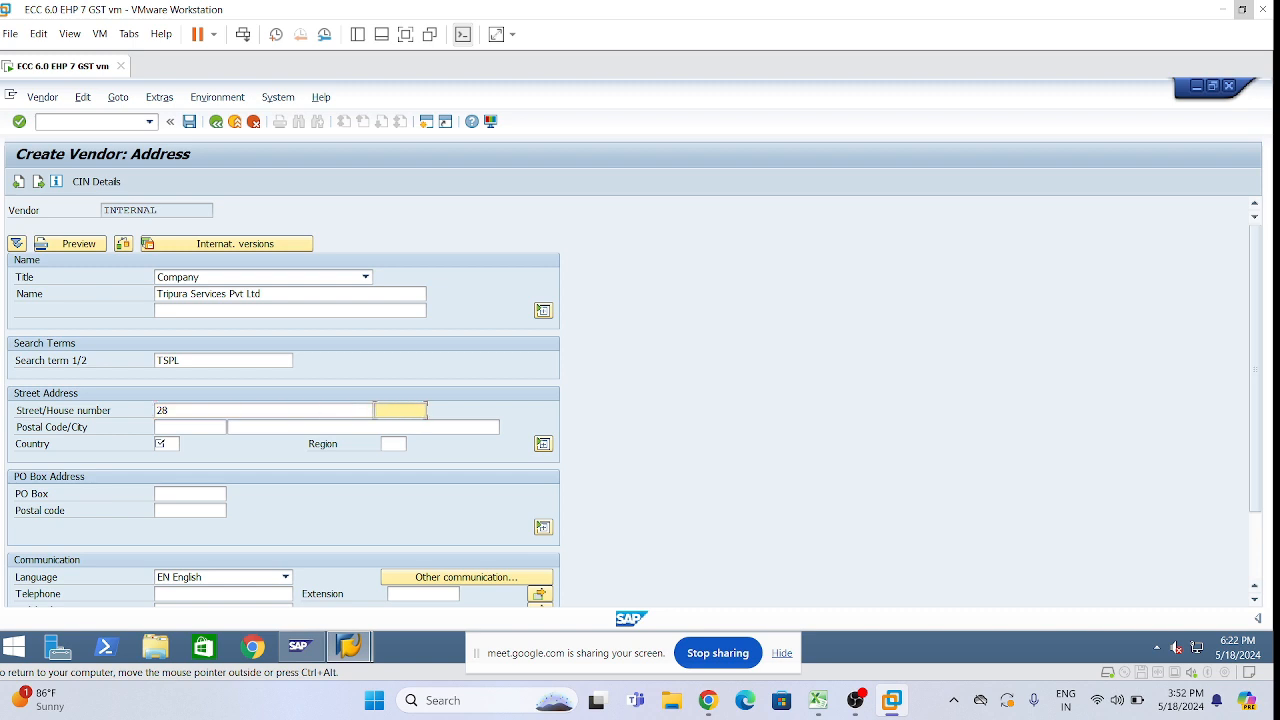
text(2)
click(164, 427)
click(178, 441)
click(167, 411)
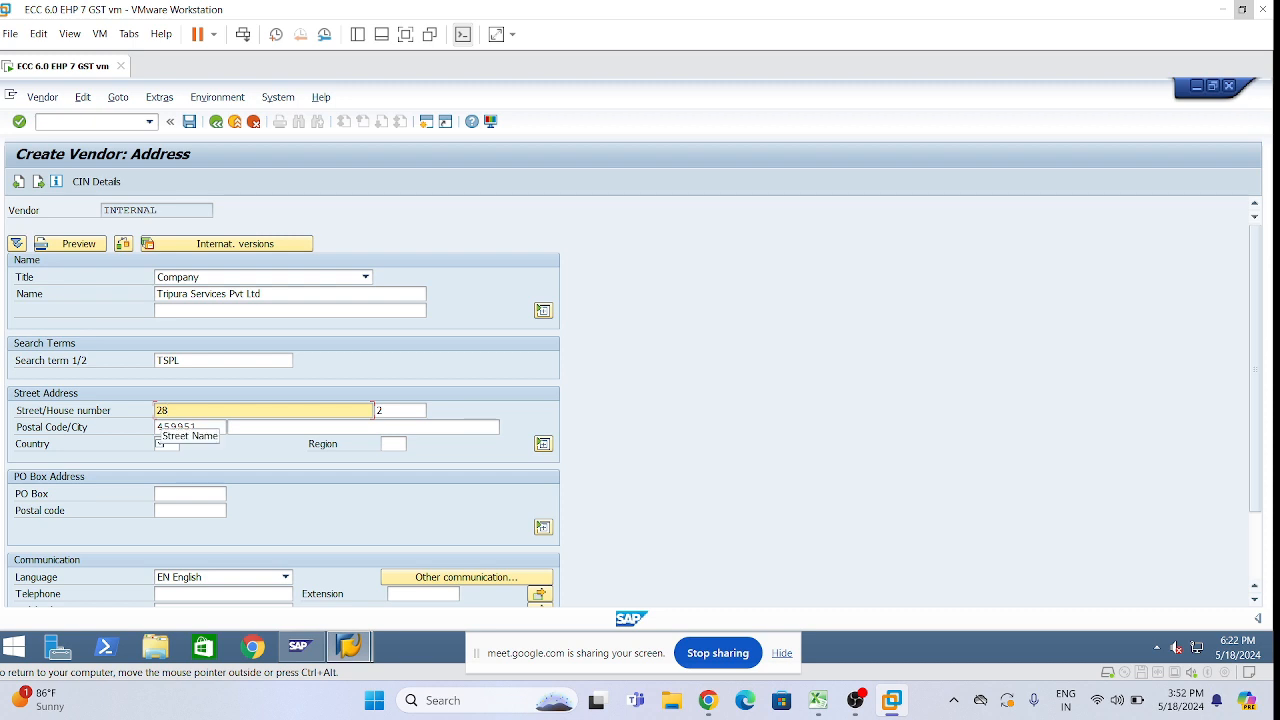
text(, Banjara Hills)
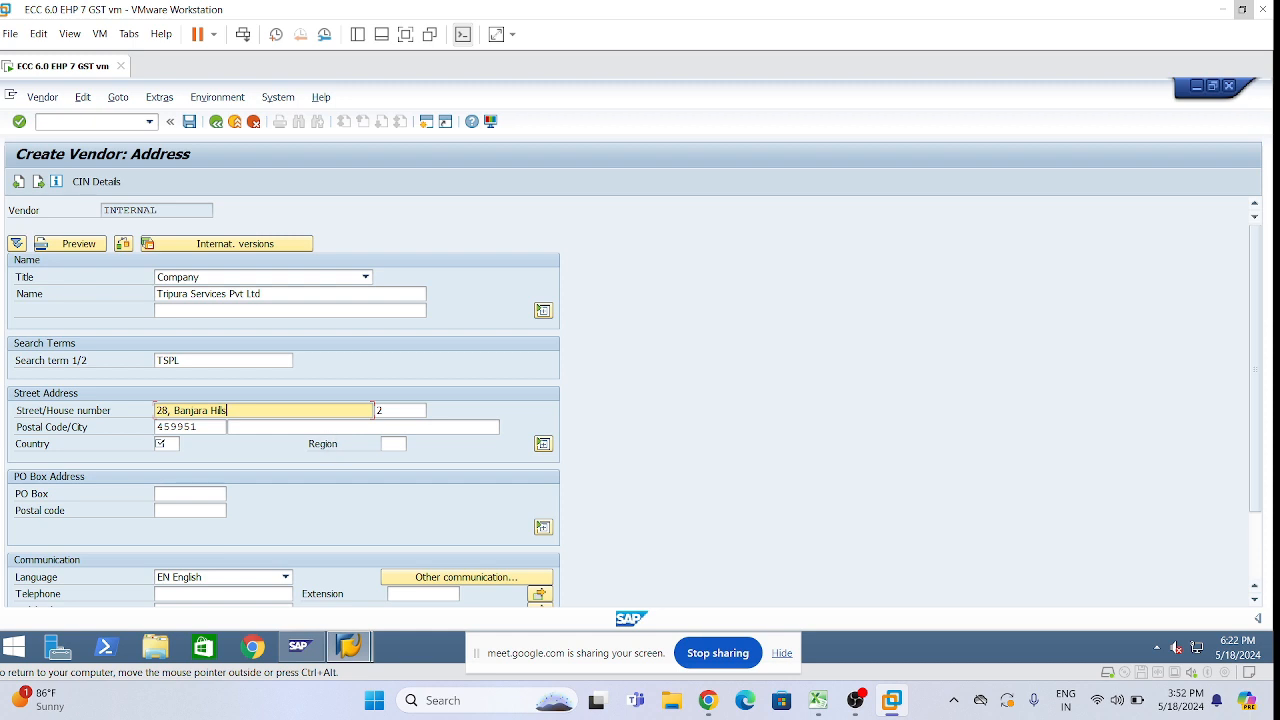
click(326, 428)
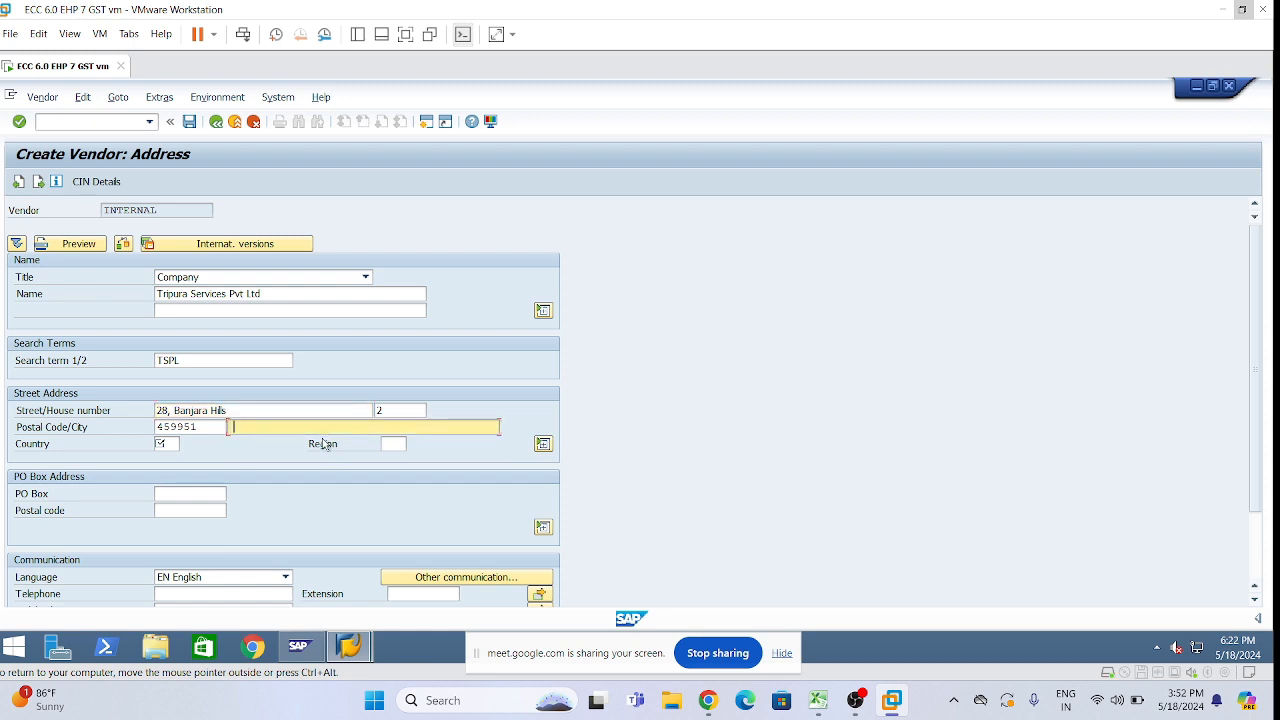
click(312, 444)
Step: Set the vendor address's country to IN and its region to 36
click(164, 444)
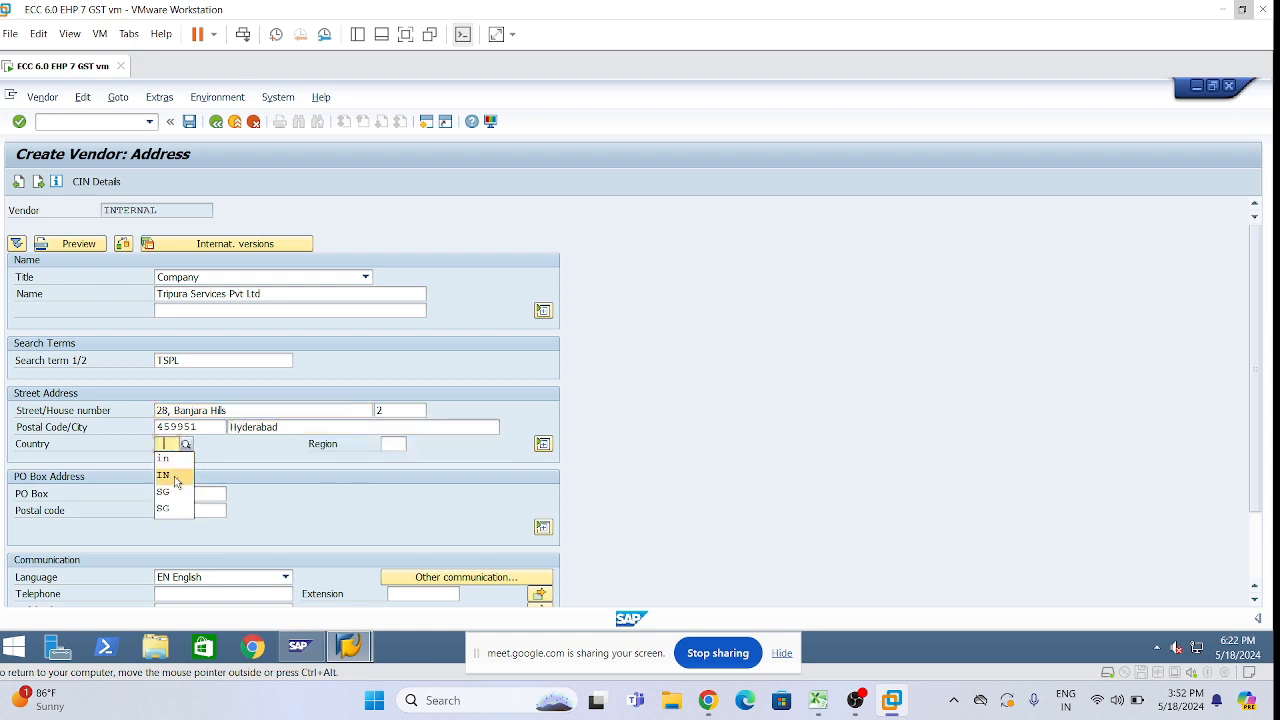
click(174, 477)
click(391, 444)
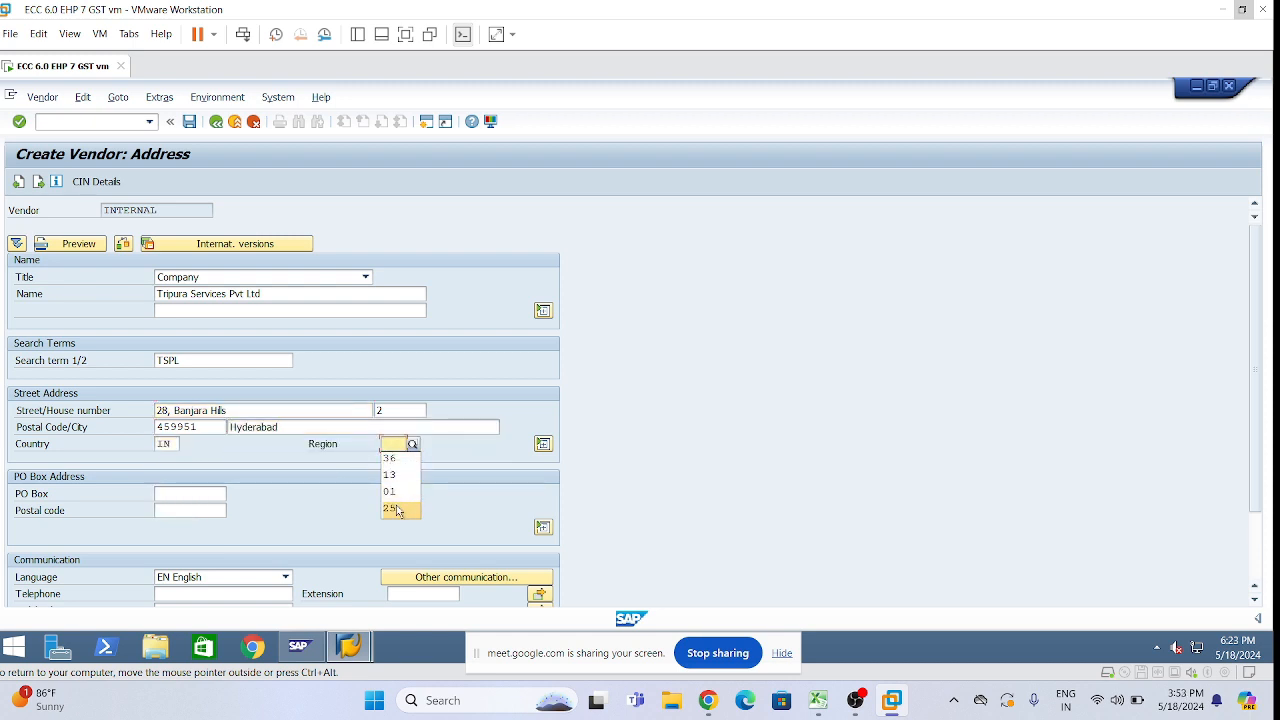
click(394, 459)
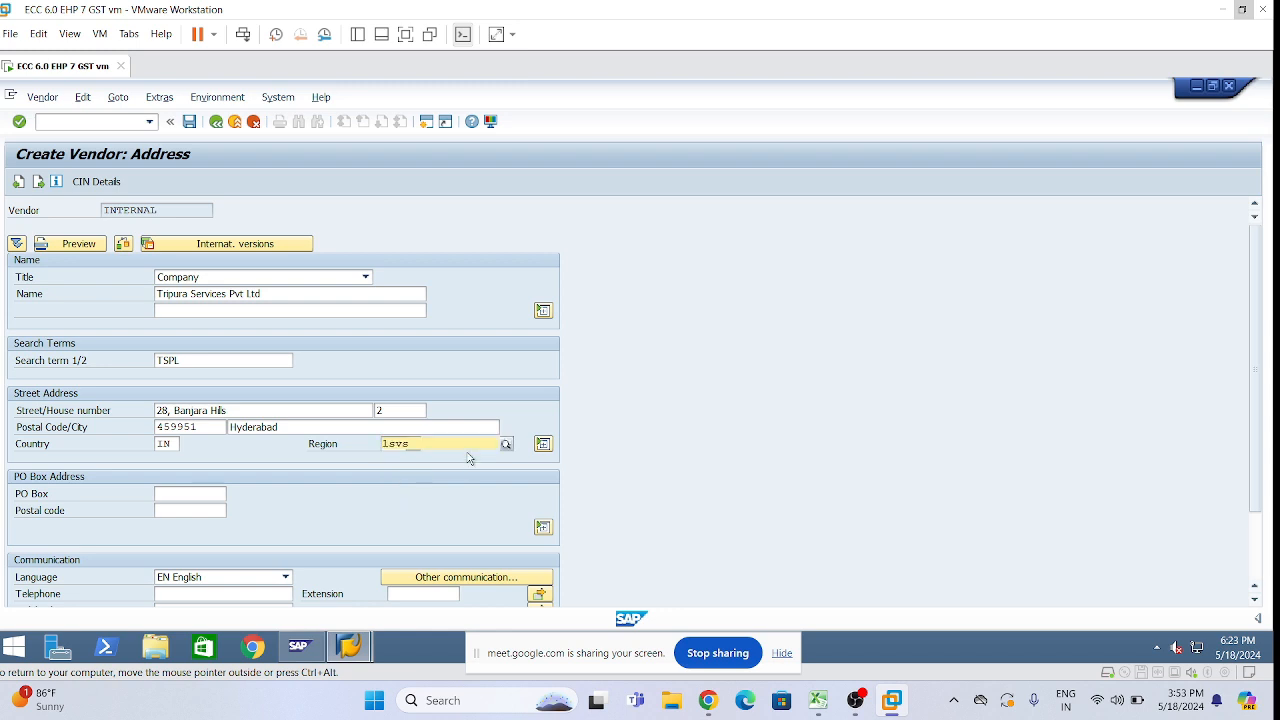
key(BackSpace)
text(6)
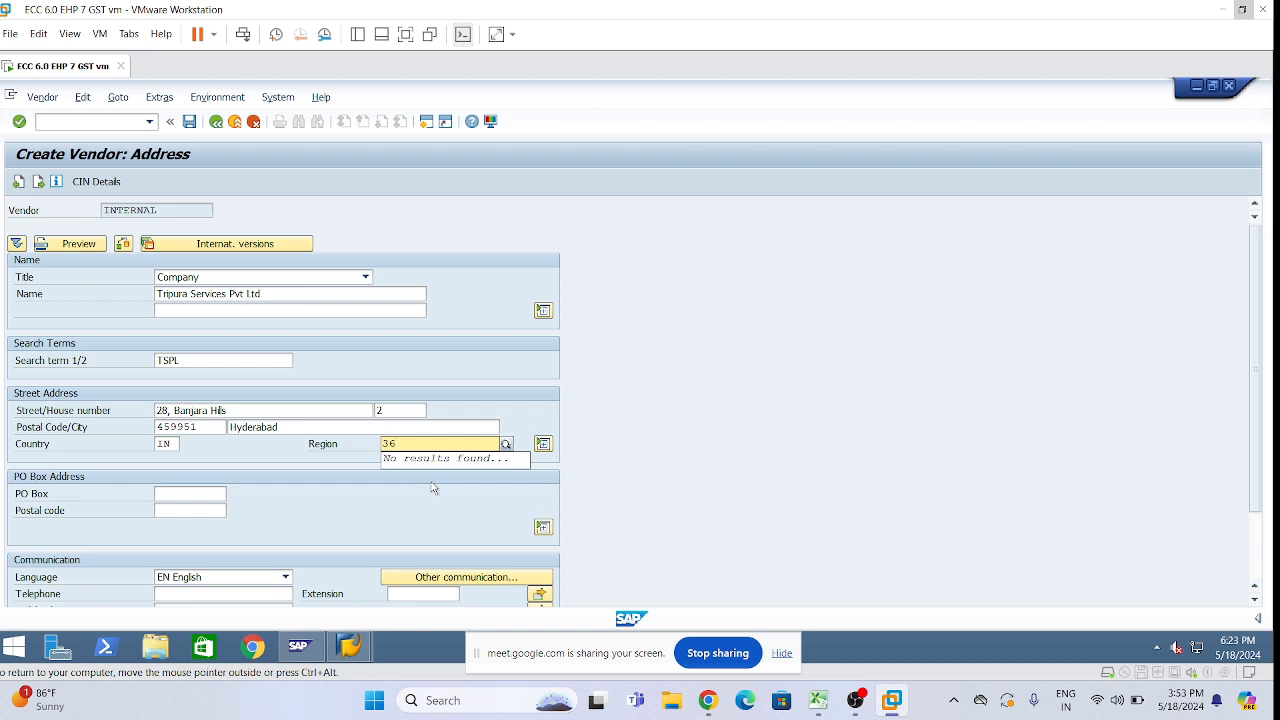
Step: Enter the vendor's PO box number in the PO box address
click(160, 494)
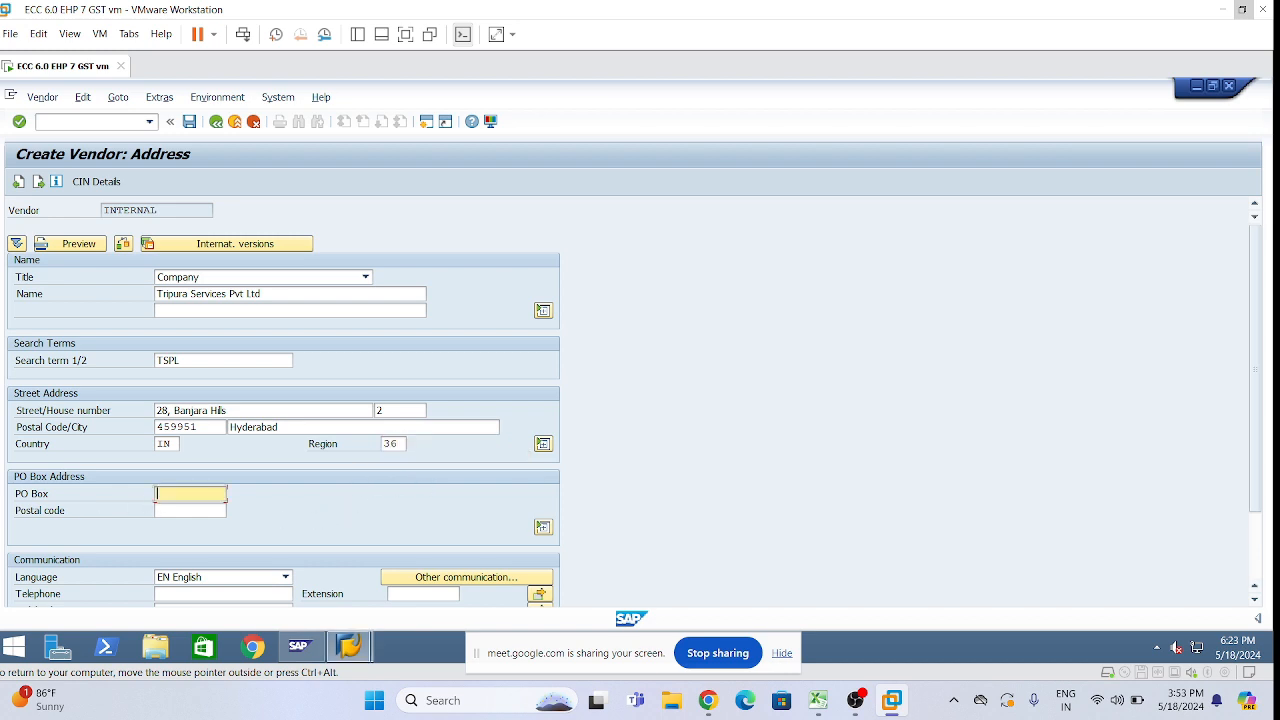
click(185, 430)
drag(204, 494, 150, 500)
key(BackSpace)
Step: Re-enter the street address's country as IN and submit the address data
click(180, 463)
key(Return)
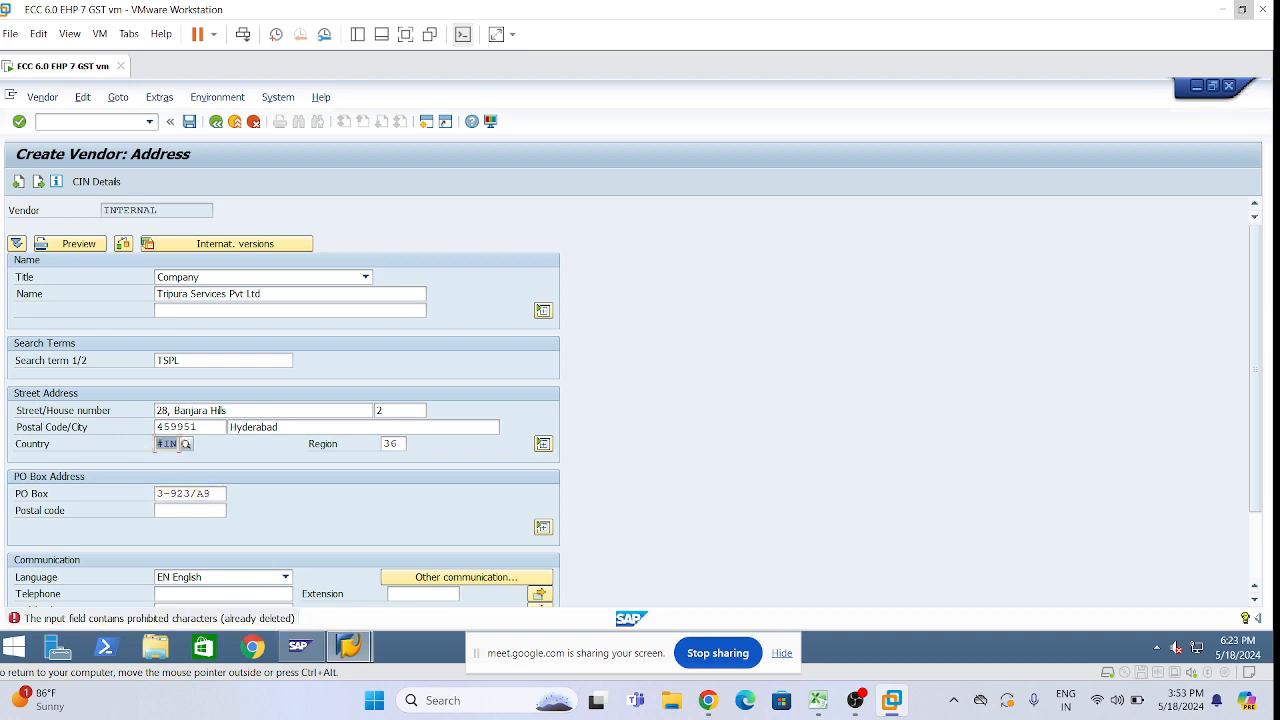
text(in)
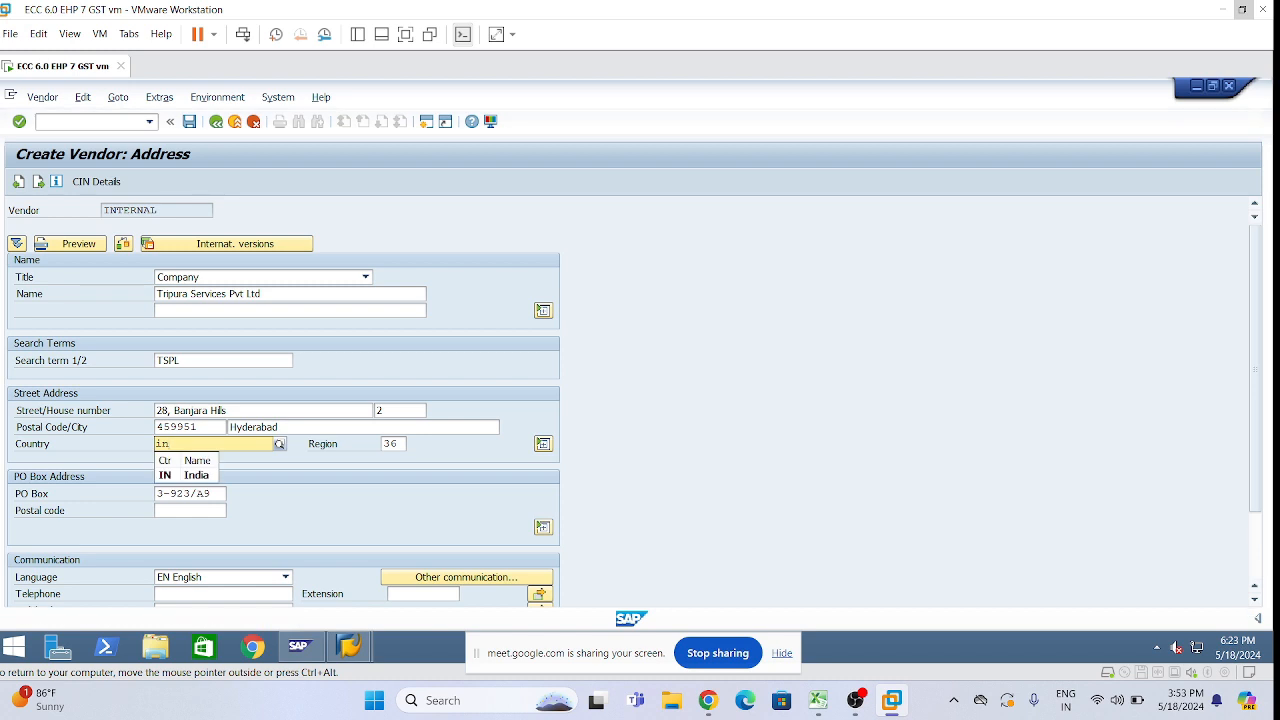
key(Return)
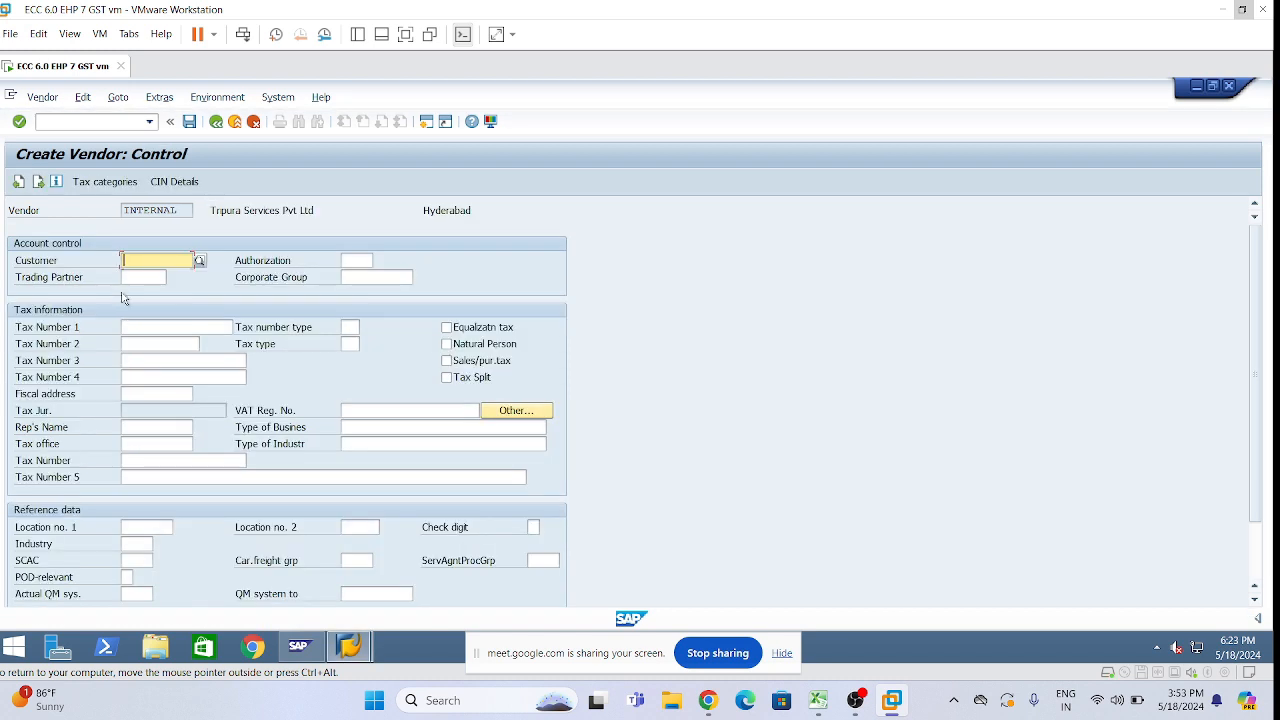
Step: Continue to the accounting information, leaving the control, payment transactions and contact person data blank
key(Return)
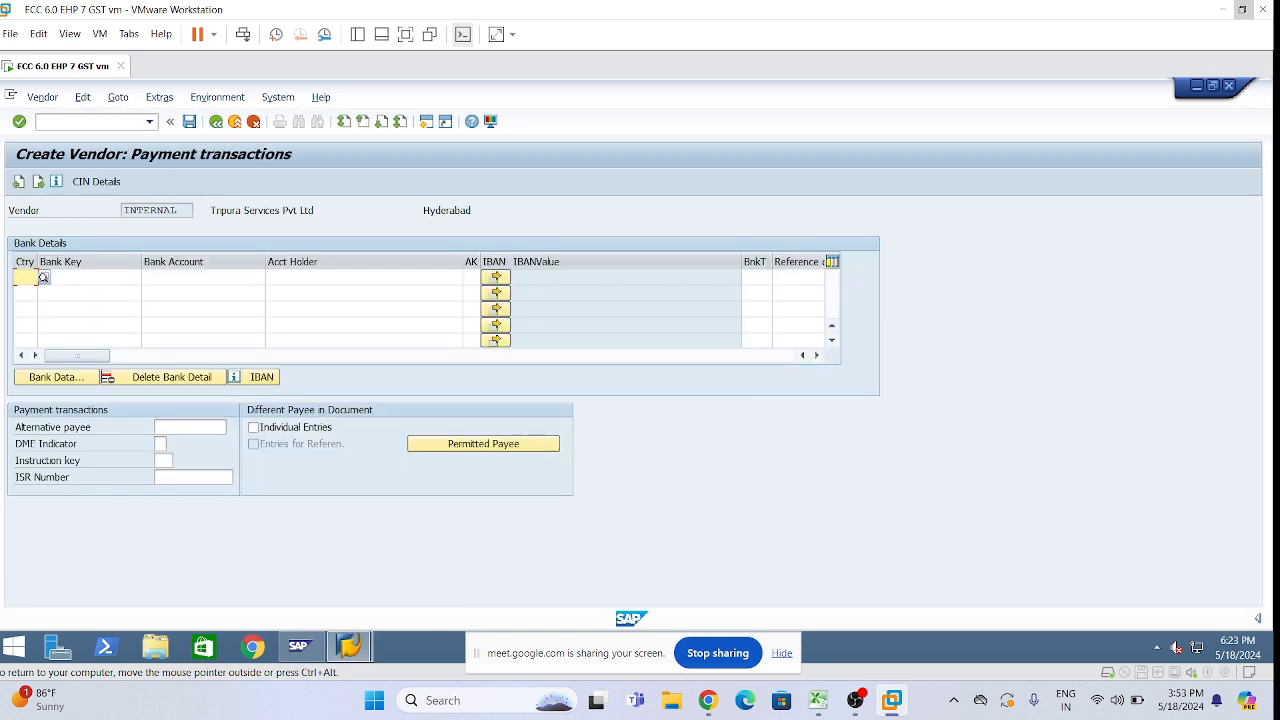
key(Return)
key(Return)
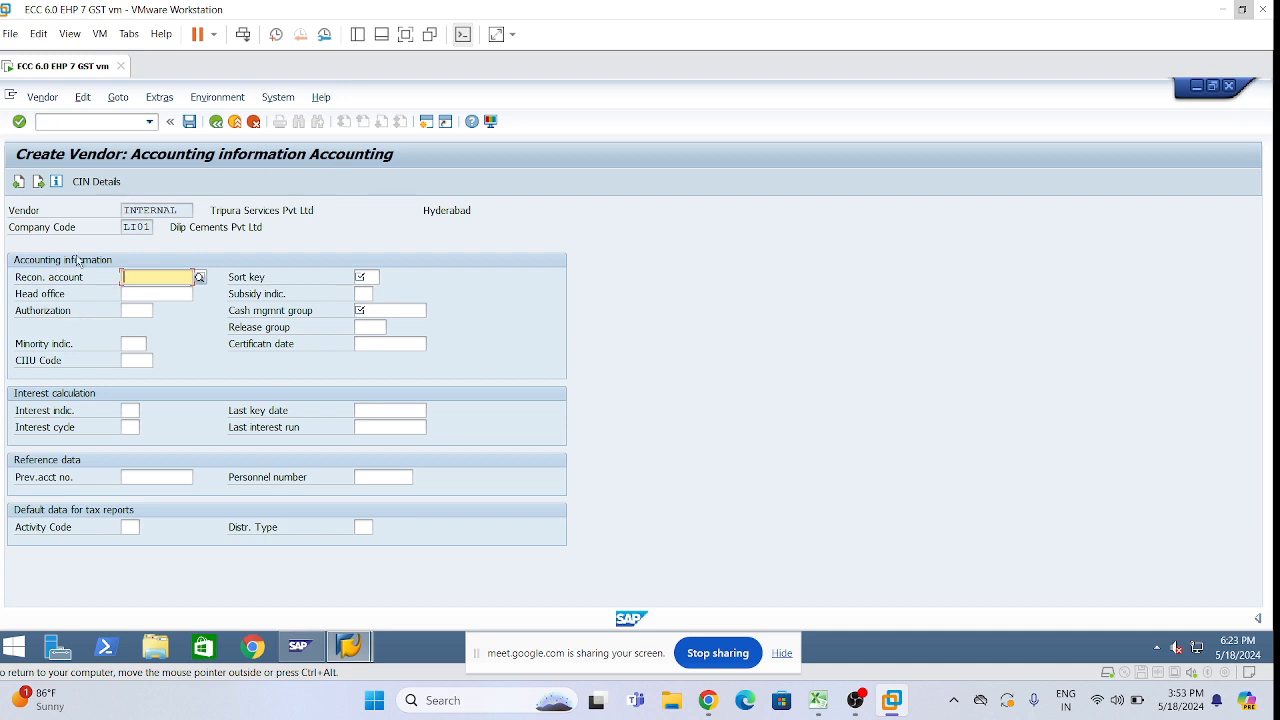
Step: Set the vendor's reconciliation account to 150200
click(158, 277)
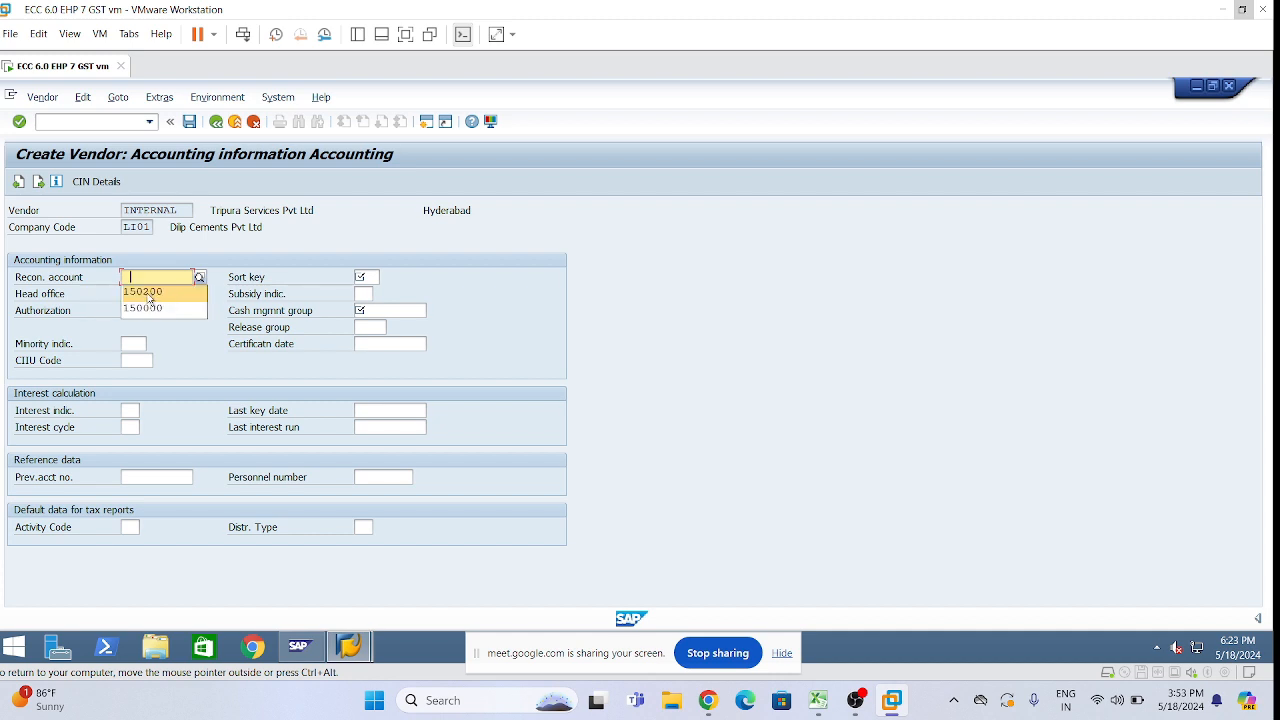
click(164, 292)
click(360, 277)
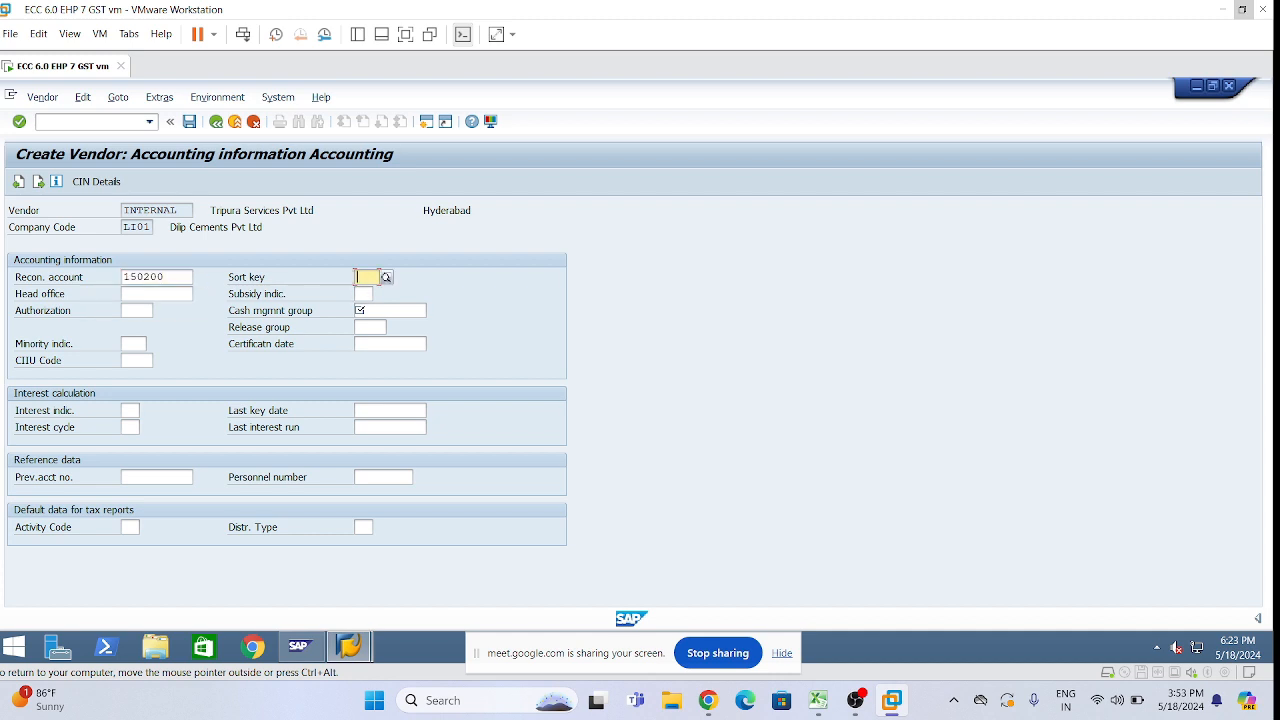
drag(168, 277, 118, 277)
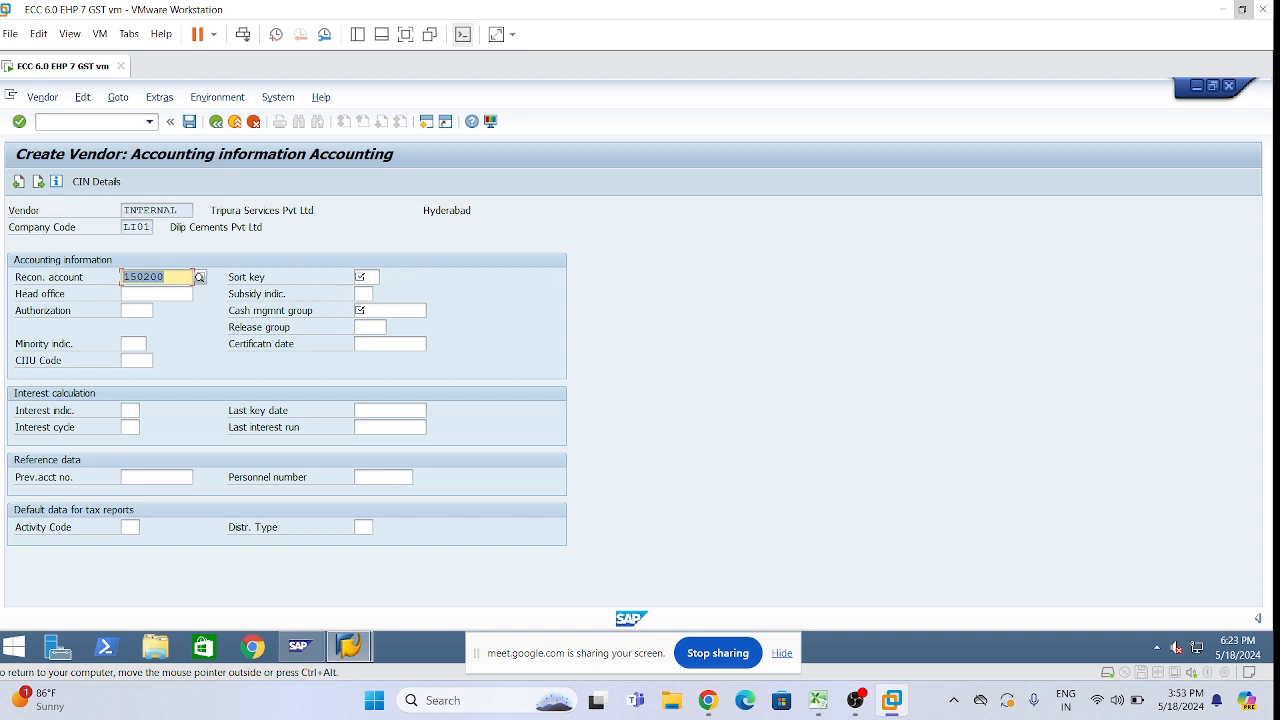
Step: Set the vendor's sort key to 012 and choose a previously used cash management group
click(368, 277)
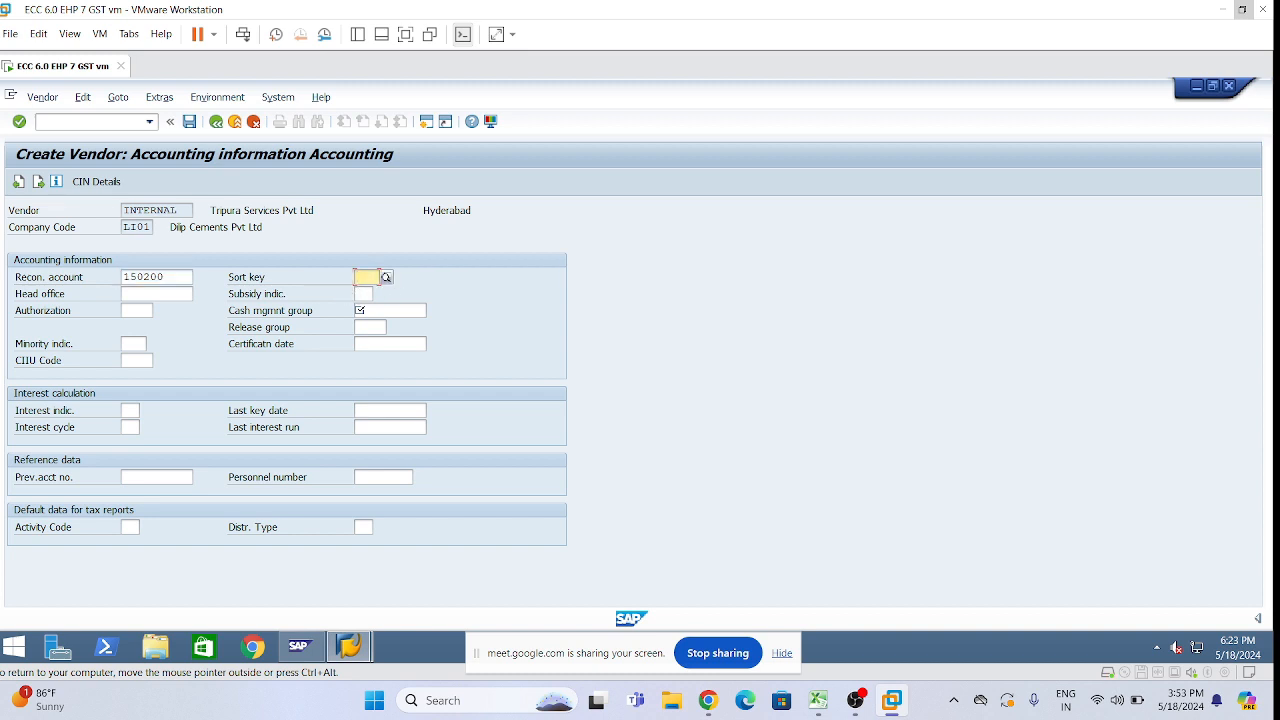
click(370, 327)
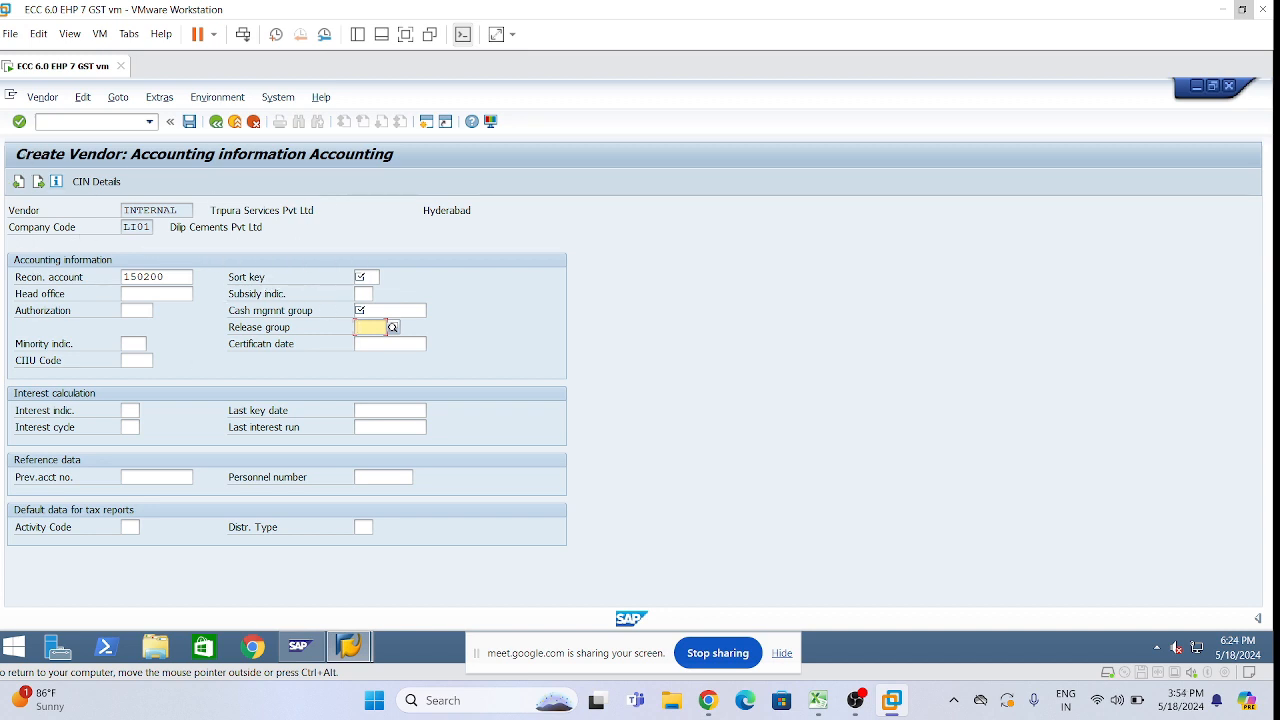
click(365, 277)
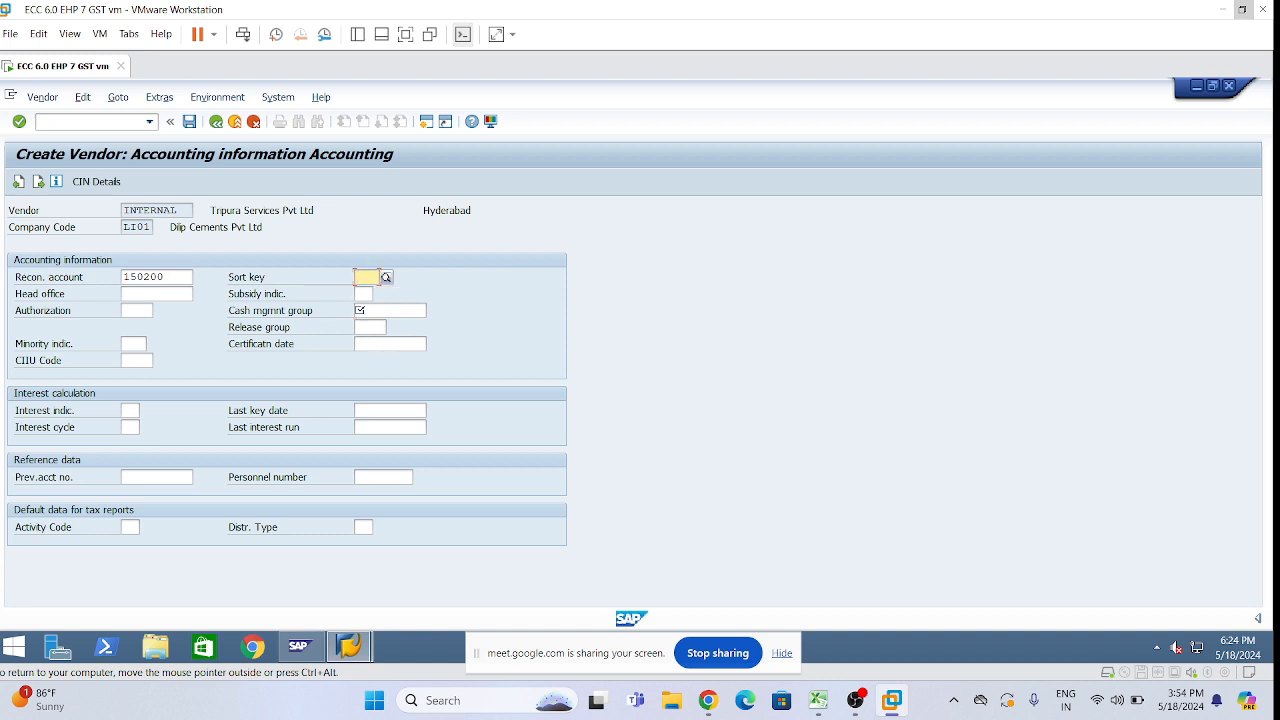
click(372, 327)
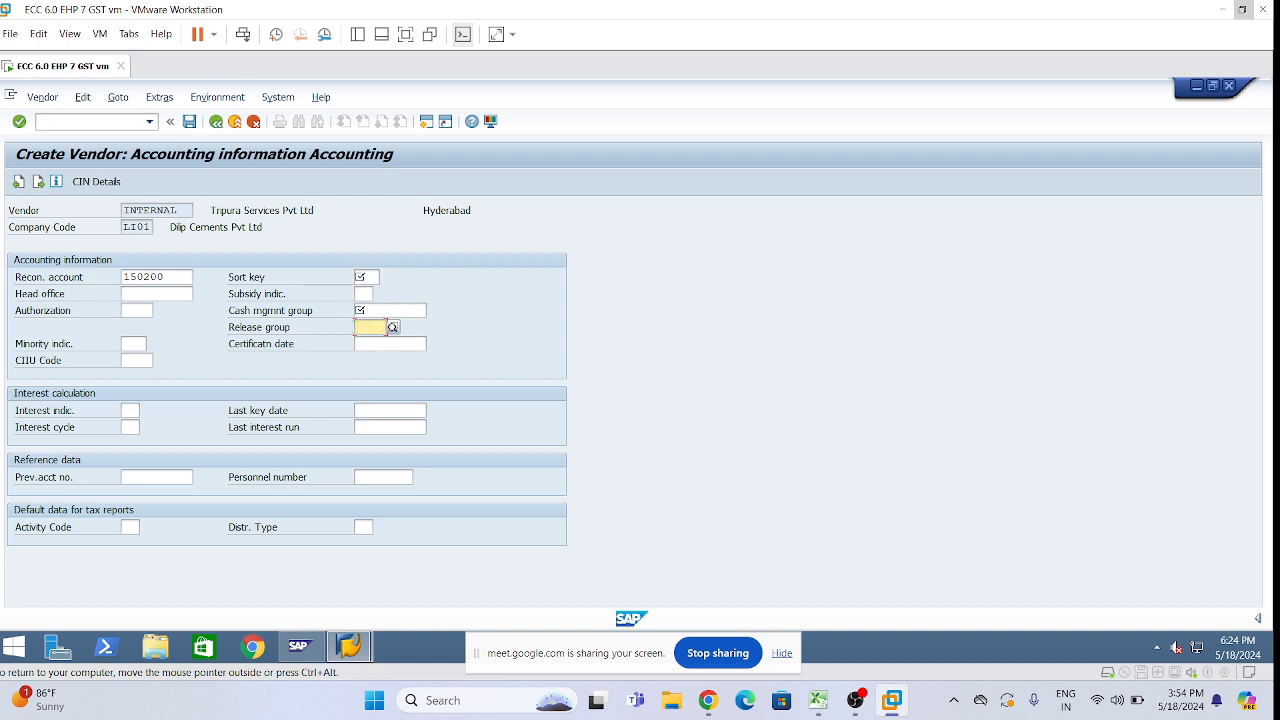
click(370, 278)
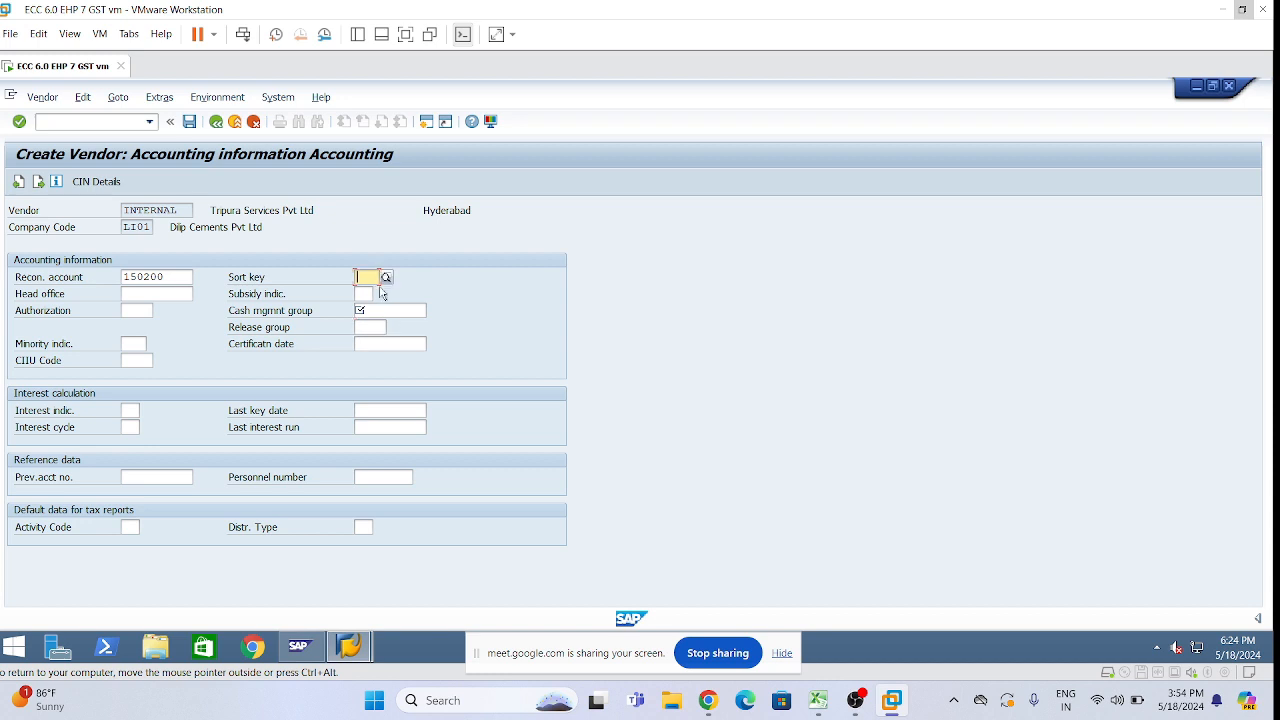
text(0)
key(BackSpace)
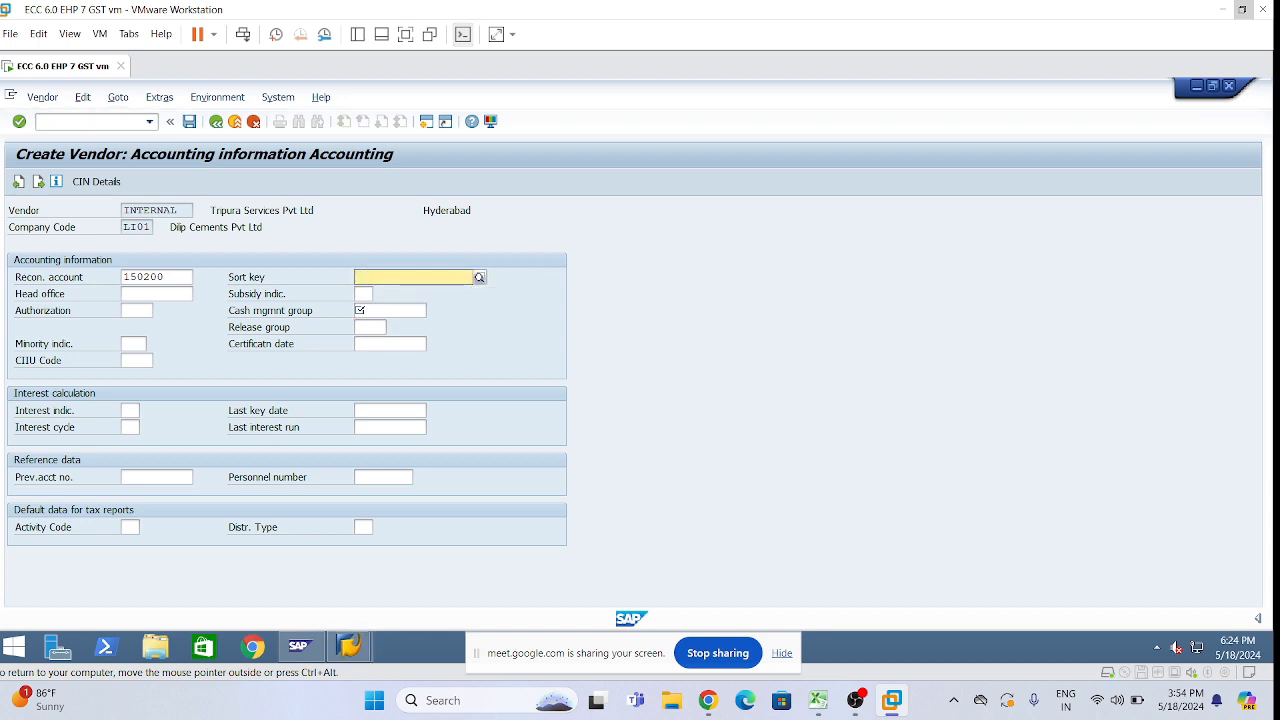
click(376, 309)
click(366, 276)
click(376, 293)
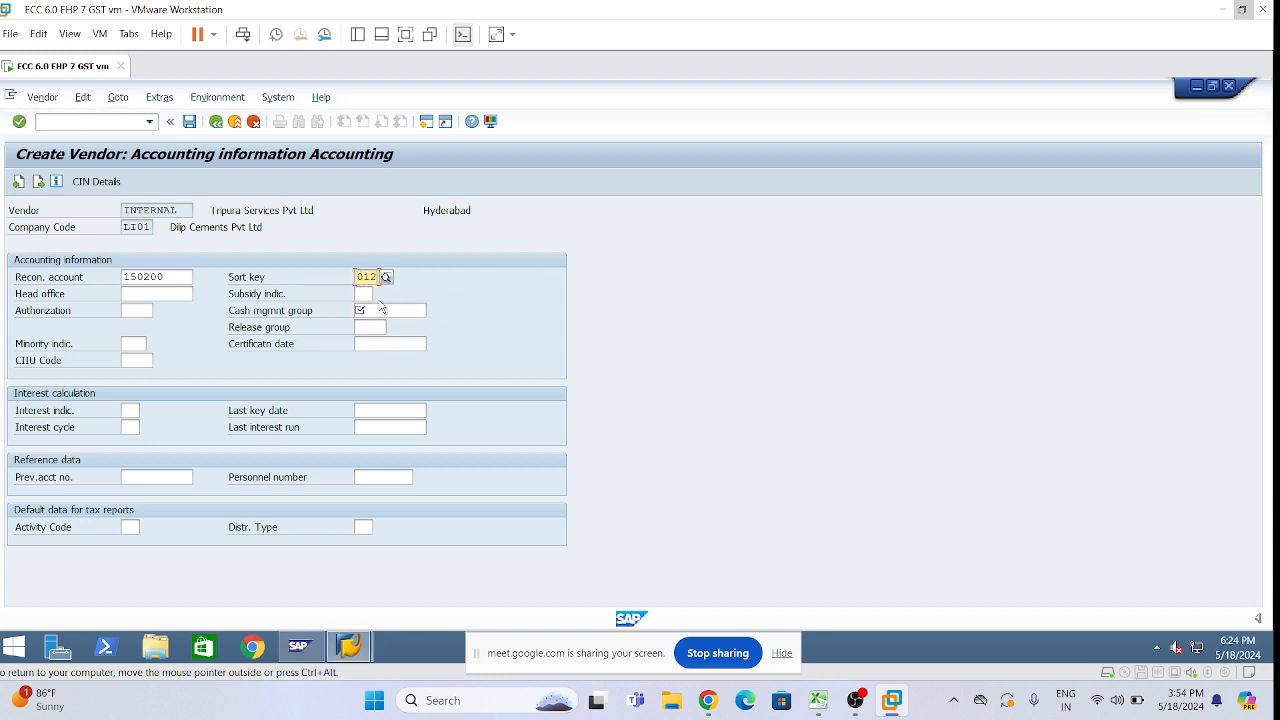
click(381, 309)
click(375, 327)
Step: Go back to the vendor's bank details, review the bank key, account and account holder fields, and return to the accounting information
click(18, 181)
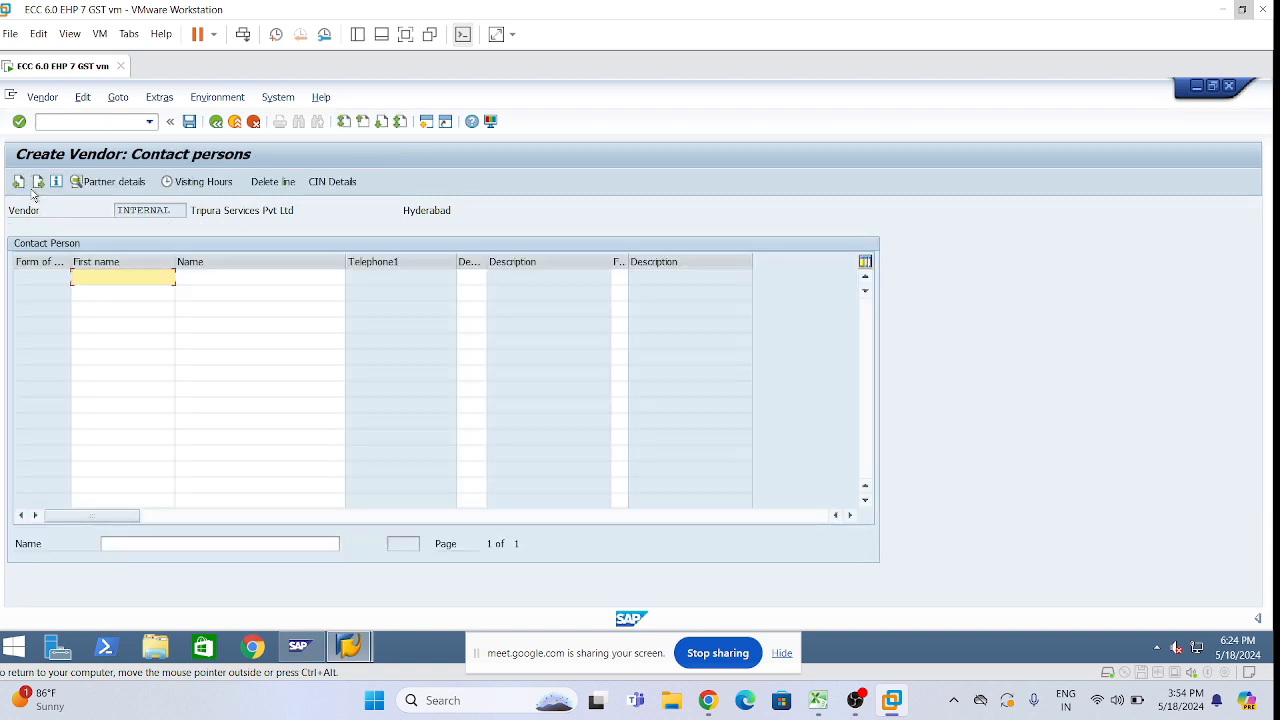
click(18, 182)
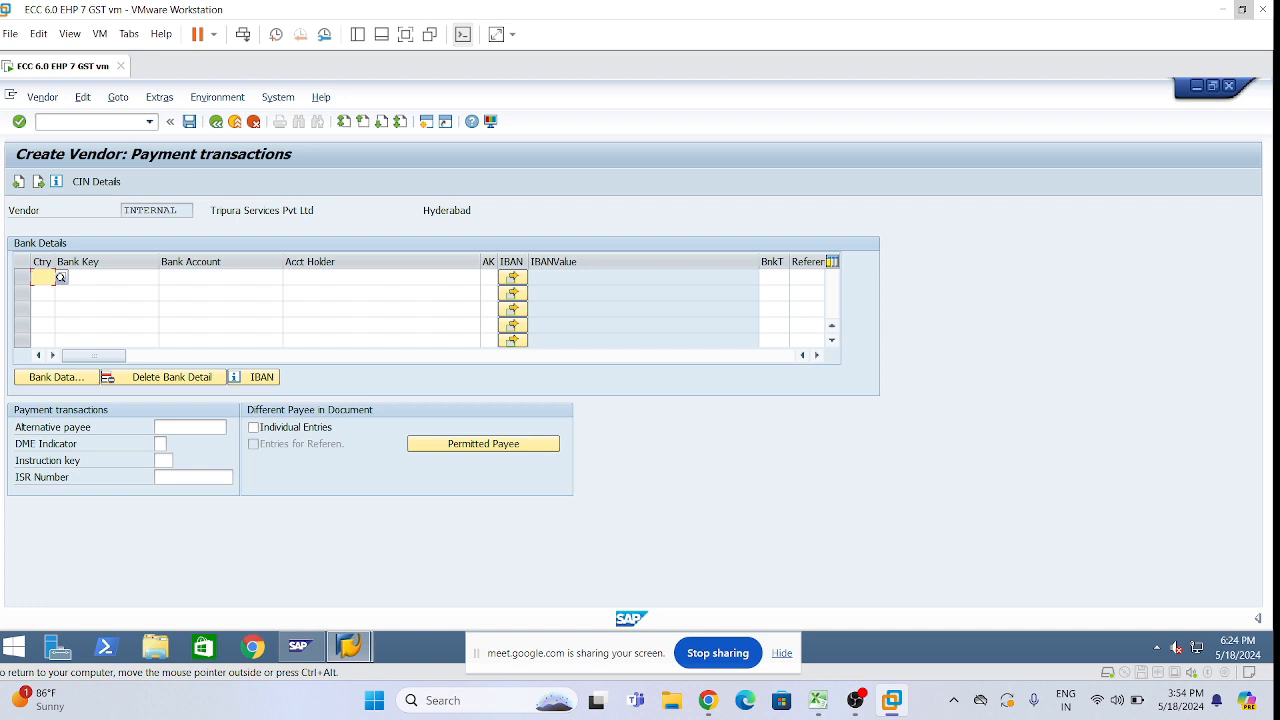
click(118, 273)
click(210, 277)
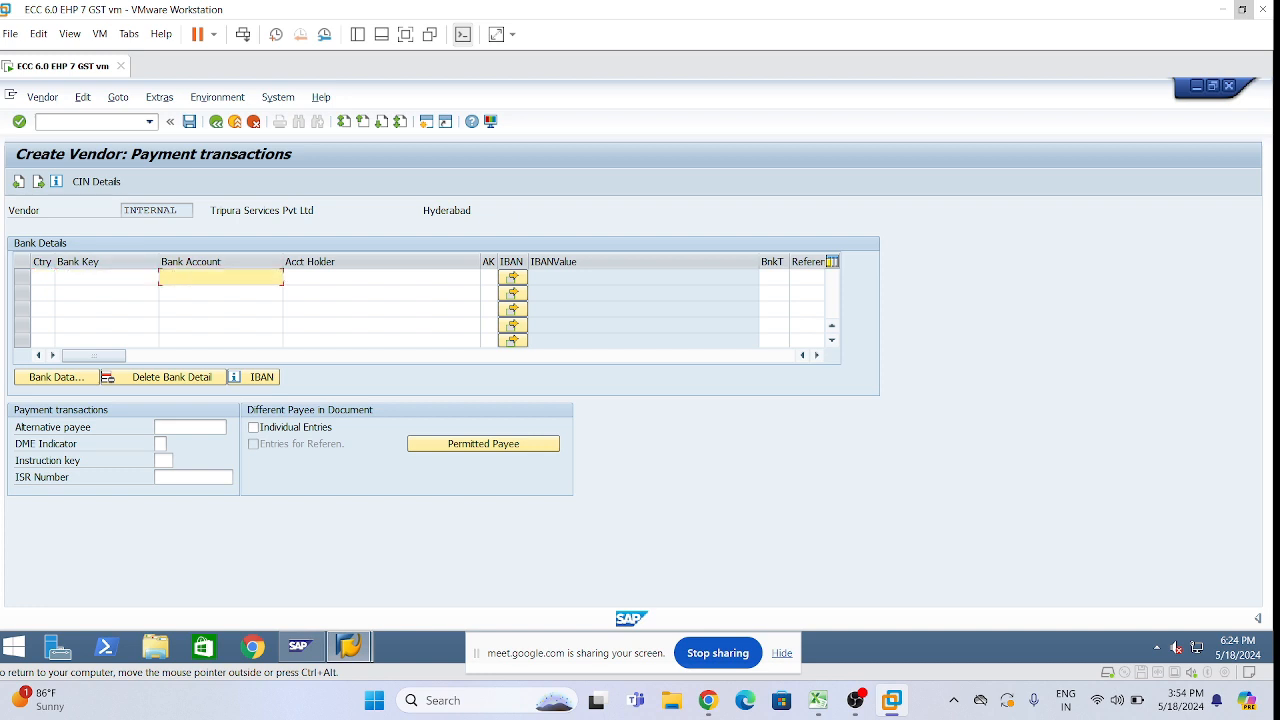
click(345, 277)
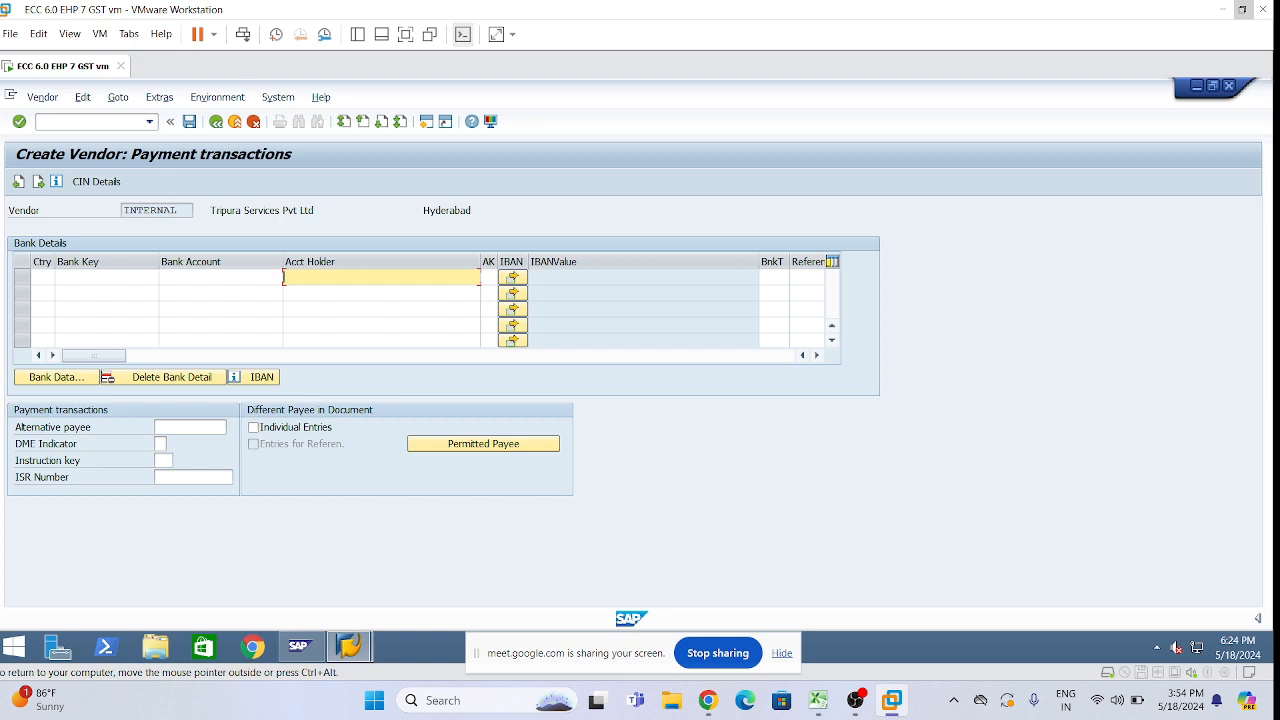
key(Return)
key(Return)
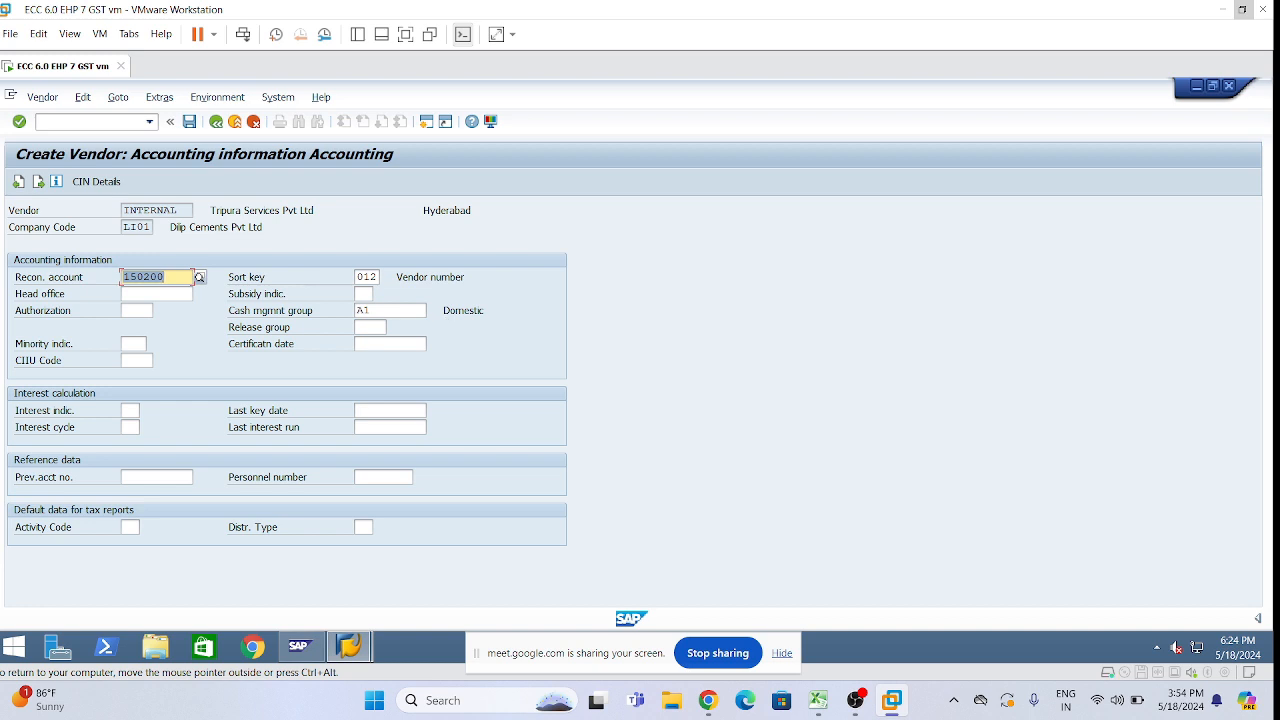
Step: Continue to the accounting payment transactions and set both the payment terms and the credit memo terms to L001
click(385, 310)
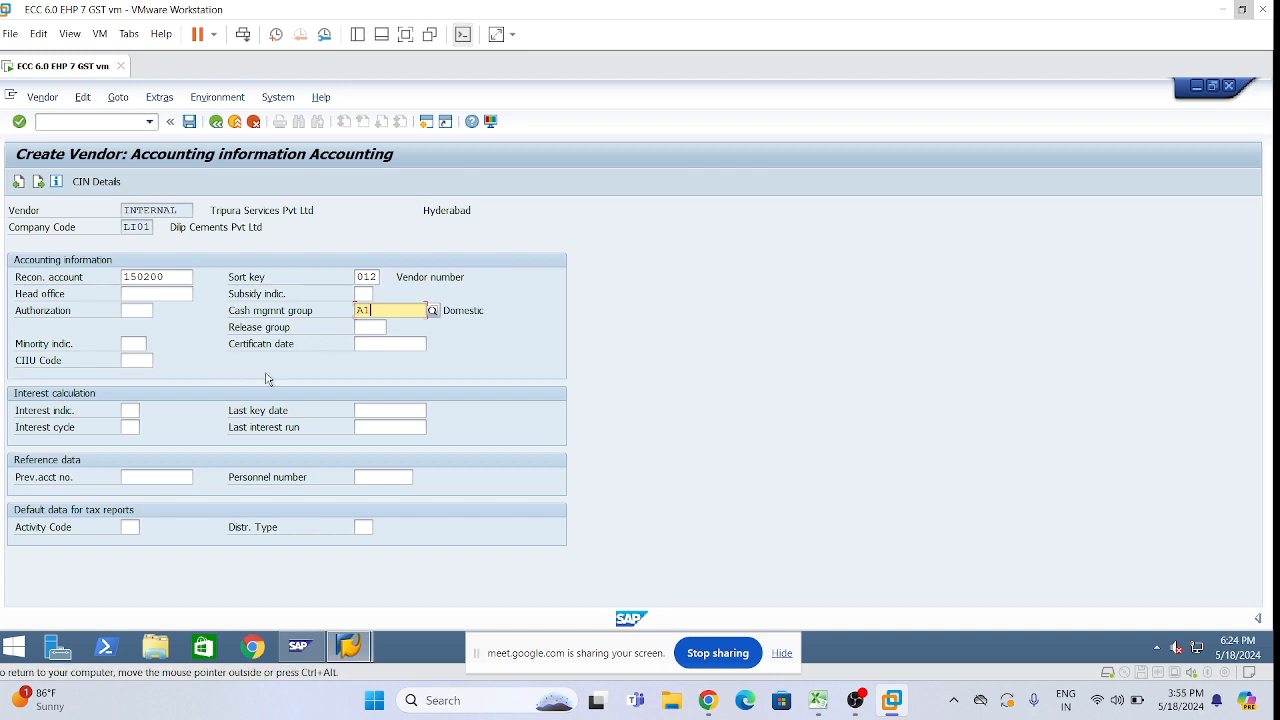
key(Return)
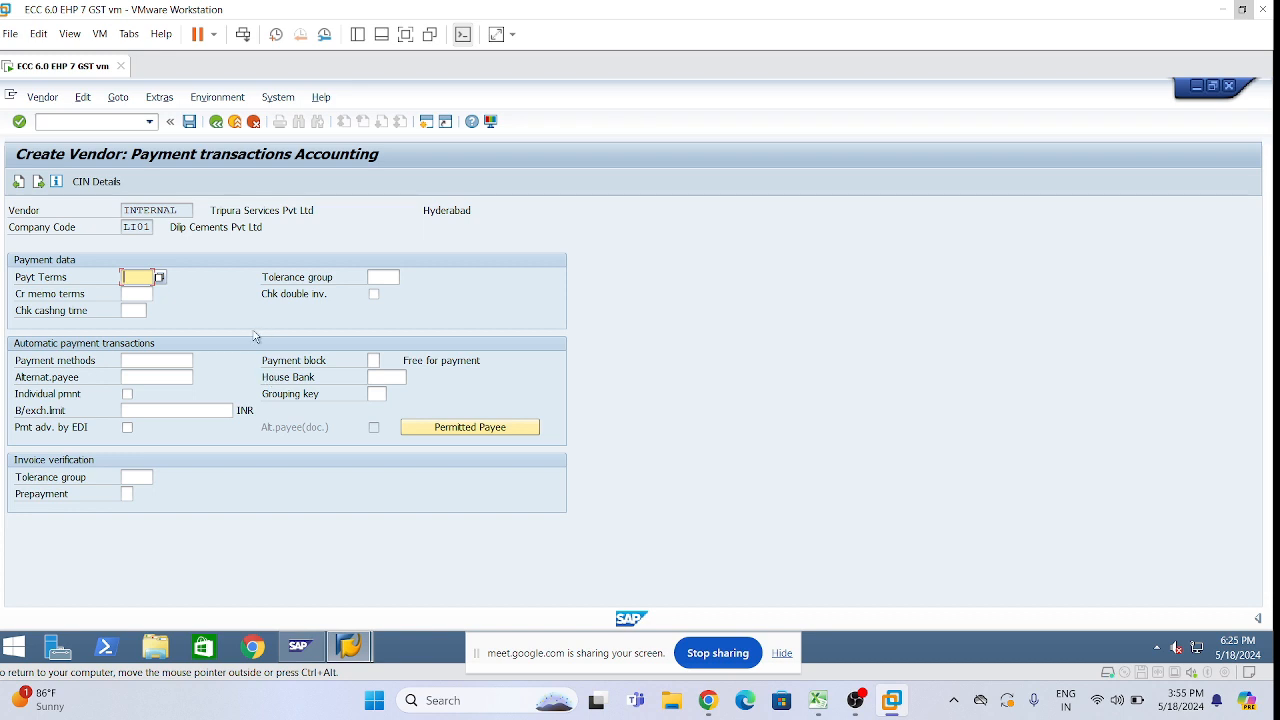
key(space)
click(144, 293)
key(Tab)
key(space)
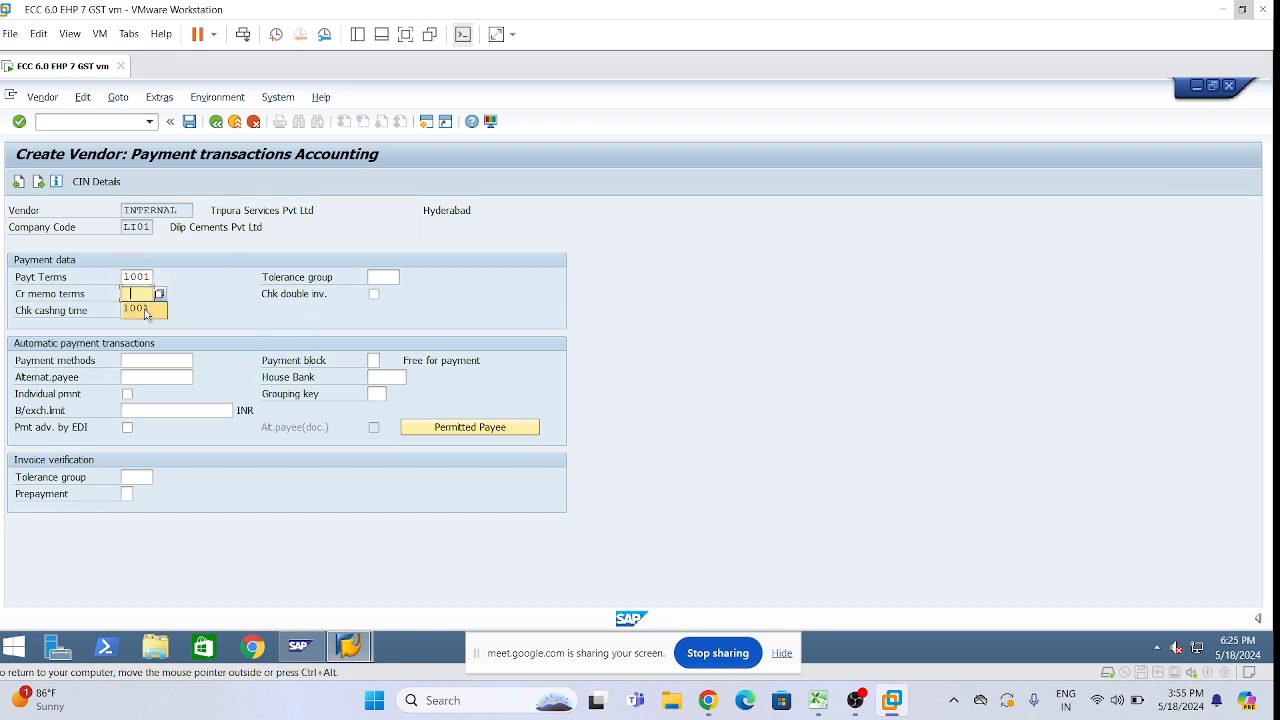
click(148, 309)
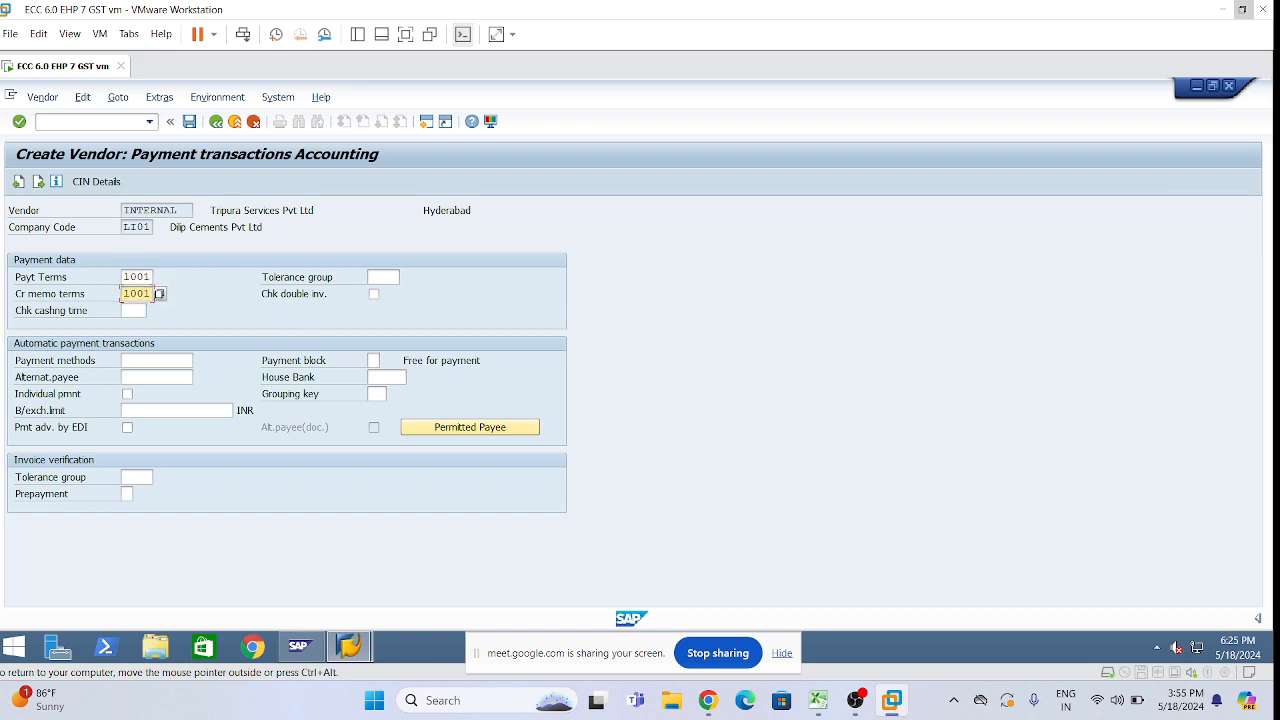
Step: Set the payment methods to CT and continue to the withholding tax data, leaving the correspondence data blank
click(150, 361)
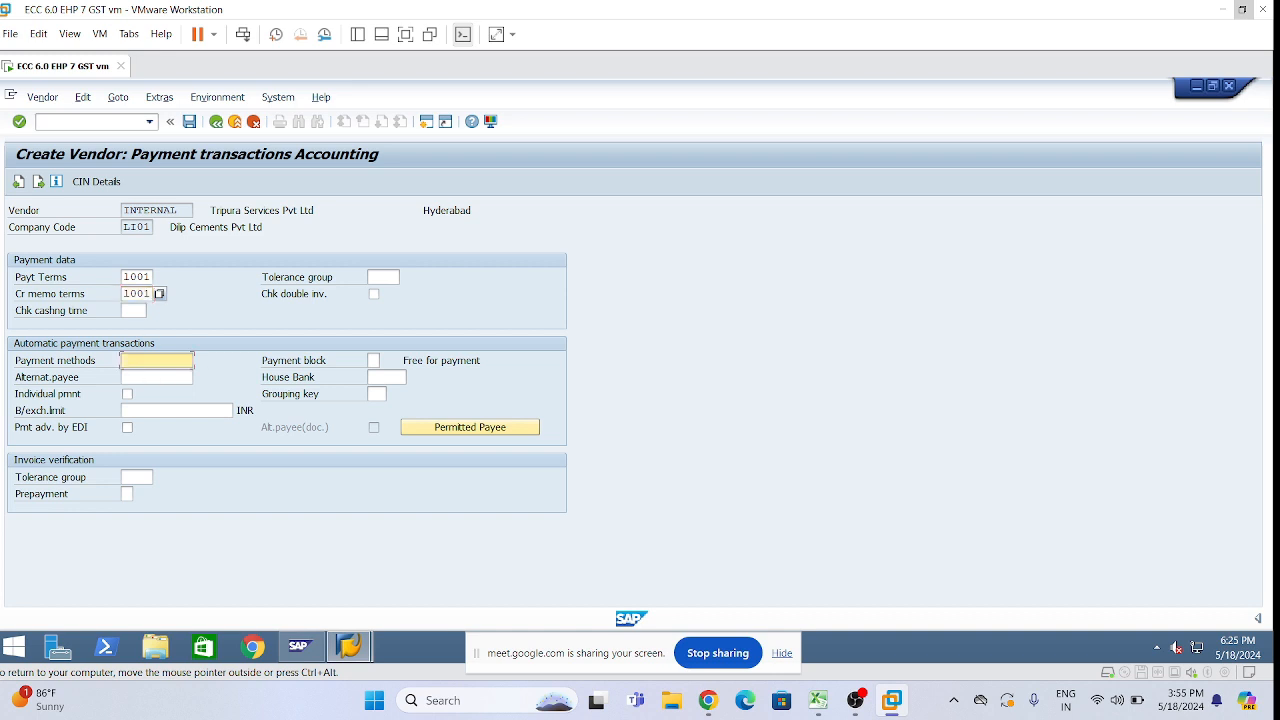
text(CTY)
key(Return)
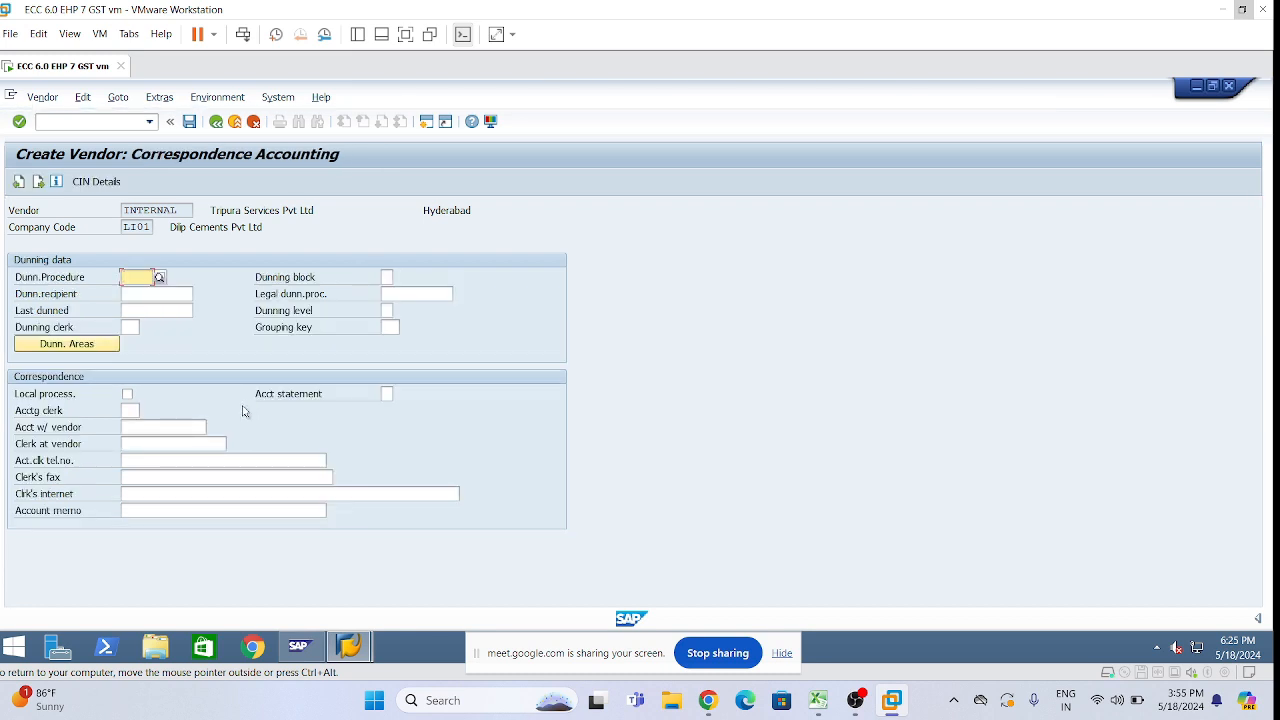
key(Return)
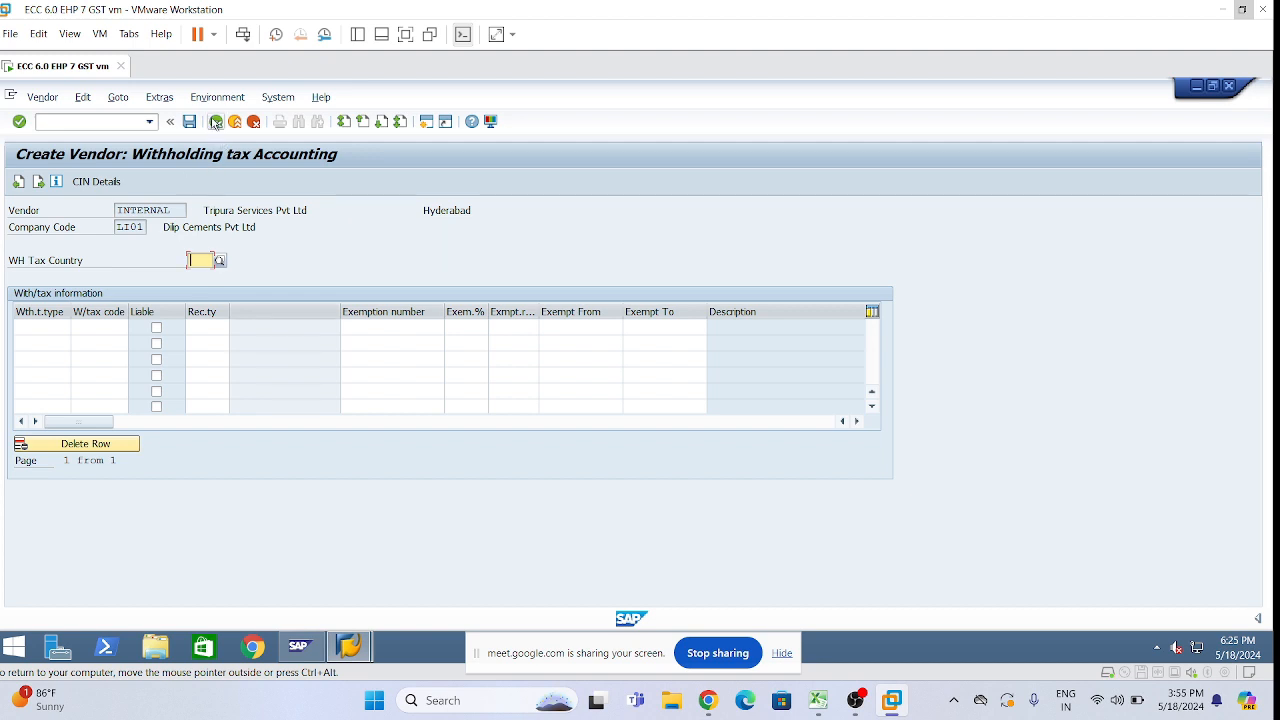
Step: Stay in the vendor record without saving and set the withholding tax country to IN
click(216, 122)
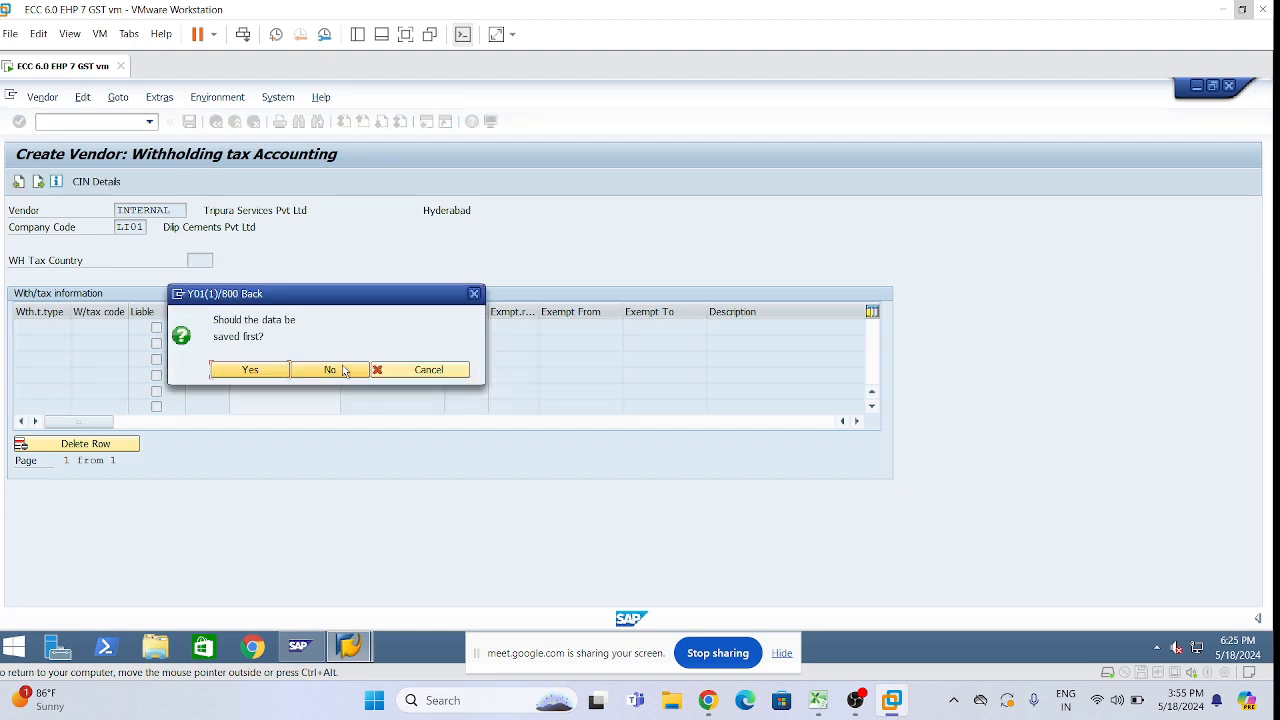
click(474, 295)
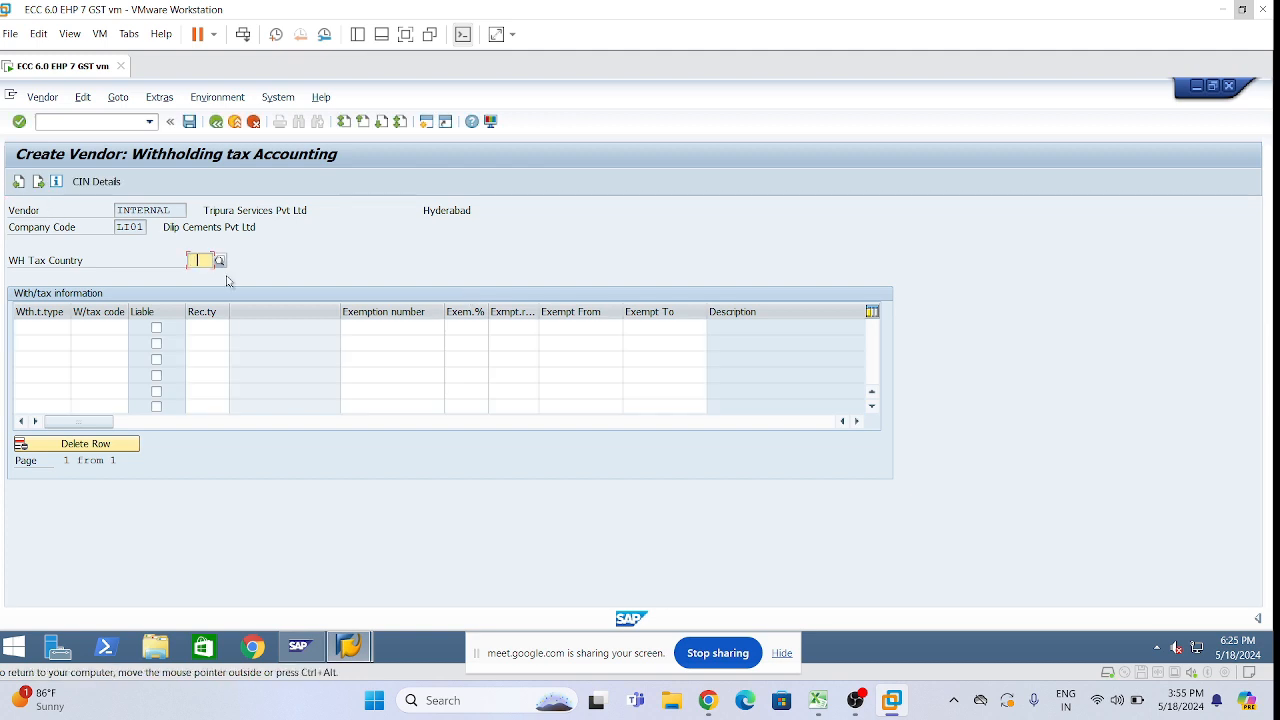
text(IN)
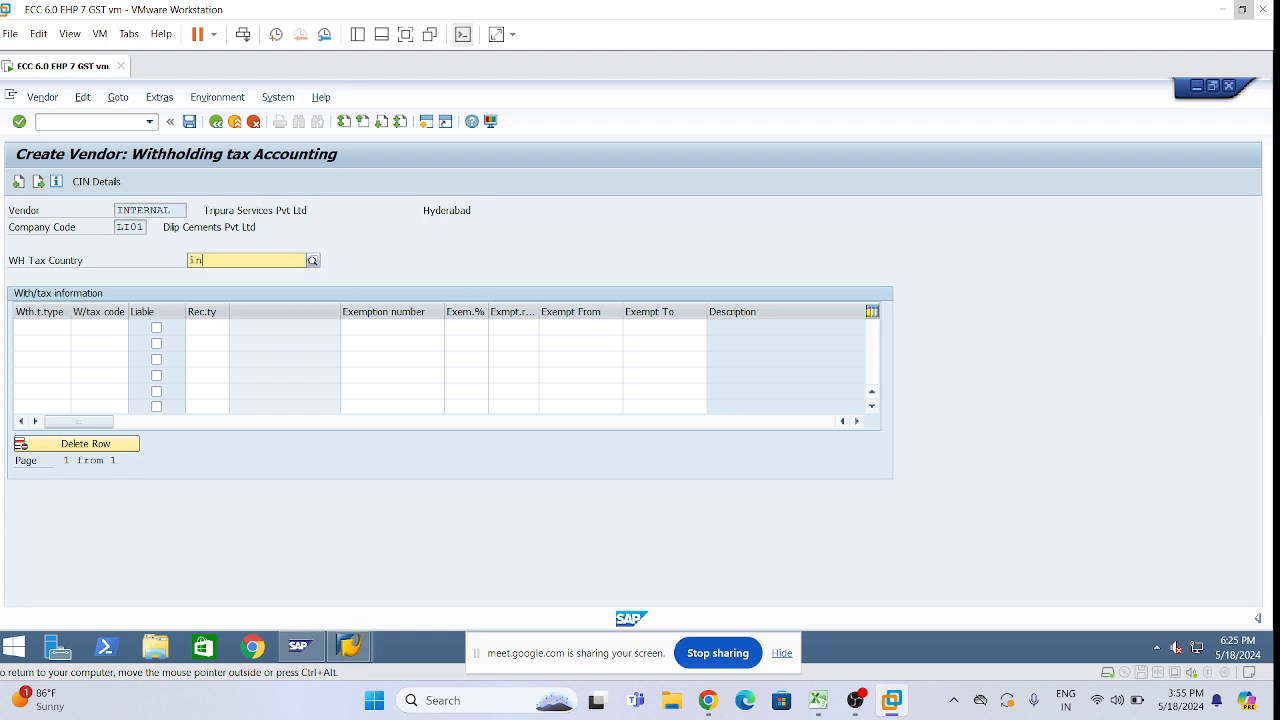
click(240, 293)
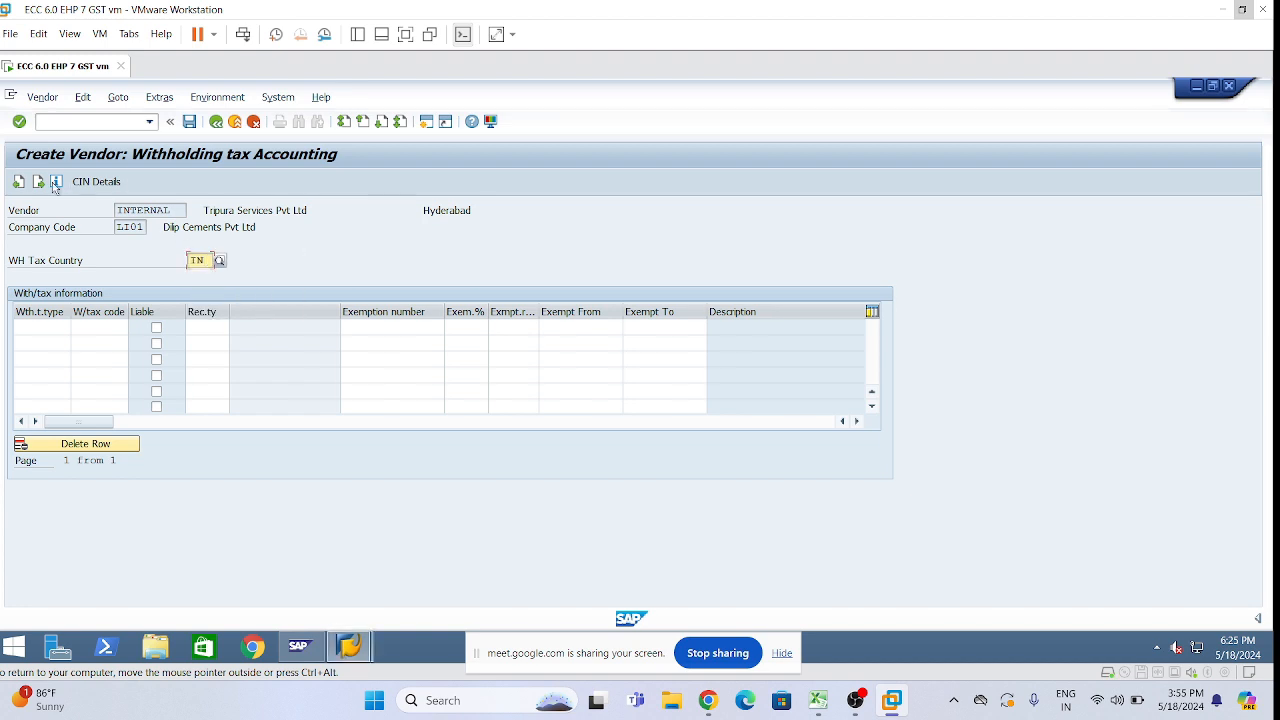
Step: Go back to the accounting payment transactions, re-enter CT as the payment methods, and return to the withholding tax data
click(18, 183)
click(18, 183)
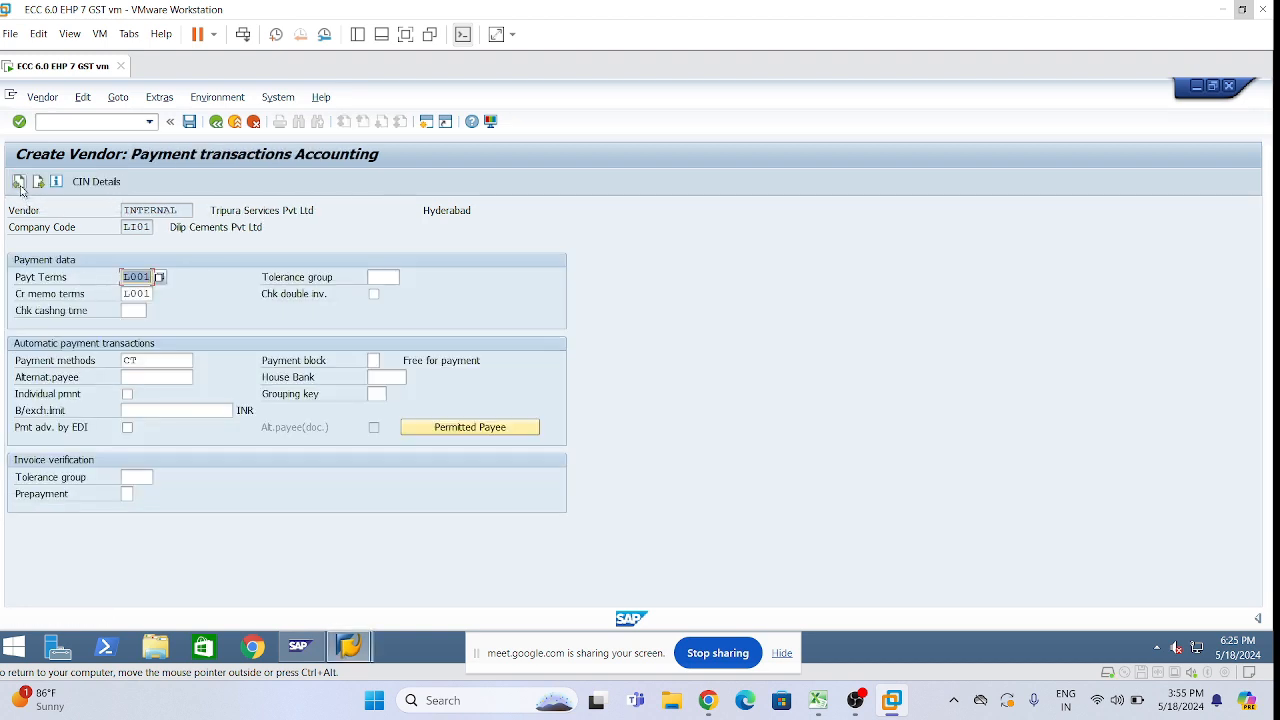
click(160, 360)
text(CT)
key(Tab)
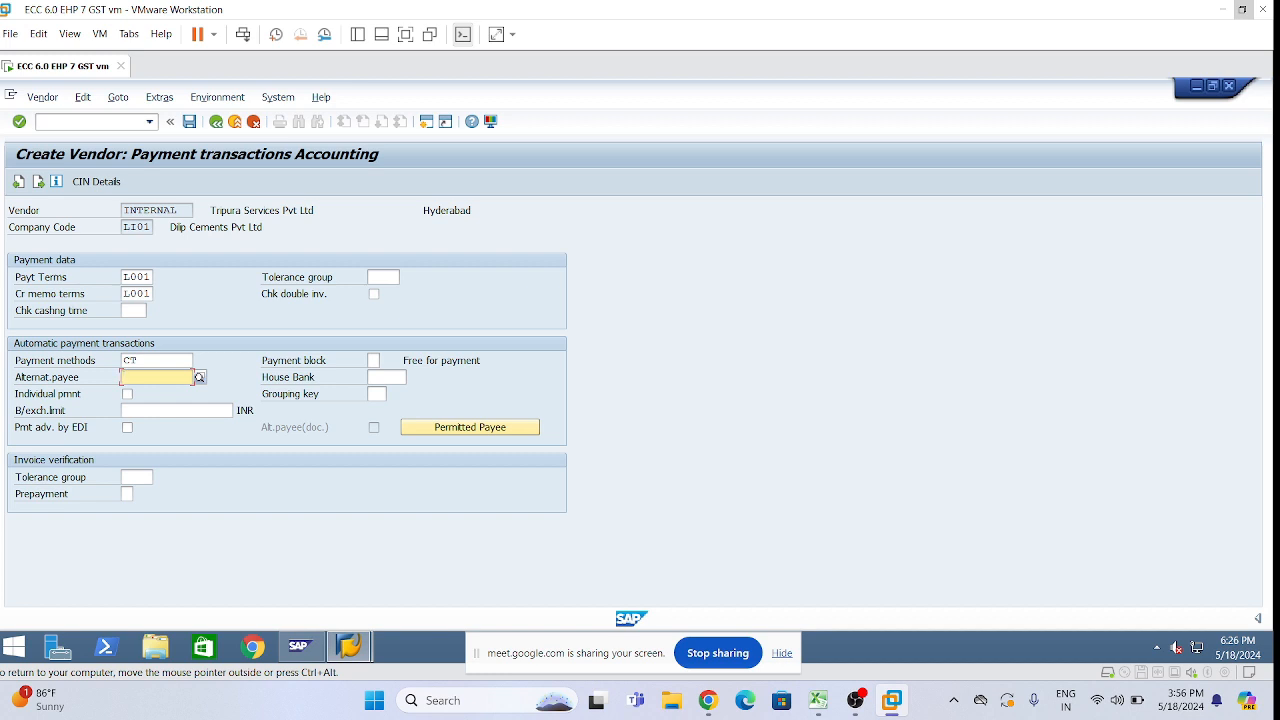
key(Return)
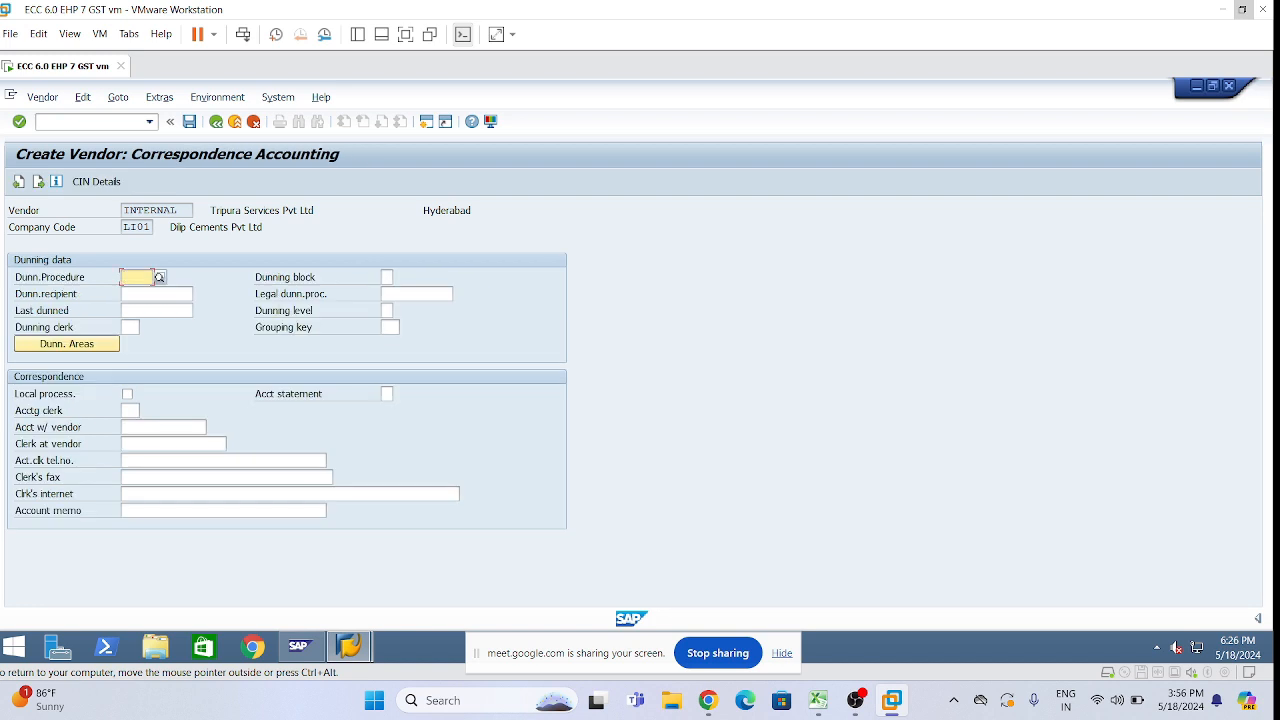
key(Return)
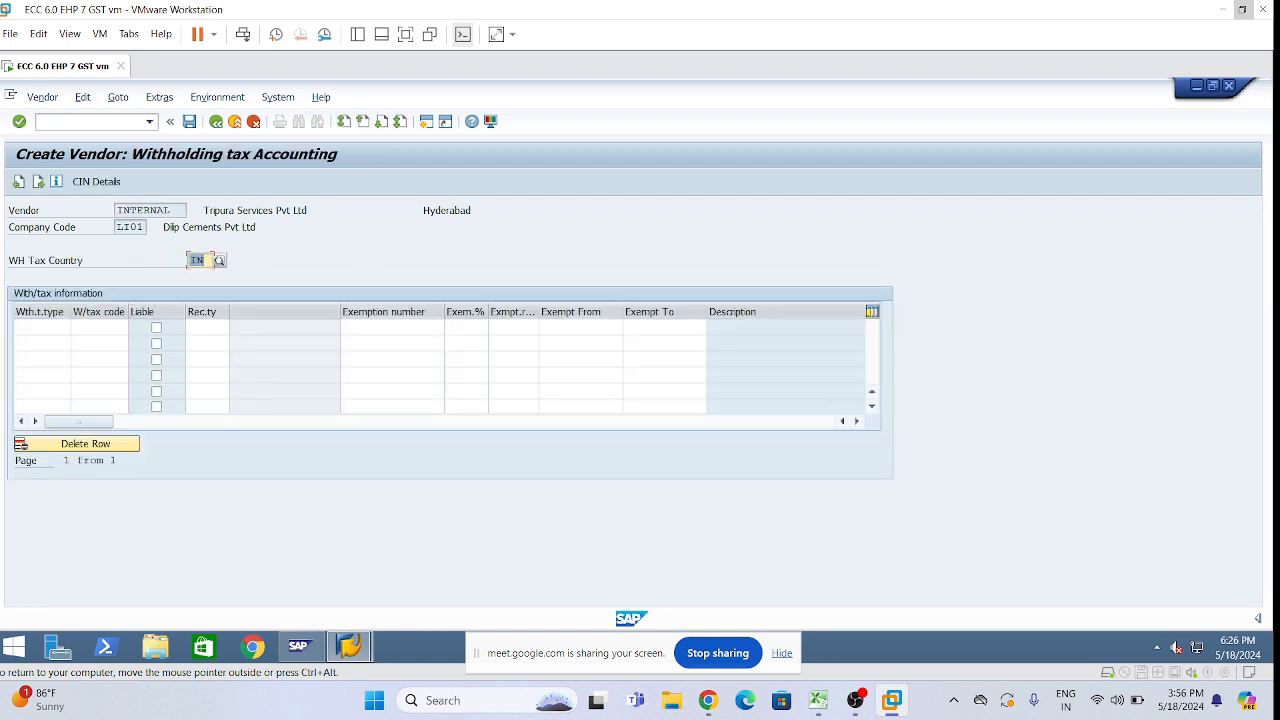
Step: Enter withholding tax type L1 with withholding tax code CI in the first row of the tax information
click(203, 260)
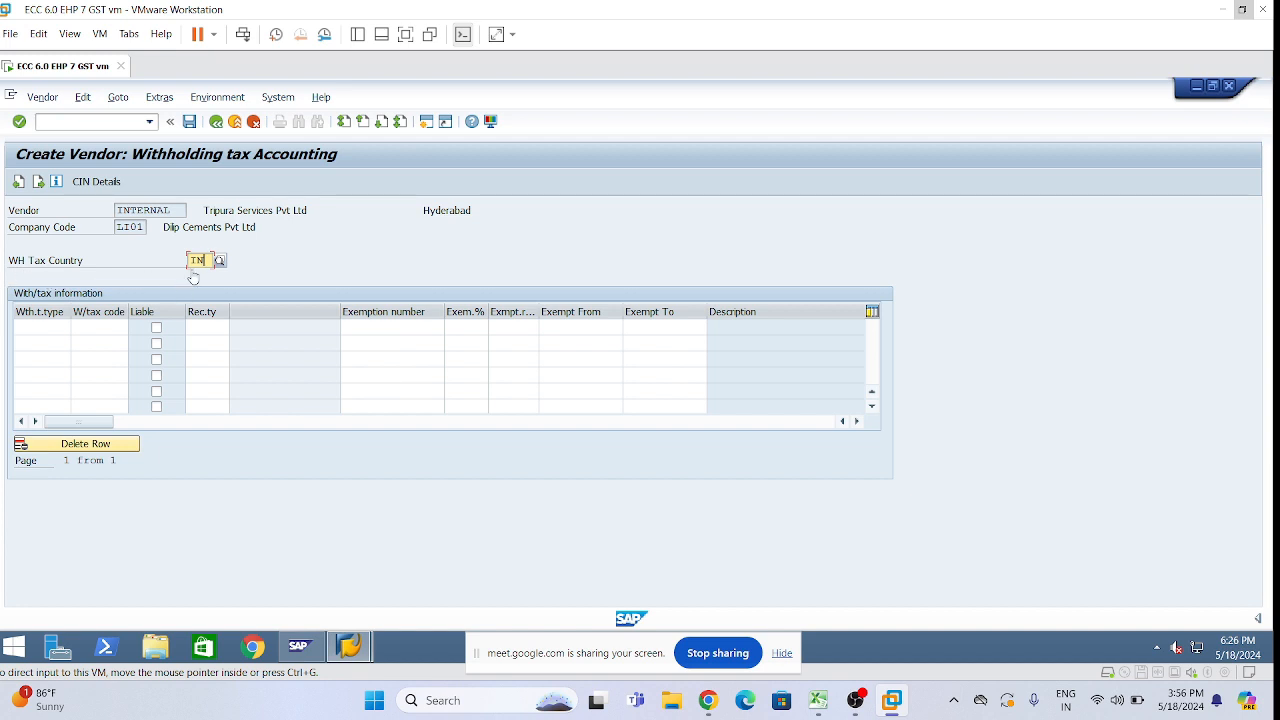
click(35, 332)
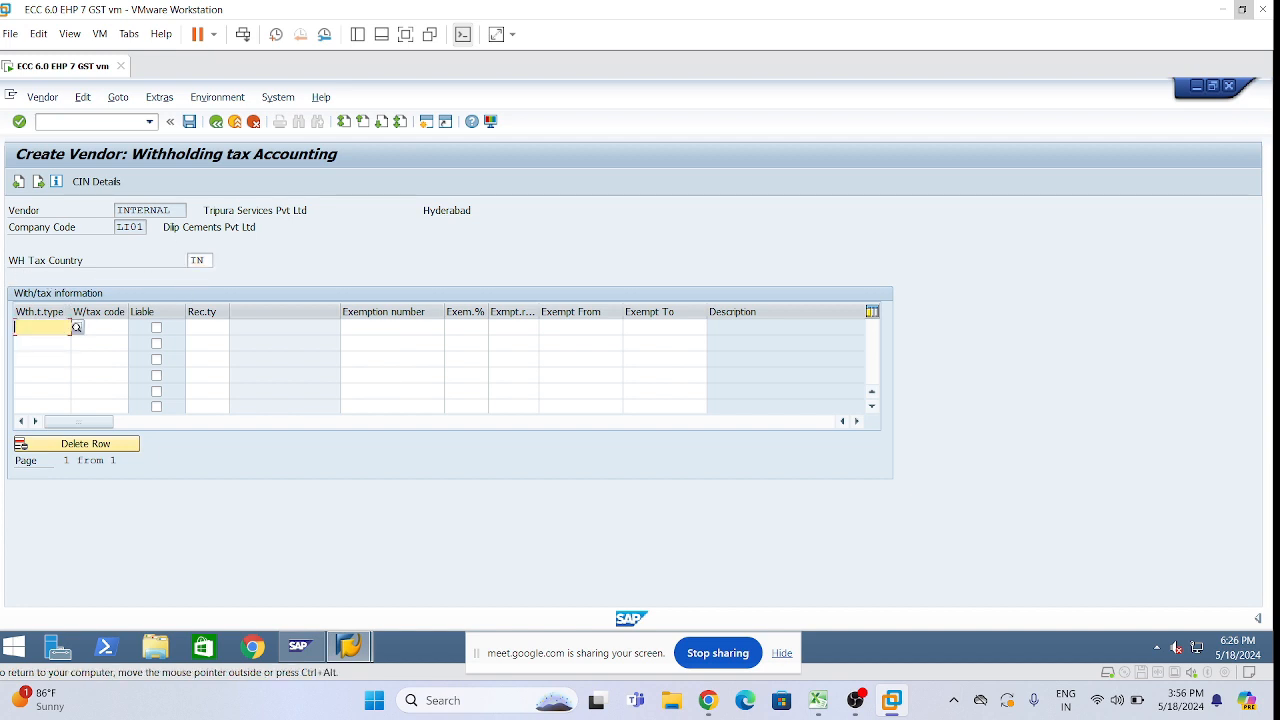
text(l1)
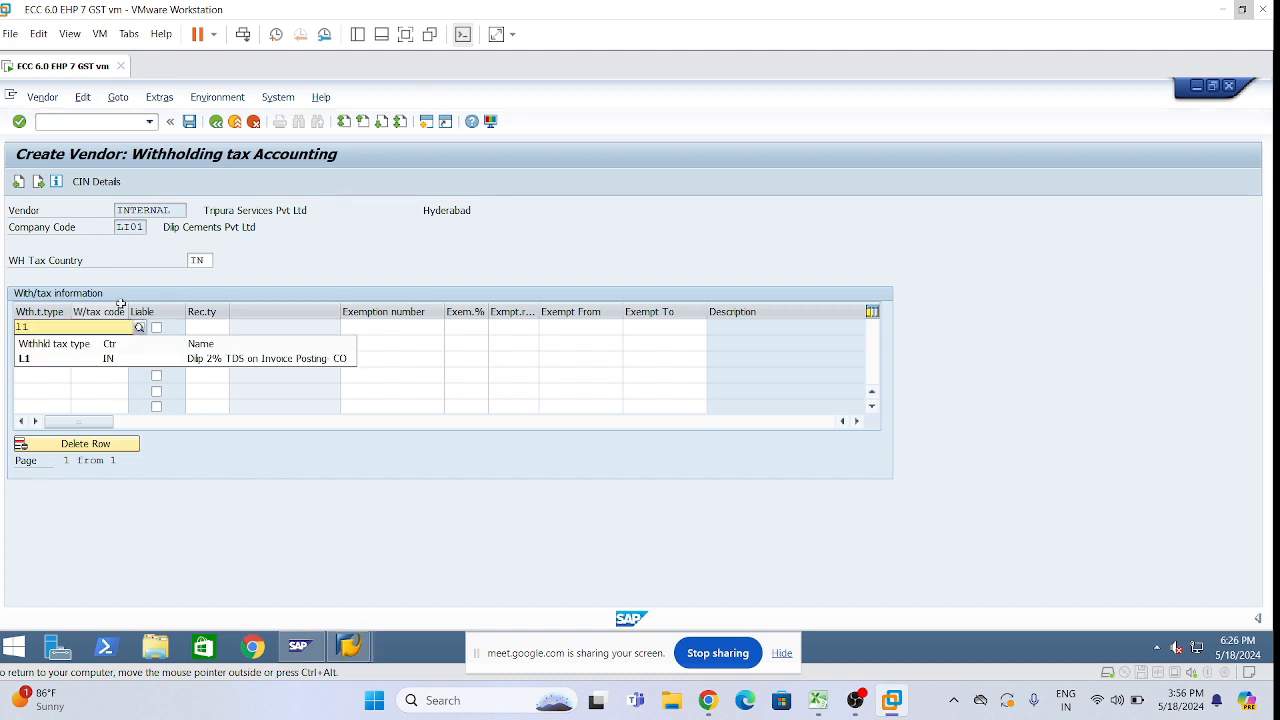
click(40, 358)
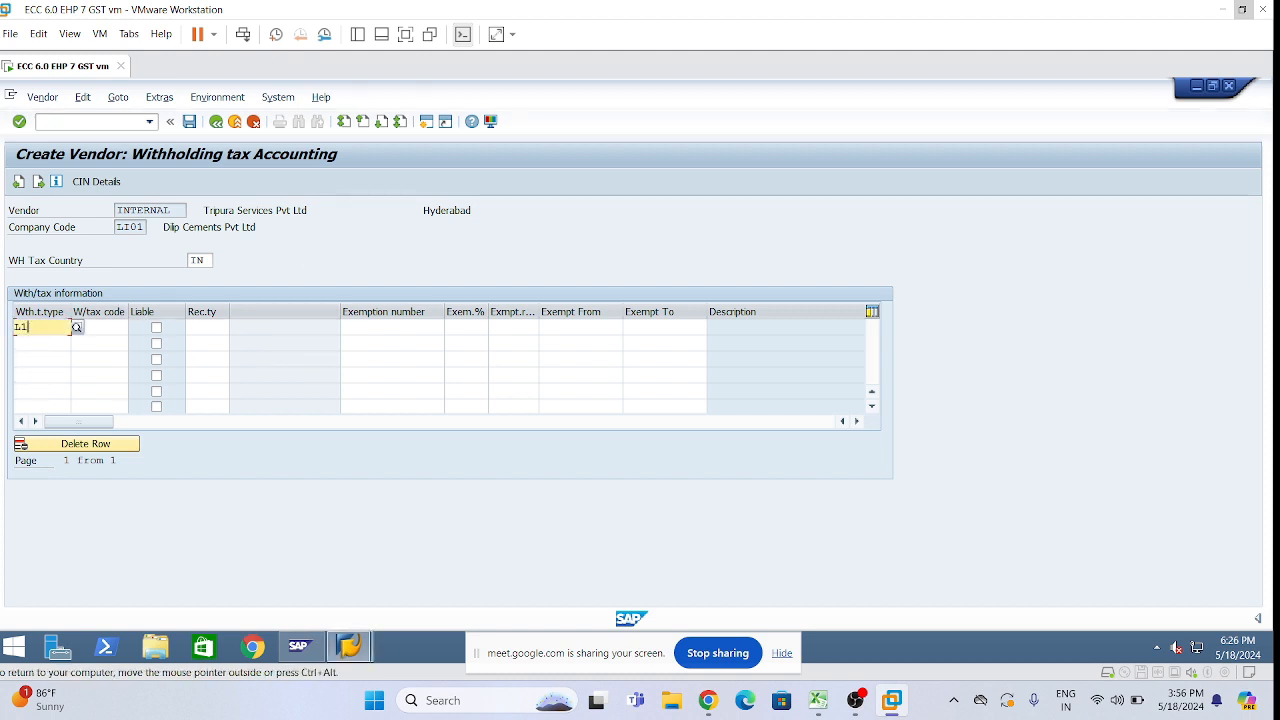
click(98, 328)
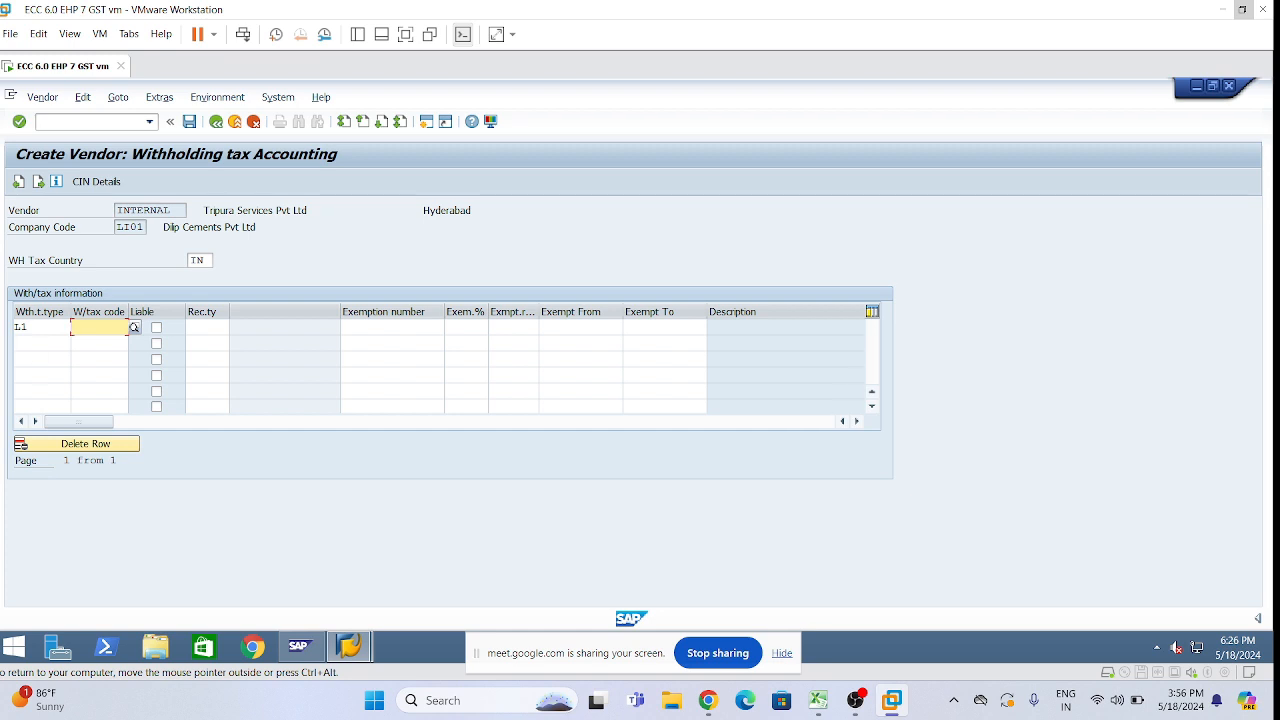
text(ci)
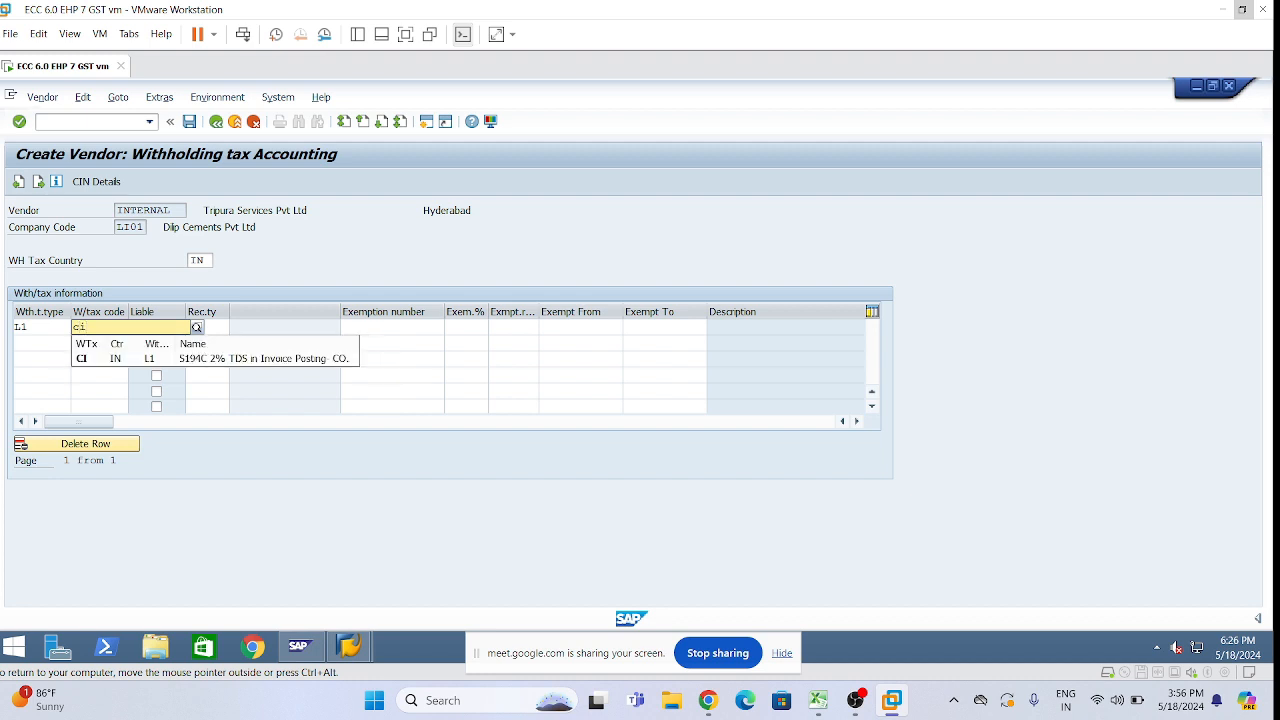
click(228, 359)
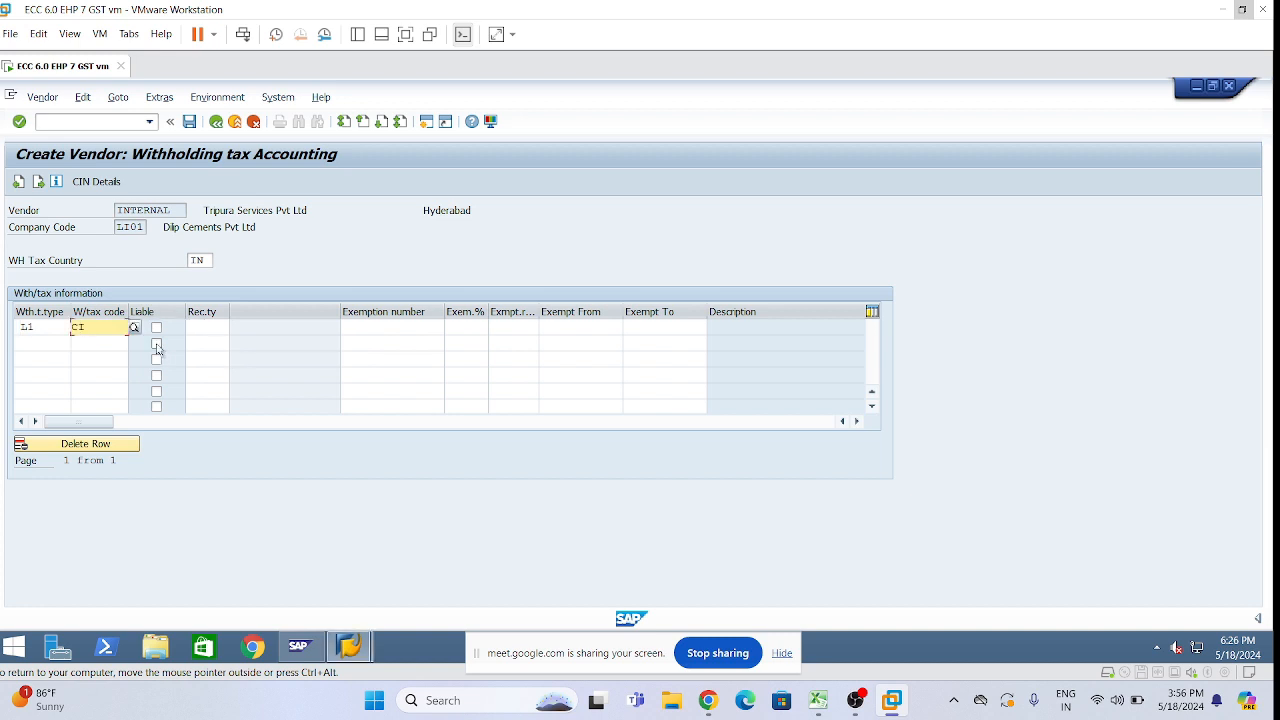
Step: Mark the first withholding tax row as liable and try to look up recipient type CO for it
click(156, 328)
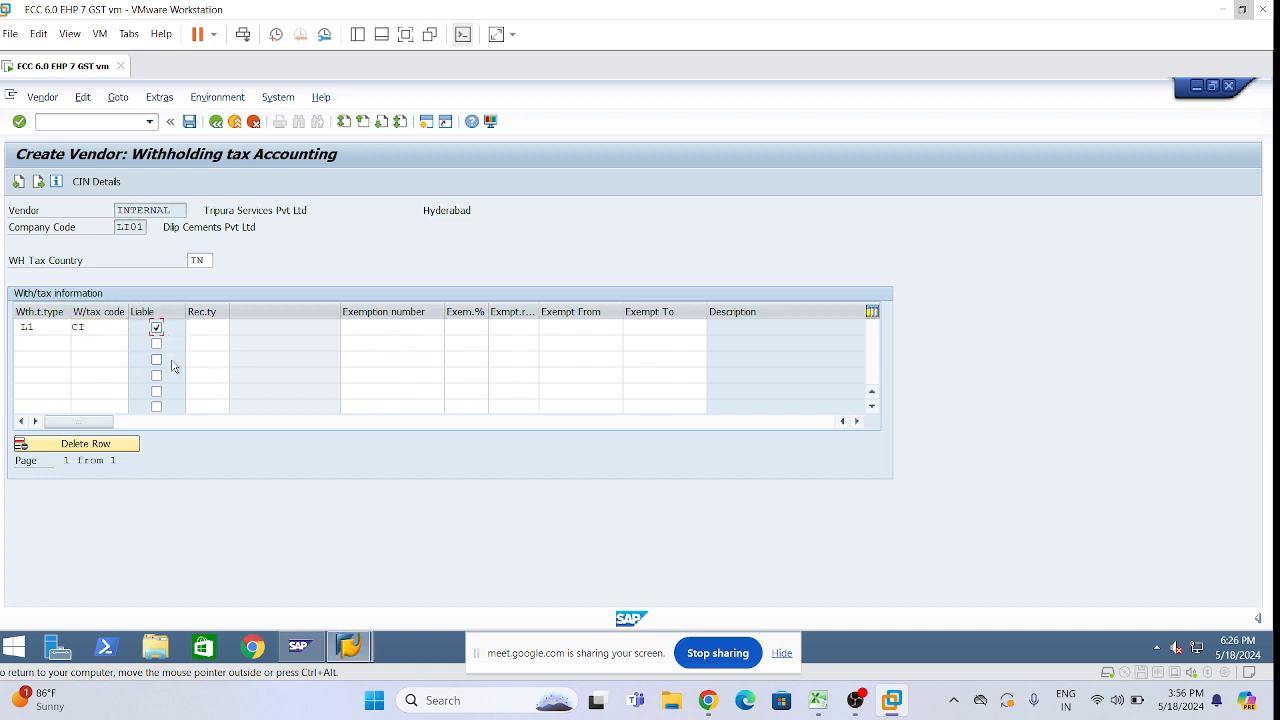
click(205, 327)
text(co)
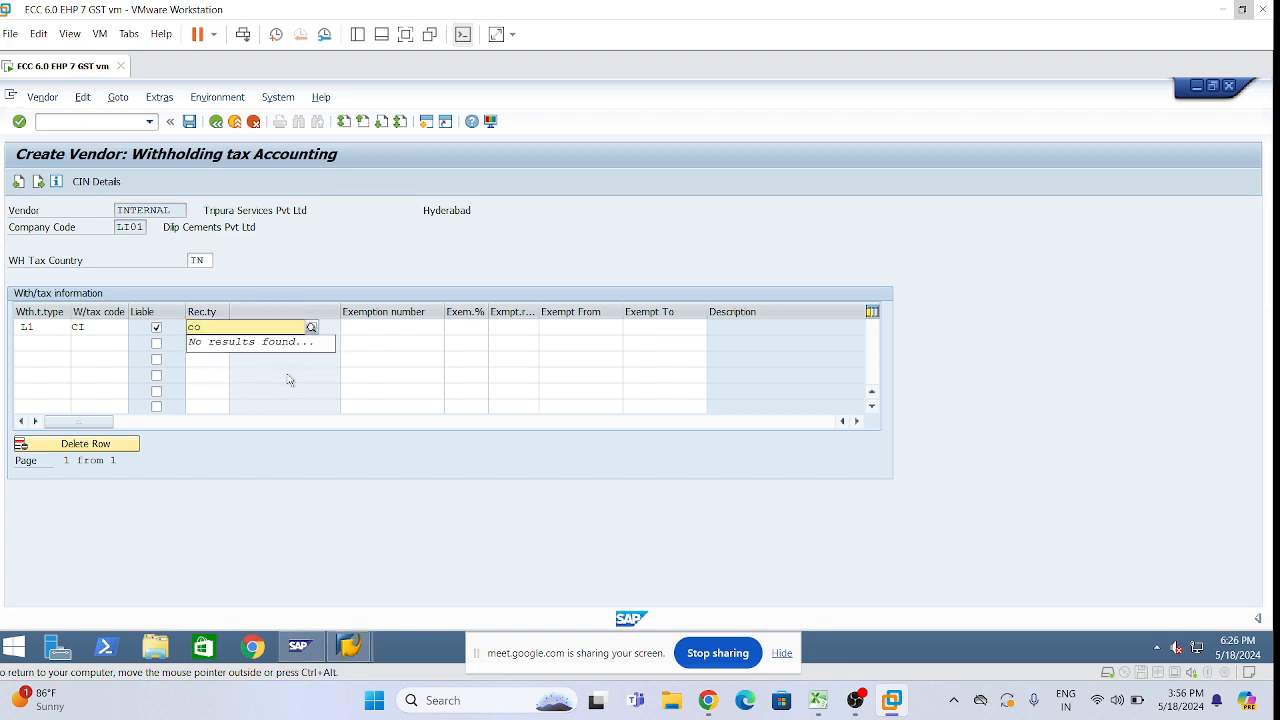
click(312, 328)
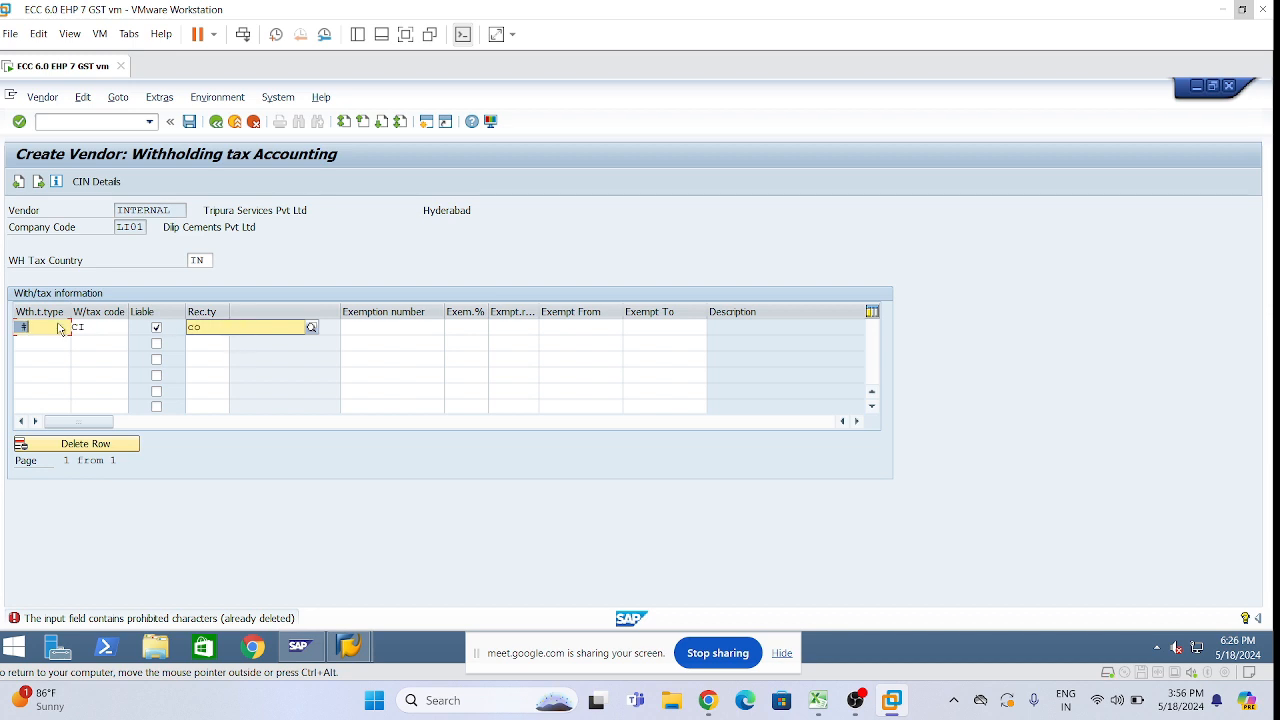
key(Return)
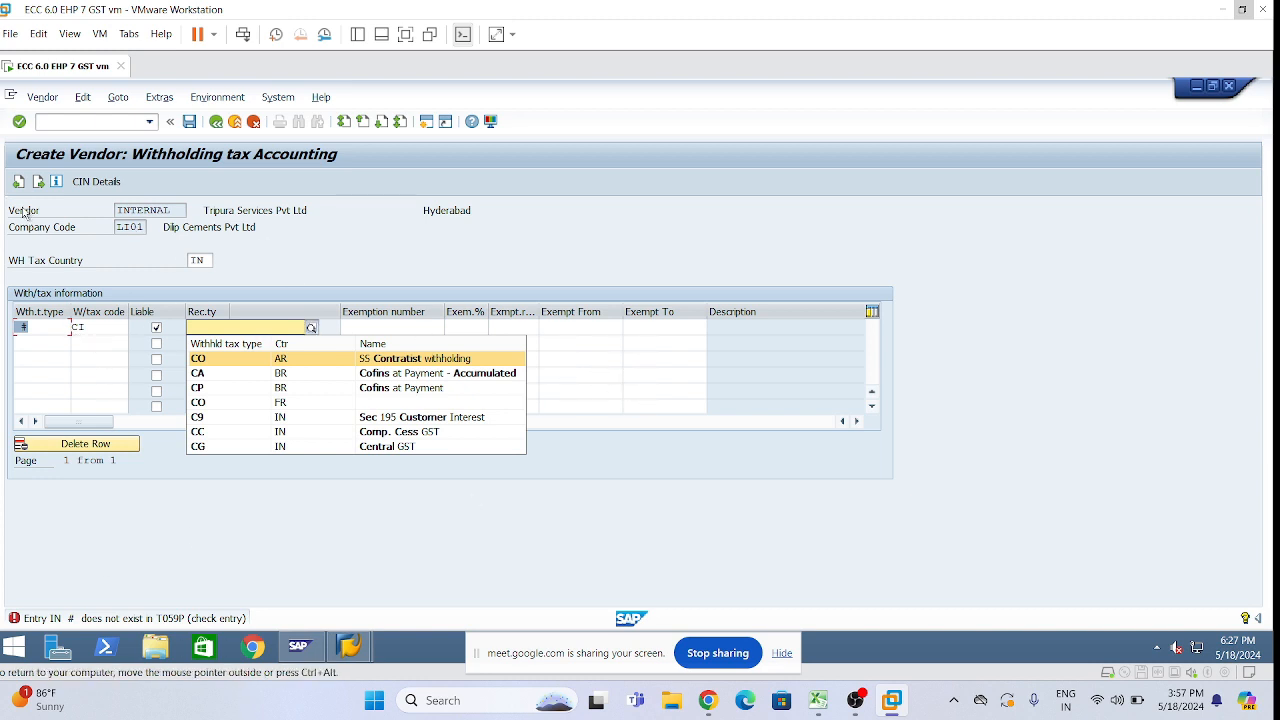
click(298, 643)
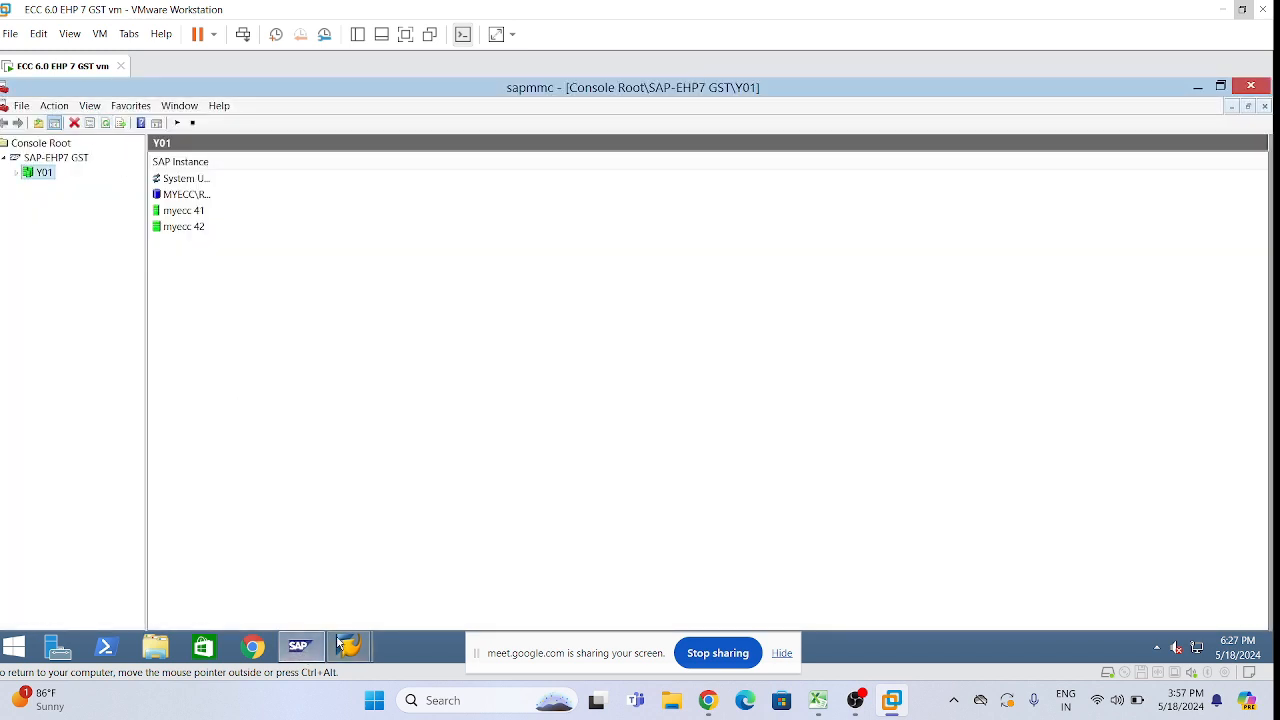
mouse_move(349, 647)
click(385, 548)
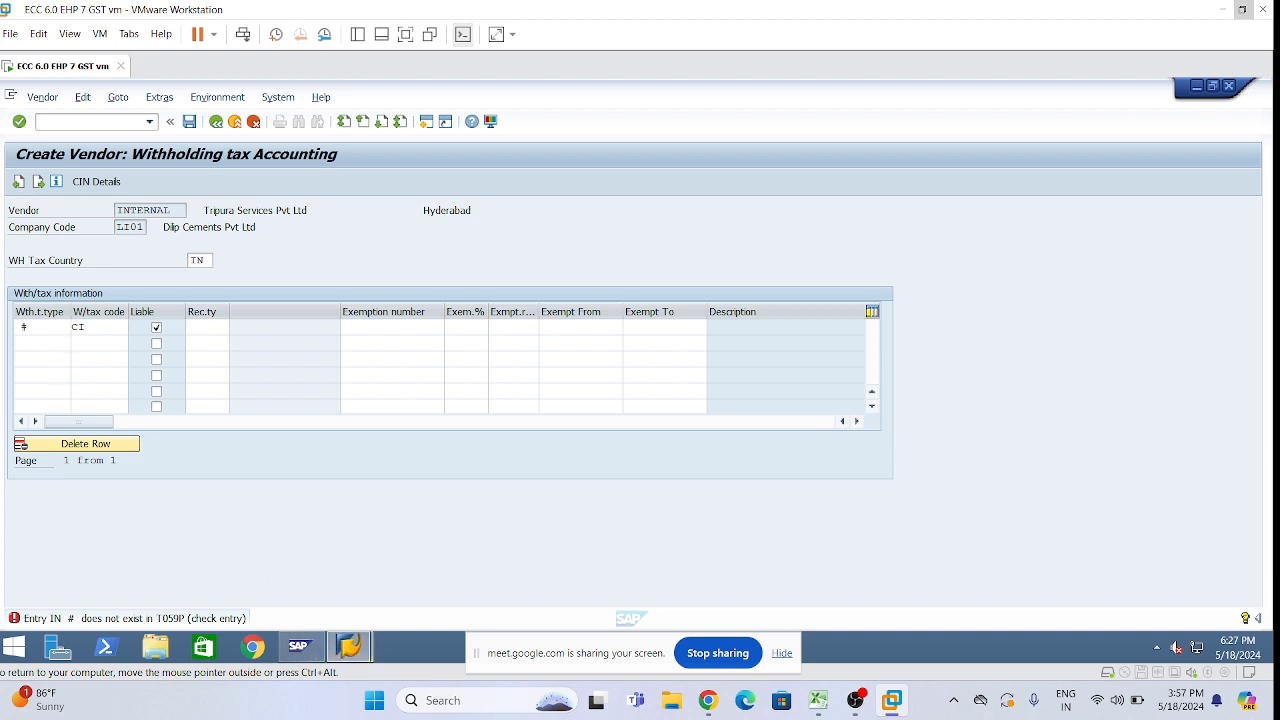
Step: Try to replace the invalid withholding tax type in the first row with L1 and submit the entry
click(34, 327)
key(BackSpace)
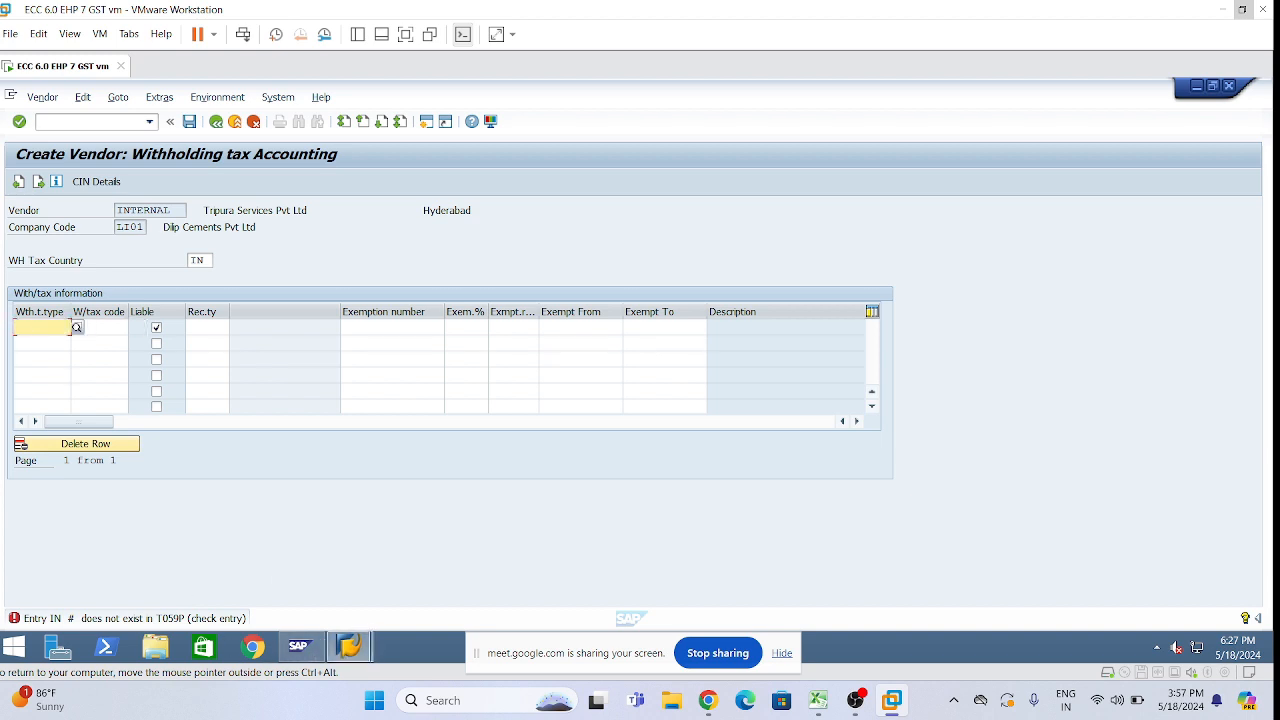
text(11)
key(Return)
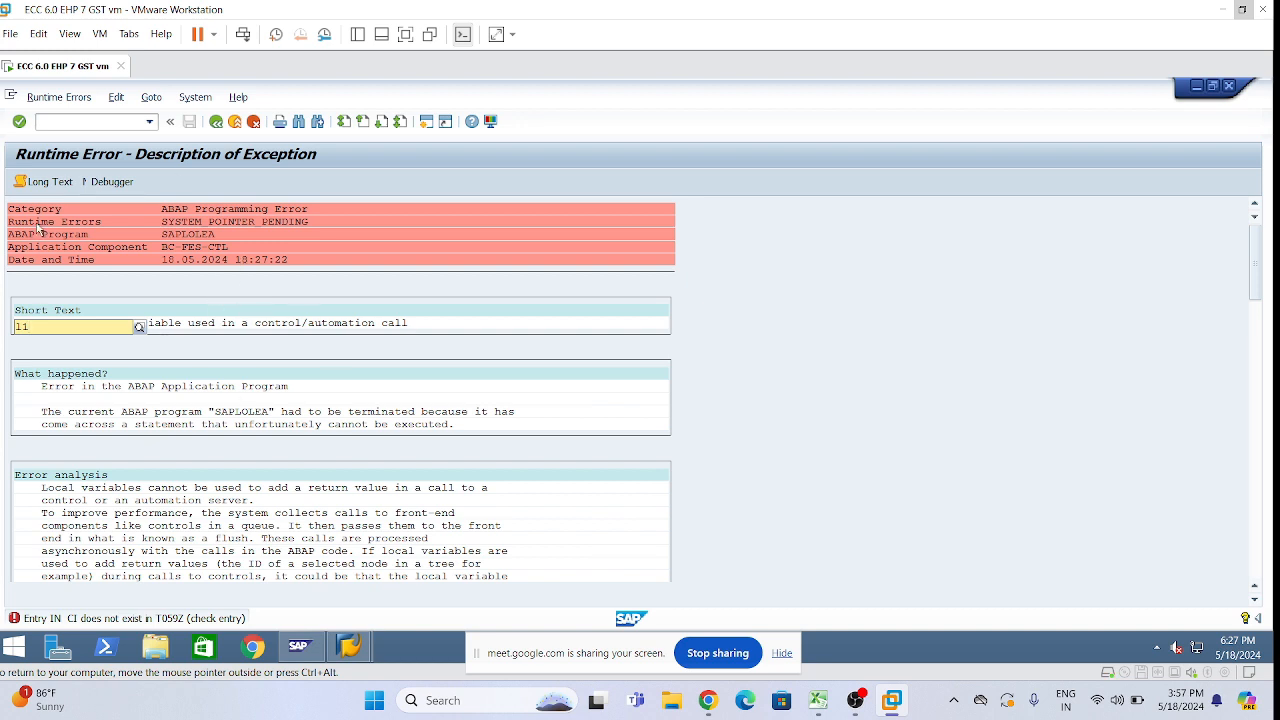
click(302, 648)
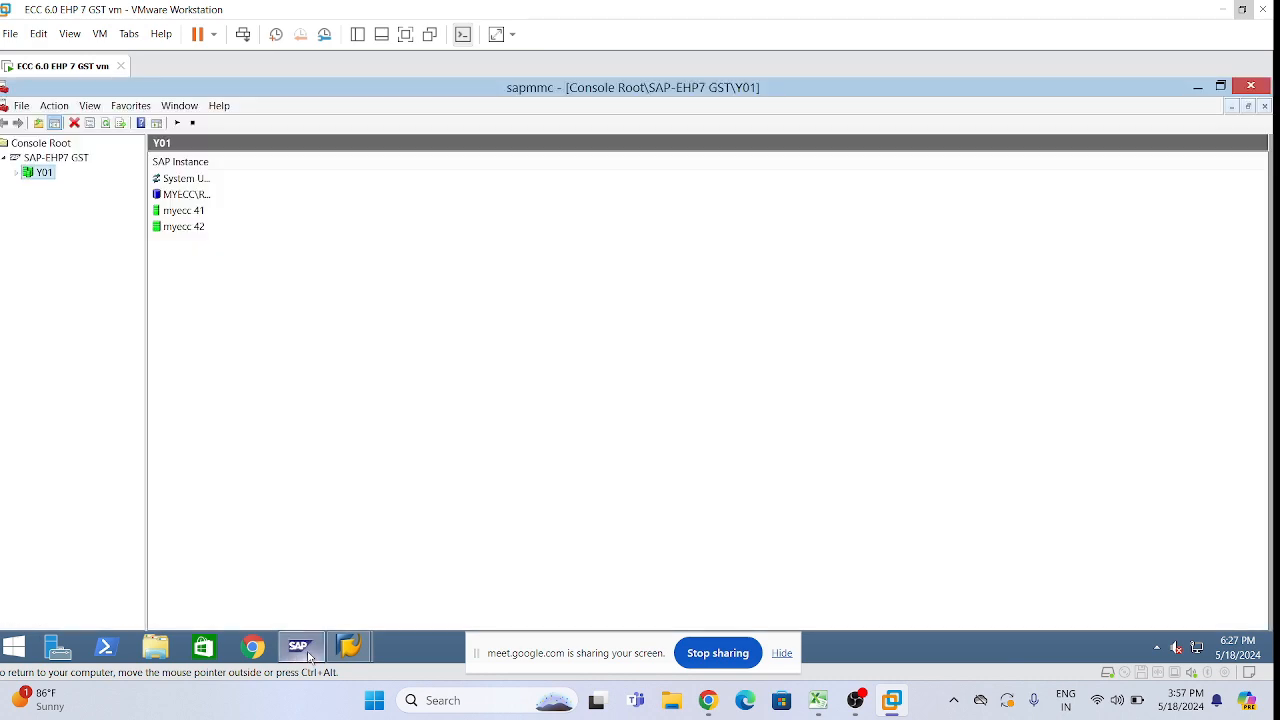
click(302, 648)
click(302, 648)
click(349, 647)
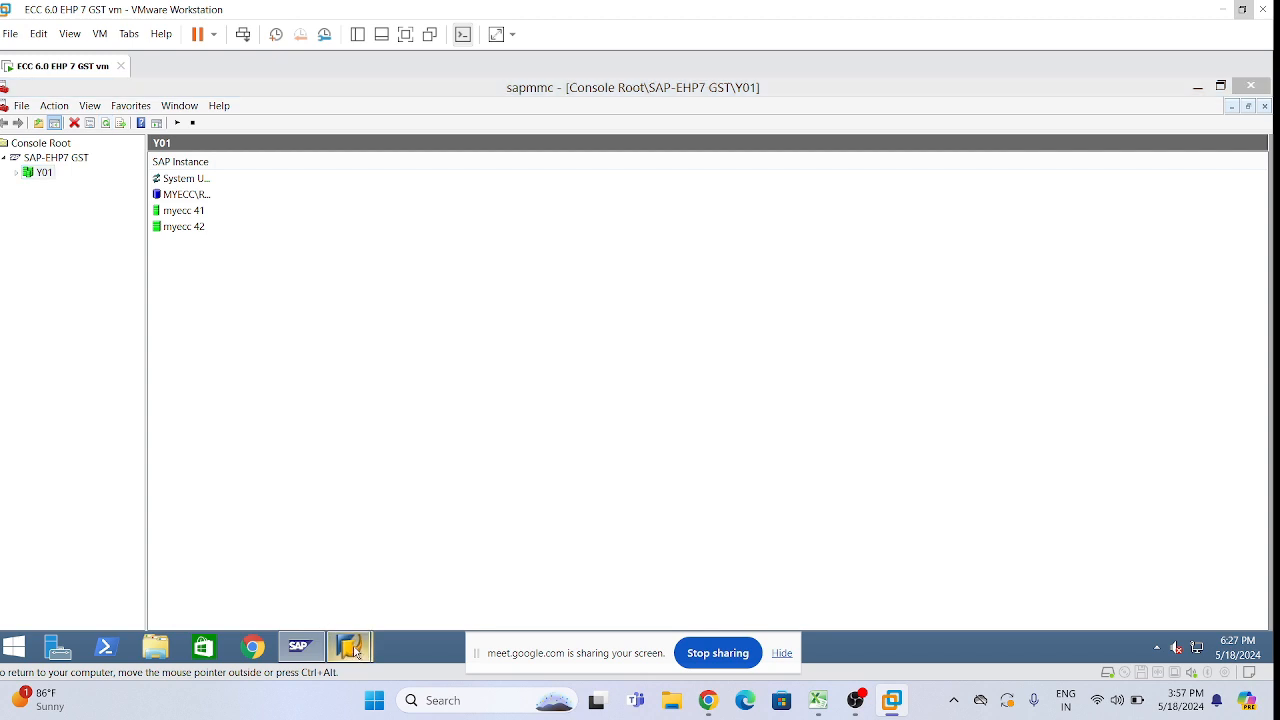
click(407, 571)
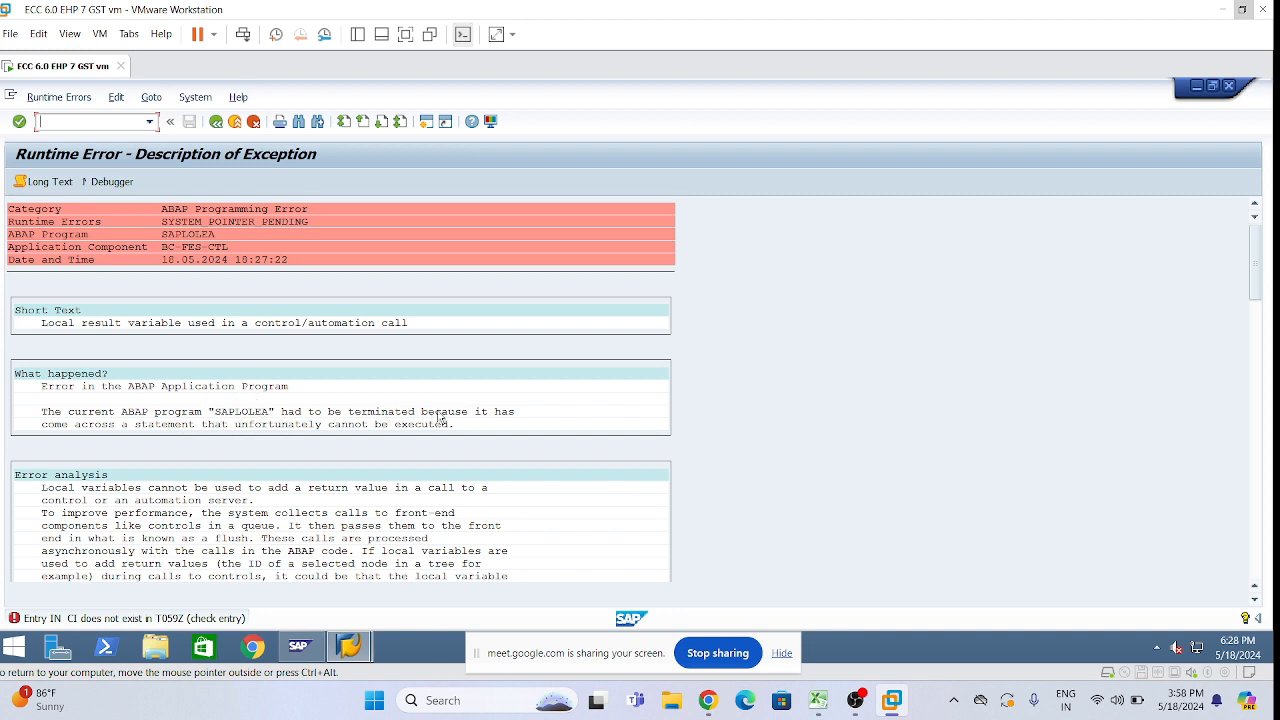
Step: Leave the runtime error and restart vendor creation with transaction FK01 for company code LI01 and account group LSVS
click(217, 123)
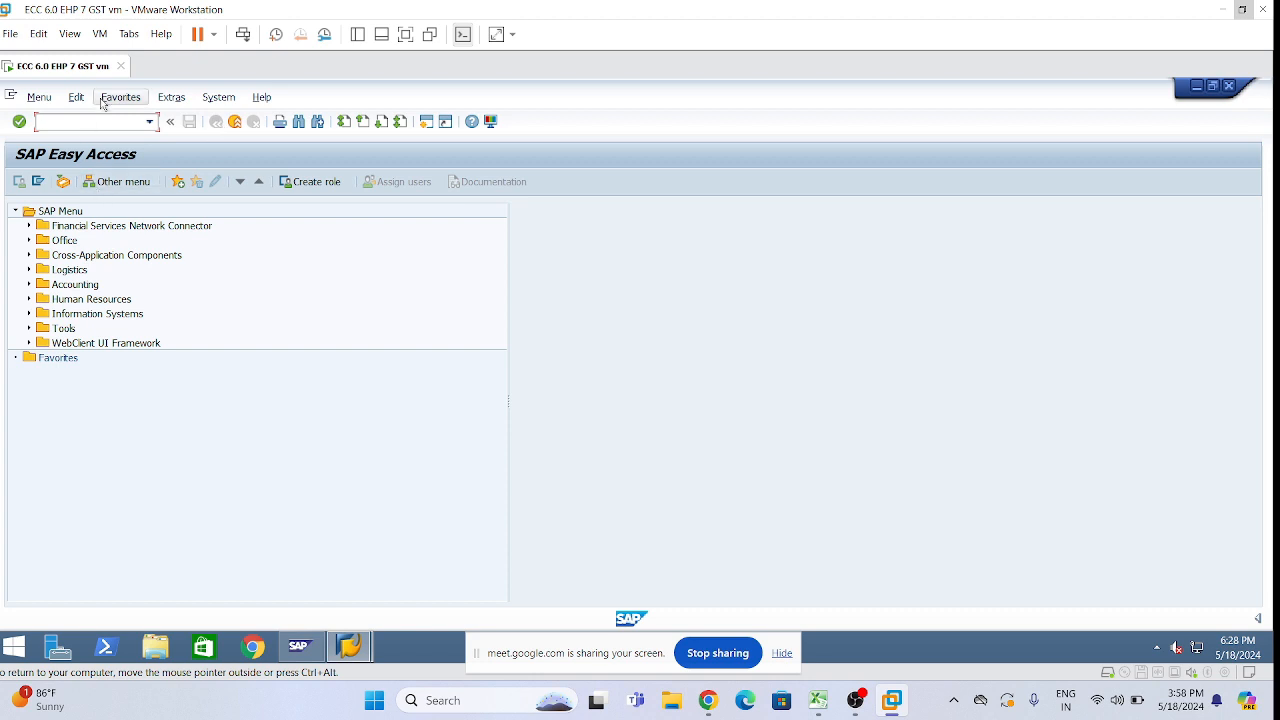
click(150, 123)
click(63, 135)
text(fk01)
key(Return)
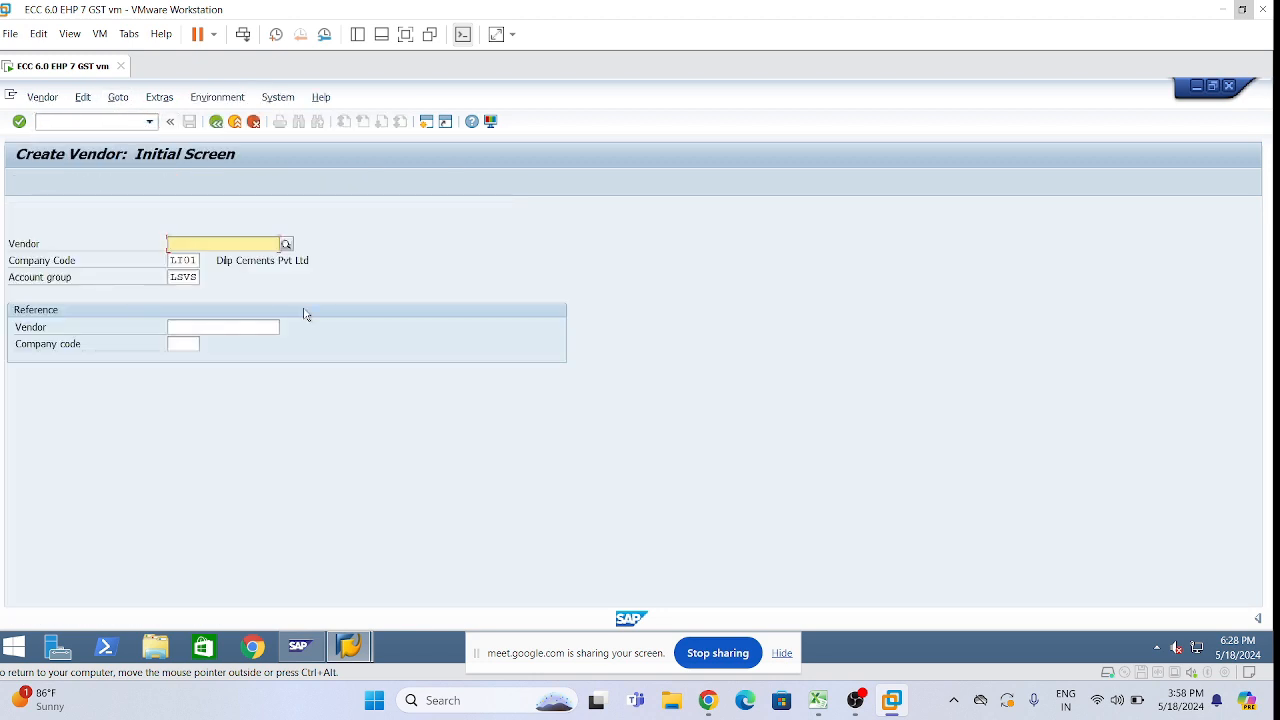
key(Return)
Step: Set the vendor's title to Company, its name to Tripura Services Pvt Ltd and its search term to TSPL
click(367, 277)
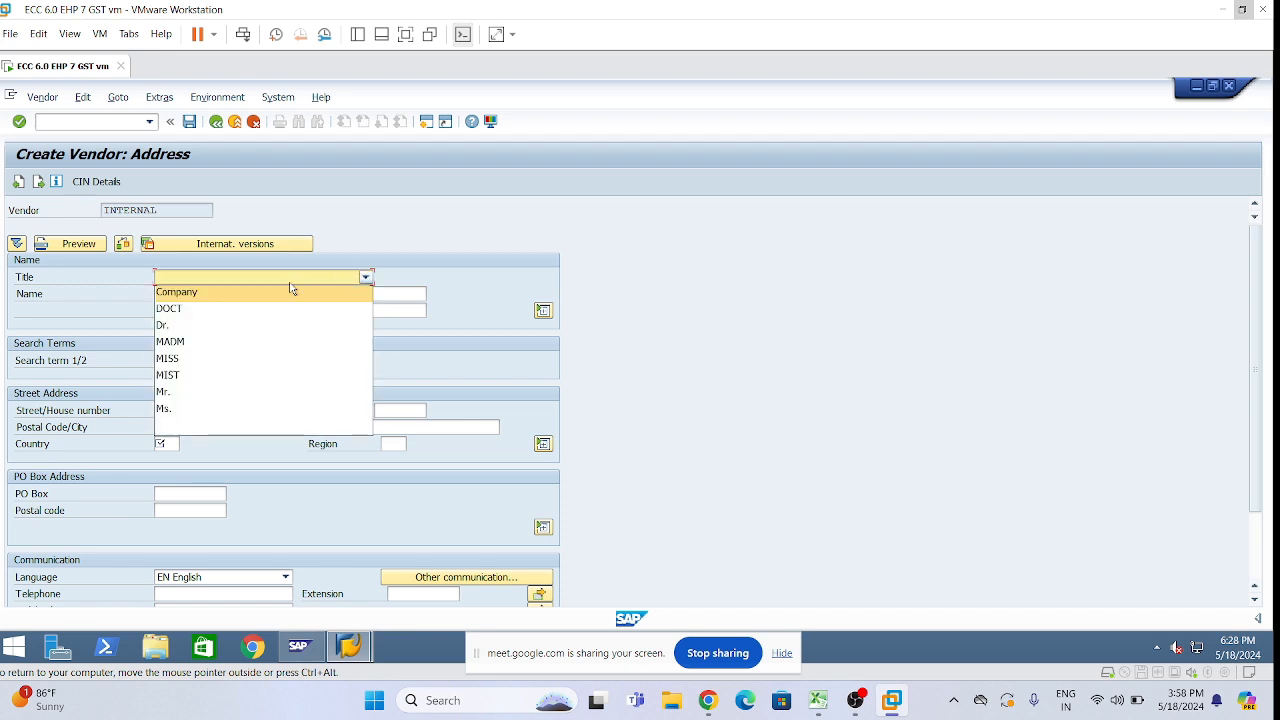
click(289, 290)
click(289, 294)
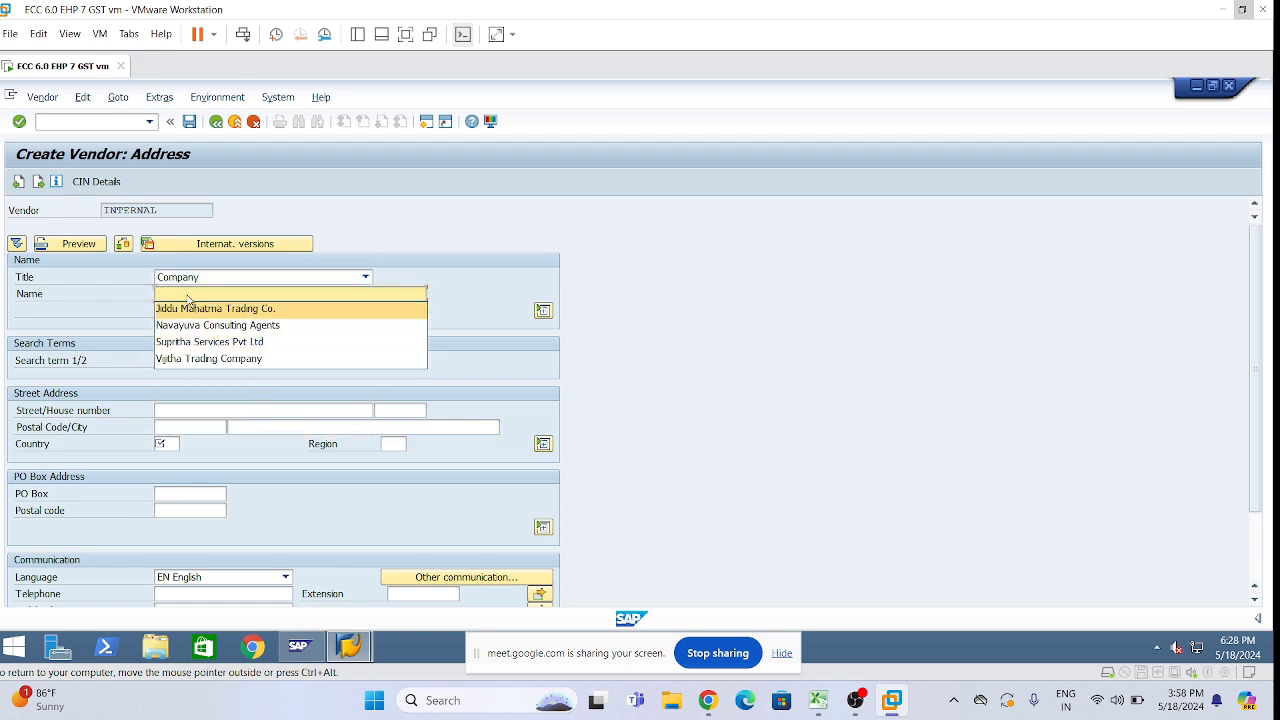
click(362, 292)
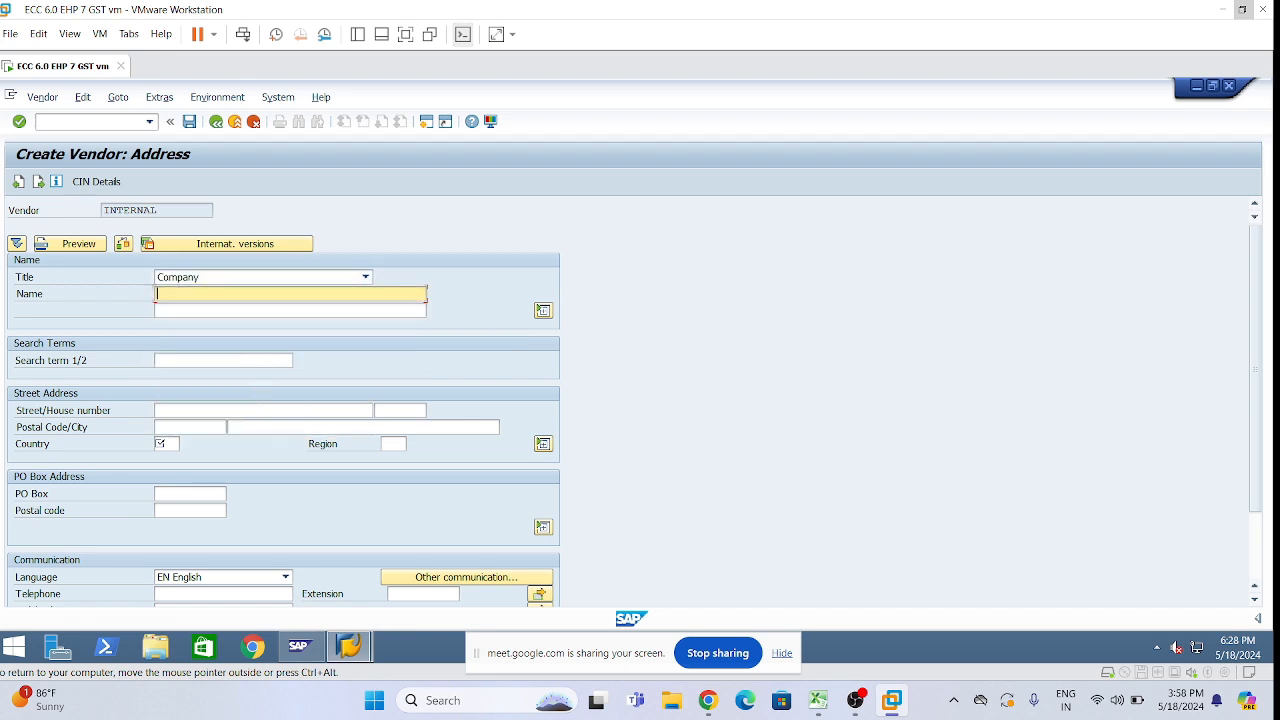
text(Tripura Services Pvt Ltd)
click(157, 359)
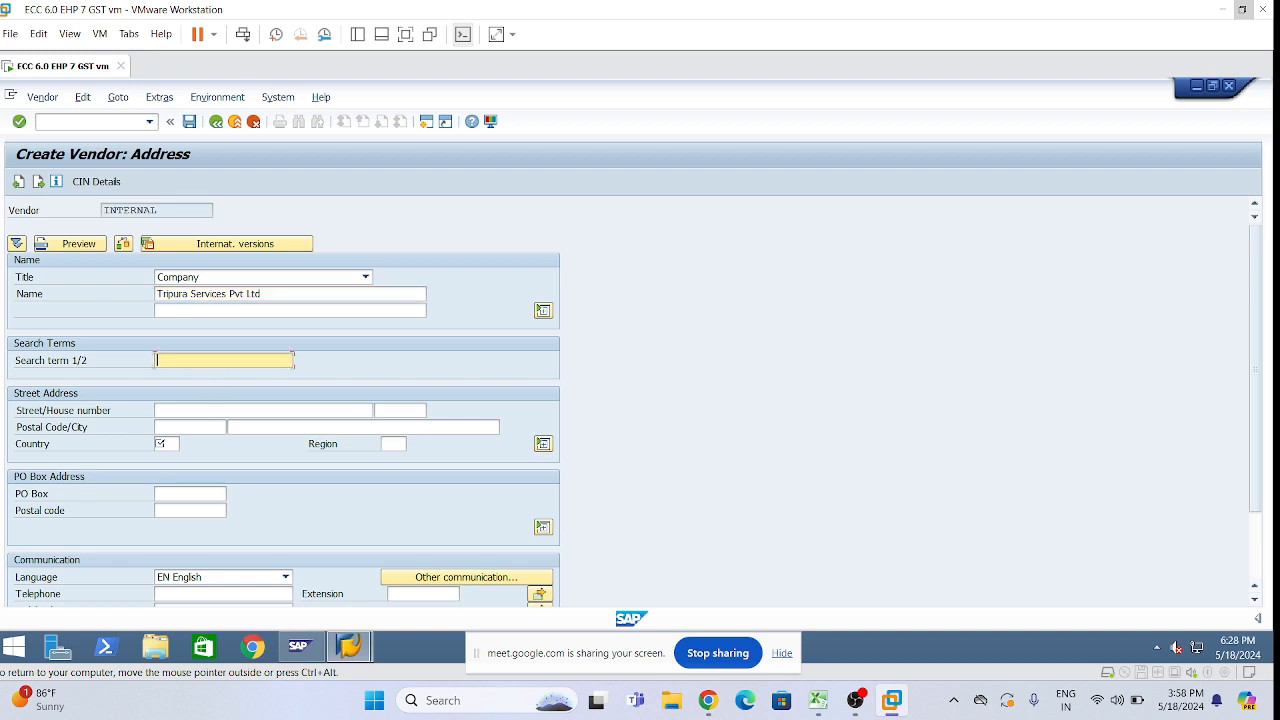
text(TSPL)
Step: Fill in the vendor's street, house number, postal code and city in the street address
click(157, 410)
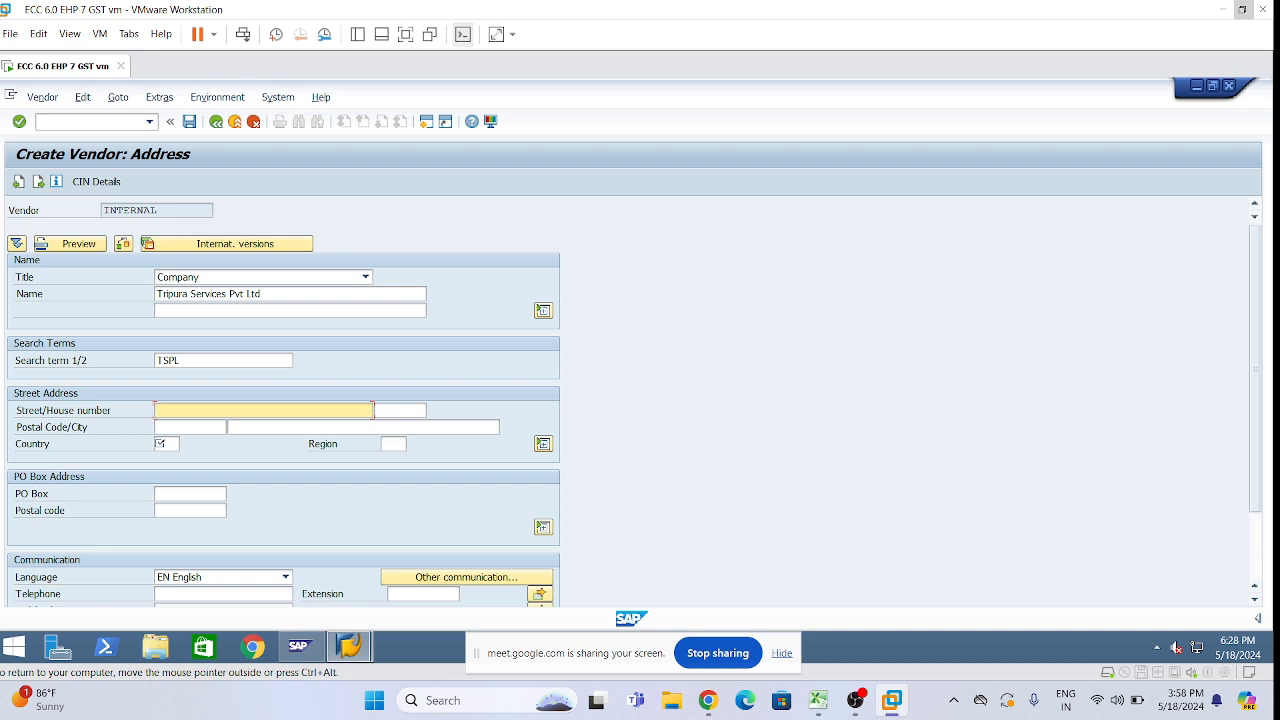
text(Banjara Hils)
key(Tab)
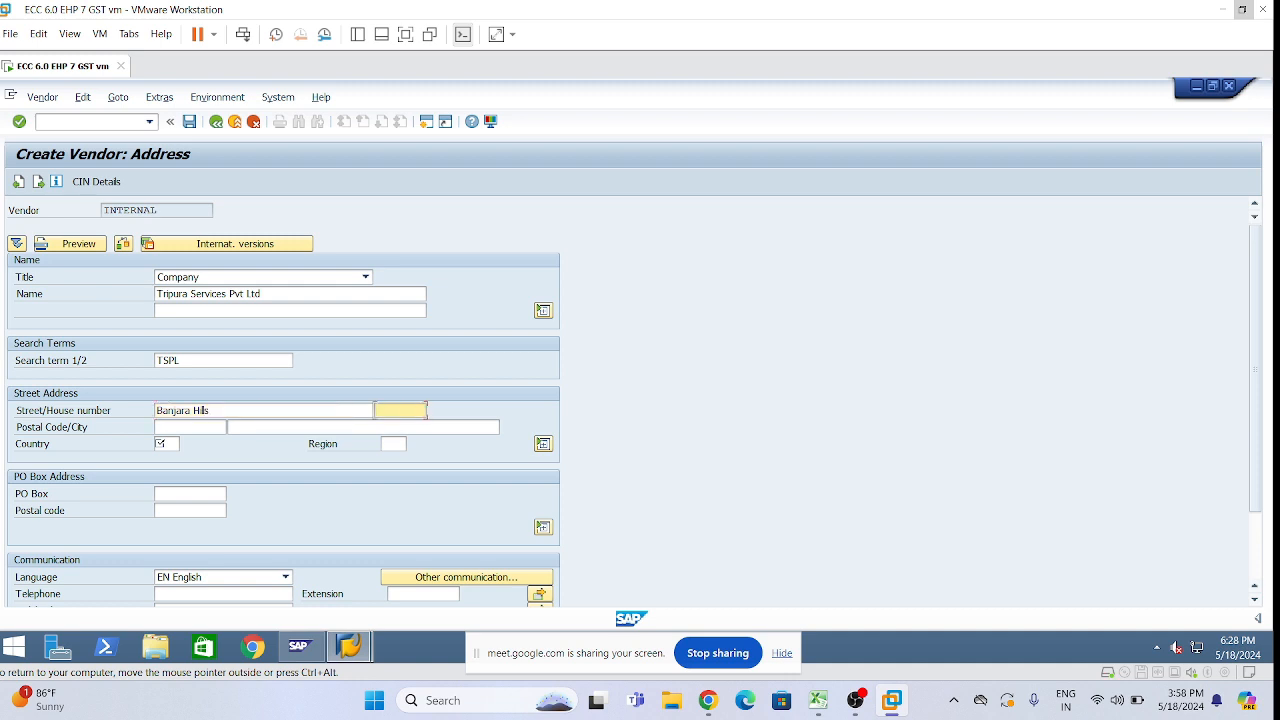
text(2)
key(Tab)
click(175, 447)
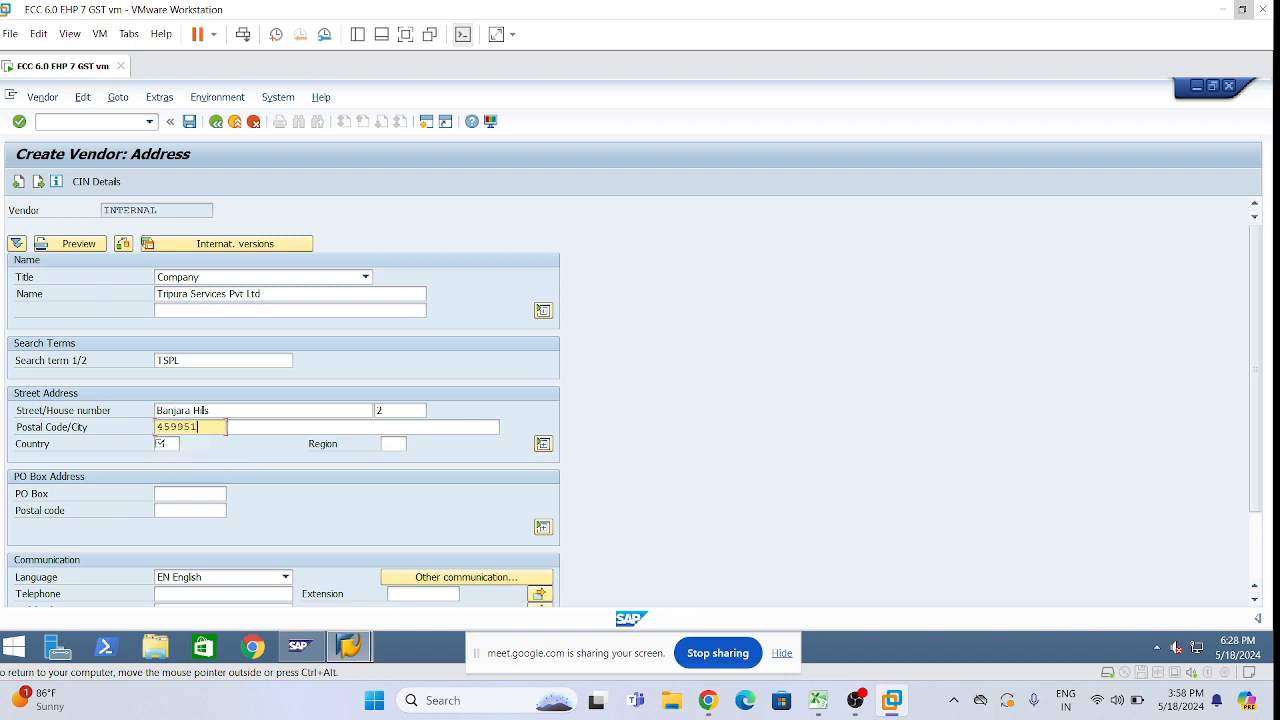
key(Tab)
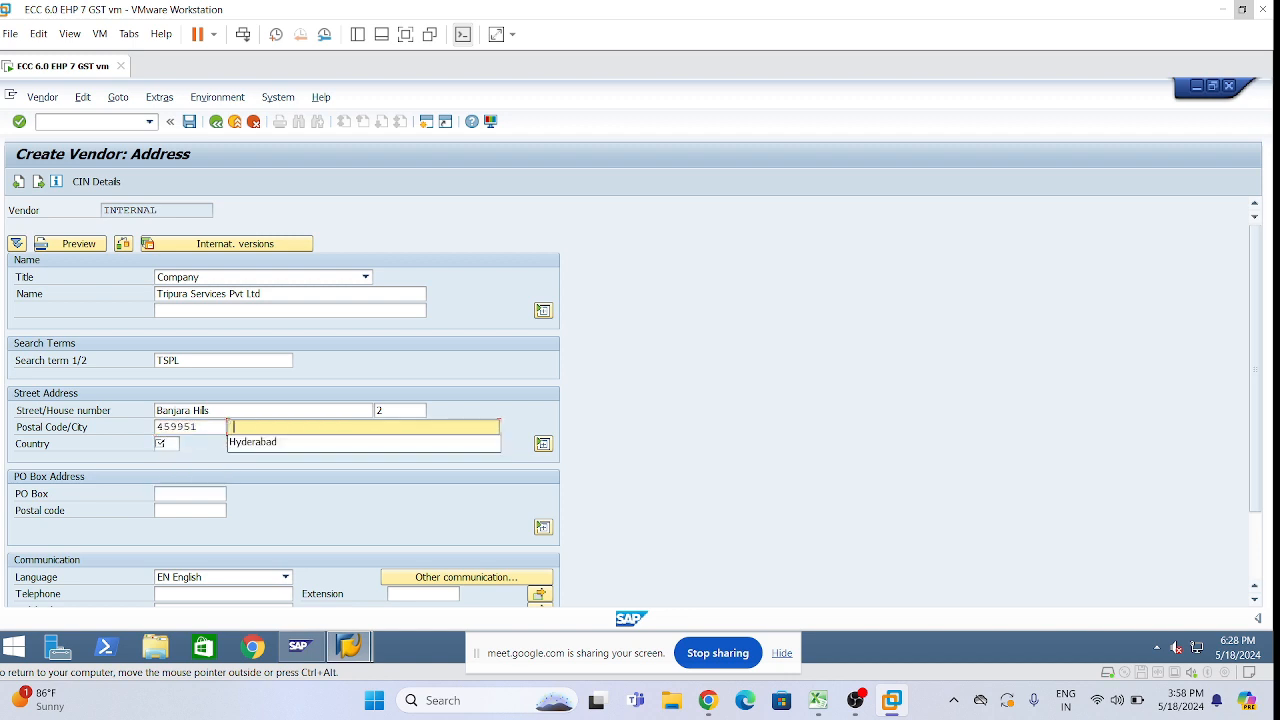
click(282, 452)
key(Tab)
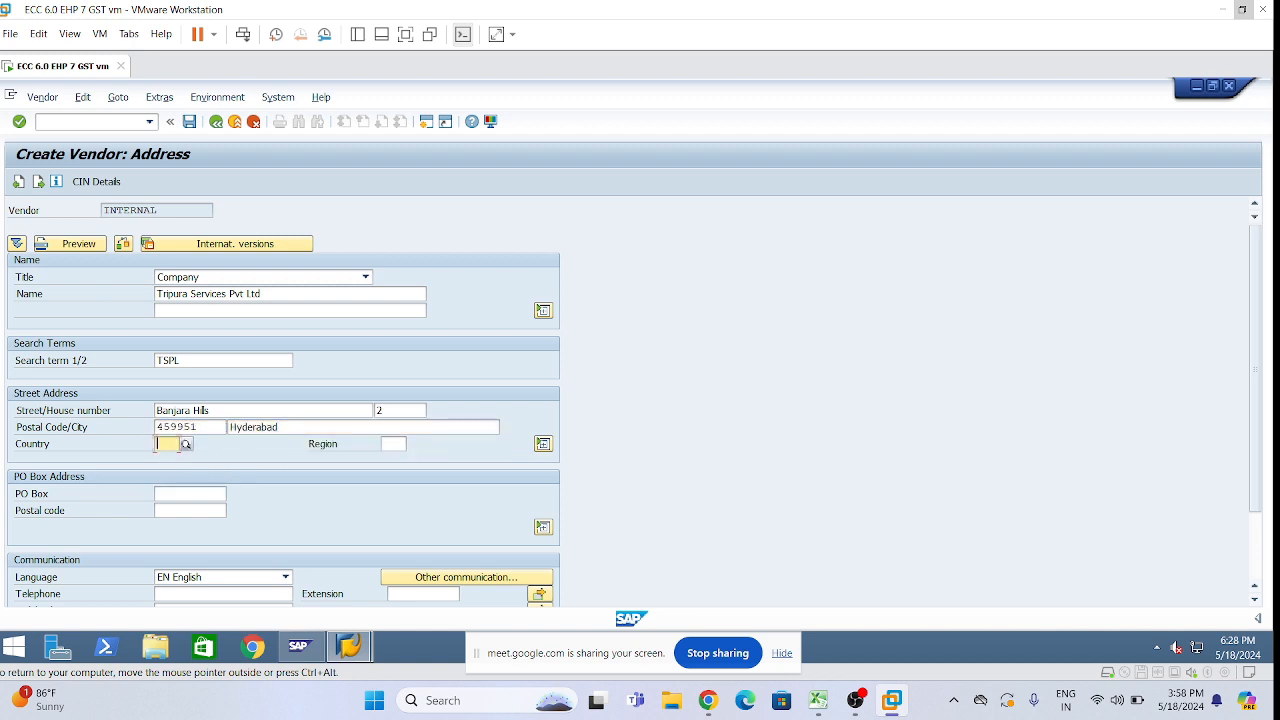
Step: Set the vendor's country to IN and region to 36, and fill in the PO box from the earlier entries
click(174, 477)
key(Tab)
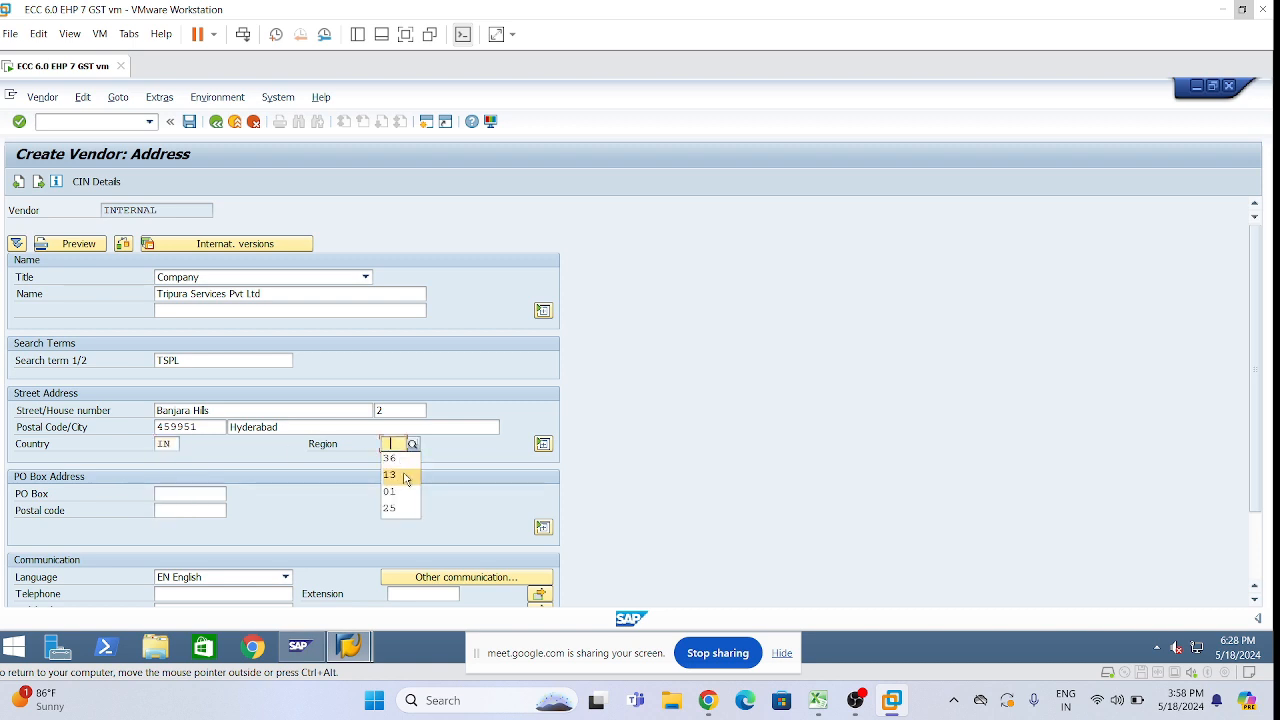
click(298, 482)
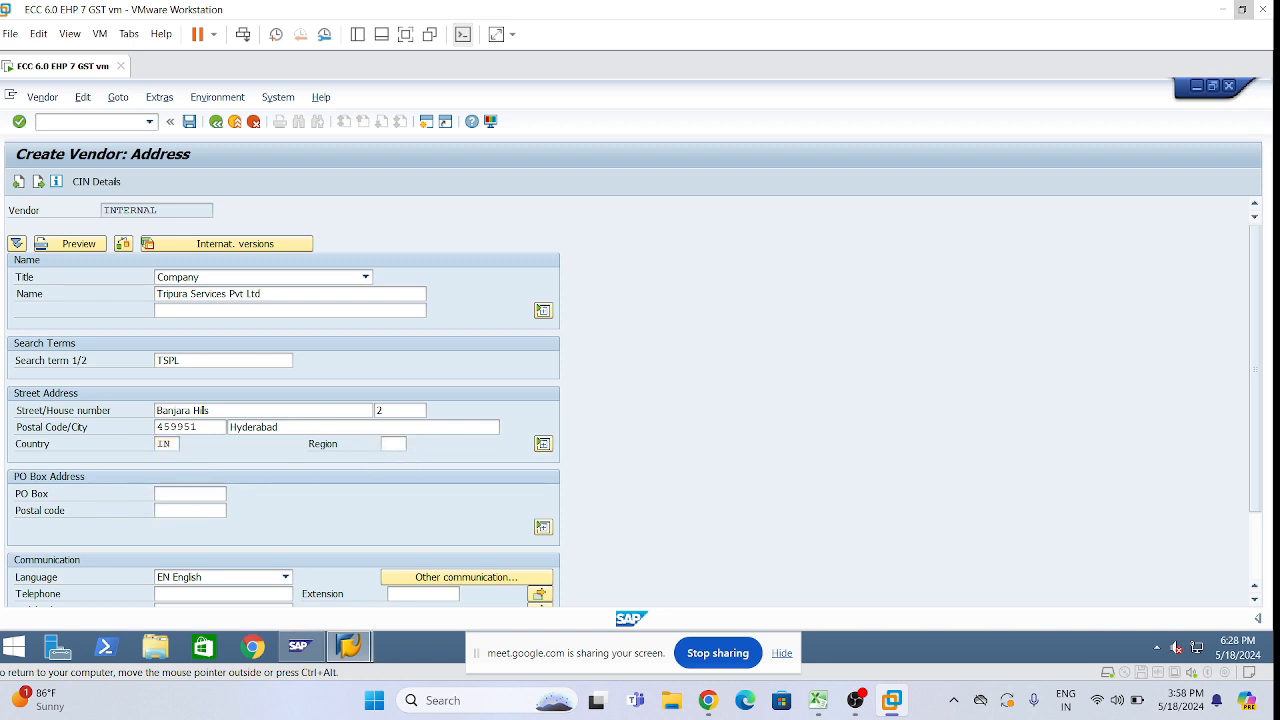
click(399, 446)
click(399, 459)
click(166, 493)
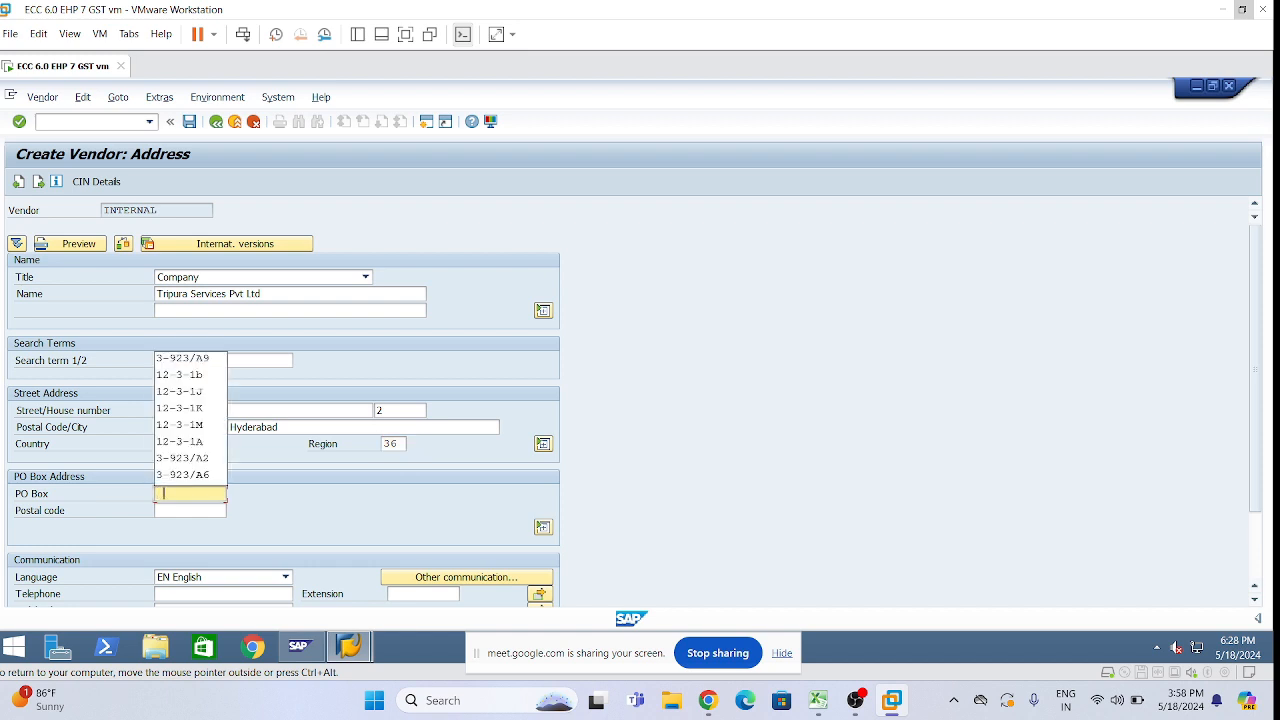
click(179, 362)
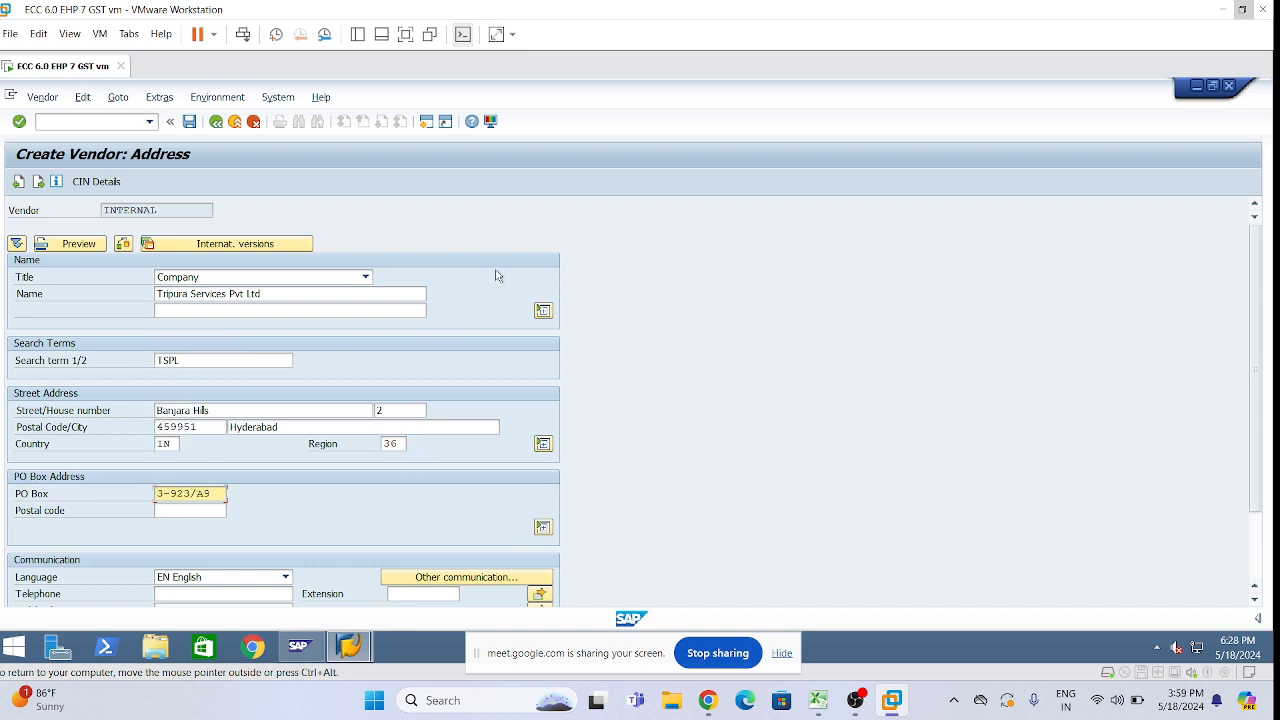
Step: Submit the address with the country re-entered as IN and continue to the vendor's accounting information
key(Return)
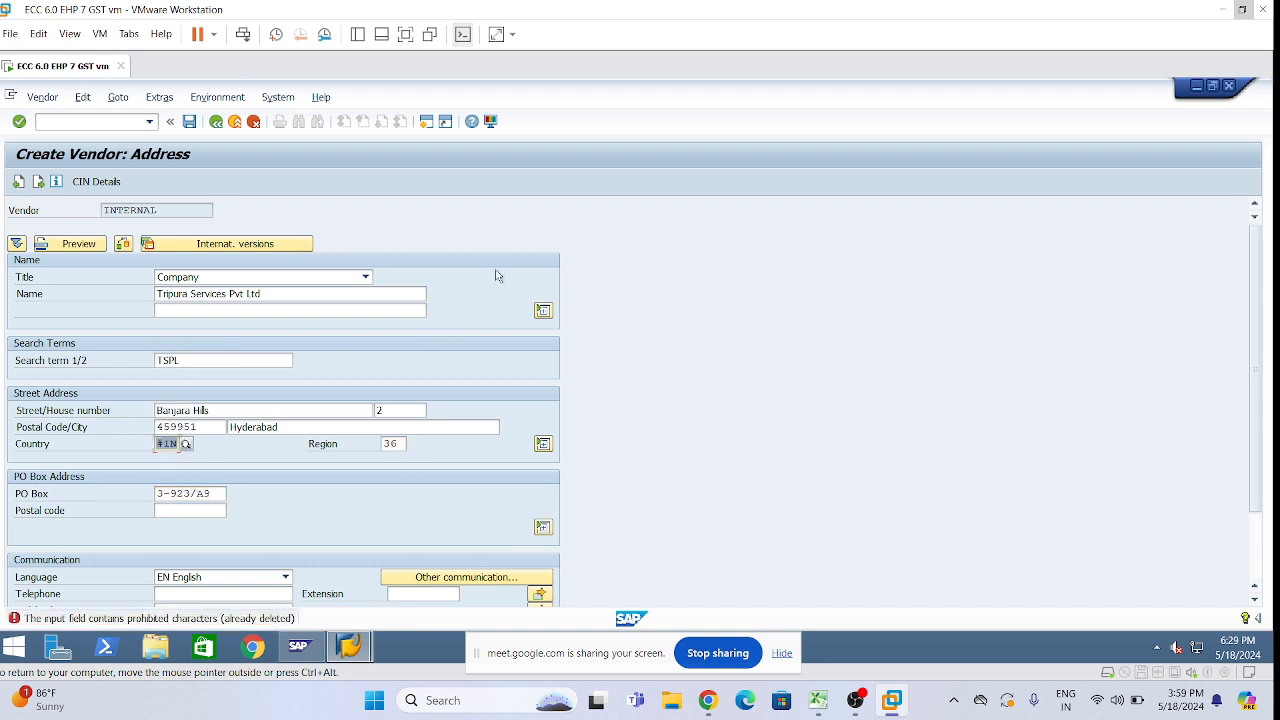
text(in)
key(Return)
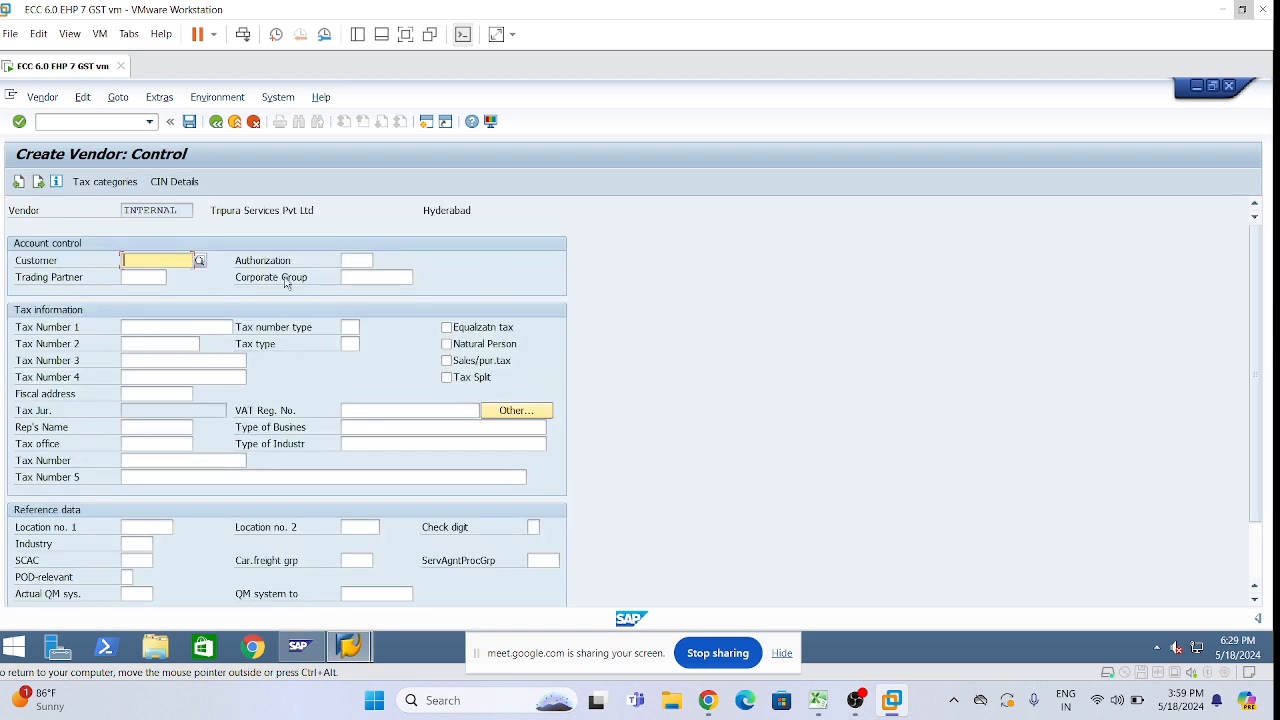
key(Return)
key(Return)
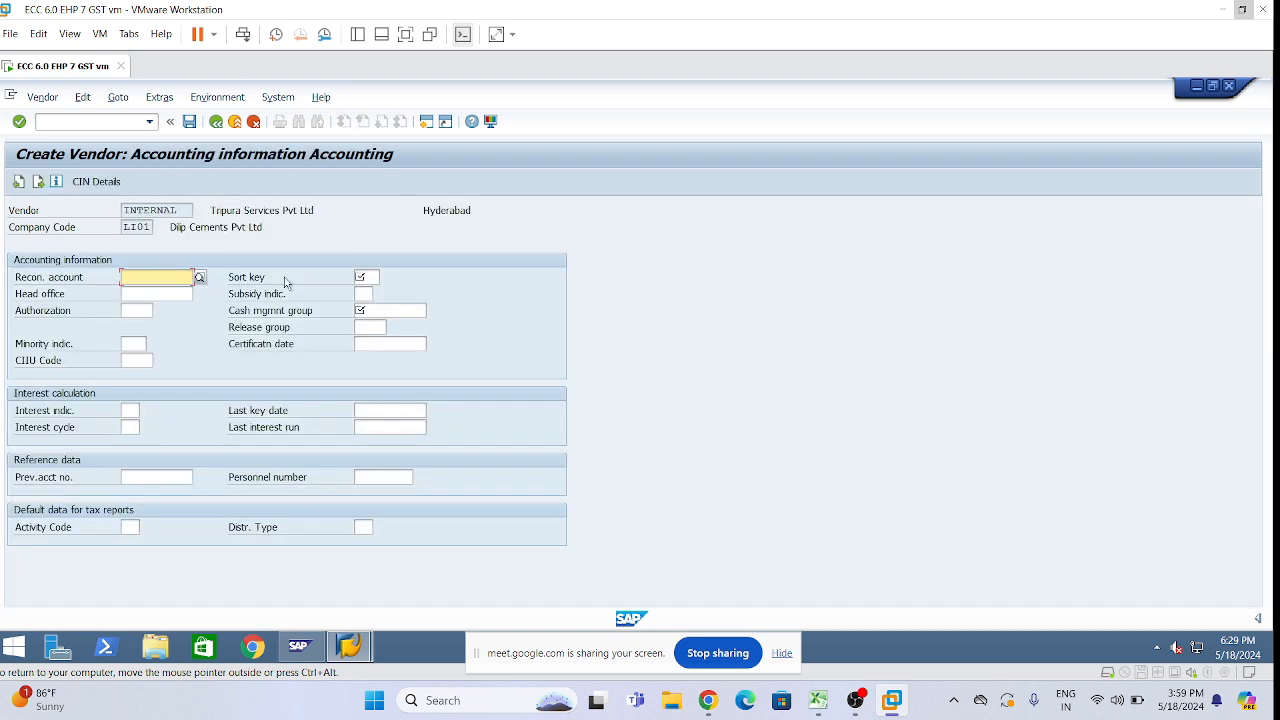
Step: Enter reconciliation account 150200, sort key 012 and cash management group A1, and continue to the payment transactions
key(space)
click(170, 293)
click(367, 279)
key(space)
click(367, 293)
click(424, 310)
text(A1)
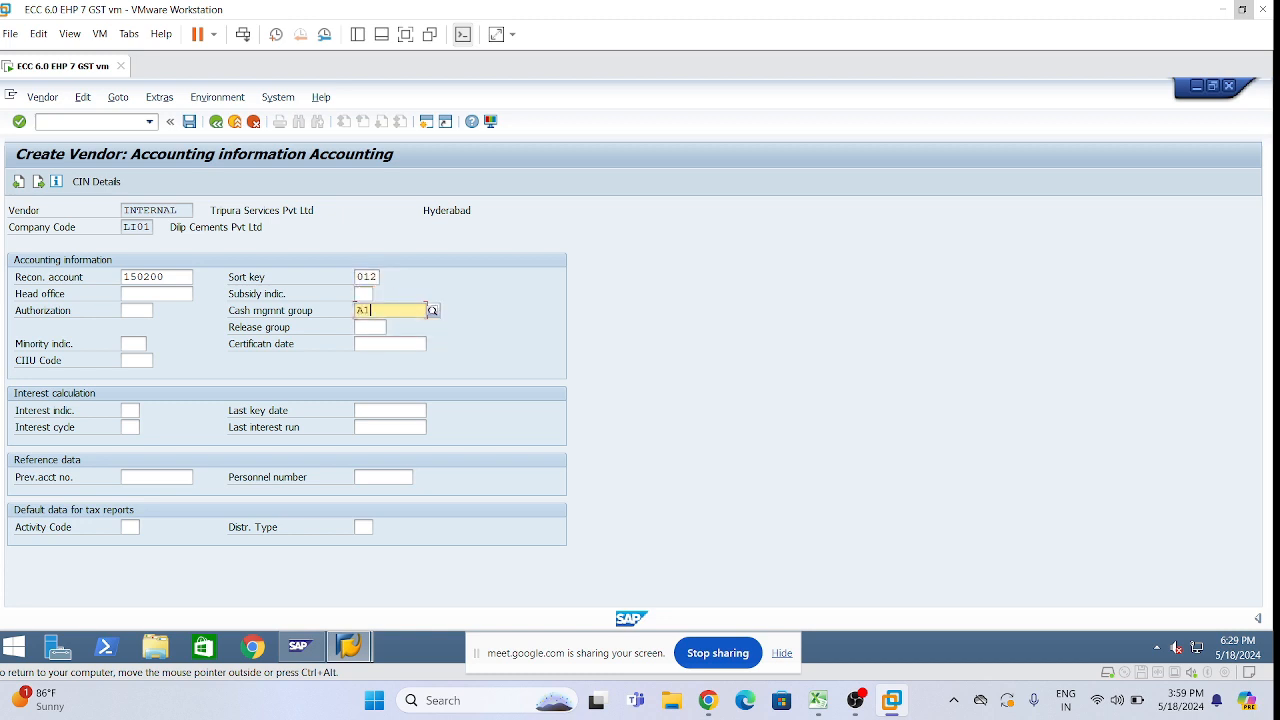
key(Return)
Step: Set the payment terms and credit memo terms to 1001 and the payment methods to CT, and continue to the withholding tax data
key(space)
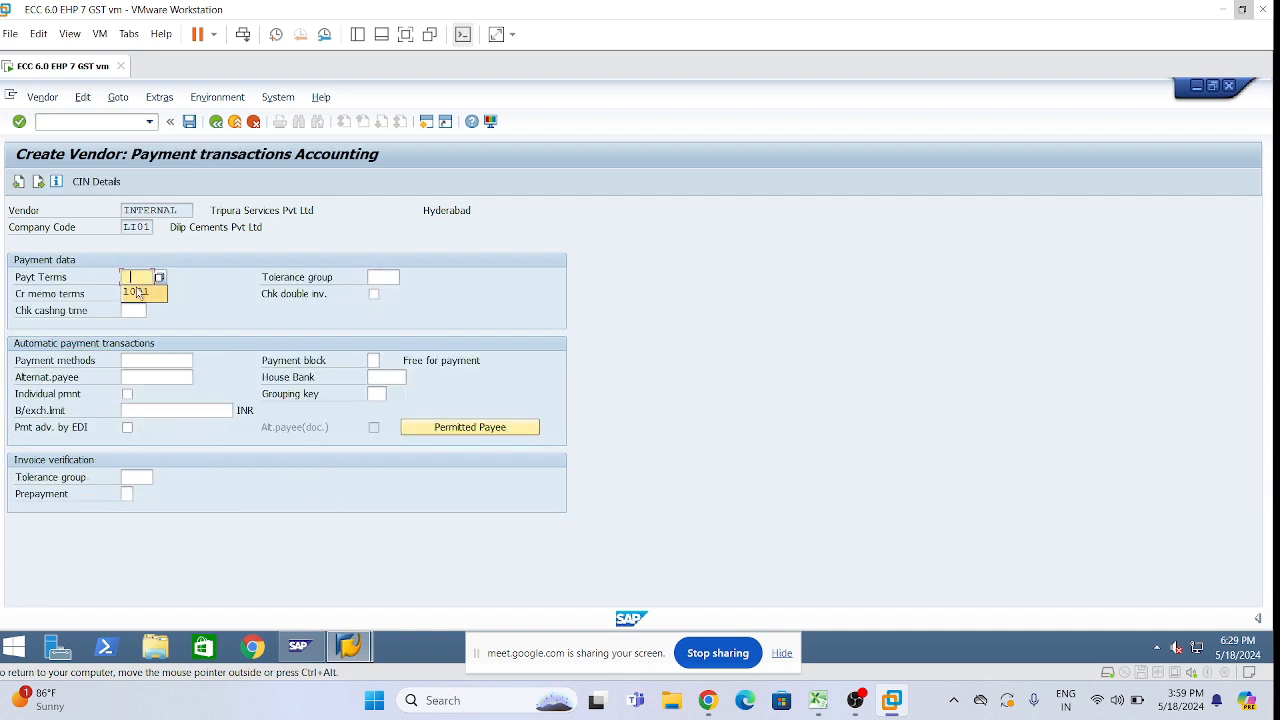
click(130, 293)
key(space)
click(138, 310)
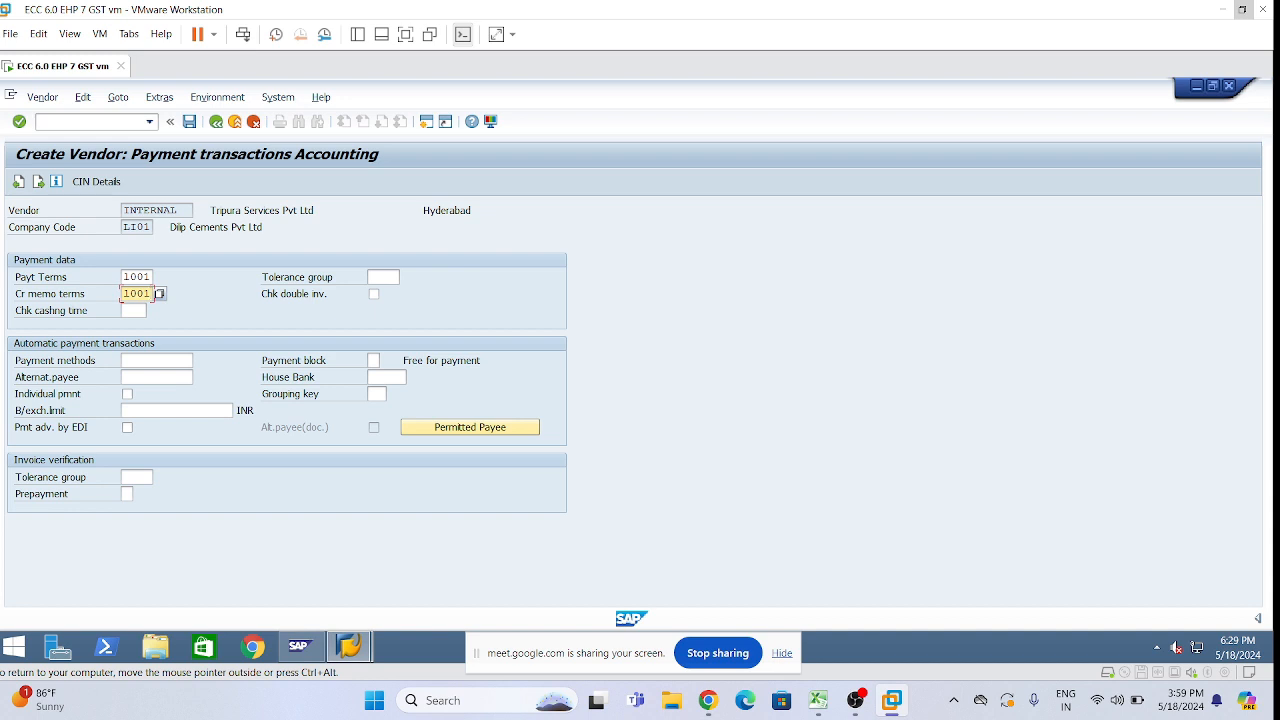
click(145, 360)
key(space)
click(138, 377)
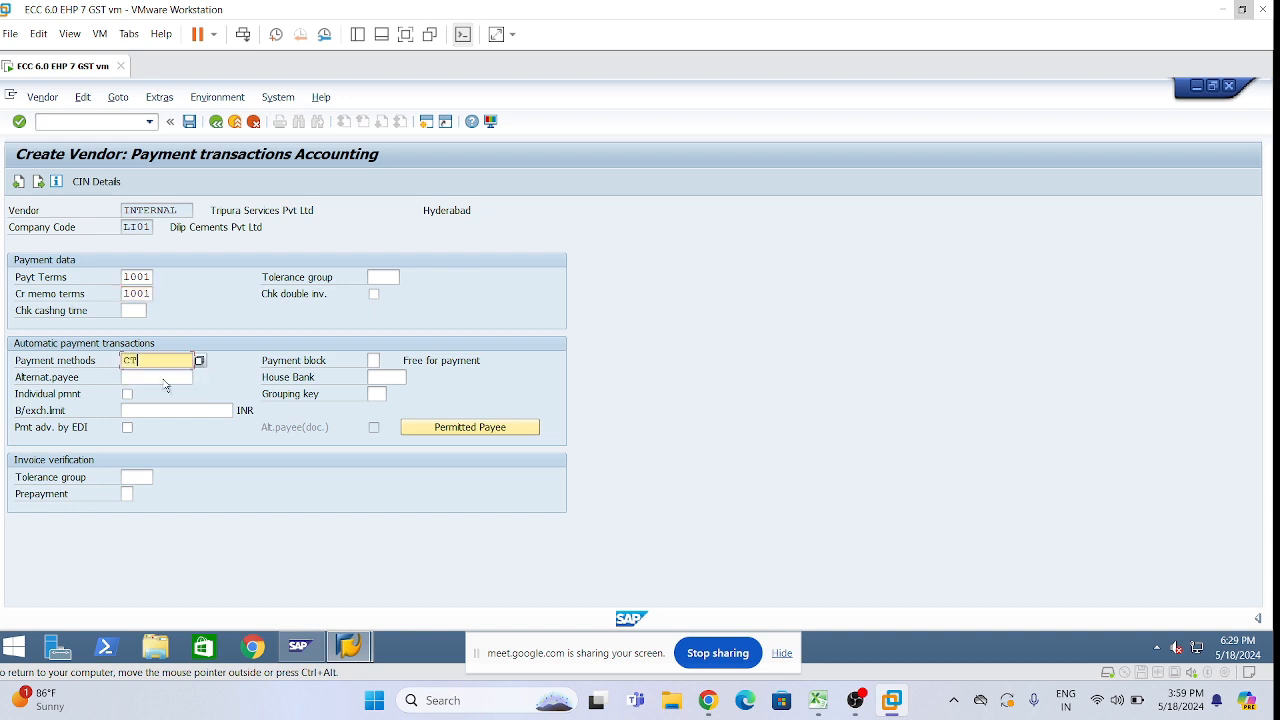
key(Return)
key(Return)
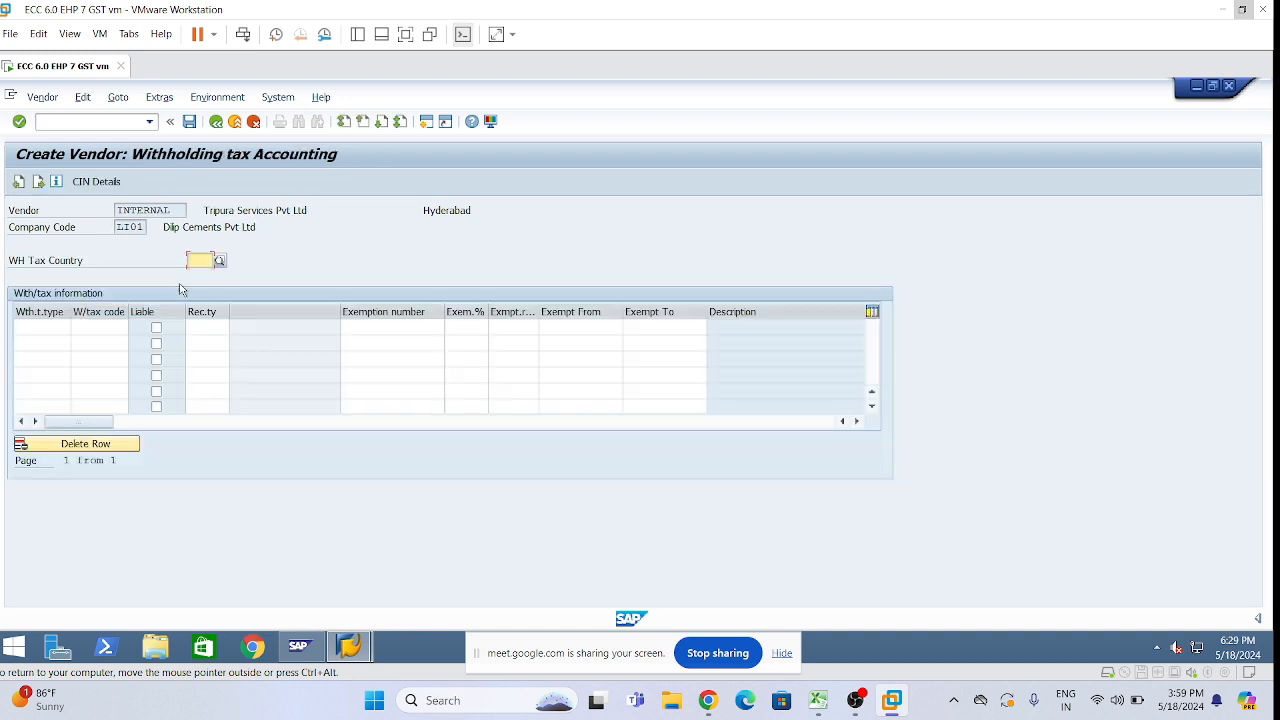
Step: Set the withholding tax country to IN and enter tax type L1 with tax code CI in the first row
key(space)
click(206, 279)
click(40, 327)
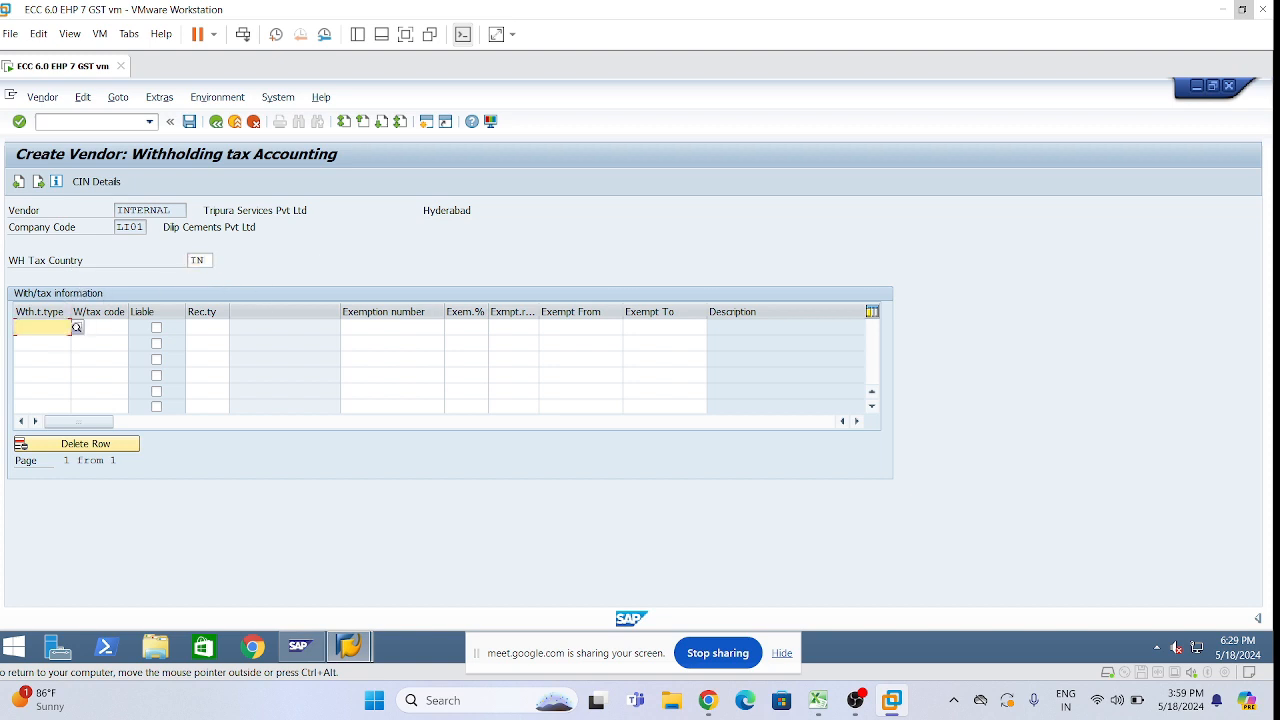
text(I)
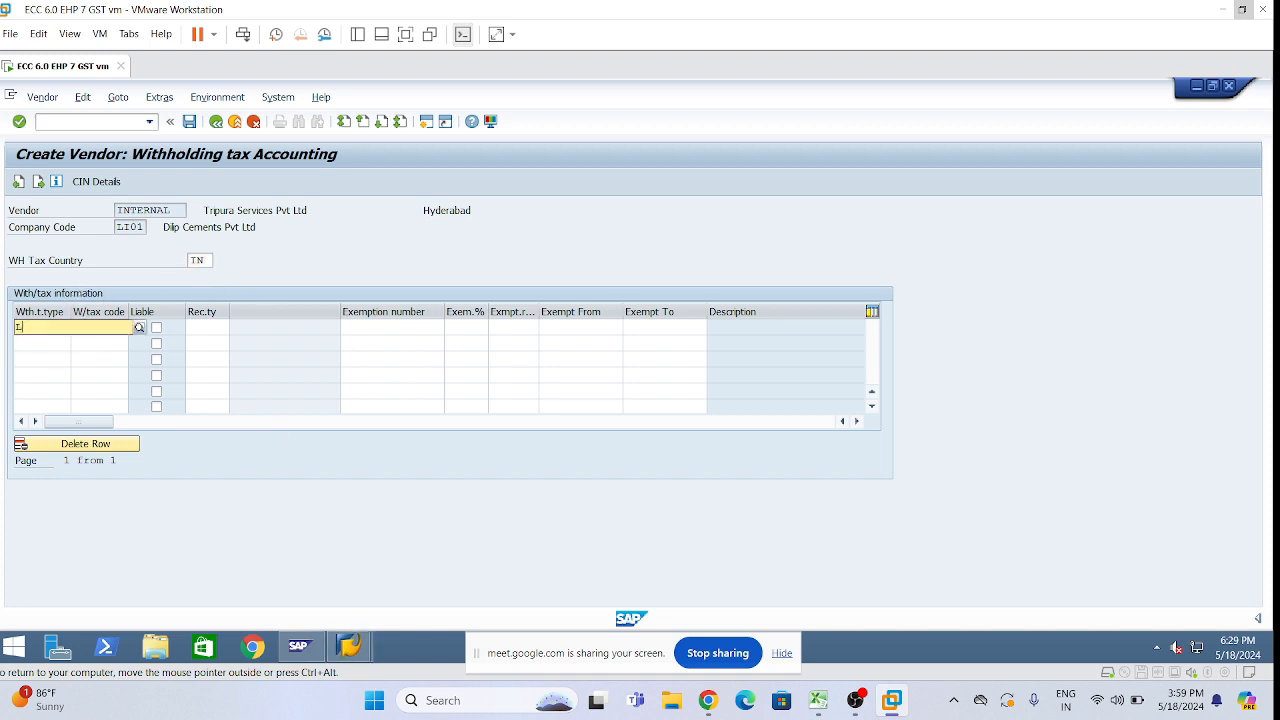
click(204, 363)
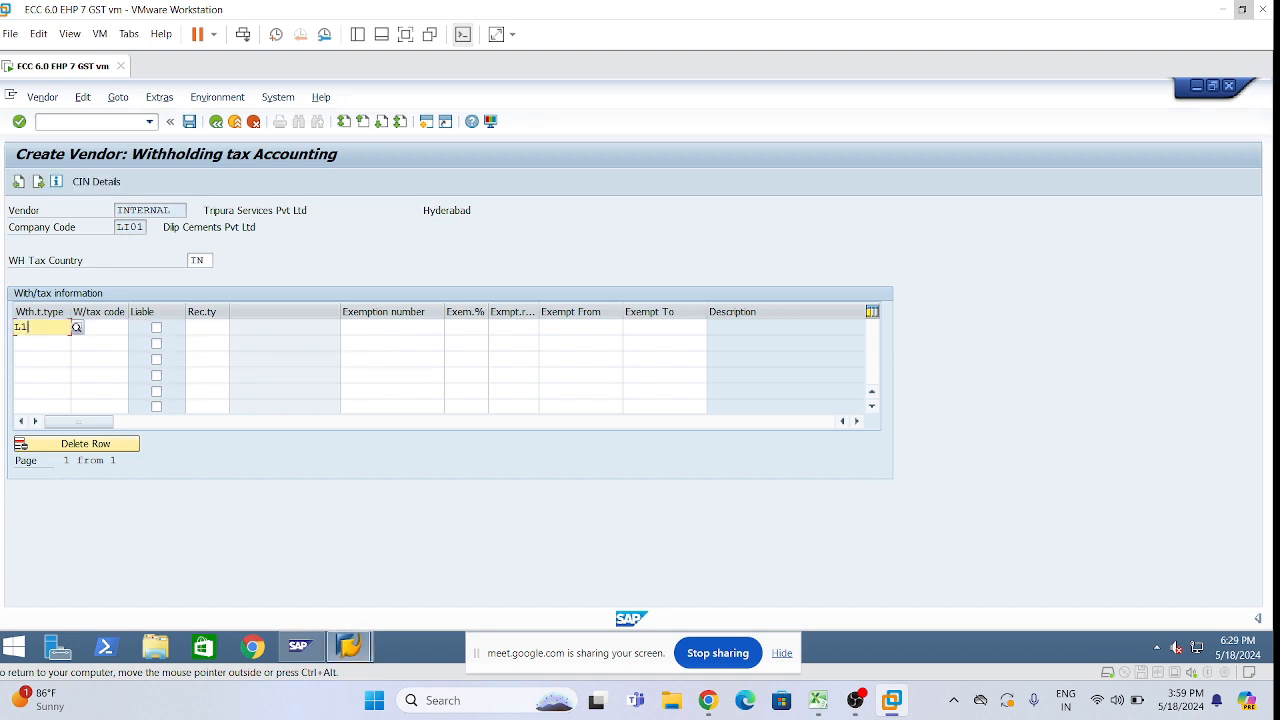
click(99, 327)
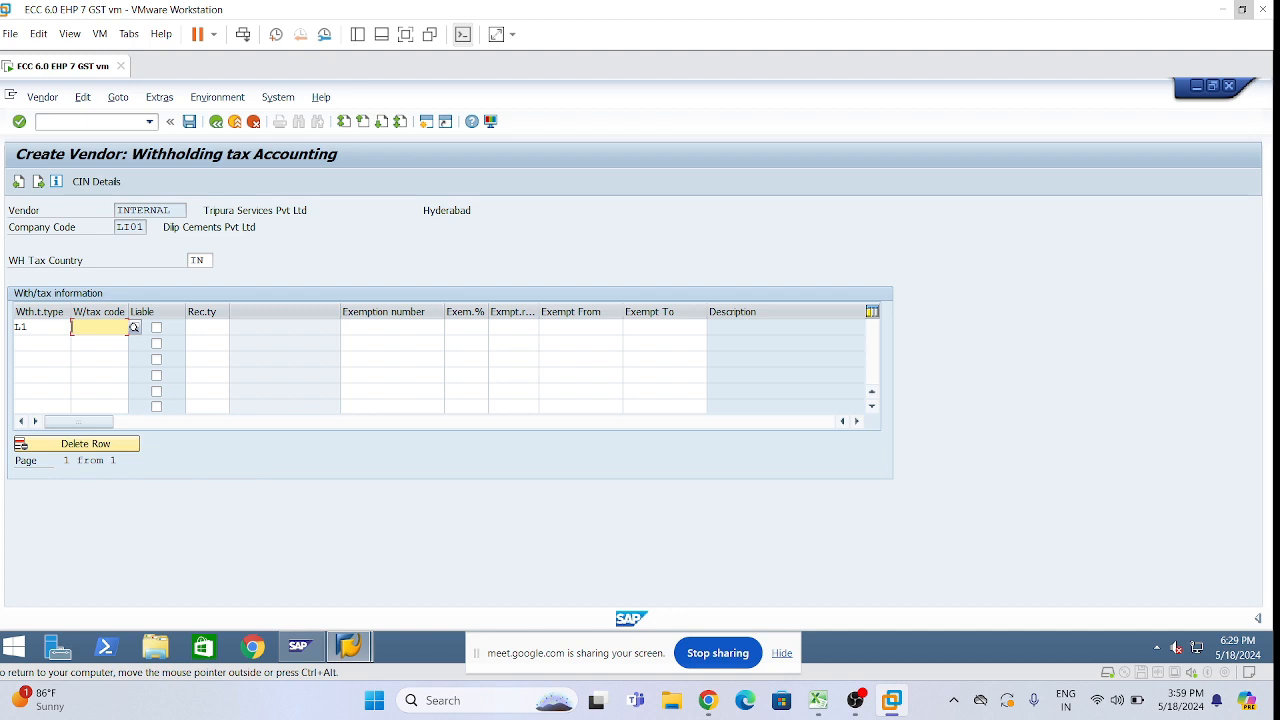
text(Ci)
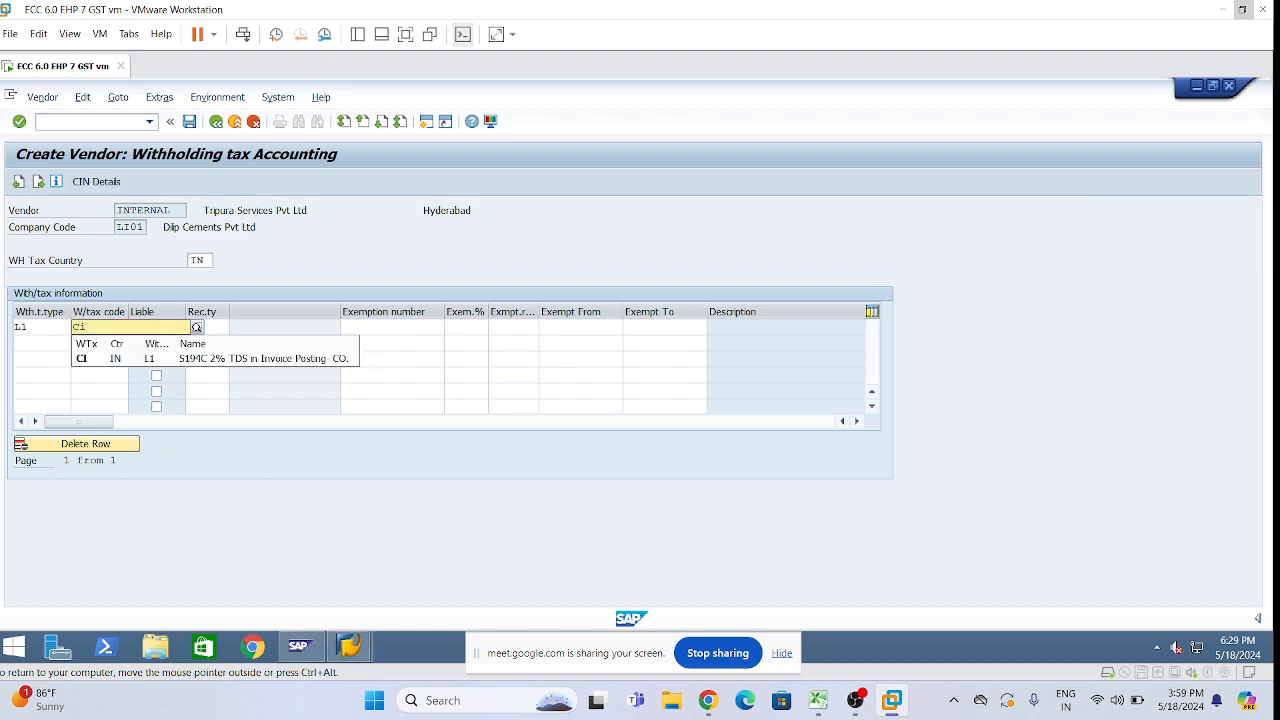
click(248, 358)
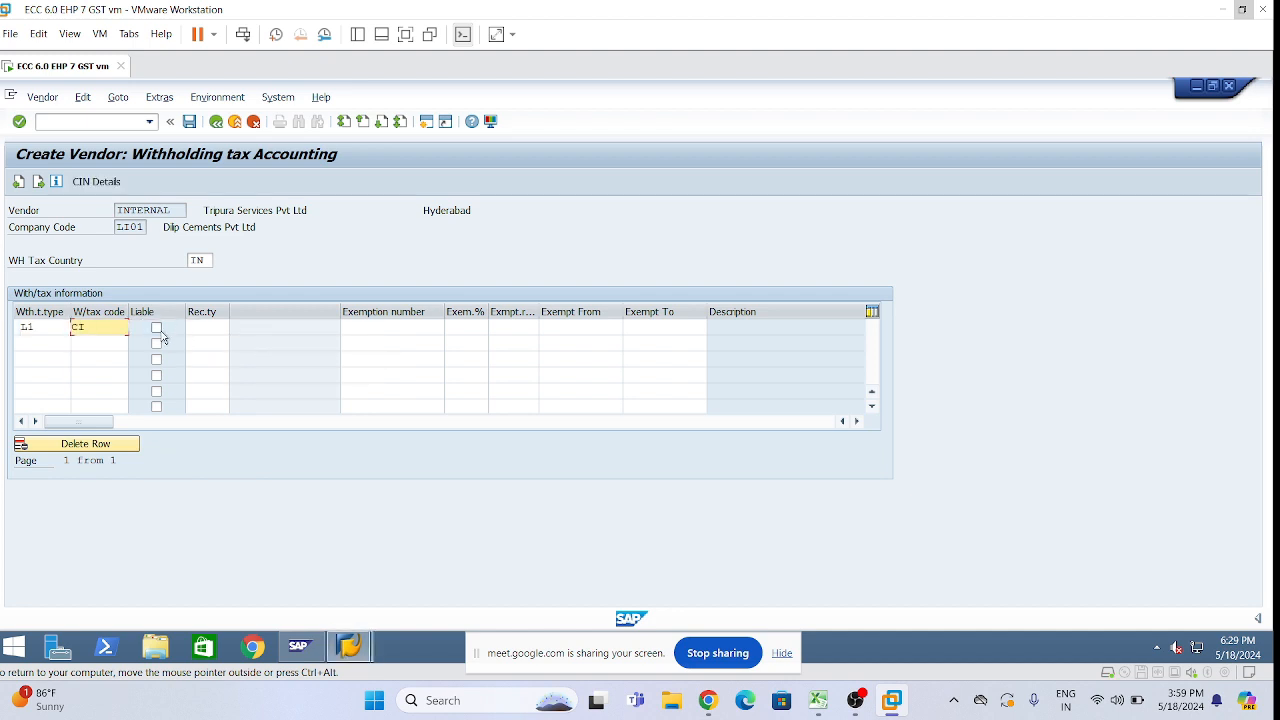
Step: Mark the first withholding tax row as liable and try to look up its recipient type
click(157, 329)
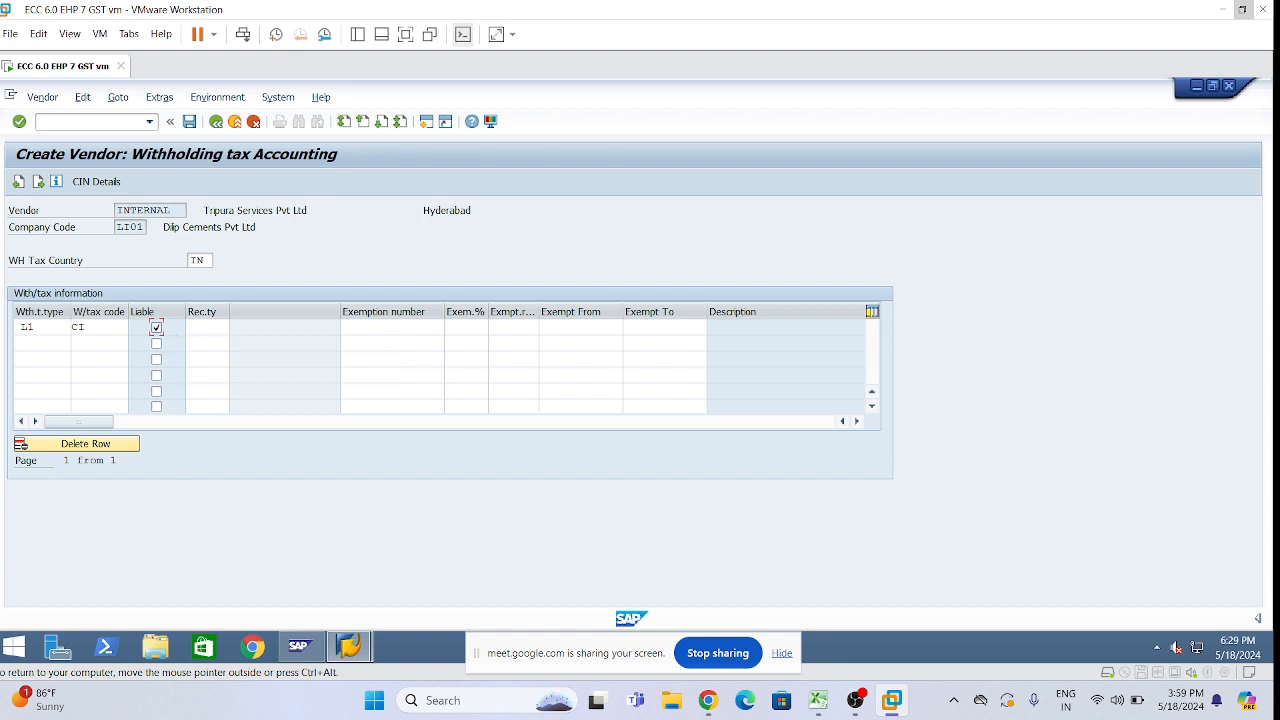
click(188, 330)
text(C)
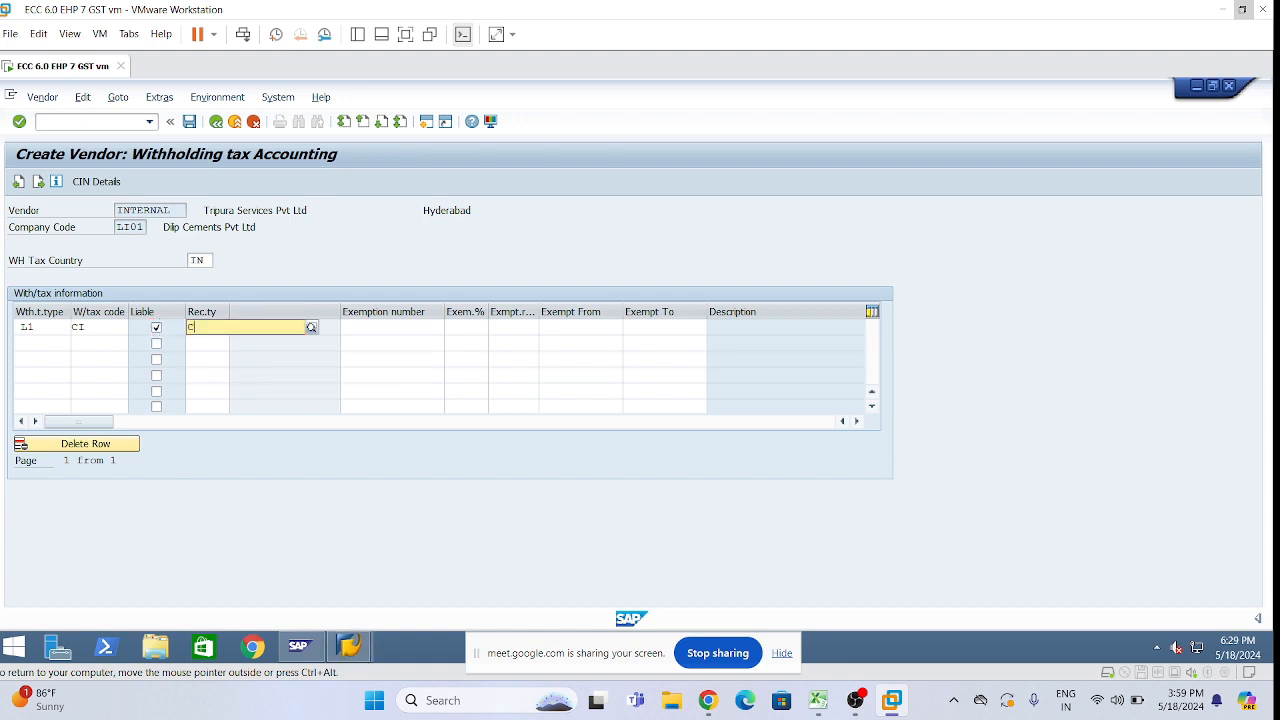
key(BackSpace)
key(Down)
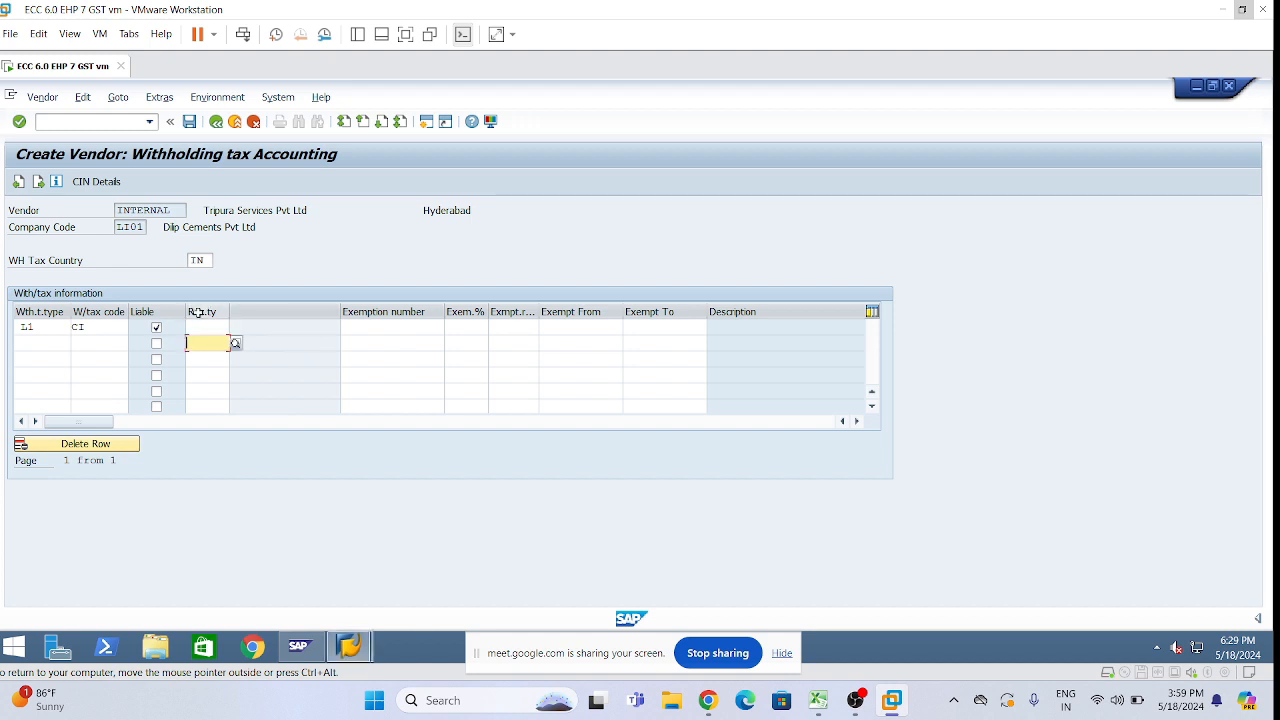
click(199, 312)
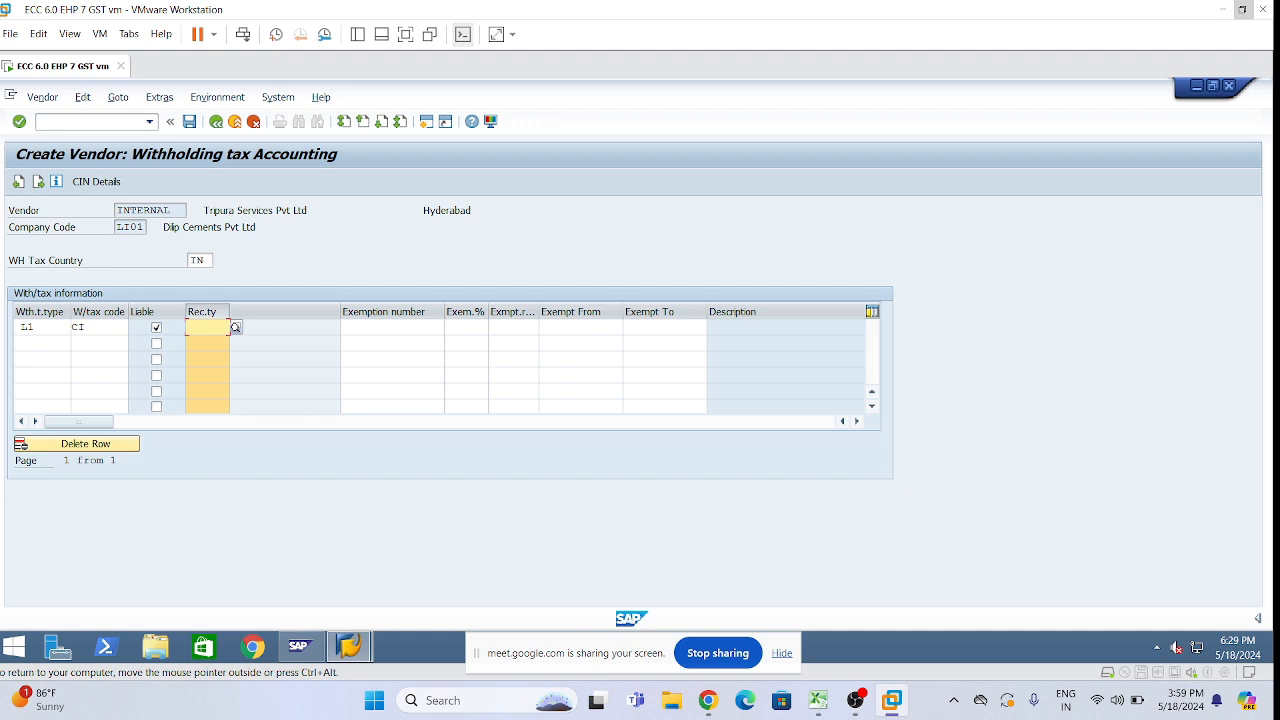
click(236, 328)
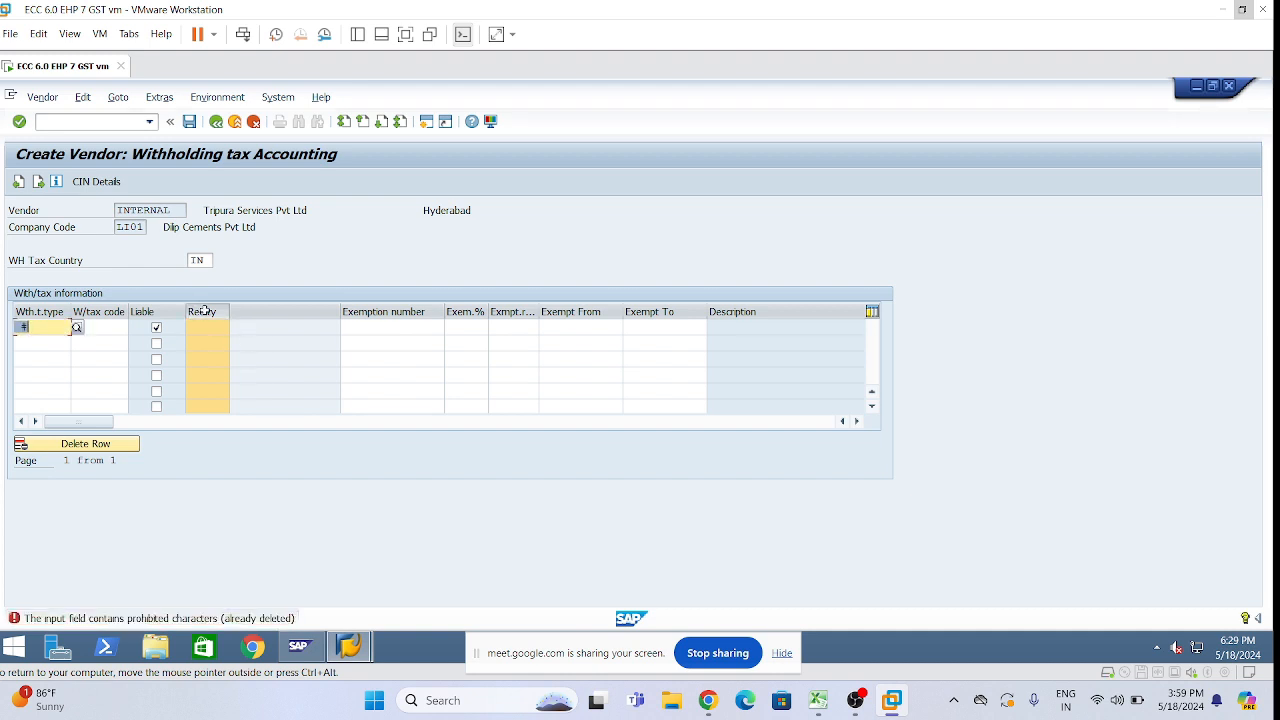
Step: Open the documentation on the type of recipient for the first withholding tax row, then close it
click(207, 312)
click(210, 312)
click(212, 312)
click(211, 312)
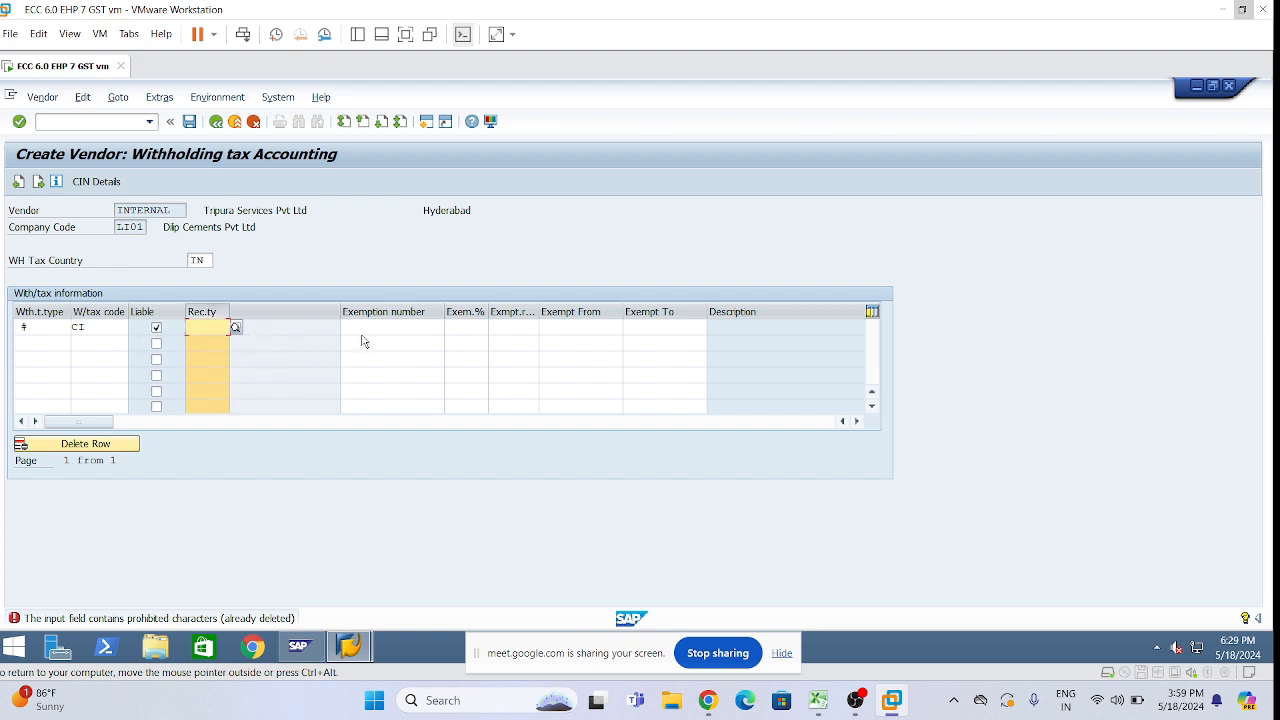
click(360, 328)
click(207, 327)
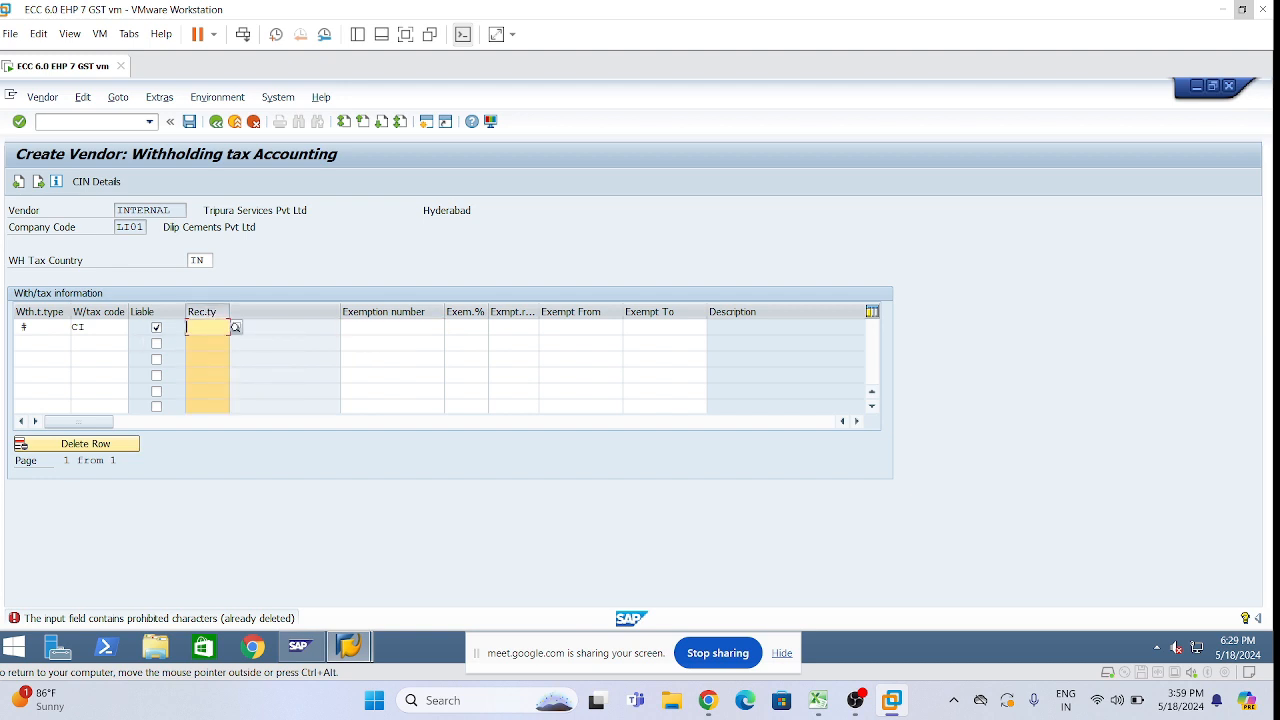
click(205, 311)
click(207, 359)
click(207, 327)
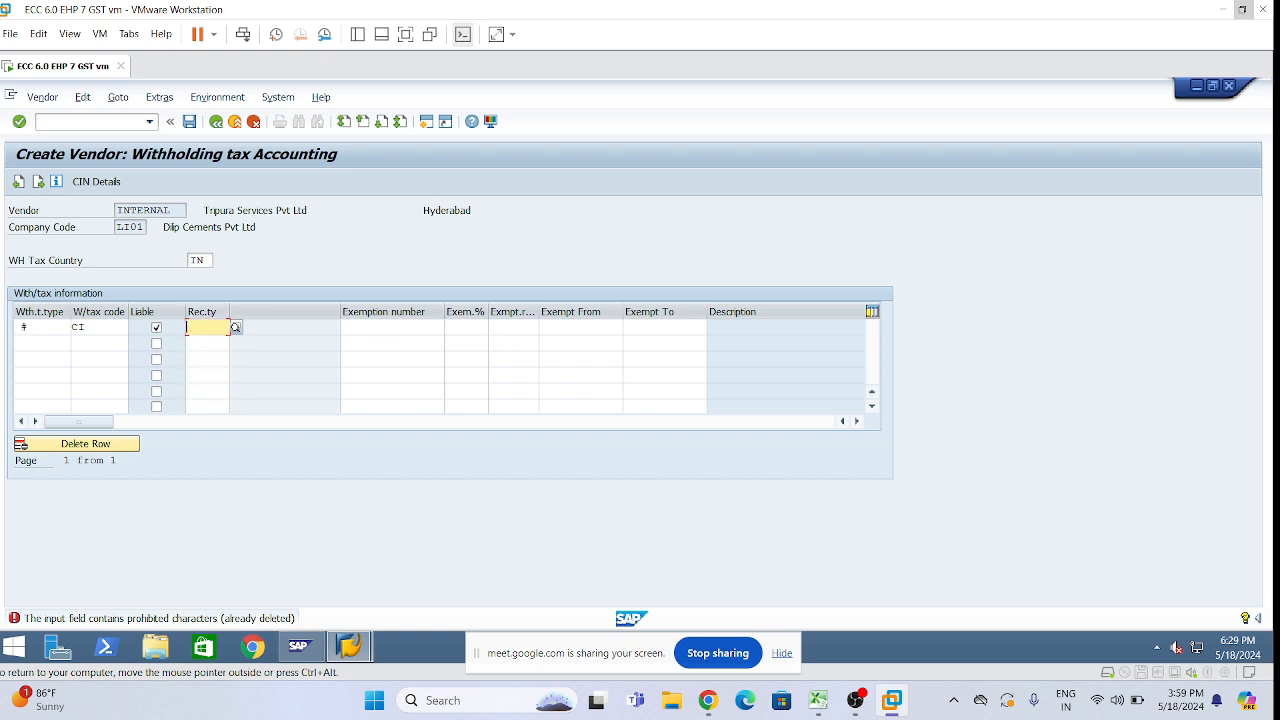
click(235, 327)
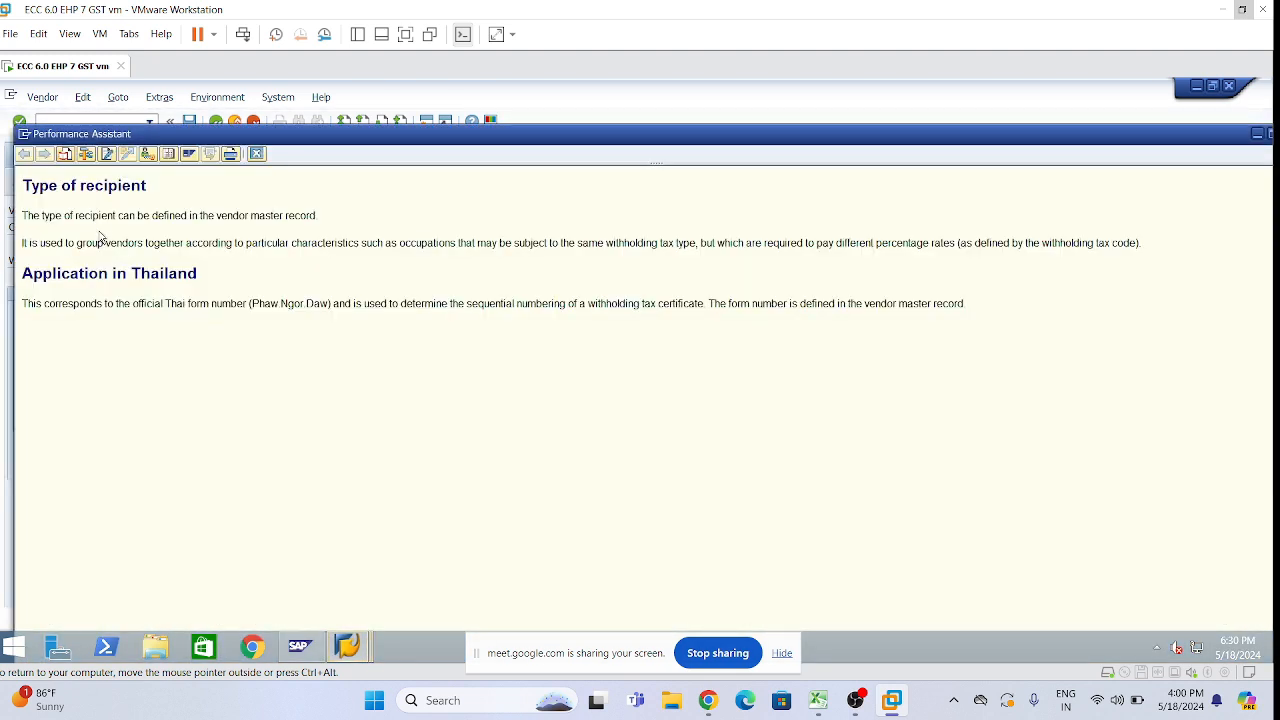
click(256, 154)
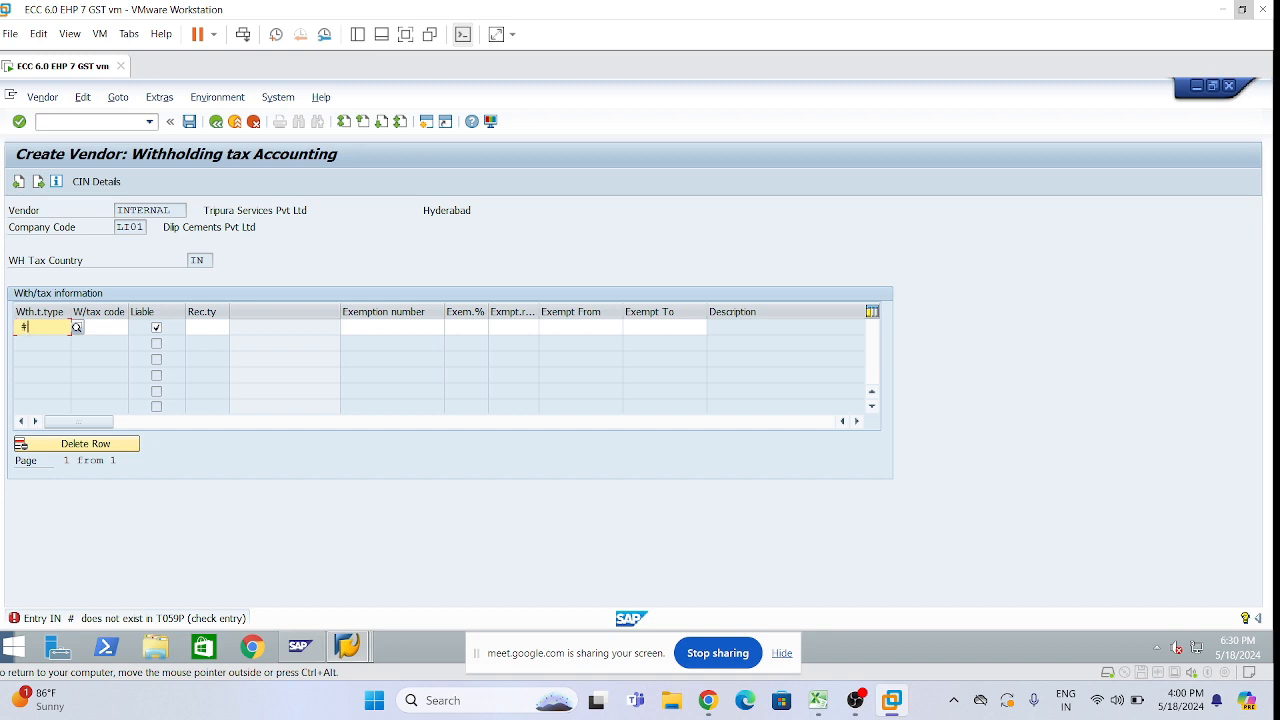
Step: Clear the first row's withholding tax type, try to look up its possible entries, and exit the error report
key(BackSpace)
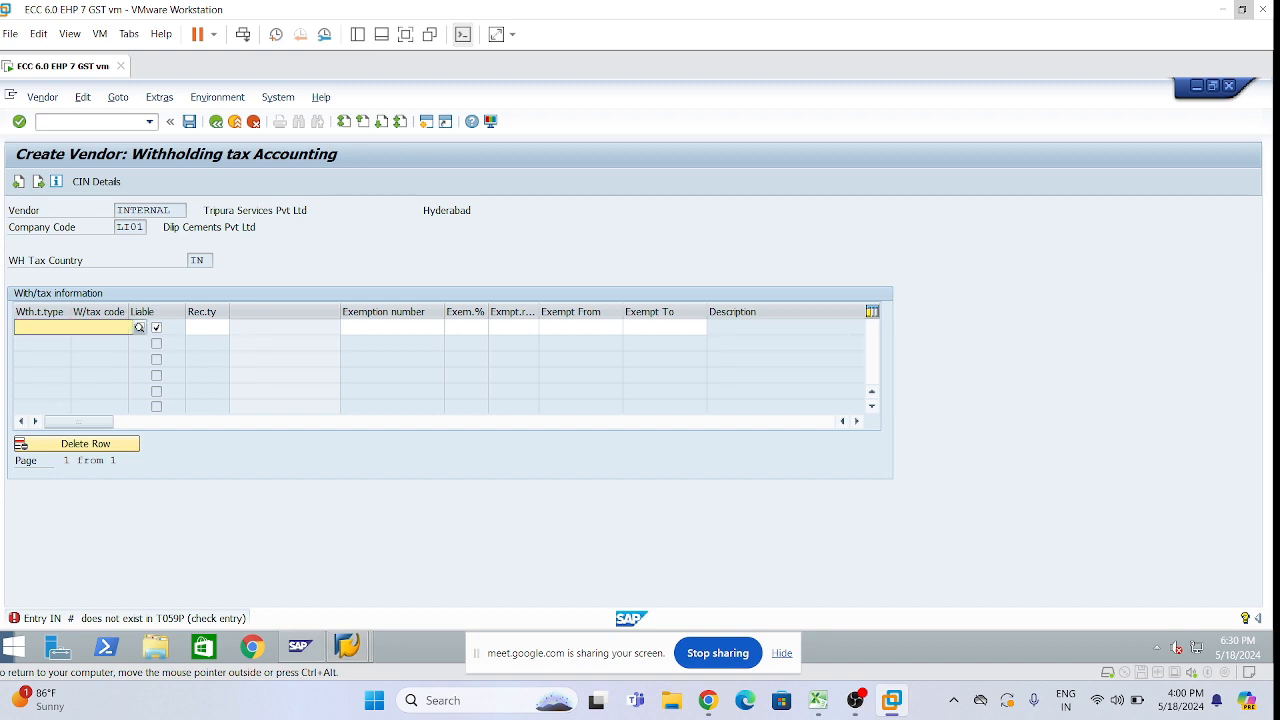
click(139, 327)
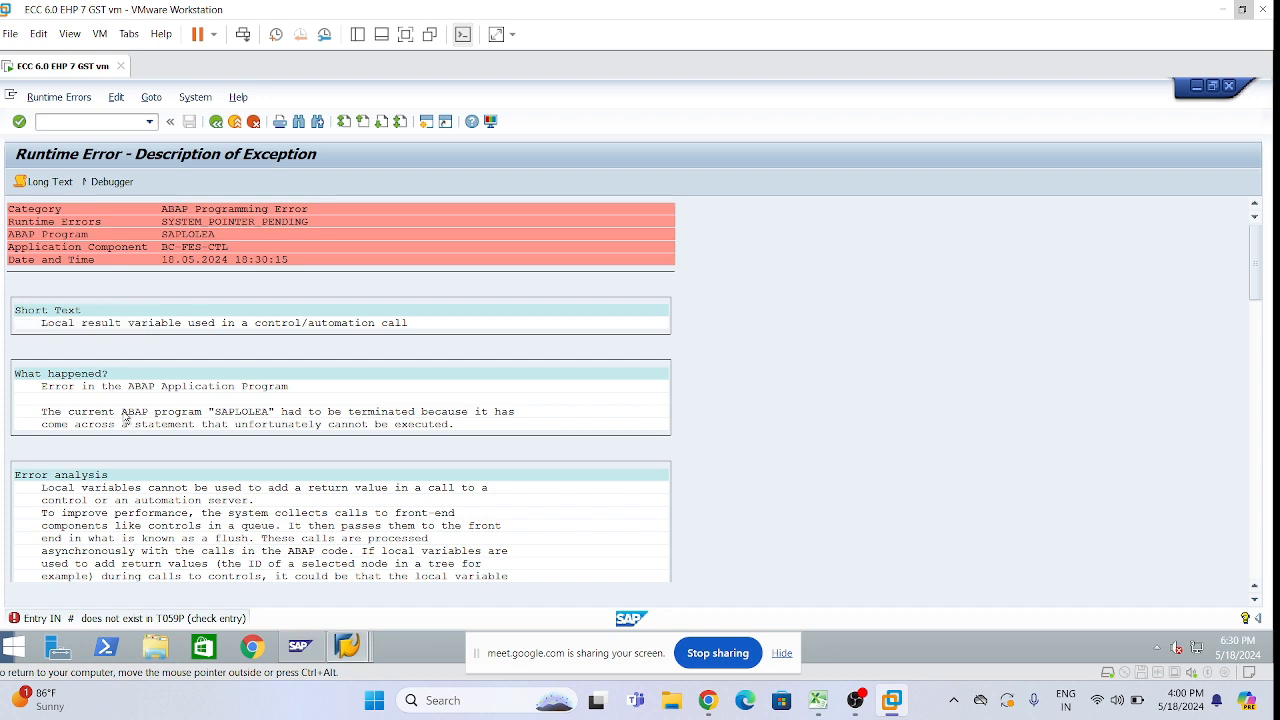
drag(121, 412, 150, 414)
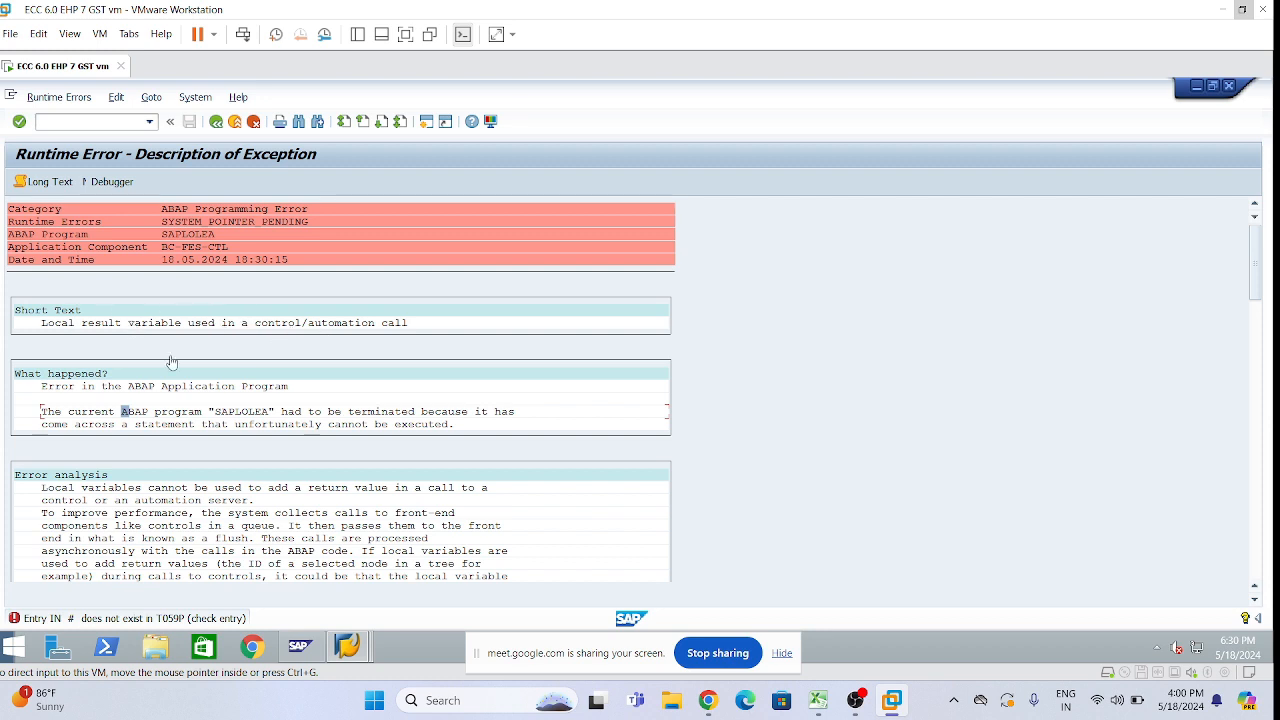
click(216, 125)
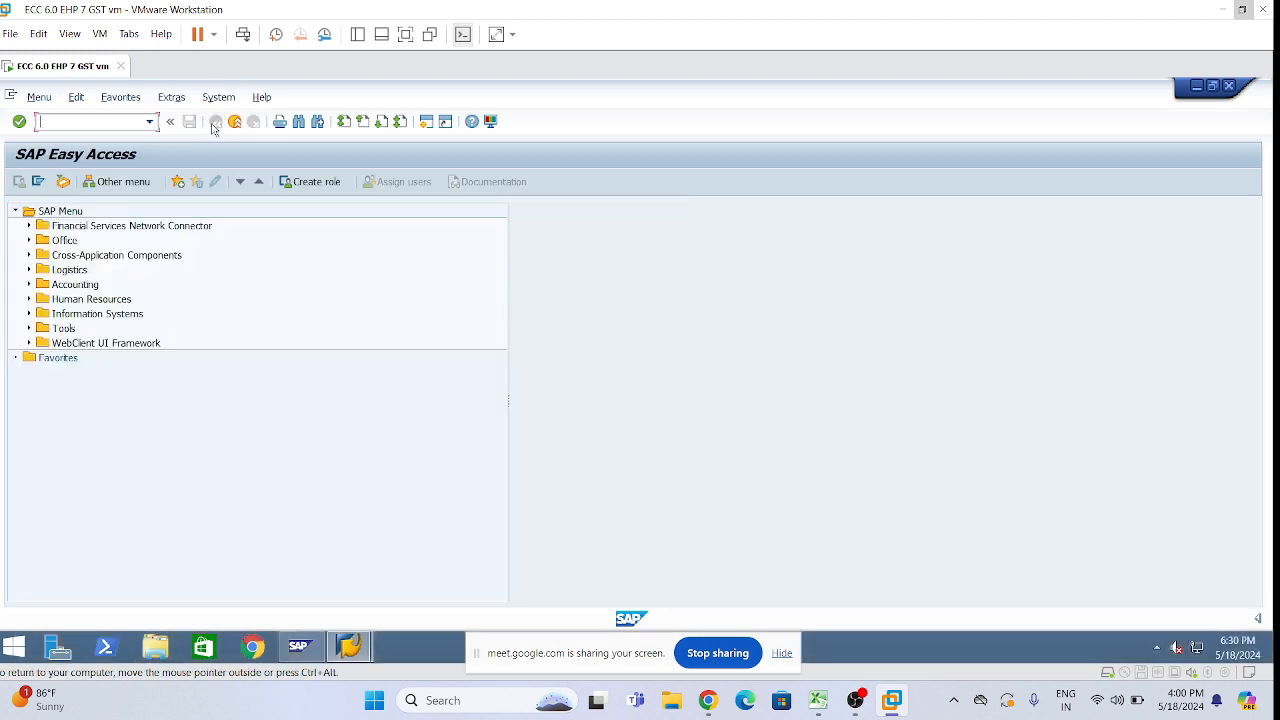
Step: Restart vendor creation with transaction fk01 for company code LI01 and account group LSVS, and continue to the address
click(149, 121)
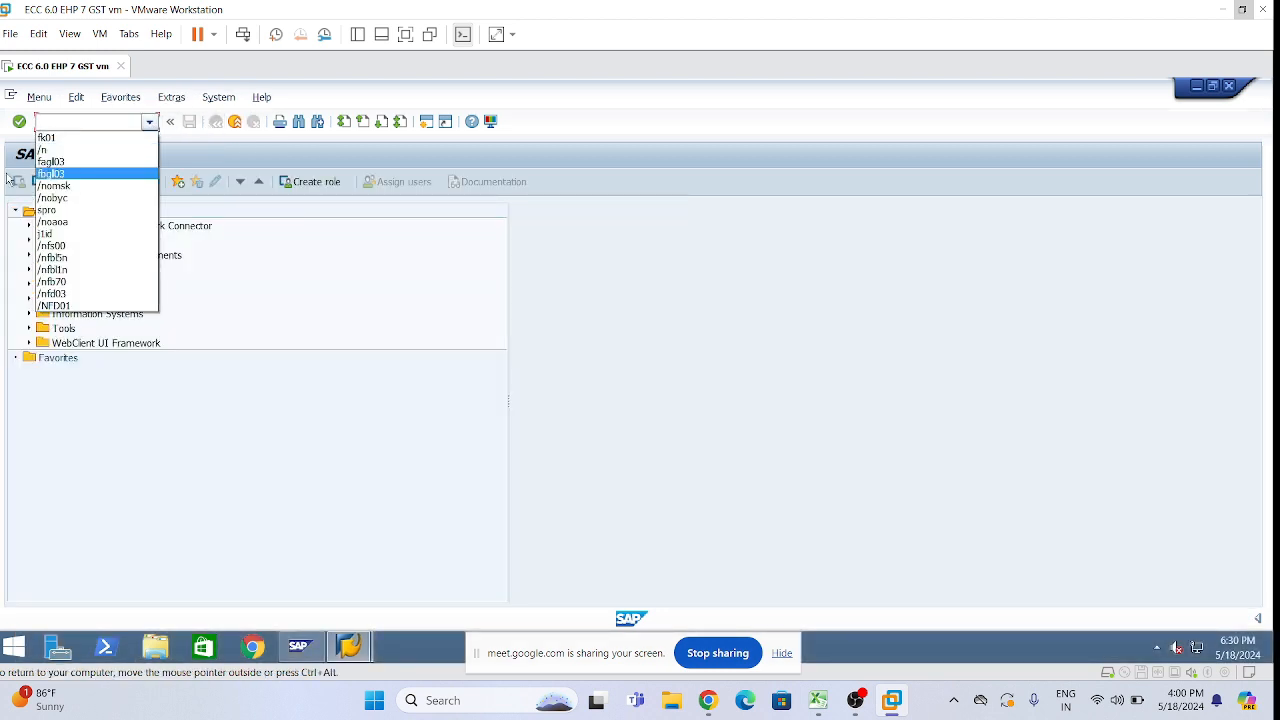
click(55, 139)
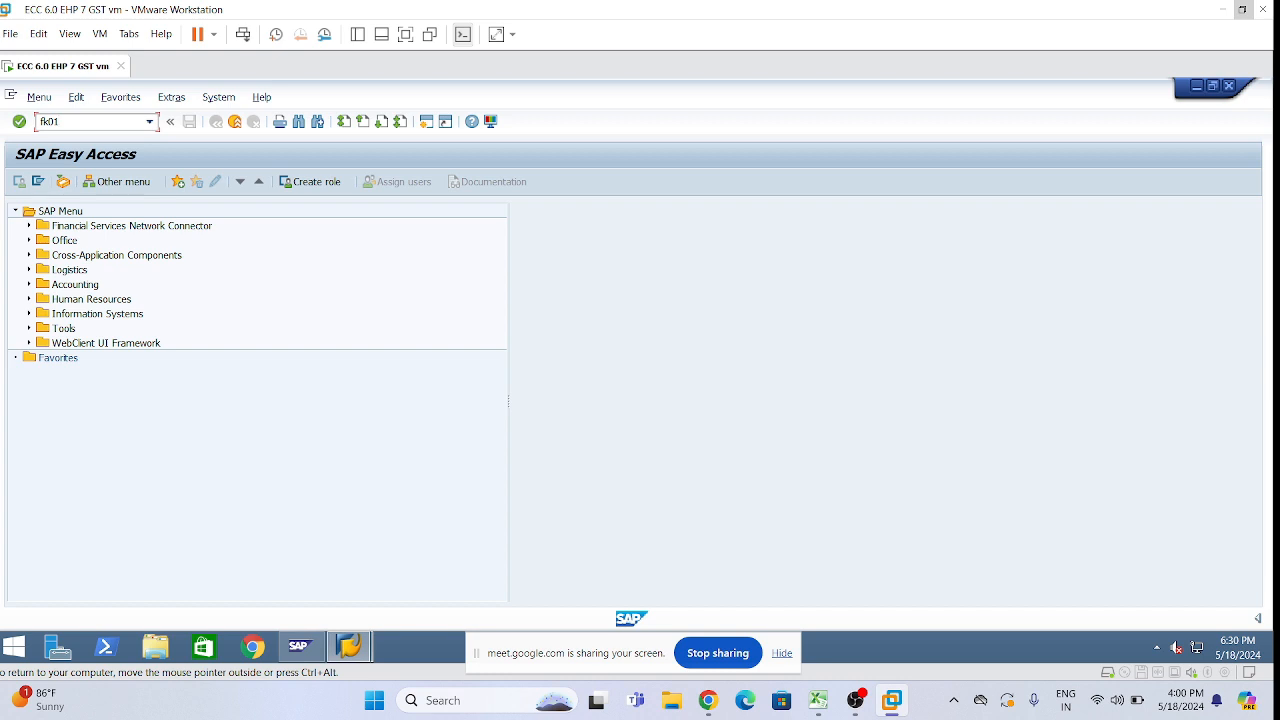
key(Return)
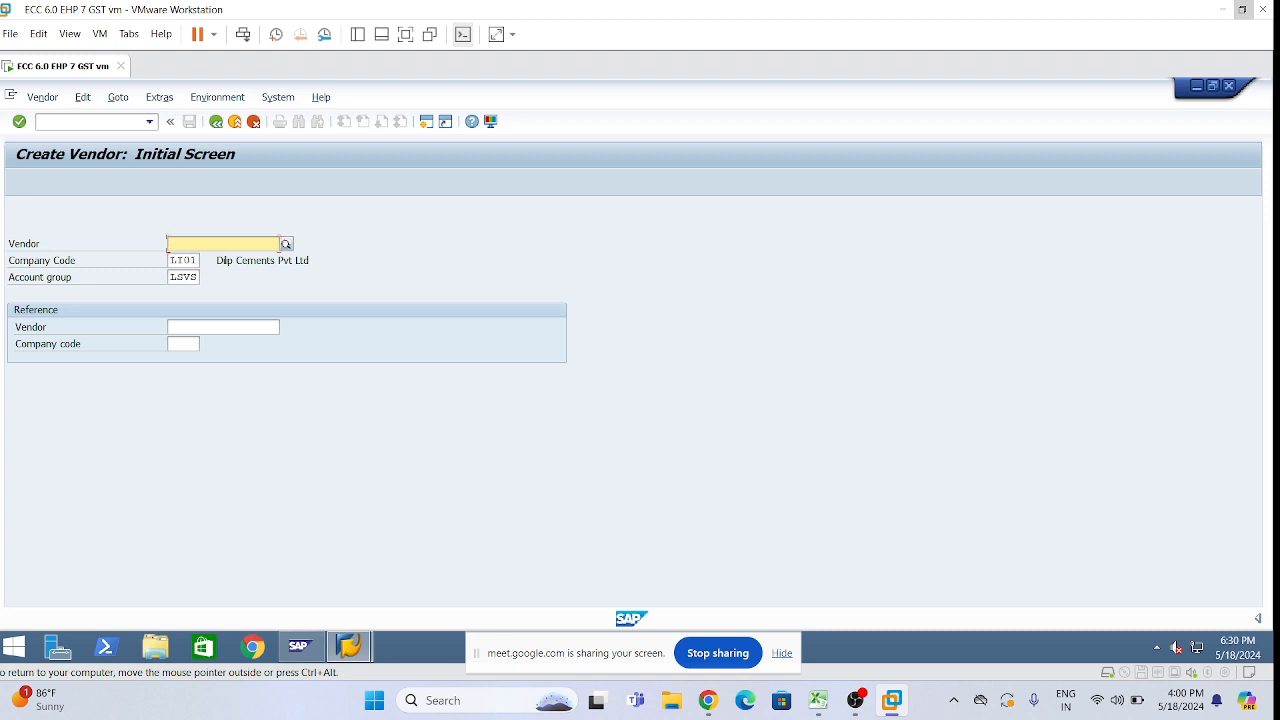
key(Return)
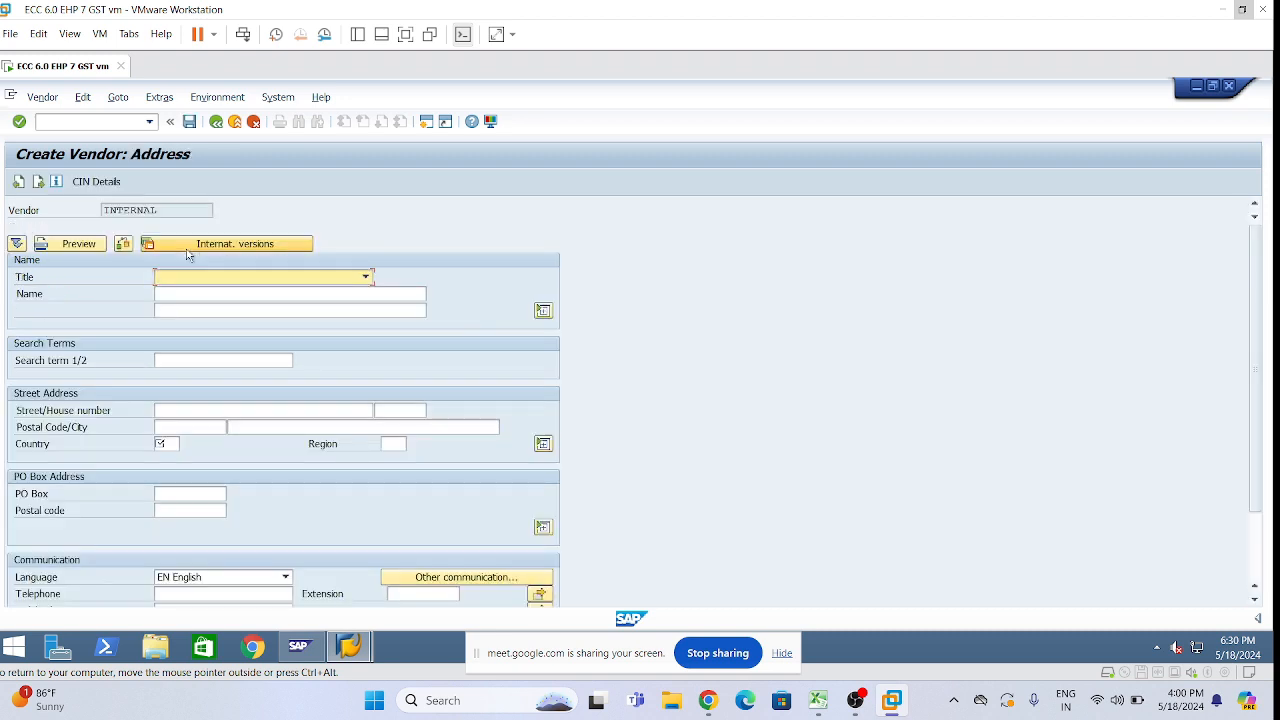
Step: Set the vendor's title to Company, the name to Tripura Services Pvt Ltd and the search term to TSPL
click(365, 277)
click(170, 292)
key(Tab)
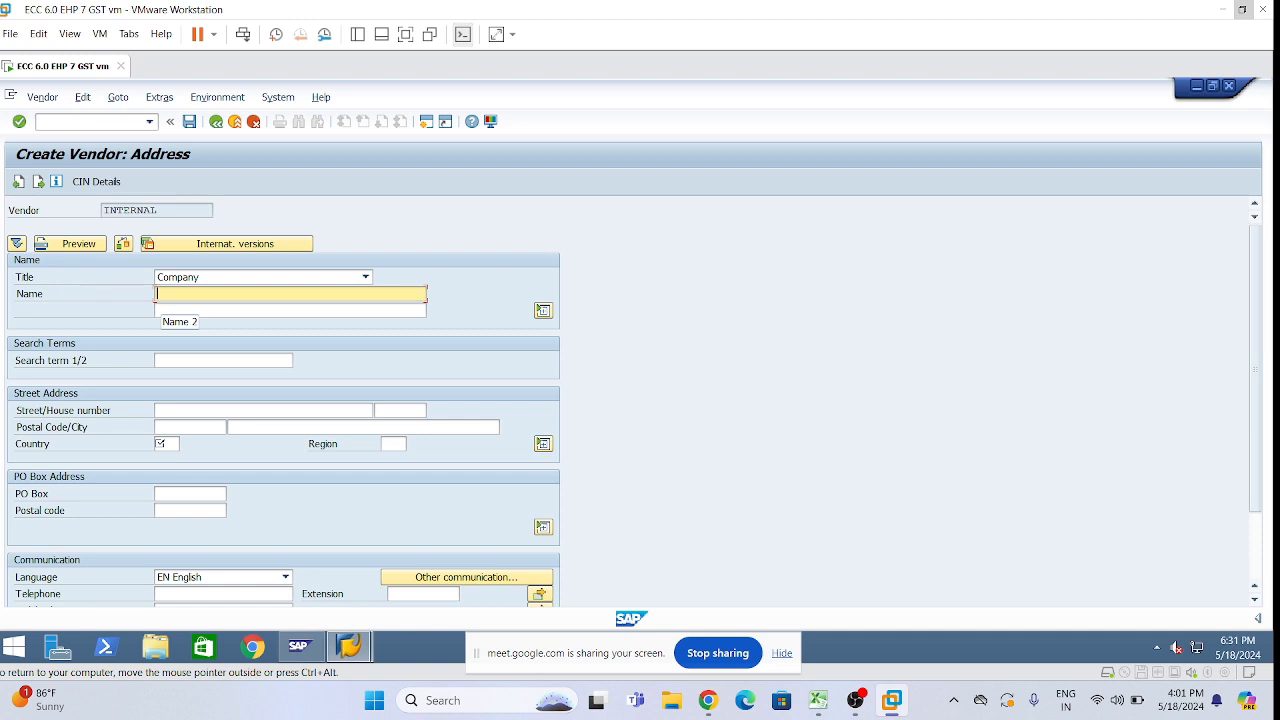
key(space)
click(194, 308)
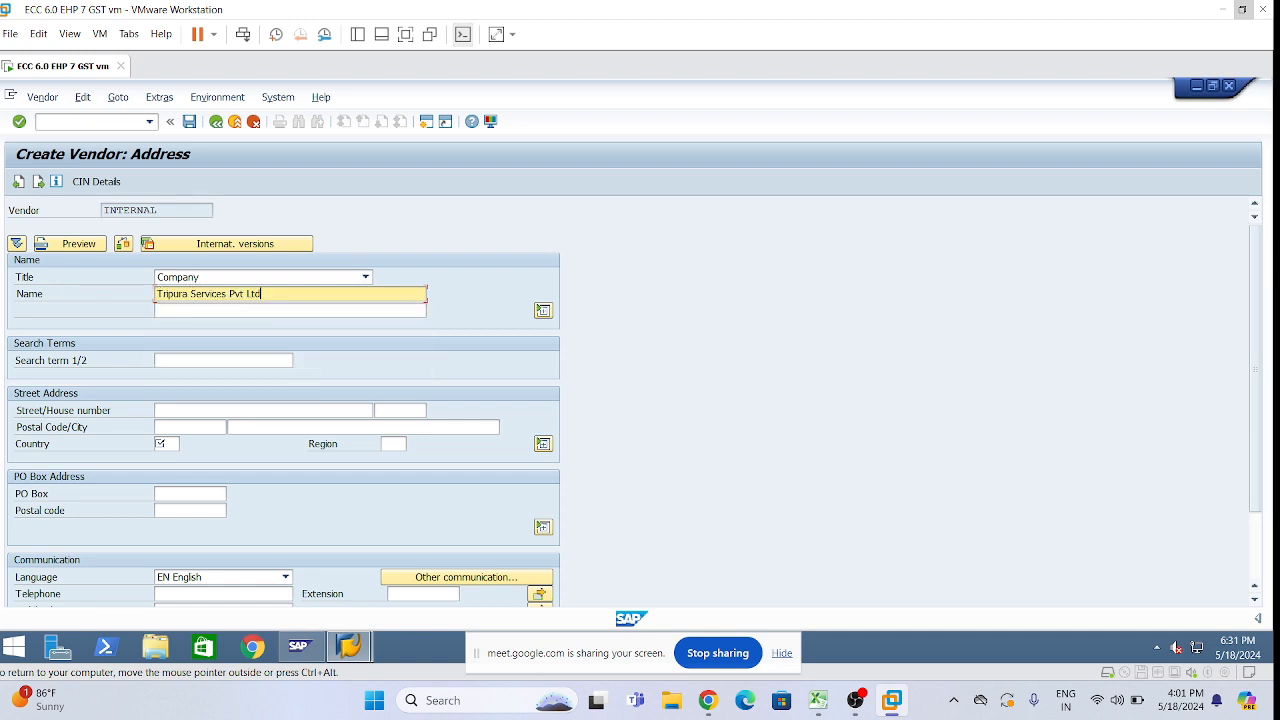
click(194, 310)
click(183, 360)
key(space)
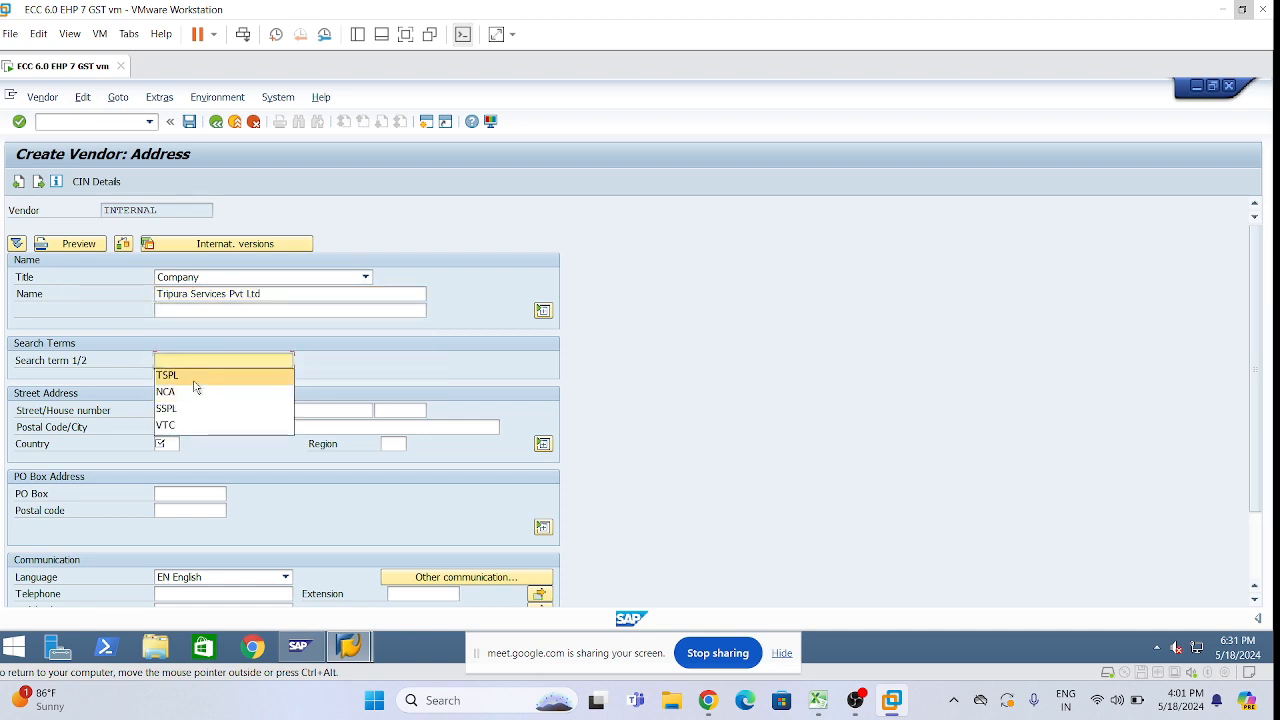
click(192, 379)
Step: Fill in the vendor's street and PO box, set the country to IN and the region to 36, and submit the address
click(188, 410)
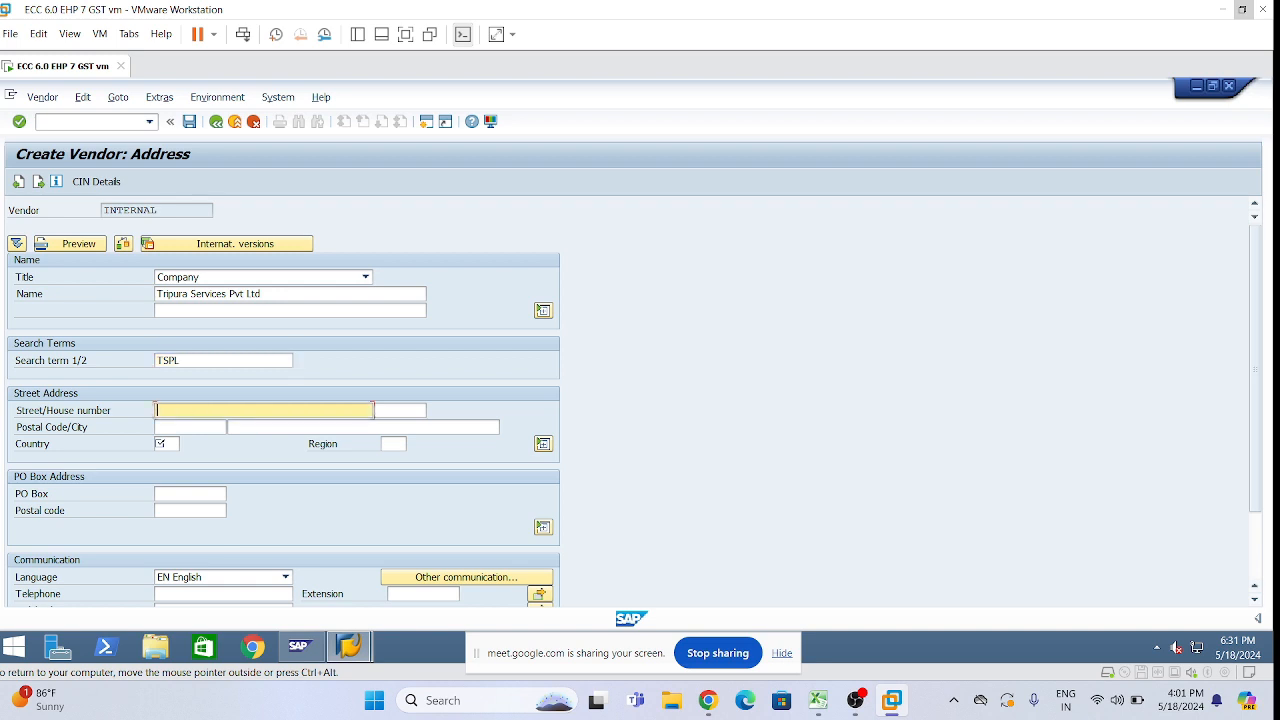
text(2)
key(Tab)
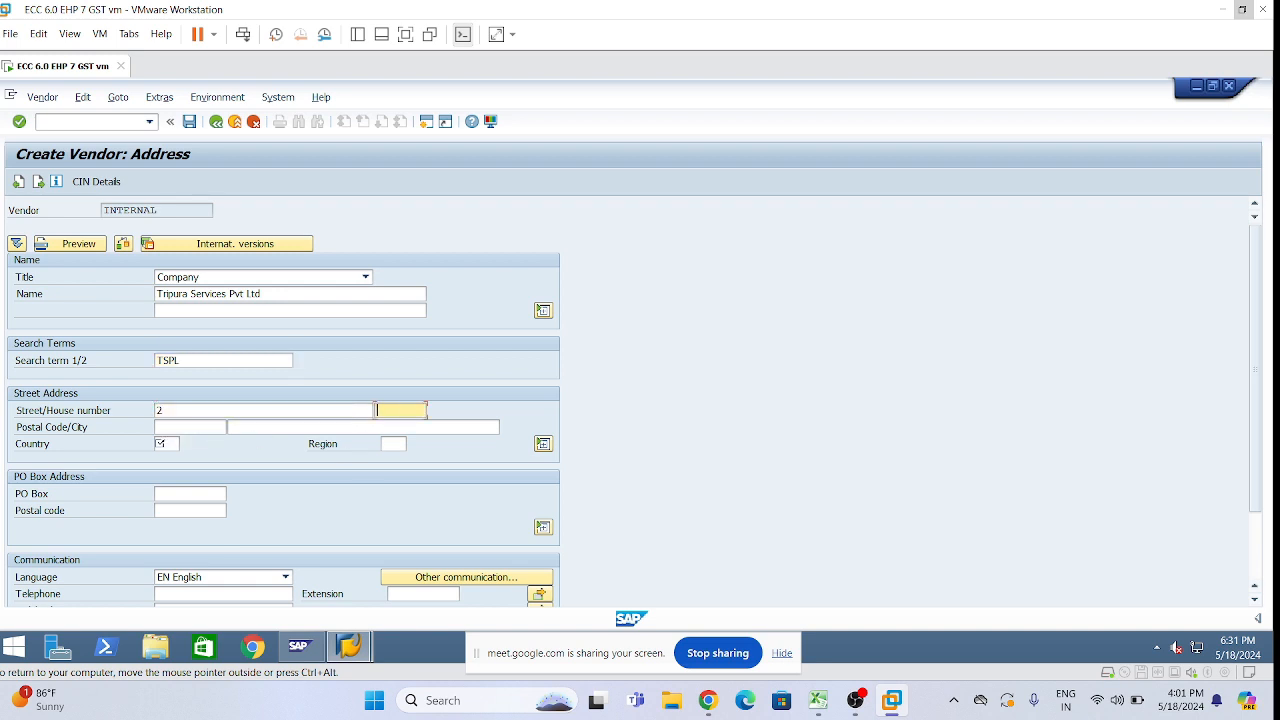
click(162, 443)
text(in)
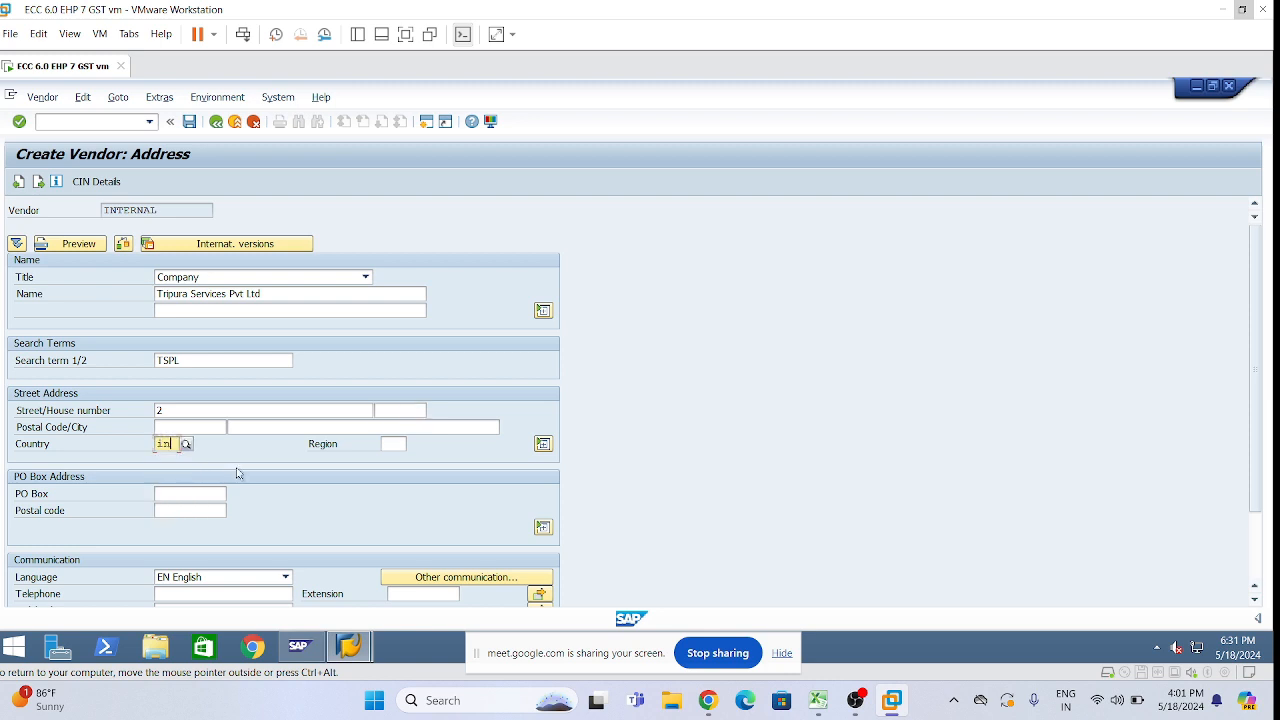
click(392, 444)
click(390, 458)
click(195, 494)
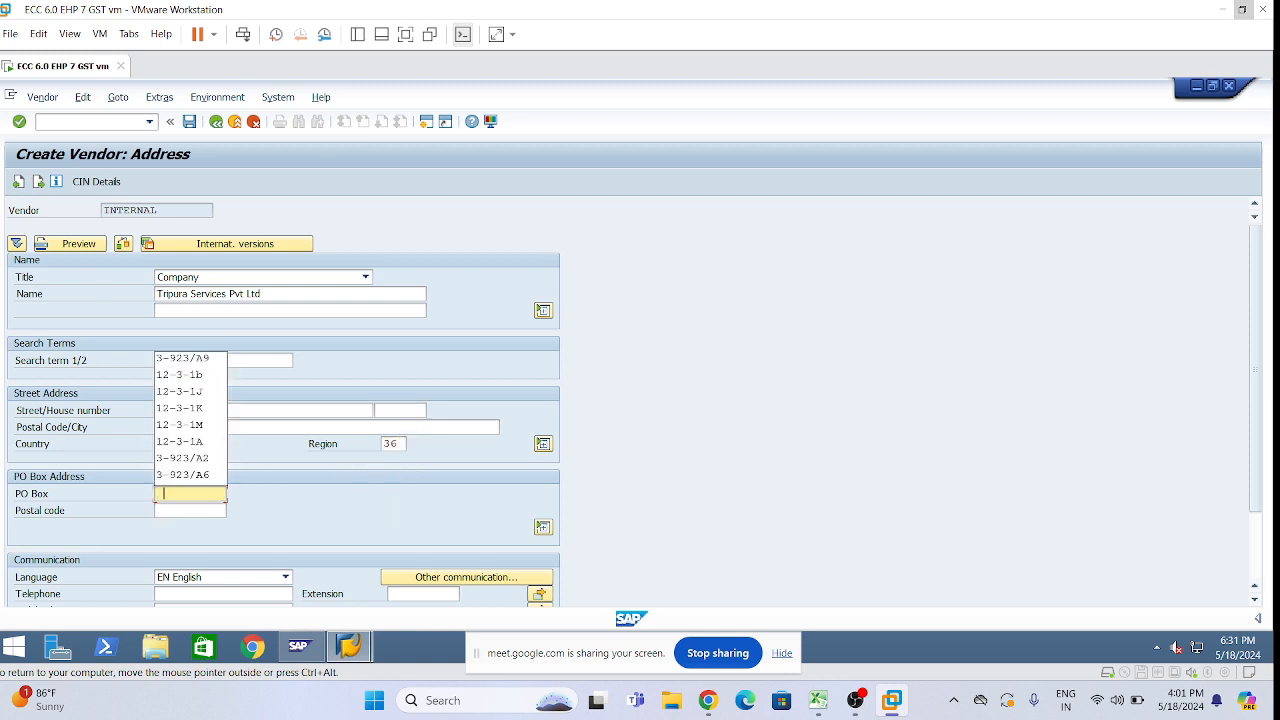
click(196, 359)
key(Return)
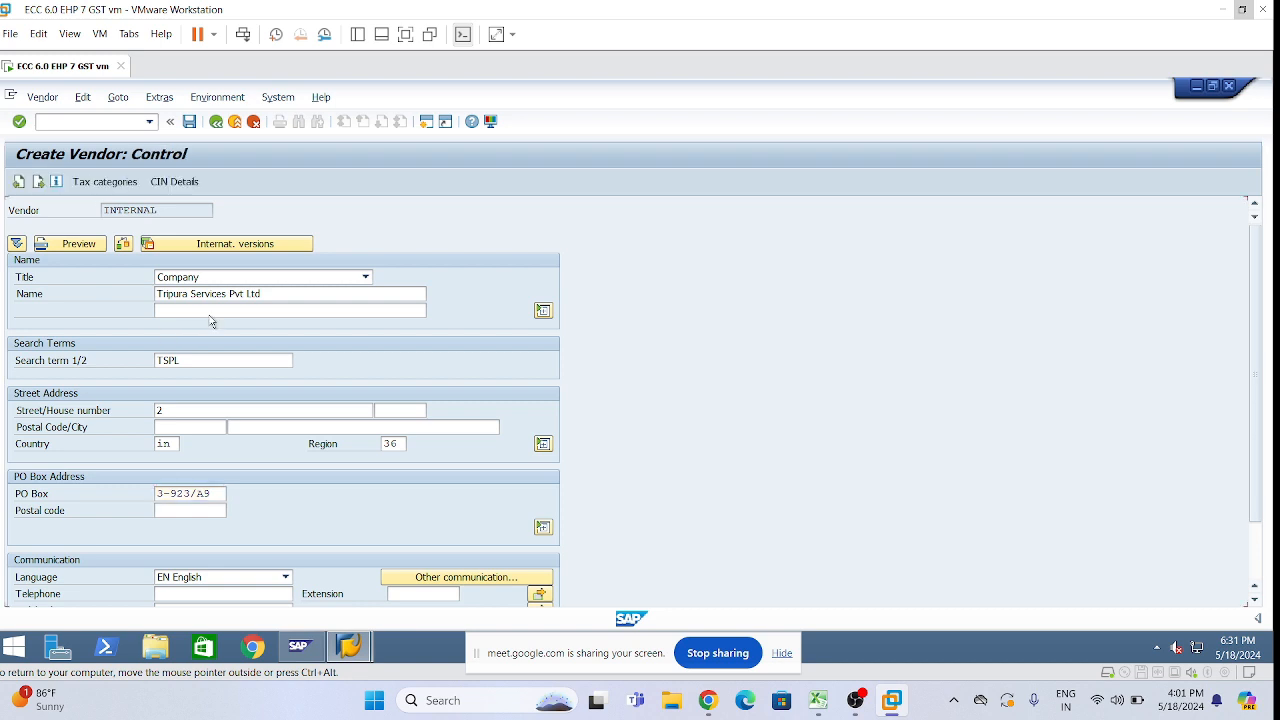
Step: Pass the control and bank data unchanged, and enter reconciliation account 150200, sort key 012 and the cash management group
key(Return)
key(Return)
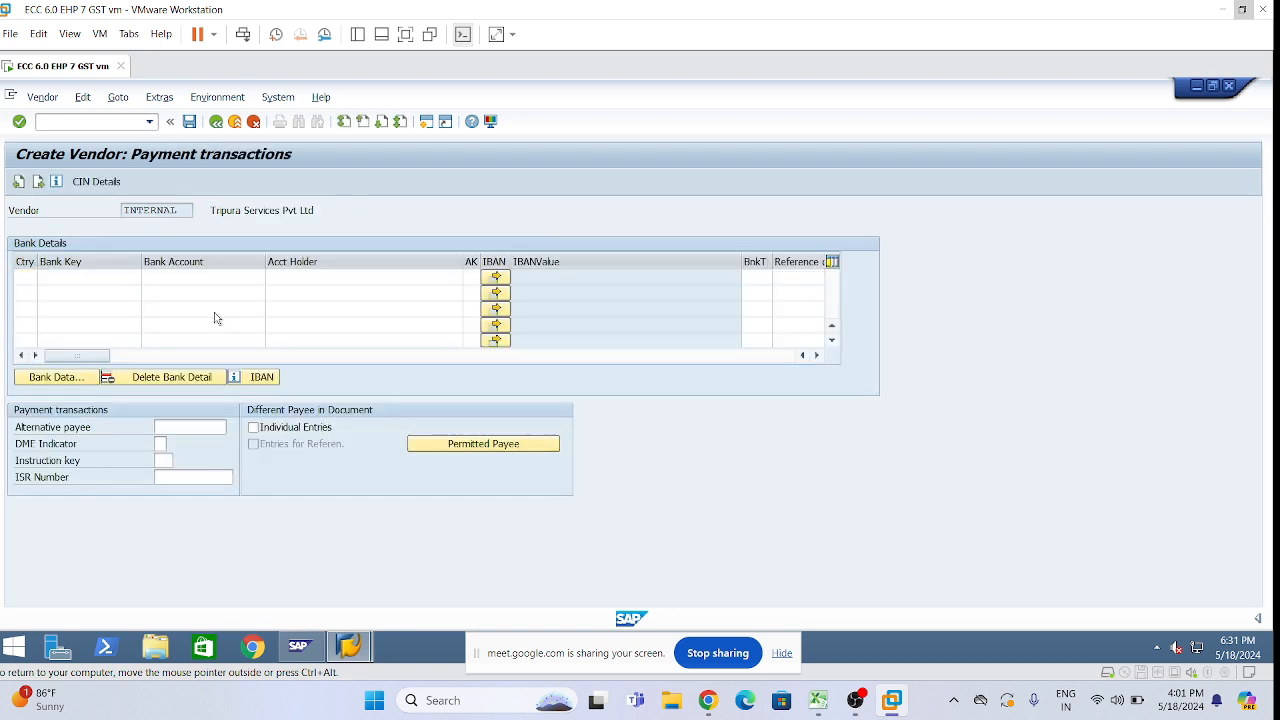
key(Return)
click(165, 277)
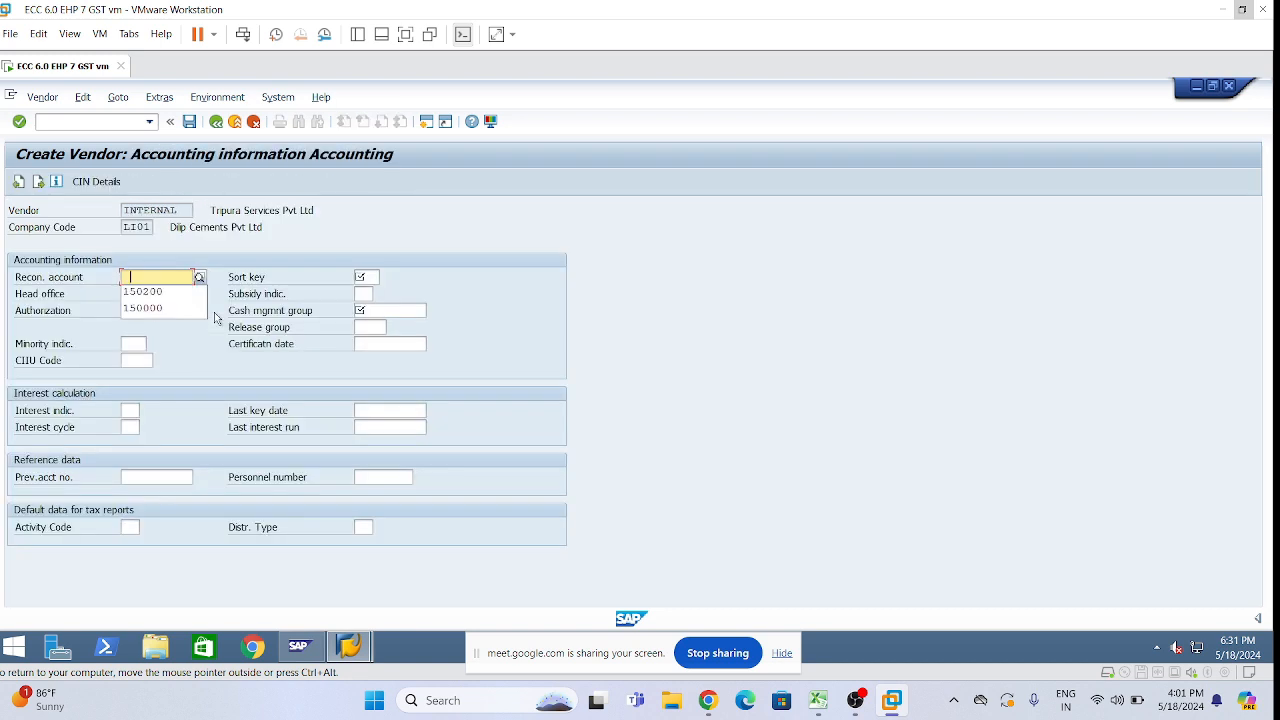
click(167, 292)
click(366, 277)
click(368, 293)
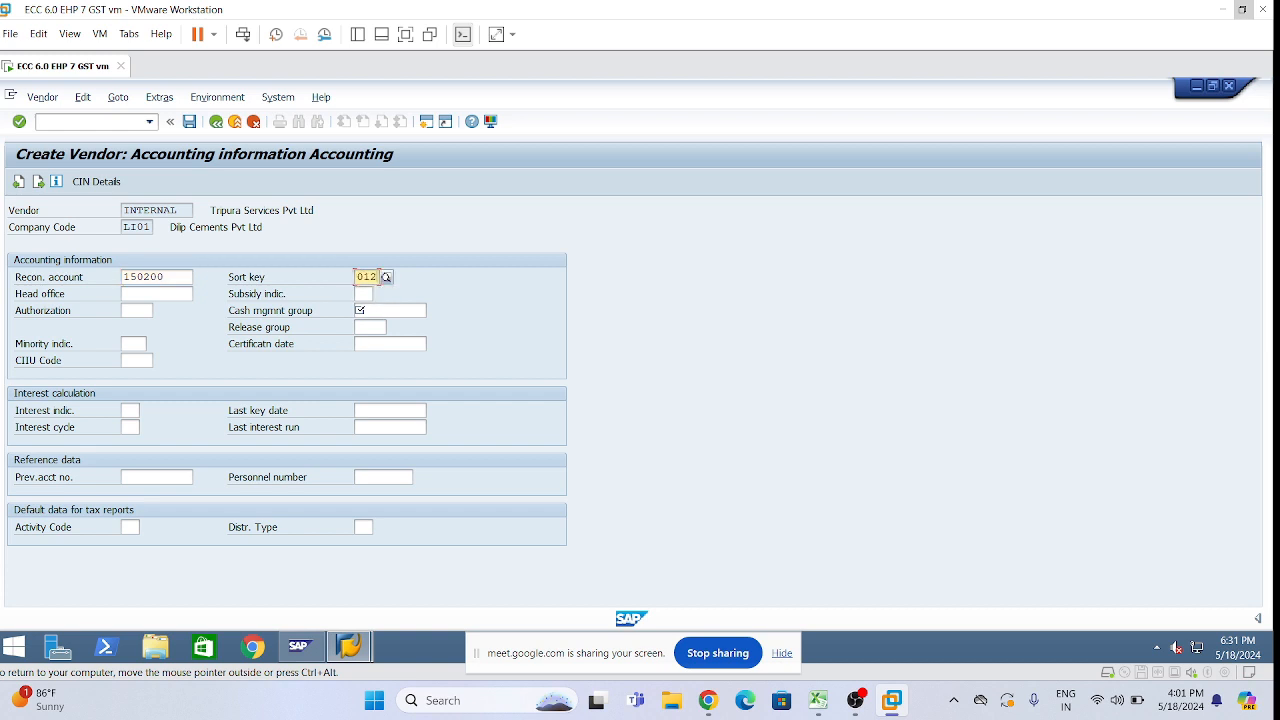
click(370, 310)
click(373, 328)
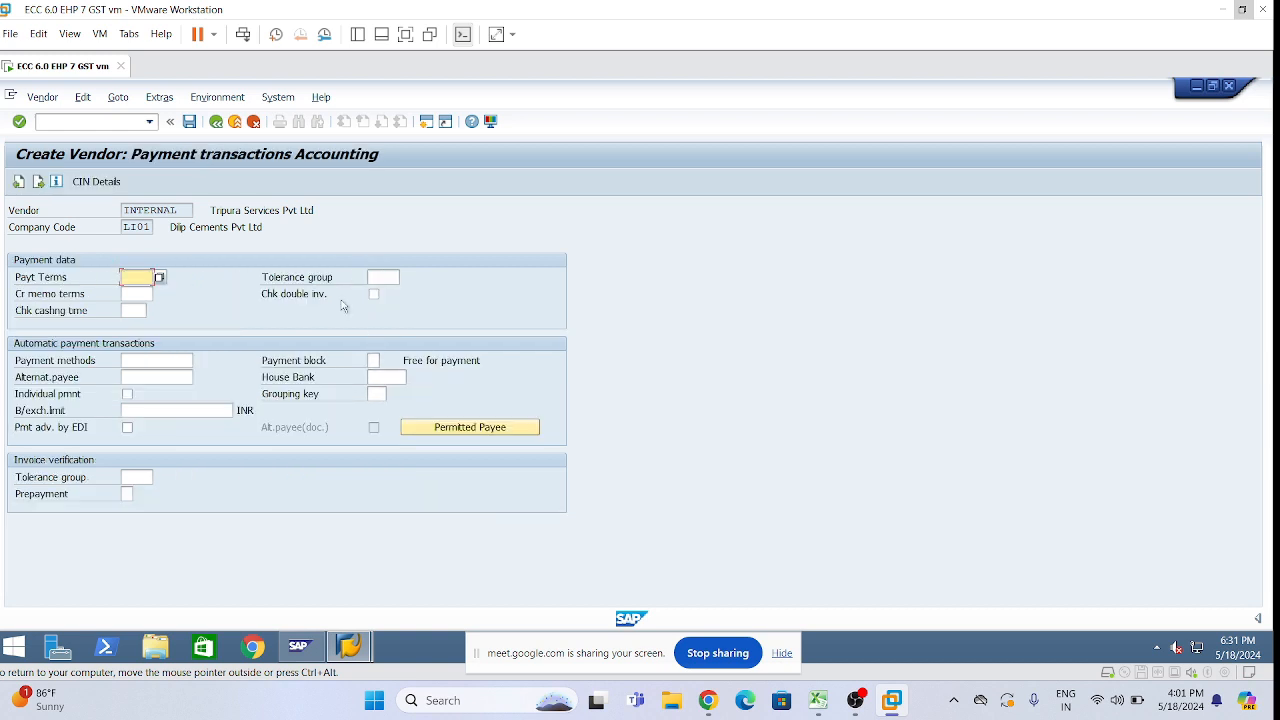
Step: Set the payment terms and credit memo terms to 1001, choose the payment methods, and continue to the withholding tax data
text(1)
click(145, 297)
key(Tab)
text(1001)
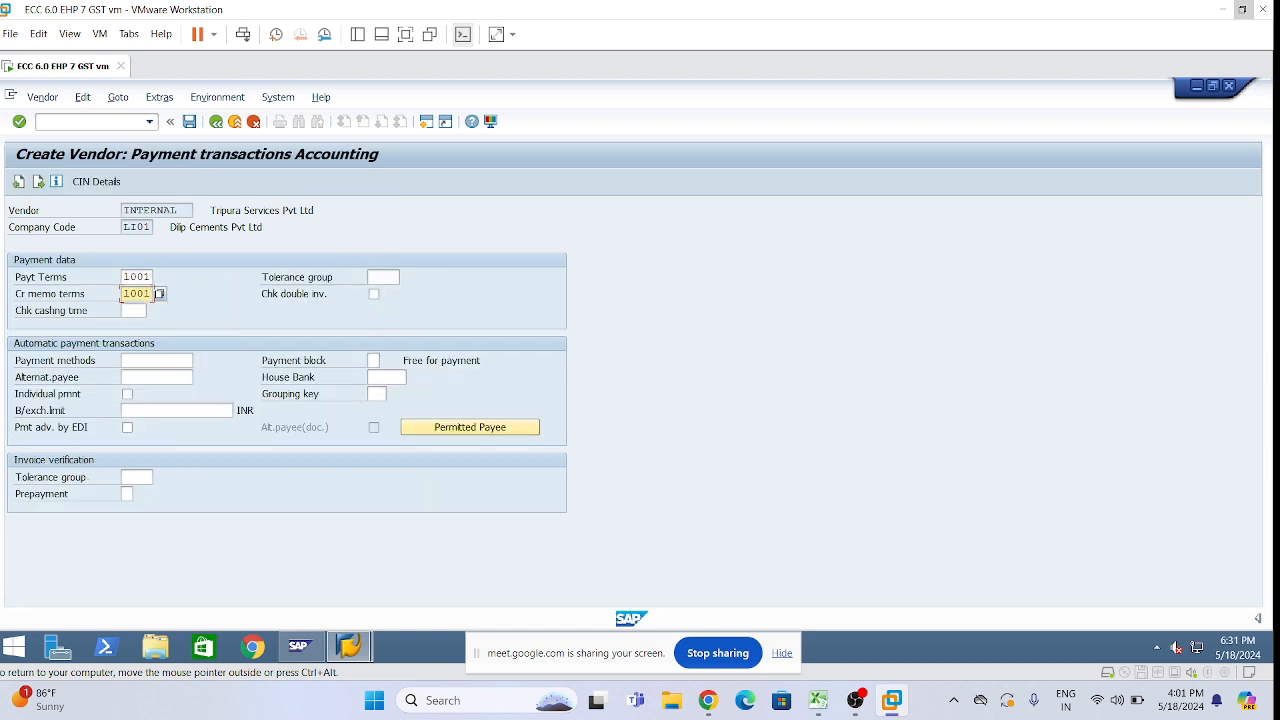
click(150, 361)
click(151, 379)
key(Return)
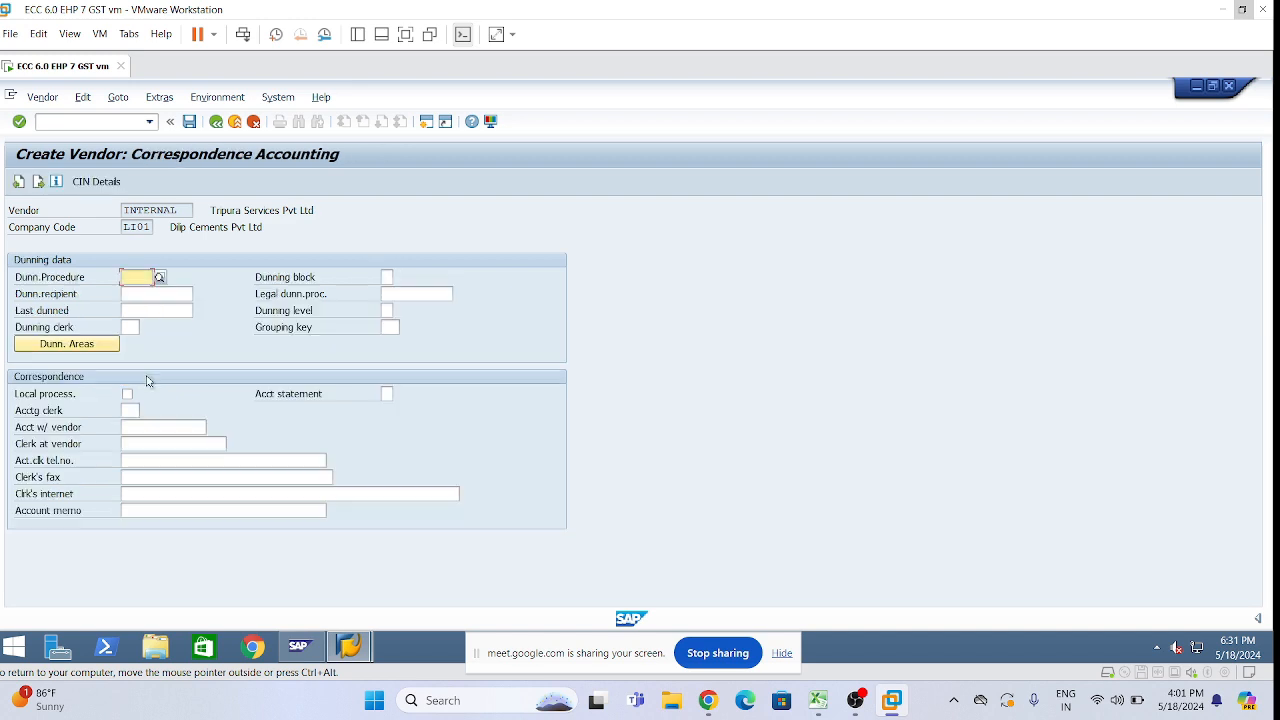
key(Return)
Step: Set the withholding tax country to IN and add withholding tax types L1 and L2 in the first two rows
text(IN)
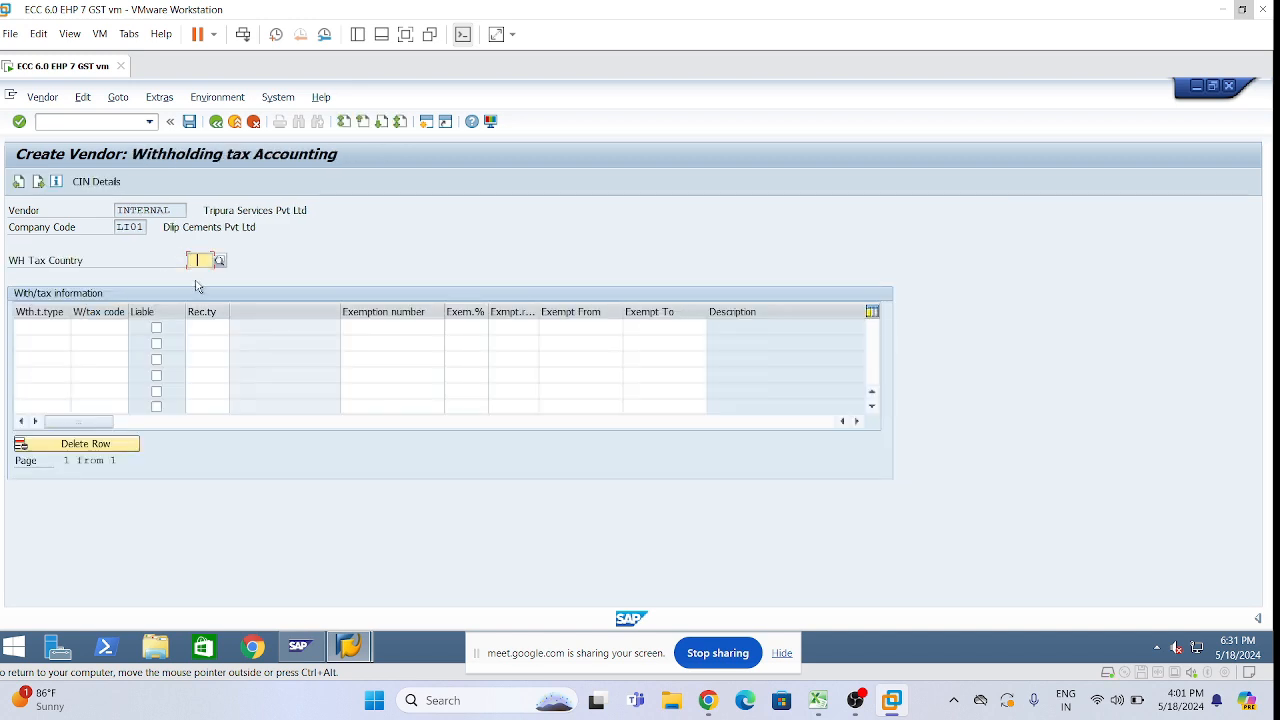
click(50, 328)
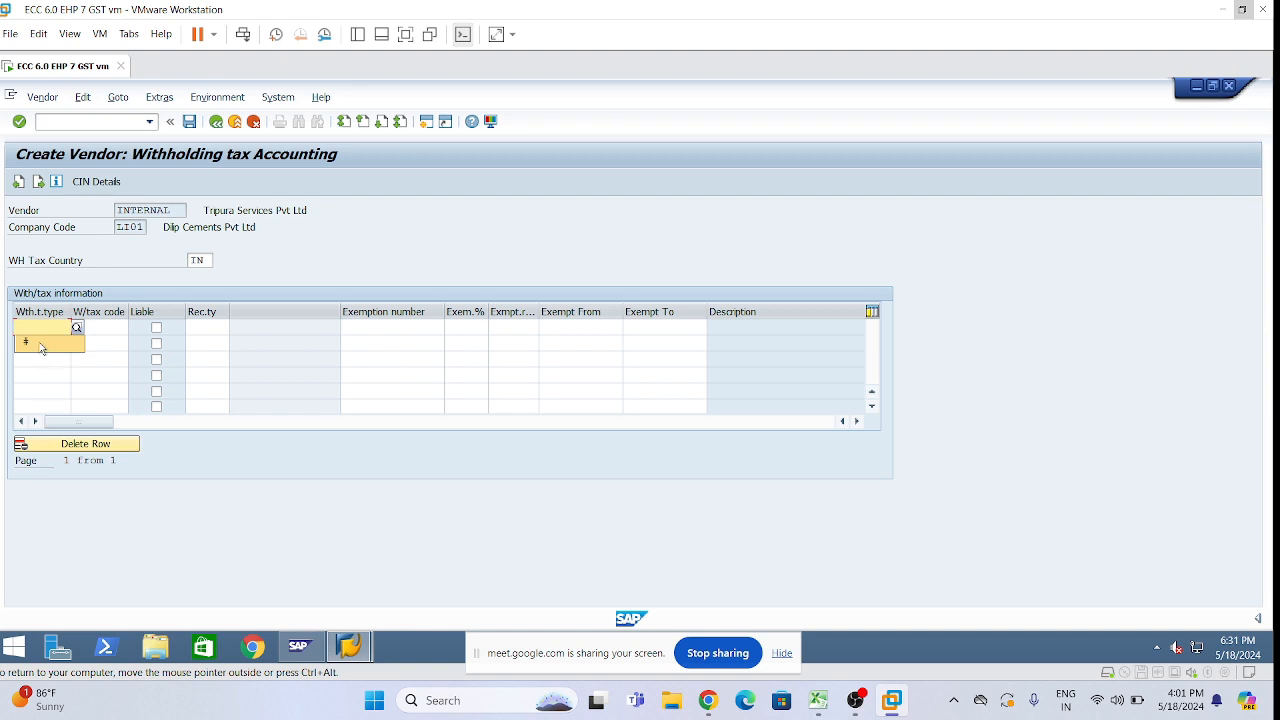
key(BackSpace)
text(I)
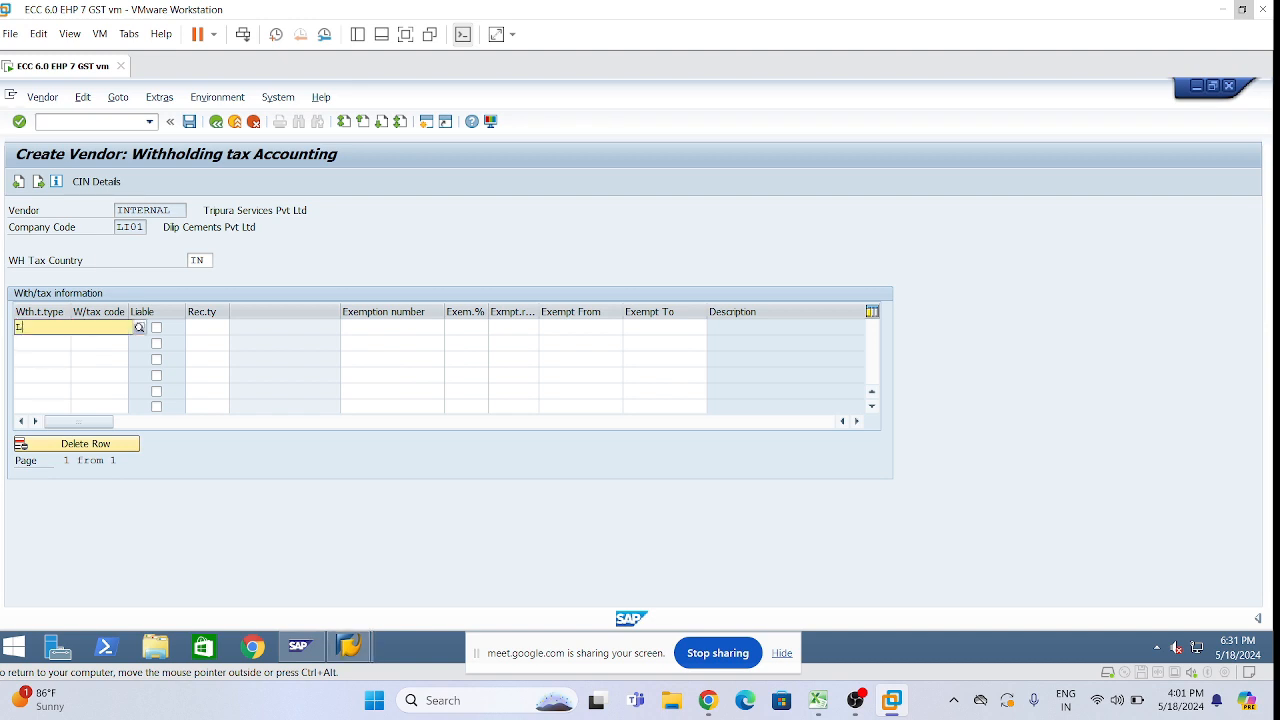
text(1)
click(40, 358)
click(32, 345)
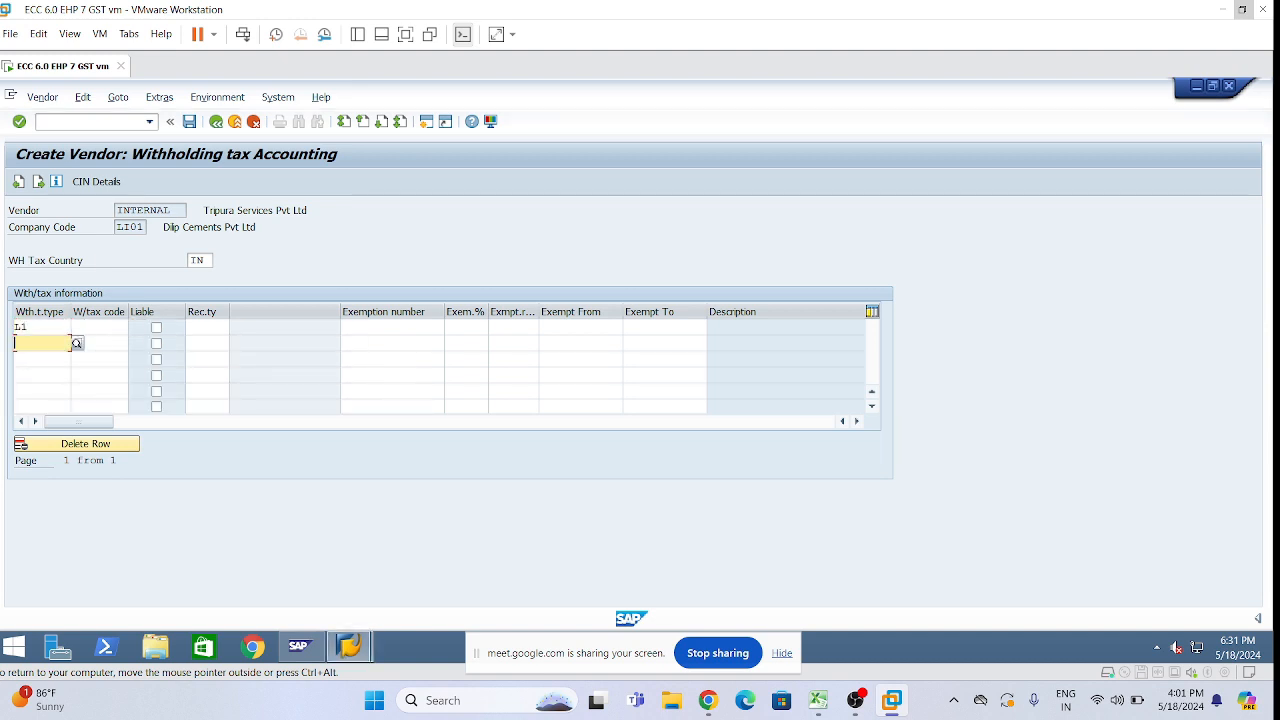
text(L2)
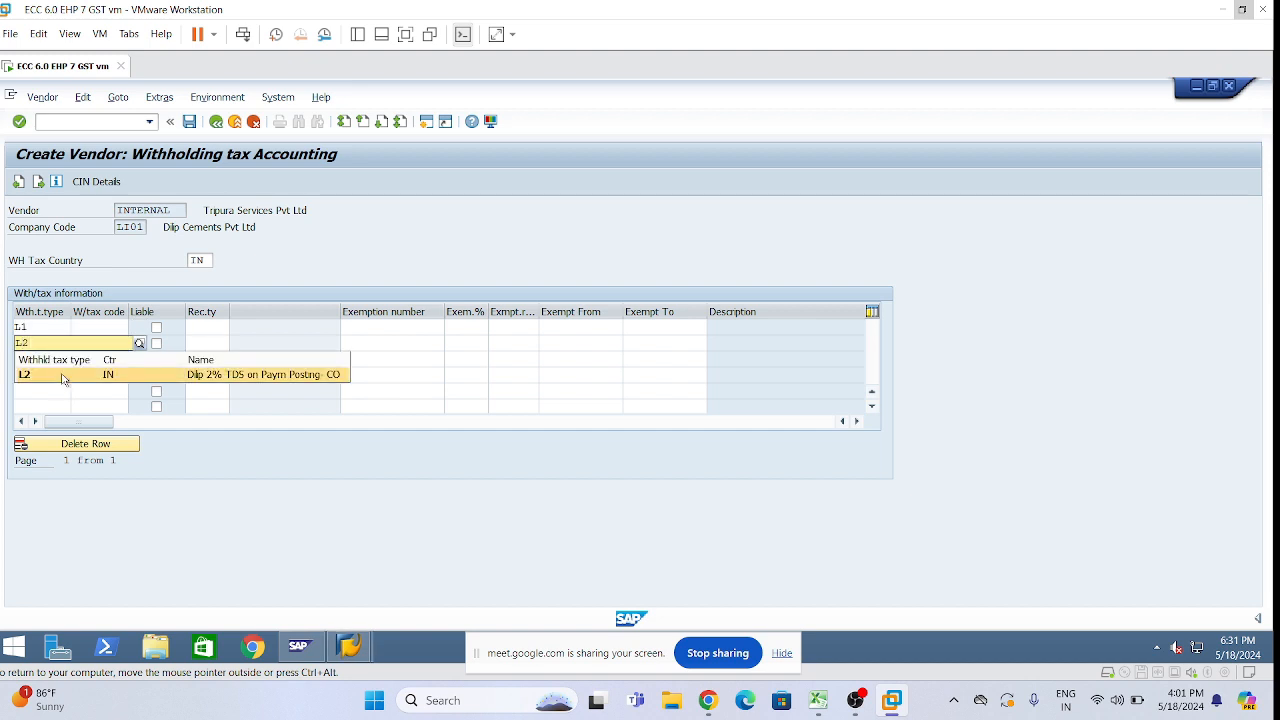
click(64, 375)
Step: Assign tax code CI and recipient type CO to the first row, mark both tax types as liable, and try to save
click(73, 327)
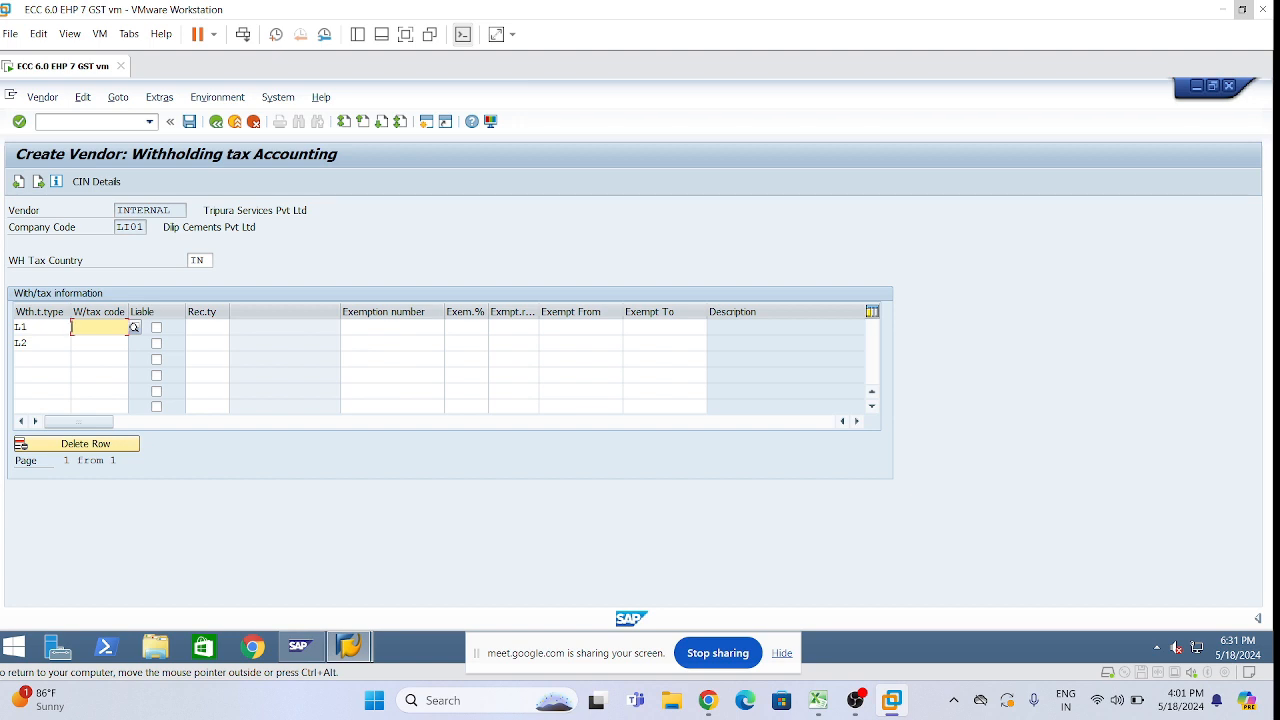
text(CI)
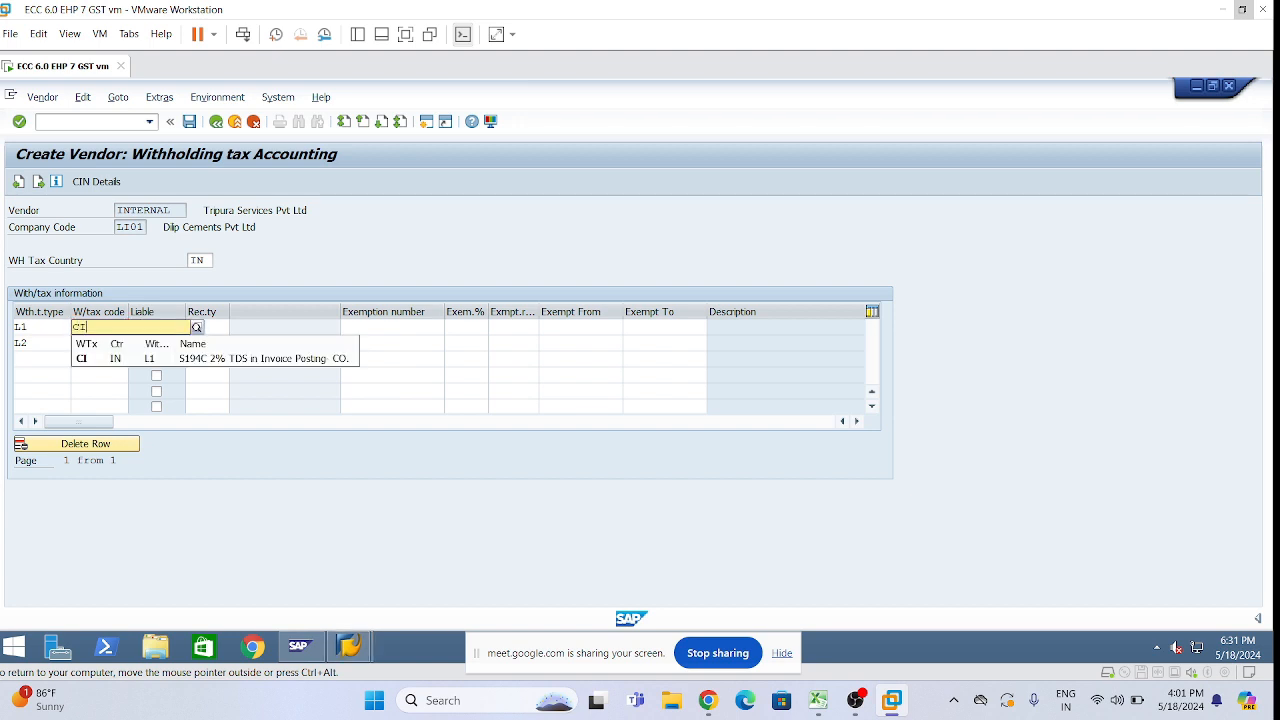
click(270, 364)
click(156, 327)
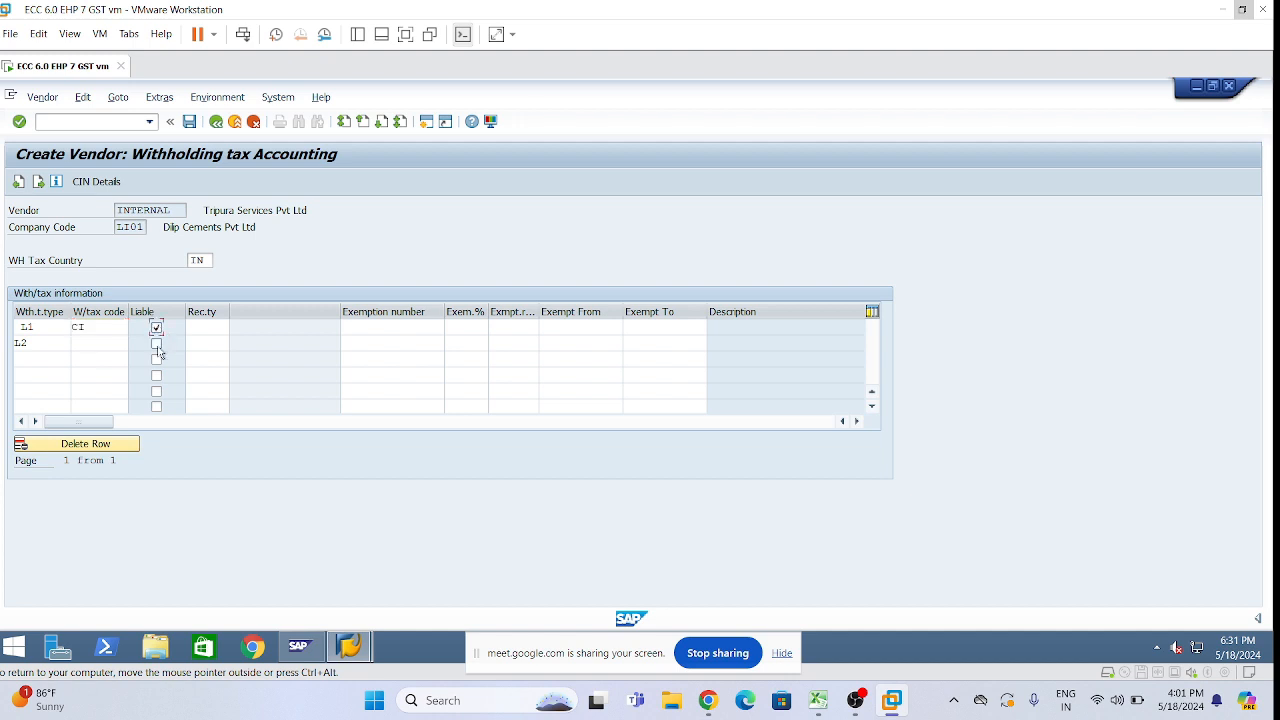
click(156, 343)
click(200, 327)
text(CO)
click(190, 375)
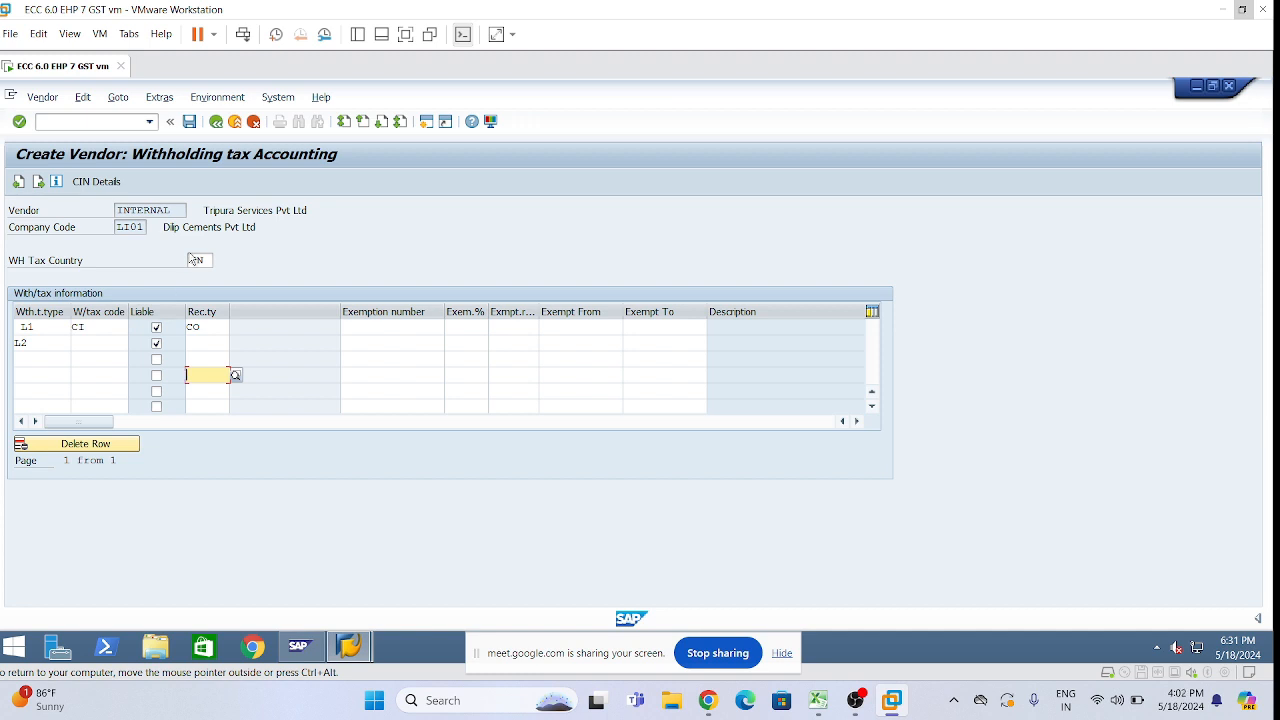
click(189, 122)
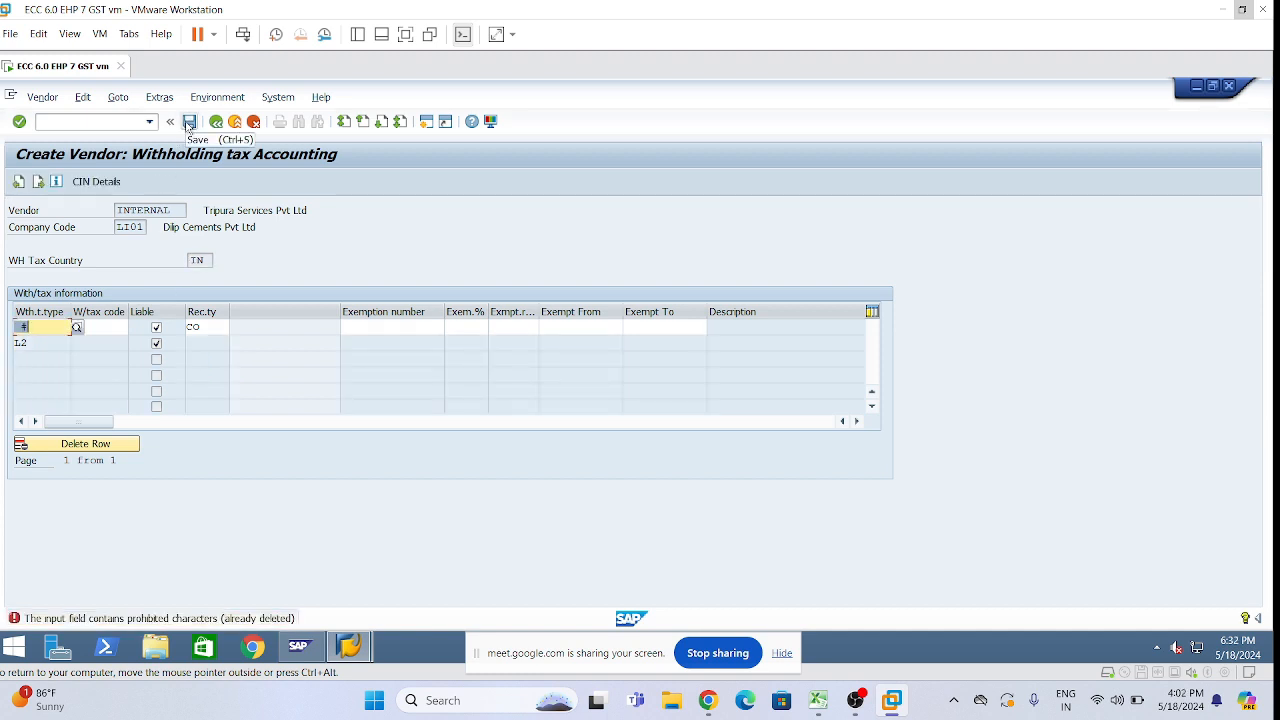
Step: Replace the first row's withholding tax type with a clean L1 entry and save the vendor
click(70, 328)
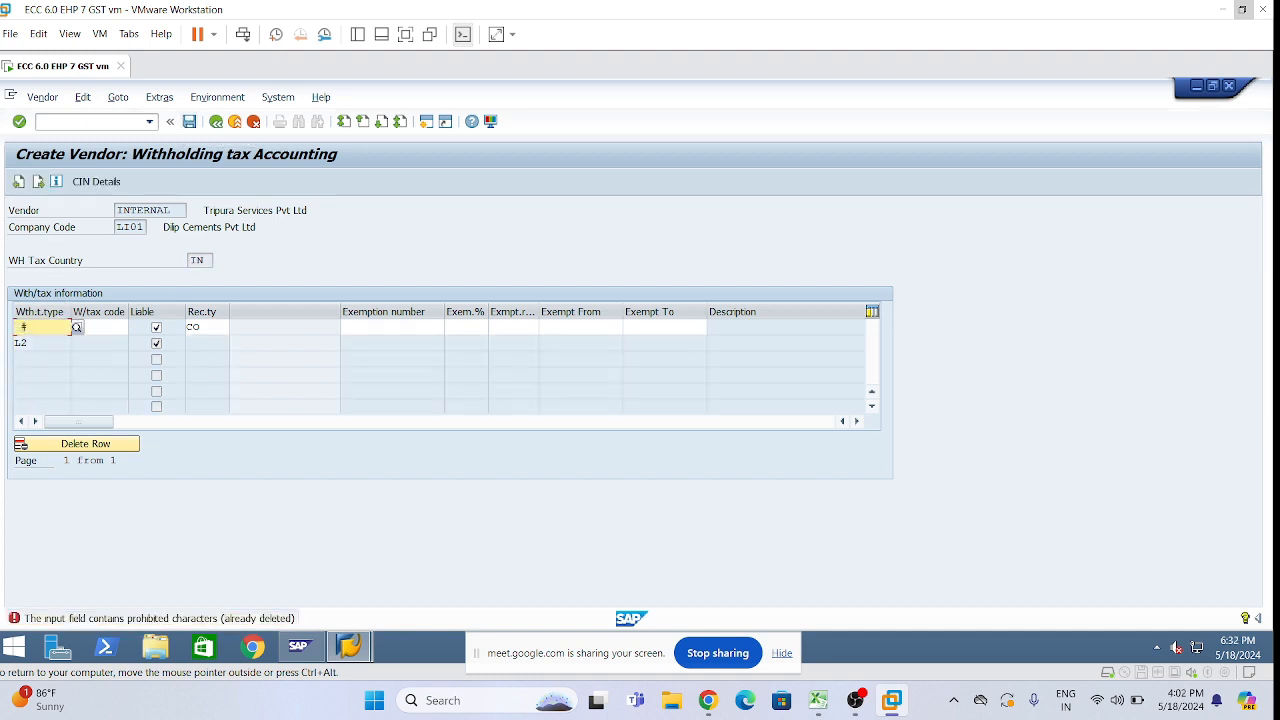
key(BackSpace)
click(46, 391)
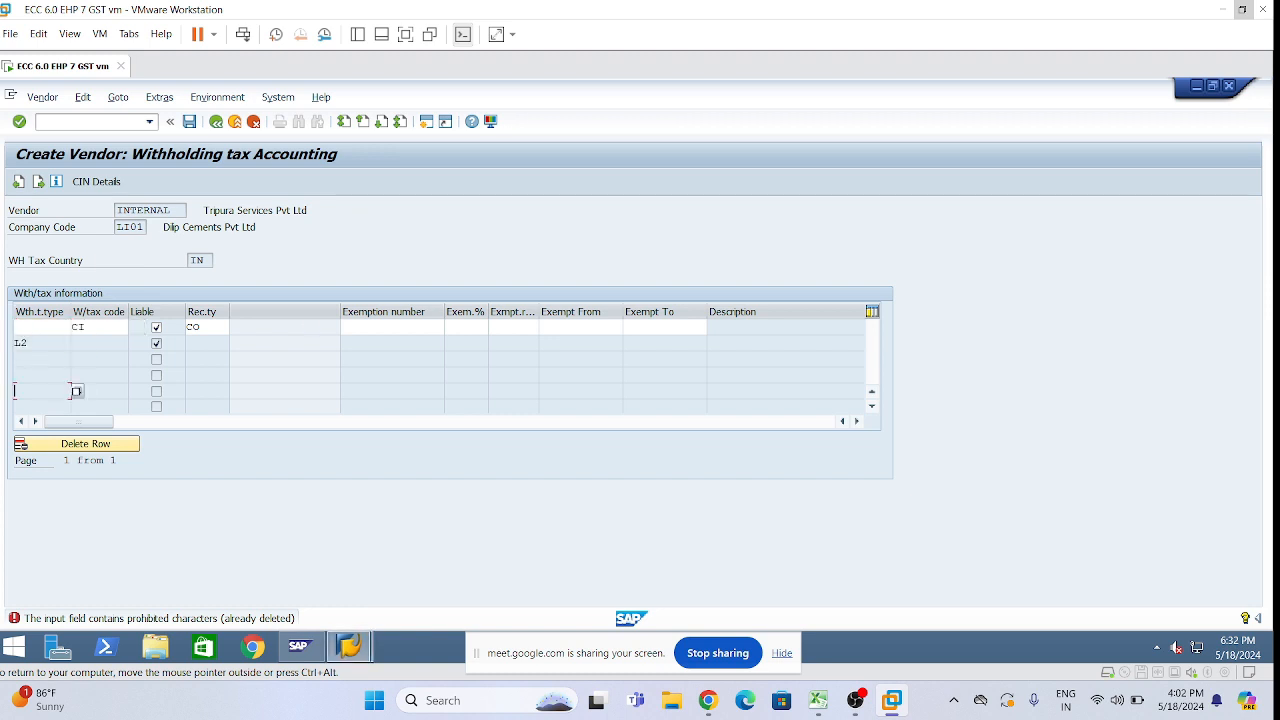
click(72, 329)
key(BackSpace)
key(BackSpace)
key(BackSpace)
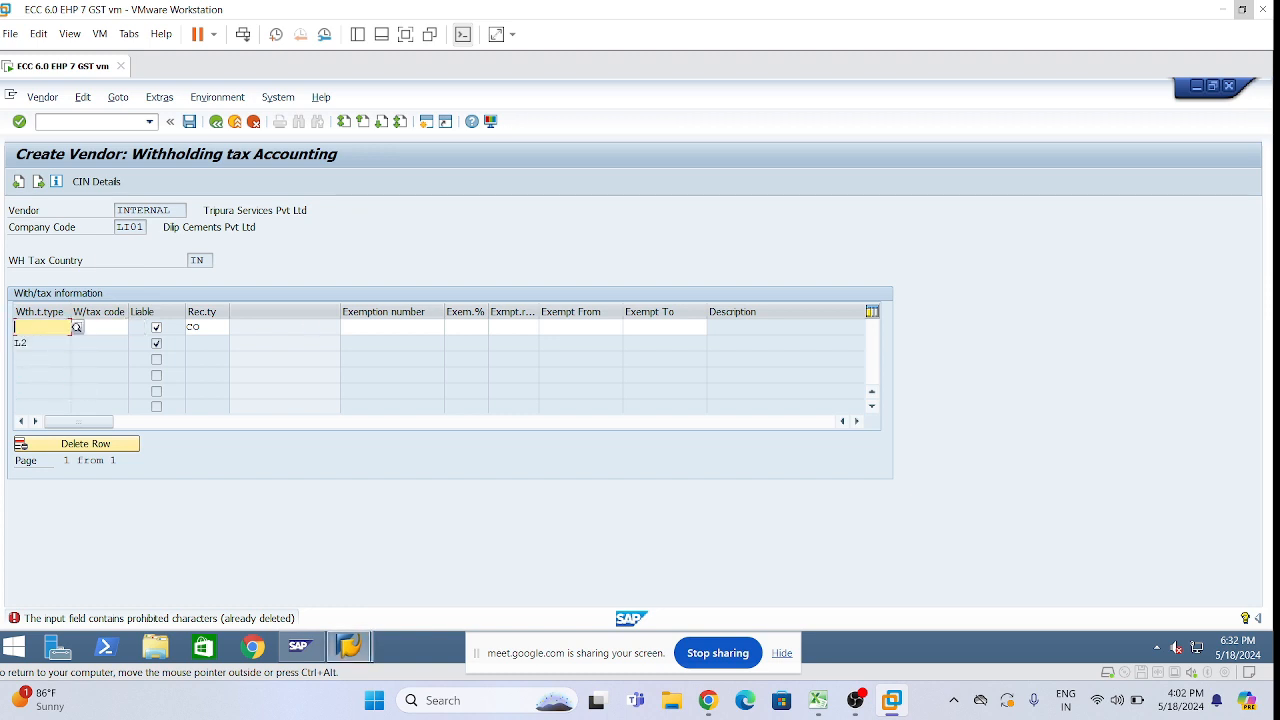
text(L1)
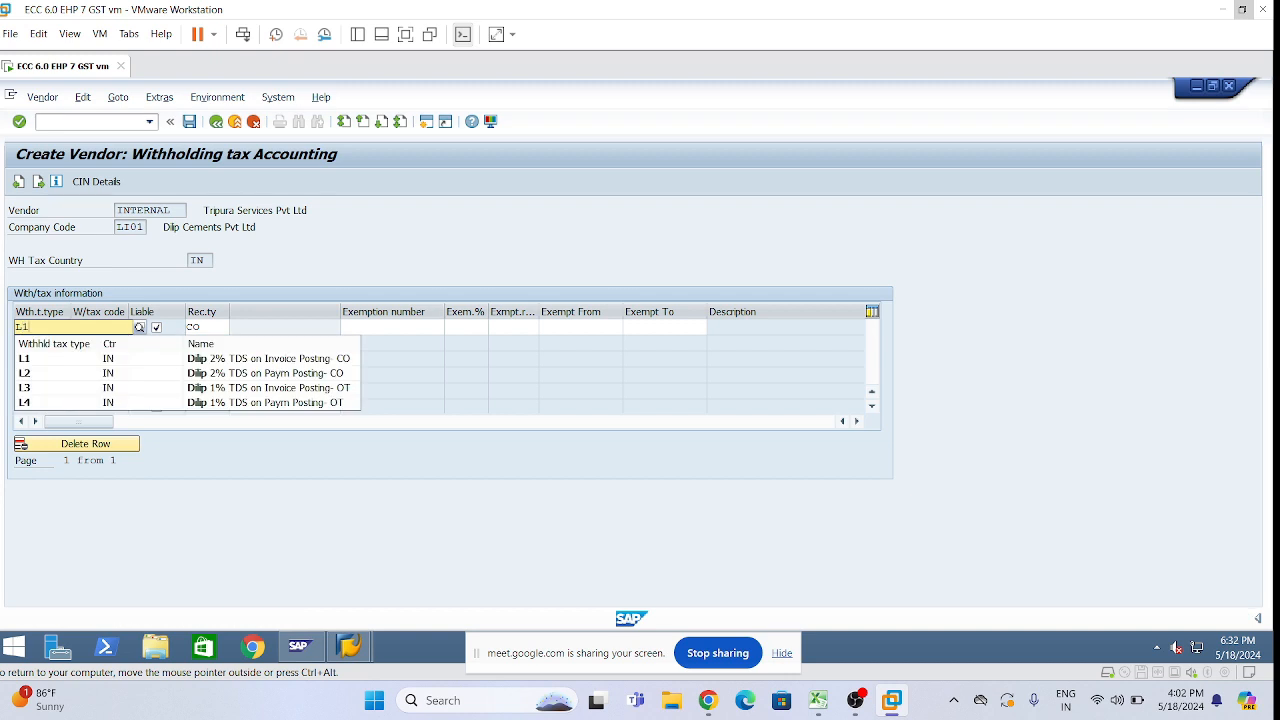
click(62, 352)
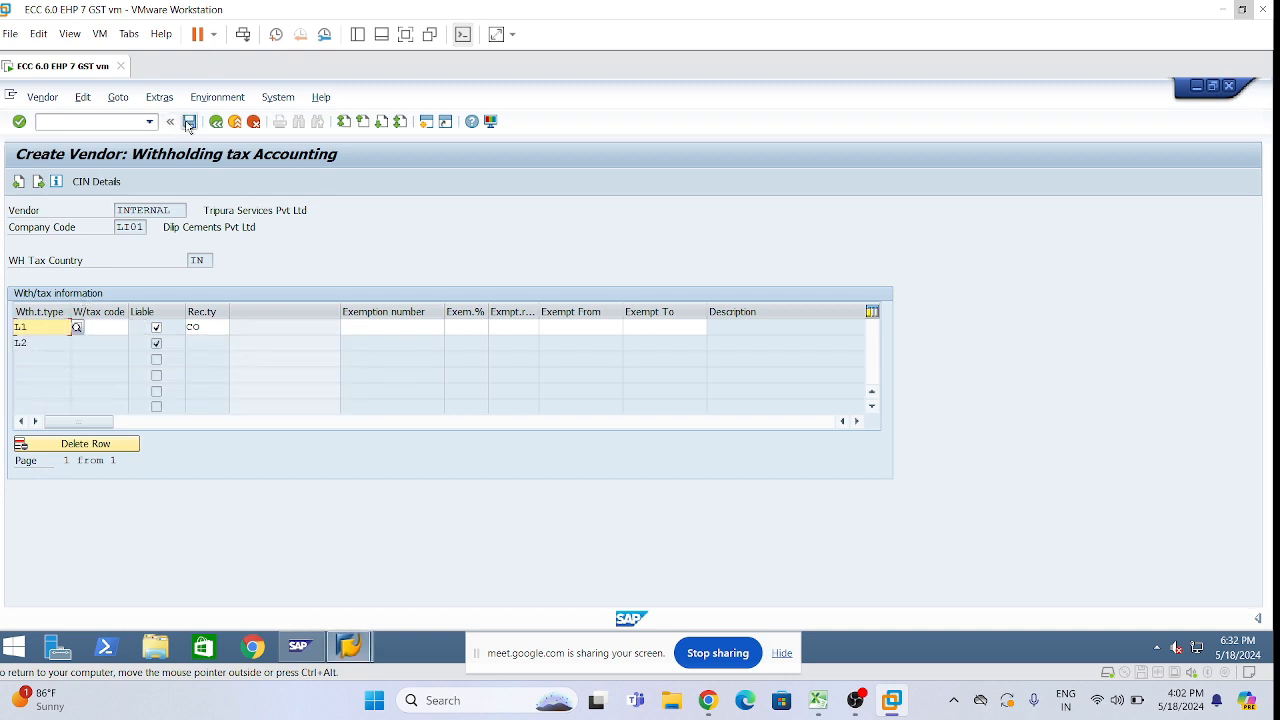
click(189, 123)
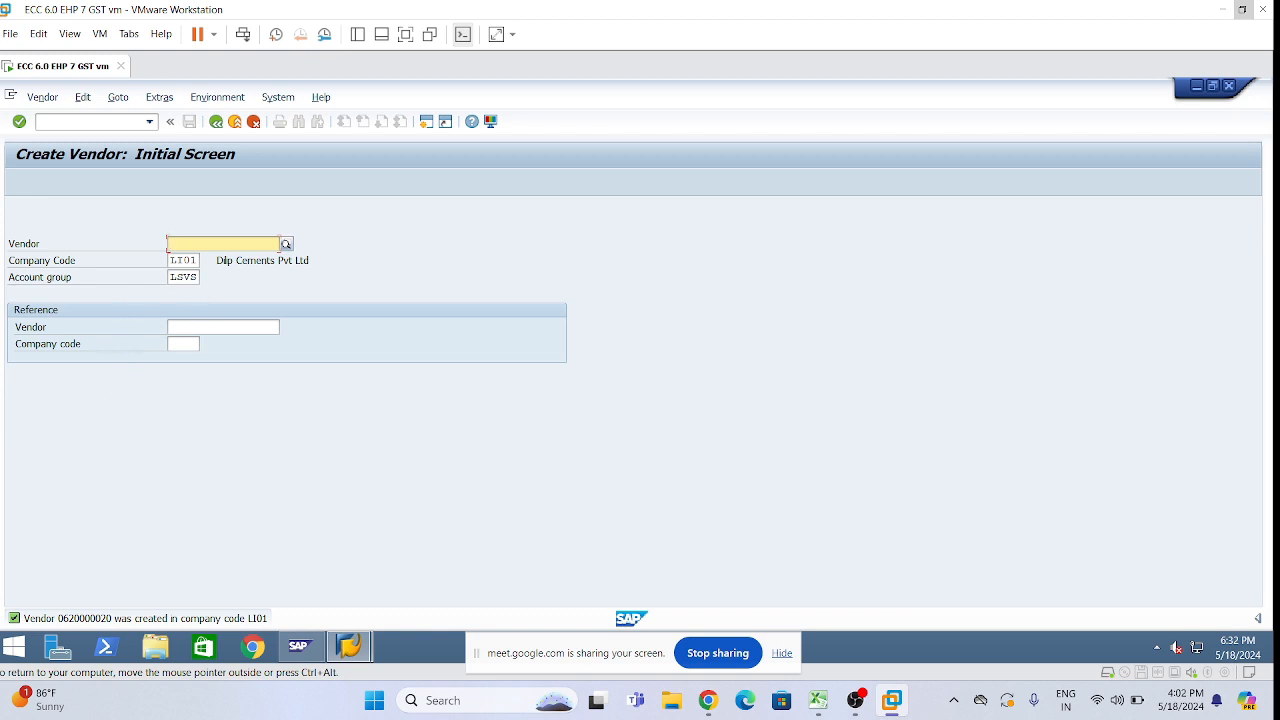
click(195, 277)
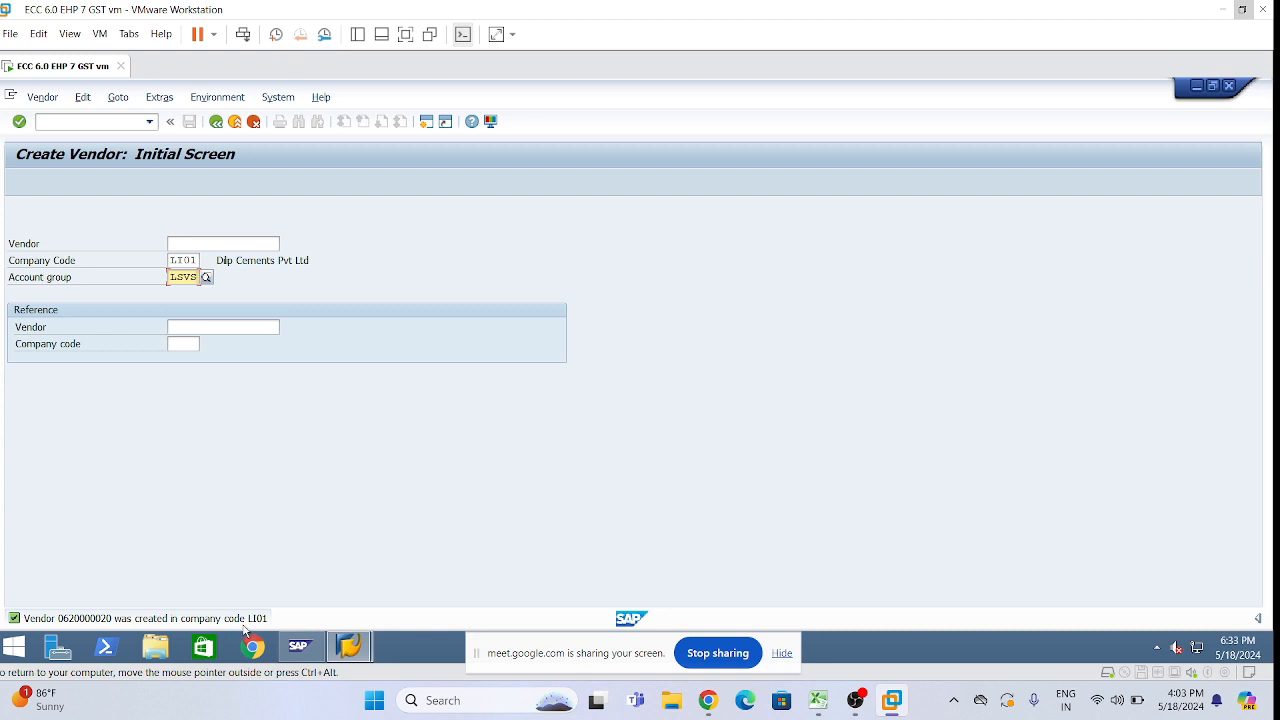
click(149, 121)
click(104, 138)
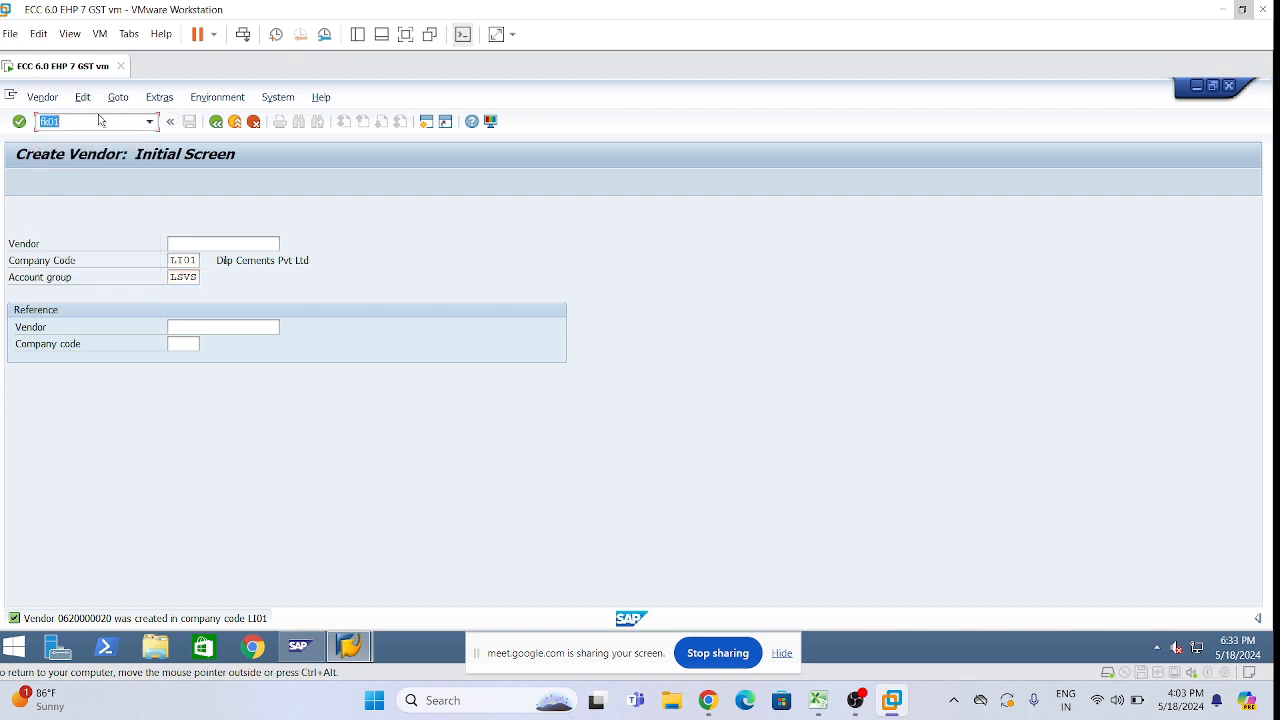
click(96, 121)
key(Return)
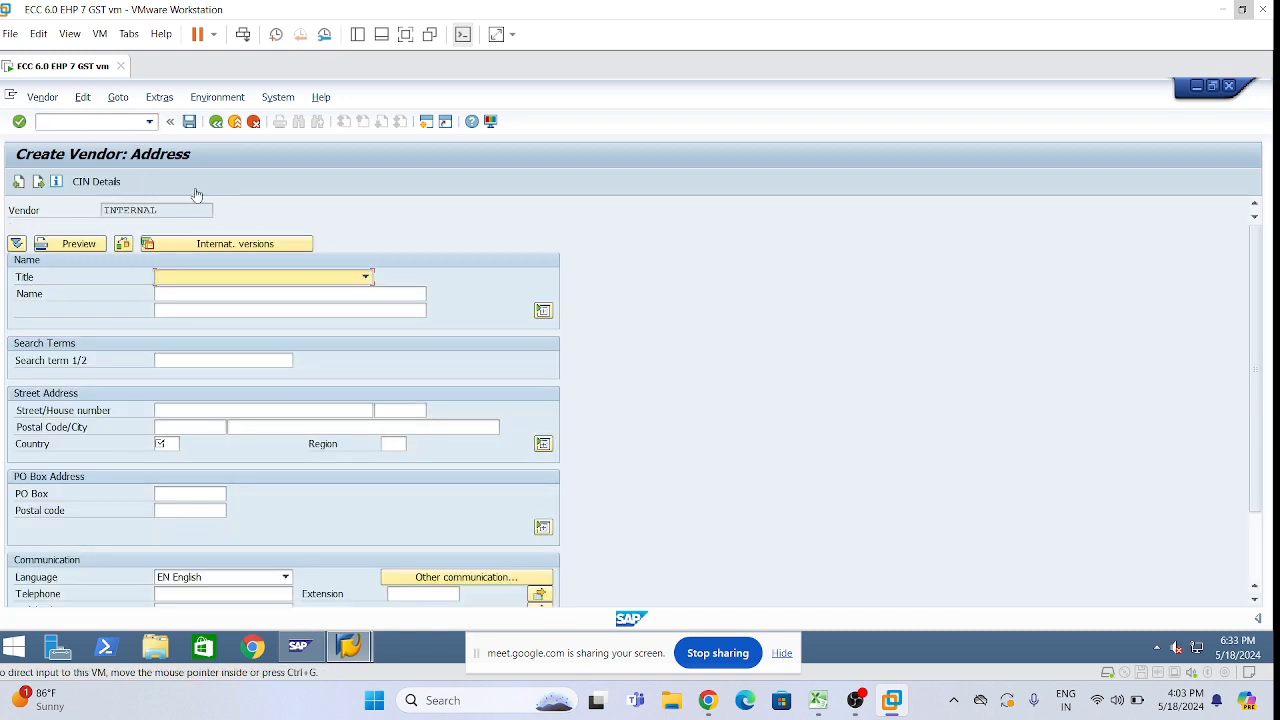
Step: Leave the blank vendor record and start the vendor display transaction with /nfk03
click(98, 121)
text(/)
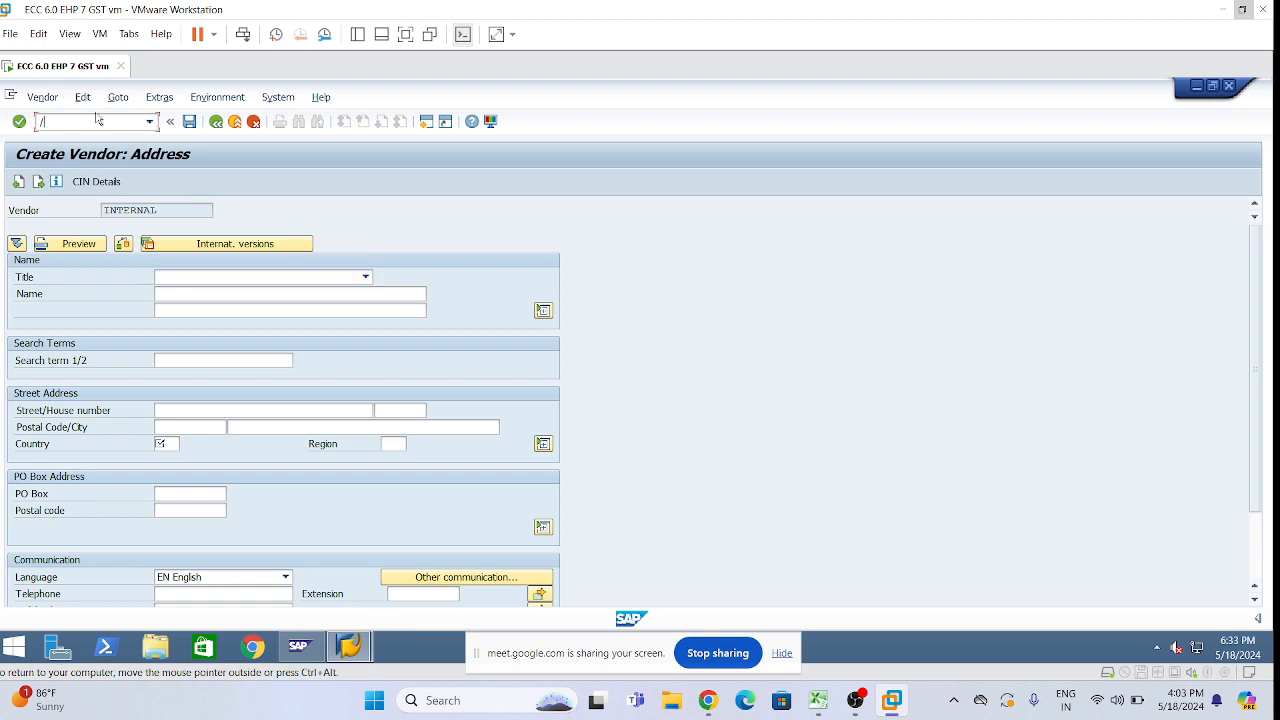
text(nfk03)
key(Return)
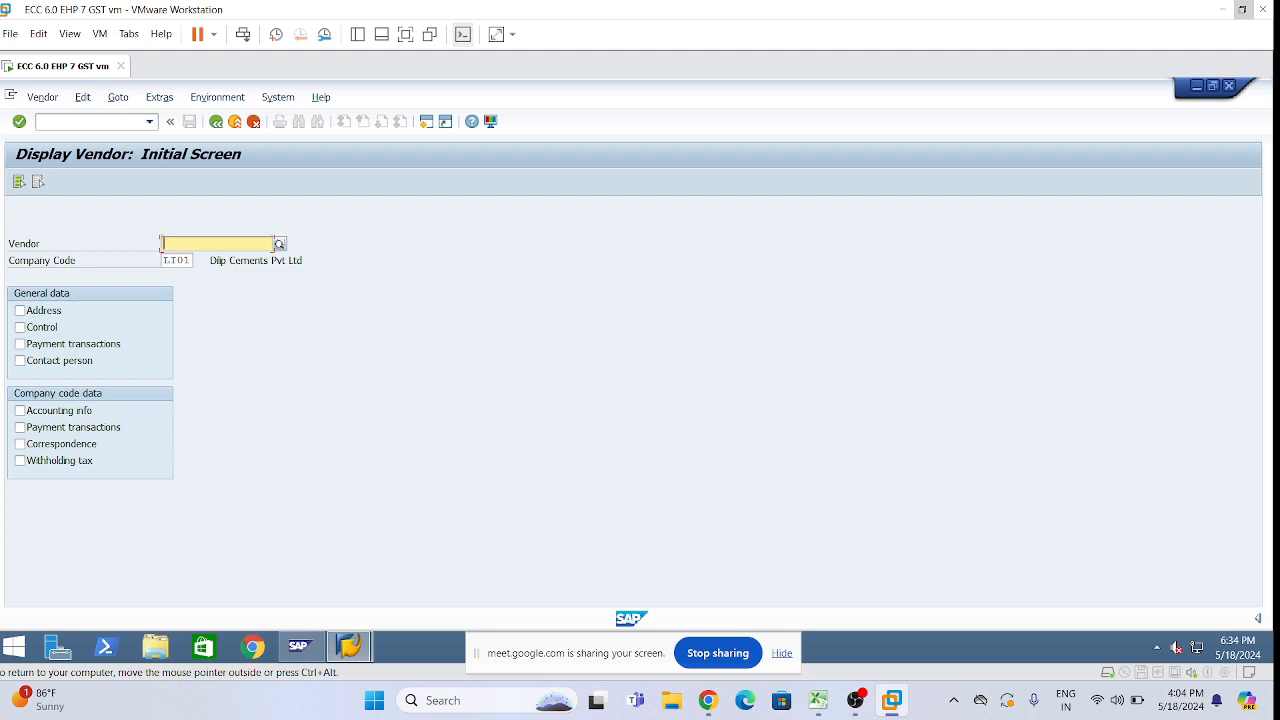
Step: Search for the vendor by the name Tripura within company code LI01
click(279, 245)
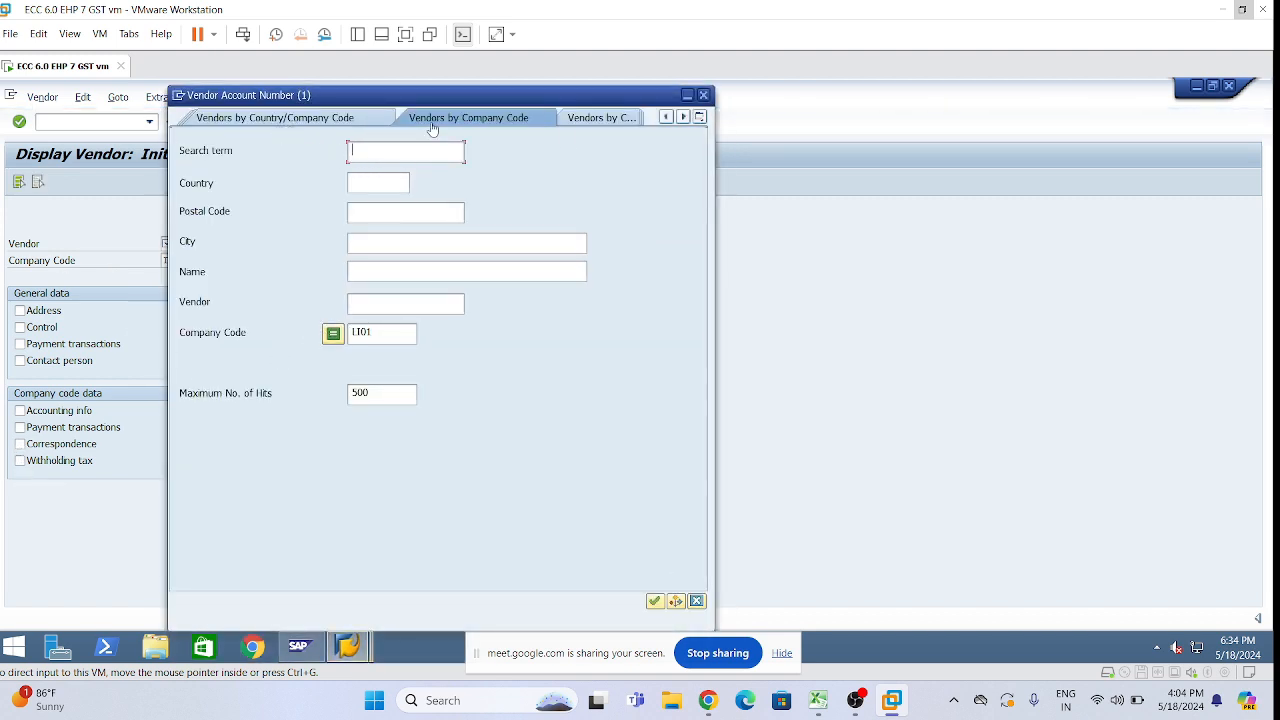
click(699, 117)
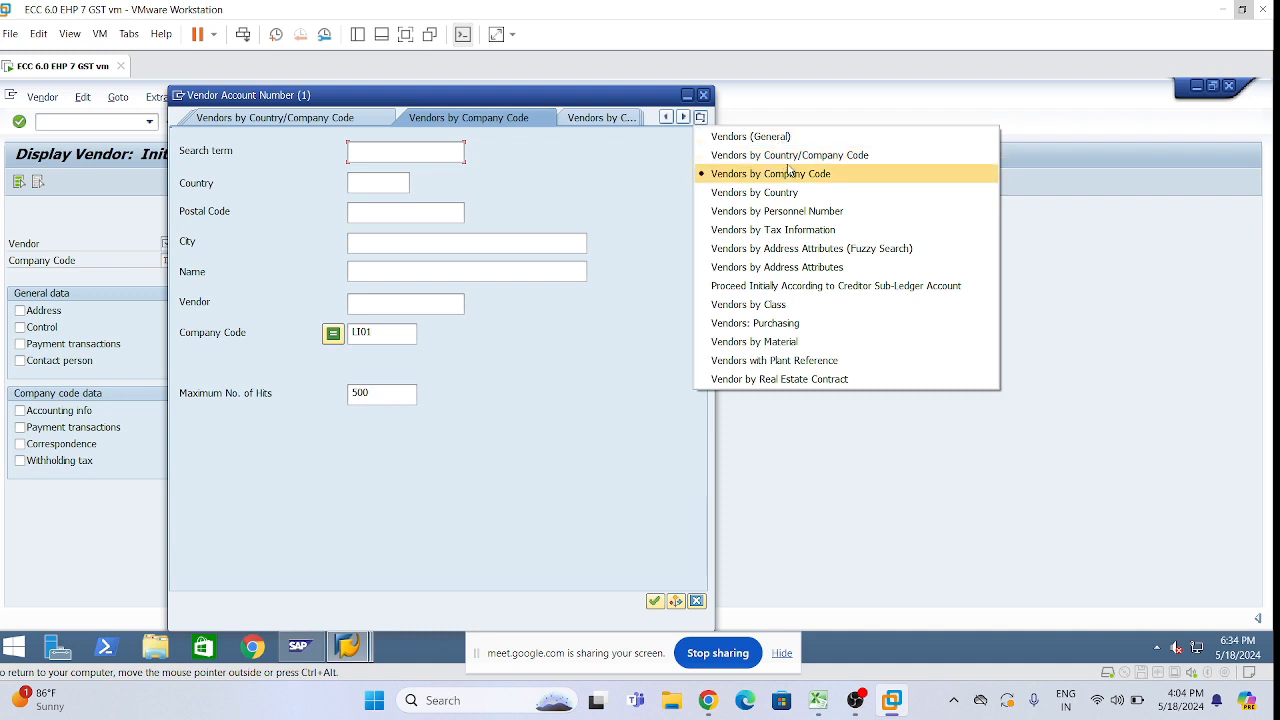
click(608, 342)
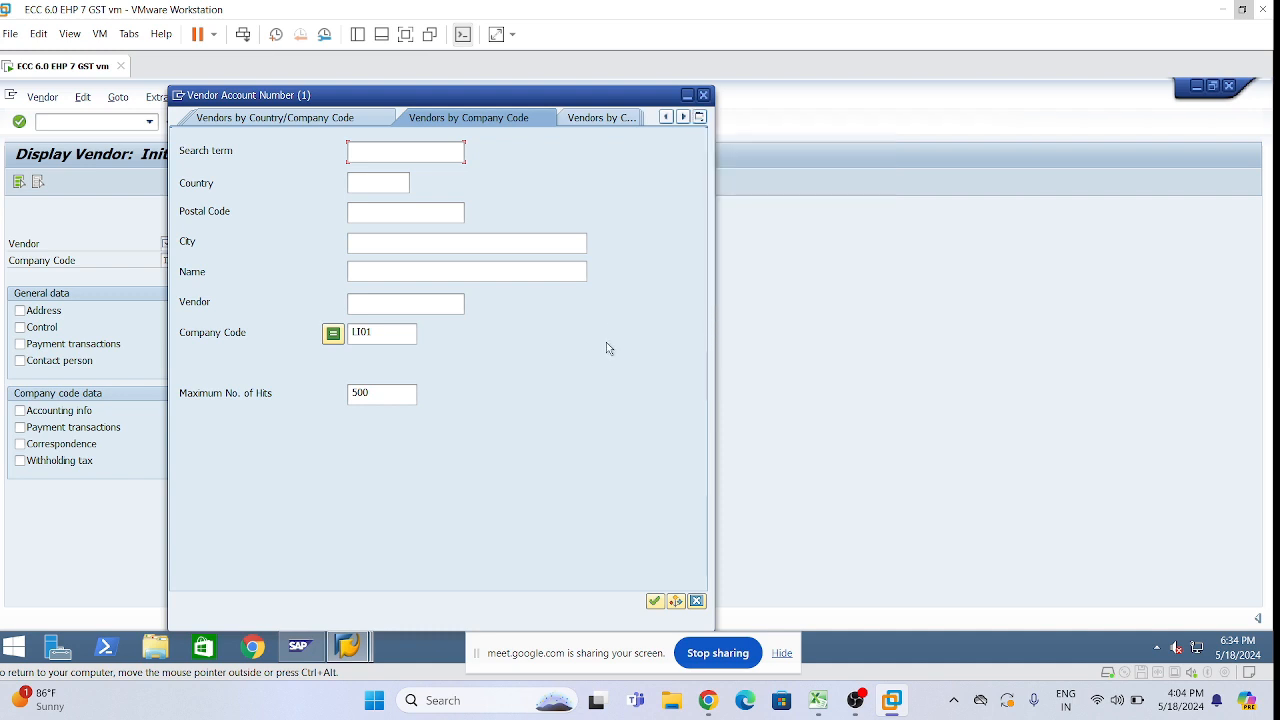
click(408, 271)
text(Tripura)
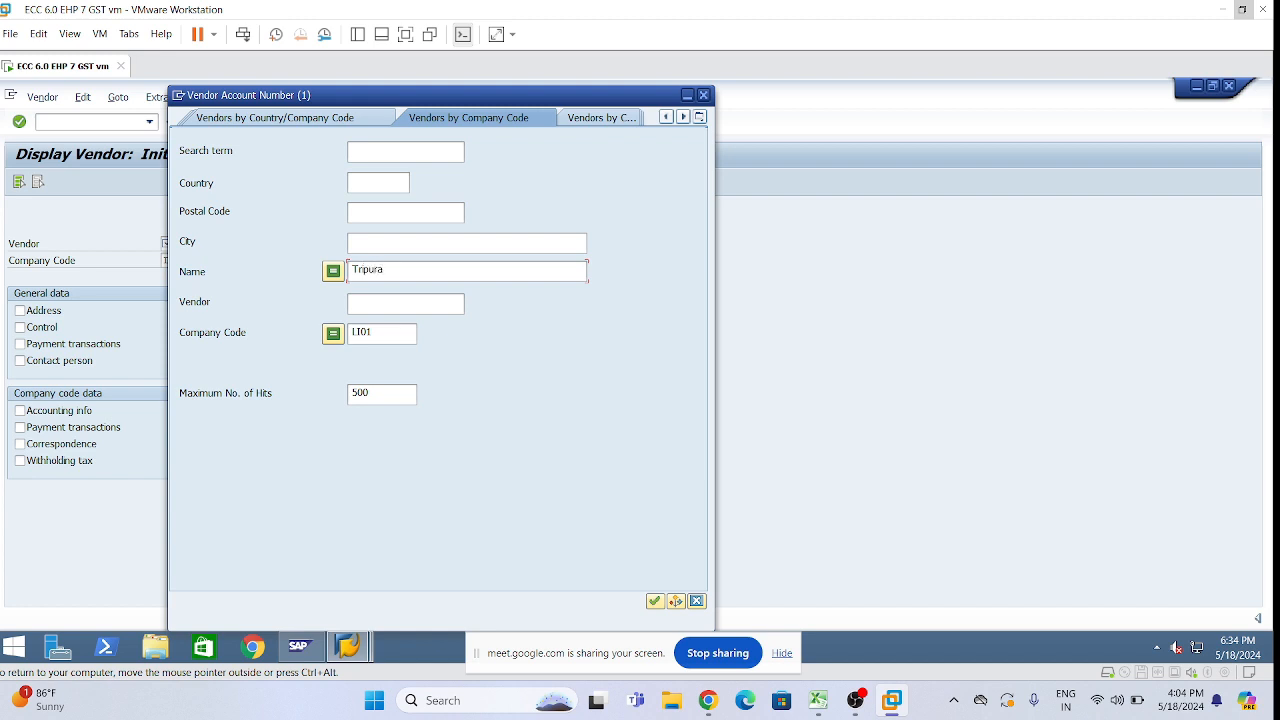
key(Return)
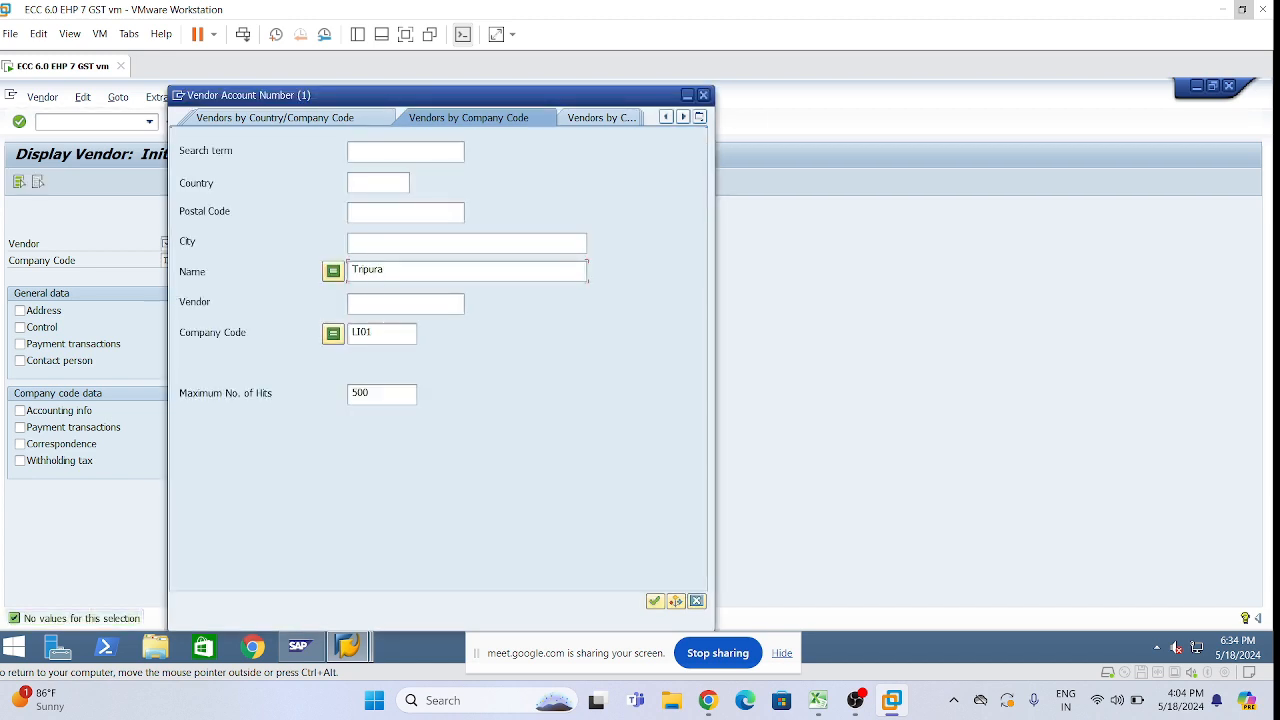
Step: Clear the name filter, list all vendors of company code LI01, and choose Tripura Services Pvt Ltd
drag(408, 271, 251, 259)
key(Delete)
click(655, 601)
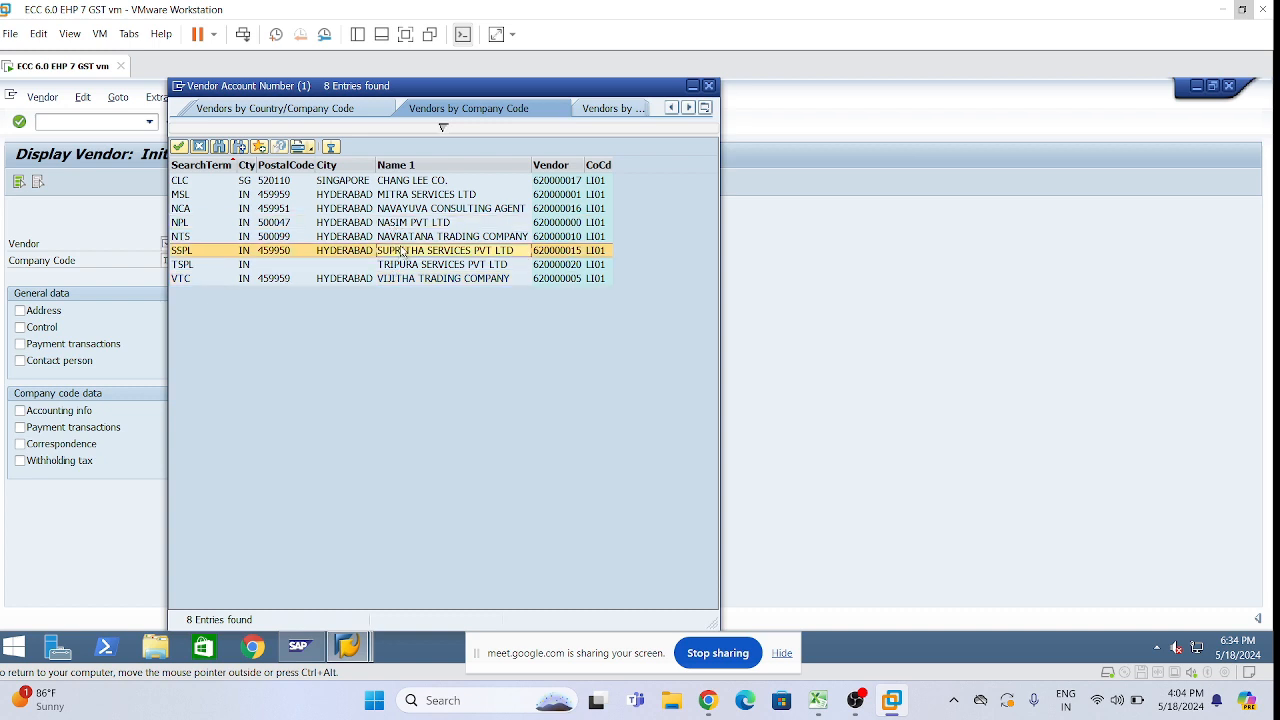
double_click(188, 265)
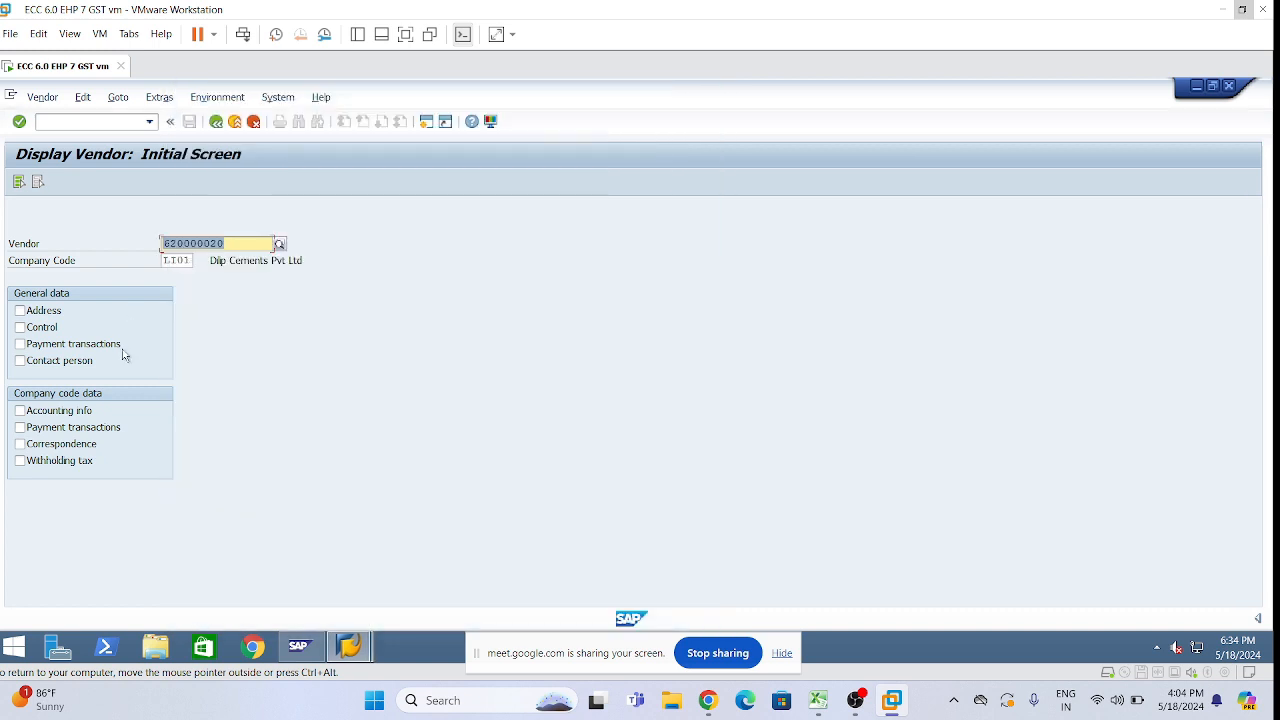
Step: Display only the withholding tax data of the chosen vendor's company code data
click(224, 243)
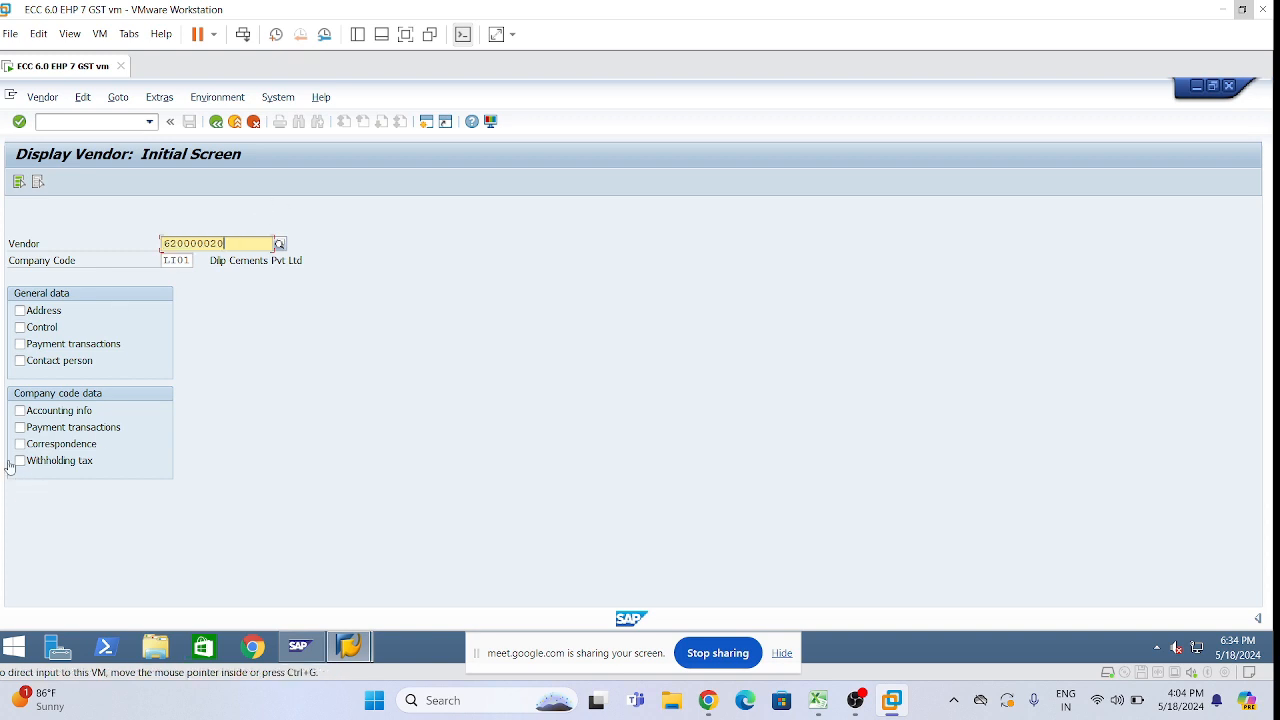
click(21, 461)
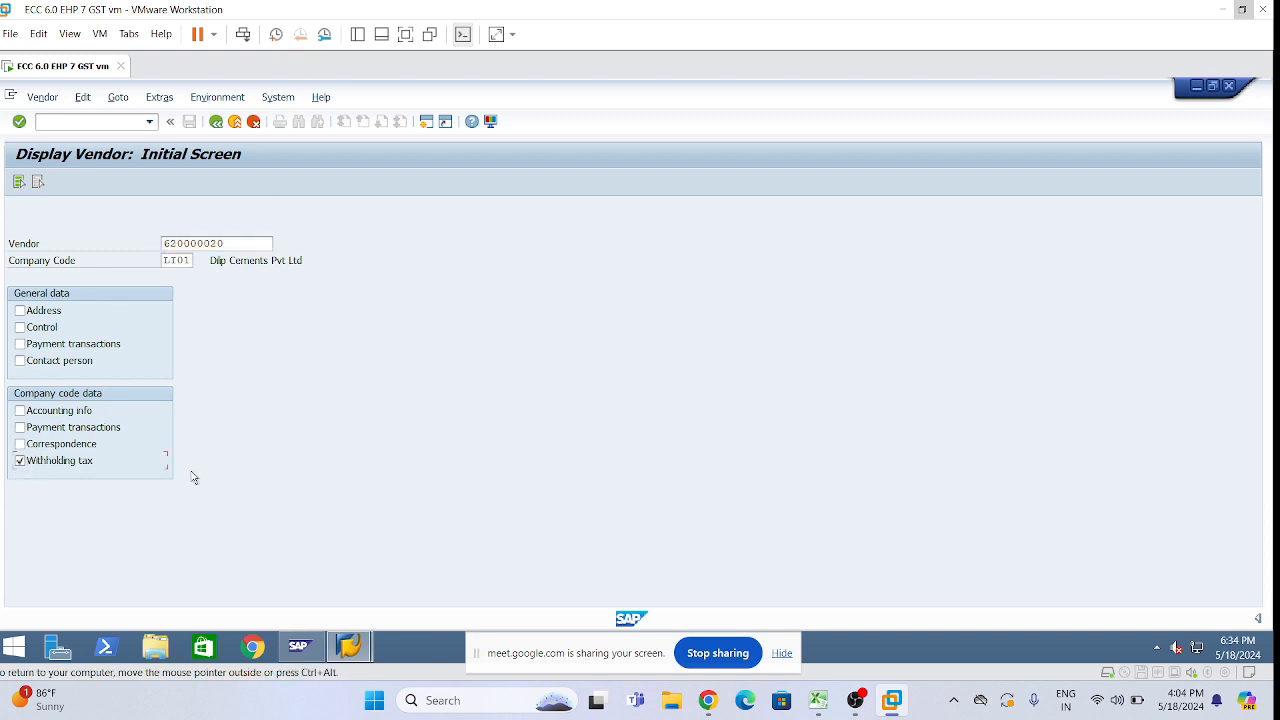
key(Return)
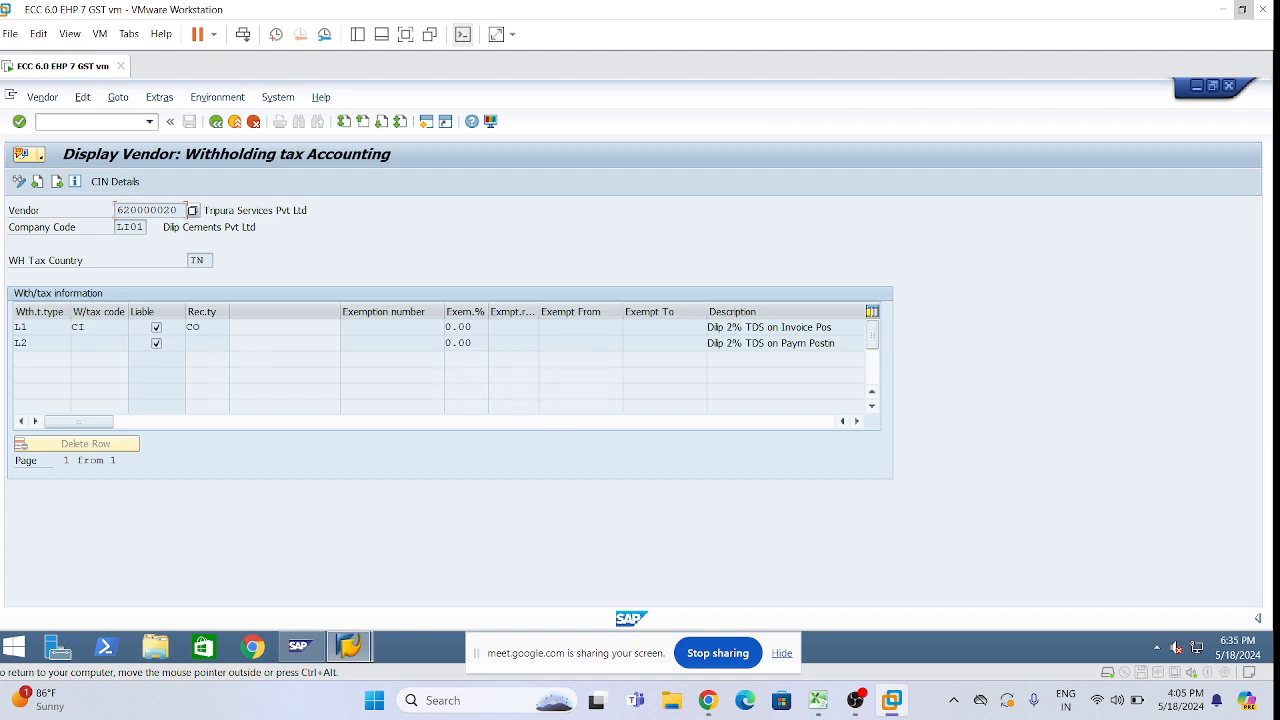
Step: Review the L1 row and check the withholding tax codes available for it in the value list
click(70, 326)
click(72, 343)
click(72, 327)
click(76, 327)
drag(14, 327, 70, 327)
click(785, 327)
click(134, 328)
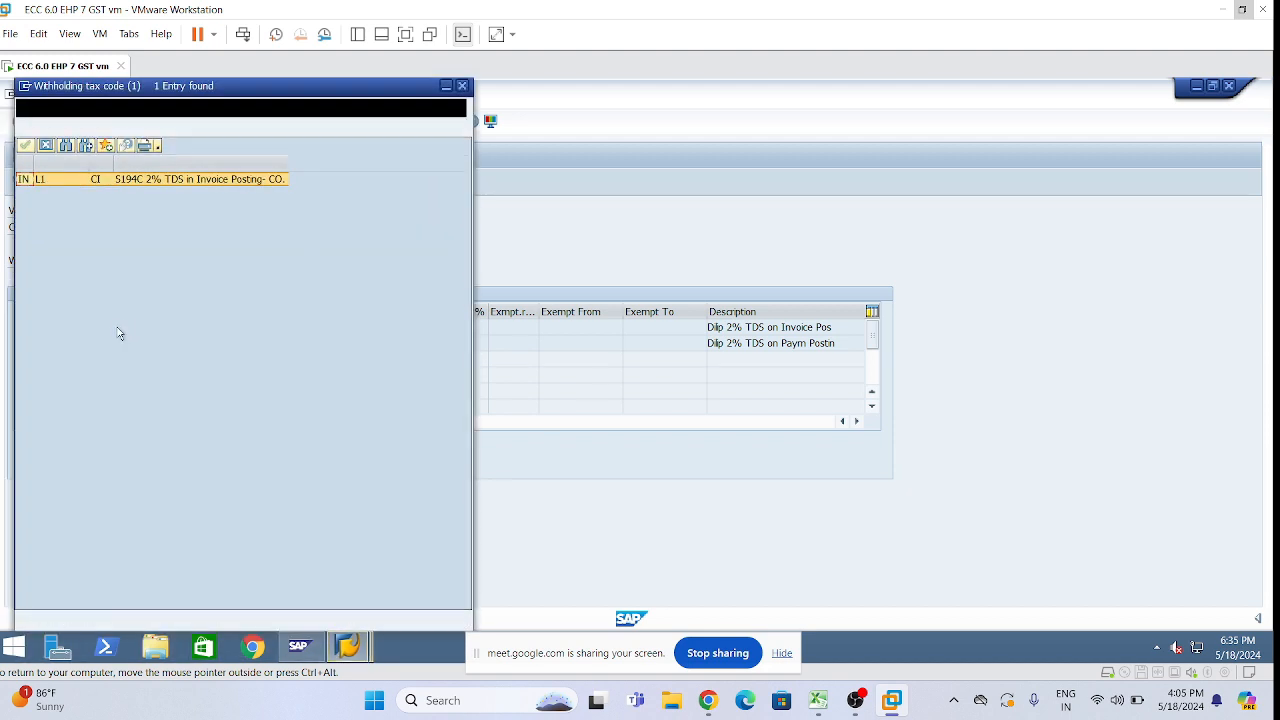
click(462, 86)
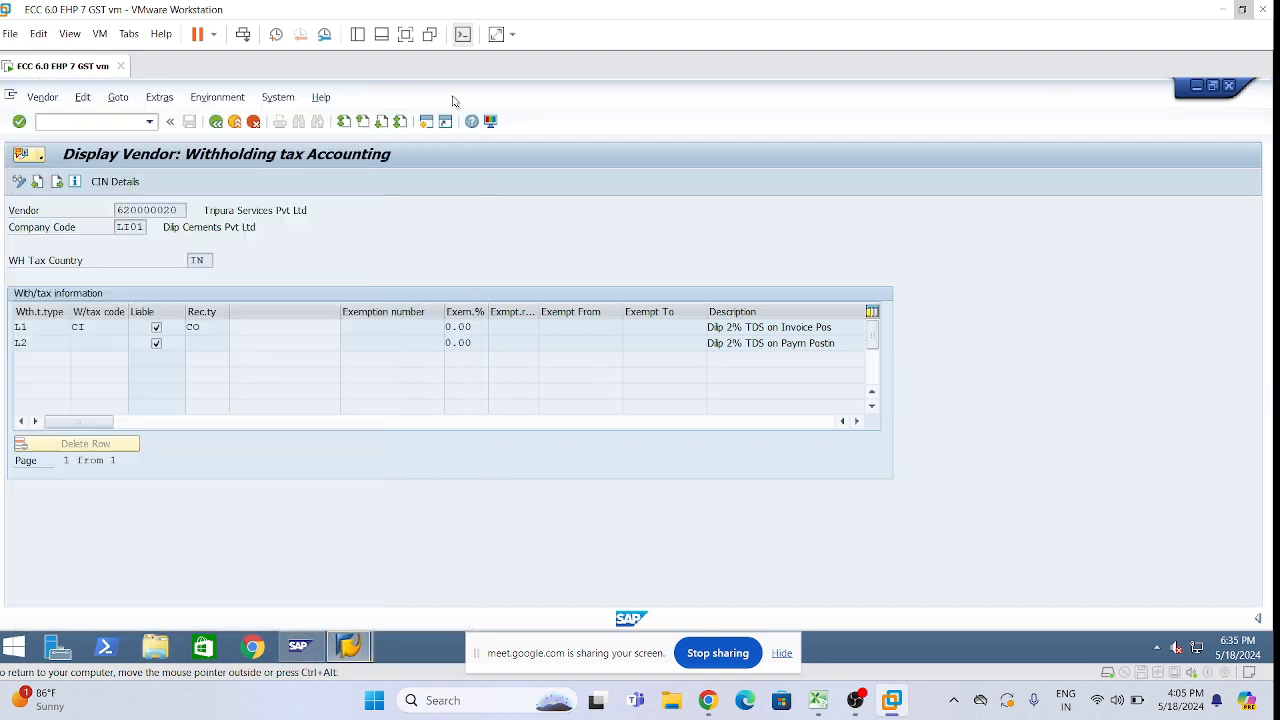
Step: Check the withholding tax codes available for the L2 row in the value list
click(122, 343)
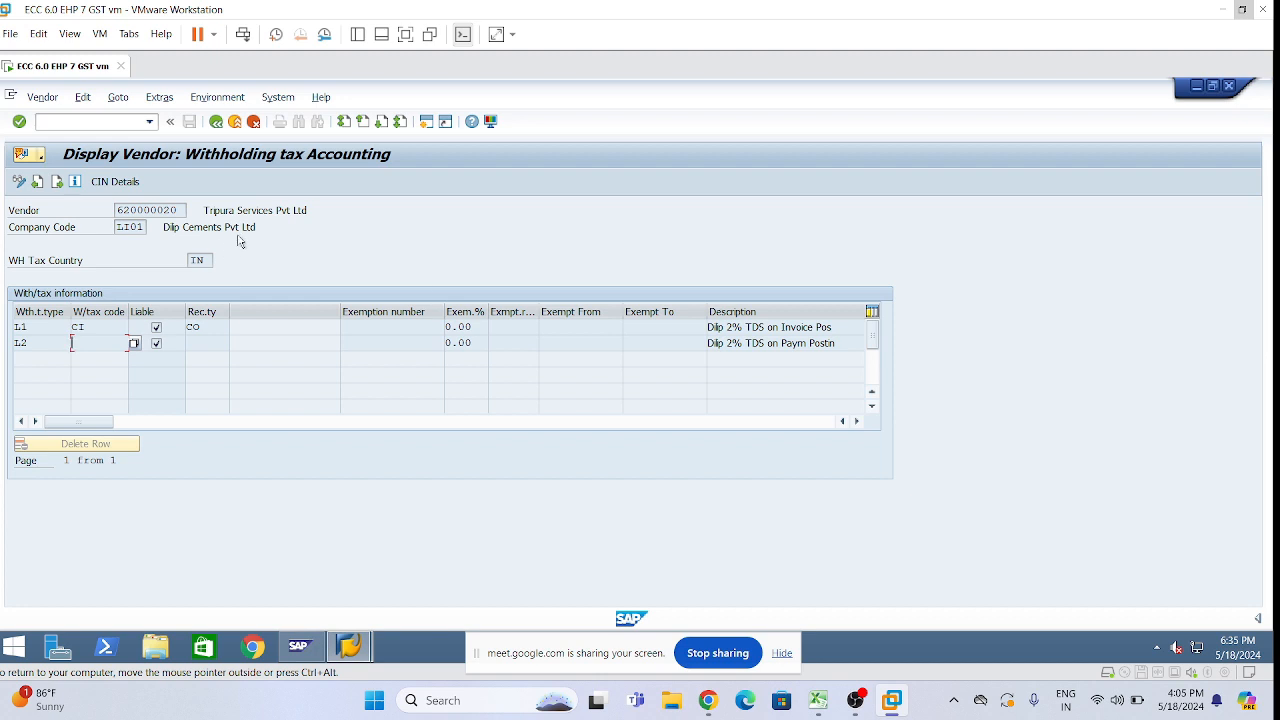
click(208, 343)
click(136, 344)
key(F4)
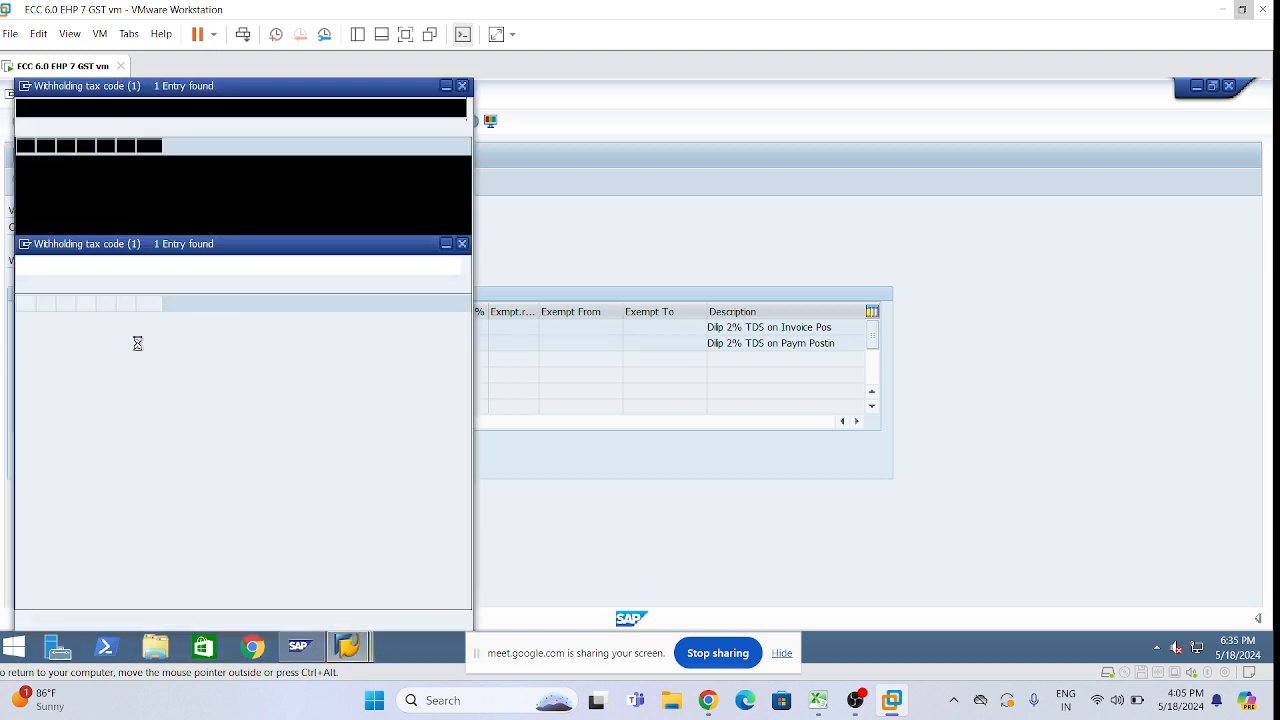
click(462, 87)
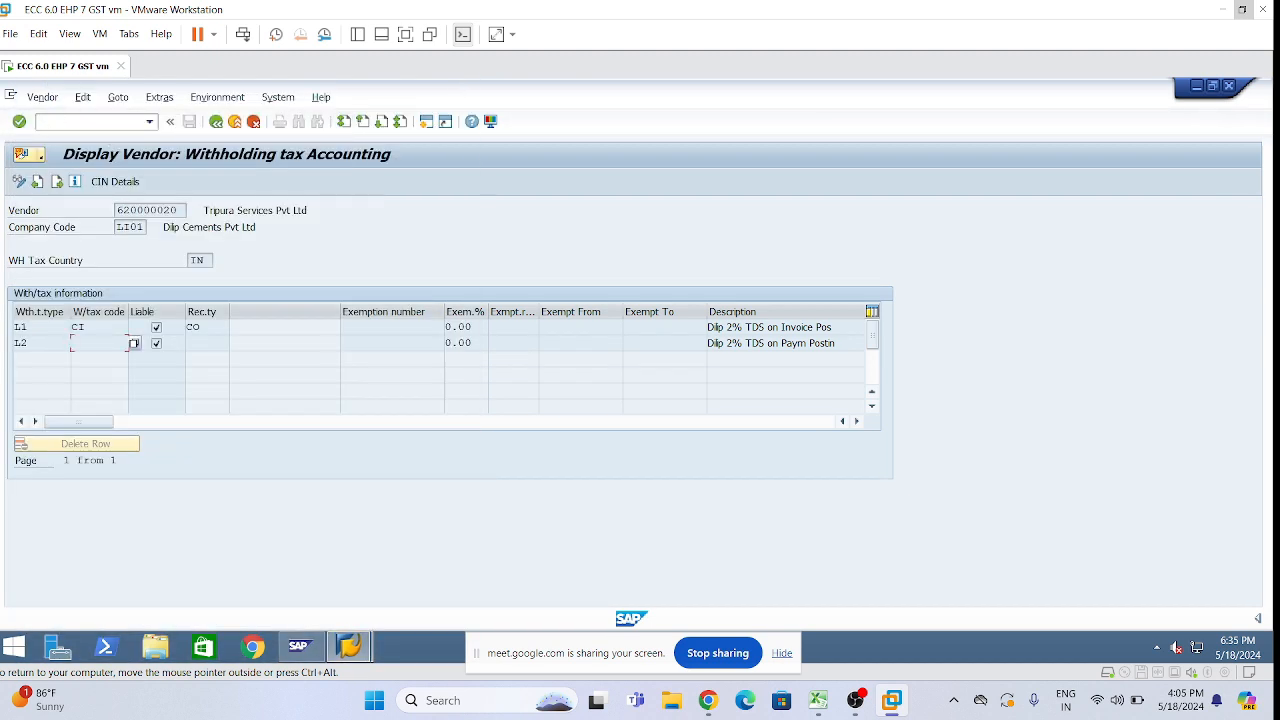
Step: Open the withholding tax data of Tripura Services Pvt Ltd for changing with transaction XK02
text(/n)
text(xk02)
key(Return)
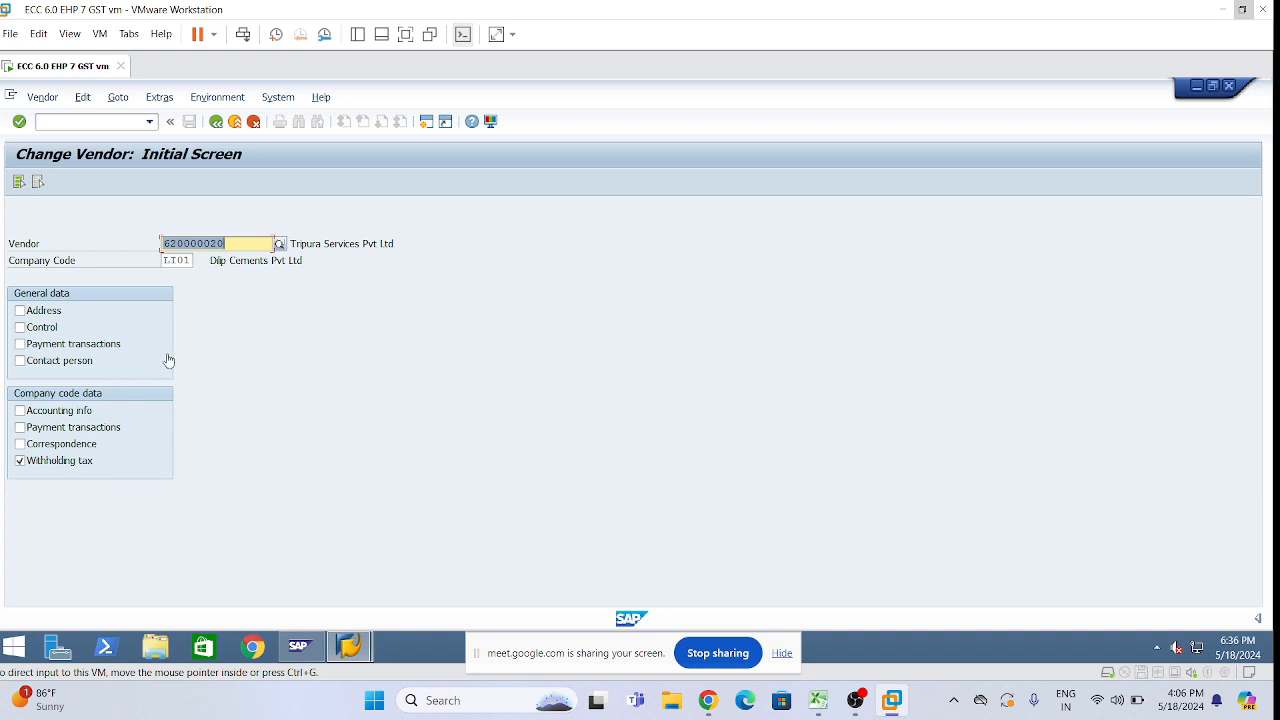
click(248, 248)
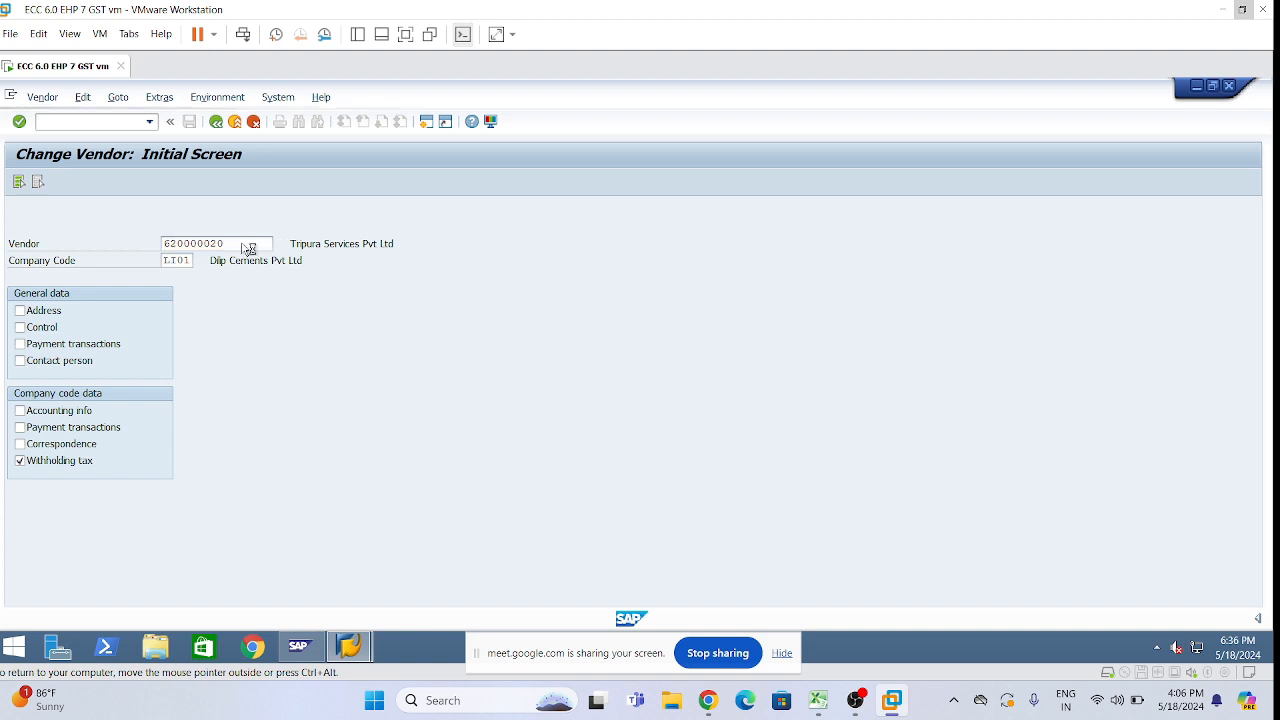
key(Return)
Step: Assign withholding tax code CP and recipient type CO to the L2 row
click(71, 343)
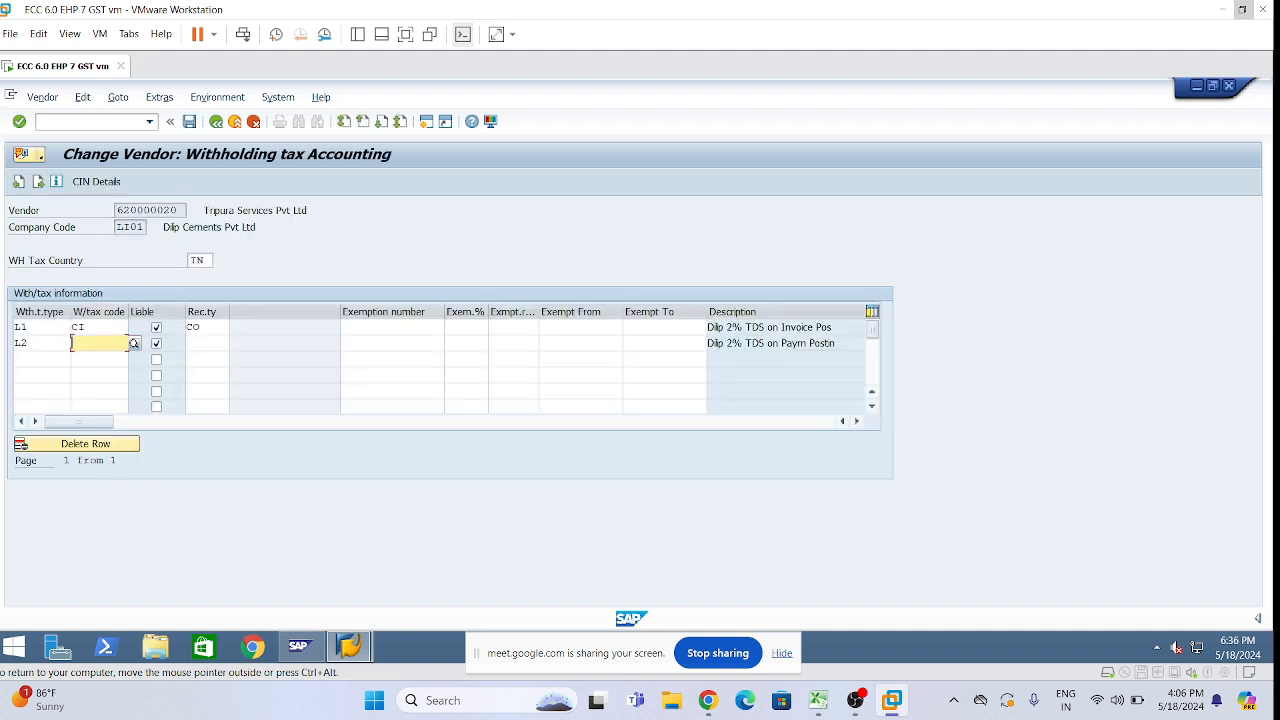
click(134, 343)
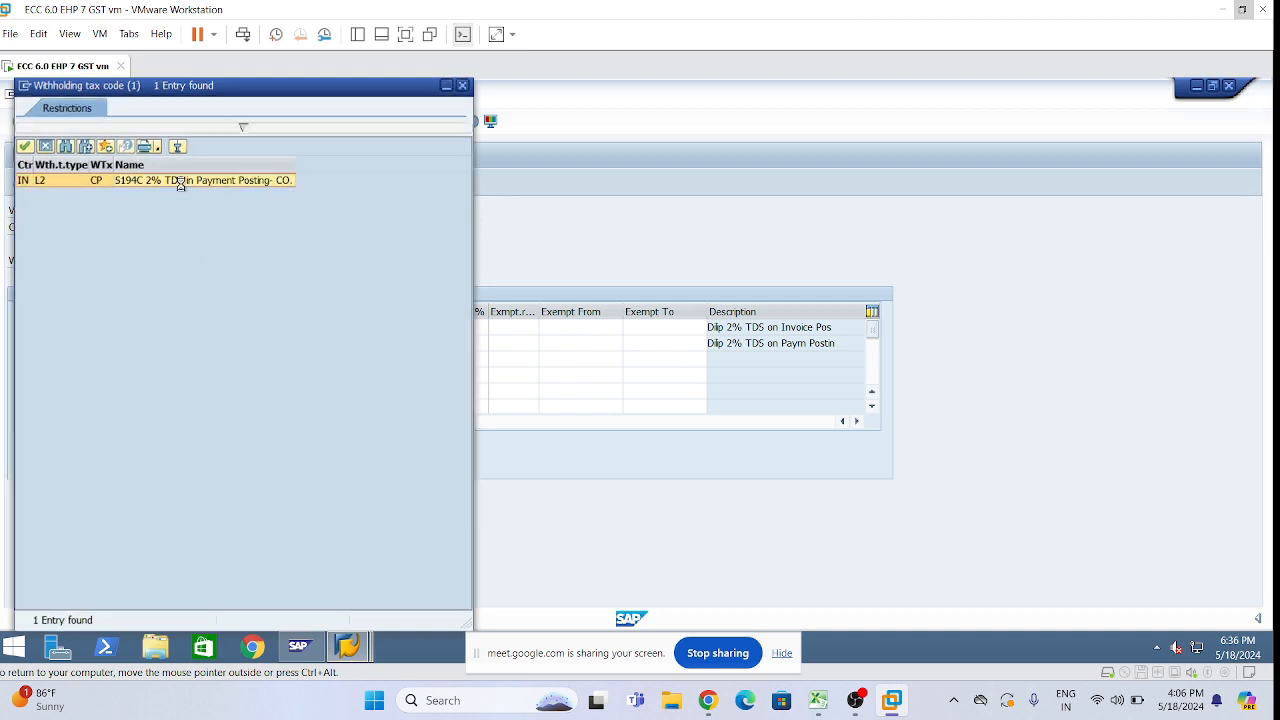
double_click(180, 180)
click(228, 343)
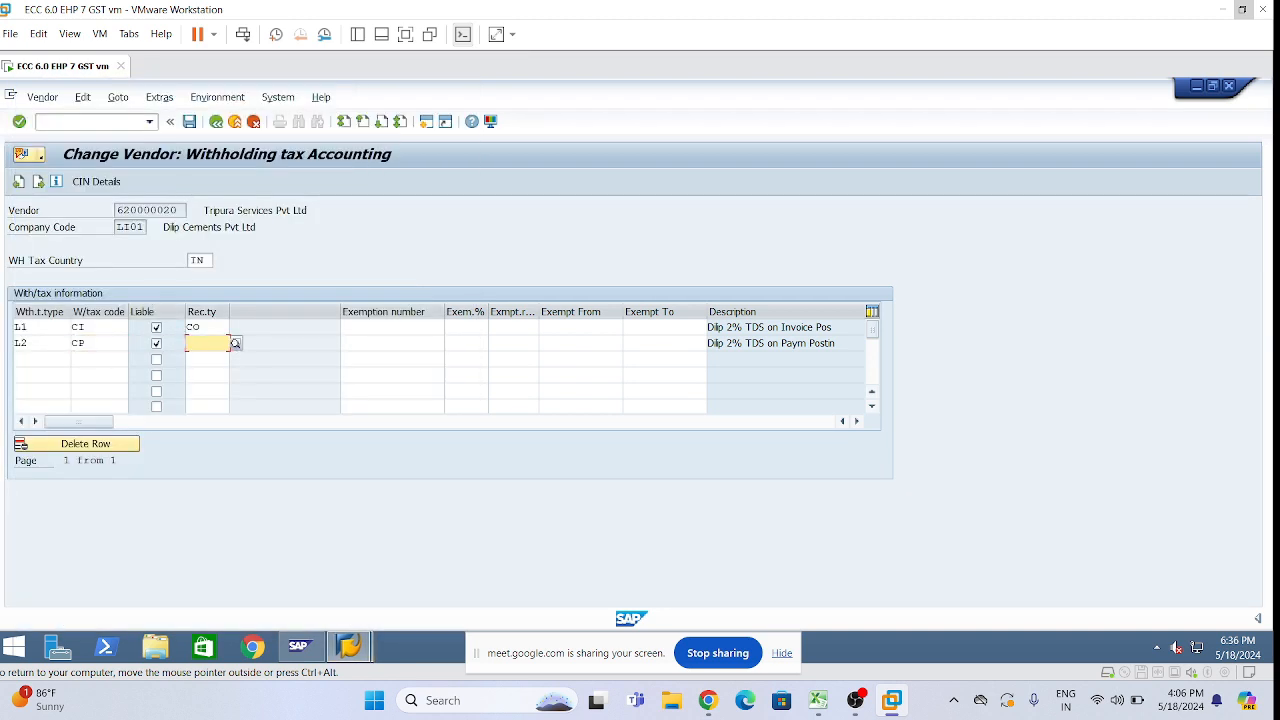
click(235, 343)
key(Return)
key(Tab)
Step: Re-enter withholding tax type L2 in the second row and try to save the vendor
click(28, 343)
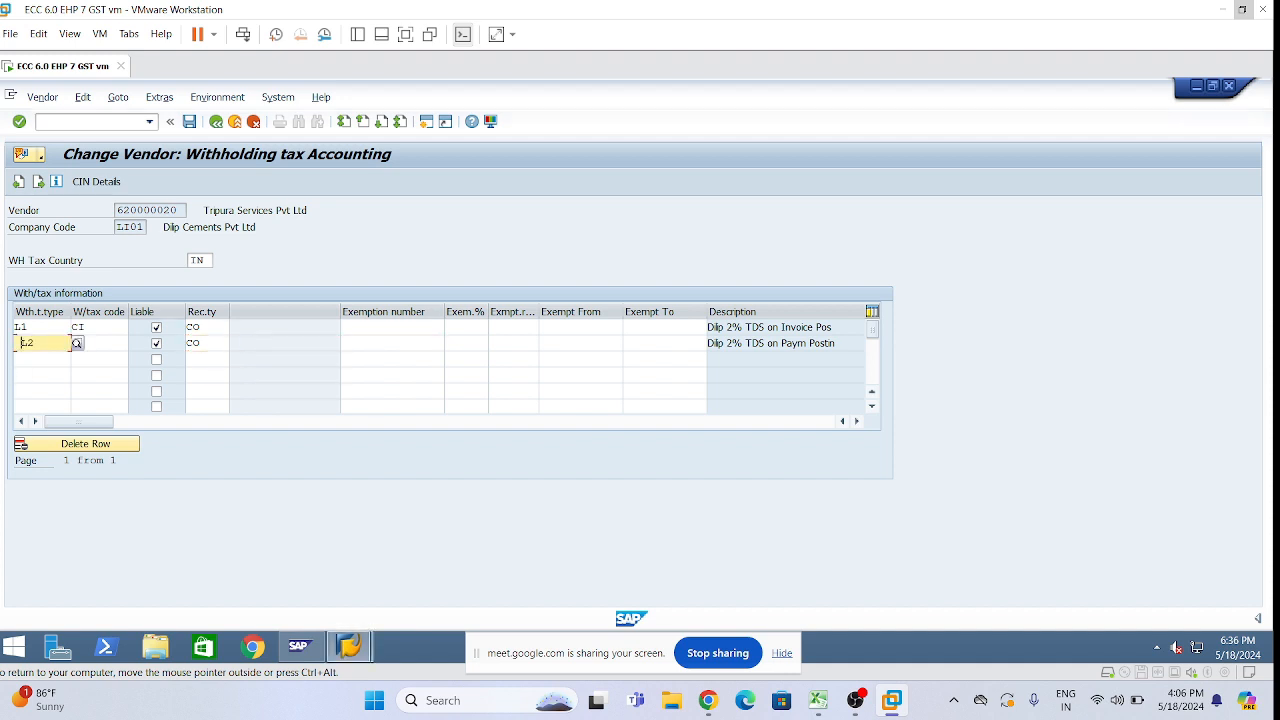
key(BackSpace)
key(BackSpace)
text(L2)
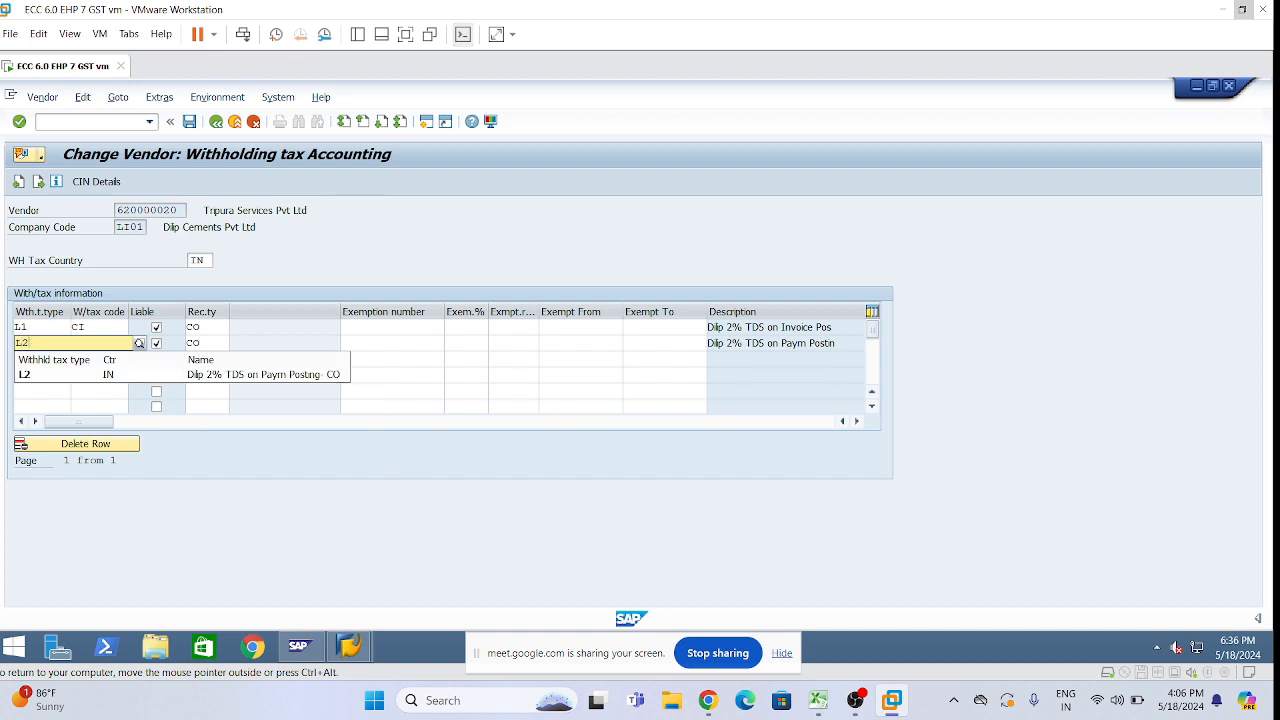
click(540, 375)
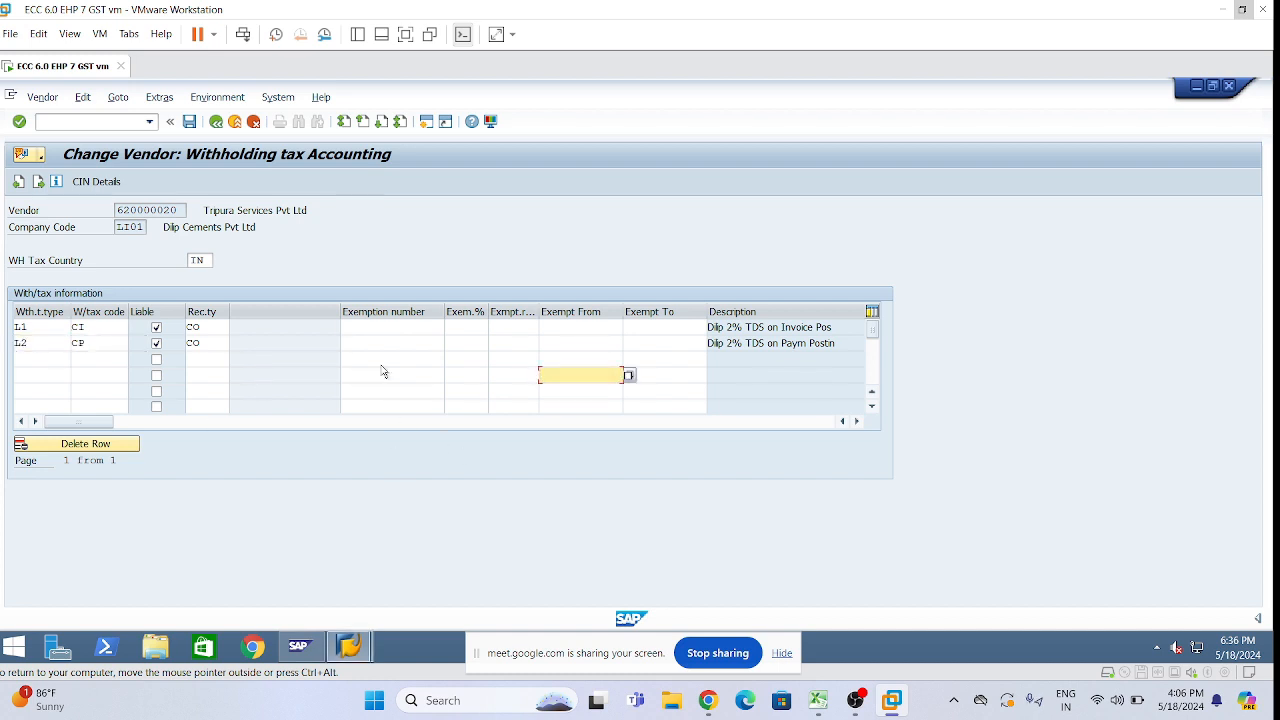
click(191, 122)
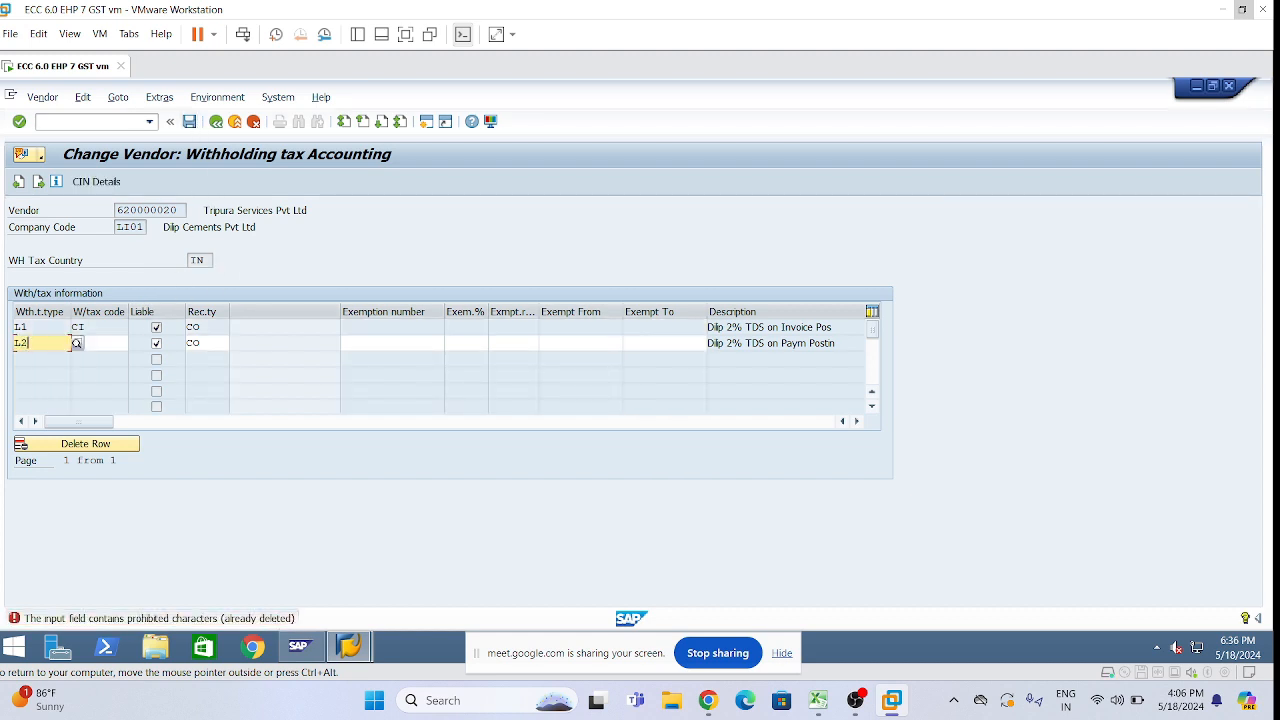
key(BackSpace)
key(BackSpace)
text(L2)
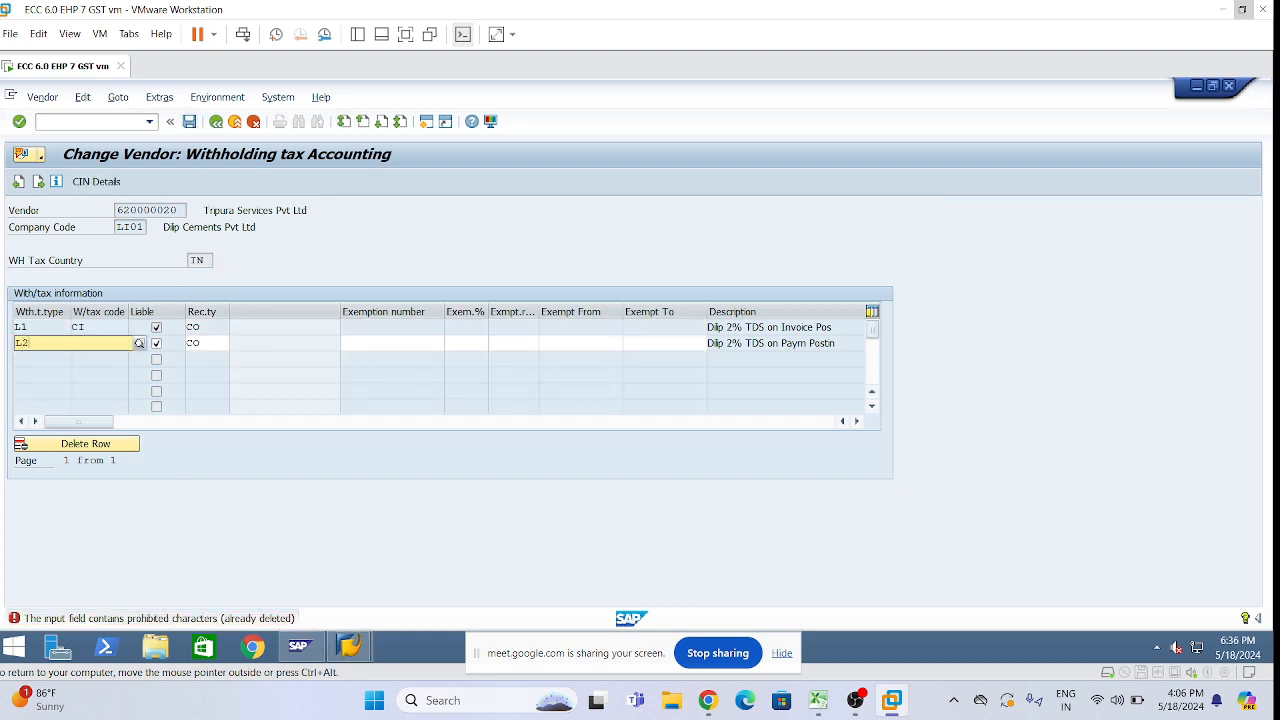
key(Return)
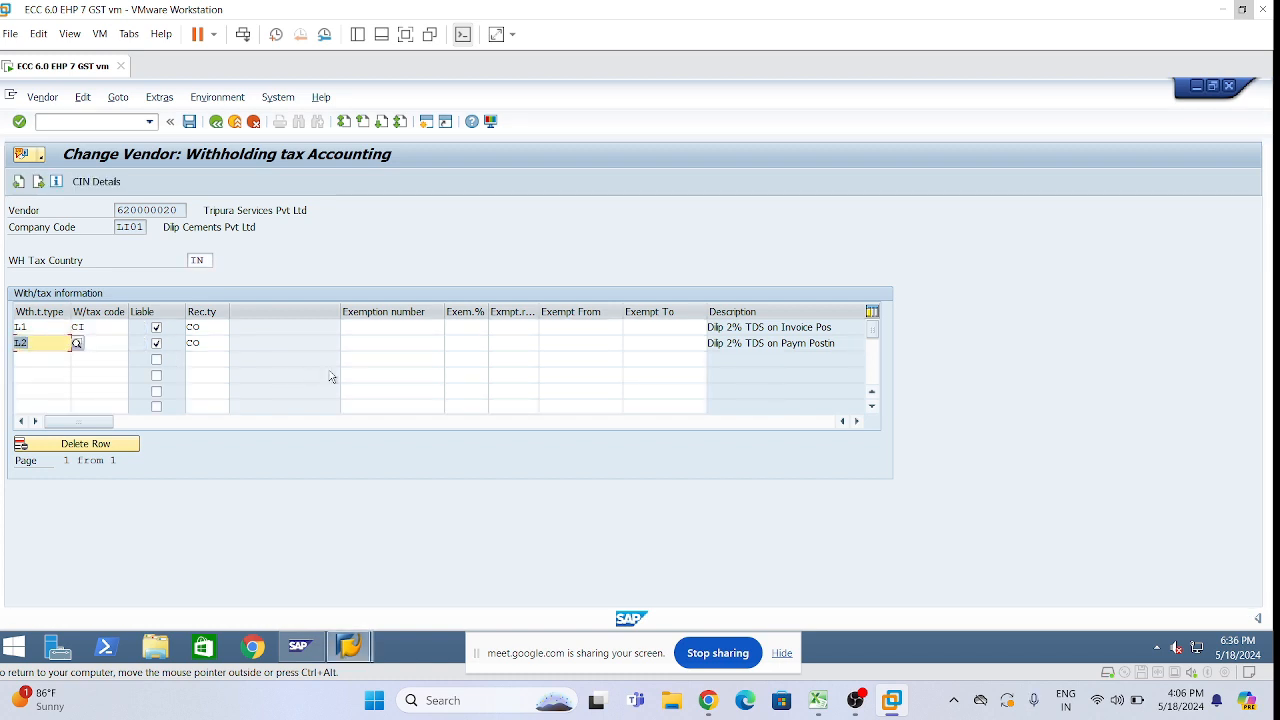
Step: Clear the Liable flag of the L2 row, save the vendor, and reopen its withholding tax data
click(345, 360)
click(156, 343)
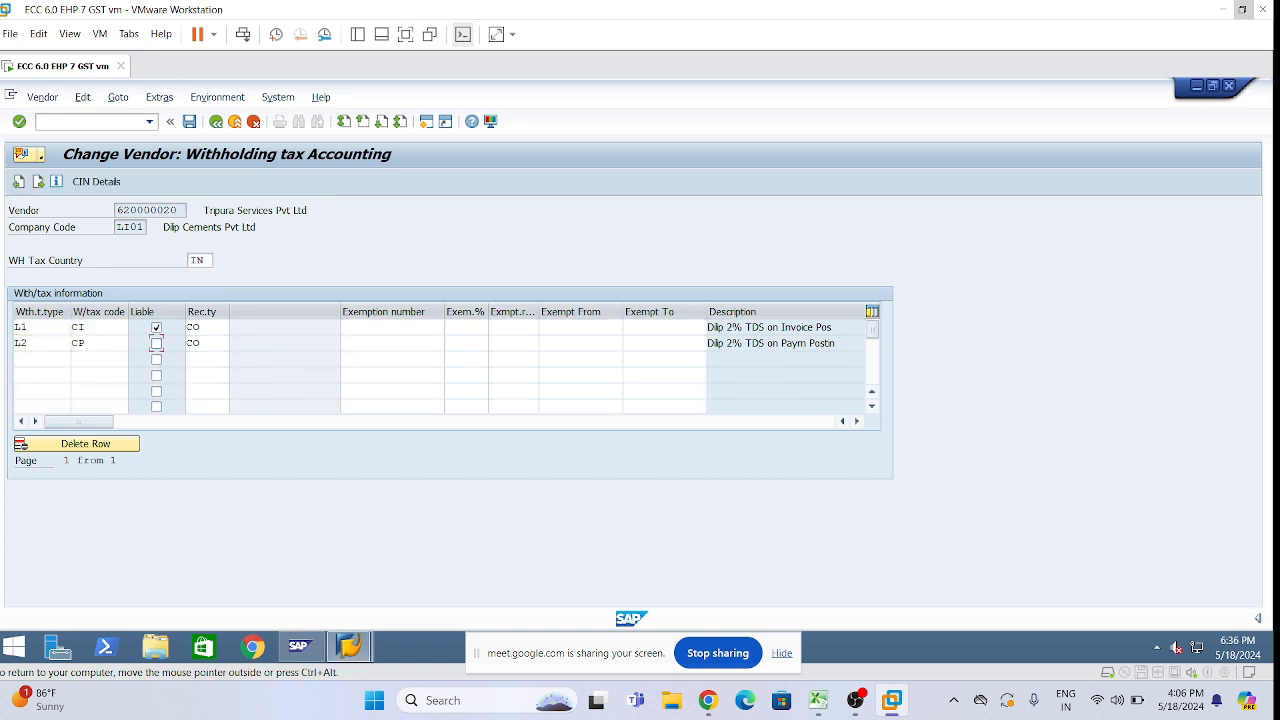
click(188, 123)
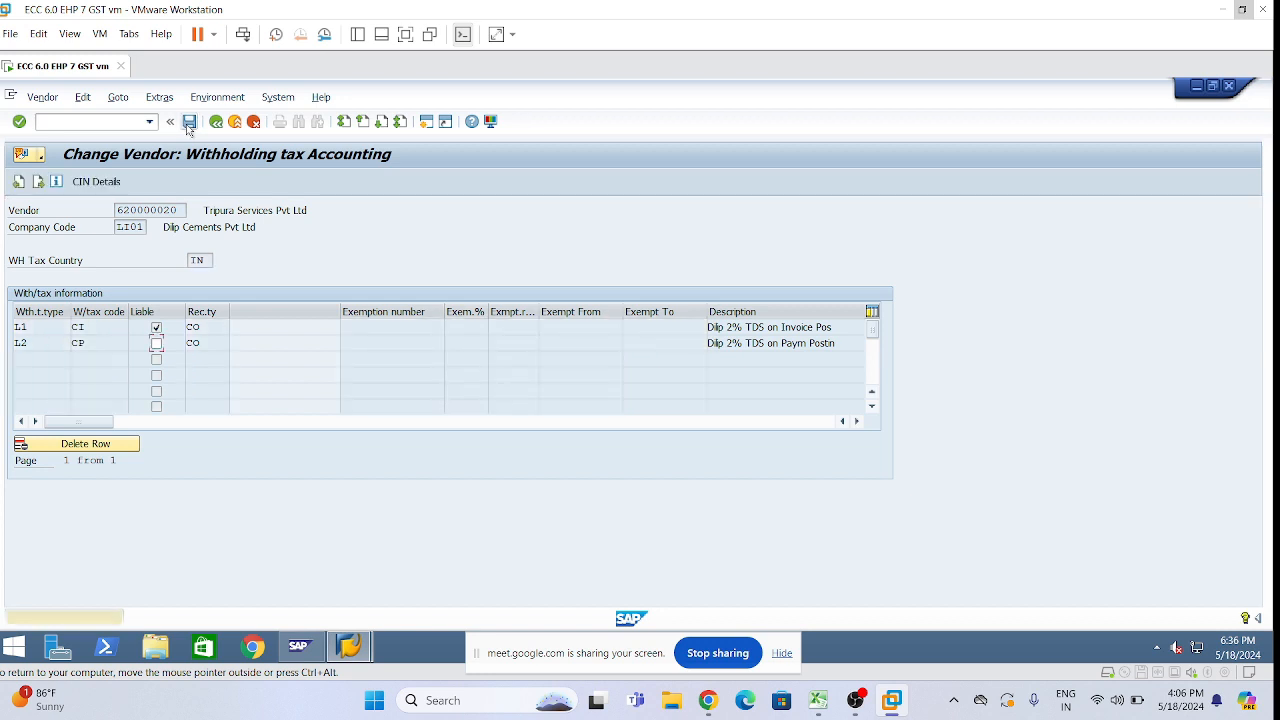
click(190, 123)
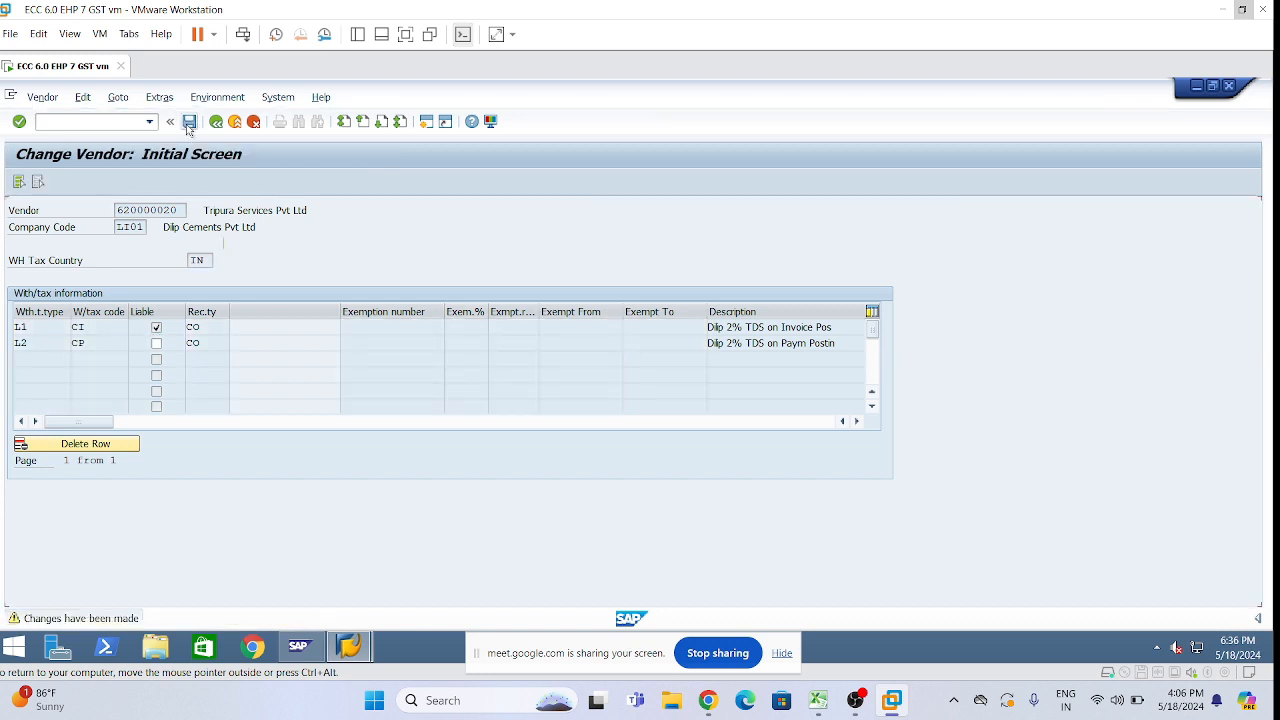
key(Return)
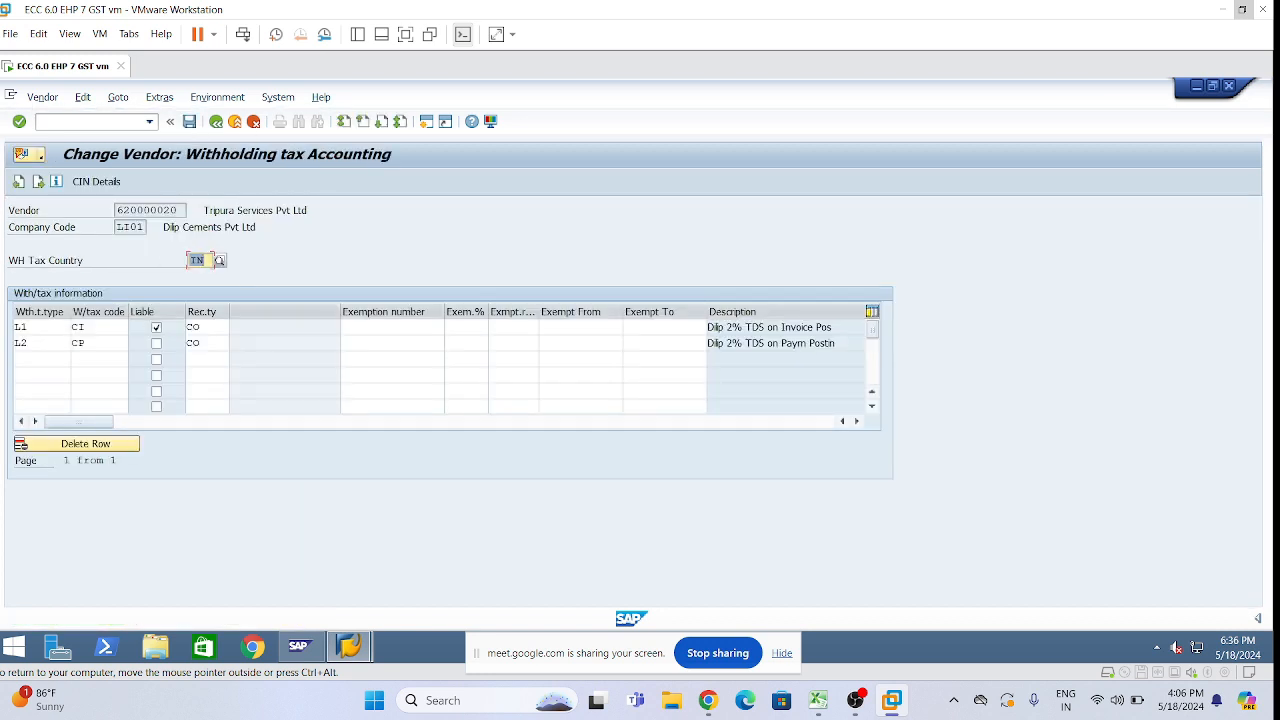
Step: Mark the L2 row as liable again and save the vendor
click(156, 343)
click(188, 121)
key(Return)
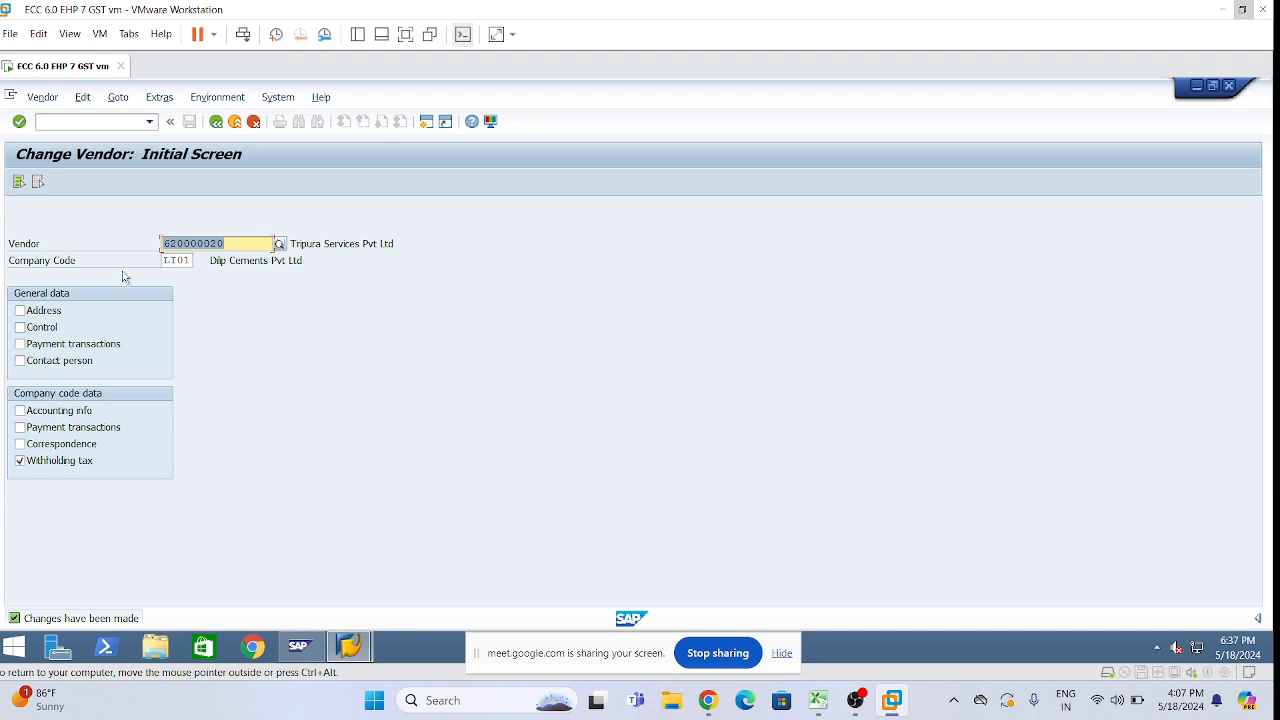
Step: Start creating a new vendor with transaction XK01 in company code LI01 and account group LSVS
click(82, 123)
text(/)
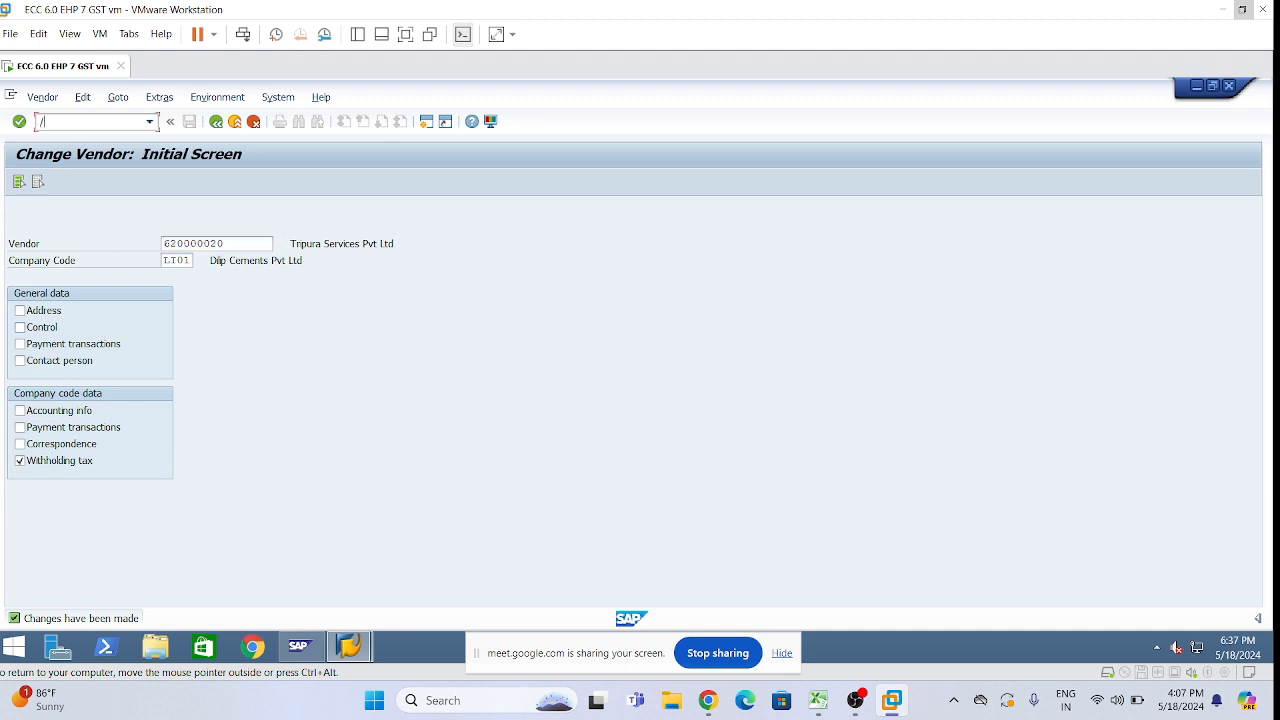
text(nxk01)
key(Return)
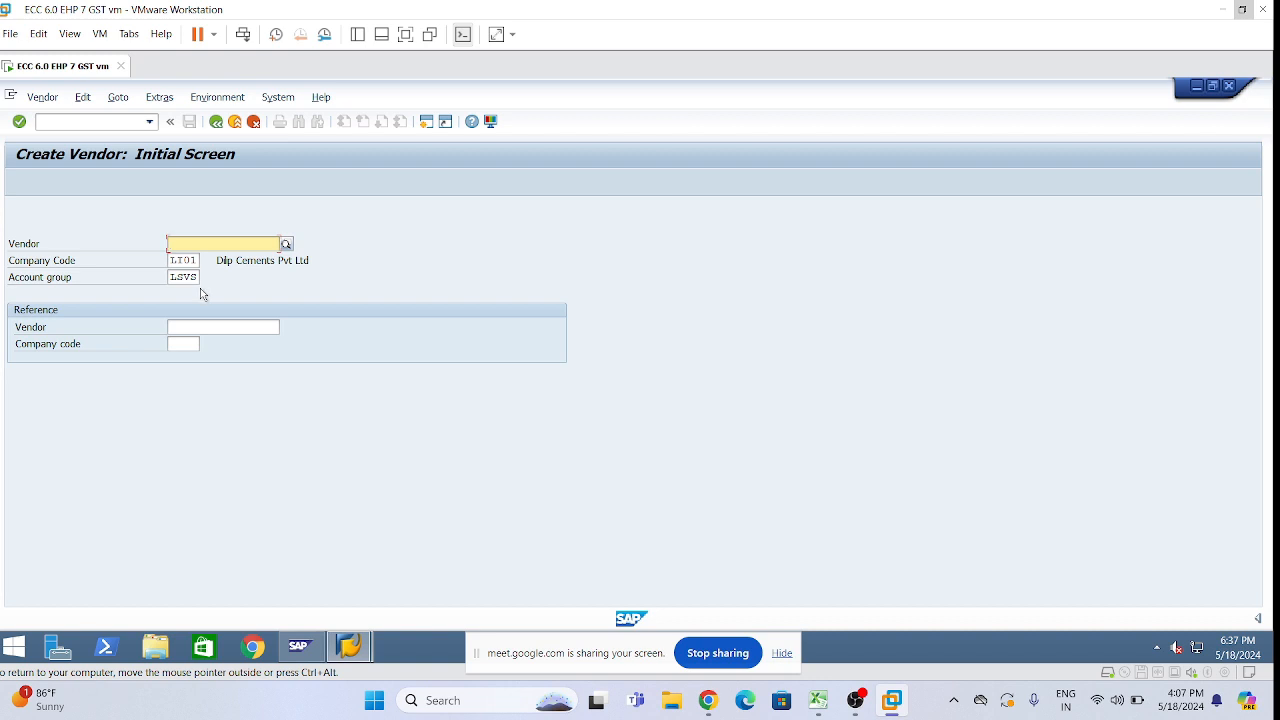
key(Return)
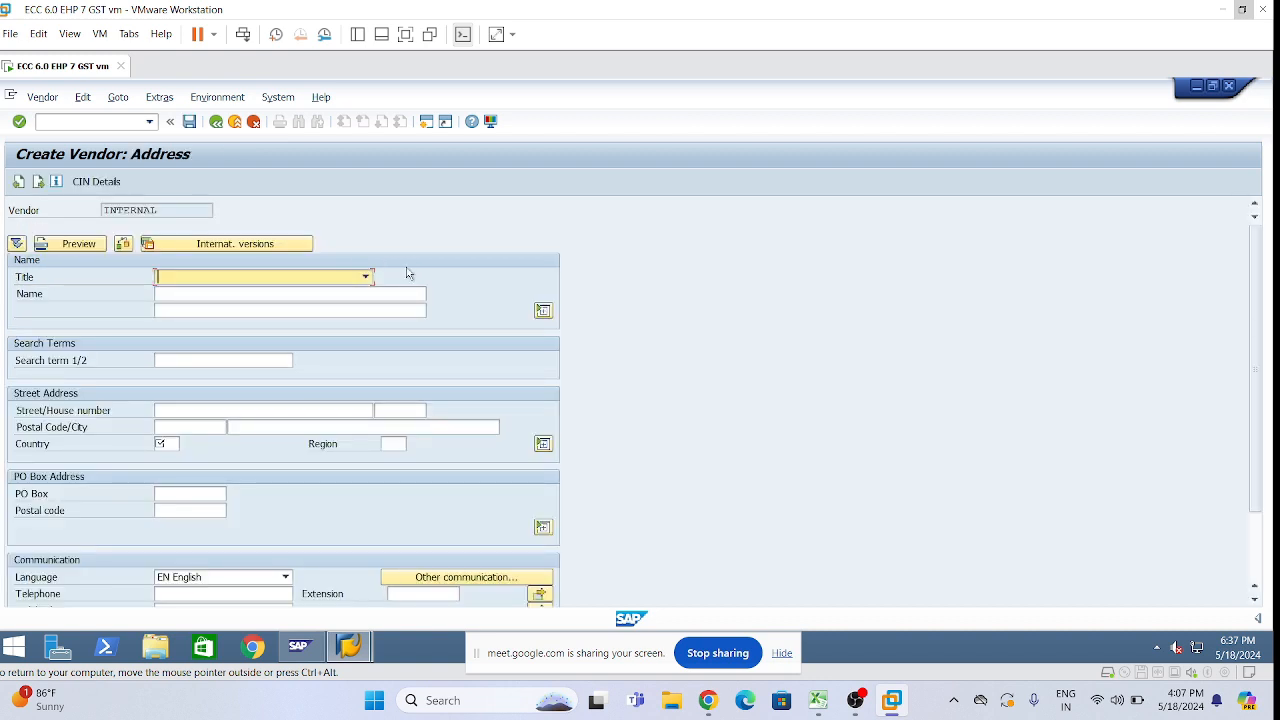
Step: Set the vendor's title to Company, its name to Boman & Brothers COmp. and its search term to BBC
click(366, 277)
click(248, 290)
click(158, 293)
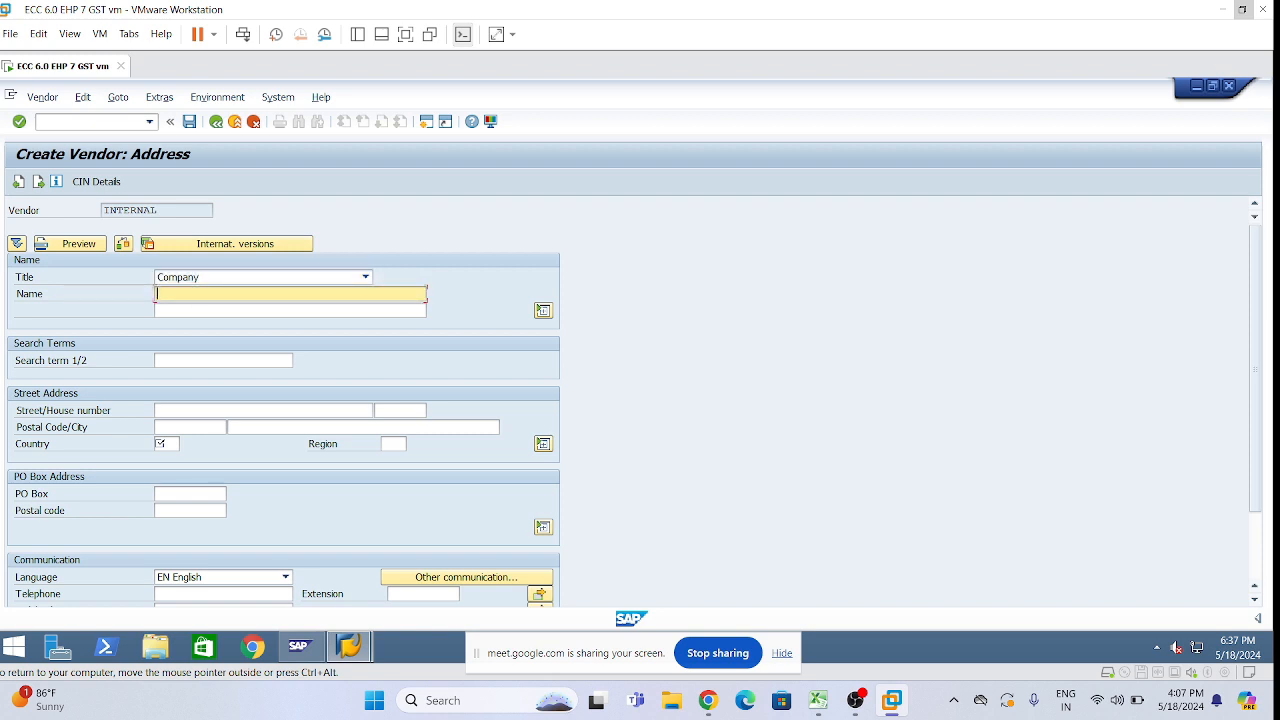
text(Boman & Brothers COmp.)
click(192, 360)
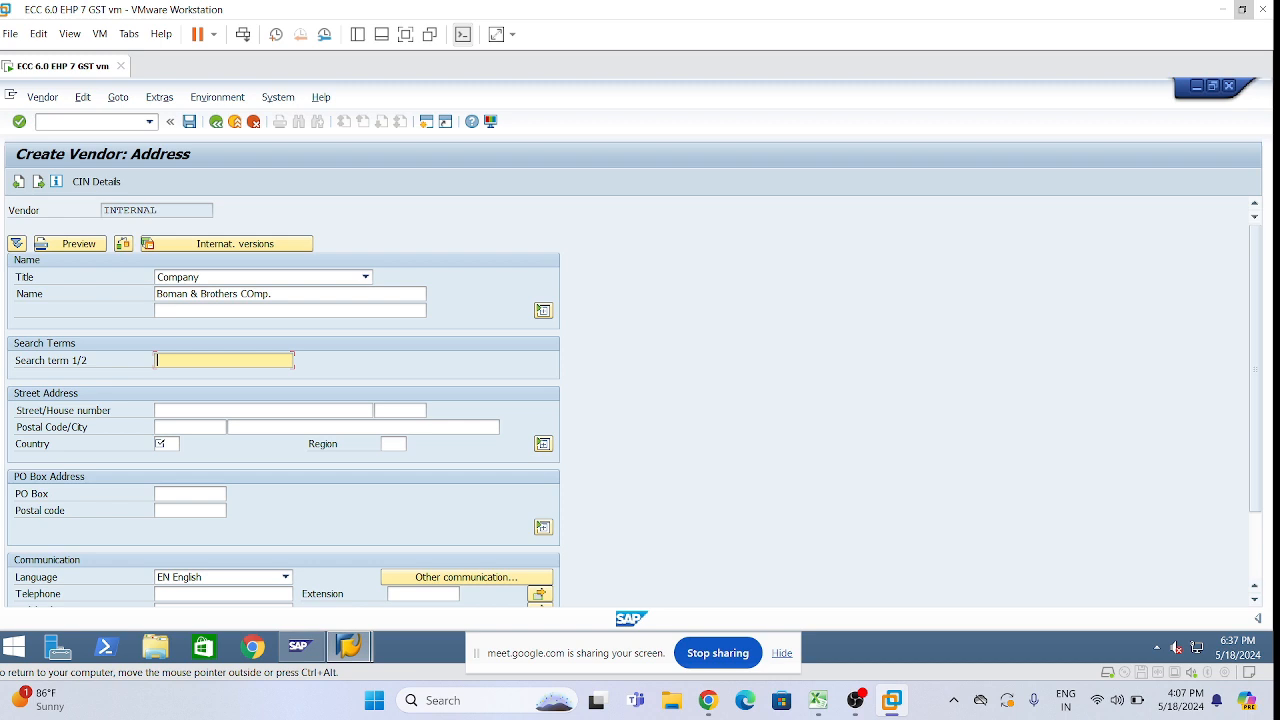
text(BBC)
Step: Fill in the vendor's street, house number and postal code
click(212, 408)
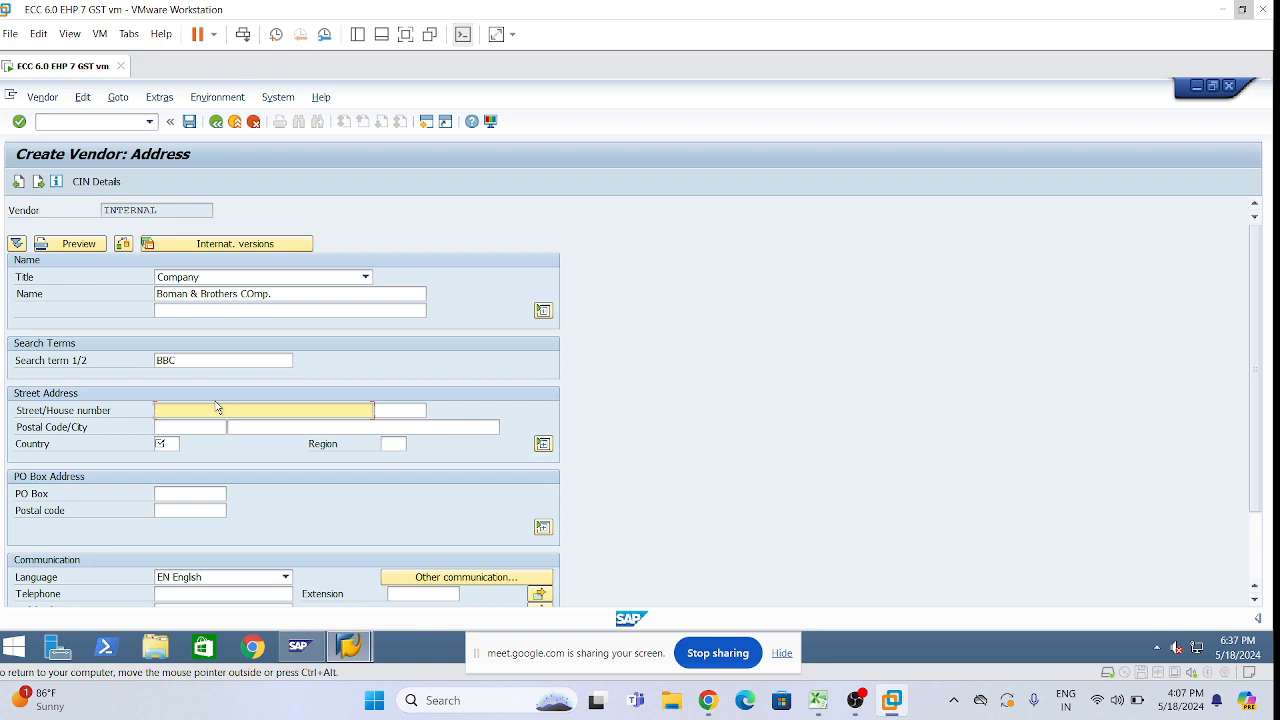
text(Jub)
text(le )
text(Hills)
click(395, 411)
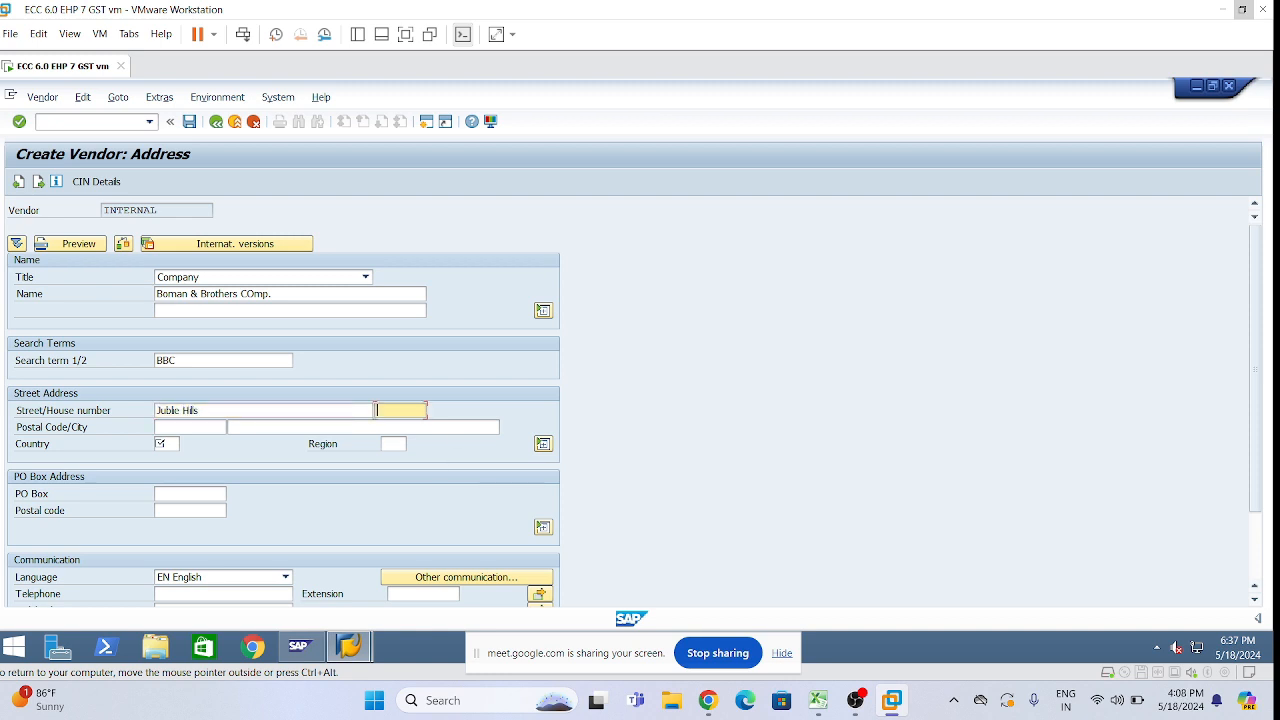
text(05)
click(225, 427)
click(190, 446)
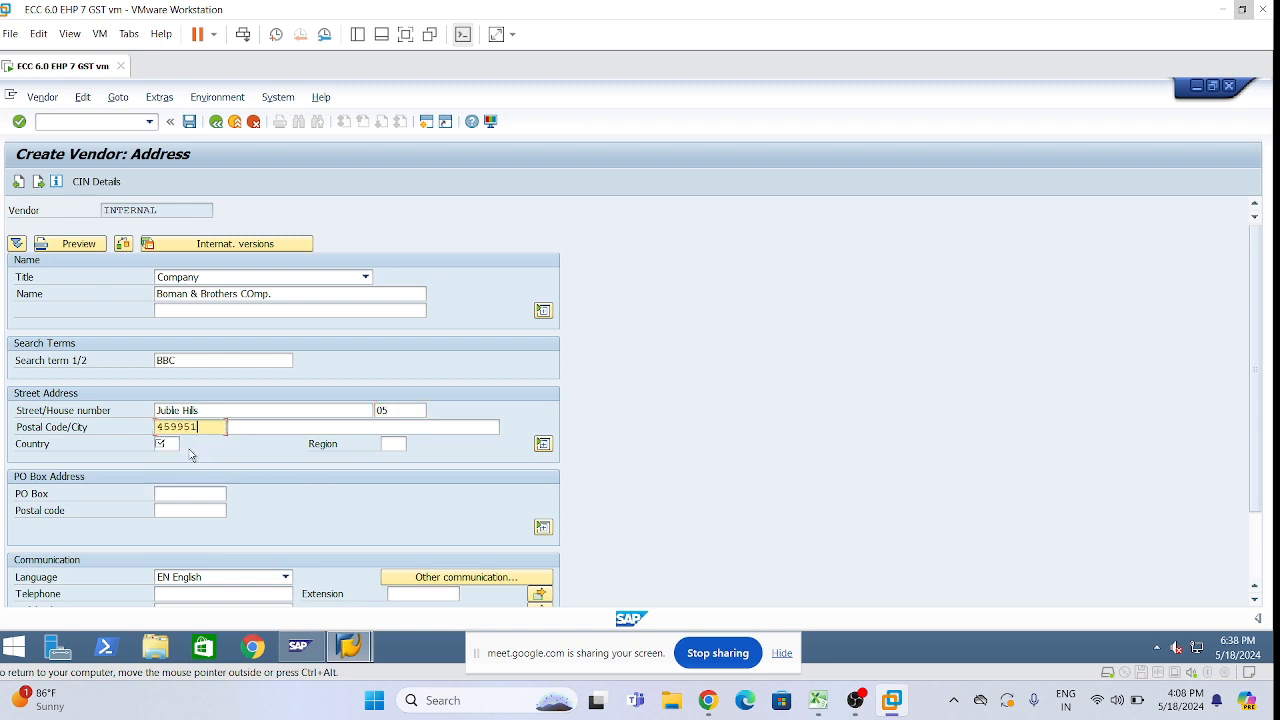
Step: Set the vendor's country to IN and region to 36, and fill in its PO box
click(172, 443)
click(179, 464)
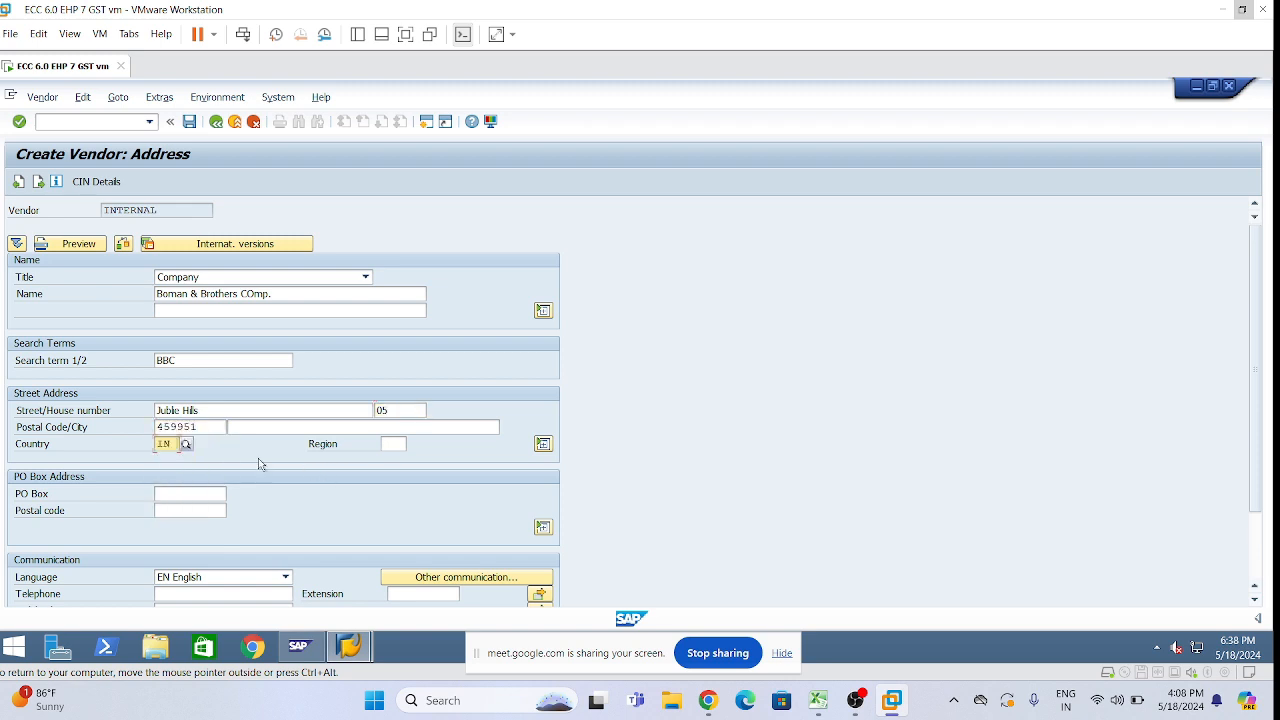
click(390, 444)
click(397, 459)
click(190, 494)
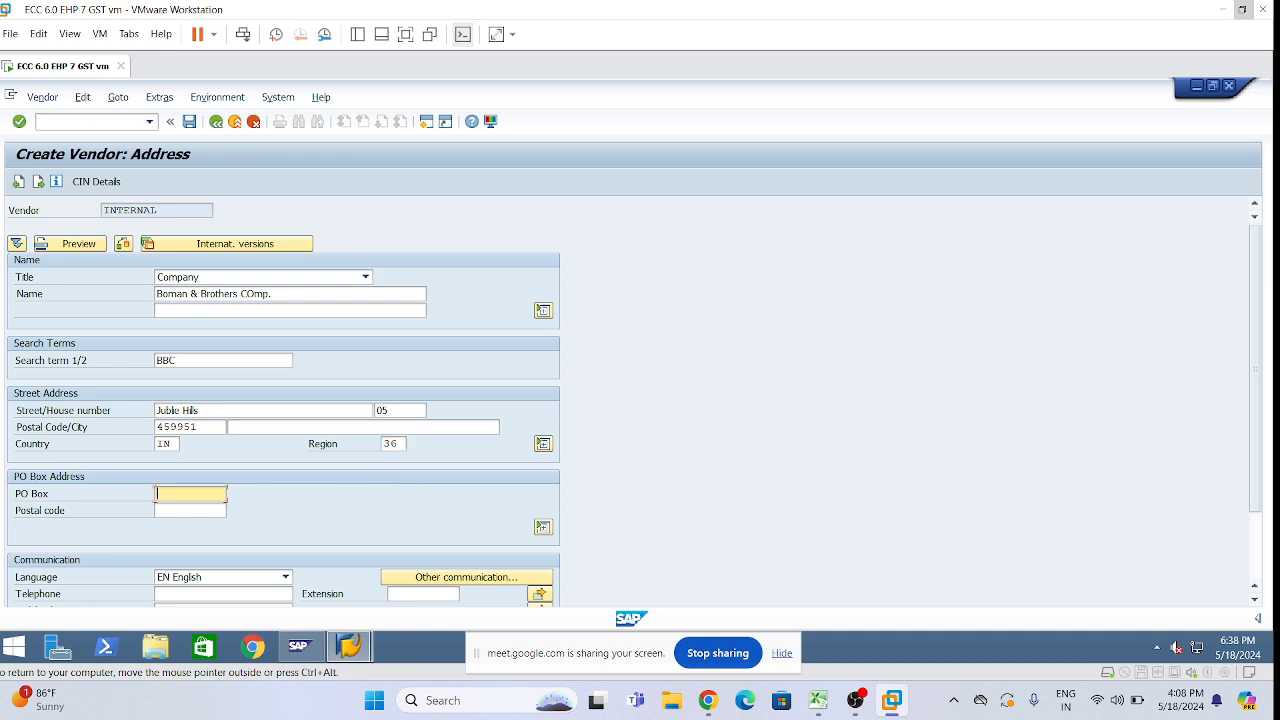
click(212, 459)
key(Return)
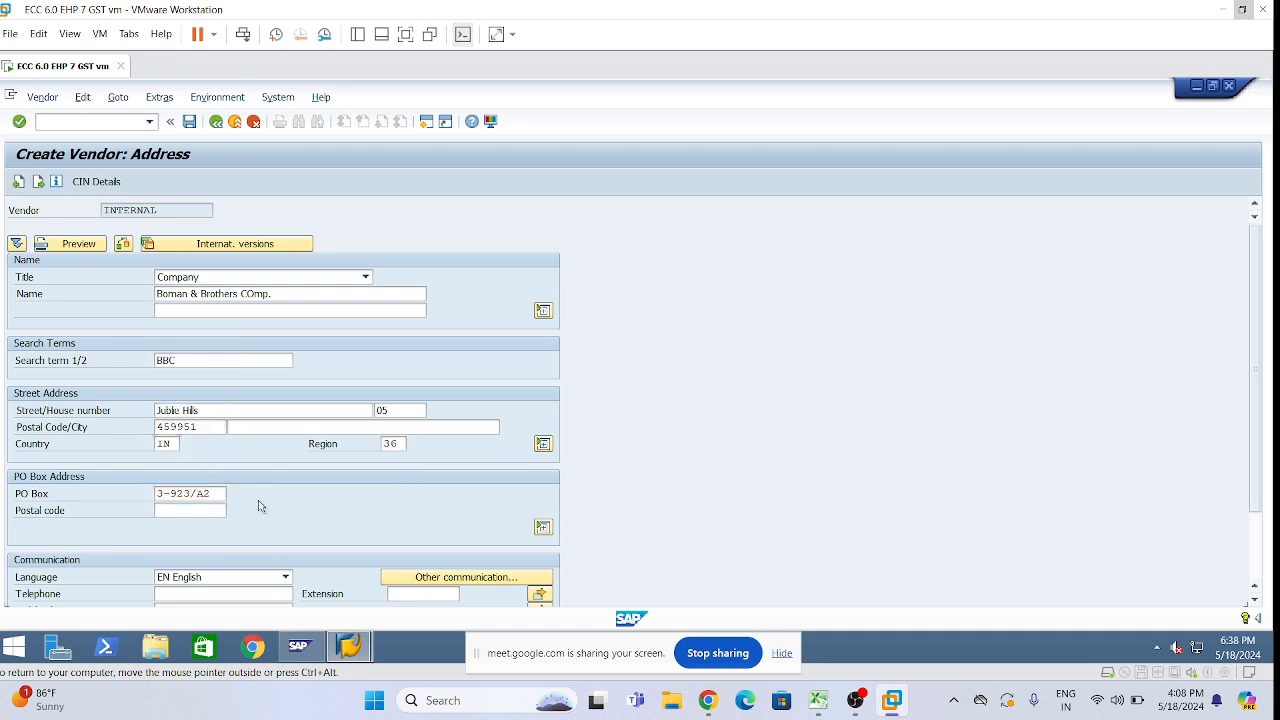
Step: Re-enter the country as IN and confirm the vendor's address data
text(in)
key(Return)
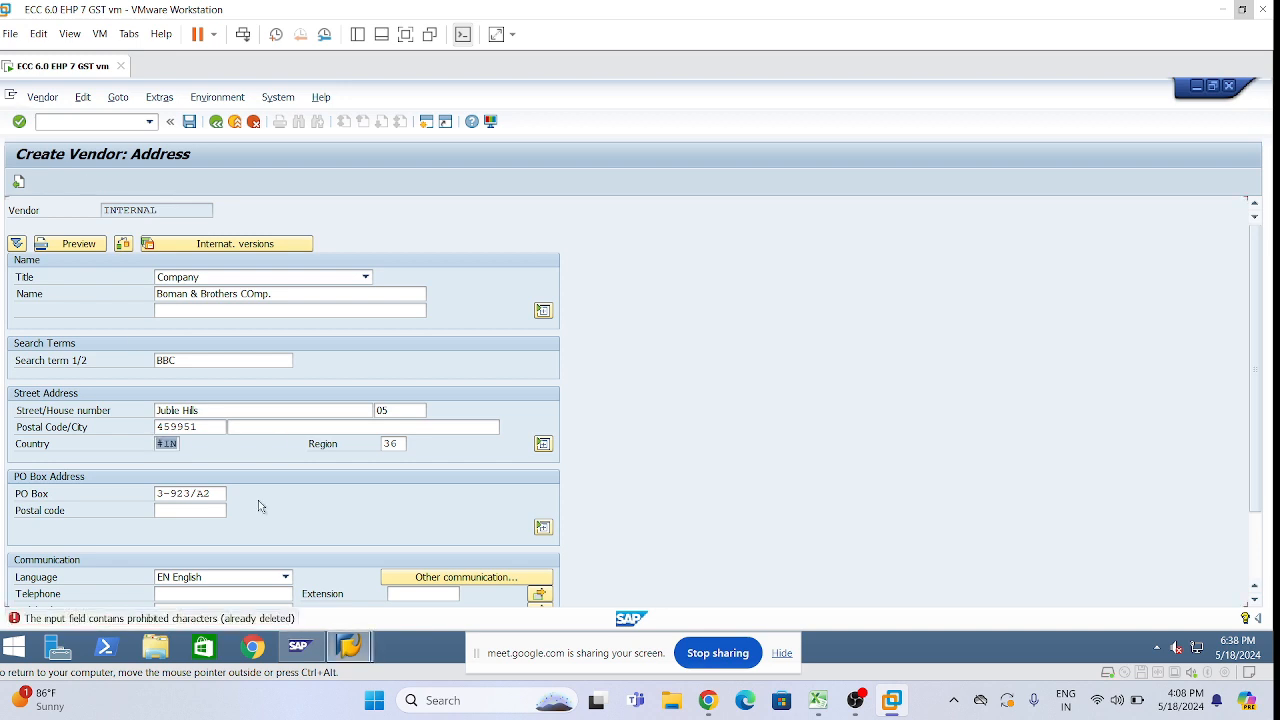
key(Return)
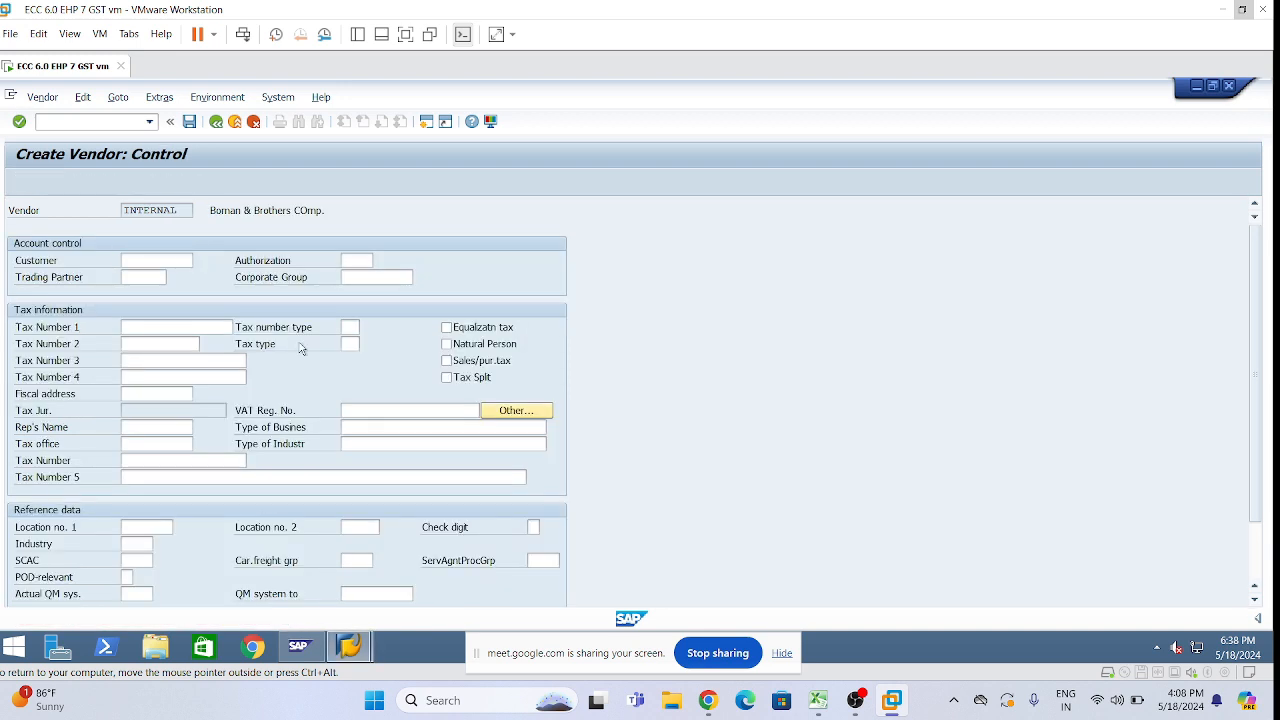
Step: Skip the remaining general data and set the reconciliation account to 150200 in the accounting information
key(Return)
key(Return)
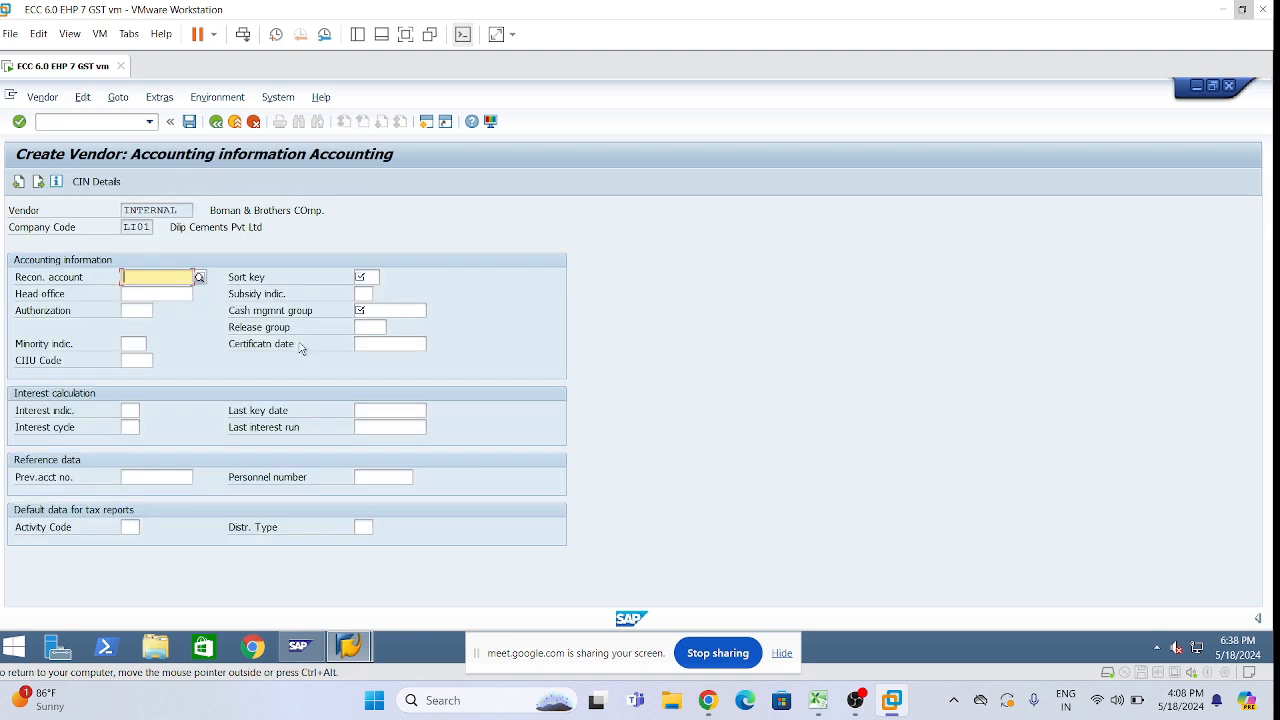
click(165, 277)
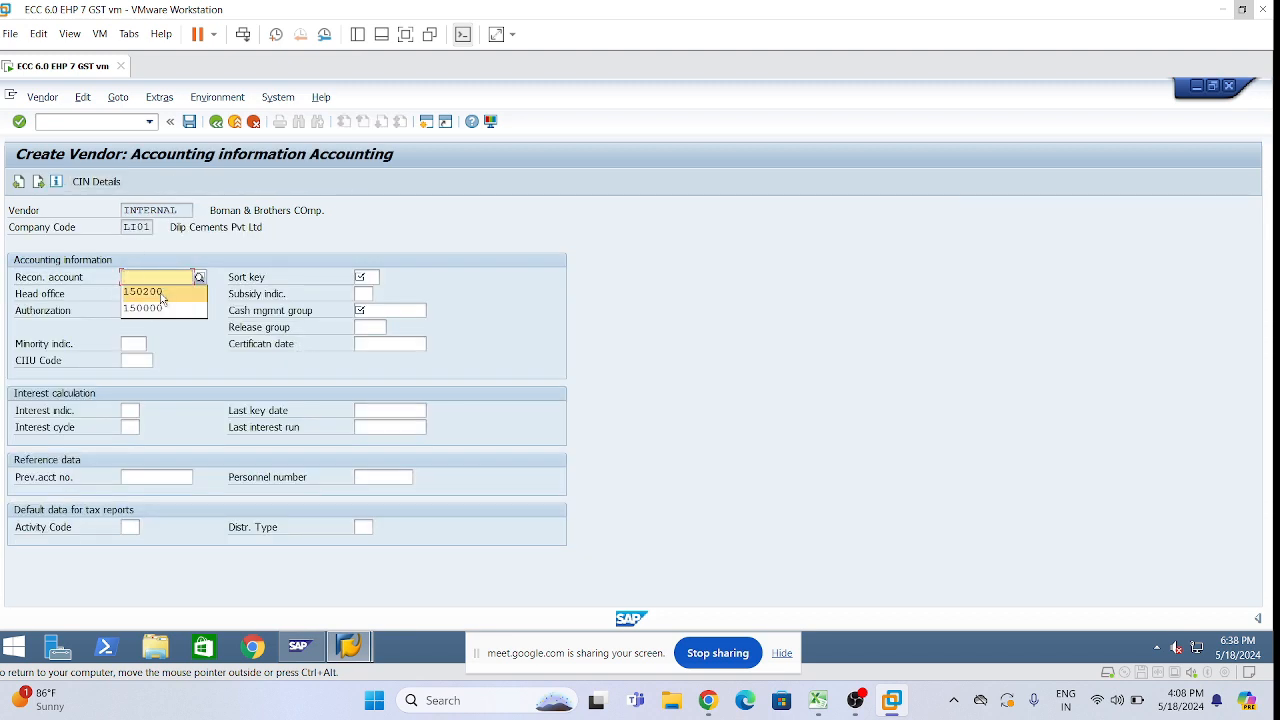
click(157, 292)
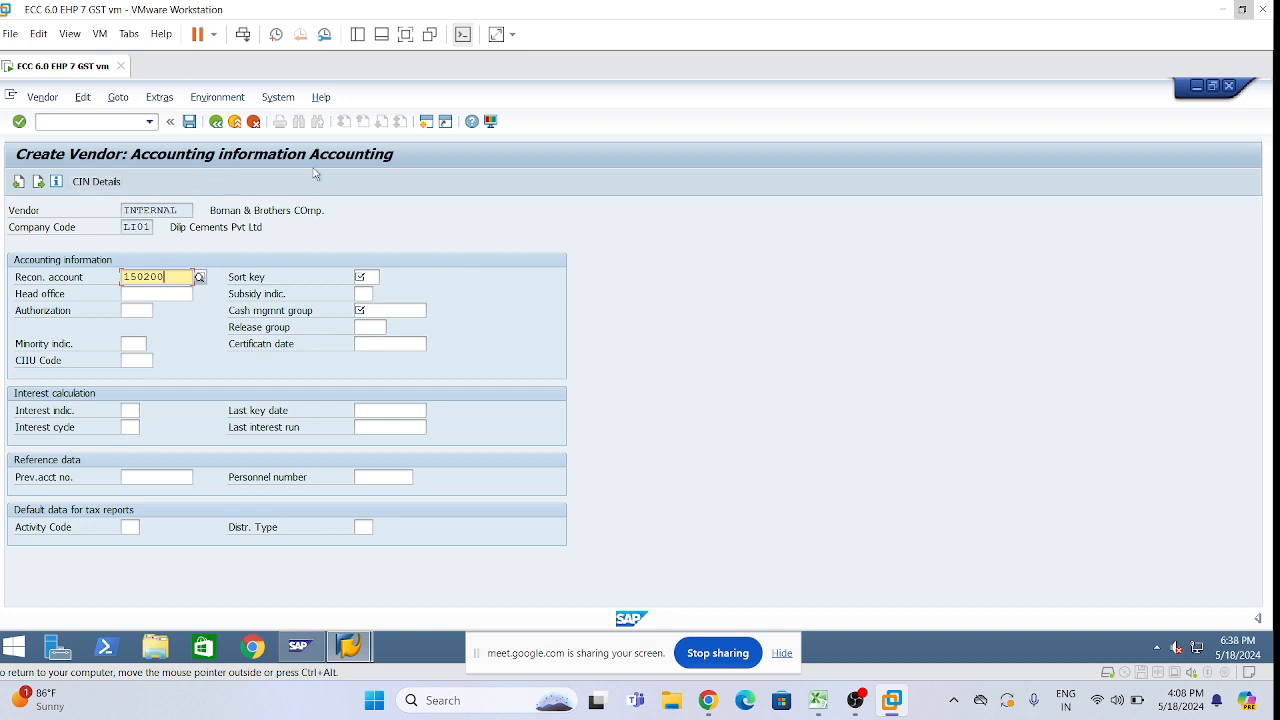
Step: Set the sort key to 012 and the cash management group to A1, and confirm the accounting information
click(364, 277)
click(366, 293)
click(364, 310)
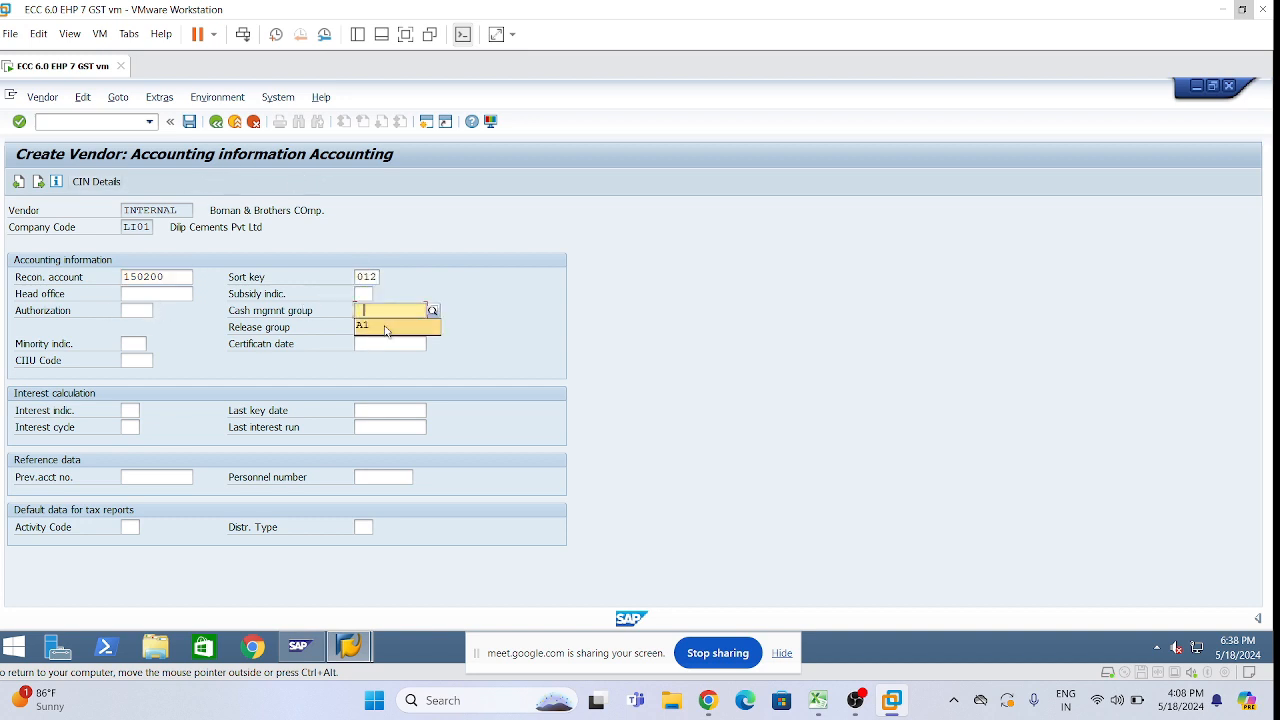
click(368, 326)
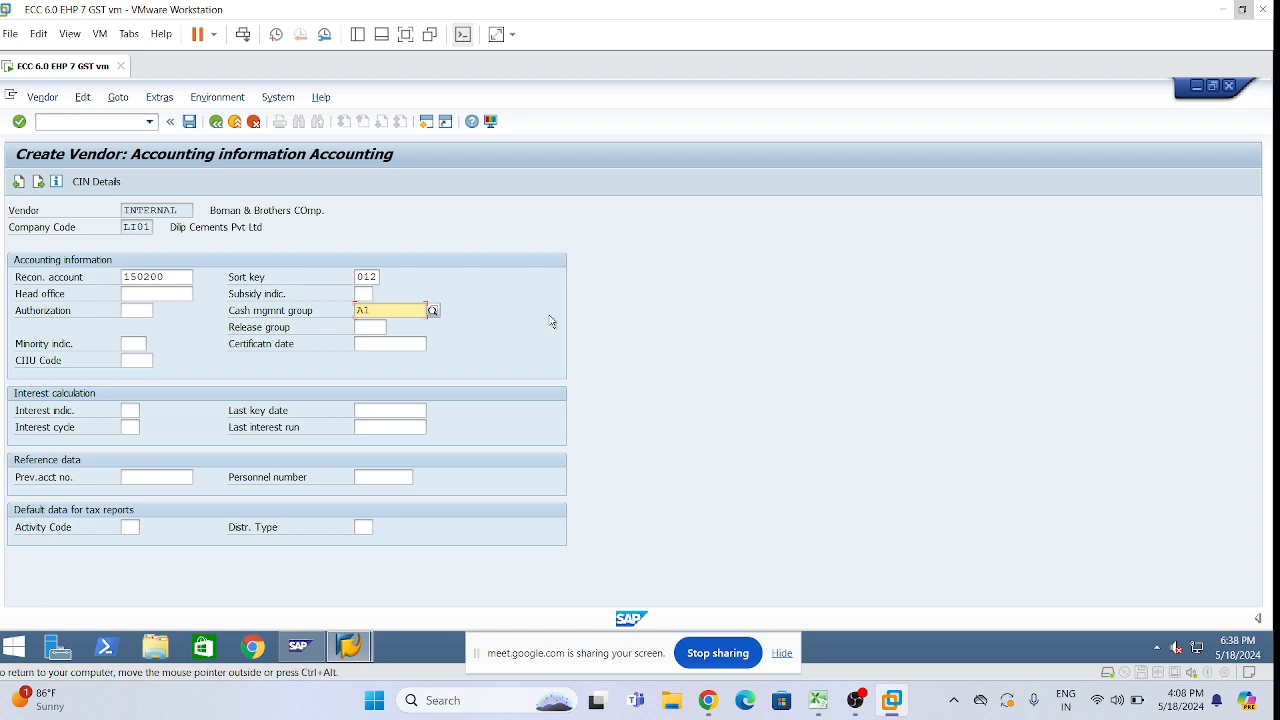
key(Return)
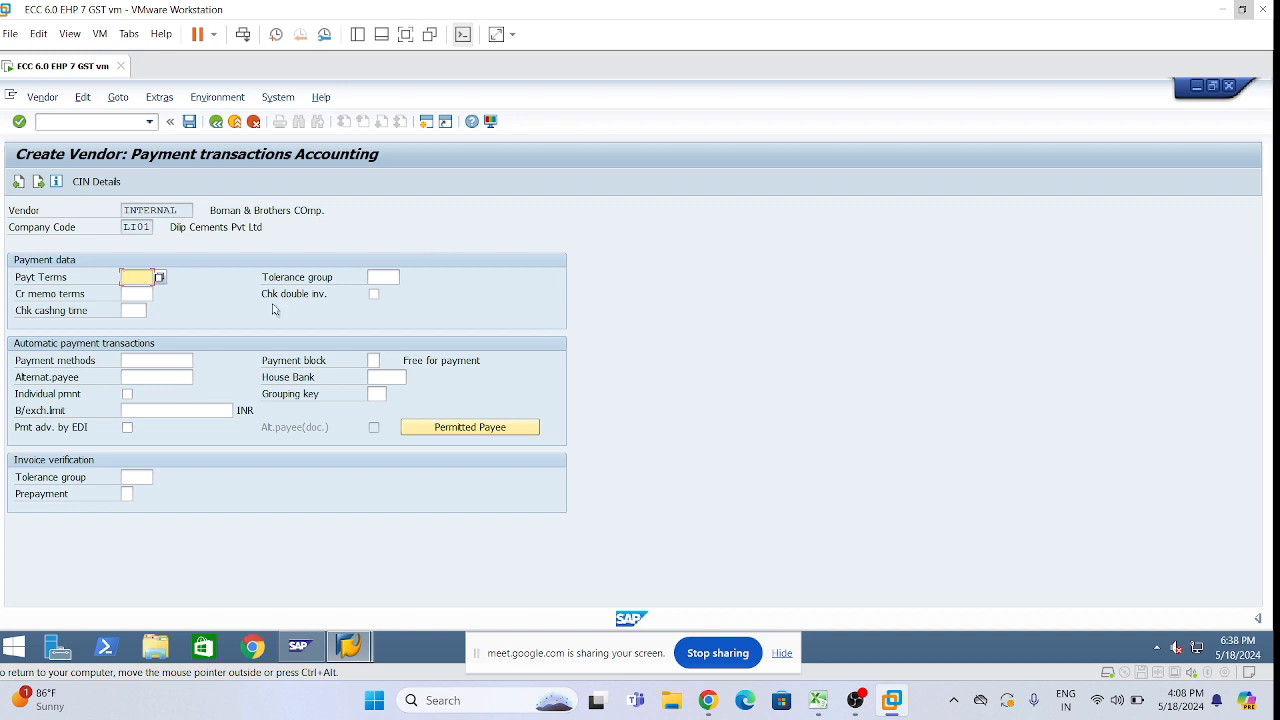
Step: Set the payment terms and credit memo terms to 1001 and confirm the payment transactions data
click(148, 295)
click(141, 295)
click(137, 310)
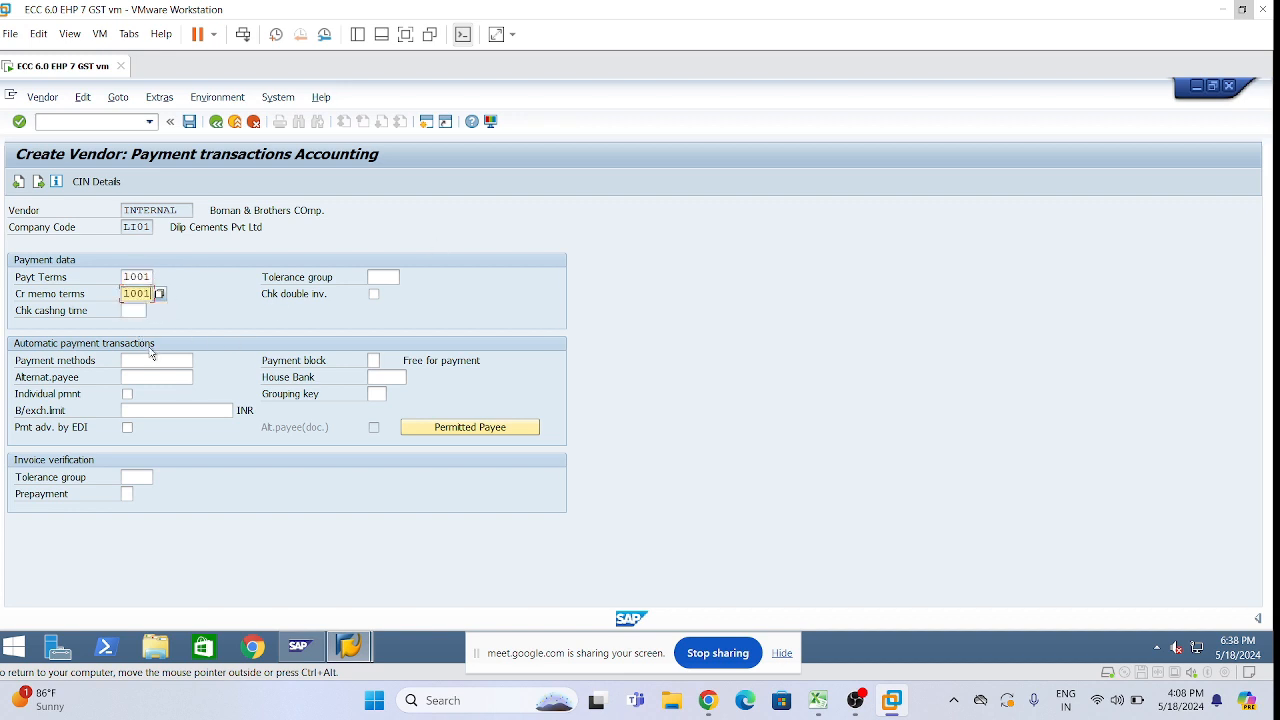
click(153, 361)
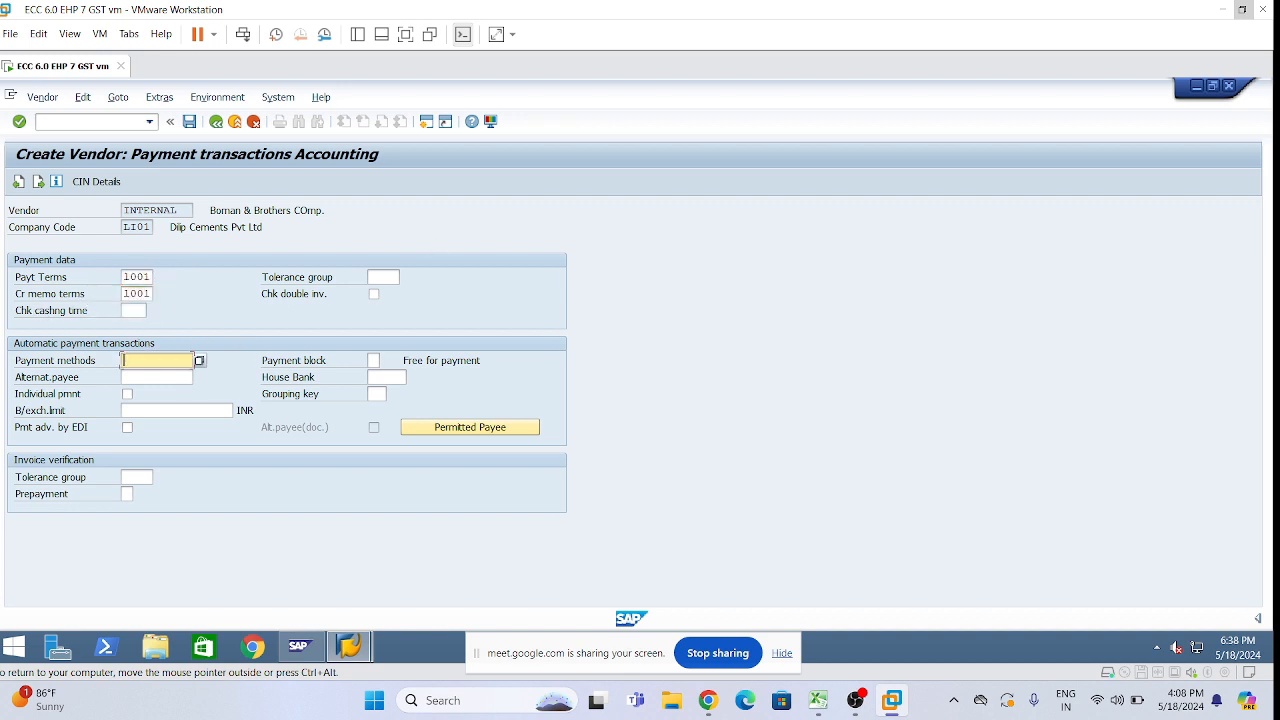
click(153, 379)
key(Return)
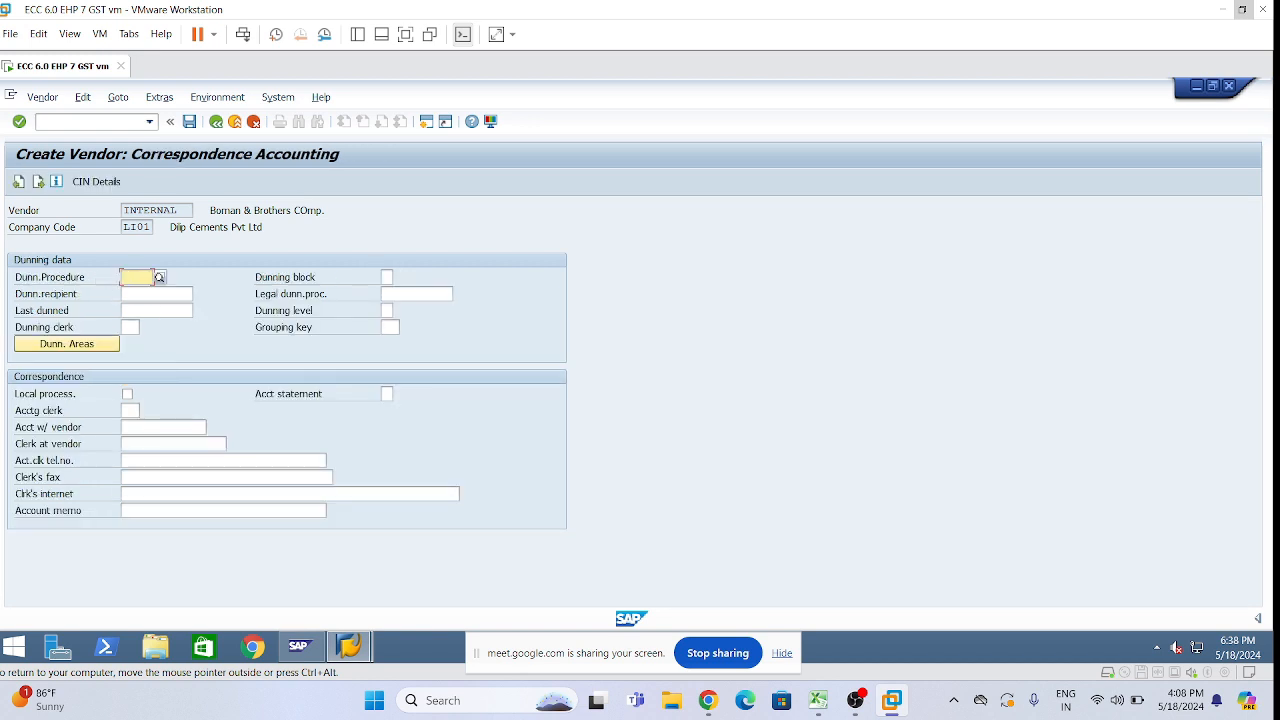
Step: Leave the dunning and correspondence data blank and set the withholding tax country to IN
click(156, 294)
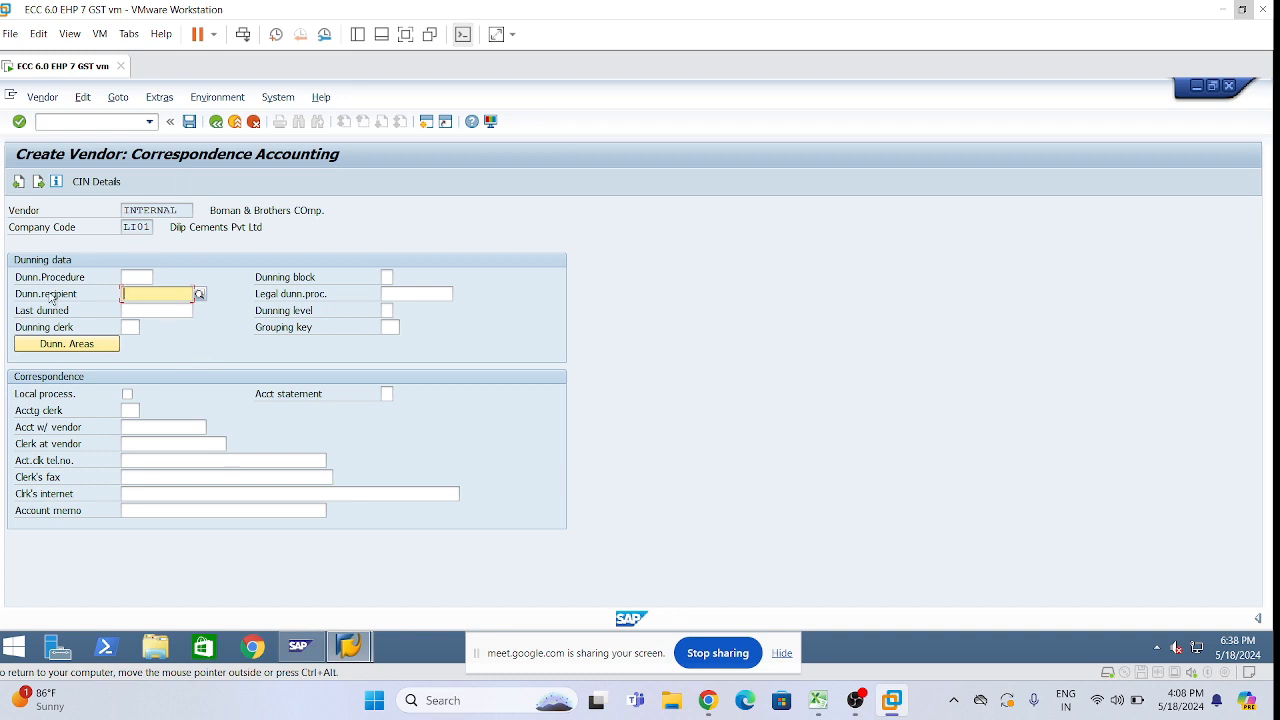
click(136, 277)
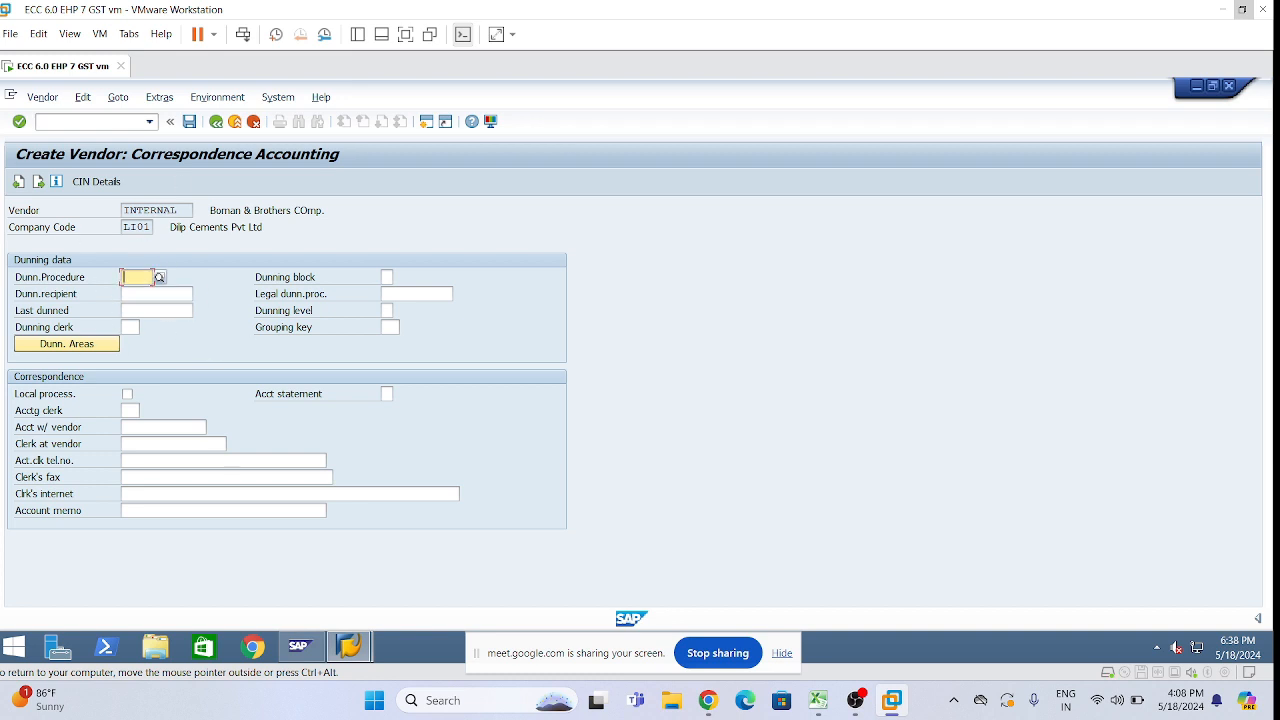
key(Return)
click(198, 261)
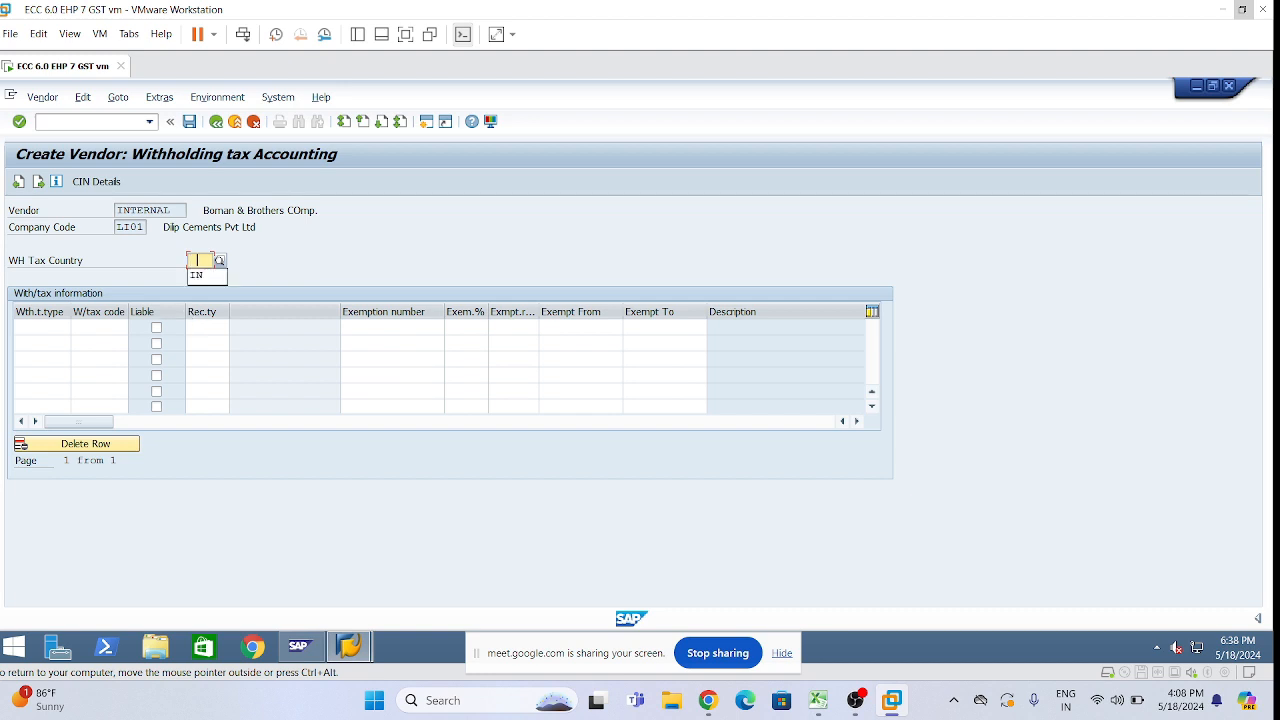
click(196, 277)
Step: Enter withholding tax types L3 and L4 in the first two rows of the withholding tax information
click(40, 327)
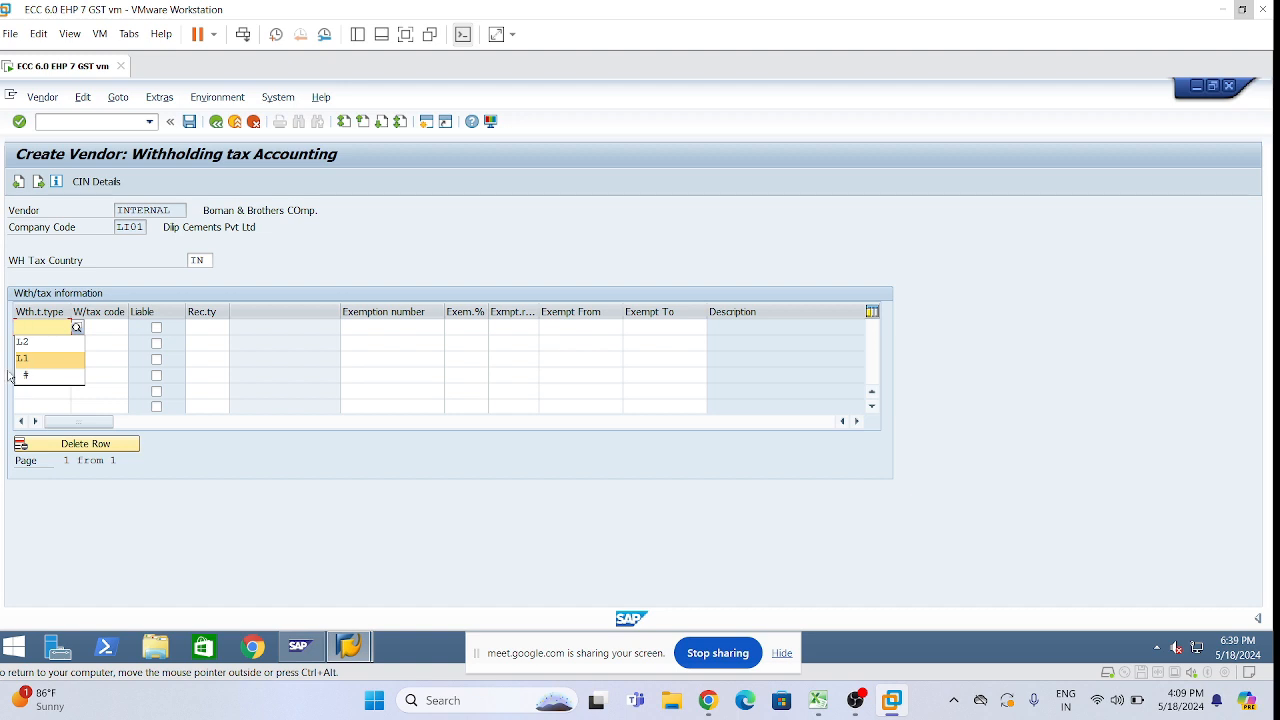
key(BackSpace)
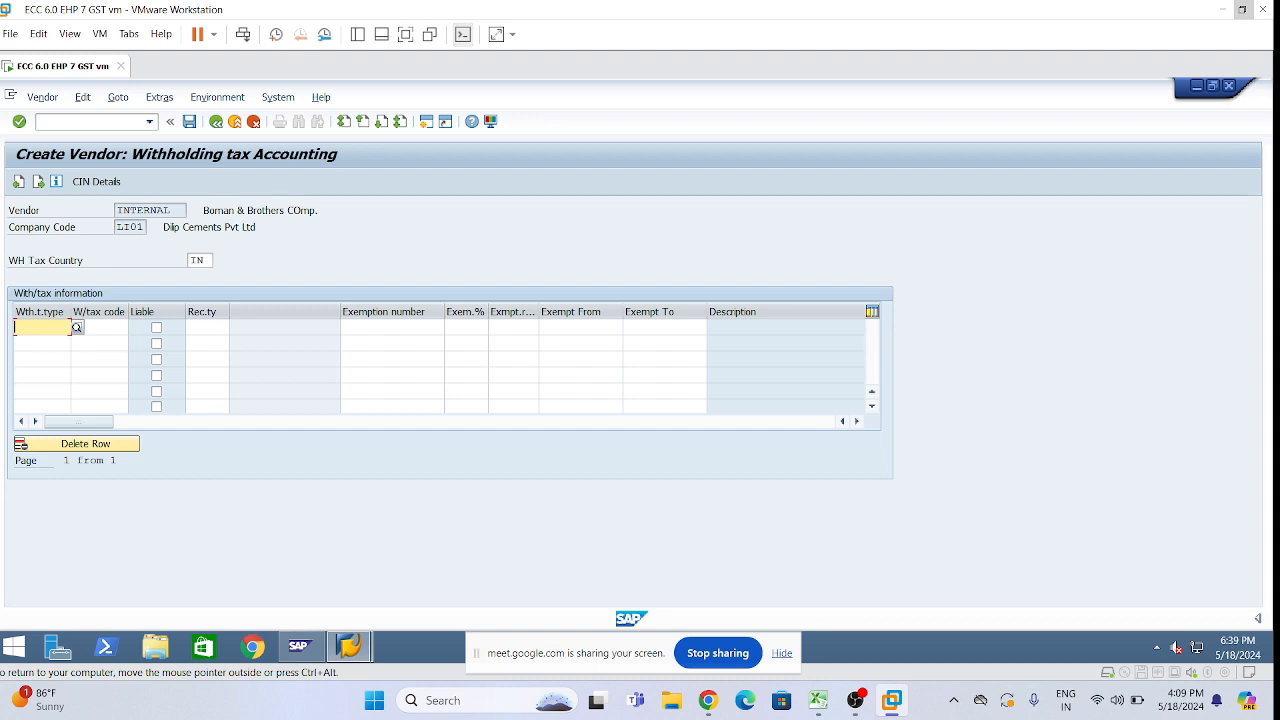
text(L3)
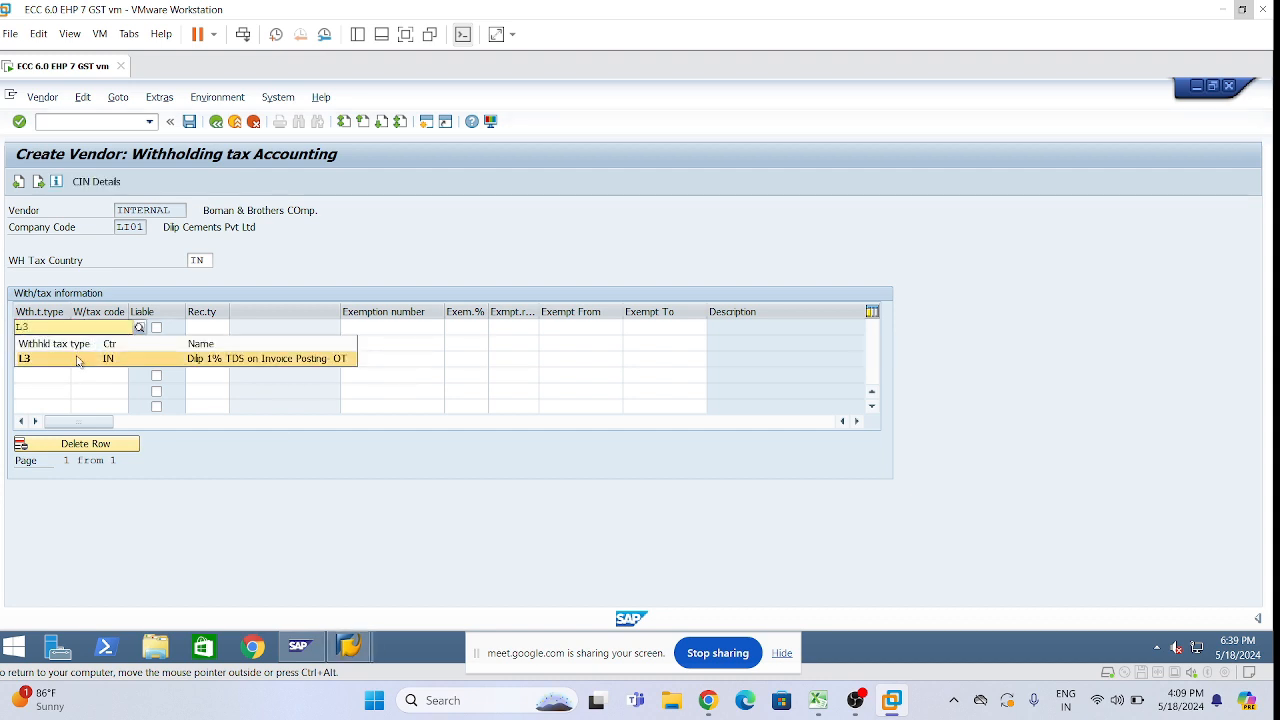
click(282, 361)
key(Down)
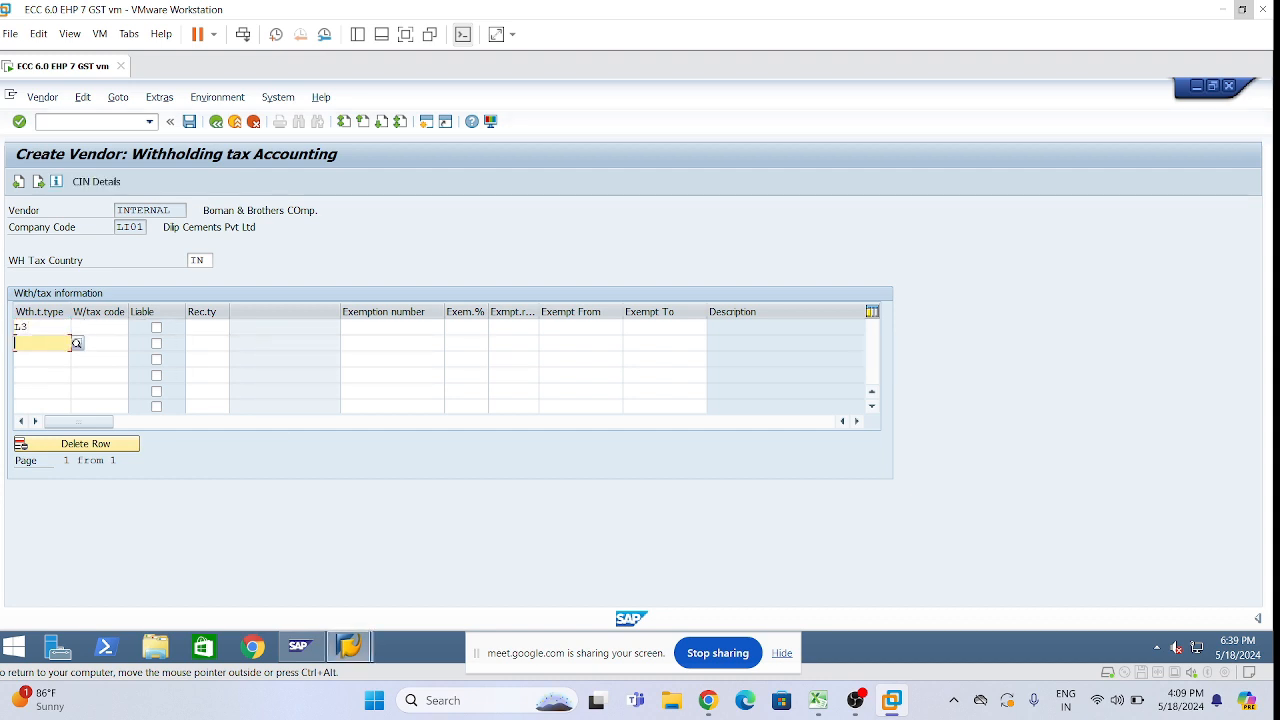
text(L4)
Step: Assign withholding tax code OI to type L3 and OP to type L4
click(71, 327)
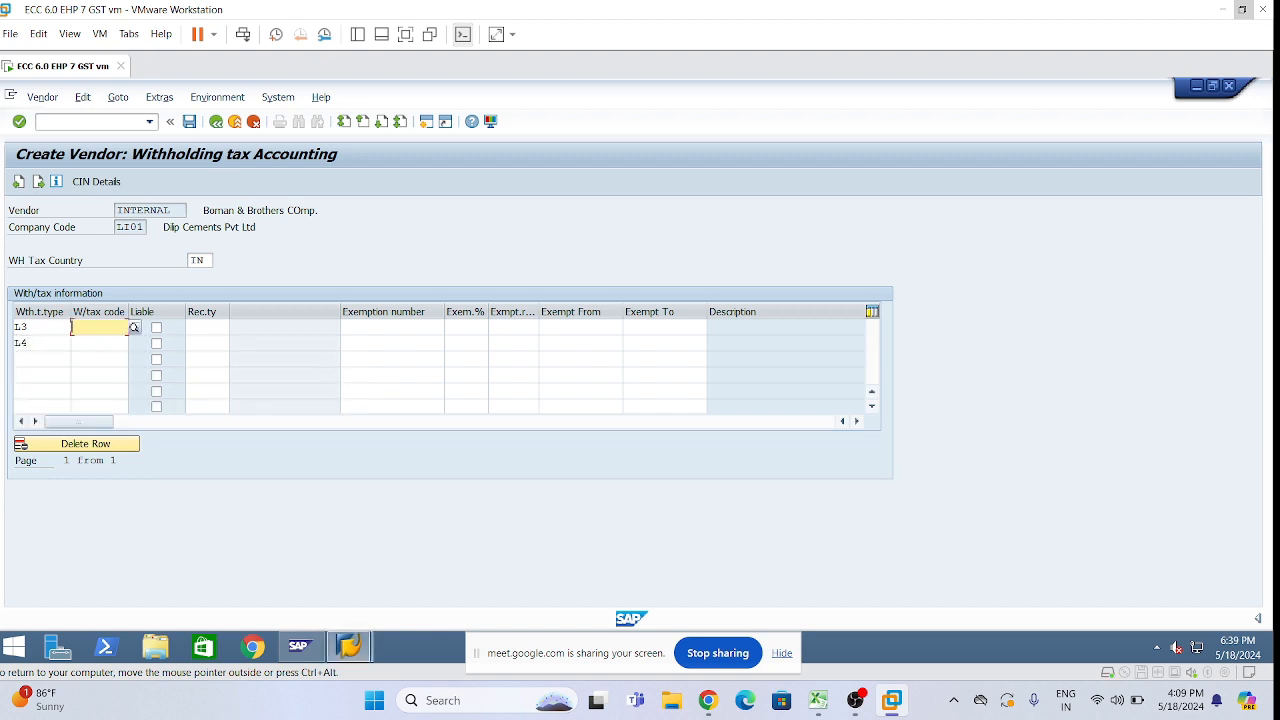
click(134, 327)
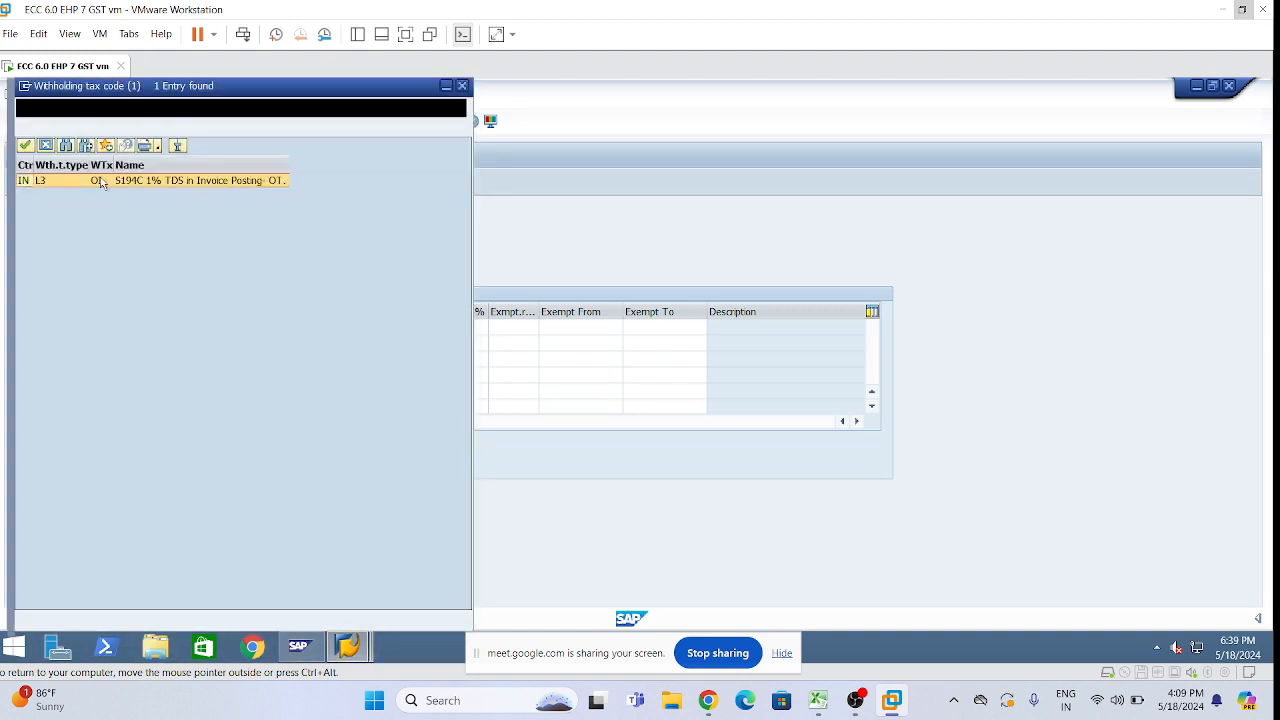
double_click(98, 180)
click(71, 343)
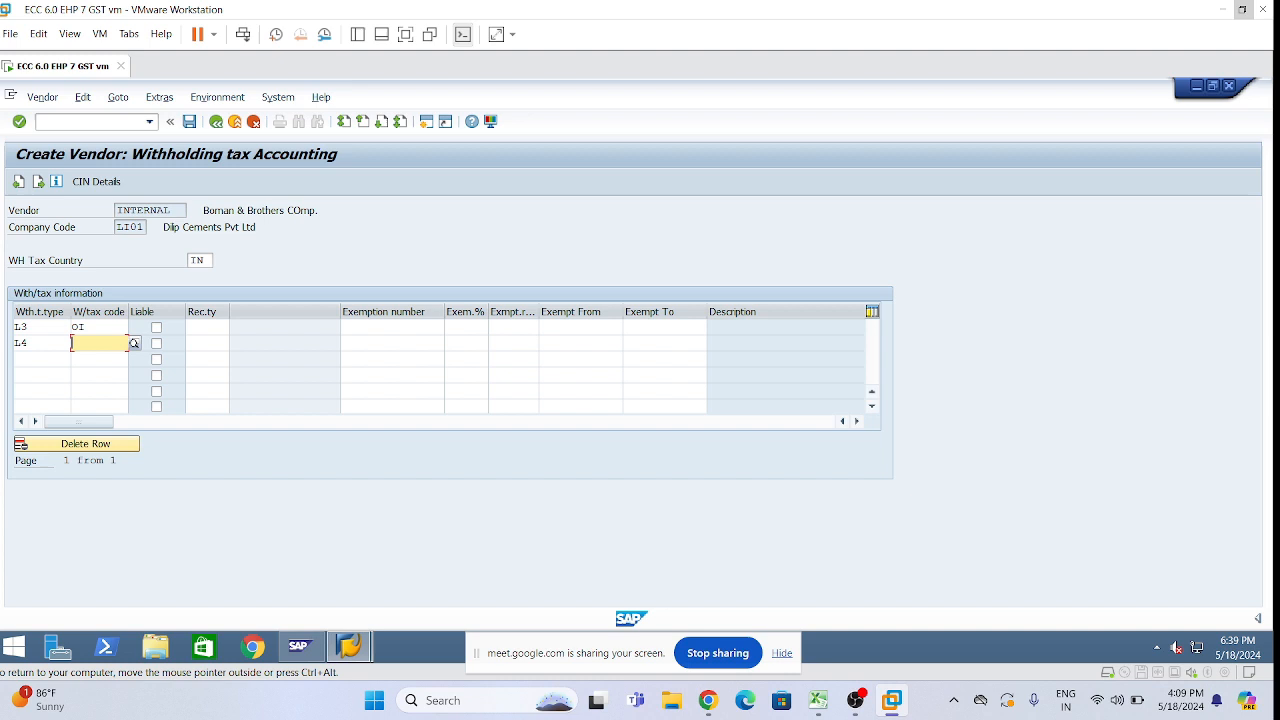
click(134, 343)
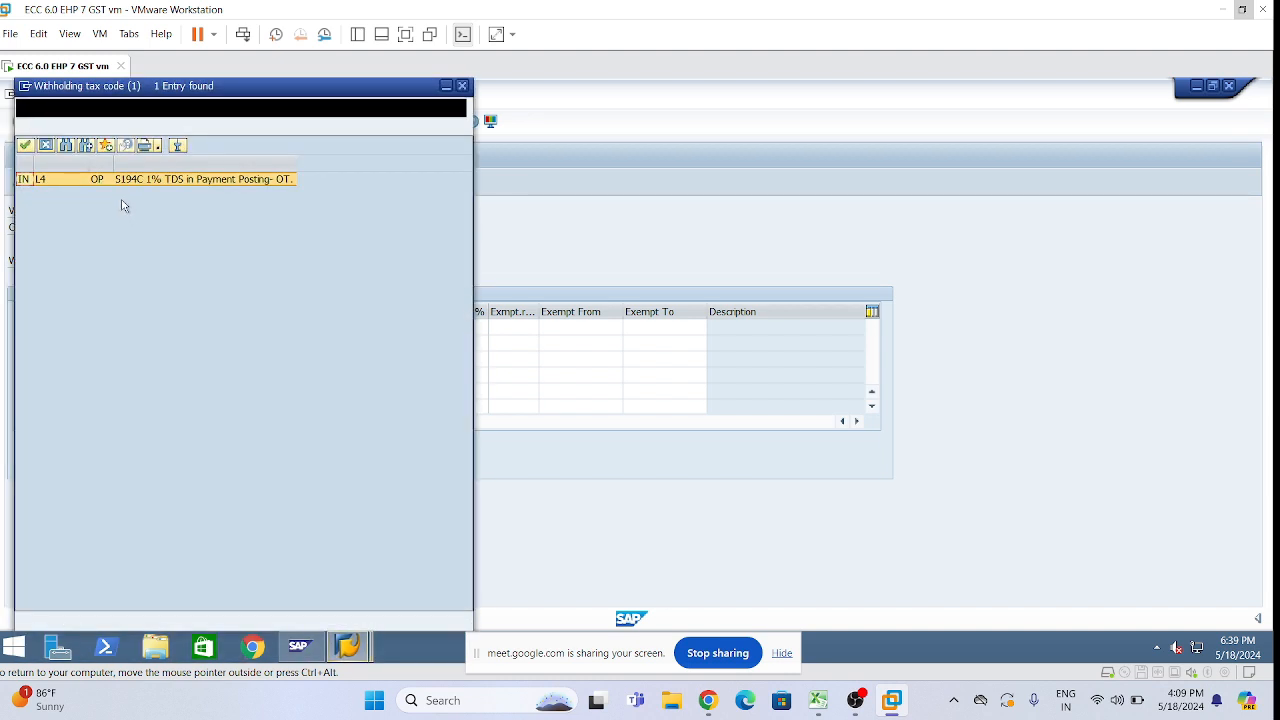
double_click(149, 179)
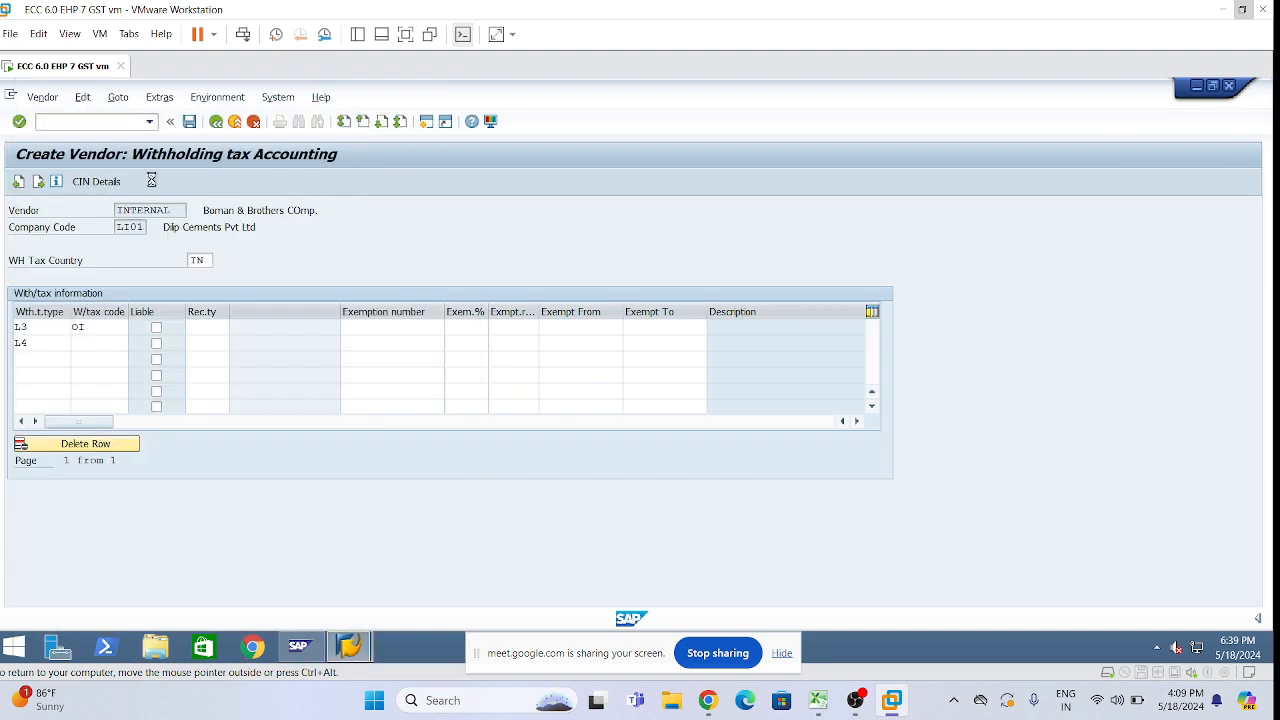
Step: Mark both withholding tax rows as liable and set their recipient type to OT
click(156, 327)
click(156, 343)
click(226, 327)
click(235, 327)
click(215, 357)
click(234, 343)
text(Ot)
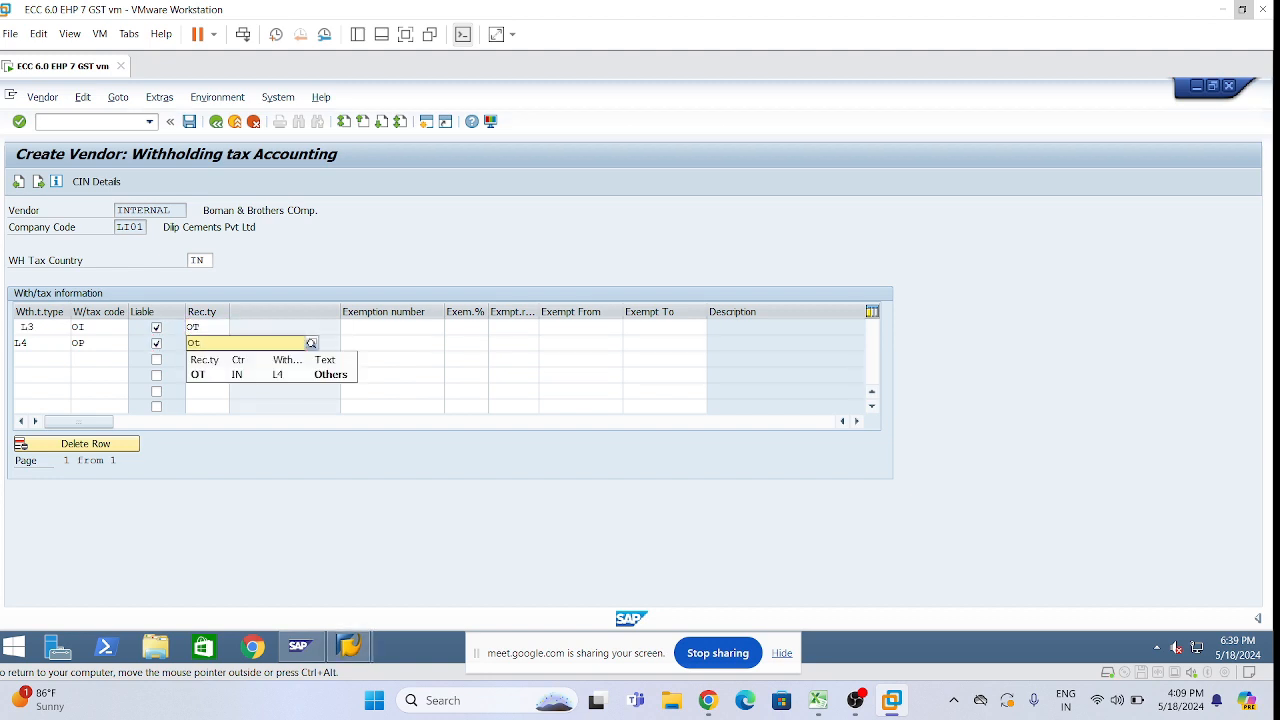
click(243, 375)
click(389, 337)
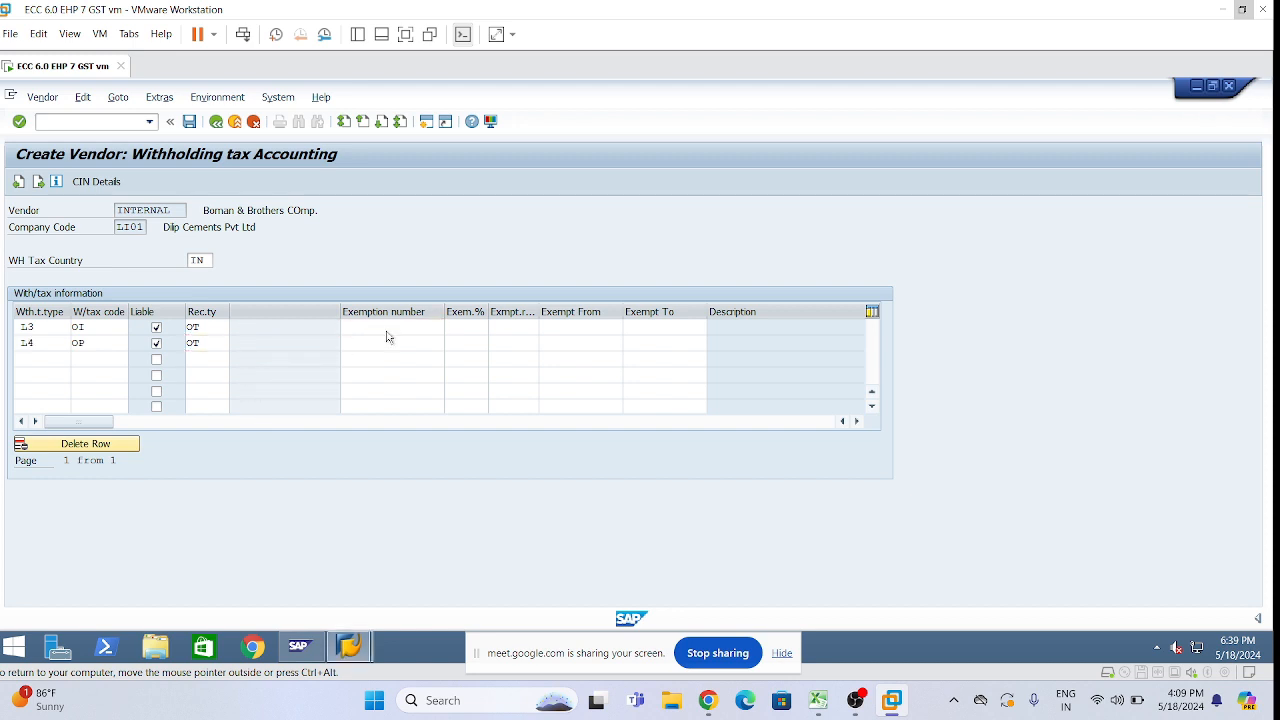
Step: Re-enter withholding tax types L3 and L4 in their rows, confirm them and save the vendor
key(Return)
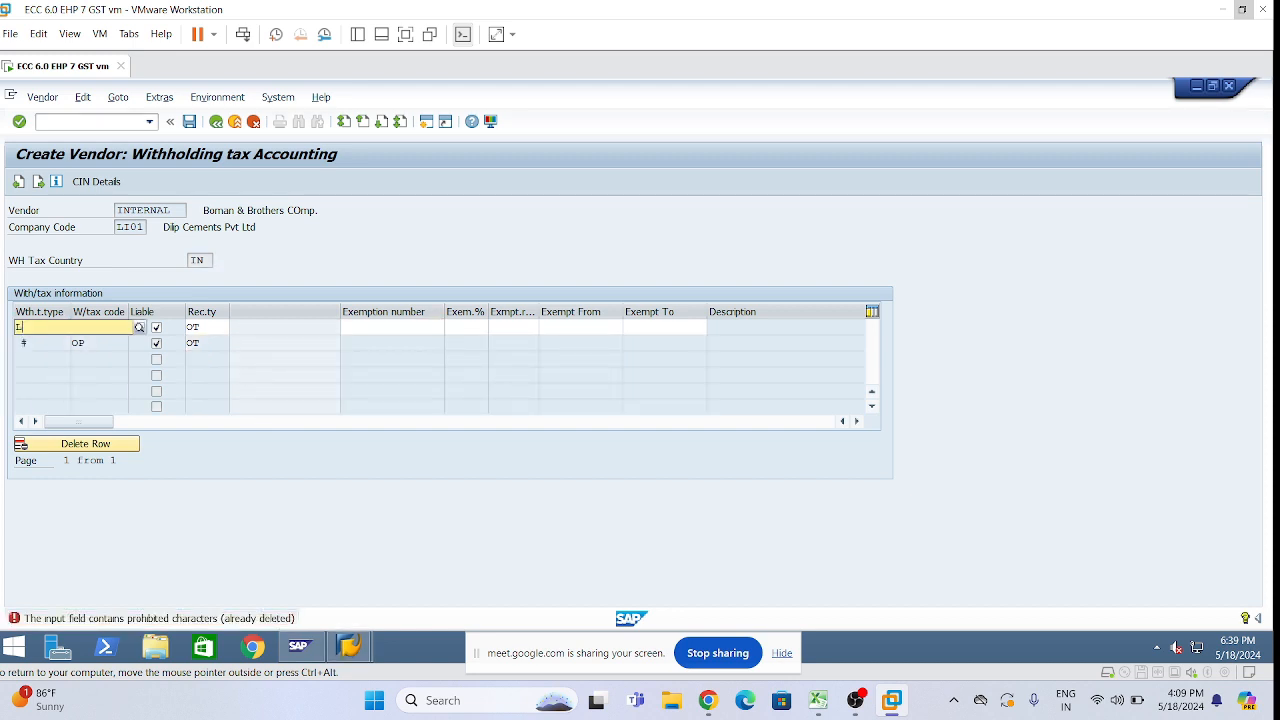
text(L3)
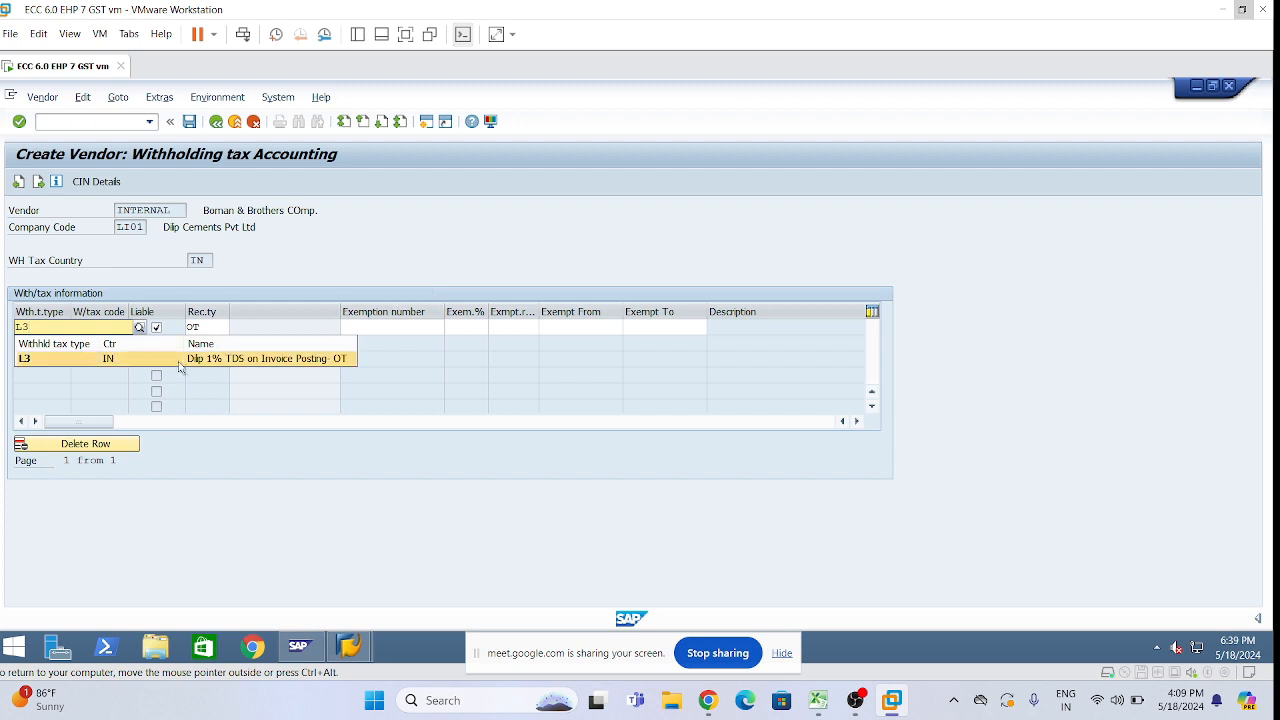
click(180, 362)
key(Return)
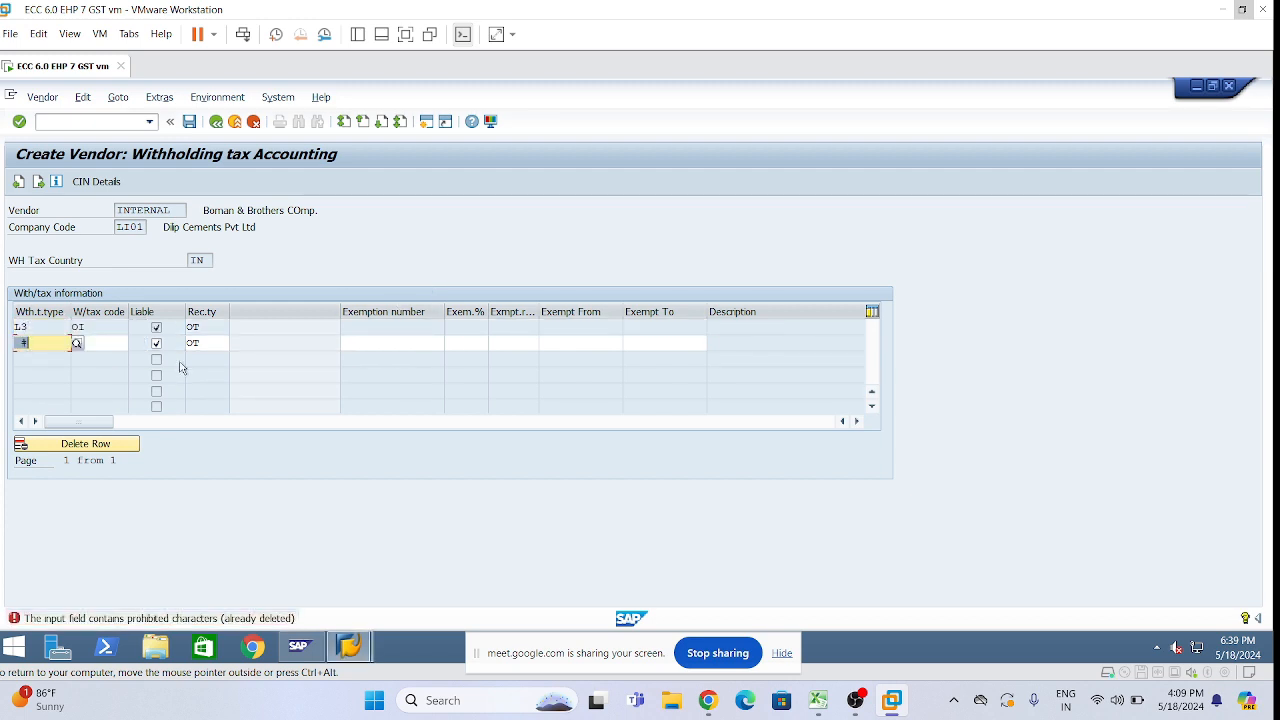
text(L4)
key(Return)
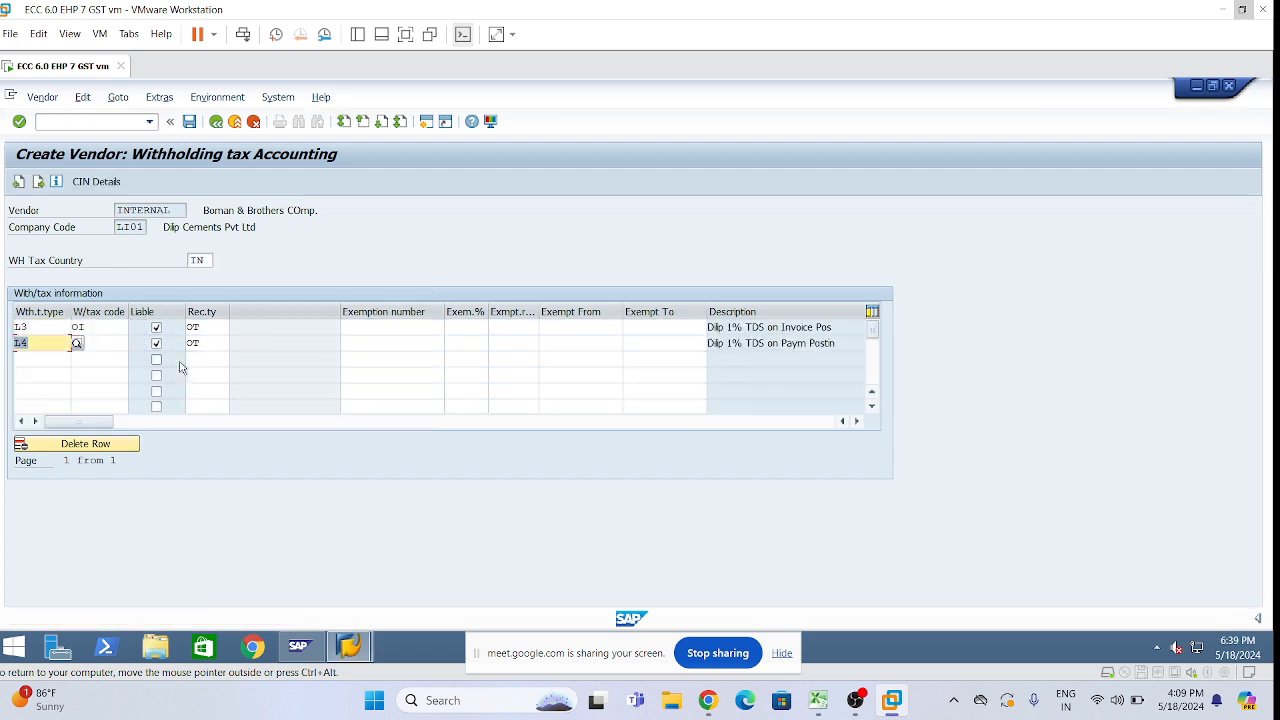
click(189, 122)
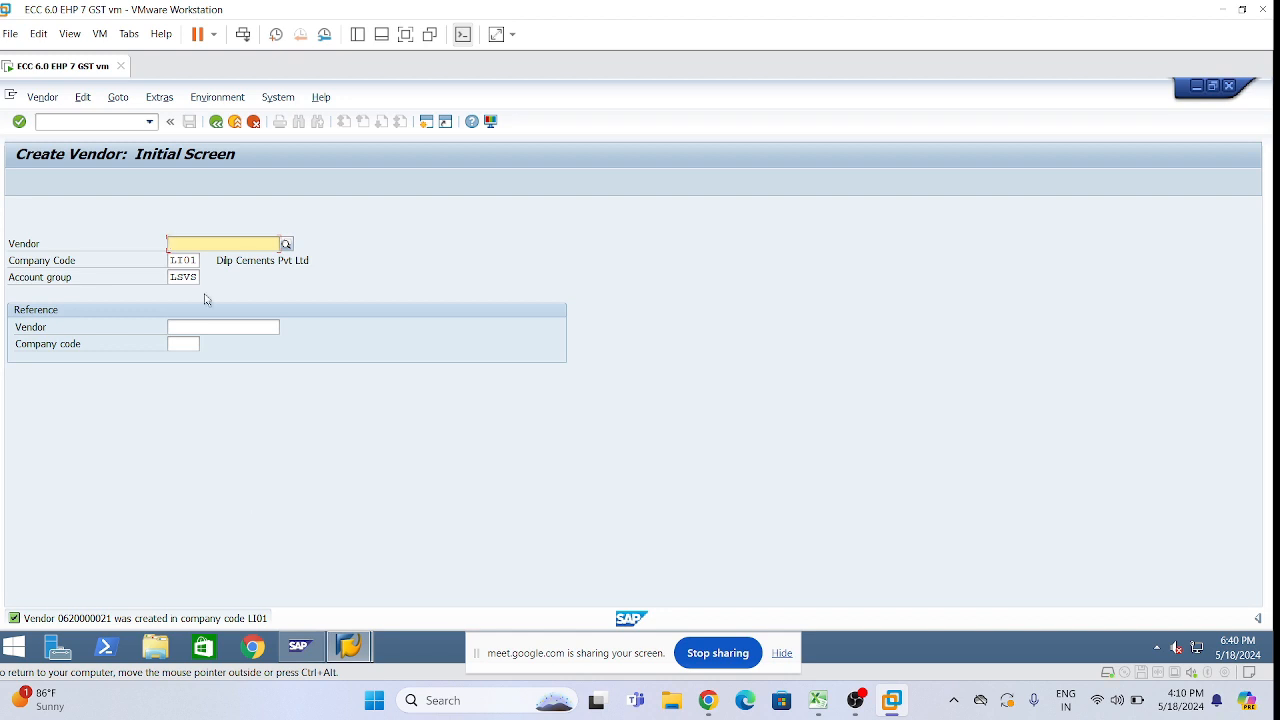
Step: Open the vendor down payment posting with transaction F-48
click(40, 121)
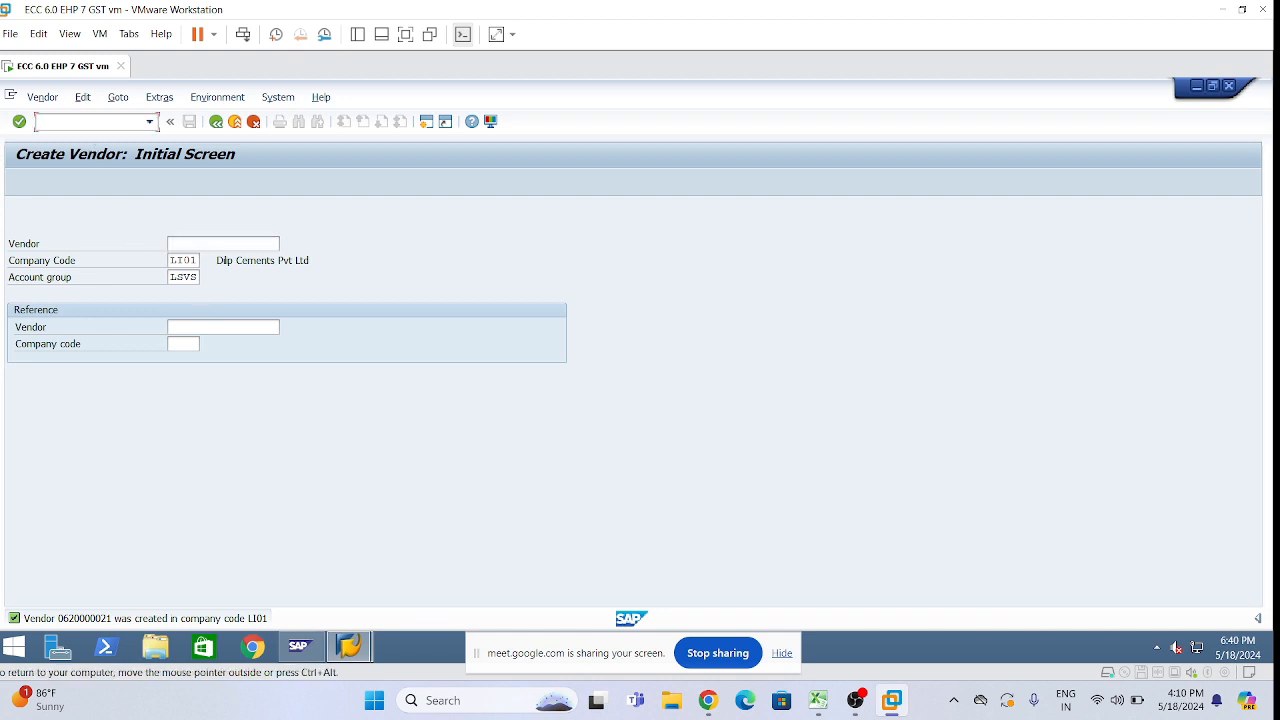
text(/nf-48)
key(Return)
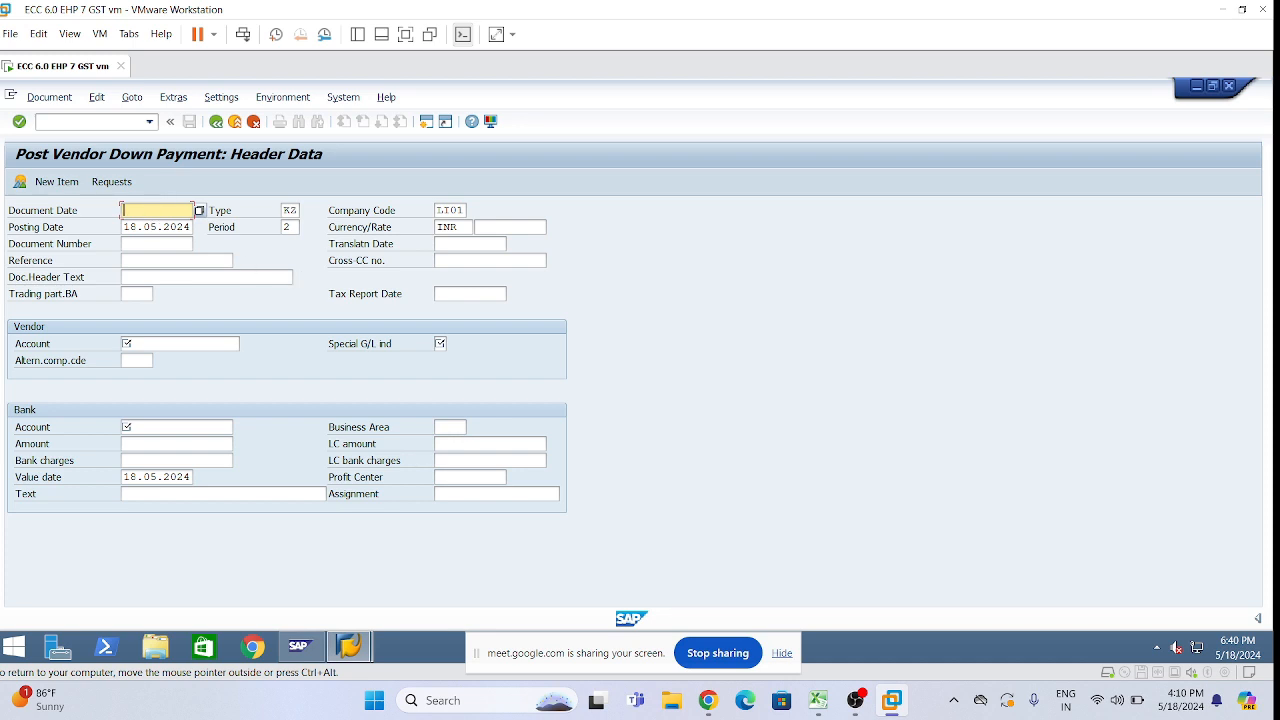
Step: Switch to the Excel TDS sheet, examine the day-to-day activities for posting with TDS, and return to SAP
click(818, 700)
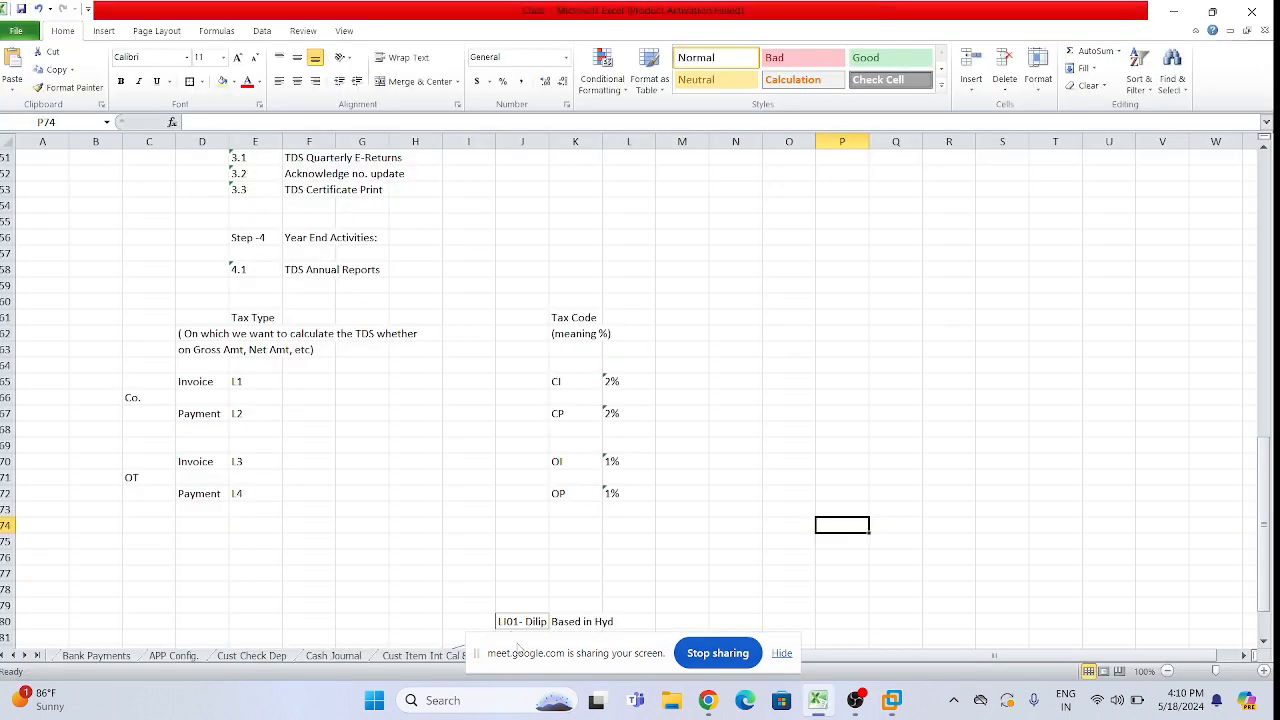
click(571, 641)
drag(589, 641, 354, 553)
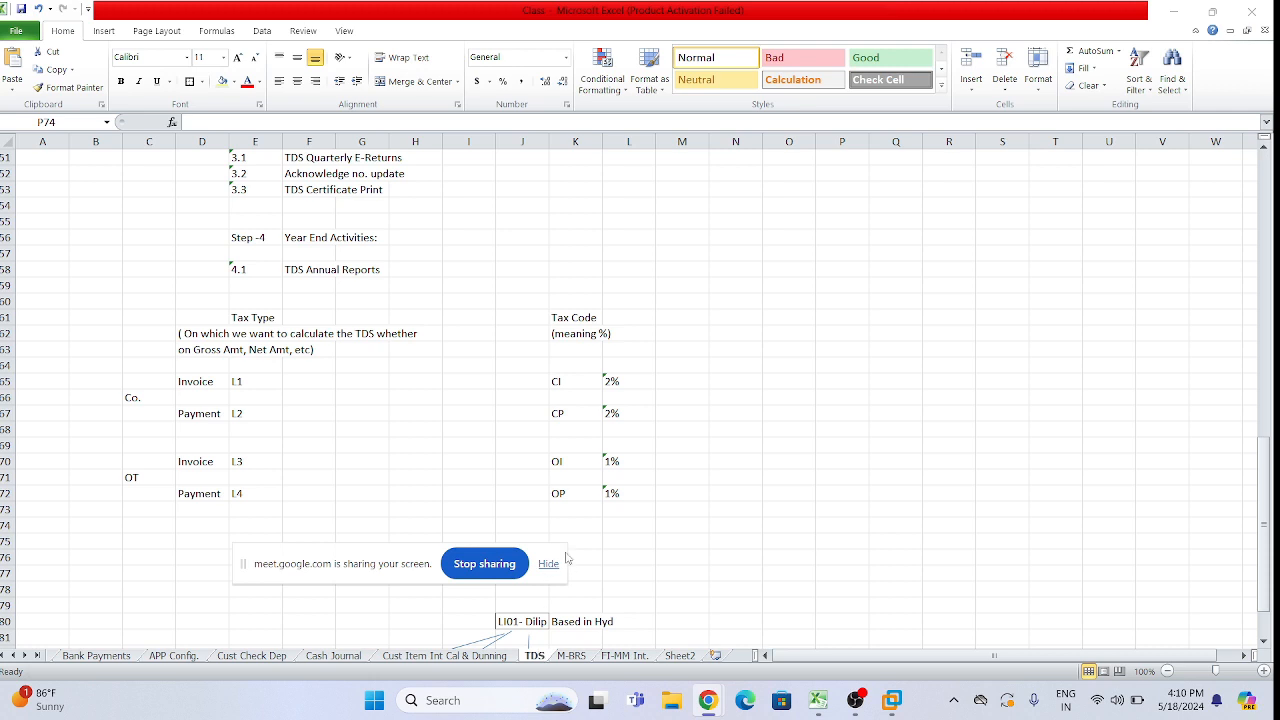
scroll(437, 271, up, 7)
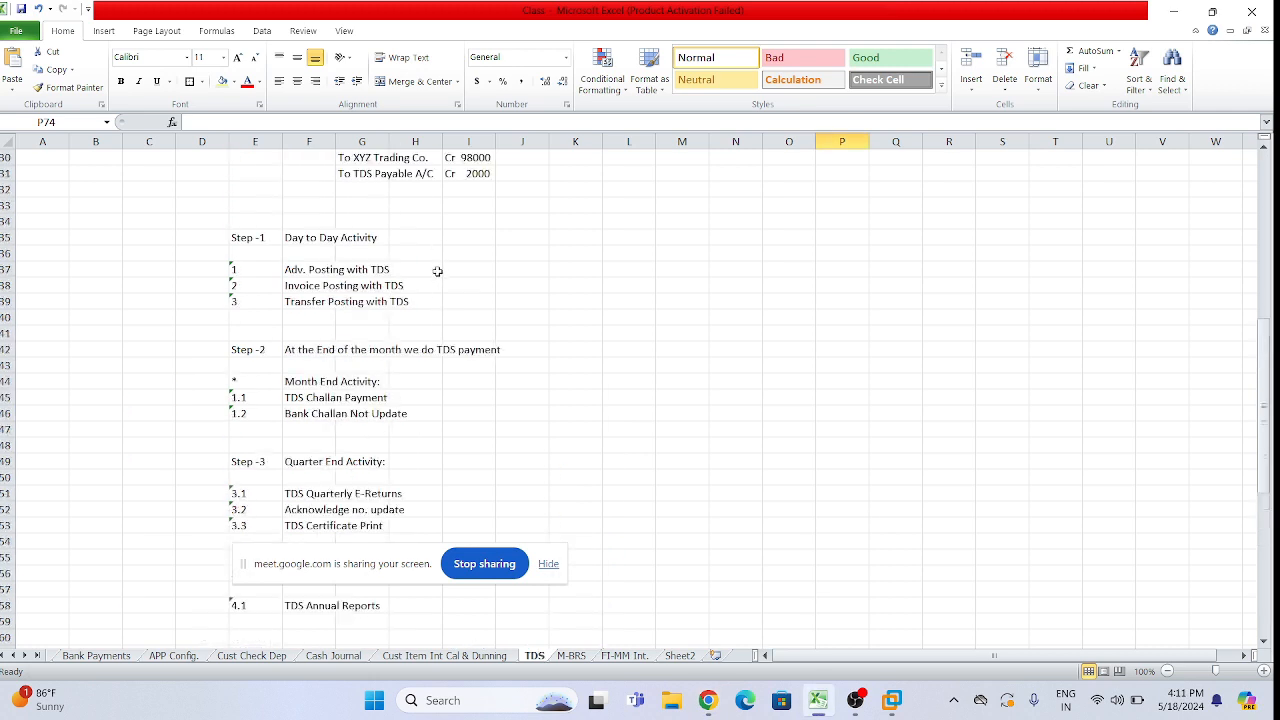
scroll(437, 271, up, 3)
click(335, 414)
key(Right)
key(Right)
key(Right)
key(Right)
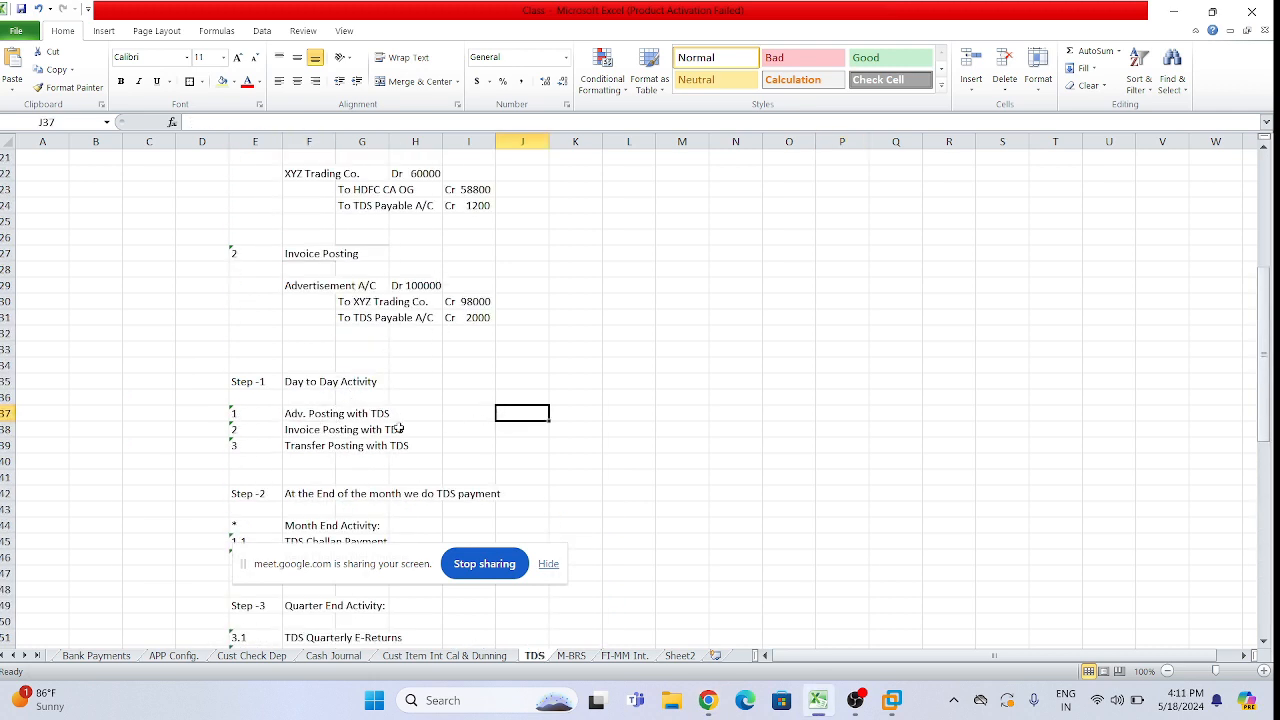
click(295, 437)
click(288, 447)
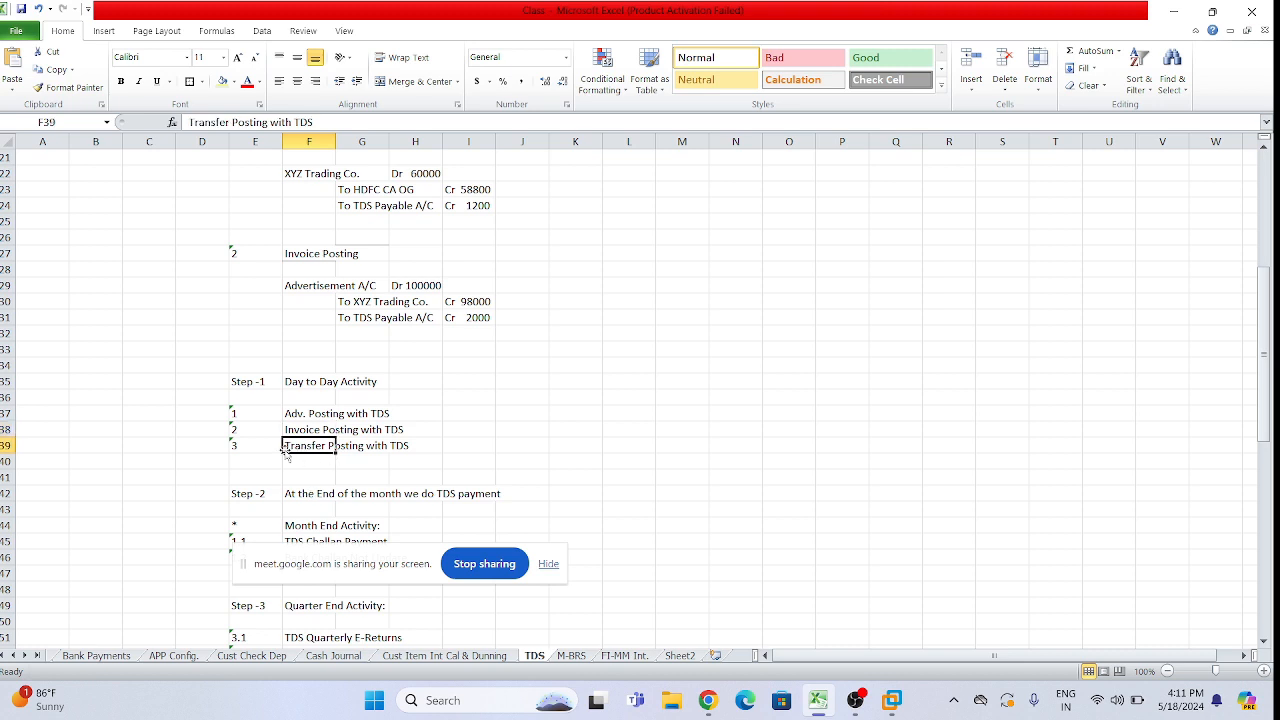
click(506, 412)
click(290, 413)
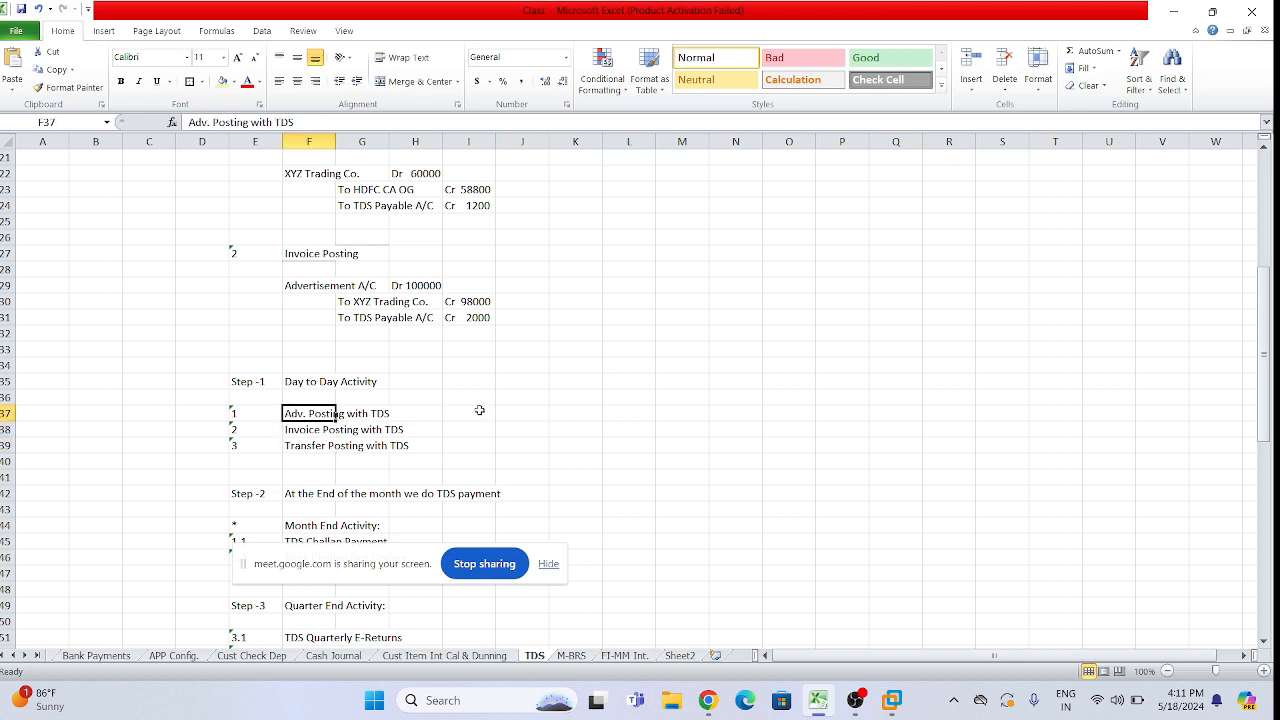
click(479, 410)
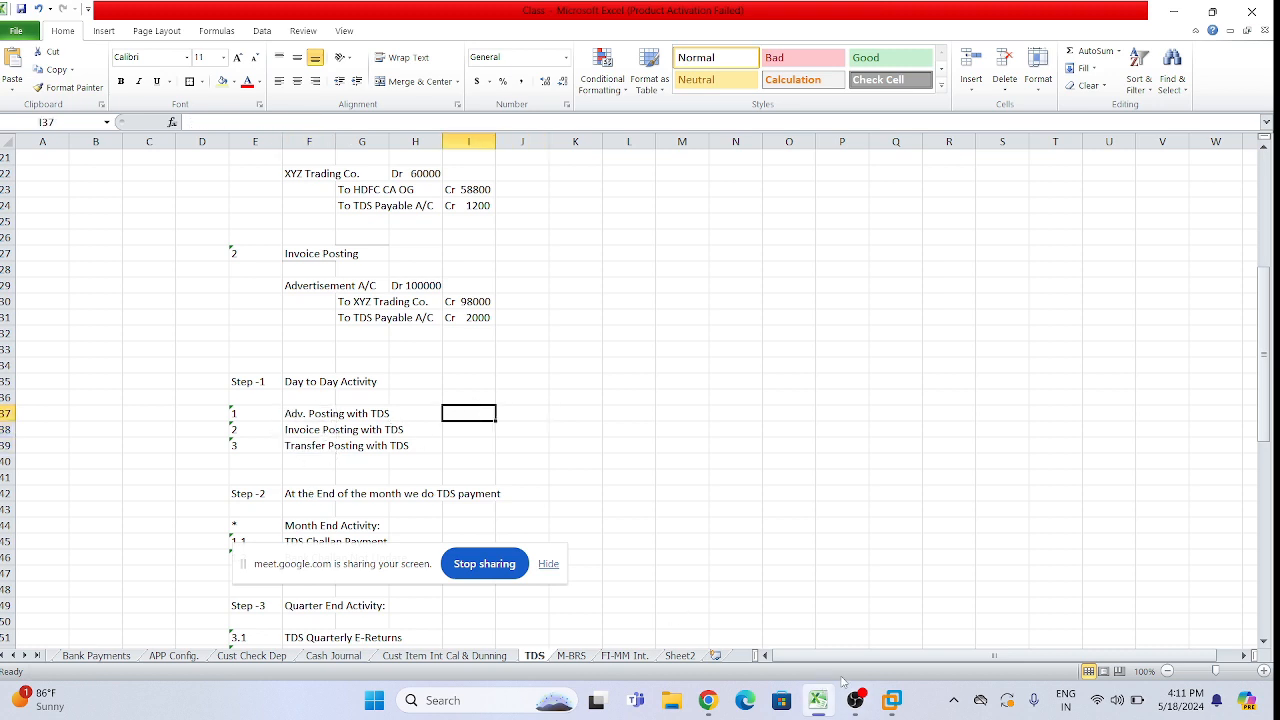
click(893, 699)
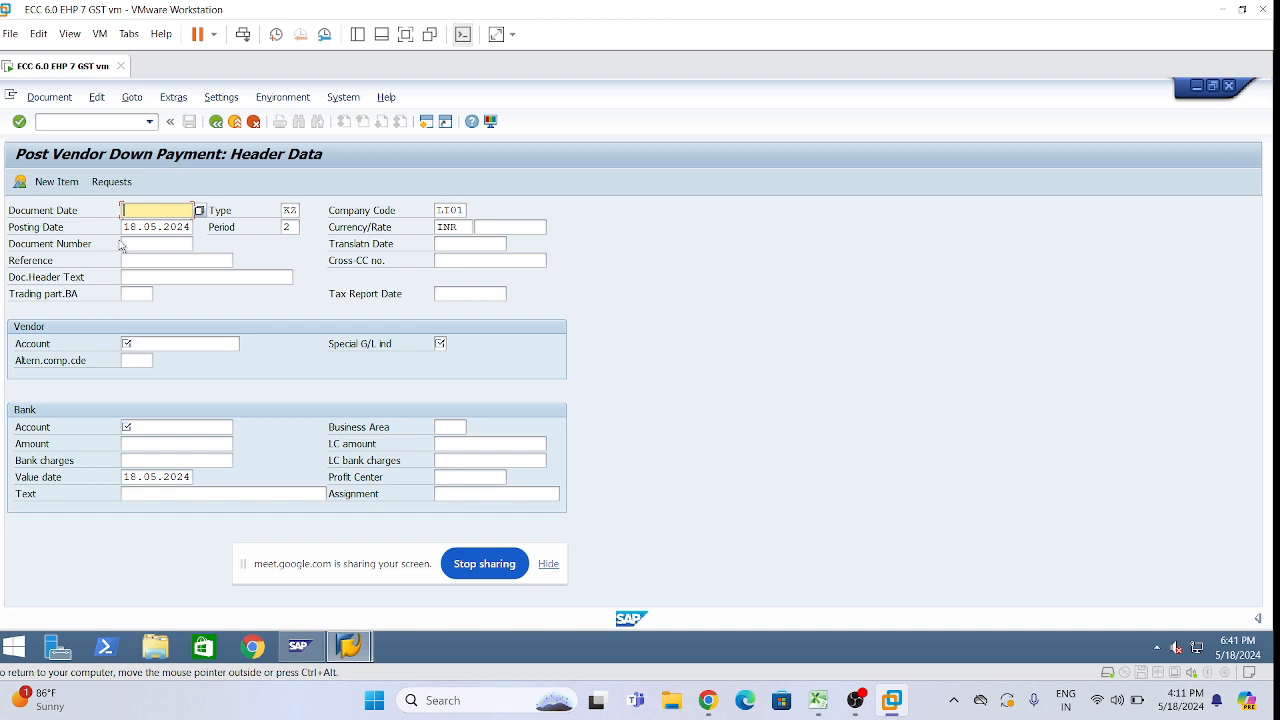
Step: Set the down payment's document date to 18.05.2024, matching the posting date, and enter TDS-01 as the reference
click(153, 227)
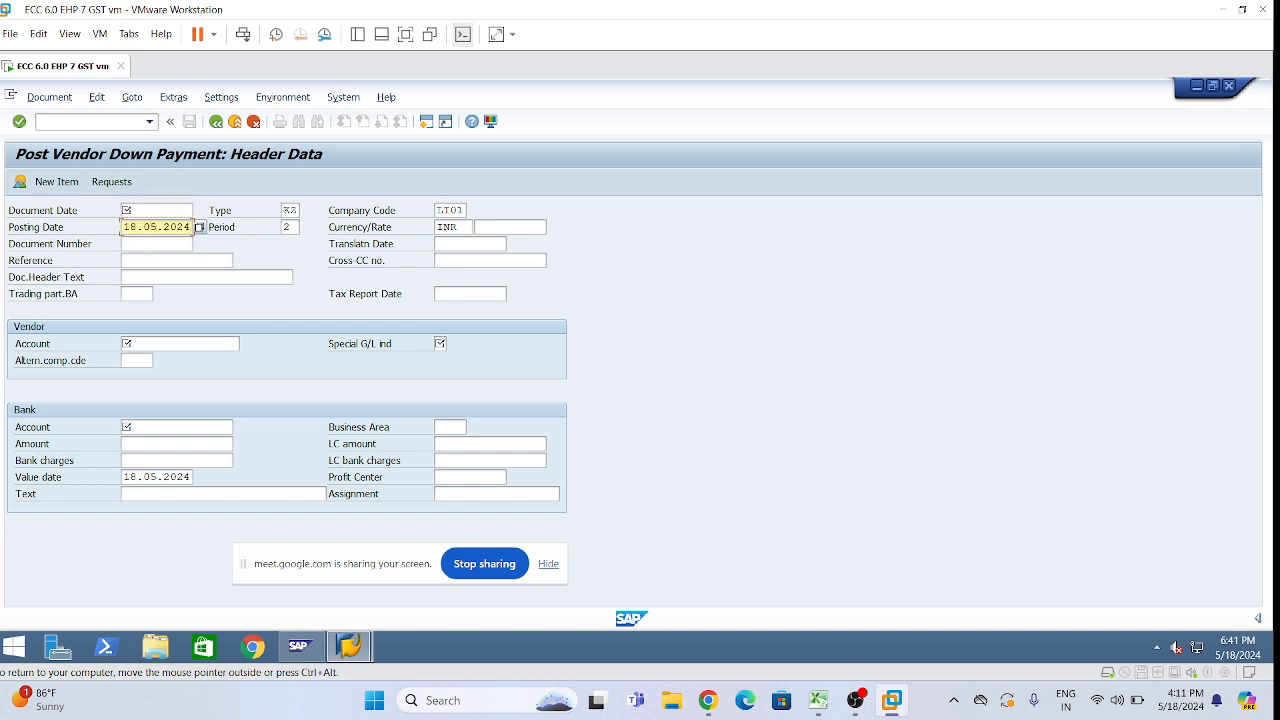
key(ctrl+a)
key(ctrl+c)
click(153, 210)
key(ctrl+v)
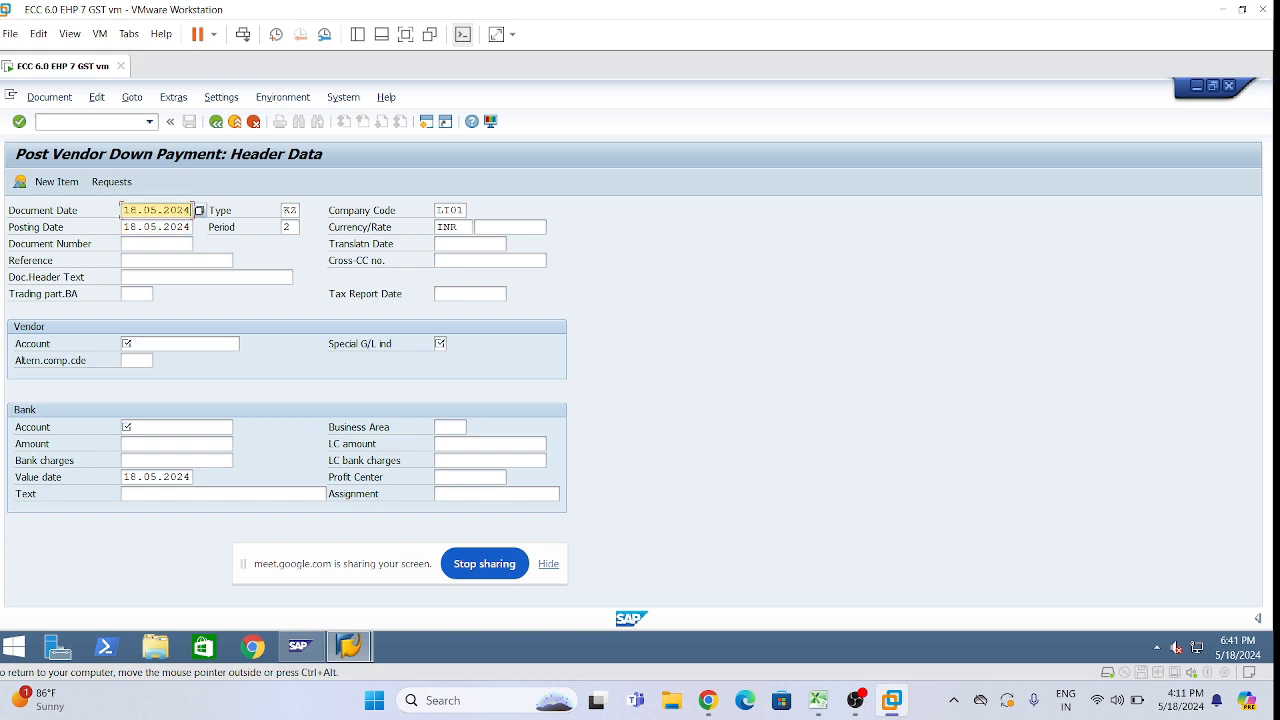
click(124, 277)
click(122, 260)
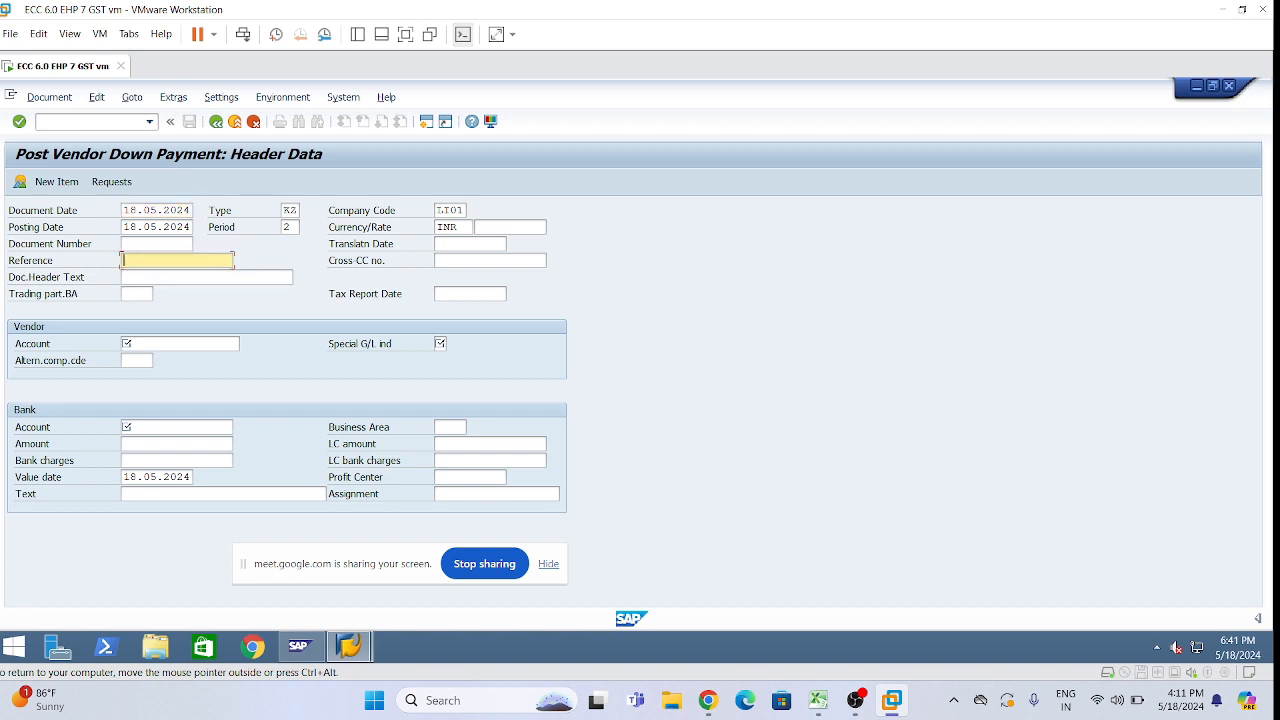
text(TDS-01)
click(180, 277)
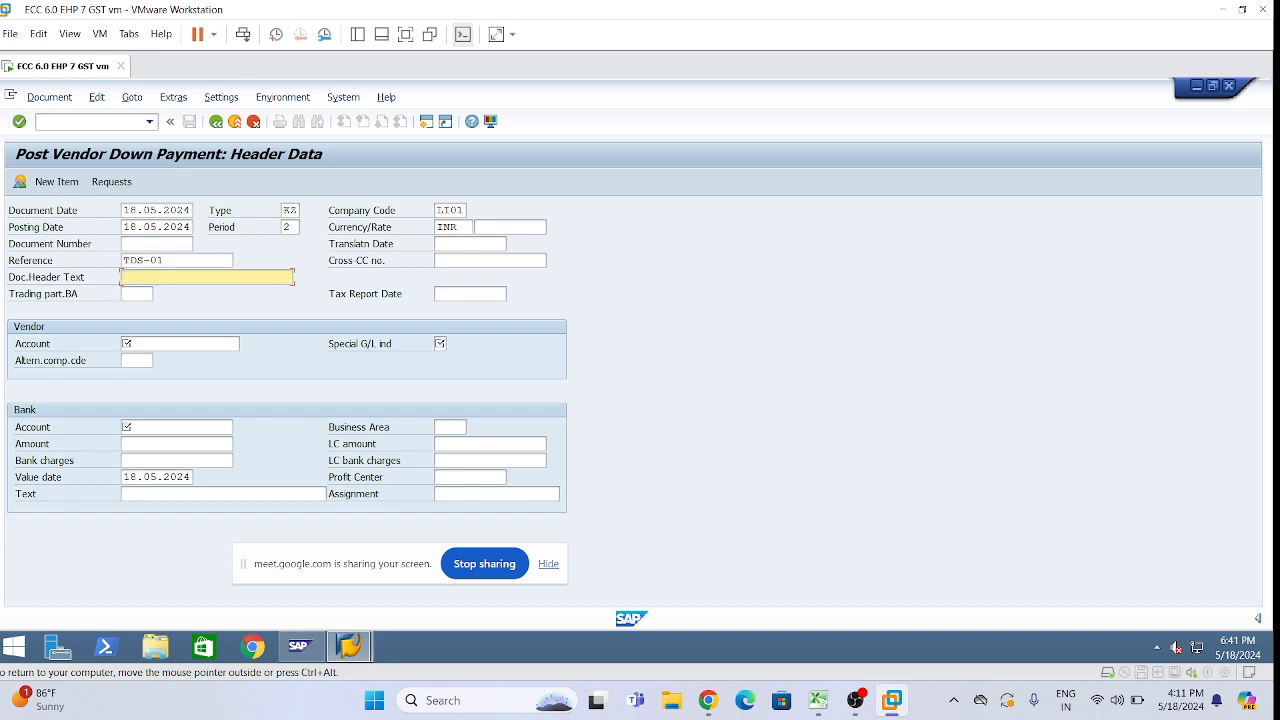
Step: Enter the vendor account of Tripura Services Pvt Ltd and set the special G/L indicator to A
click(124, 343)
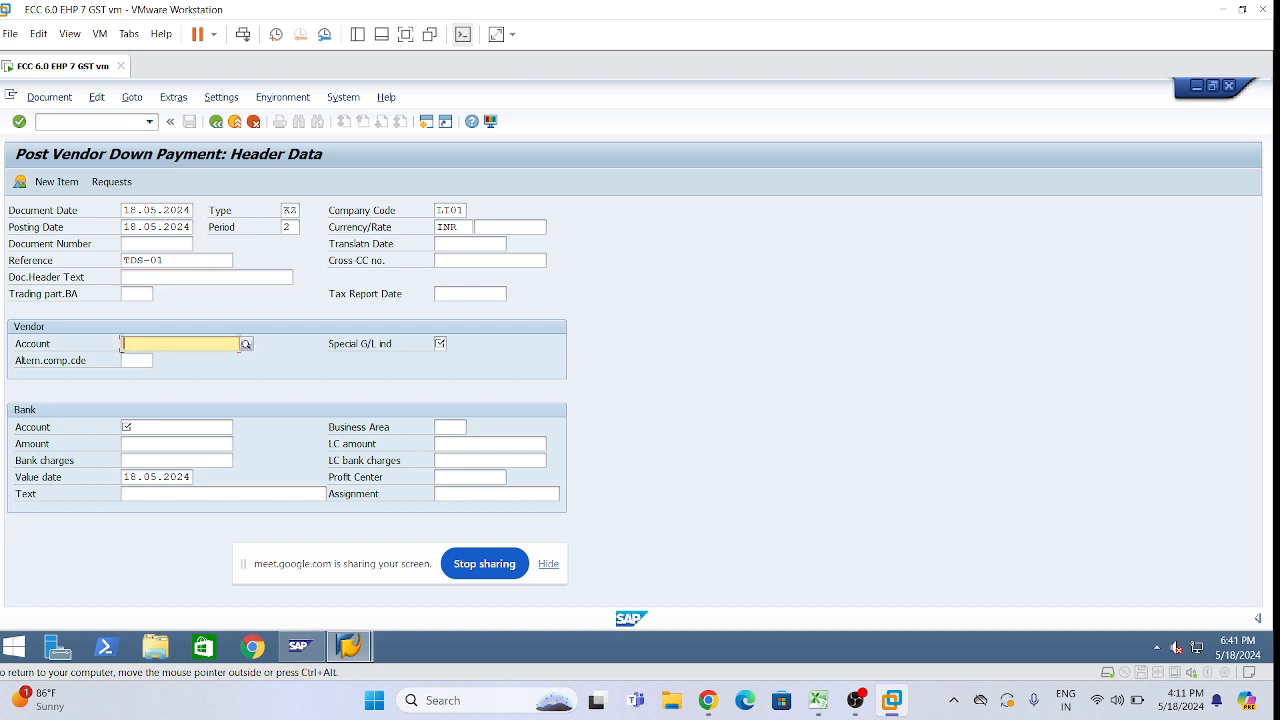
click(162, 343)
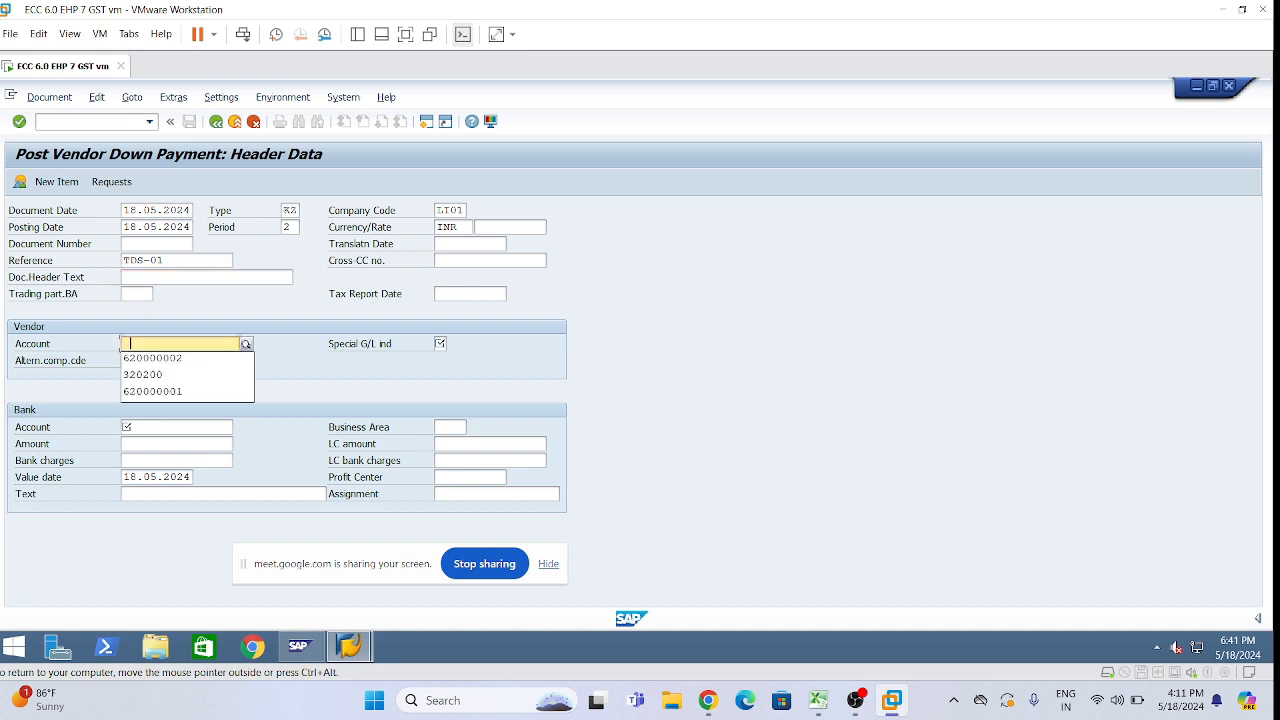
click(160, 358)
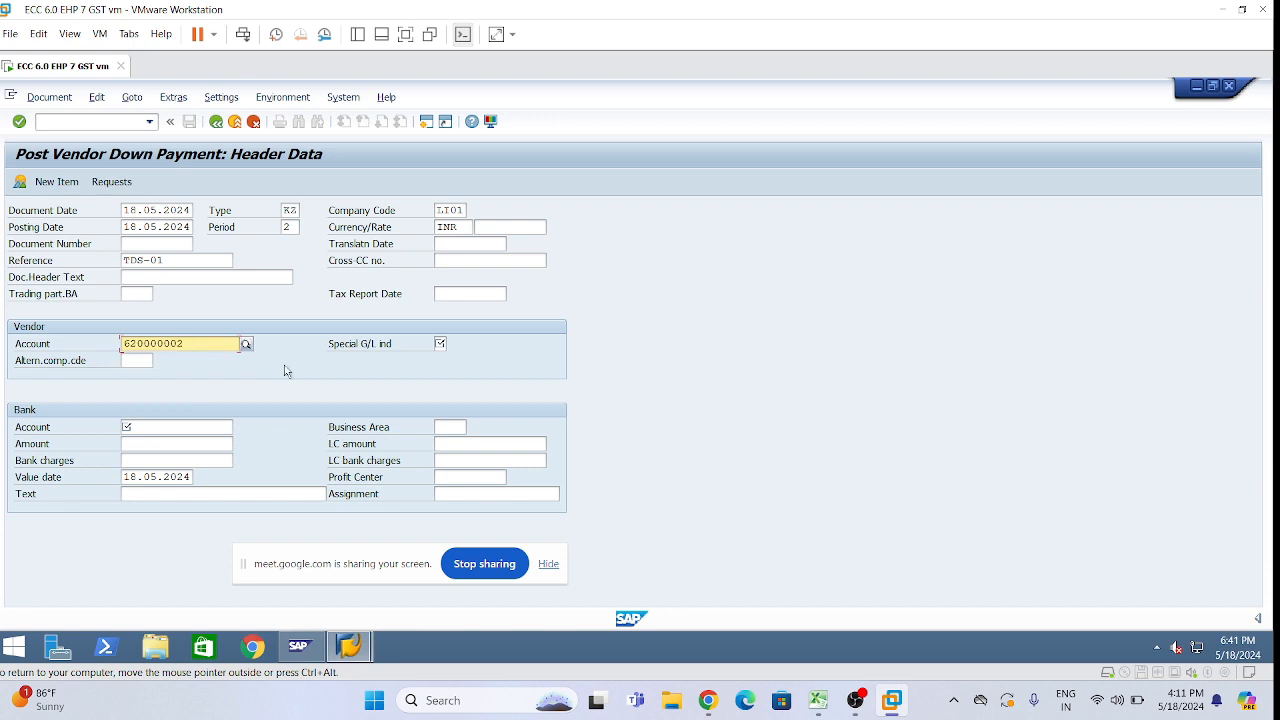
text(20)
key(Return)
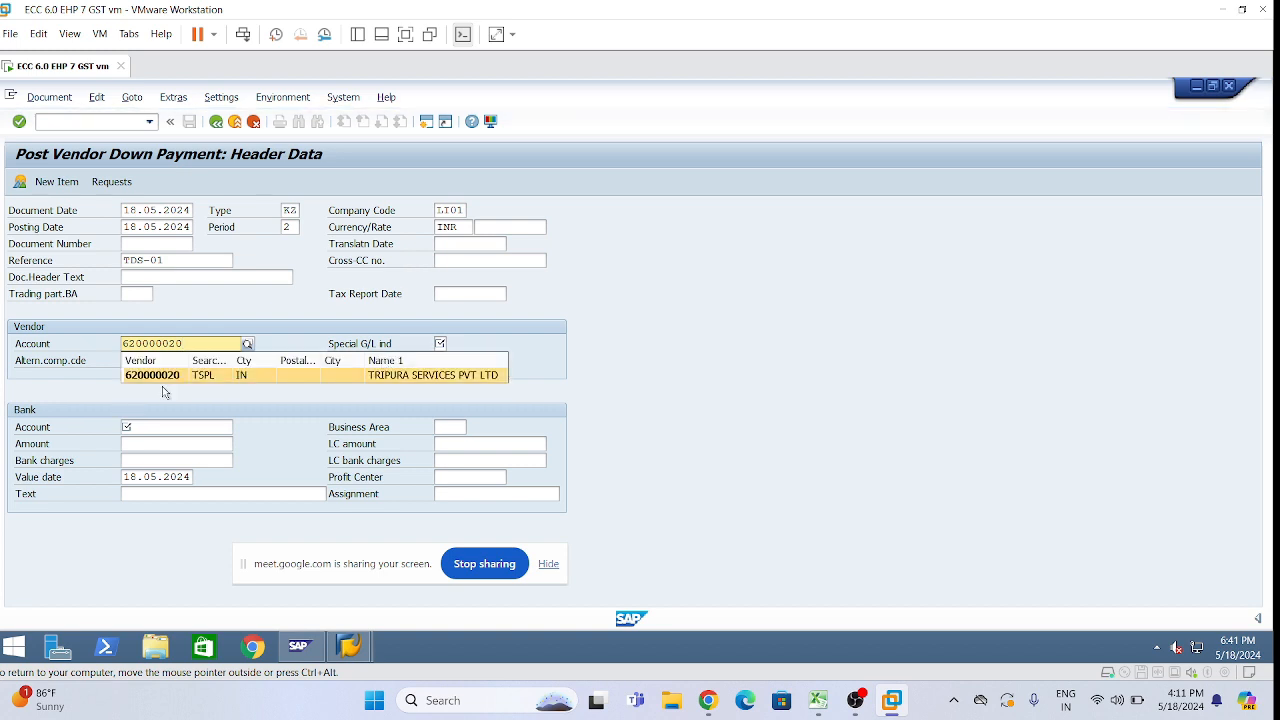
click(419, 371)
click(440, 345)
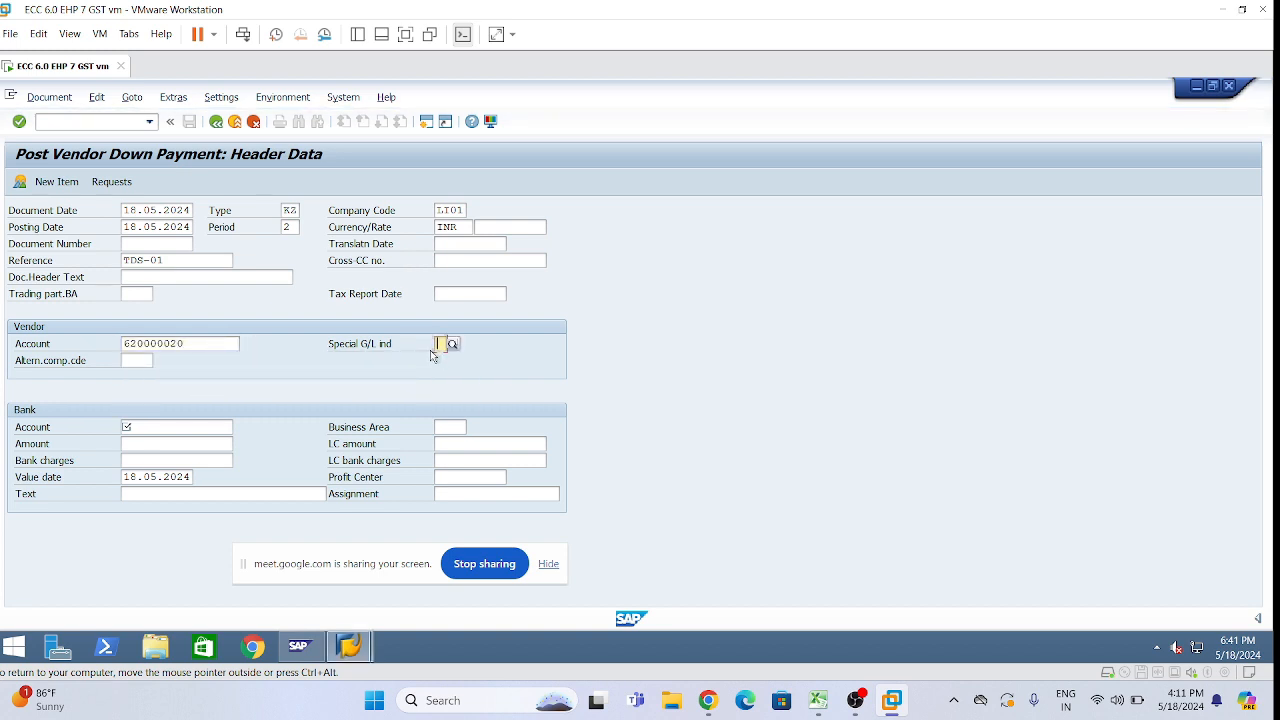
text(A)
click(536, 376)
Step: Enter bank G/L account 241001, amount 40000 and the text "Vendor Adv with TDS" in the bank data
click(123, 427)
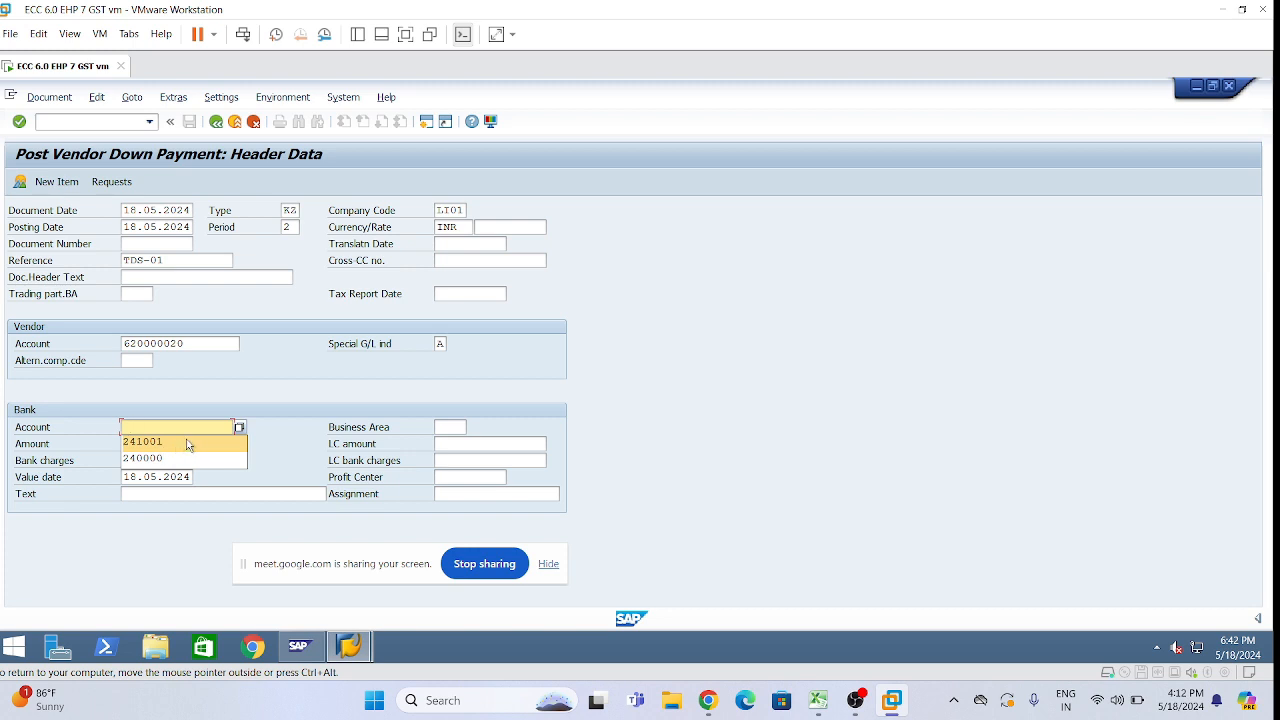
click(188, 443)
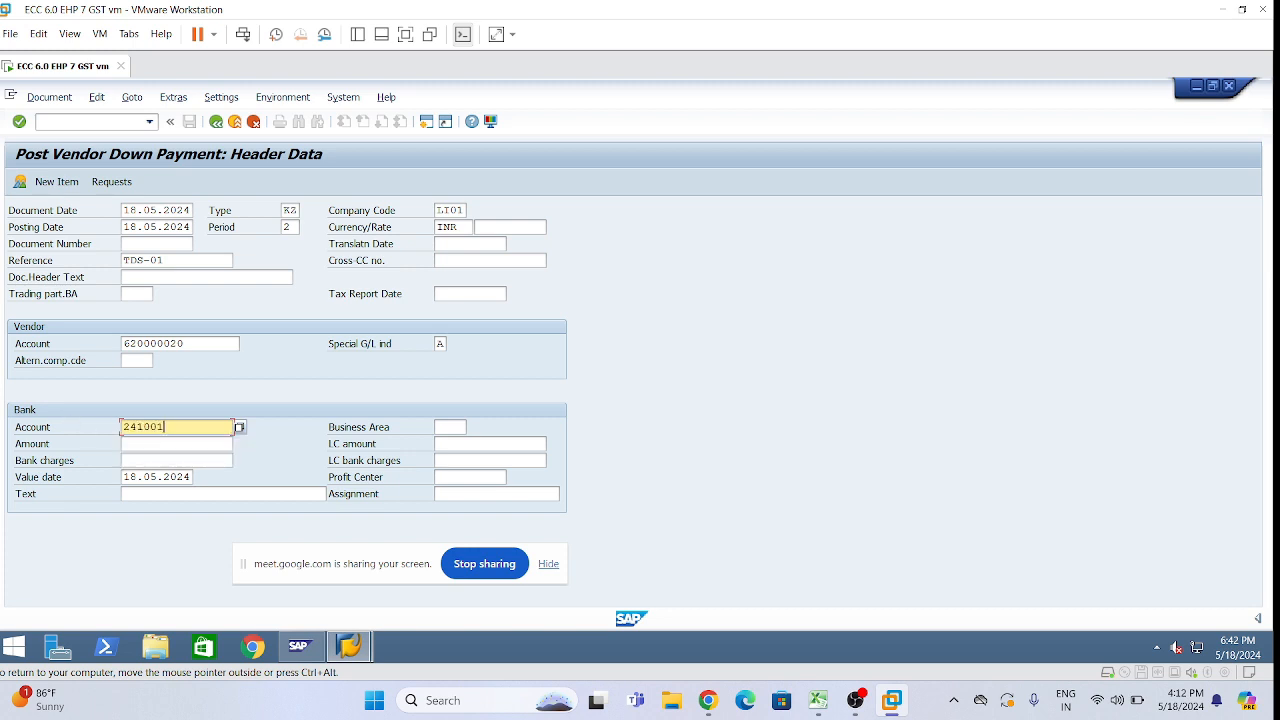
click(186, 443)
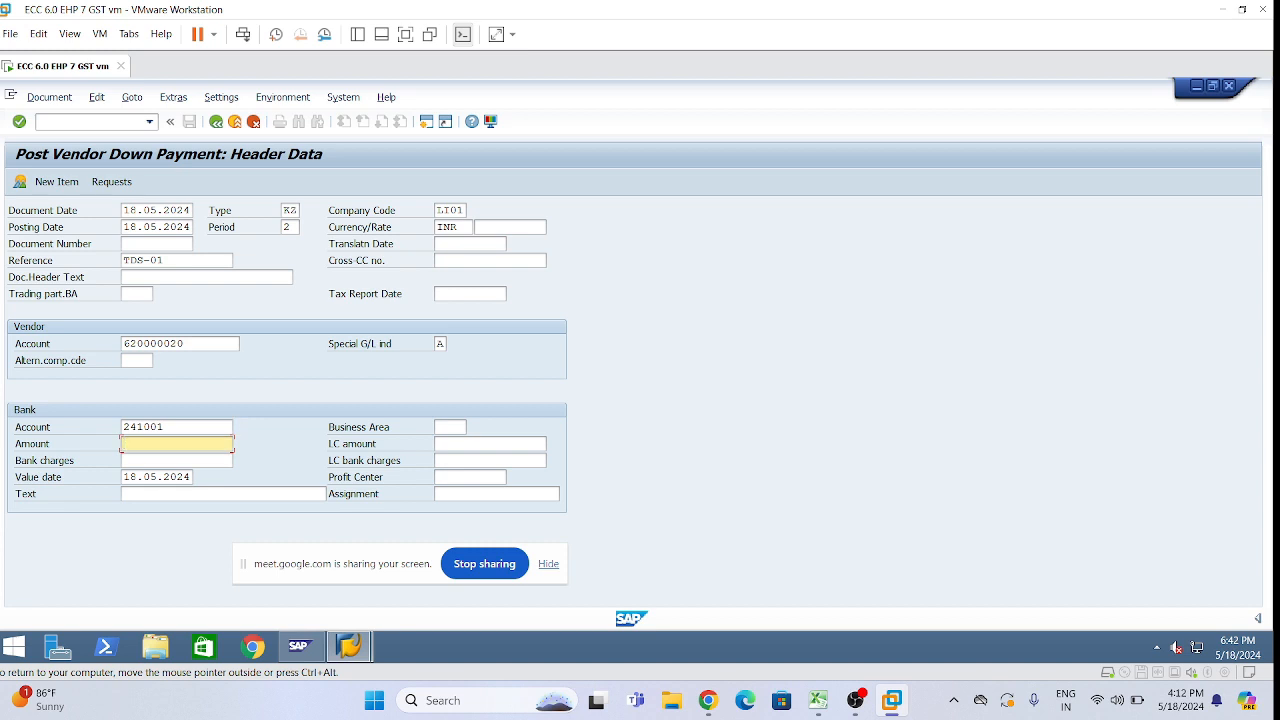
text(40000)
click(122, 494)
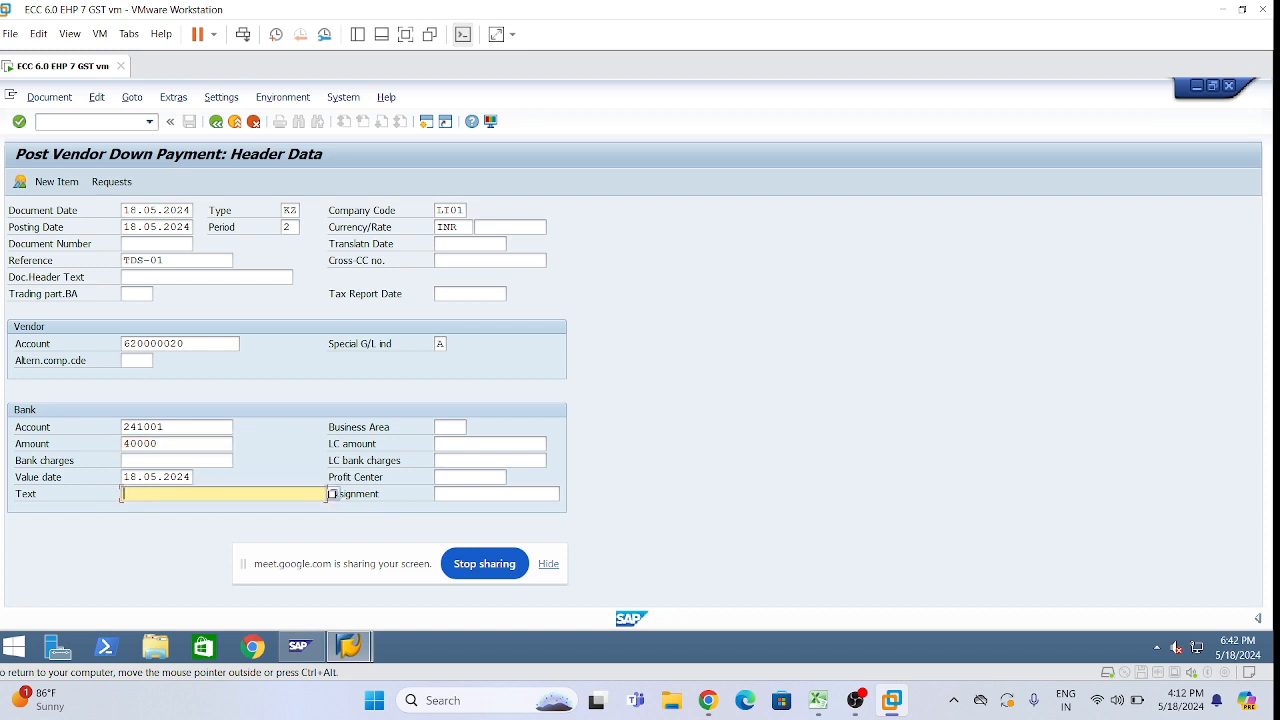
text(Vendor Adv with TDS)
Step: Review the vendor account, bank account, value date and text entered in the down payment header
click(200, 344)
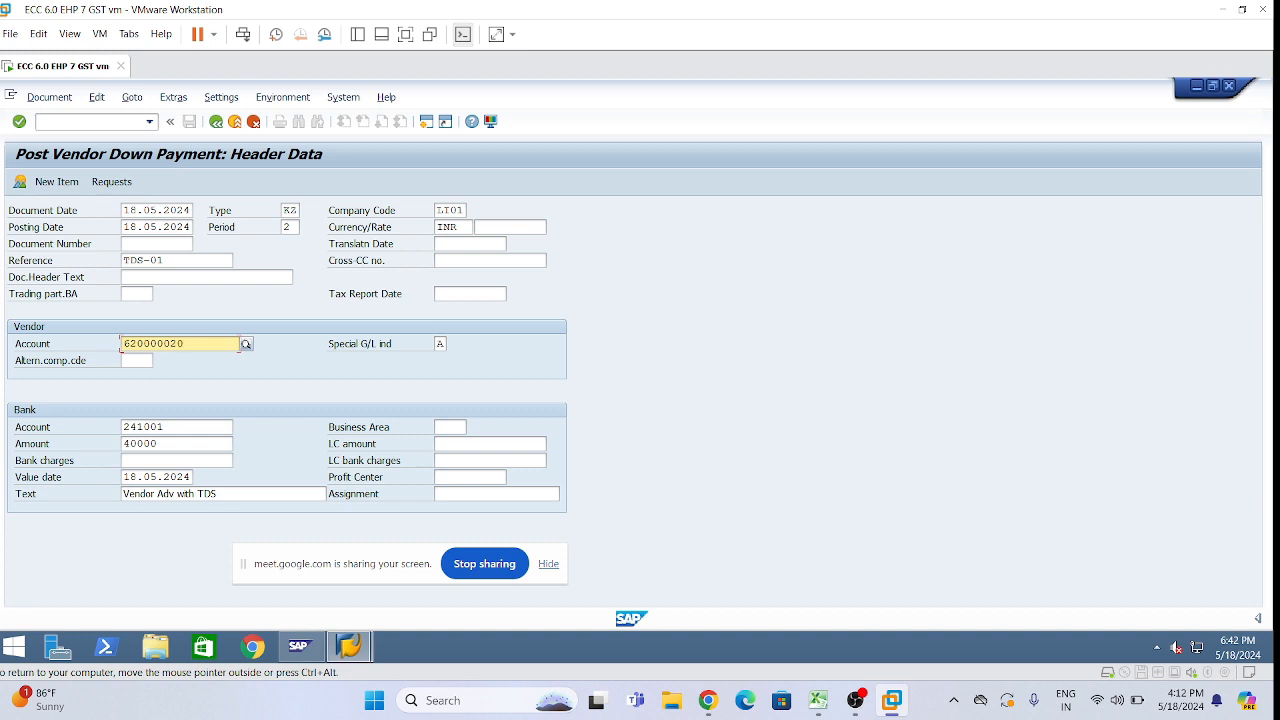
click(168, 427)
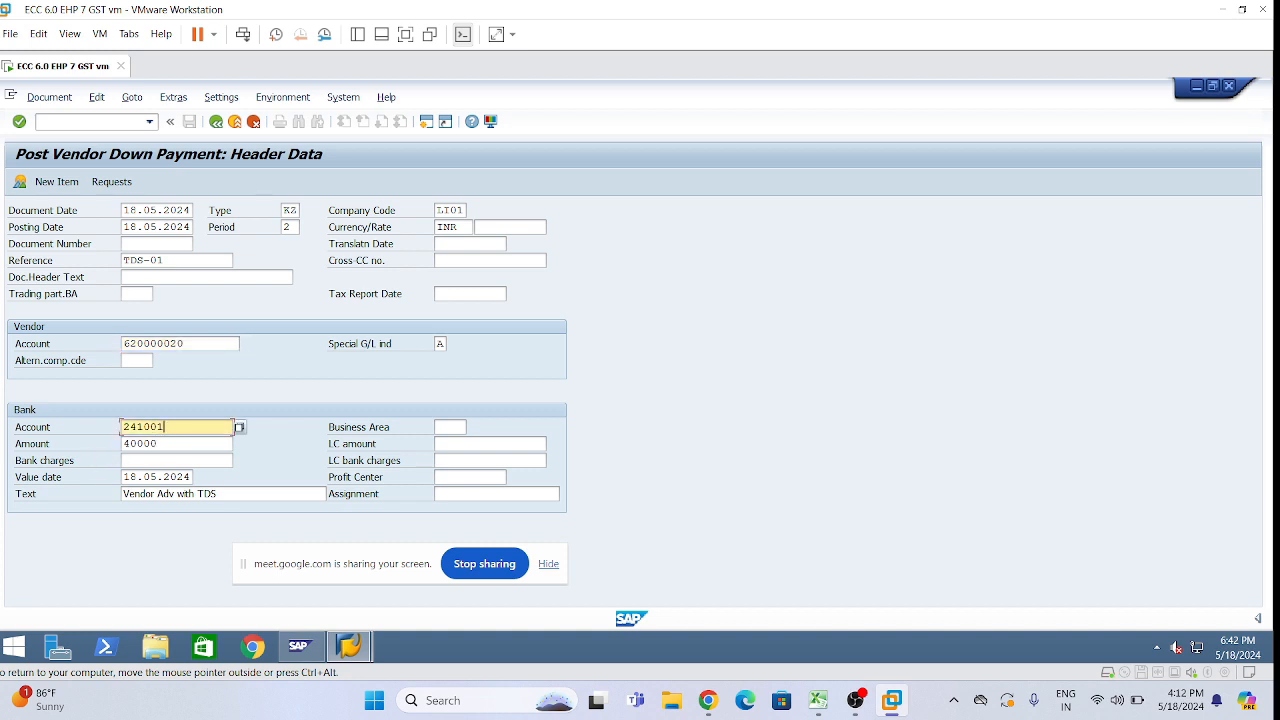
key(Down)
key(Down)
key(Down)
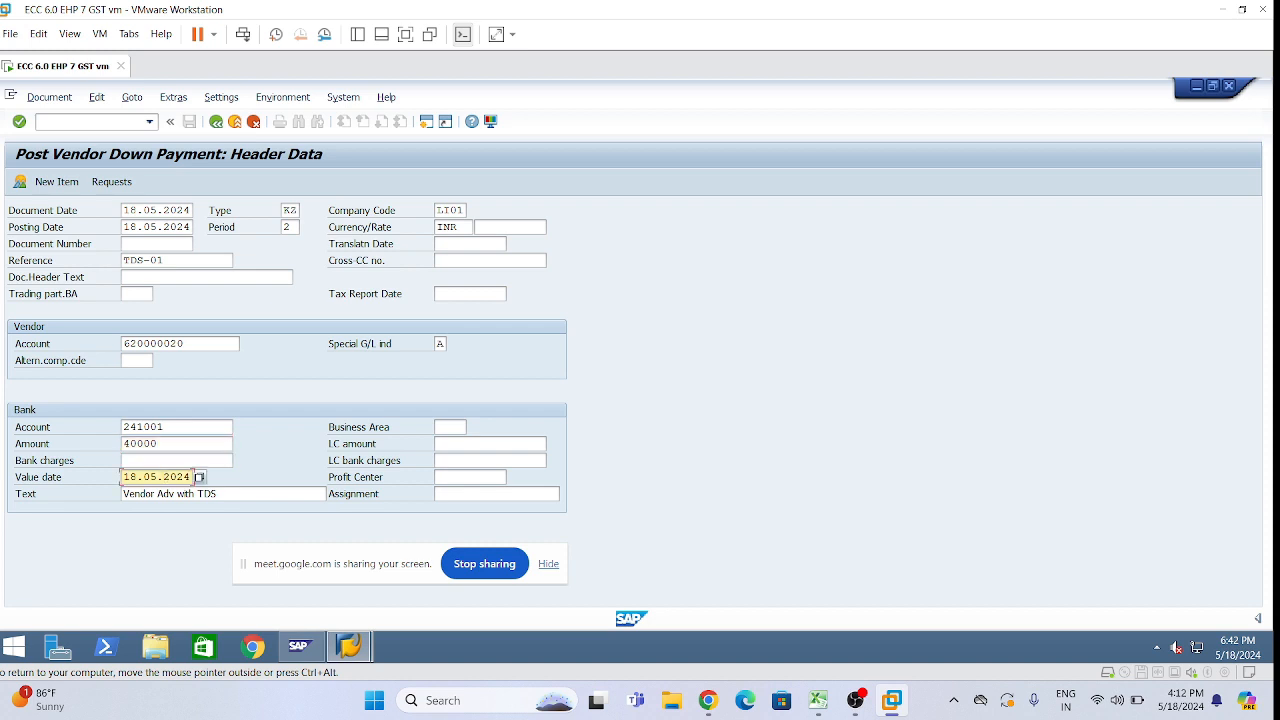
key(Down)
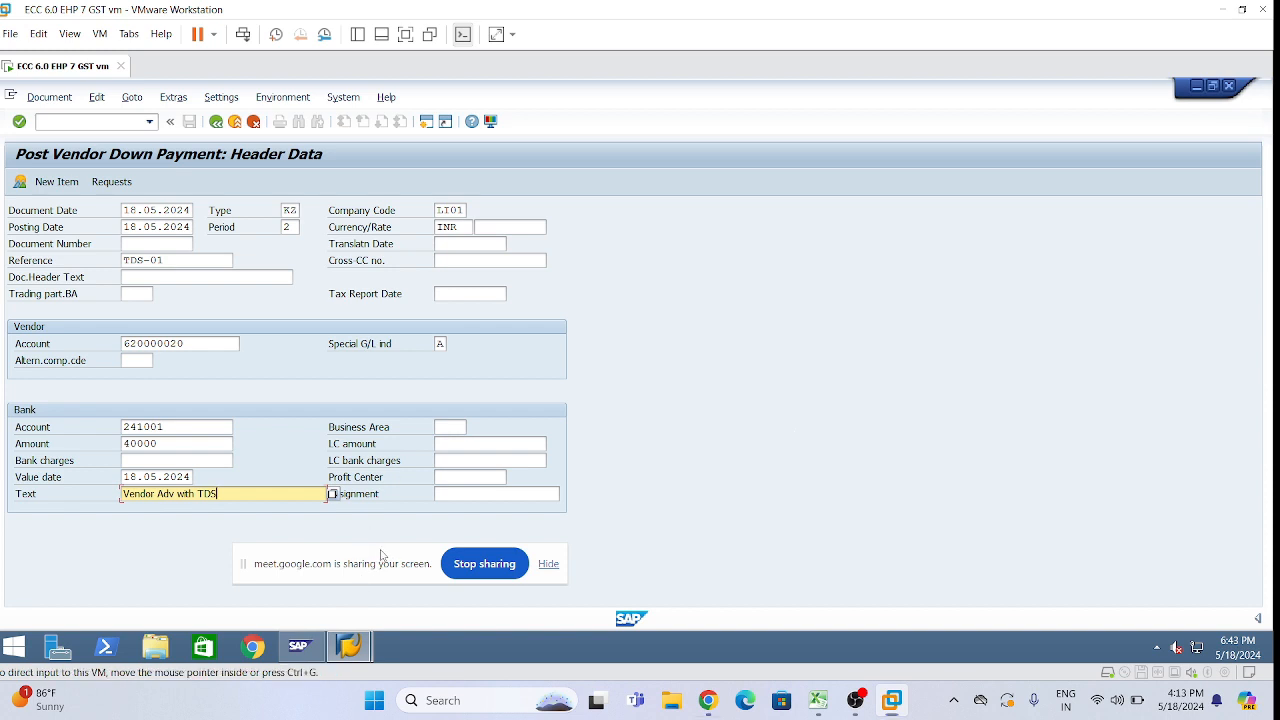
drag(380, 554, 914, 632)
click(737, 326)
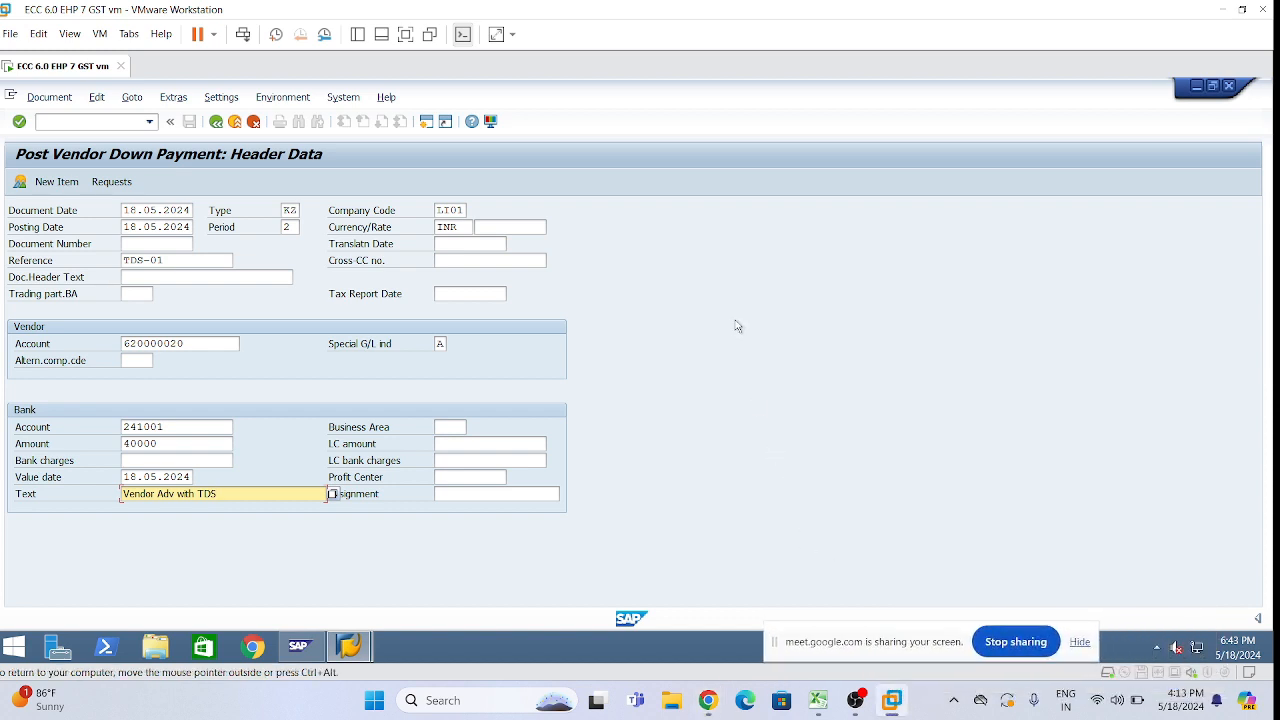
Step: Proceed to the vendor item and enter amount *, section code TS01 and due date 18.05.2024
key(Return)
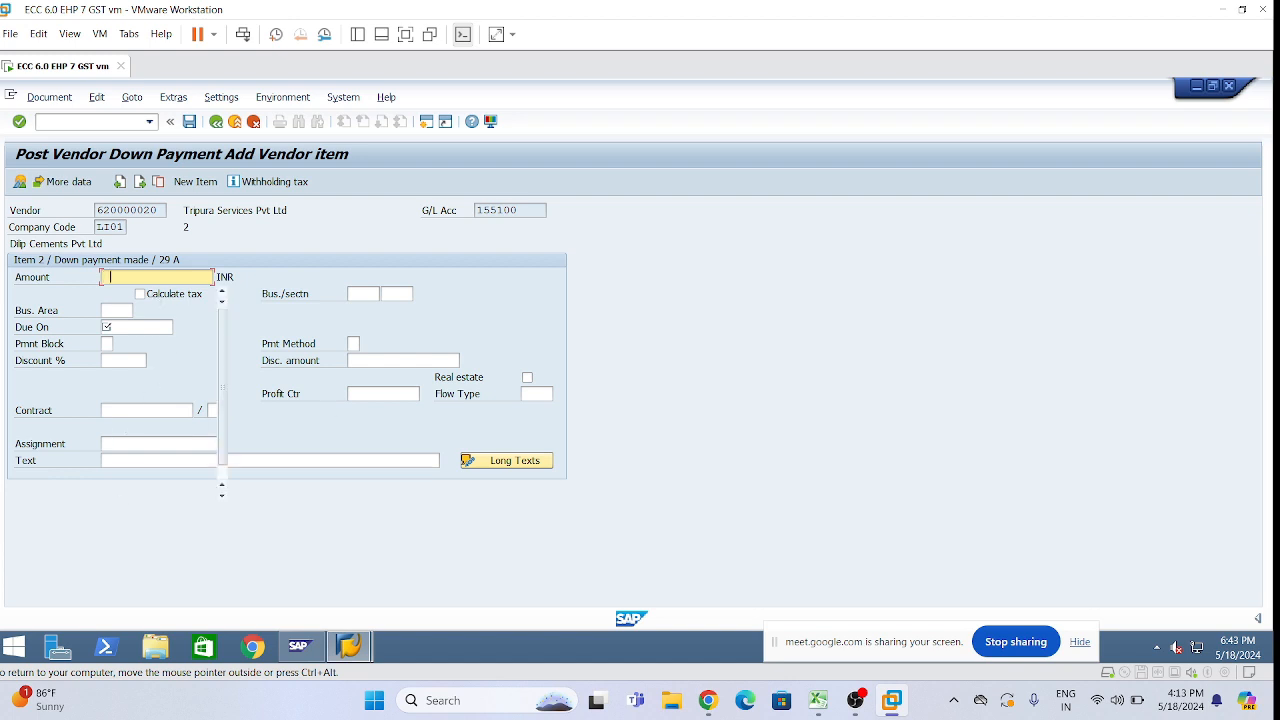
click(119, 311)
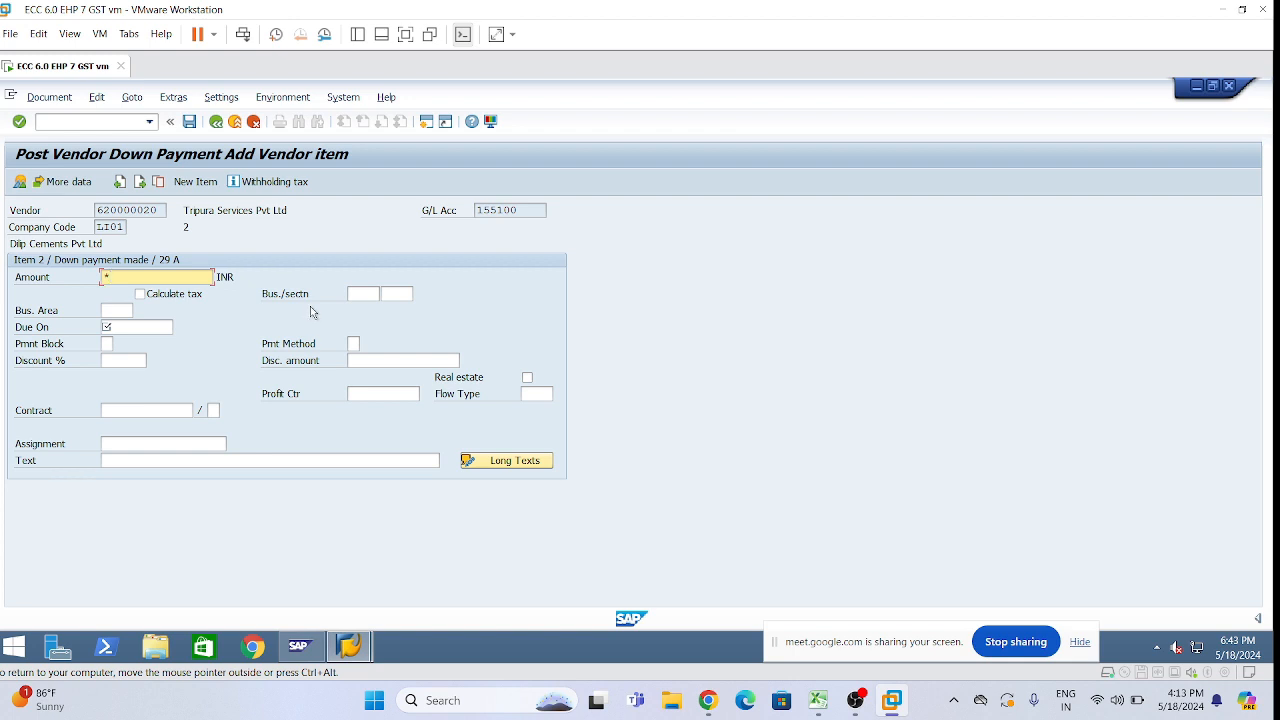
click(381, 292)
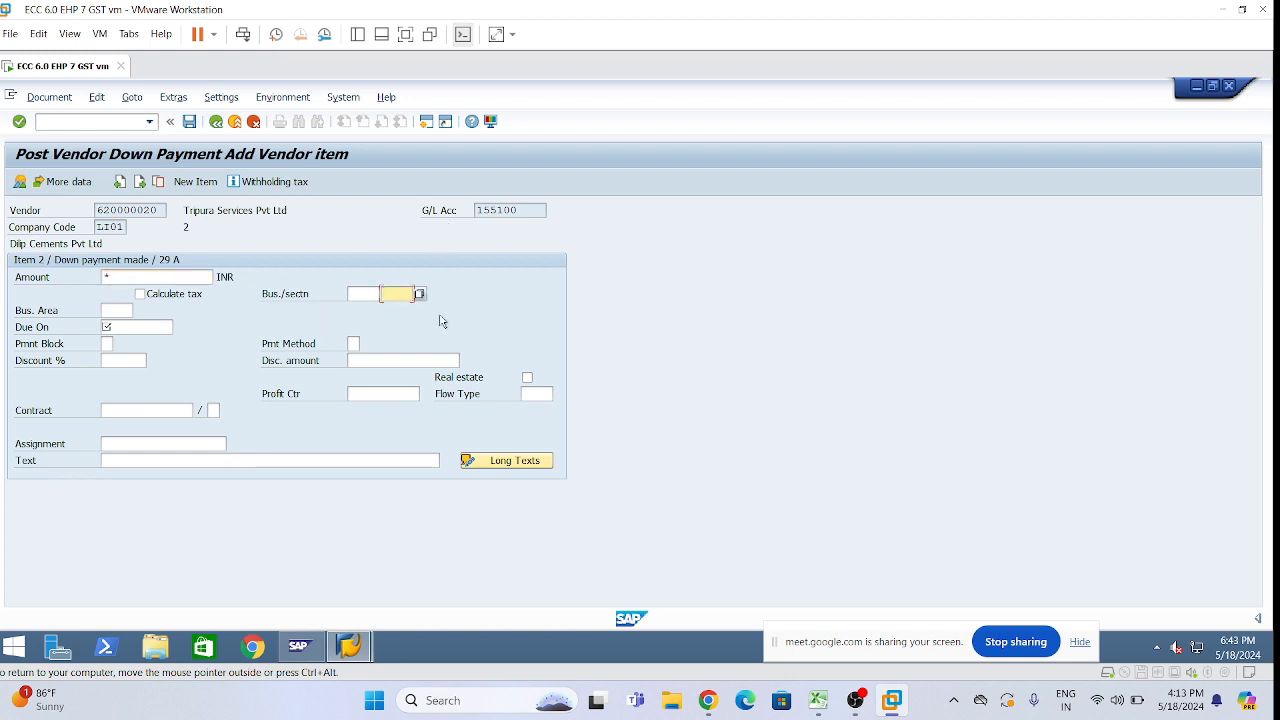
text(ts01)
click(128, 328)
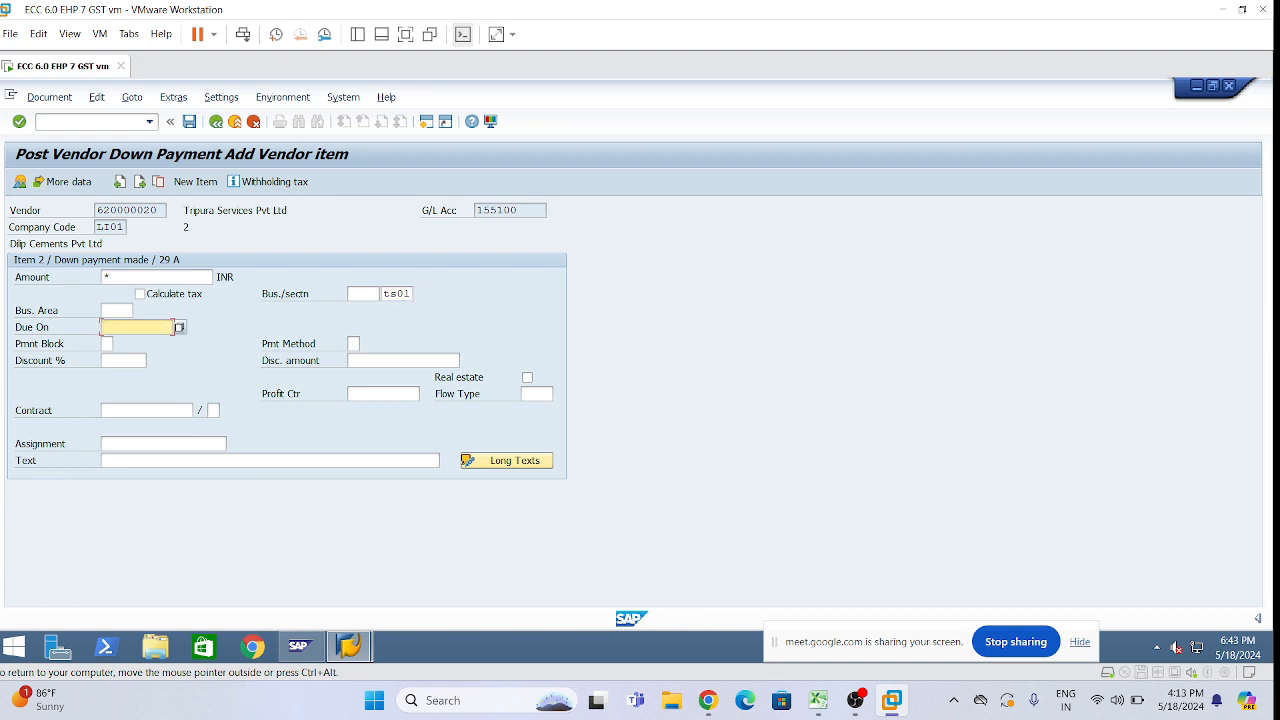
click(180, 327)
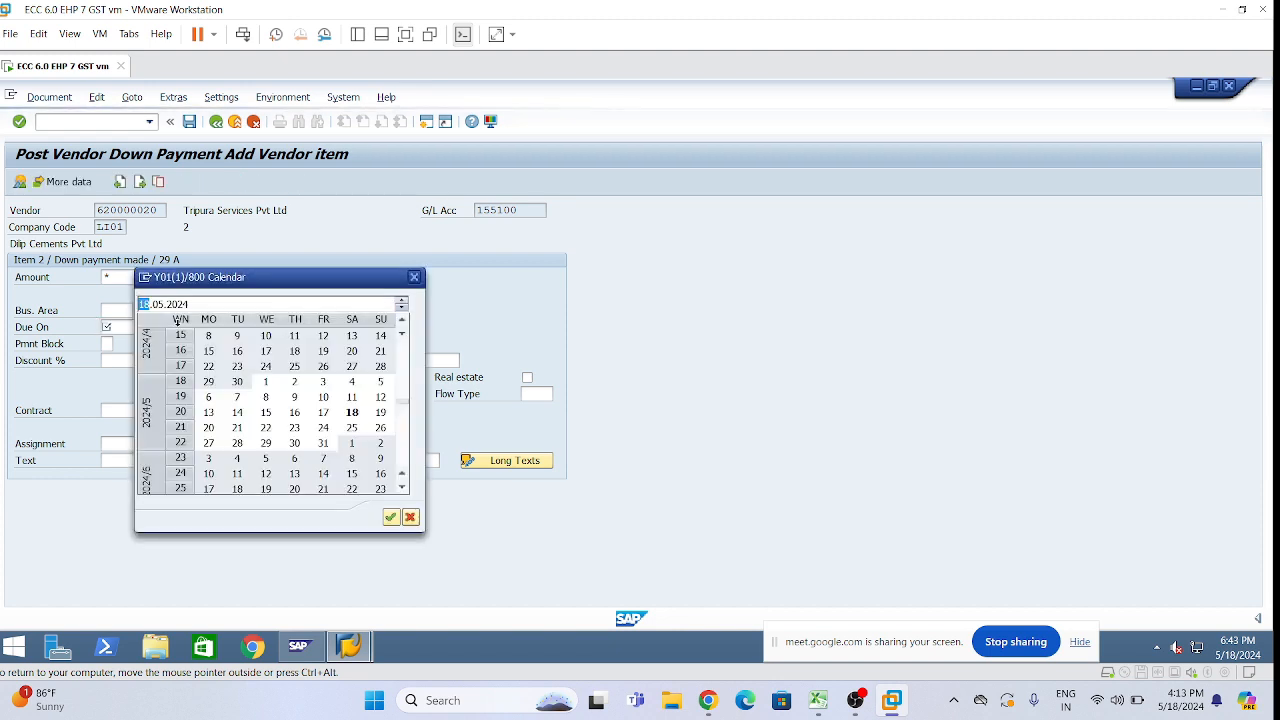
double_click(352, 412)
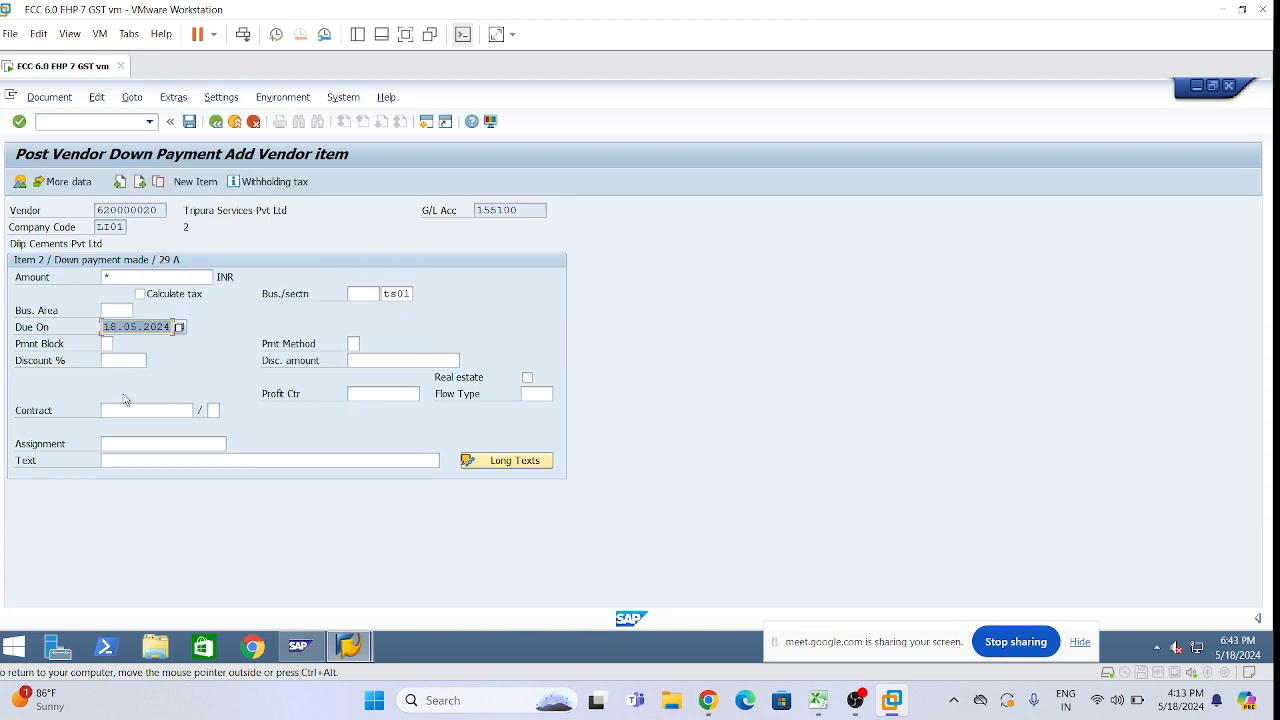
Step: Assign profit center 1000 and business area LHYD to the vendor down payment item
click(350, 394)
text(1000)
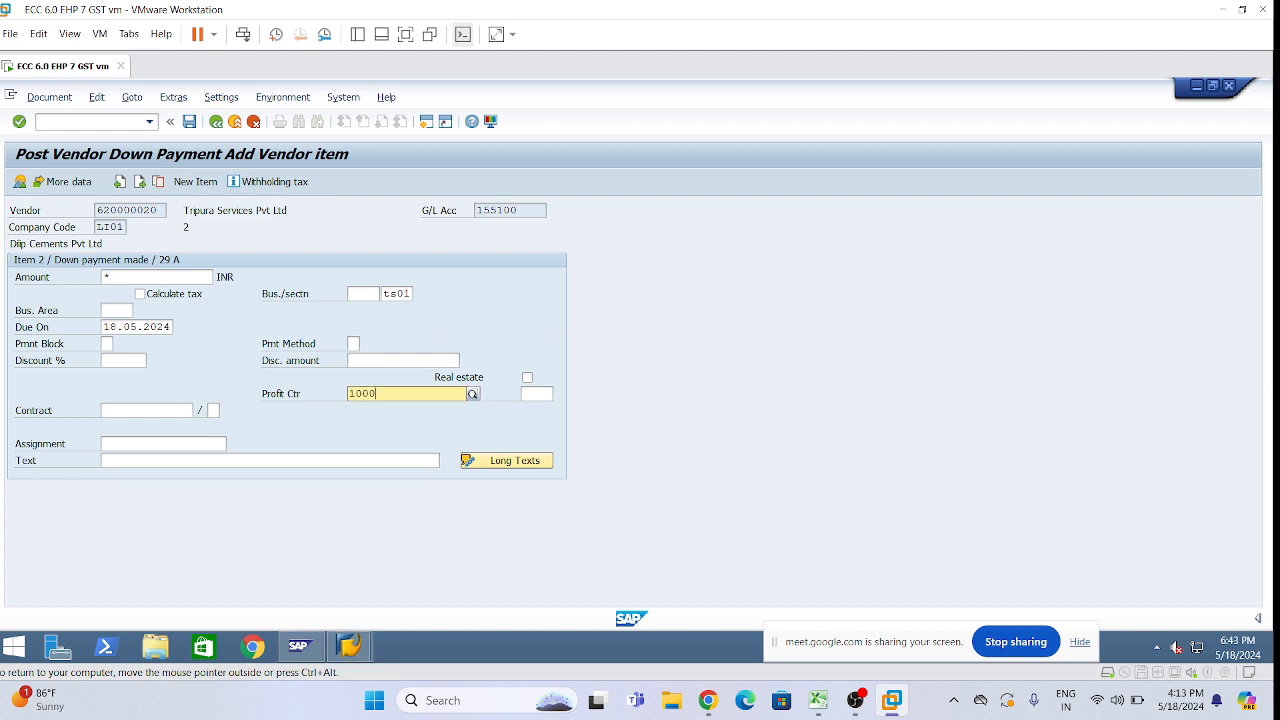
click(734, 368)
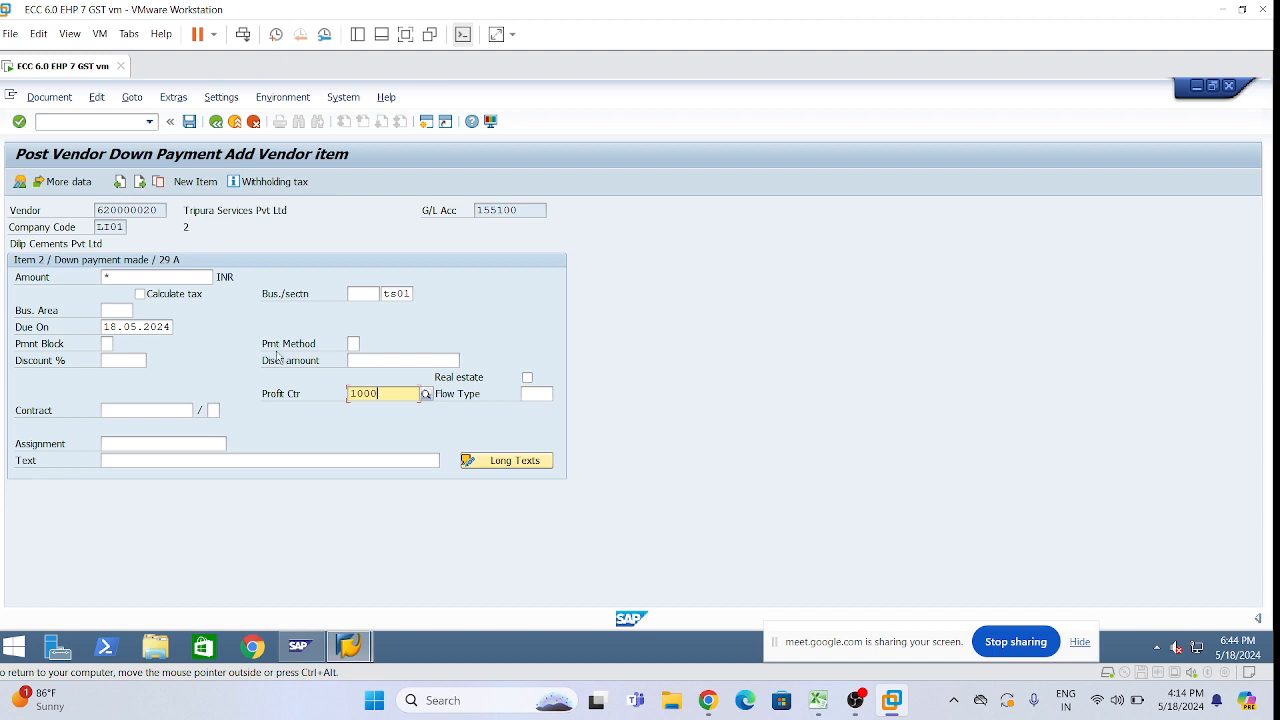
click(110, 310)
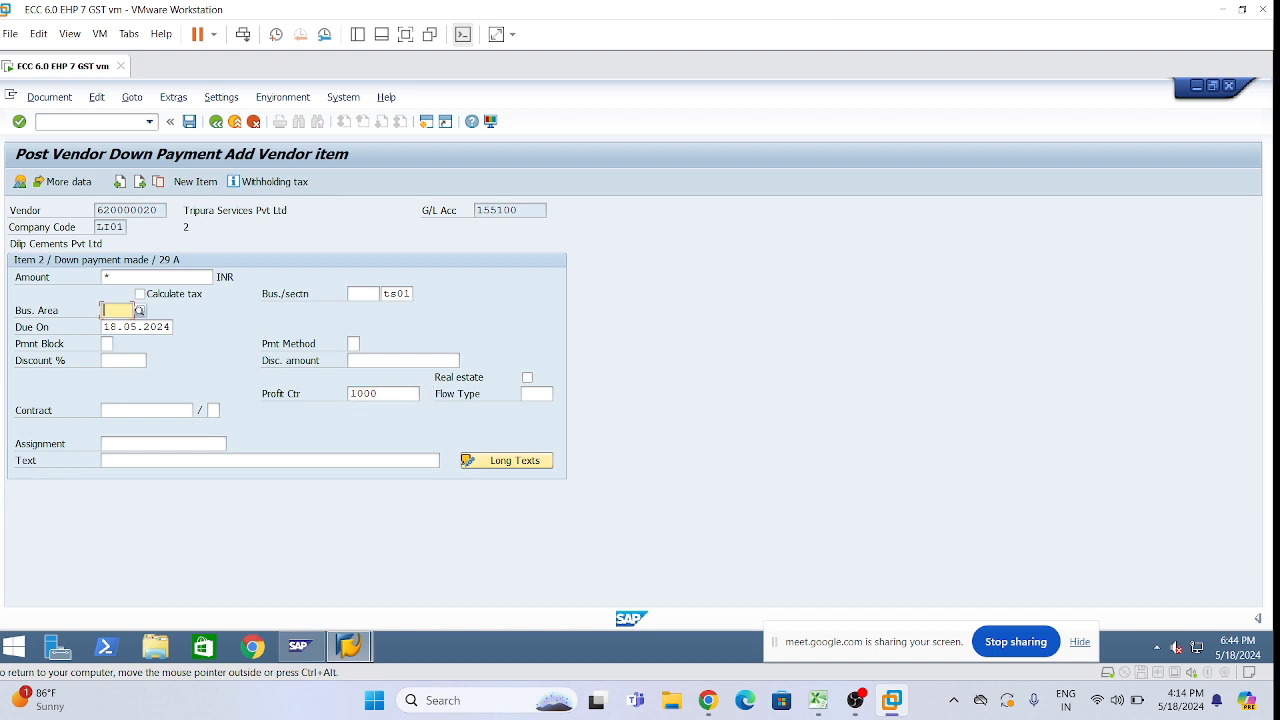
text(1)
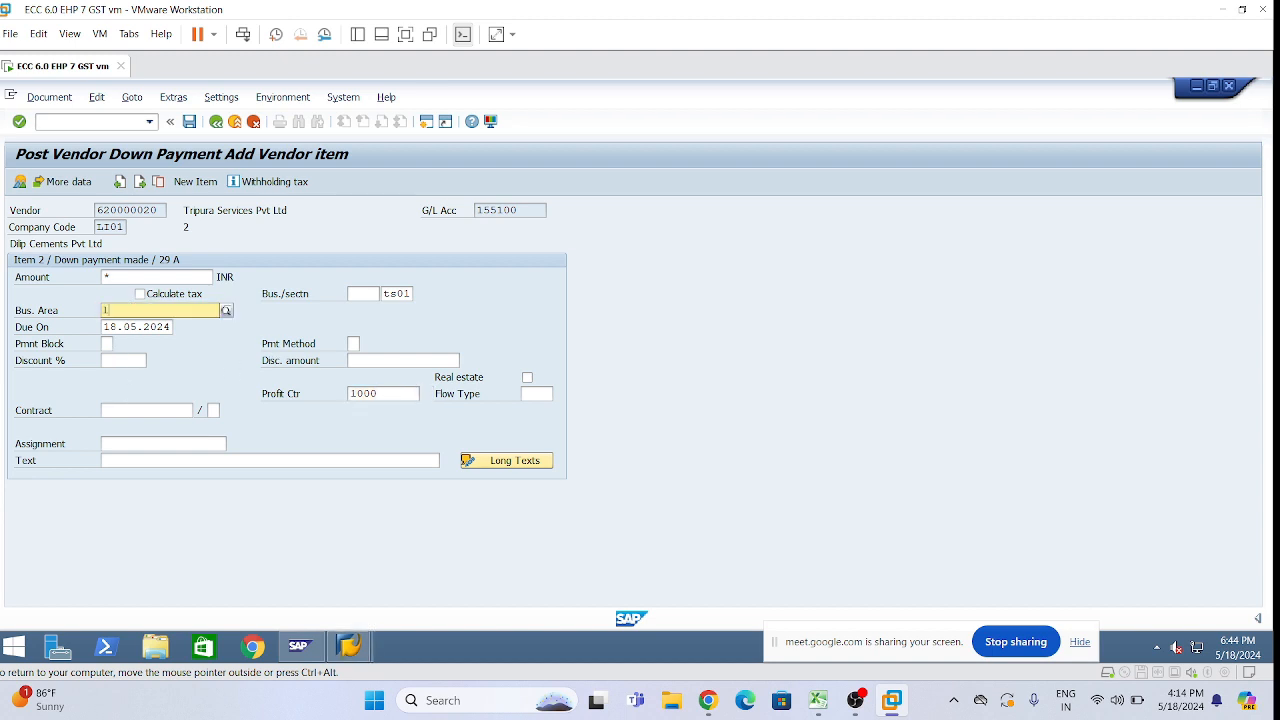
text(hy)
click(219, 346)
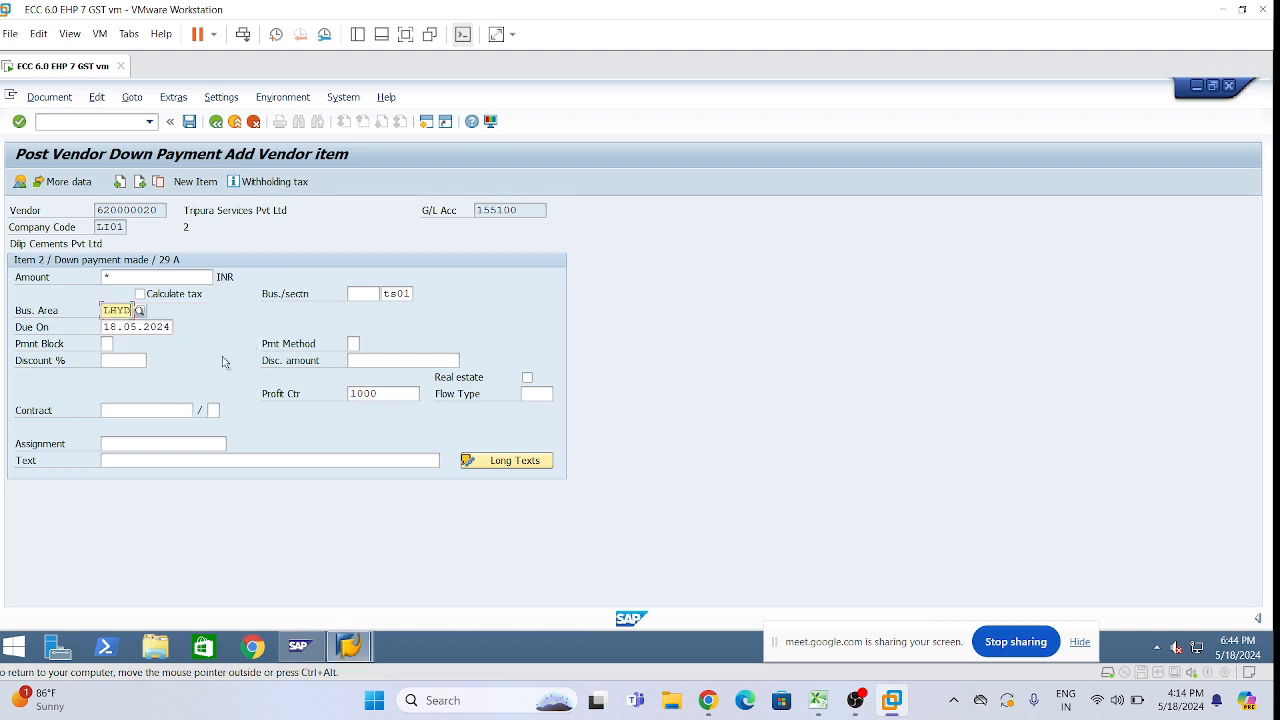
Step: Confirm the vendor item and accept the 2% TDS on payment withholding tax line with code CP
key(Return)
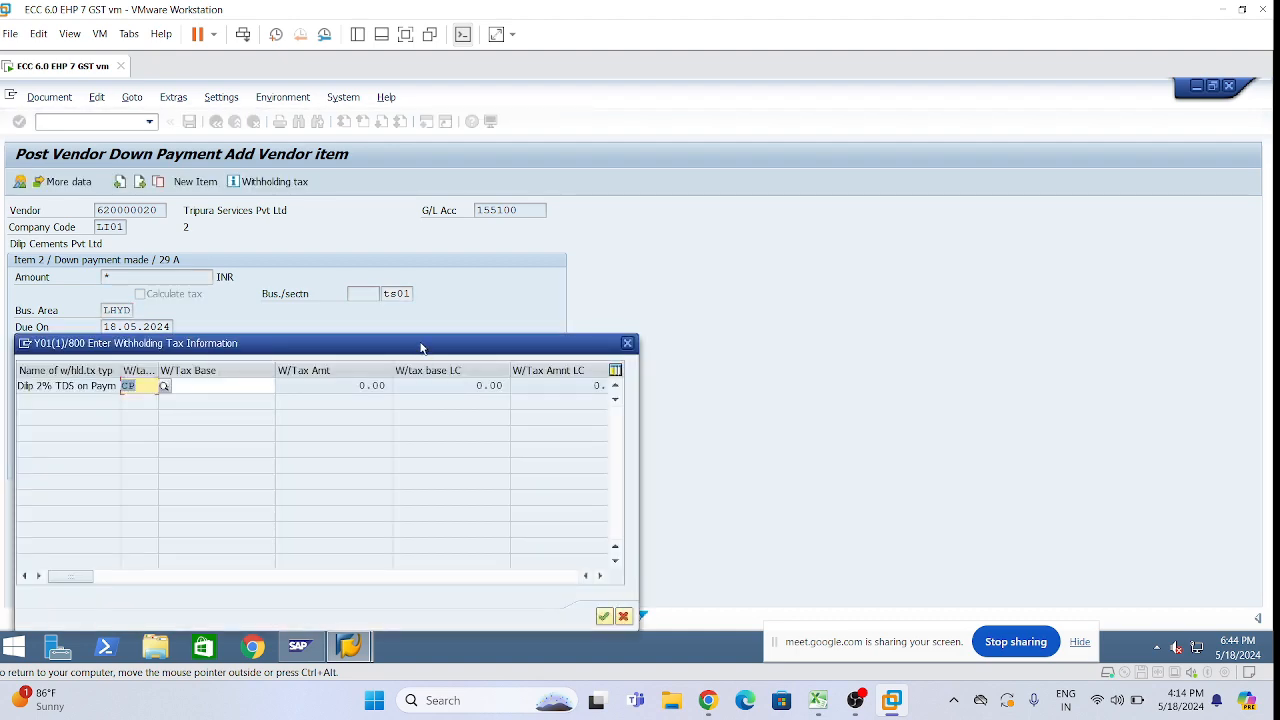
drag(433, 342, 619, 235)
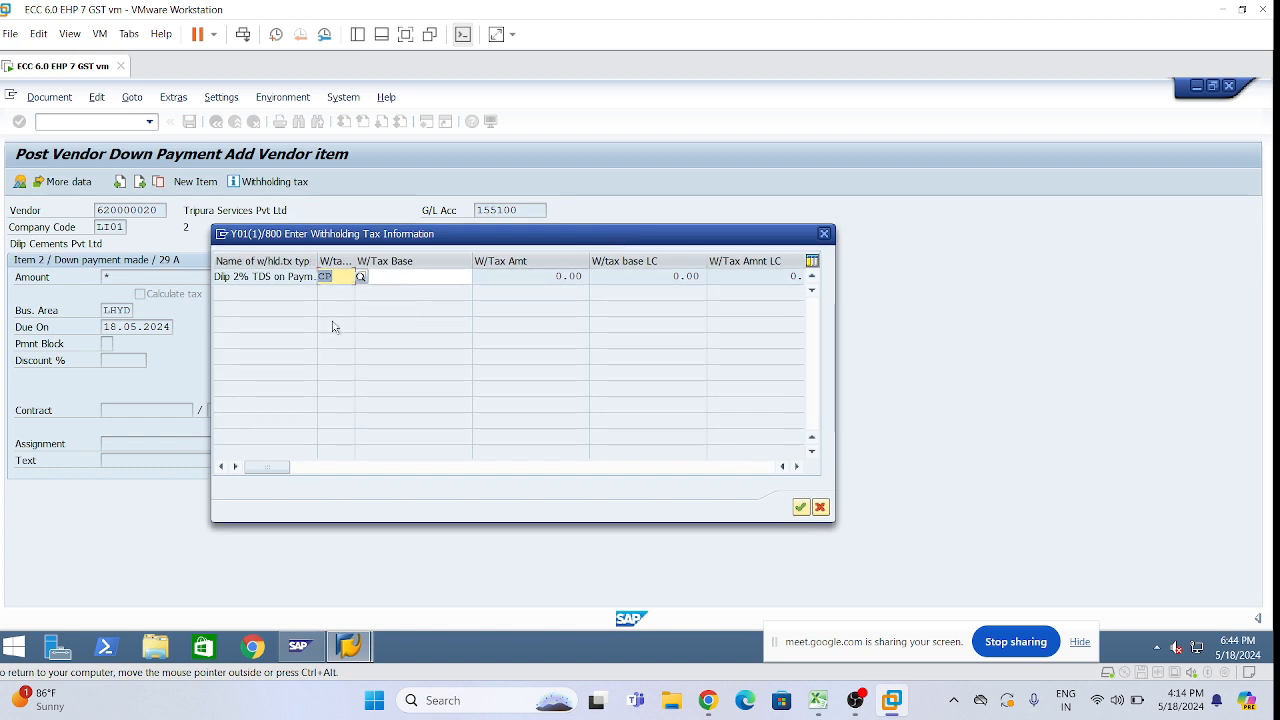
click(336, 277)
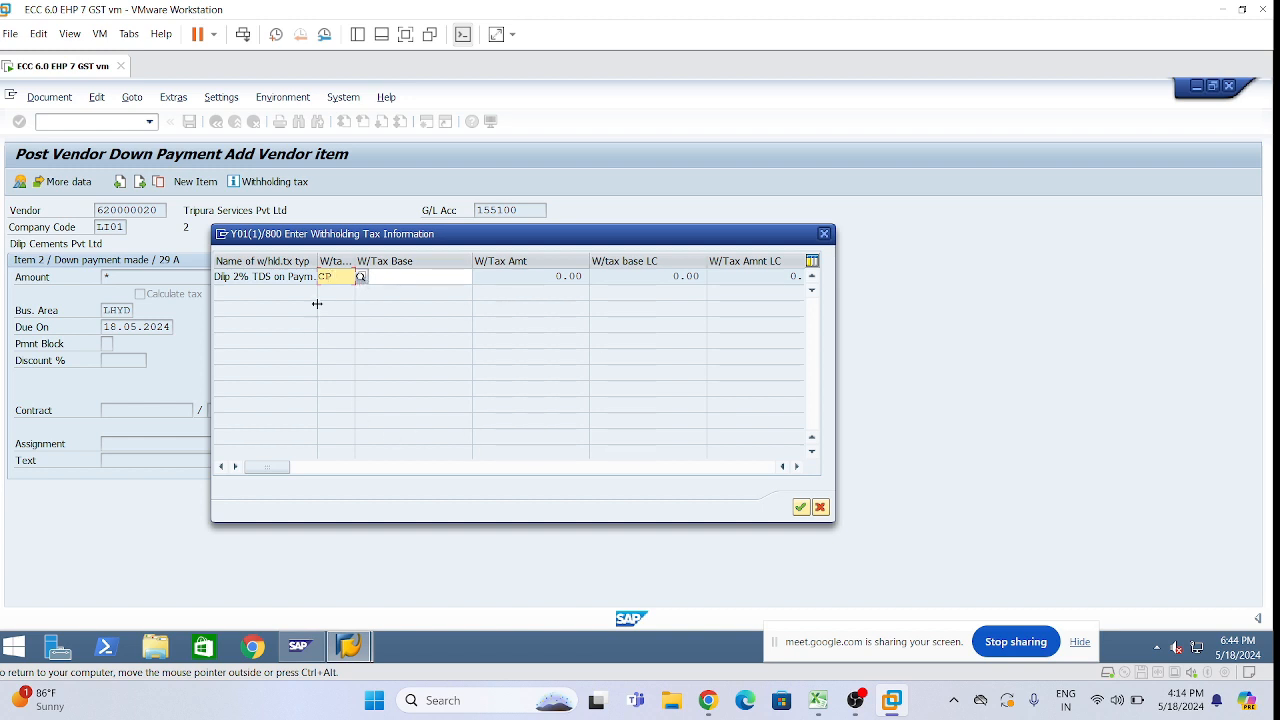
click(806, 511)
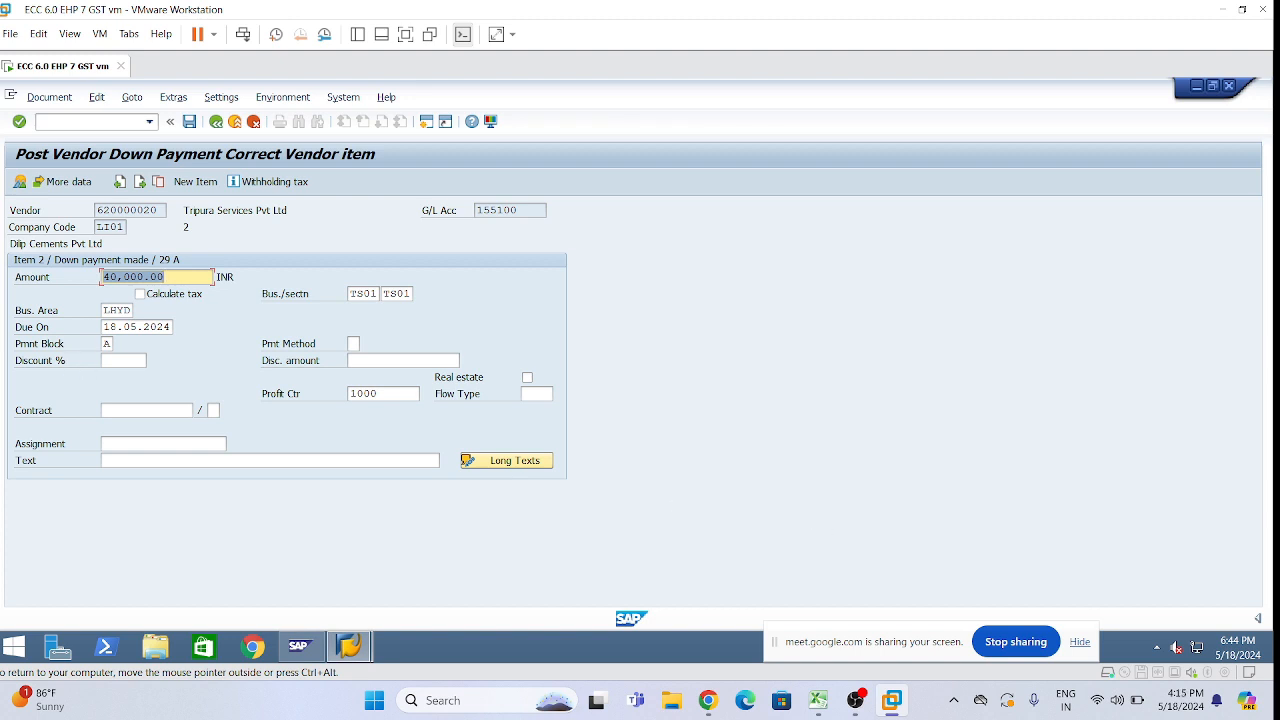
Step: Simulate the vendor down payment document and review the S194C TDS payable line item
click(106, 344)
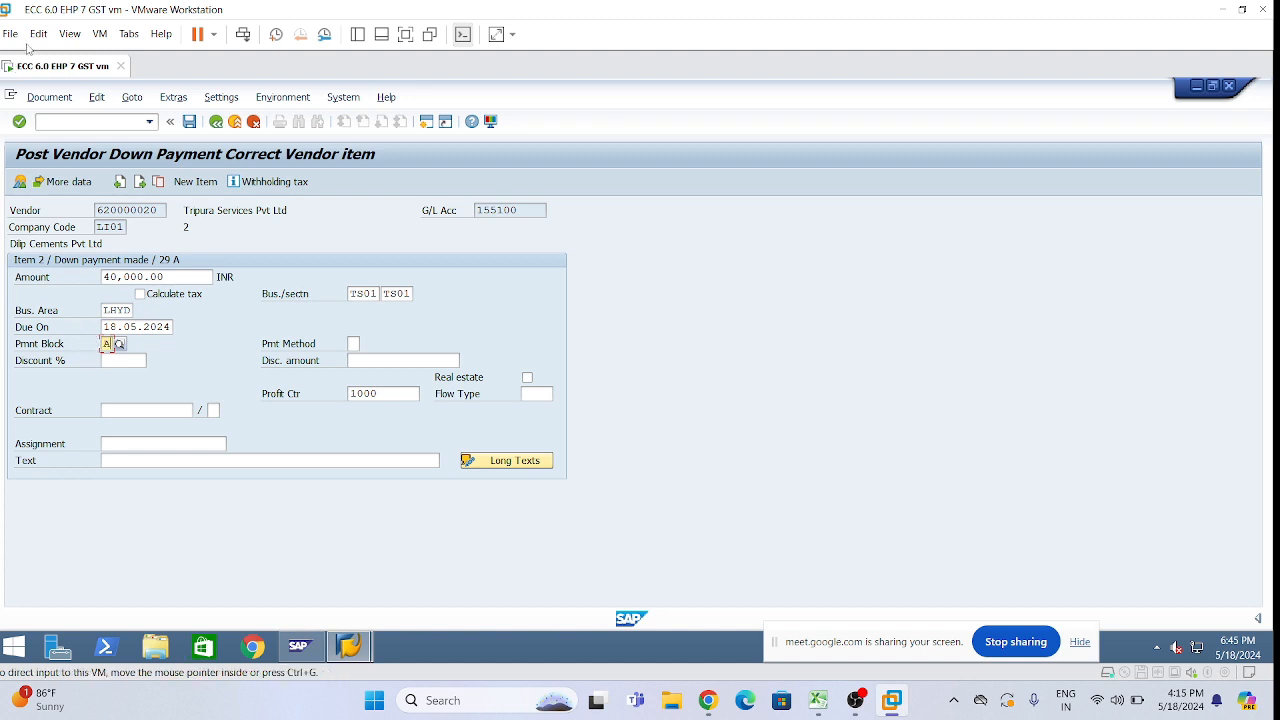
click(49, 97)
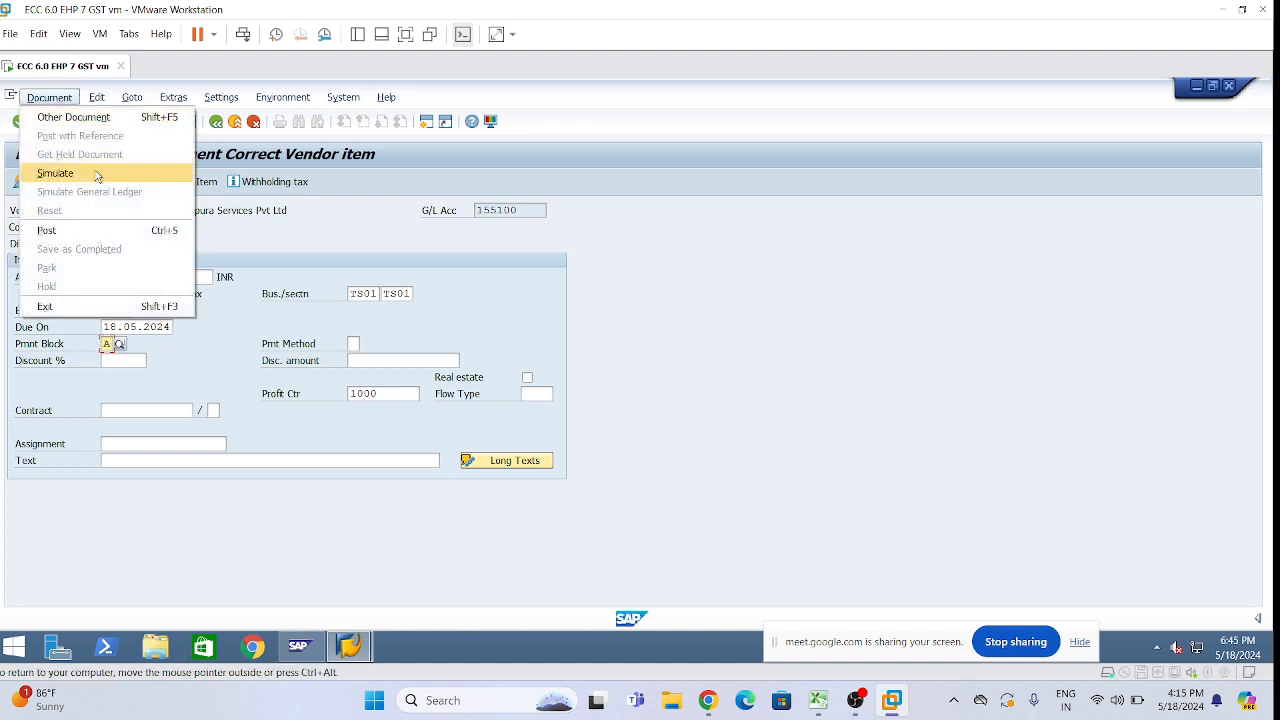
click(136, 174)
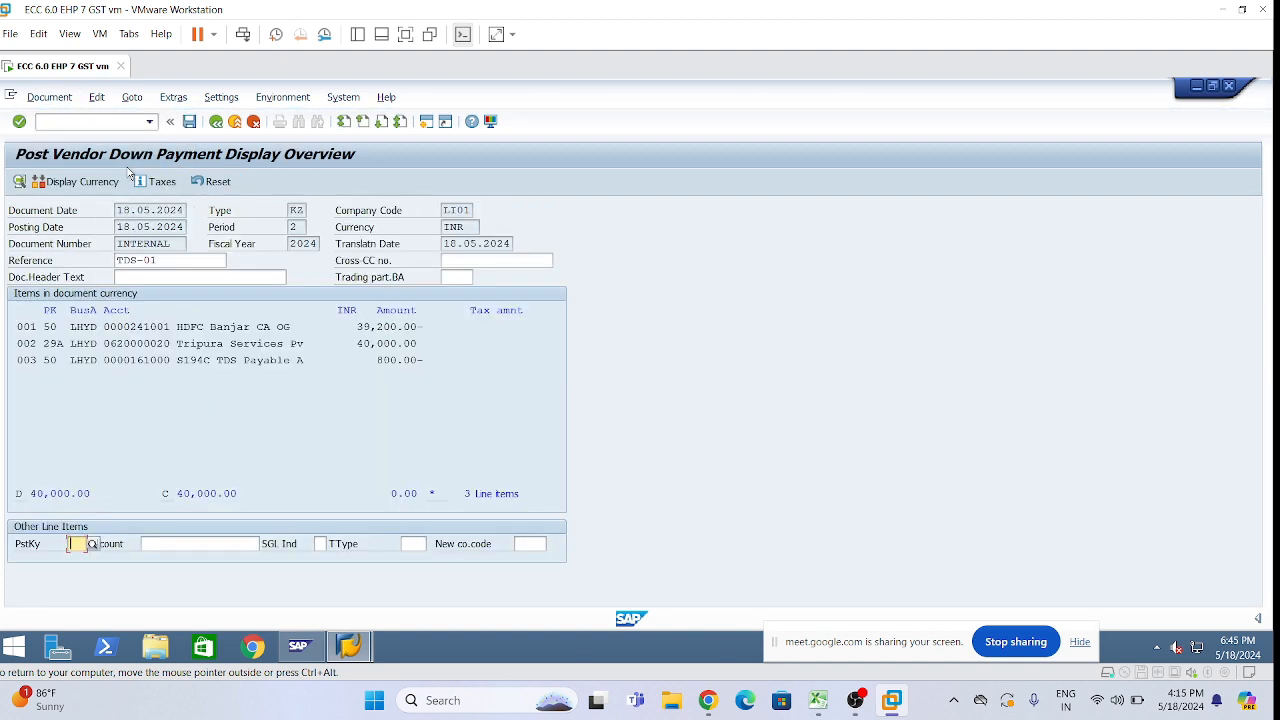
click(381, 360)
drag(377, 360, 418, 360)
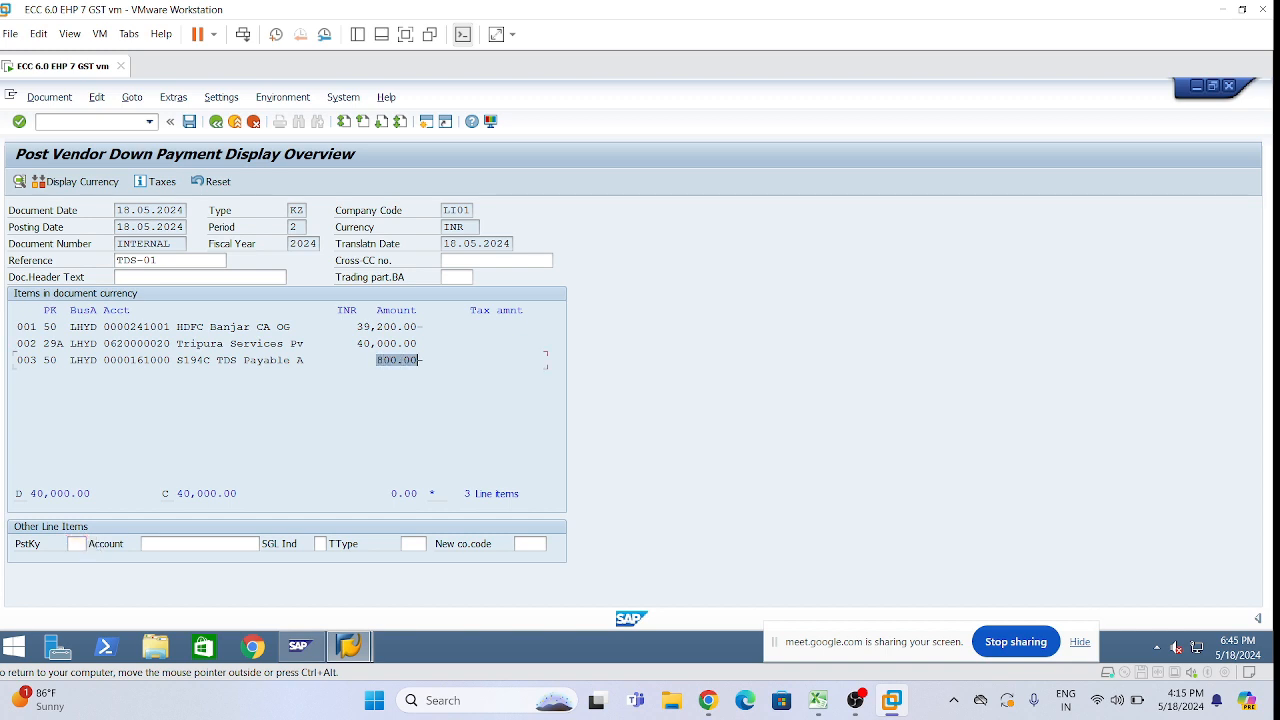
click(231, 360)
Step: Try to post the vendor down payment, read the detailed explanation of the resulting system message and close it
click(189, 124)
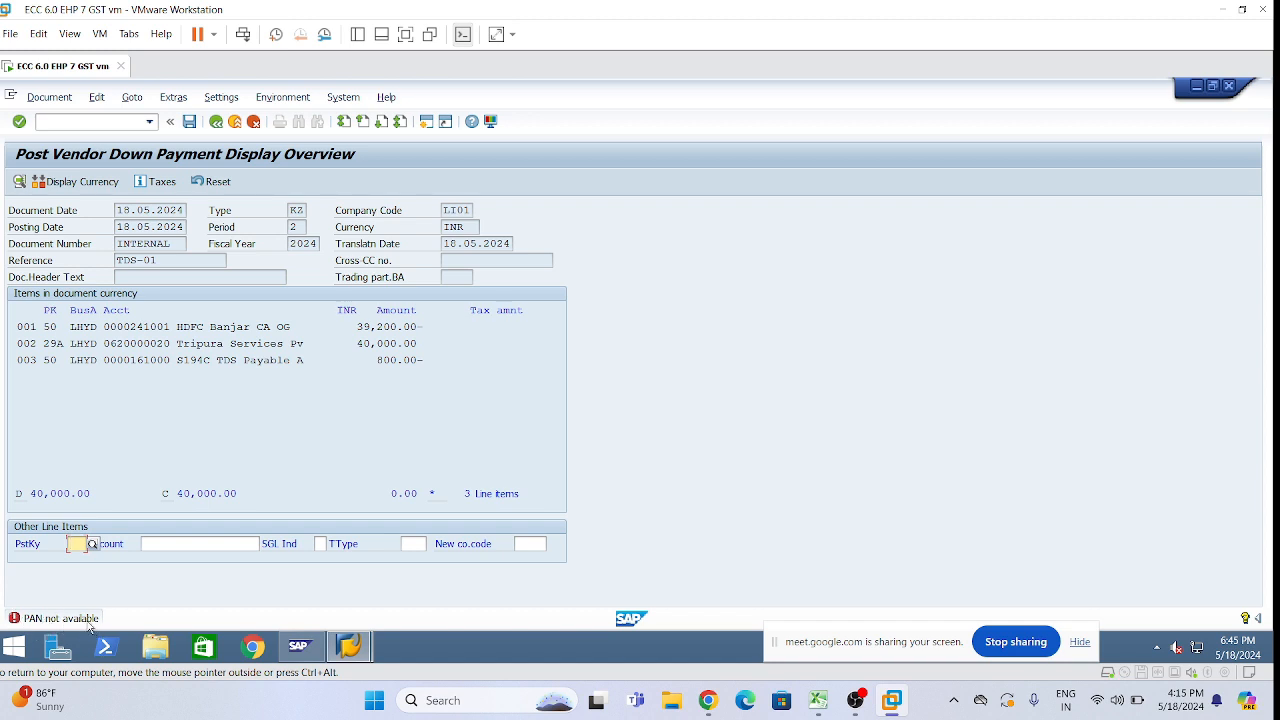
double_click(60, 618)
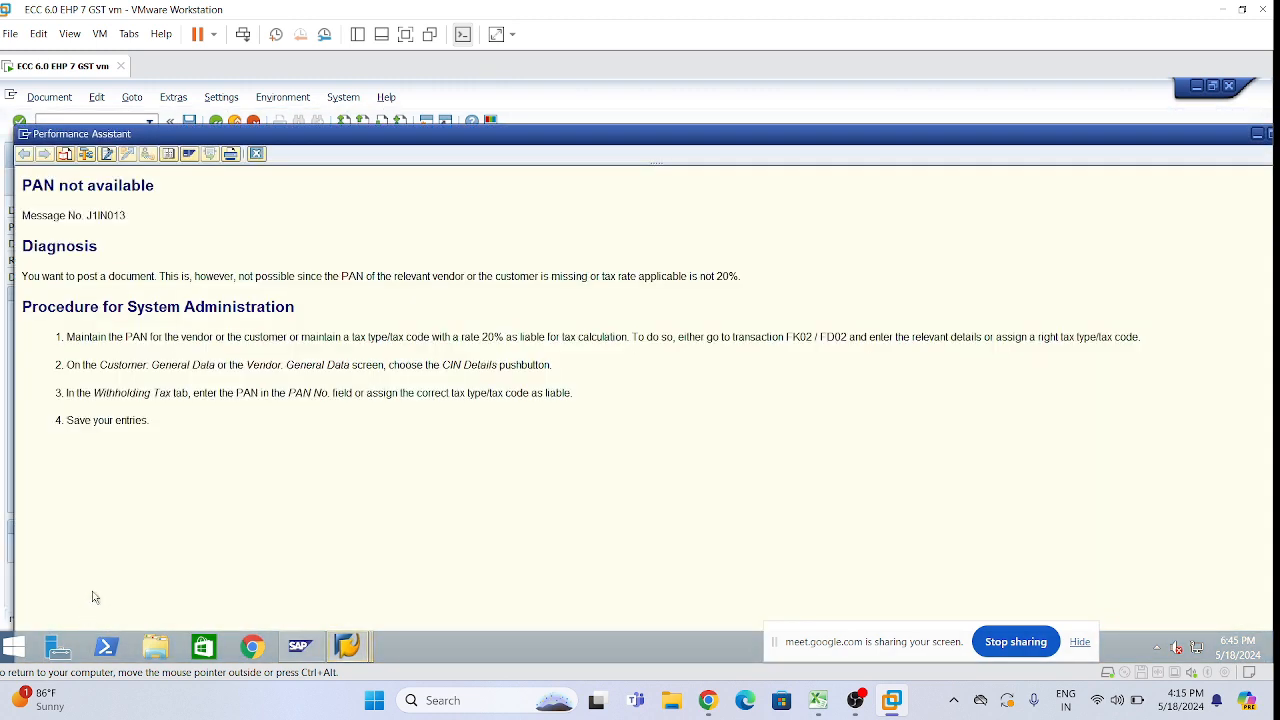
drag(141, 220, 5, 217)
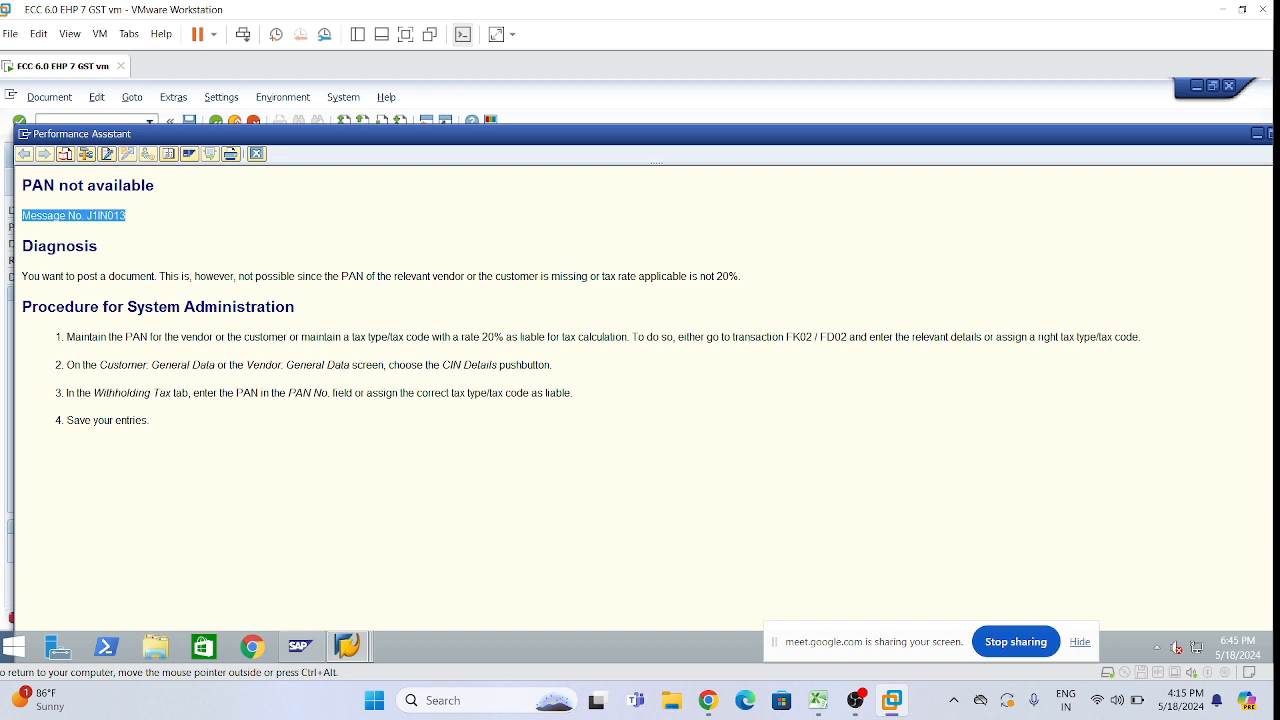
click(25, 134)
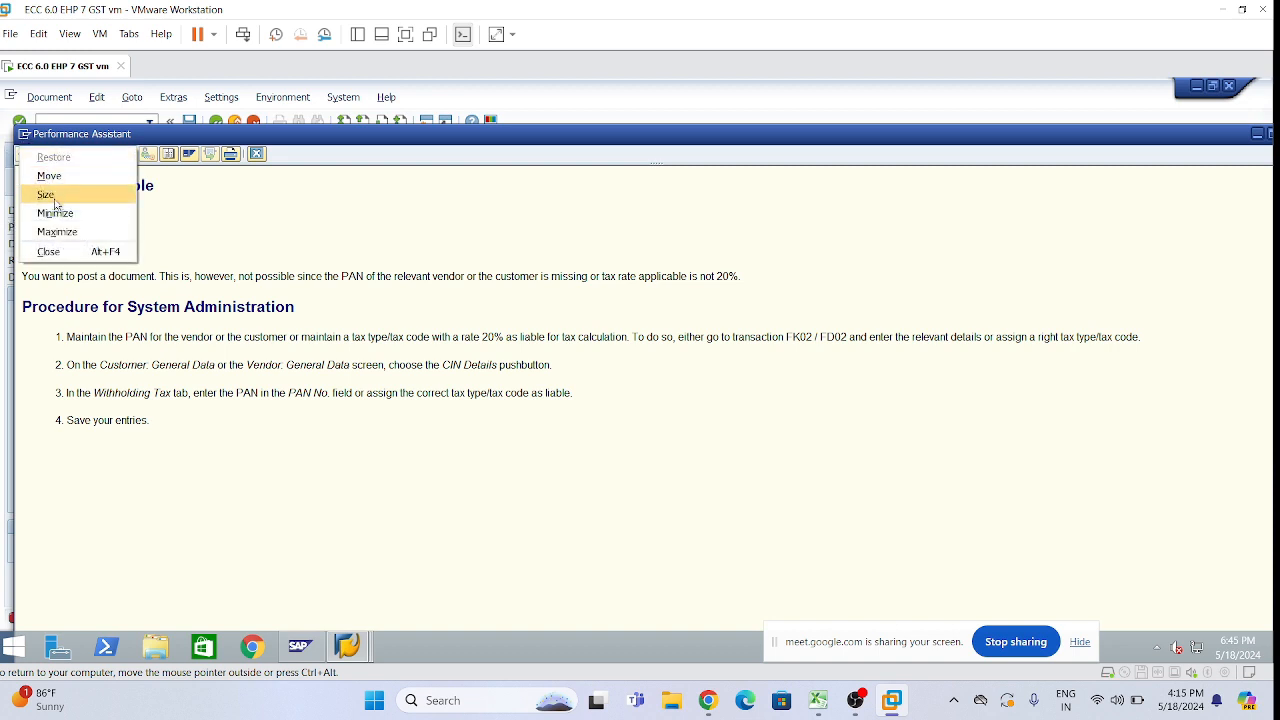
click(256, 153)
click(256, 153)
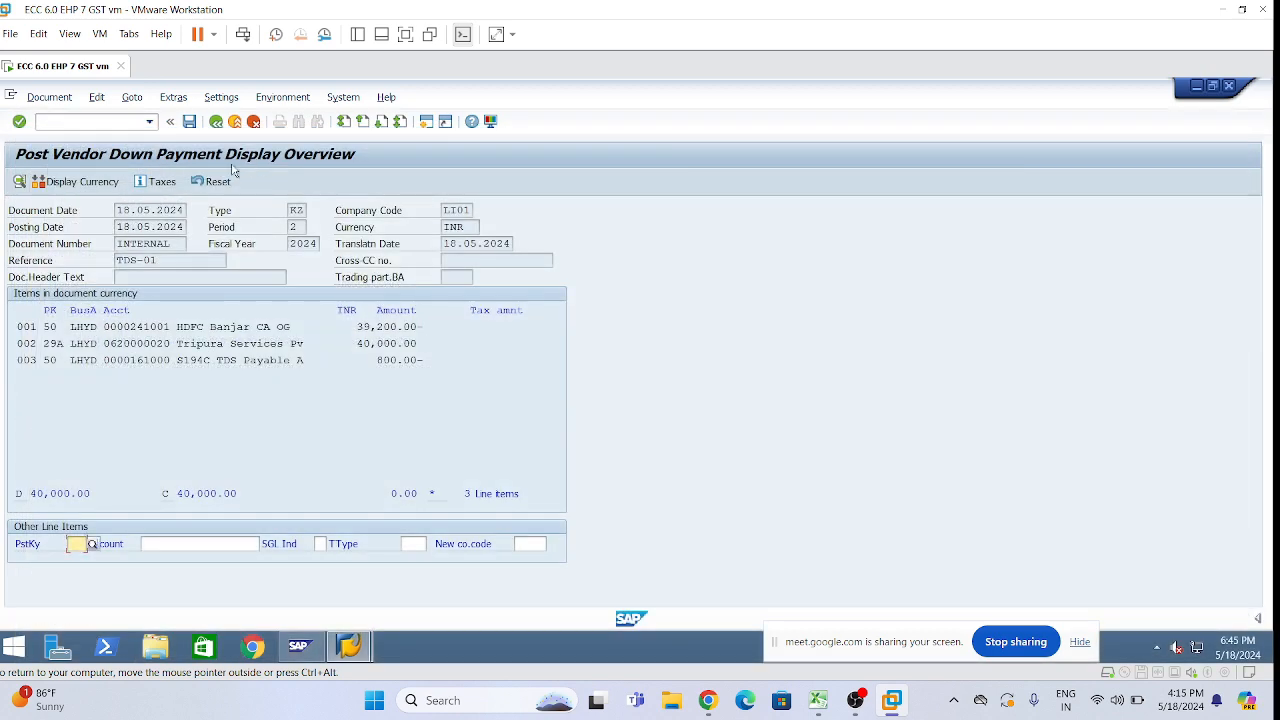
Step: Open a second SAP session and start transaction FK02 to change a vendor
click(368, 648)
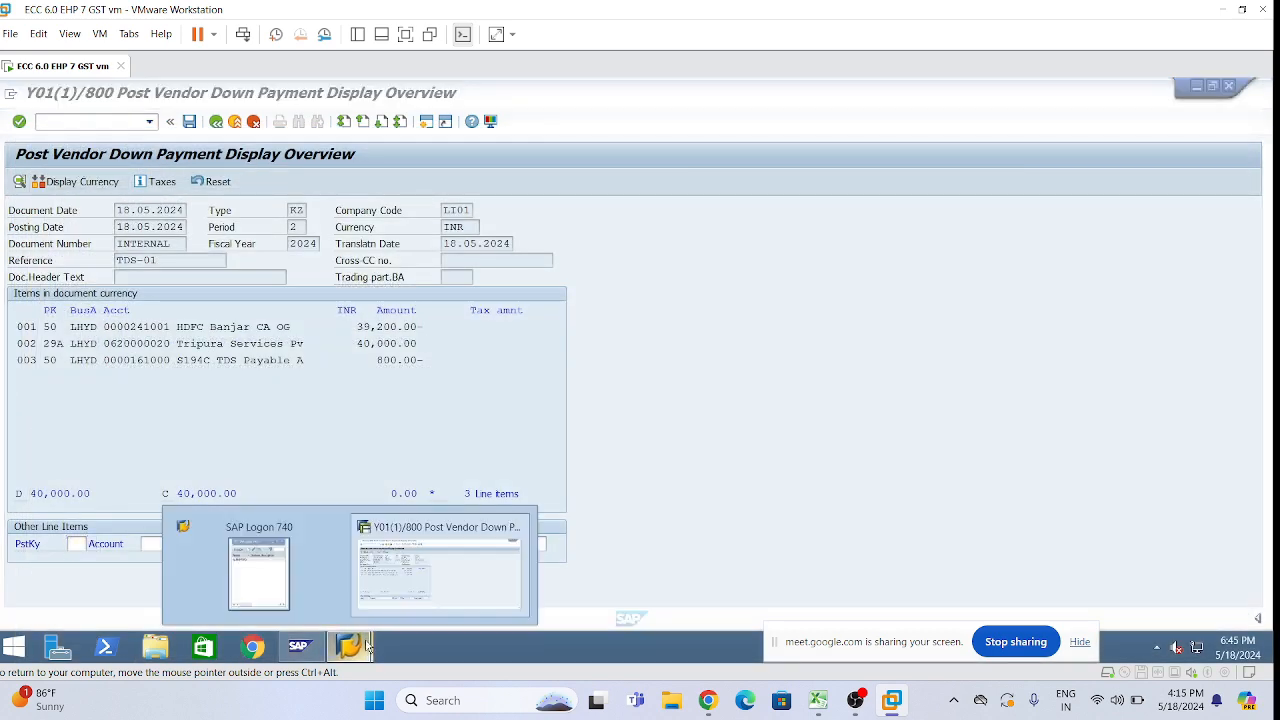
click(343, 98)
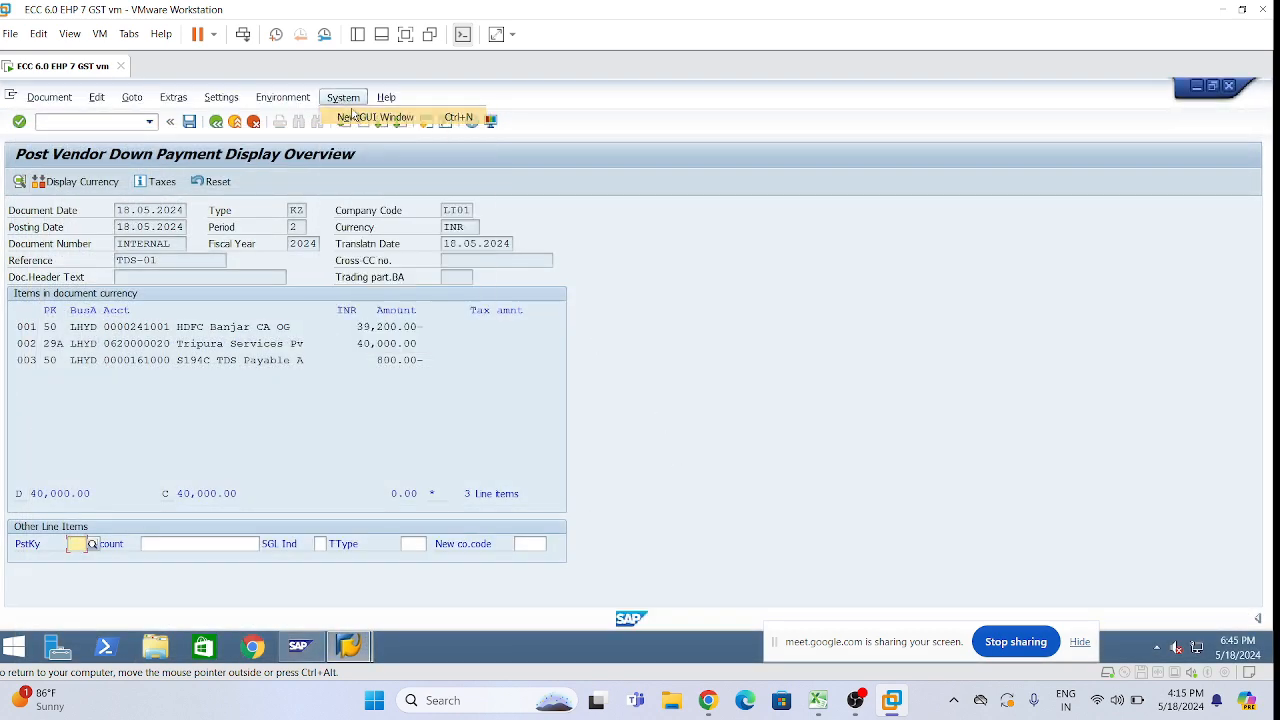
click(352, 116)
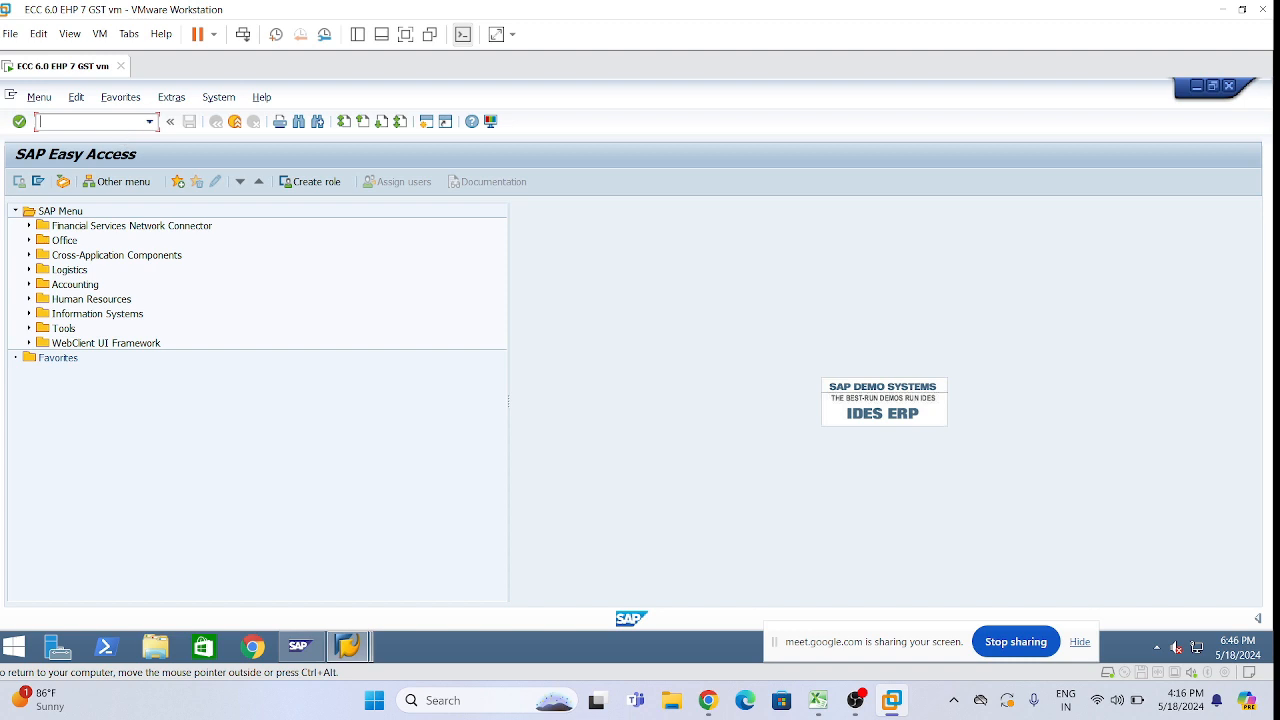
text(fk02)
key(Return)
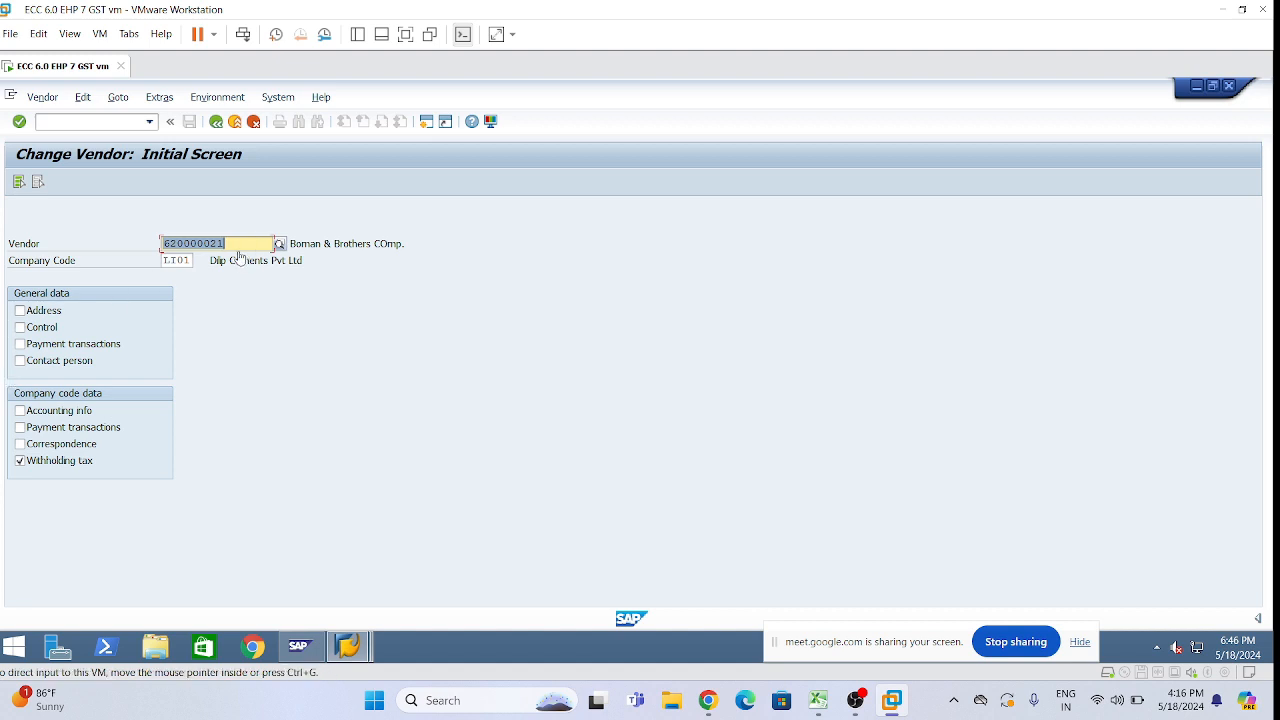
Step: Open the Tripura Services vendor in company code LI01 for change, with general address data selected and withholding tax deselected
click(240, 245)
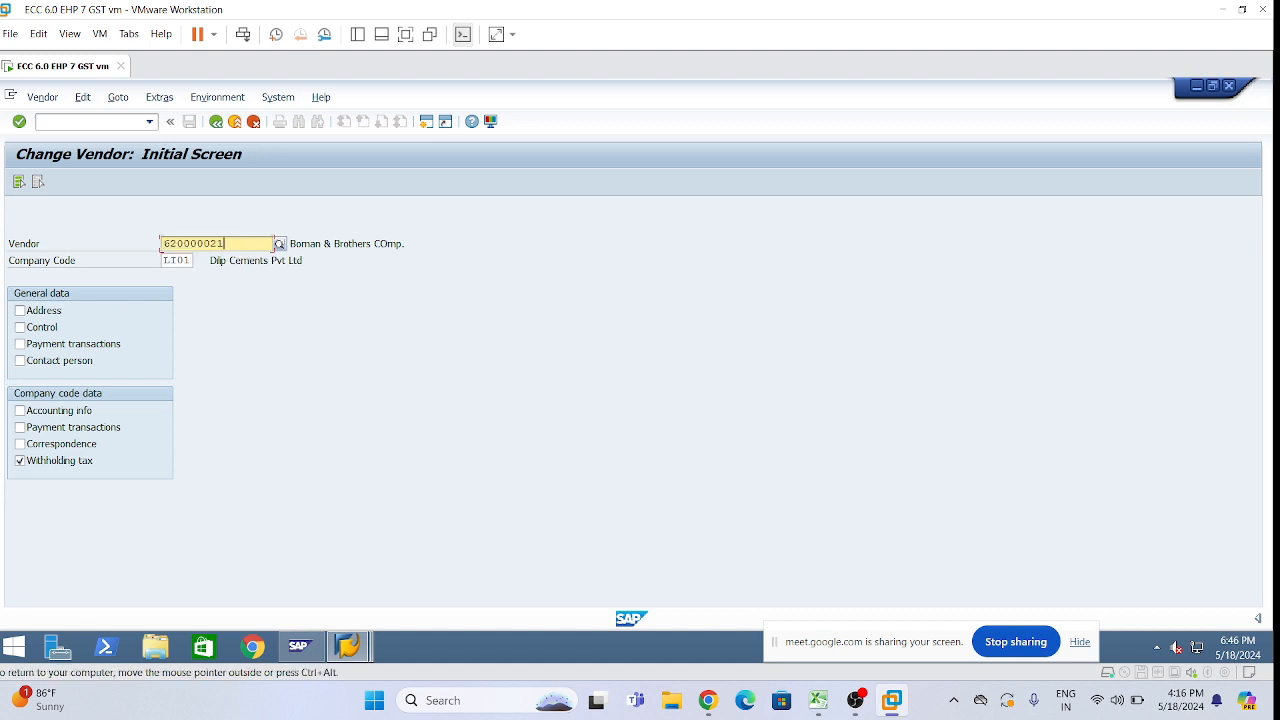
key(BackSpace)
text(0)
click(20, 312)
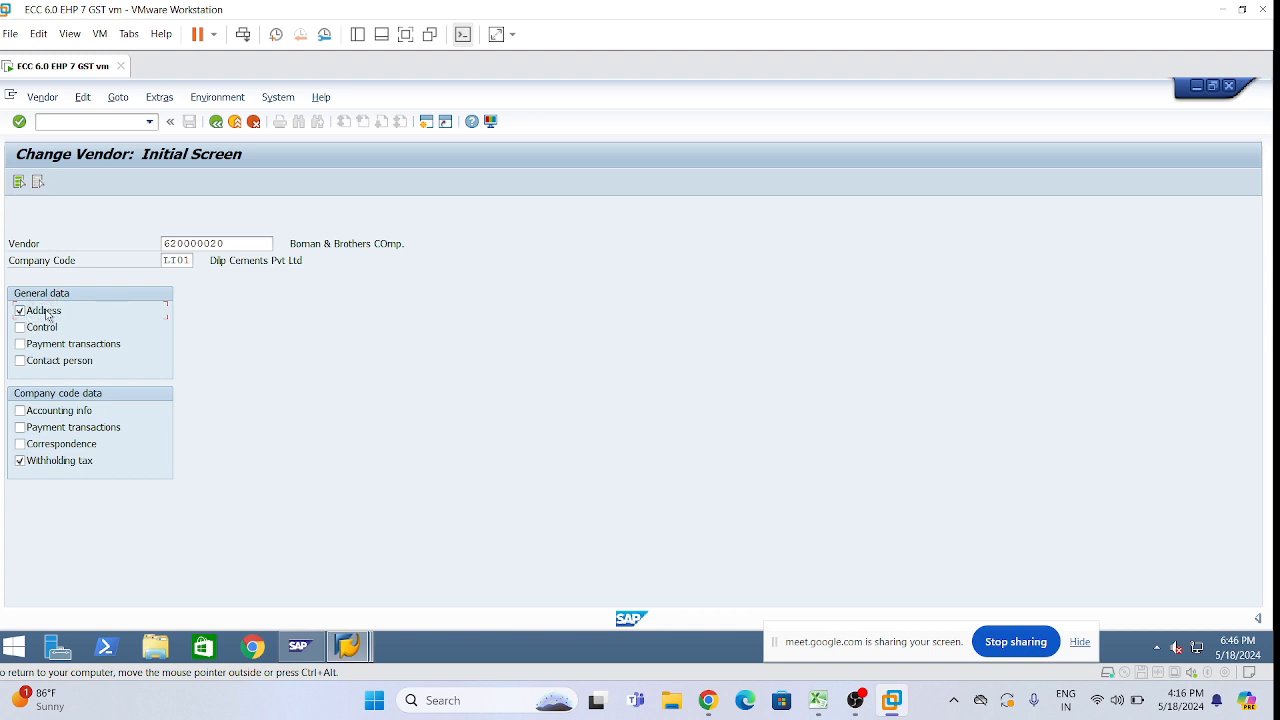
click(24, 461)
key(Return)
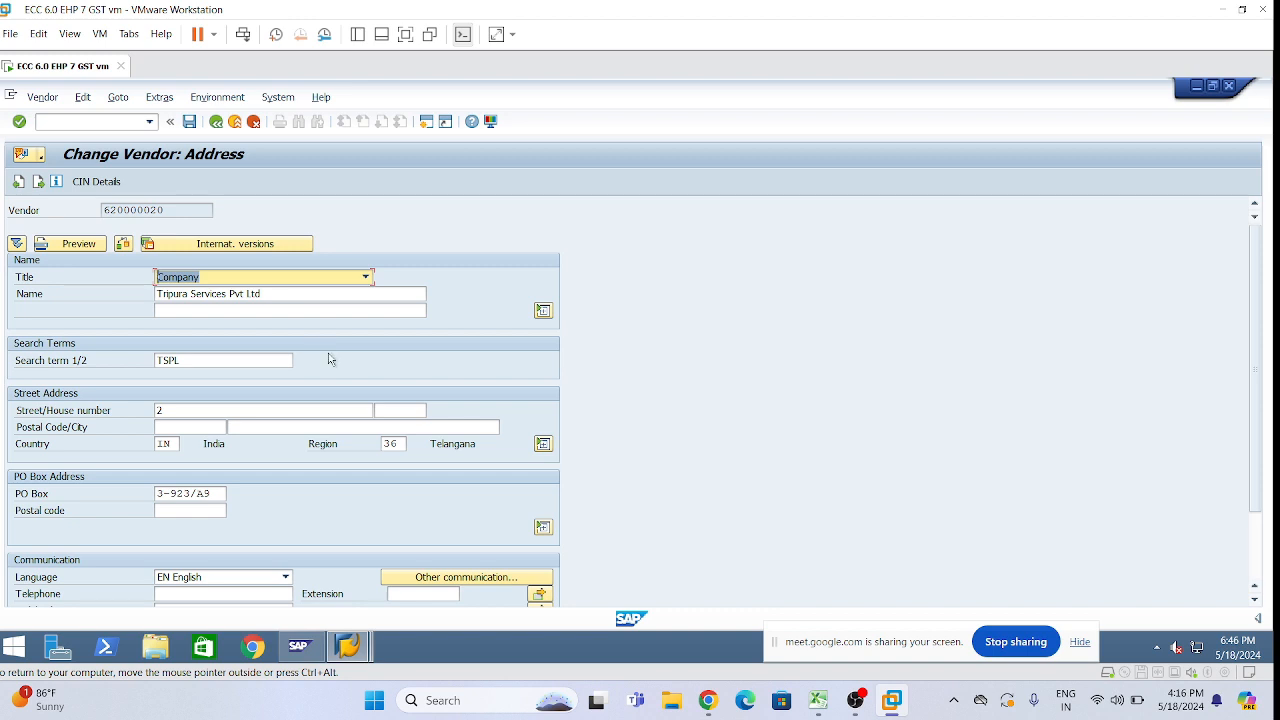
Step: Open the withholding tax section of the vendor's CIN details
click(95, 182)
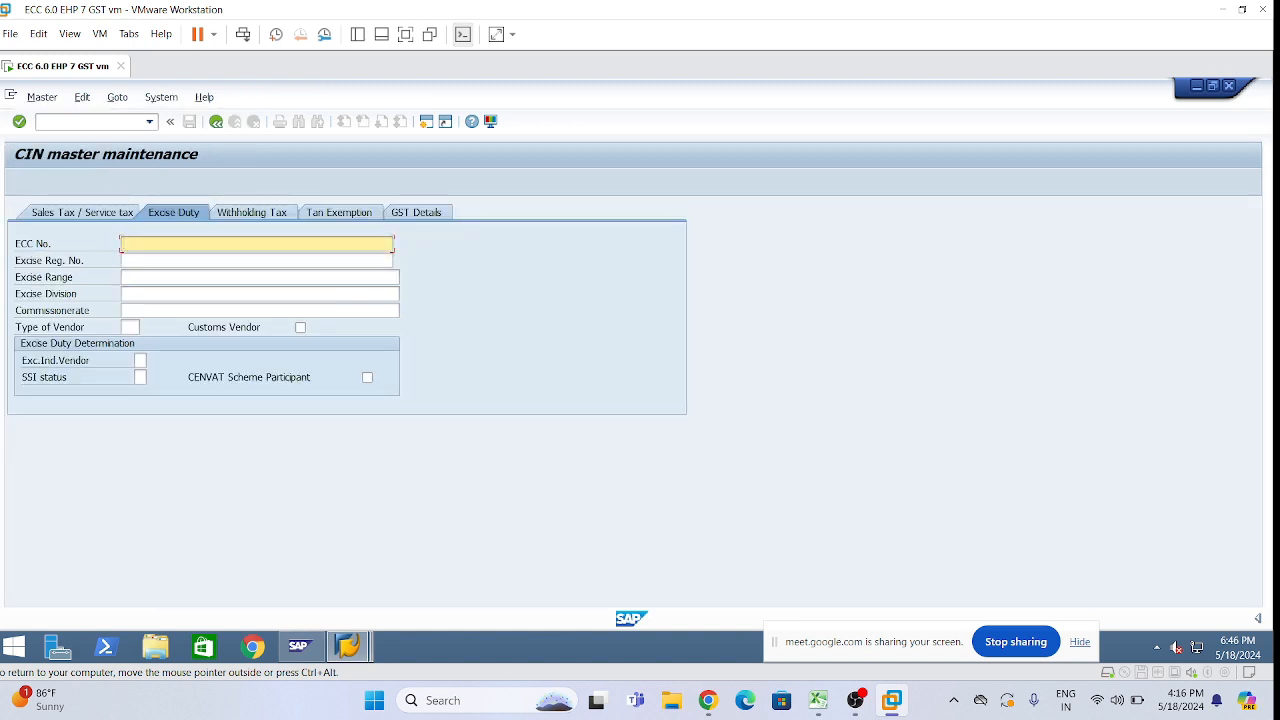
click(216, 121)
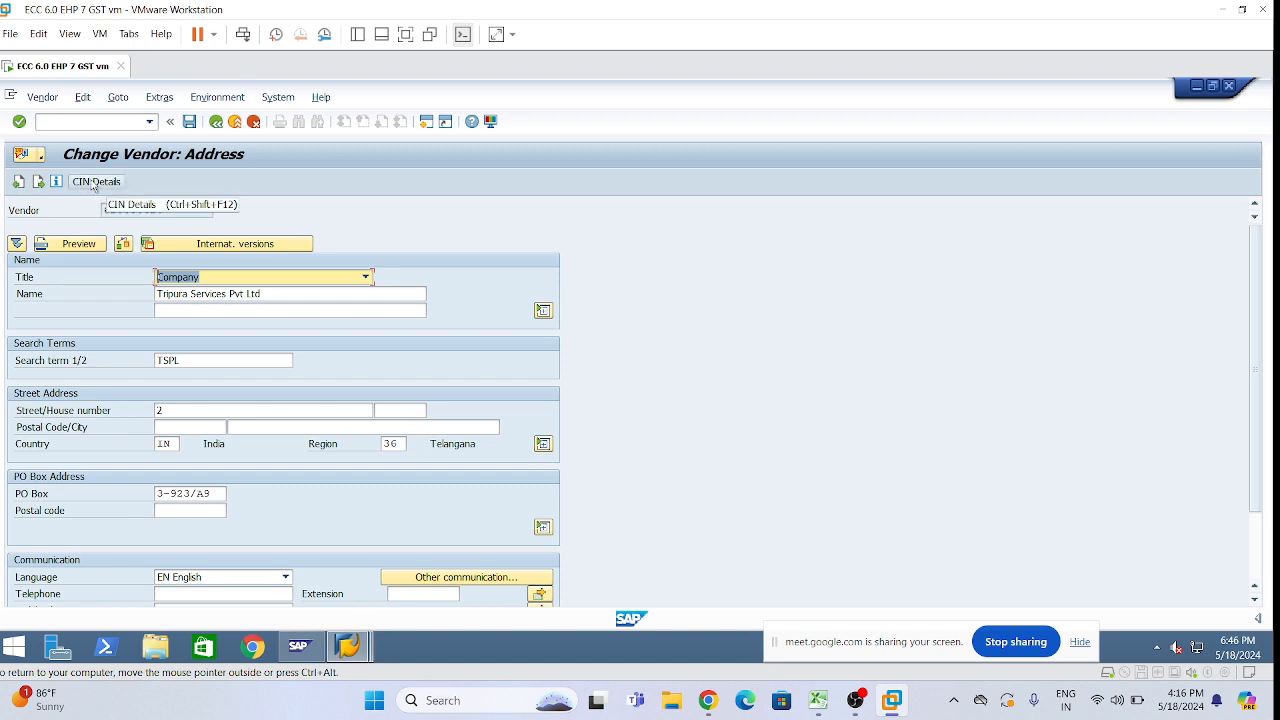
click(92, 182)
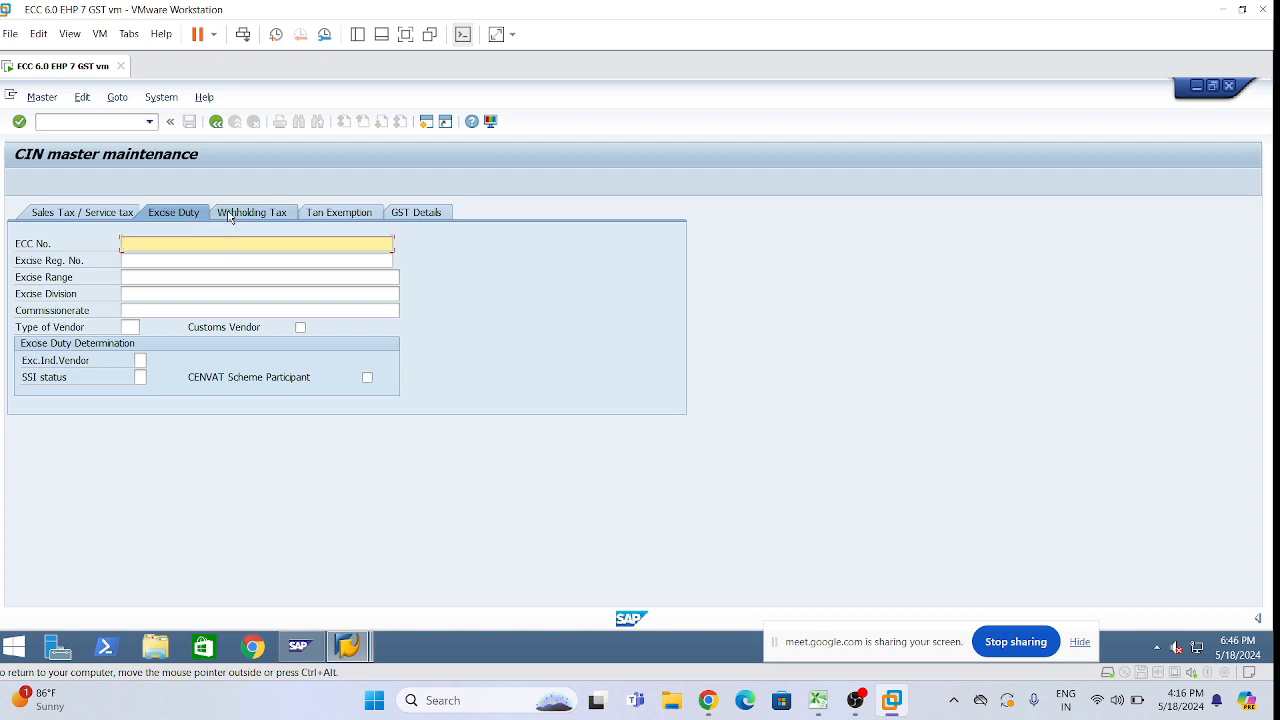
click(258, 212)
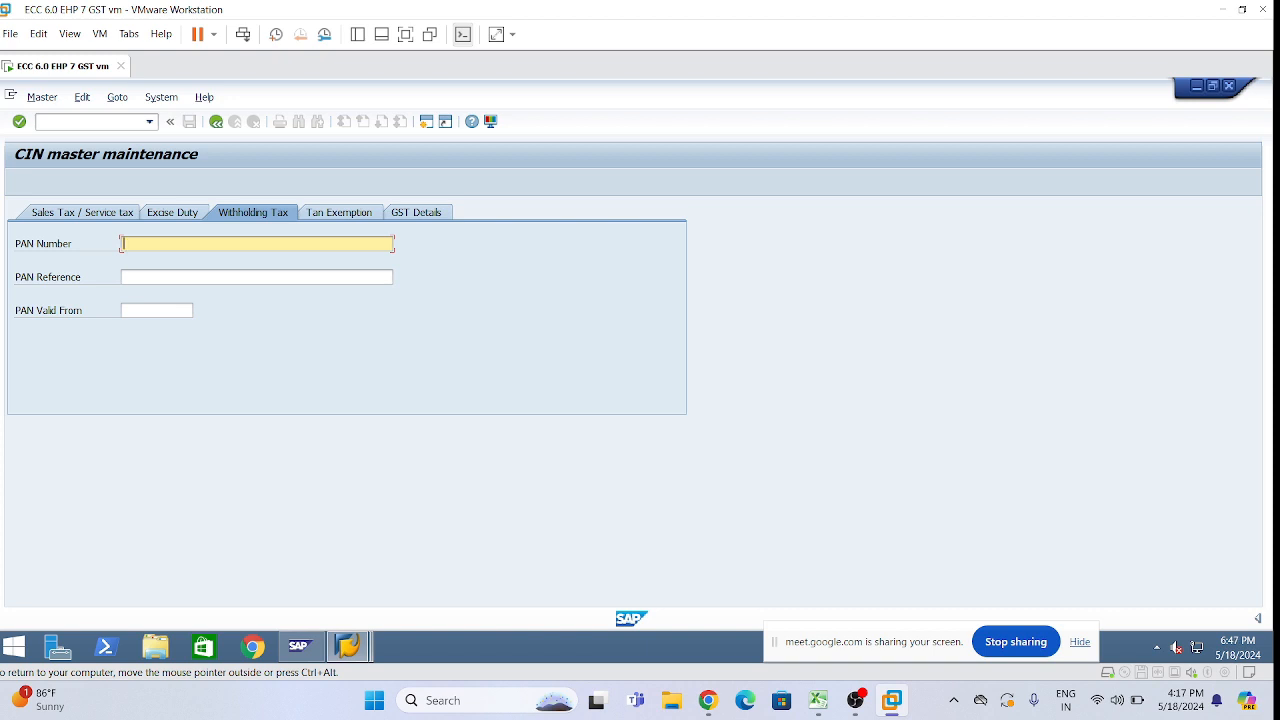
Step: Enter the vendor's PAN number, PAN reference COmpany and PAN valid-from date 01.04.2024, and return to the vendor address data
text(AA)
text(NC13351845)
drag(157, 243, 136, 243)
click(208, 243)
key(Tab)
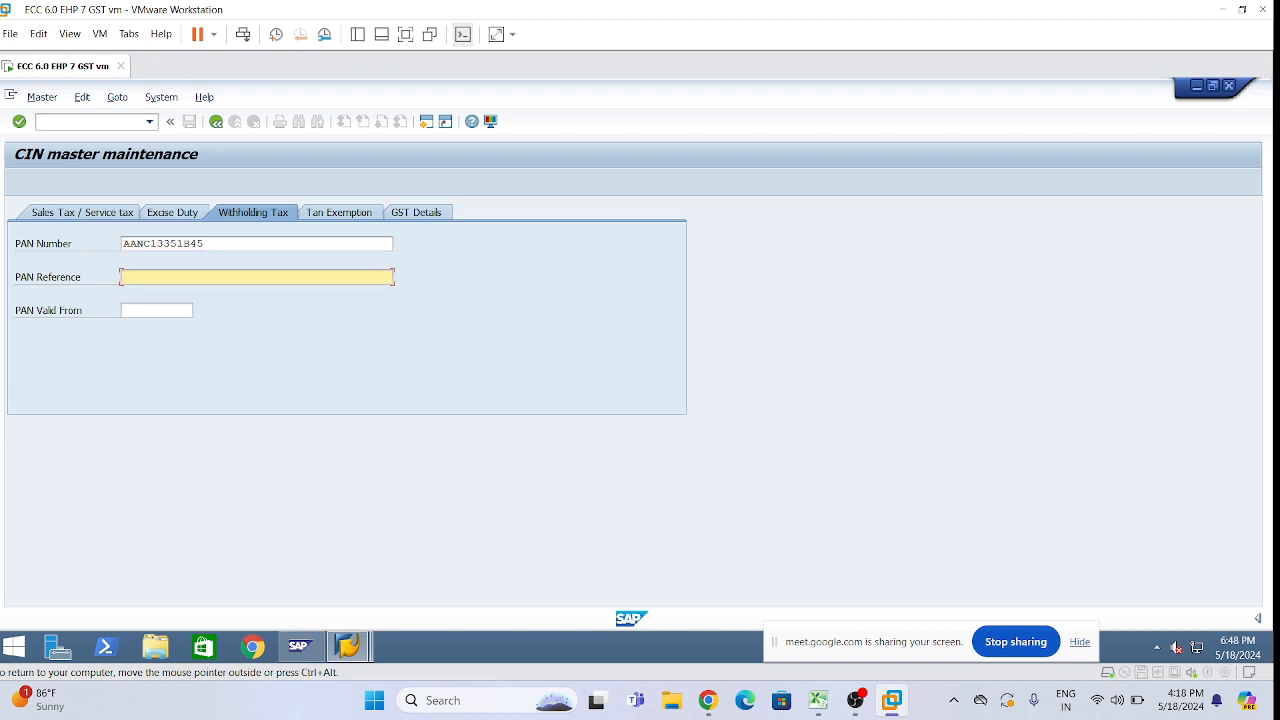
text(COmpany)
key(Tab)
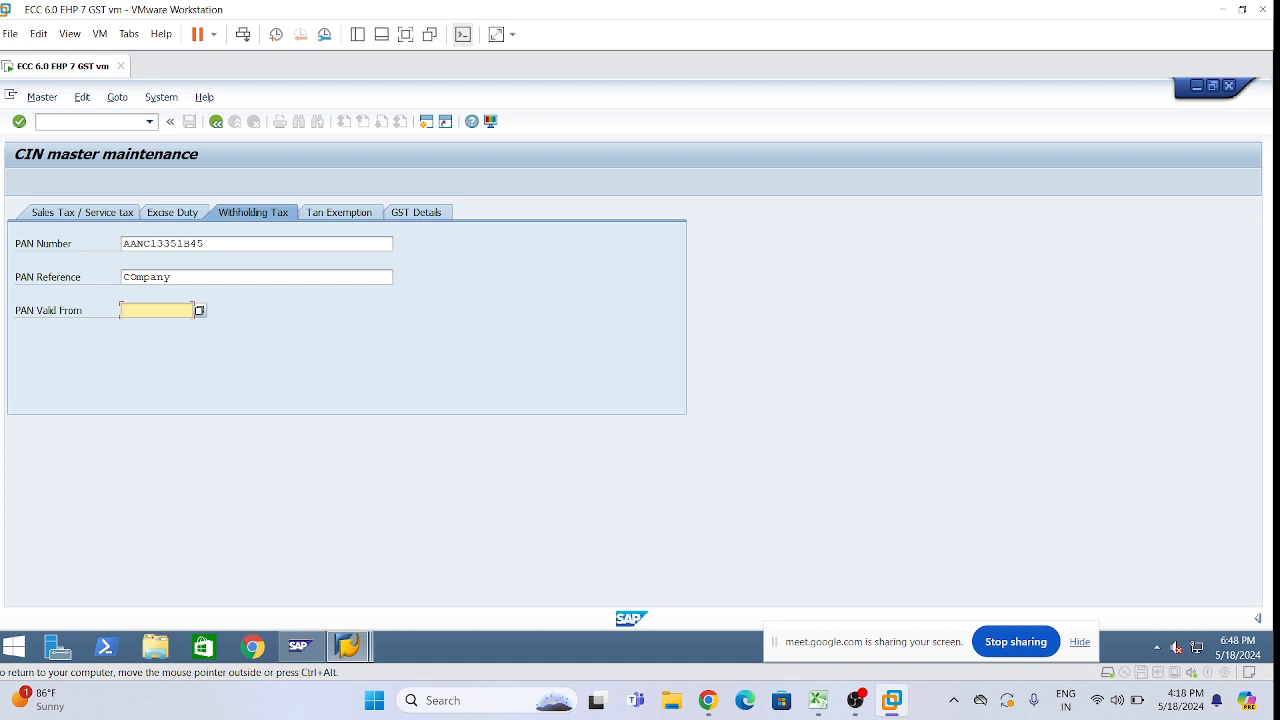
text(01.04.2024)
click(216, 122)
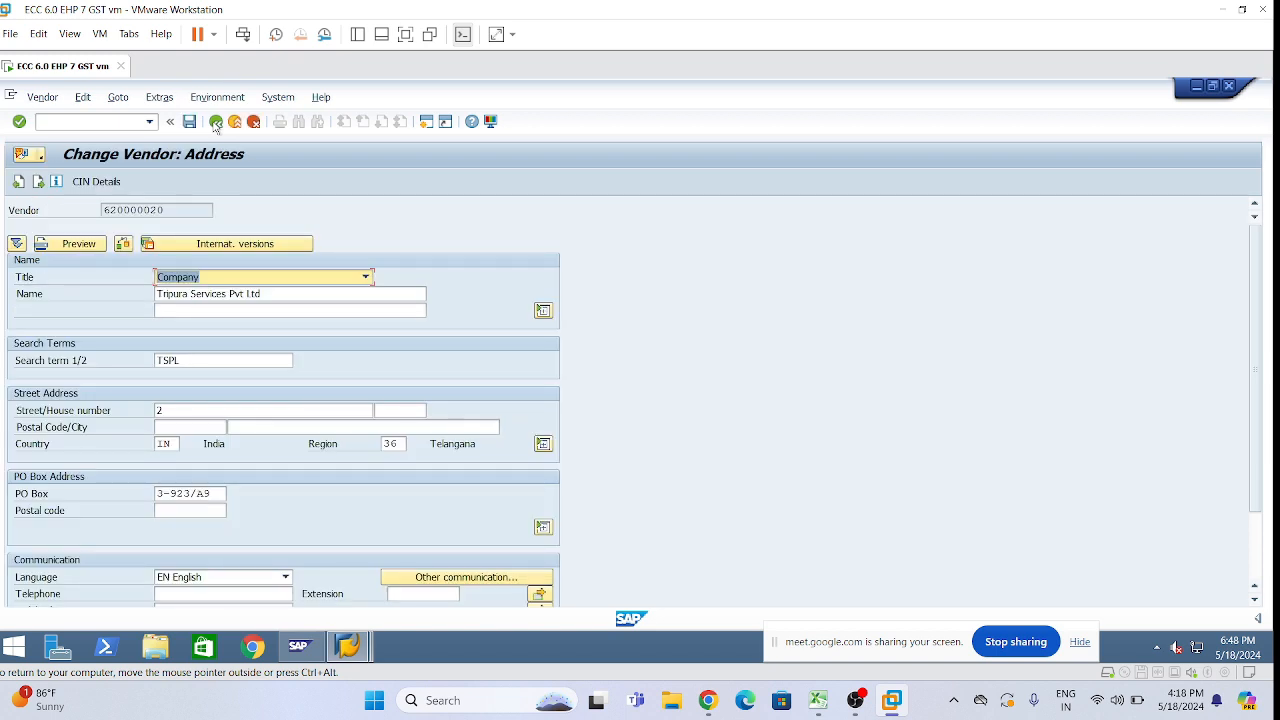
Step: Save the vendor's address changes and open vendor mass maintenance with transaction /nxk99
click(190, 122)
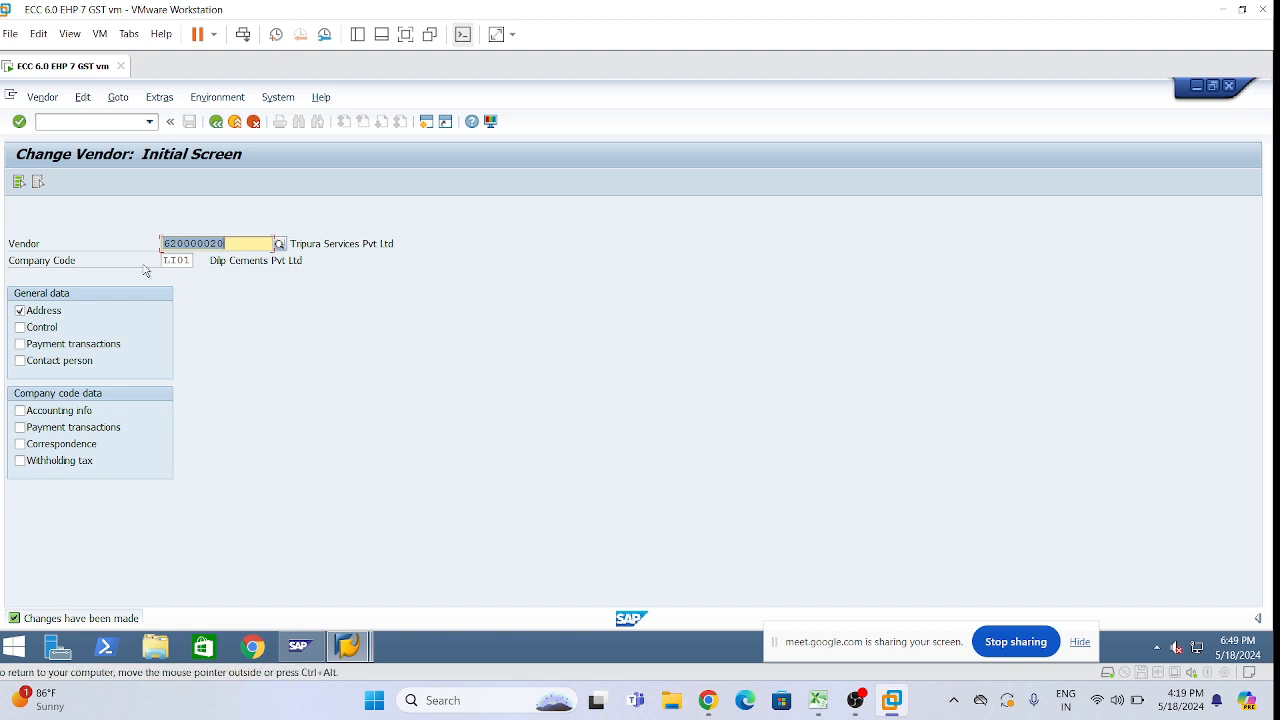
click(150, 121)
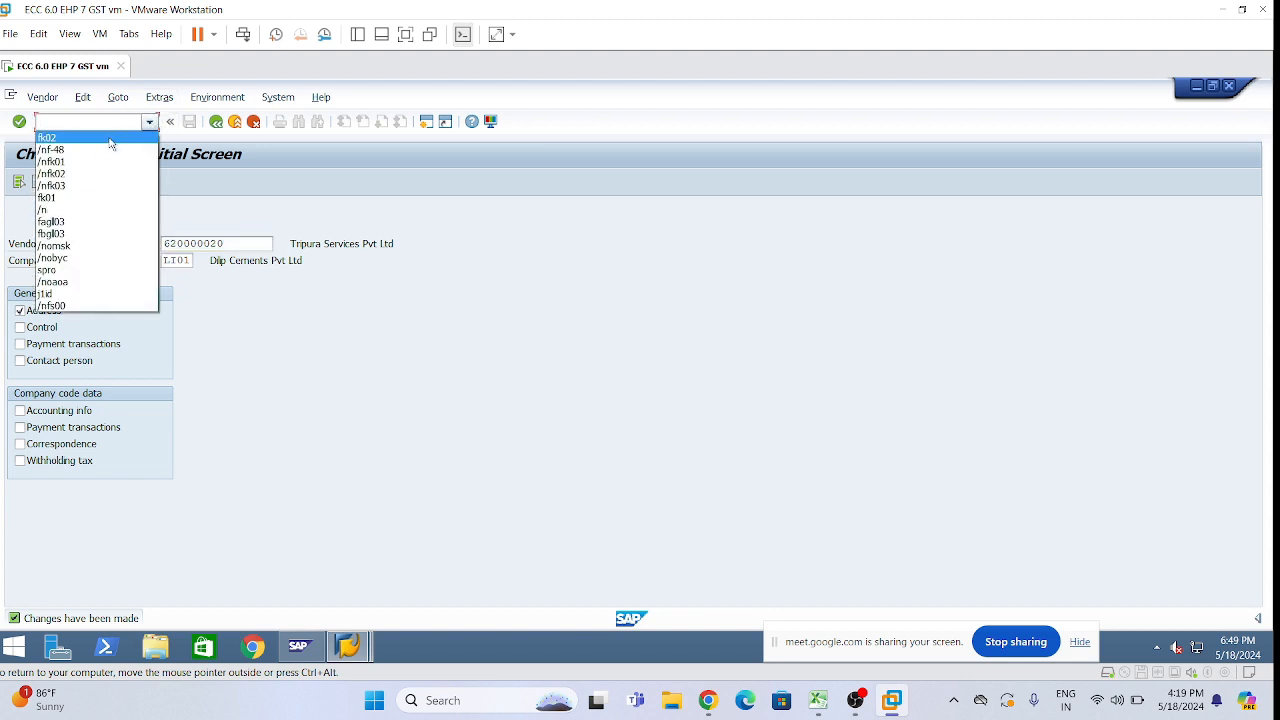
click(101, 135)
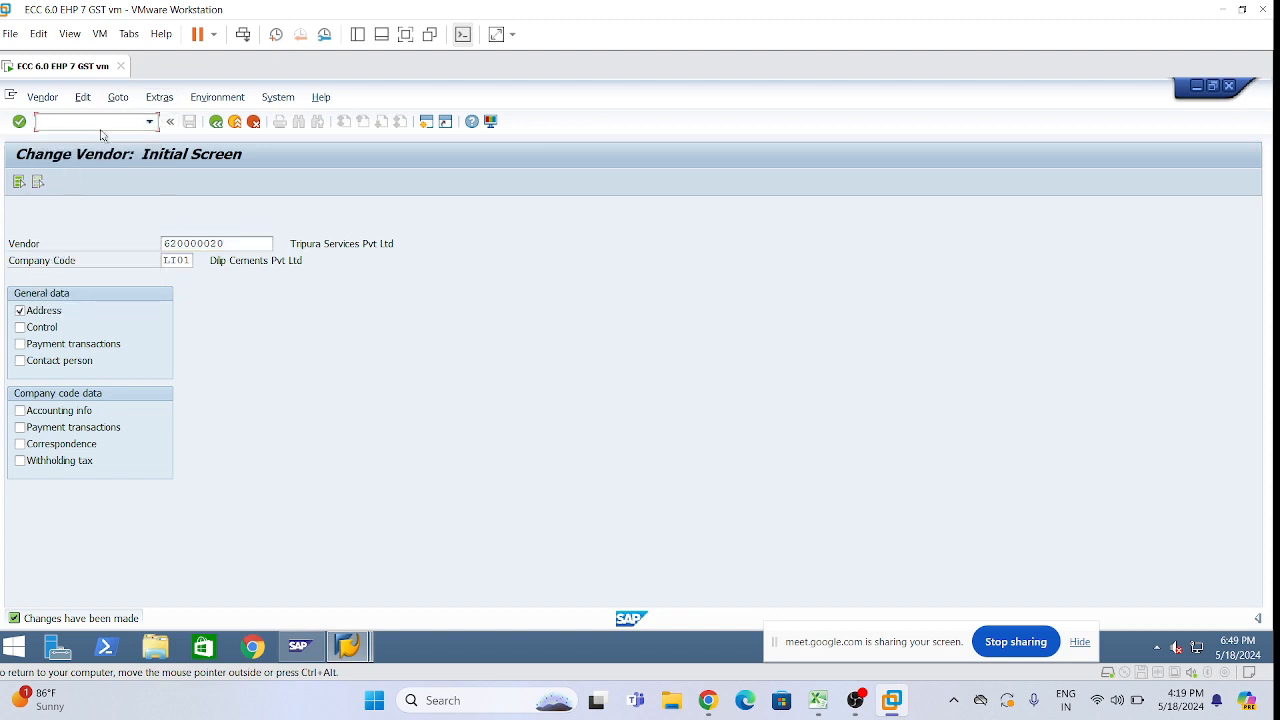
text(xk)
key(BackSpace)
key(BackSpace)
text(/nxk99)
key(Return)
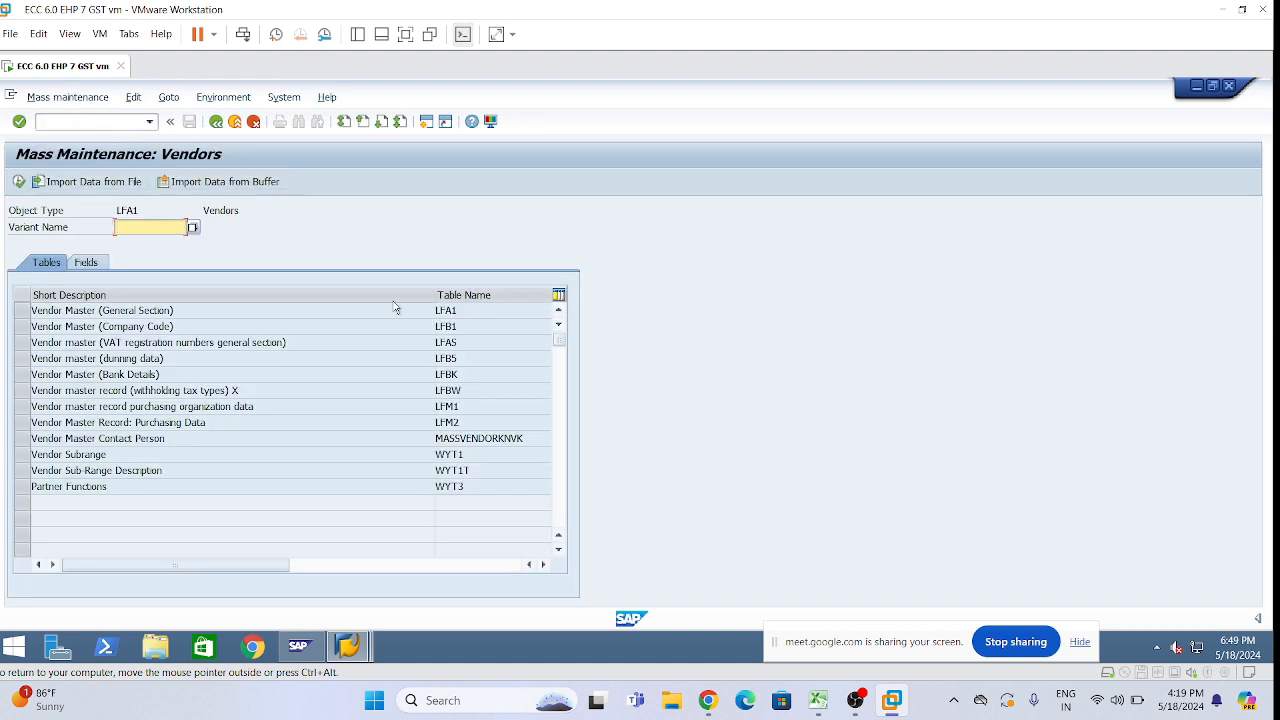
Step: Review the tables and fields available for vendor mass maintenance, and try executing with no table or field selected
click(99, 266)
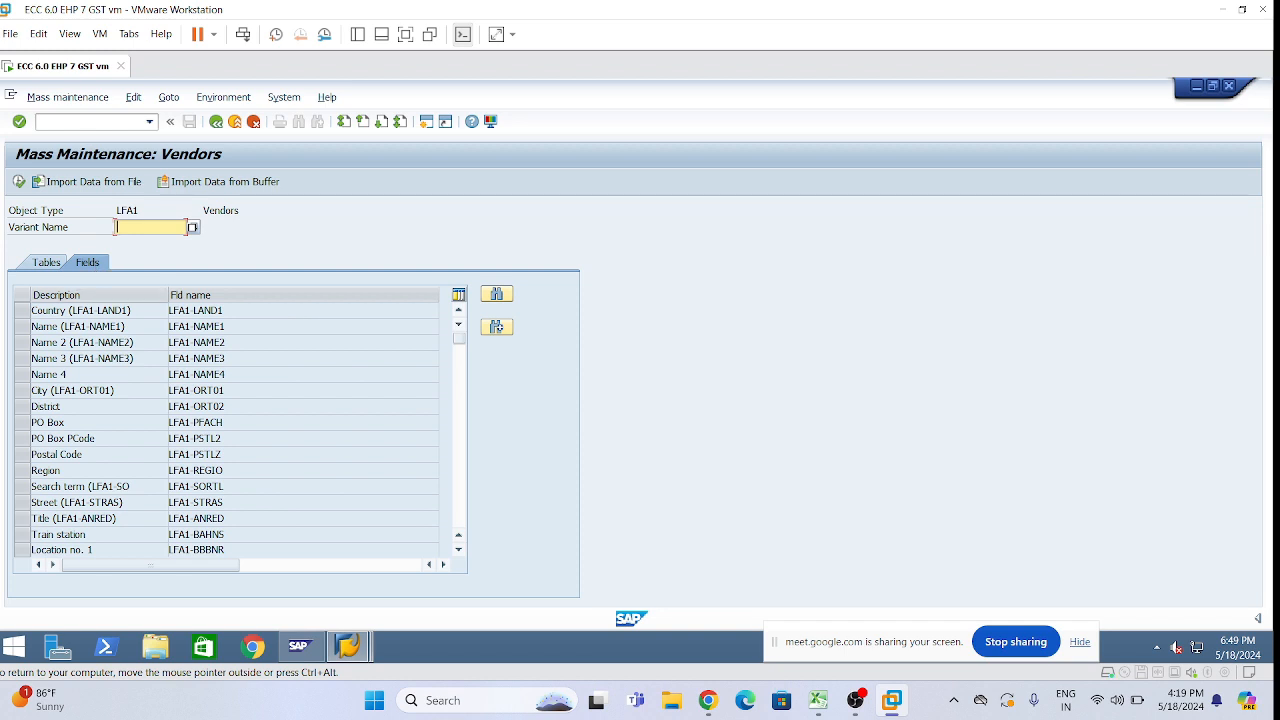
click(44, 264)
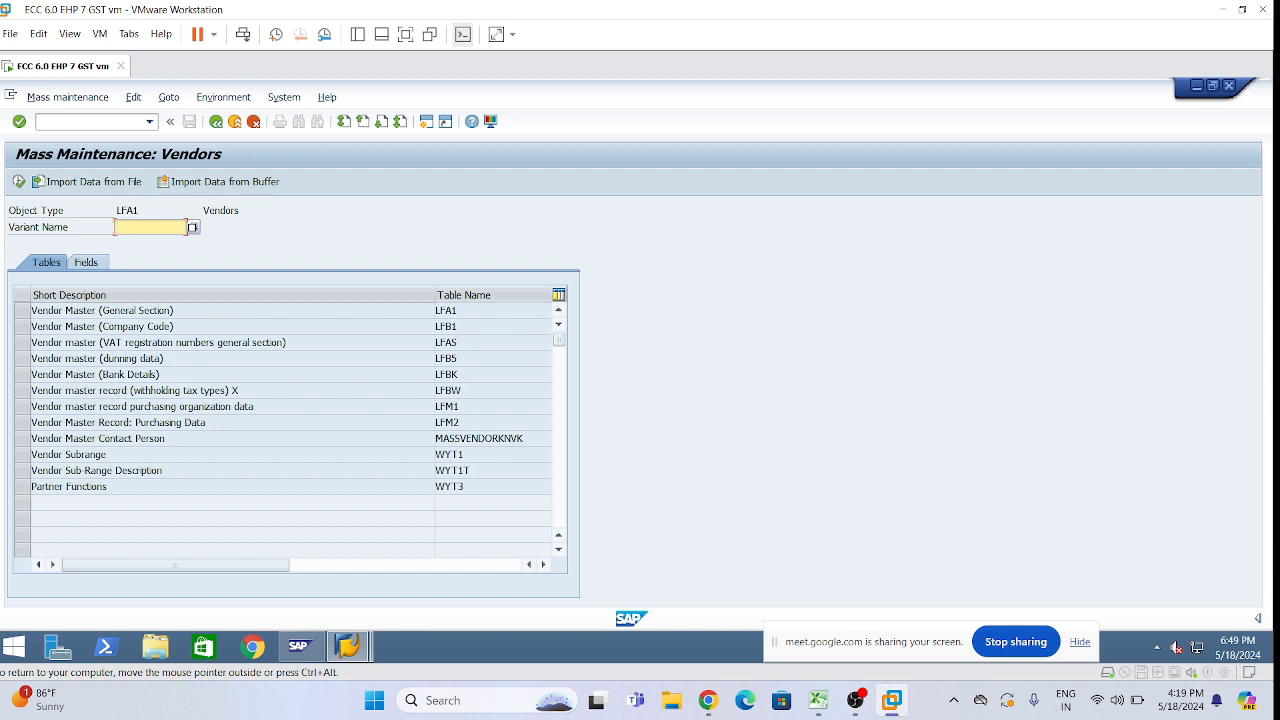
click(86, 264)
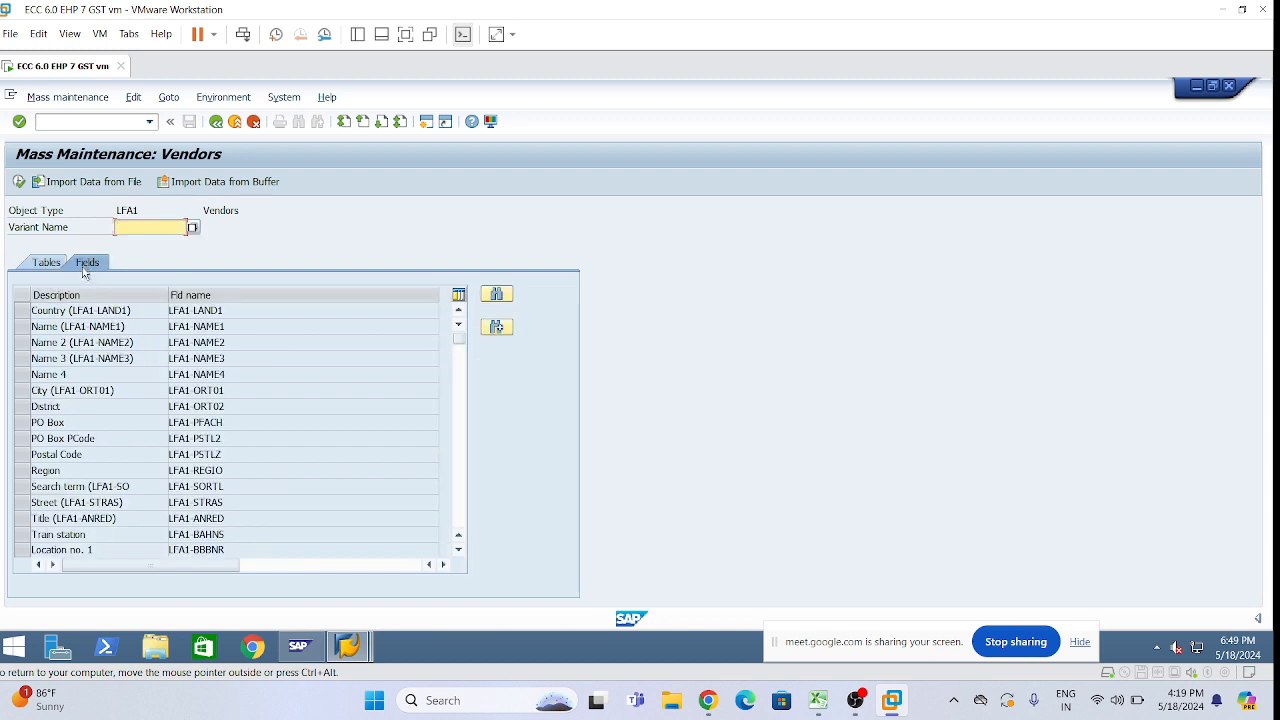
click(46, 264)
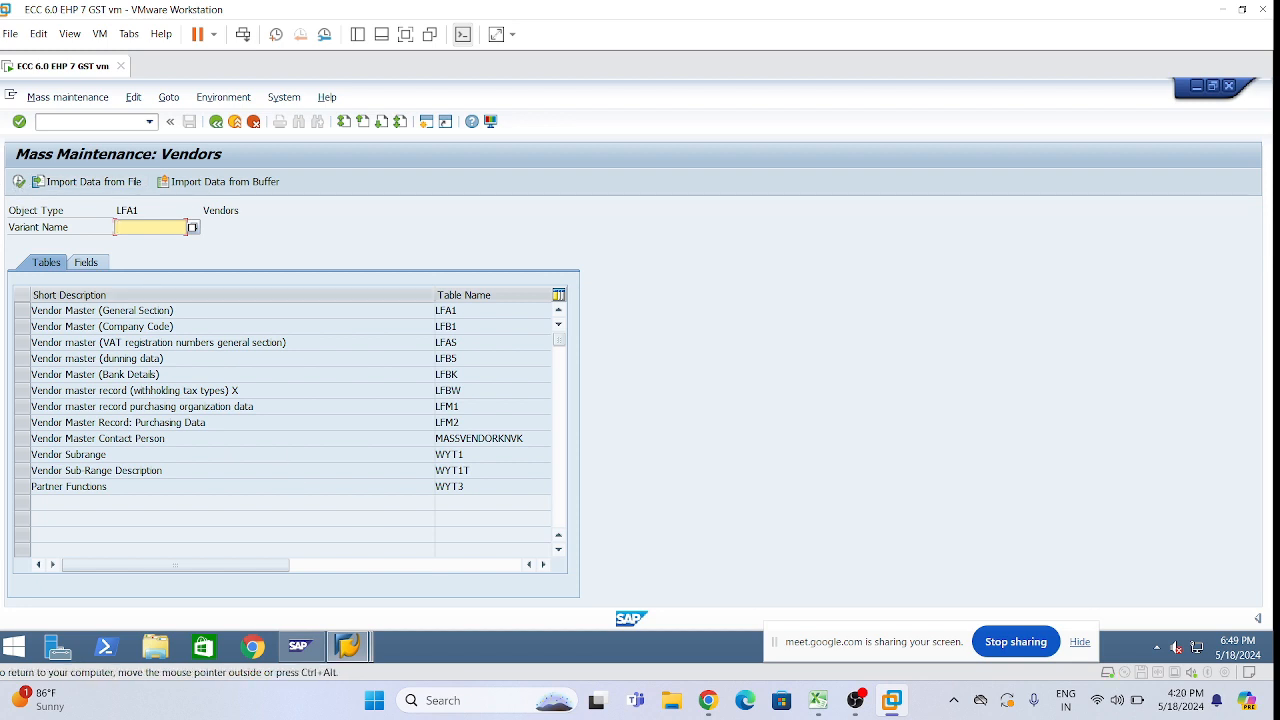
click(18, 182)
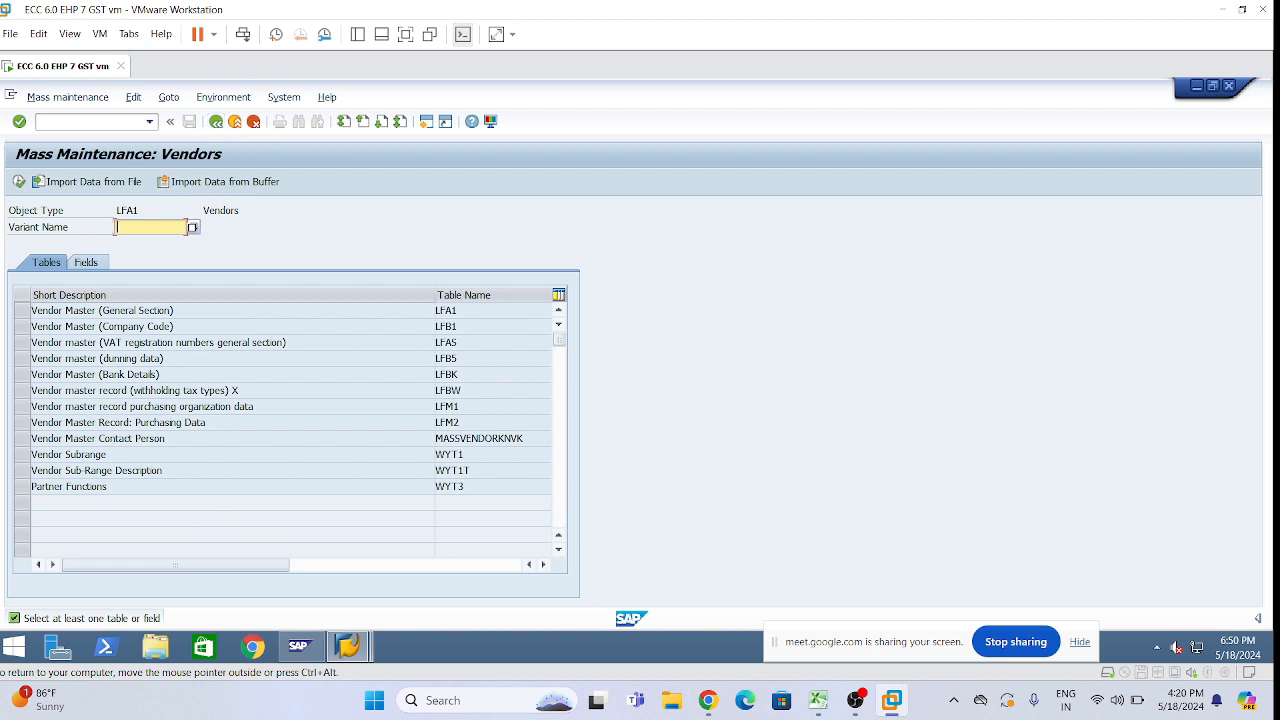
Step: Leave vendor mass maintenance and open the SAP customizing implementation guide with transaction spro
click(217, 124)
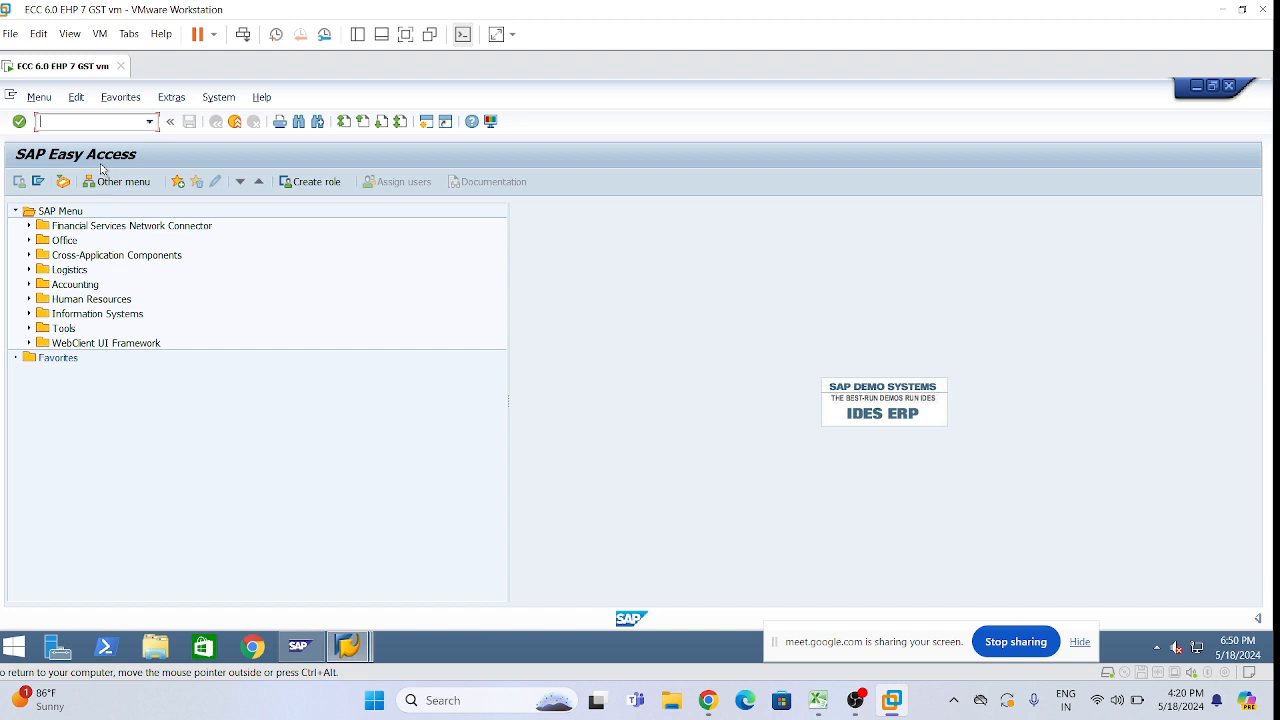
text(spro)
key(Return)
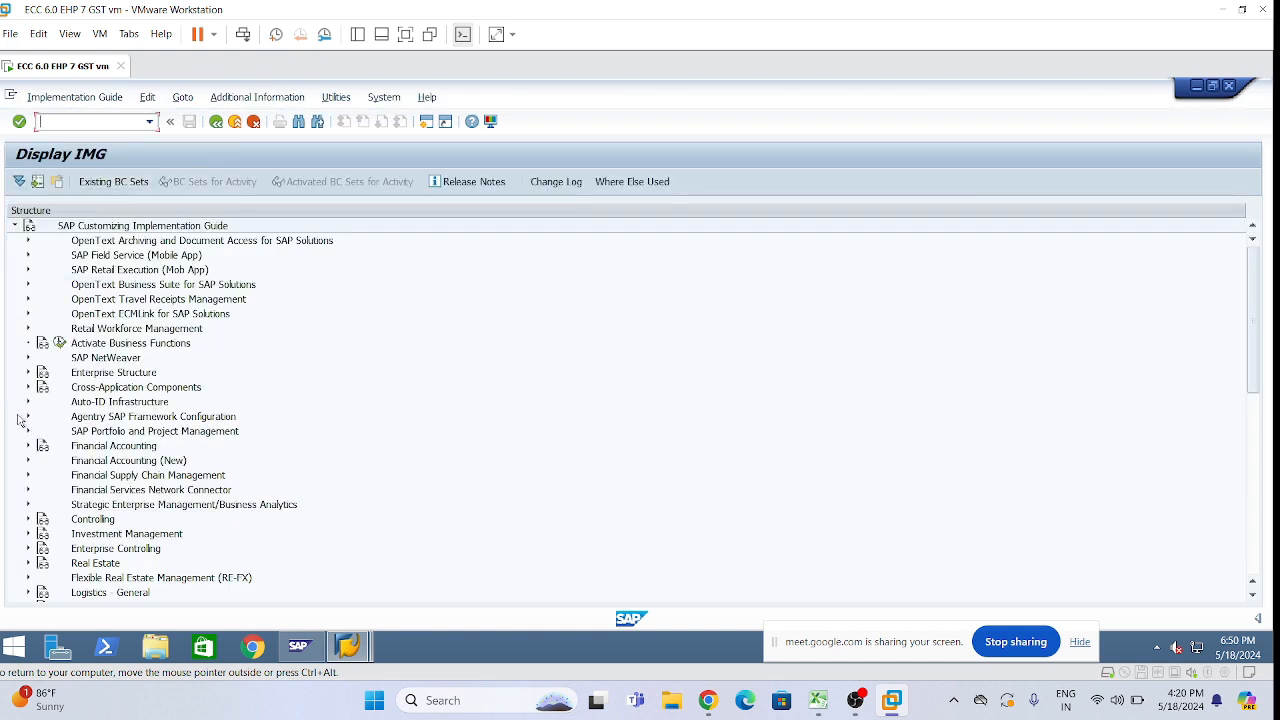
click(28, 461)
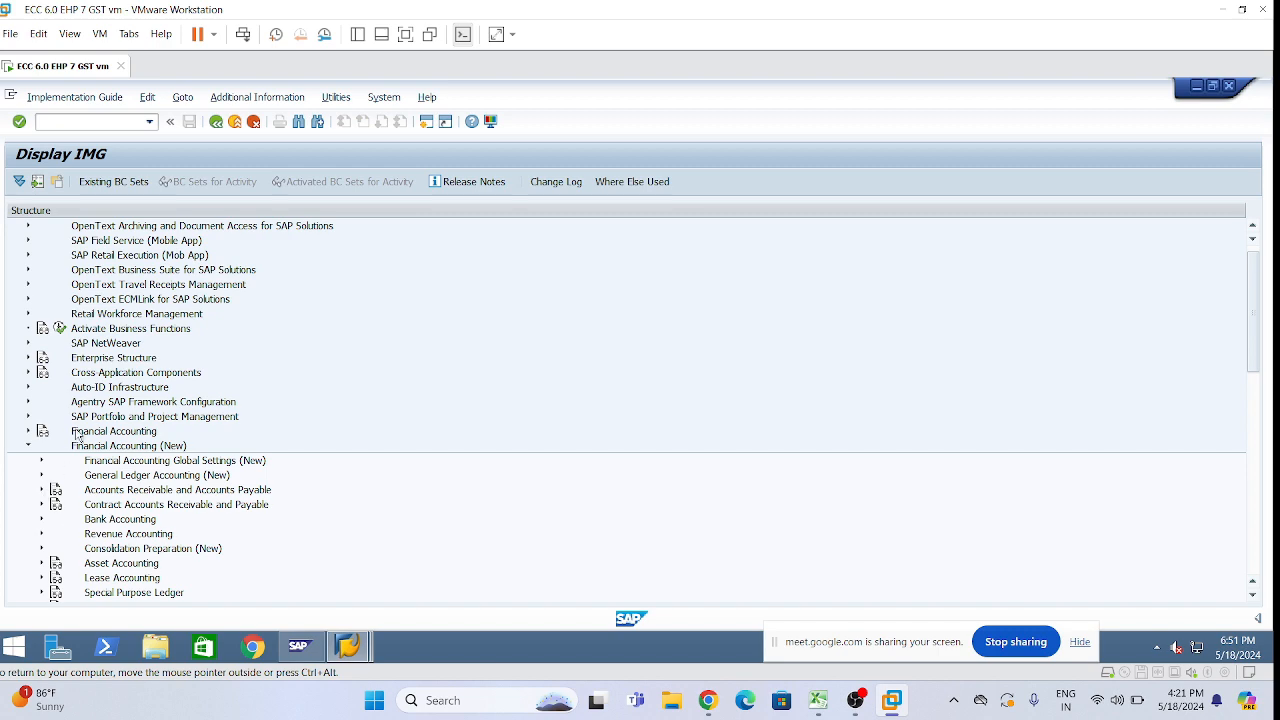
scroll(105, 432, down, 2)
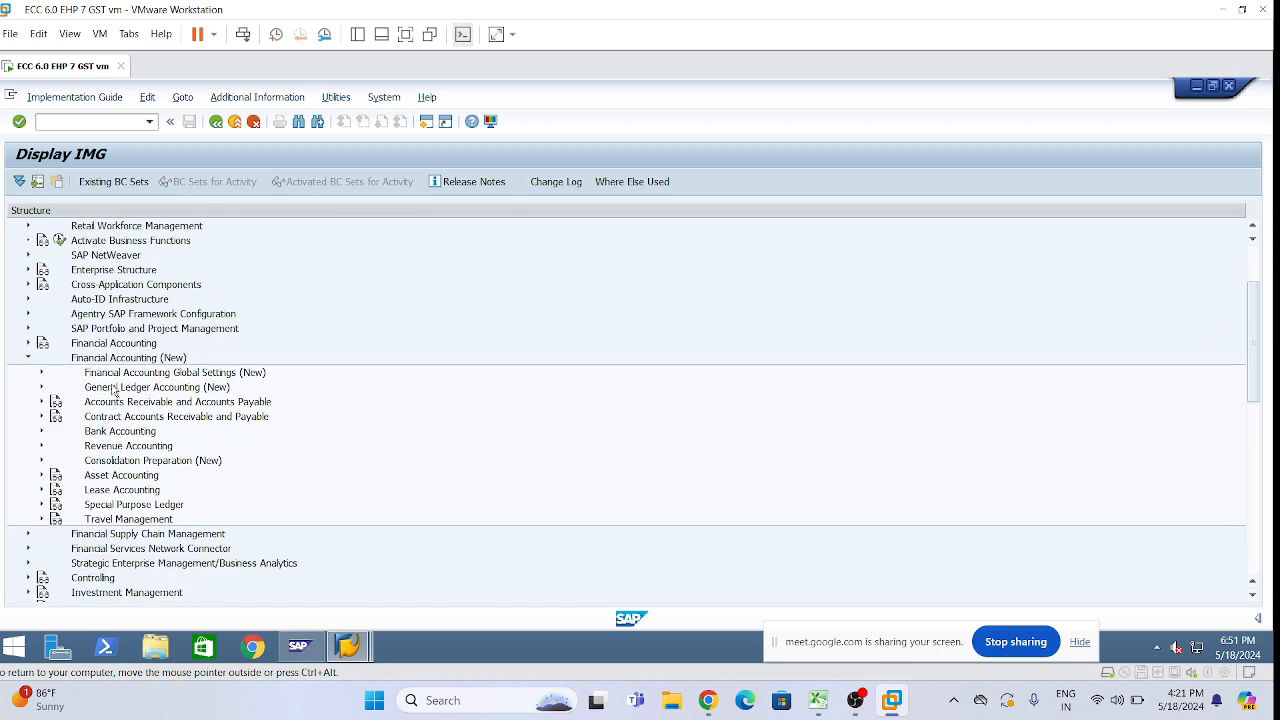
click(28, 358)
scroll(50, 375, up, 3)
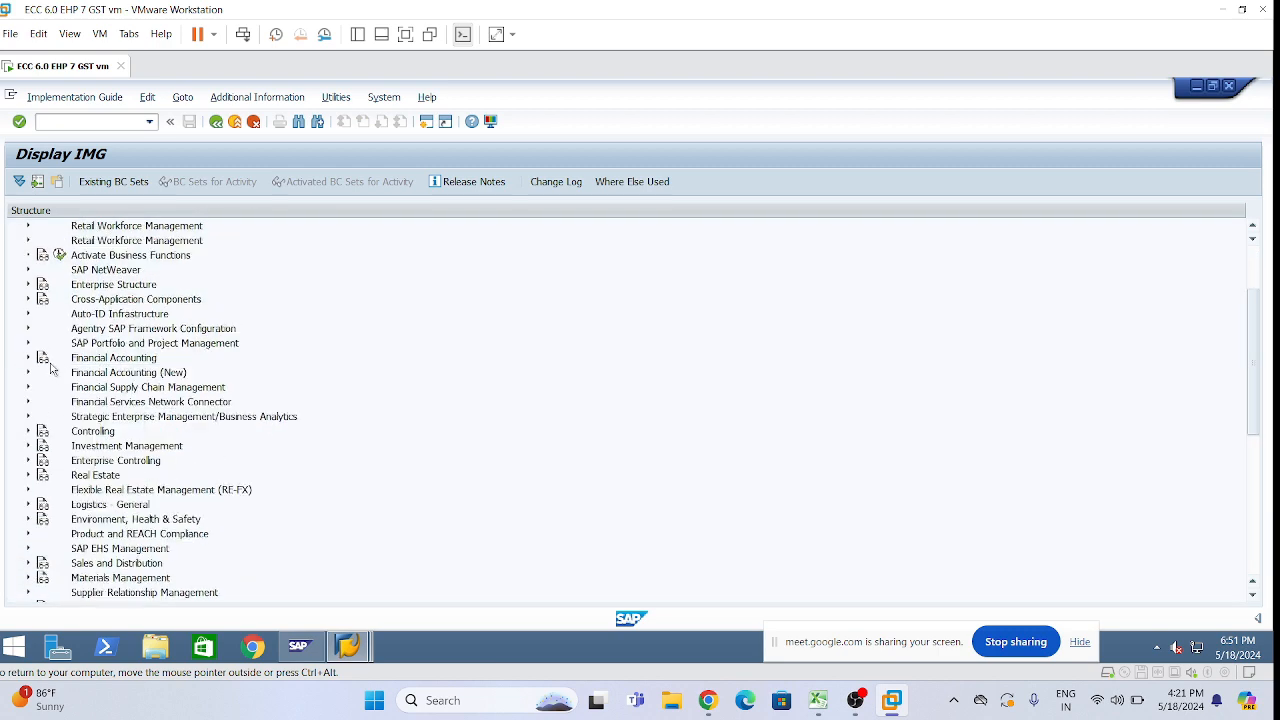
Step: Expand Logistics - General, Tax on Goods Movements and India in the implementation guide
scroll(65, 393, down, 3)
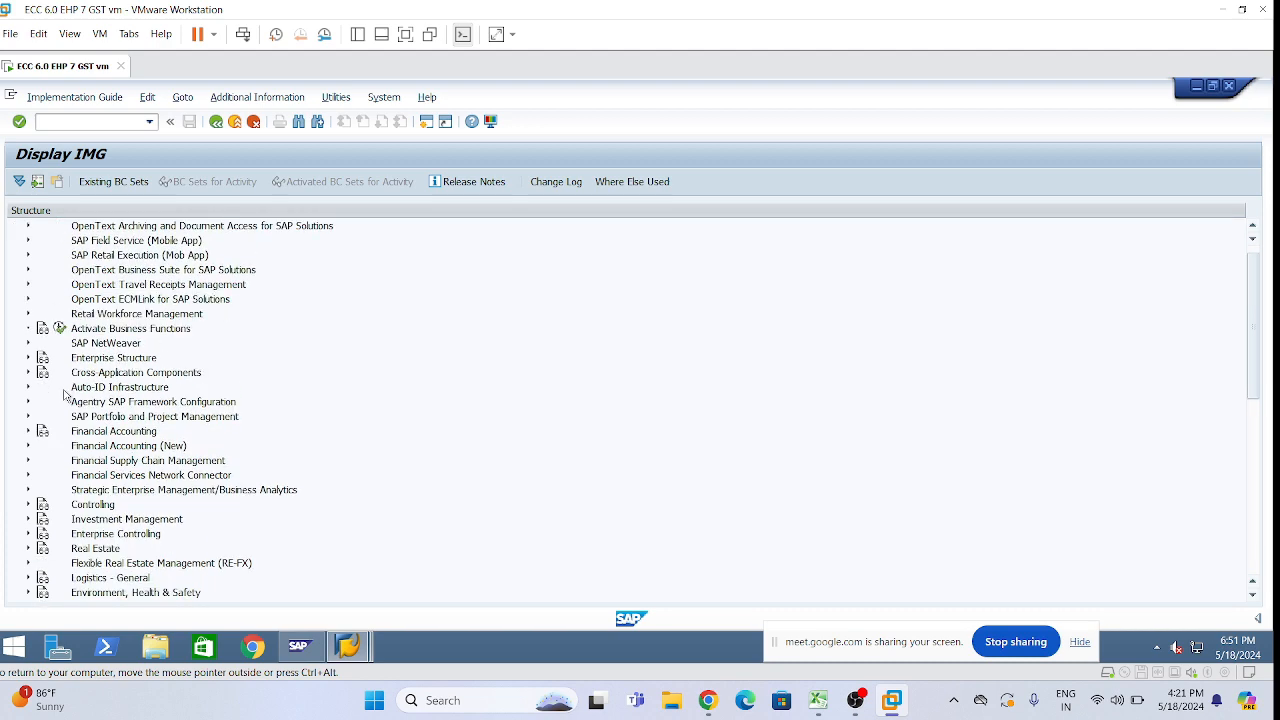
click(29, 490)
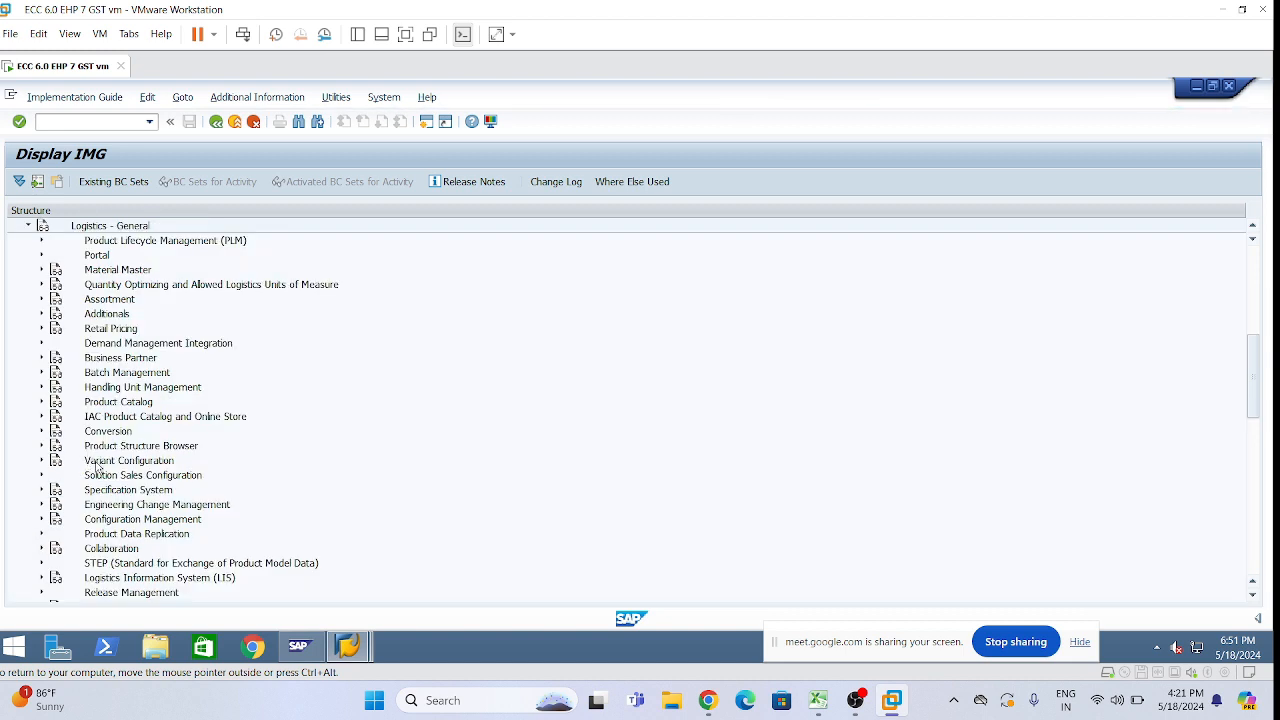
scroll(97, 467, up, 1)
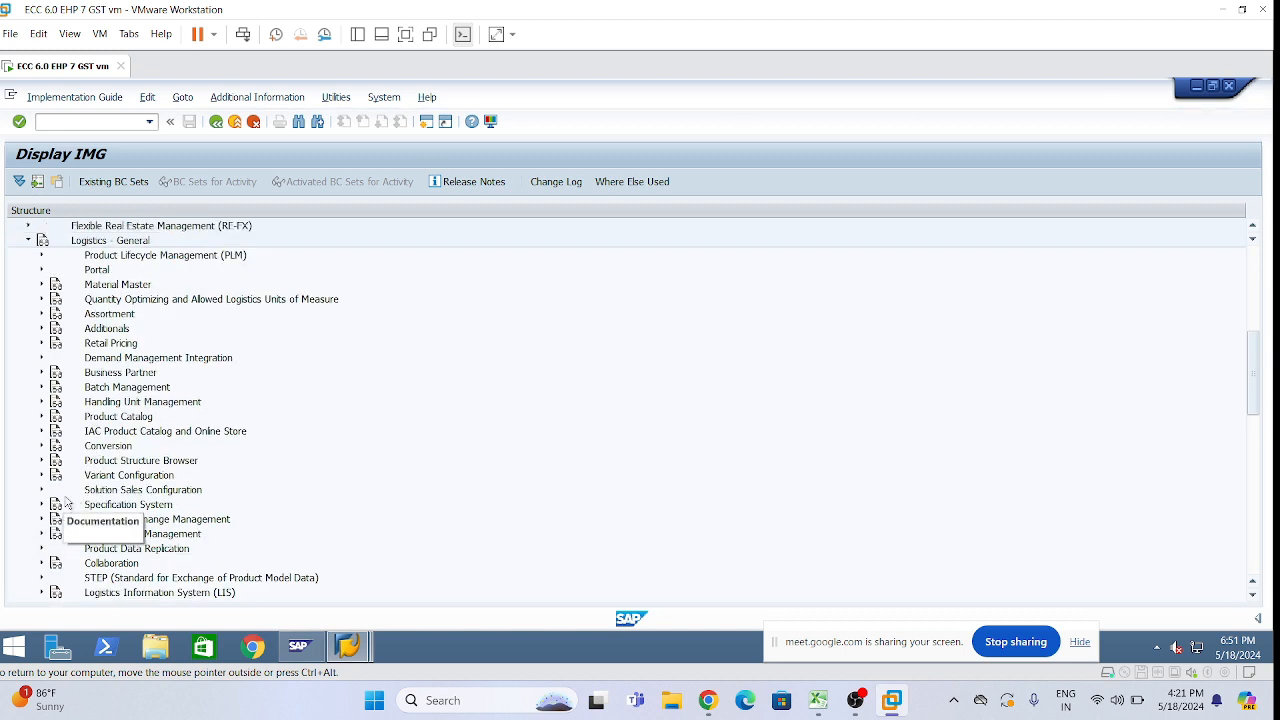
scroll(102, 449, down, 1)
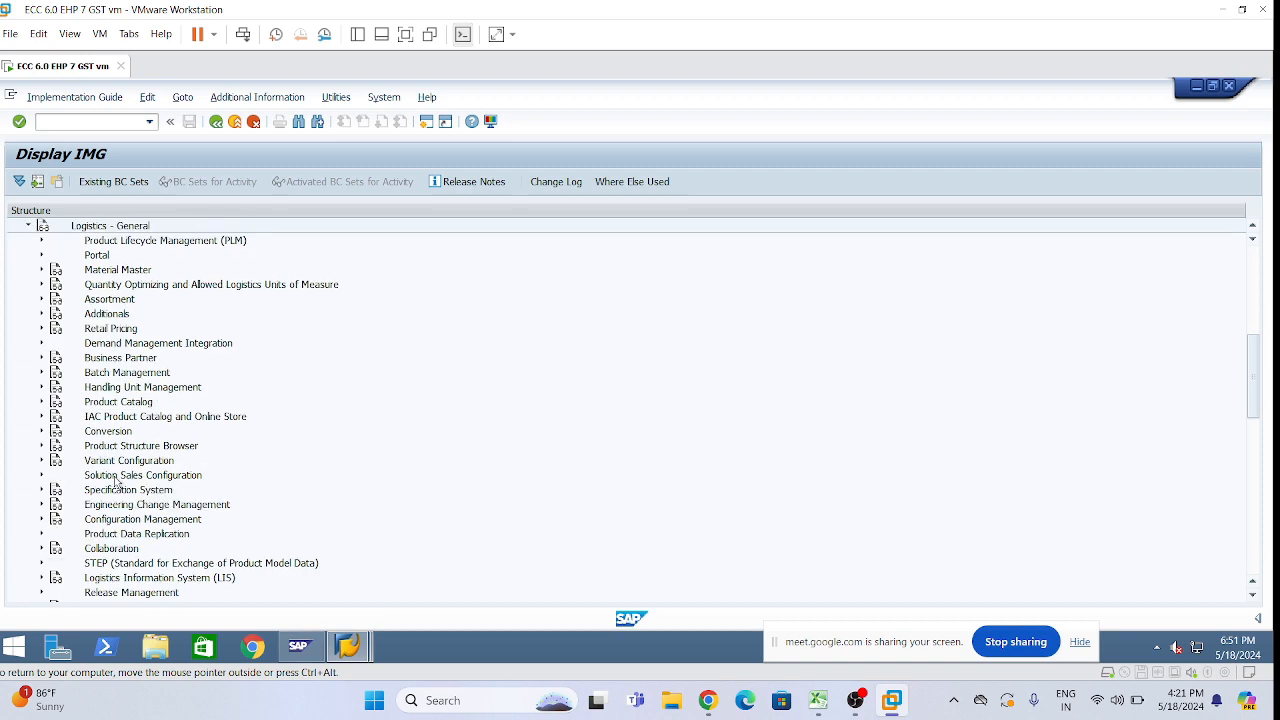
scroll(115, 482, down, 3)
scroll(112, 480, down, 1)
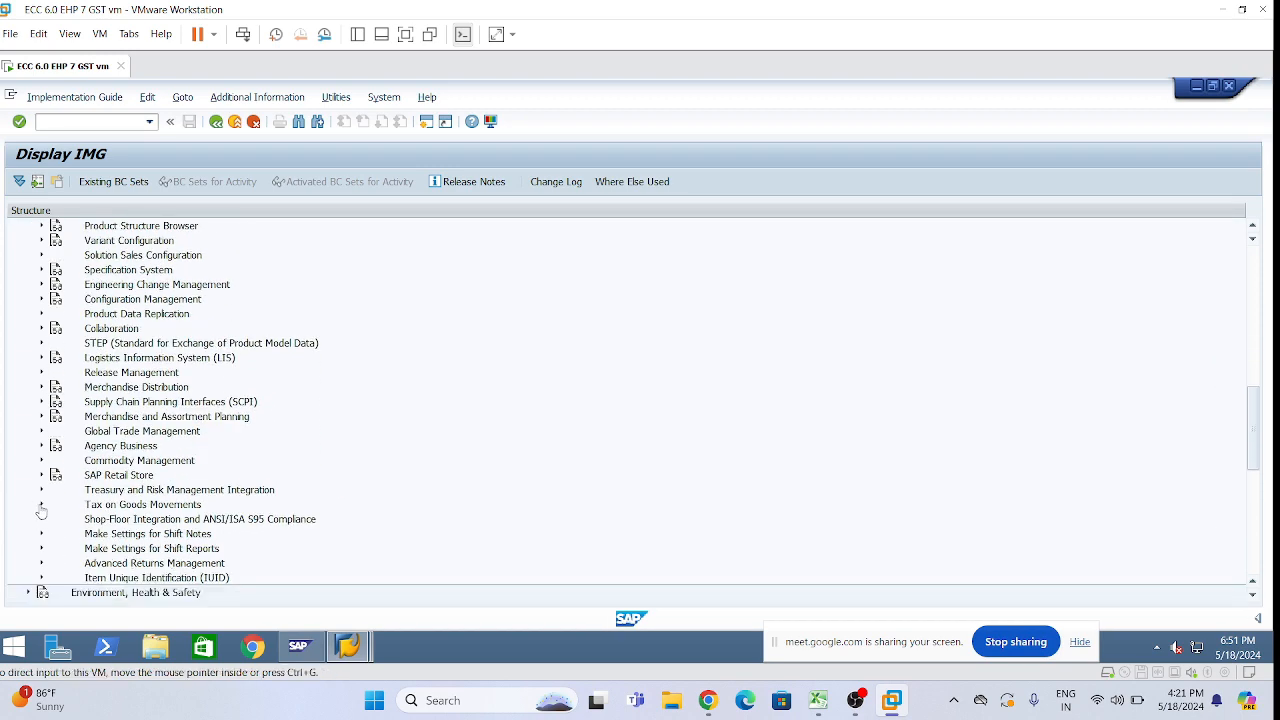
click(42, 506)
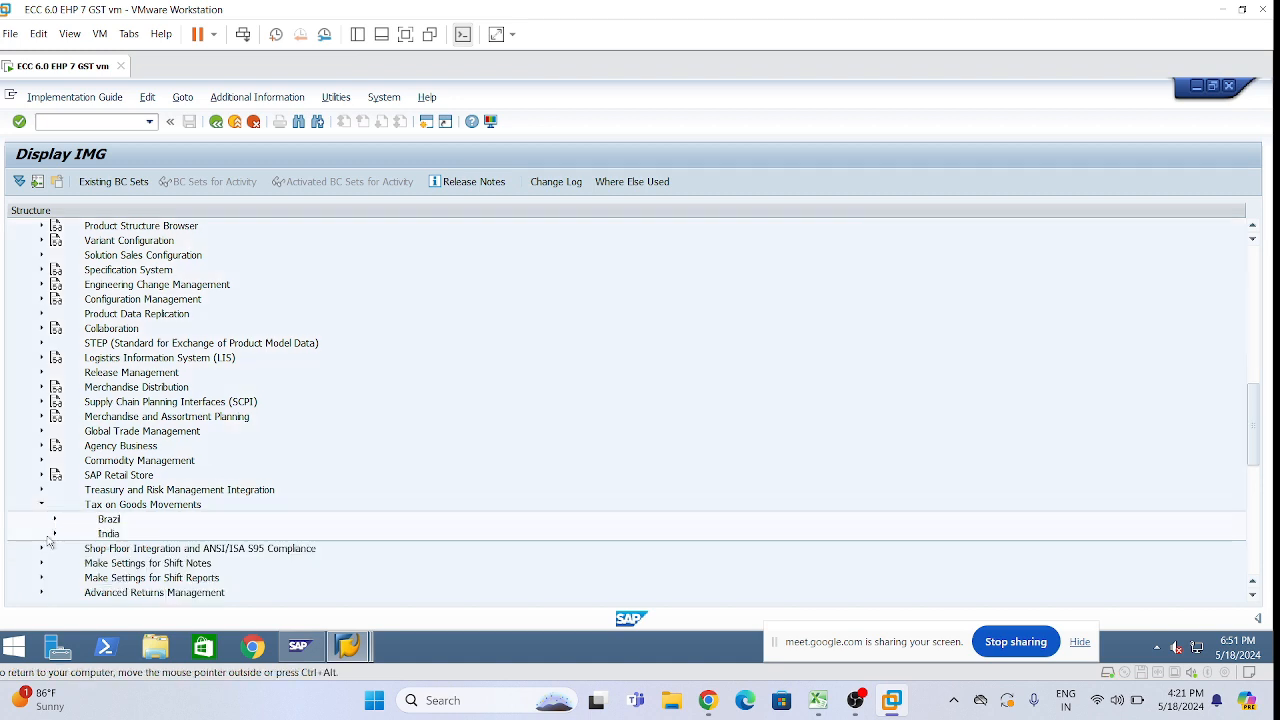
scroll(55, 540, down, 1)
click(55, 475)
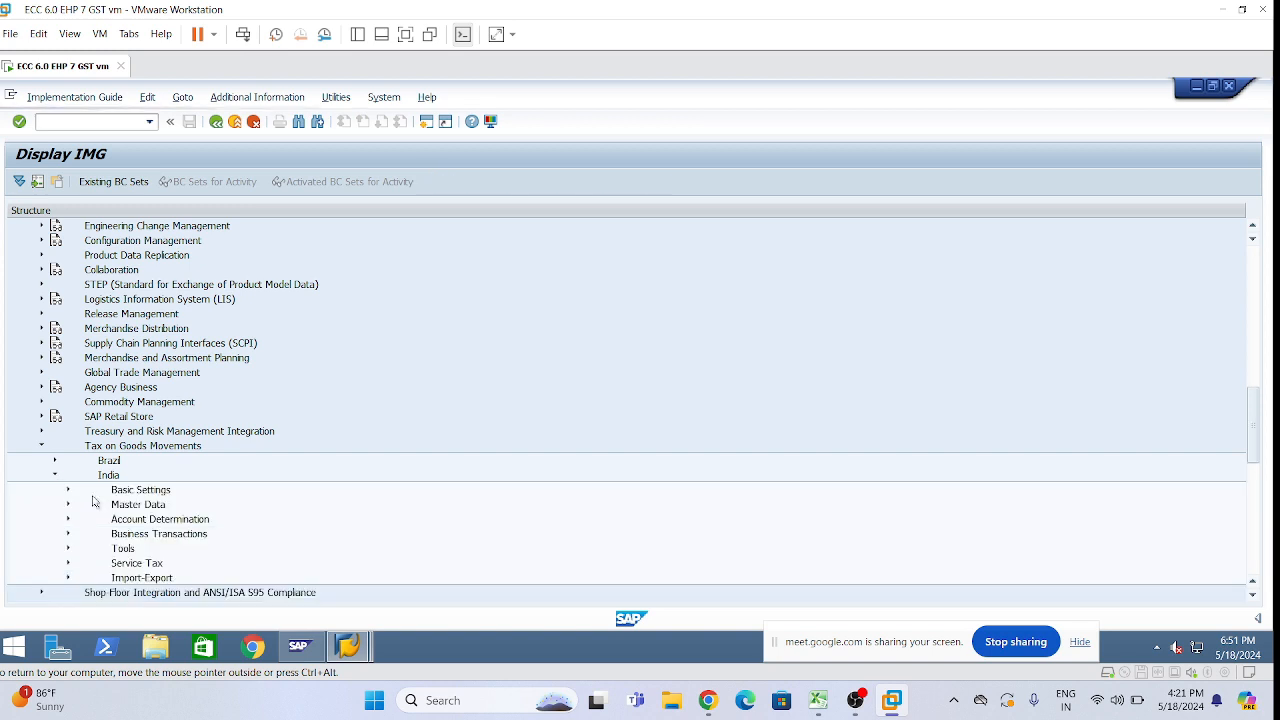
scroll(120, 472, up, 2)
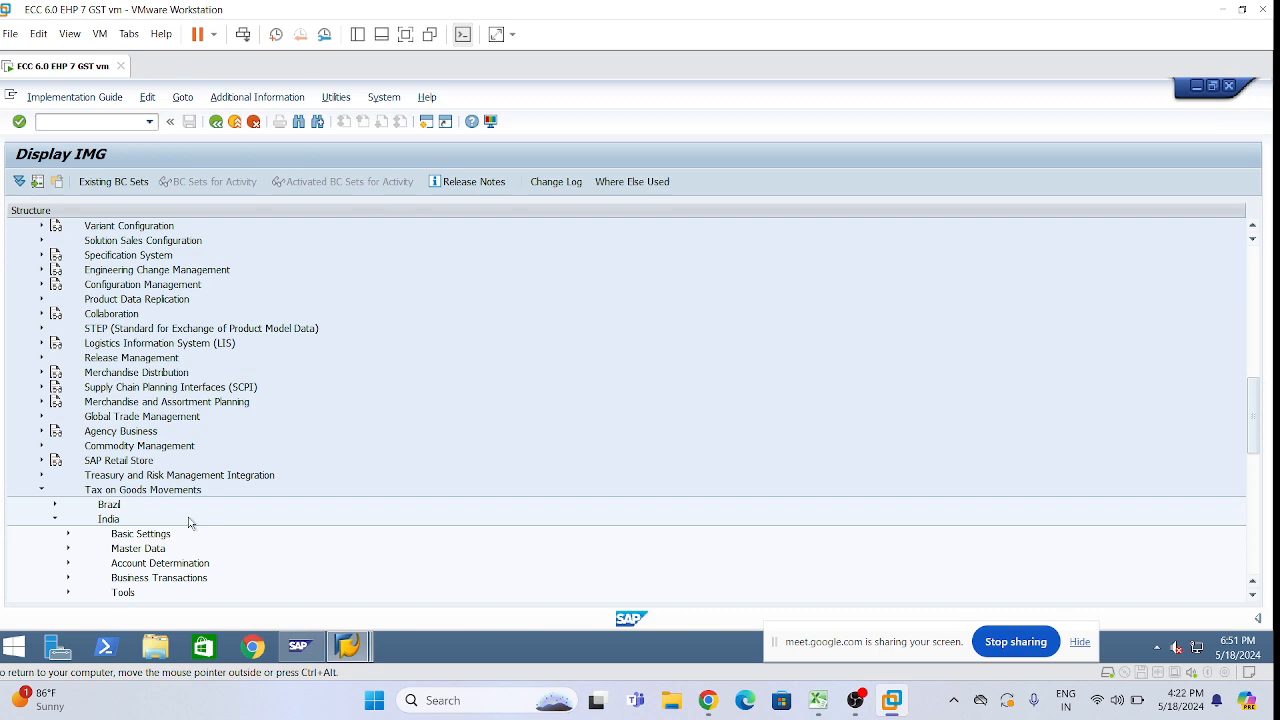
scroll(246, 540, up, 7)
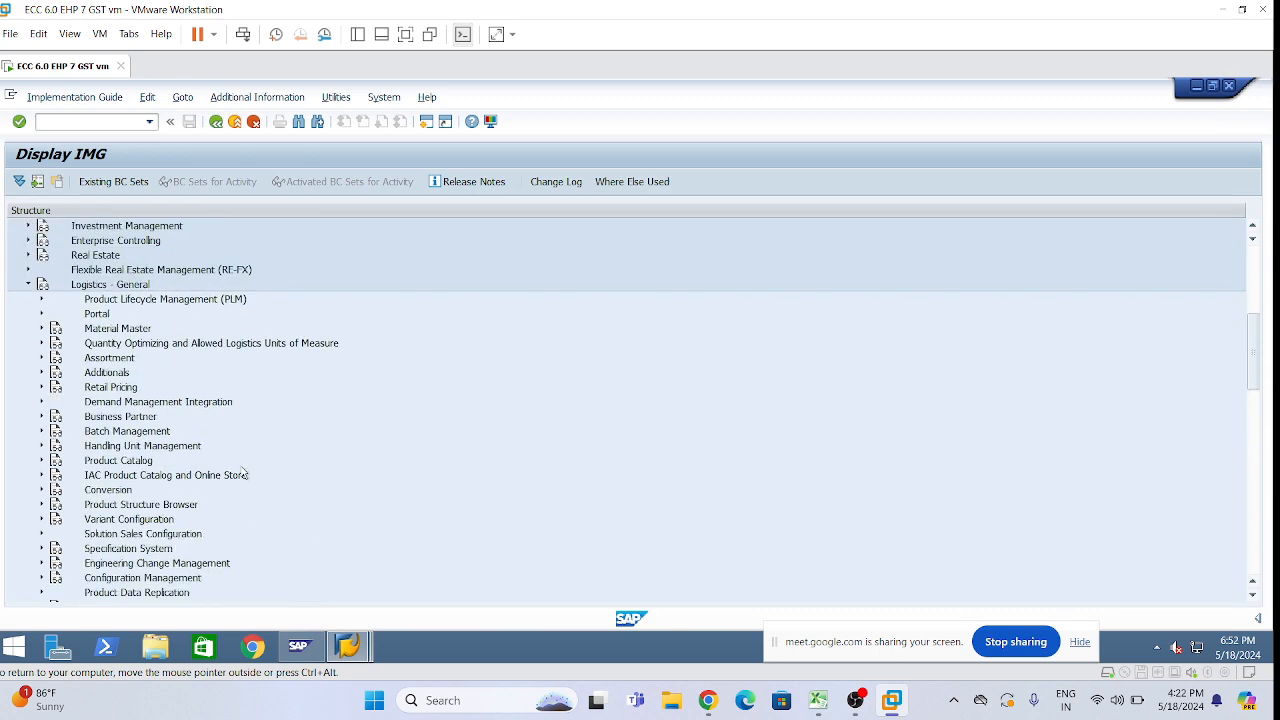
scroll(243, 474, up, 1)
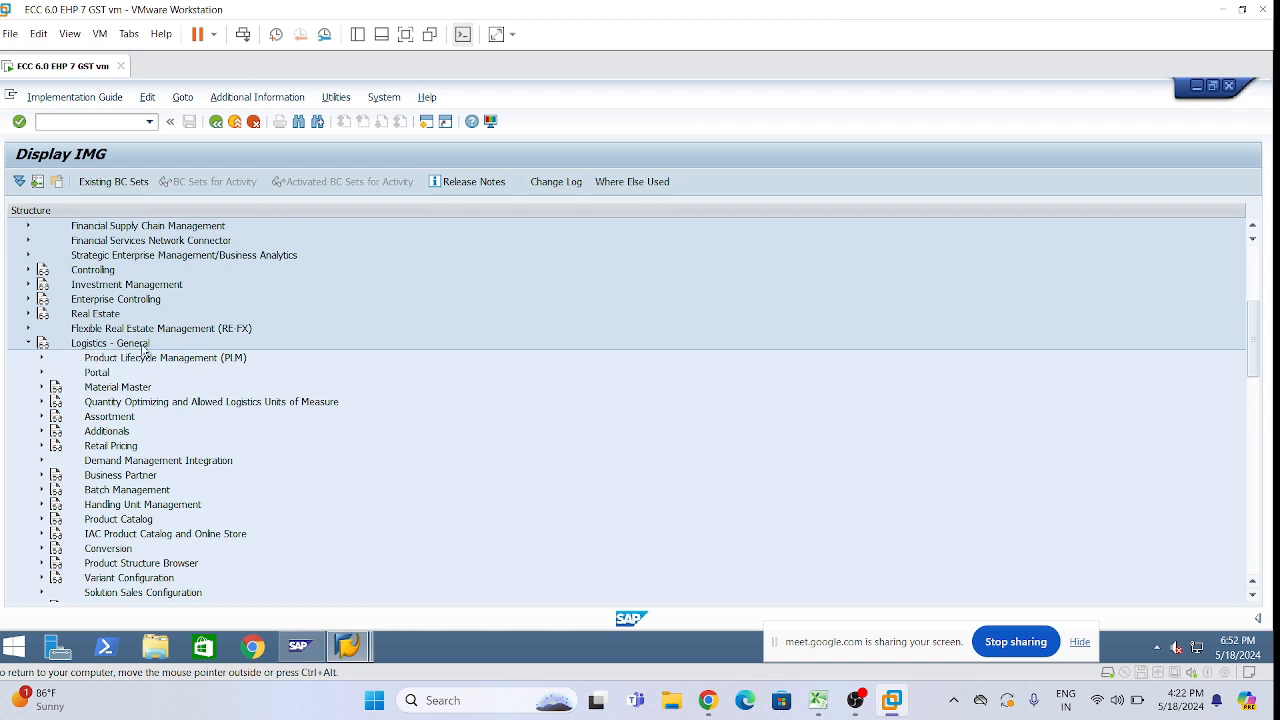
scroll(158, 436, down, 4)
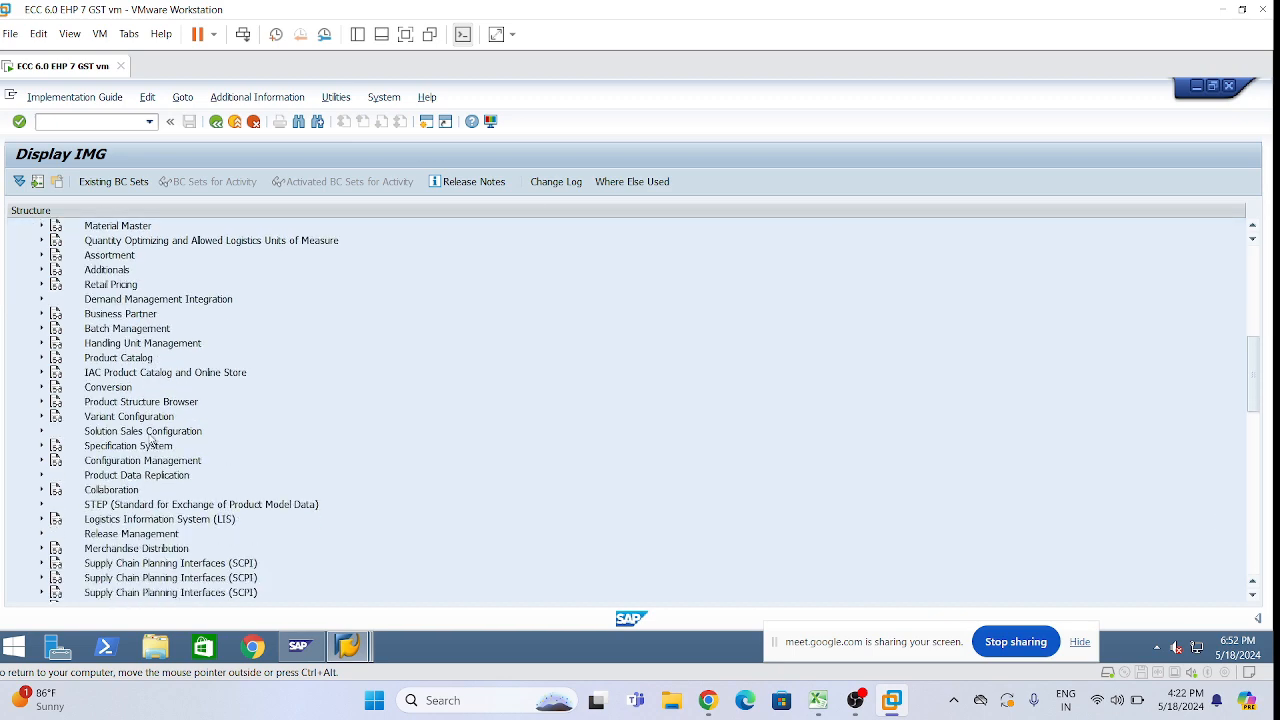
scroll(152, 443, down, 6)
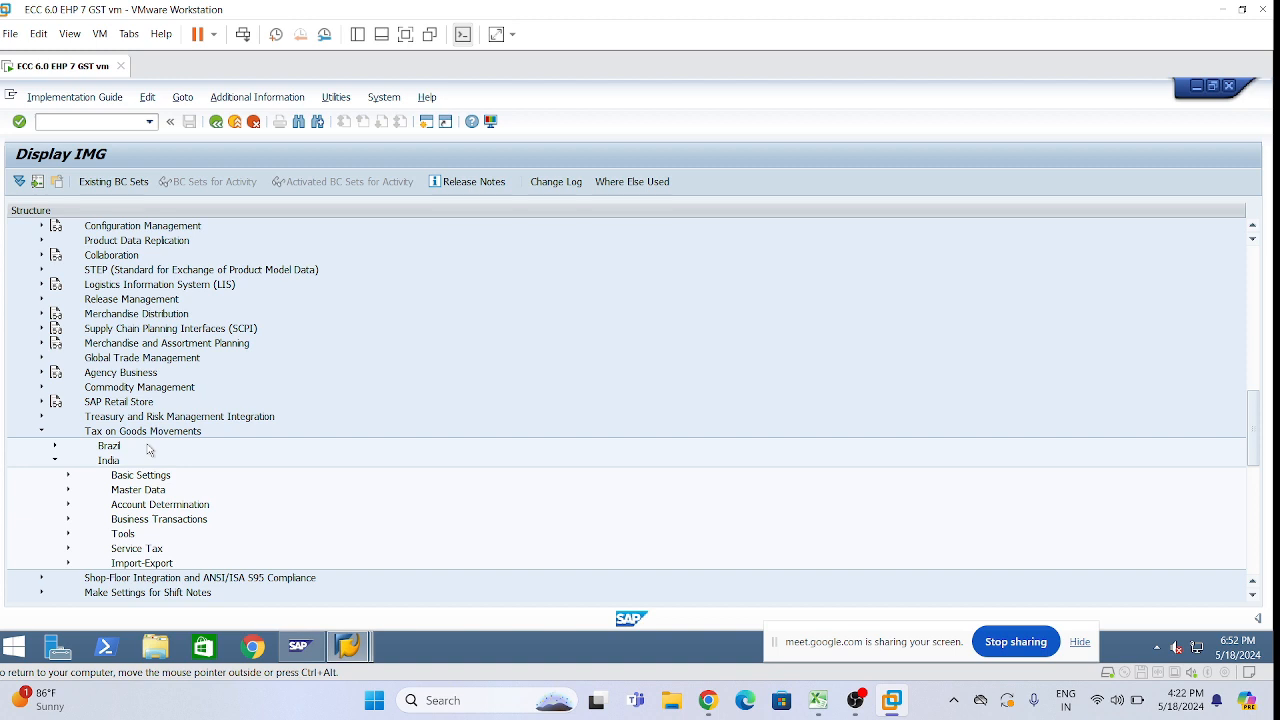
Step: Under India's Master Data, open the activity Assign Users to Material Master Screen Sequence for Excise Duty
scroll(175, 470, down, 3)
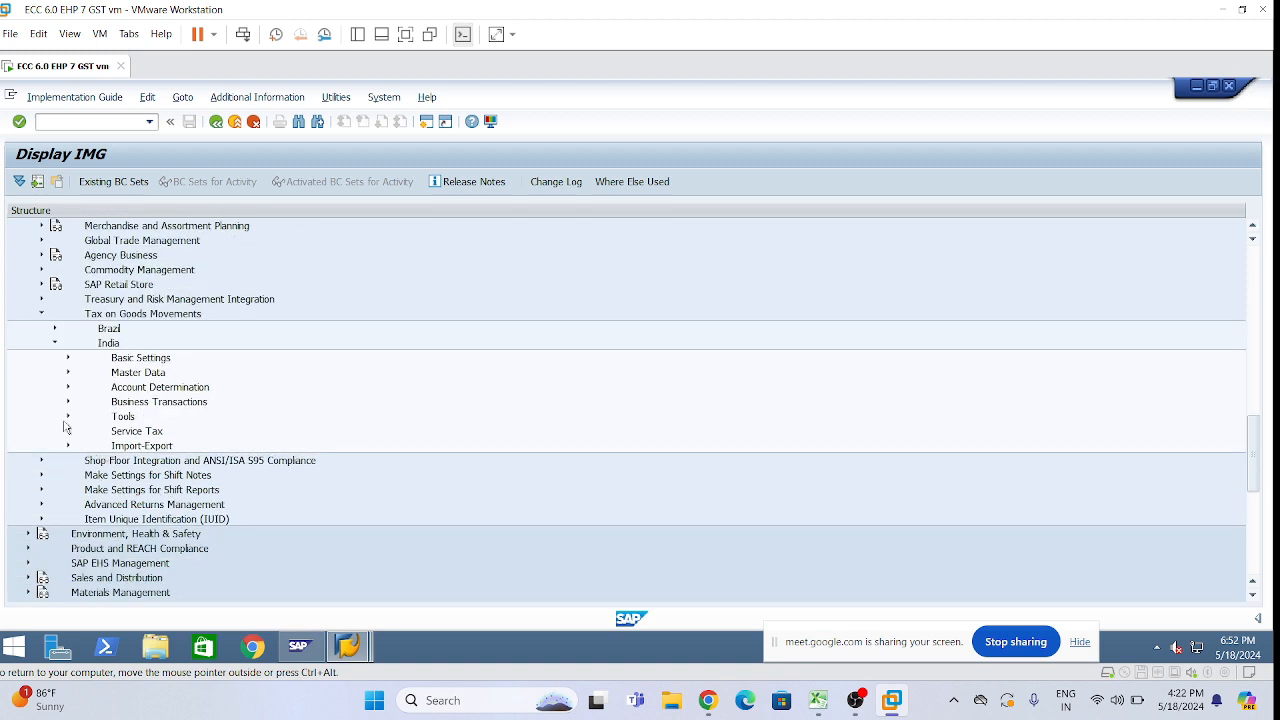
click(68, 372)
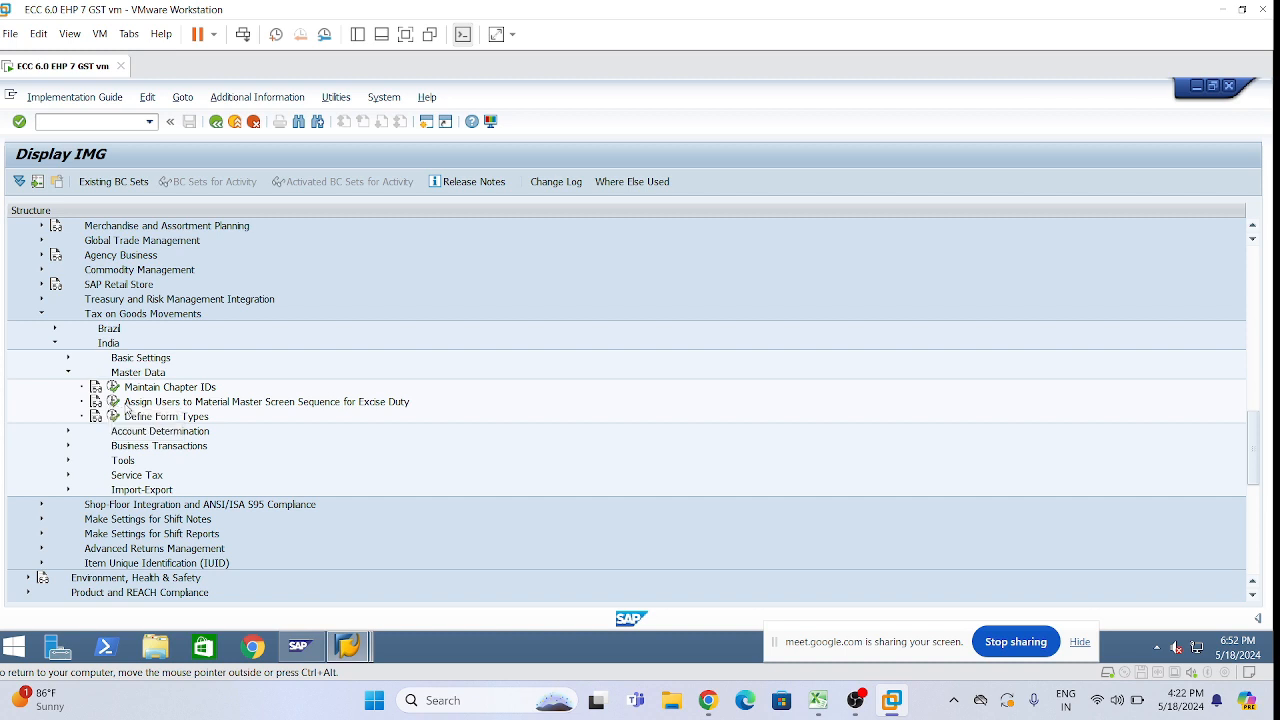
click(138, 404)
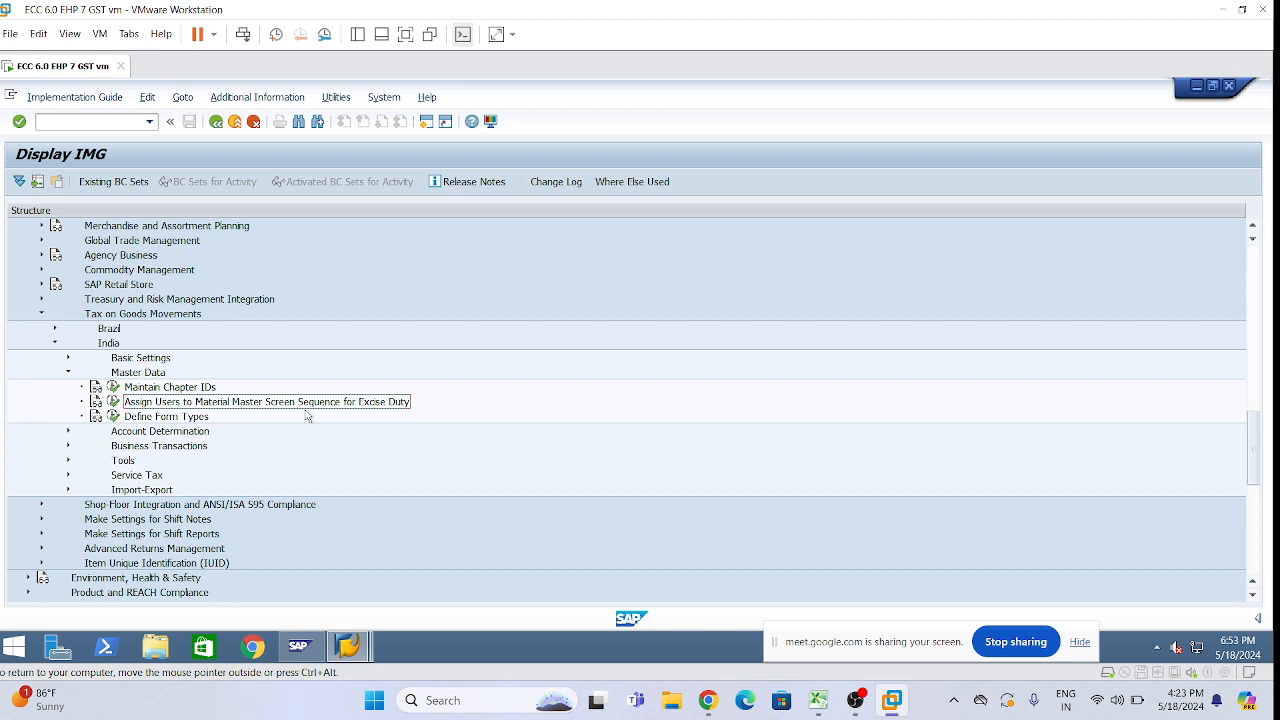
click(114, 401)
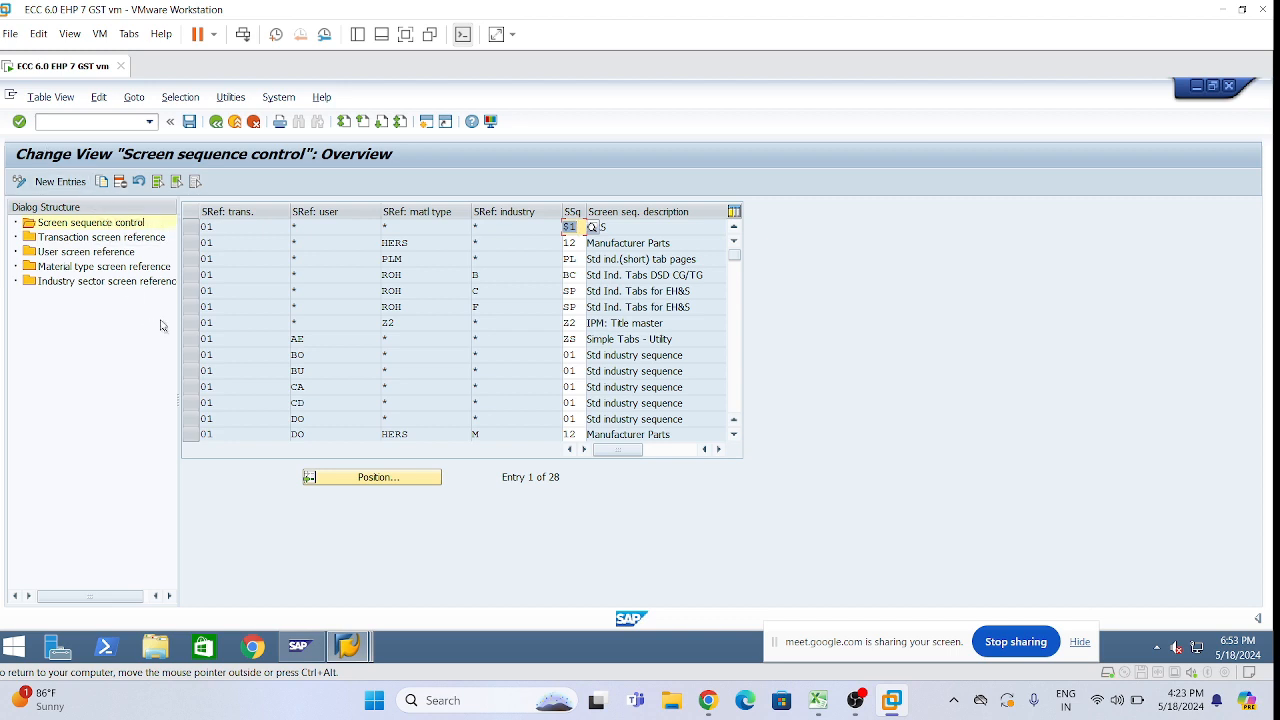
Step: Review the Screen sequence control entries and open the User screen reference overview
click(102, 226)
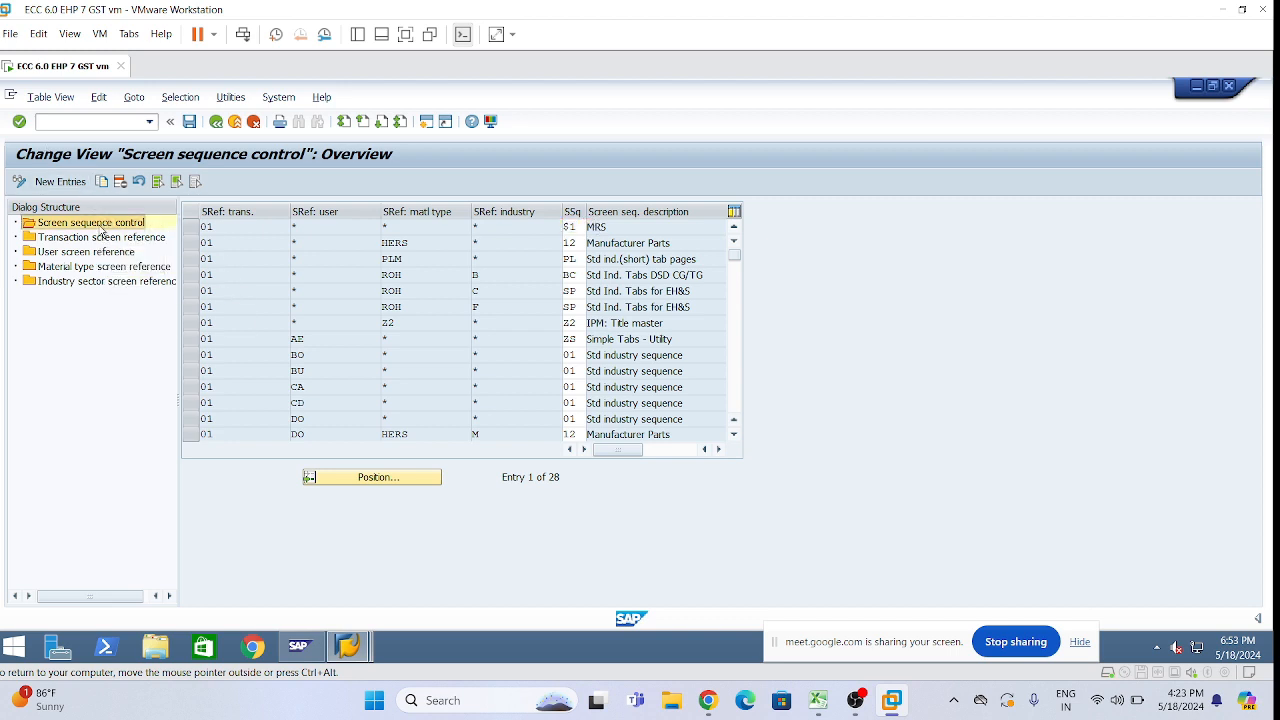
double_click(101, 229)
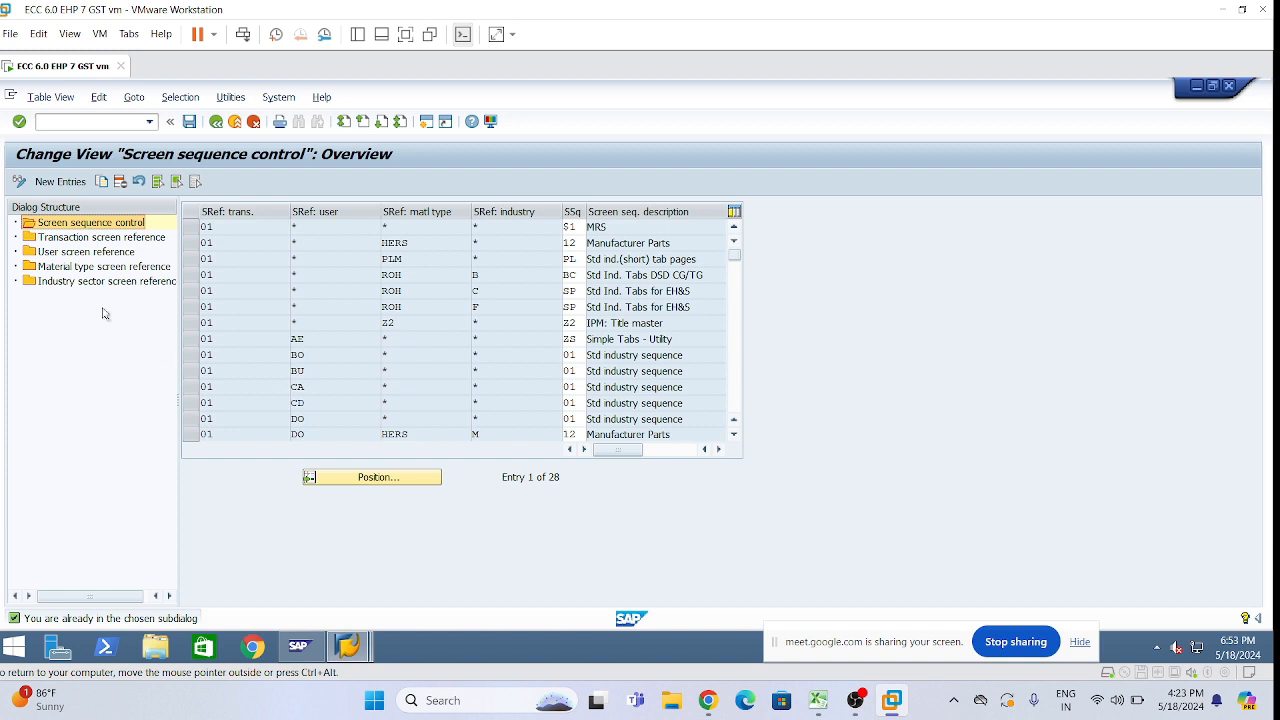
click(82, 256)
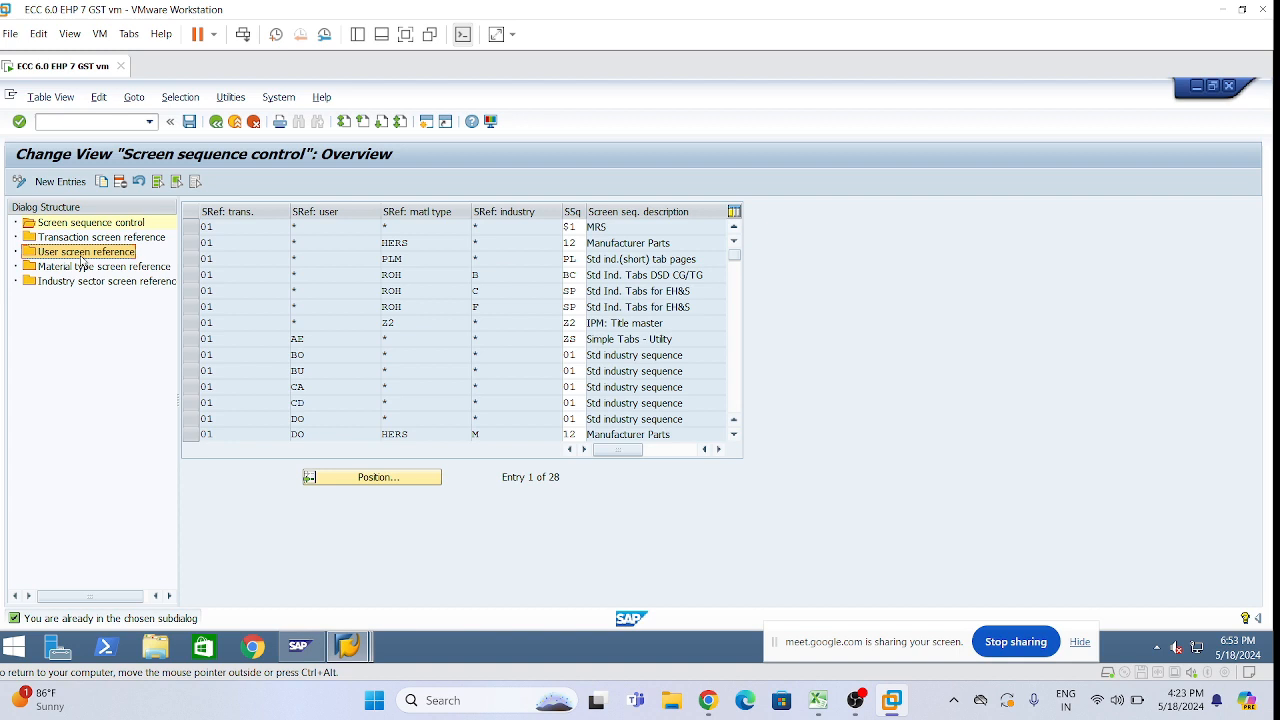
double_click(84, 258)
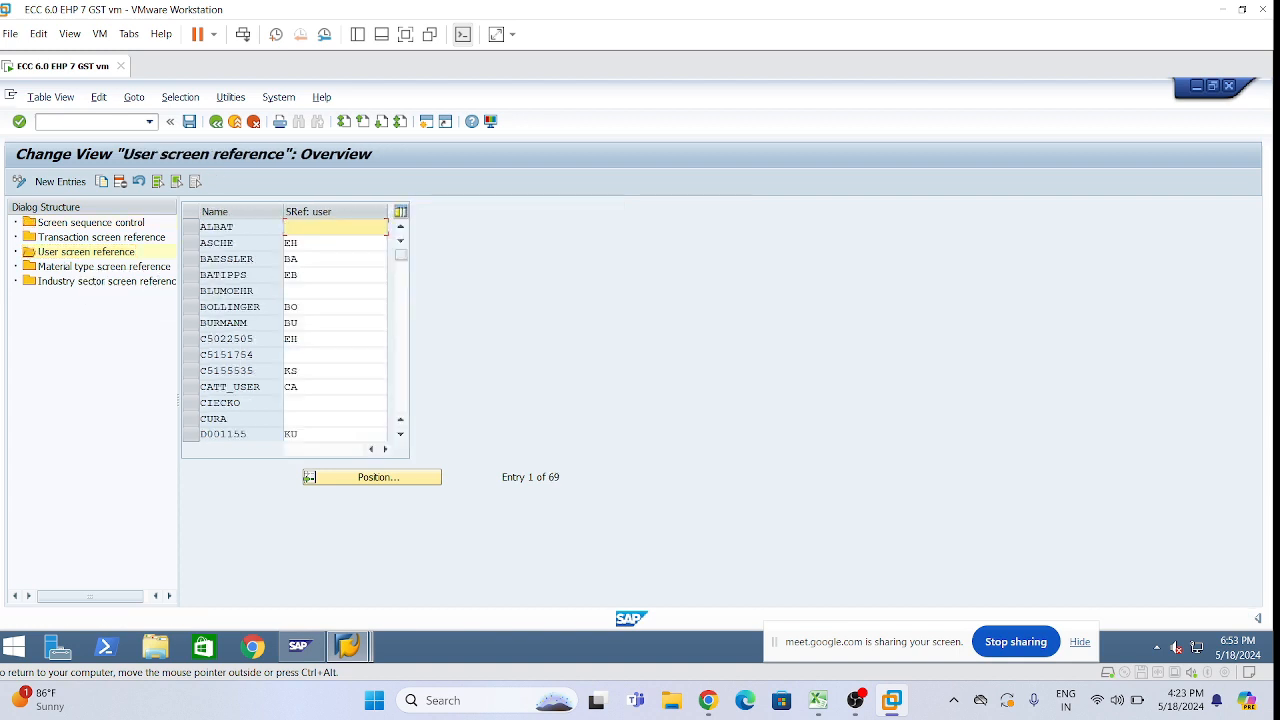
click(72, 223)
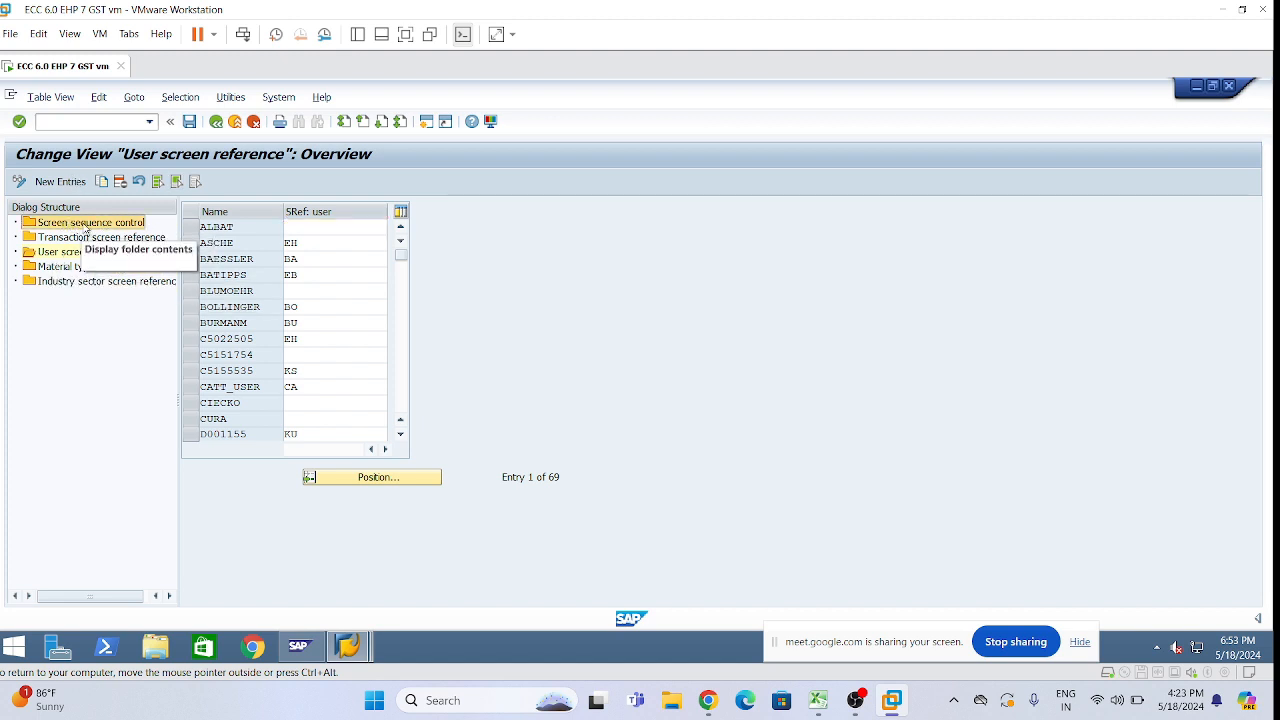
click(62, 254)
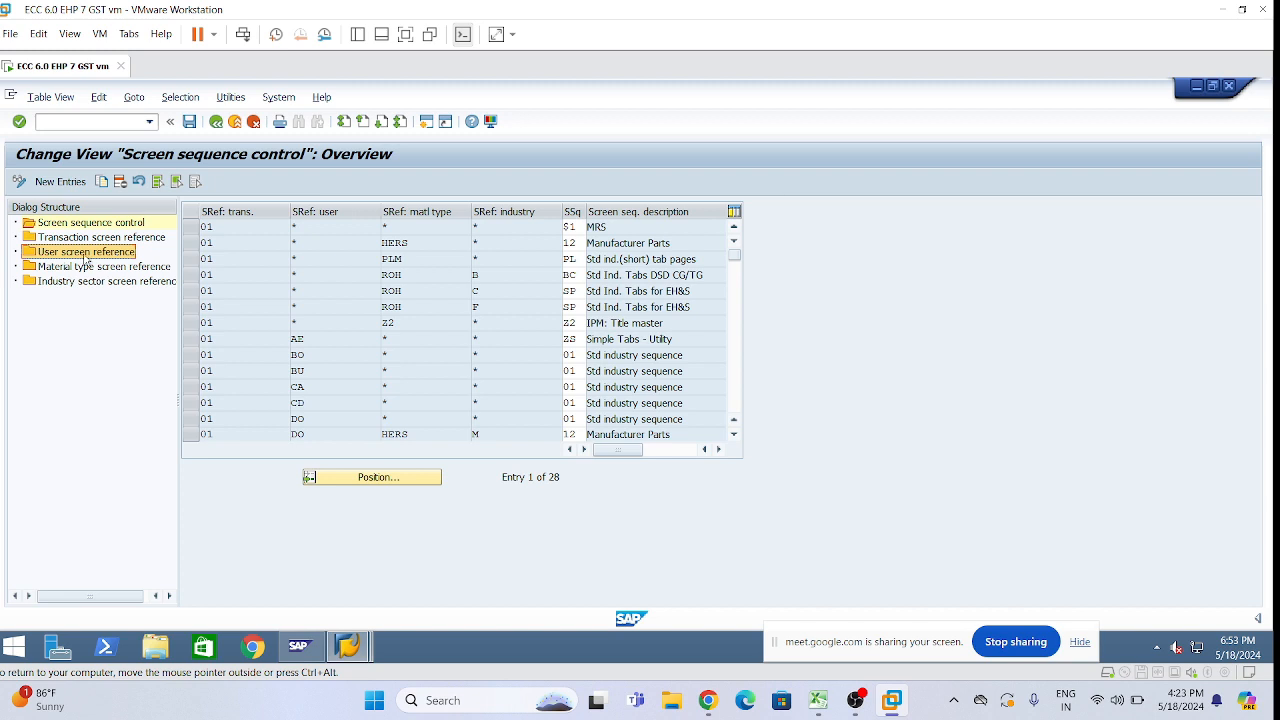
double_click(87, 258)
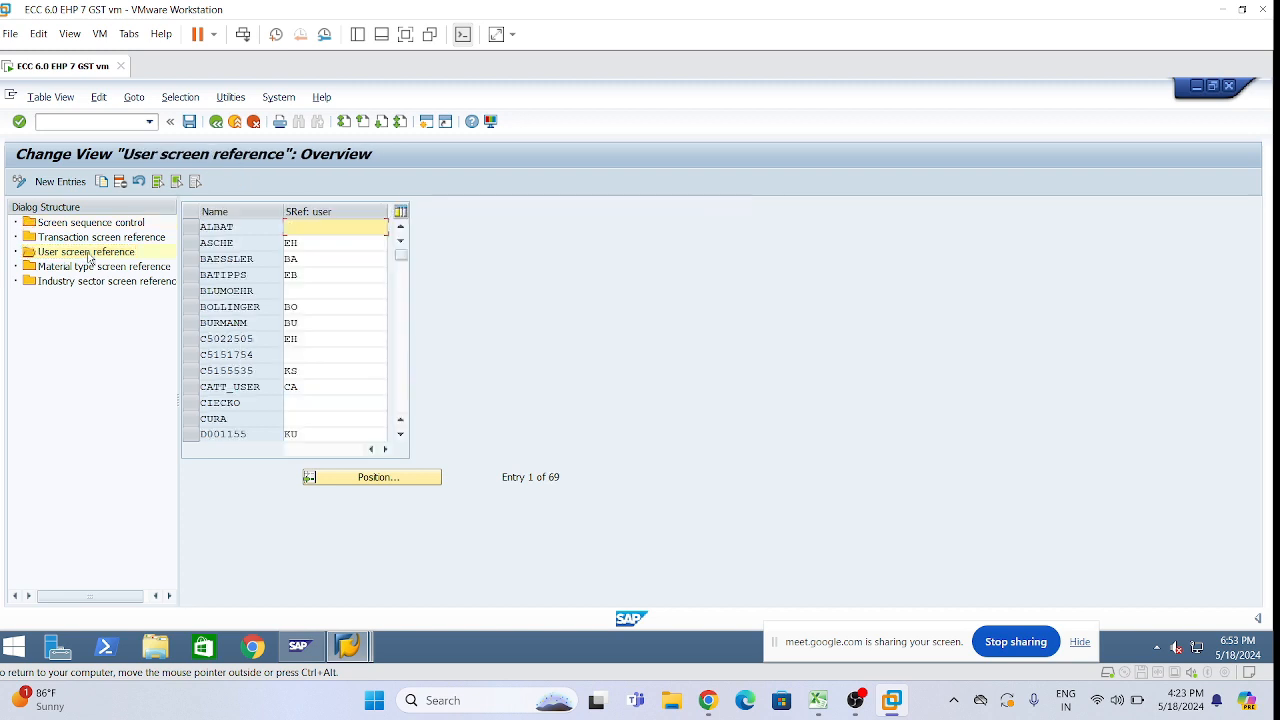
Step: Position the user screen reference list on the entry SAPUSER
click(378, 478)
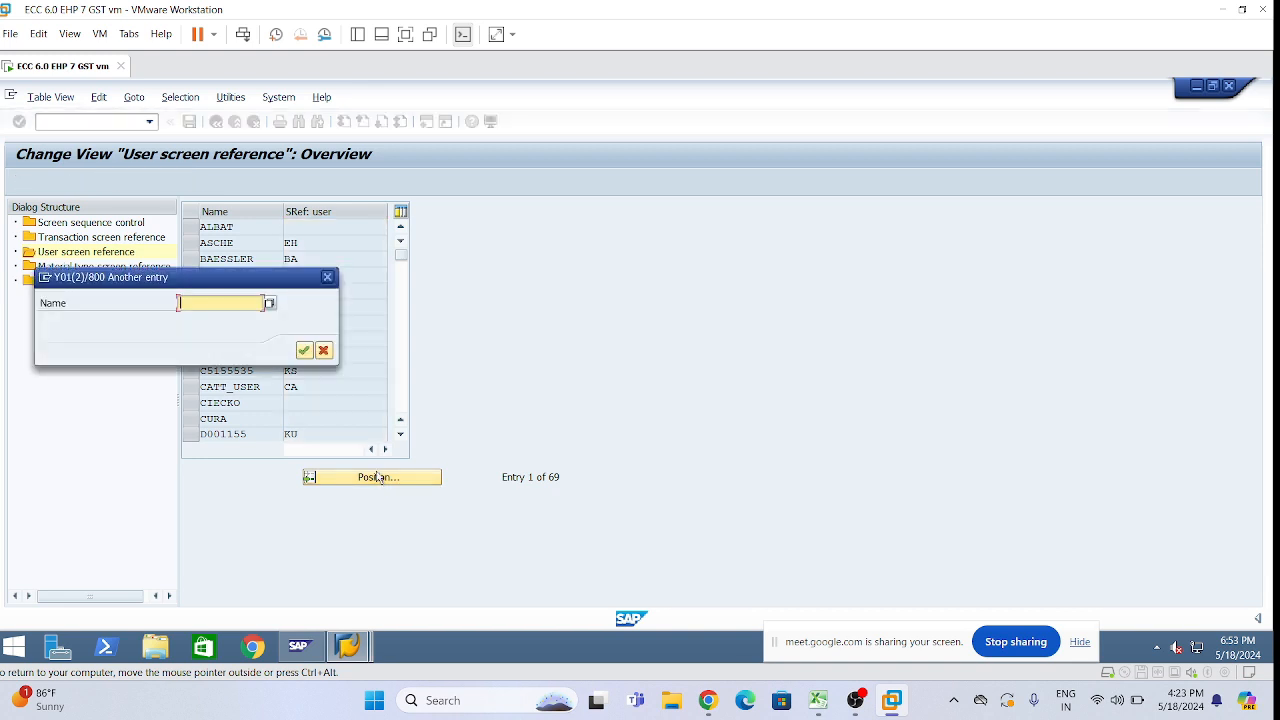
text(sapuser)
key(Return)
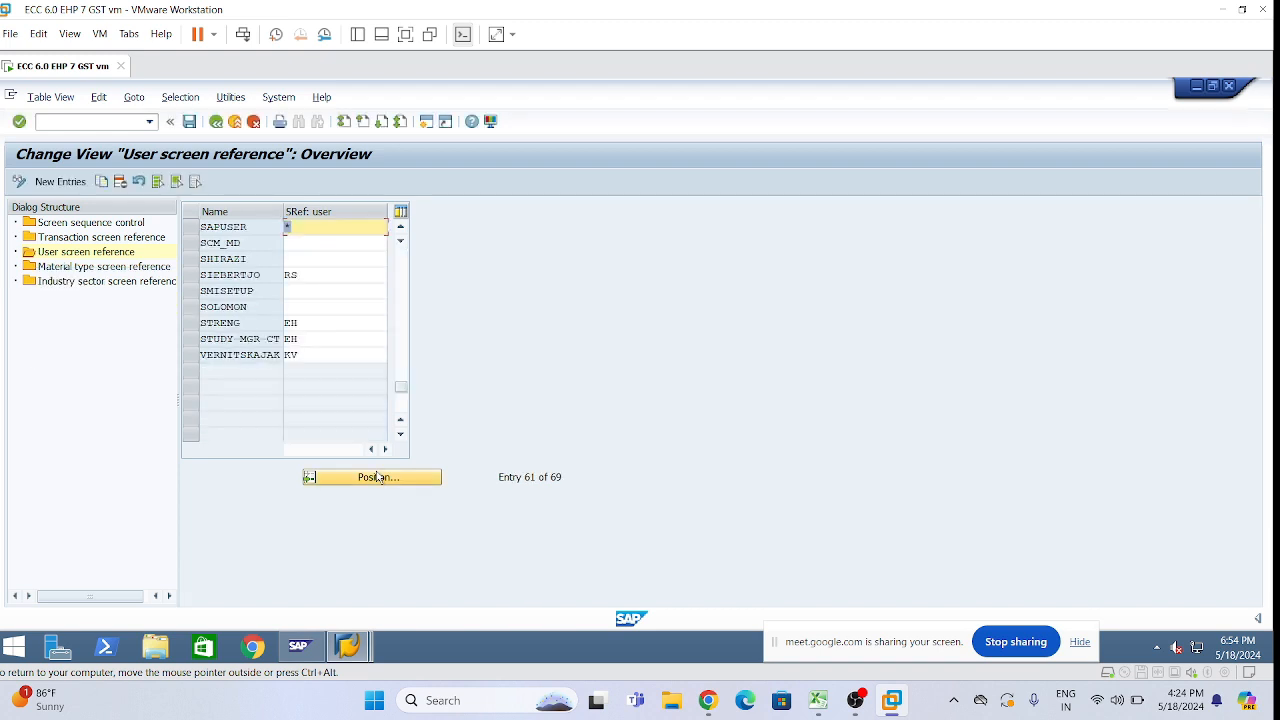
Step: Check the * screen reference assigned to SAPUSER and save the User screen reference view
click(286, 242)
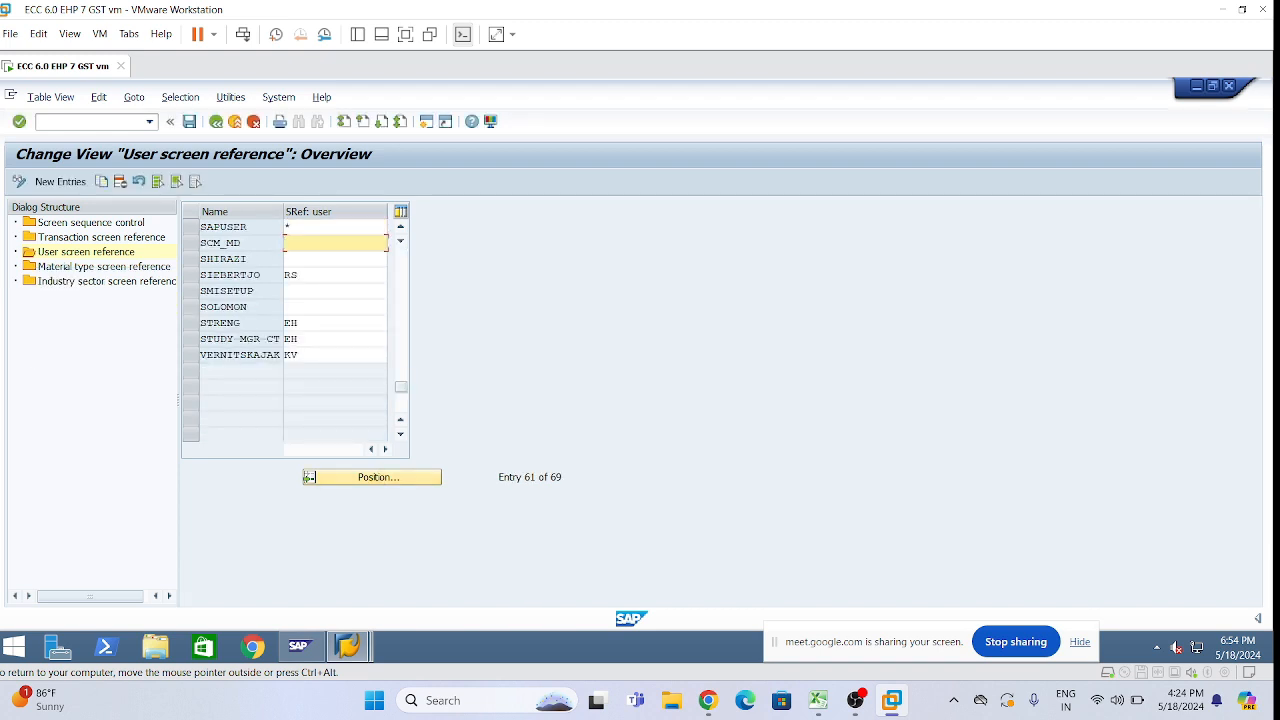
click(290, 227)
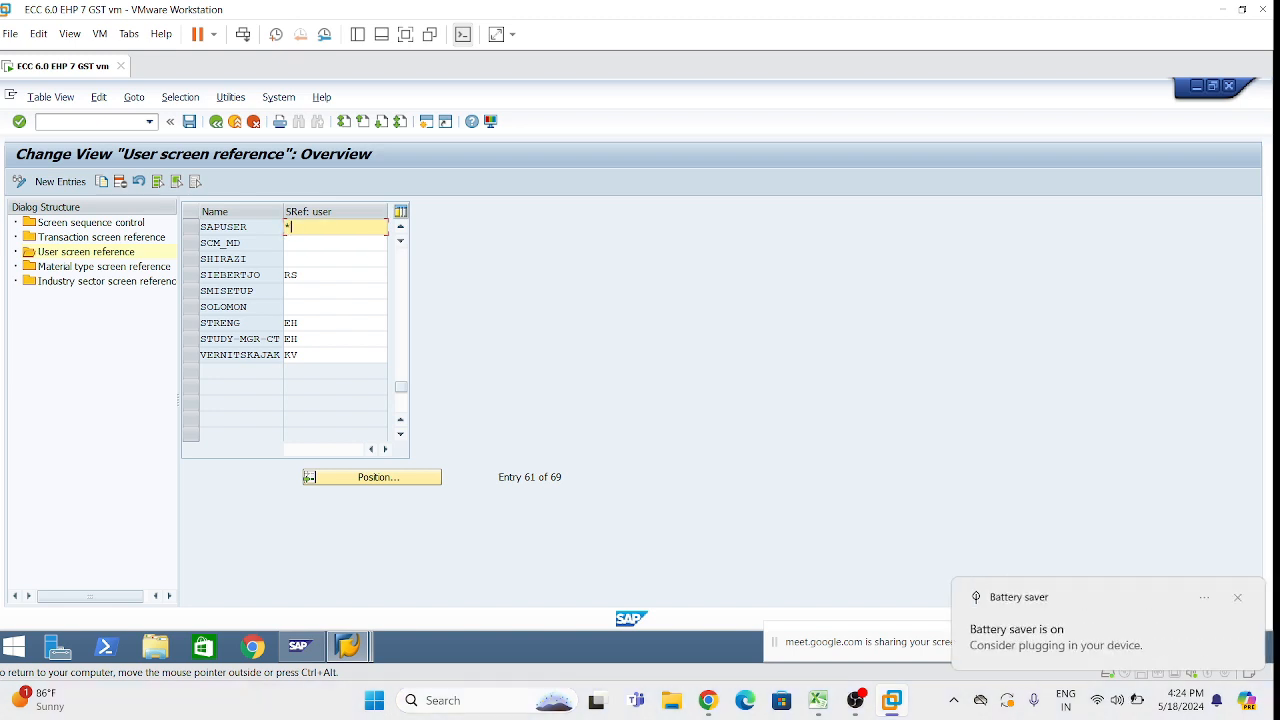
click(1237, 599)
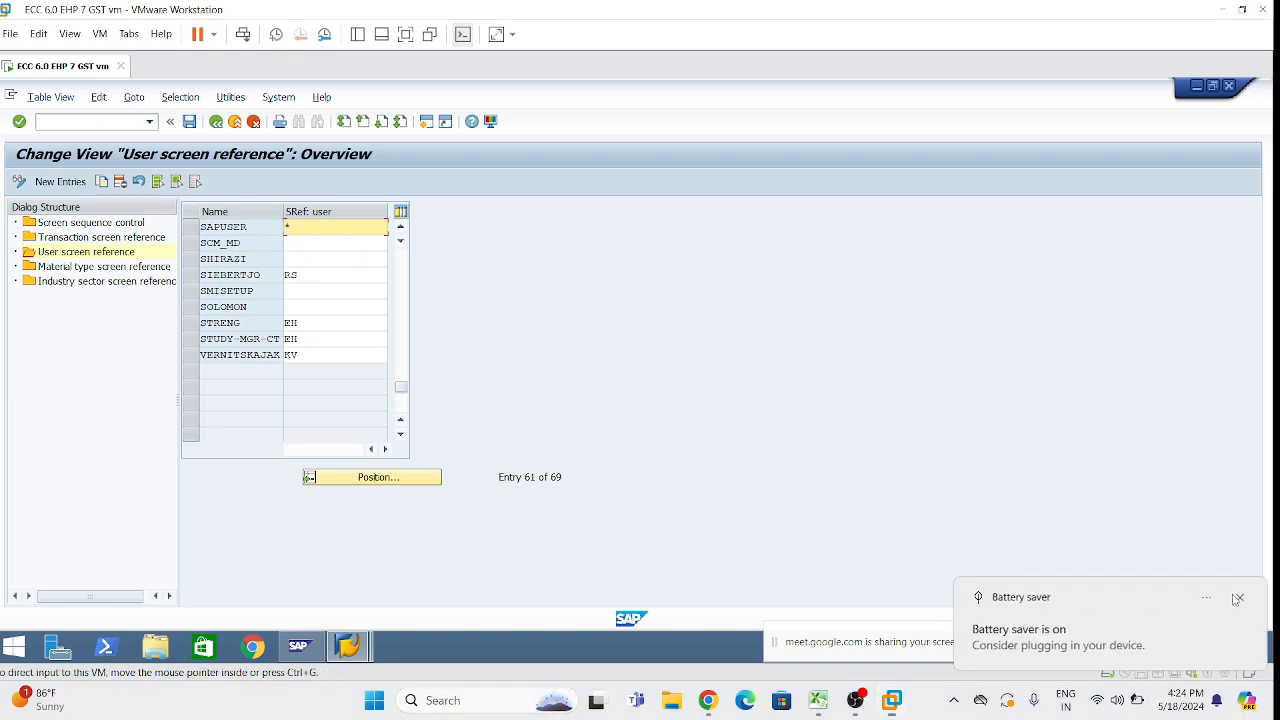
click(287, 244)
double_click(262, 227)
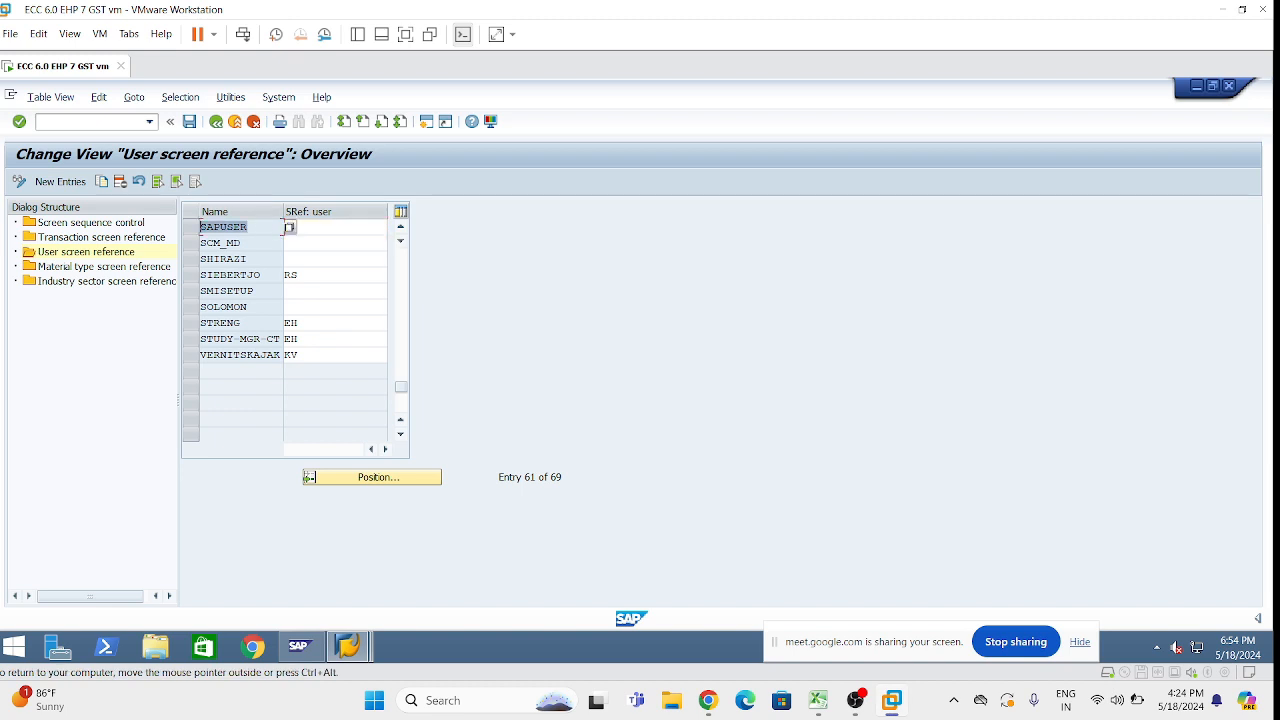
click(289, 243)
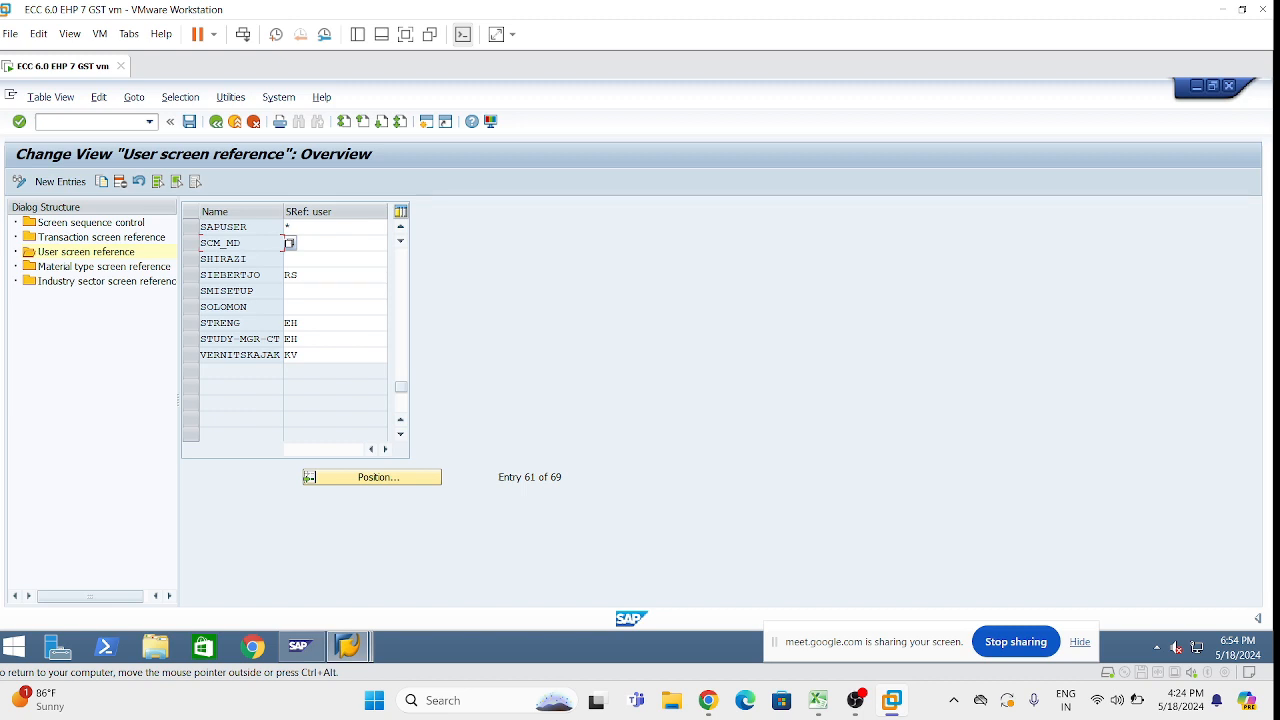
drag(248, 228, 200, 228)
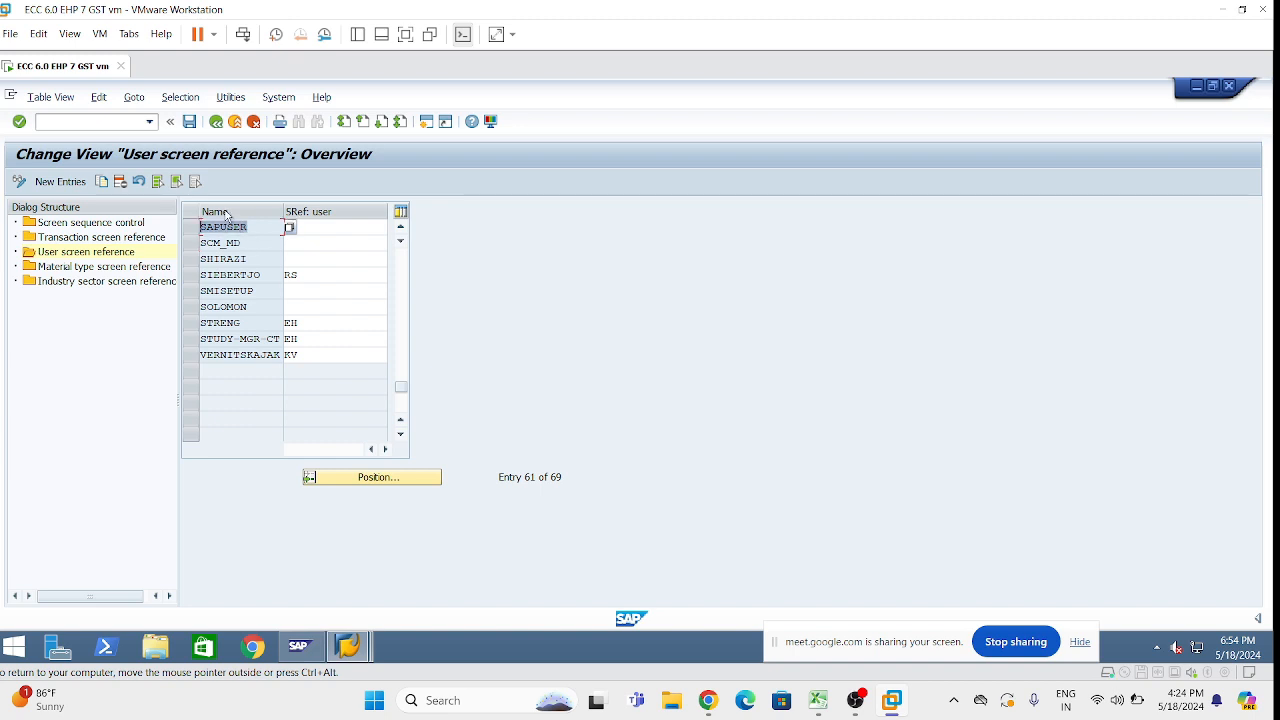
click(300, 228)
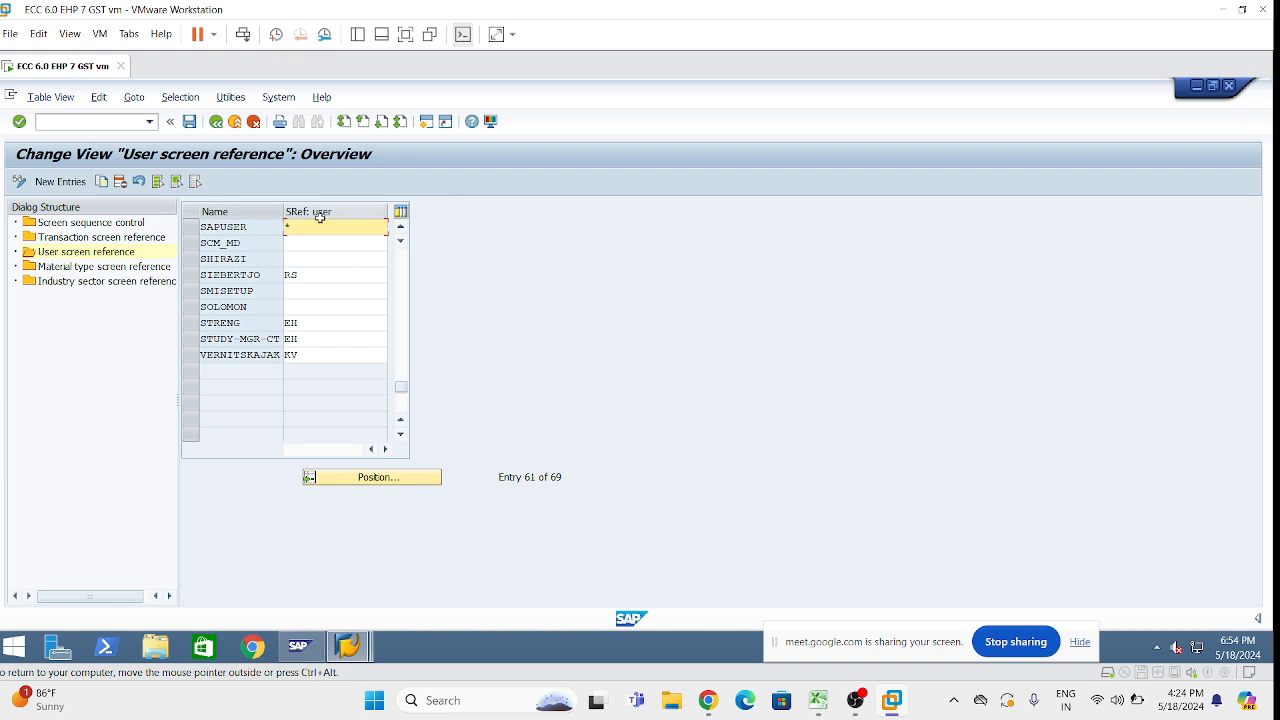
drag(293, 228, 285, 228)
click(188, 124)
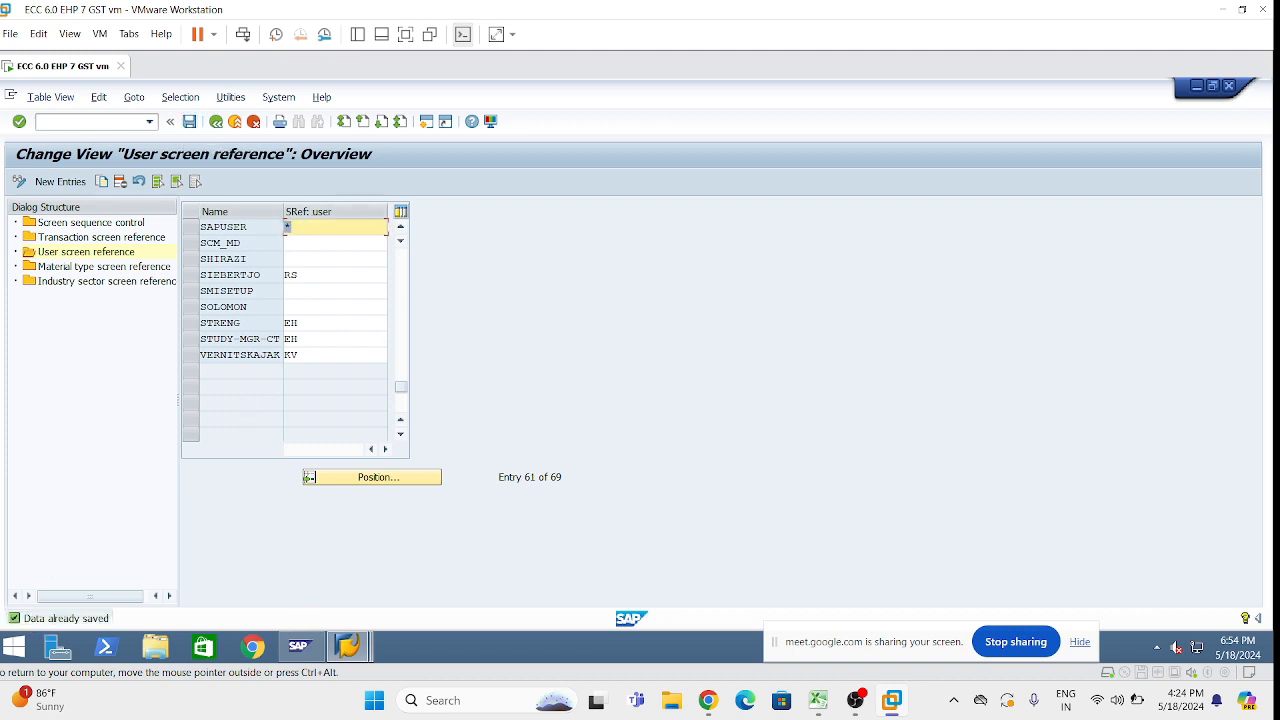
click(293, 227)
click(293, 243)
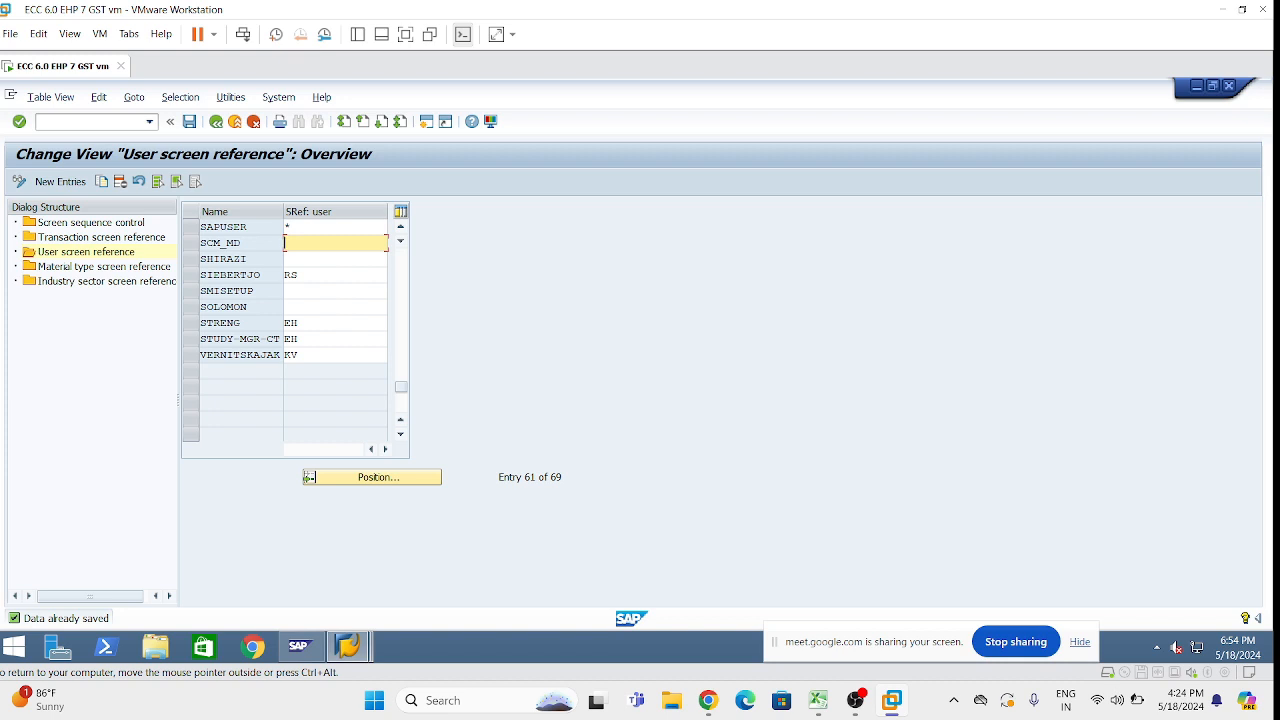
click(293, 227)
click(300, 227)
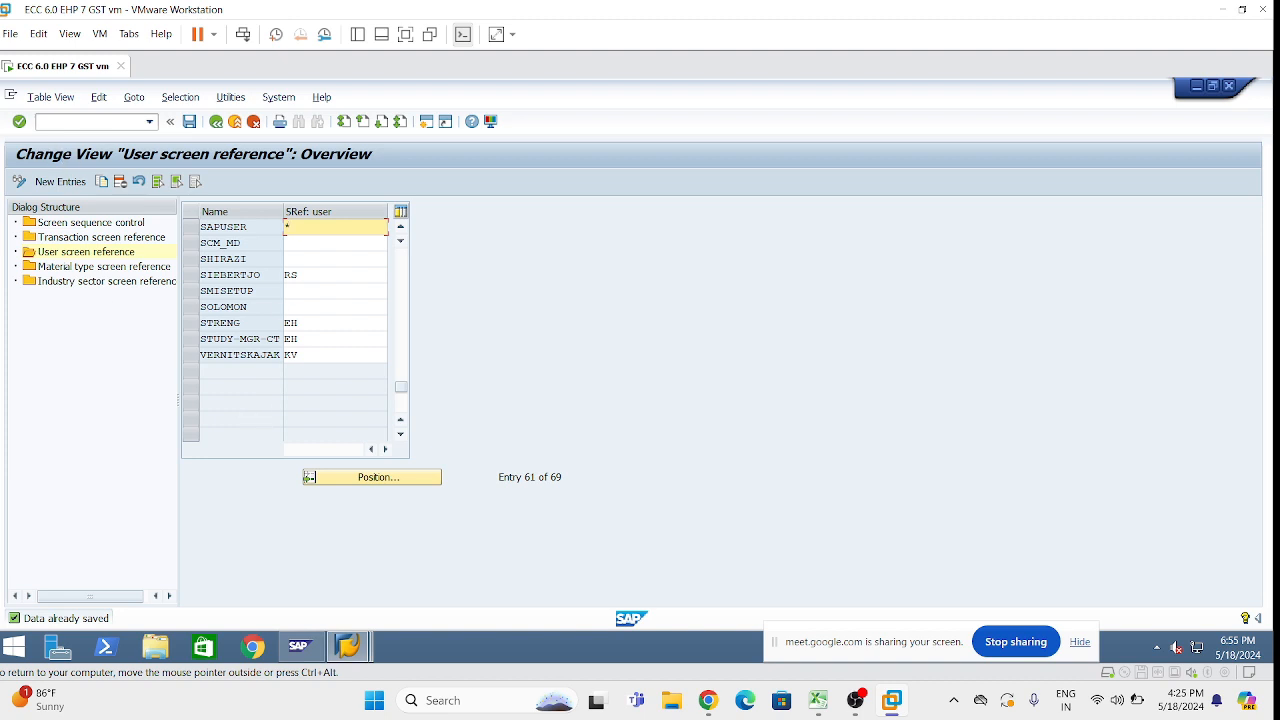
Step: Leave the customizing view and start changing a vendor with transaction /nfk02
click(85, 122)
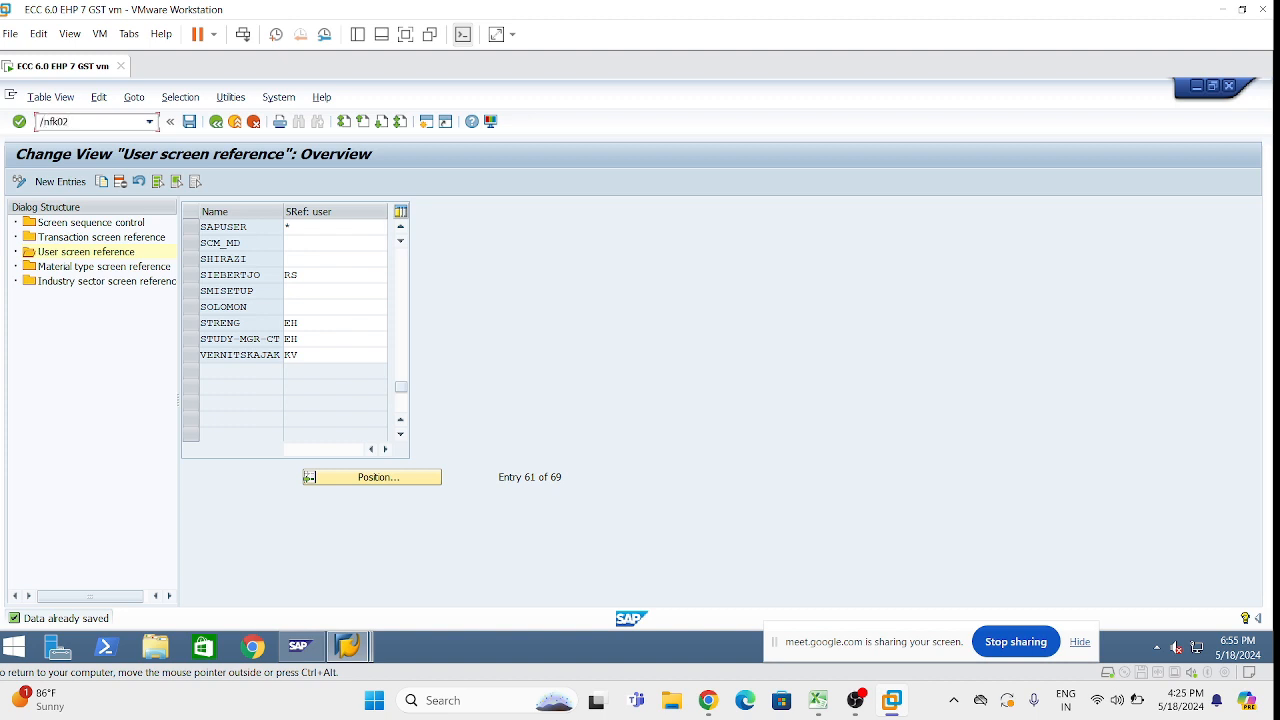
text(/nfk02)
key(Return)
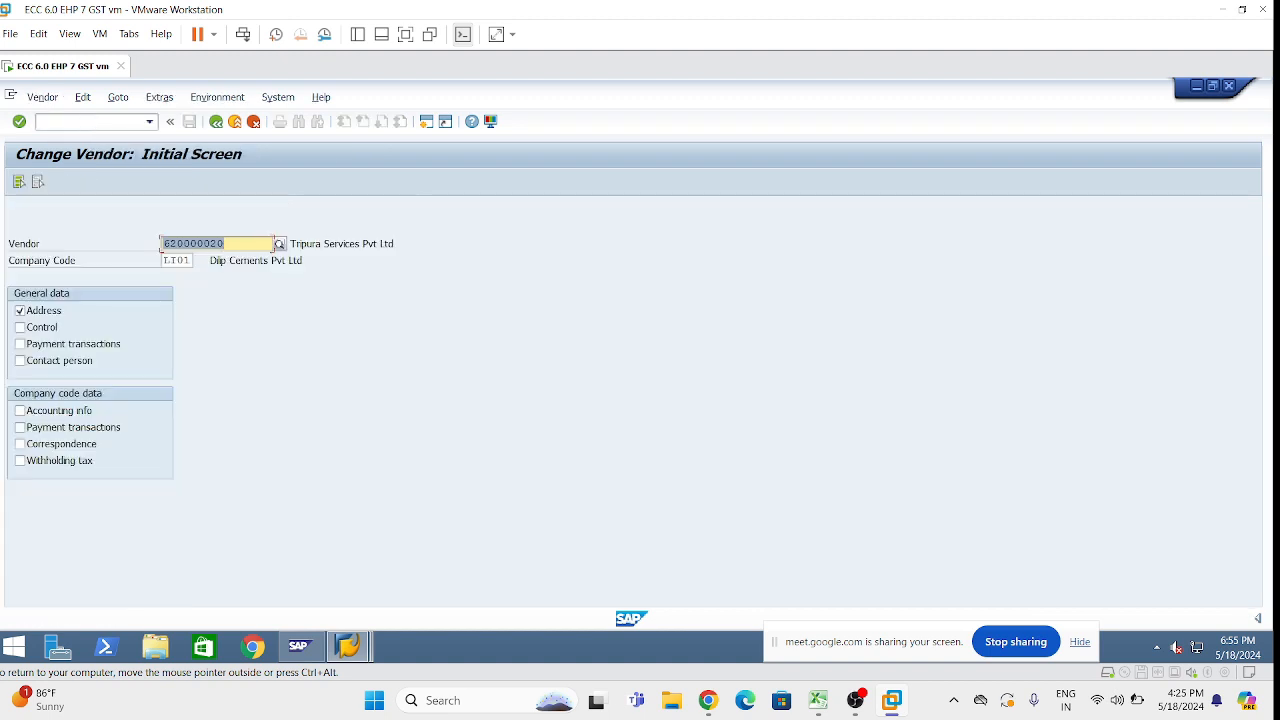
Step: Enter the vendor number of Boman & Brothers COmp. and open its address data for change
key(Right)
key(BackSpace)
key(BackSpace)
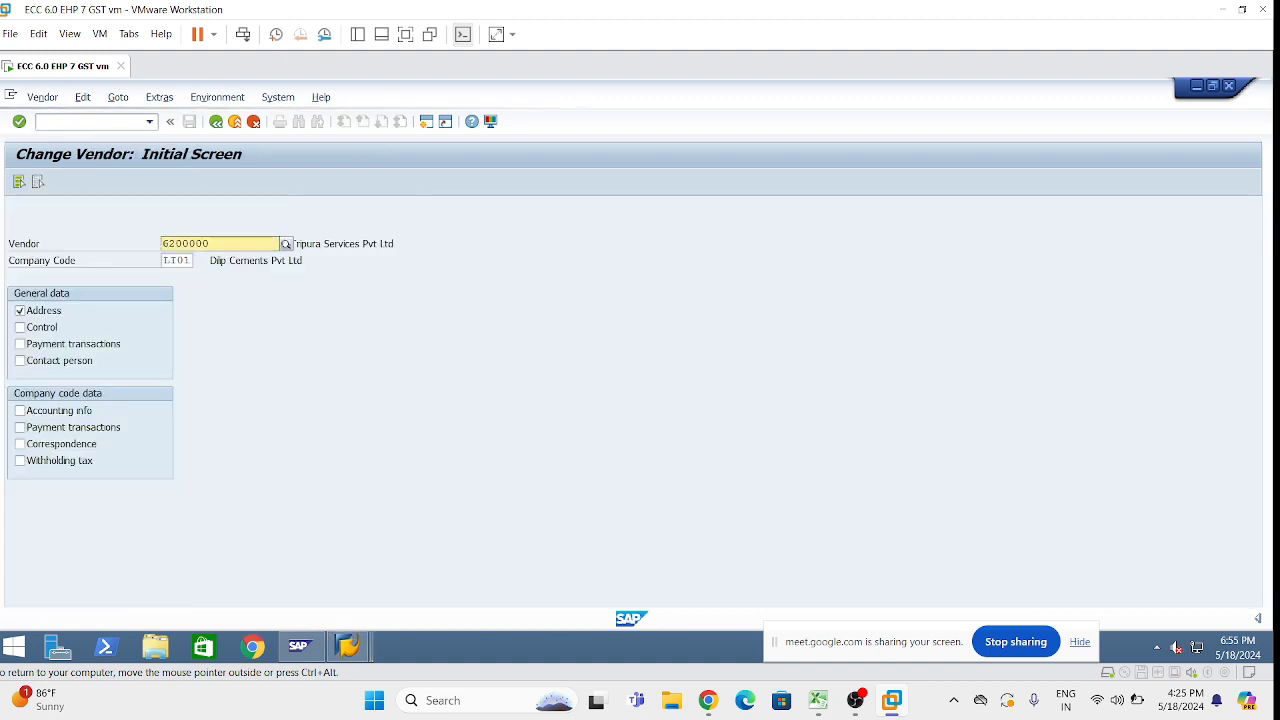
text(21)
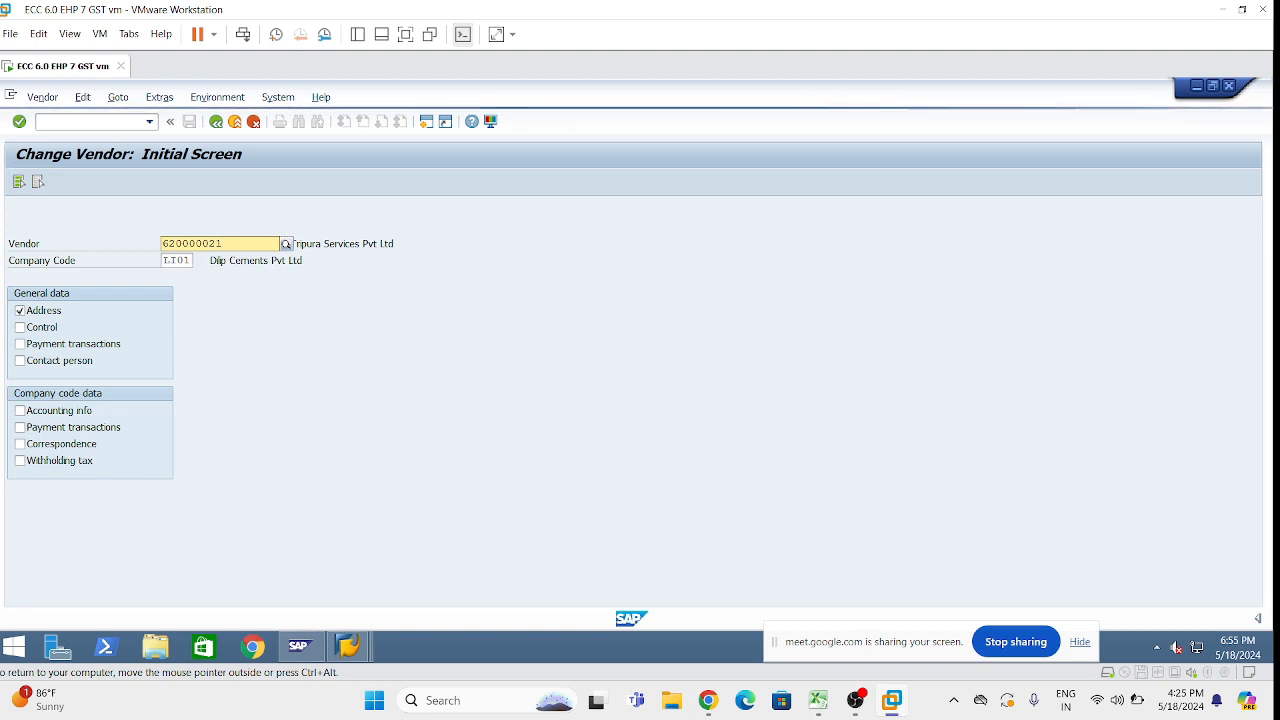
key(BackSpace)
text(0)
key(Return)
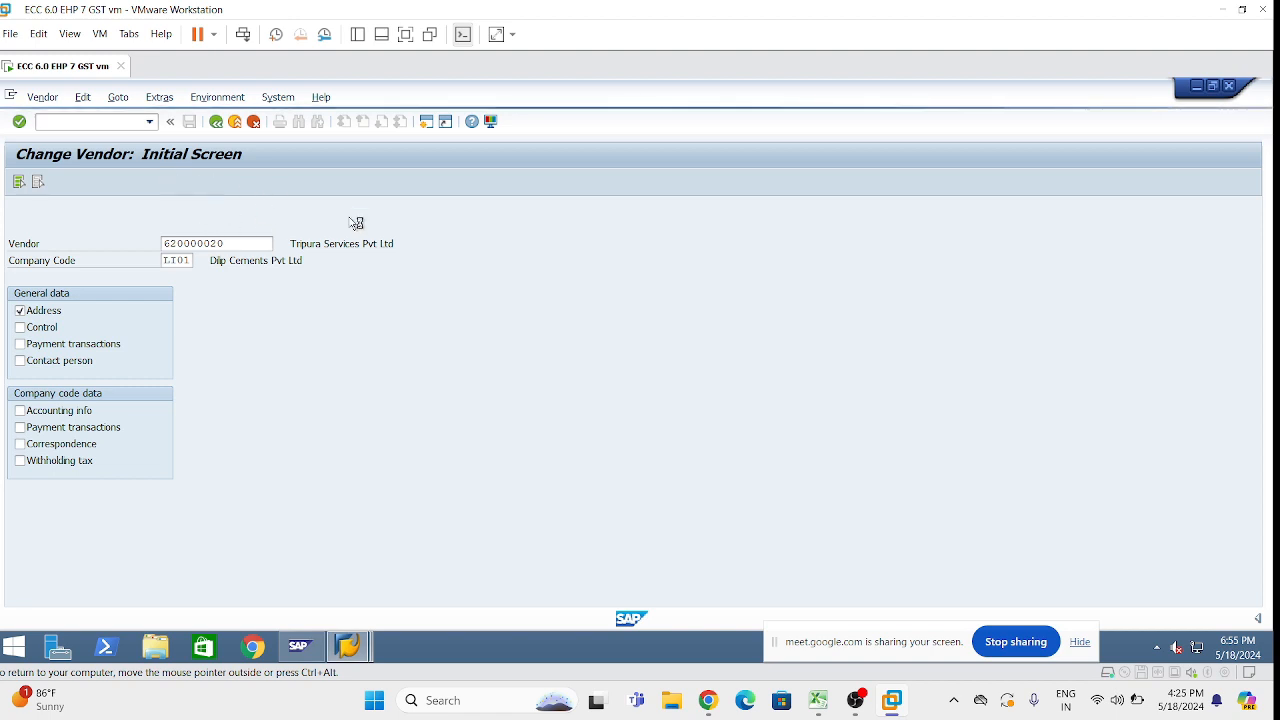
key(BackSpace)
text(1)
key(Return)
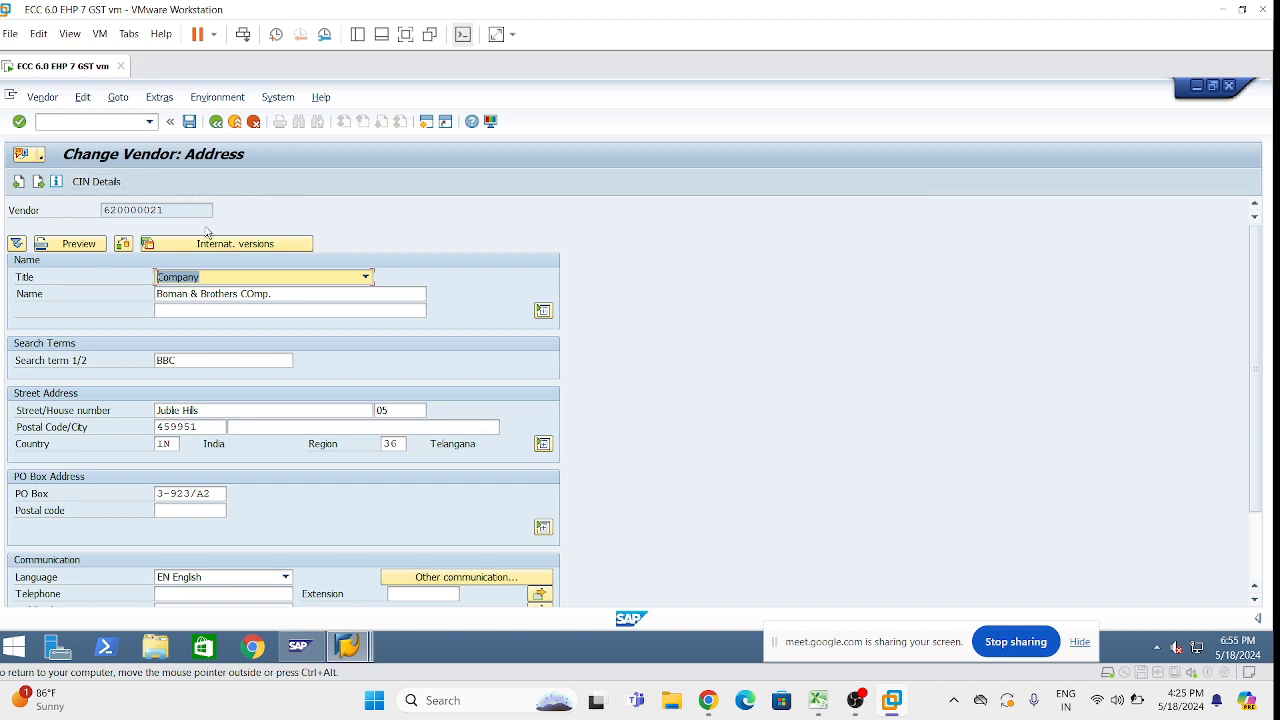
Step: Close the vendor change session and return to the Post Vendor Down Payment document, leaving its simulated overview
click(93, 123)
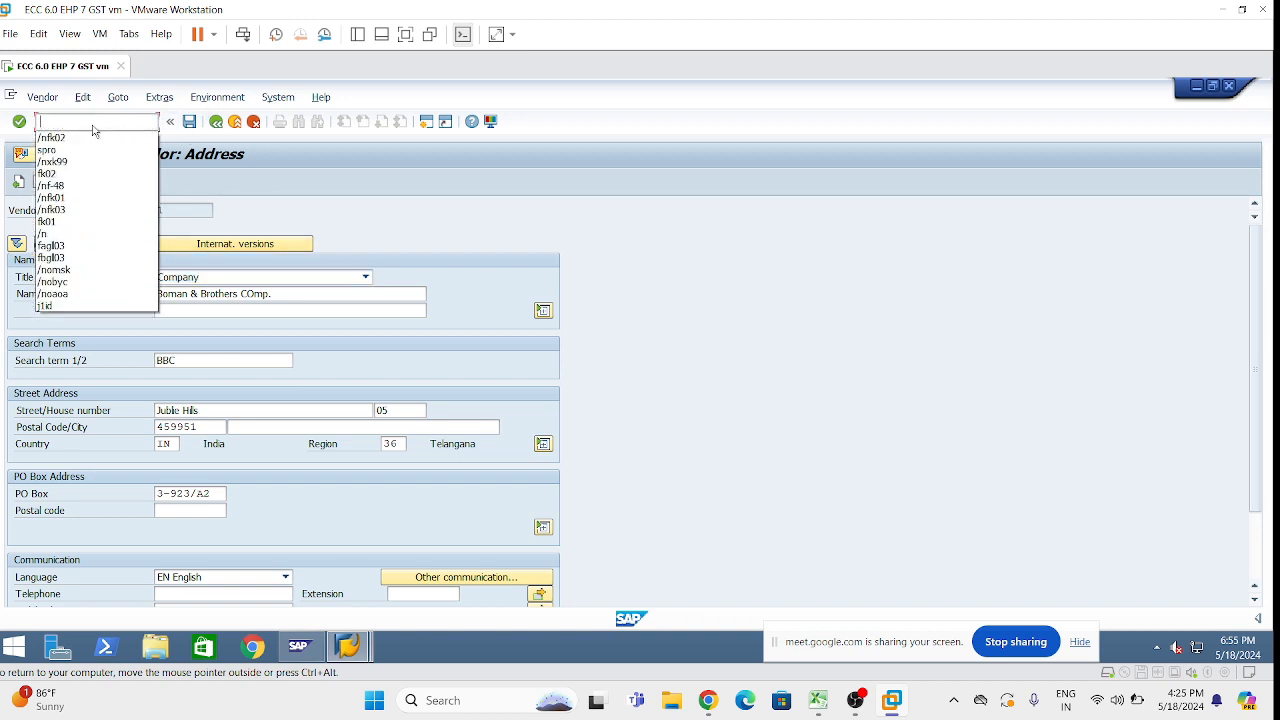
click(510, 247)
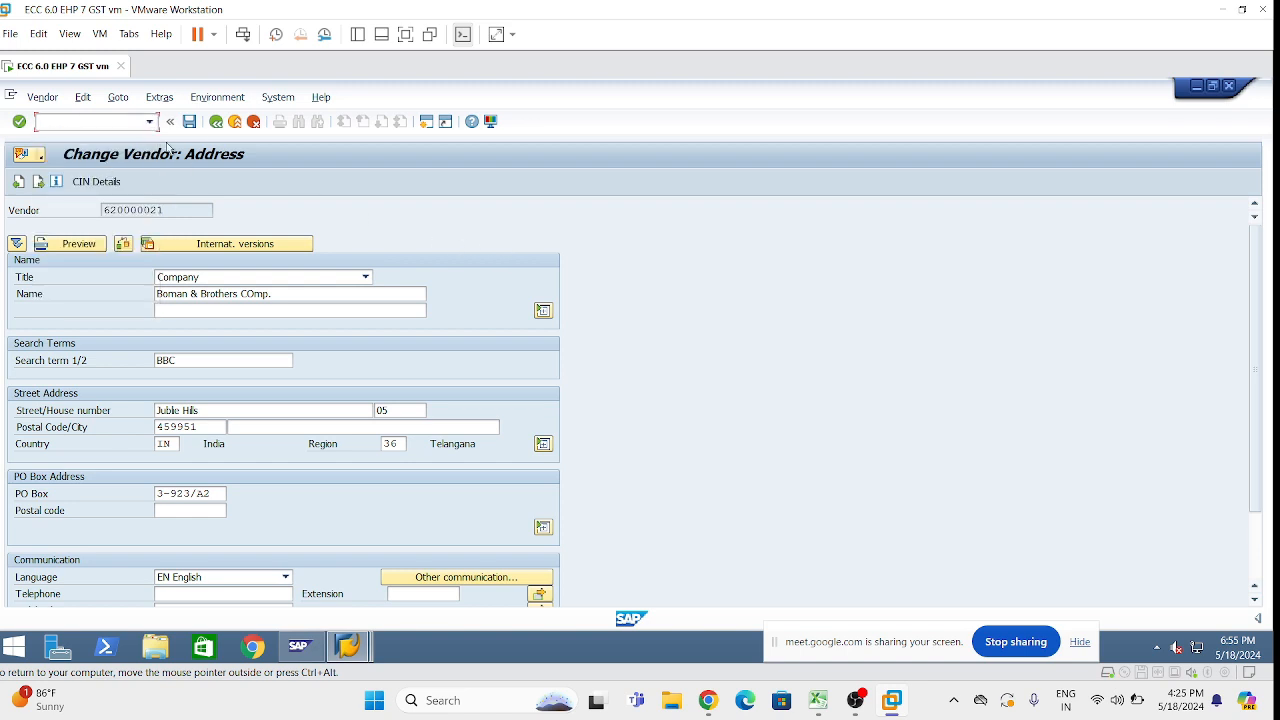
click(1230, 88)
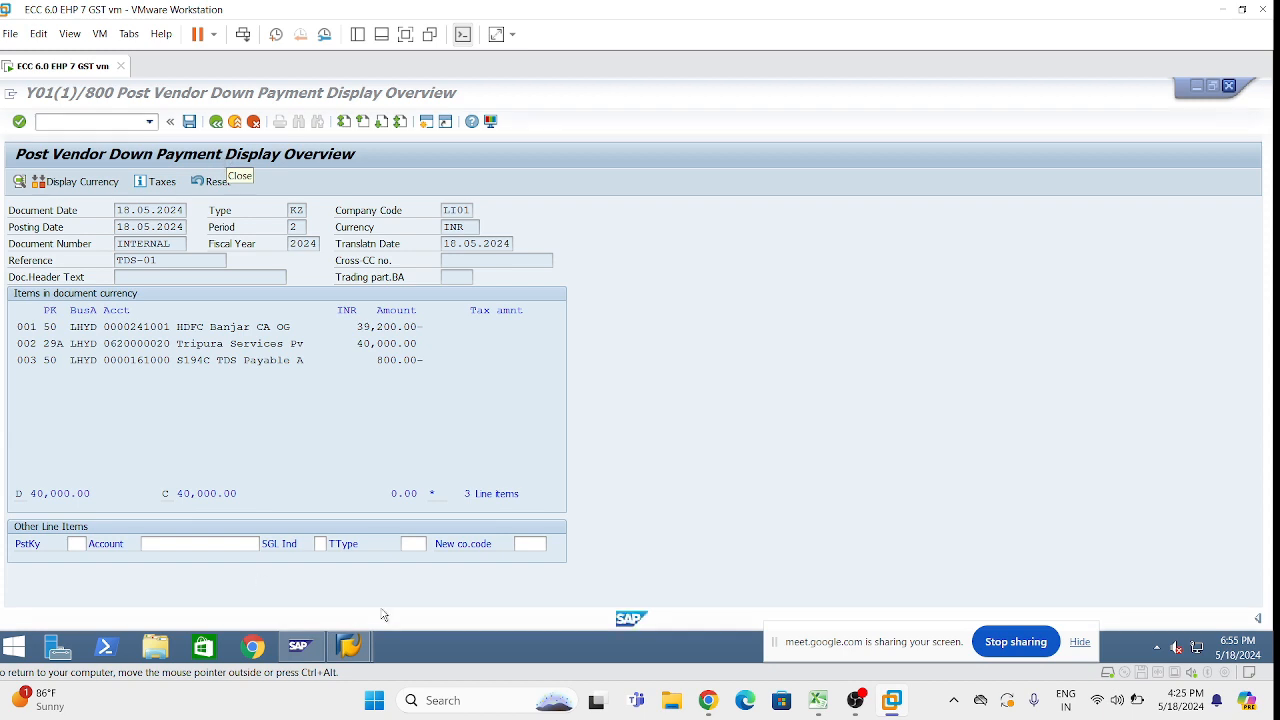
click(364, 648)
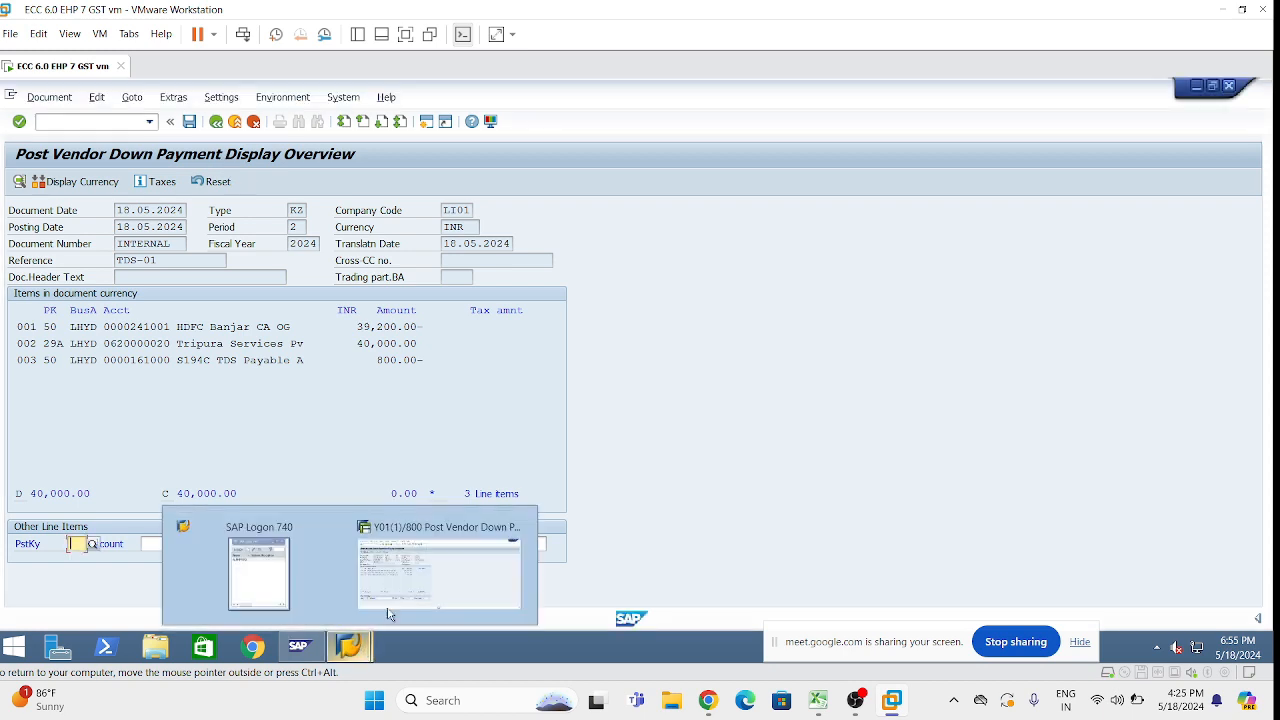
click(422, 579)
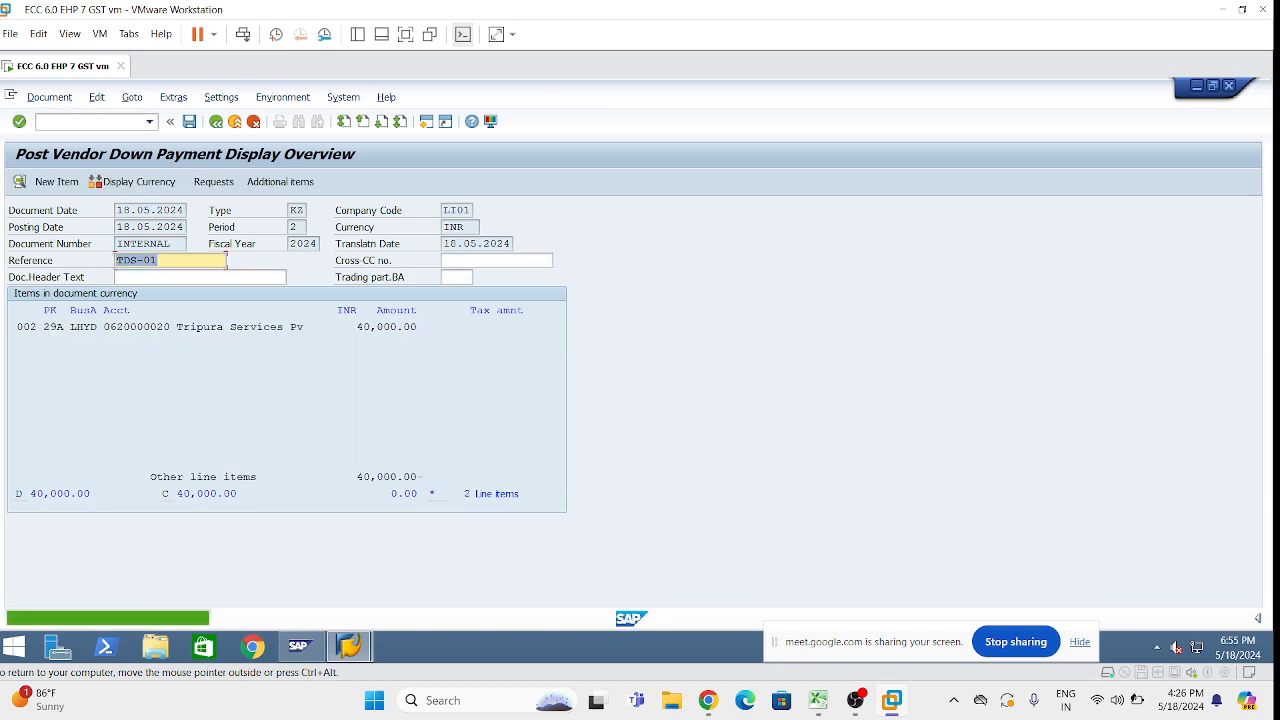
Step: Open the Tripura Services vendor item of the down payment and try to reach the vendor master from its vendor number
click(135, 329)
double_click(135, 327)
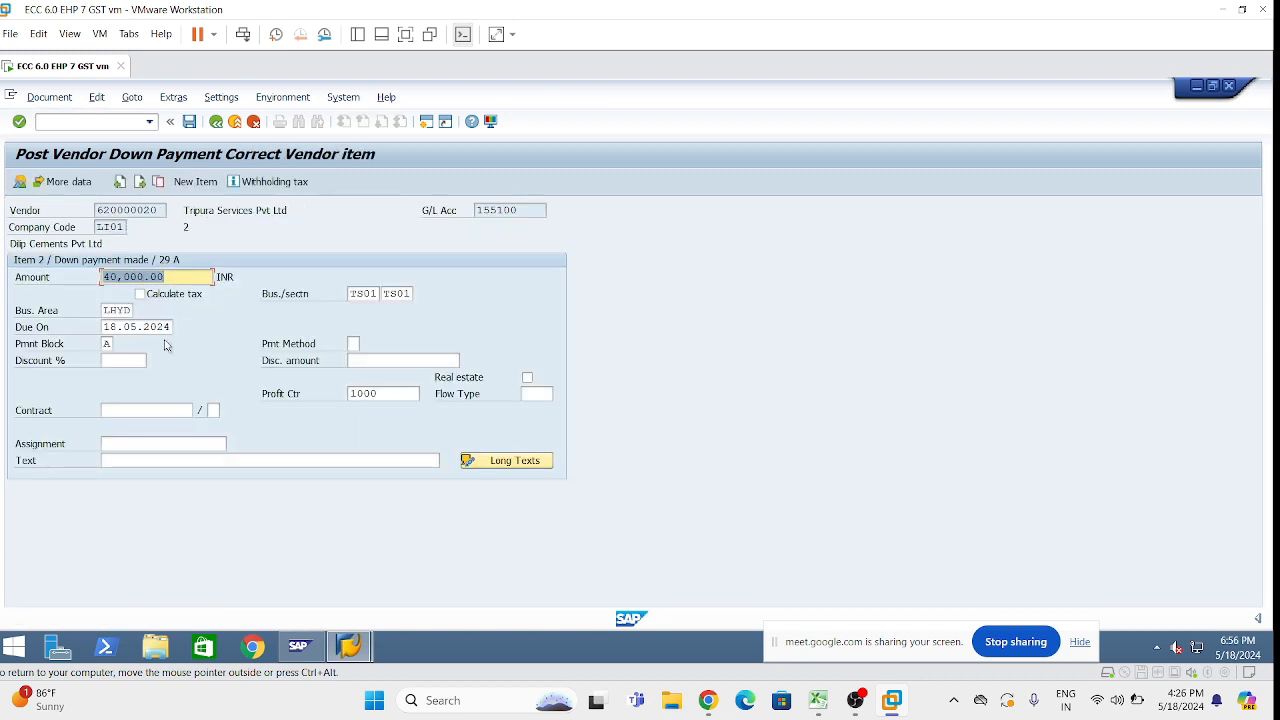
click(120, 213)
double_click(121, 215)
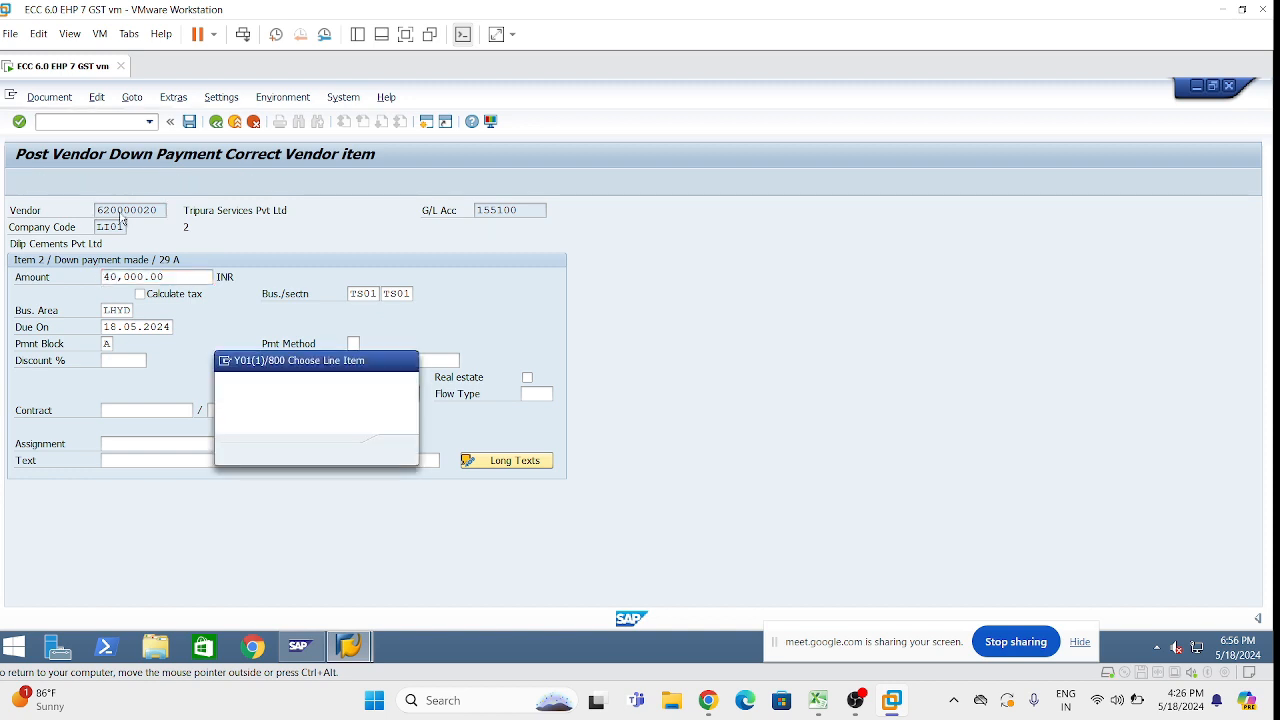
click(402, 451)
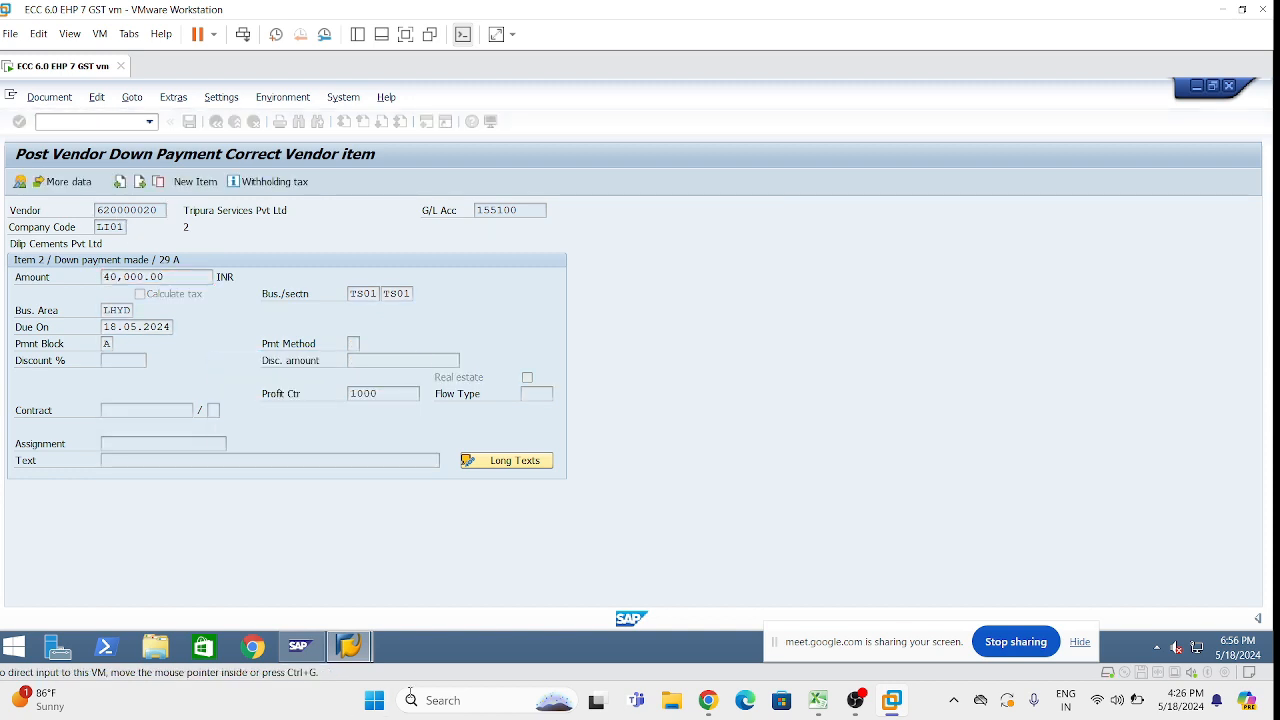
mouse_move(369, 648)
click(443, 580)
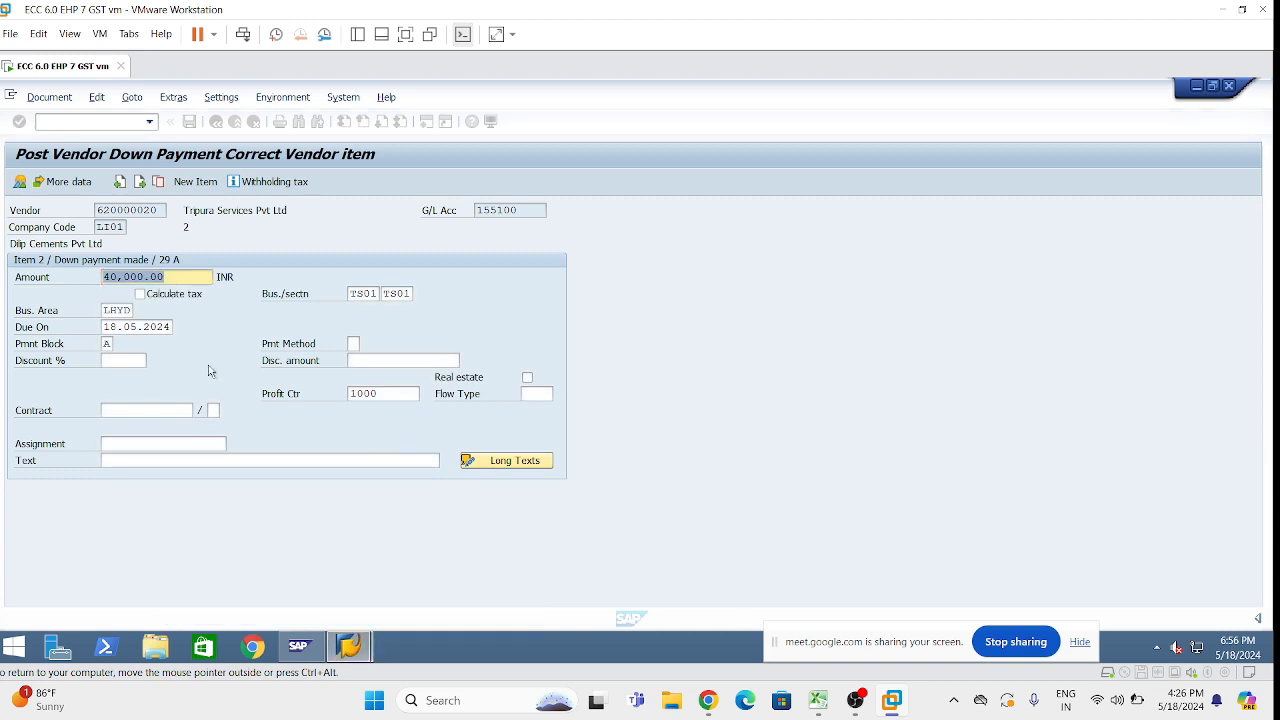
double_click(123, 214)
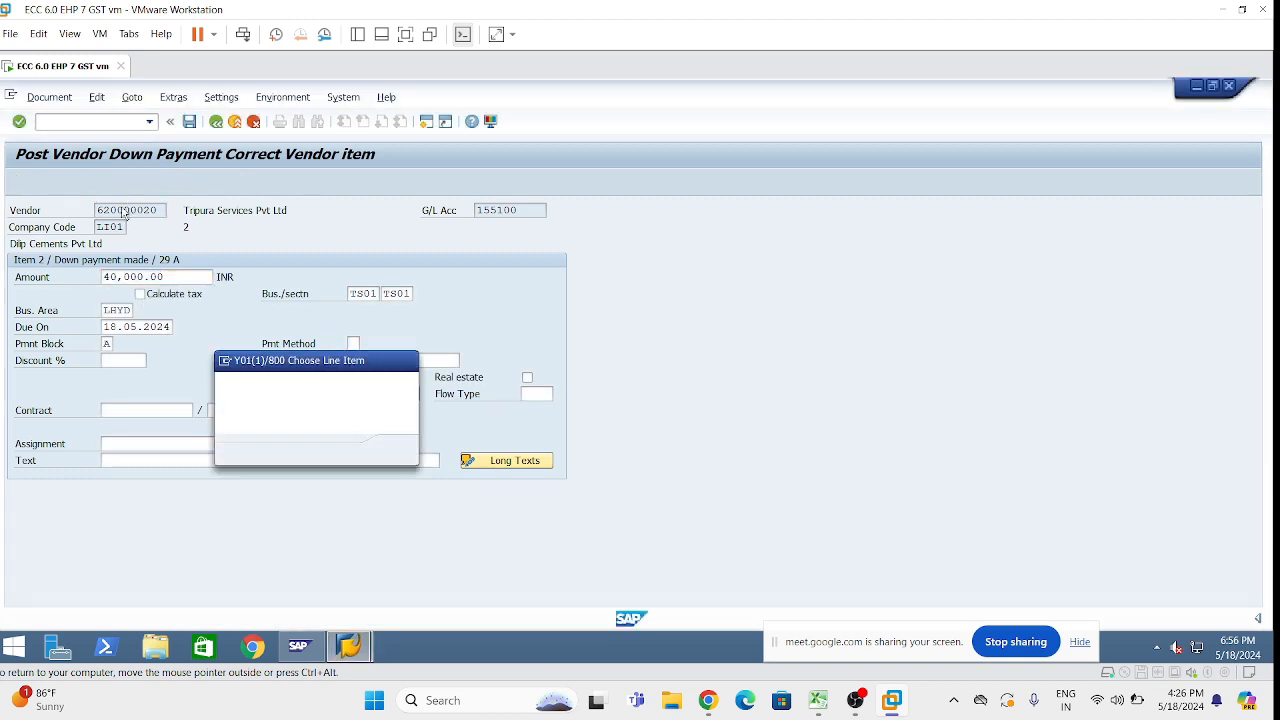
click(408, 361)
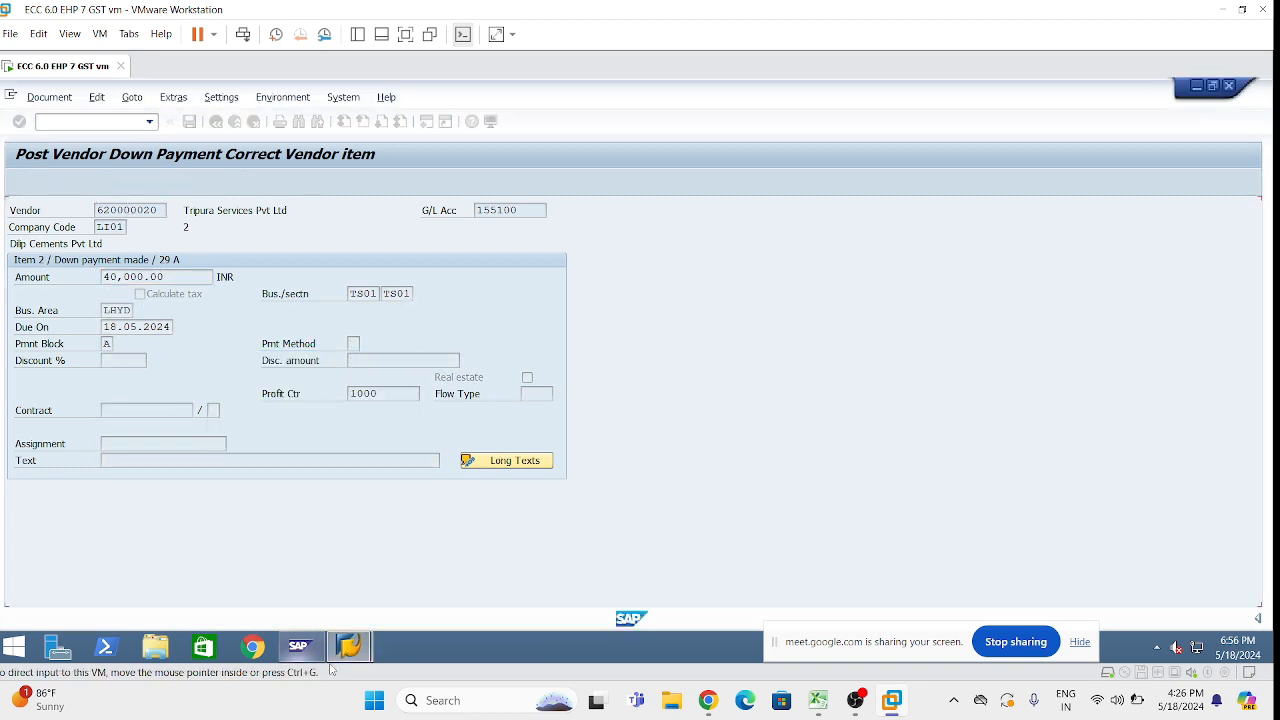
mouse_move(350, 647)
click(450, 560)
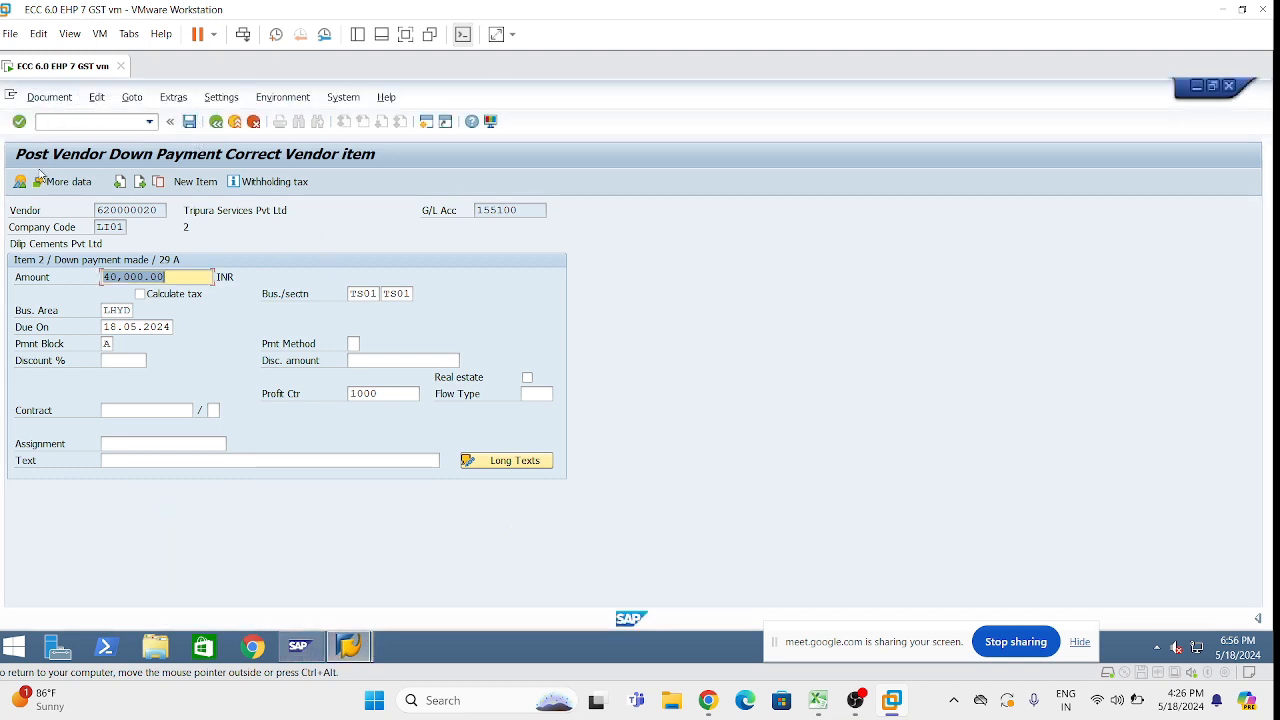
Step: Return to the down payment document overview, request leaving it and dismiss the Exit Editing prompt
click(55, 100)
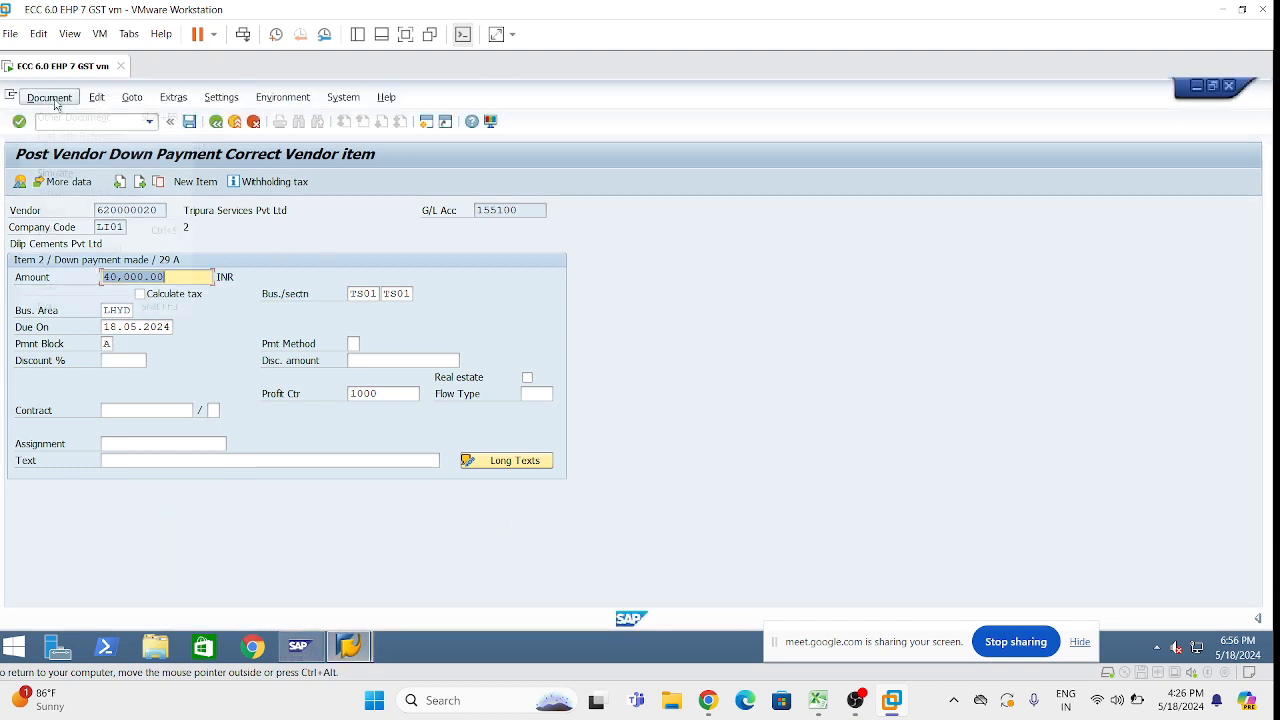
click(590, 309)
click(216, 121)
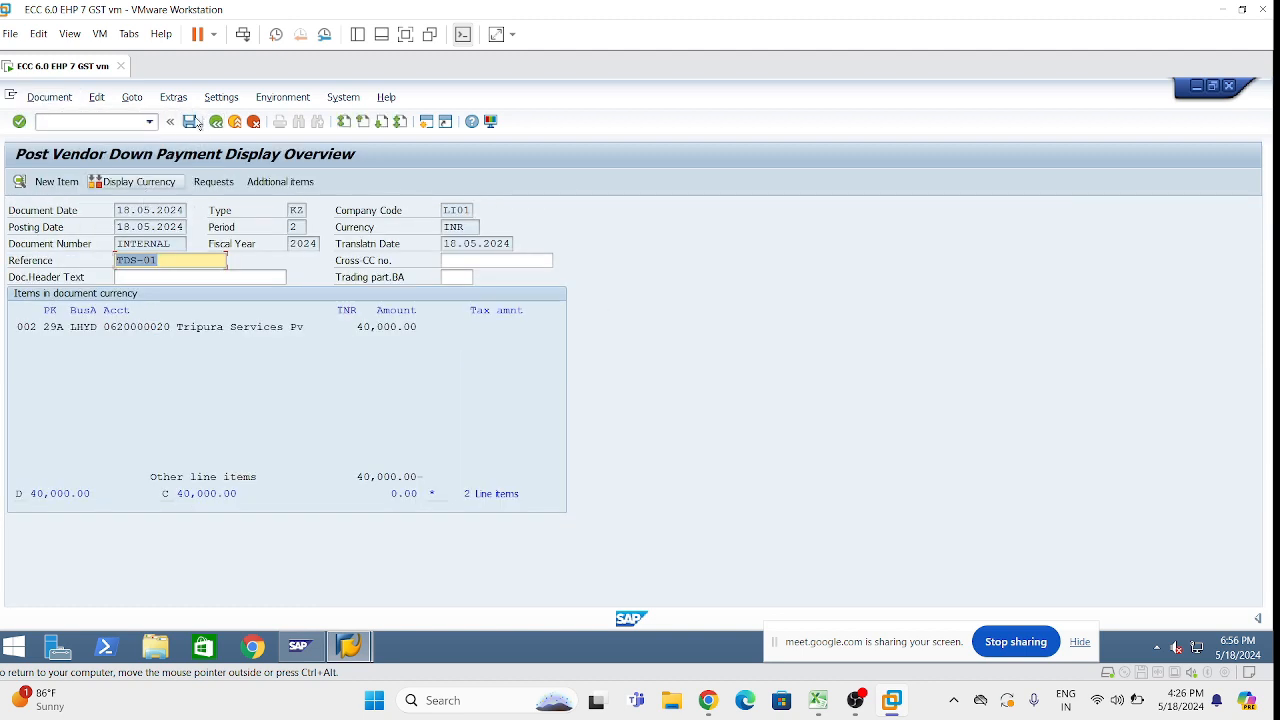
click(216, 122)
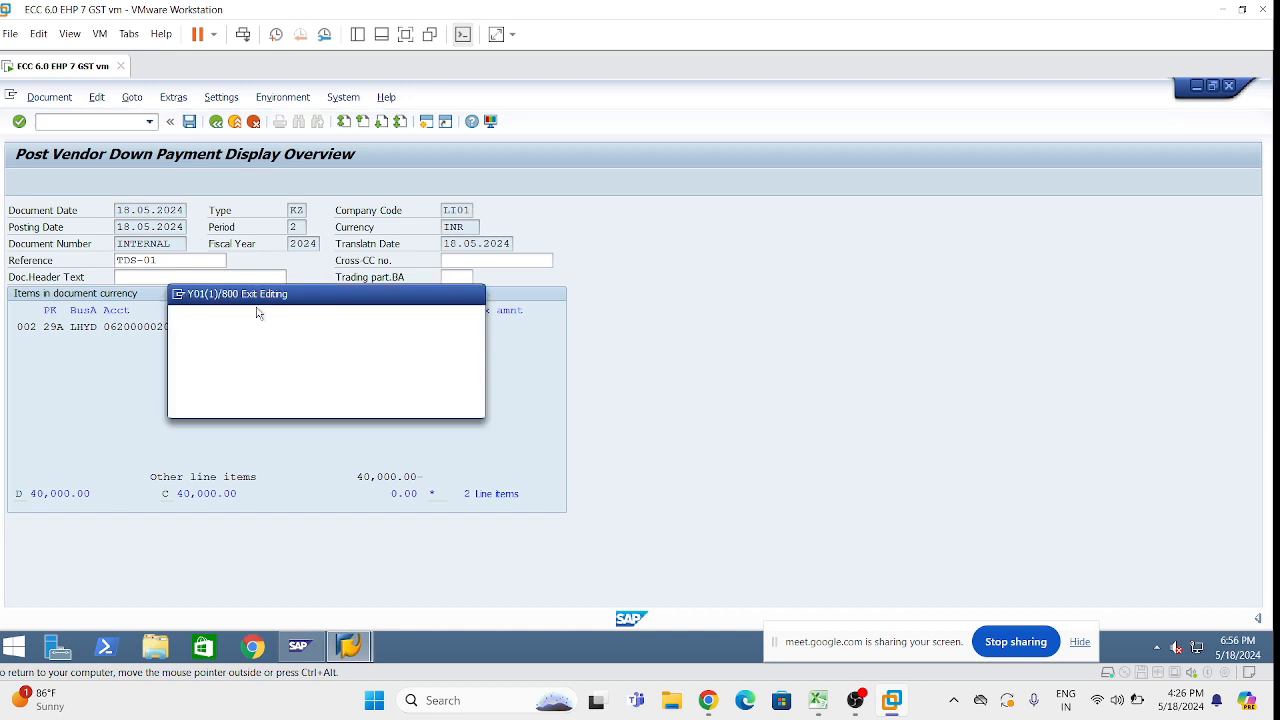
click(372, 402)
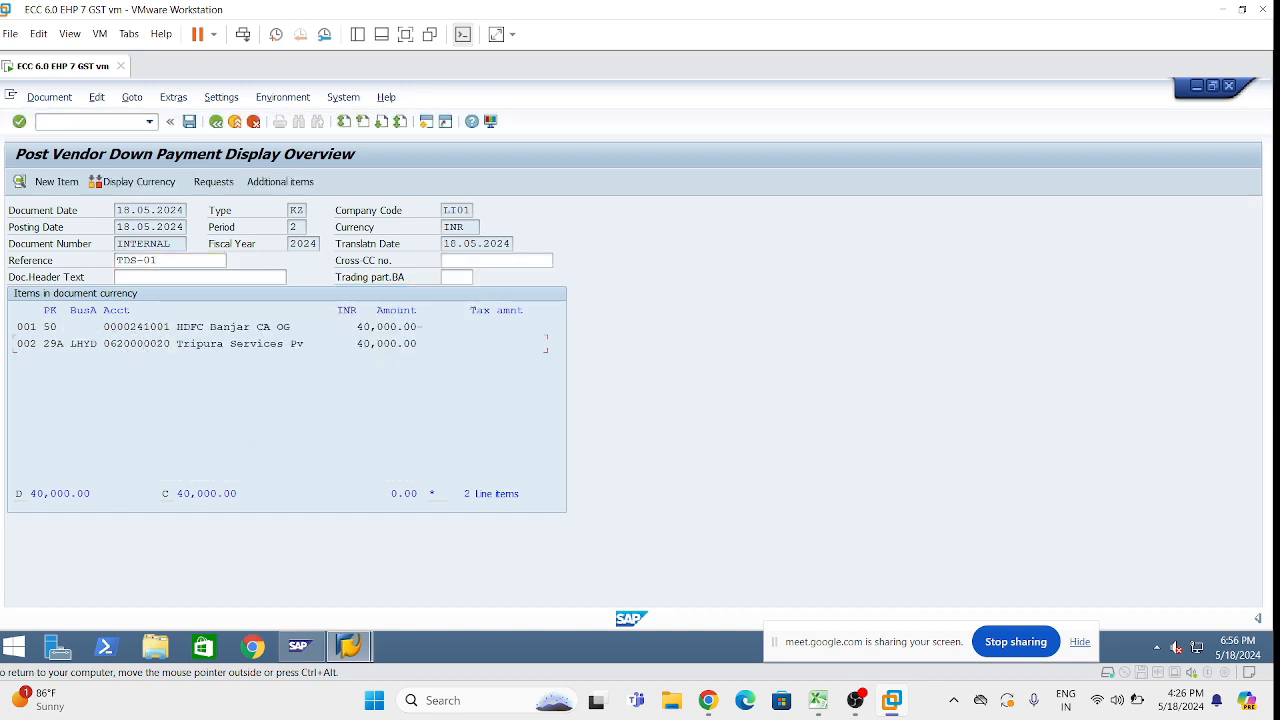
Step: Reopen the 40,000.00 Tripura Services vendor item and try once more to drill down on the vendor number
double_click(152, 345)
click(124, 210)
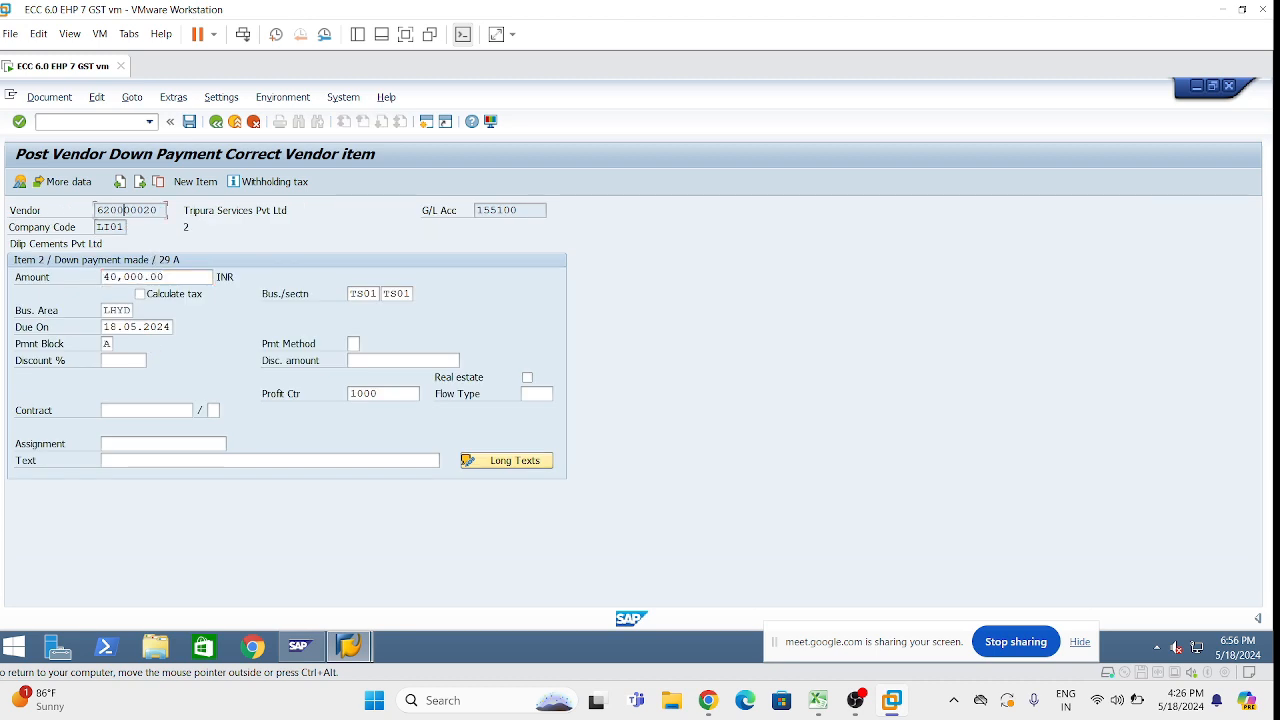
double_click(124, 210)
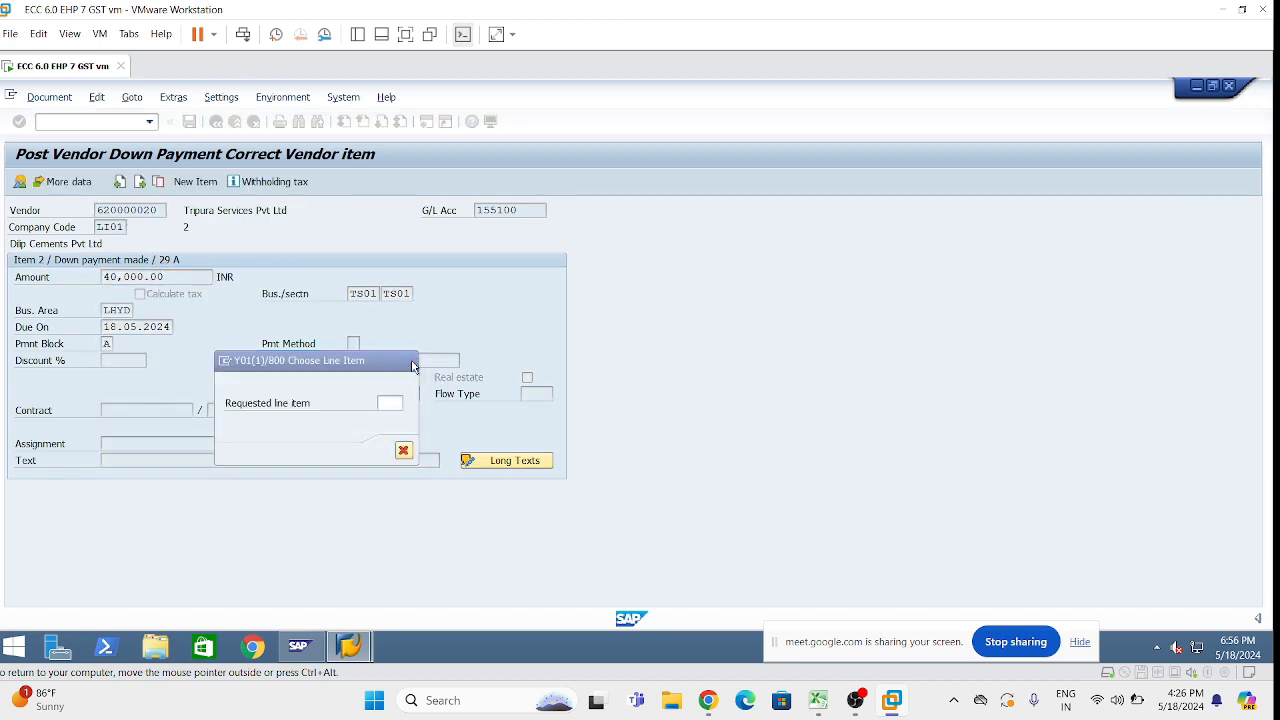
click(407, 360)
mouse_move(349, 646)
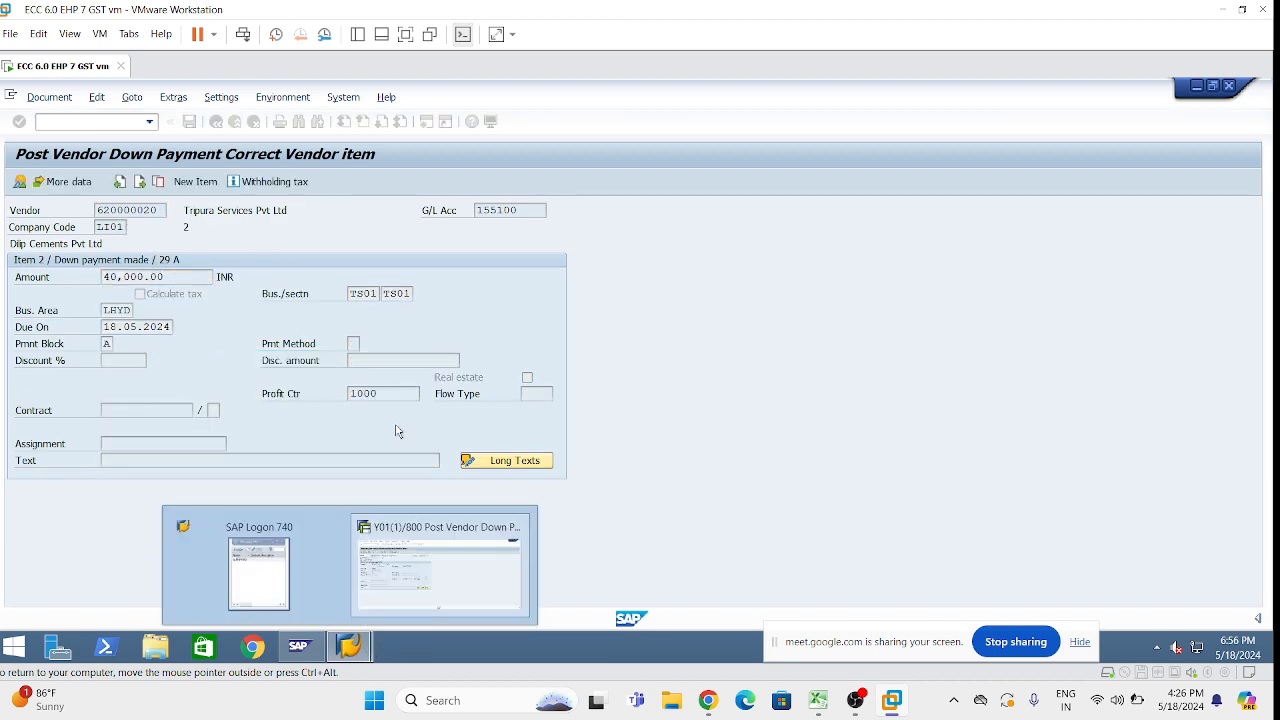
click(449, 560)
Step: Start changing a vendor in a new session with /ofk02 and open the address data of Tripura Services Pvt Ltd
click(88, 120)
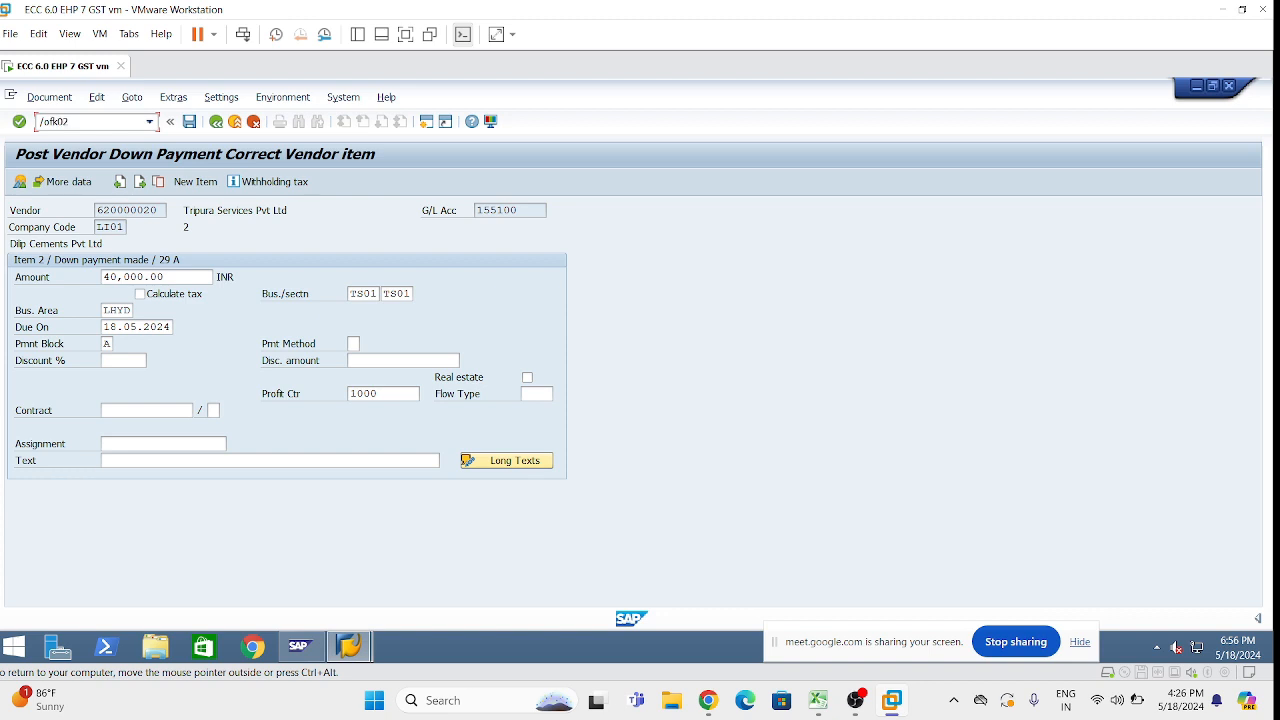
key(Return)
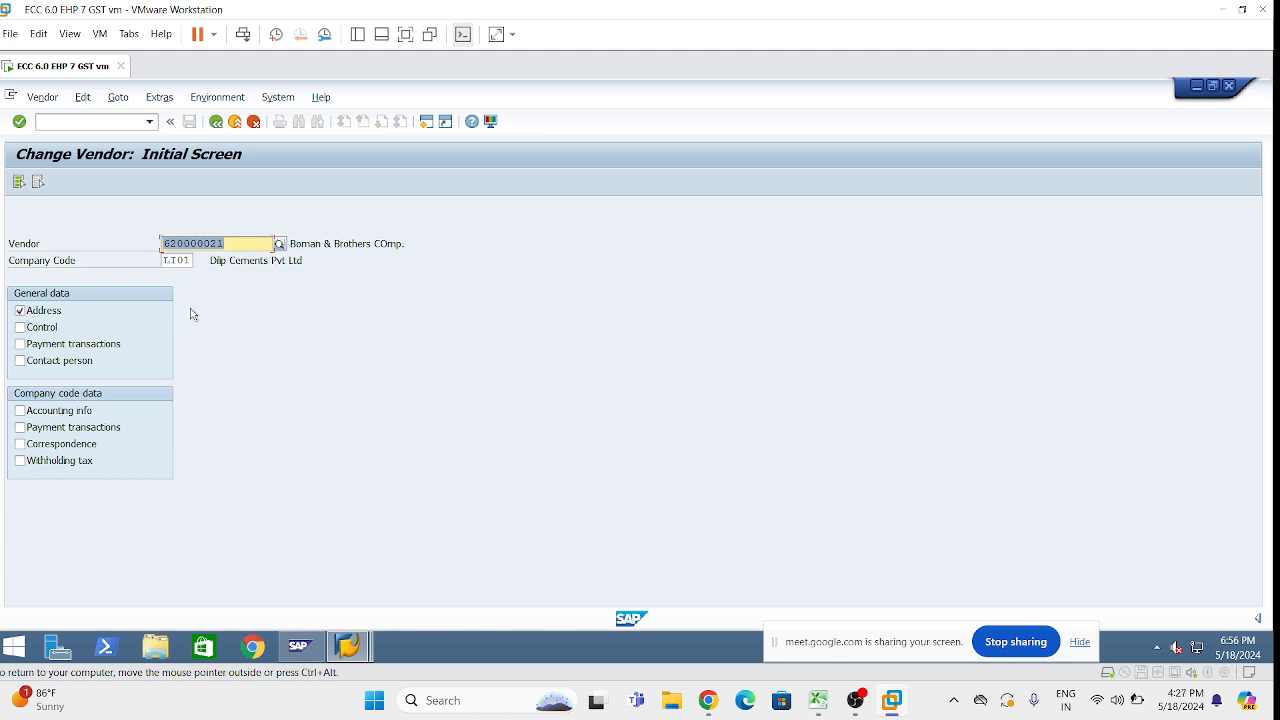
click(252, 246)
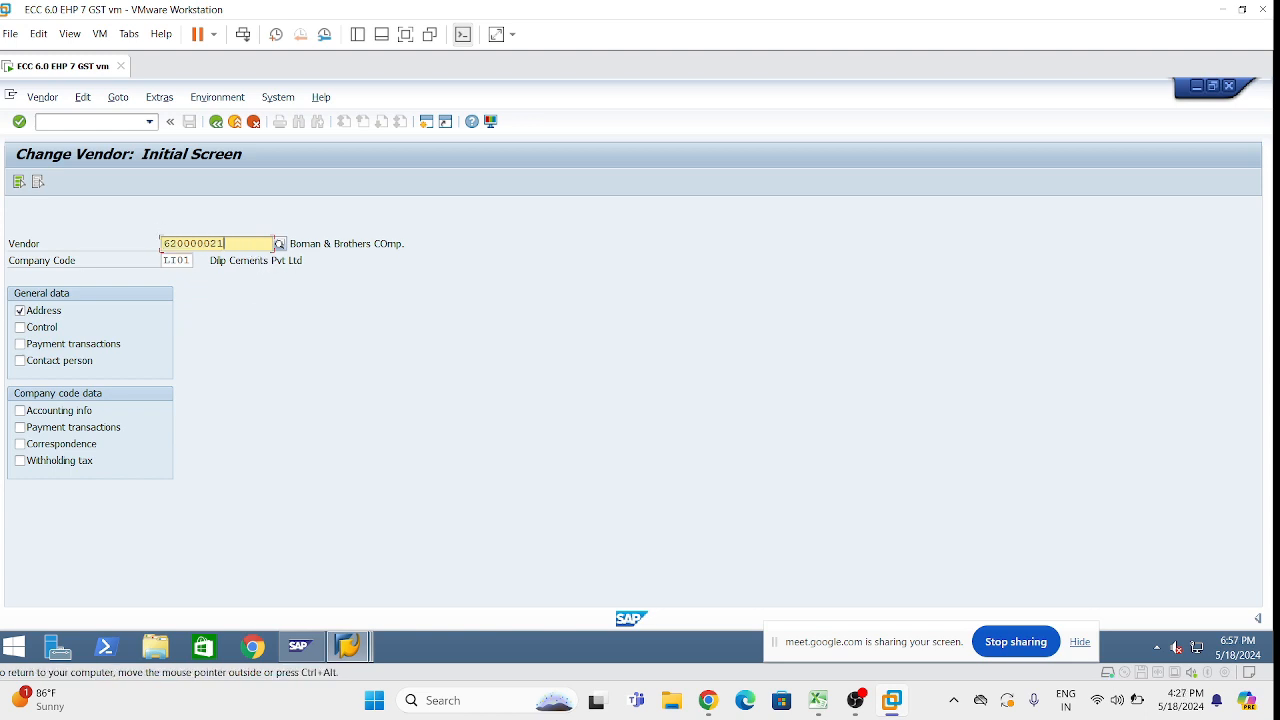
key(BackSpace)
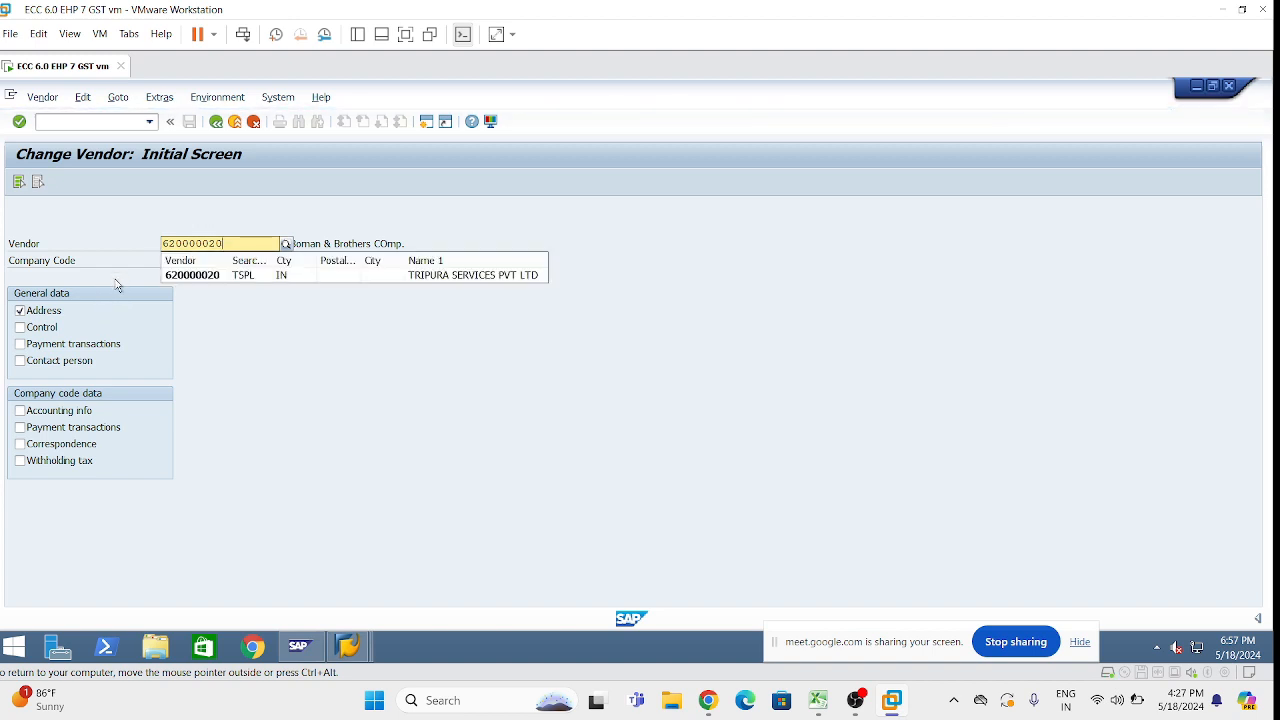
click(212, 276)
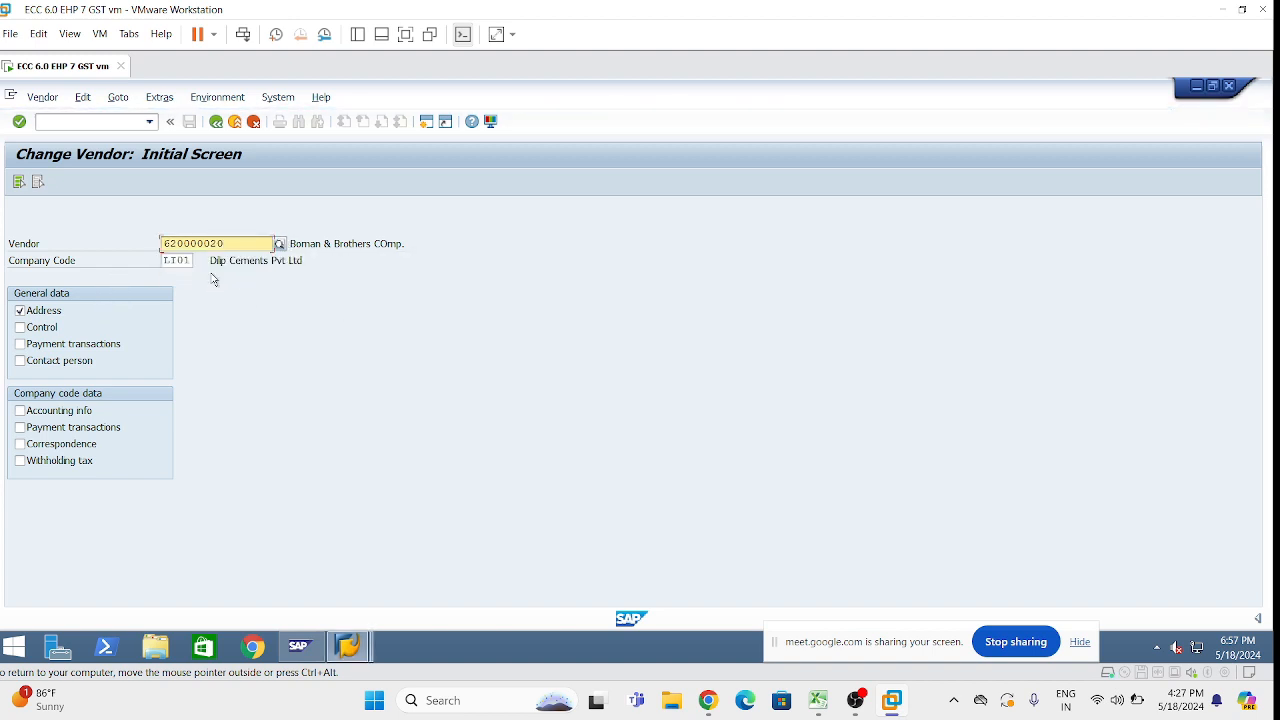
key(Return)
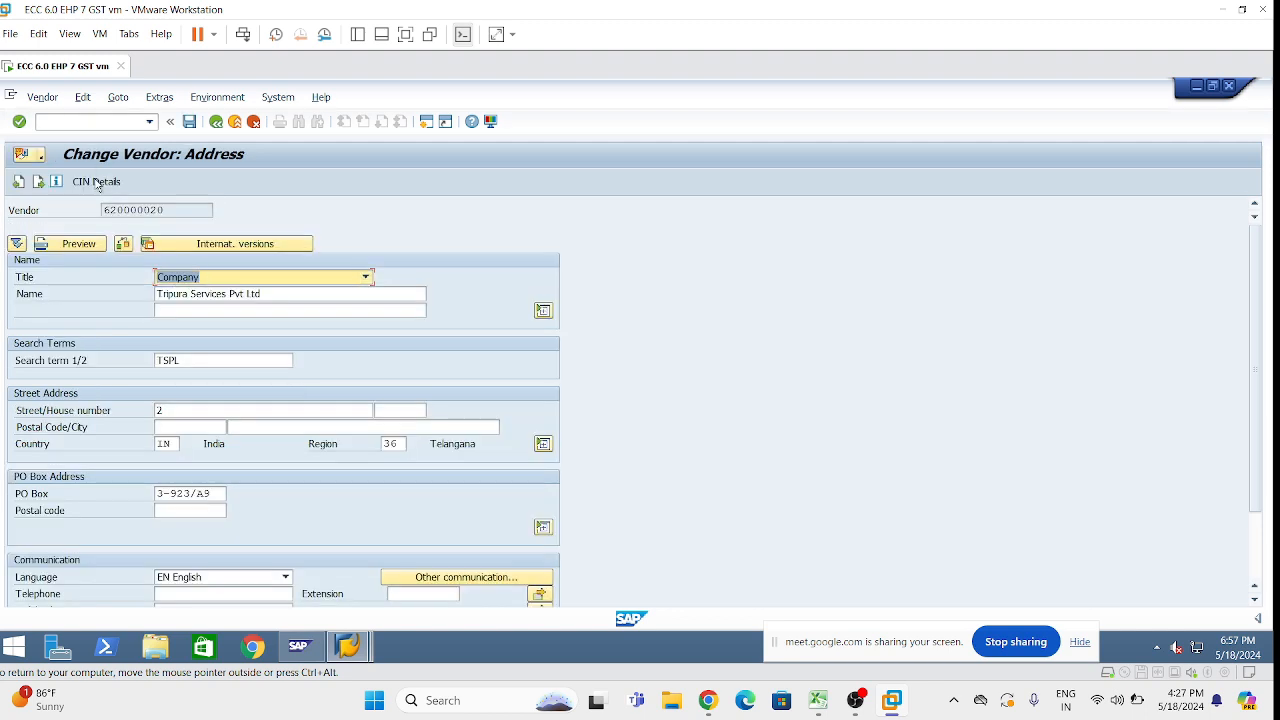
Step: Check the vendor's PAN number and PAN reference in the withholding tax section of its CIN details, and return to the address data
click(96, 182)
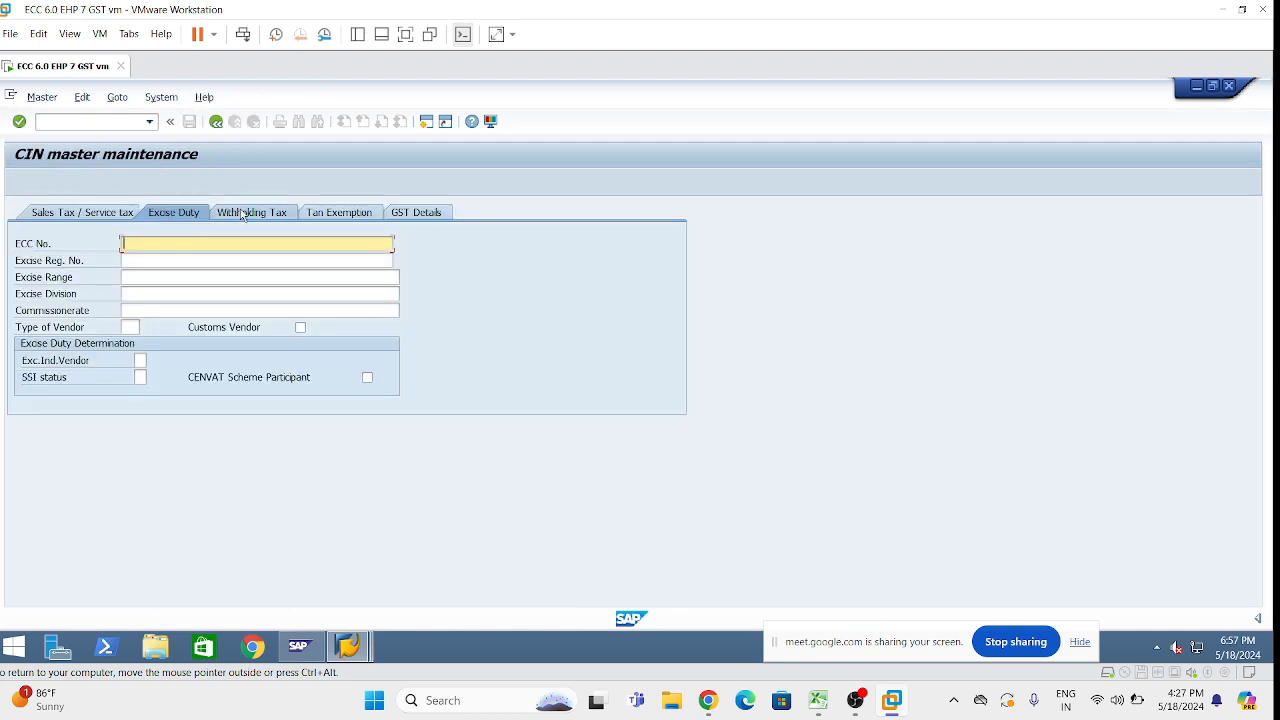
click(258, 214)
click(232, 277)
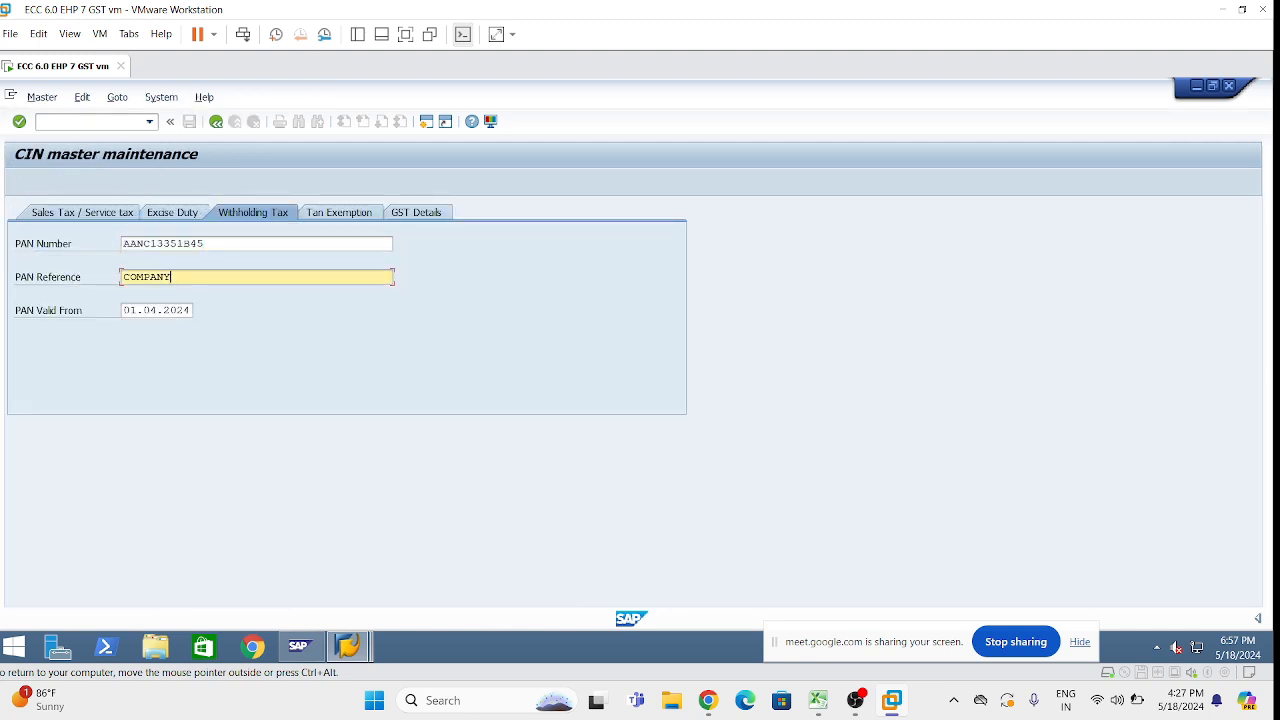
click(232, 244)
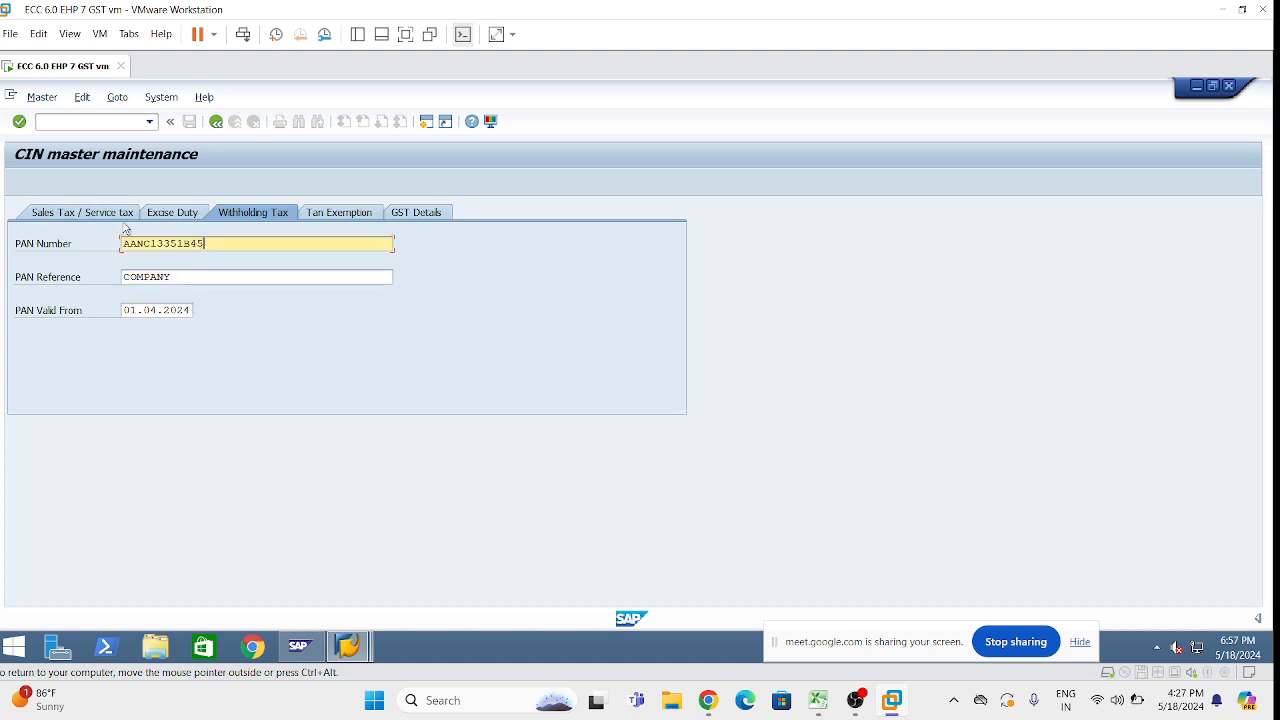
click(216, 122)
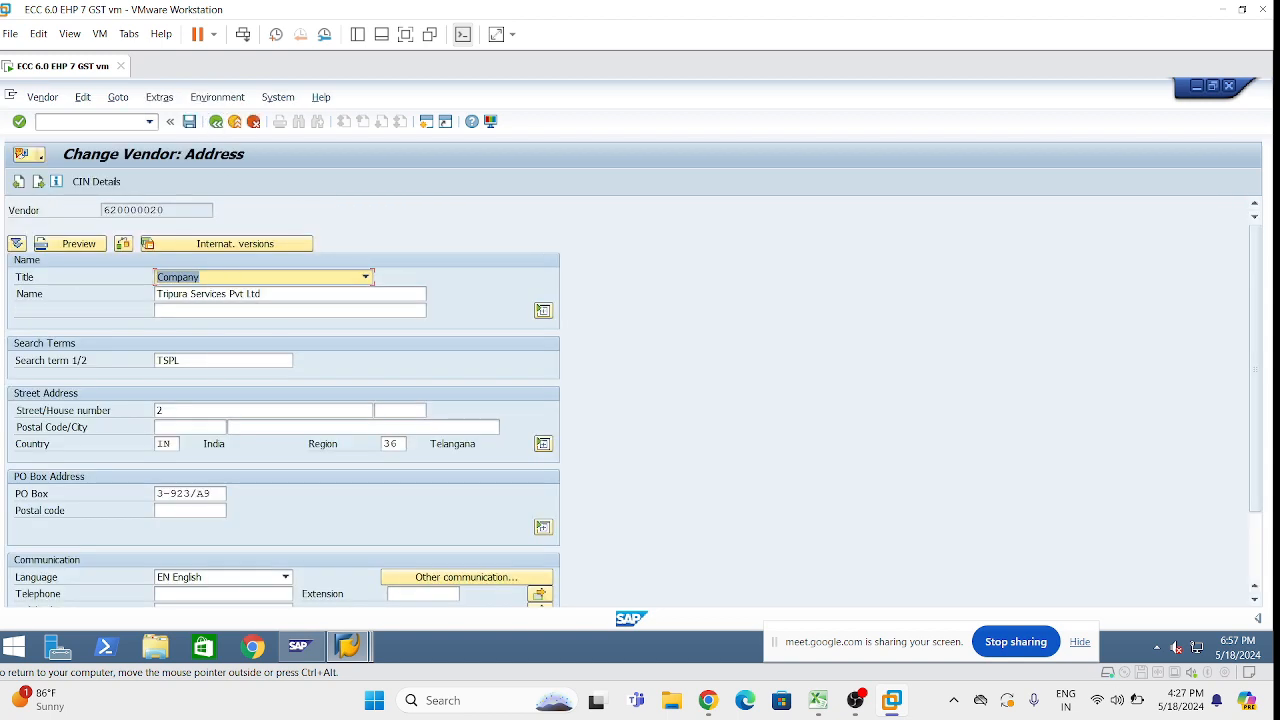
click(262, 294)
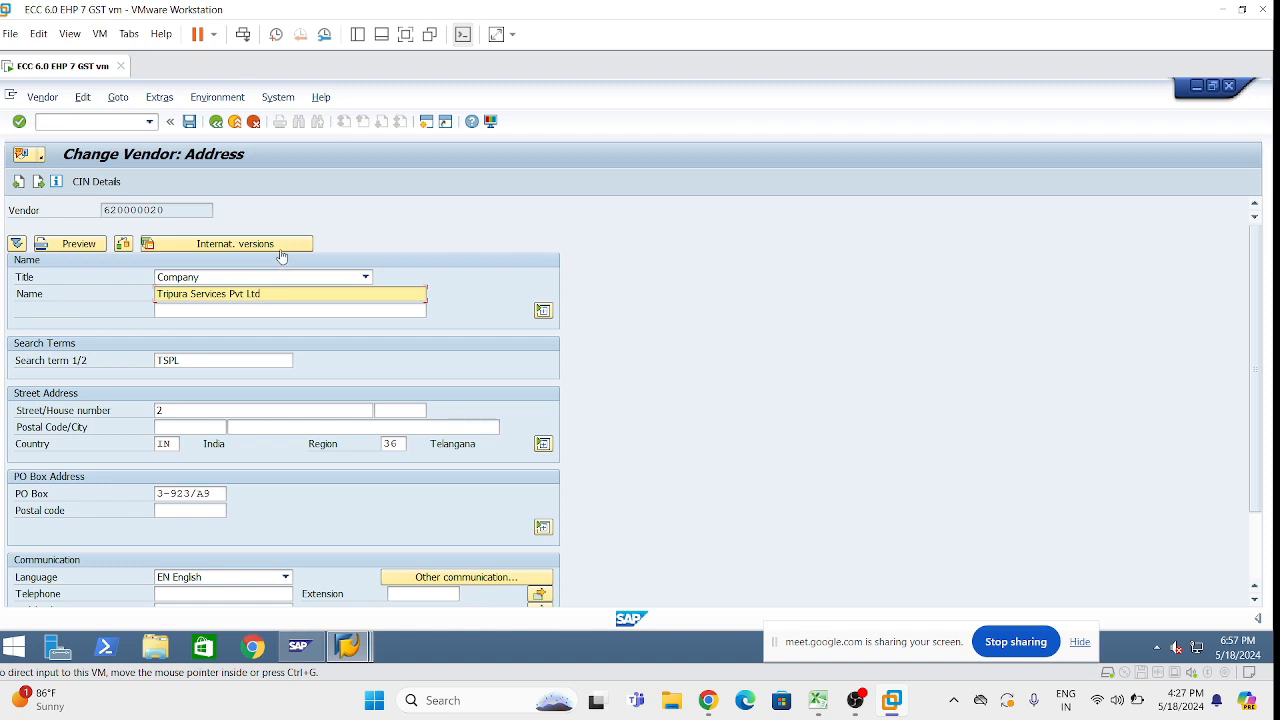
click(368, 651)
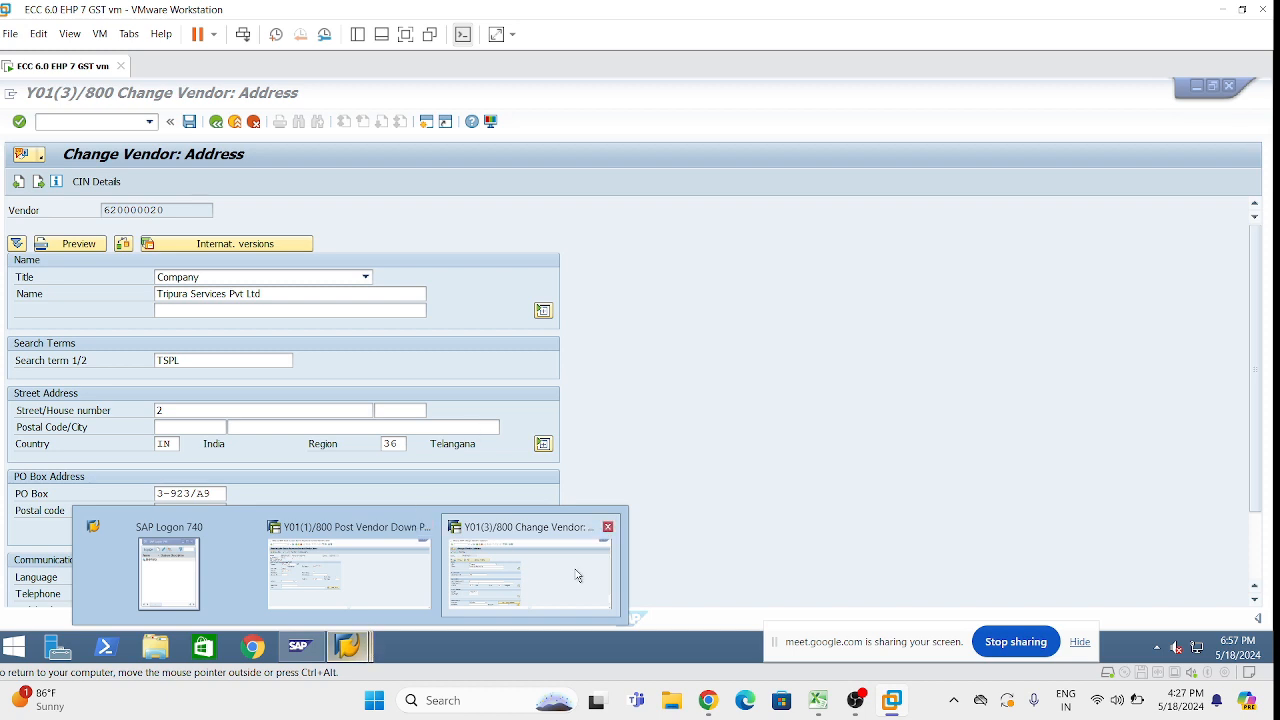
click(530, 572)
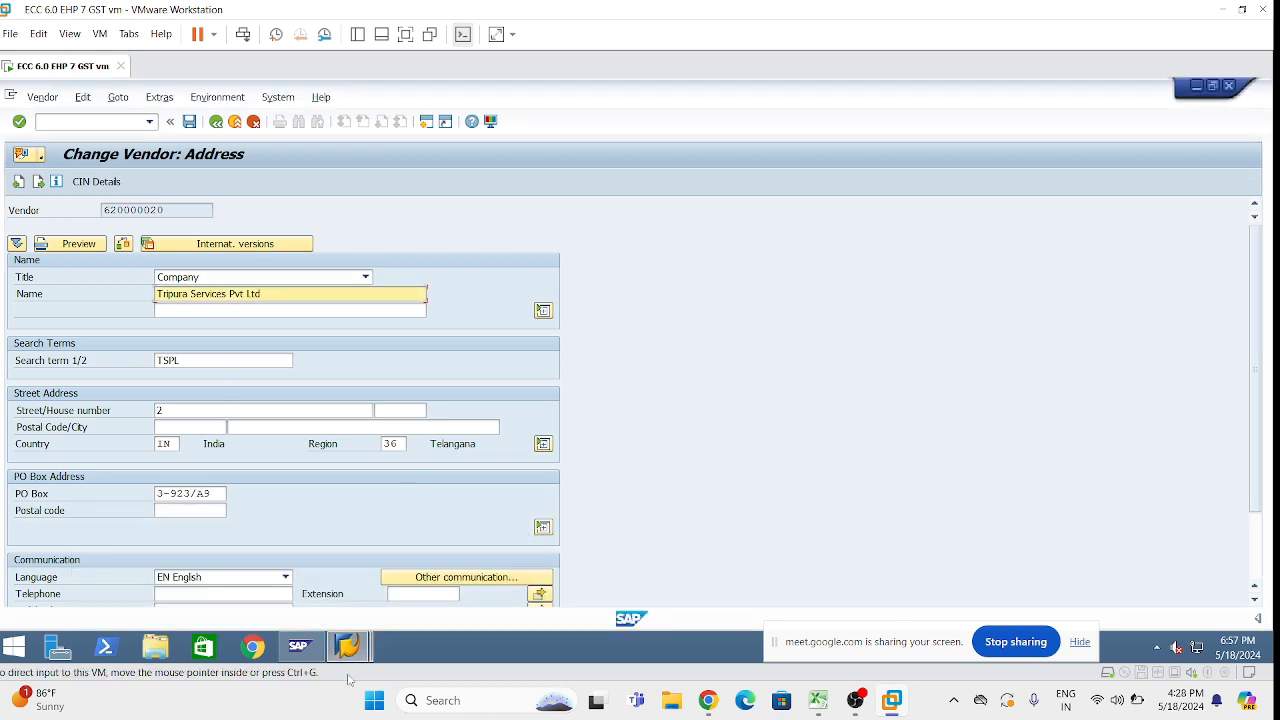
Step: Leave the vendor change session for the Customizing: Execute Project screen and display the SAP Reference IMG
mouse_move(372, 648)
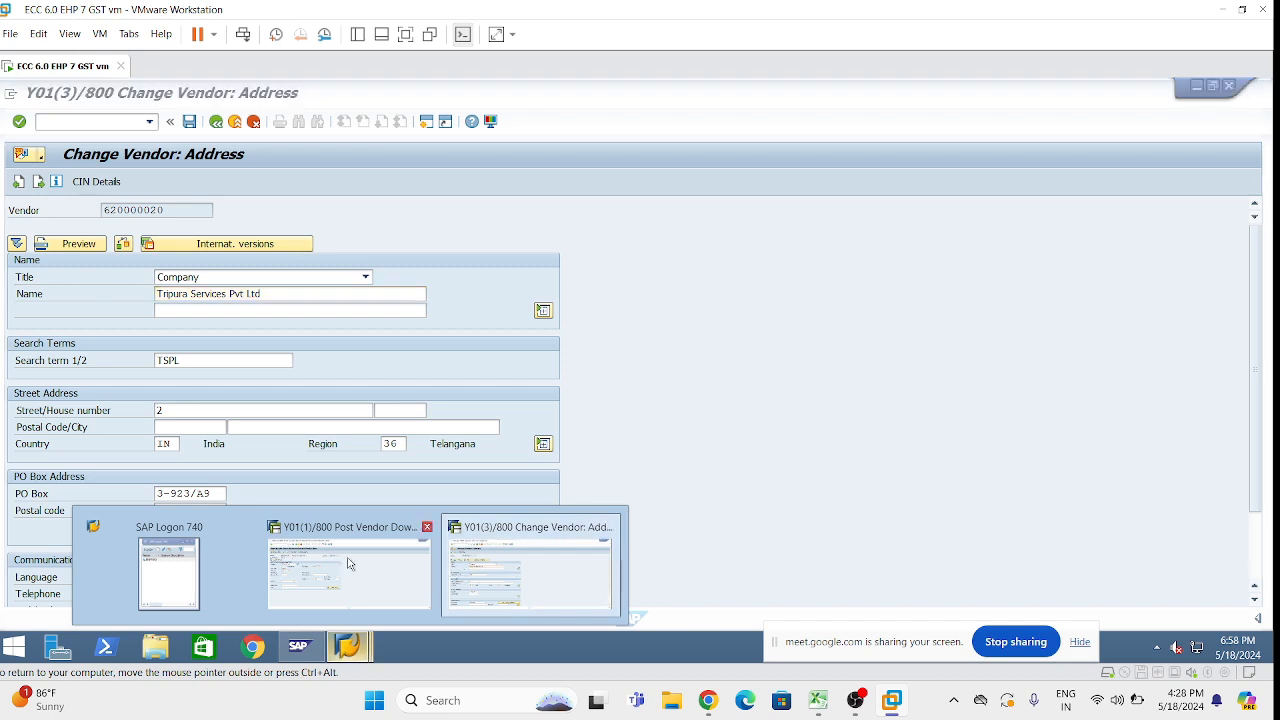
click(479, 548)
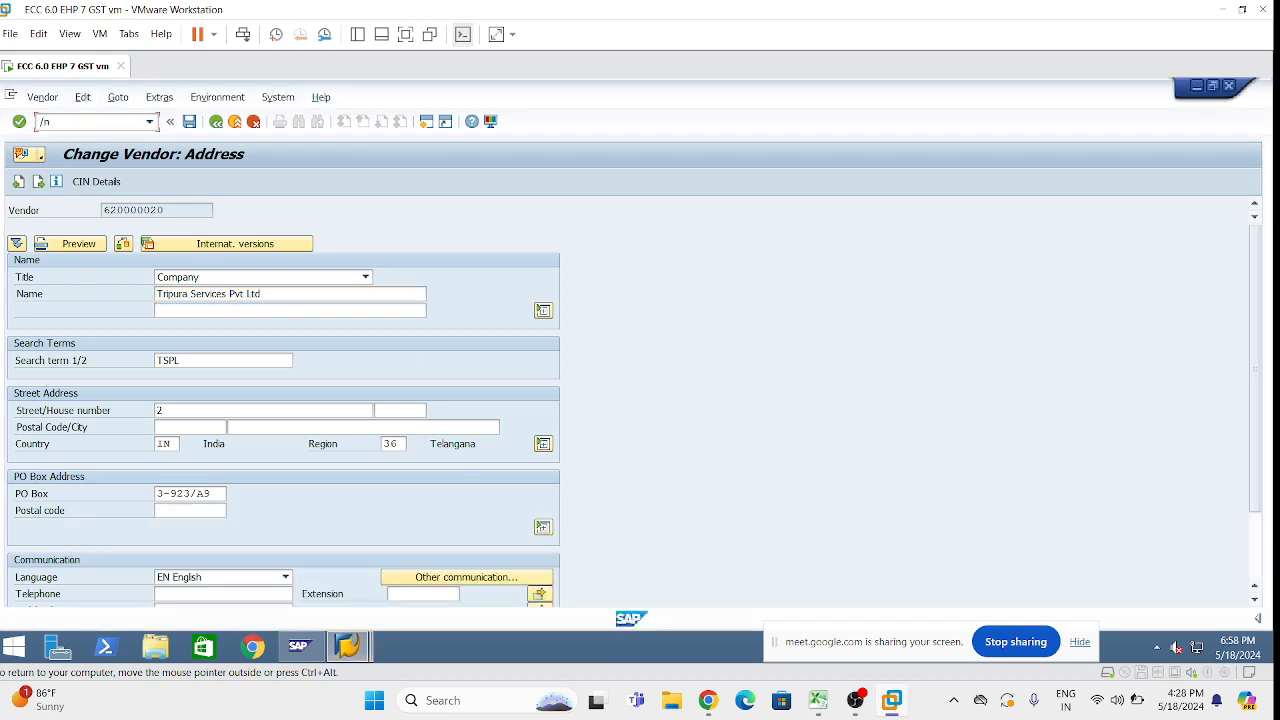
key(Return)
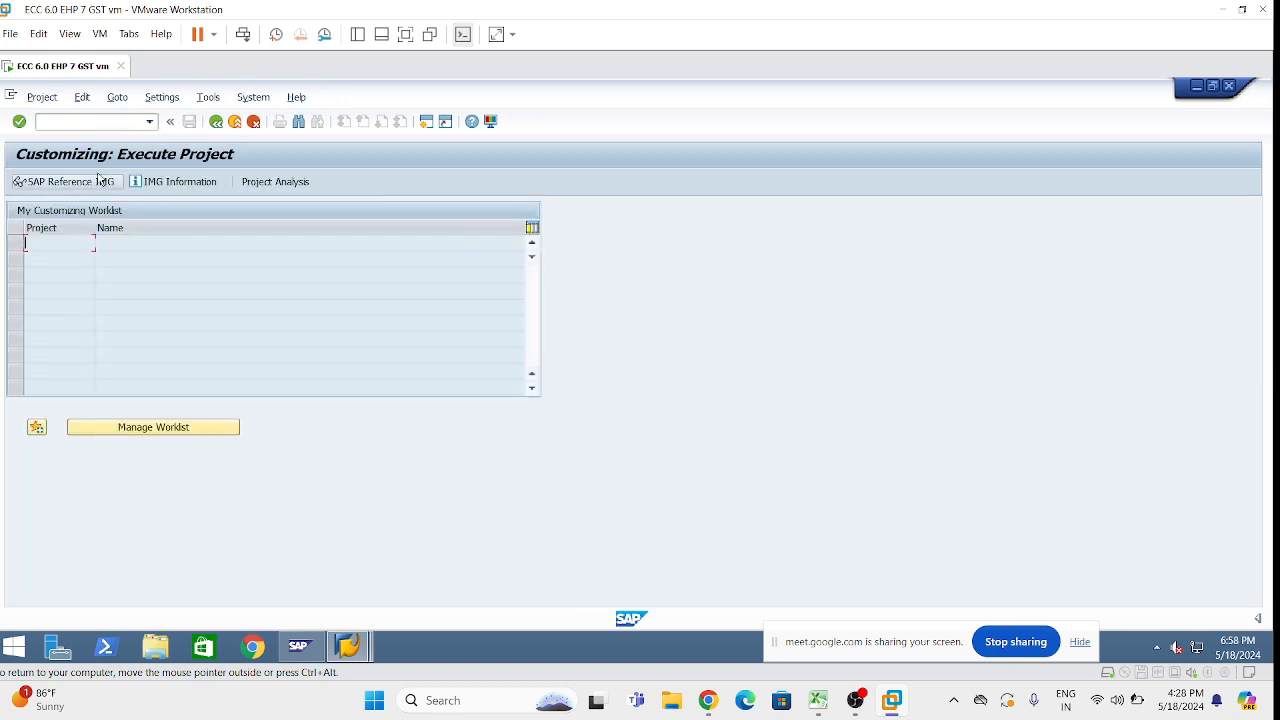
click(101, 183)
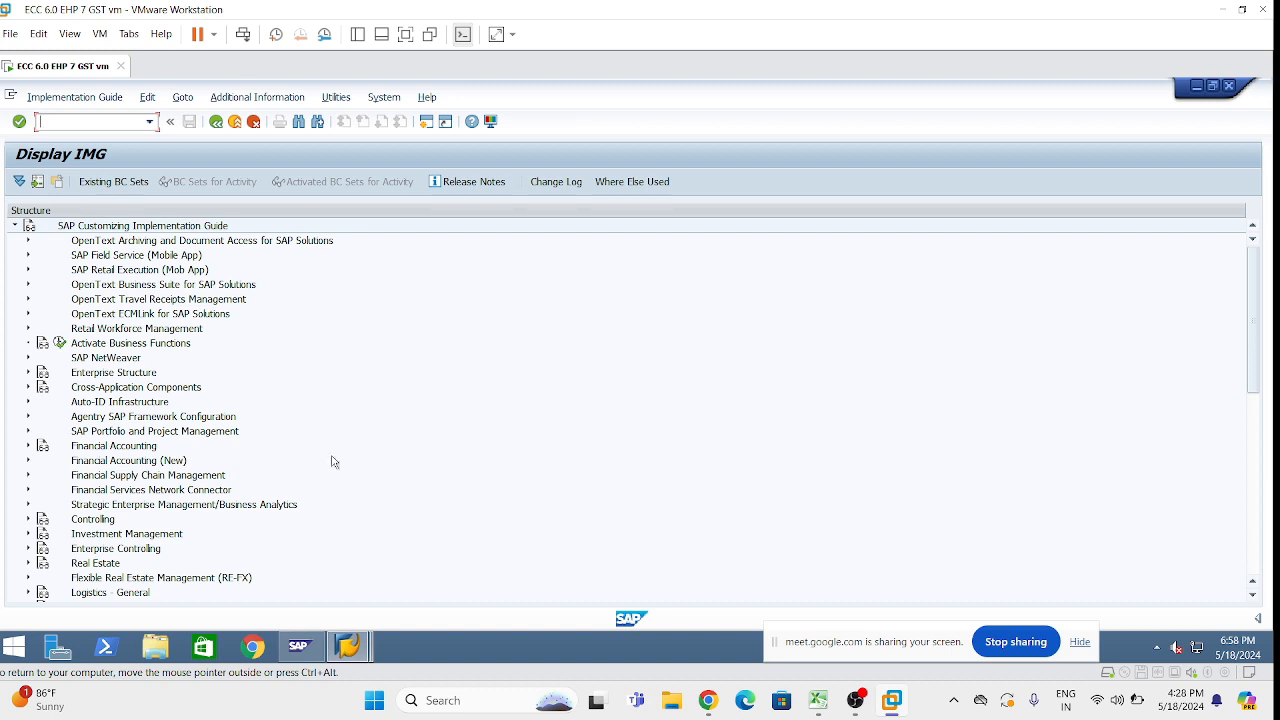
Step: Find Logistics - General in the SAP Customizing Implementation Guide and expand it
click(1254, 449)
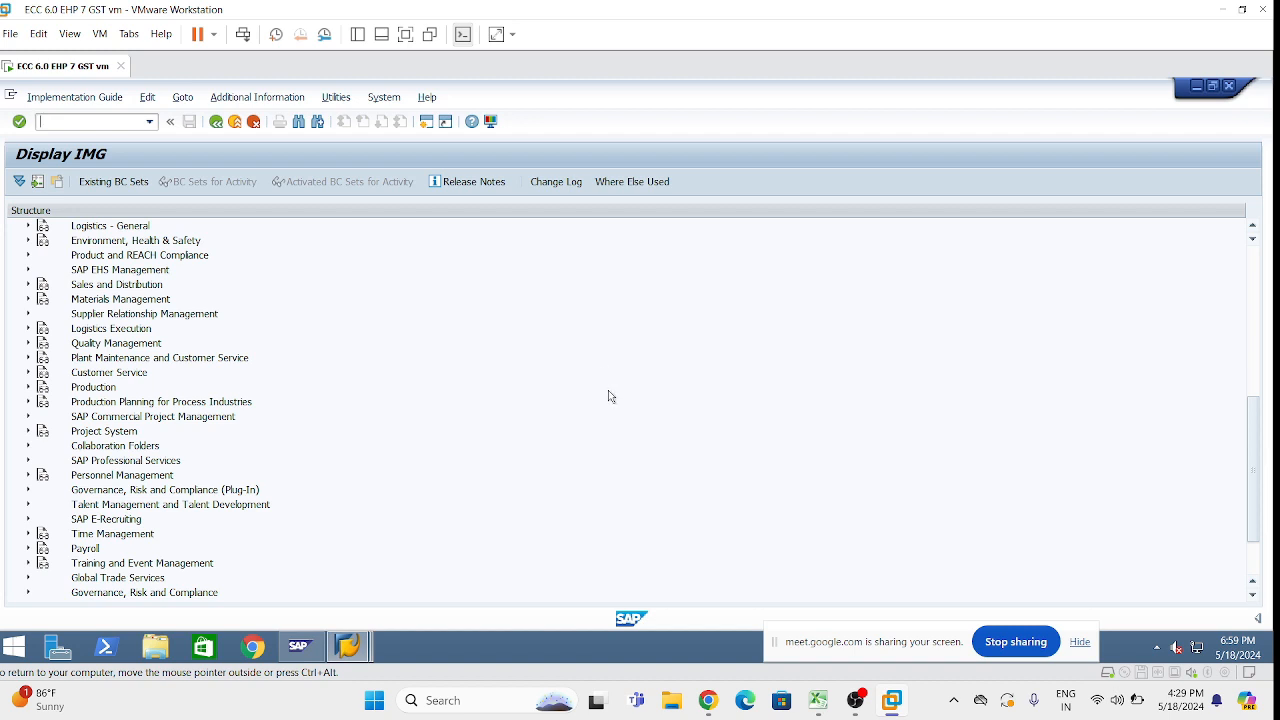
scroll(523, 443, down, 2)
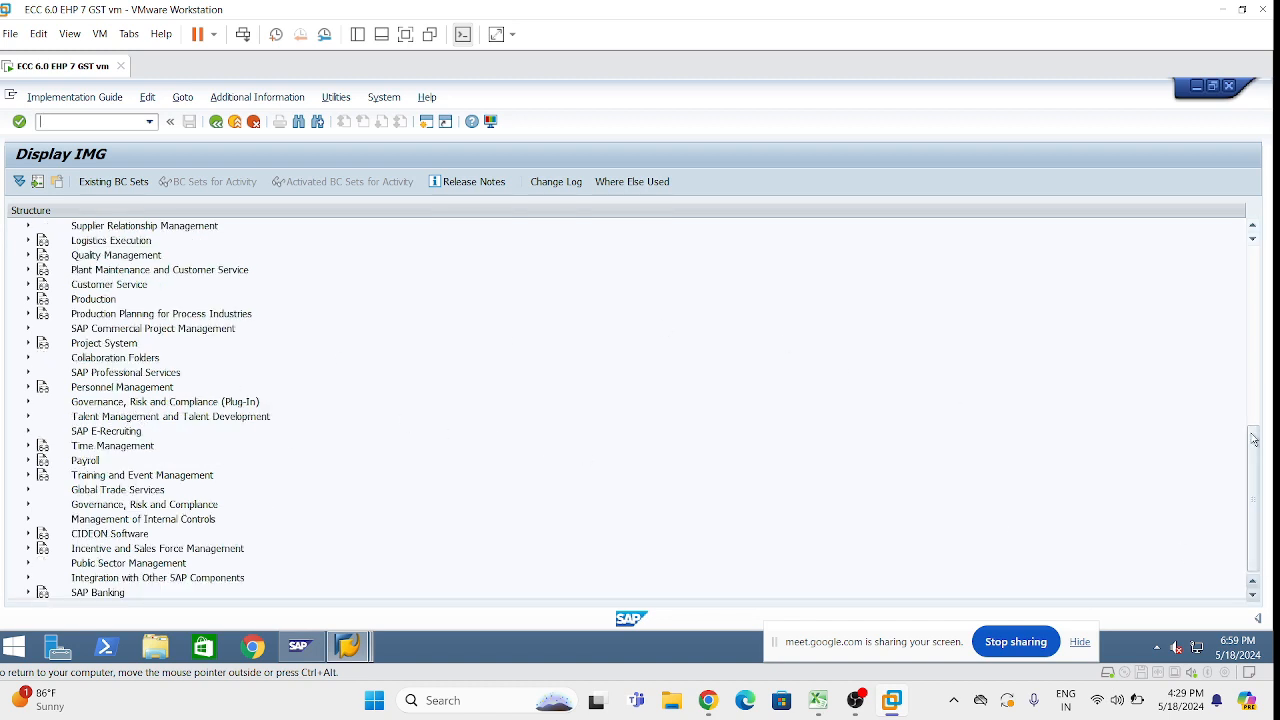
drag(1253, 435, 1253, 258)
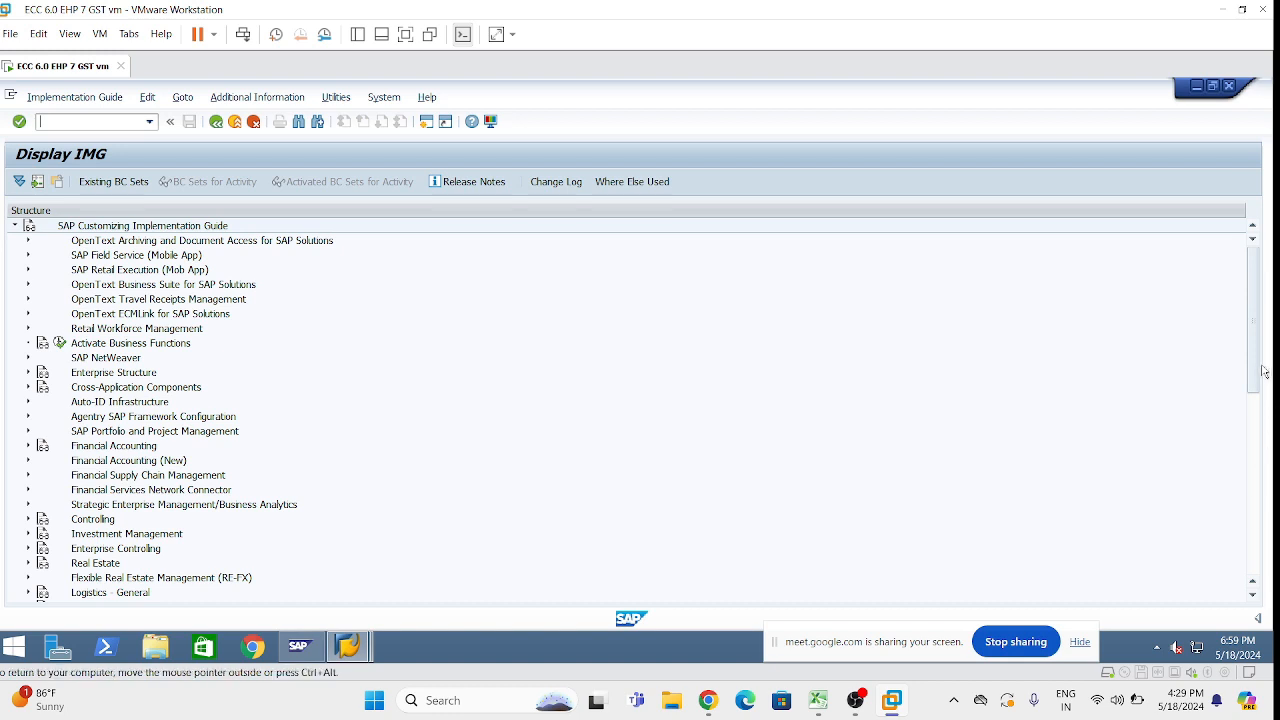
drag(1257, 375, 1256, 428)
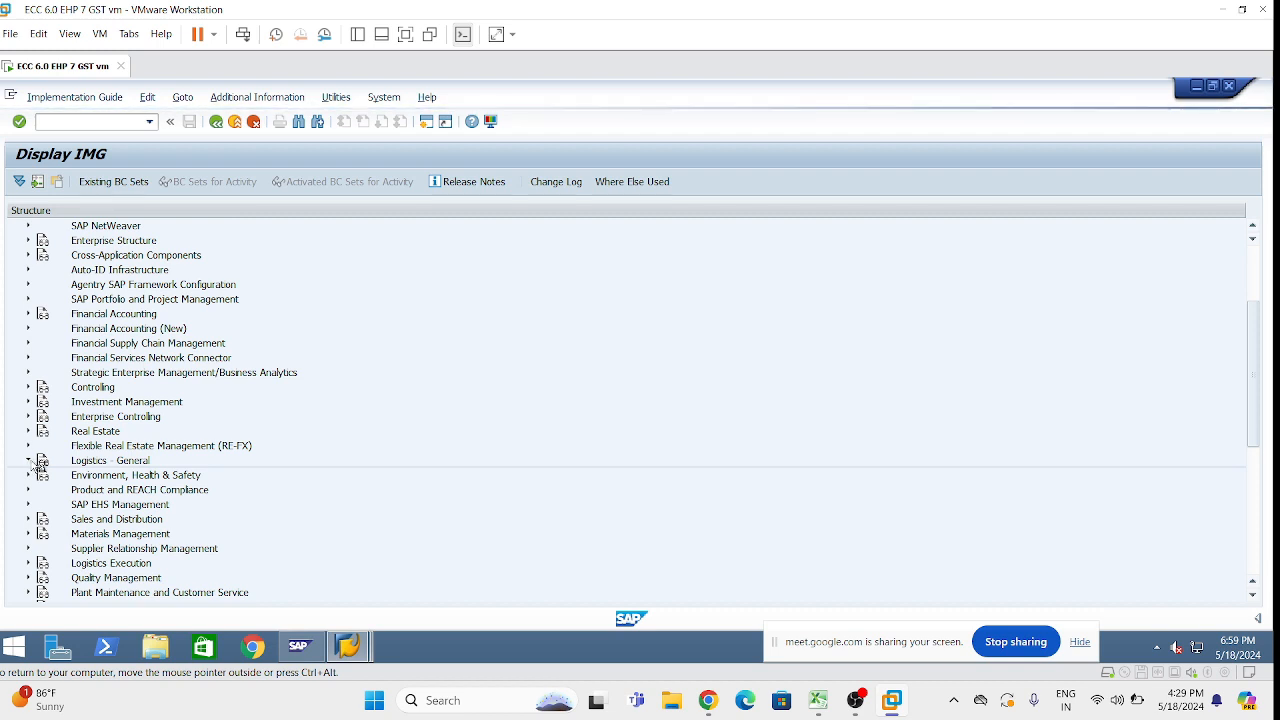
click(29, 461)
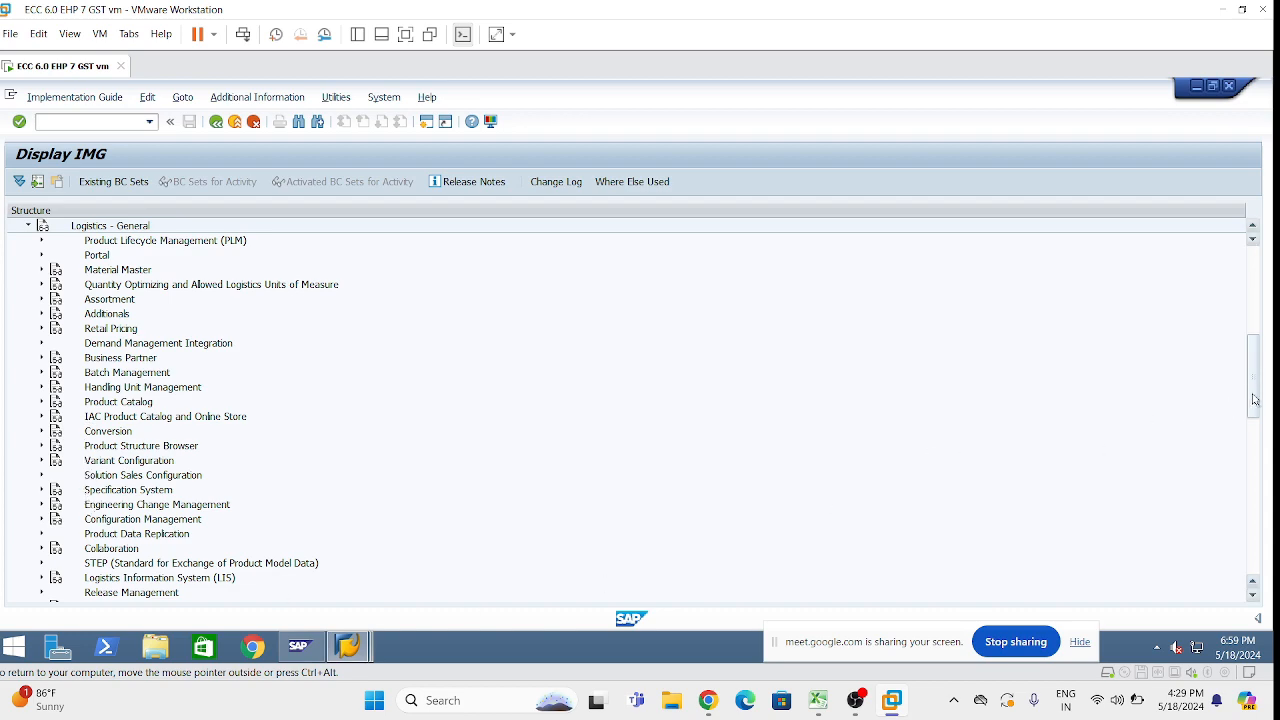
Step: Expand Tax on Goods Movements under Logistics - General, down to the Basic Settings for India
drag(1255, 399, 1255, 463)
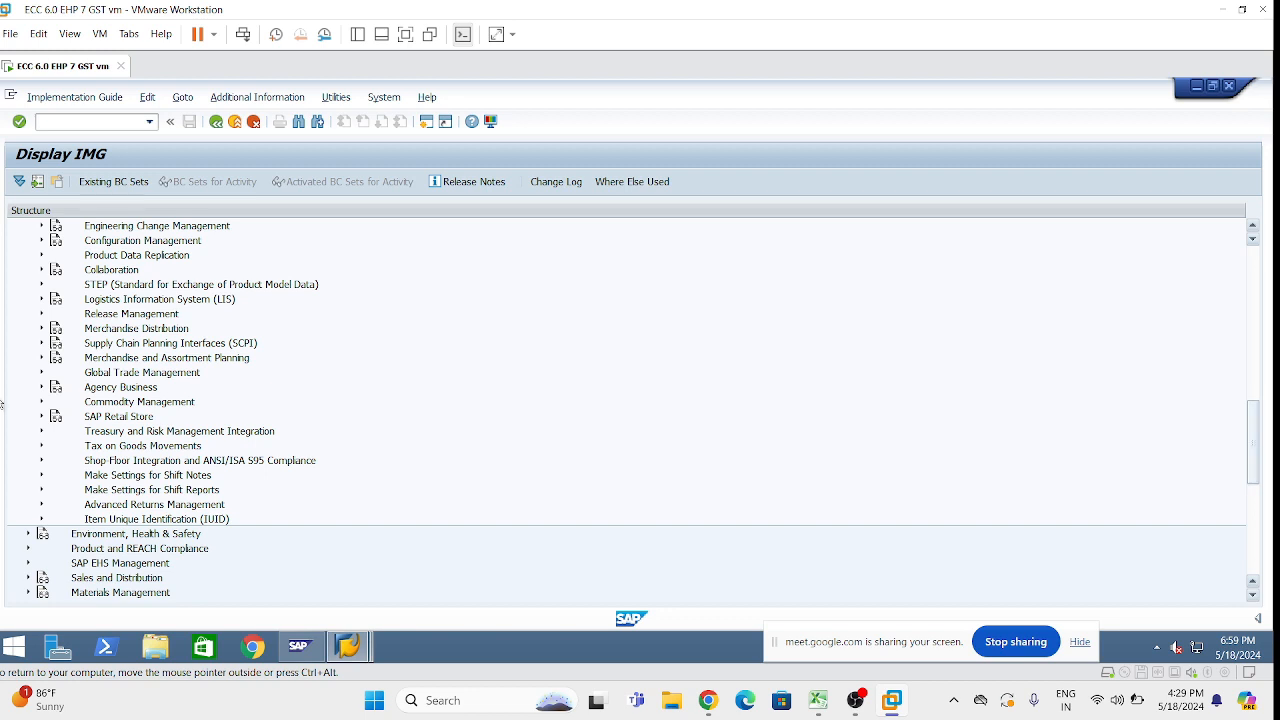
click(41, 446)
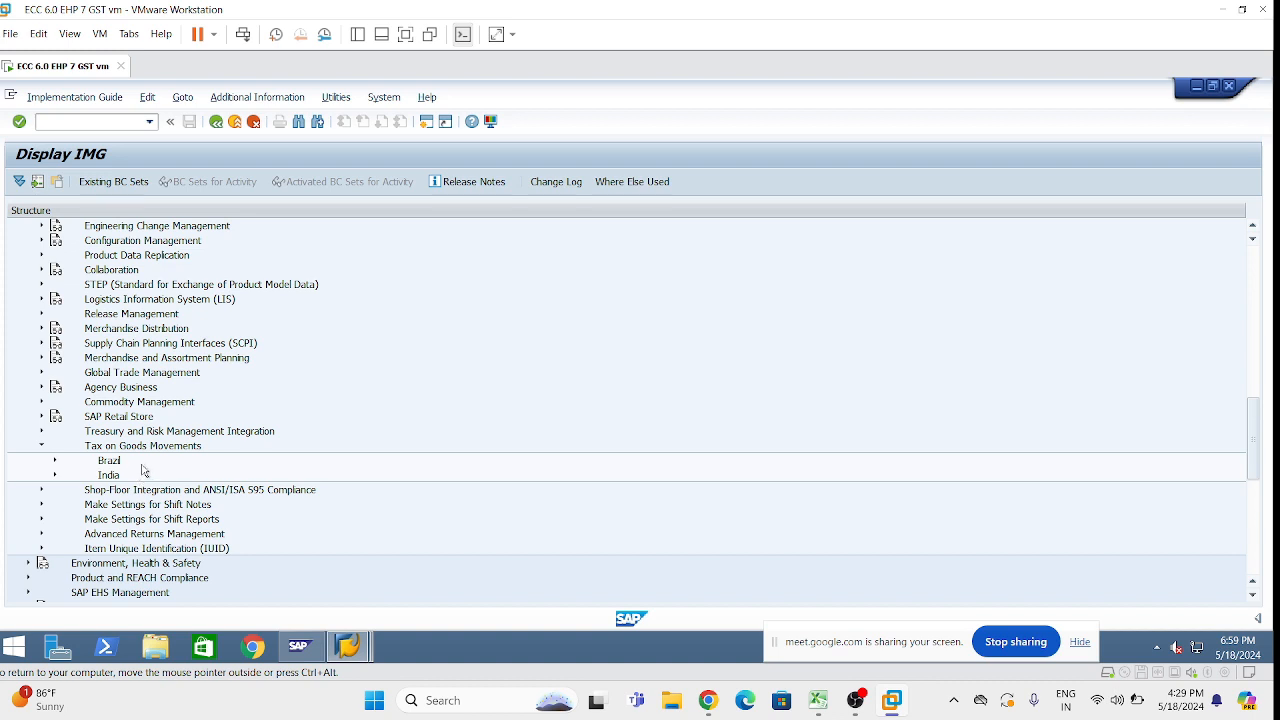
click(55, 461)
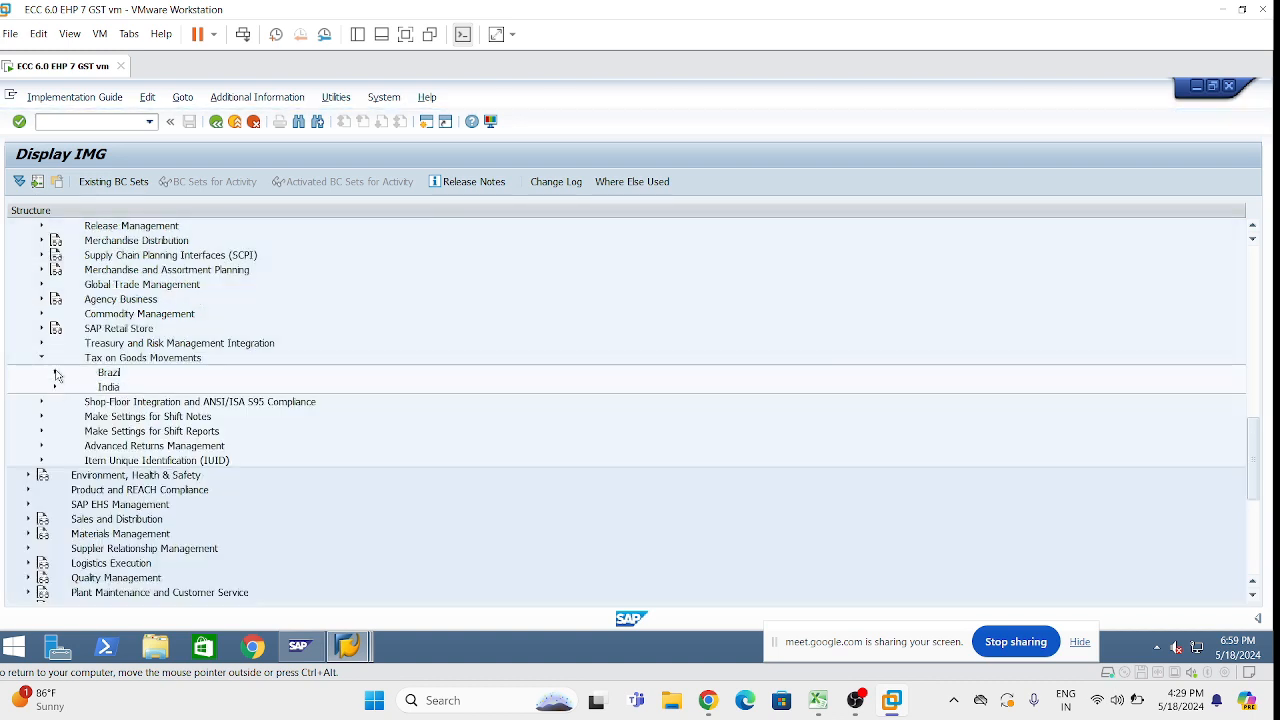
click(55, 372)
click(55, 387)
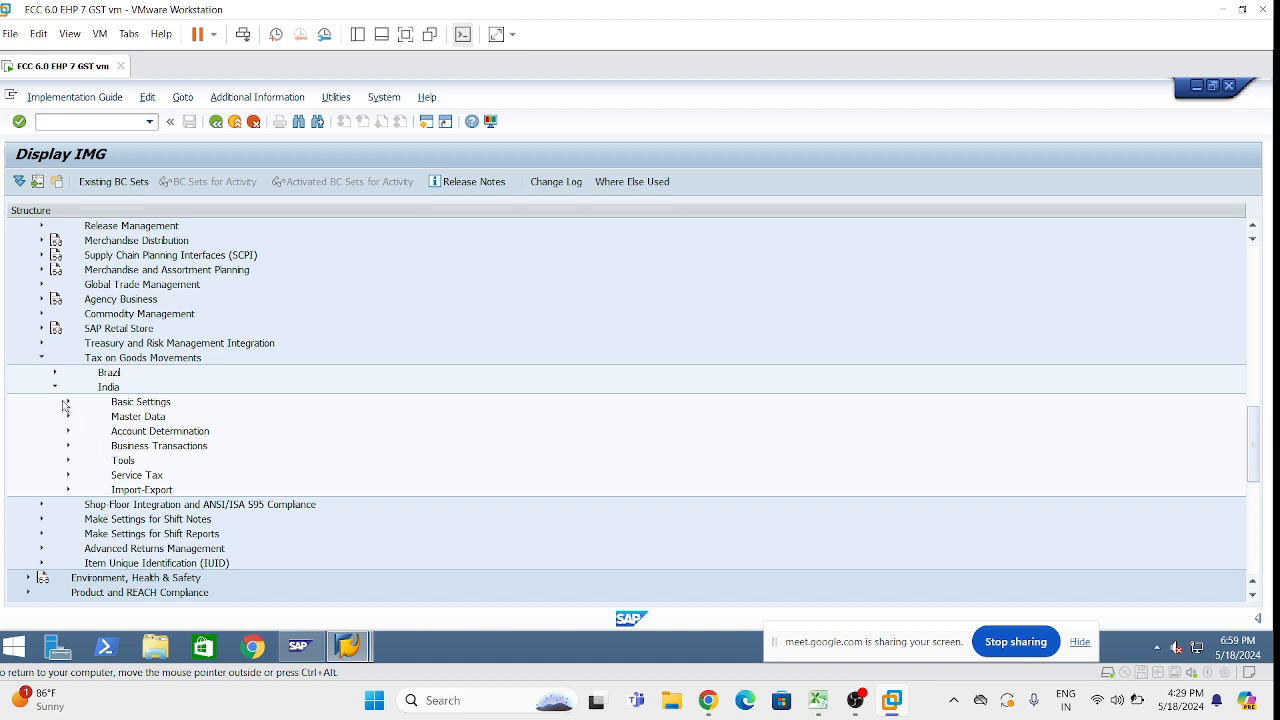
click(68, 402)
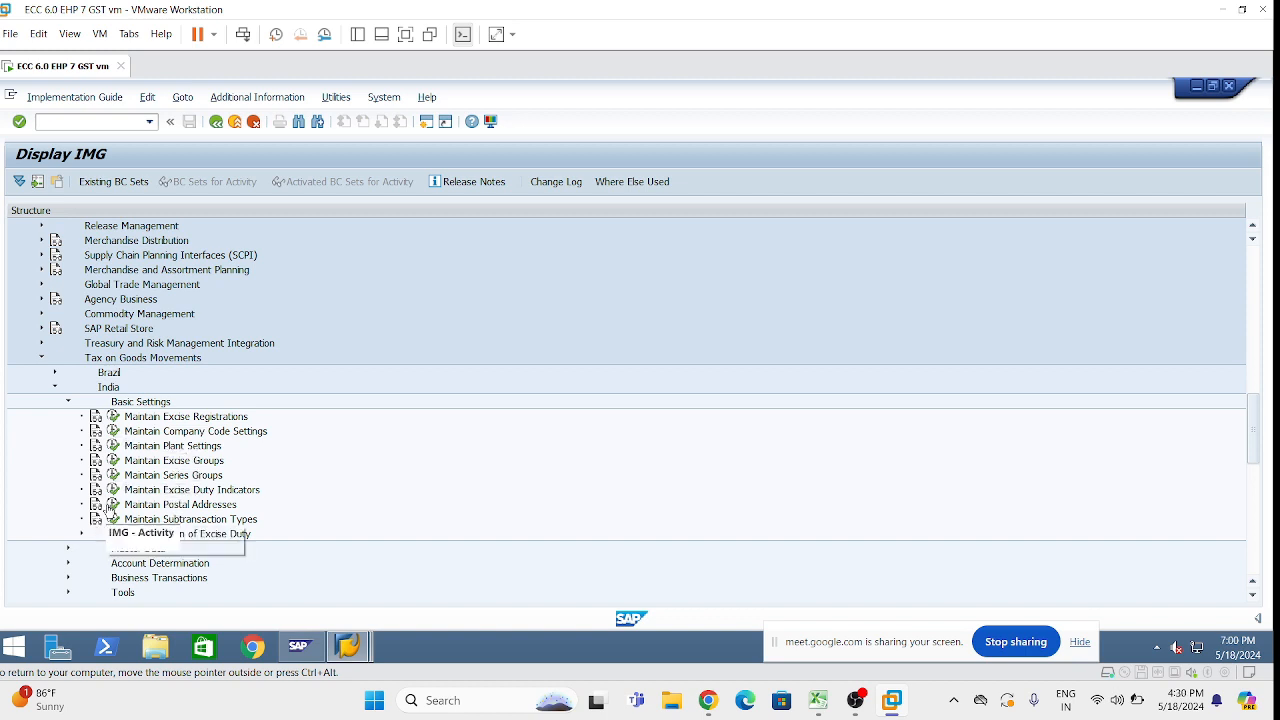
Step: Open Maintain Company Code Settings and start a new entry for company code LI01
click(113, 433)
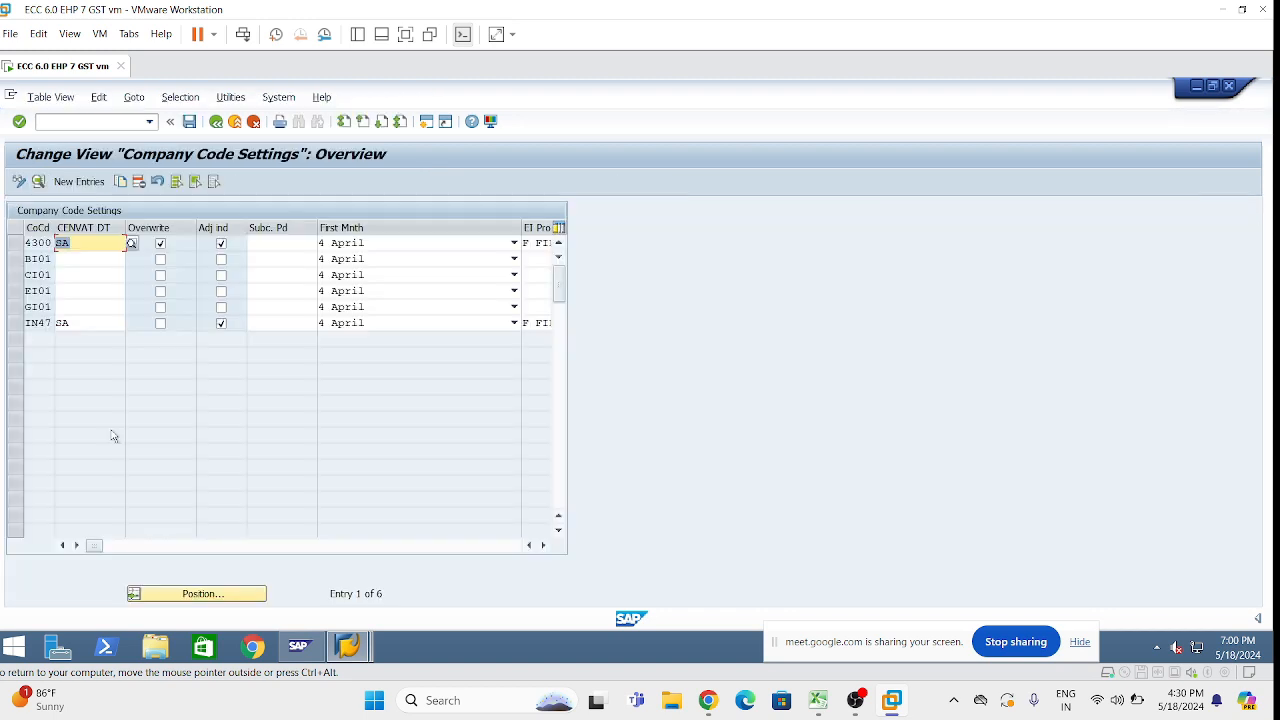
click(56, 274)
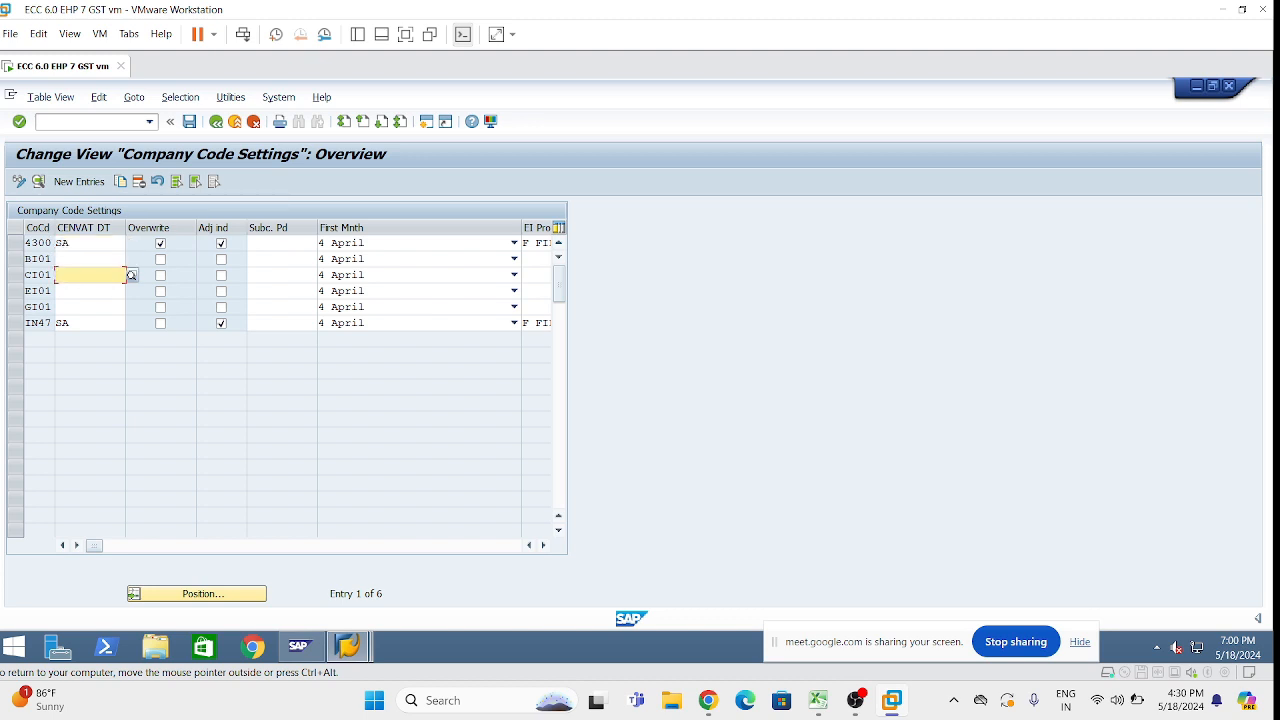
click(66, 183)
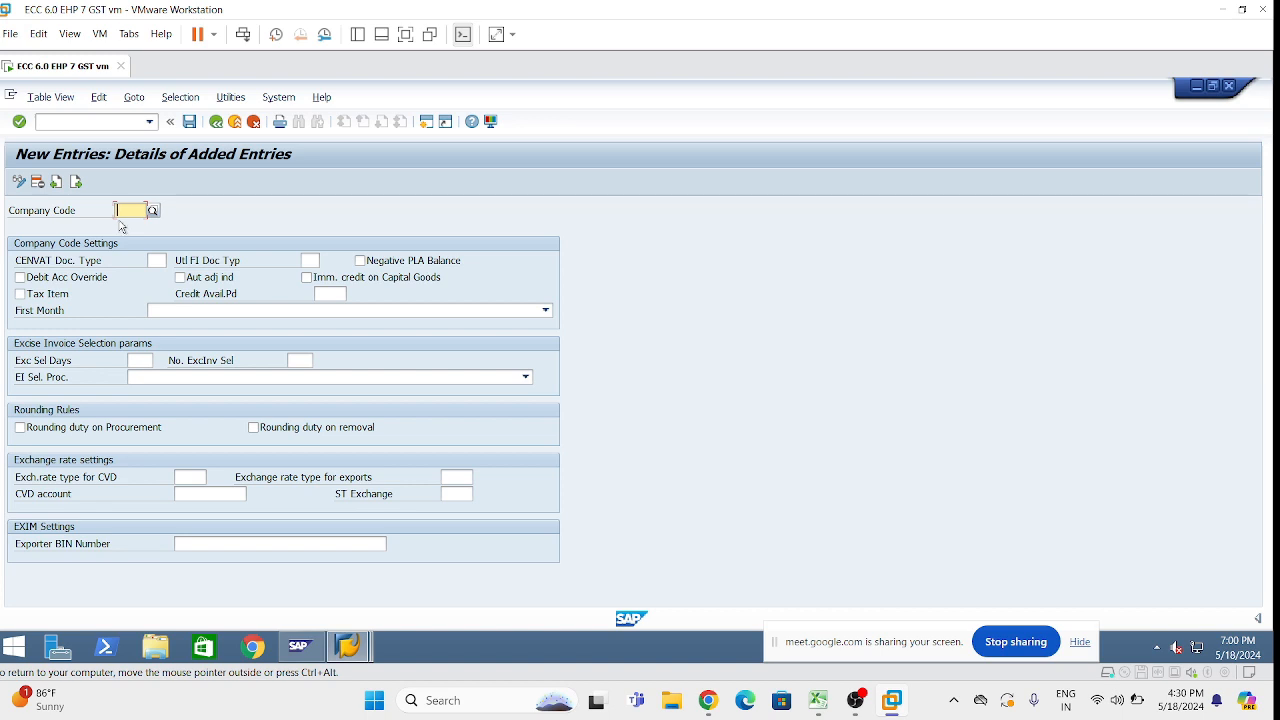
text(LT01)
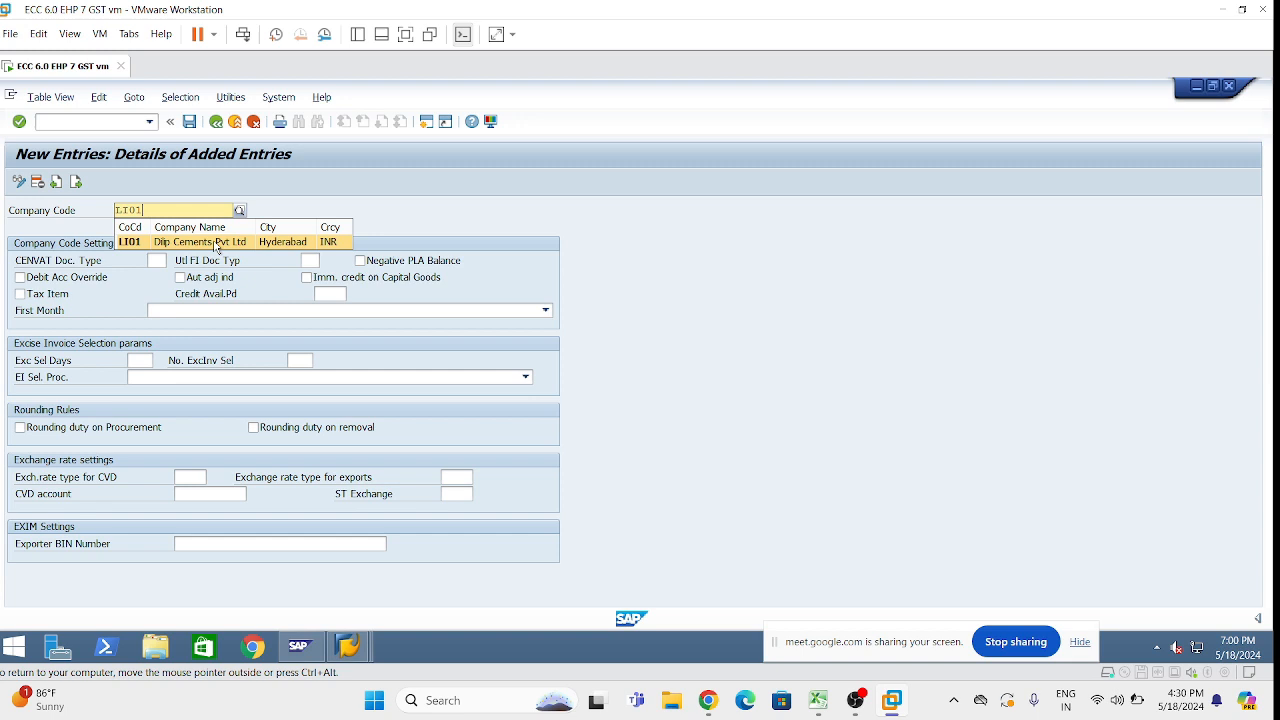
key(Return)
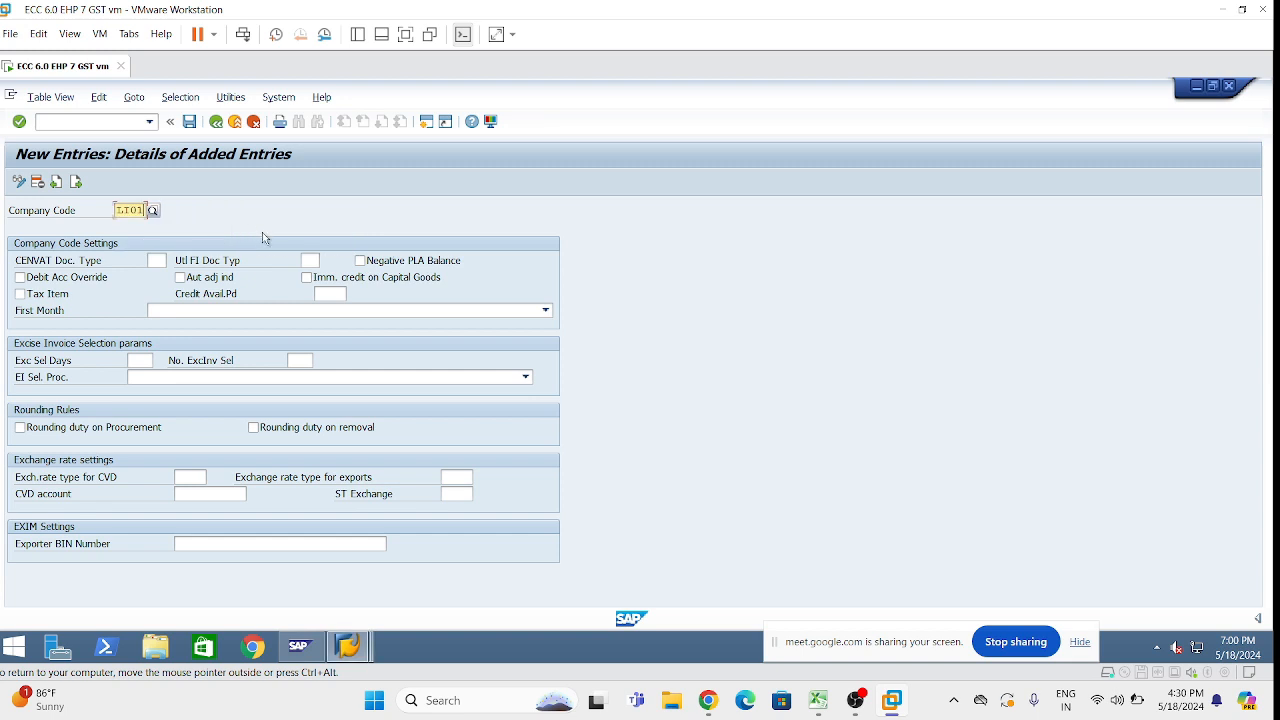
Step: Set the first month to 4 April and save the new entry in customizing request Y01K900078
click(545, 311)
click(545, 311)
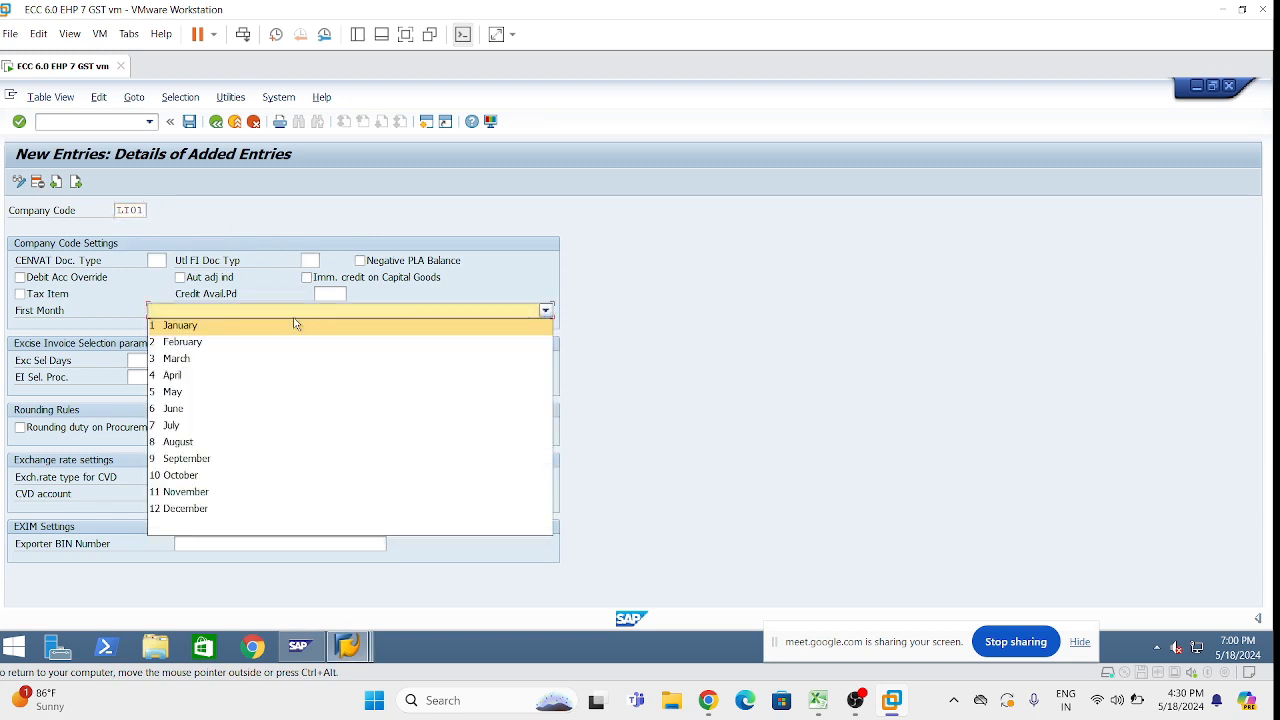
click(237, 374)
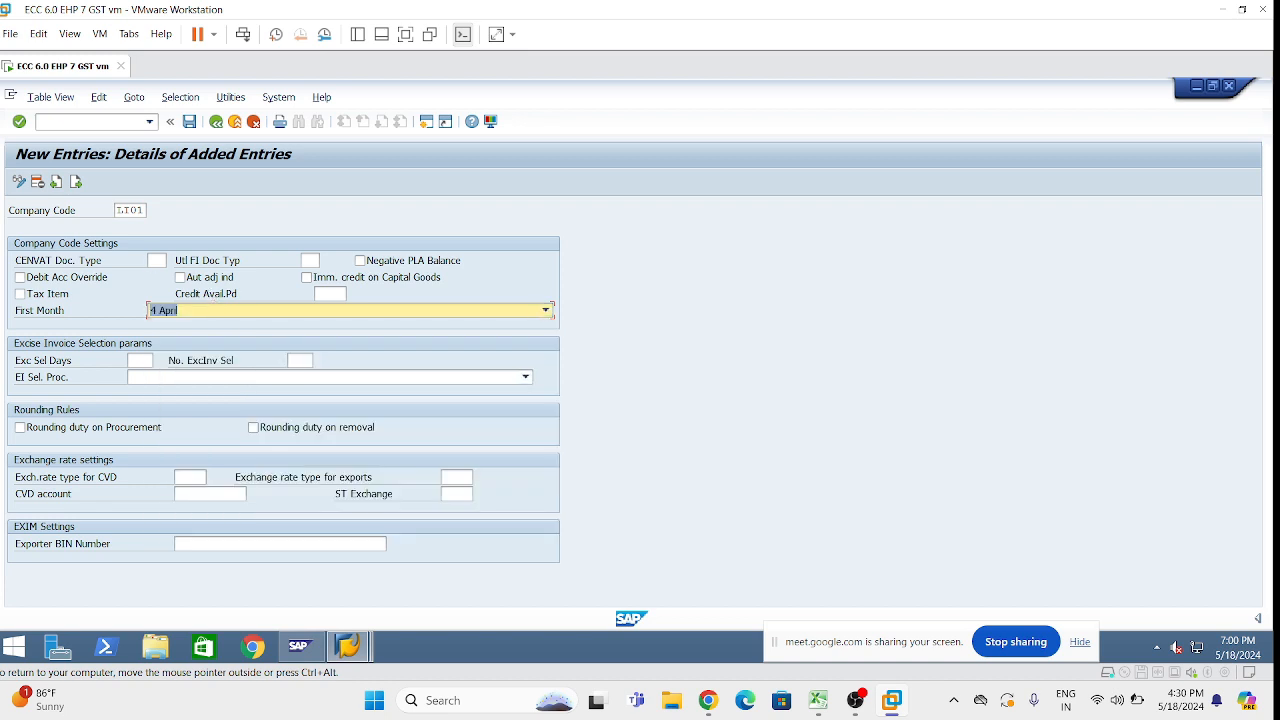
click(156, 261)
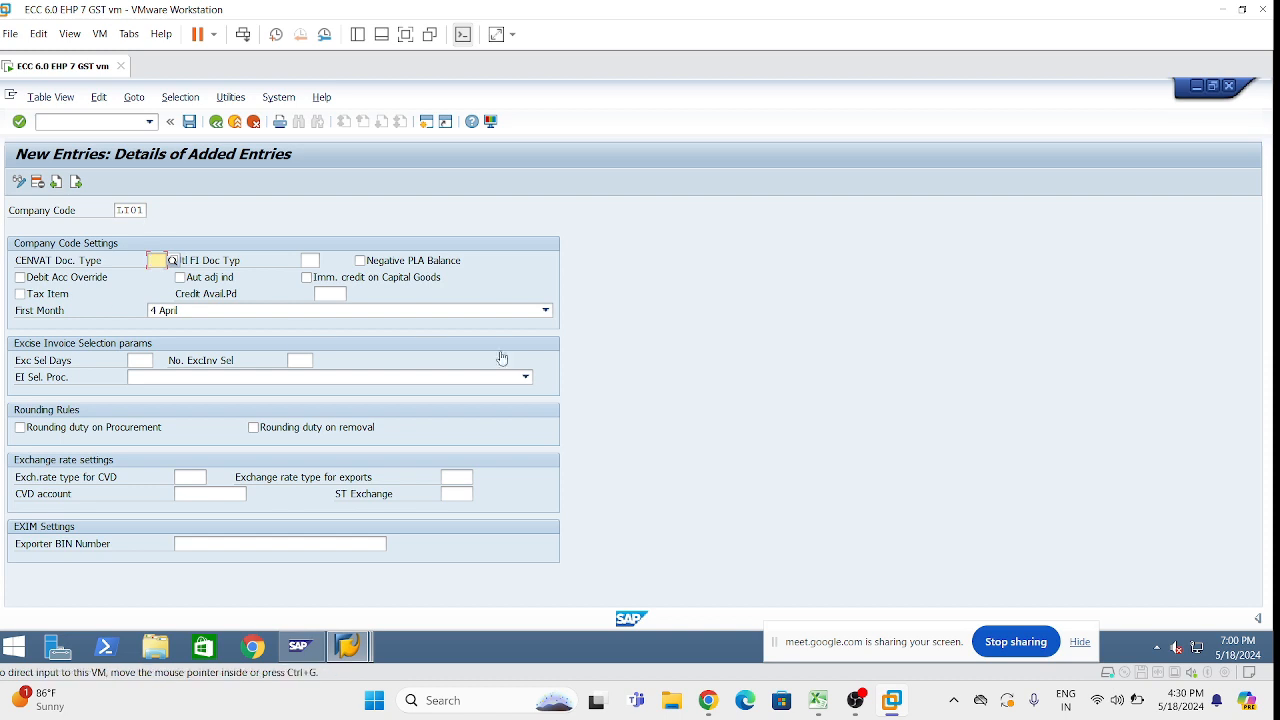
click(546, 311)
click(547, 312)
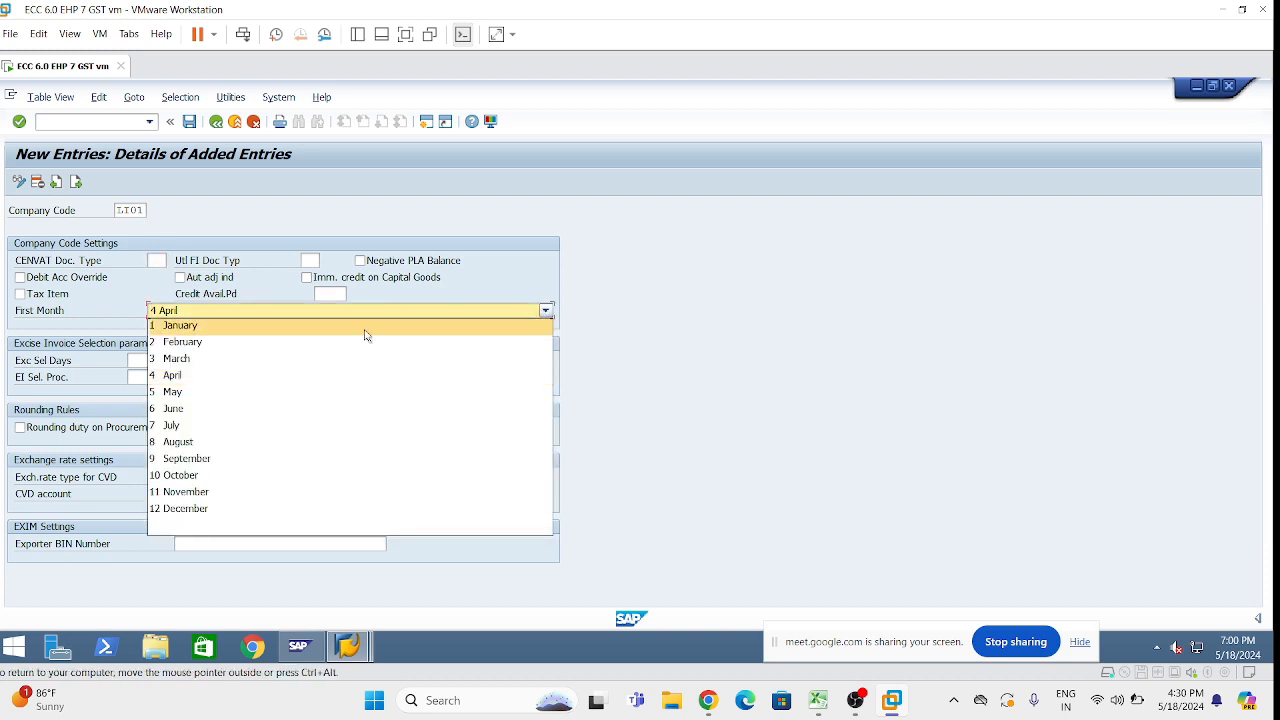
click(273, 378)
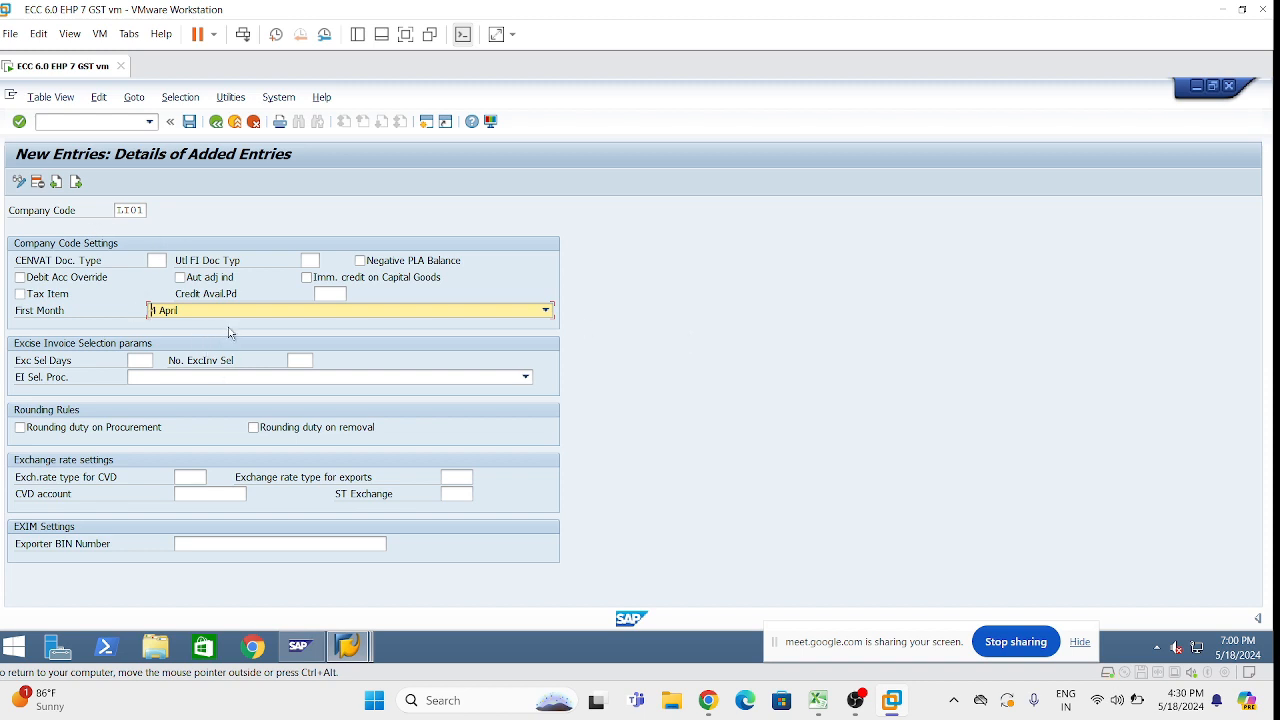
click(189, 122)
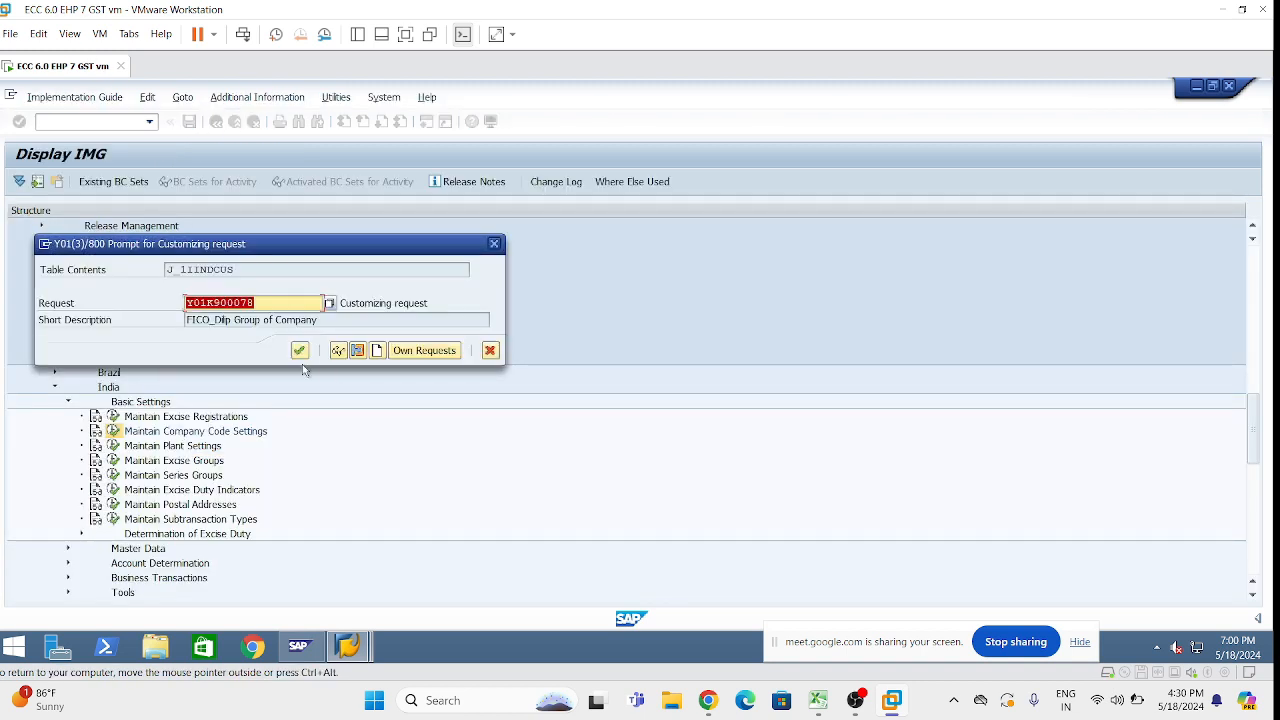
click(300, 350)
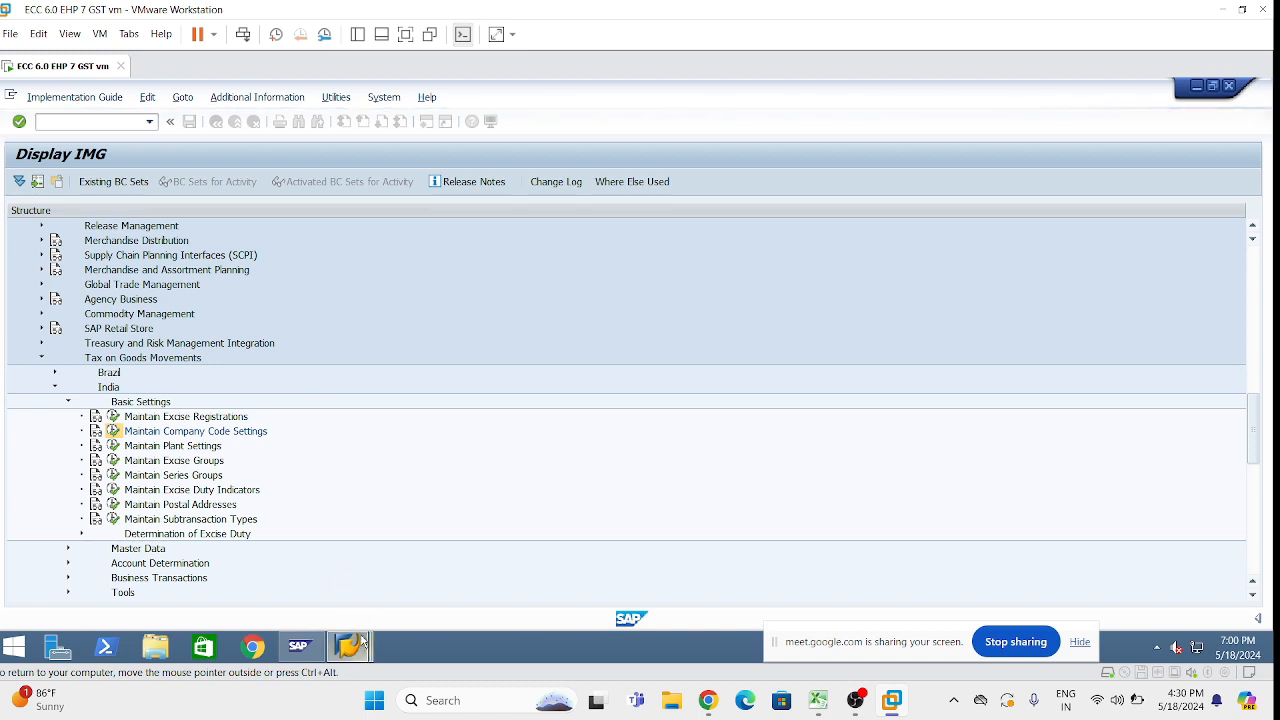
Step: Switch to the vendor down payment session and restart the posting from its header data
mouse_move(363, 640)
click(330, 568)
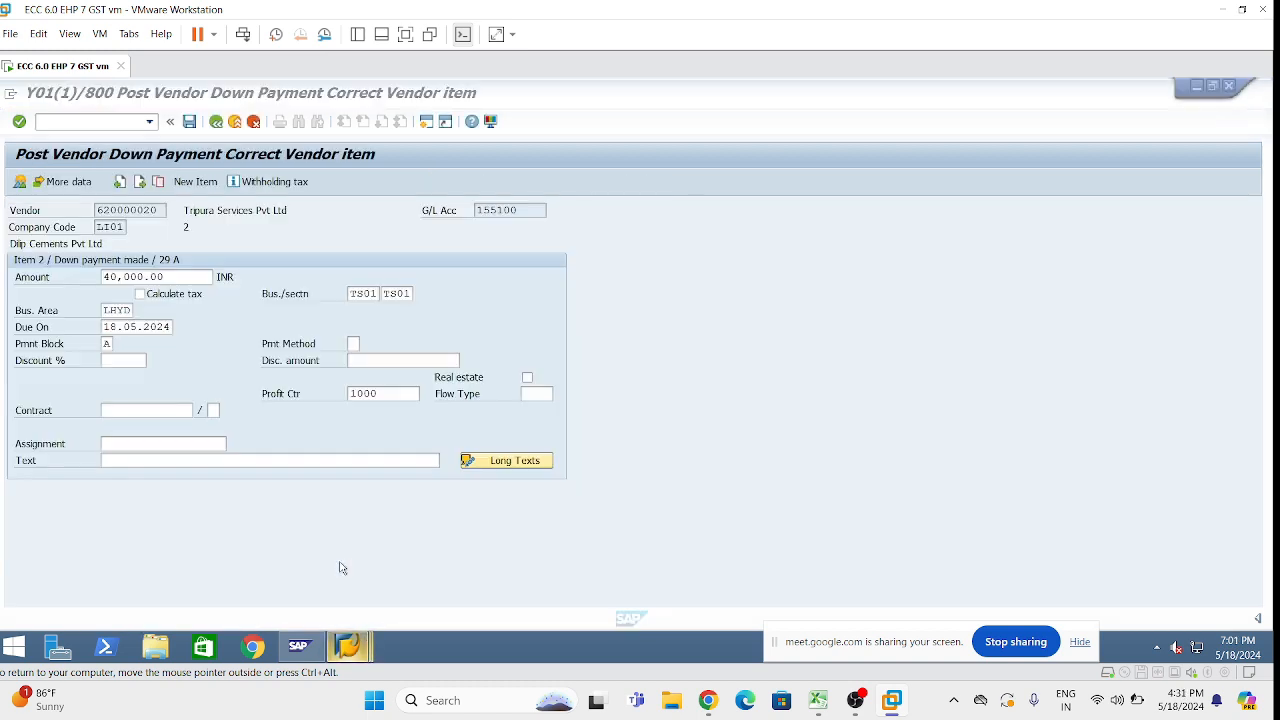
click(113, 344)
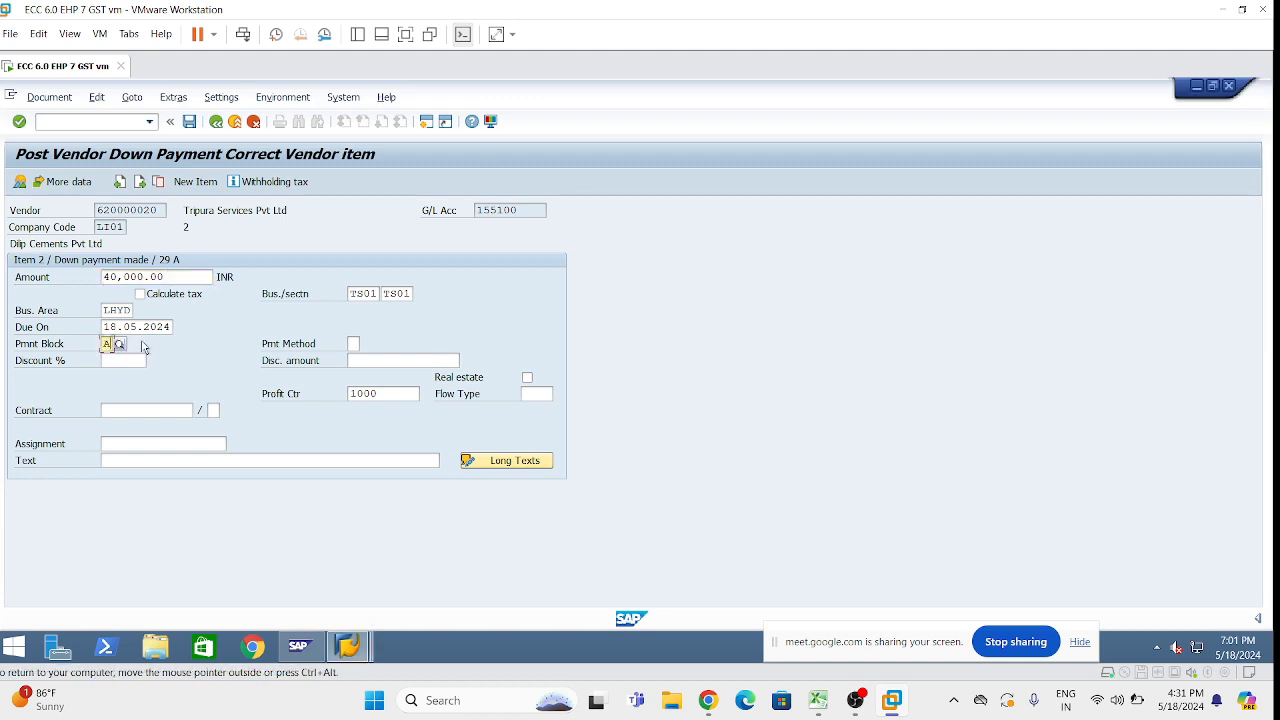
click(149, 121)
click(85, 123)
key(Return)
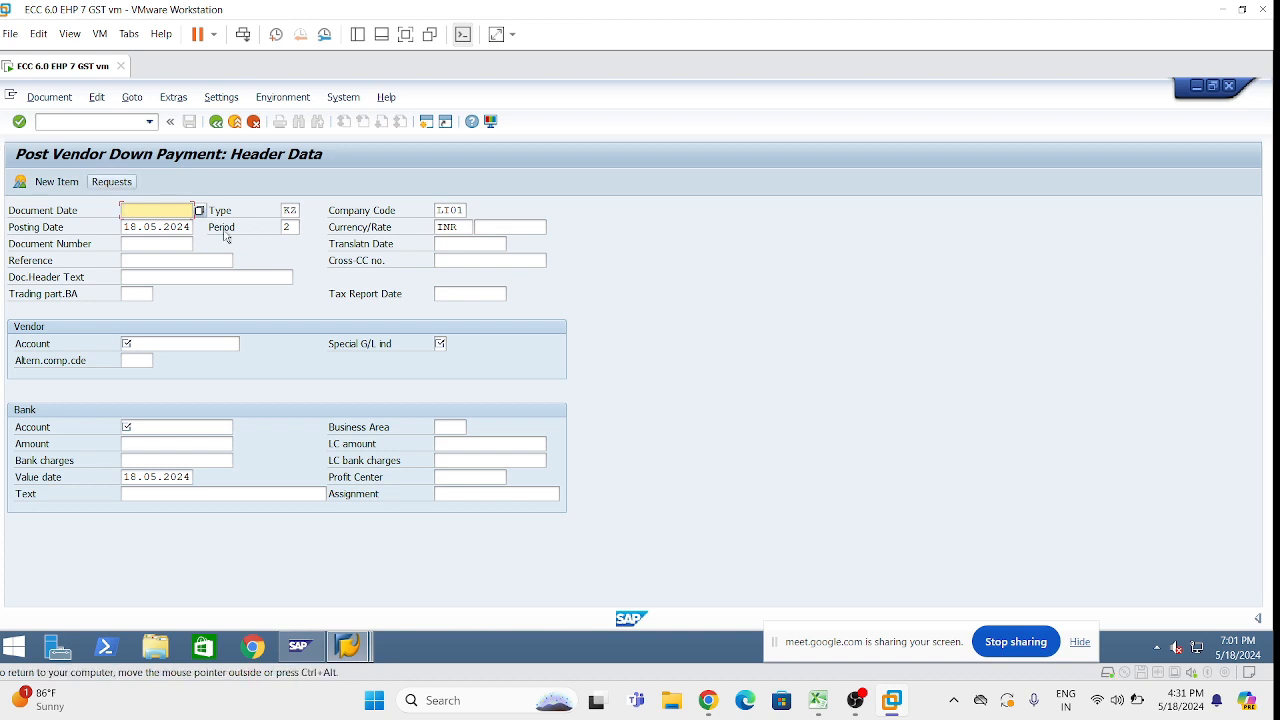
Step: Set the document date to 18.05.2024, matching the posting date, and enter the reference TDS-01
click(130, 210)
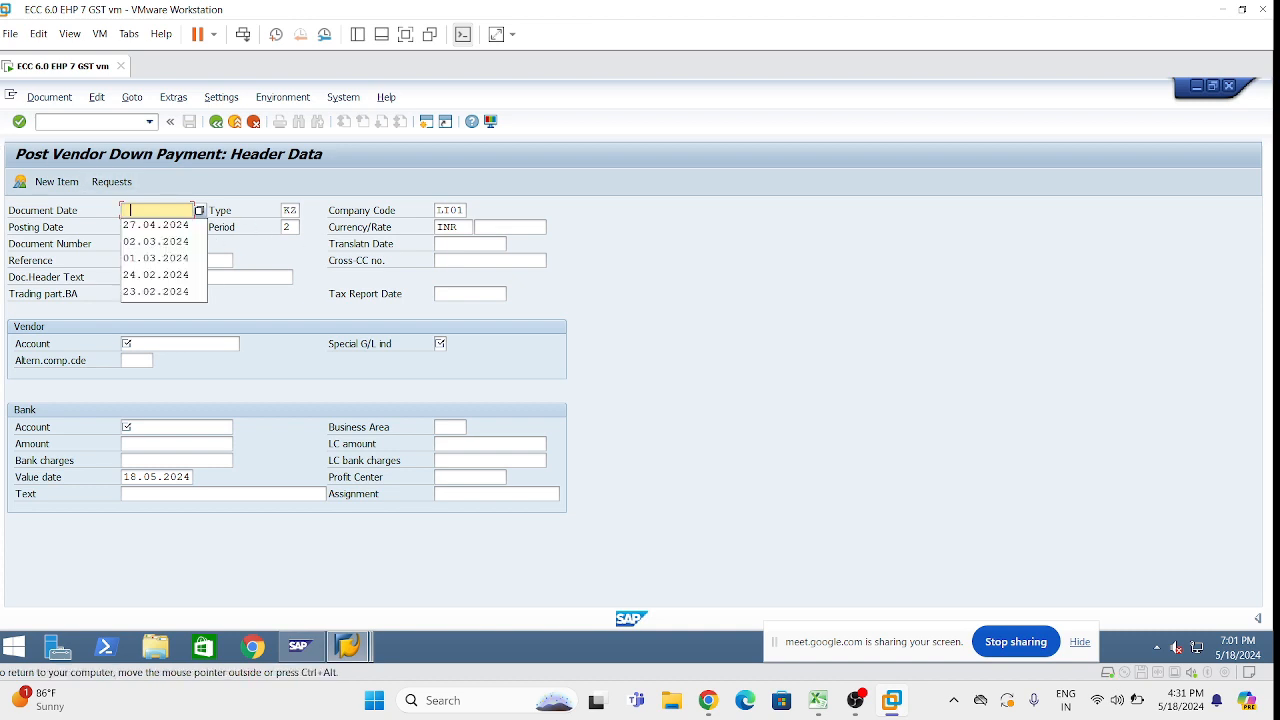
click(676, 313)
key(Tab)
key(ctrl+c)
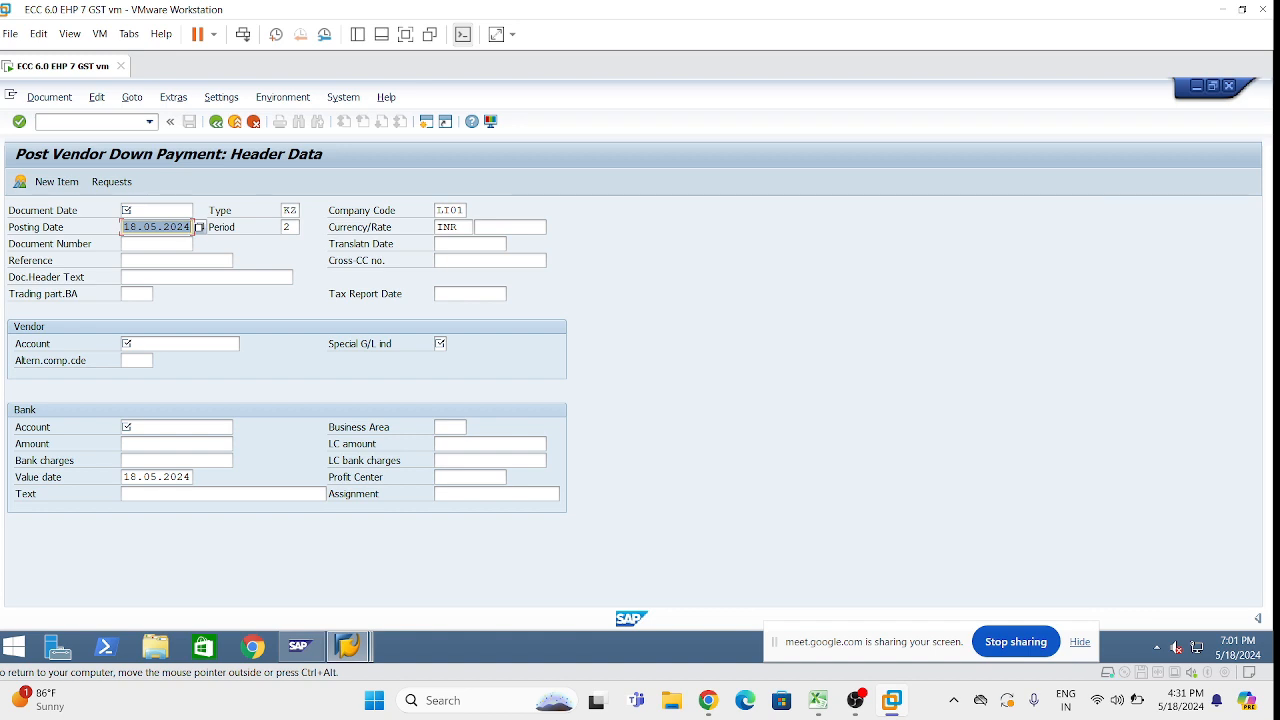
click(157, 210)
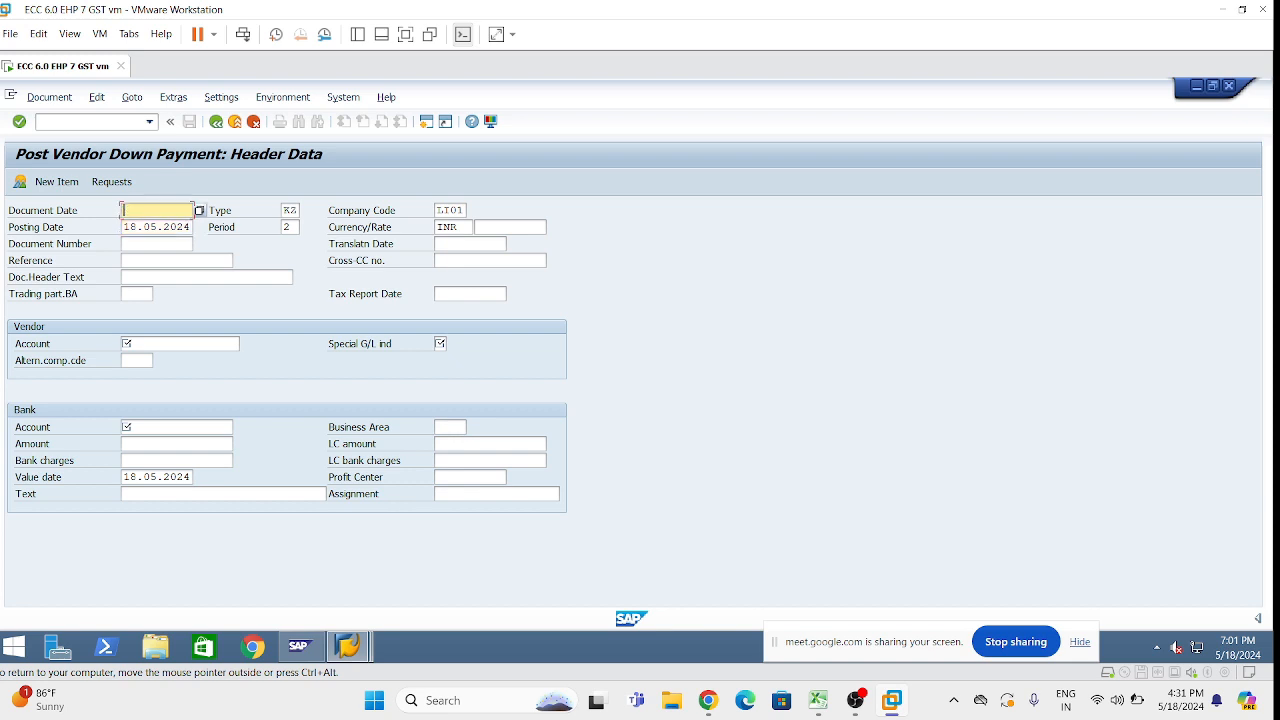
key(ctrl+v)
double_click(151, 261)
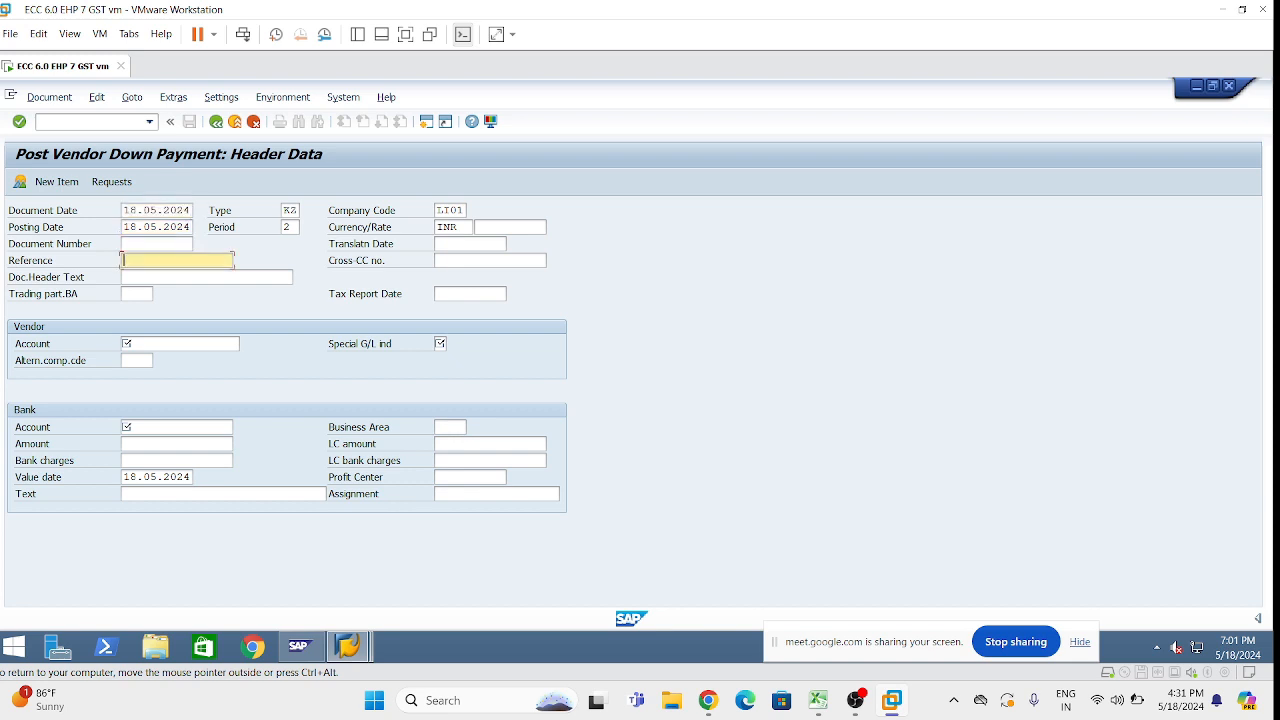
click(151, 261)
click(160, 277)
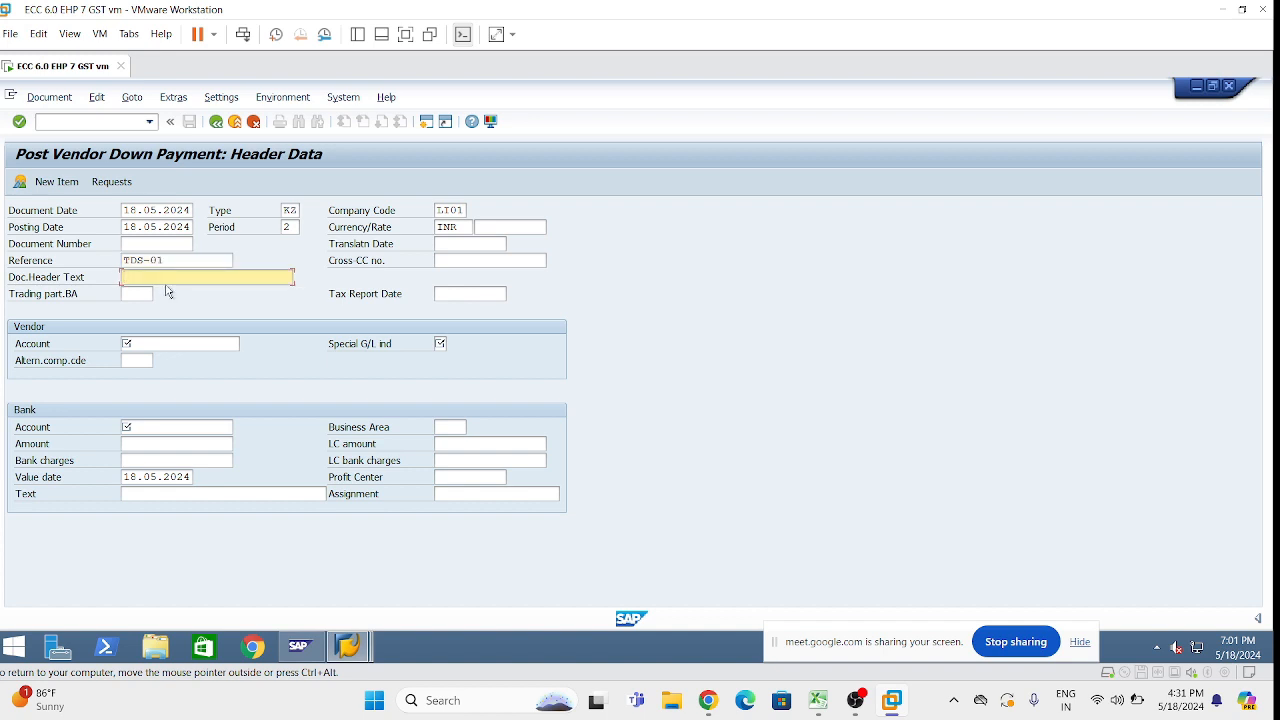
Step: Enter the vendor's account number in the vendor section of the down payment header
double_click(163, 343)
click(163, 361)
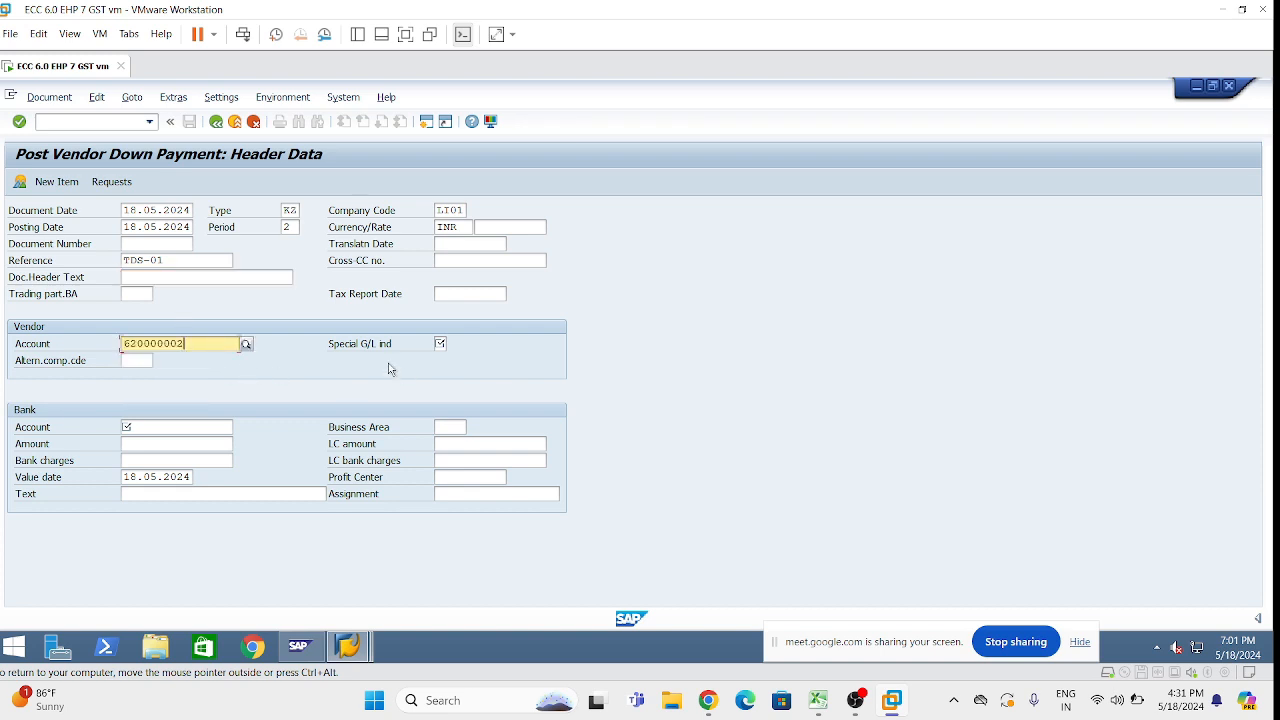
key(BackSpace)
key(BackSpace)
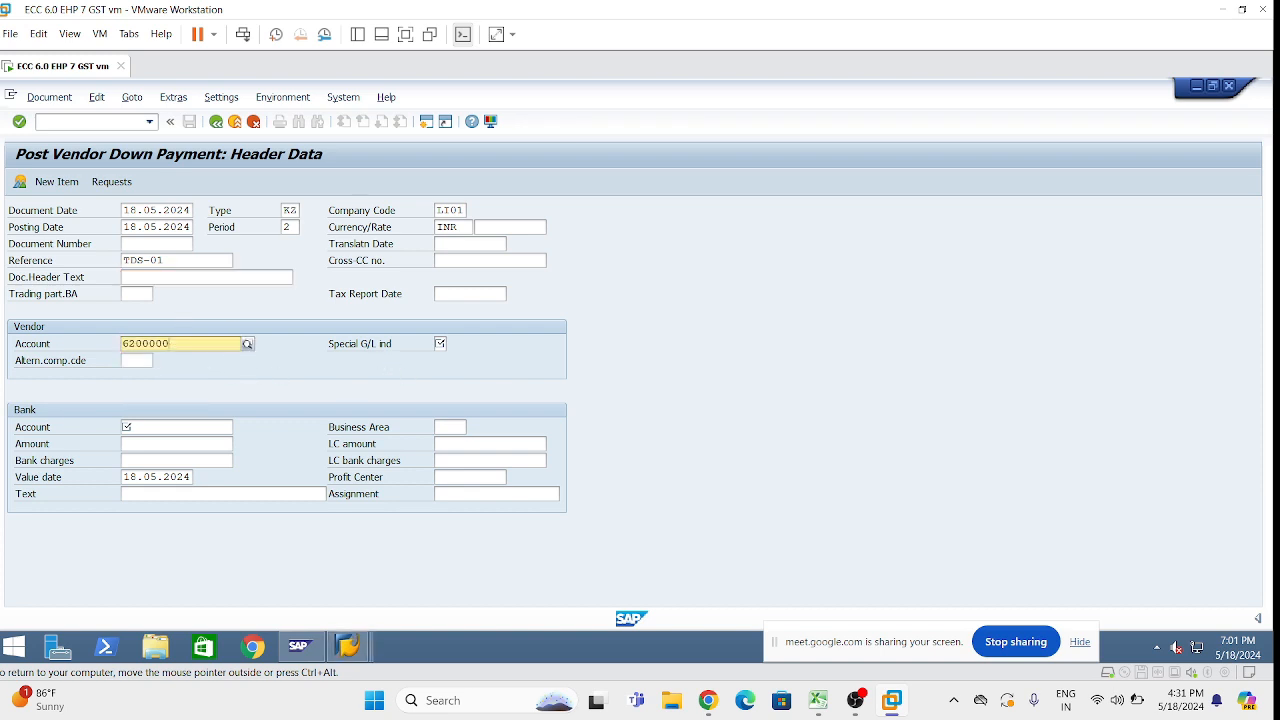
text(20)
click(297, 647)
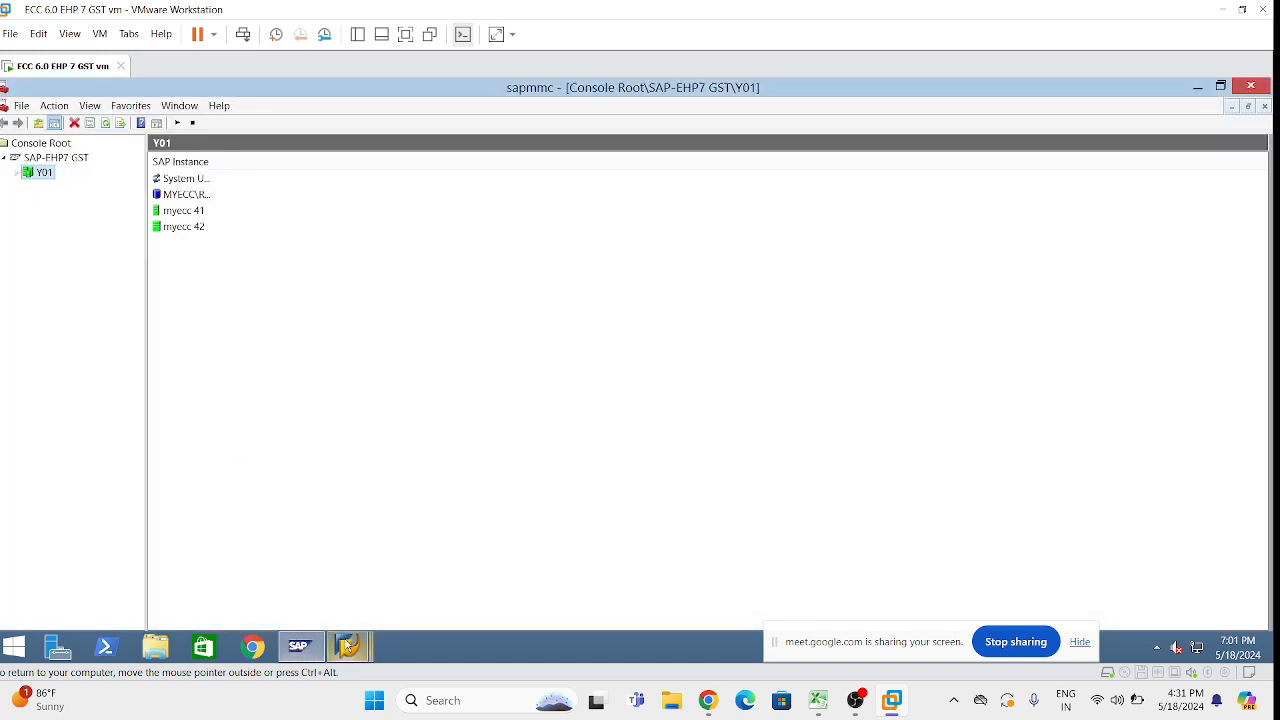
mouse_move(348, 647)
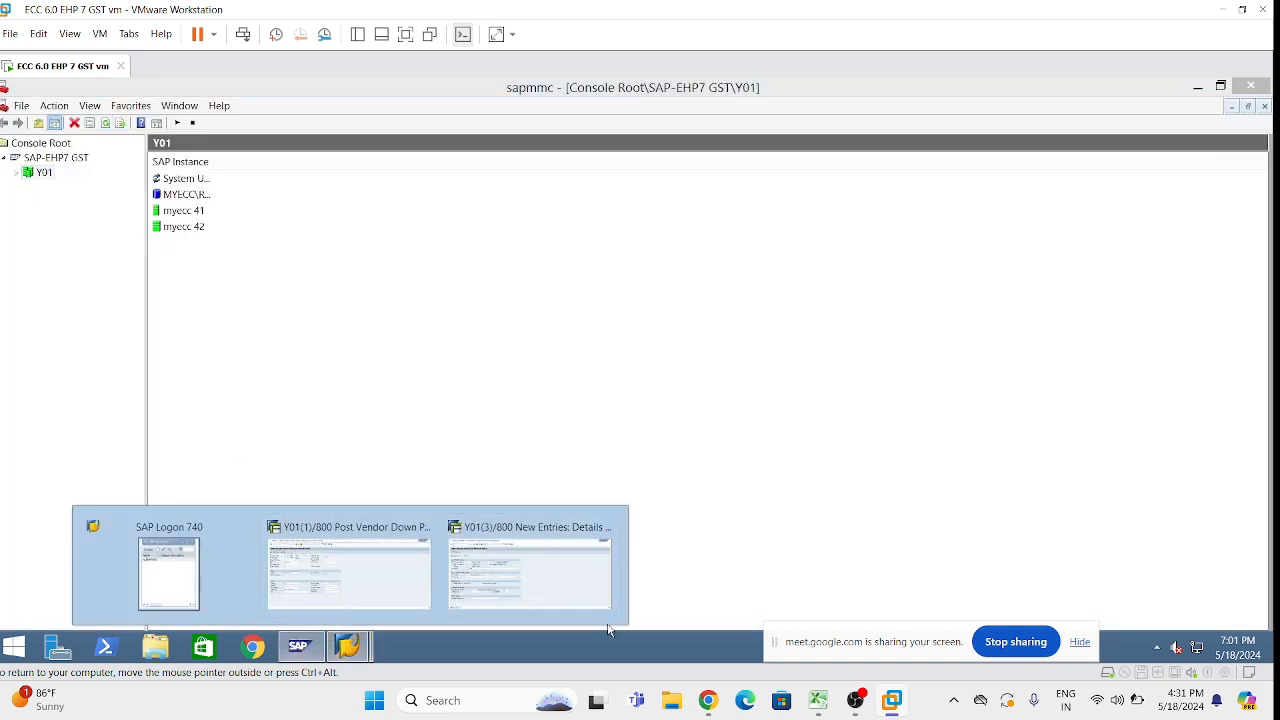
click(376, 565)
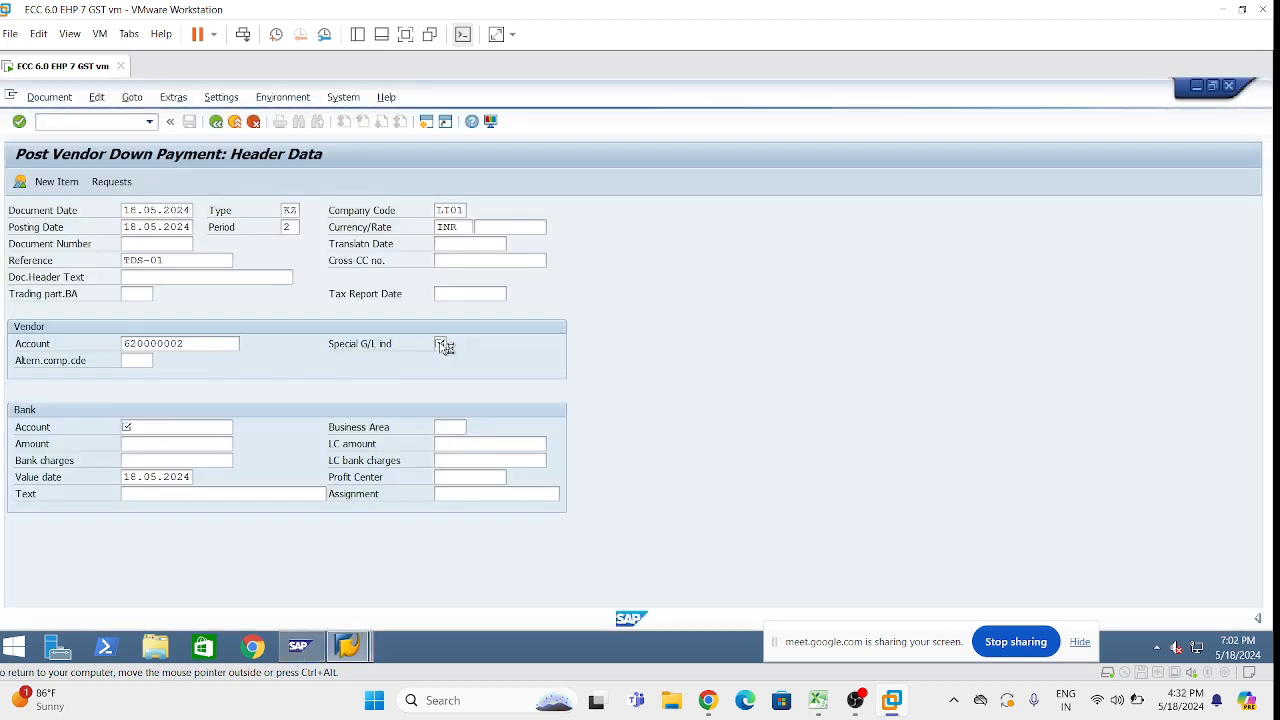
Step: Check the Y01 instances myecc 41 and myecc 42 in the SAP Management Console and return to the down payment header
click(305, 647)
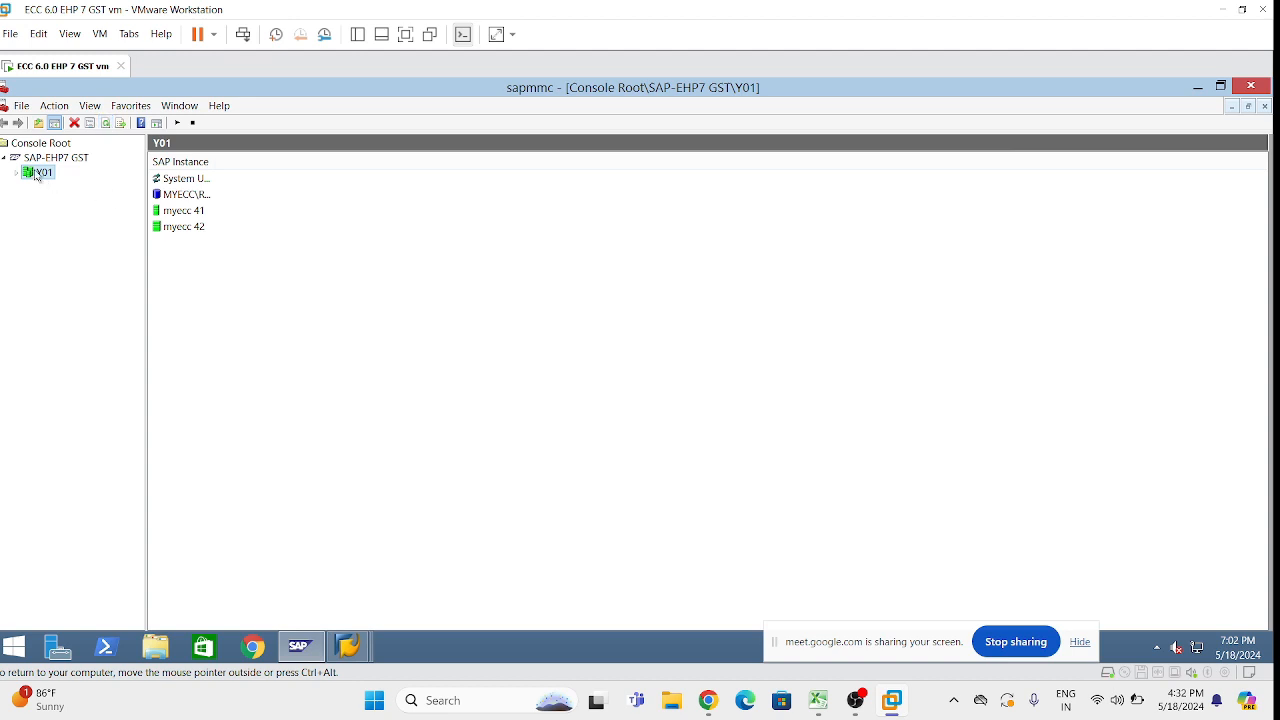
click(160, 226)
click(165, 211)
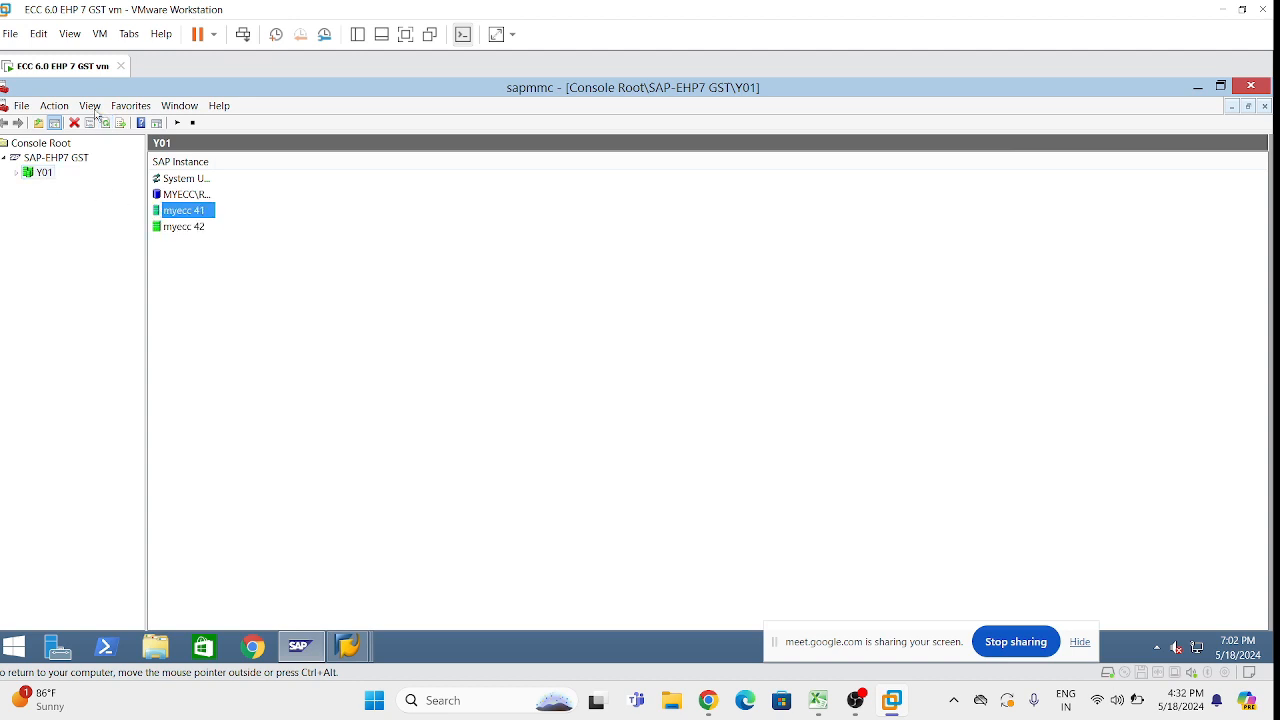
click(348, 647)
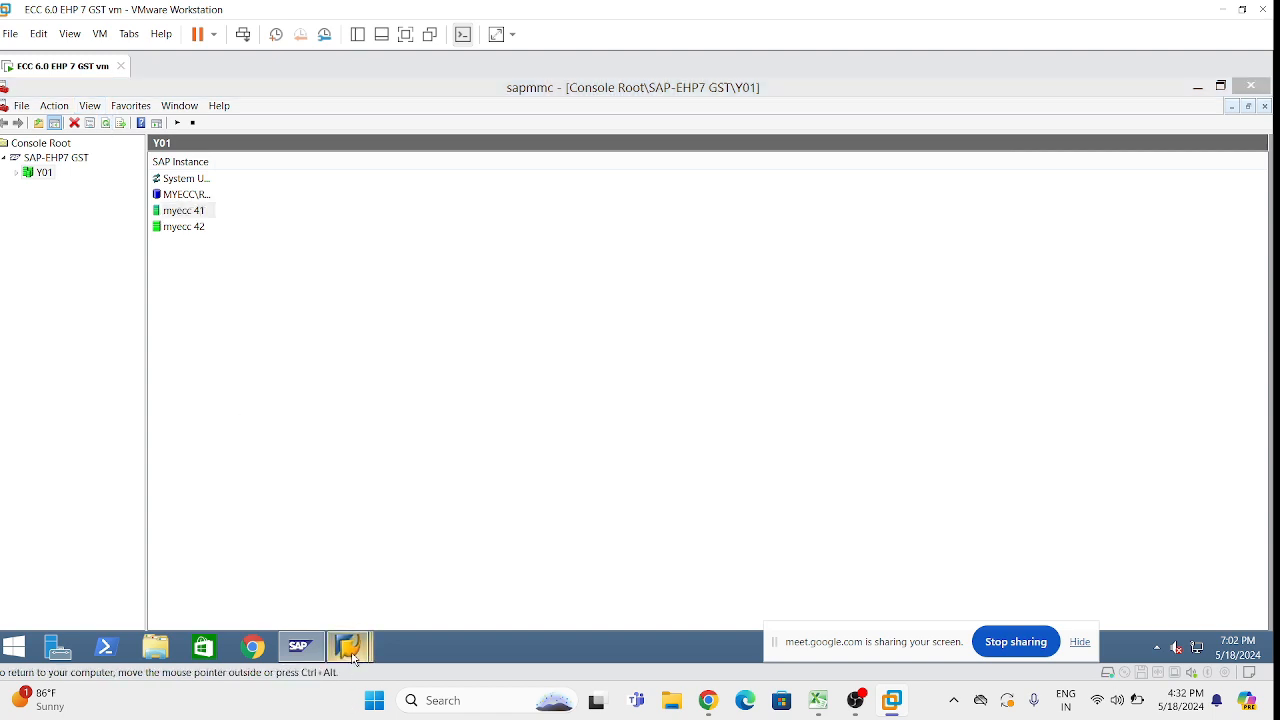
click(348, 582)
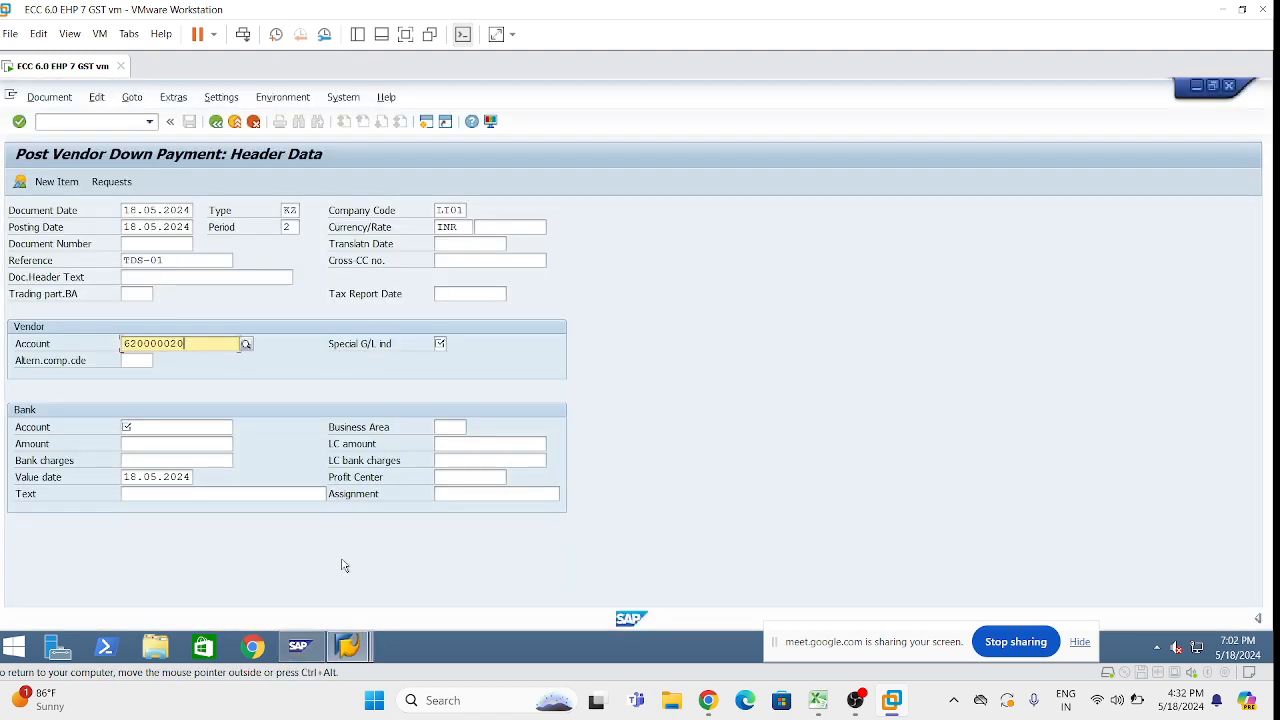
Step: Set the special G/L indicator to A, enter bank G/L account 241001 with the amount 40,000, and proceed to the vendor item
click(441, 343)
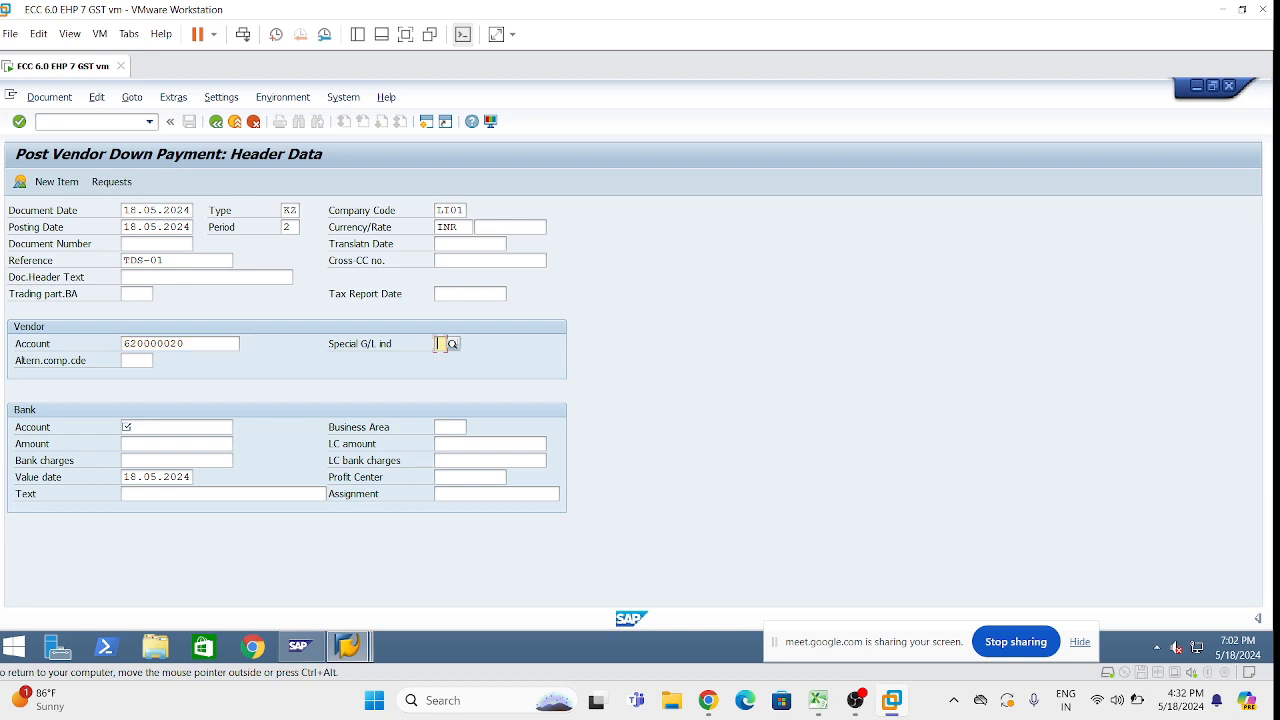
text(A)
click(473, 380)
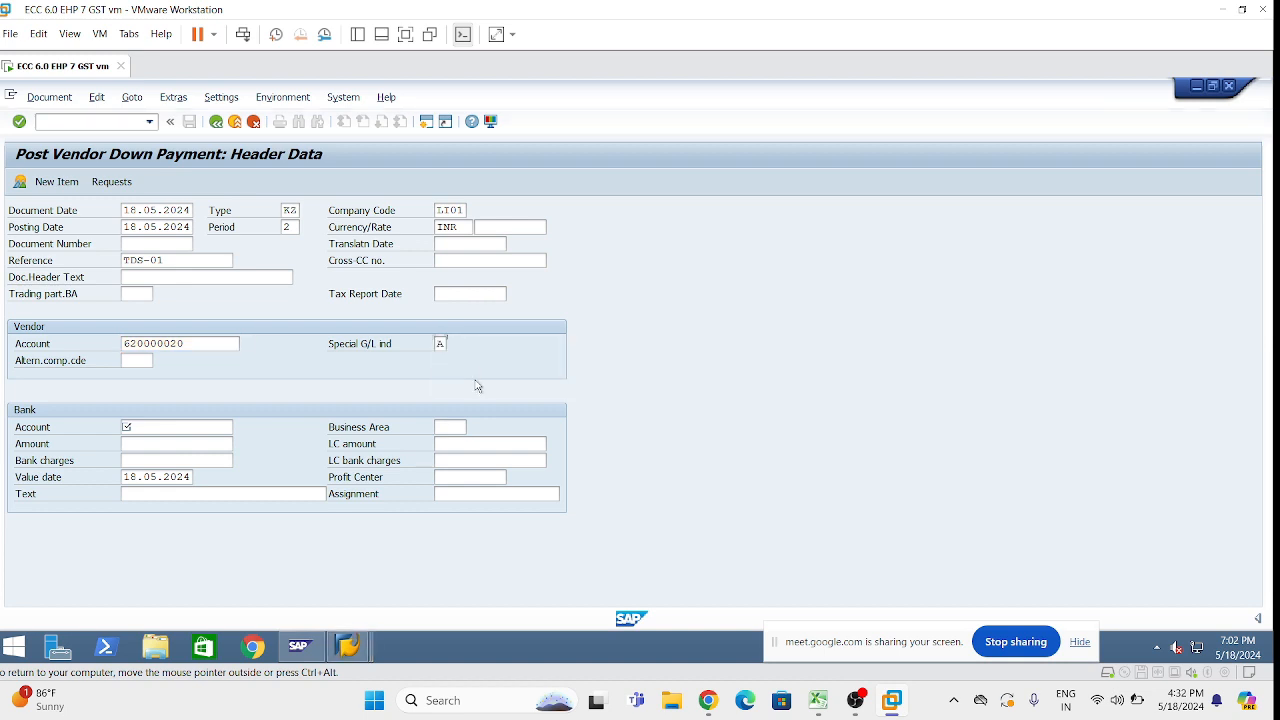
click(170, 427)
click(163, 442)
click(163, 444)
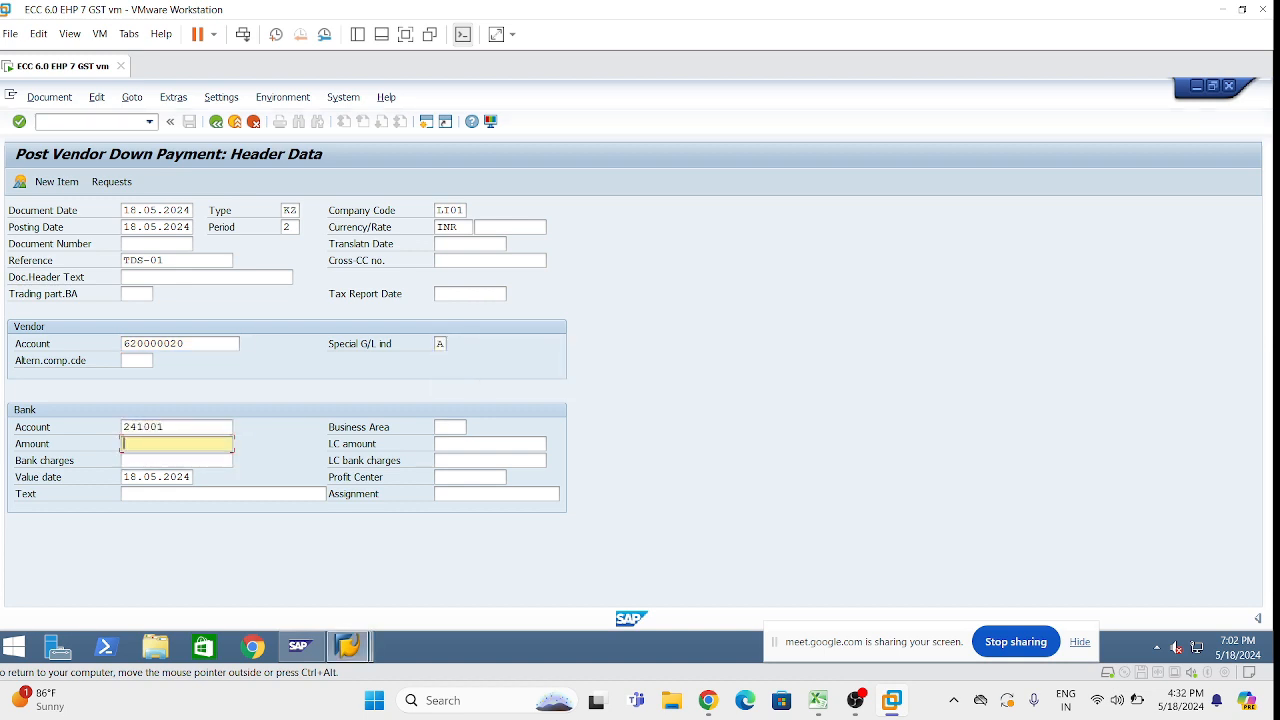
click(163, 227)
key(Return)
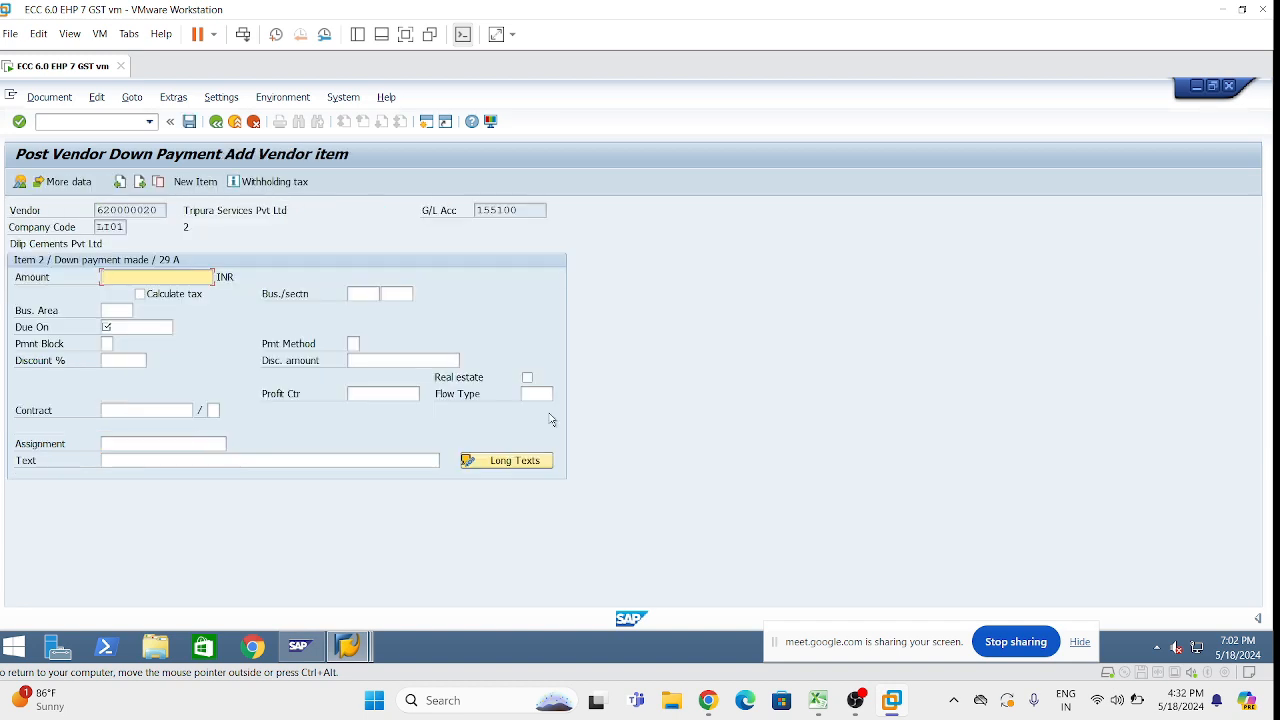
Step: Enter * as the vendor item's amount, TS01 as the section code and 18.05.2024 as the due date
click(108, 277)
click(120, 311)
click(396, 293)
click(402, 307)
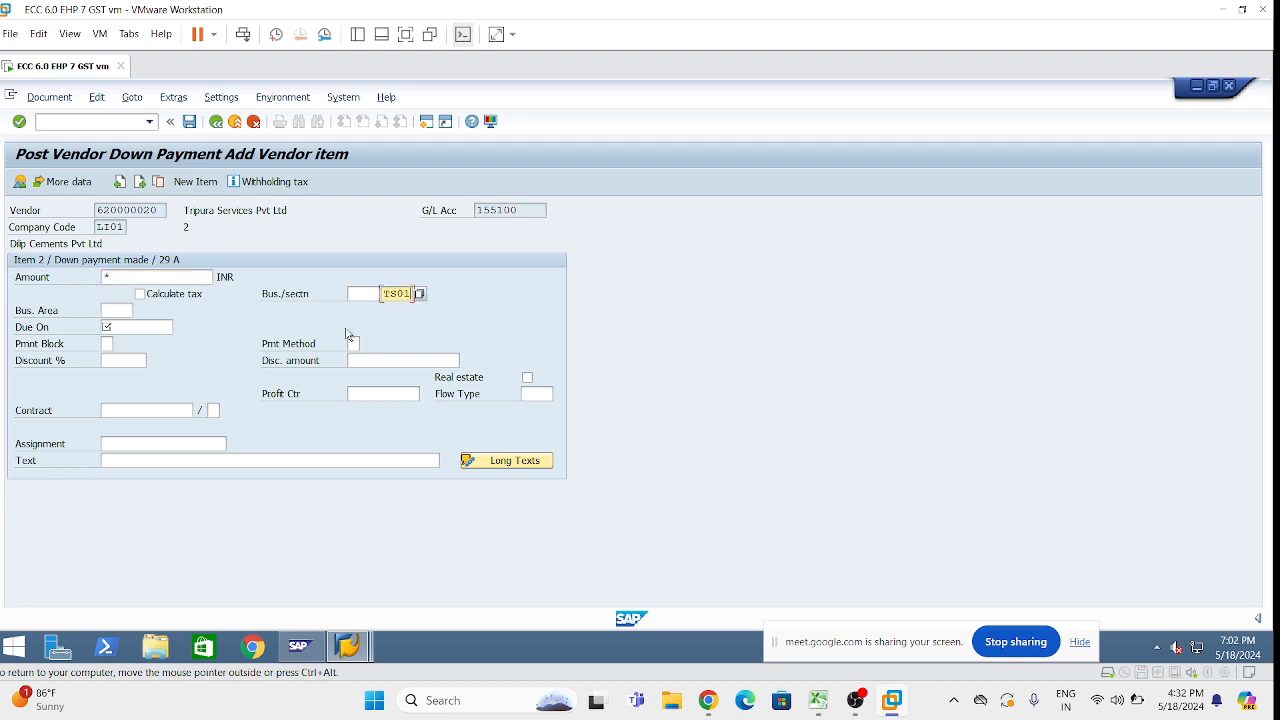
click(133, 326)
click(137, 337)
Step: Set the vendor item's business area to LHYD and its profit center to 1000
click(116, 310)
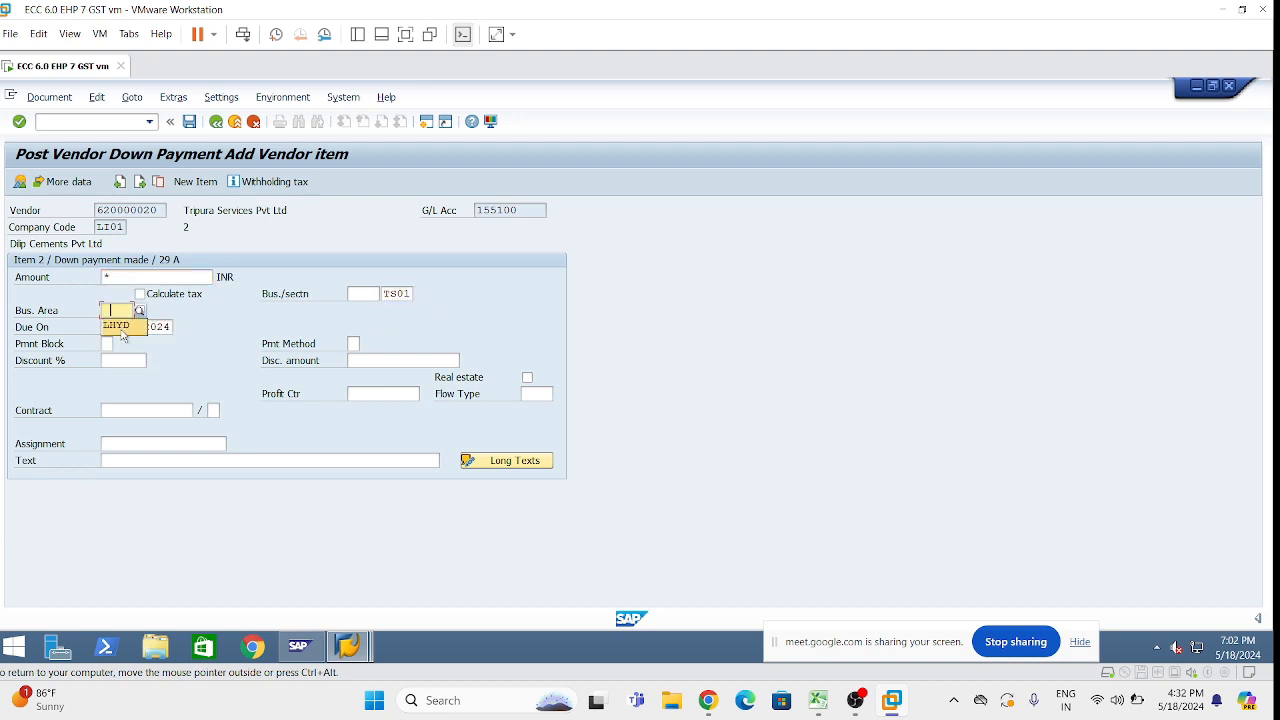
click(118, 326)
click(383, 393)
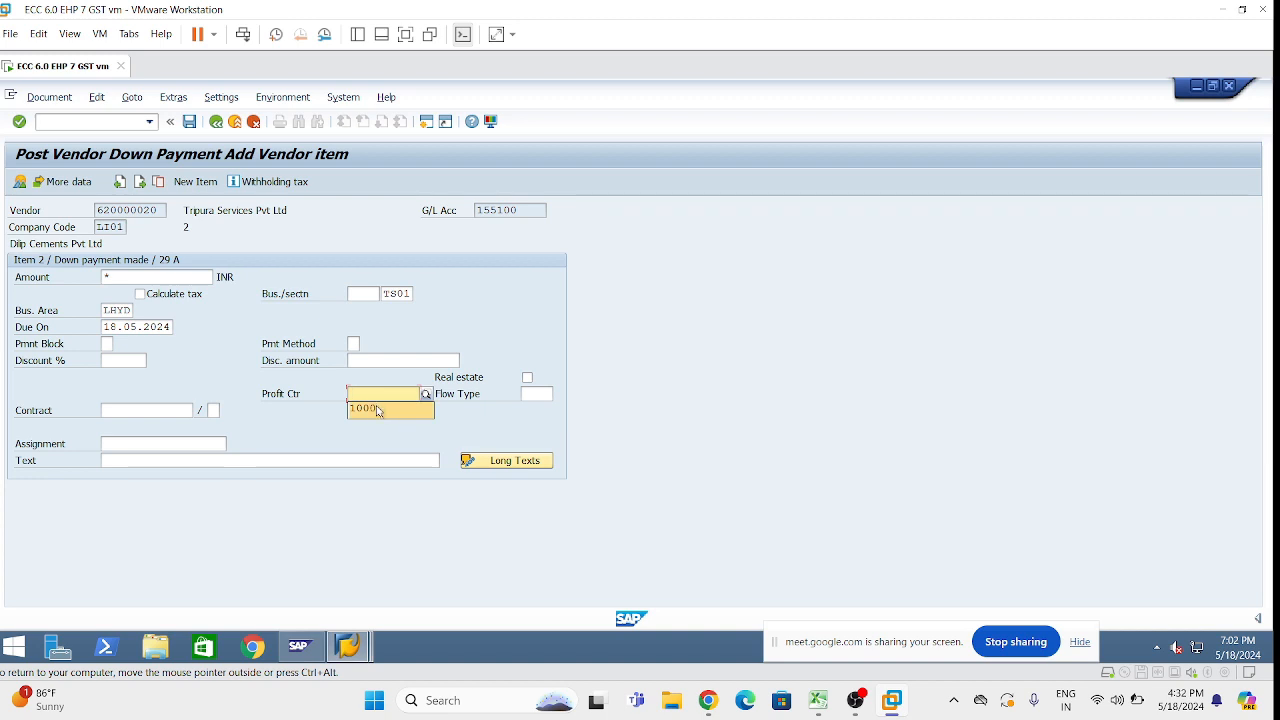
click(381, 412)
click(101, 460)
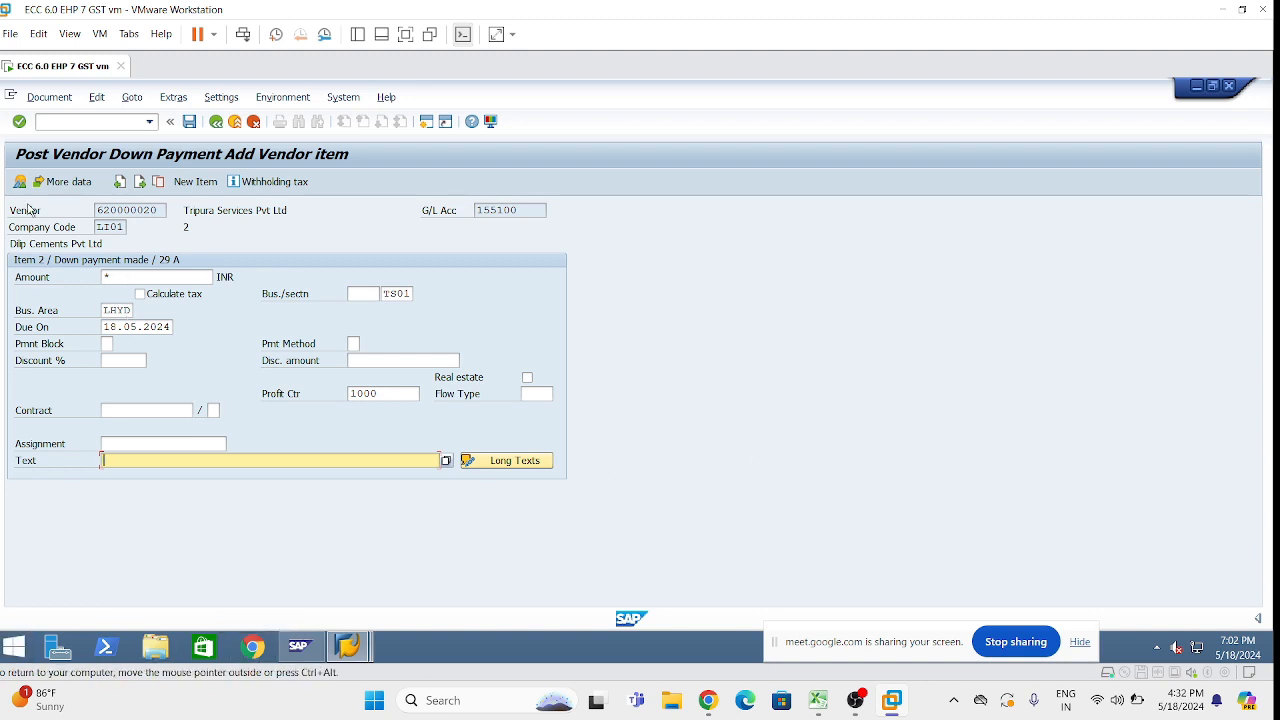
Step: Simulate the vendor down payment, accepting its withholding tax information, and post the document
click(46, 99)
click(45, 101)
click(45, 101)
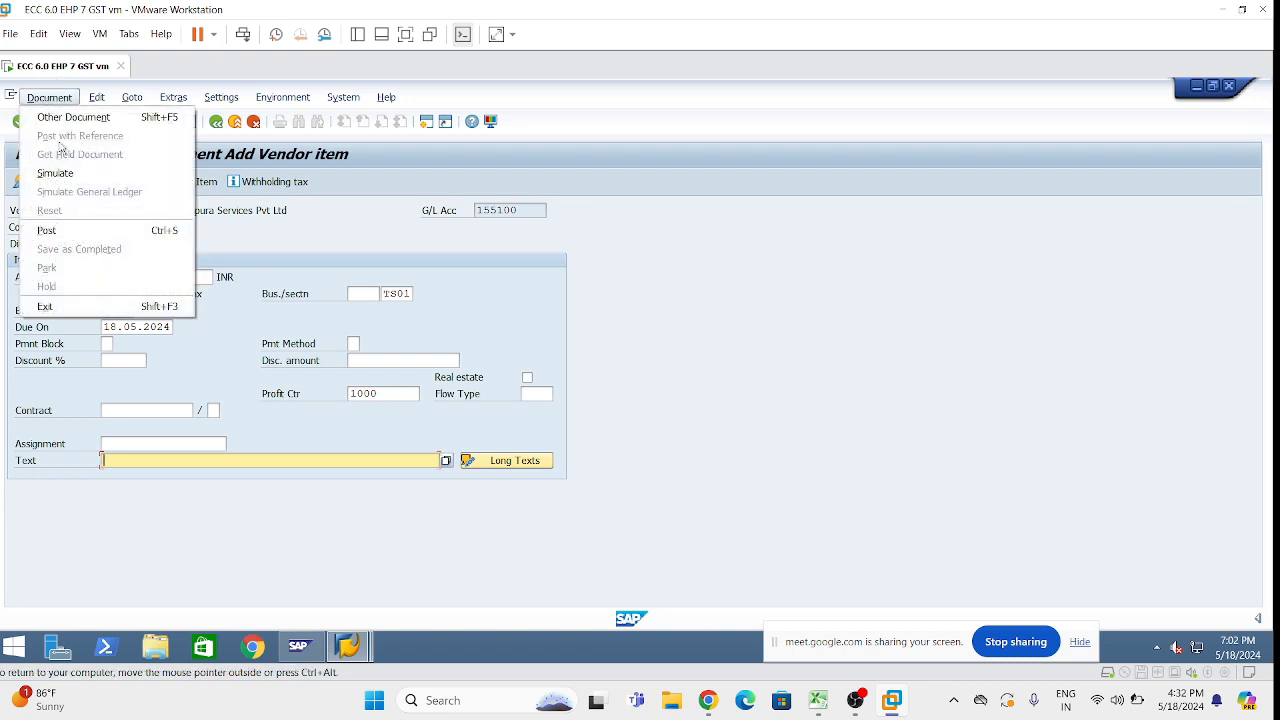
click(62, 174)
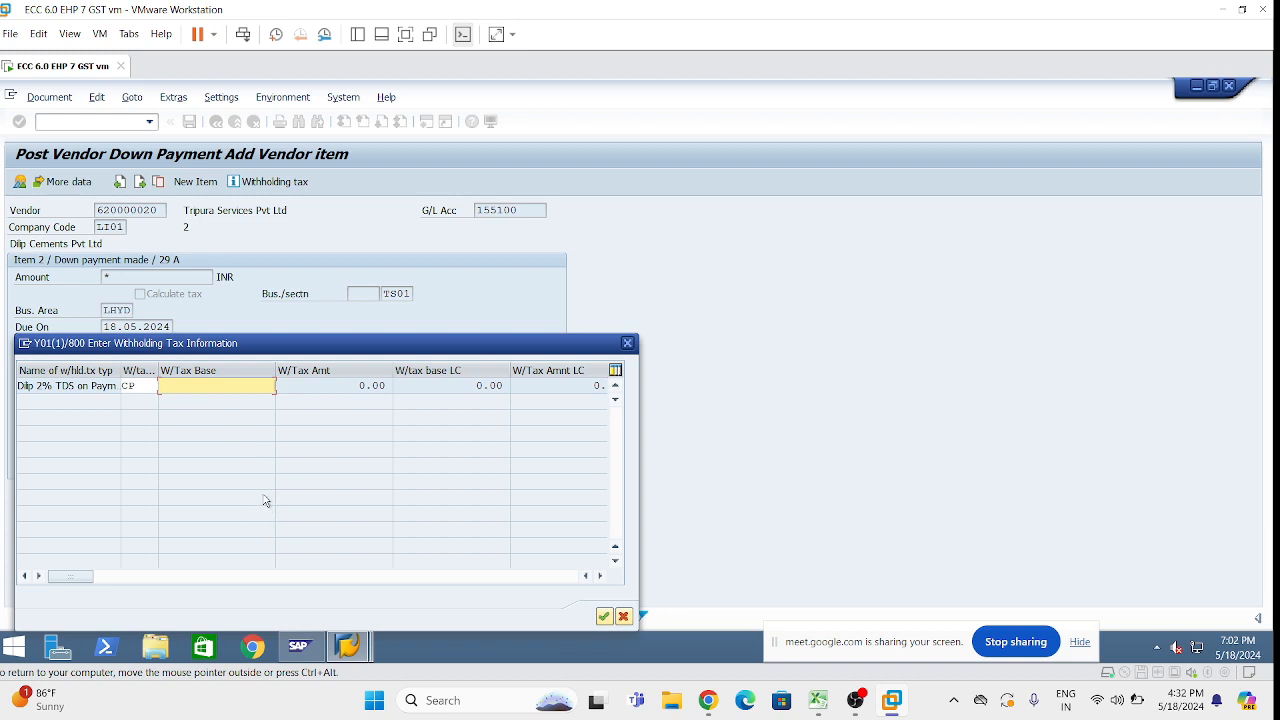
click(604, 616)
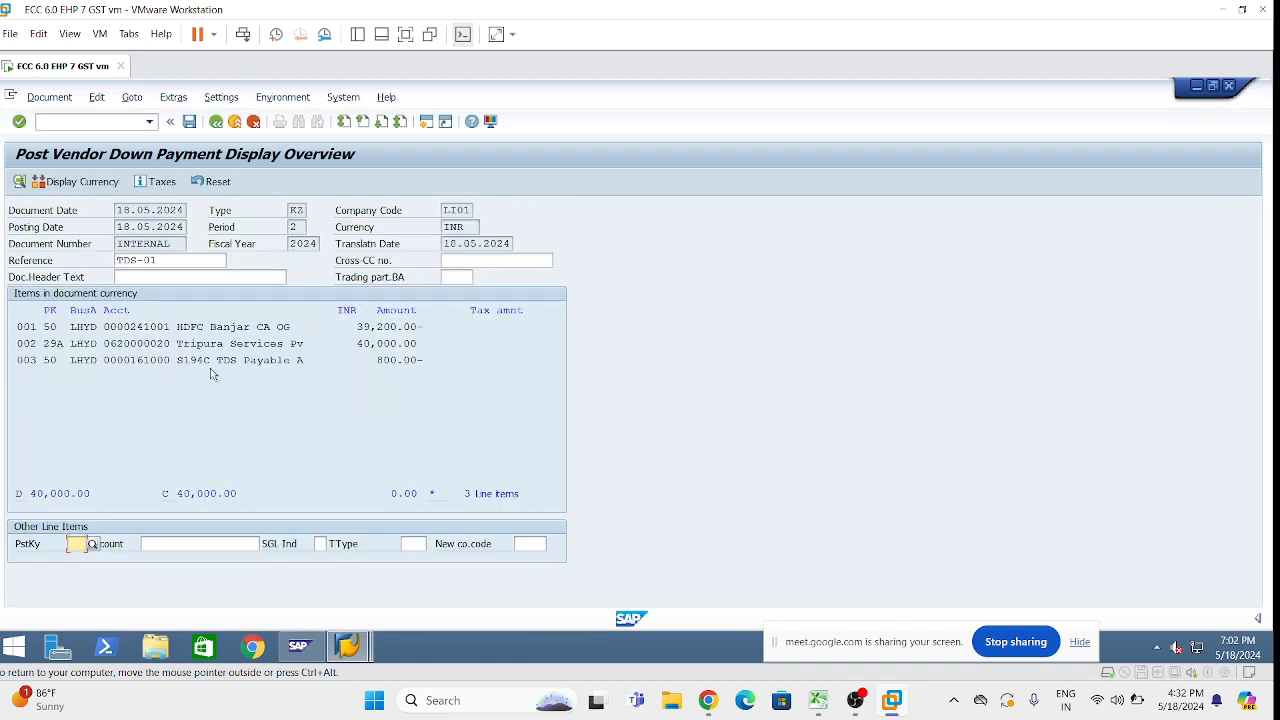
click(192, 122)
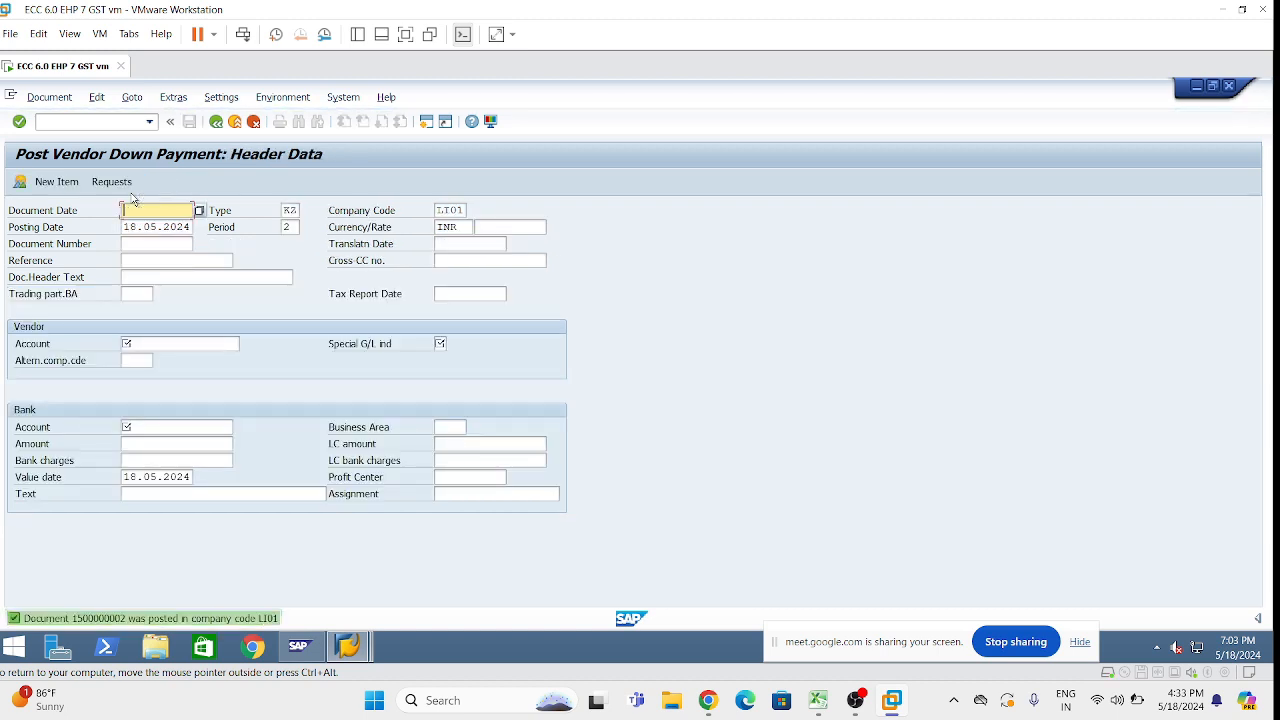
Step: Display the posted down payment document and examine the vendor and S194C TDS payable line amounts
click(52, 98)
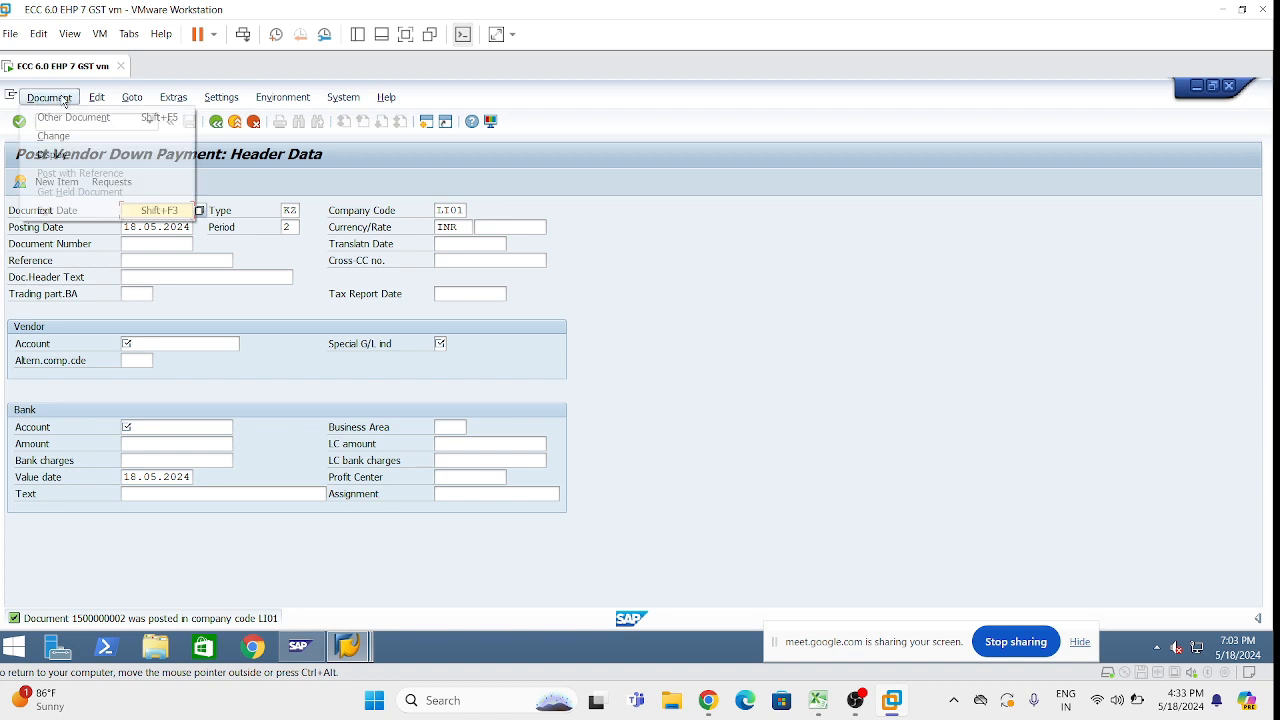
click(80, 156)
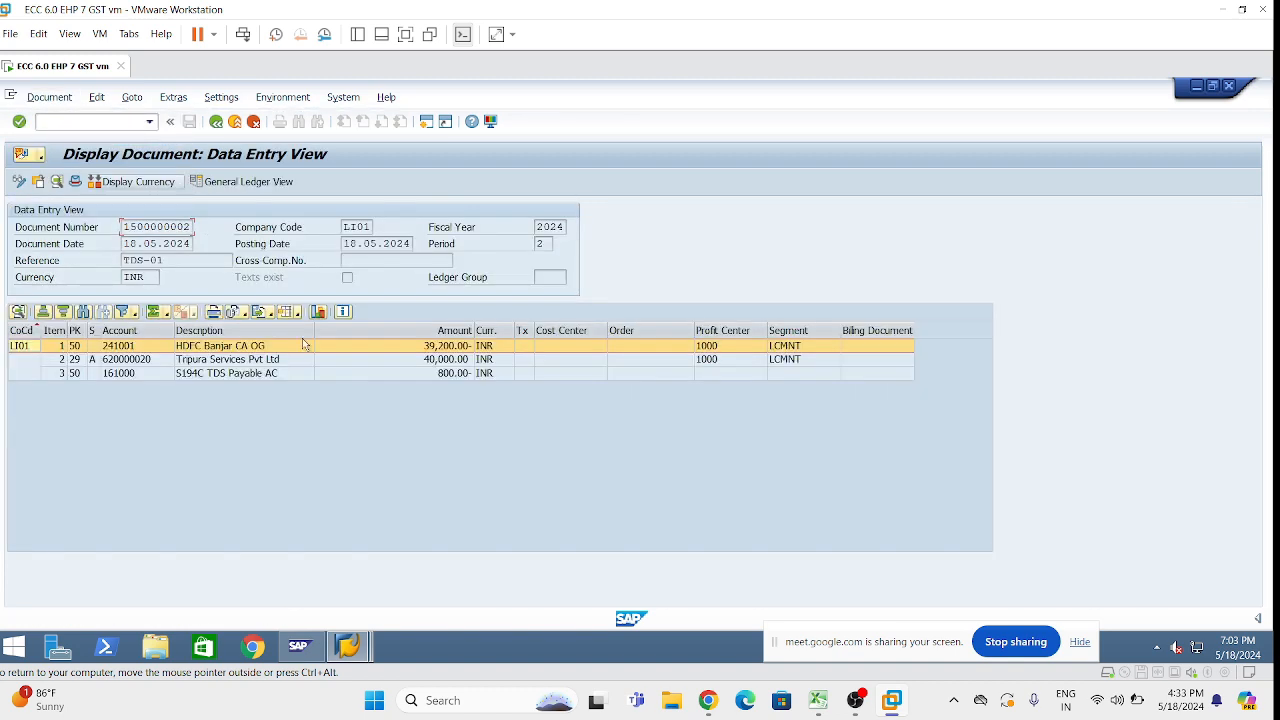
click(457, 378)
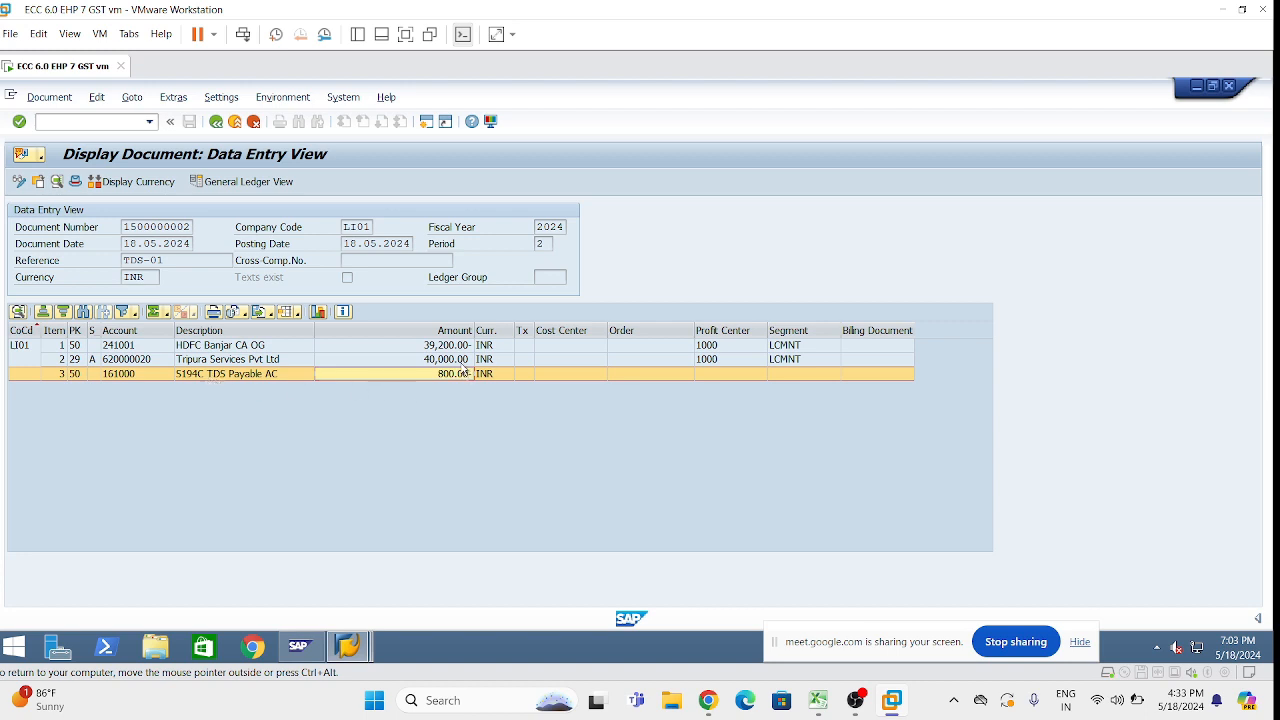
click(461, 362)
click(450, 375)
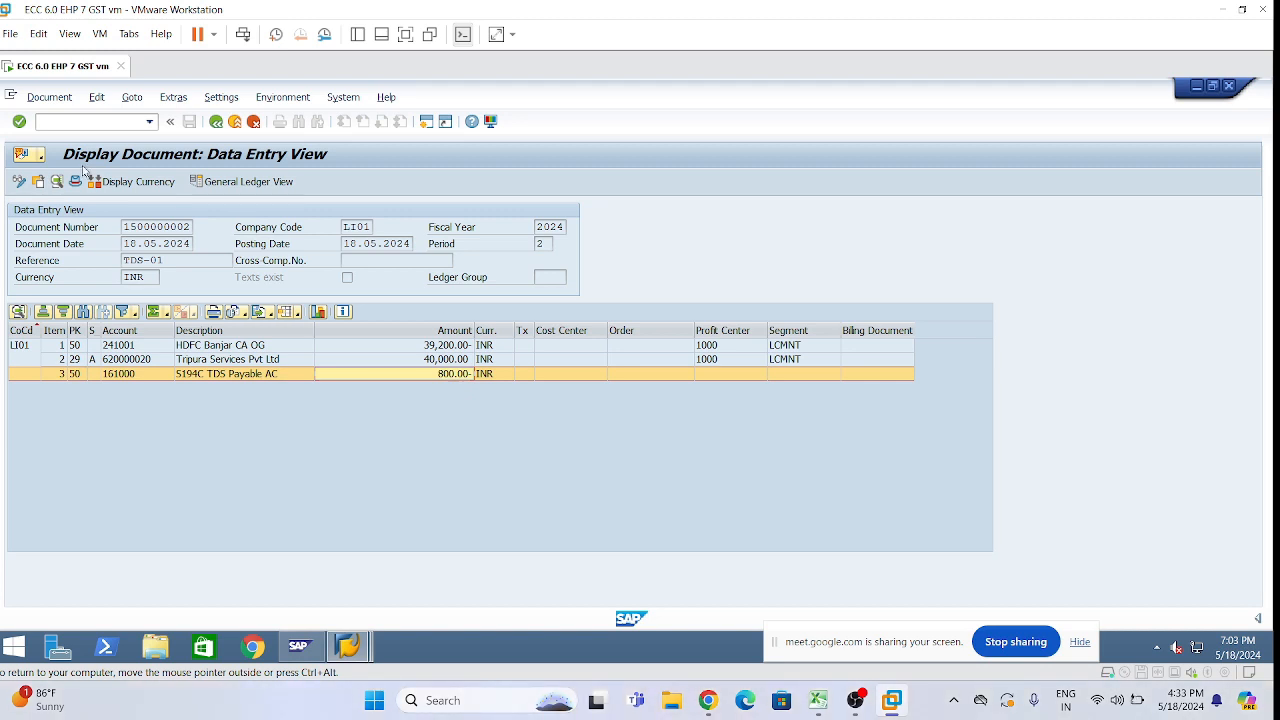
Step: Open vendor invoice entry with transaction FB60 and enter the vendor's account number
mouse_move(347, 646)
text(/nfb60)
key(Return)
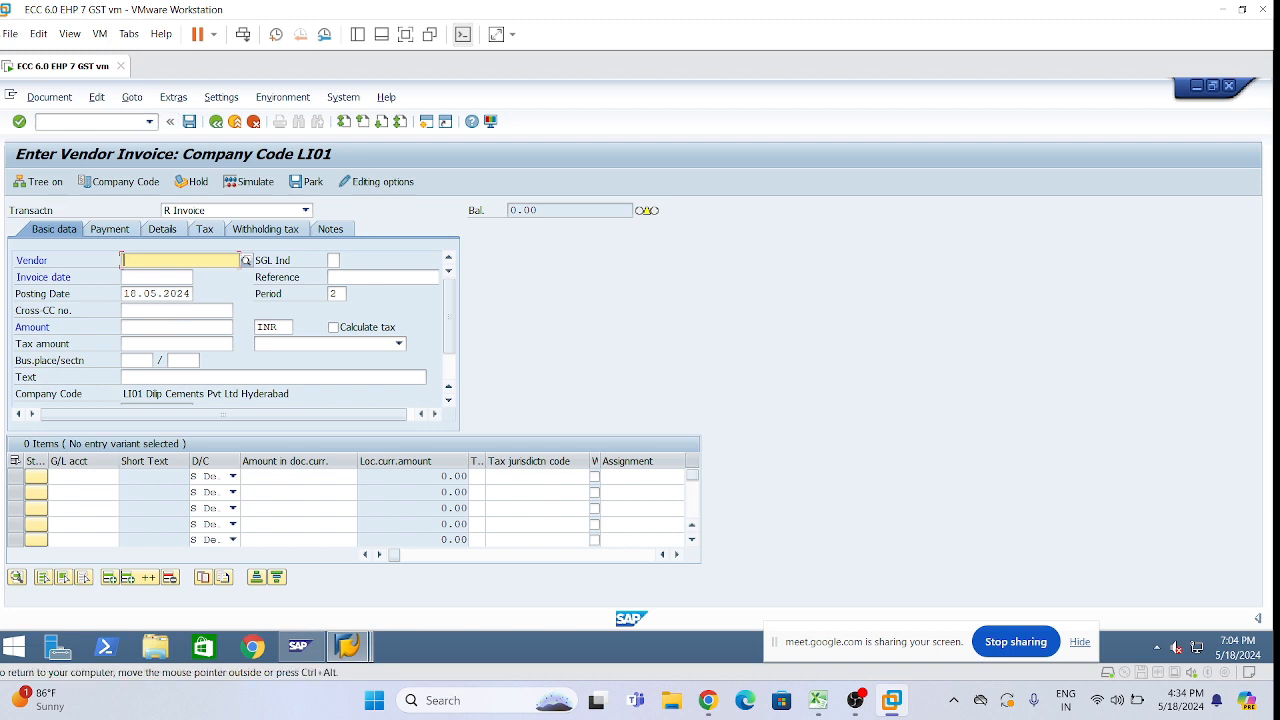
click(122, 260)
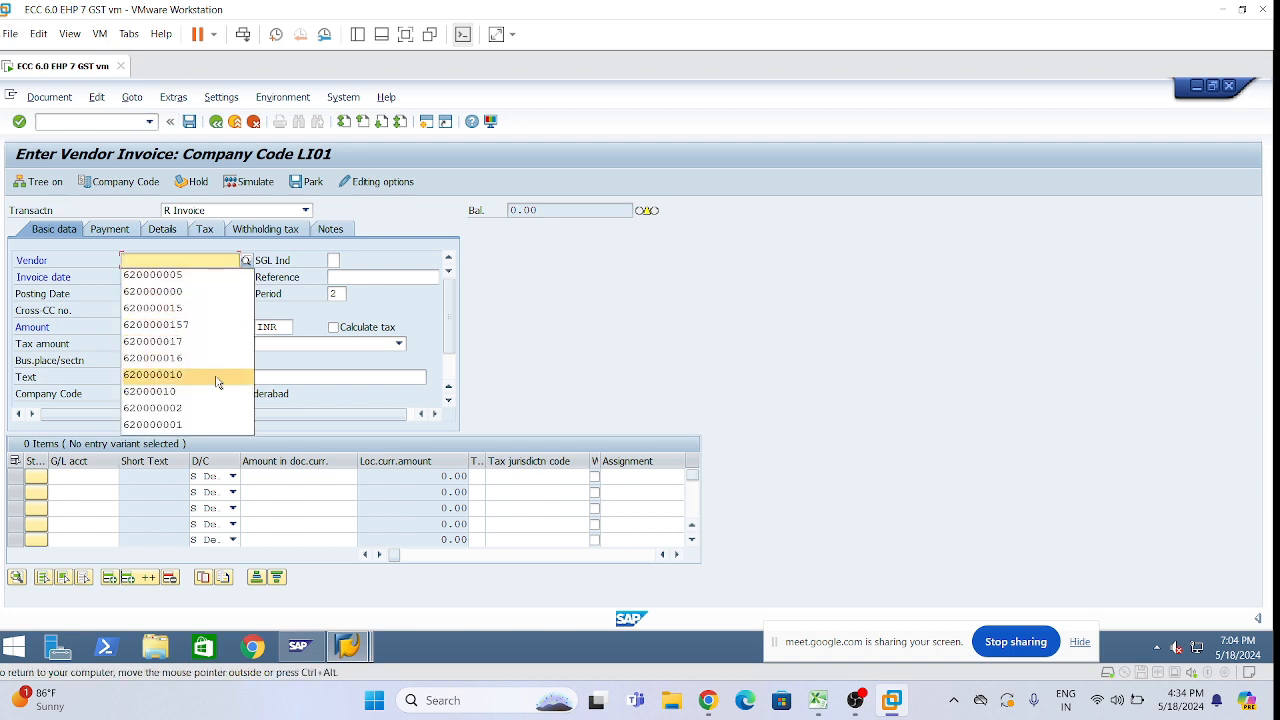
click(165, 291)
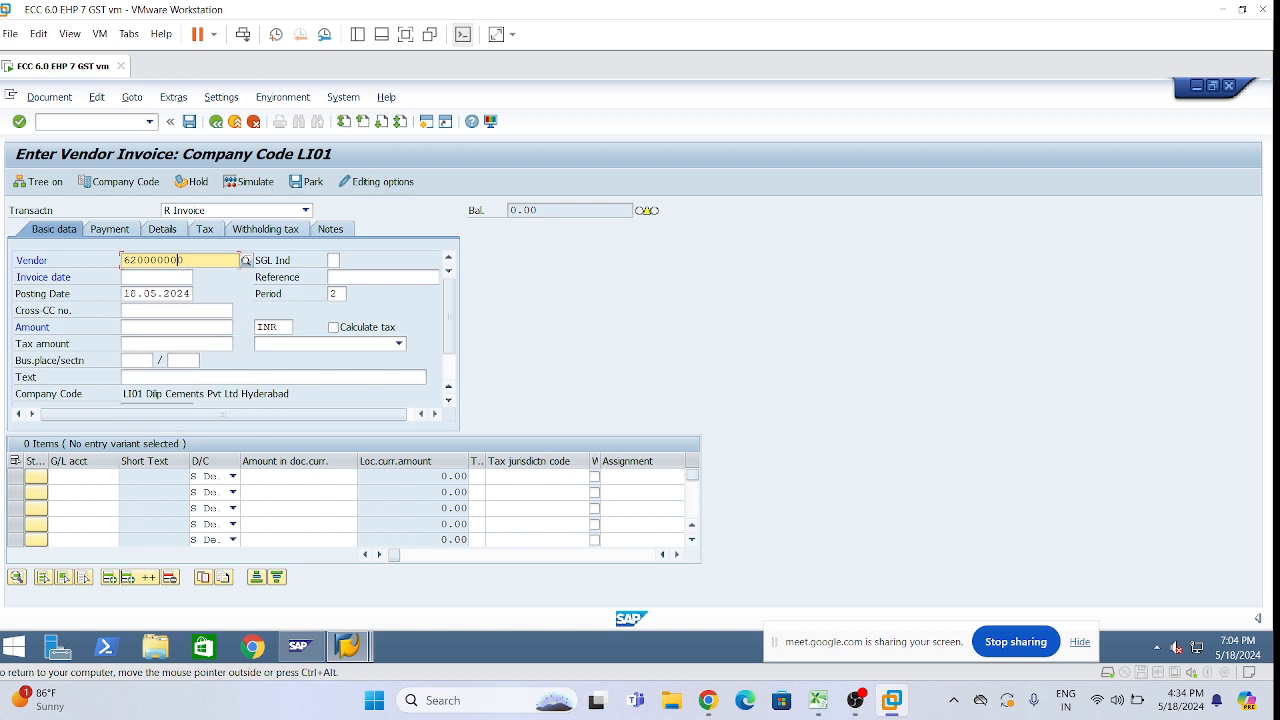
text(2)
key(BackSpace)
Step: Set the invoice date to 18.05.2024, matching the posting date, and enter the reference TDS-02
click(157, 278)
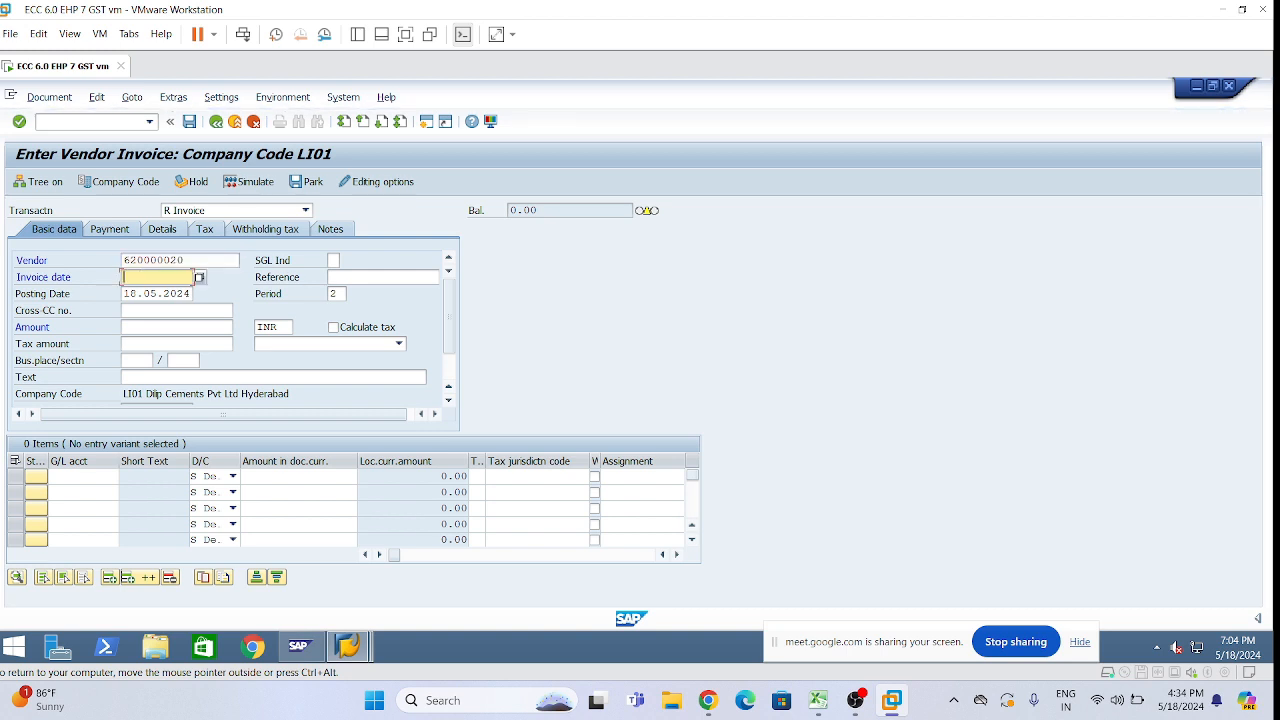
click(236, 311)
key(Tab)
key(ctrl+c)
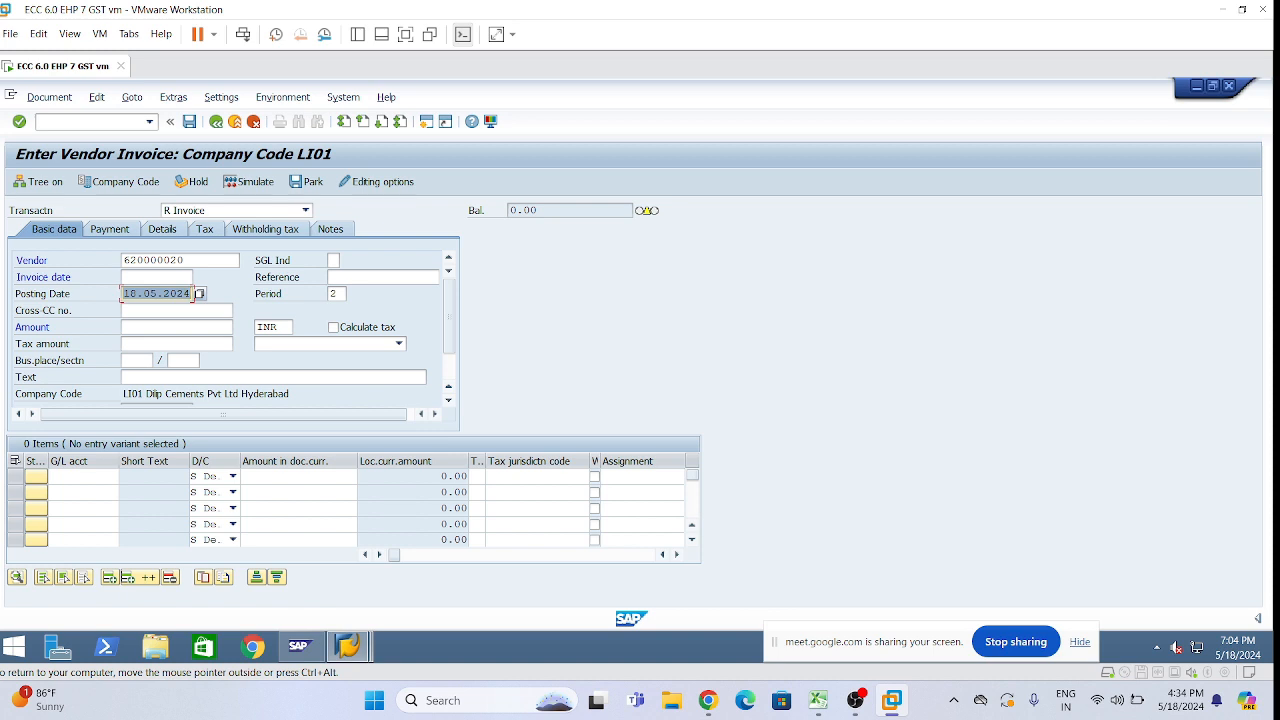
click(157, 294)
click(157, 277)
key(ctrl+v)
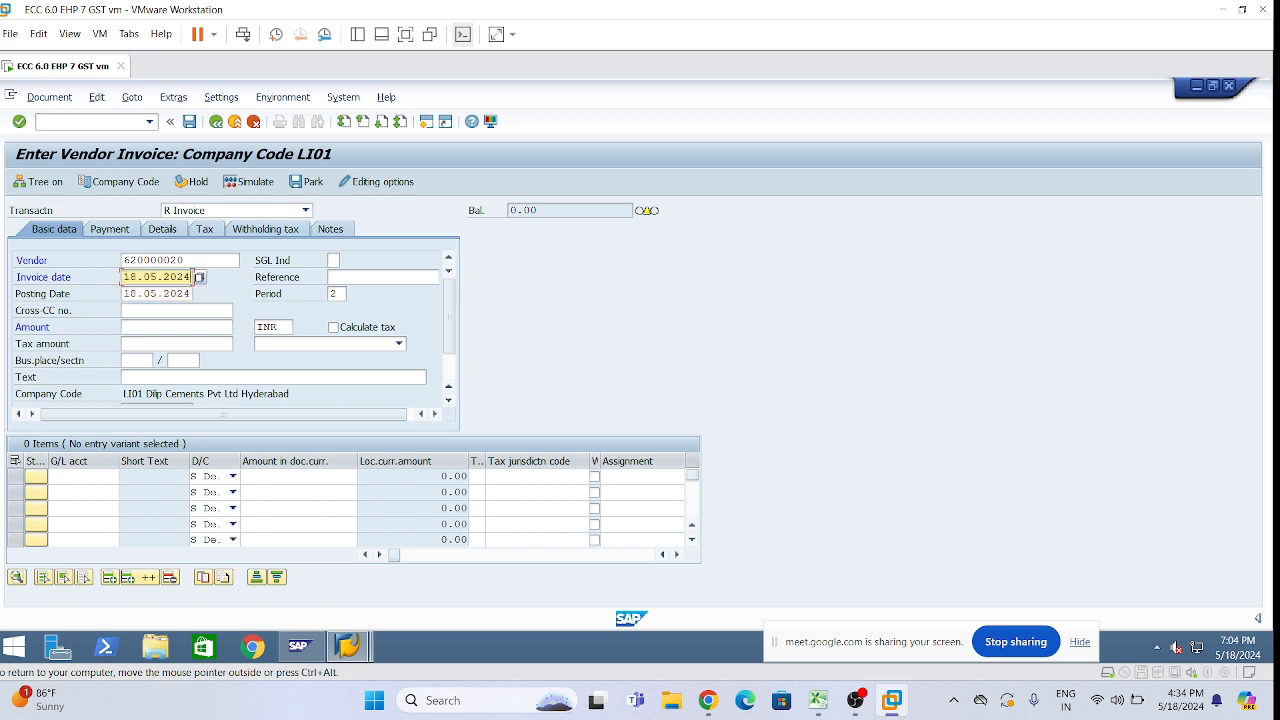
key(Tab)
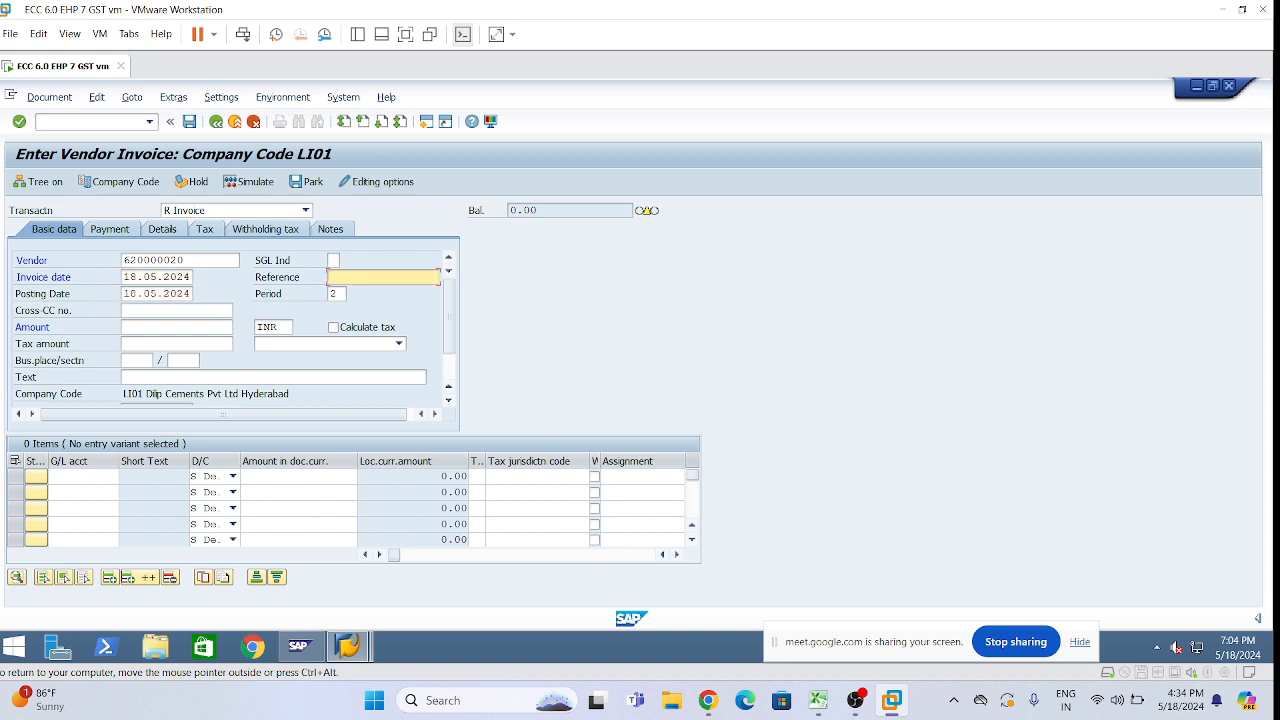
text(TDS-02)
Step: Enter the invoice amount 100000 INR, section code TS01 and the text "Inv Posting with TDS"
click(177, 327)
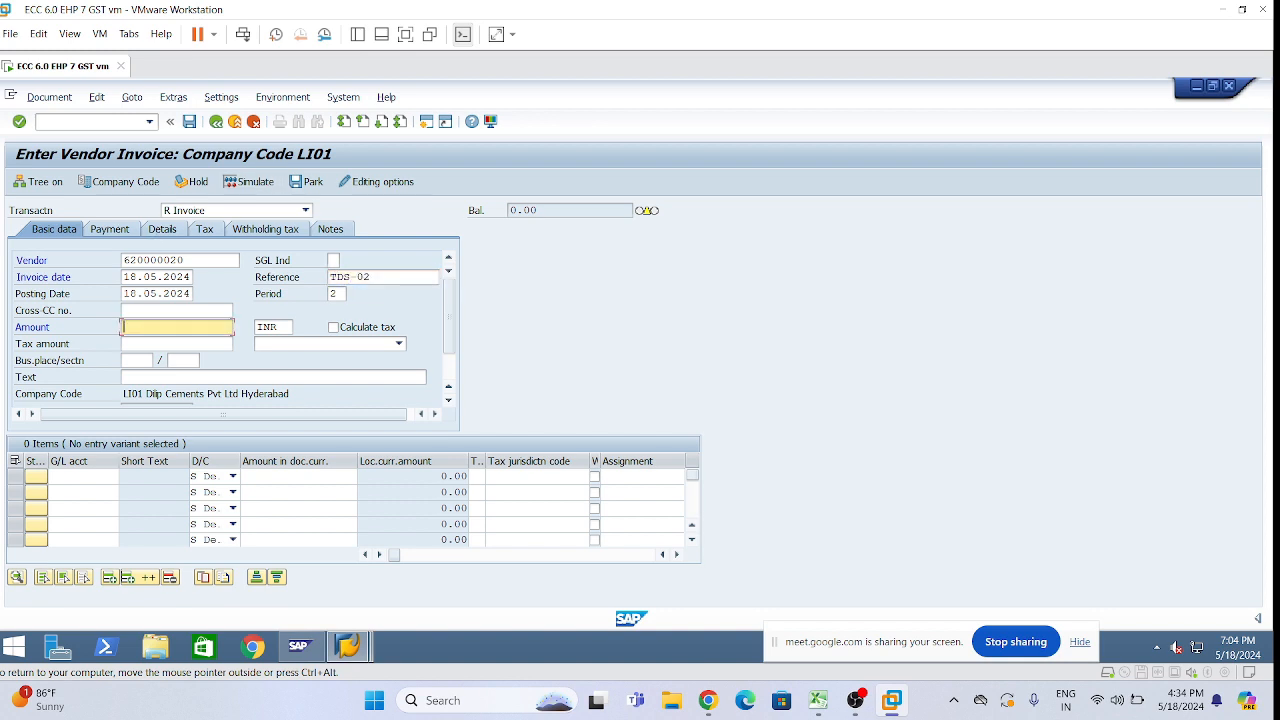
text(100000)
click(170, 360)
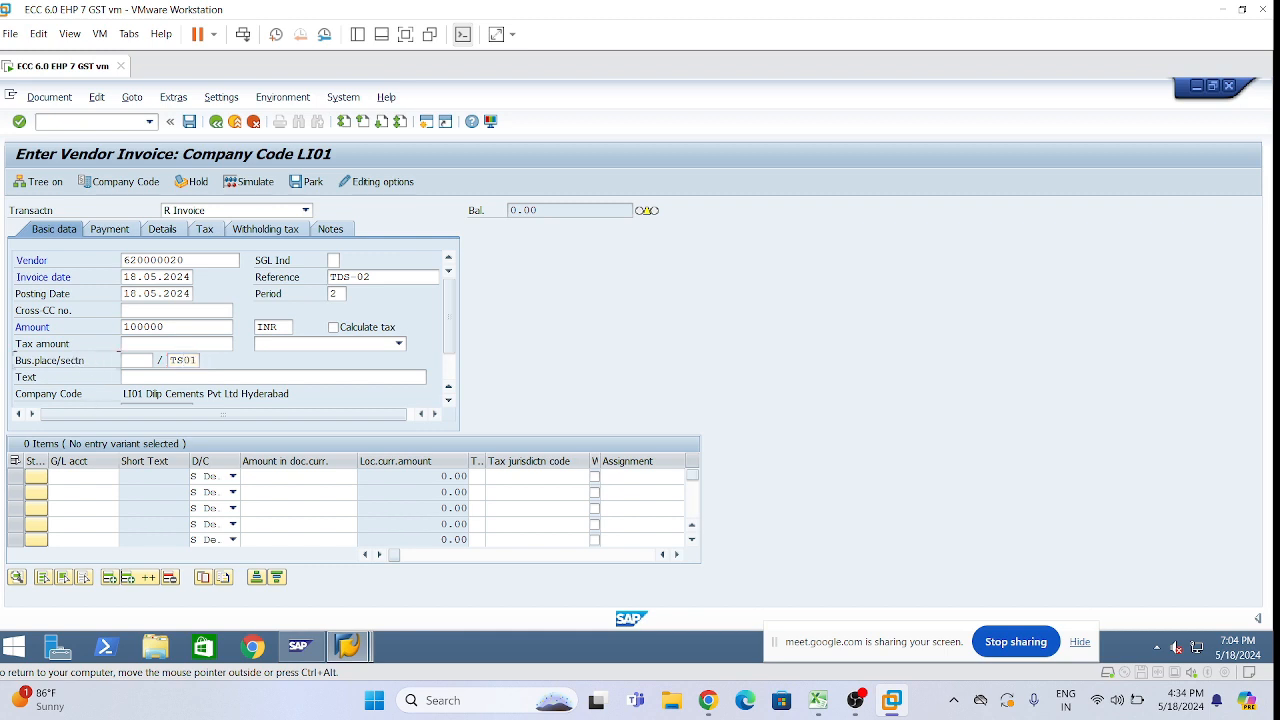
click(165, 378)
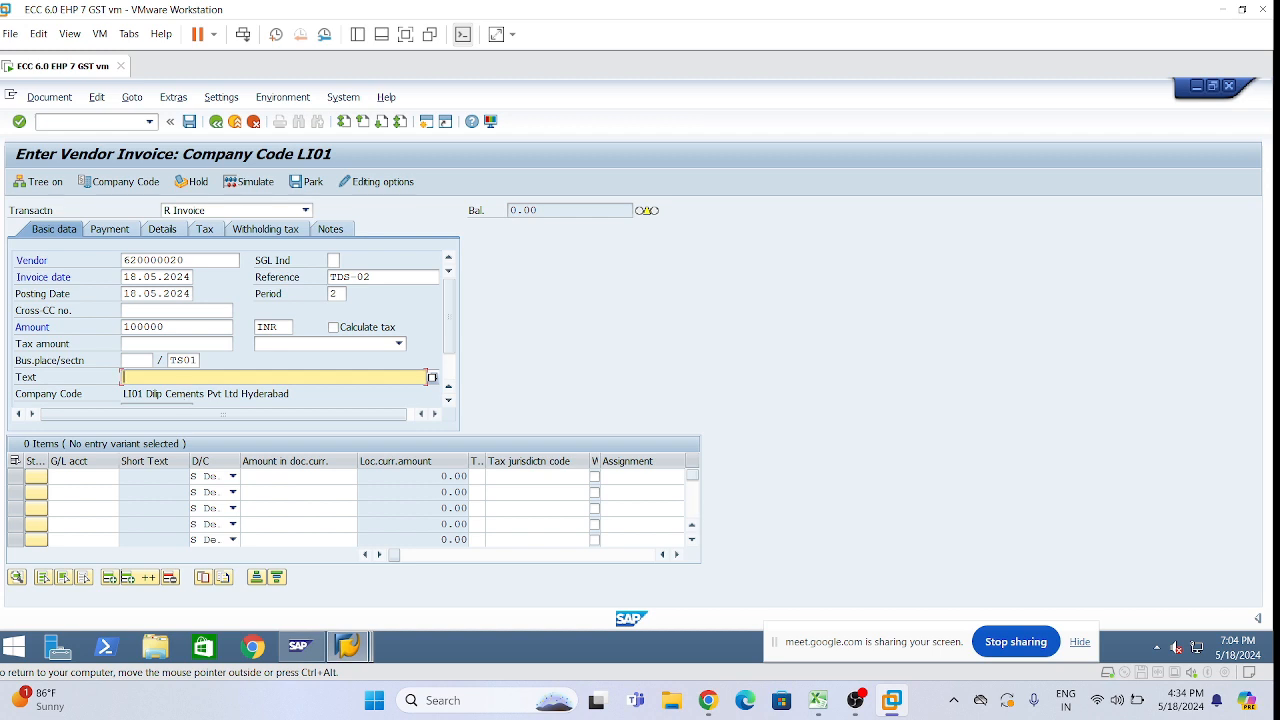
text(I)
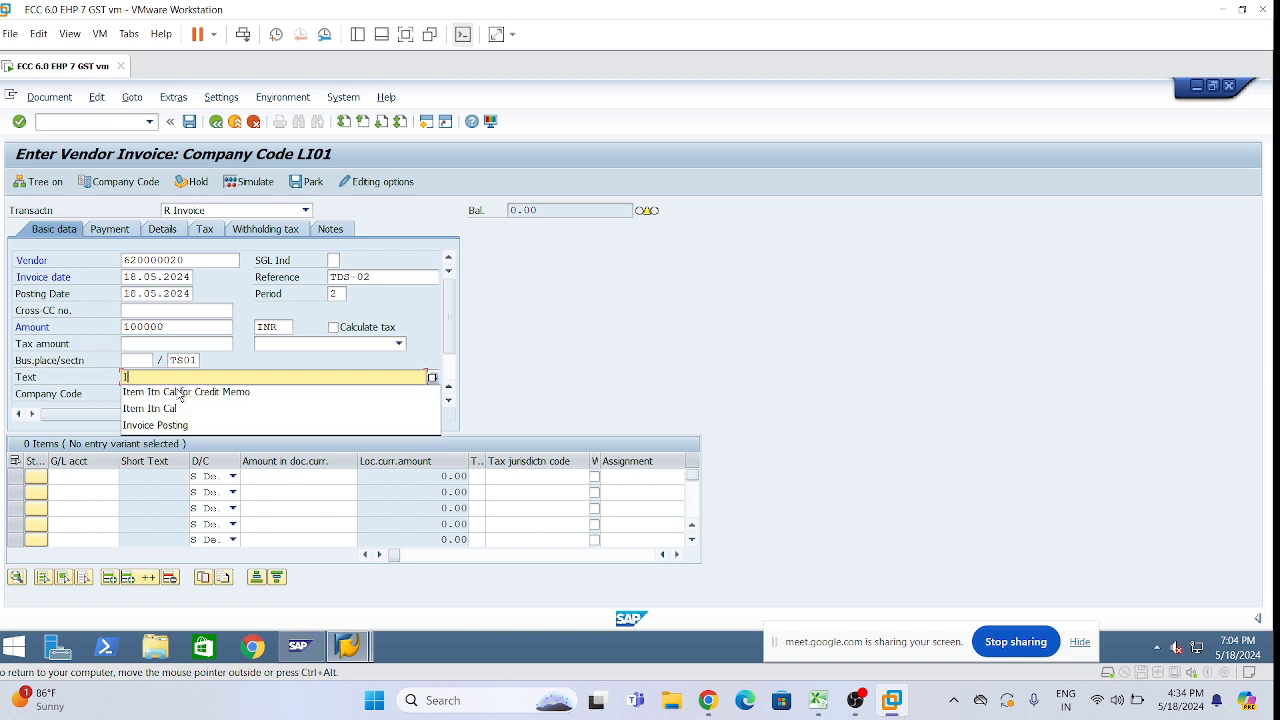
text(nv Pos)
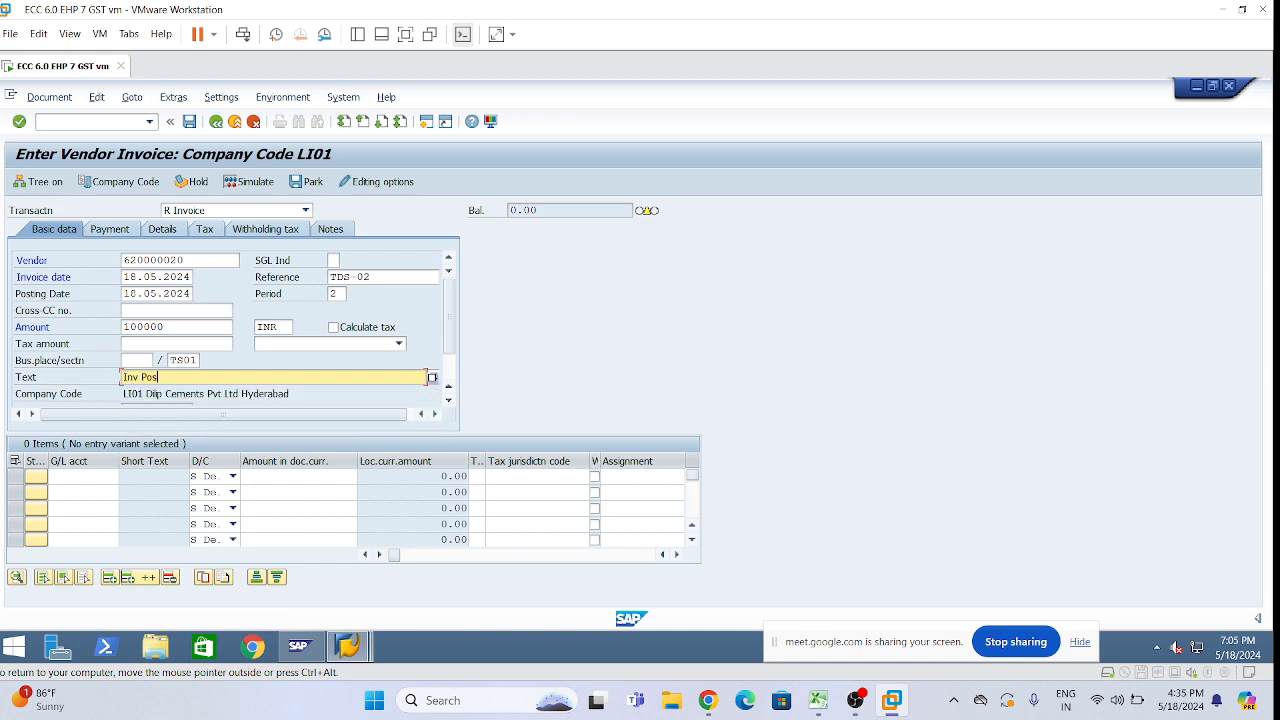
text(ting with TDS)
Step: Fill the first line item with G/L account 450000 and * as the amount in document currency
click(72, 477)
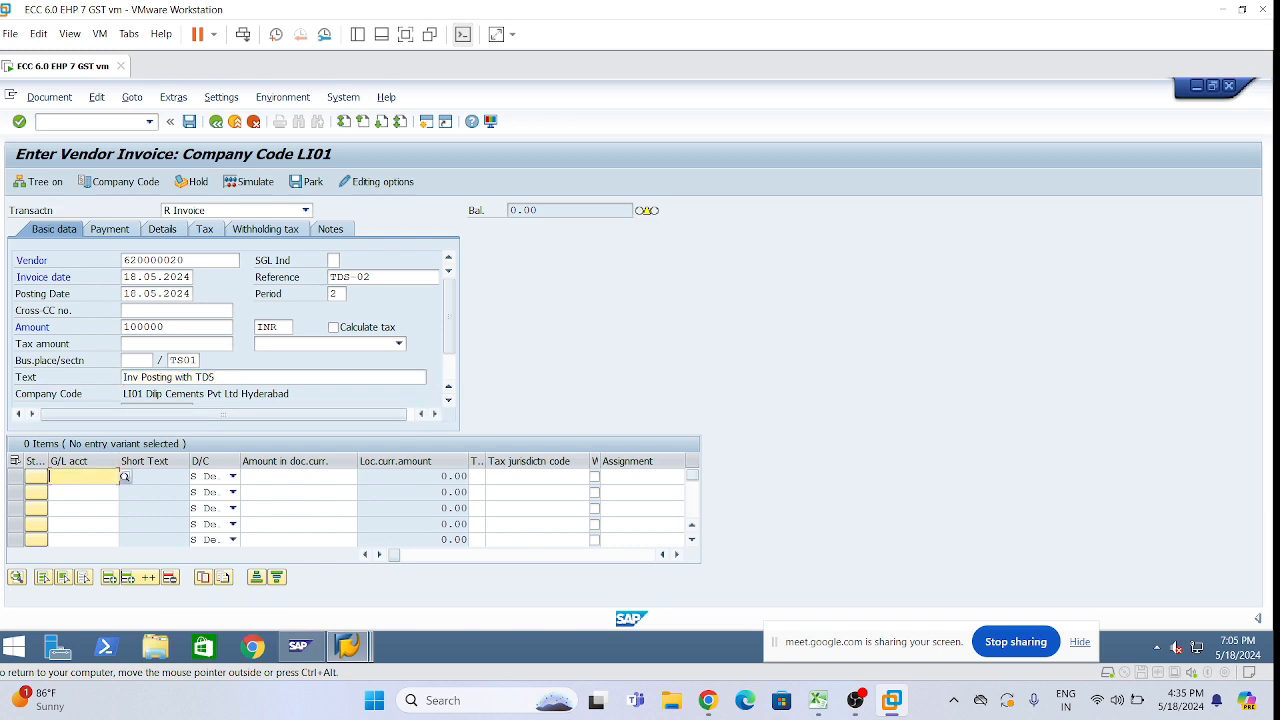
text(450000)
click(298, 477)
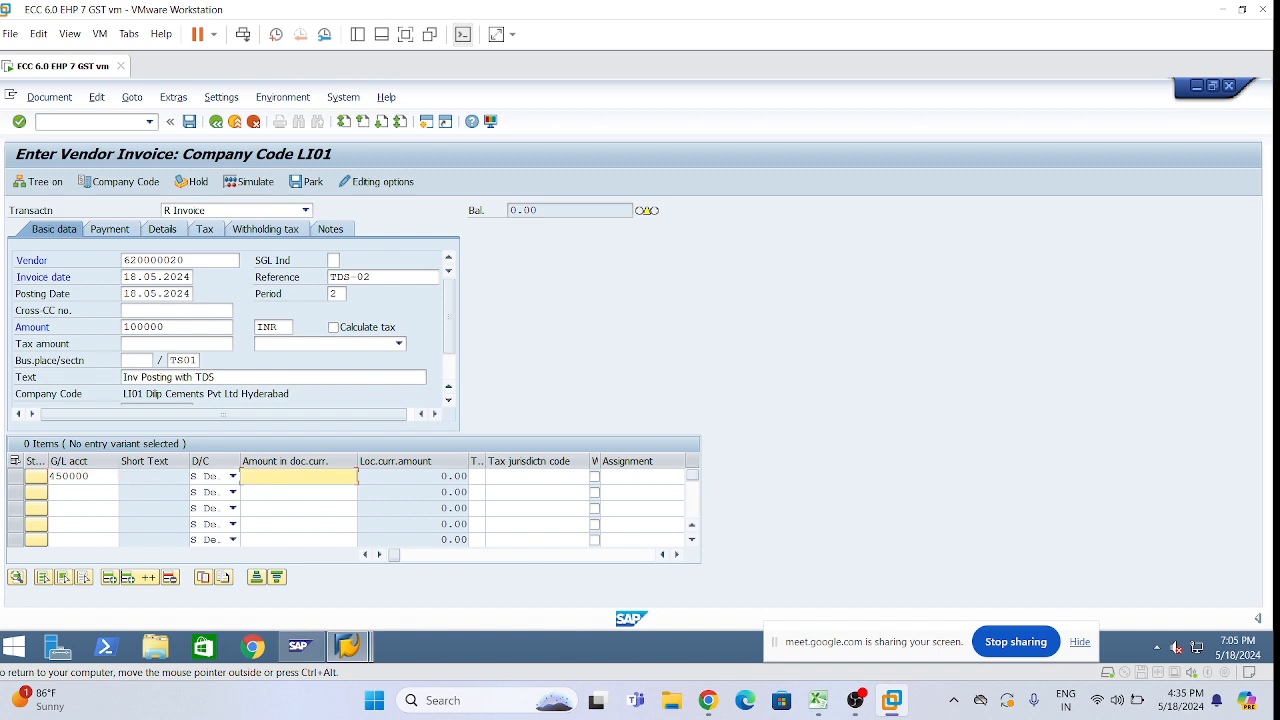
text(*)
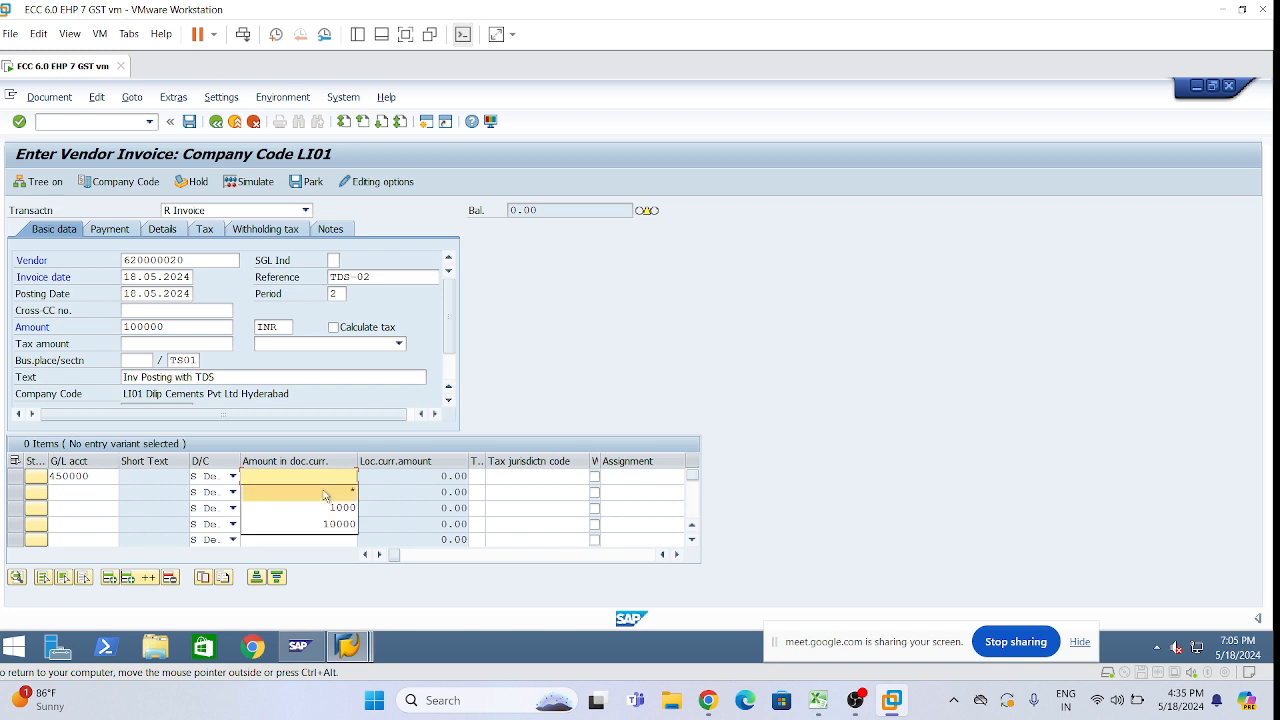
click(537, 477)
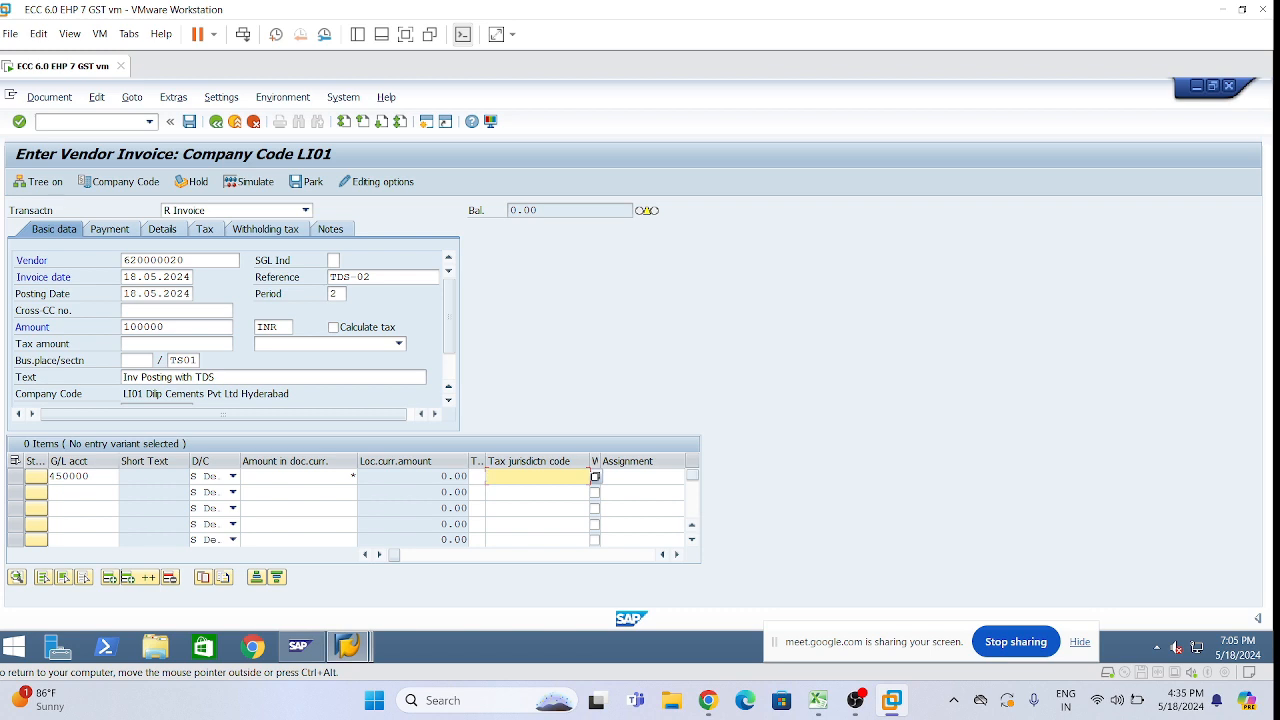
Step: Set the business area of the 450000 line item to LHYD
key(Tab)
key(Tab)
key(Tab)
key(Tab)
key(Tab)
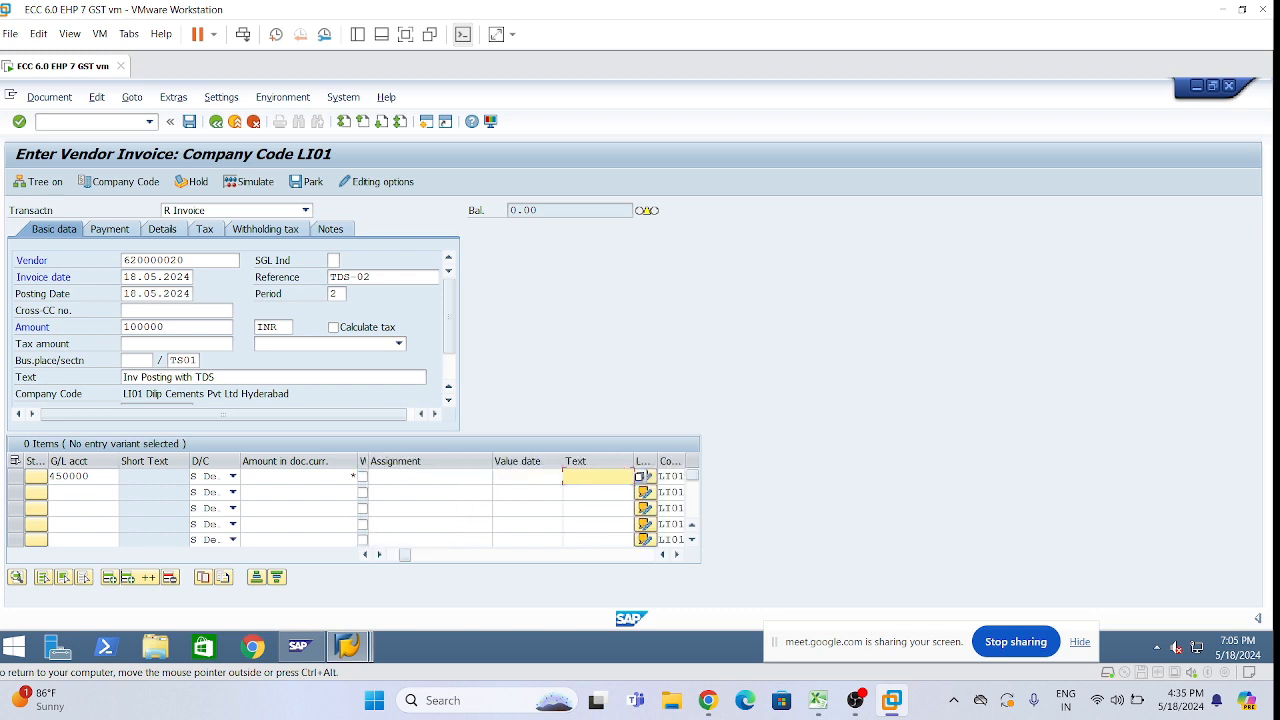
key(Tab)
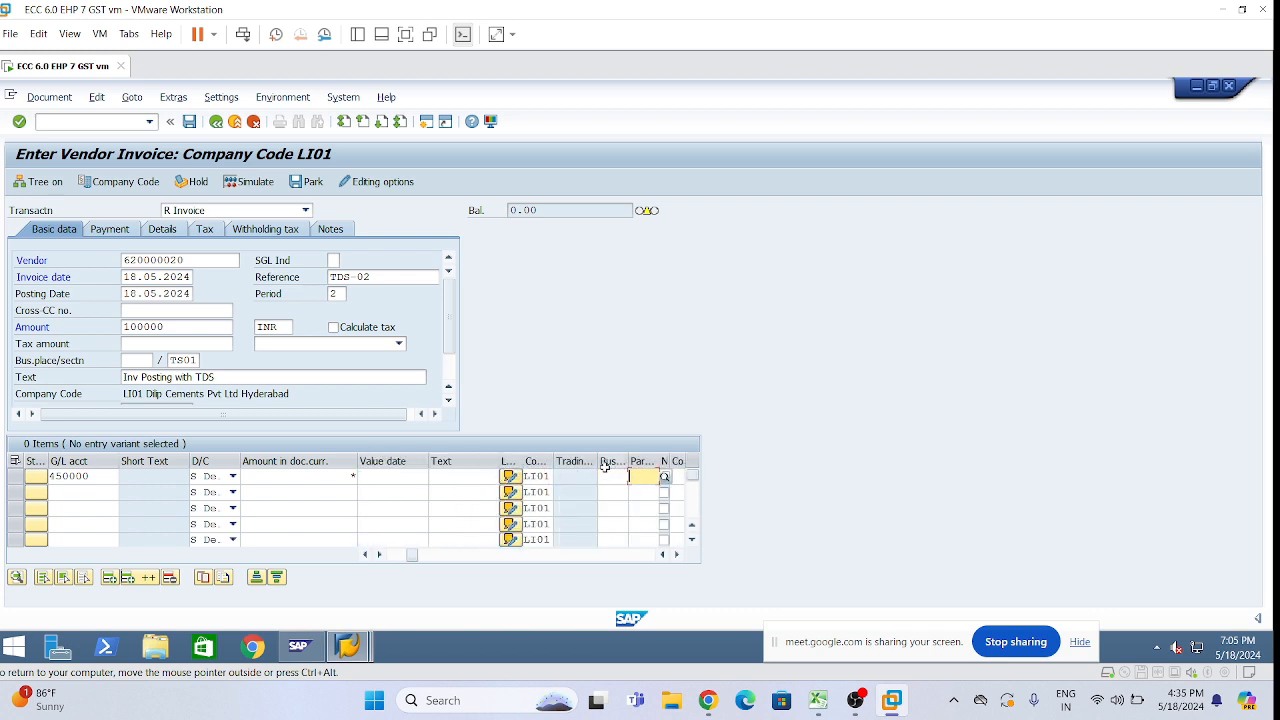
click(609, 491)
Step: Set the profit center of the 450000 line item to 1000
key(Tab)
key(Tab)
key(Tab)
key(Tab)
key(Tab)
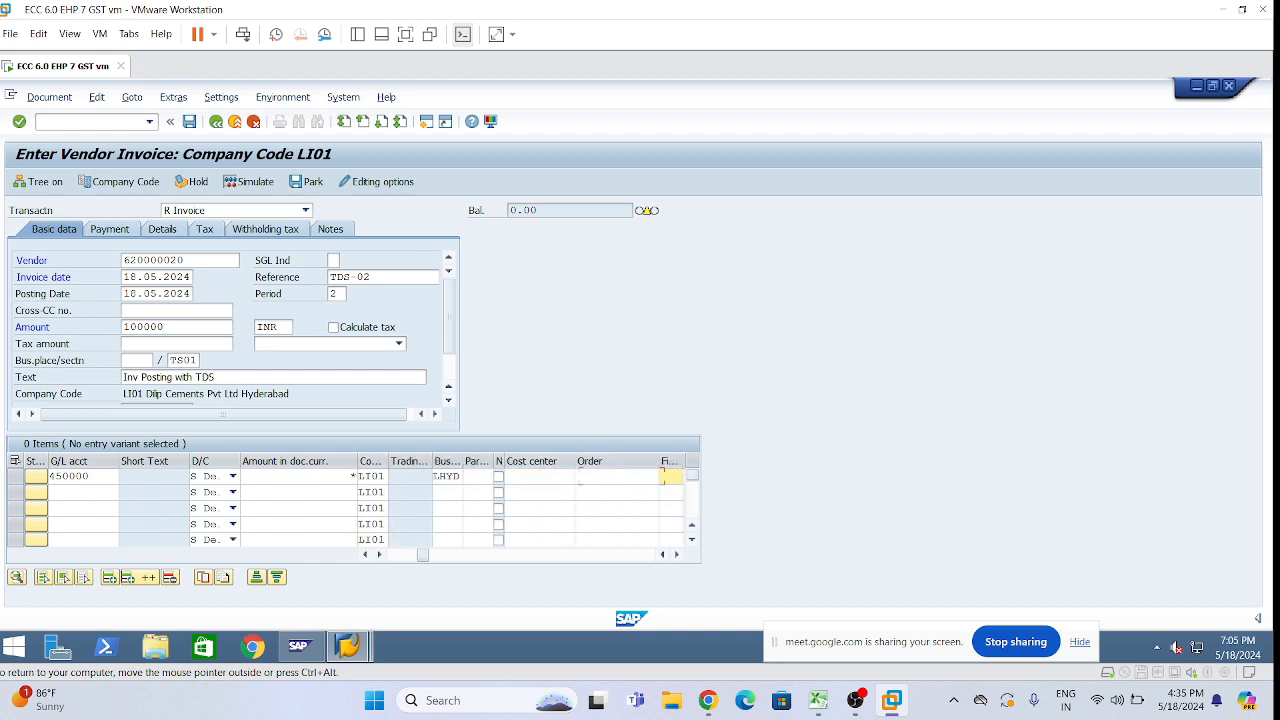
key(Tab)
key(Tab)
key(Tab)
key(Tab)
key(Tab)
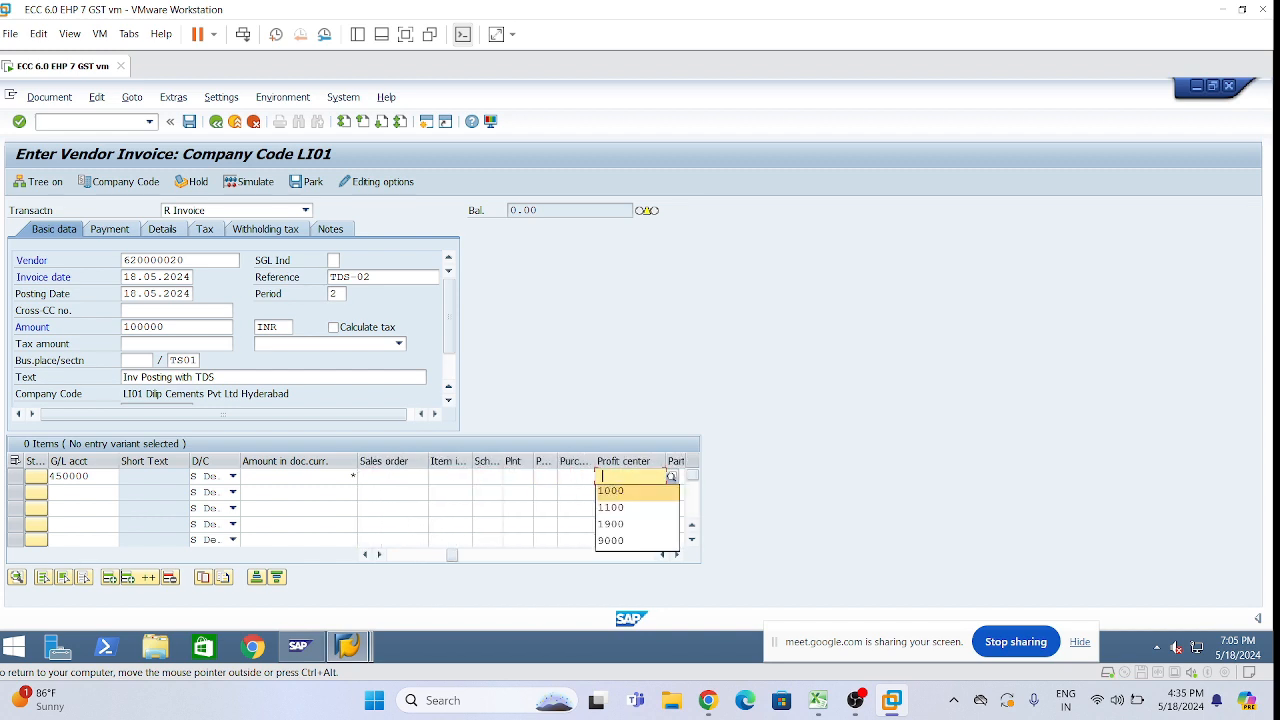
click(618, 493)
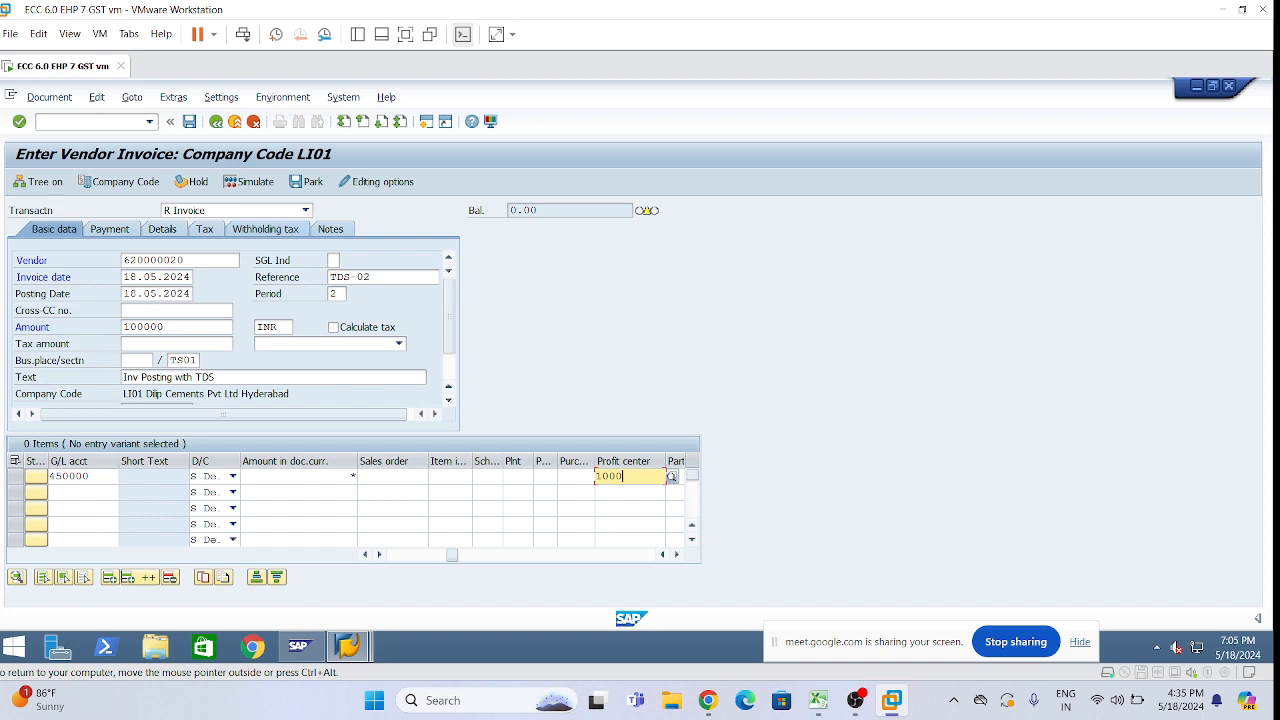
drag(452, 556, 388, 556)
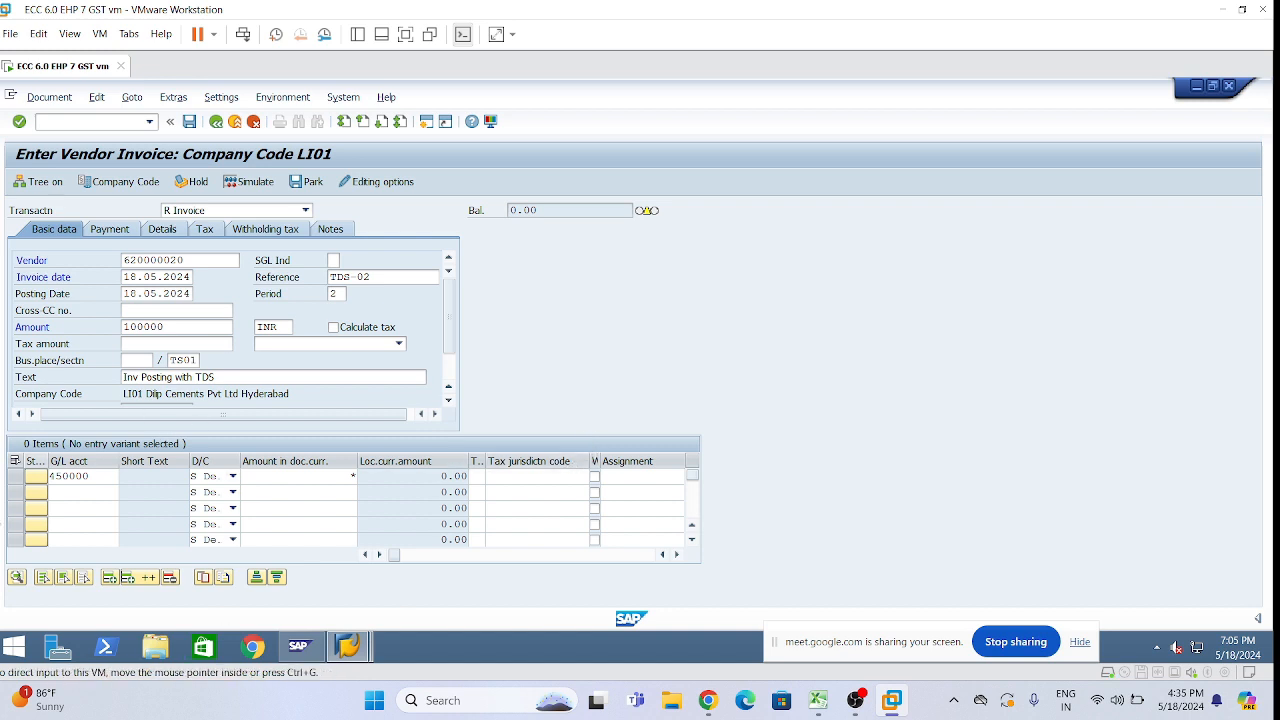
Step: Open the invoice's withholding tax details, acknowledging the down payment message, and go to the tax base of the CI row
click(259, 229)
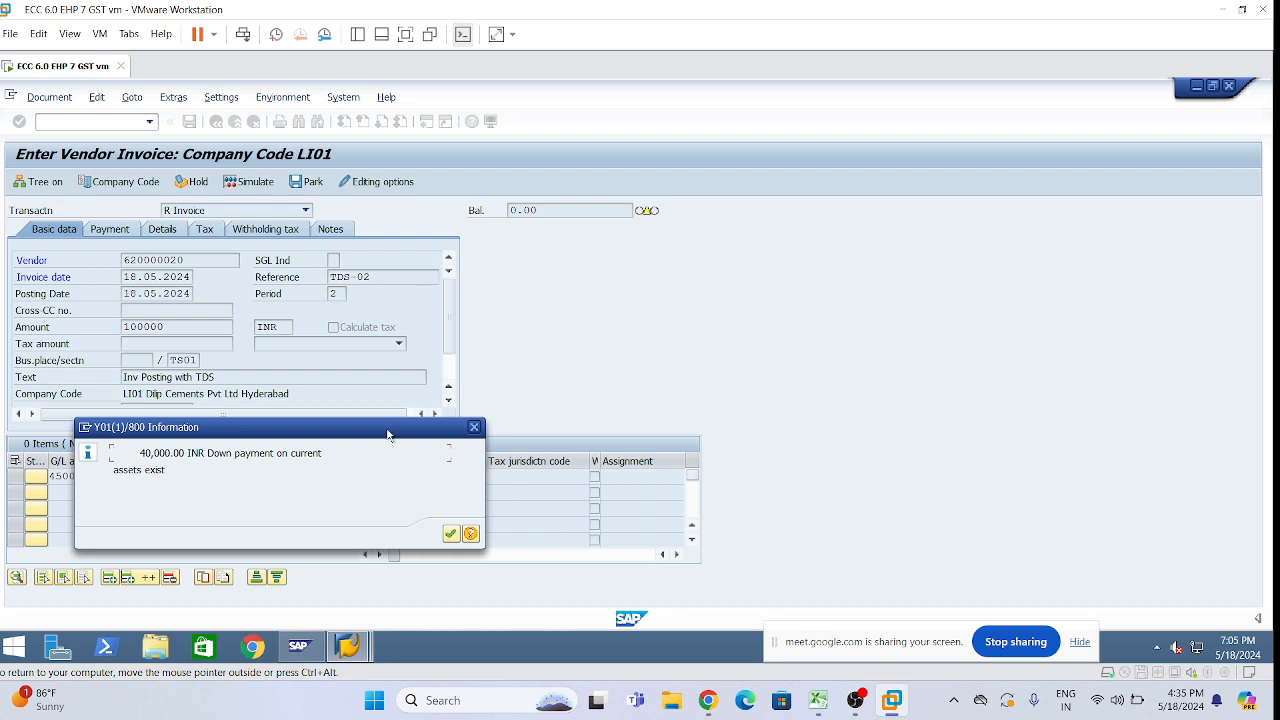
drag(389, 431, 871, 258)
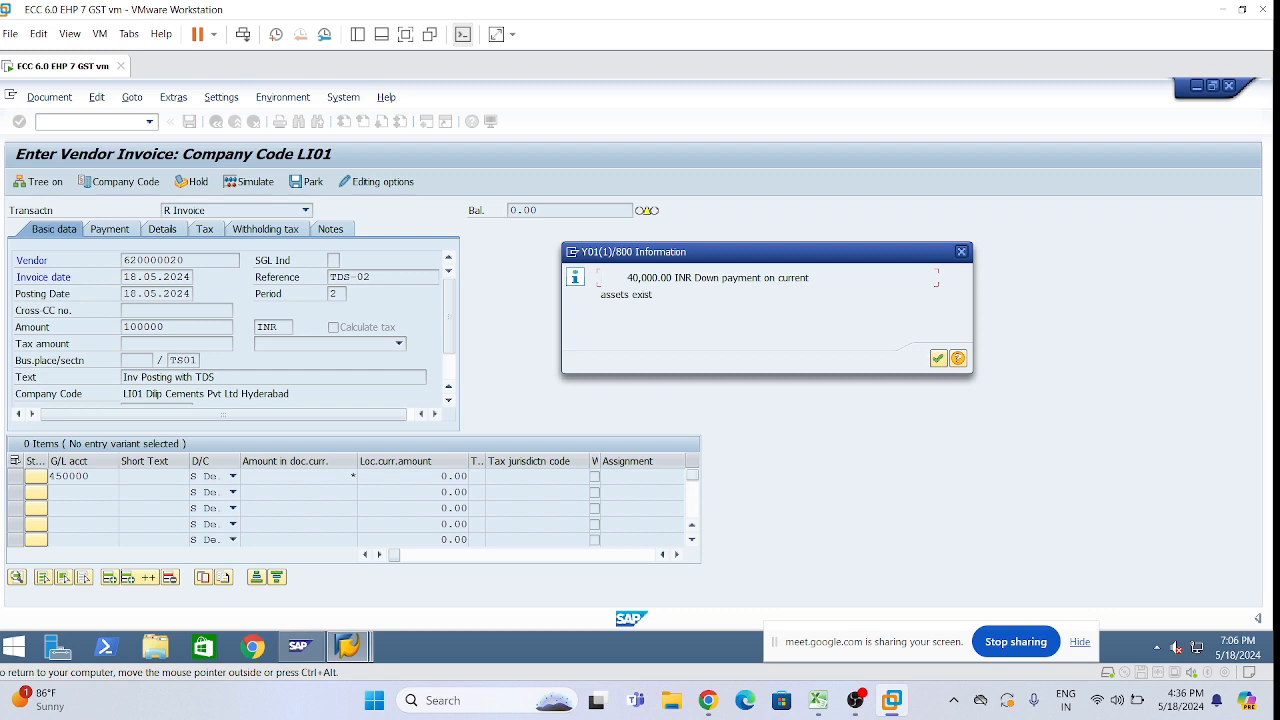
drag(690, 256, 655, 254)
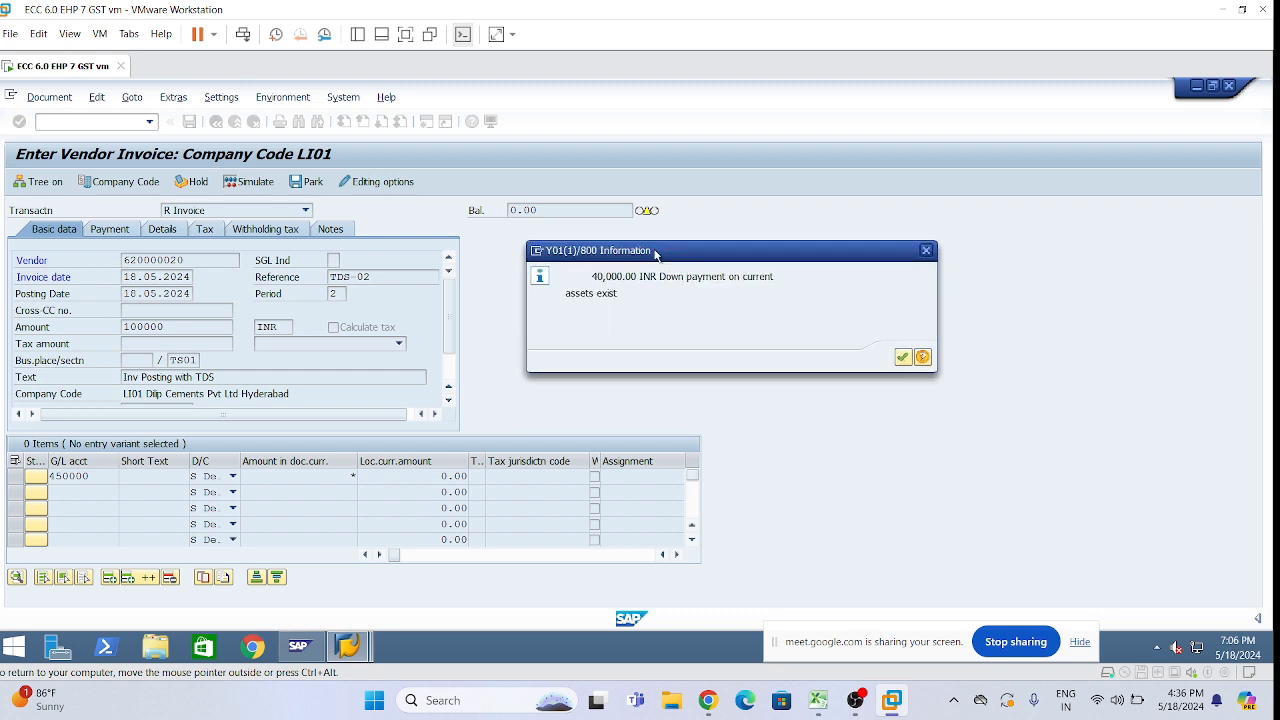
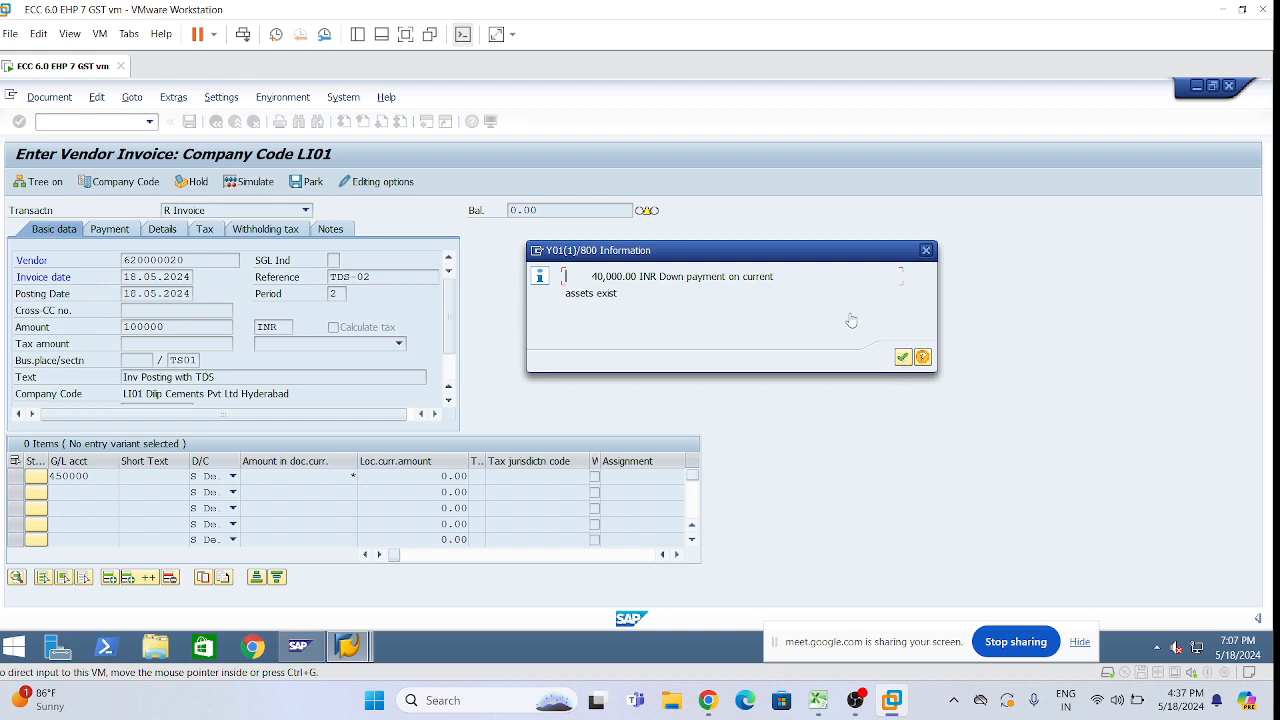
click(903, 358)
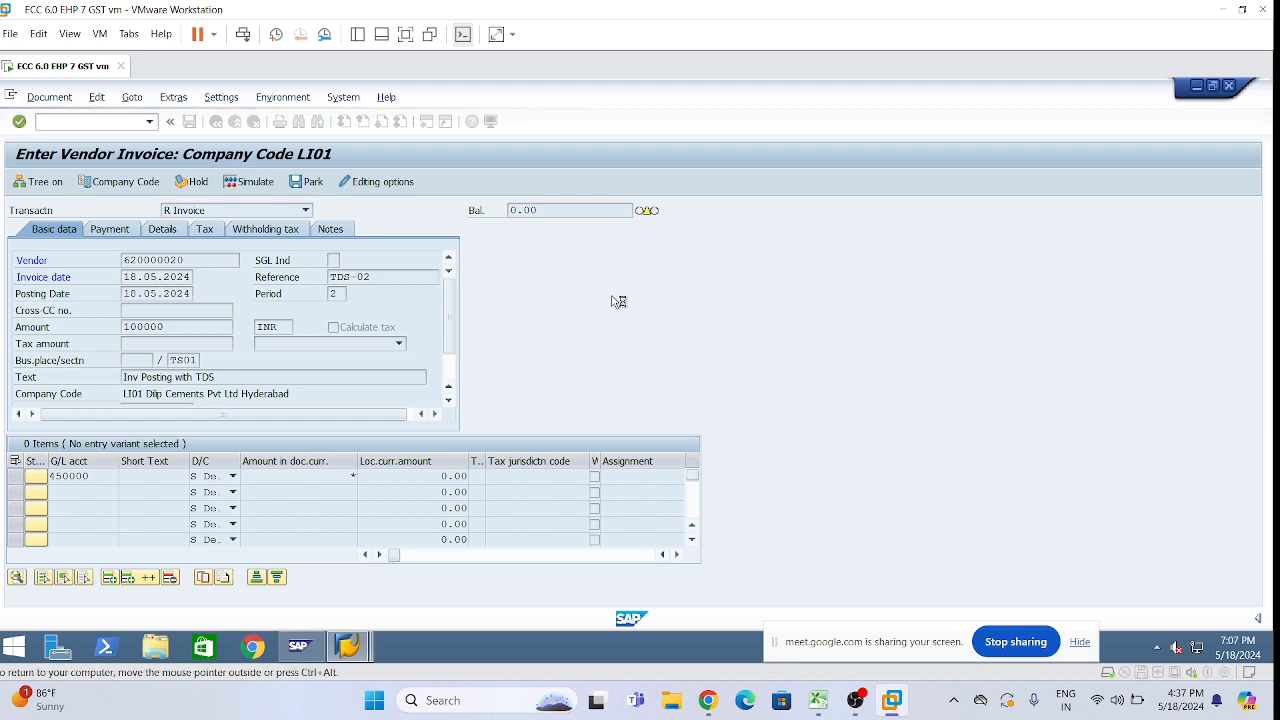
click(270, 229)
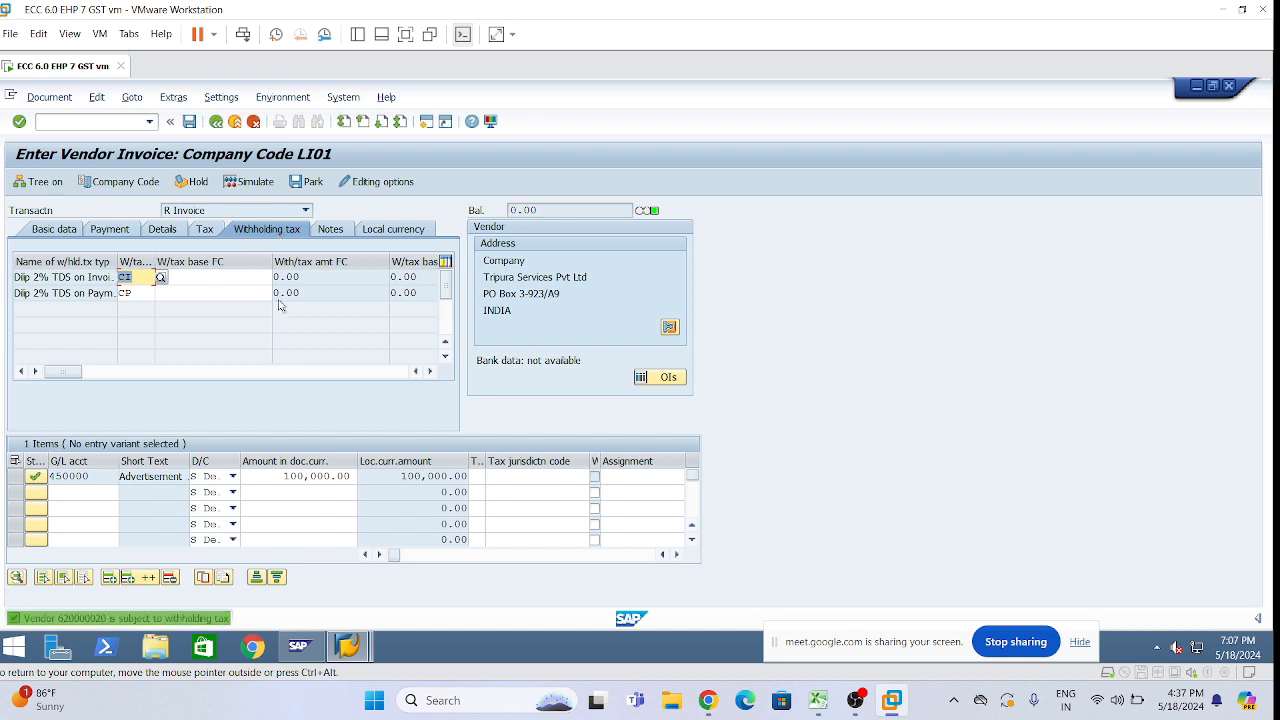
click(238, 277)
click(245, 293)
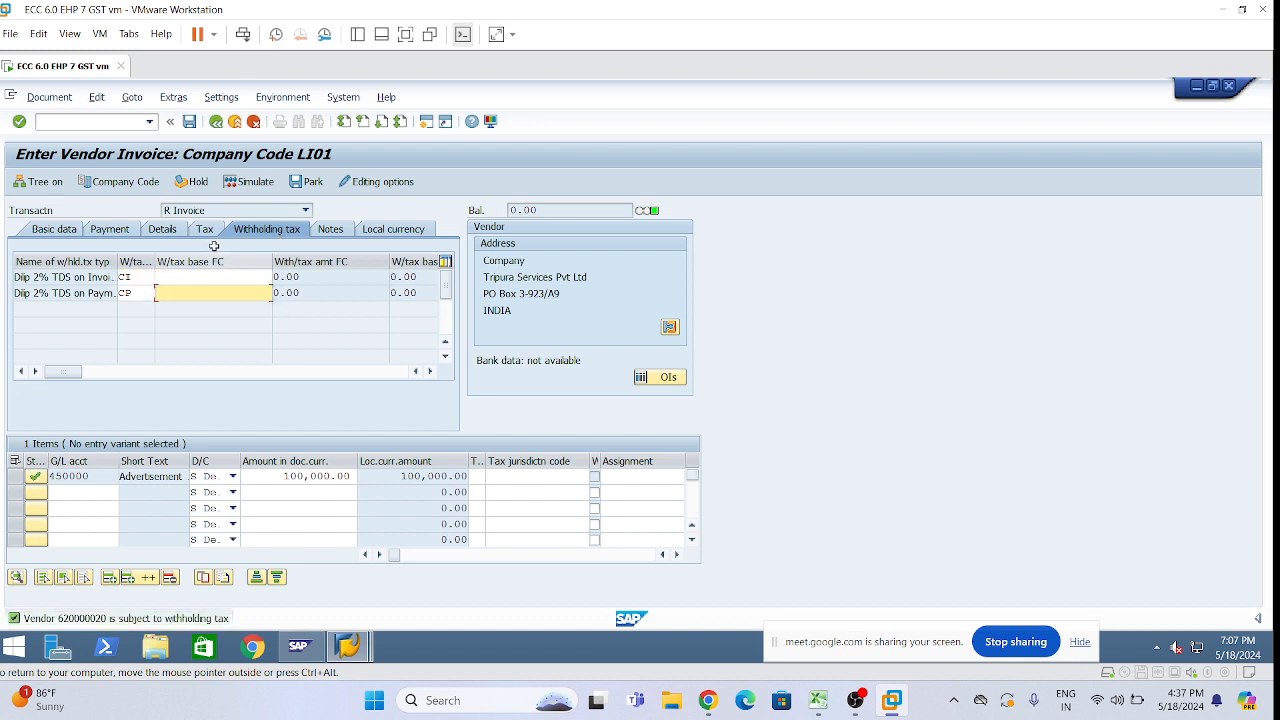
click(240, 277)
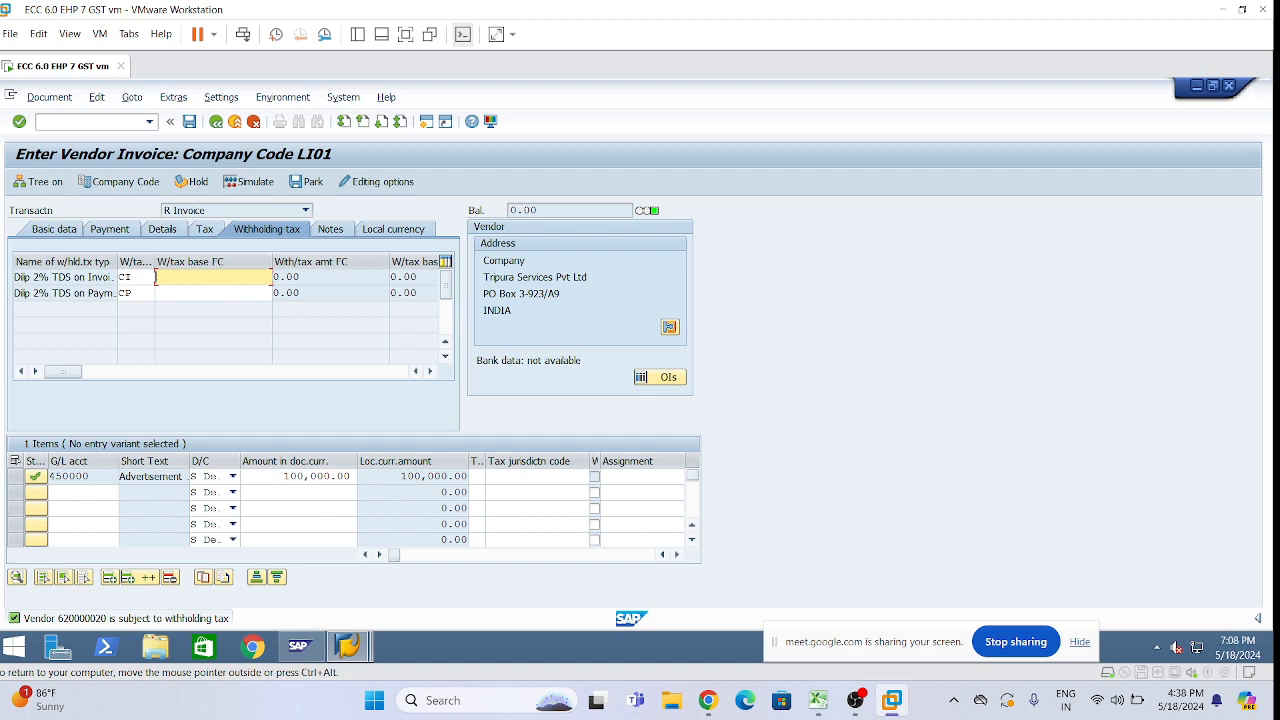
Step: Switch to the Excel TDS sheet in a smaller window and enter 40000 in B25 and 800 in C25
click(818, 700)
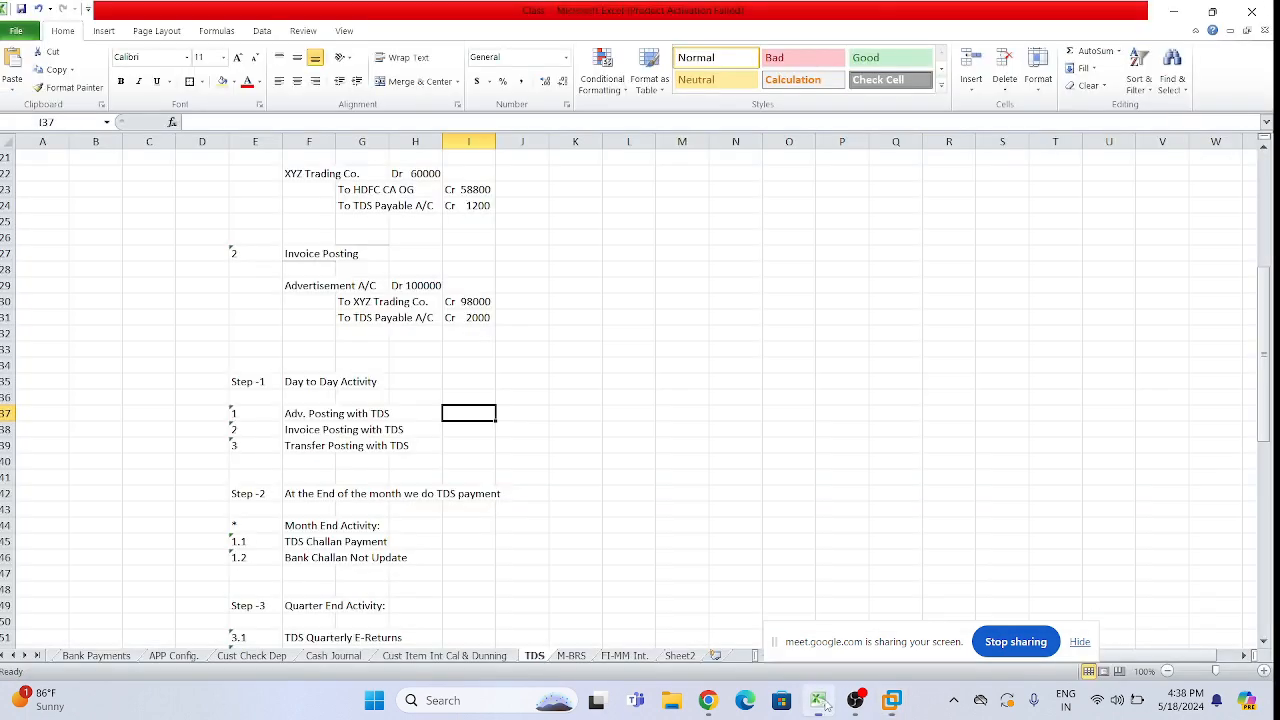
click(1212, 12)
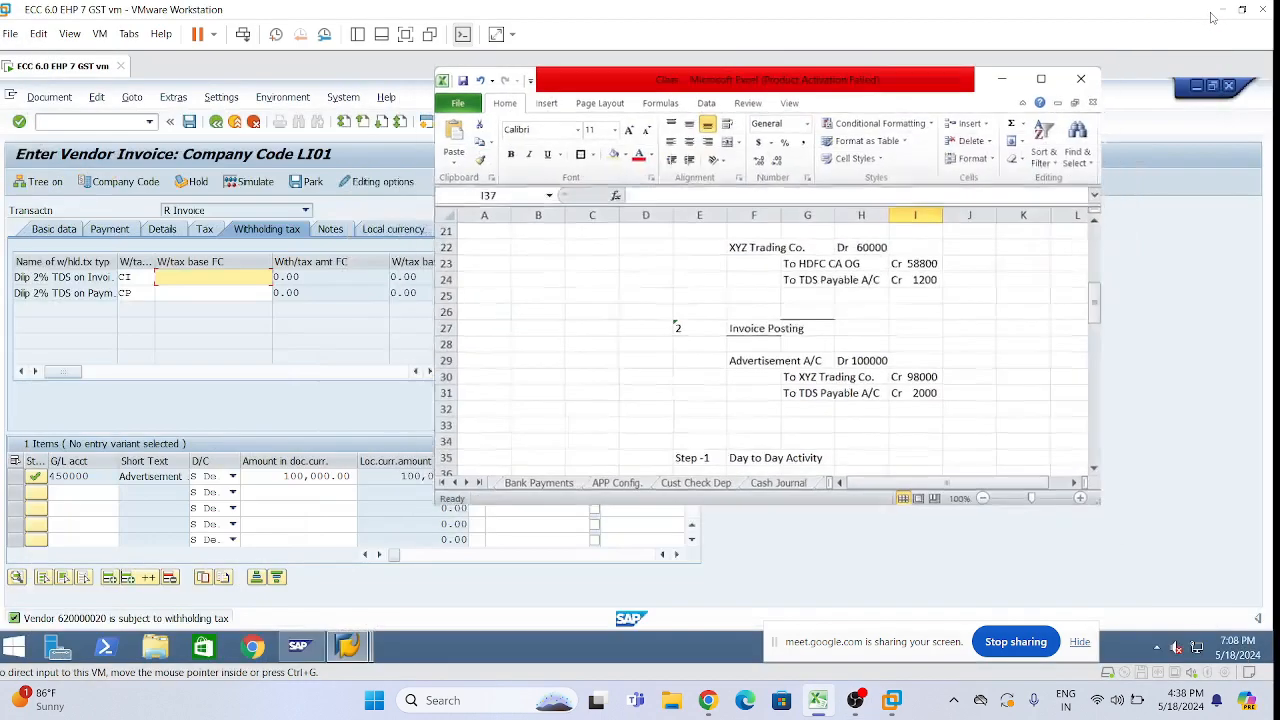
click(537, 290)
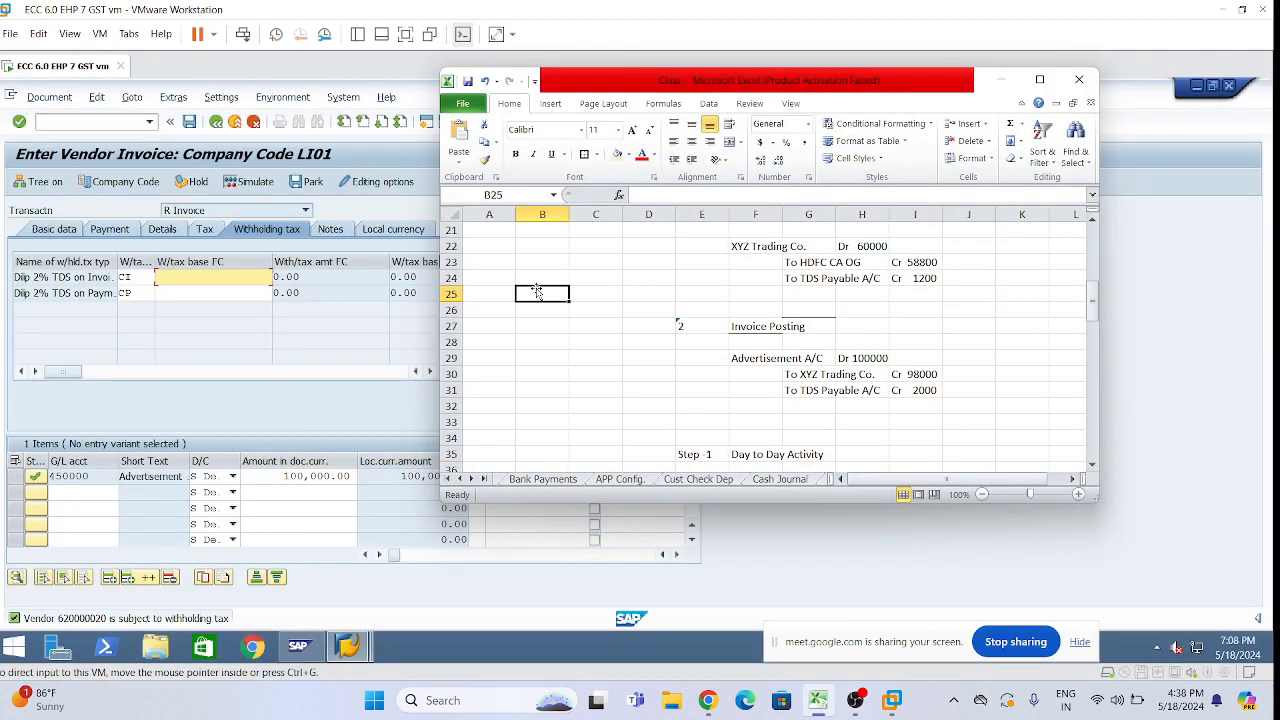
text(40000)
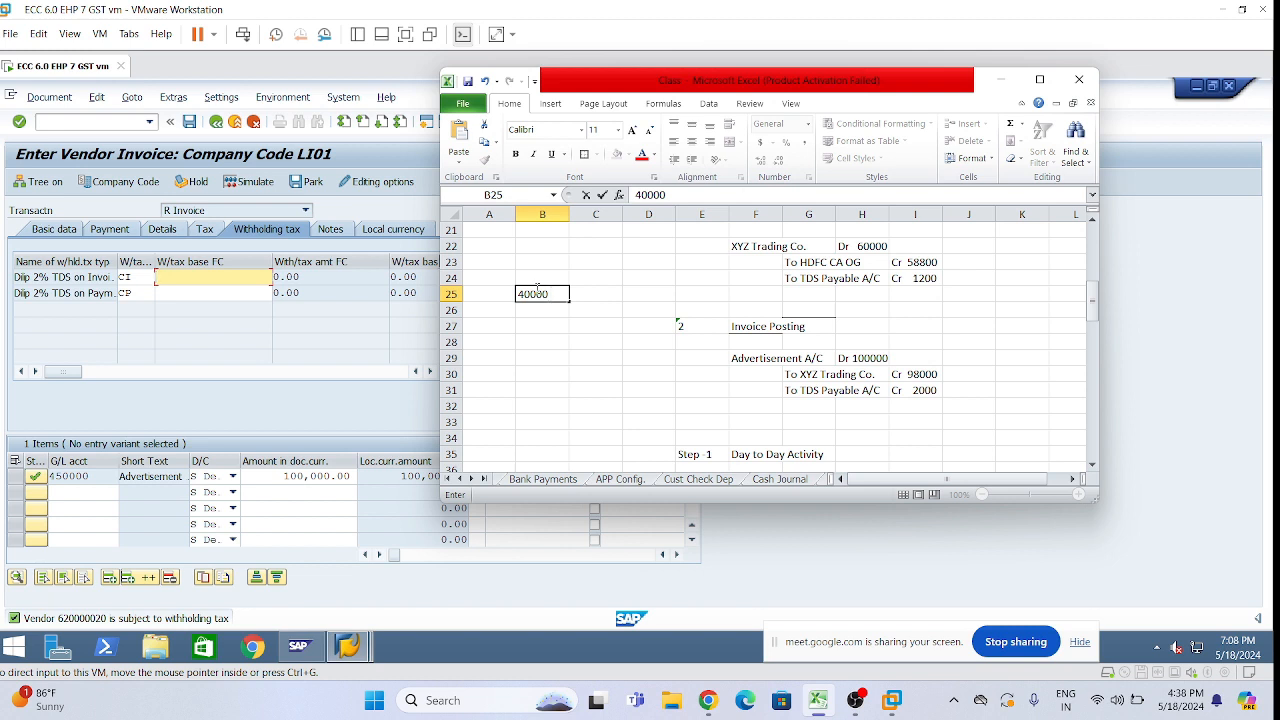
key(Tab)
text(800)
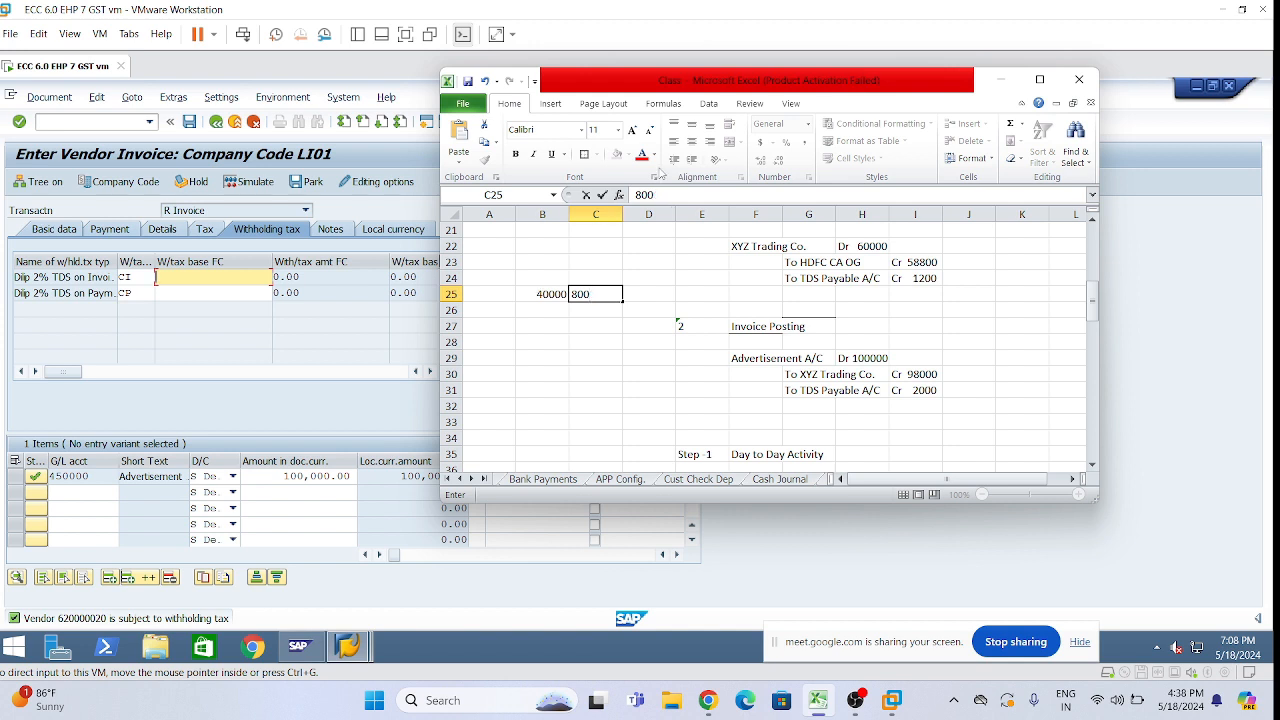
Step: Enter the invoice amount 100000 in B26 and its TDS amount 2000 in C26
click(543, 310)
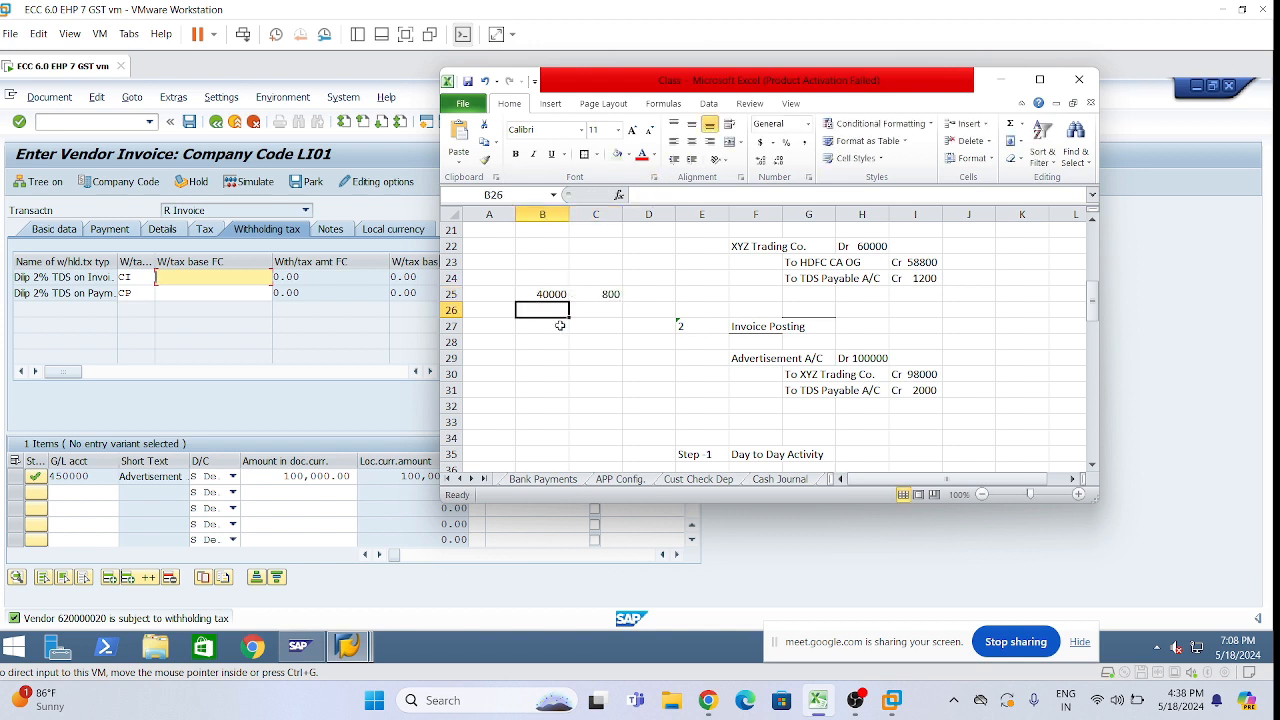
text(100000)
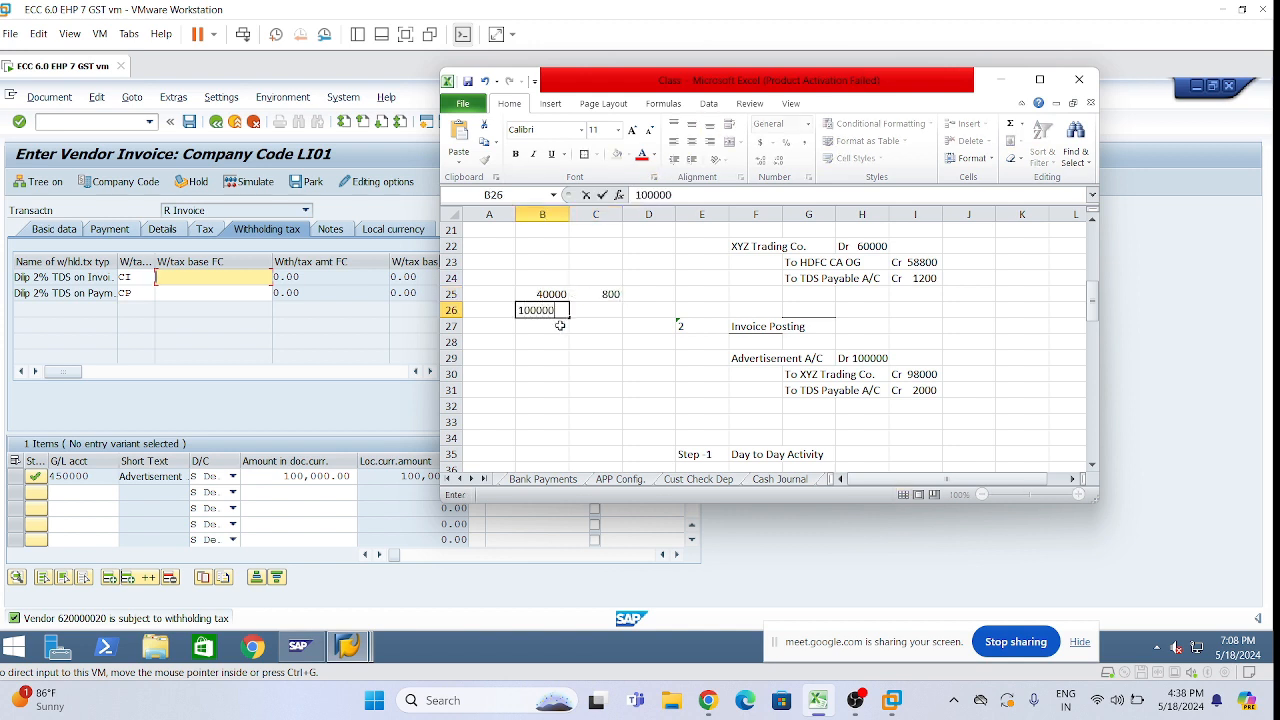
key(BackSpace)
text(0)
click(608, 313)
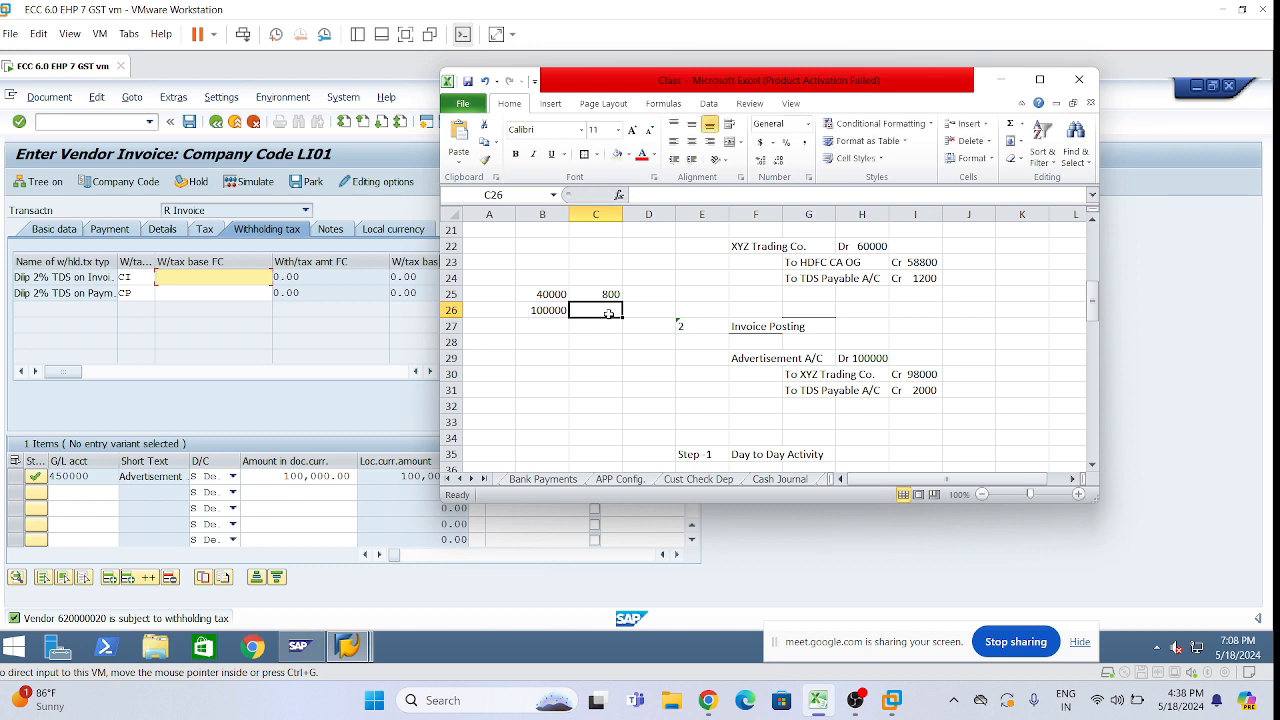
text(20000)
key(BackSpace)
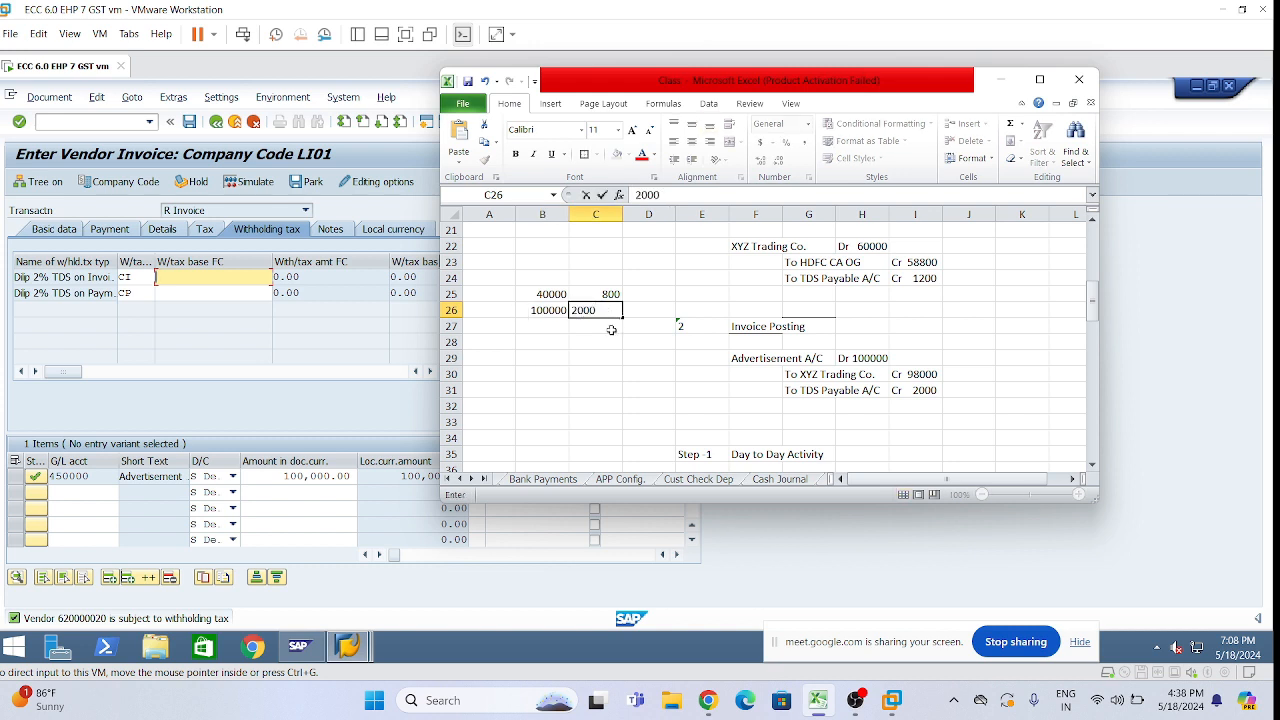
key(Return)
click(539, 315)
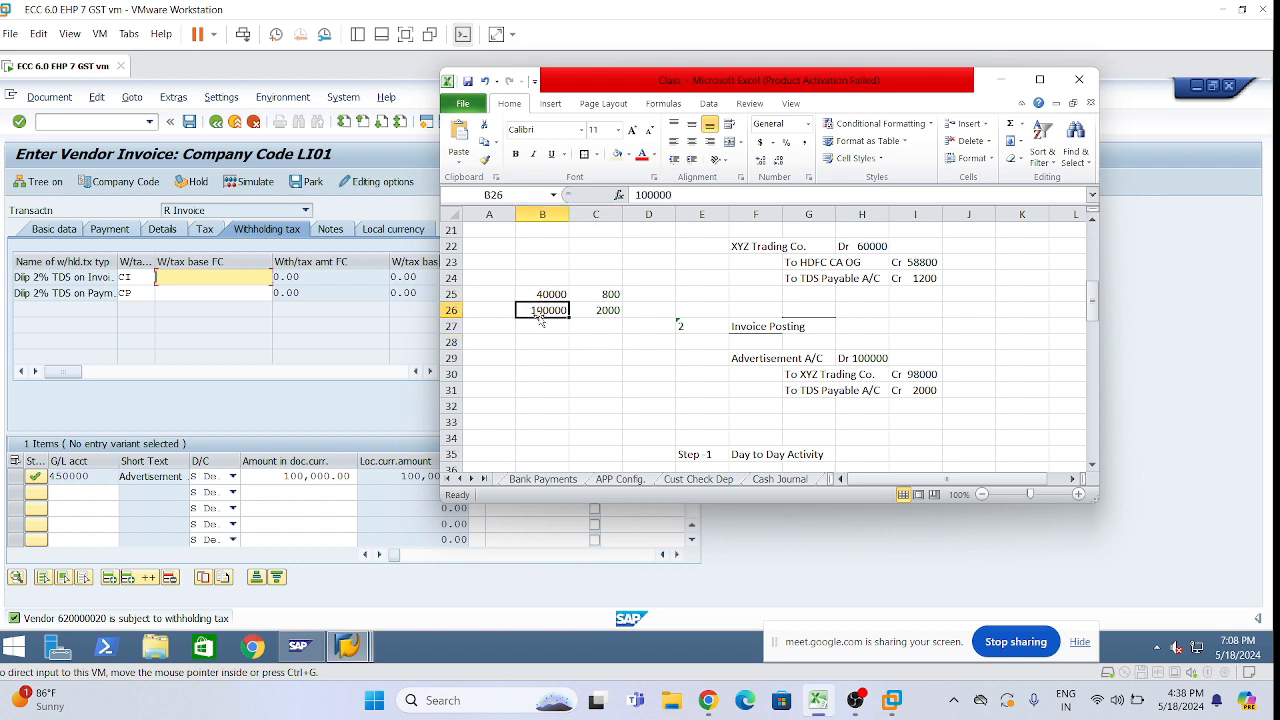
Step: Note 60000 in cell B30 of the TDS sheet and clear the cell again
click(549, 374)
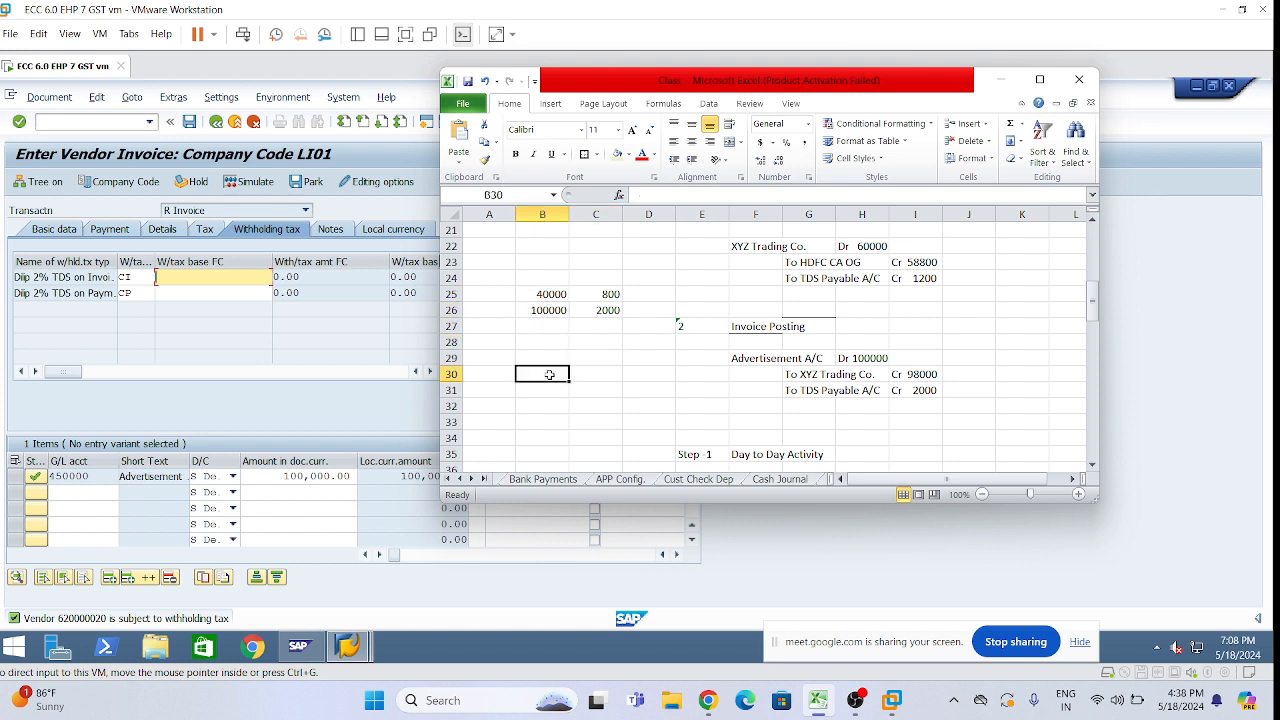
text(60000)
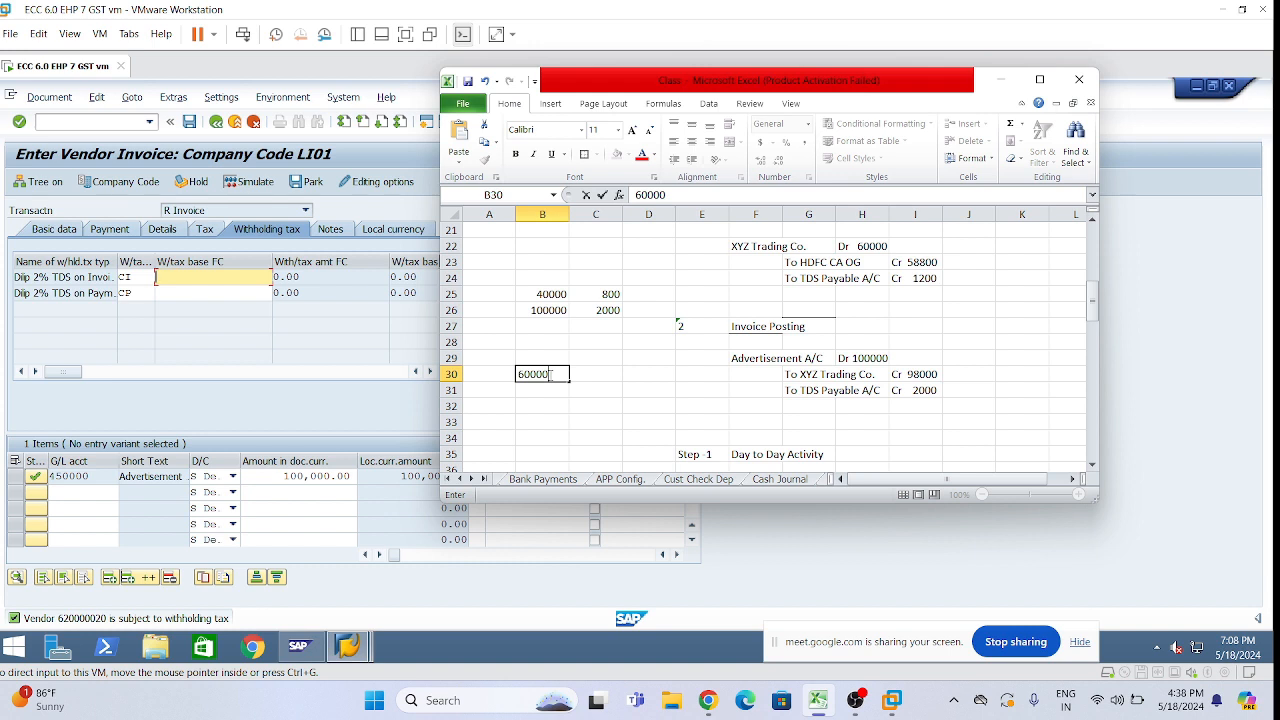
drag(531, 290, 667, 371)
click(607, 354)
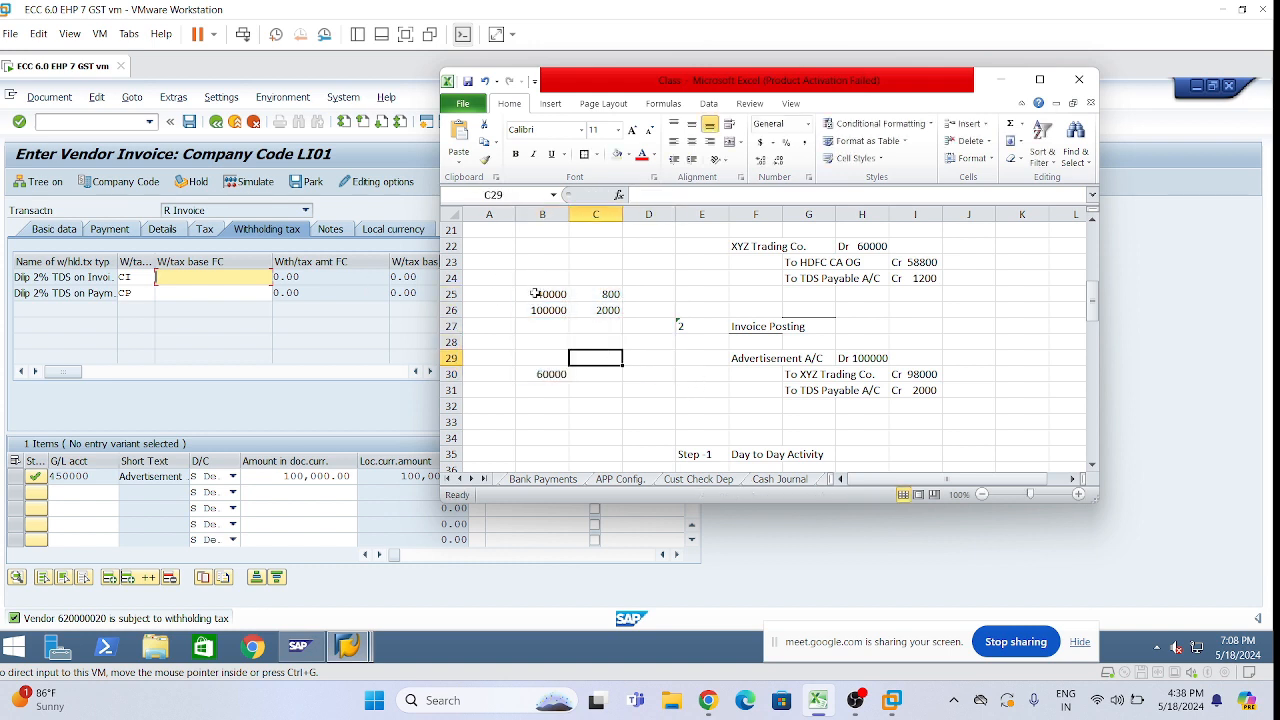
drag(535, 293, 585, 359)
click(570, 342)
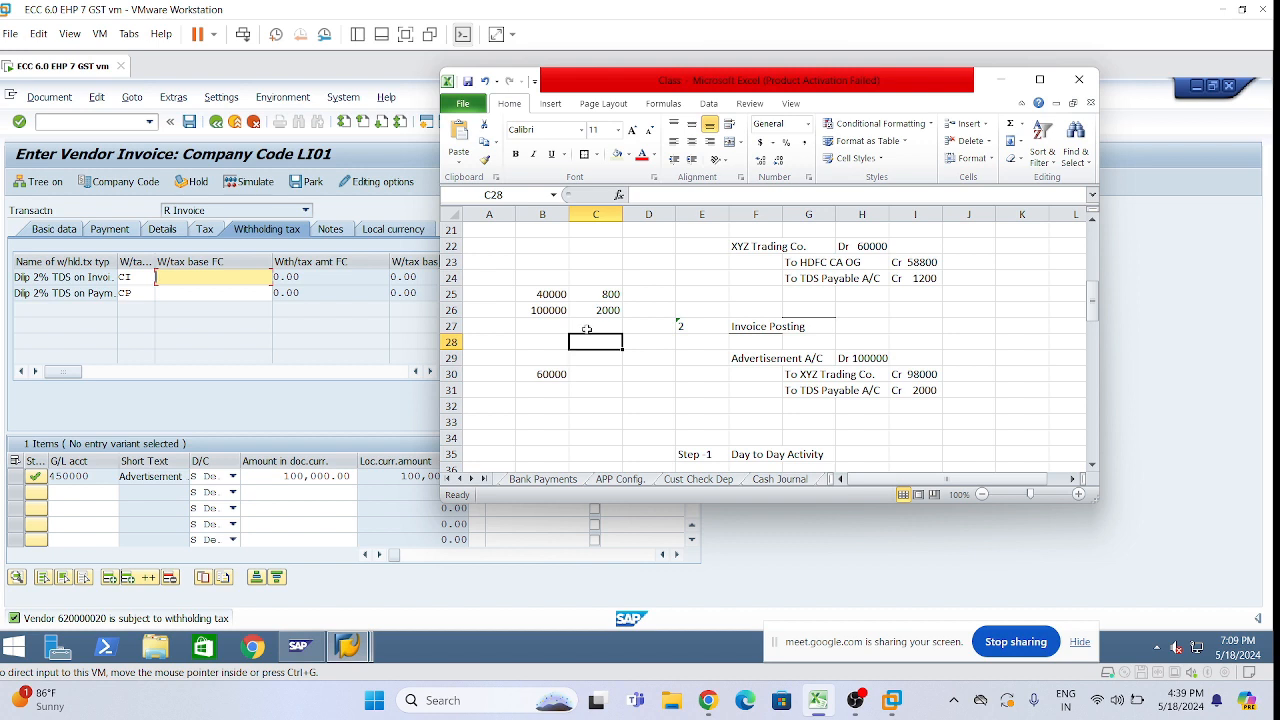
click(542, 376)
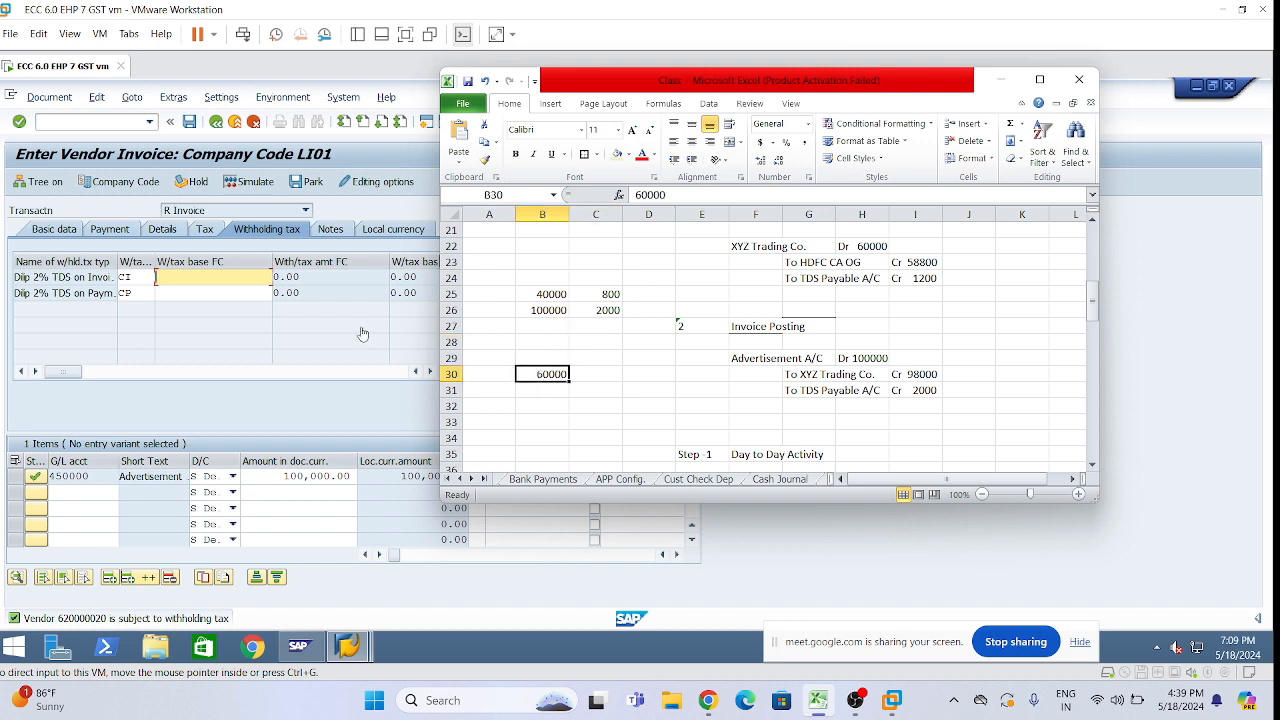
key(Delete)
Step: Return to the SAP vendor invoice and set the withholding tax base of the CI invoice row to 60000
click(1001, 81)
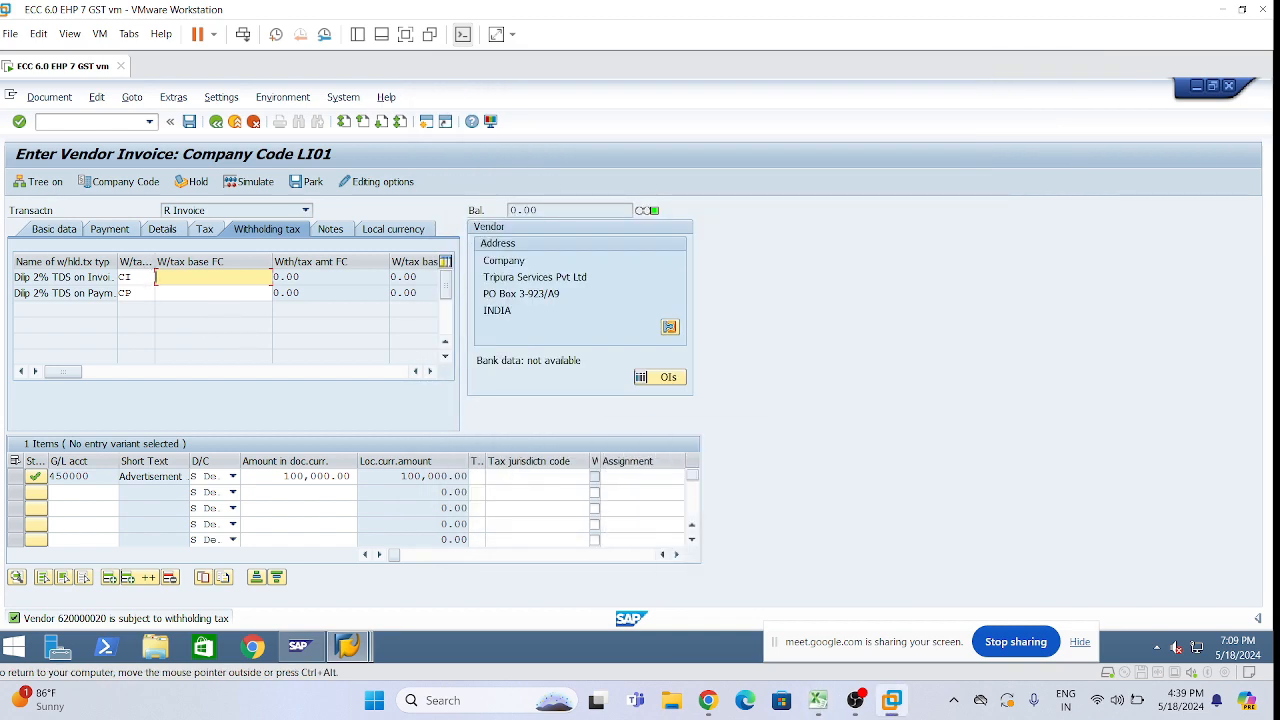
text(60000)
click(155, 293)
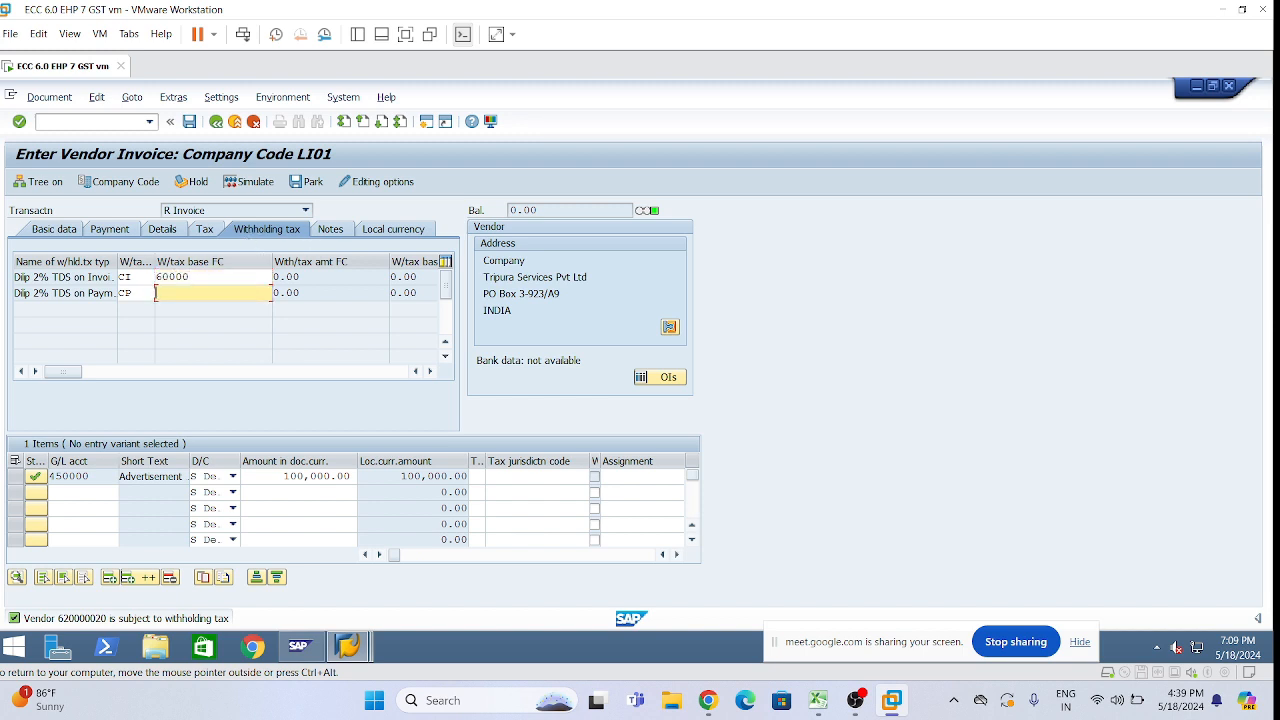
Step: Validate the withholding tax base of 60000 entered in the CI invoice row
click(155, 278)
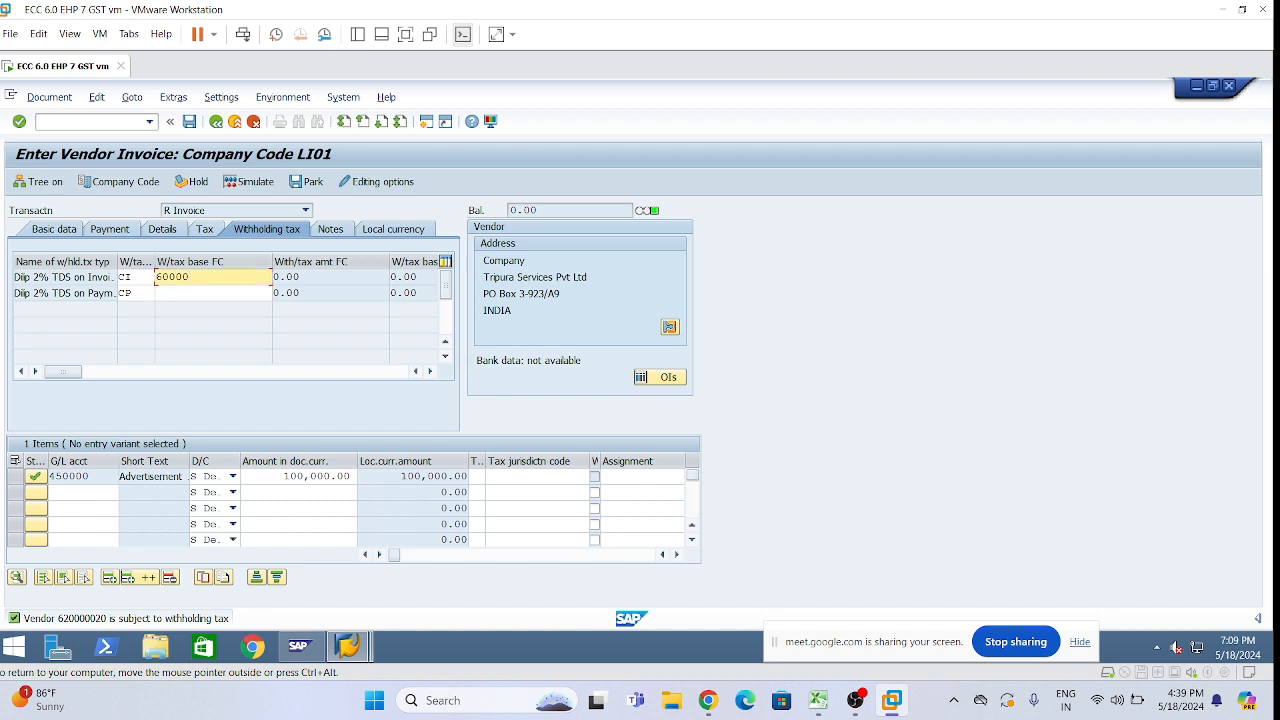
click(142, 278)
click(203, 278)
click(142, 278)
click(203, 278)
key(Return)
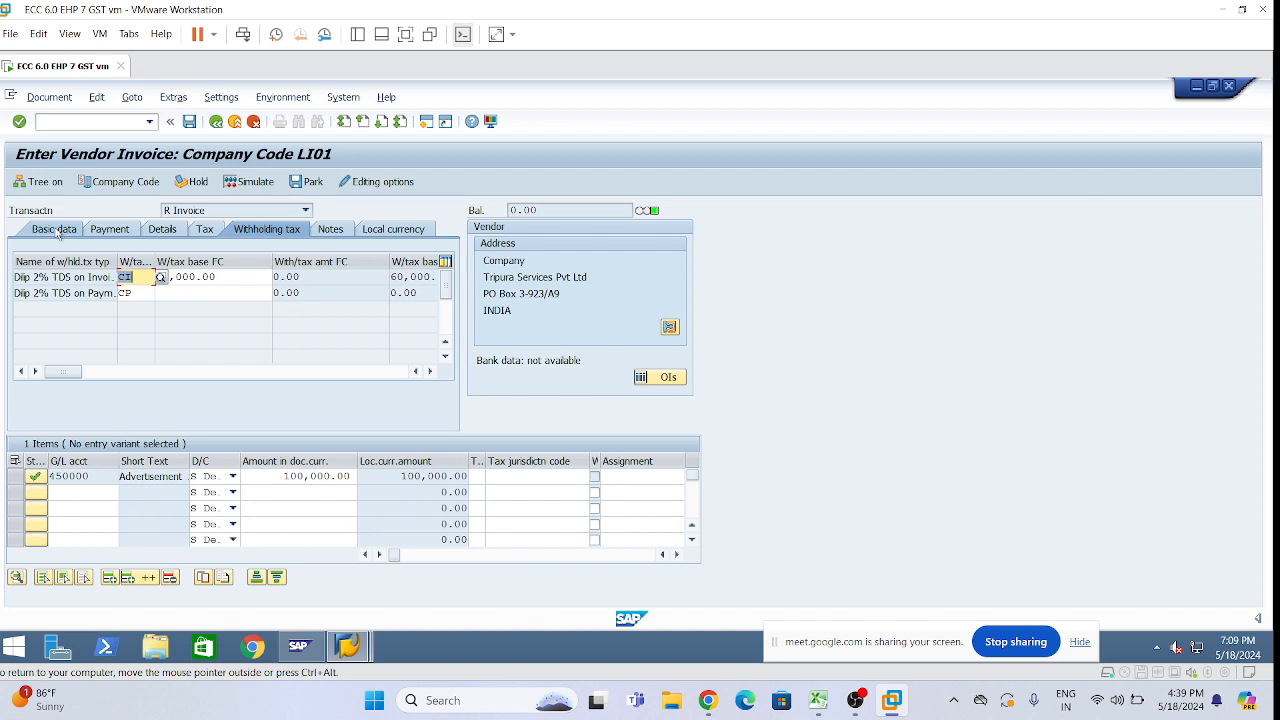
Step: Review the invoice's basic data and the withholding tax bases and codes of the CI and CP rows
key(Tab)
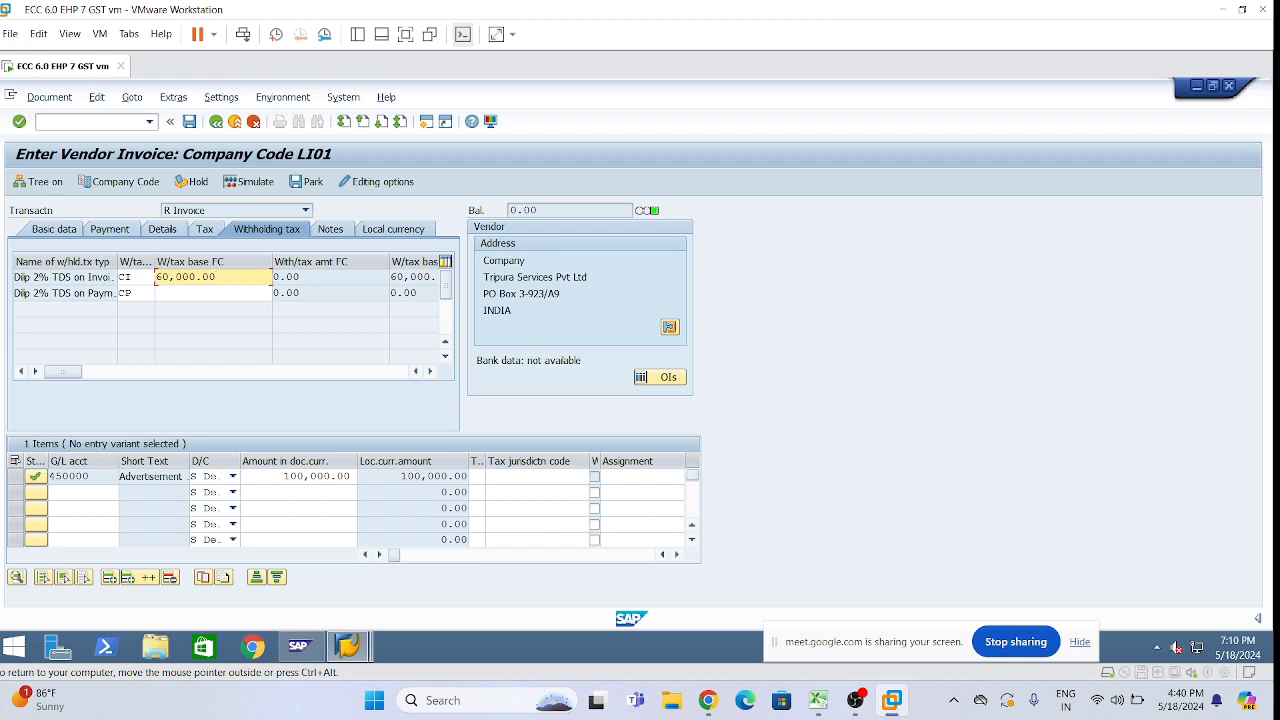
key(ctrl+a)
click(44, 230)
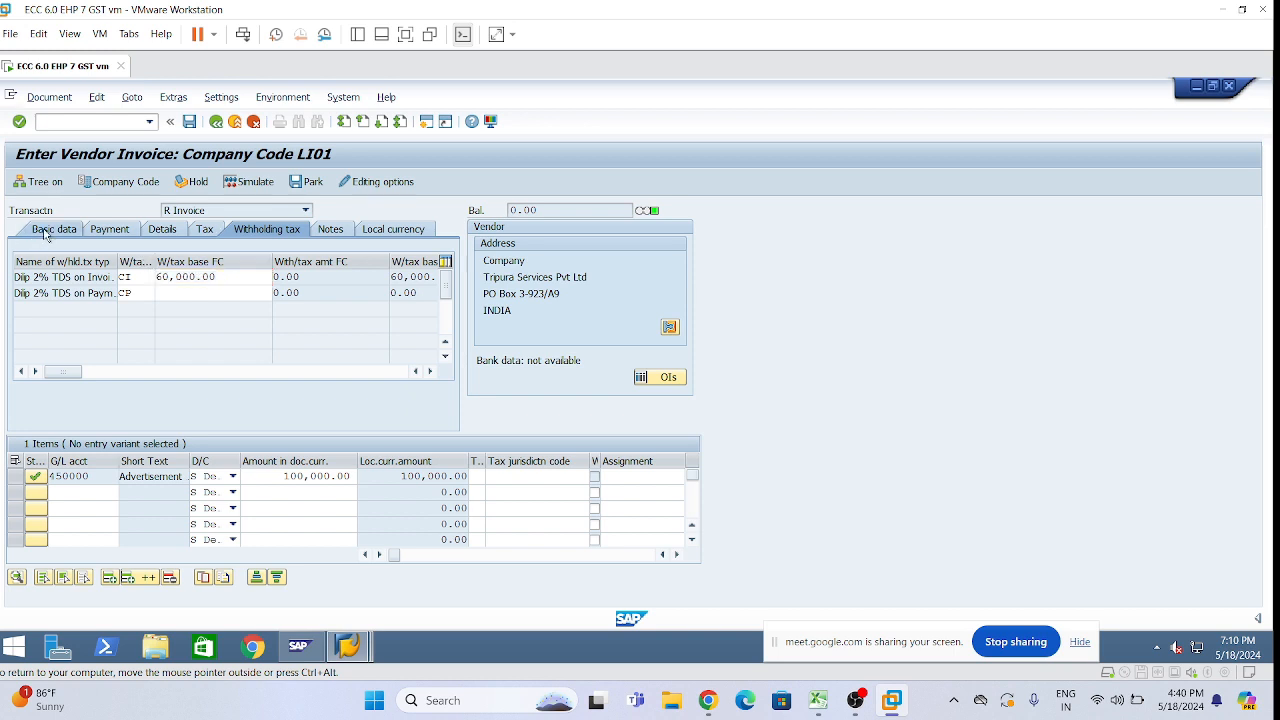
click(190, 260)
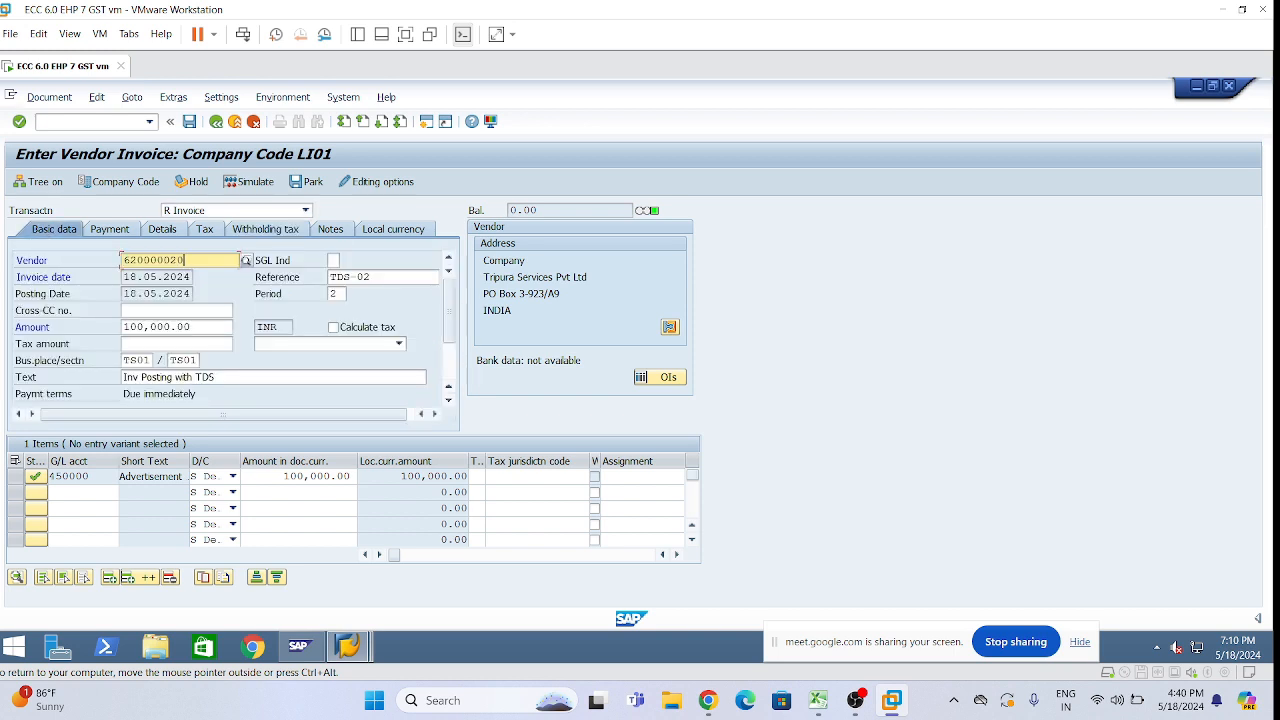
click(257, 233)
click(200, 294)
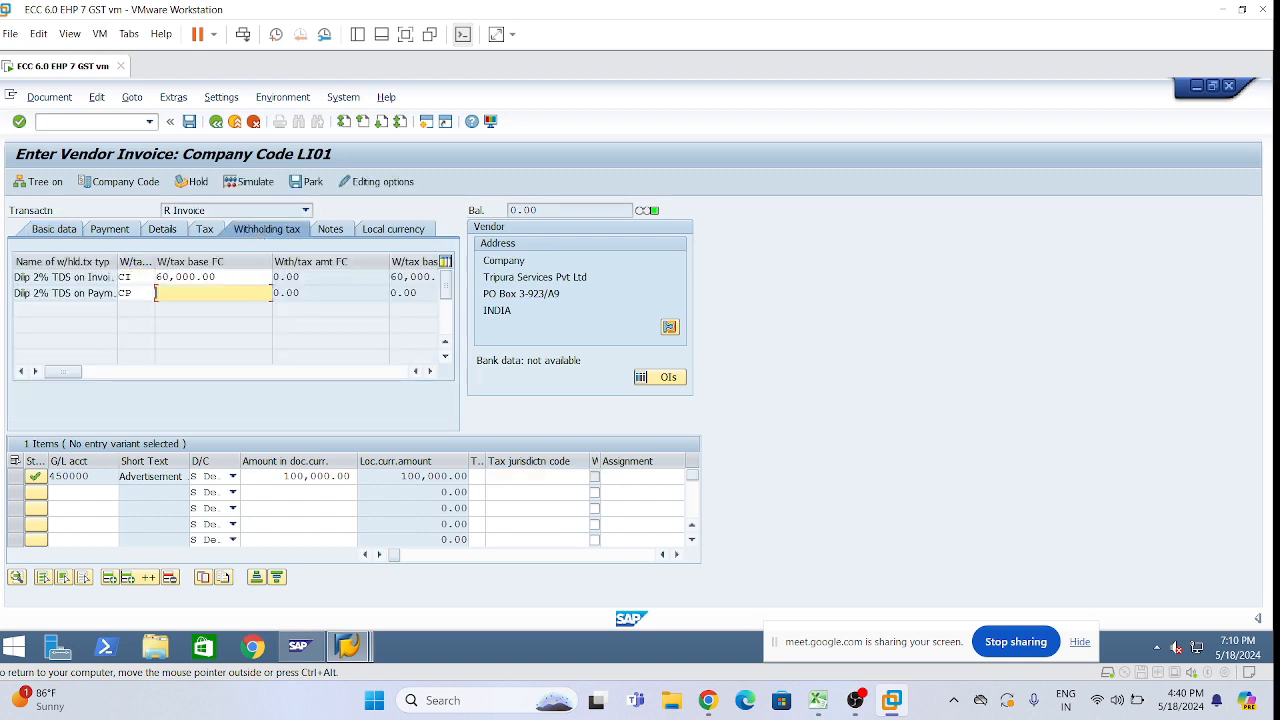
click(216, 277)
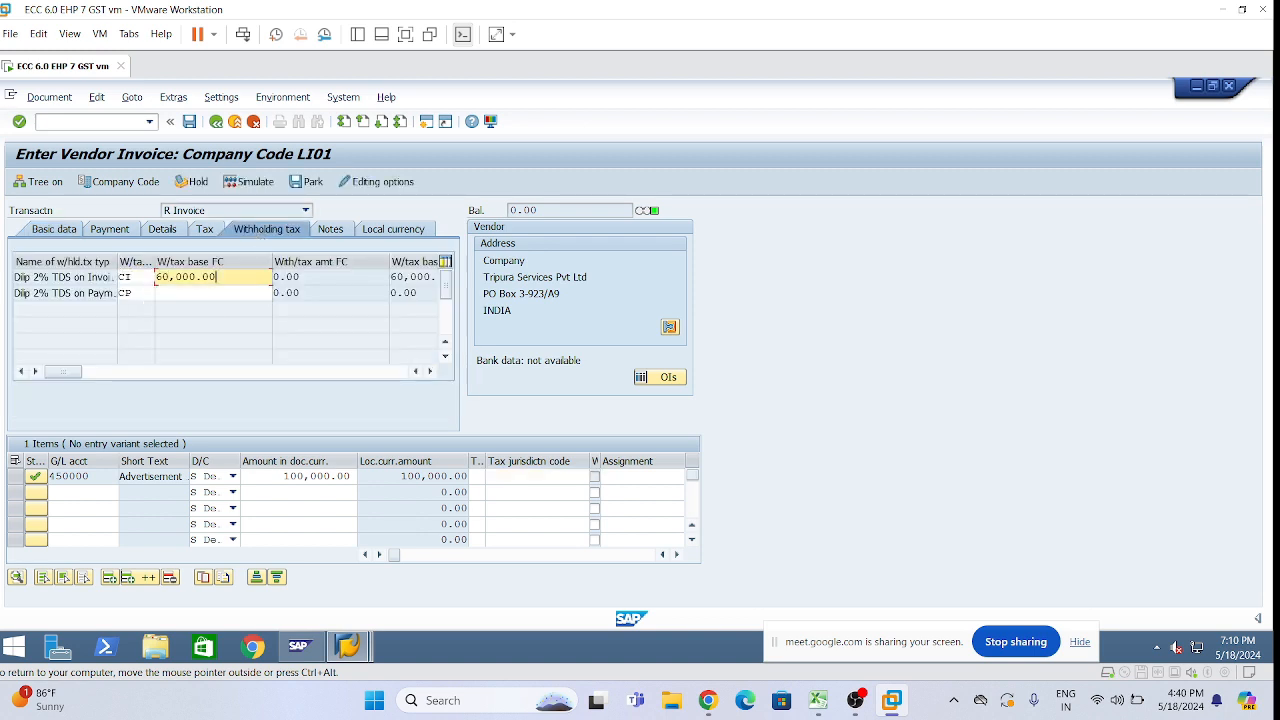
click(136, 293)
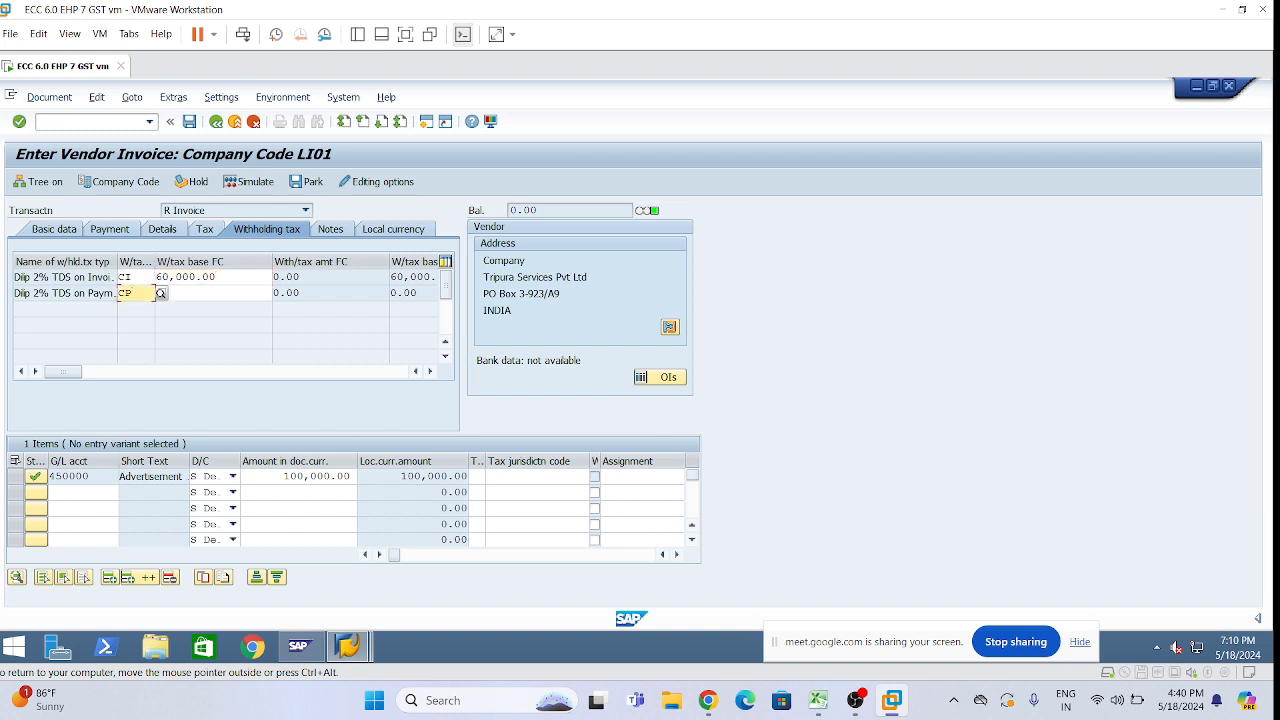
Step: Look up the available withholding tax codes for the CI invoice row and close the list without choosing one
click(138, 278)
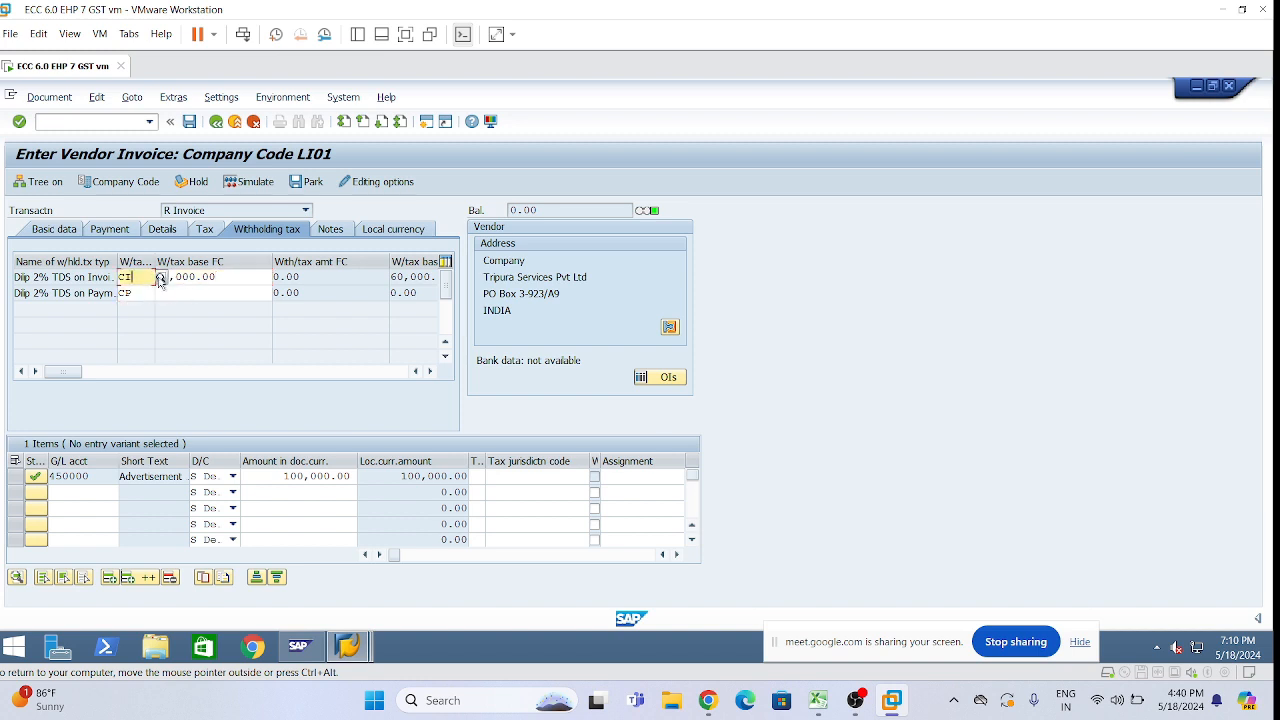
click(162, 279)
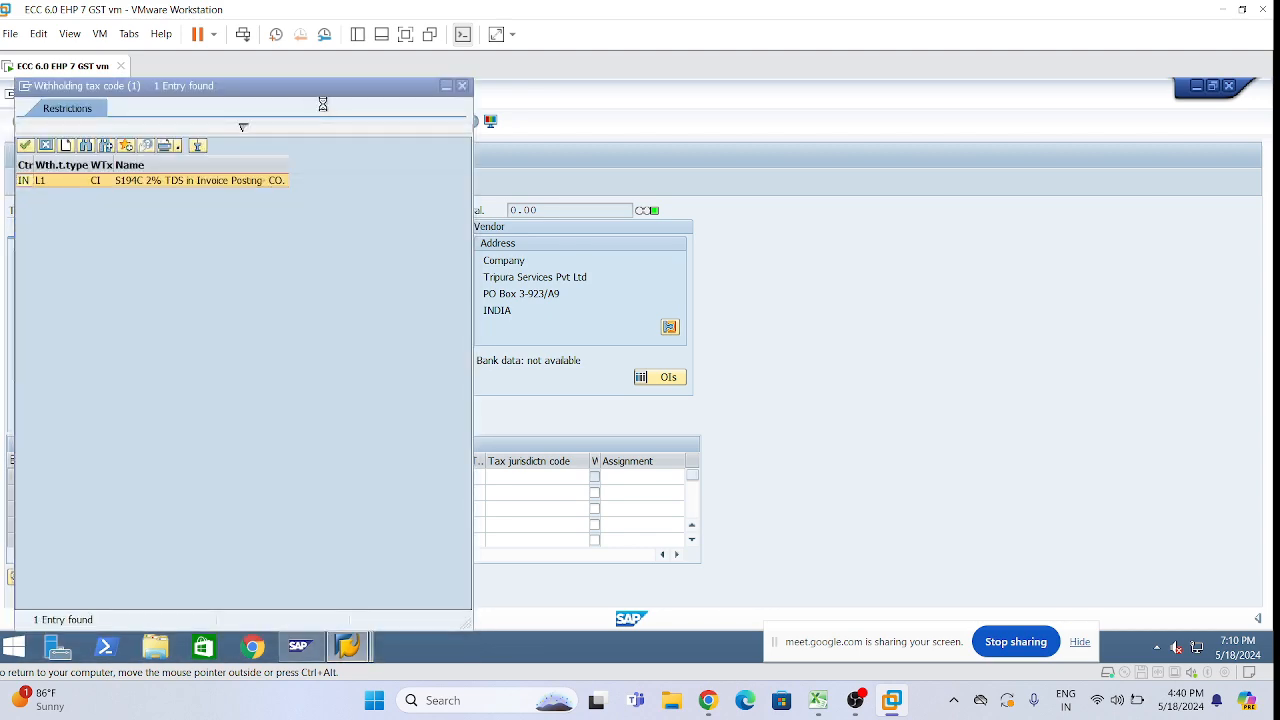
drag(335, 92, 627, 98)
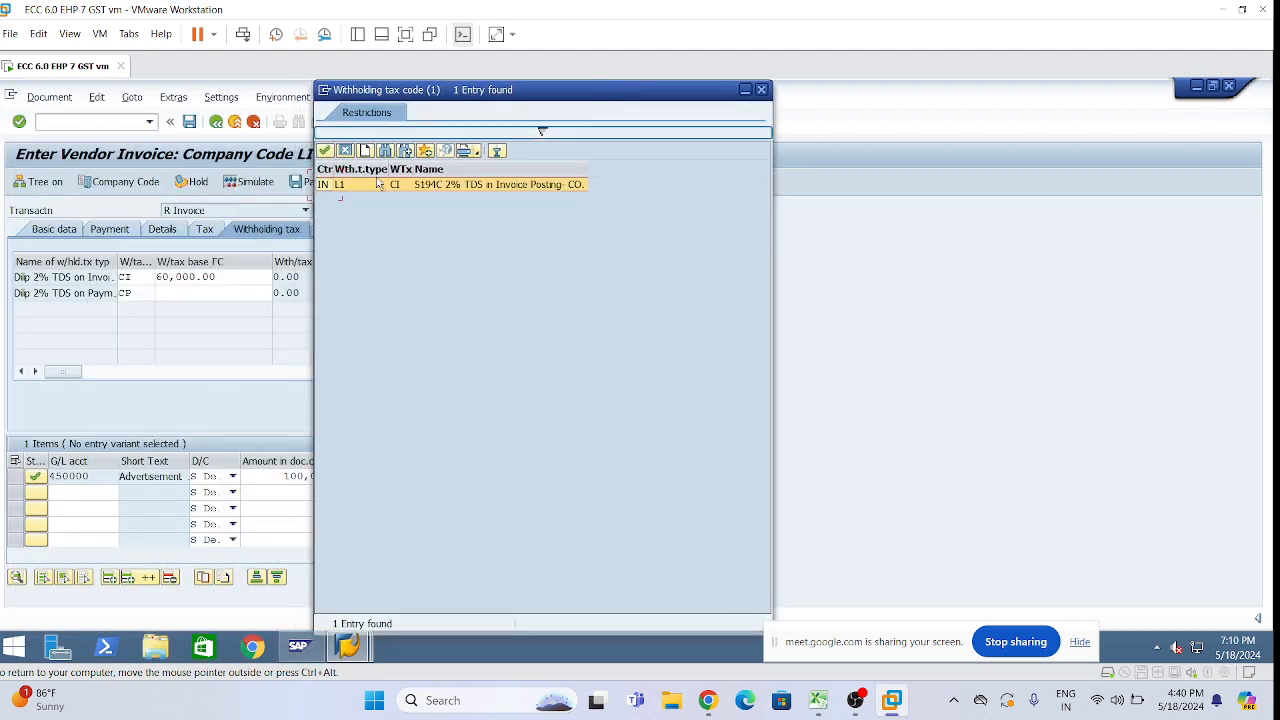
click(749, 91)
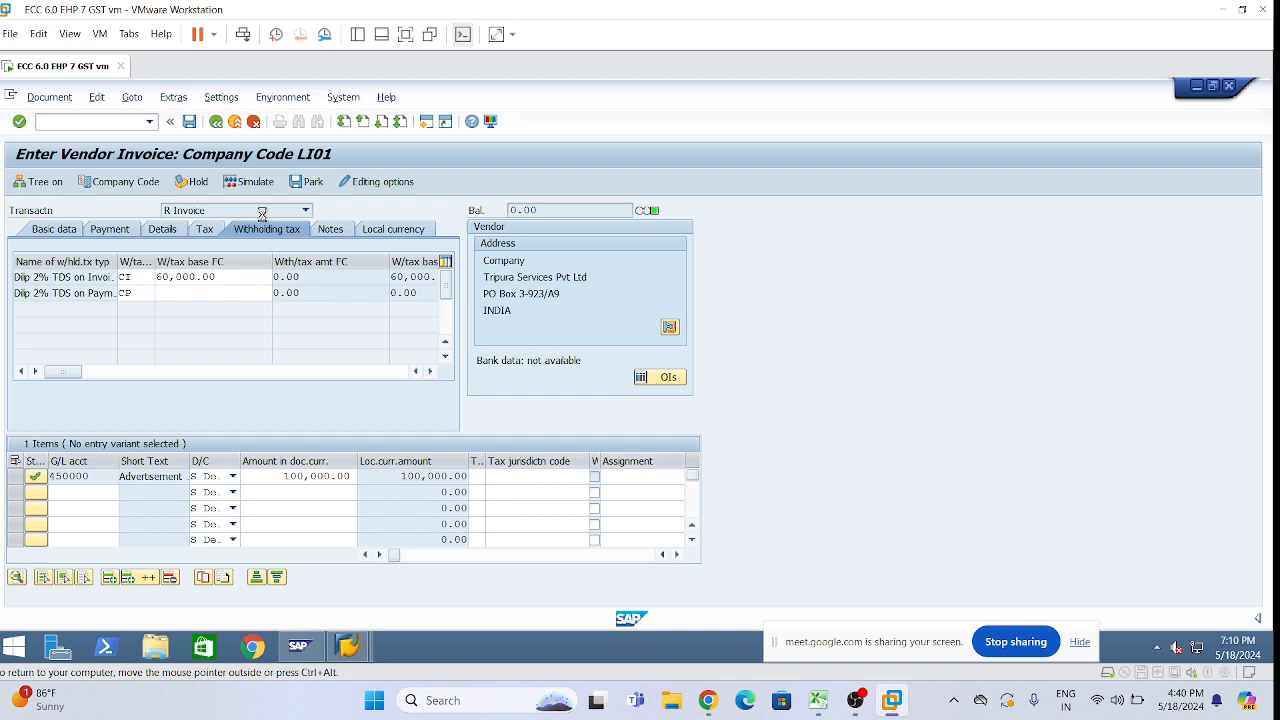
click(150, 277)
click(152, 292)
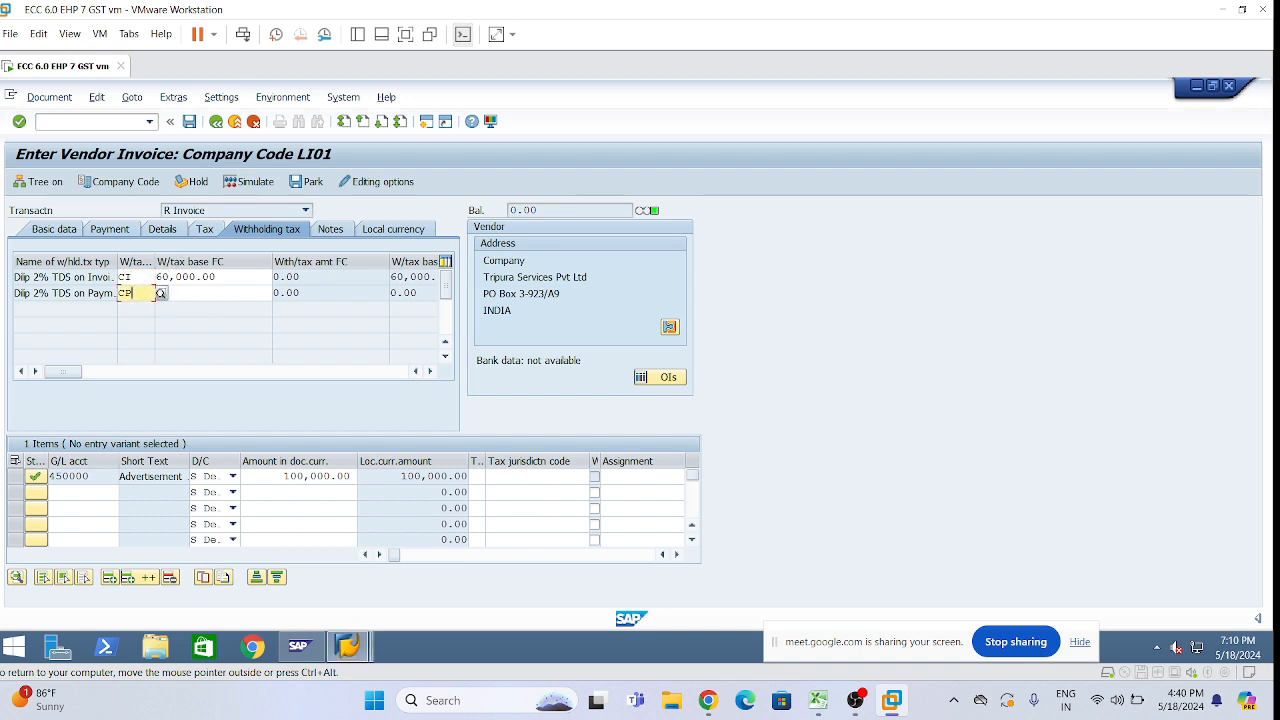
click(157, 292)
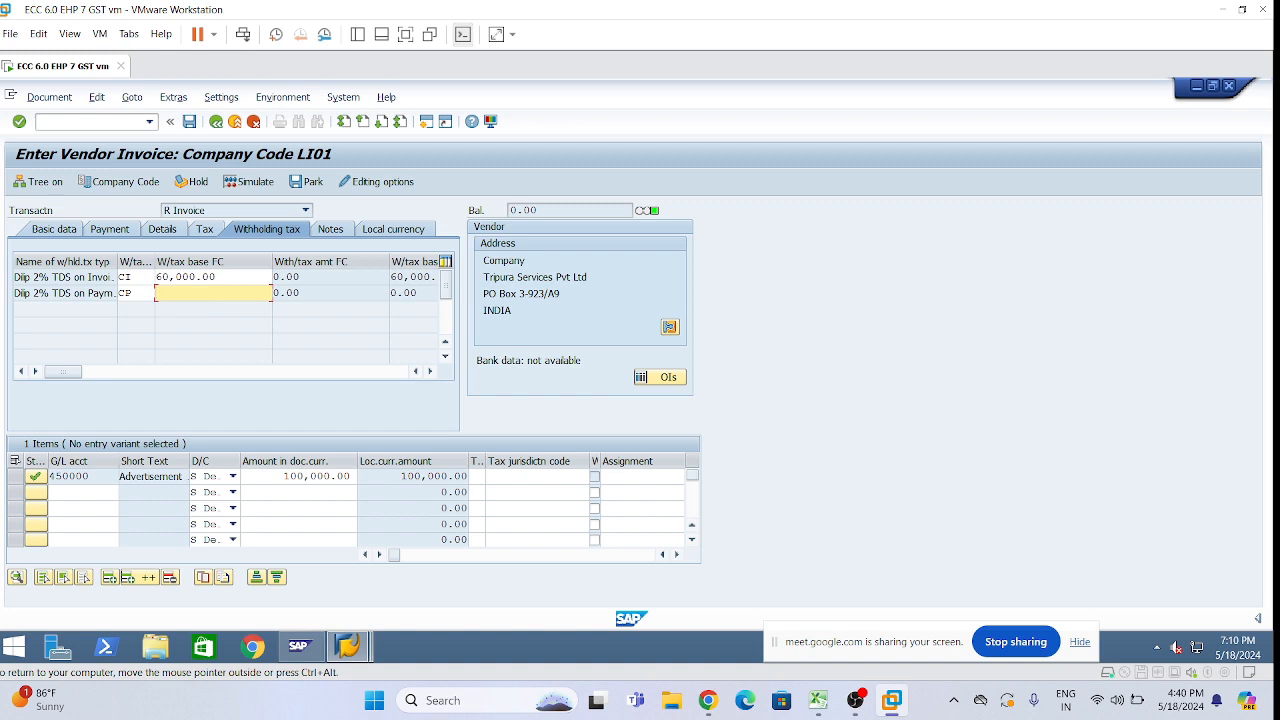
click(131, 293)
click(215, 277)
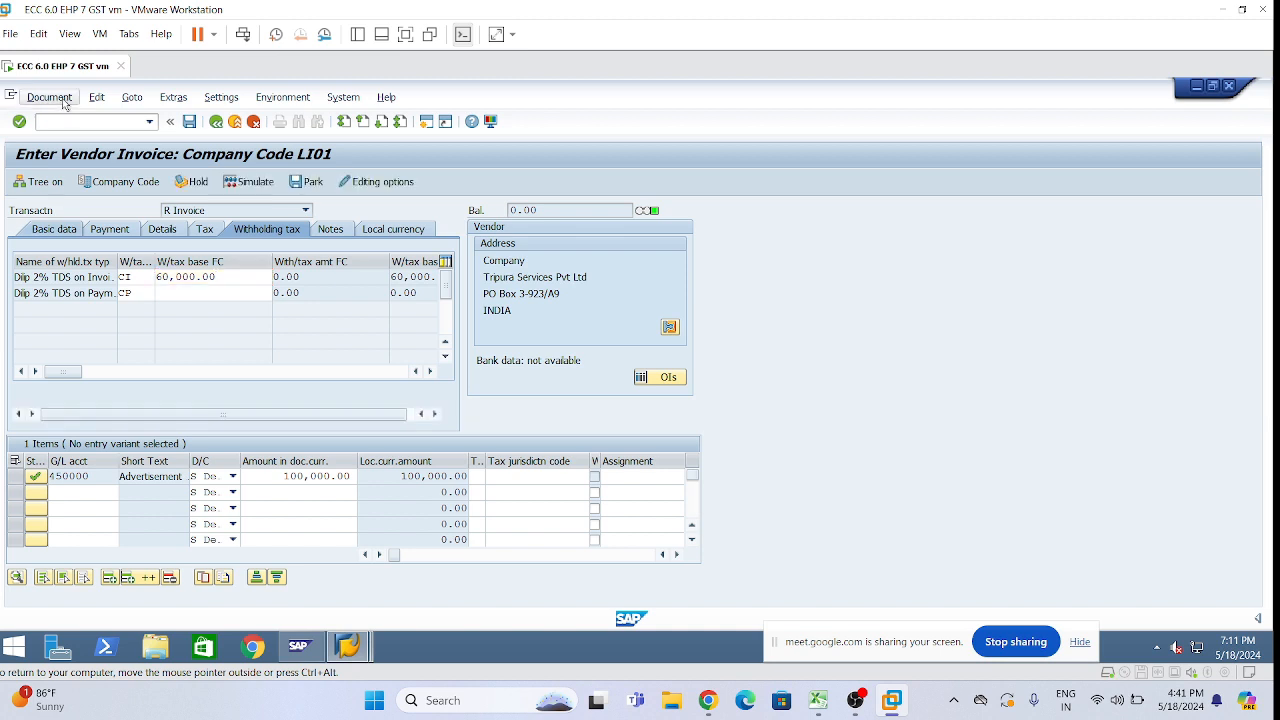
Step: Simulate the vendor invoice, check its TDS payable line item in the document overview, and post the document
click(55, 97)
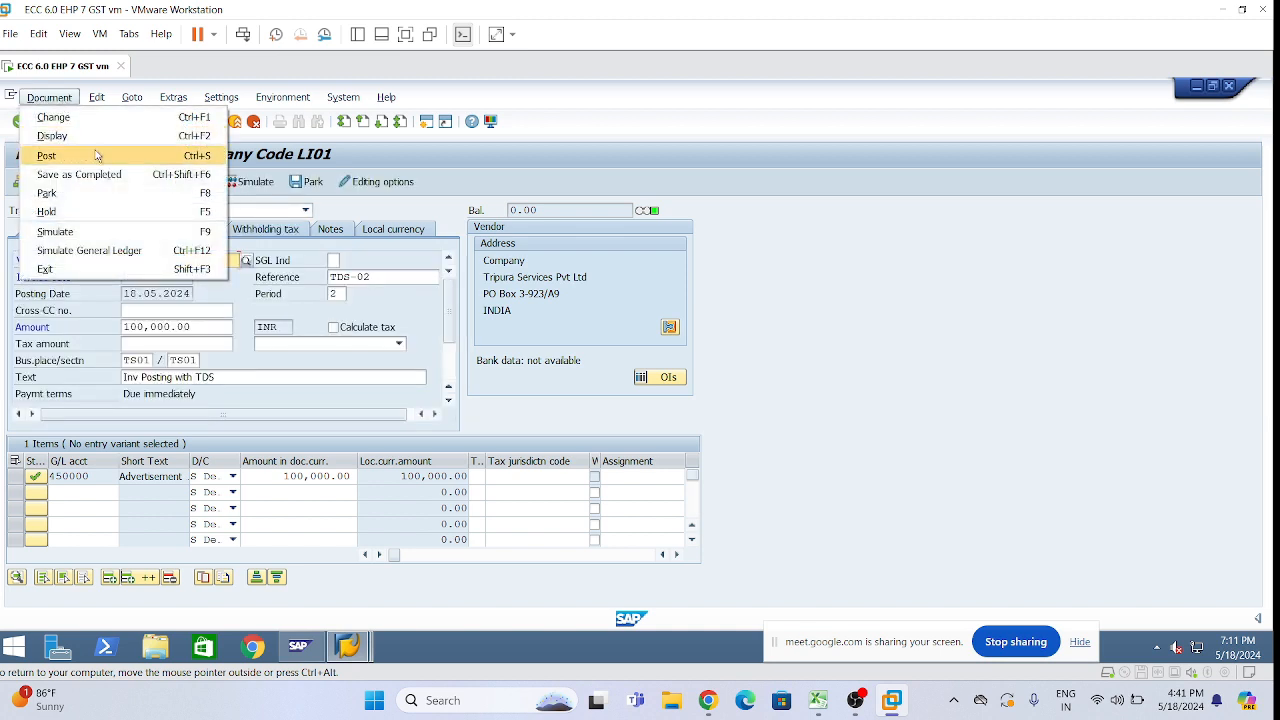
click(100, 231)
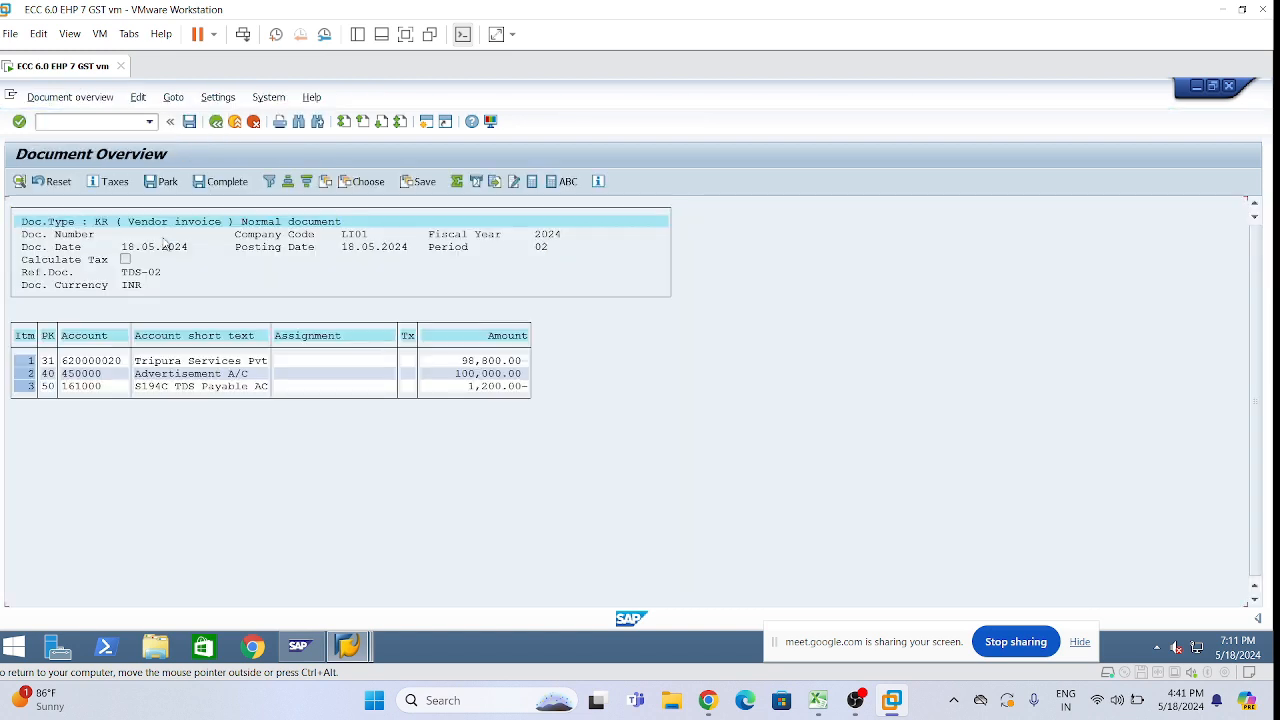
click(484, 387)
click(189, 122)
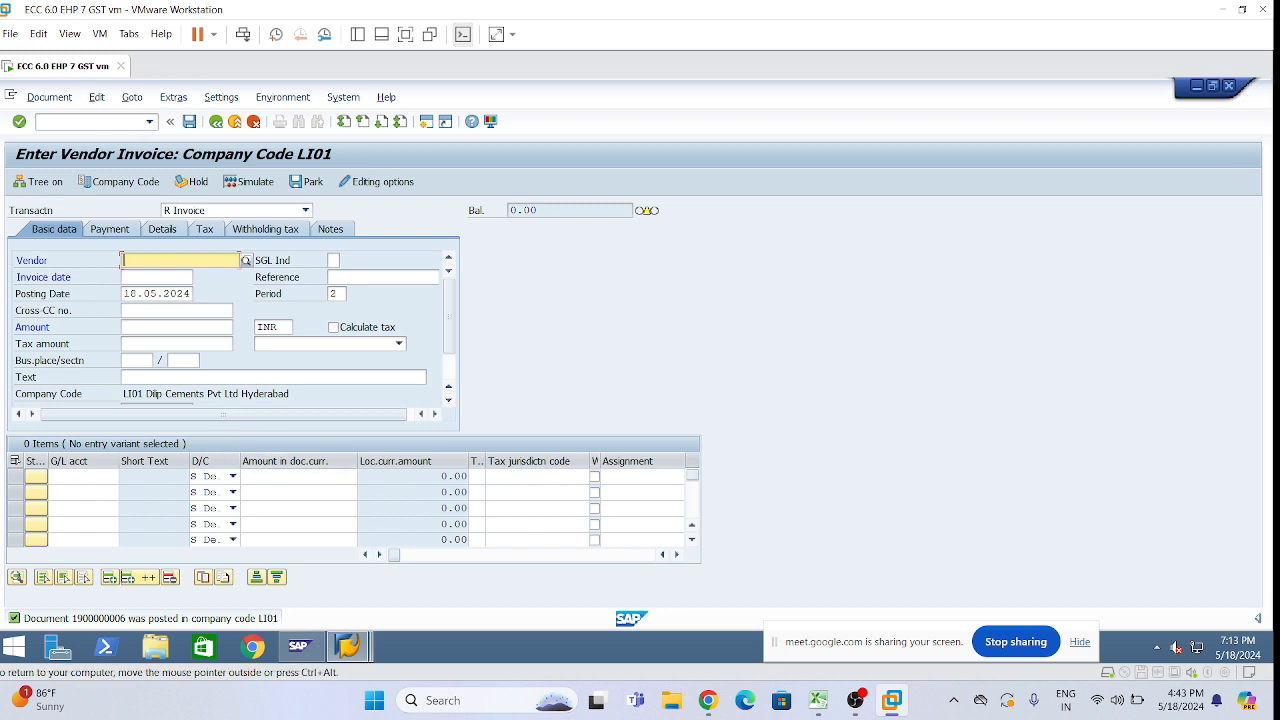
Step: Open vendor down payment transaction F-48 and enter document date 18.05.2024 and reference TDS-01 in the header
click(40, 121)
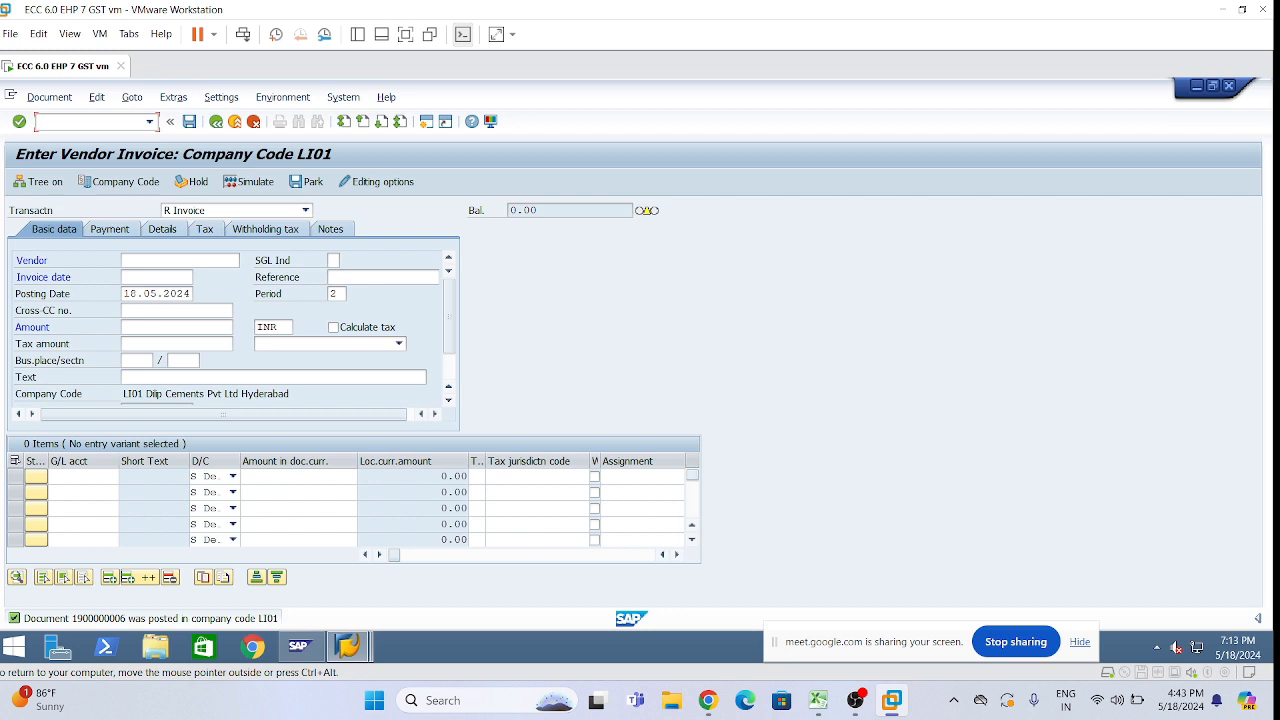
text(/nf-48)
key(Return)
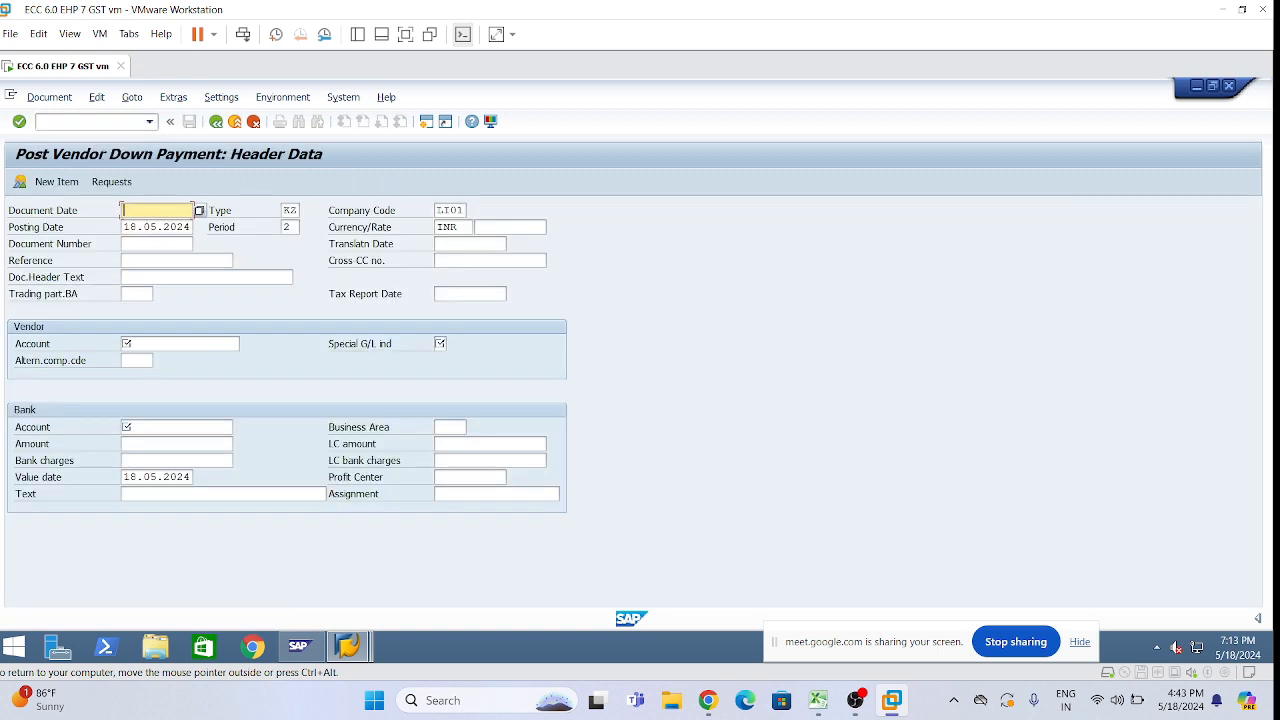
click(150, 211)
click(252, 262)
click(190, 228)
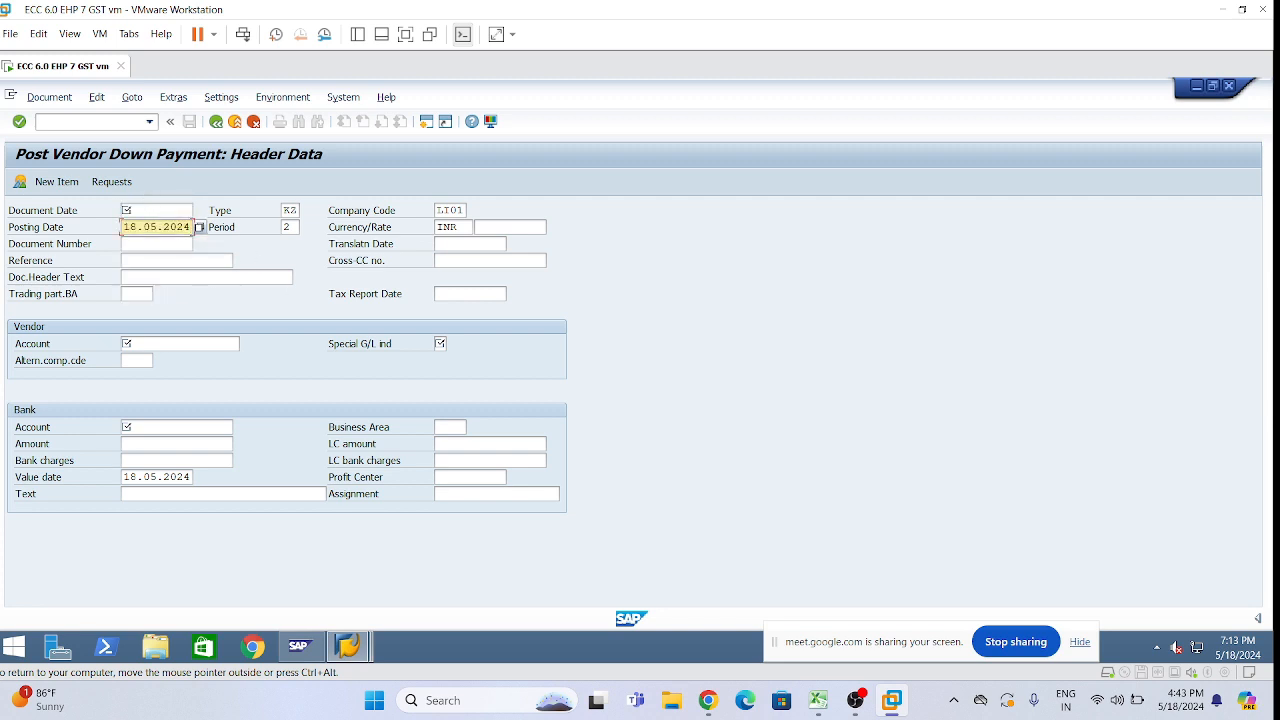
click(156, 211)
text(18.05.2024)
click(161, 261)
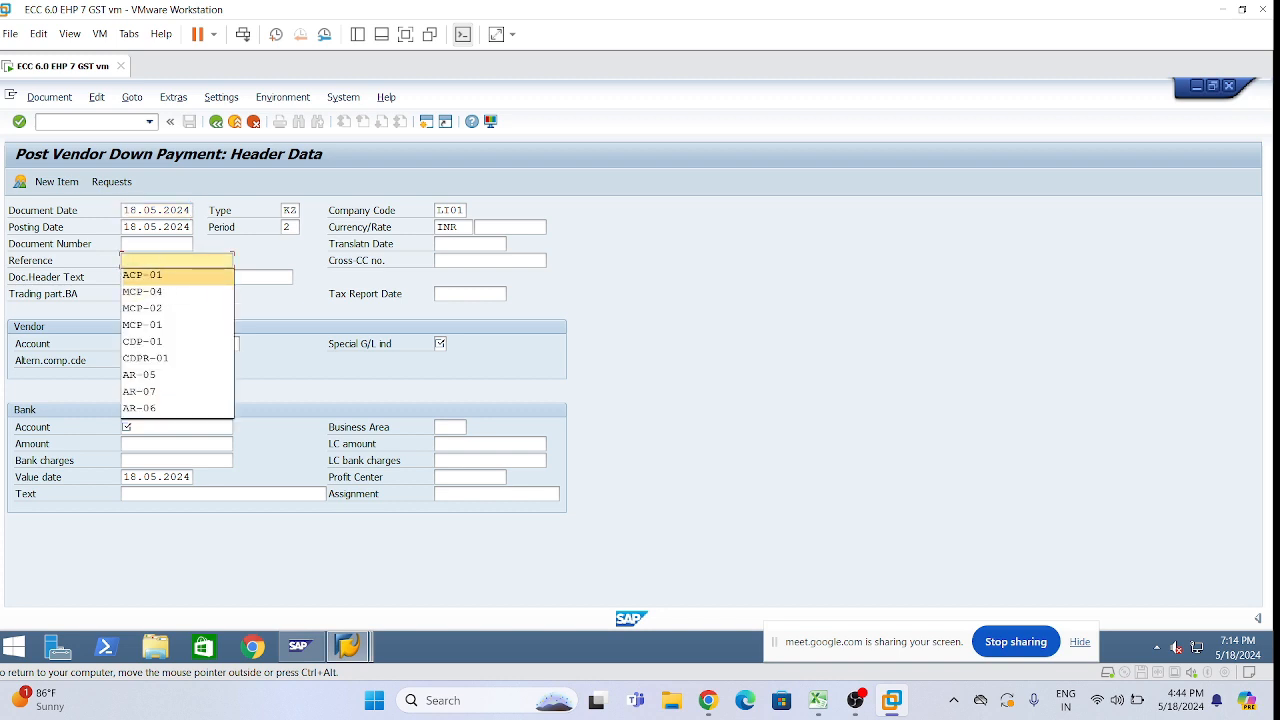
key(BackSpace)
text(TDS-01)
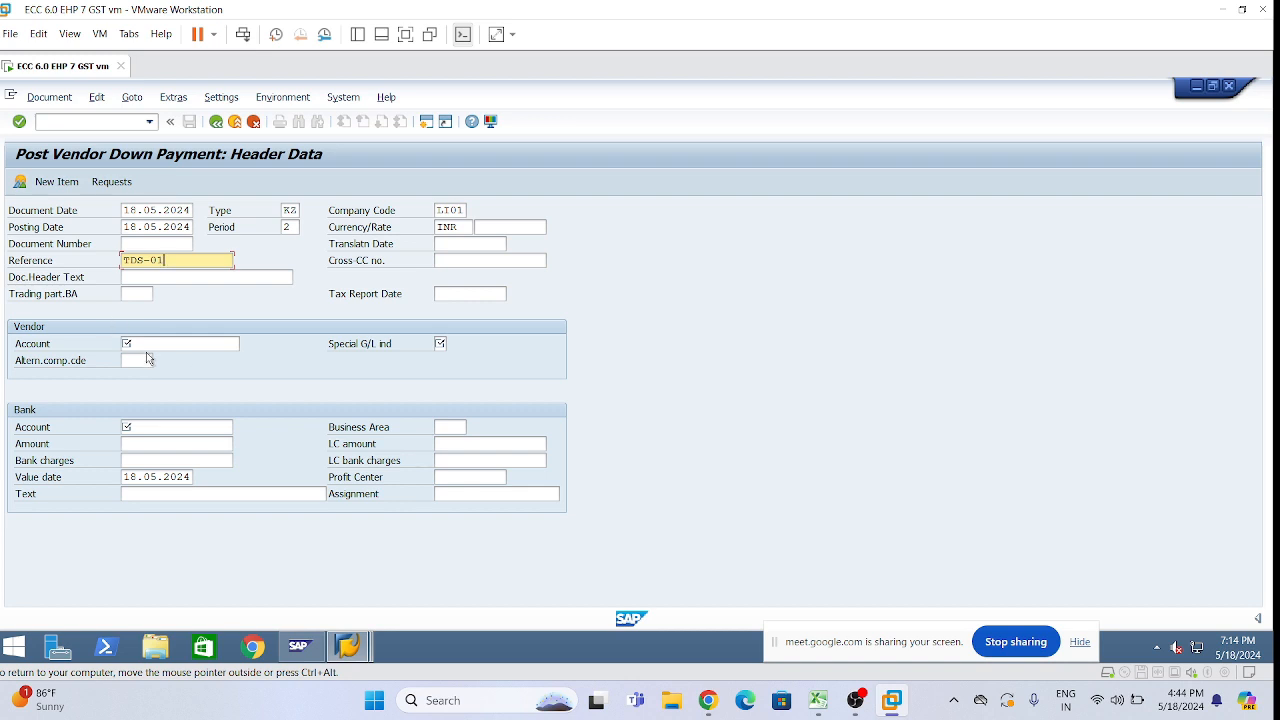
Step: Enter the account number of vendor BOMAN & BROTHERS COMP. and set the special G/L indicator to A, Down payment
click(145, 344)
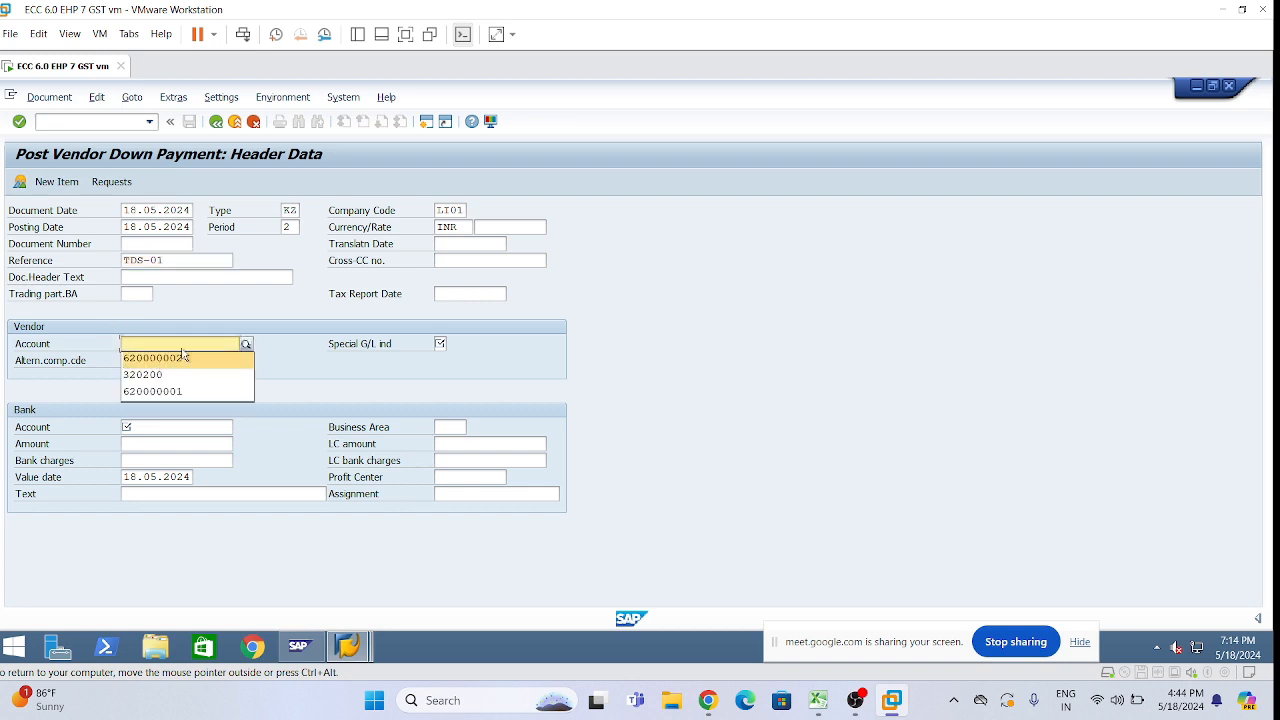
click(181, 355)
key(BackSpace)
key(BackSpace)
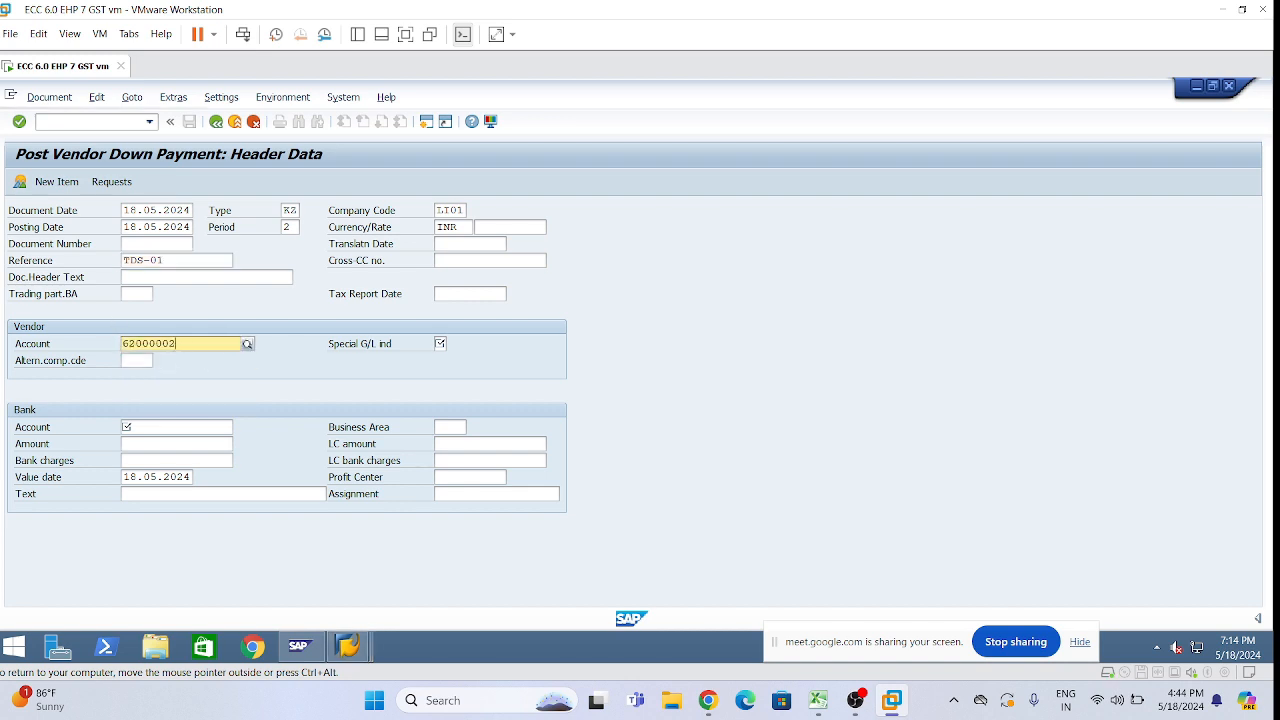
text(21)
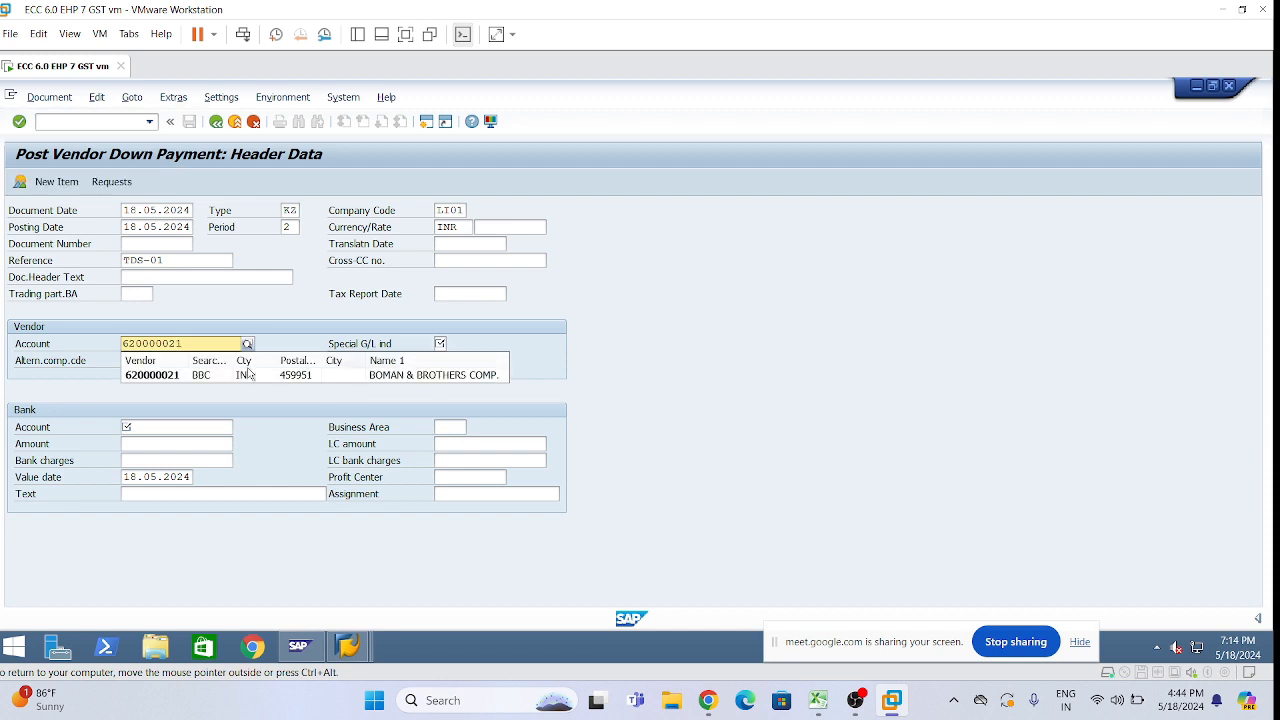
click(199, 375)
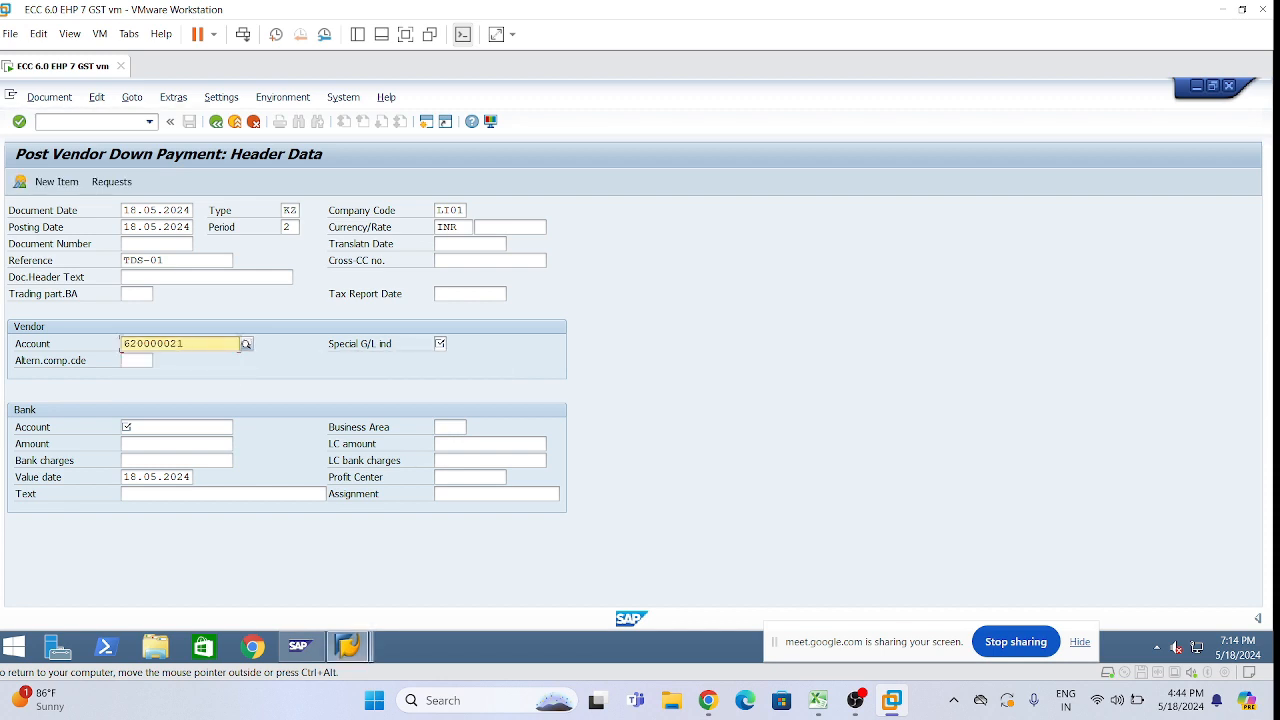
click(439, 344)
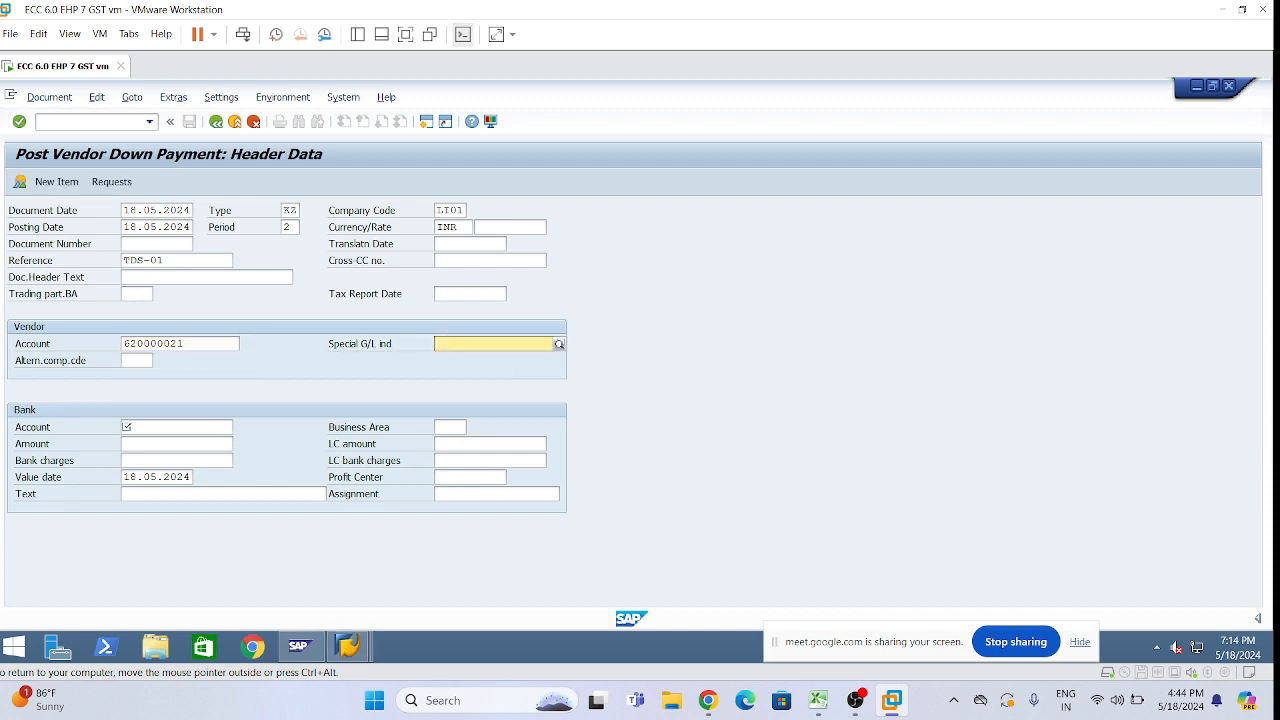
text(A)
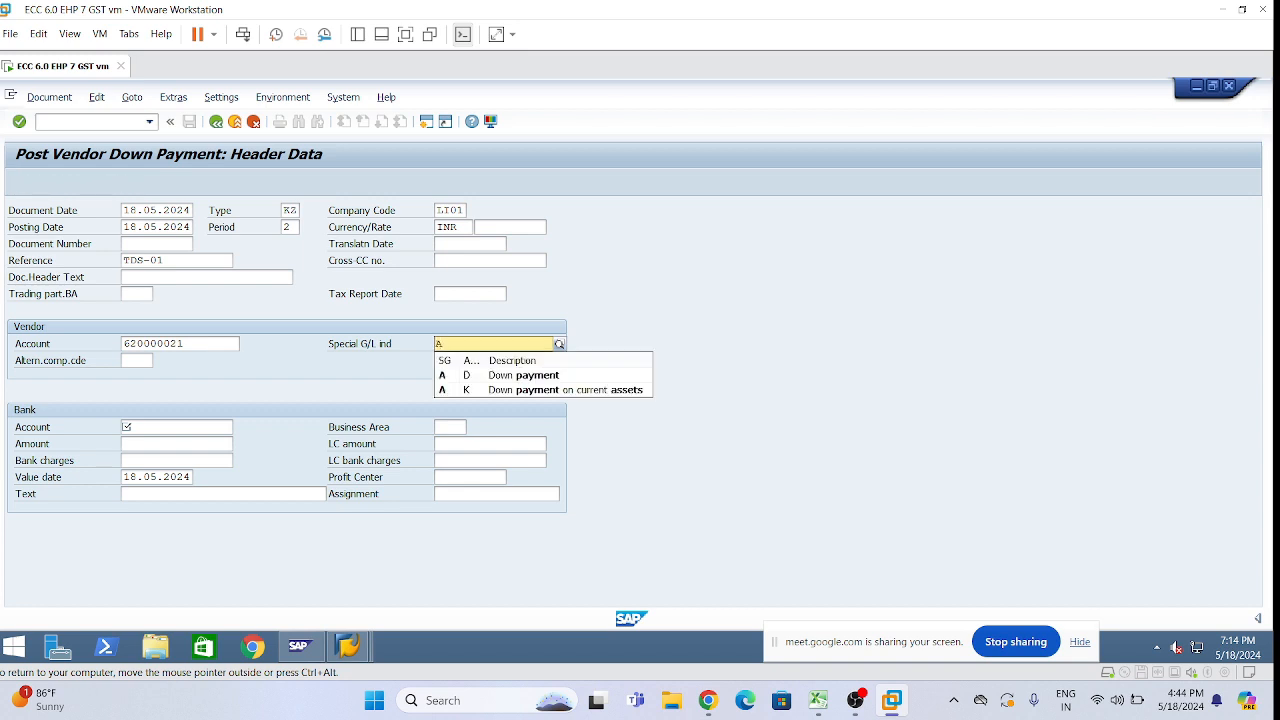
click(484, 376)
Step: Fill in the bank account of the down payment and set the bank amount to 35000
click(160, 427)
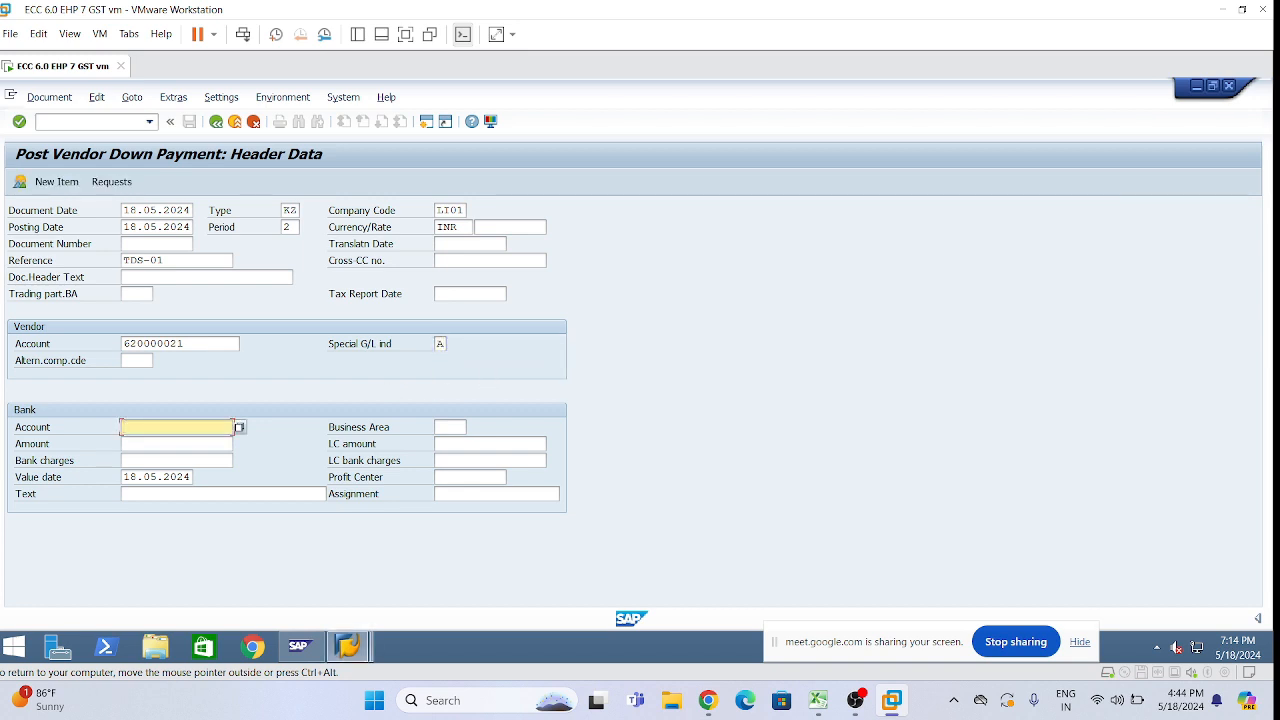
click(169, 446)
key(Tab)
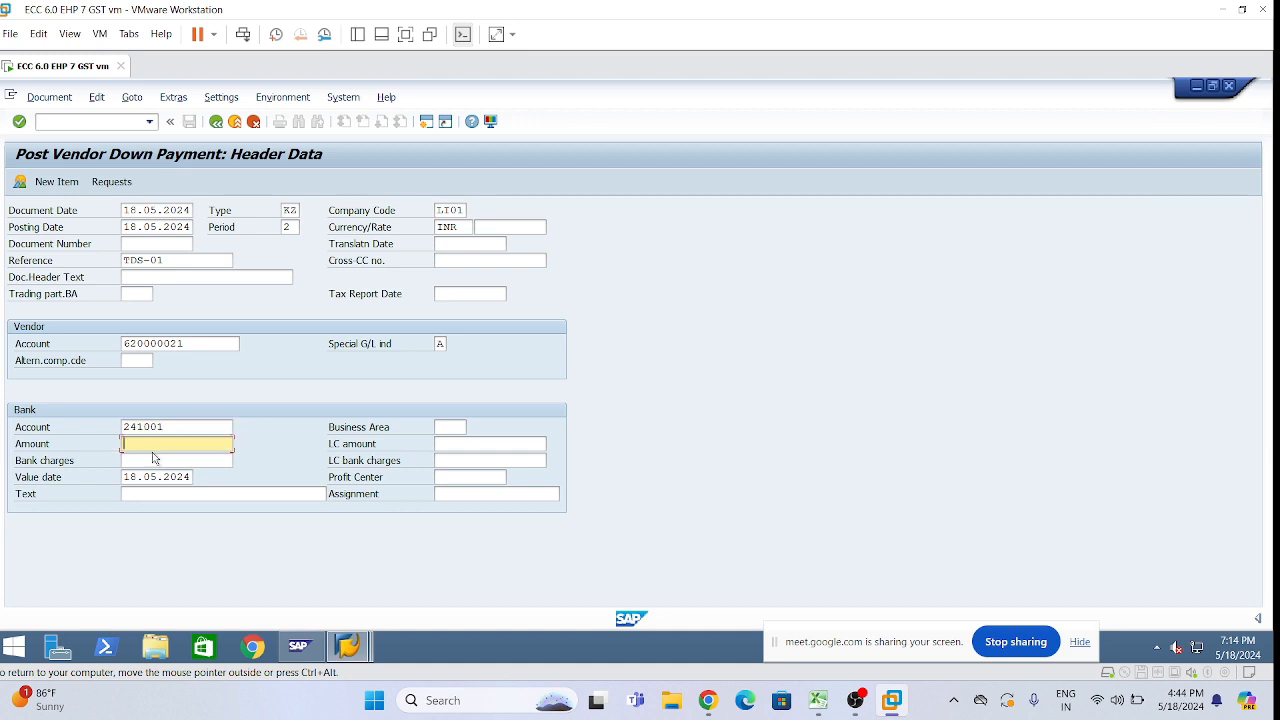
text(35000)
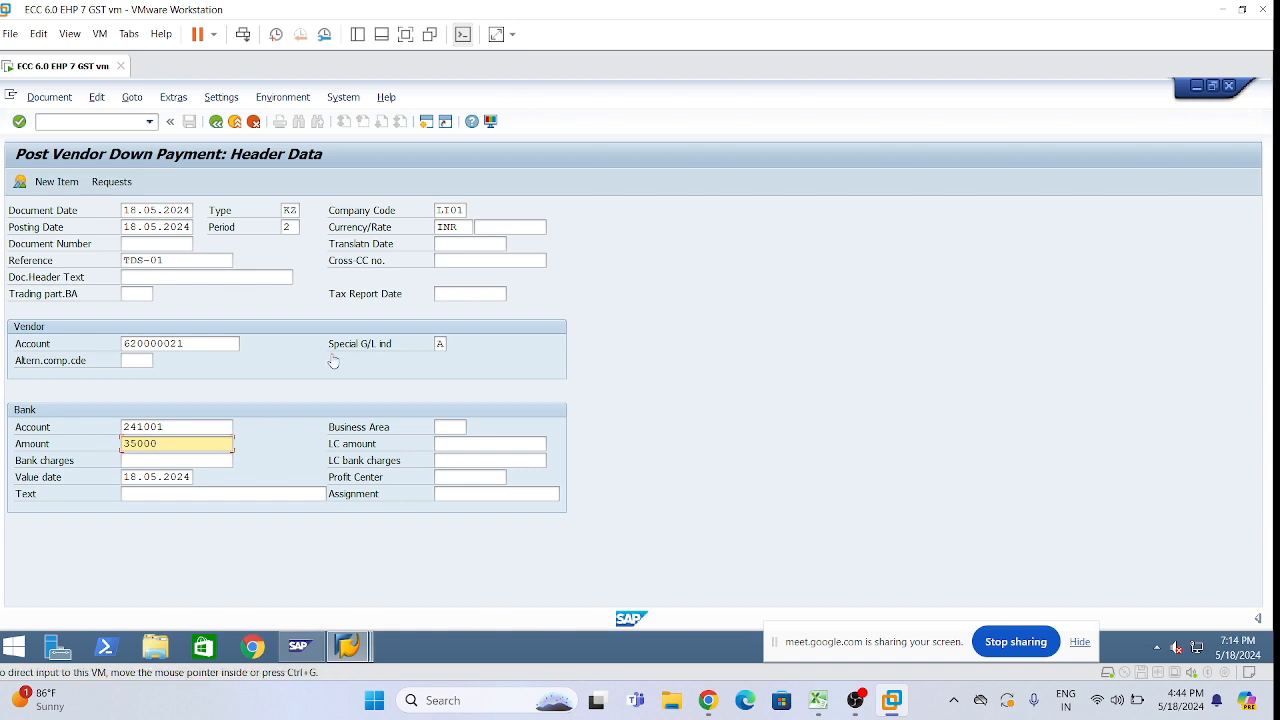
click(122, 344)
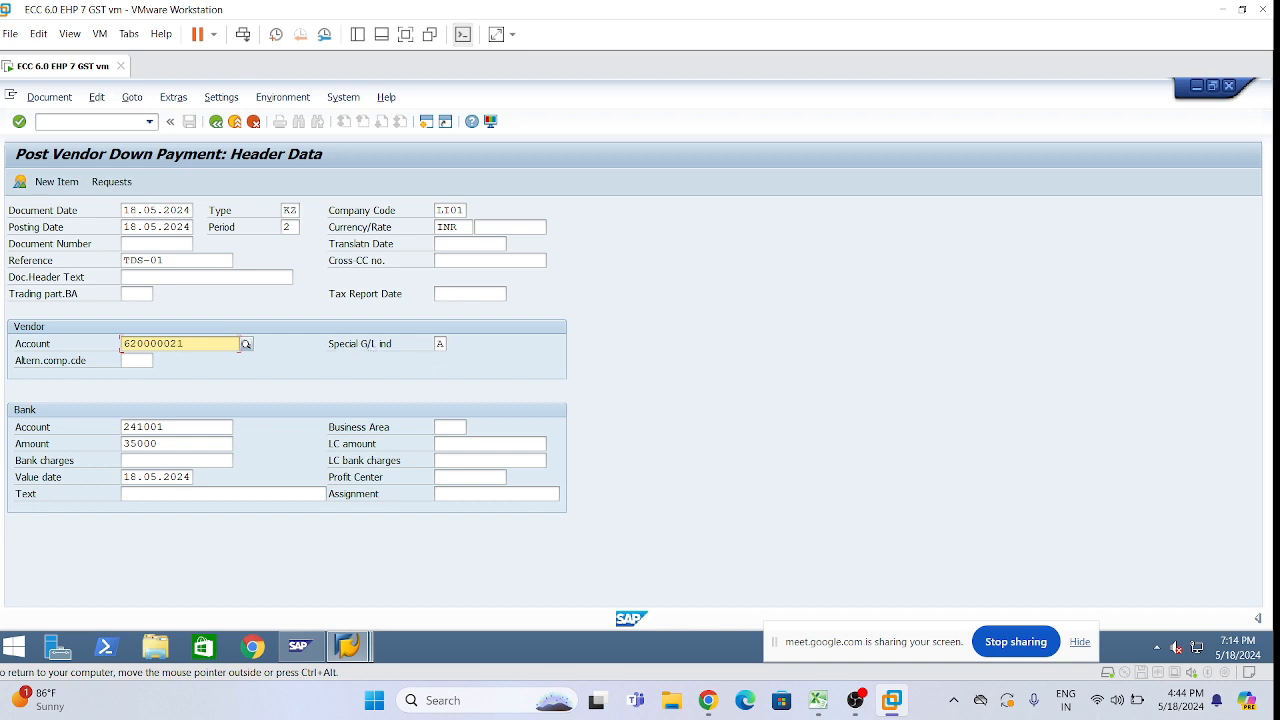
click(166, 427)
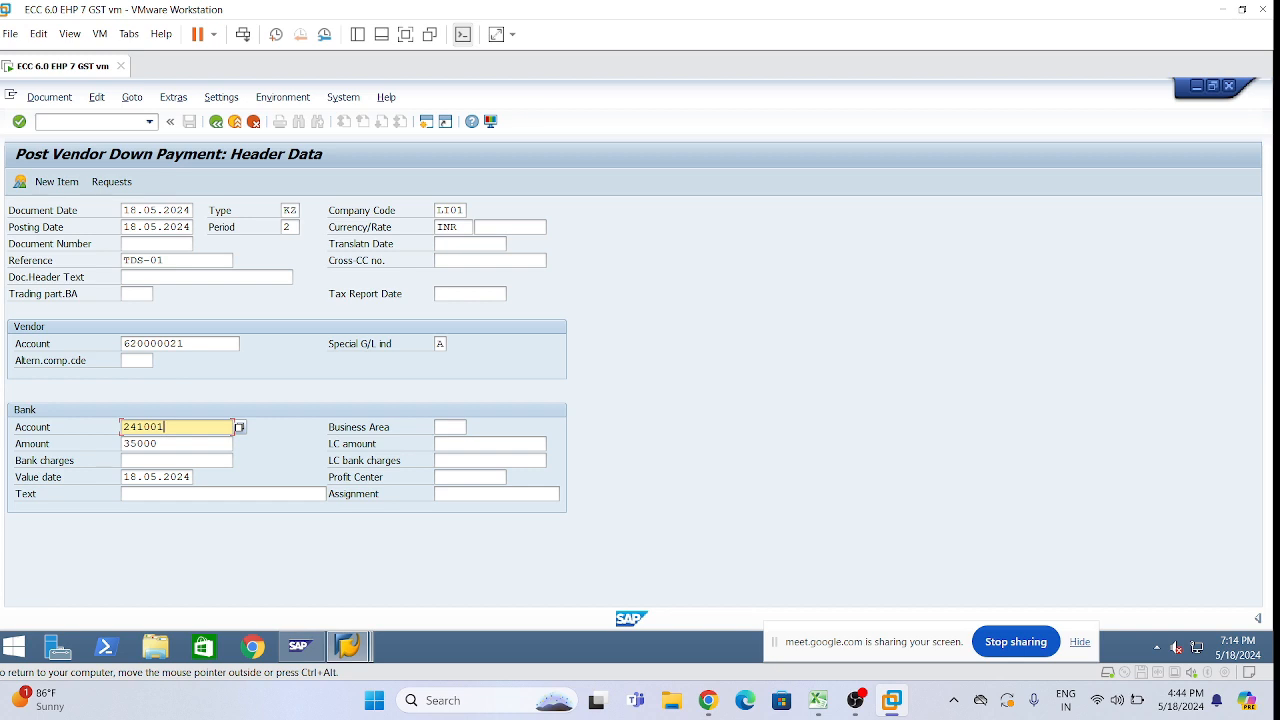
click(175, 444)
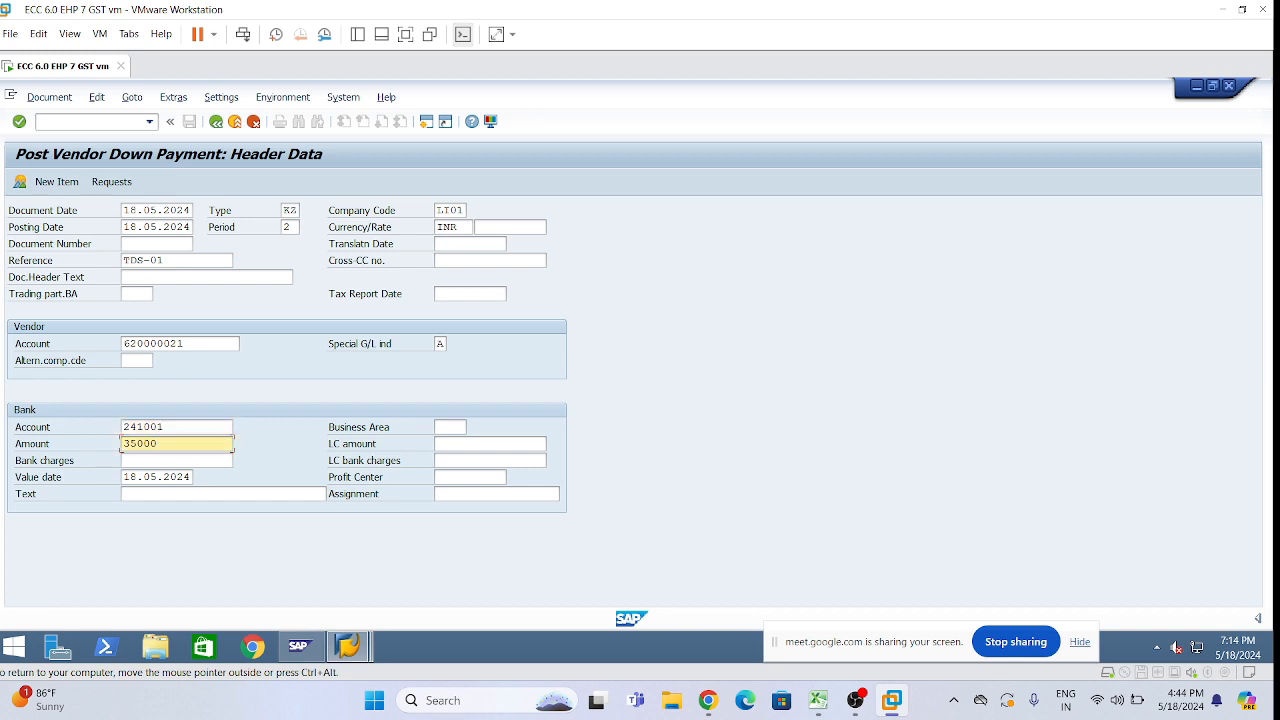
Step: Set the bank item text to "Vendor Adv with TDS Boman" and proceed to the vendor item
click(170, 493)
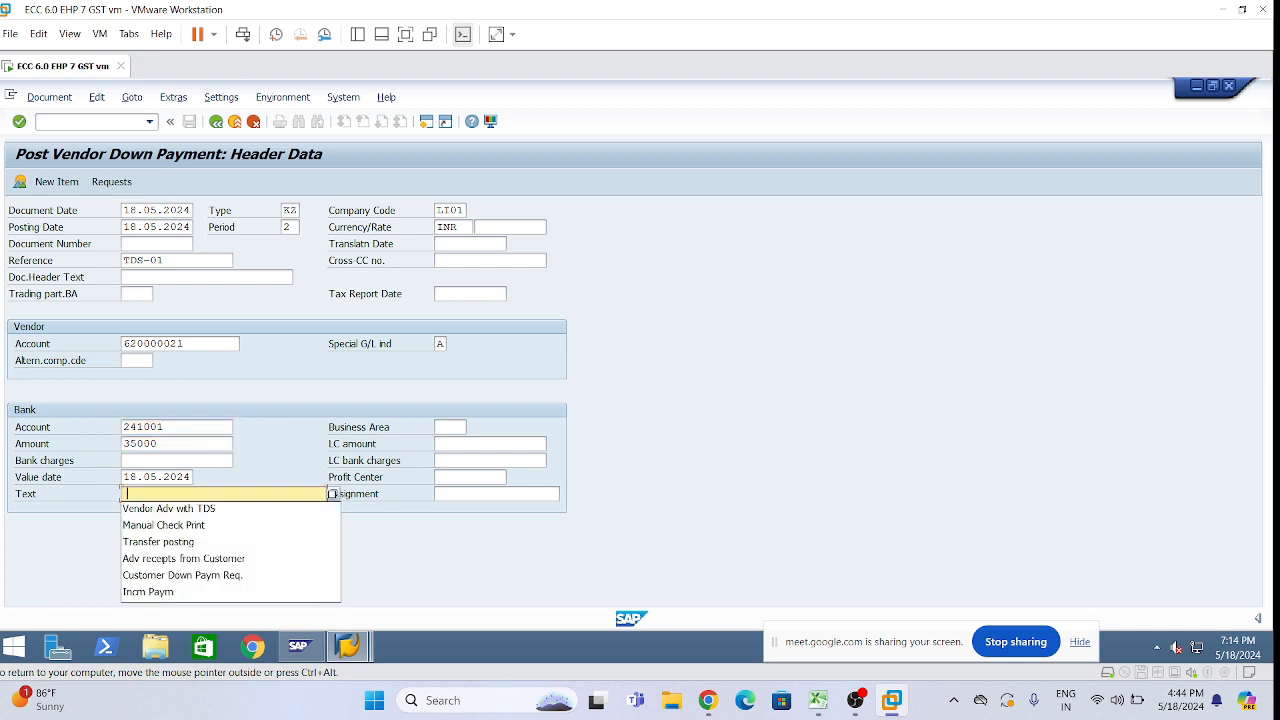
click(170, 510)
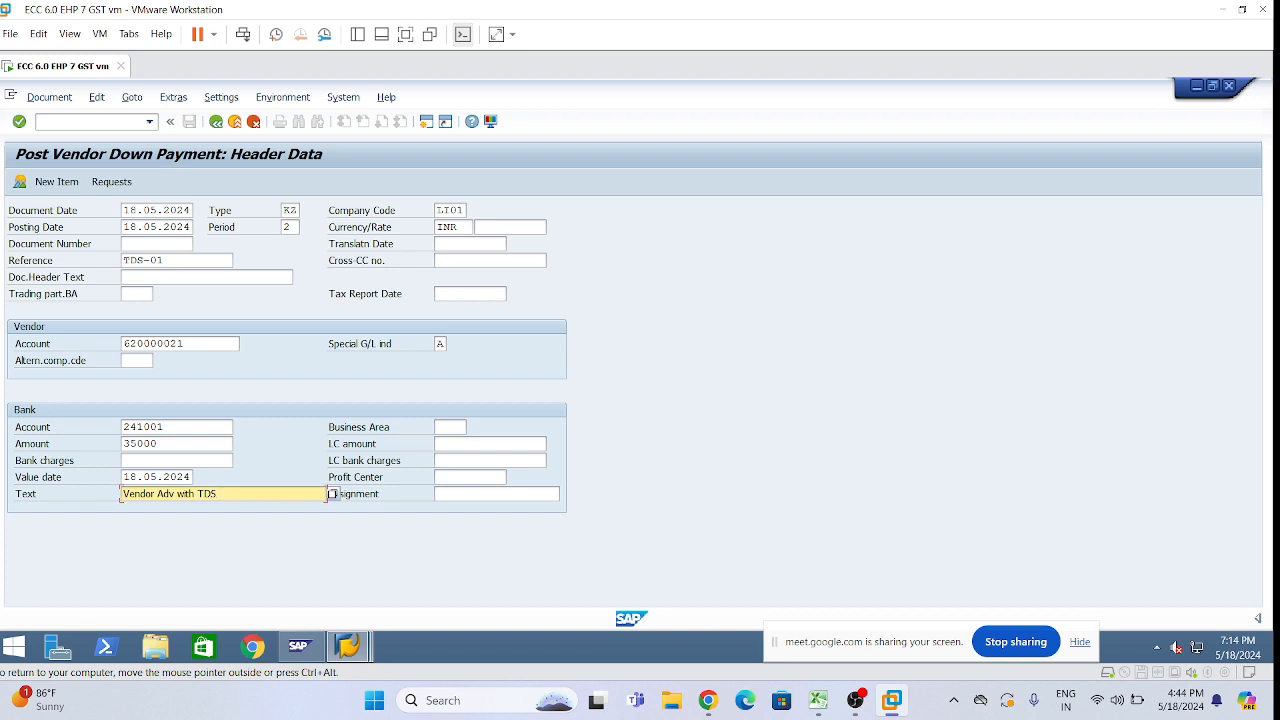
text(Boman)
click(185, 427)
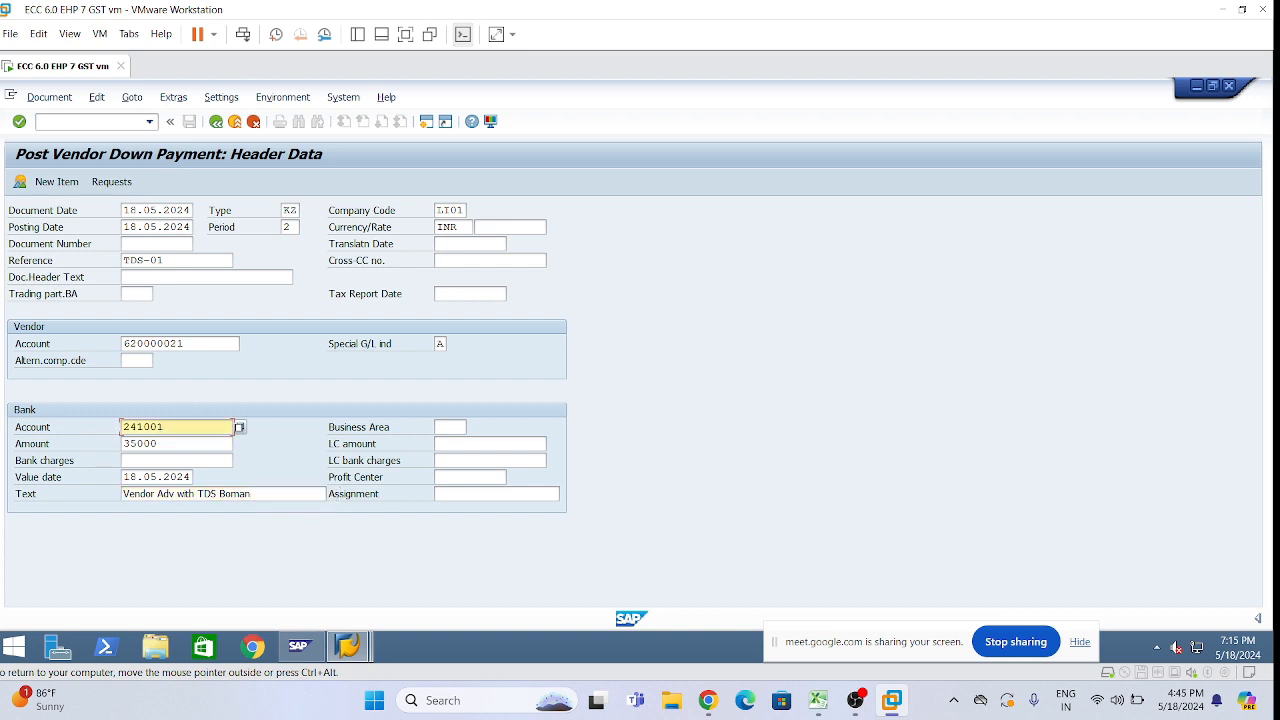
click(196, 444)
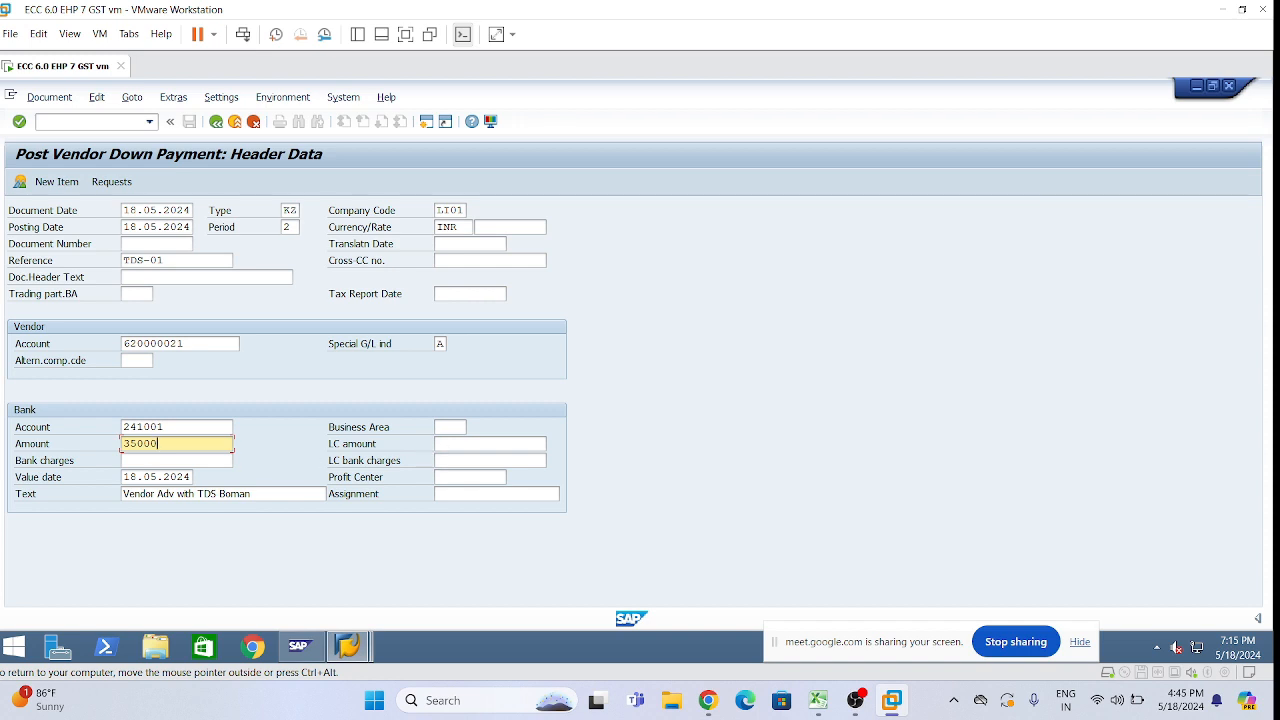
key(Return)
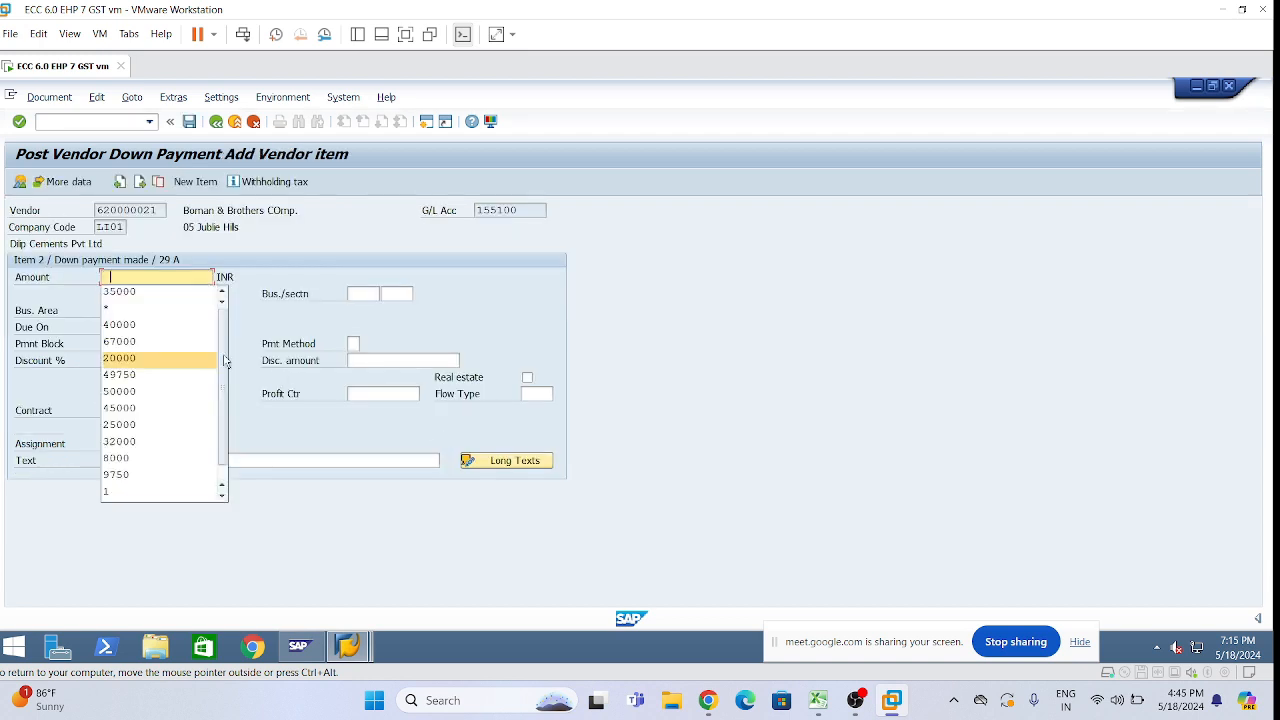
Step: In the vendor item, enter * as the amount, TS01 as the section code and LHYD as the business area
click(140, 308)
click(396, 293)
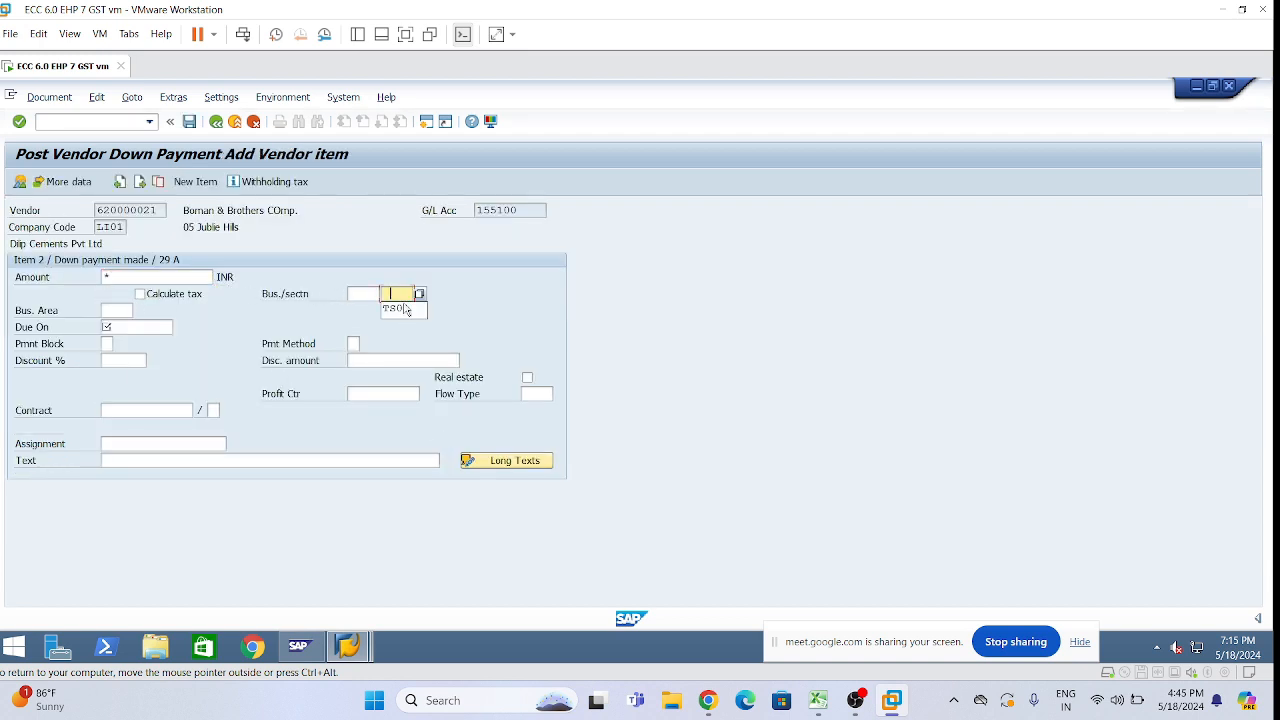
click(402, 313)
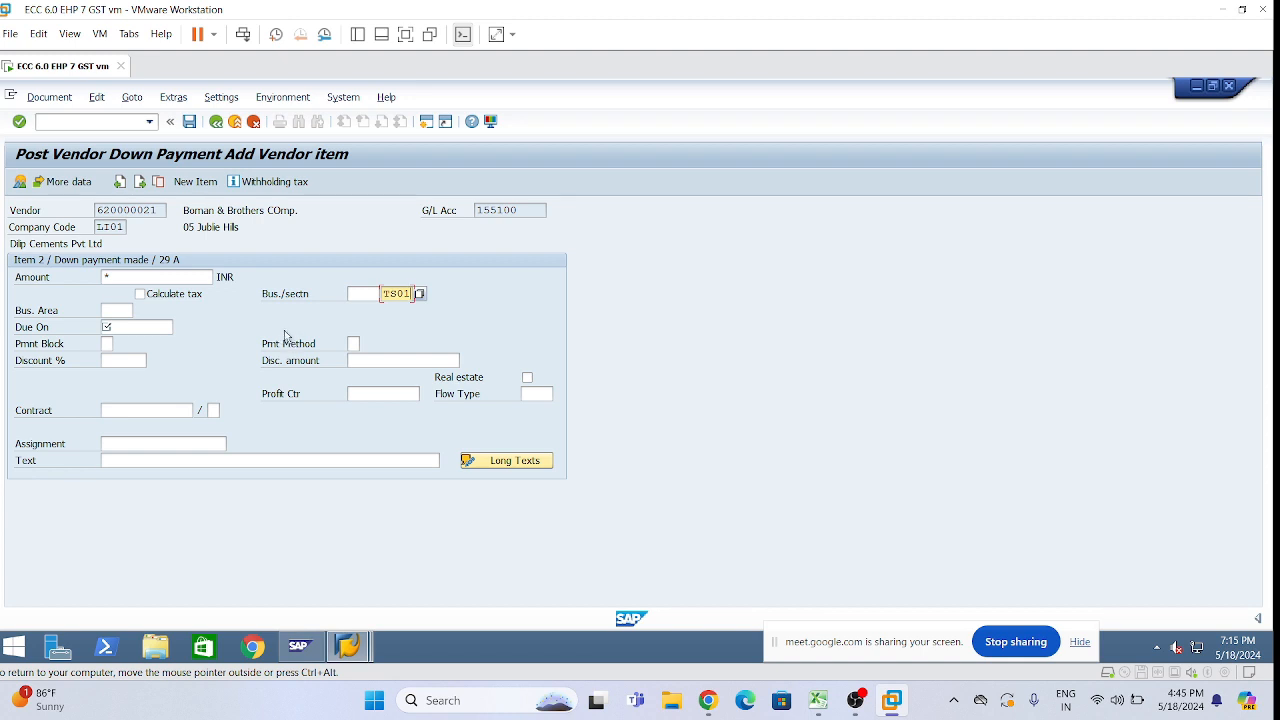
click(116, 310)
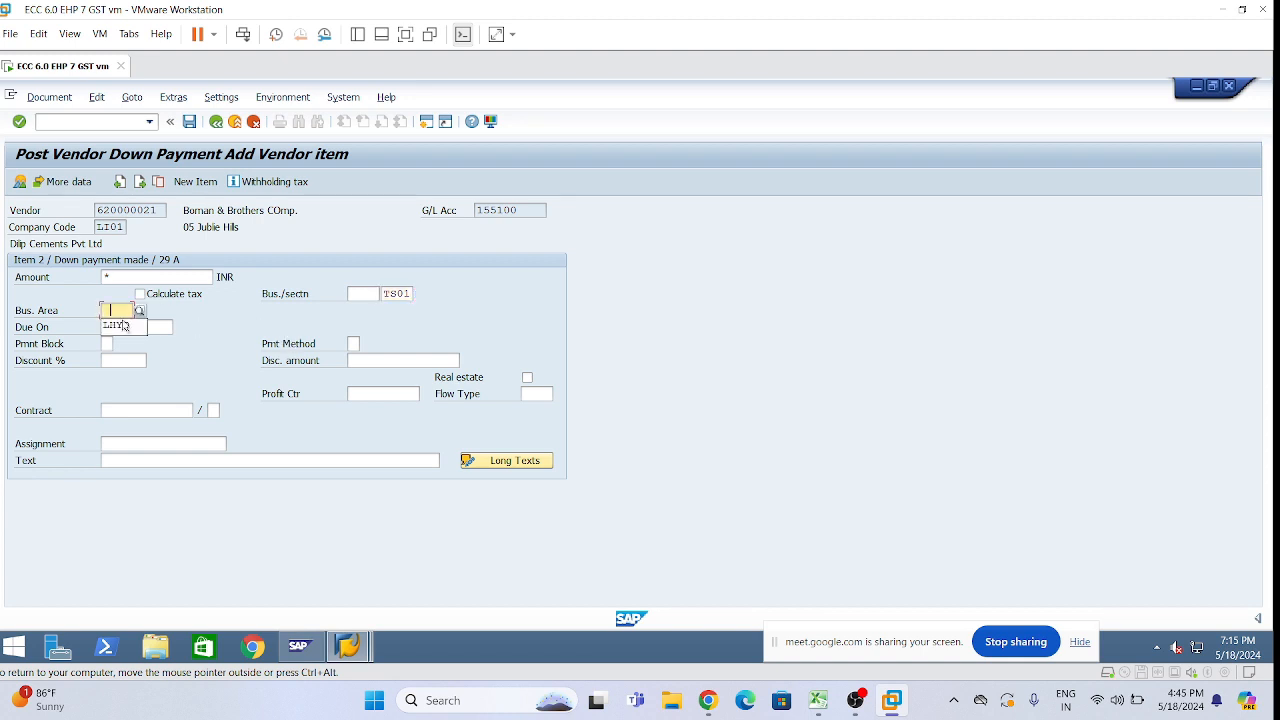
click(120, 326)
Step: Set the vendor item's due date to 18.05.2024 and its profit center to 1000
click(130, 327)
click(126, 343)
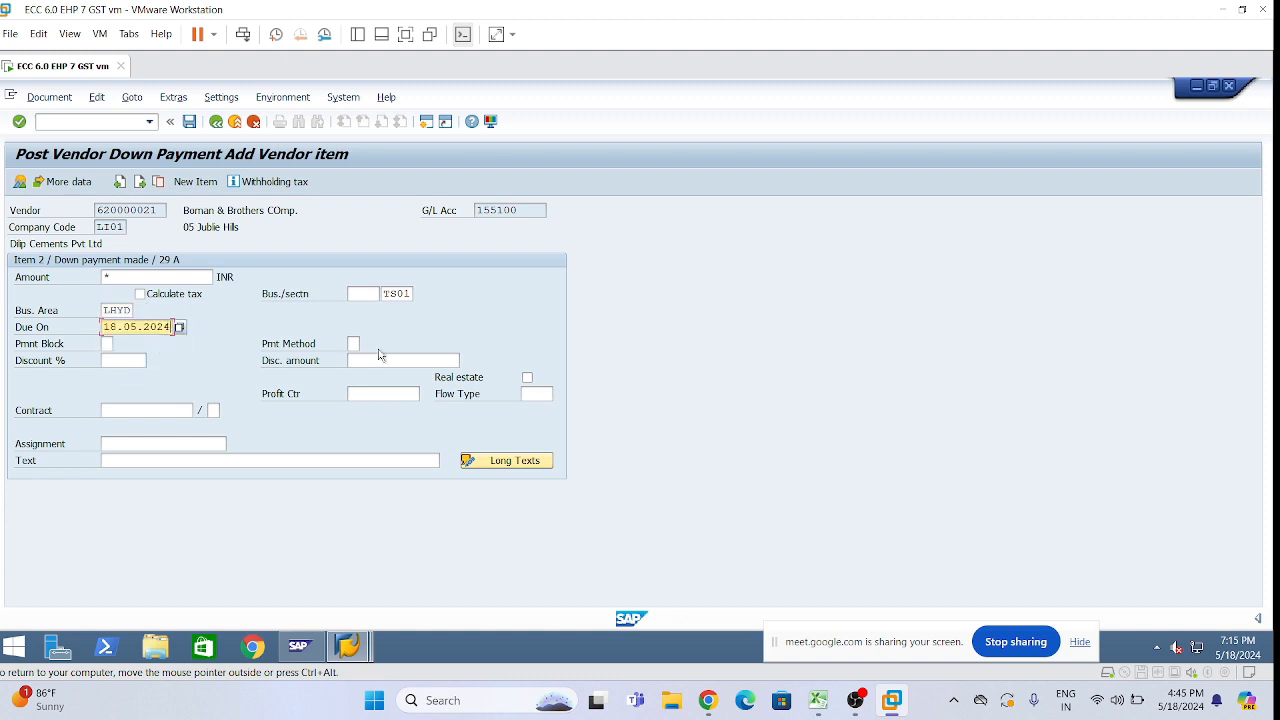
click(380, 393)
click(368, 407)
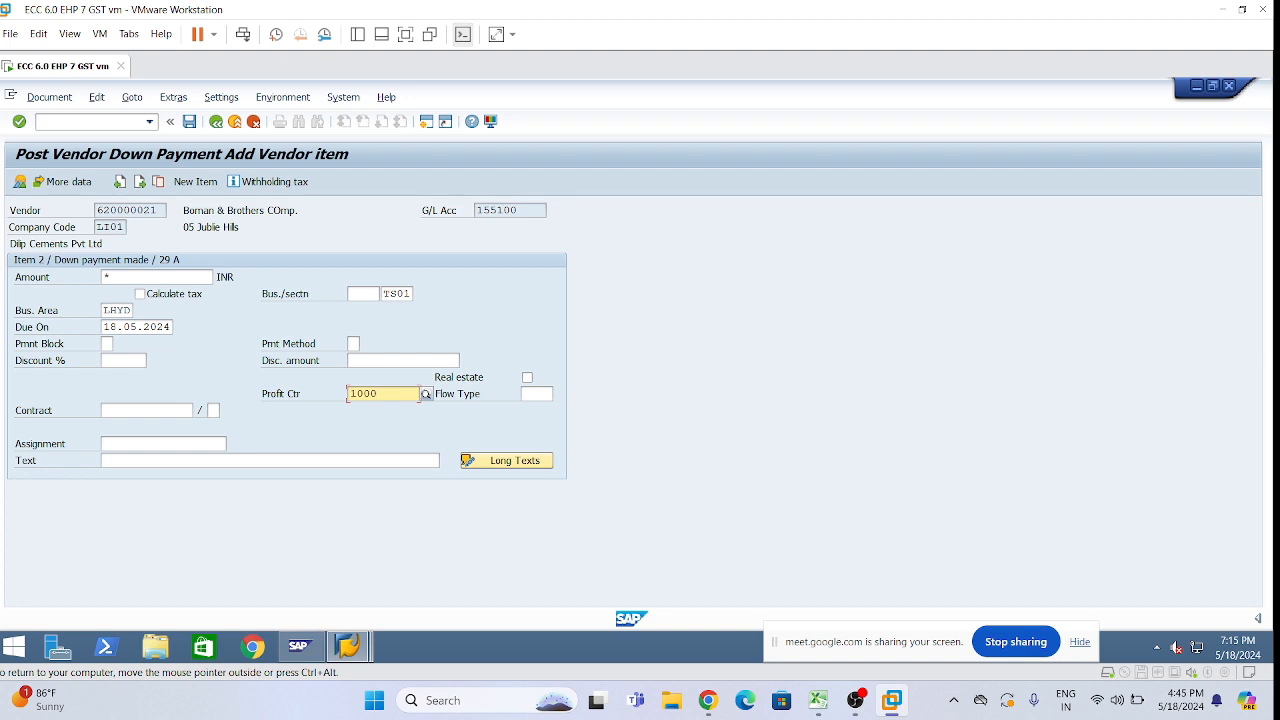
Step: Confirm the vendor item and accept its withholding tax information with tax code OP and the tax base left blank
key(Return)
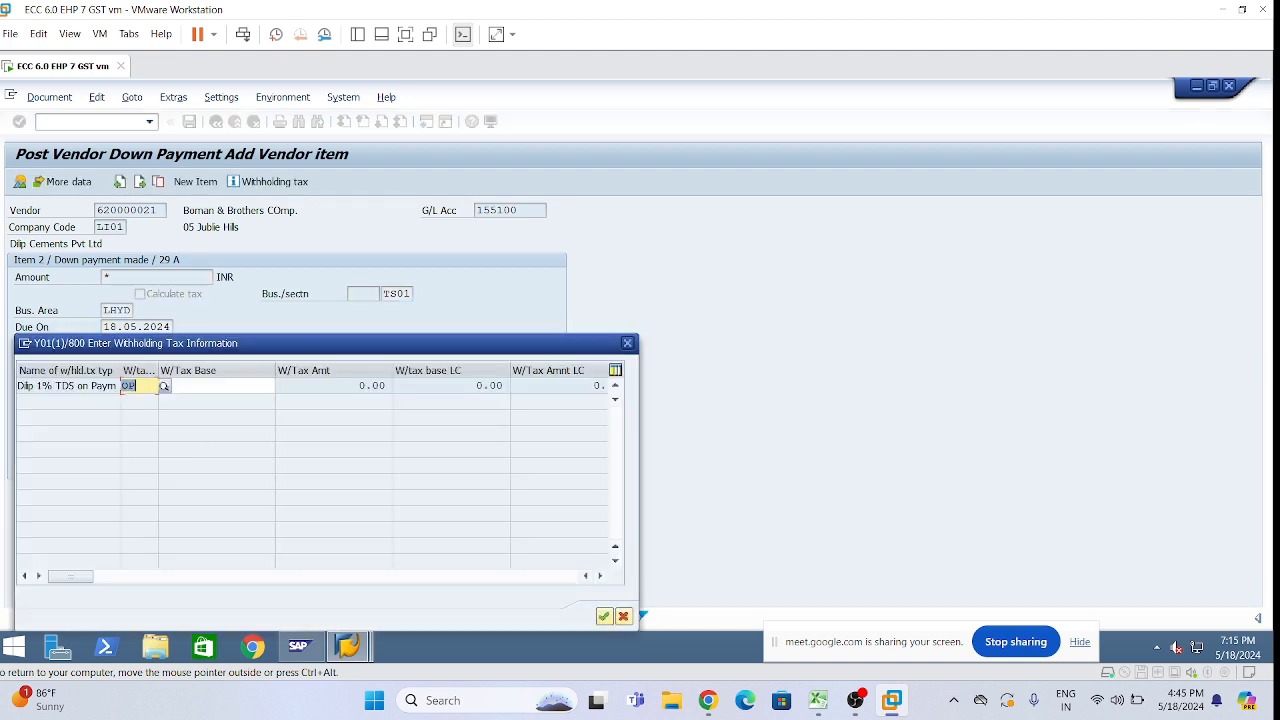
key(Right)
drag(364, 350, 617, 212)
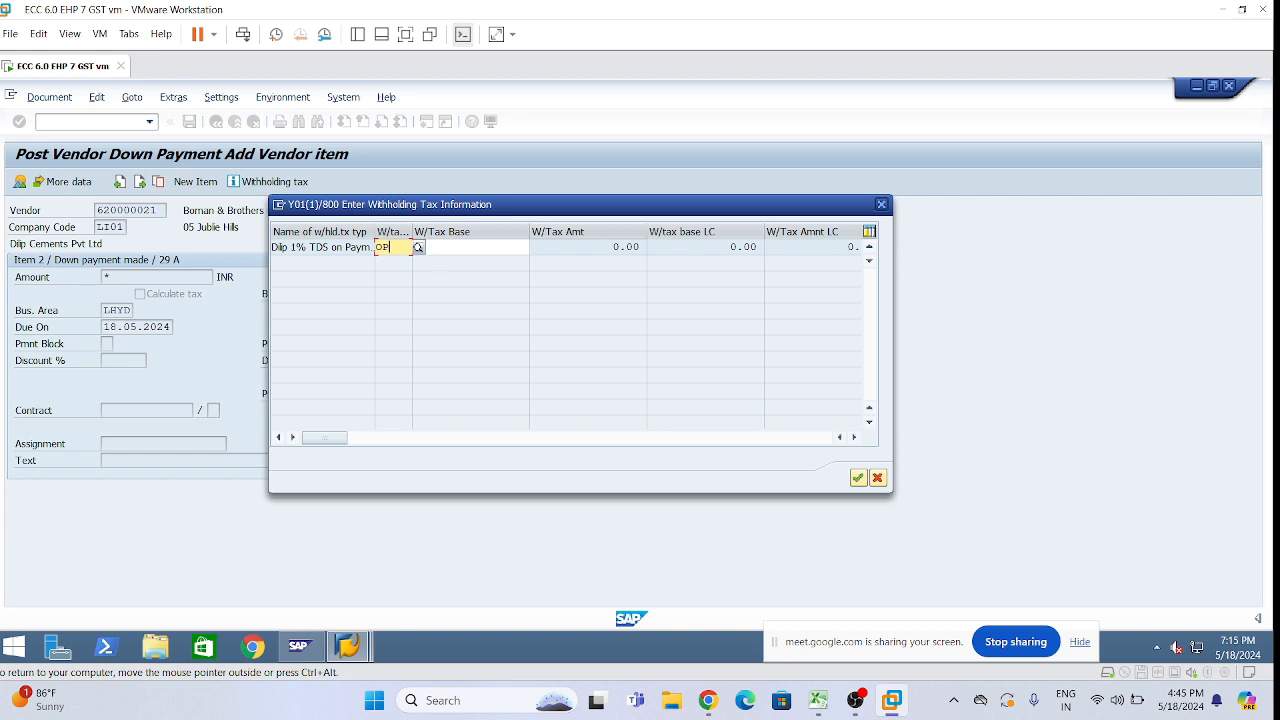
key(Tab)
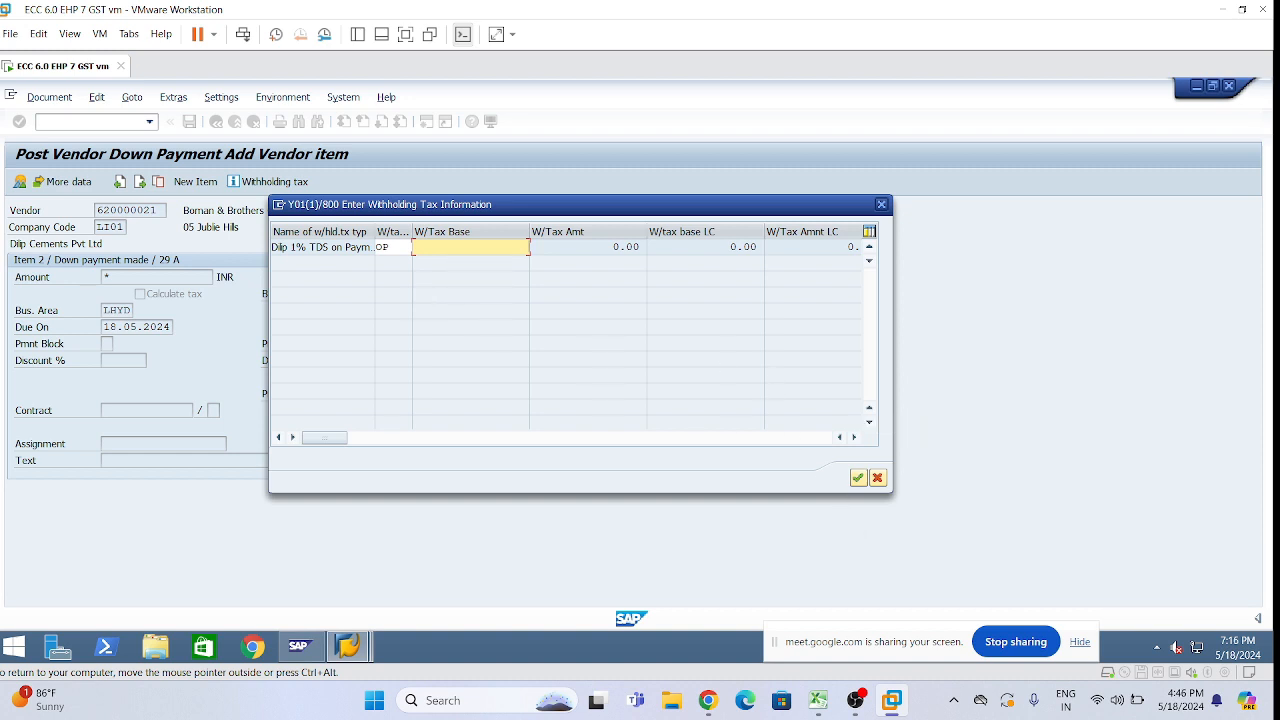
click(858, 478)
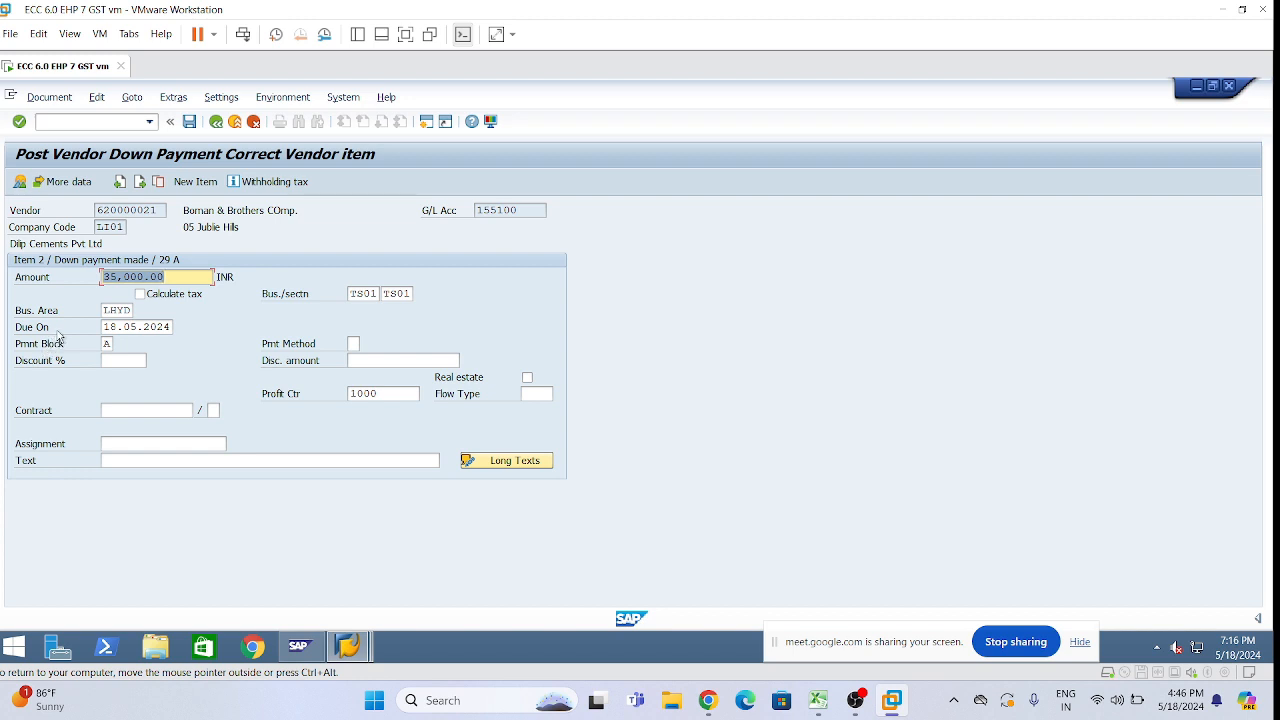
click(107, 343)
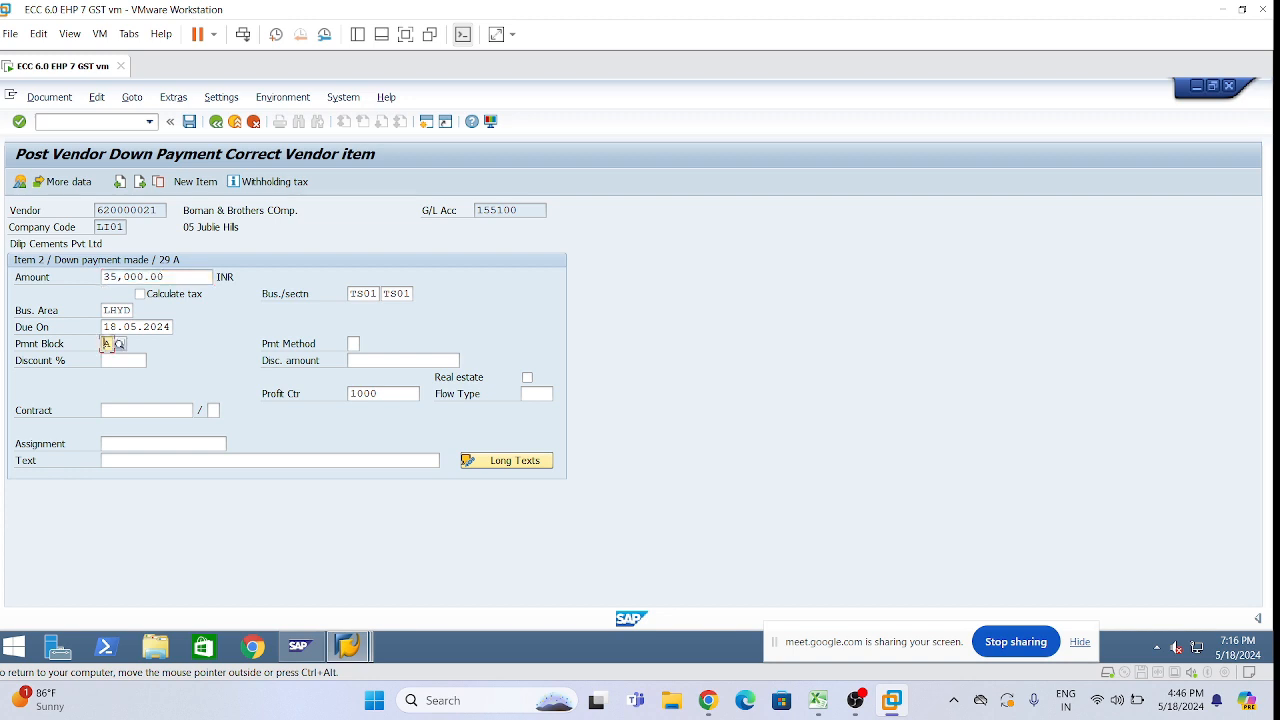
key(Return)
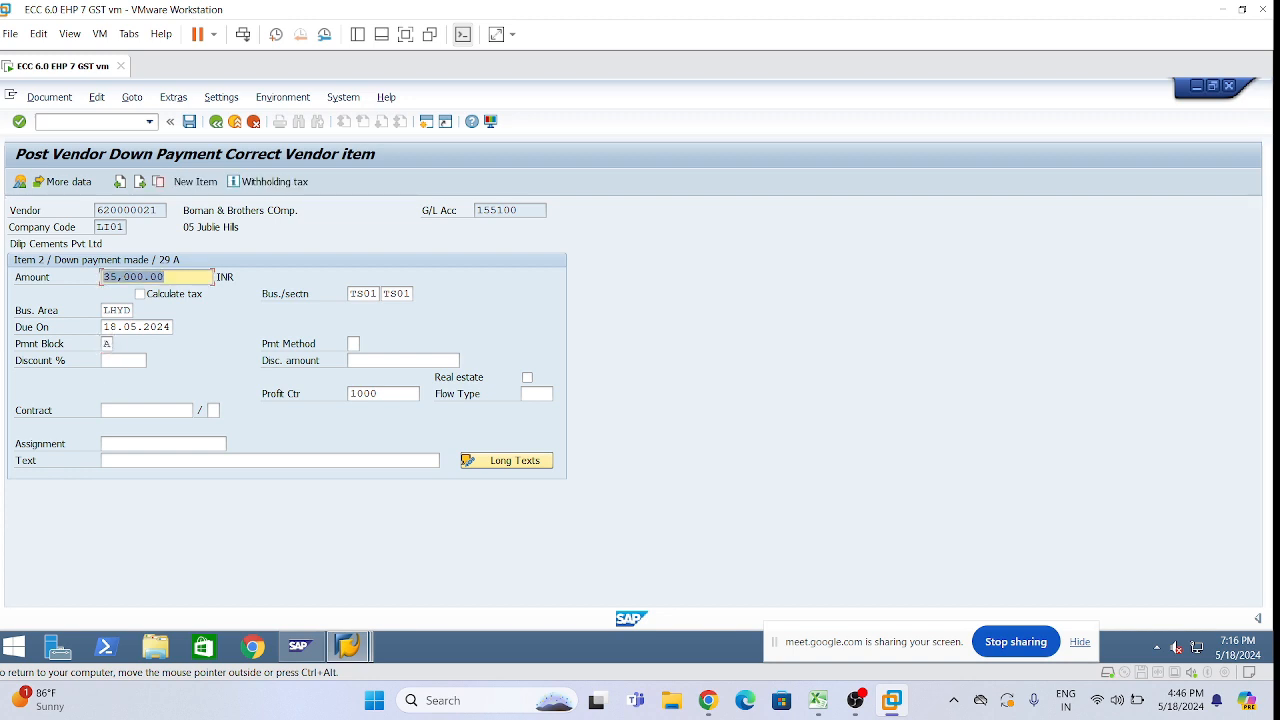
click(108, 344)
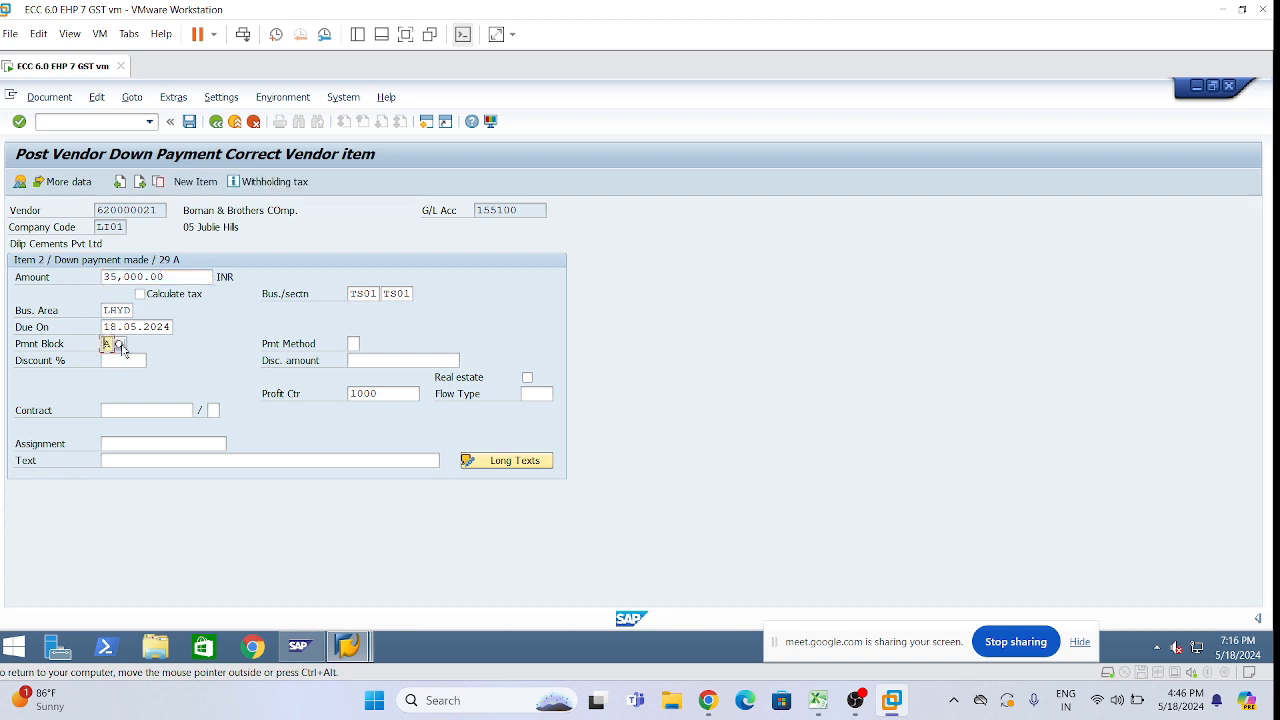
key(Return)
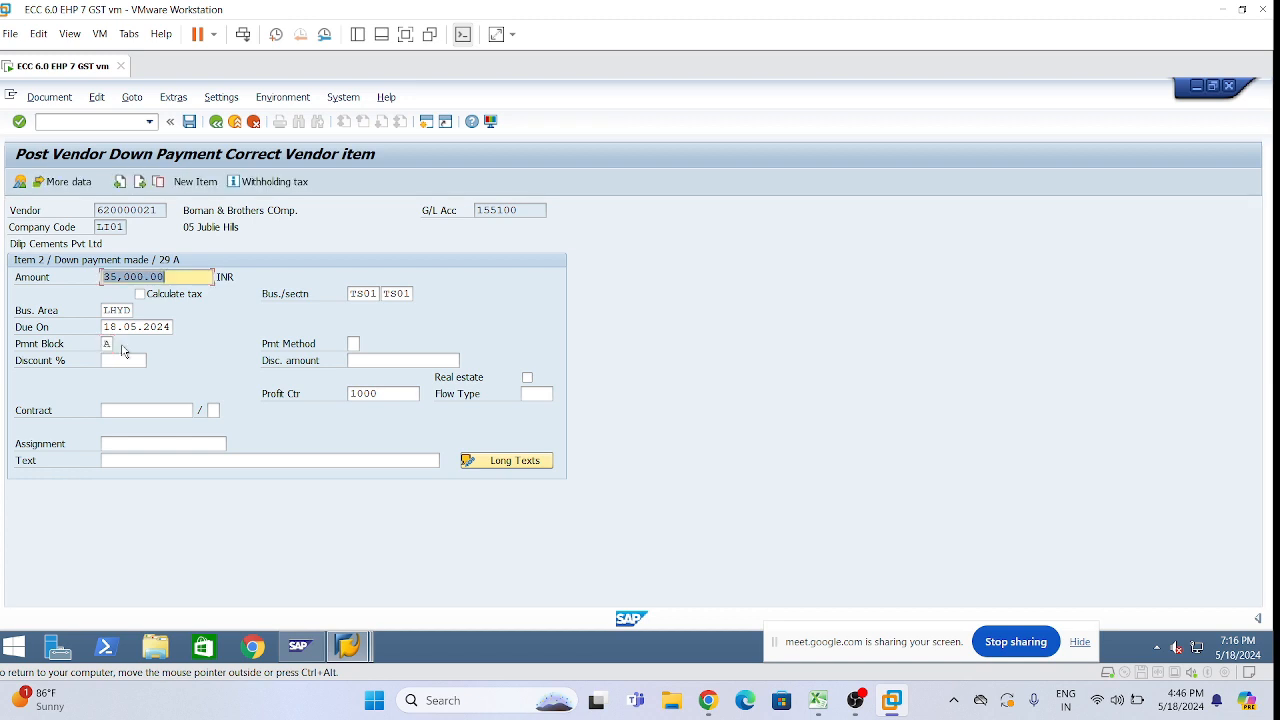
click(108, 344)
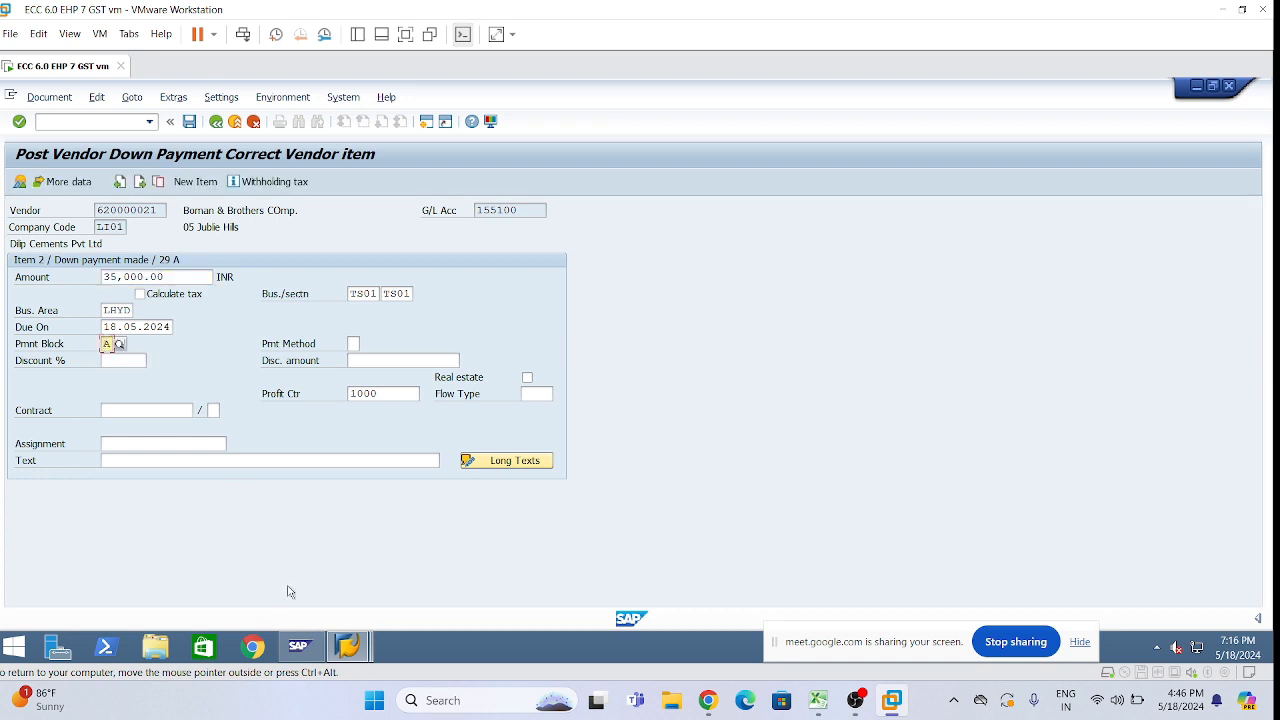
click(141, 327)
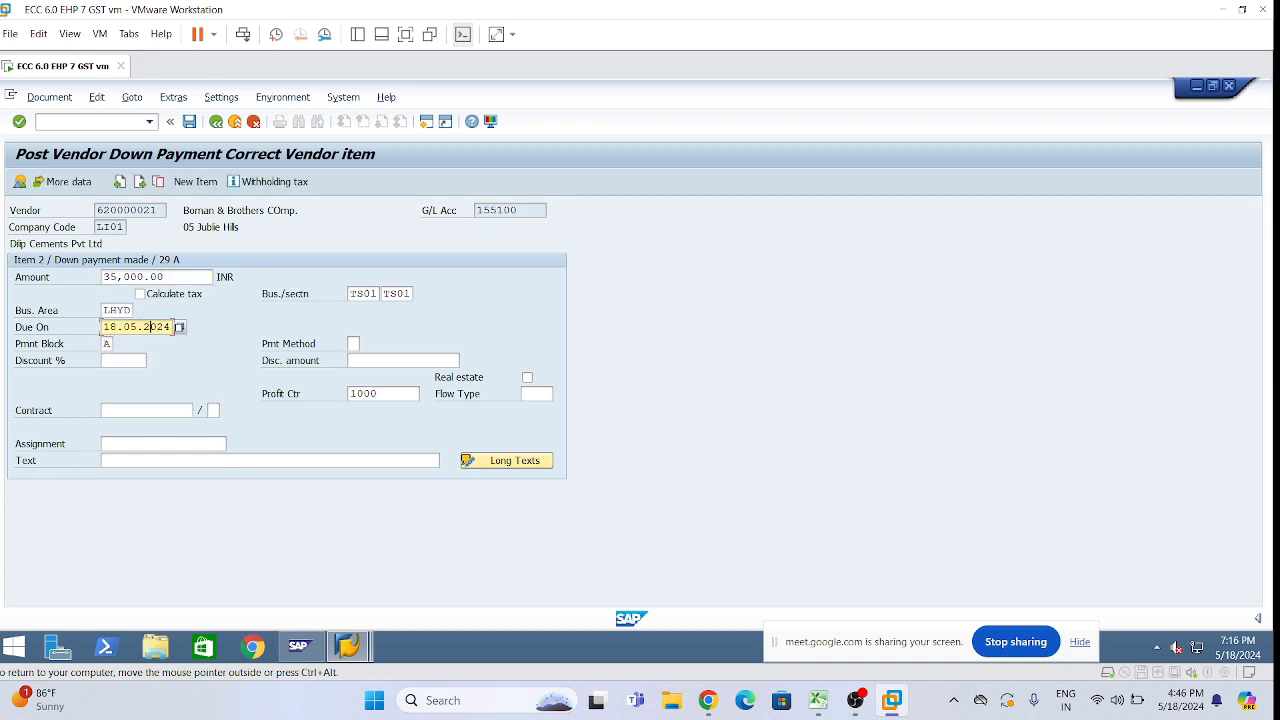
Step: In the other SAP session, run transaction FK02 and open the address data of vendor Boman & Brothers Comp. for company code LI01
click(357, 644)
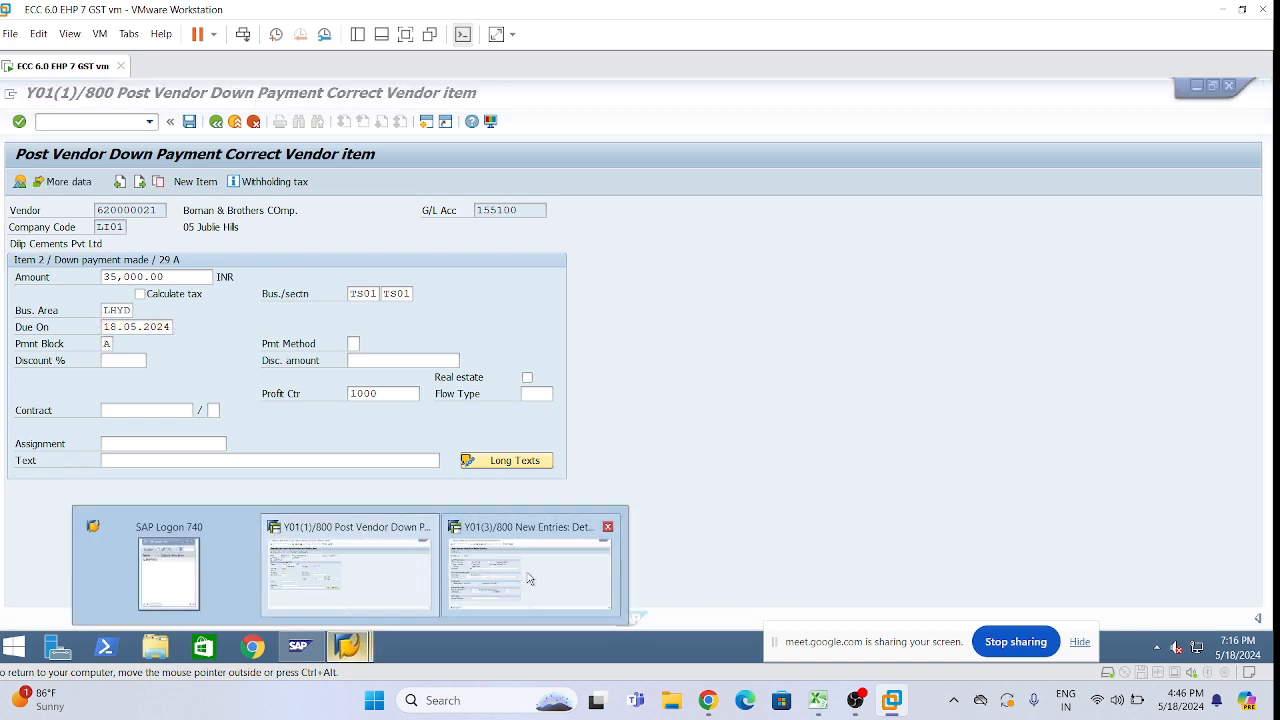
click(529, 579)
click(88, 122)
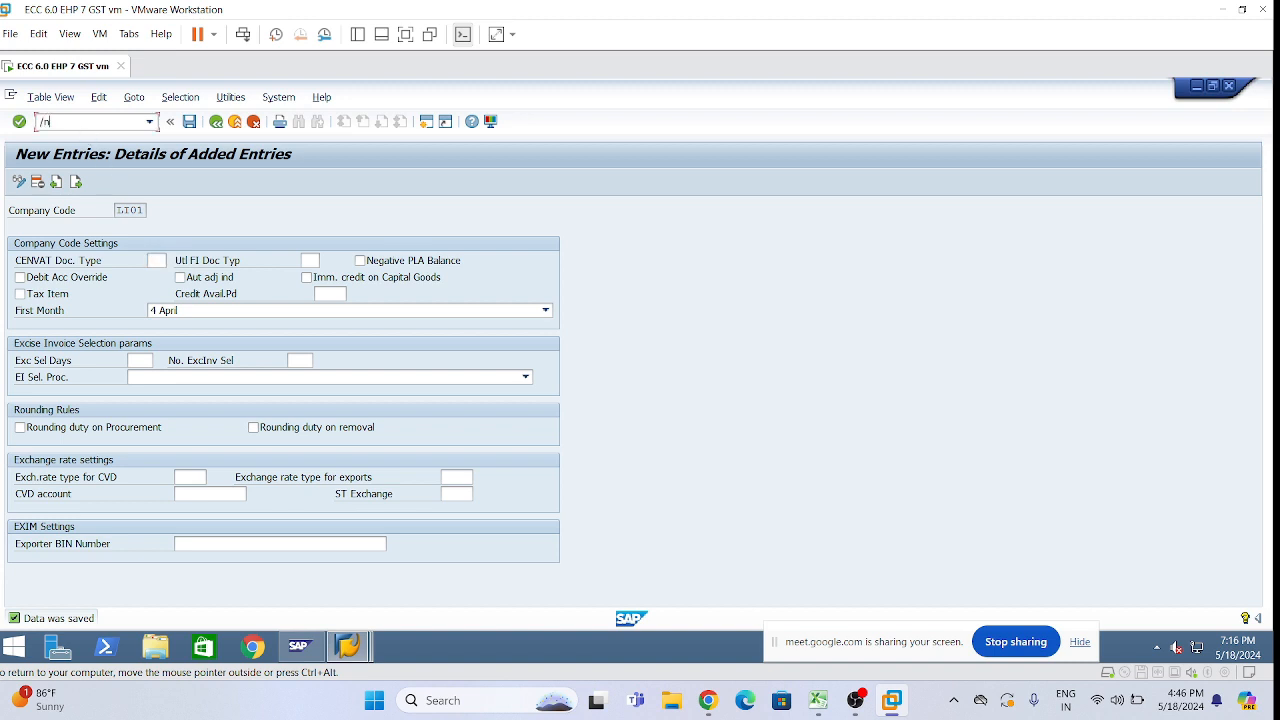
text(/nfk02)
key(Return)
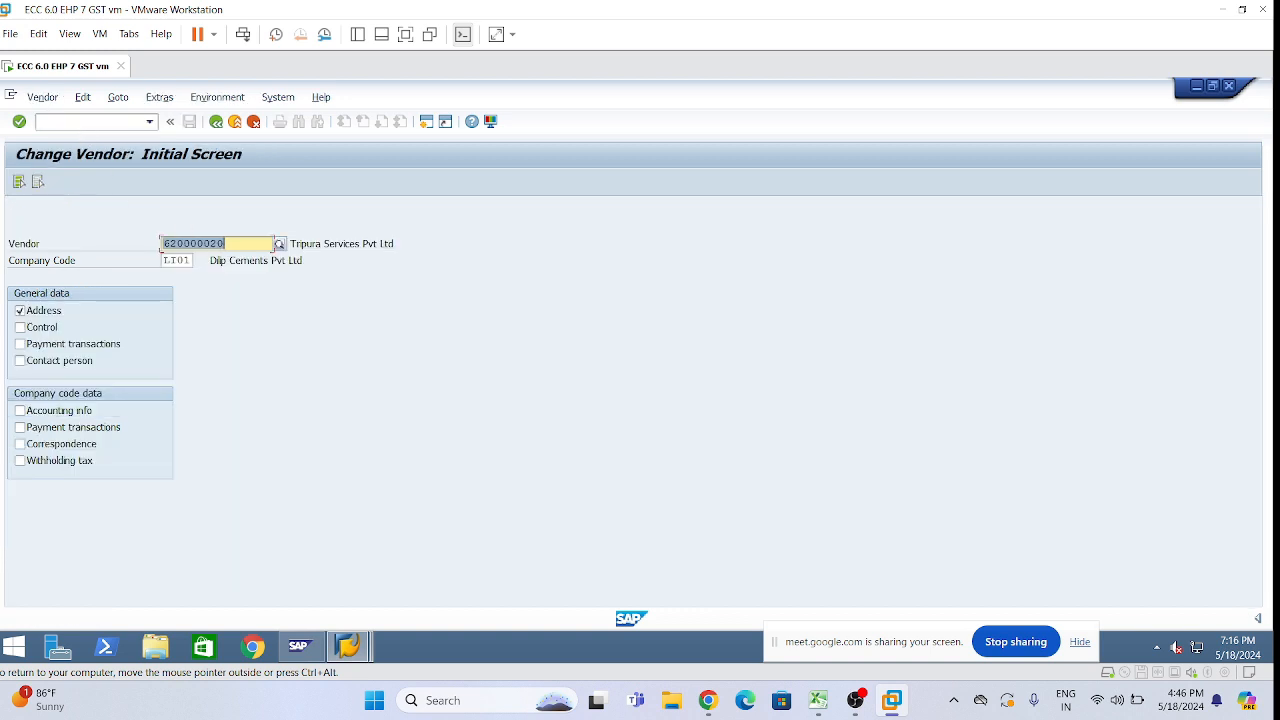
click(228, 244)
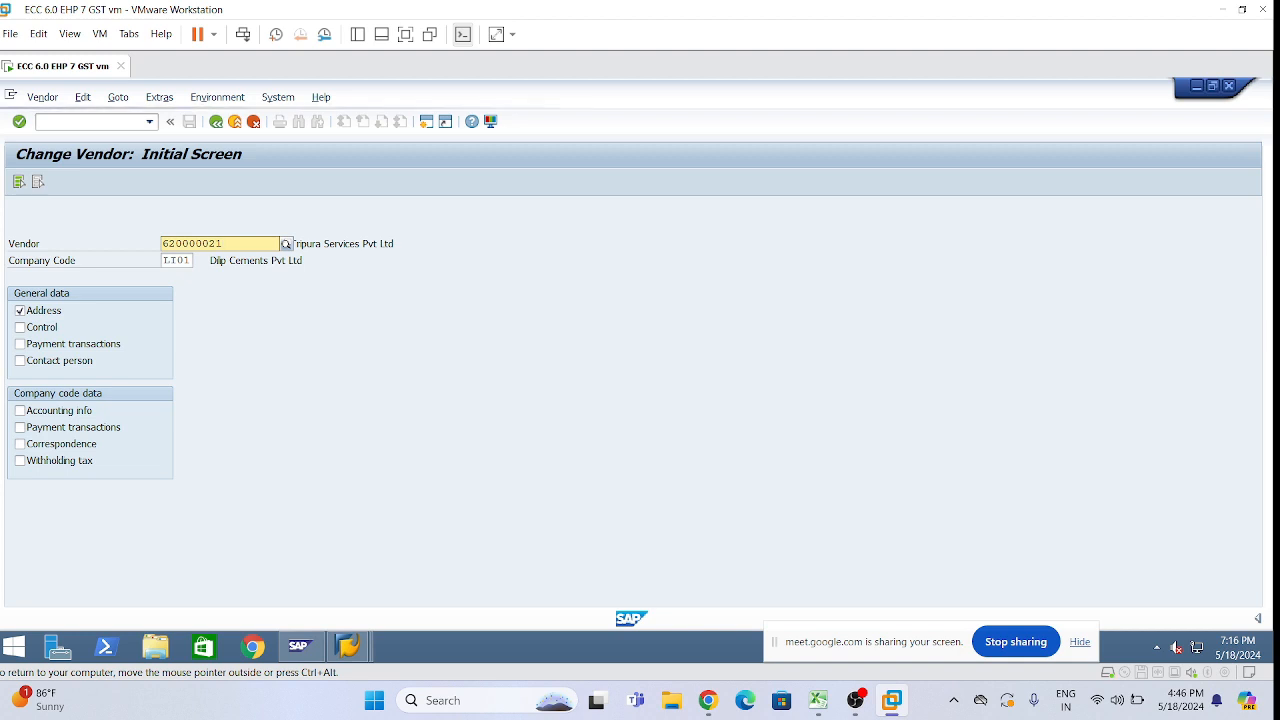
key(Return)
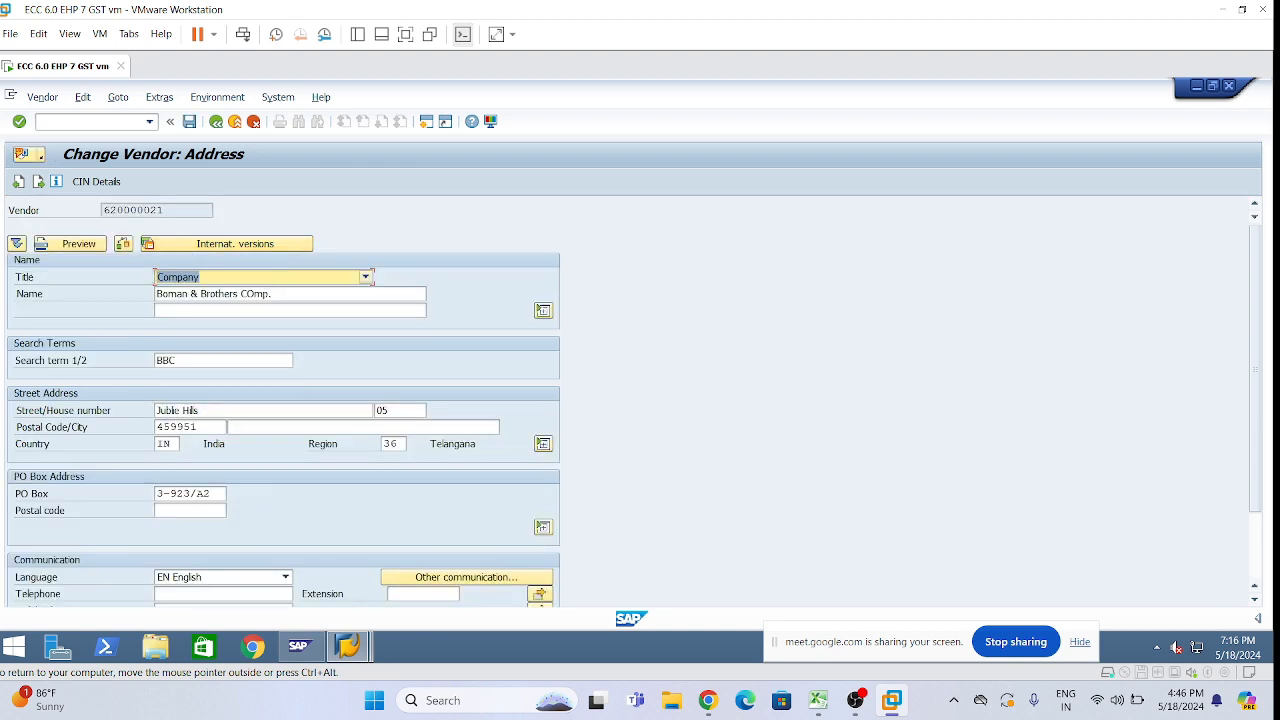
Step: Open the vendor's CIN details and enter the vendor's PAN number in the withholding tax data
click(110, 181)
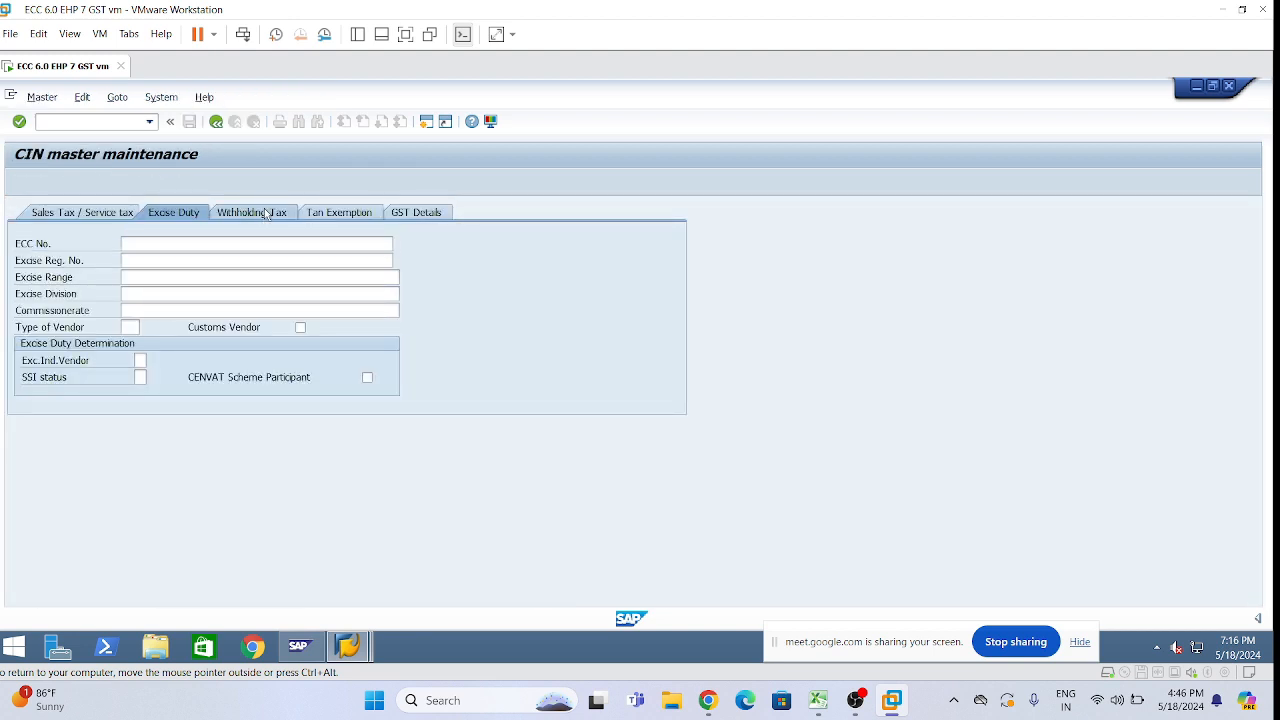
click(268, 213)
text(AANC1335184)
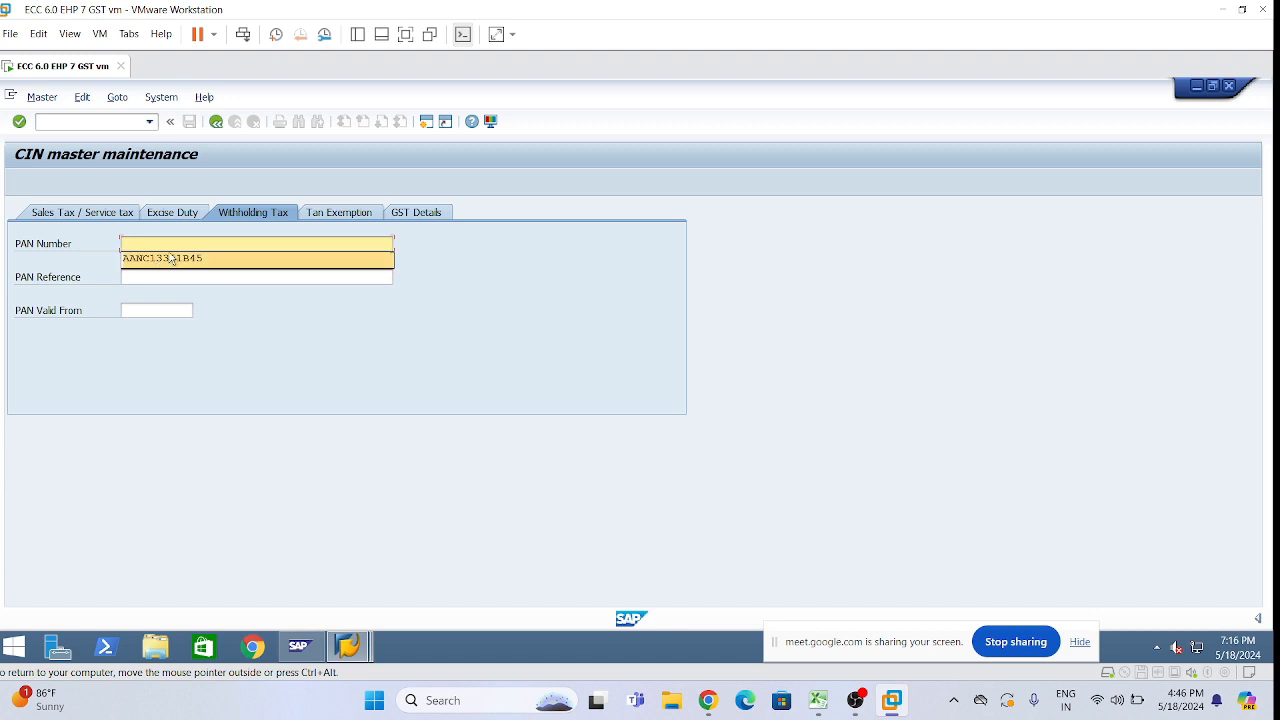
text(6)
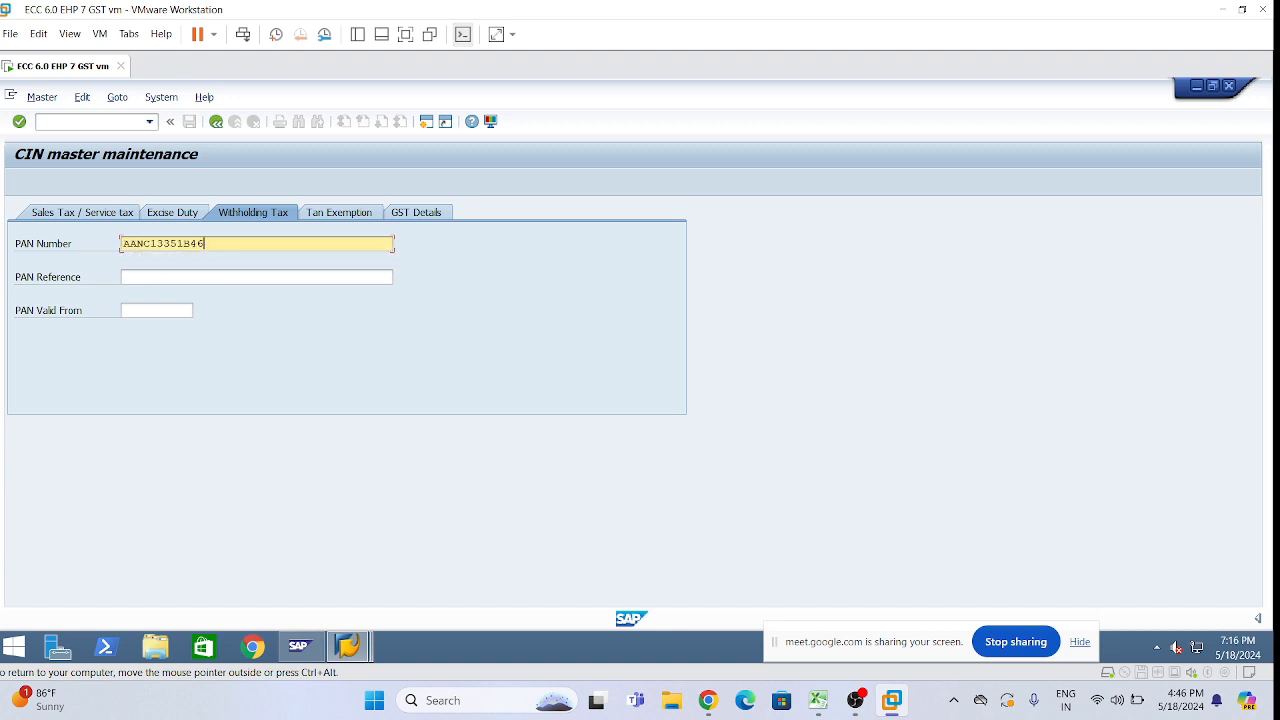
Step: Set the PAN reference to Company with valid-from date 01.04.2024, return to the vendor address and save the vendor
click(262, 277)
click(226, 292)
click(168, 311)
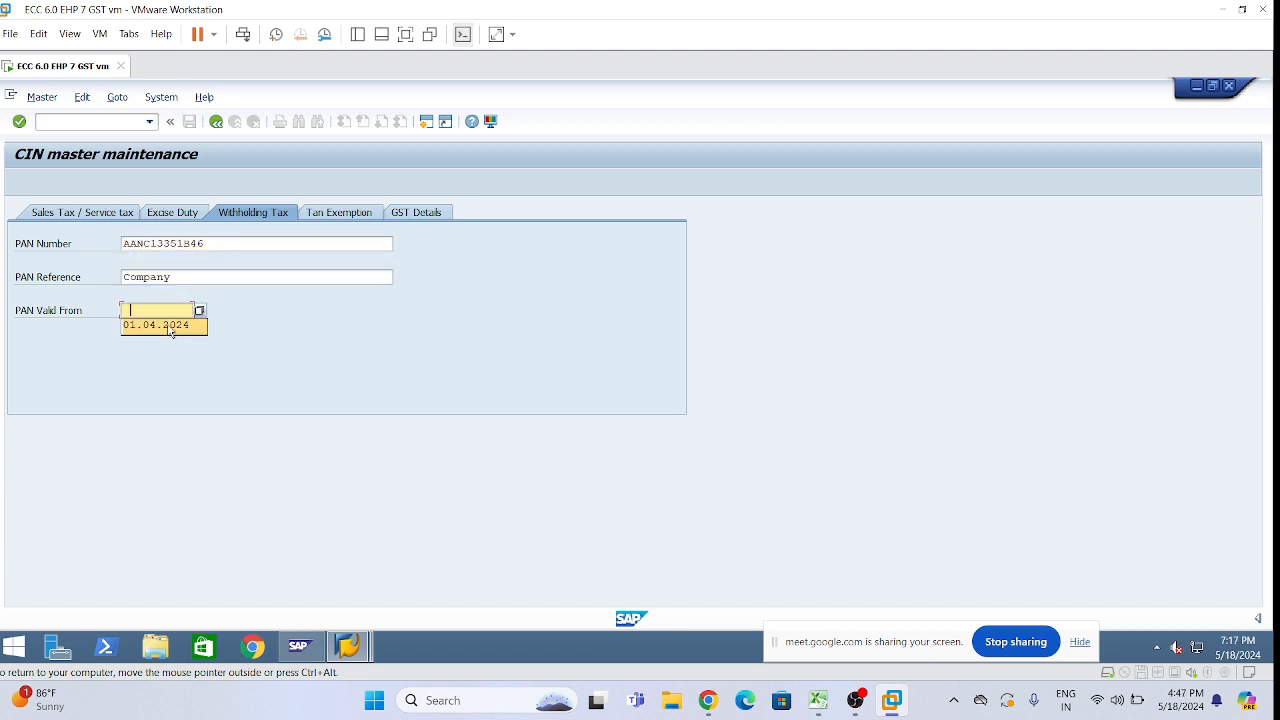
click(172, 326)
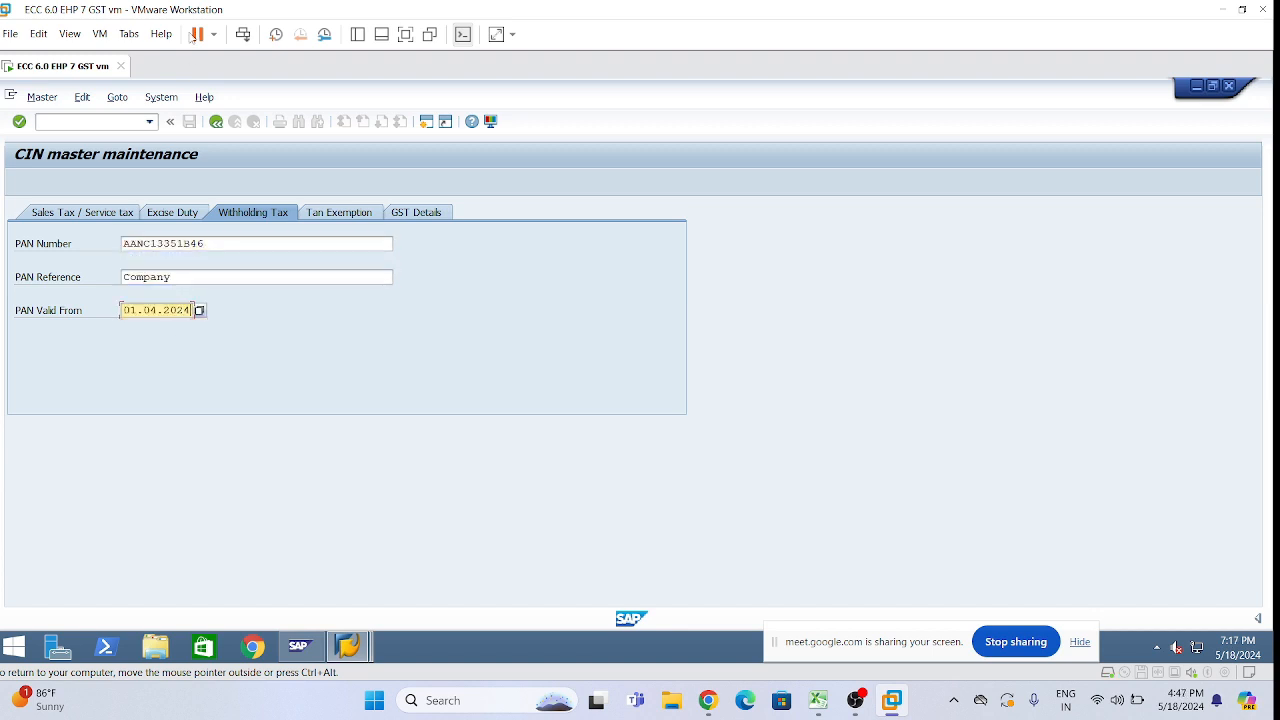
click(215, 122)
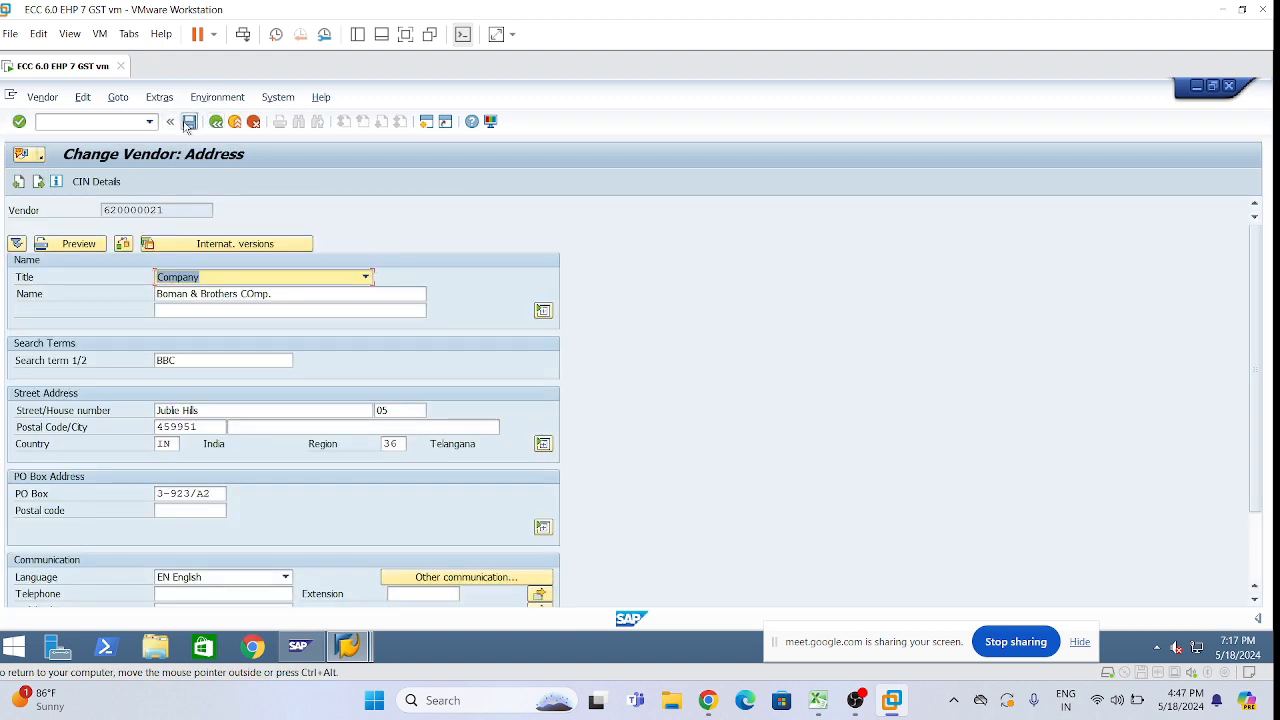
click(189, 122)
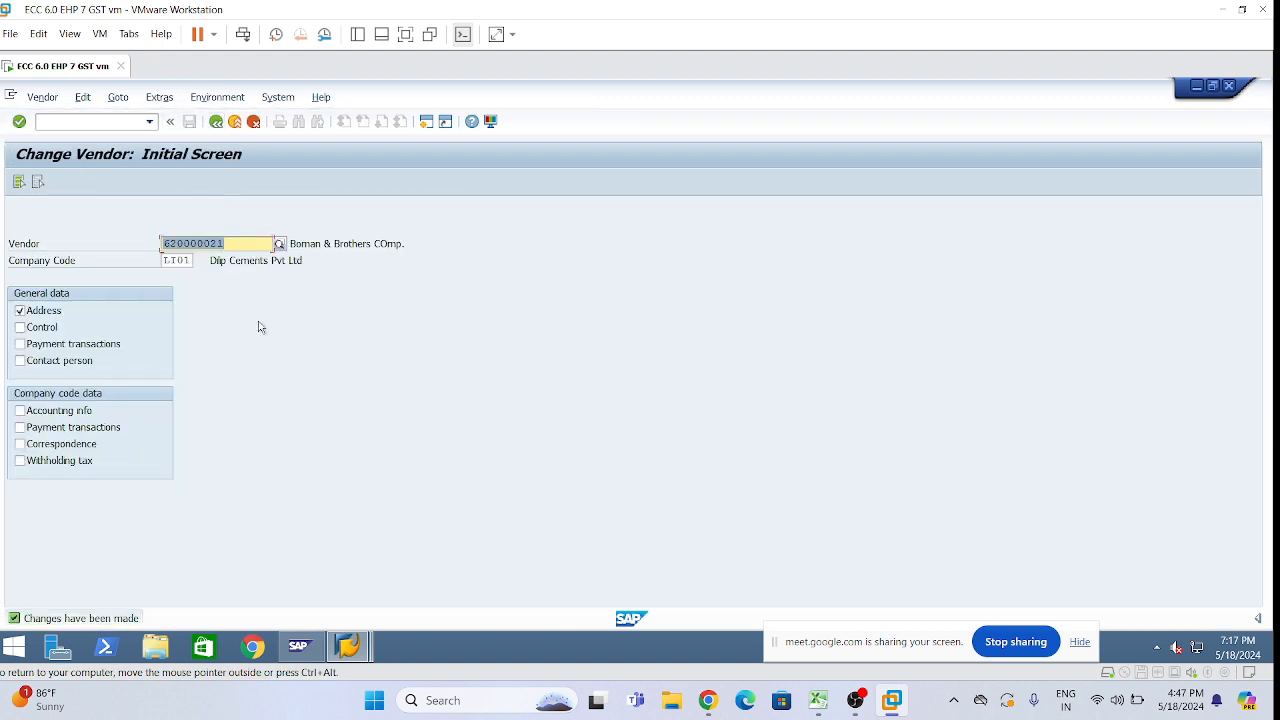
Step: Return to the vendor down payment session, simulate the document and post it, reviewing the posting message
key(alt+Tab)
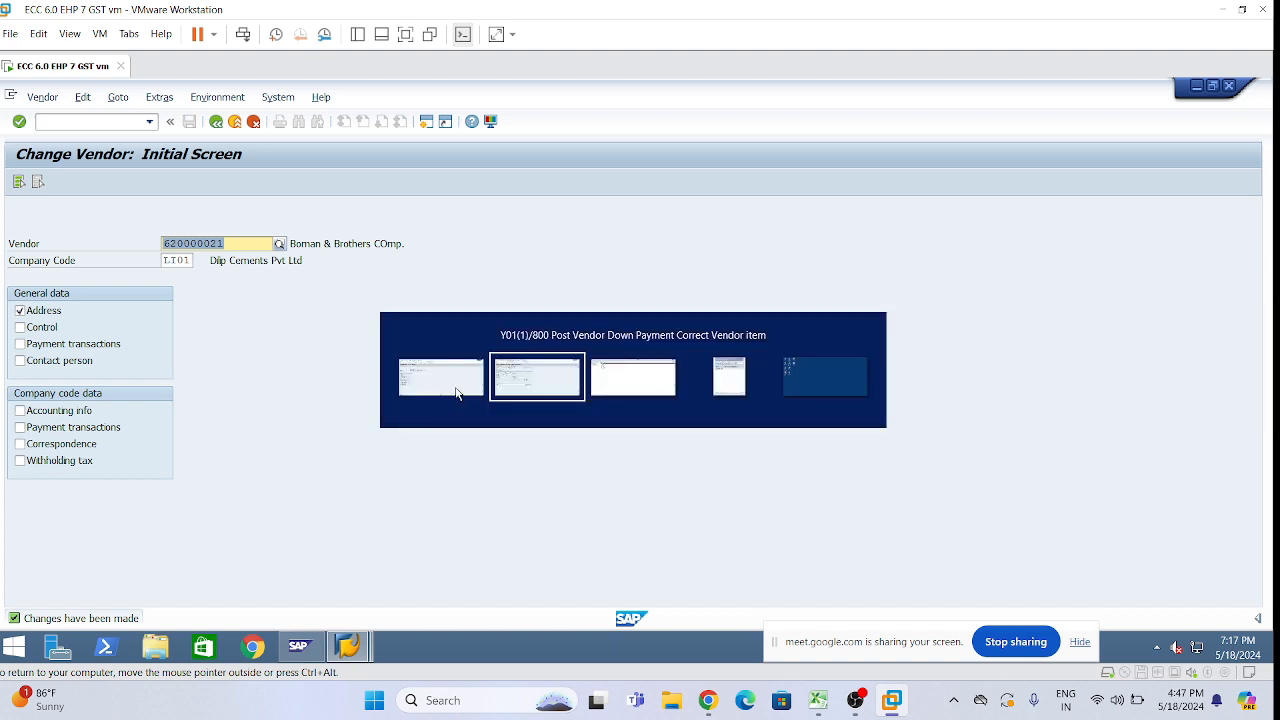
click(537, 383)
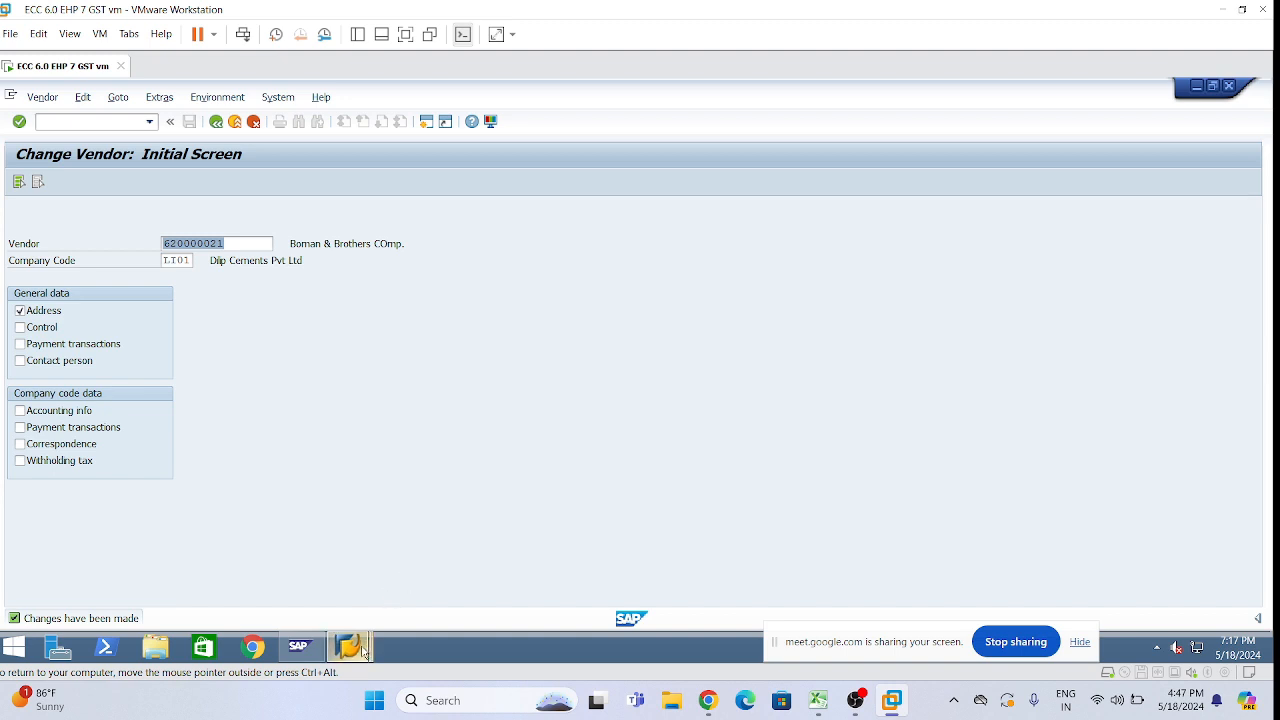
mouse_move(364, 647)
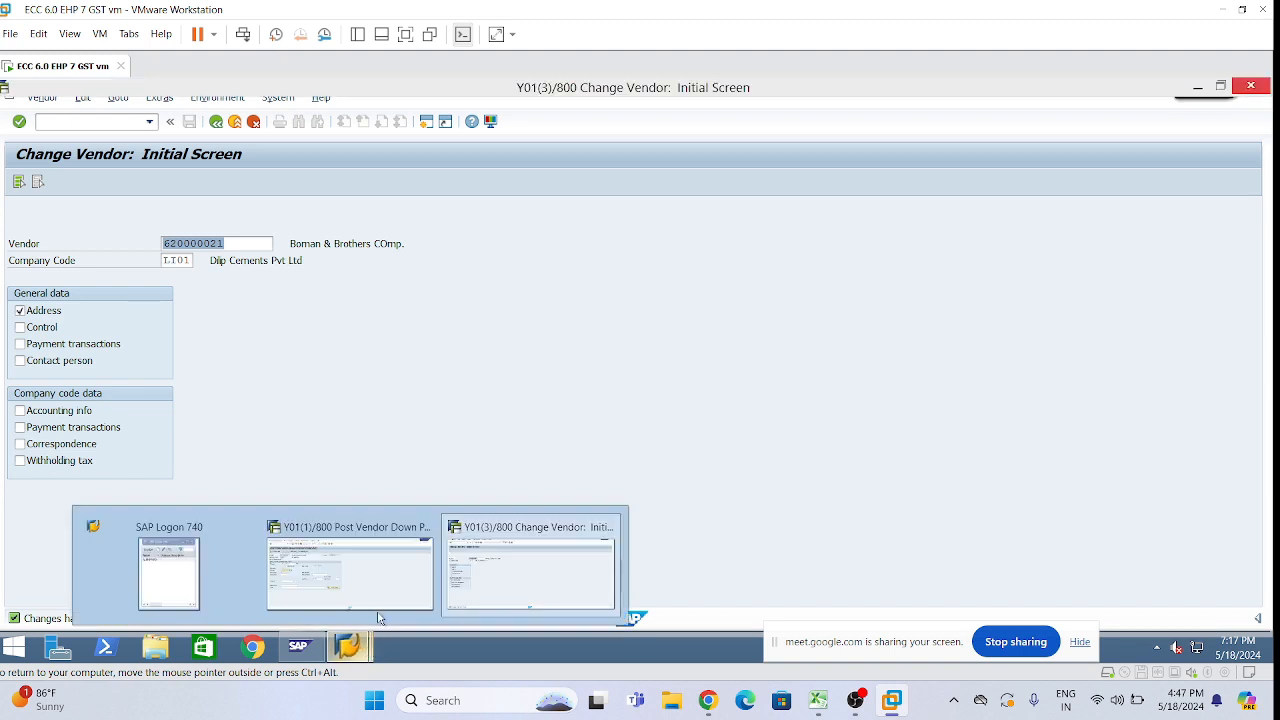
click(352, 564)
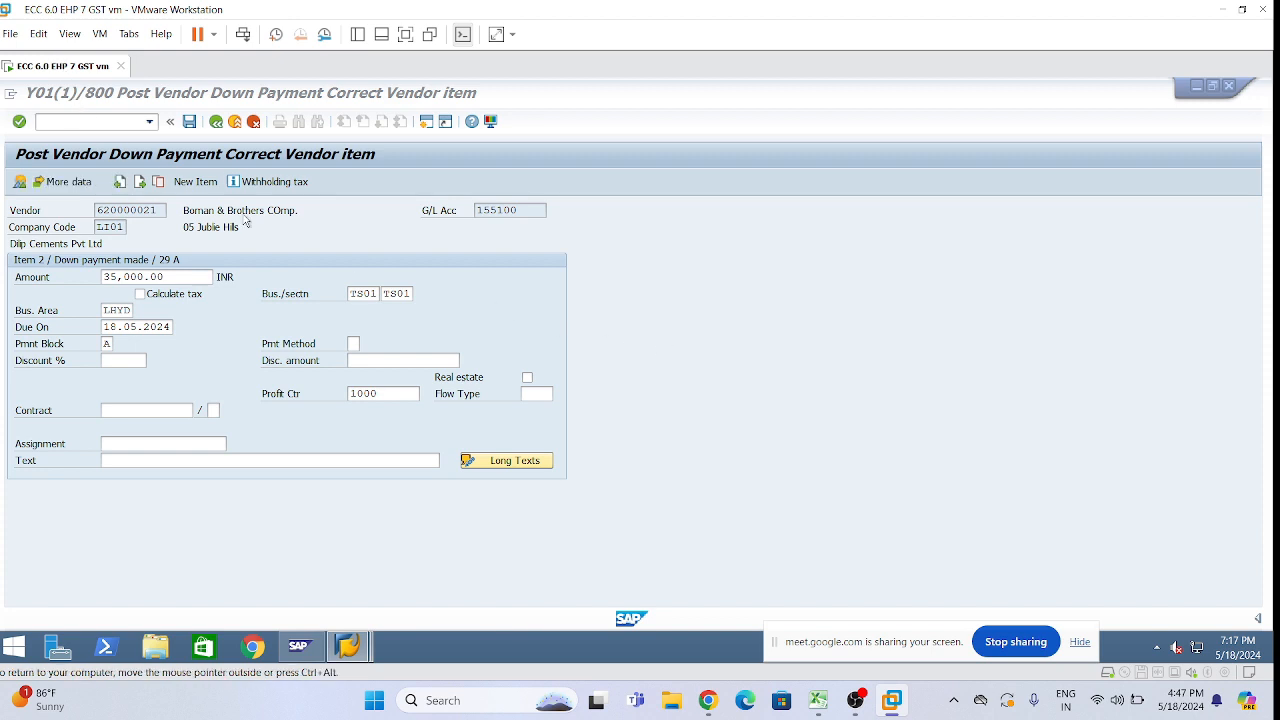
click(55, 98)
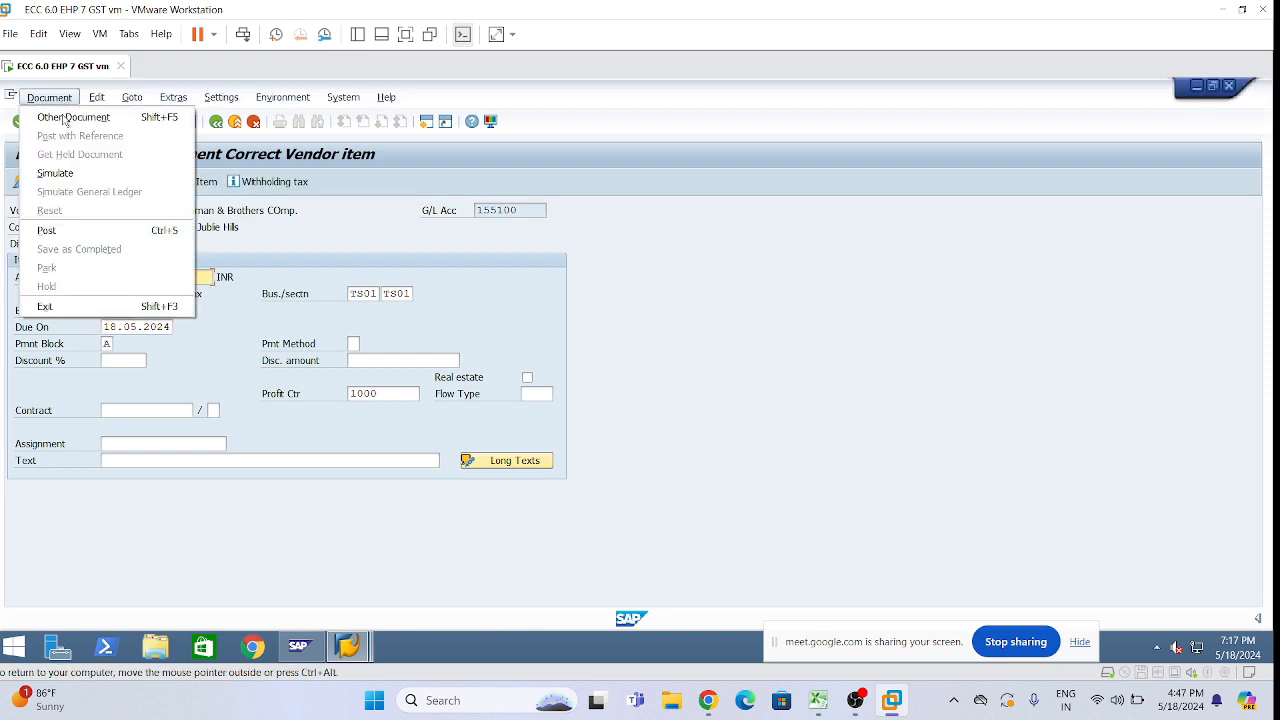
click(105, 187)
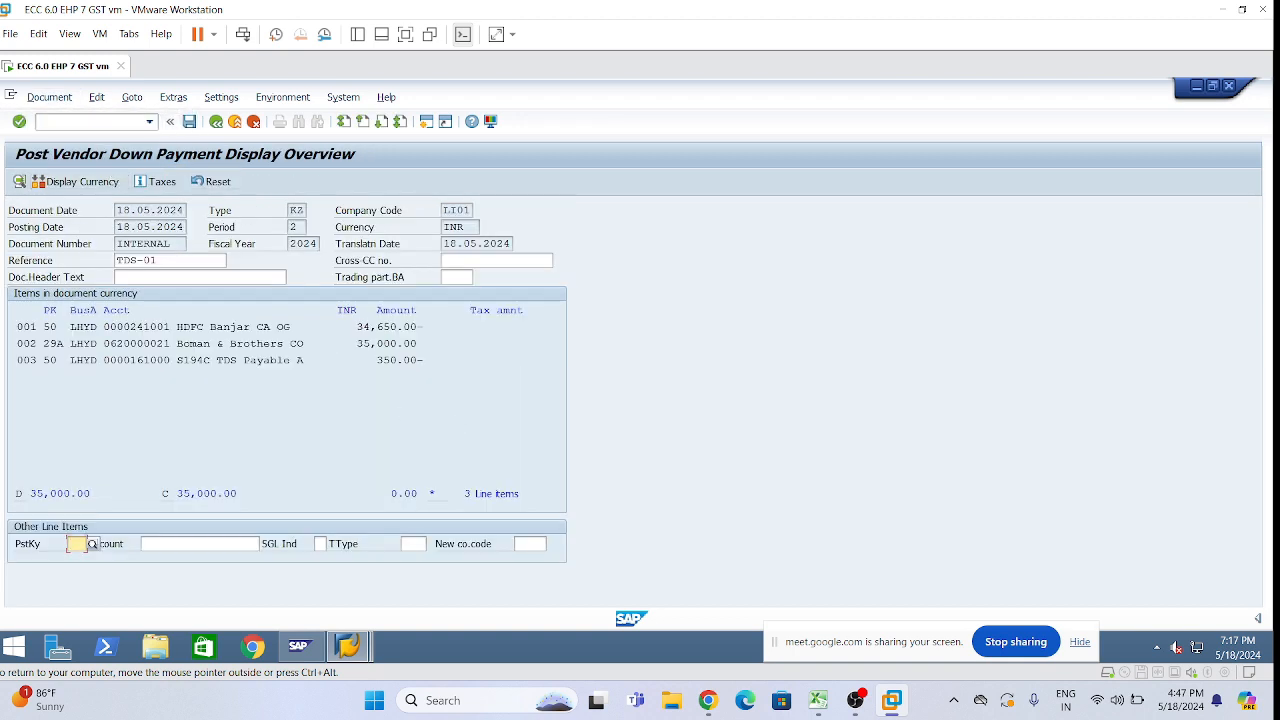
click(191, 124)
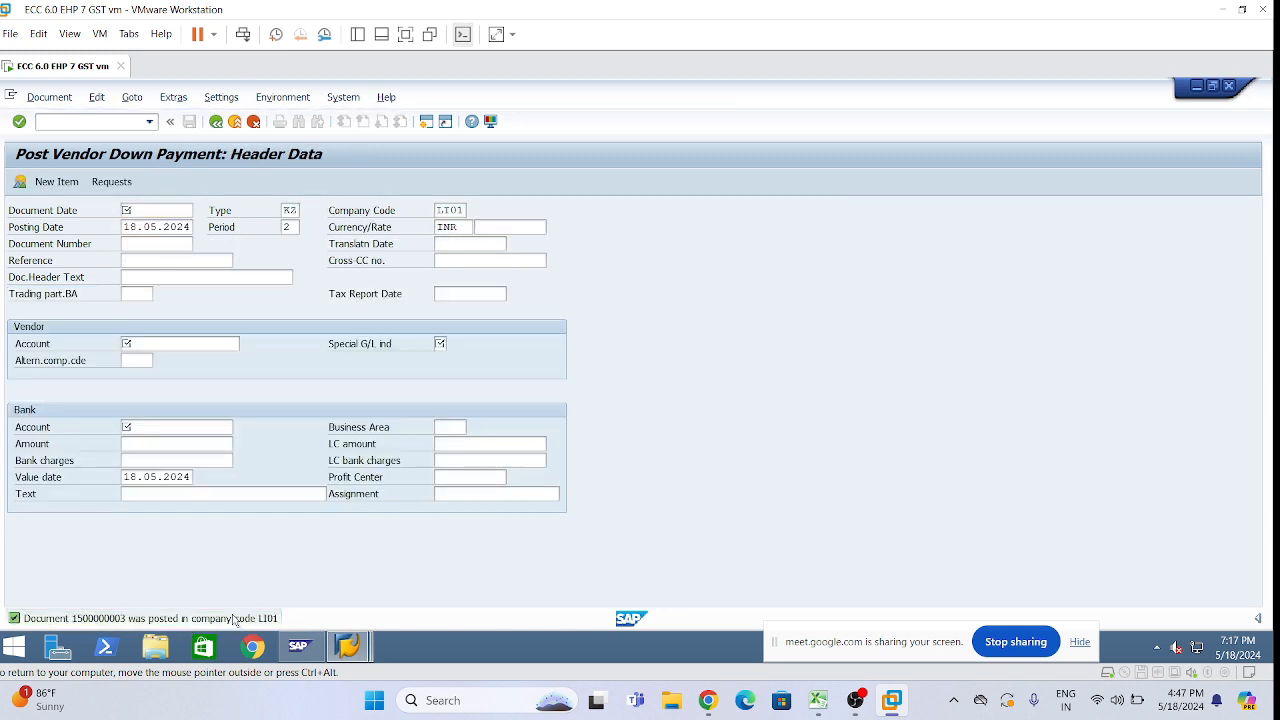
double_click(216, 612)
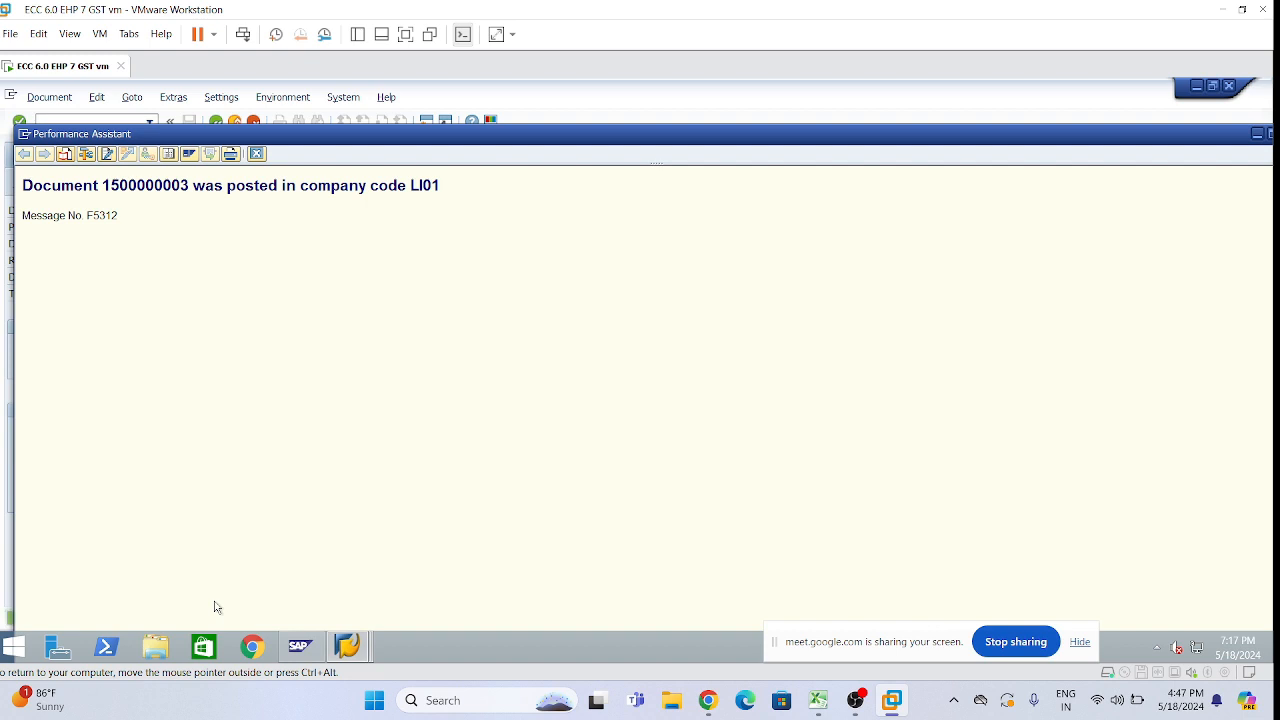
click(256, 155)
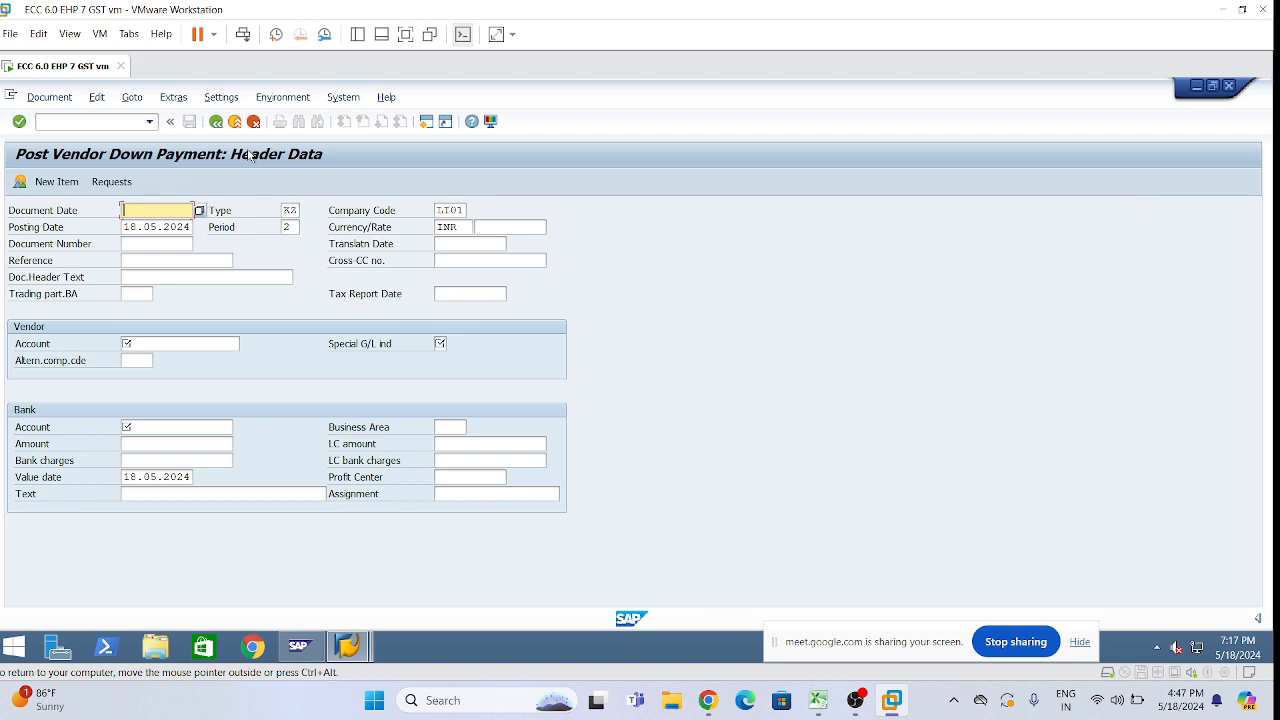
Step: Start a vendor invoice with transaction FB60 and enter vendor Boman & Brothers Comp. by its vendor number
click(74, 121)
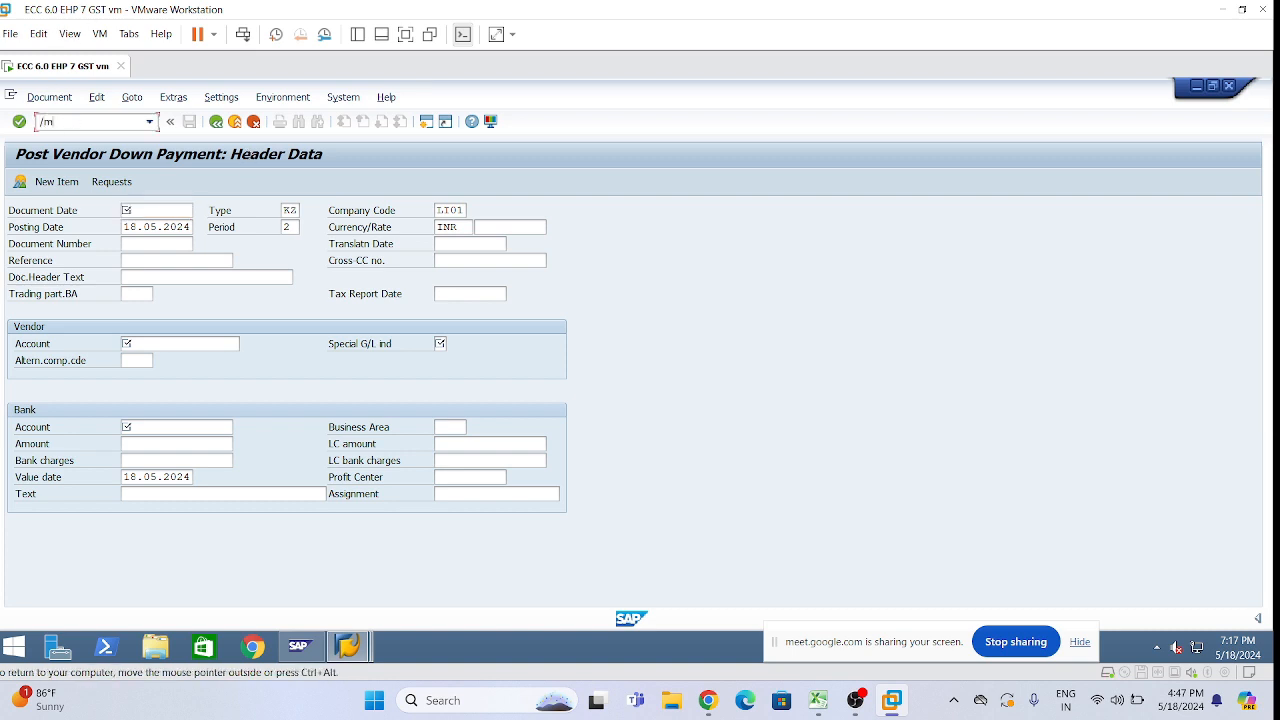
key(BackSpace)
key(BackSpace)
key(Return)
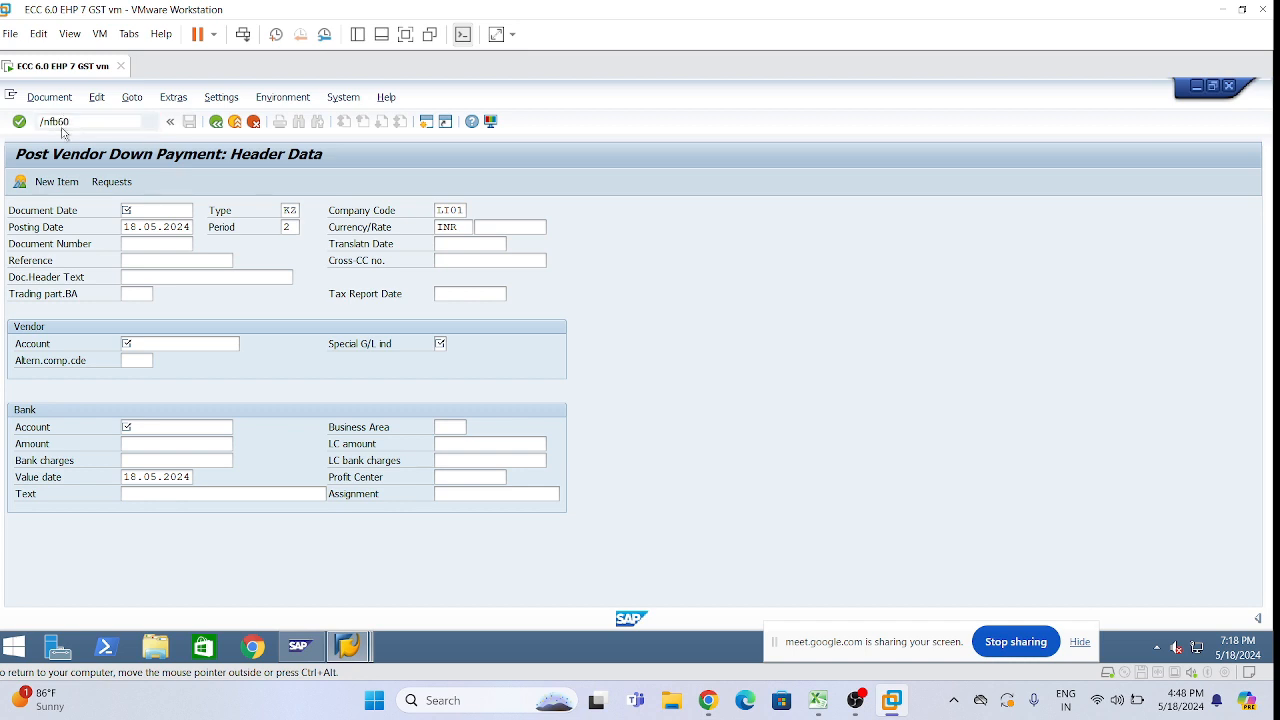
key(space)
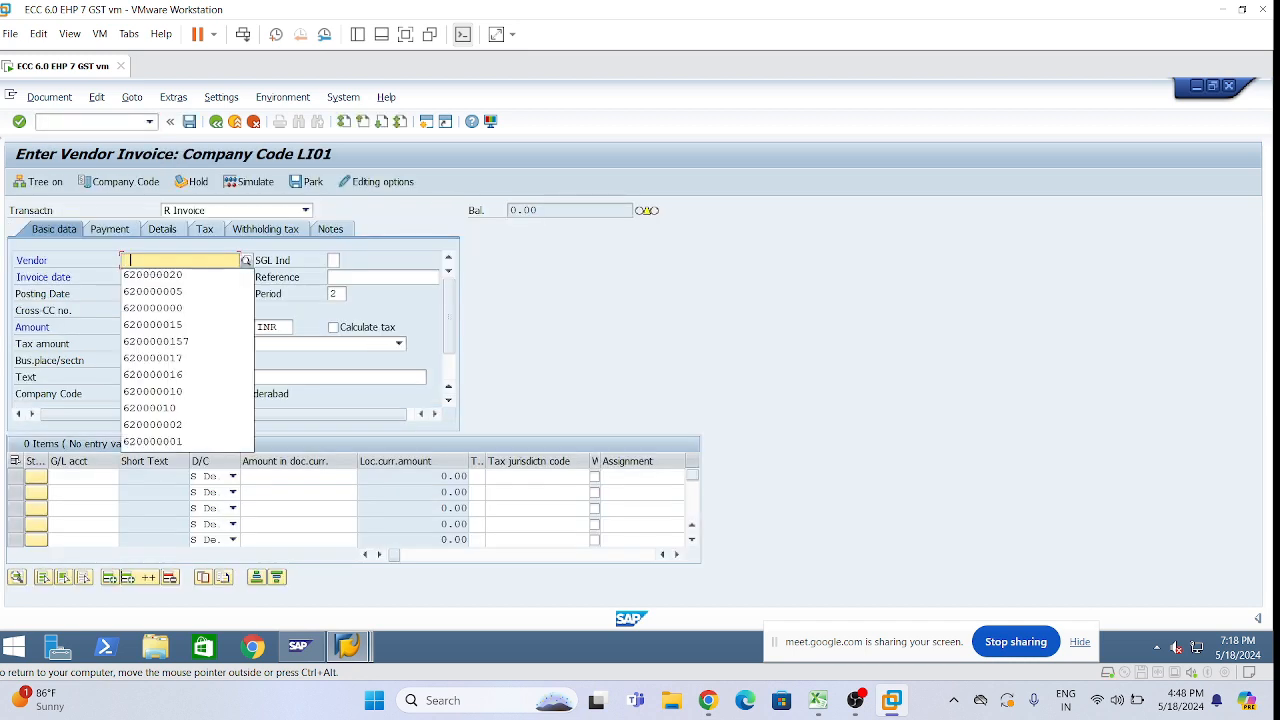
click(191, 275)
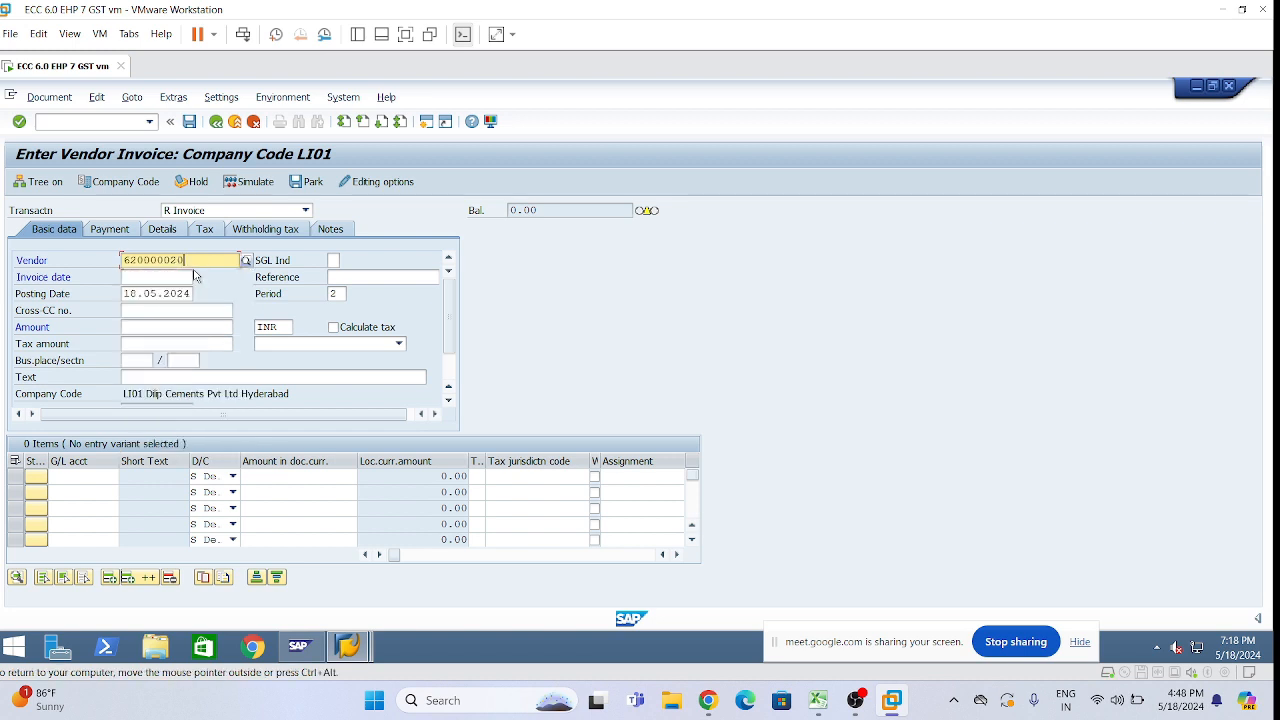
key(BackSpace)
text(1)
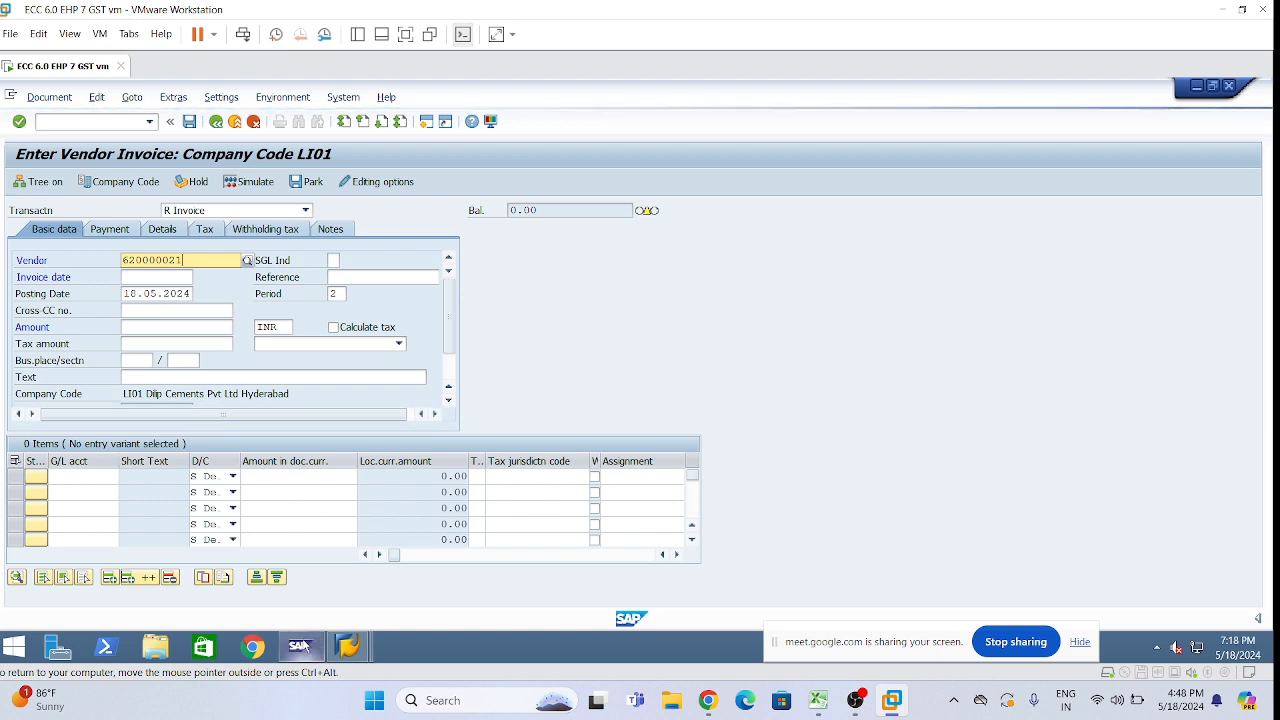
Step: Check the Y01 instances in the SAP Management Console and return to the vendor invoice
mouse_move(306, 644)
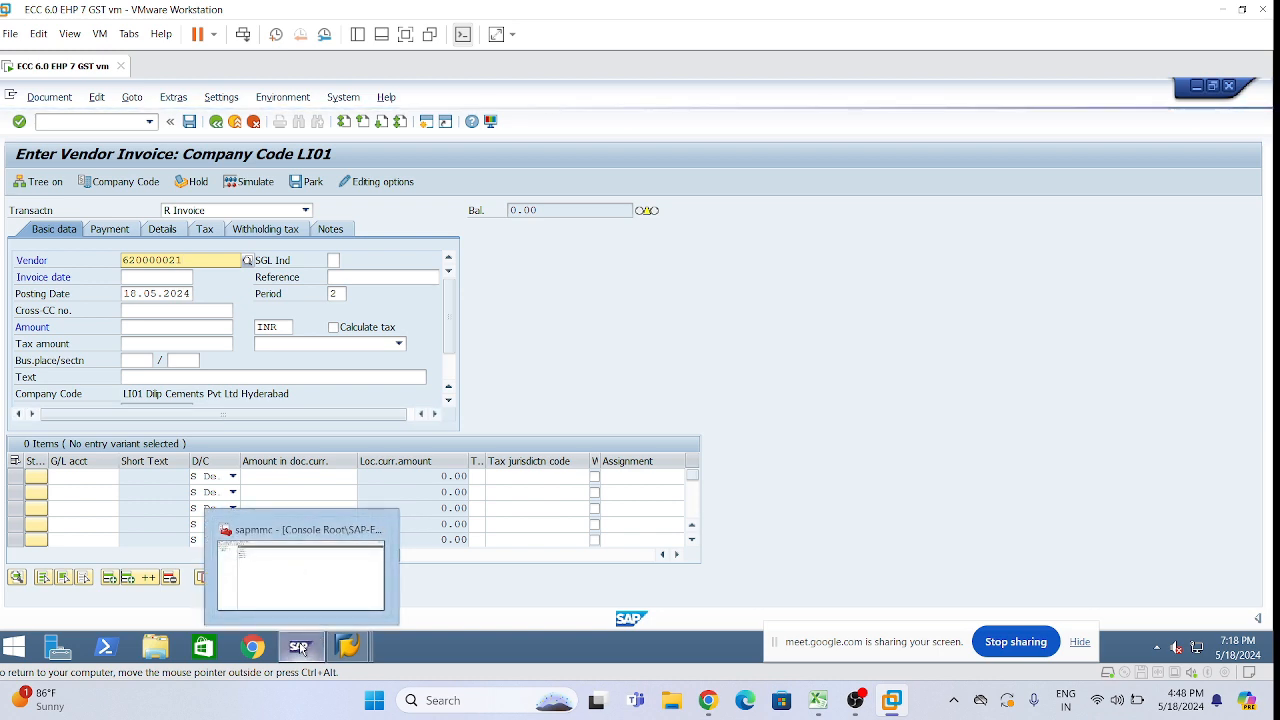
click(300, 590)
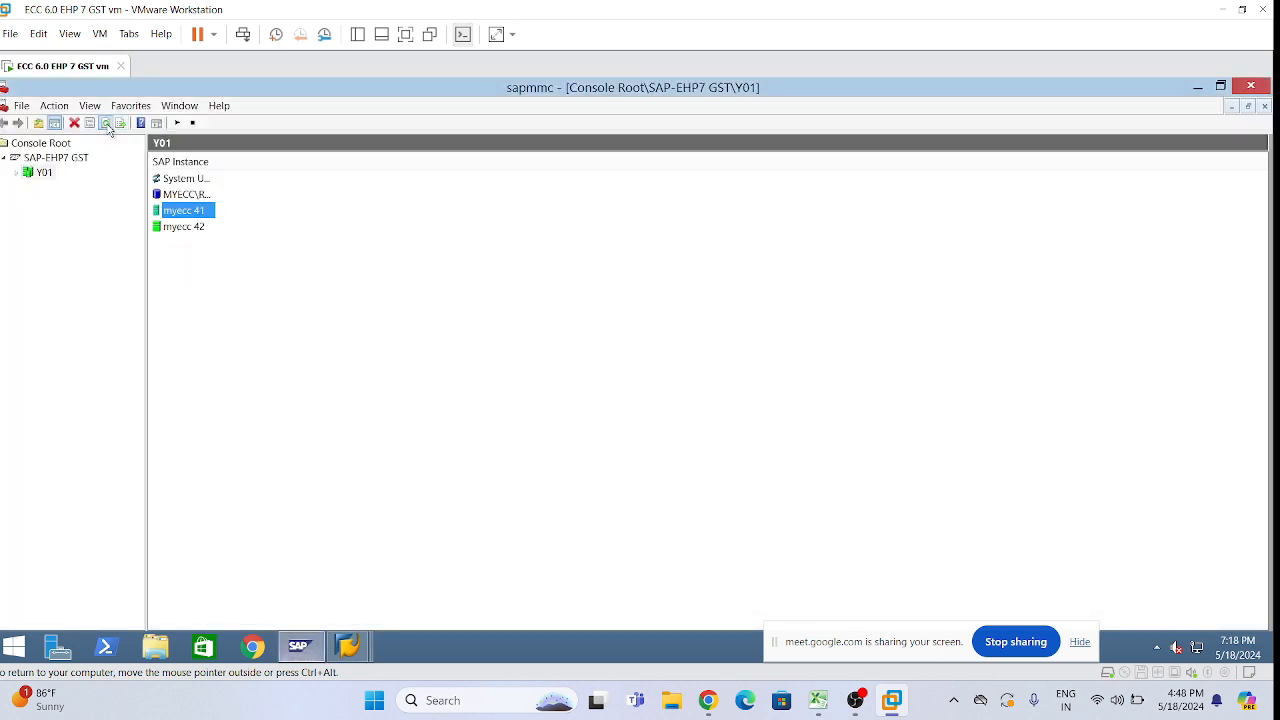
click(1197, 86)
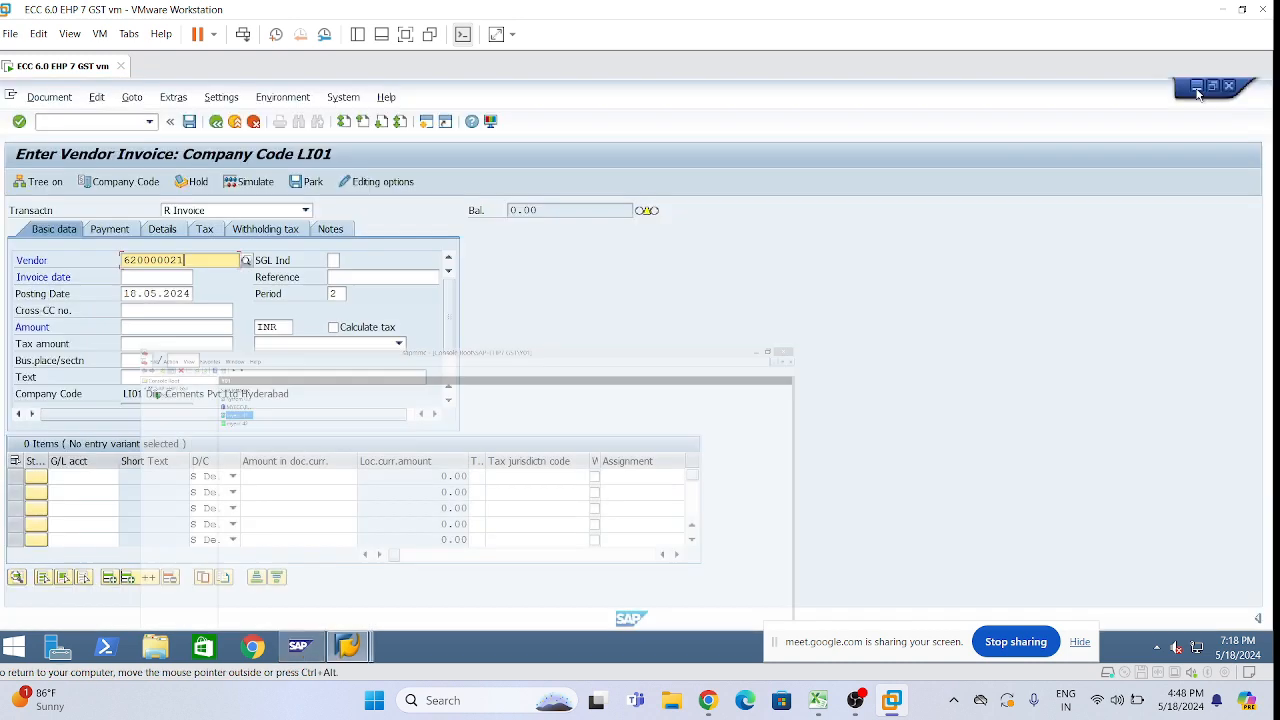
Step: Set the invoice date to 18.05.2024 and the reference to TDS-04
key(Tab)
key(space)
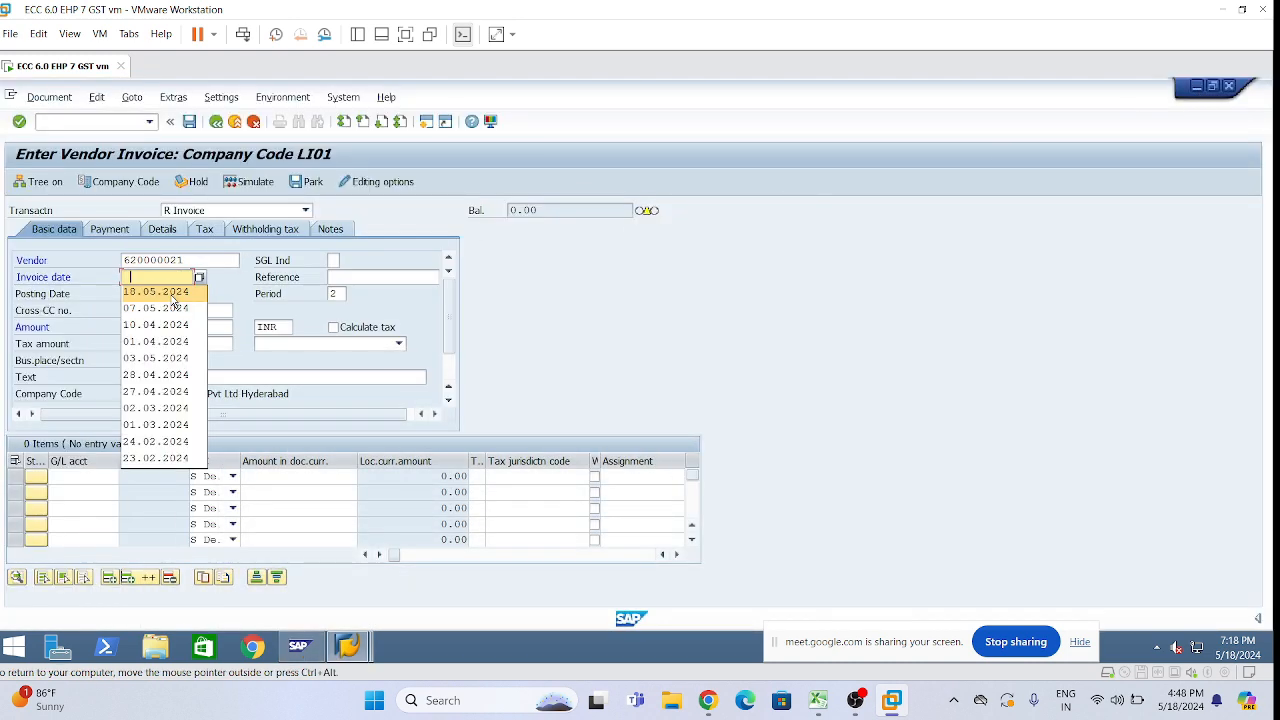
click(172, 294)
key(Tab)
key(space)
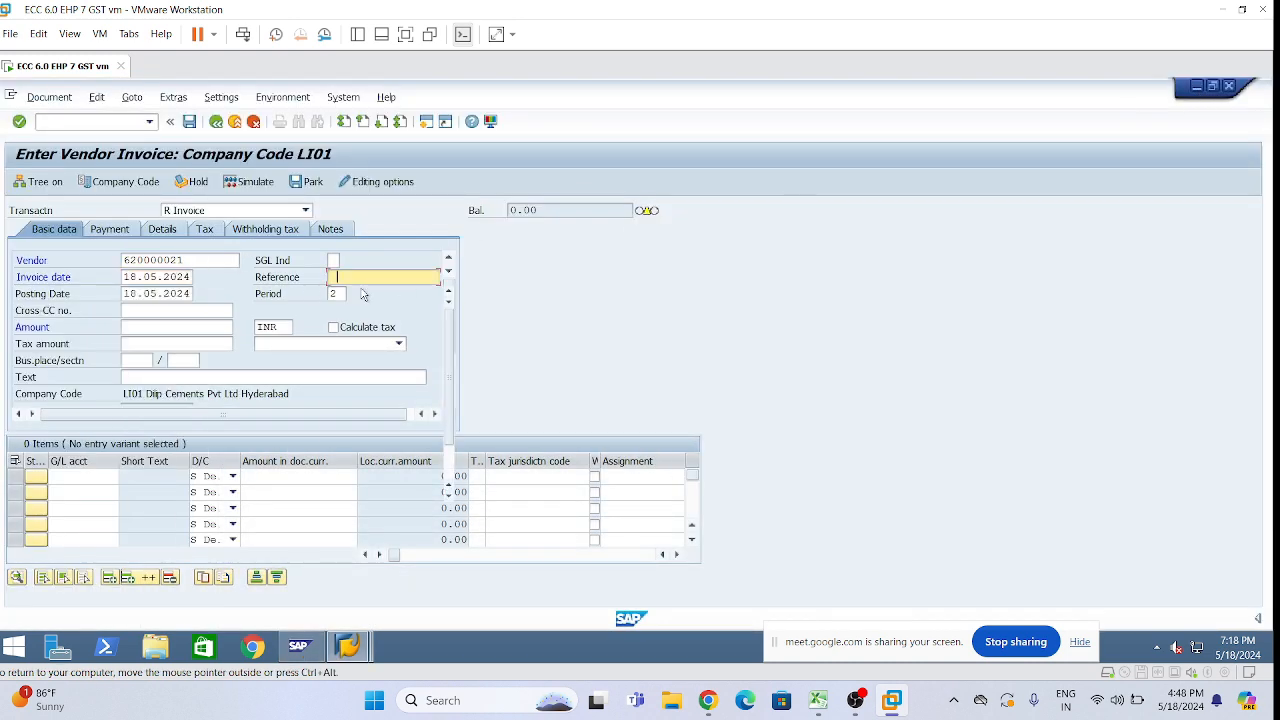
click(364, 296)
key(BackSpace)
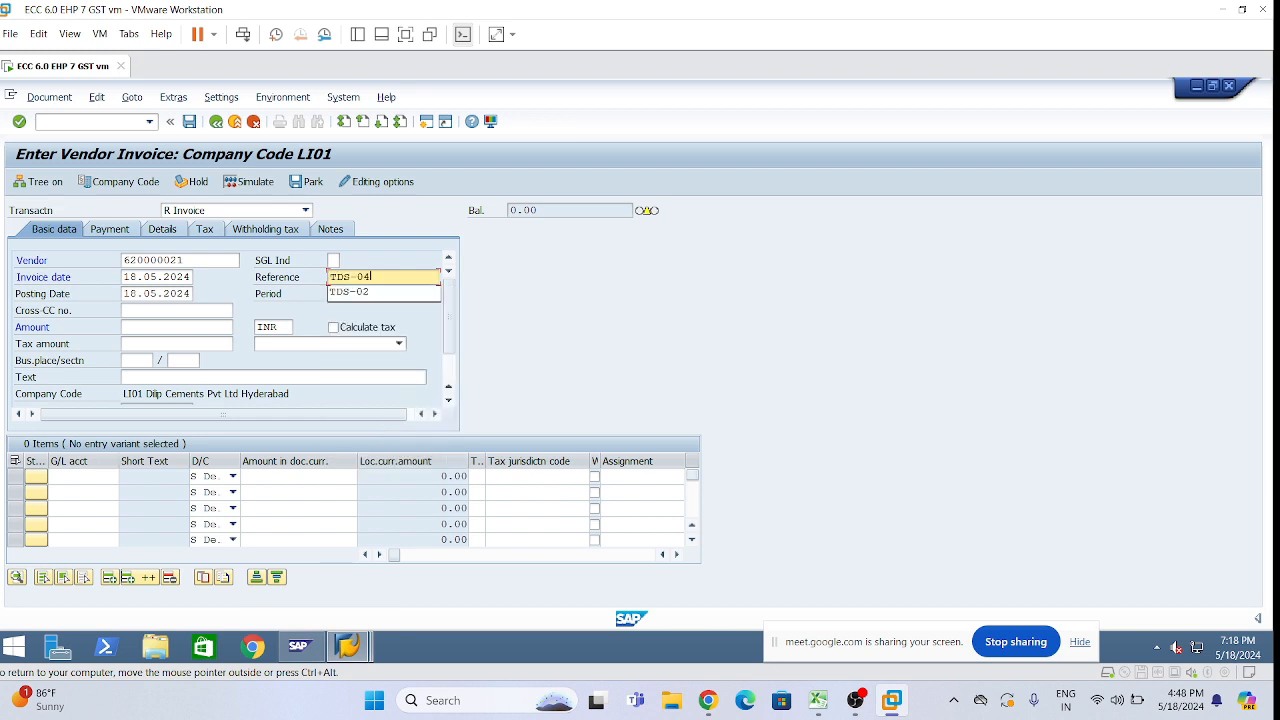
text(4)
Step: Set the invoice amount to 80000 INR and the section code to TS01
click(176, 327)
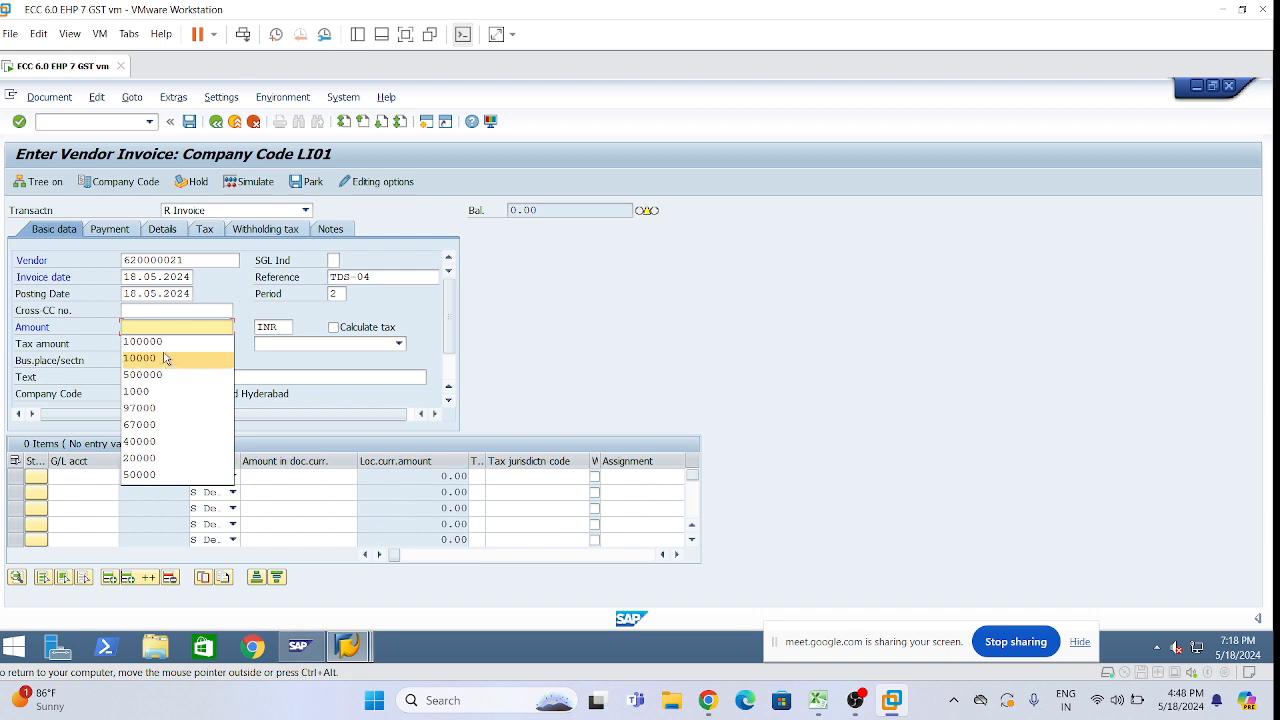
click(140, 458)
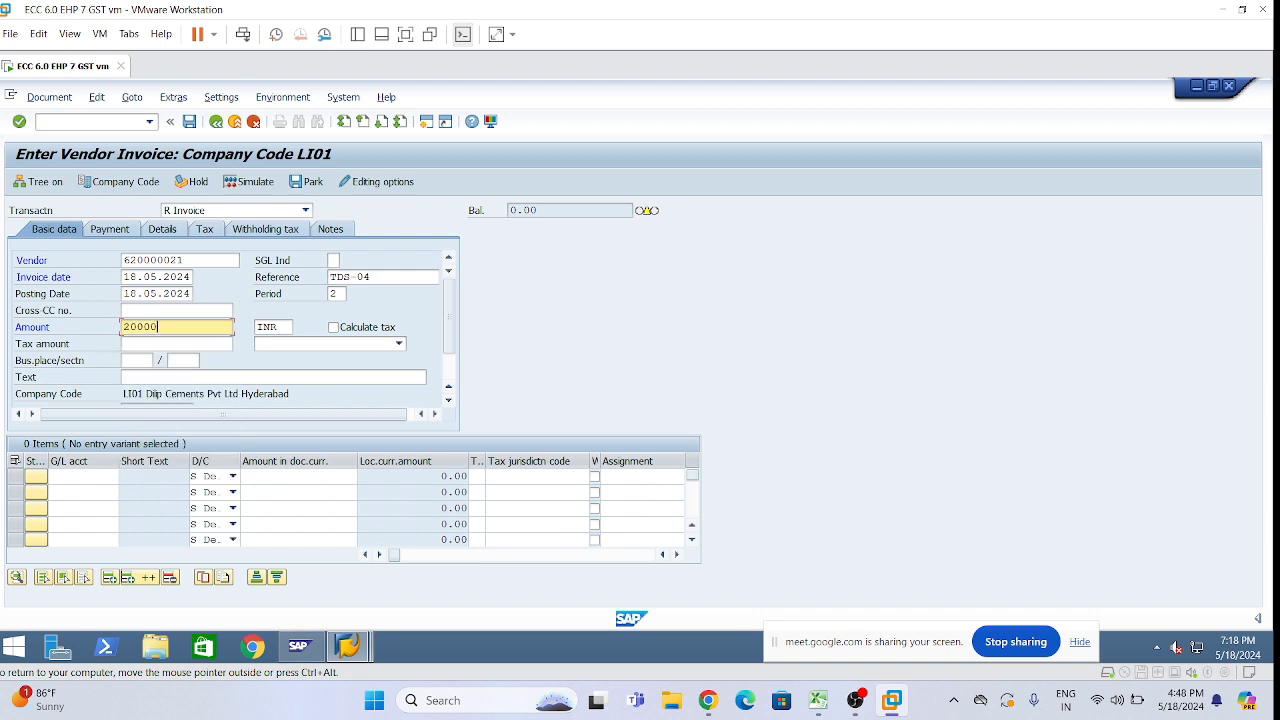
key(Home)
key(Delete)
click(183, 360)
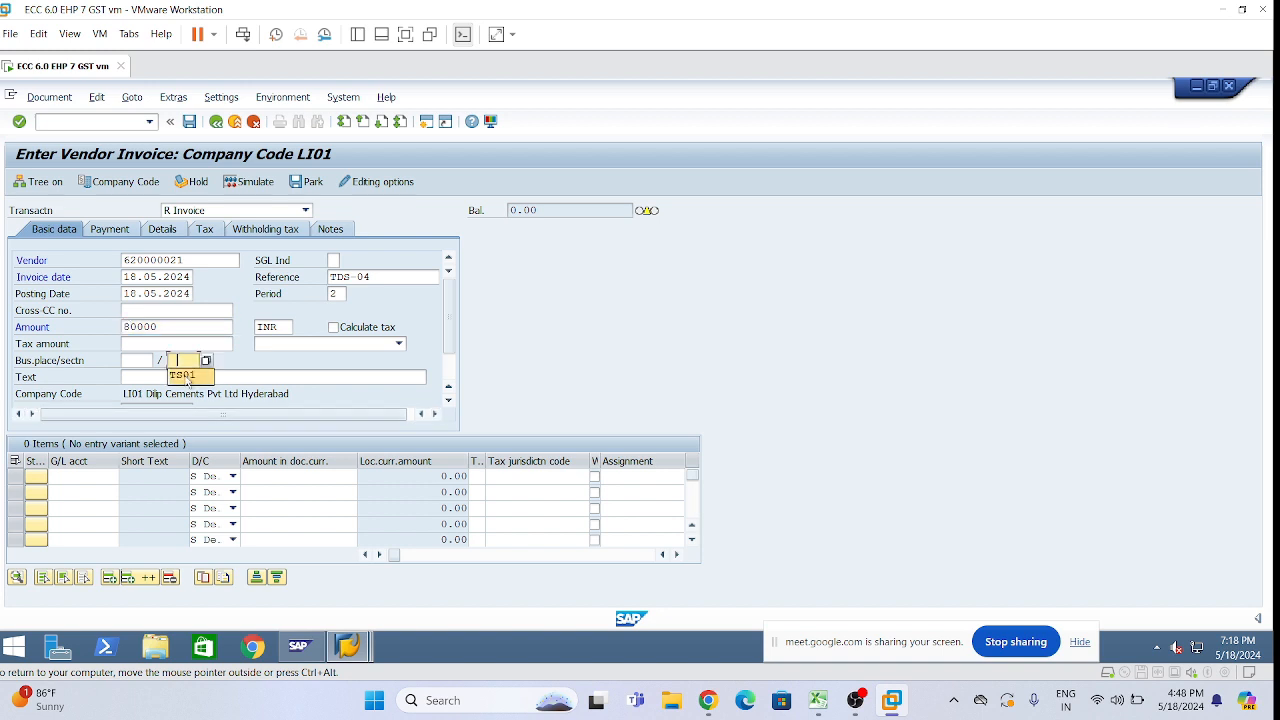
click(184, 377)
Step: Enter G/L account 430100 in the first line item with * as the amount in document currency
click(78, 476)
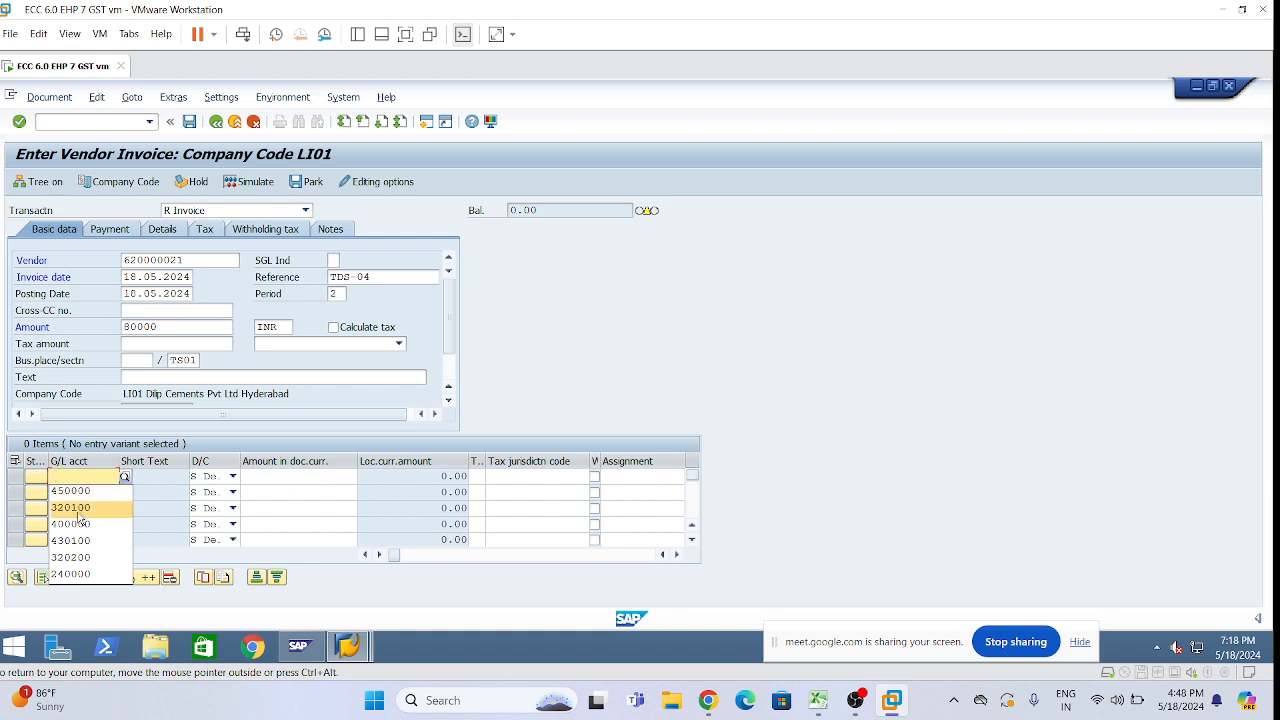
click(86, 540)
key(Tab)
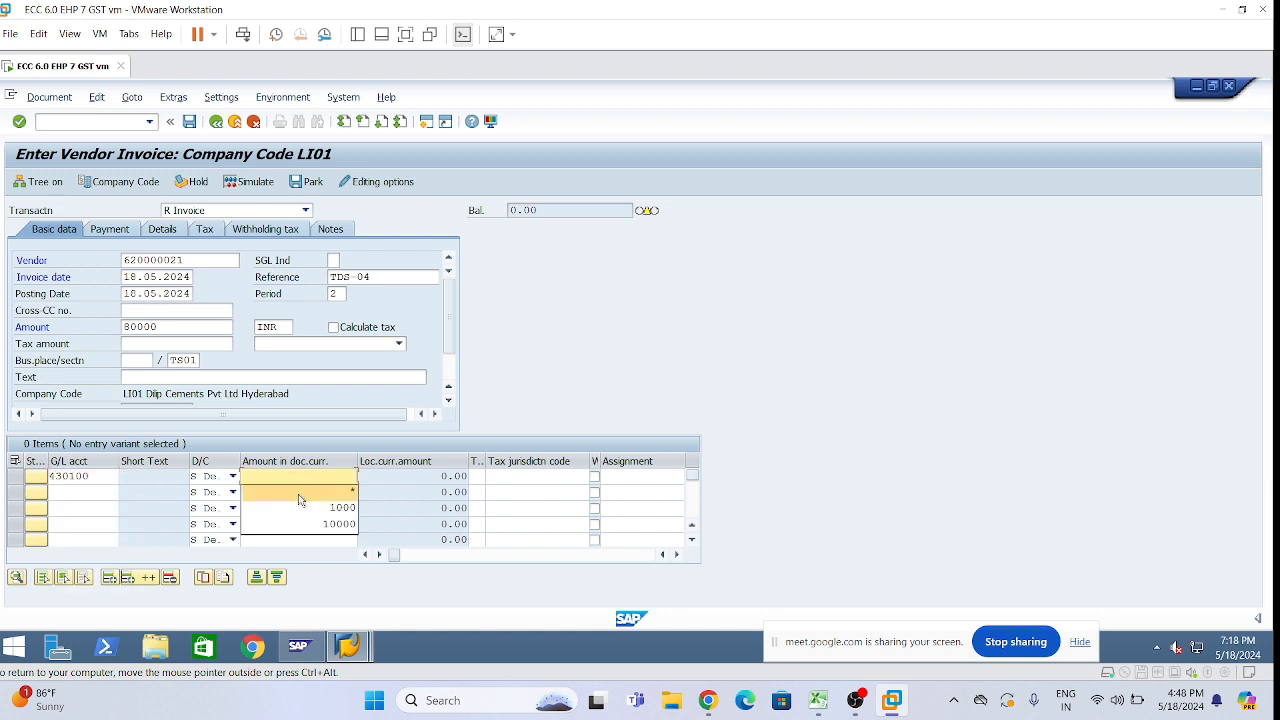
click(300, 495)
Step: Set the business area of the G/L line item to LHYD
key(Tab)
key(Tab)
key(Tab)
key(Tab)
key(Tab)
key(Tab)
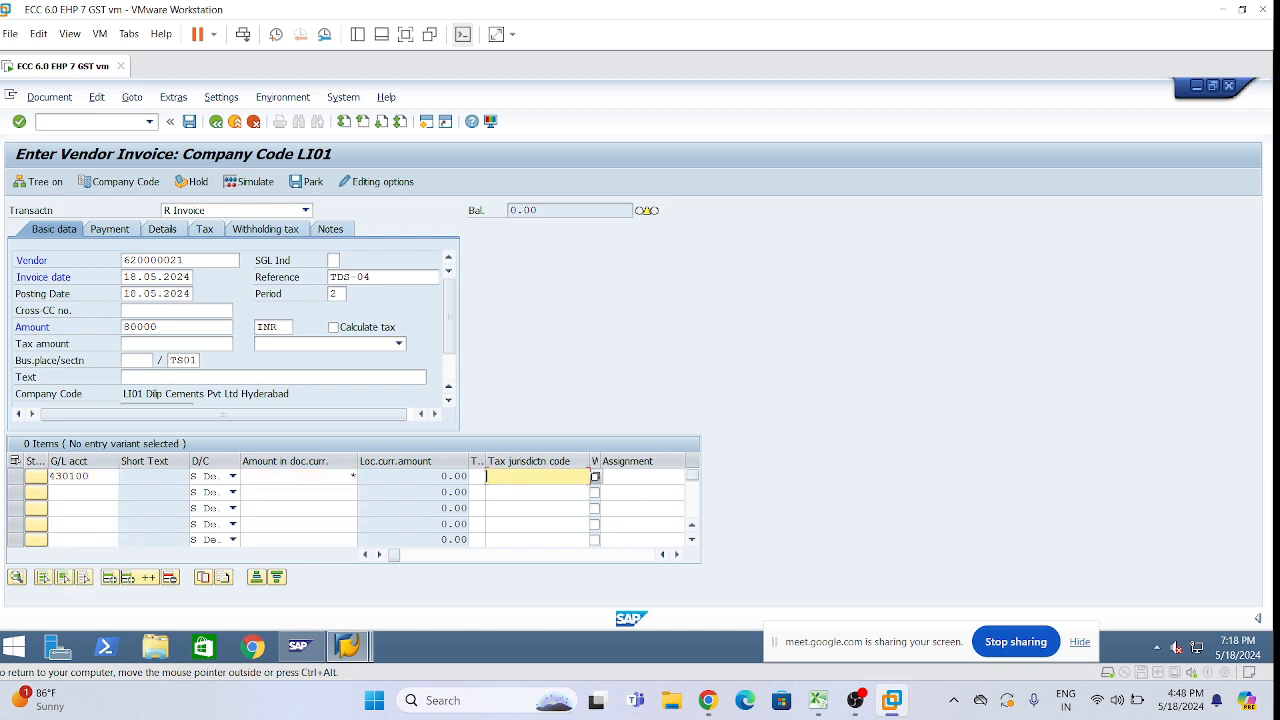
key(Tab)
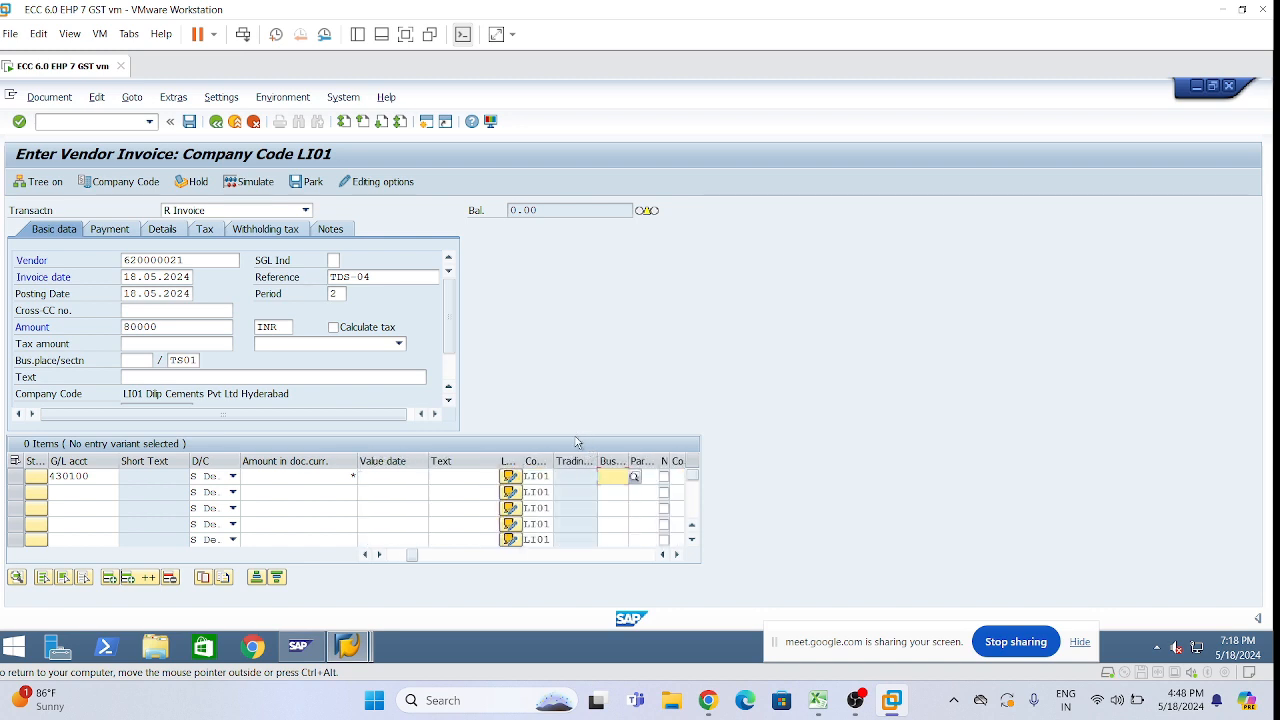
text(LHYD)
Step: Assign profit center 1000 to the G/L line item and confirm the invoice entries
key(Tab)
key(Tab)
key(Tab)
key(Tab)
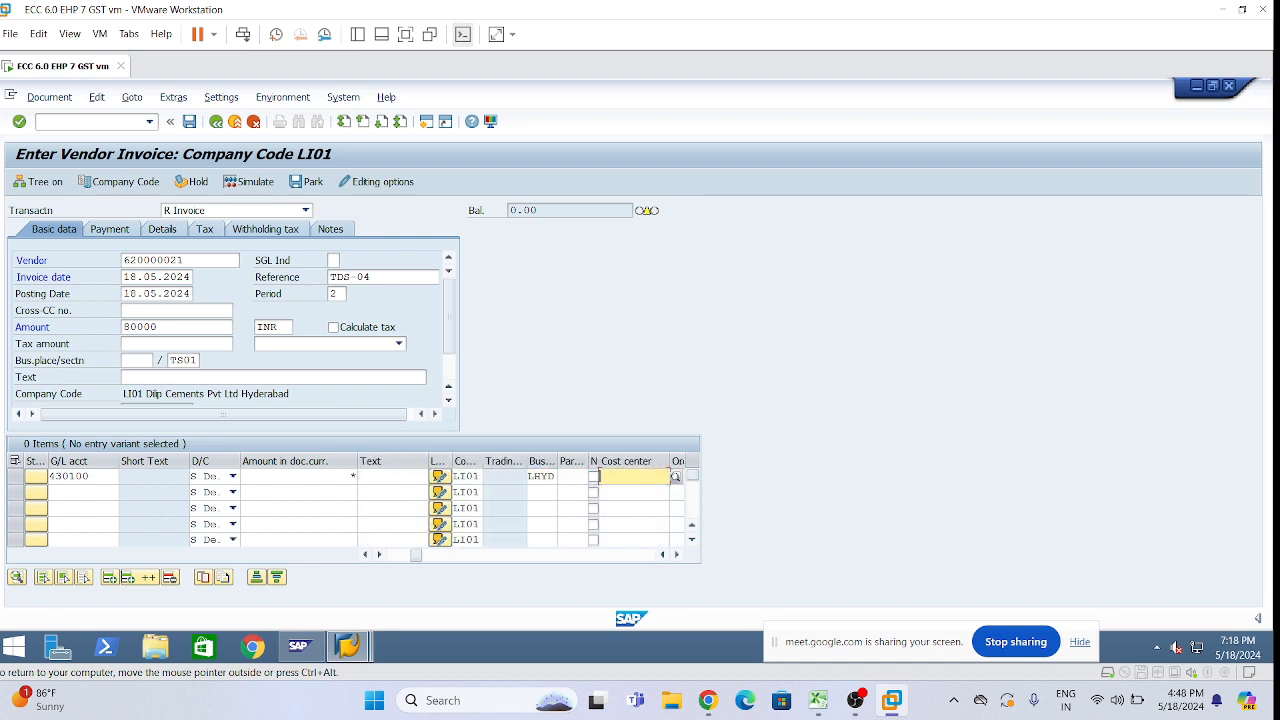
key(Tab)
key(Tab)
key(Tab)
key(Tab)
key(Tab)
key(Tab)
key(Tab)
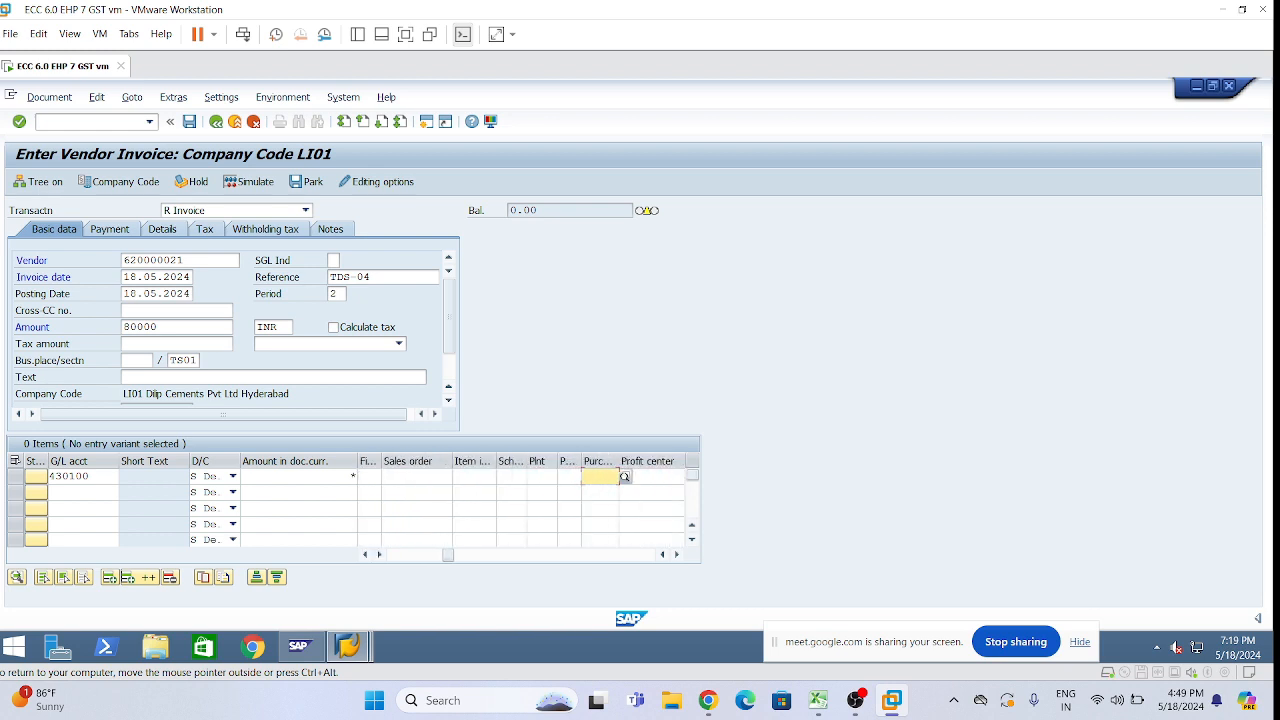
text(1)
click(622, 495)
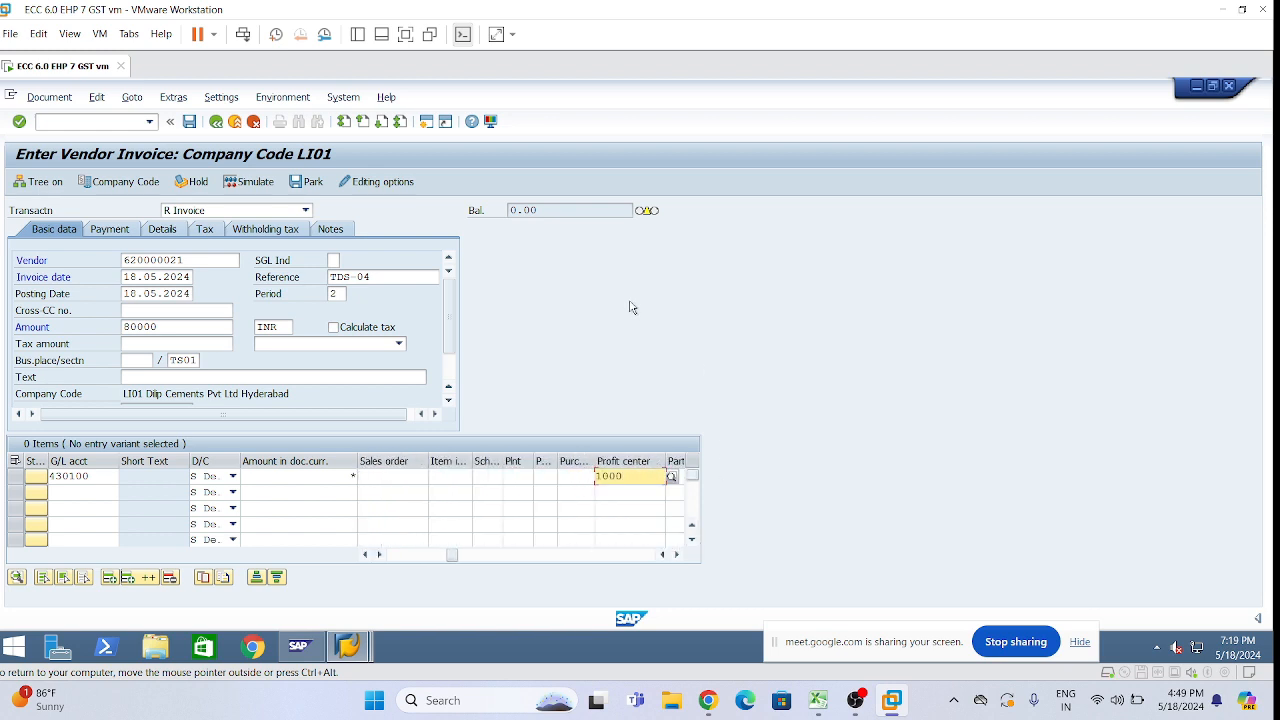
key(Return)
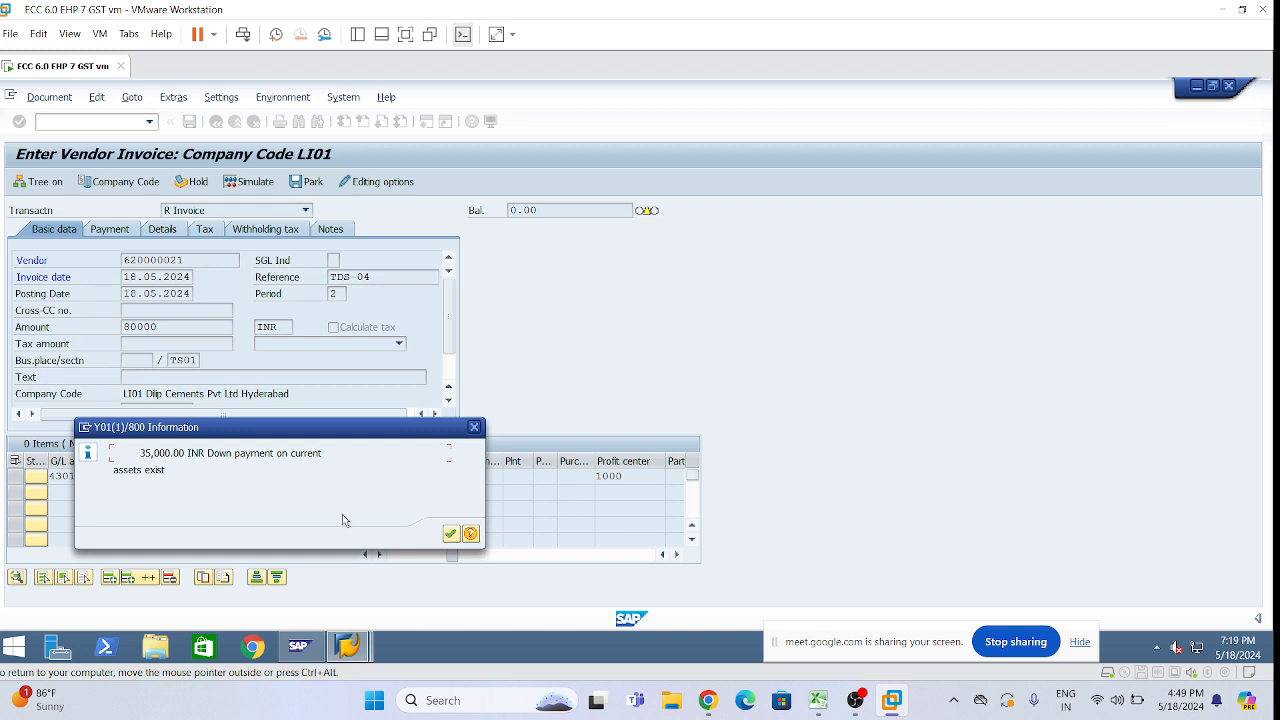
Step: Move the down payment information dialog clear of the invoice entry data and acknowledge it
drag(351, 433, 789, 262)
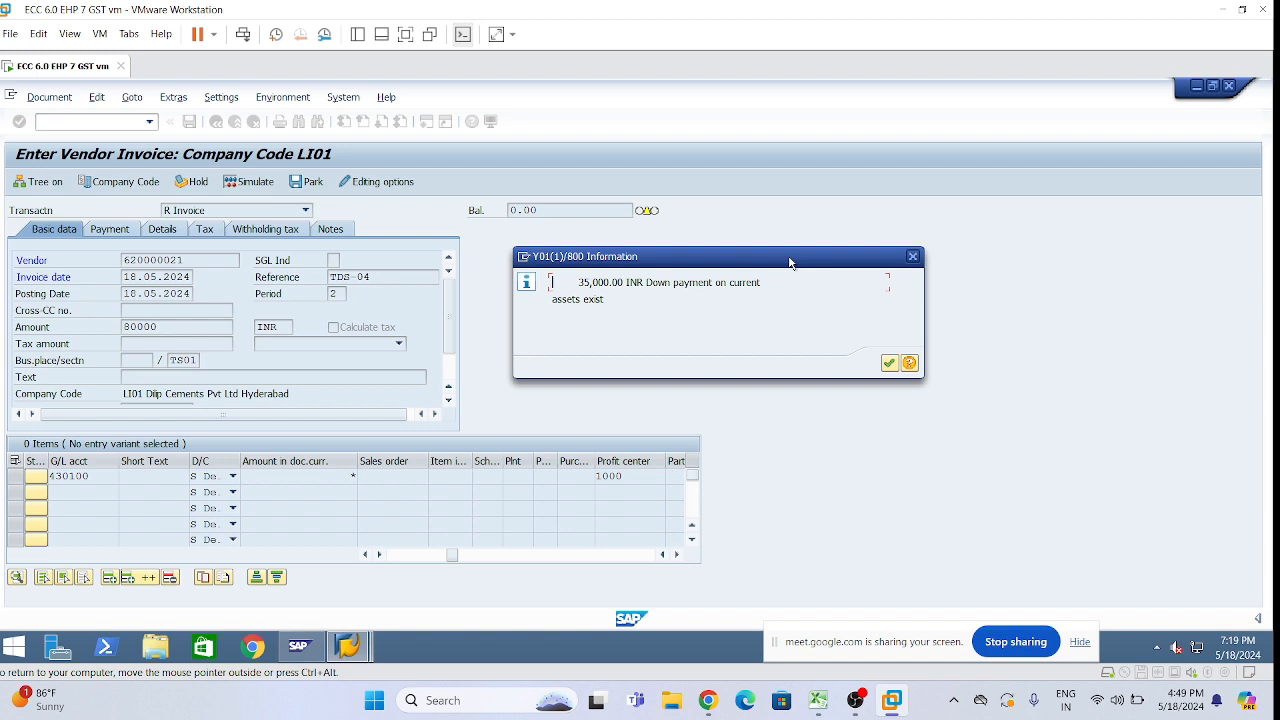
drag(789, 262, 829, 258)
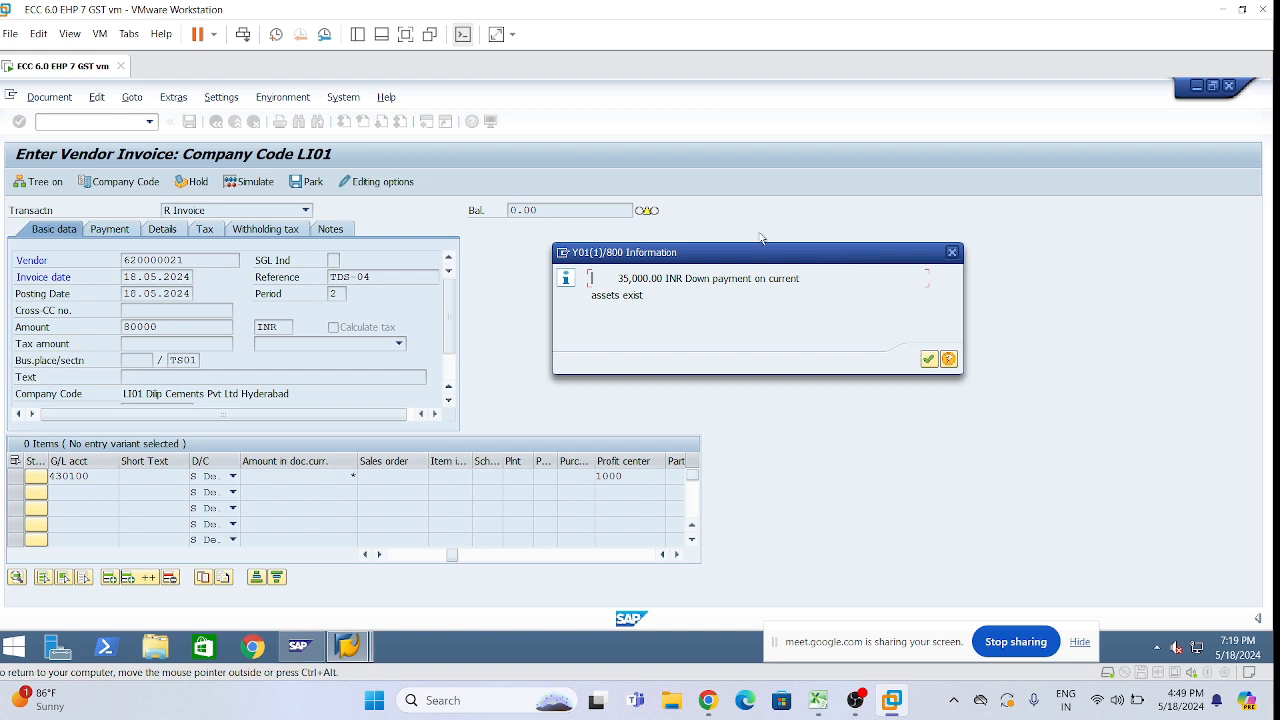
drag(767, 258, 723, 265)
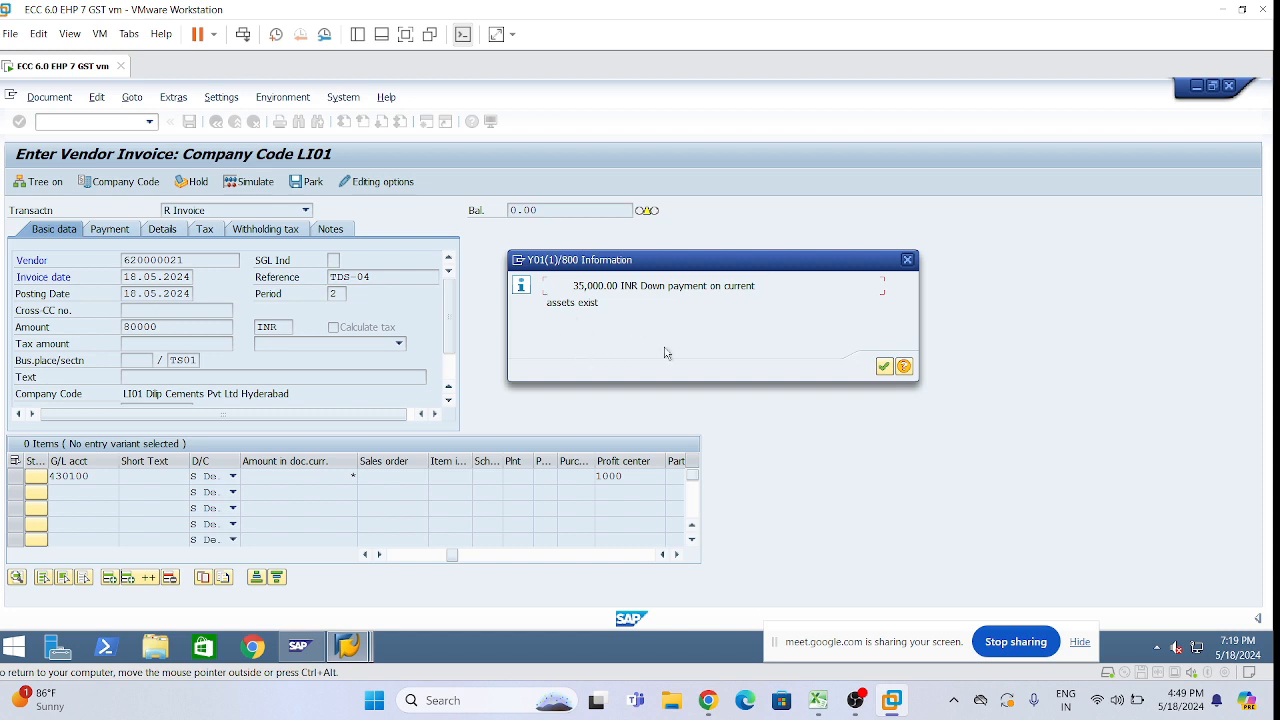
click(886, 368)
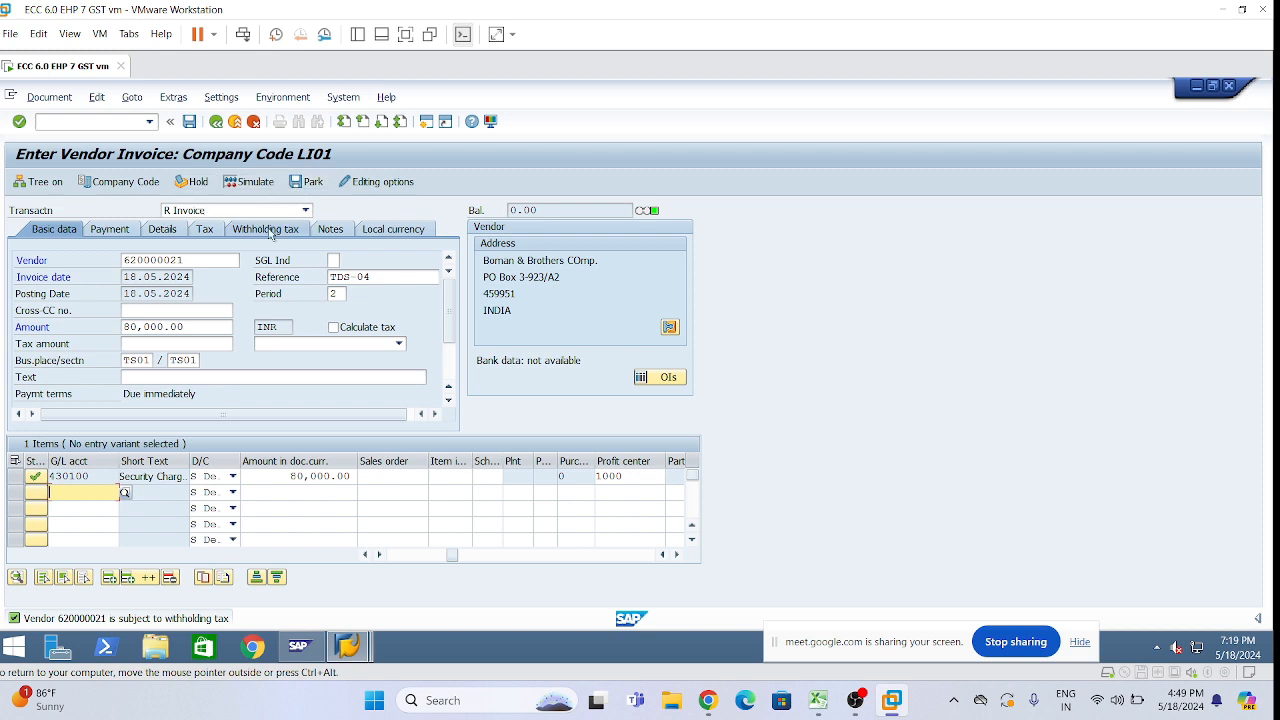
Step: Review the tax base fields of the OI and OP withholding tax lines, and return to the invoice's basic data
click(270, 233)
click(220, 277)
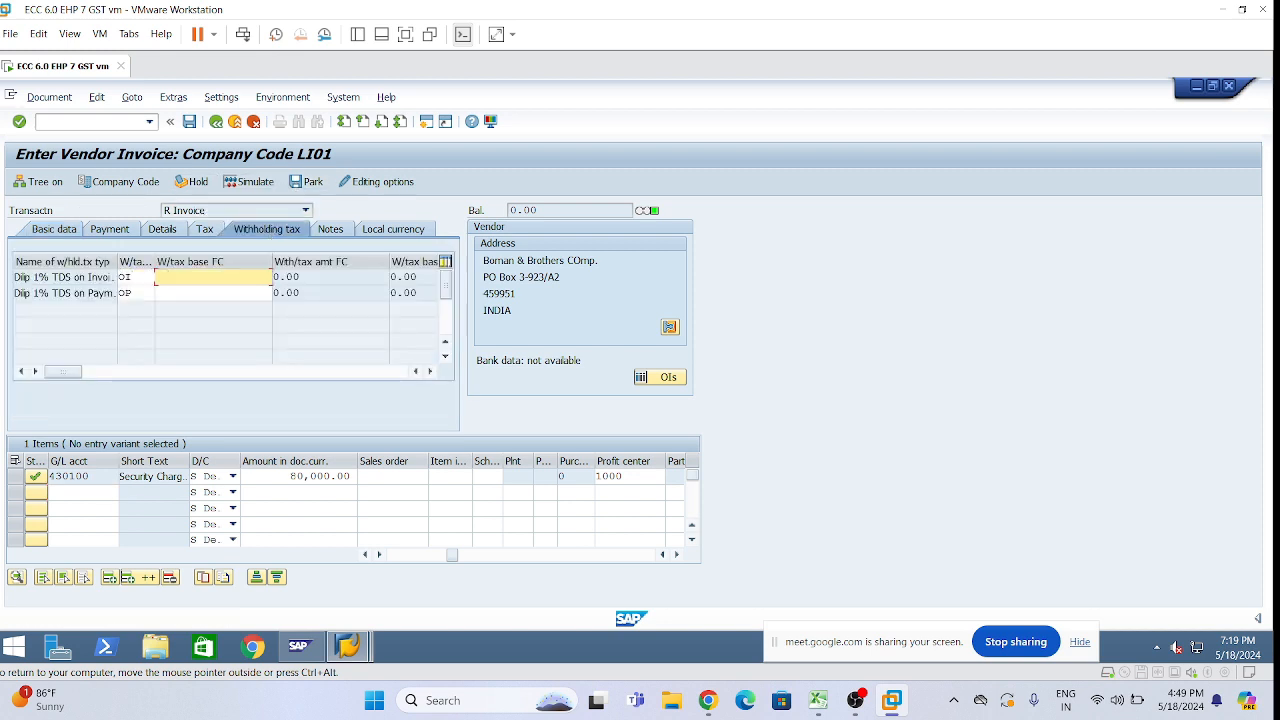
click(220, 294)
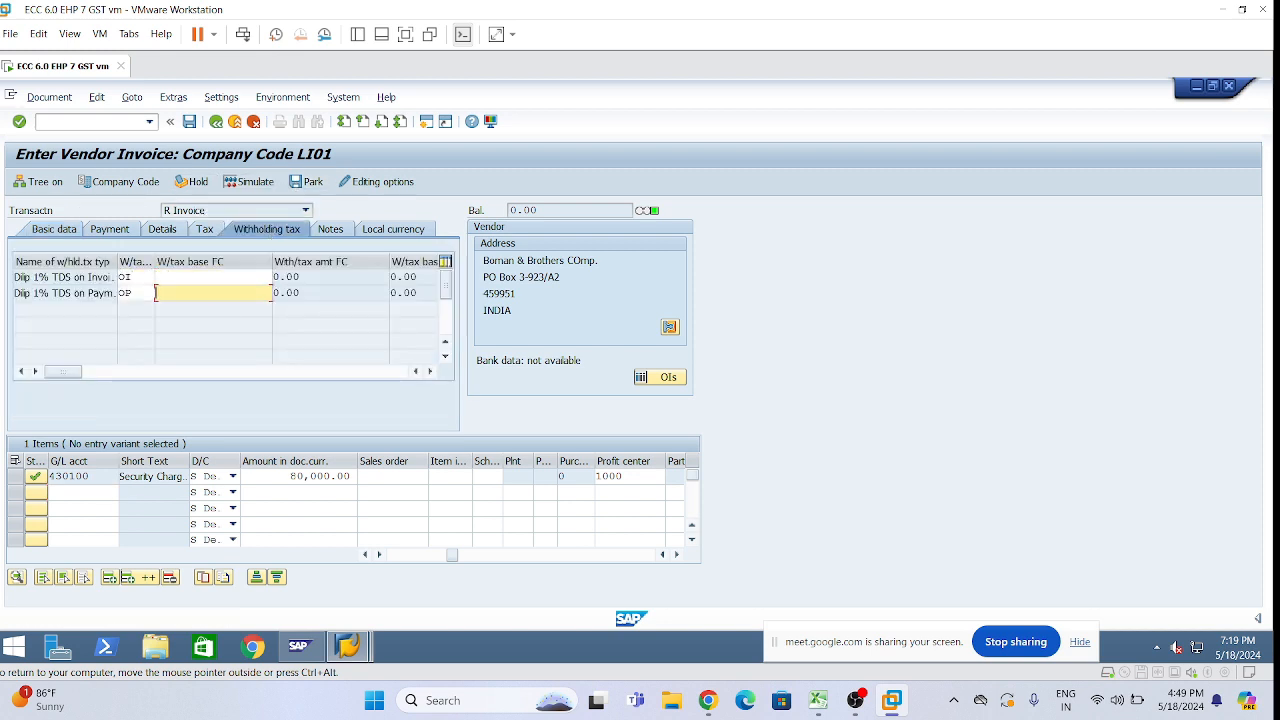
click(220, 278)
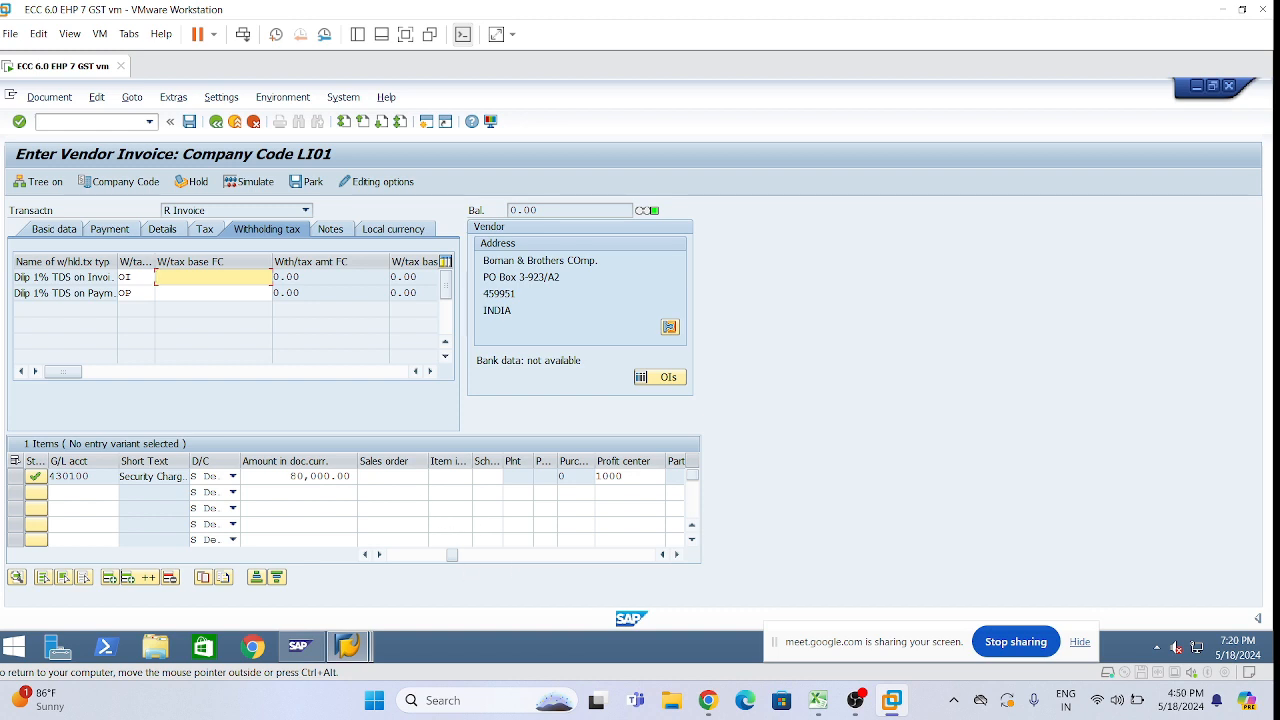
click(44, 227)
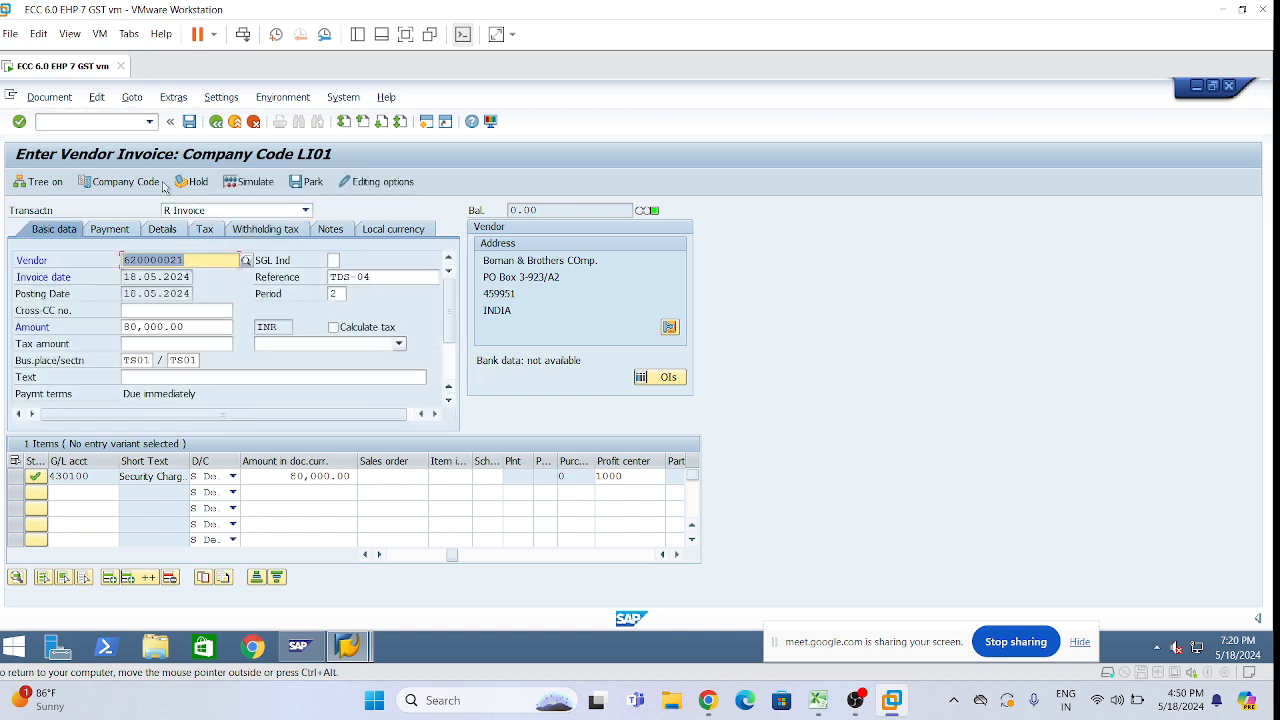
Step: Simulate the vendor invoice, check the security charges and TDS payable line items, and post the document
click(49, 97)
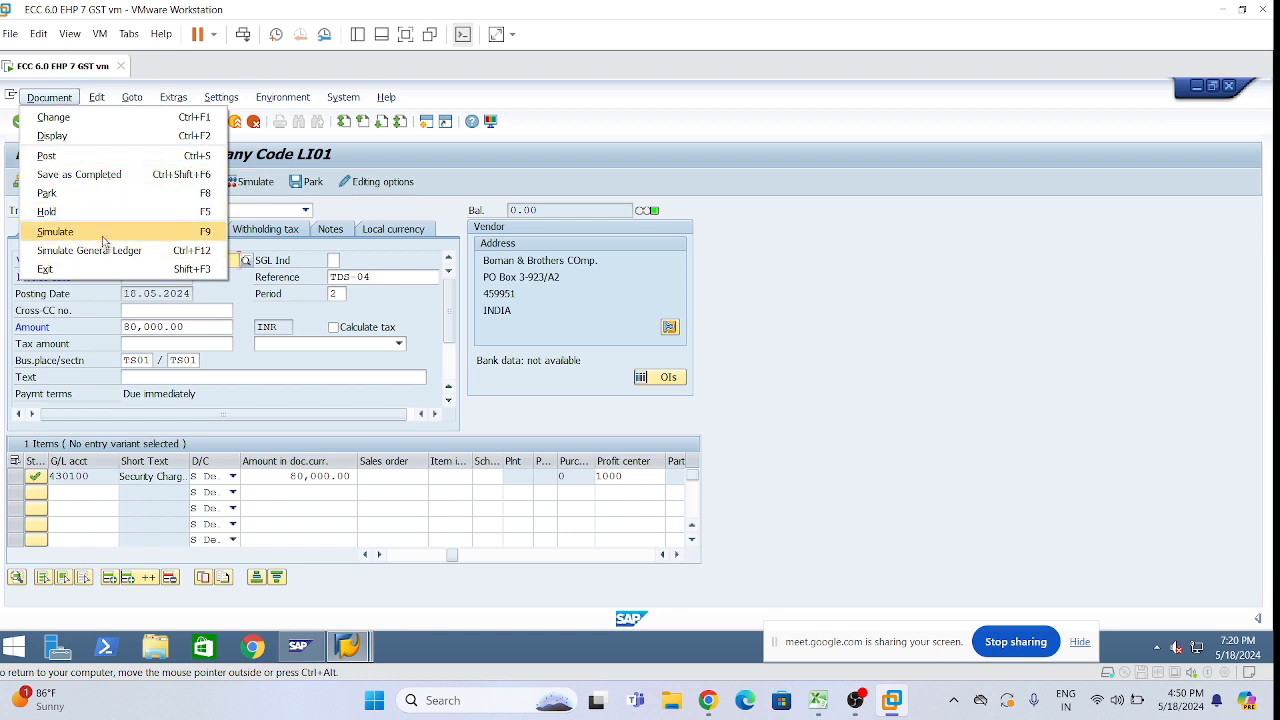
click(98, 231)
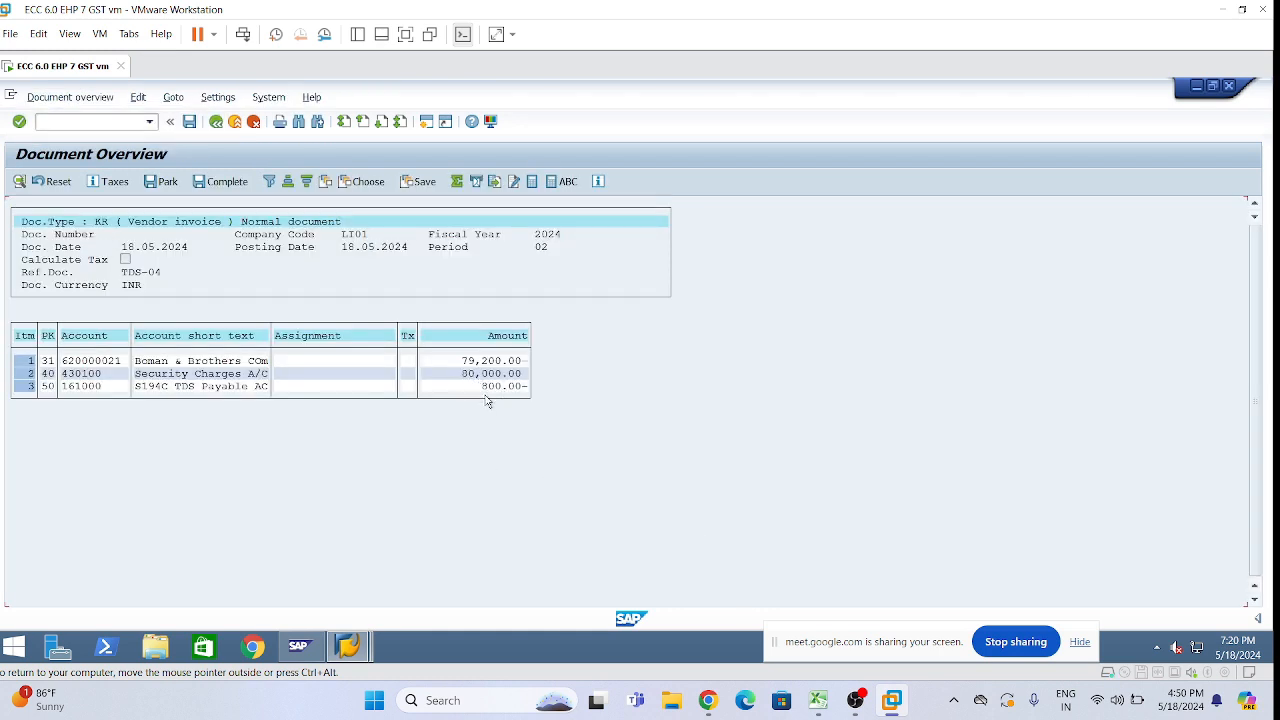
click(463, 375)
click(488, 386)
click(192, 125)
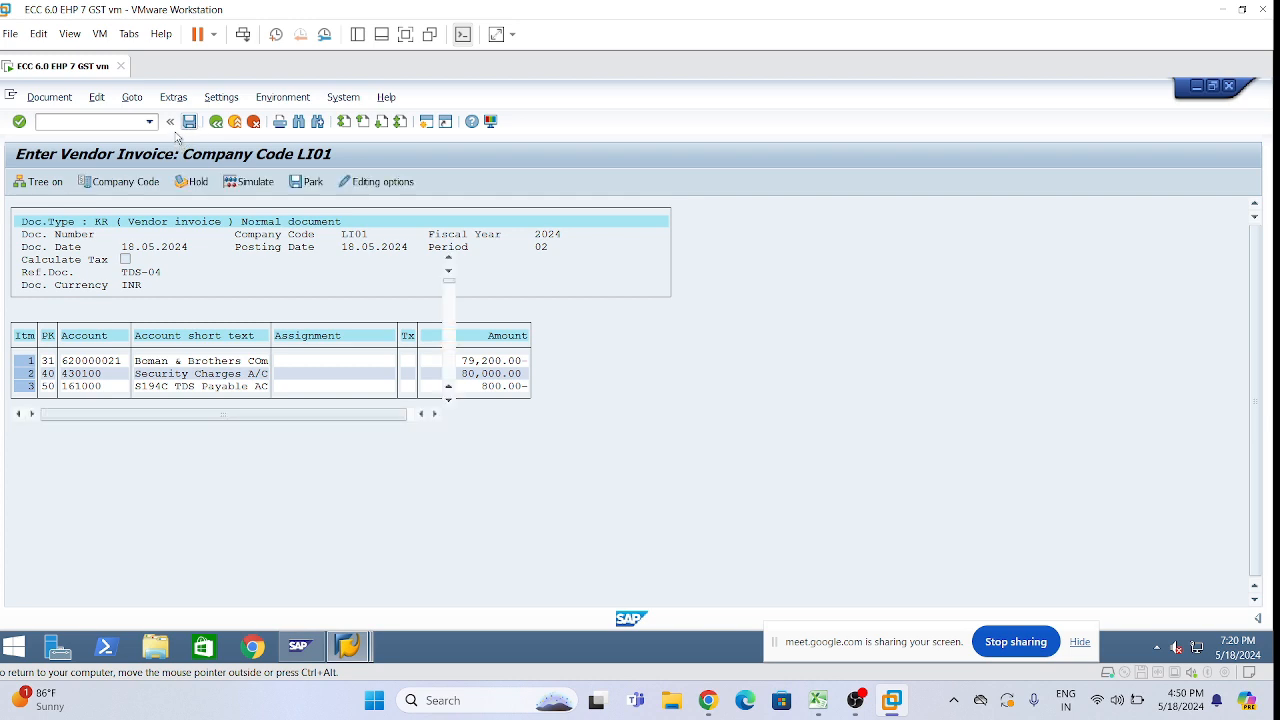
click(189, 122)
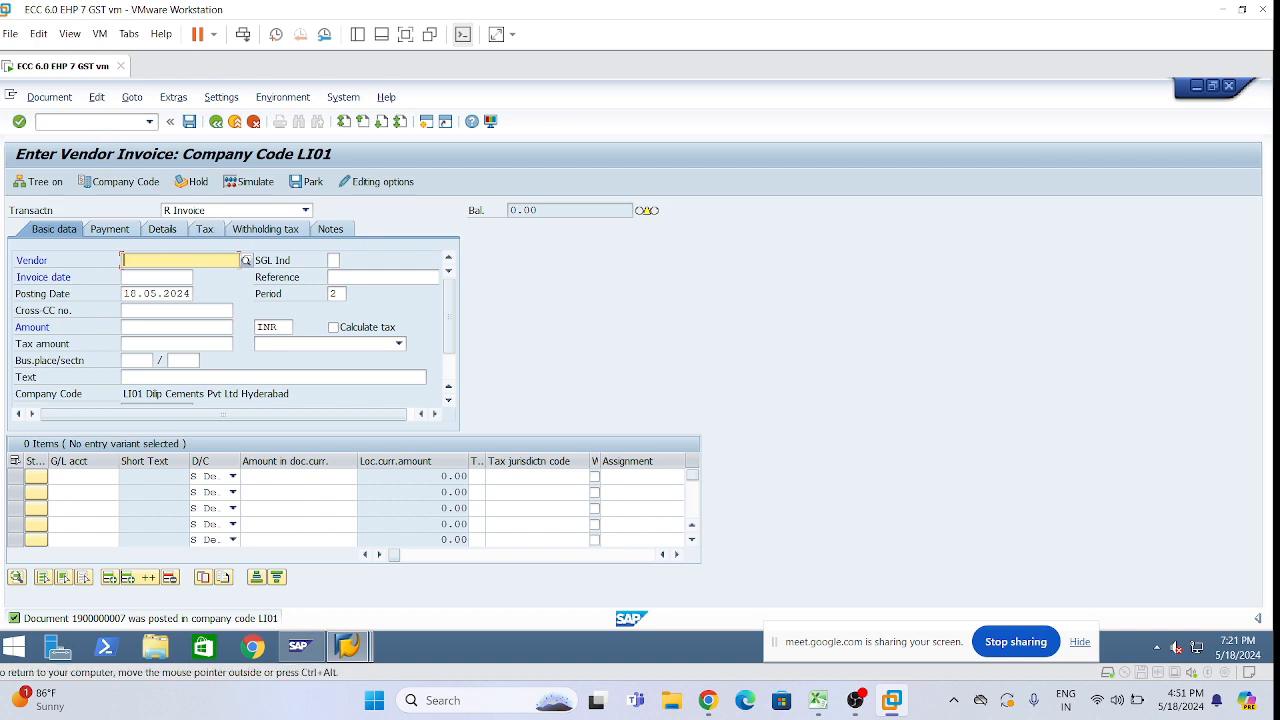
Step: Open the Clear Vendor Down Payment transaction with the command /nf-54
click(92, 122)
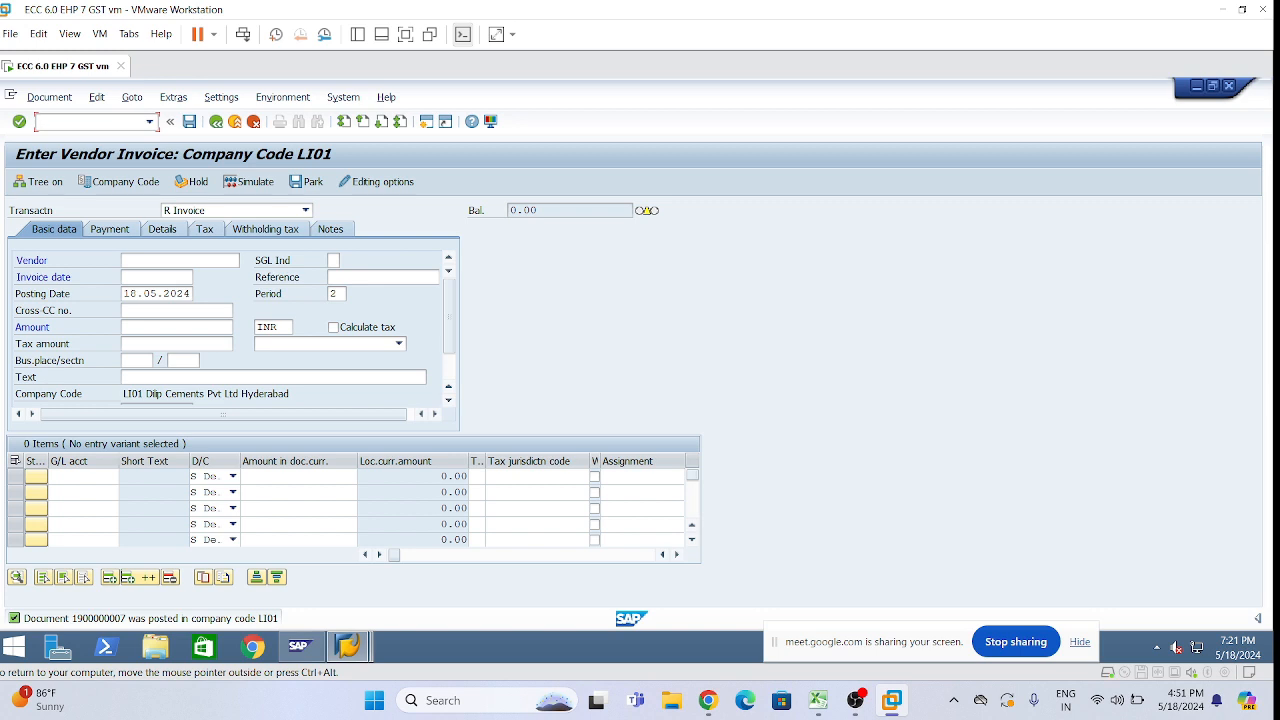
text(/nf-54)
key(Return)
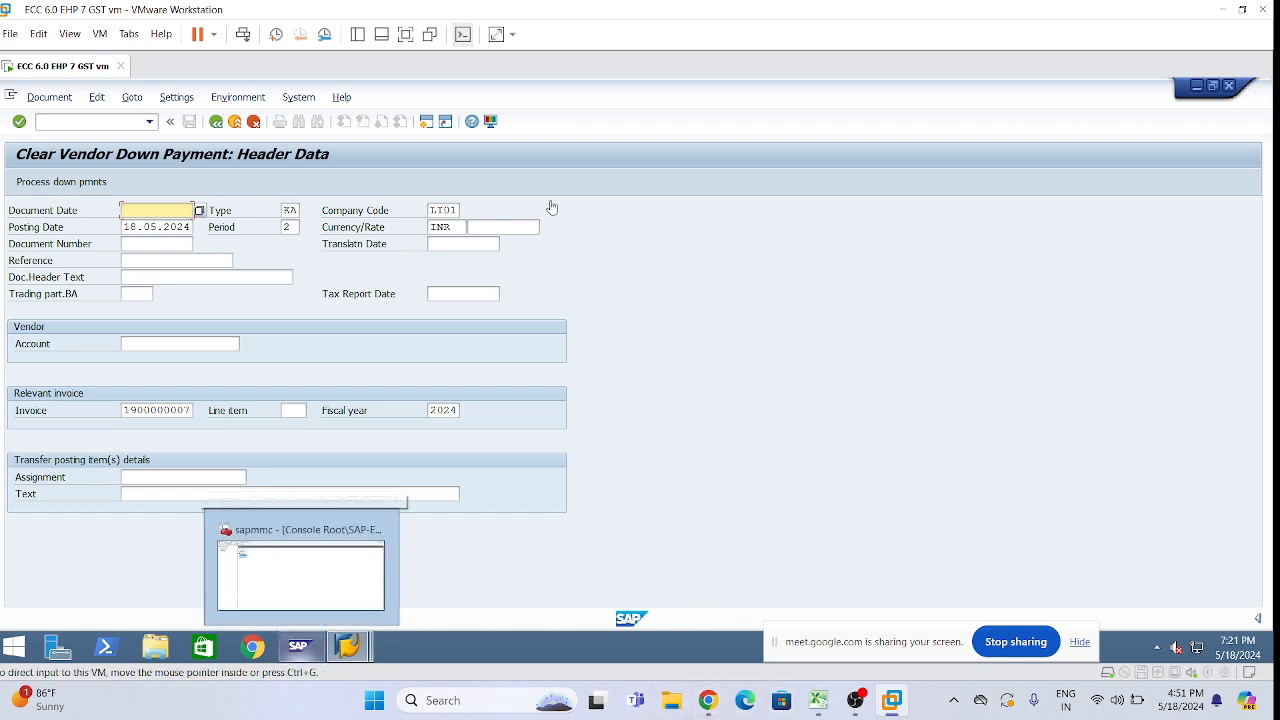
Step: Set the document date to 18.05.2024 by copying the posting date in the down payment clearing header
click(154, 243)
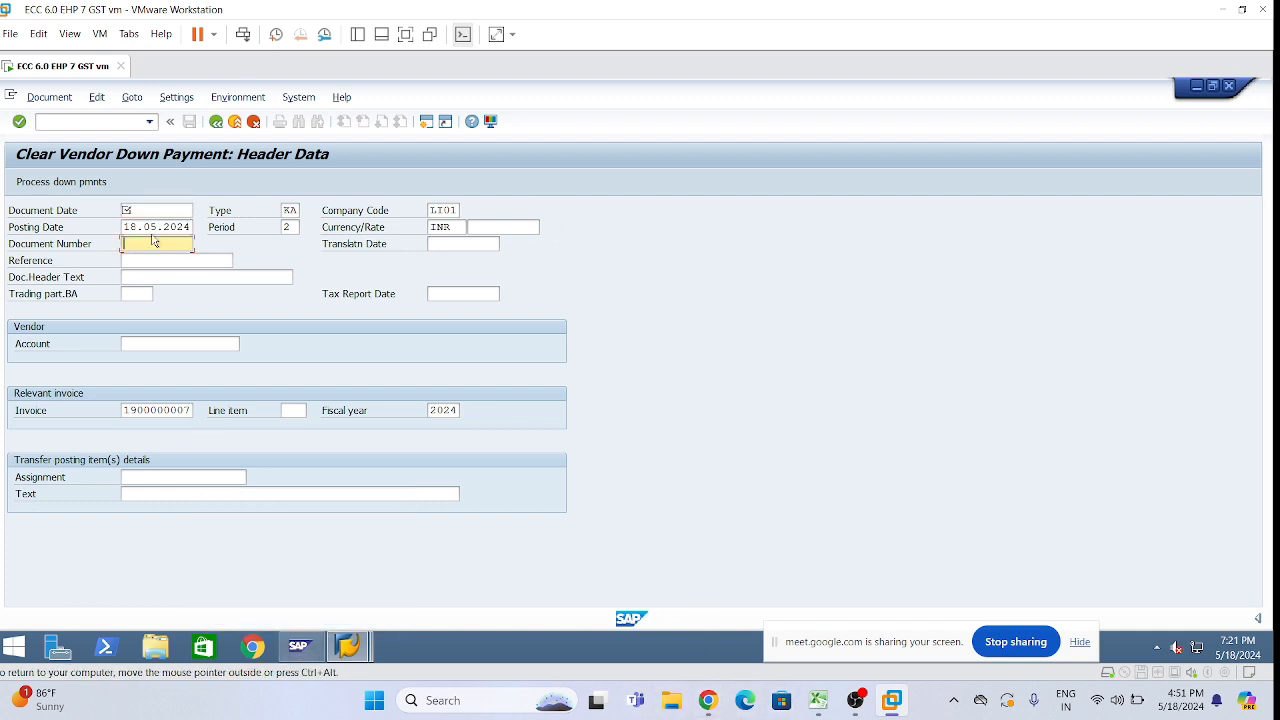
click(153, 212)
click(493, 328)
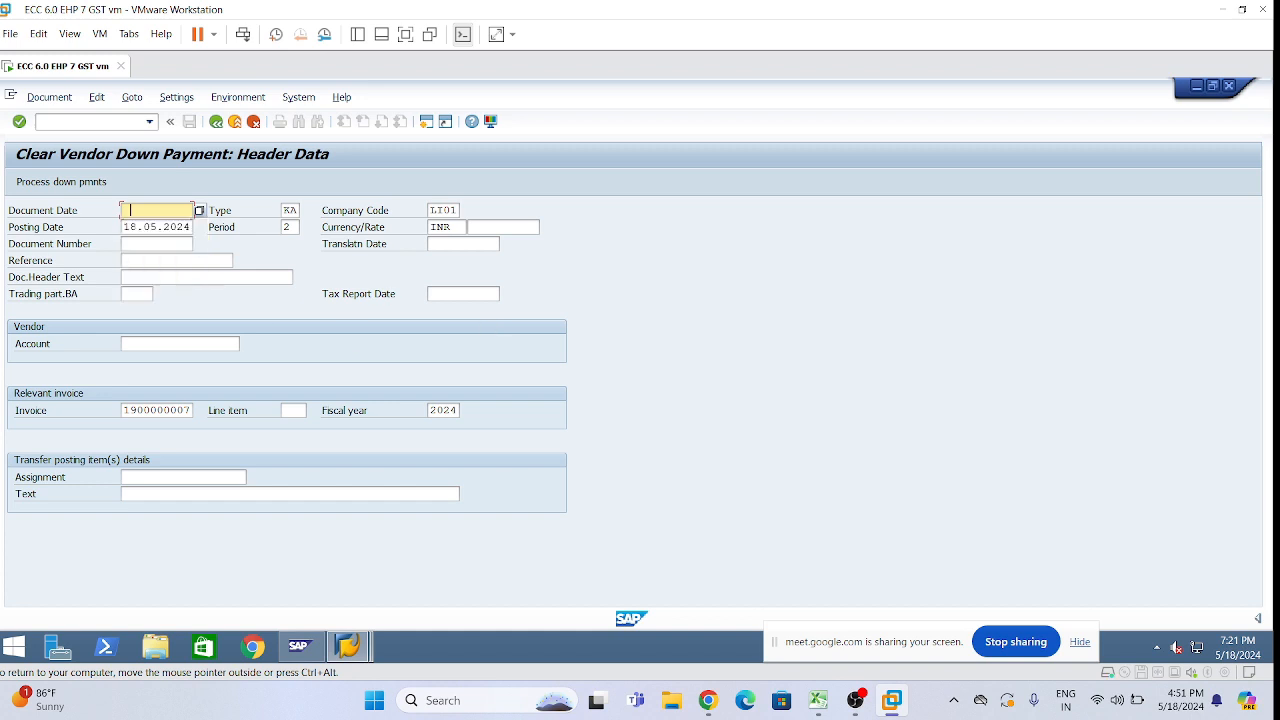
key(Tab)
key(ctrl+c)
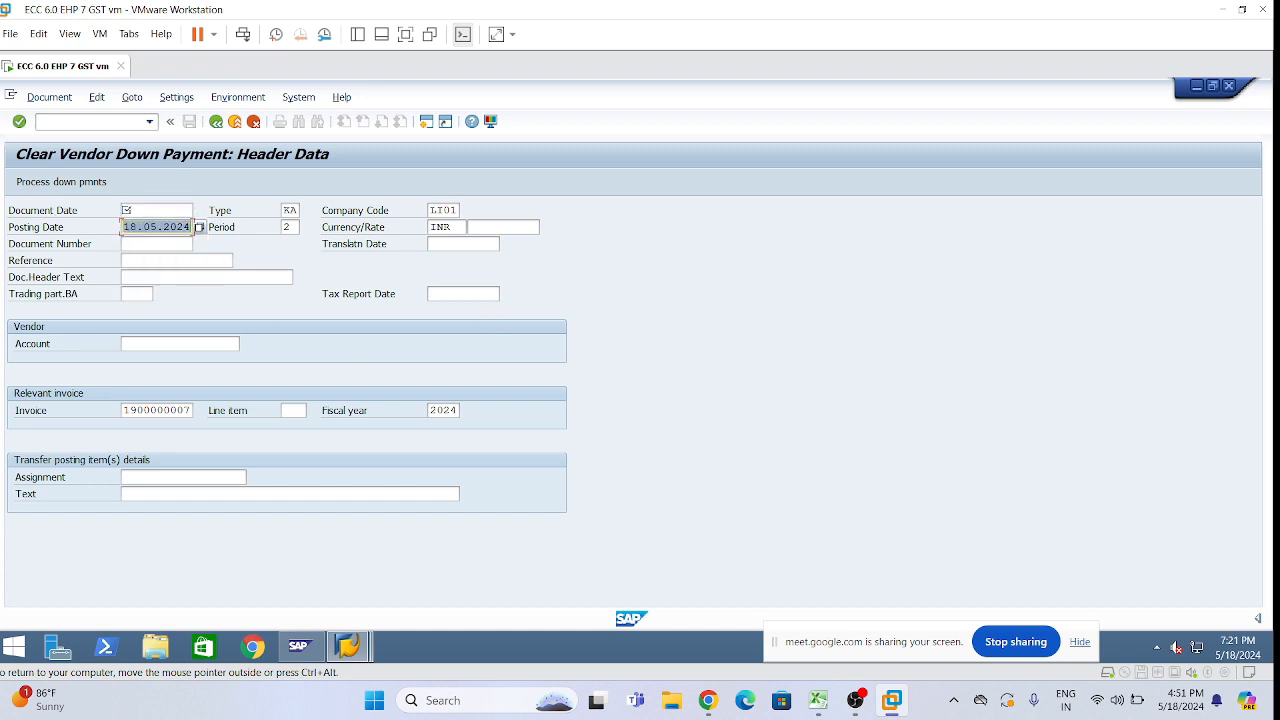
click(150, 210)
key(ctrl+v)
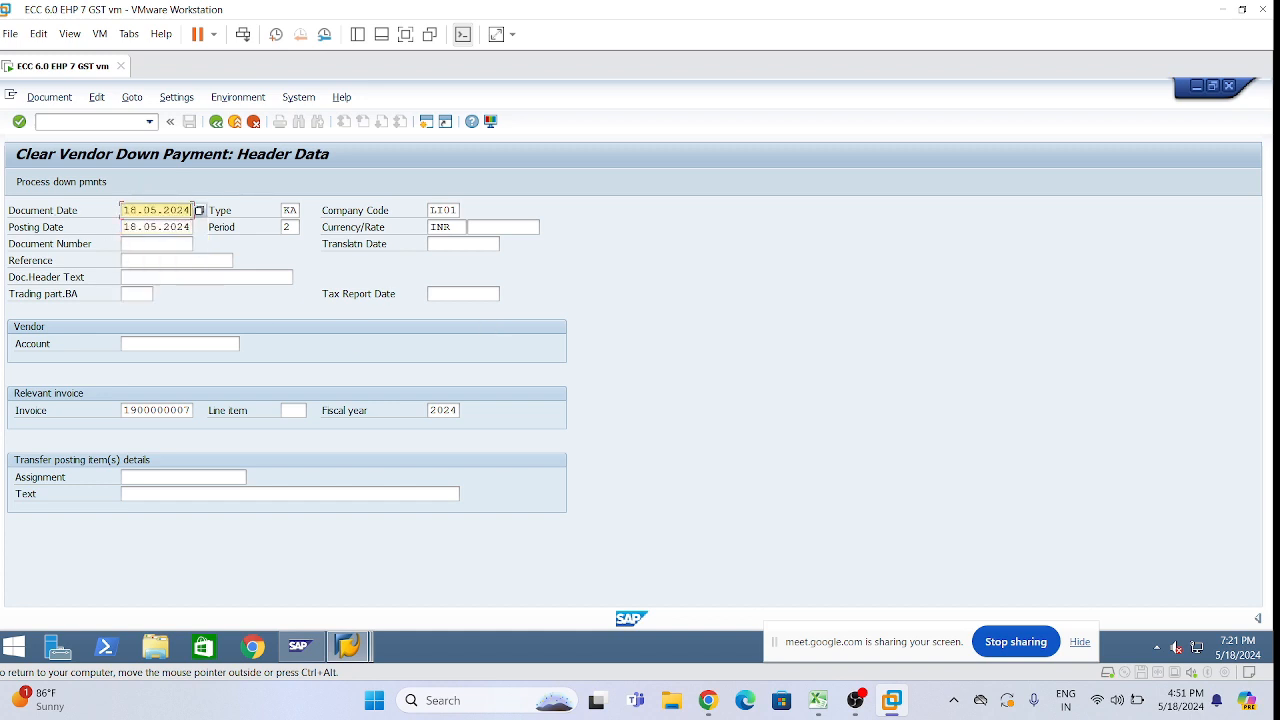
click(150, 244)
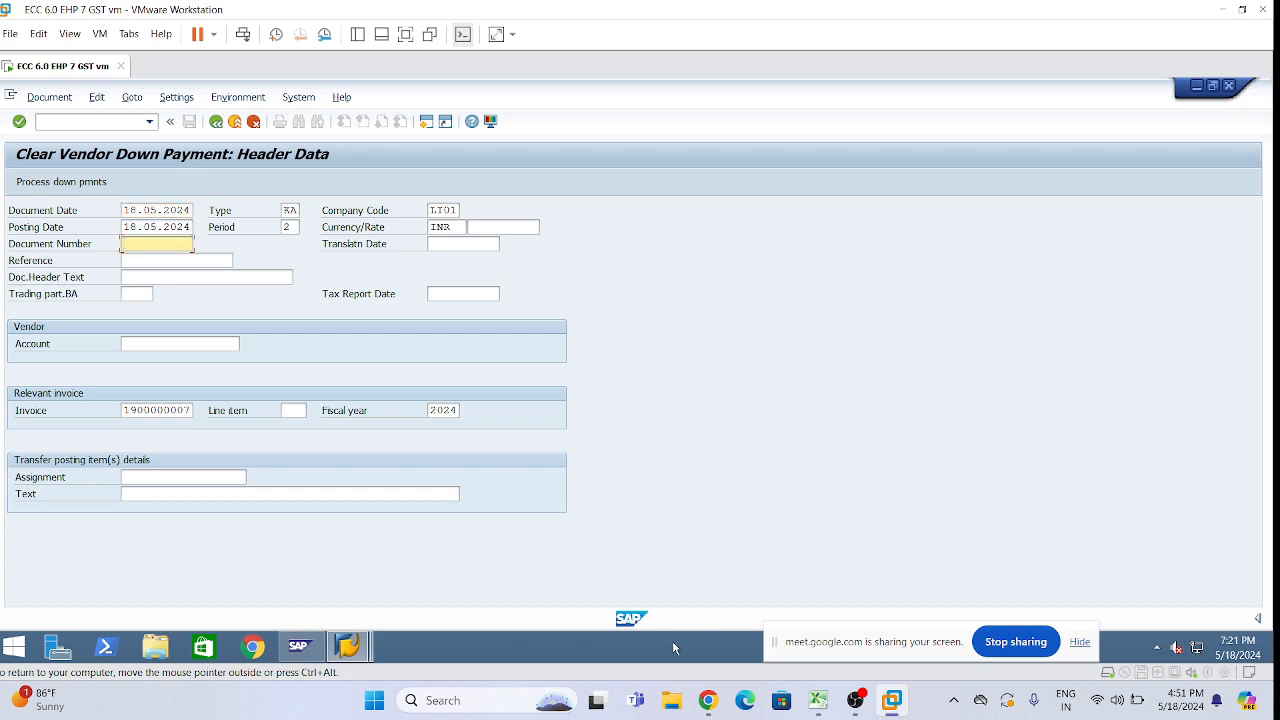
Step: Switch to the Class workbook in Excel and replace the TDS amount in cell C26 with 1200
click(820, 703)
click(818, 702)
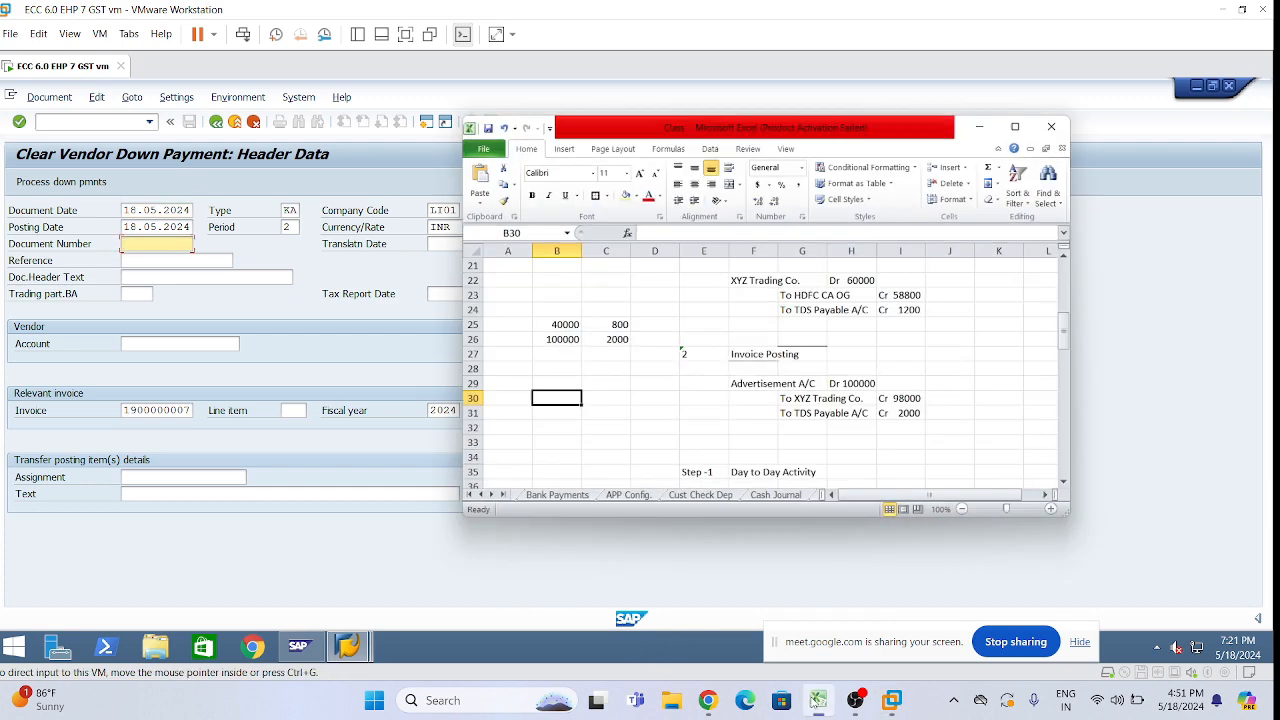
click(562, 311)
click(588, 341)
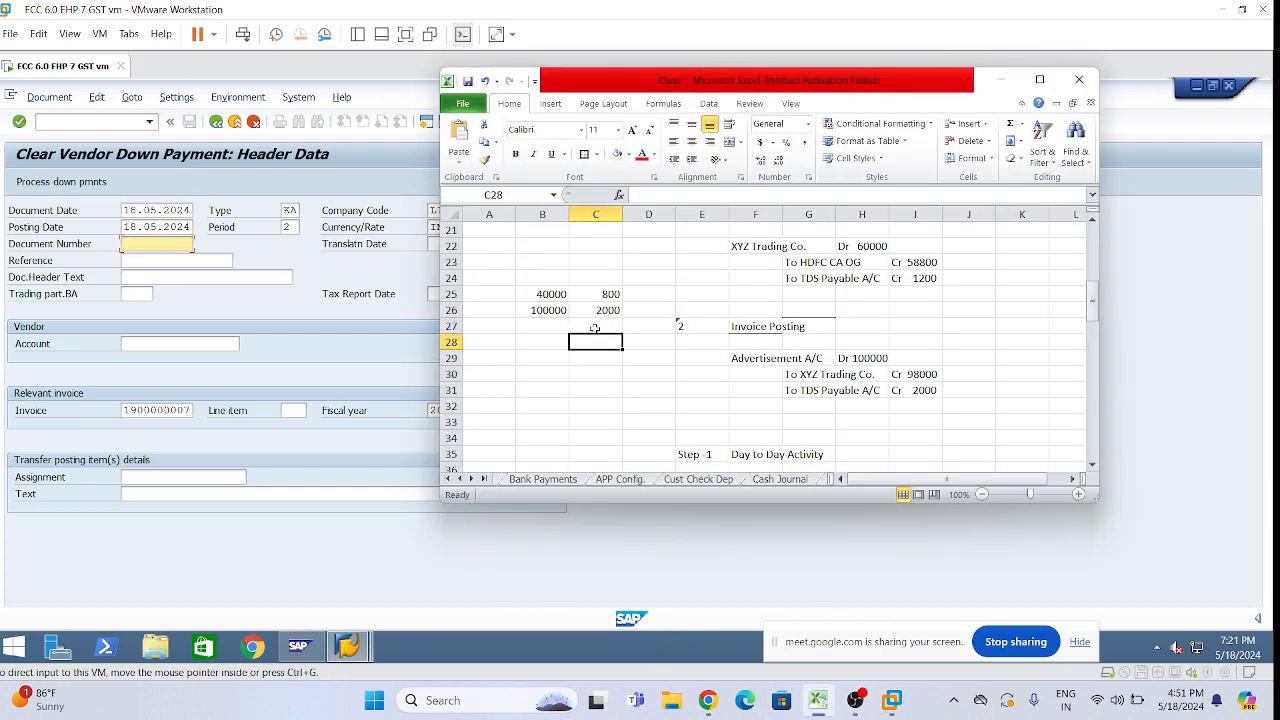
click(544, 296)
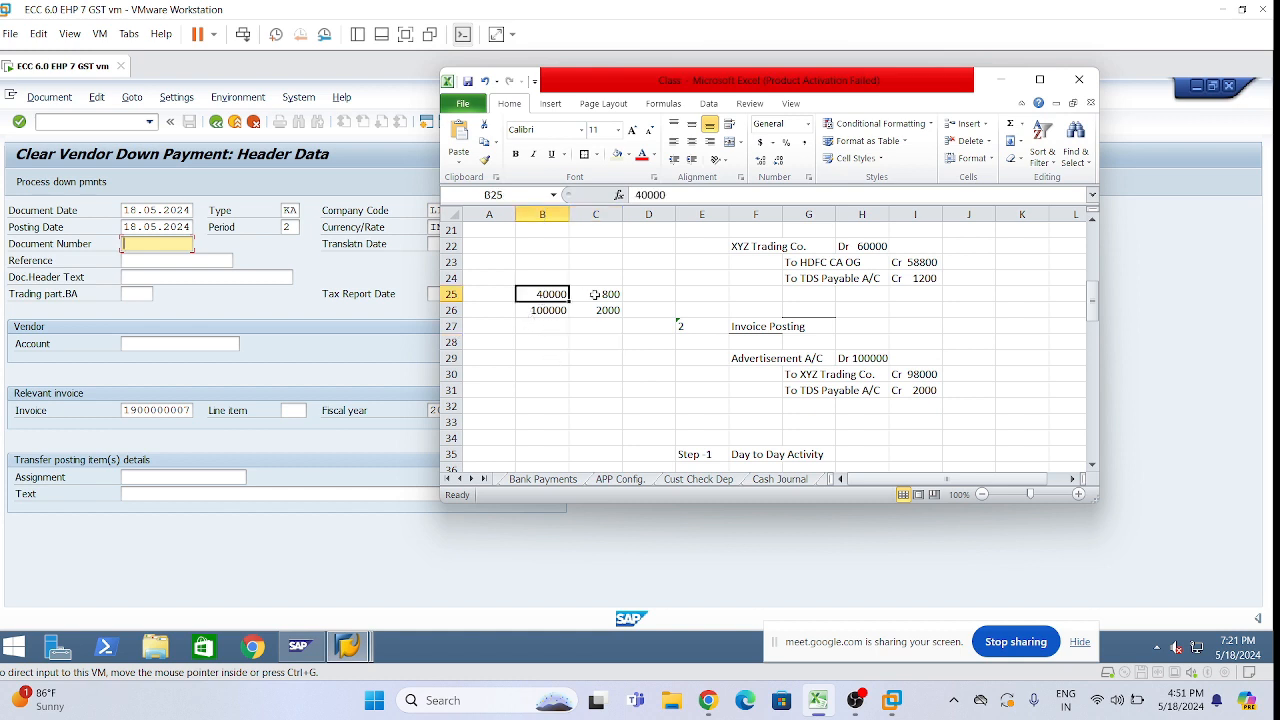
click(608, 311)
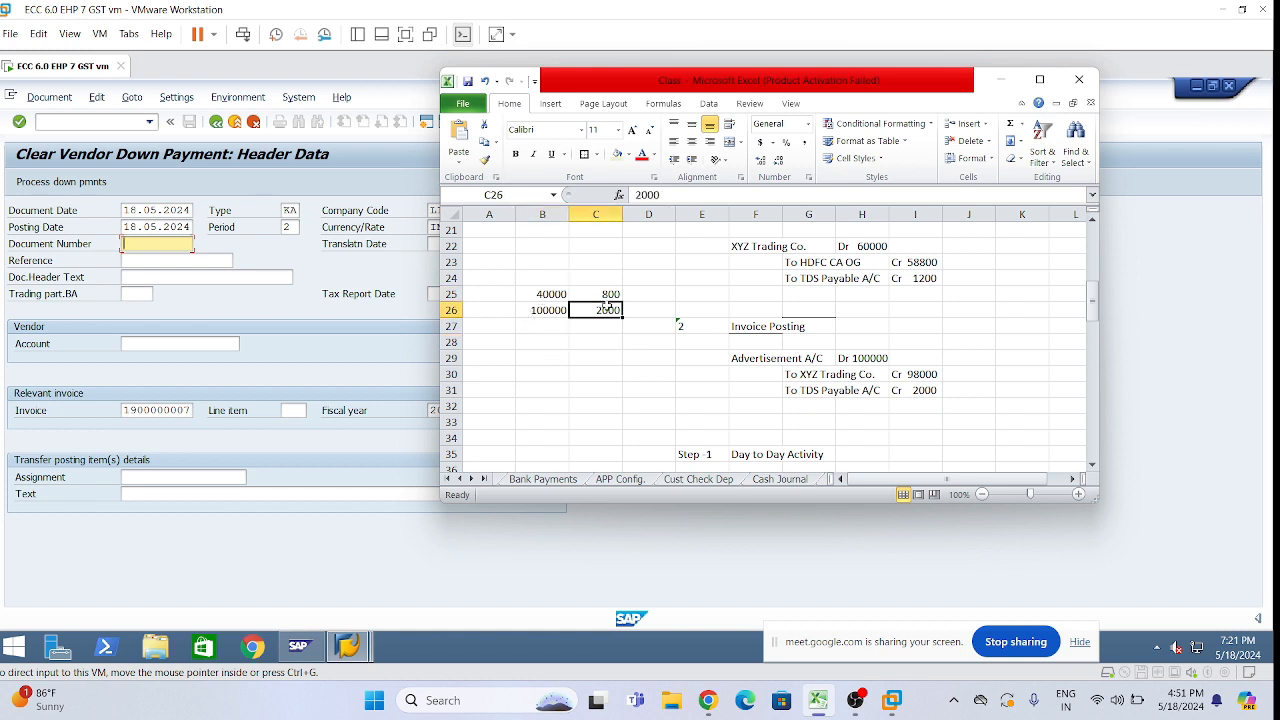
key(Delete)
drag(605, 386, 605, 370)
click(600, 310)
text(1200)
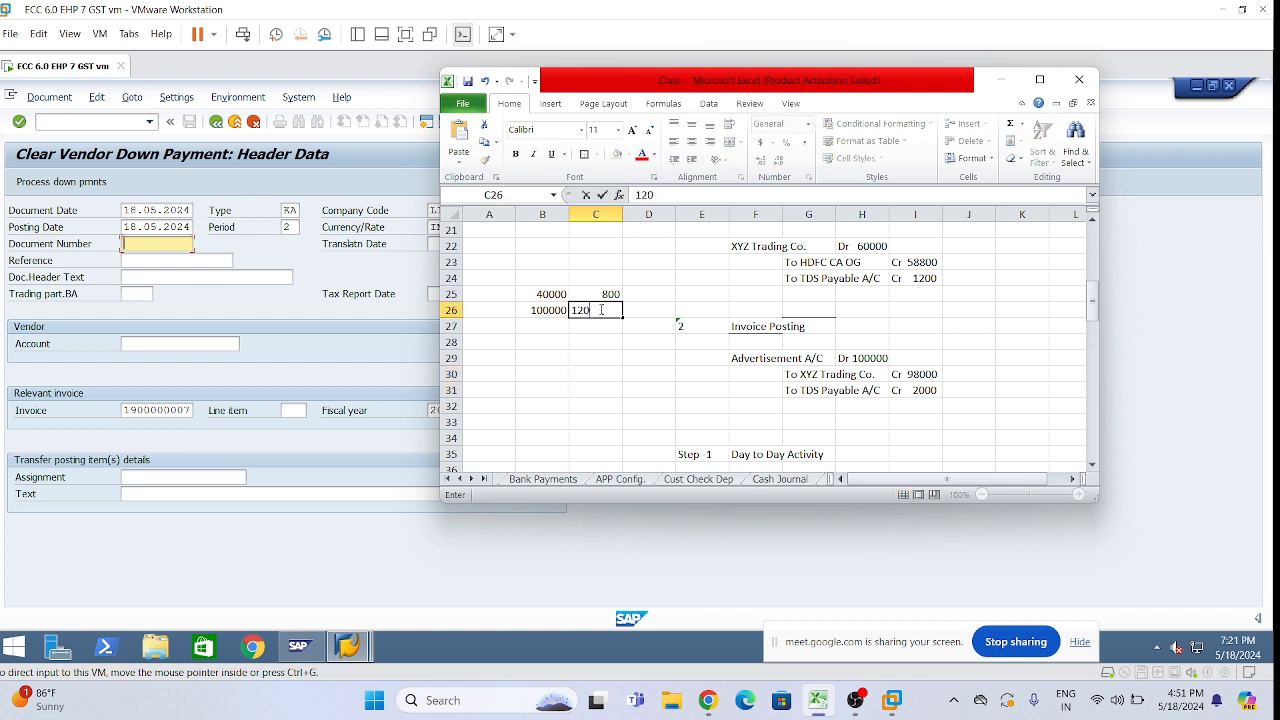
click(600, 375)
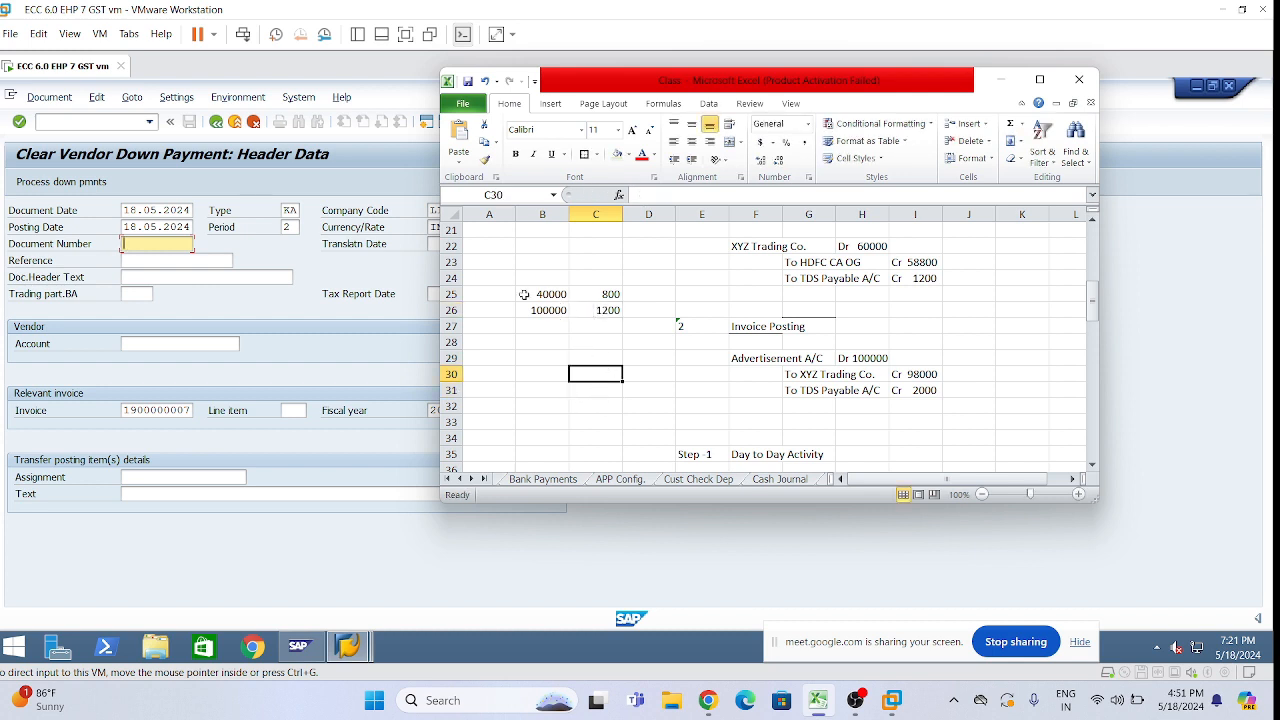
Step: Examine the base amounts and their TDS values in cells B25:C26
drag(525, 294, 597, 298)
click(577, 322)
click(588, 330)
click(602, 294)
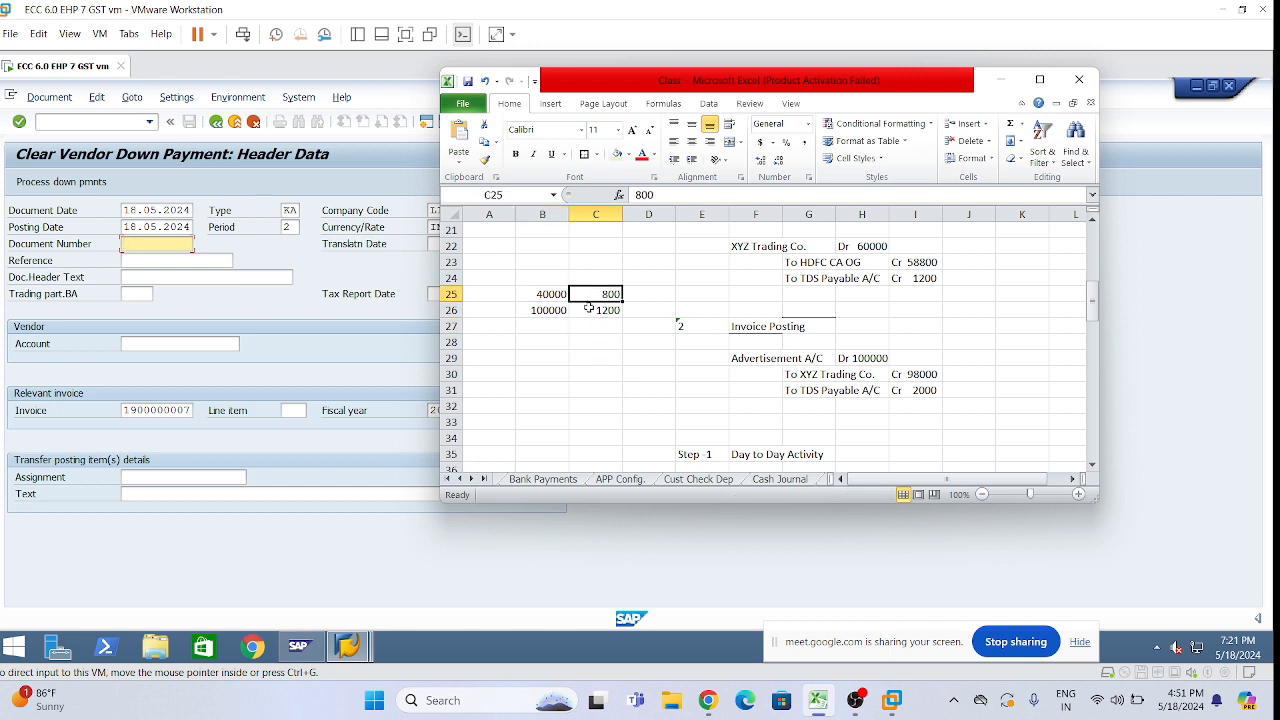
click(535, 310)
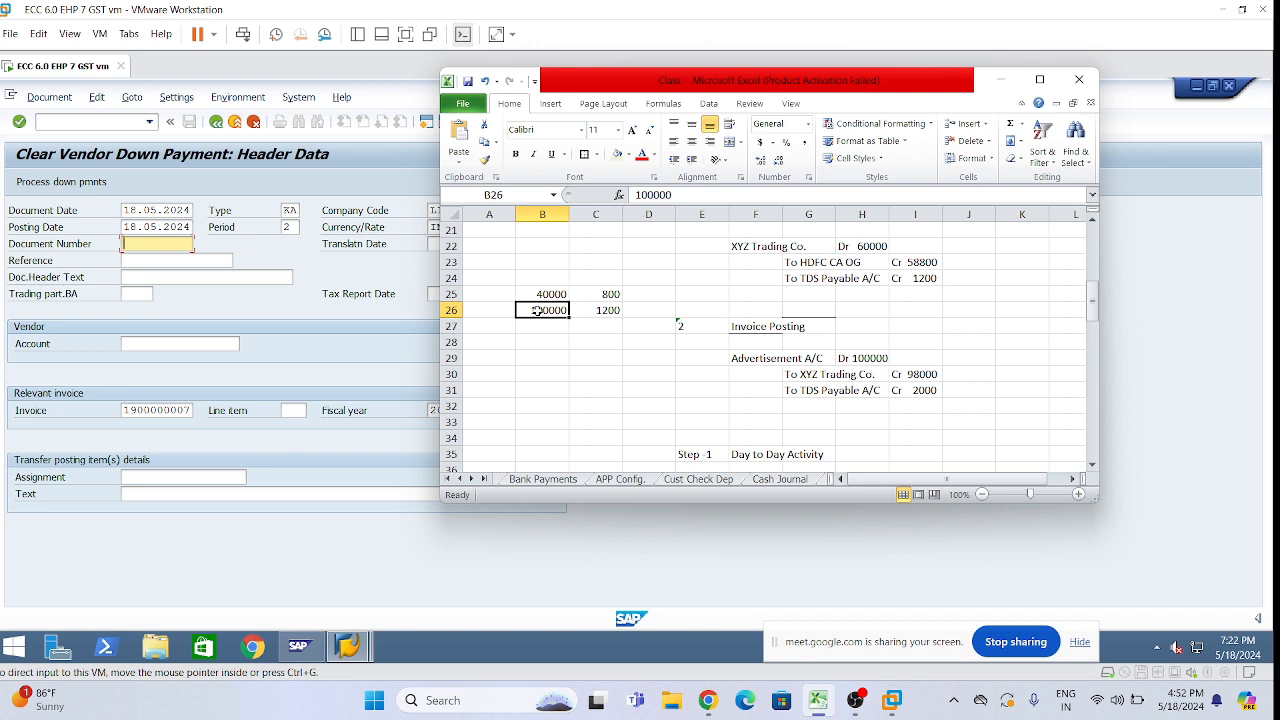
click(560, 333)
mouse_move(532, 308)
mouse_down()
mouse_move(577, 315)
mouse_move(556, 310)
mouse_up()
click(550, 360)
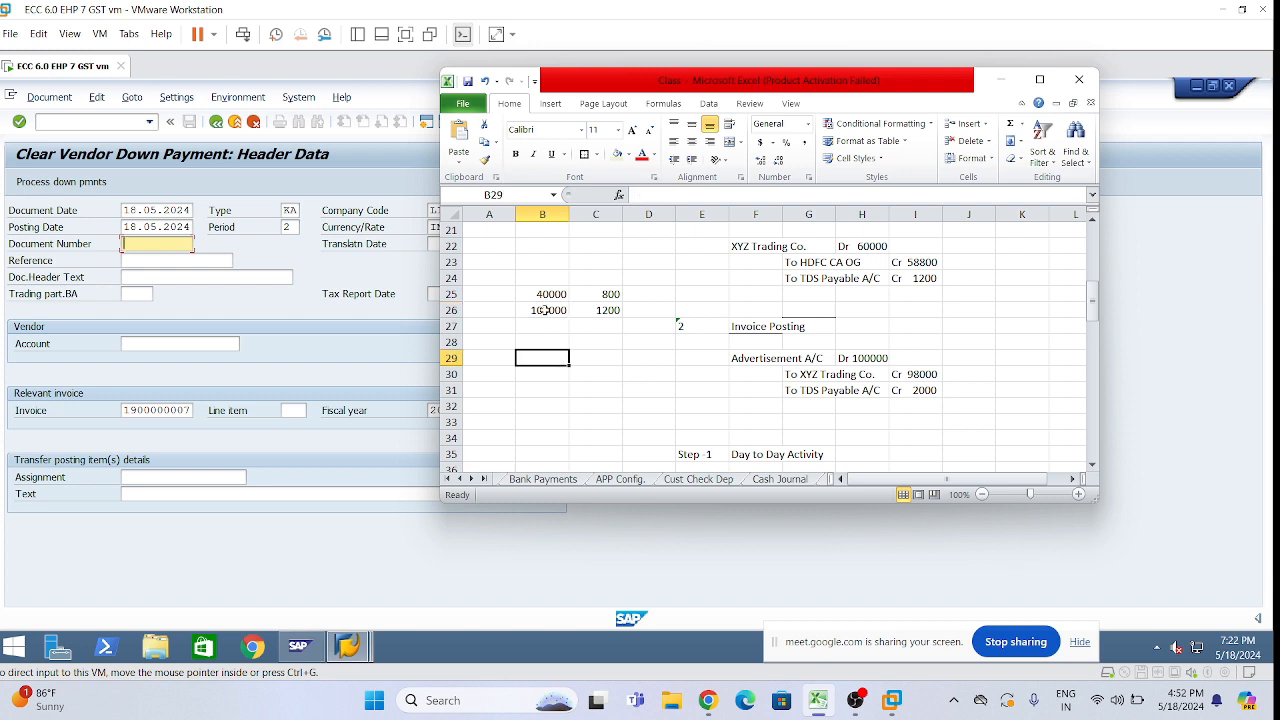
click(542, 310)
click(540, 326)
click(536, 310)
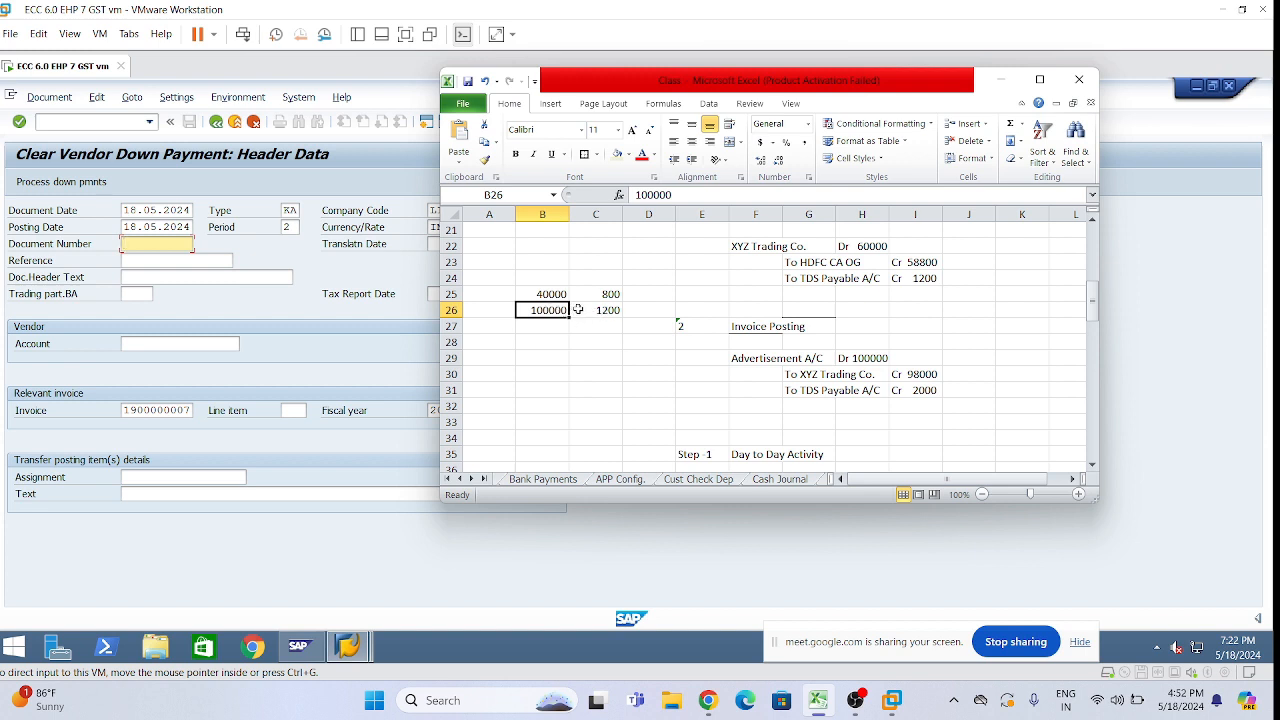
Step: Enter 60000 in cell B27, below the two base amounts
click(547, 325)
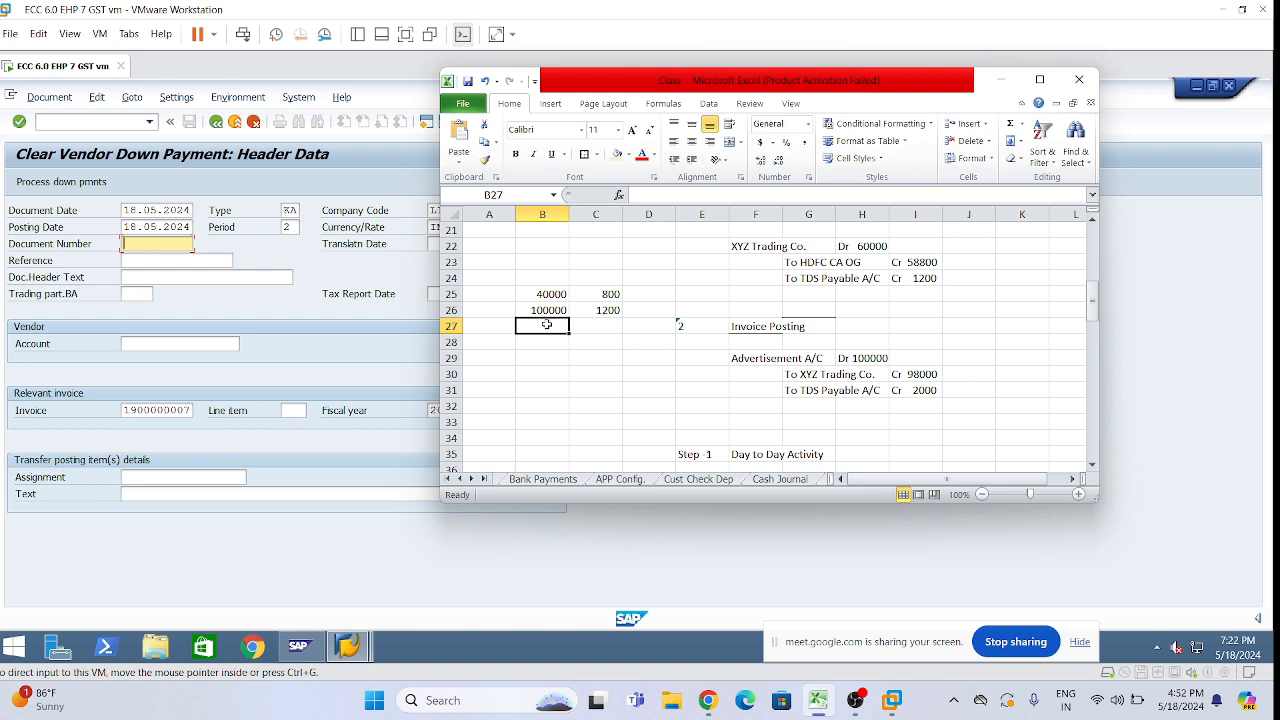
text(60000)
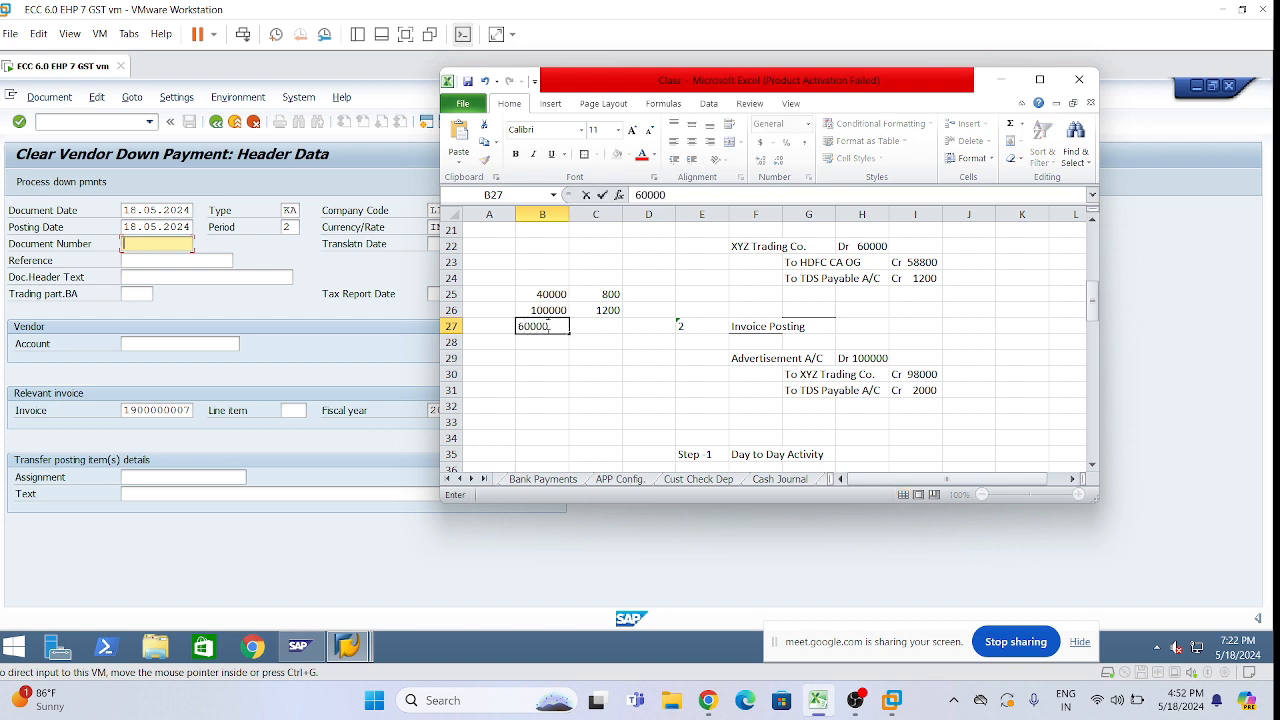
click(679, 404)
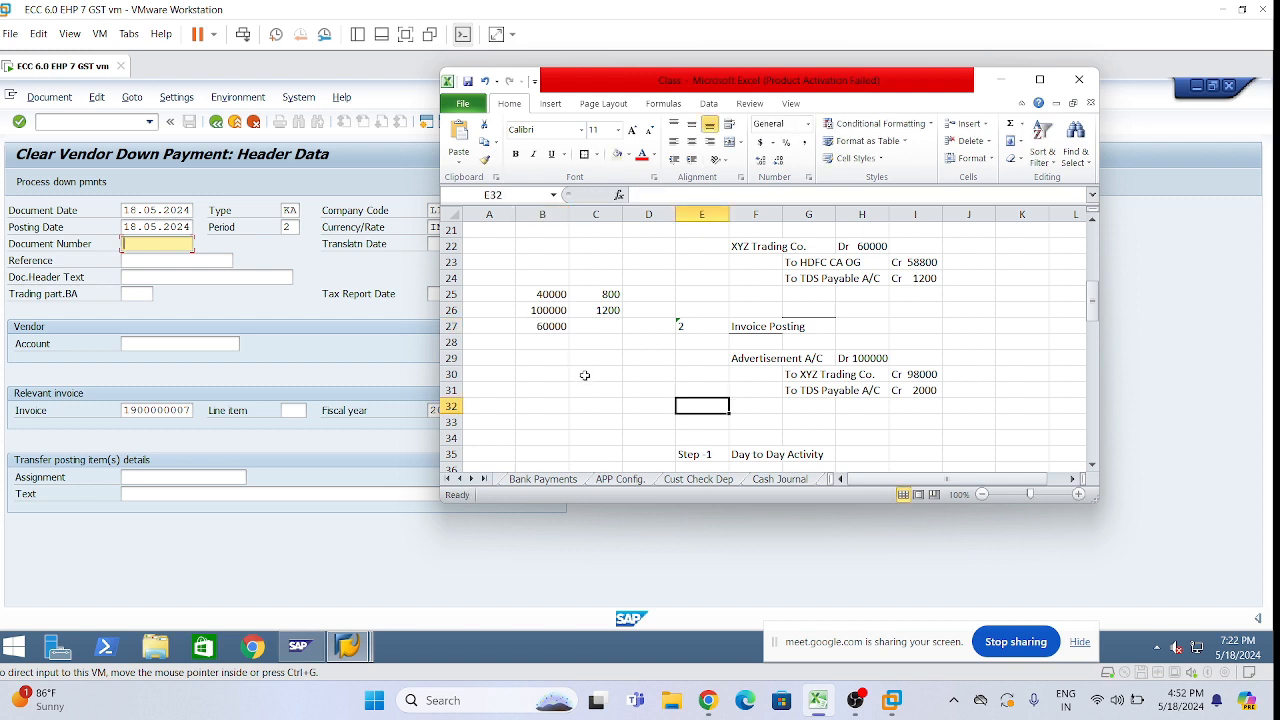
Step: Review the 40000 amount in B25 and the TDS values in C25:C26
click(542, 293)
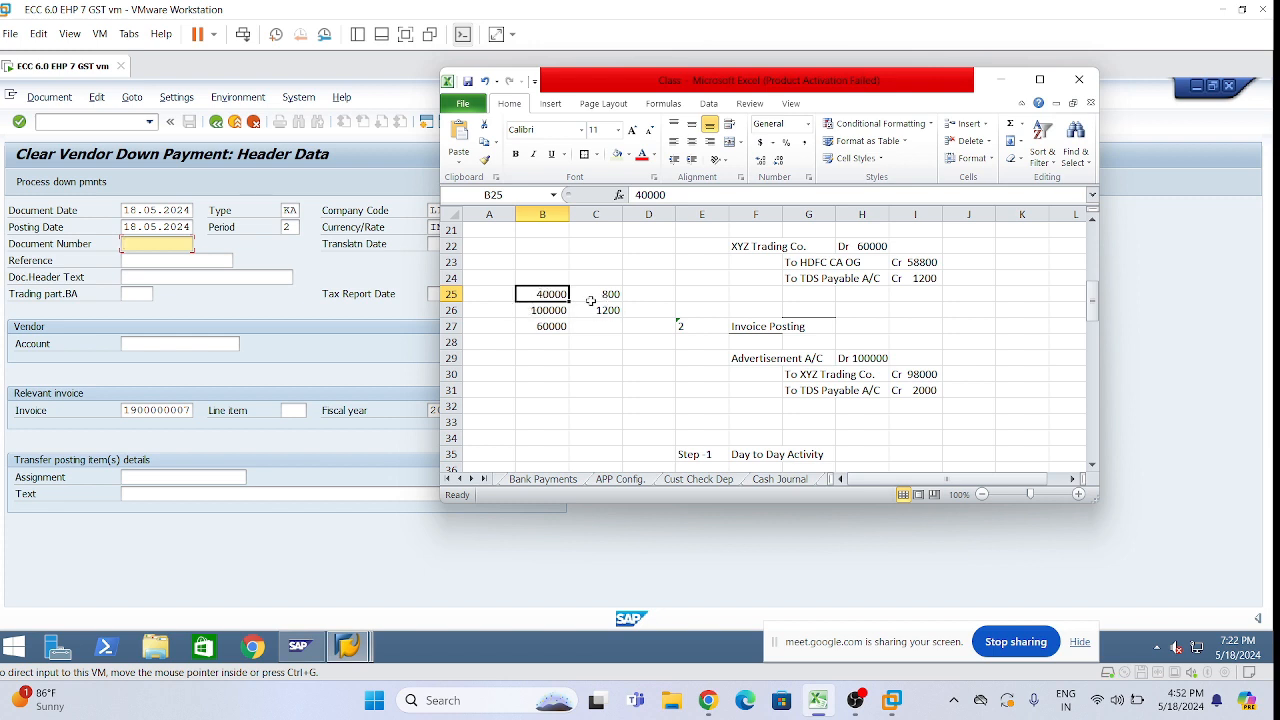
click(550, 356)
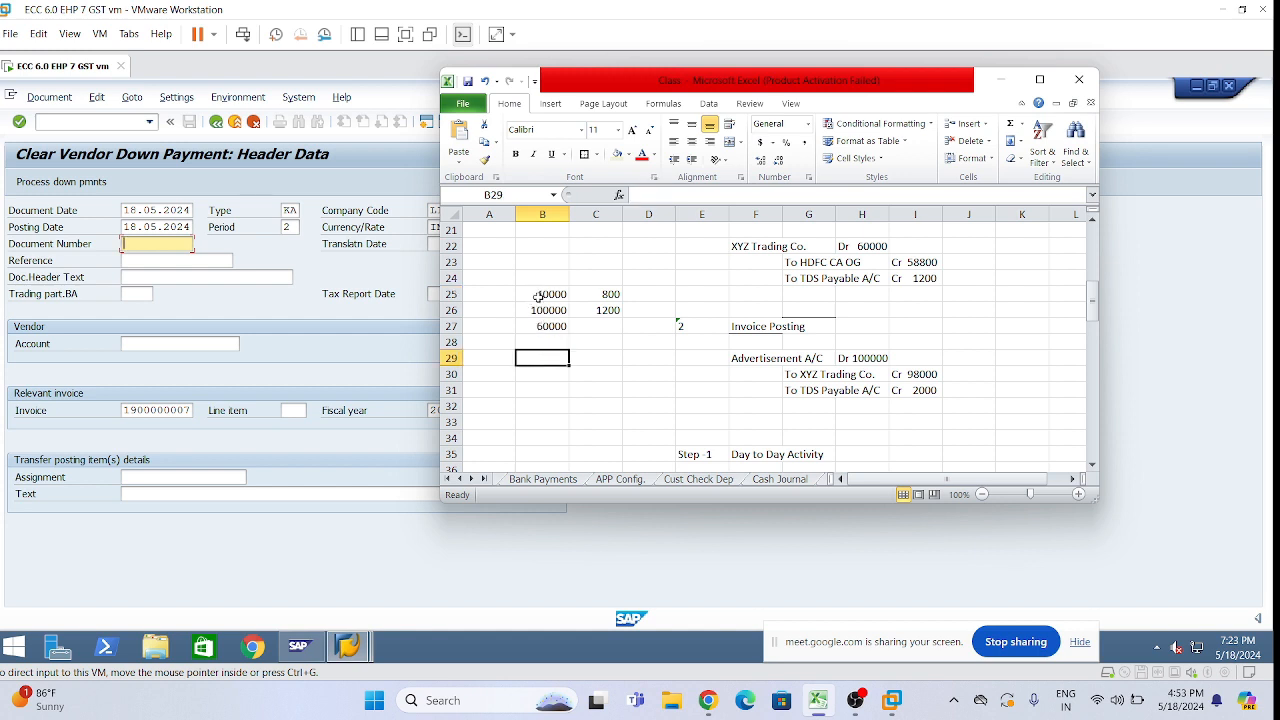
drag(608, 293, 605, 306)
click(645, 296)
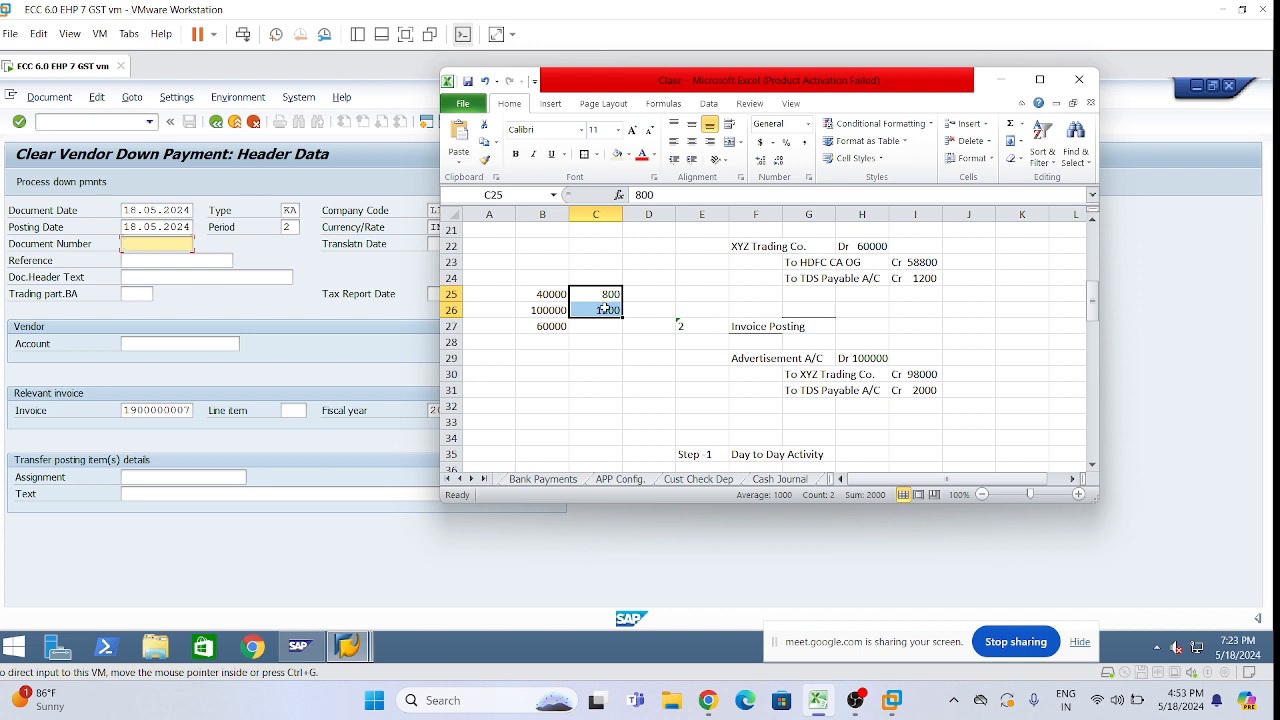
Step: Enter a second pair of base amounts, 35000 in cell B29 and 80000 in B30
click(651, 296)
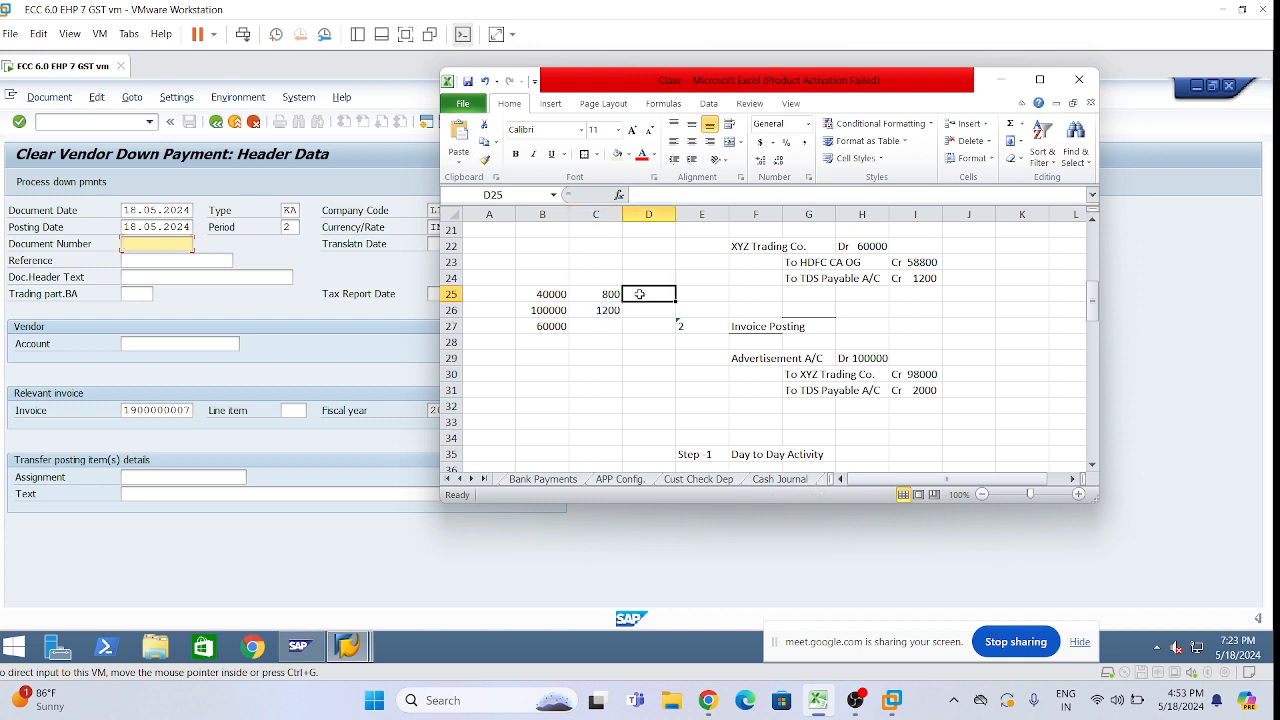
click(542, 360)
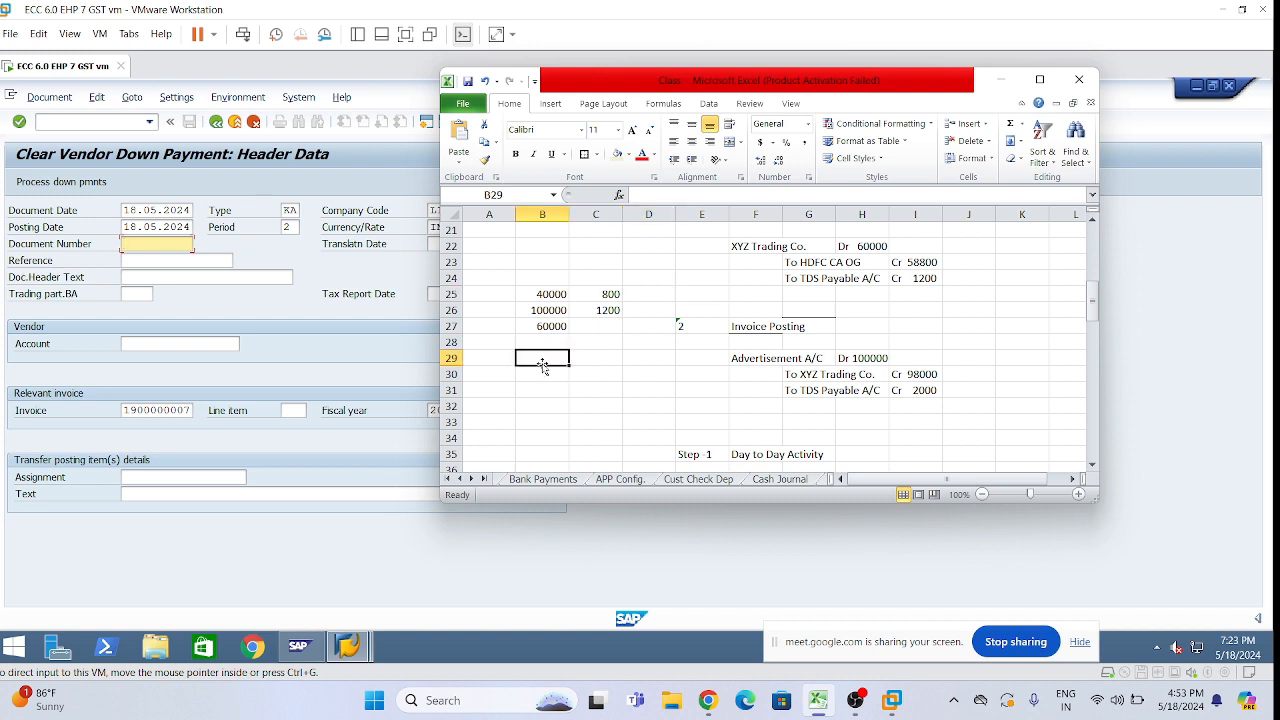
text(35000)
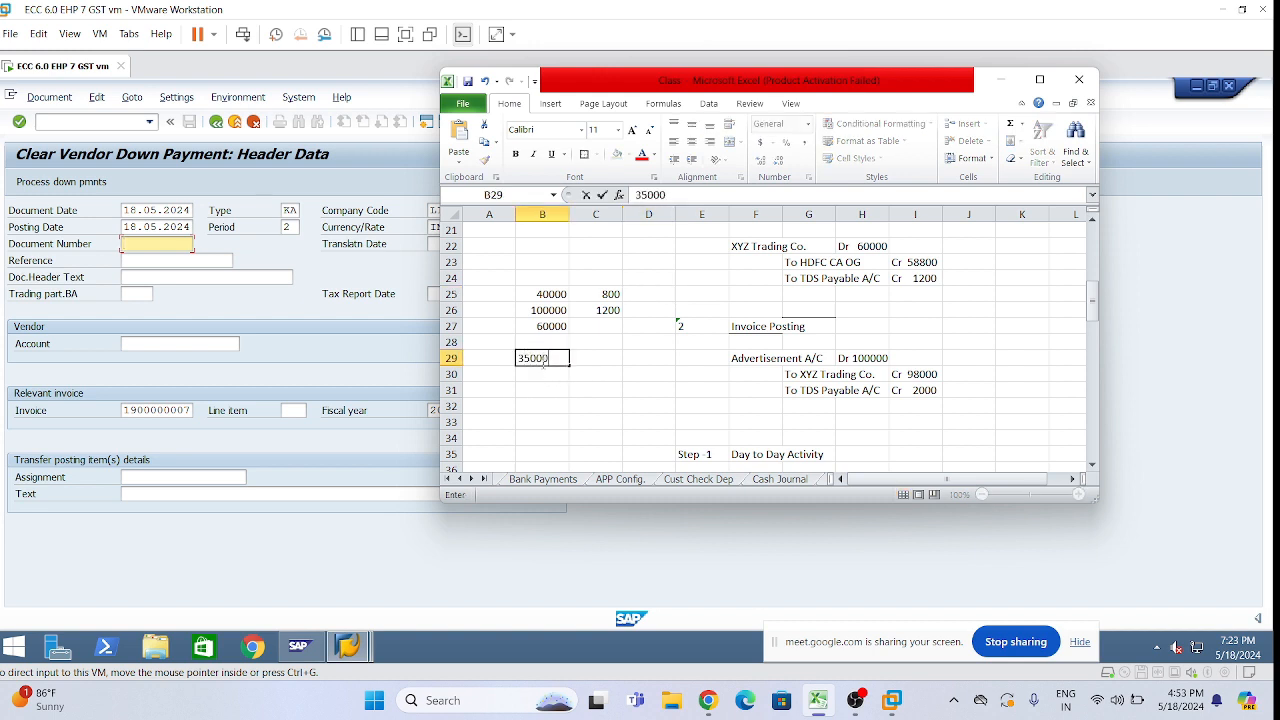
click(542, 374)
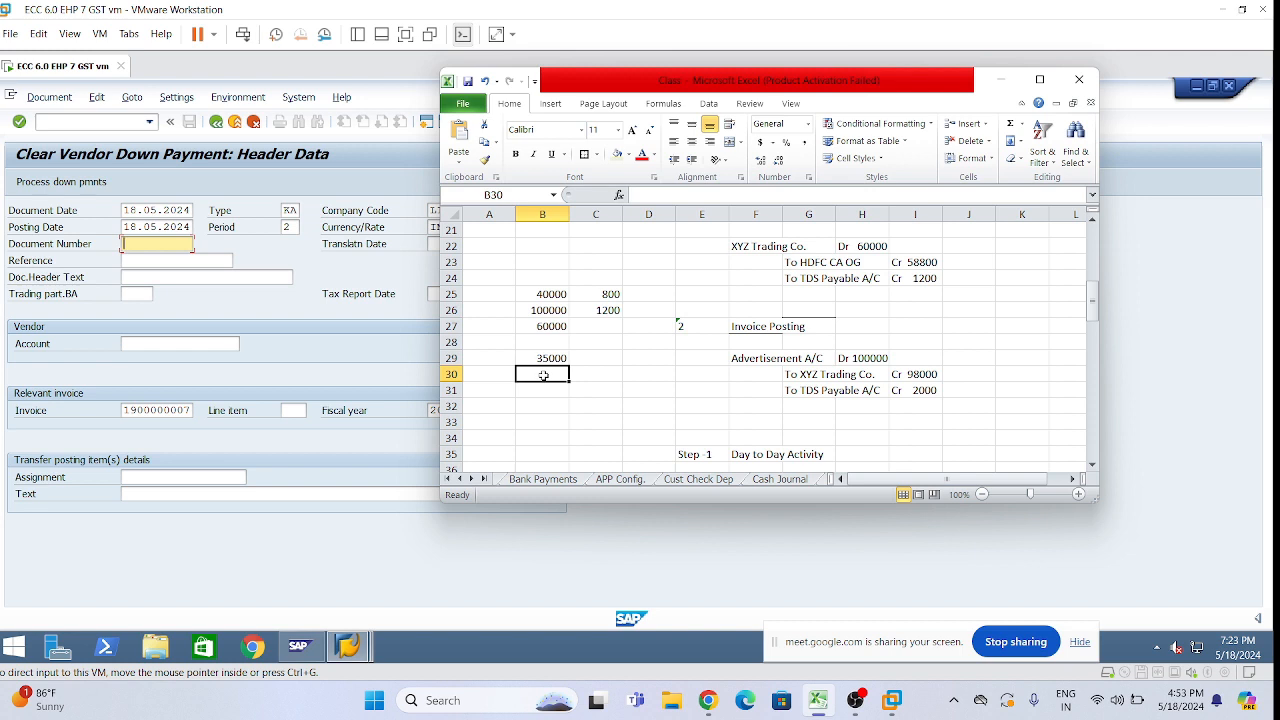
text(8000)
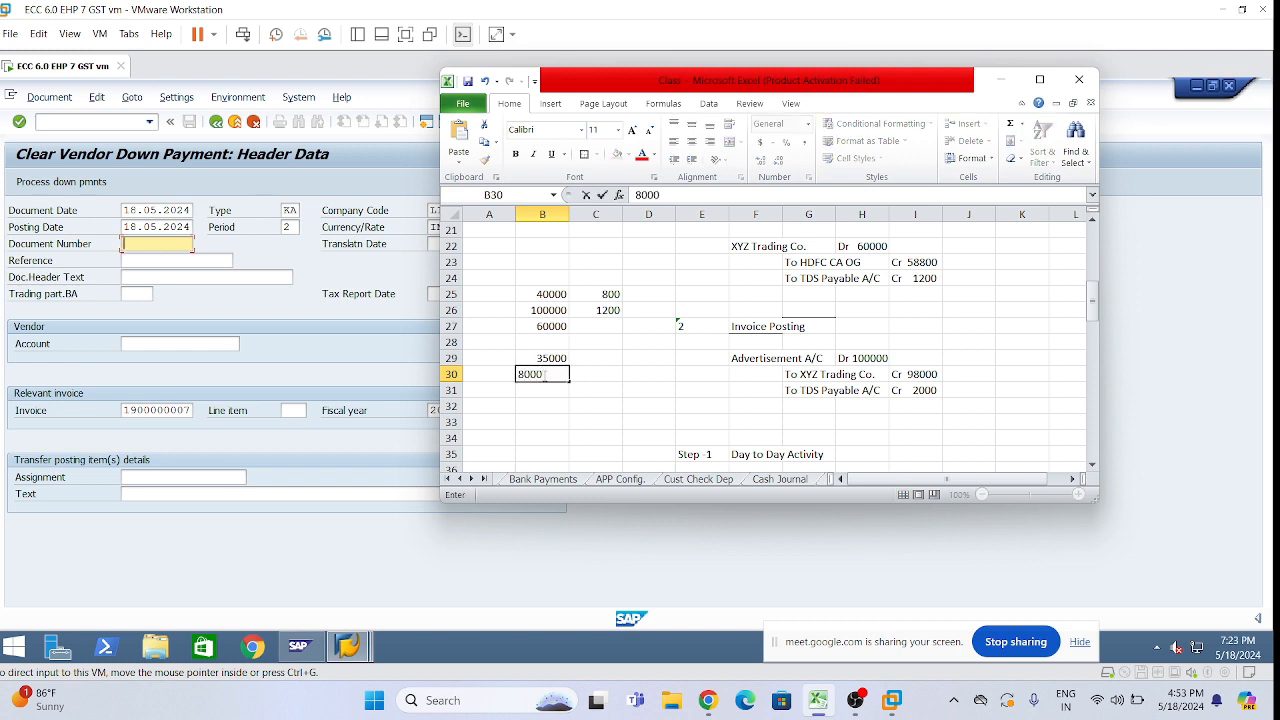
text(0)
Step: Enter the TDS amounts for the second pair, 350 in cell C29 and 800 in C30
click(590, 359)
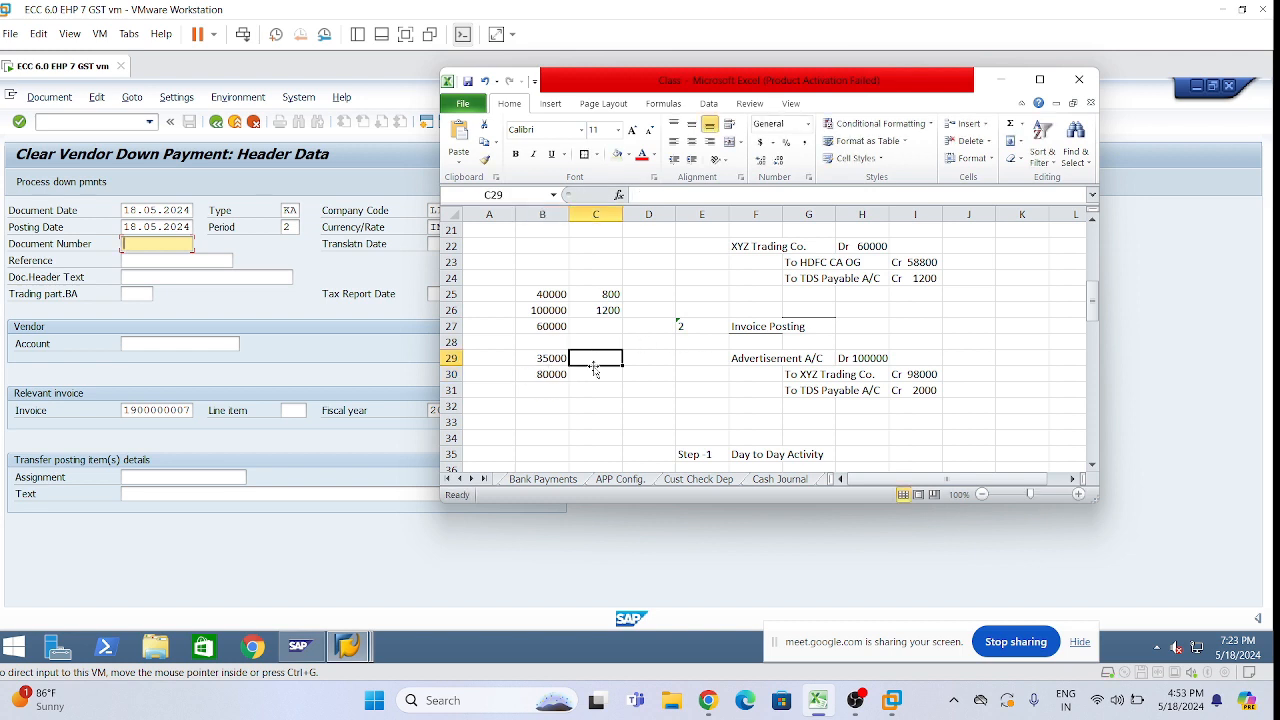
text(350)
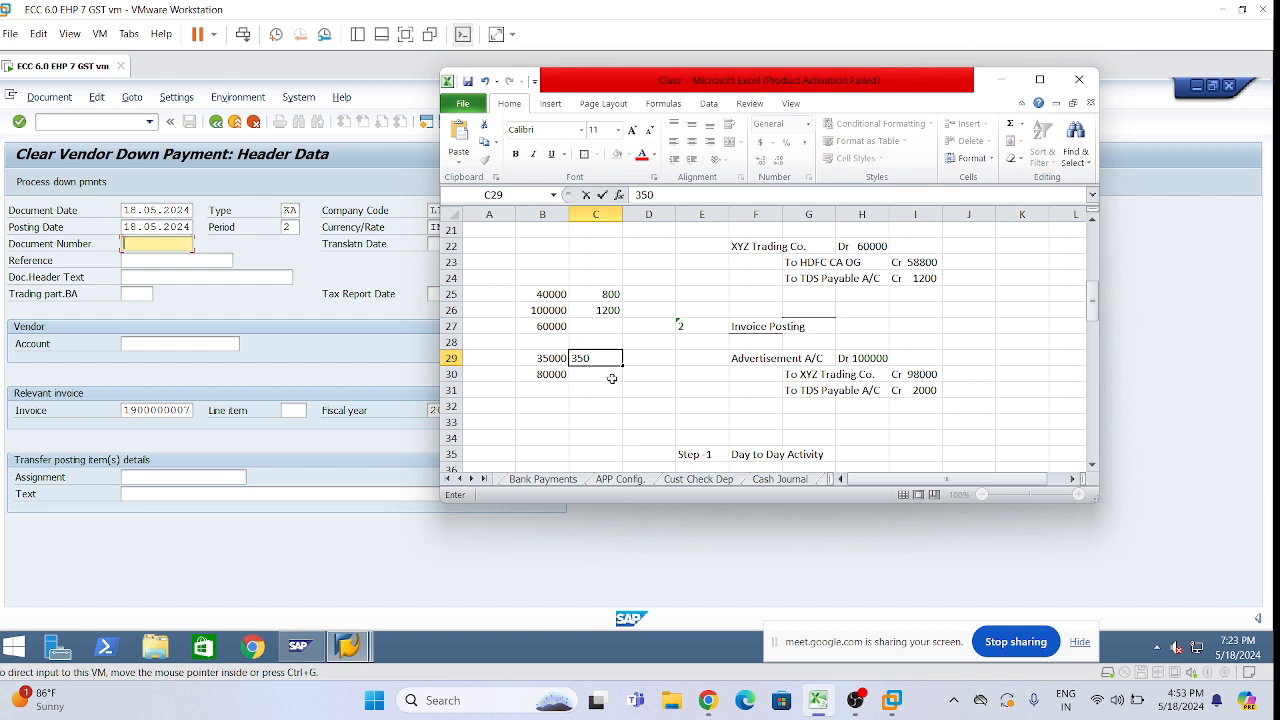
click(612, 377)
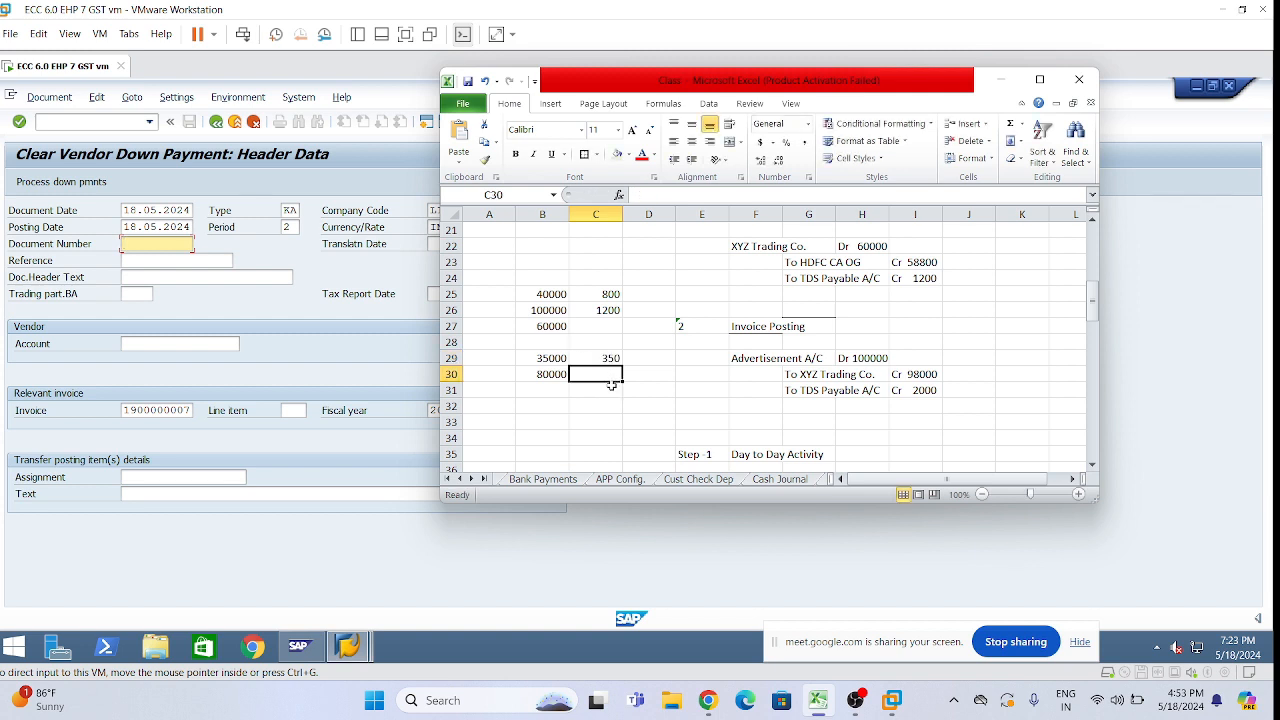
text(800)
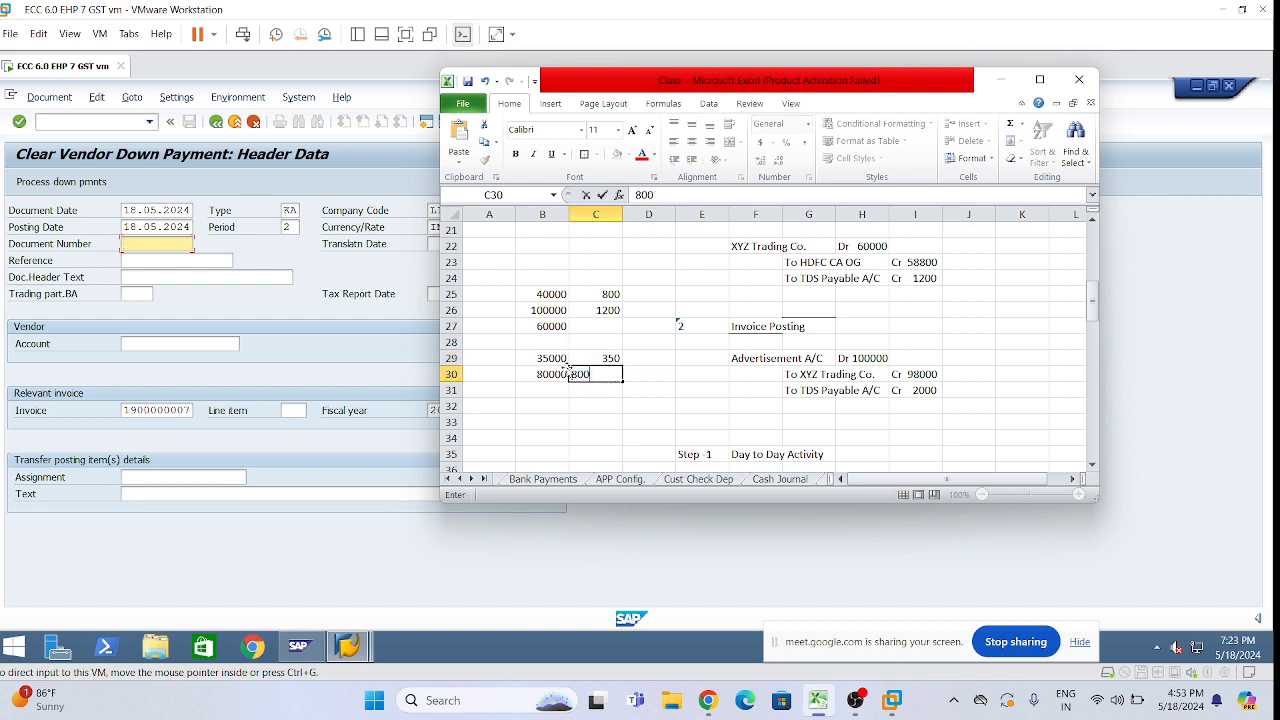
Step: Label the two example blocks with their TDS rates, 2% in cell A25 and 1% in A29
click(492, 296)
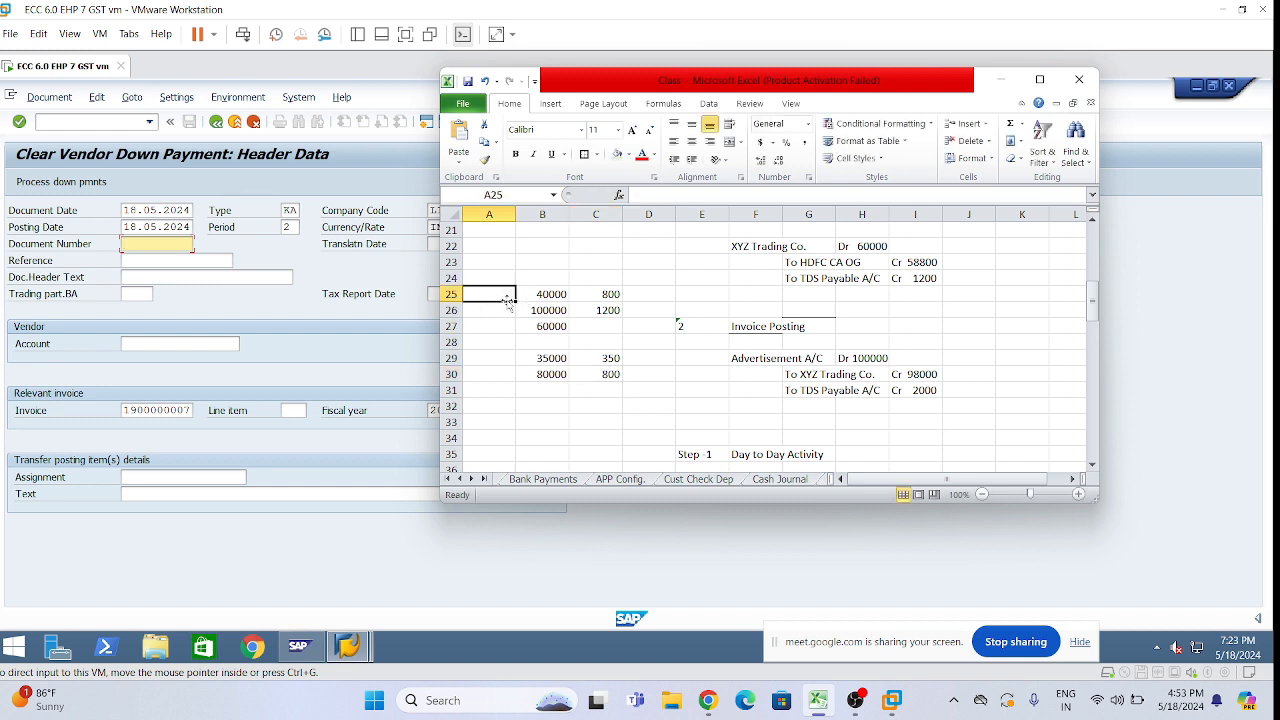
text(2)
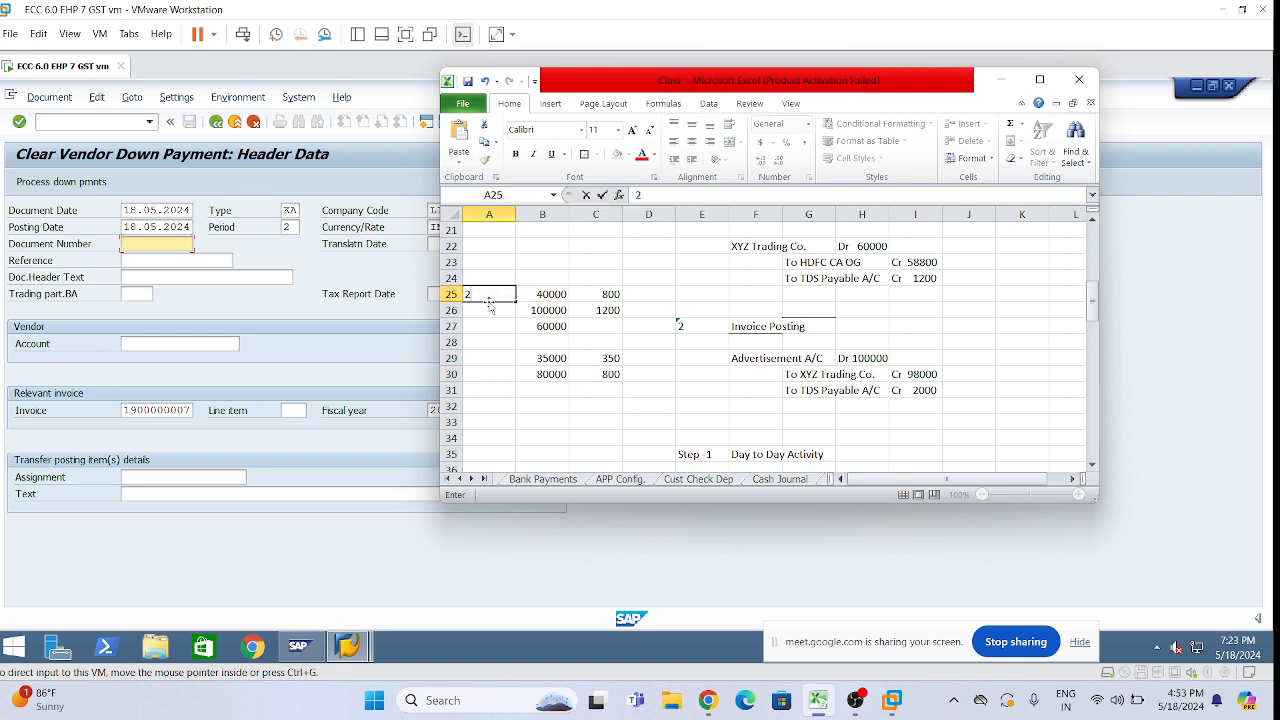
text(%)
click(478, 357)
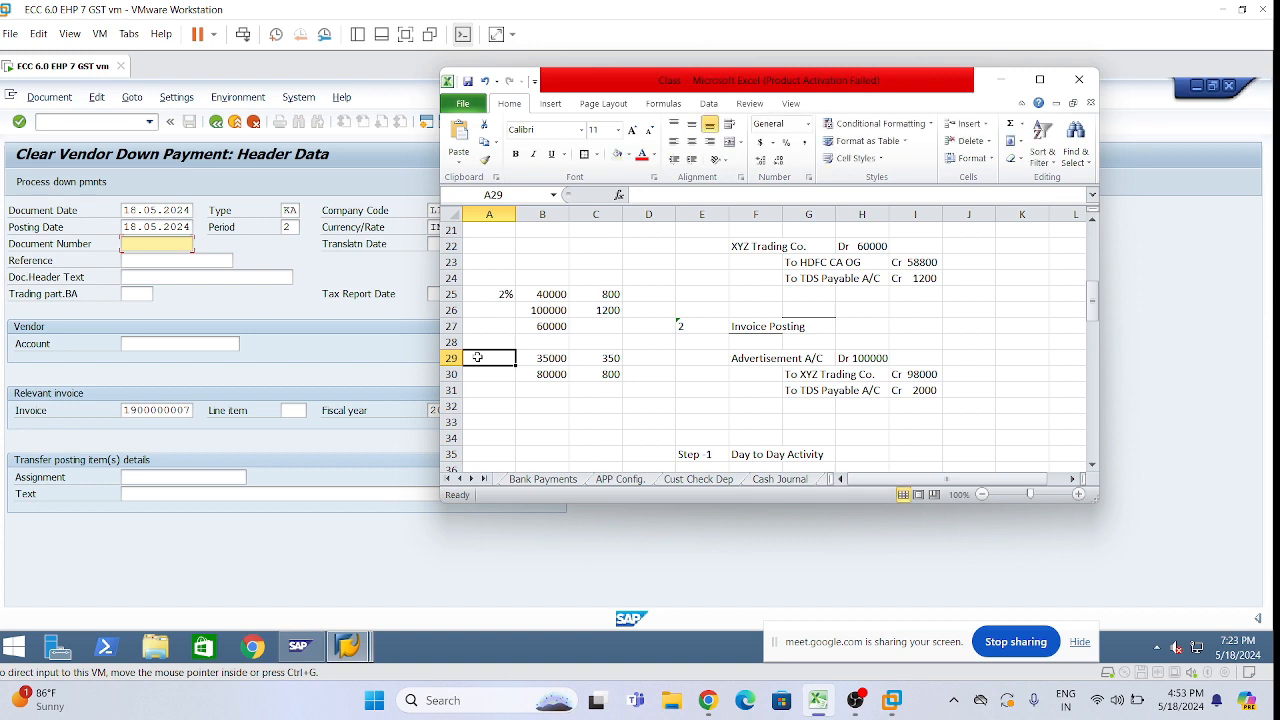
text(1%)
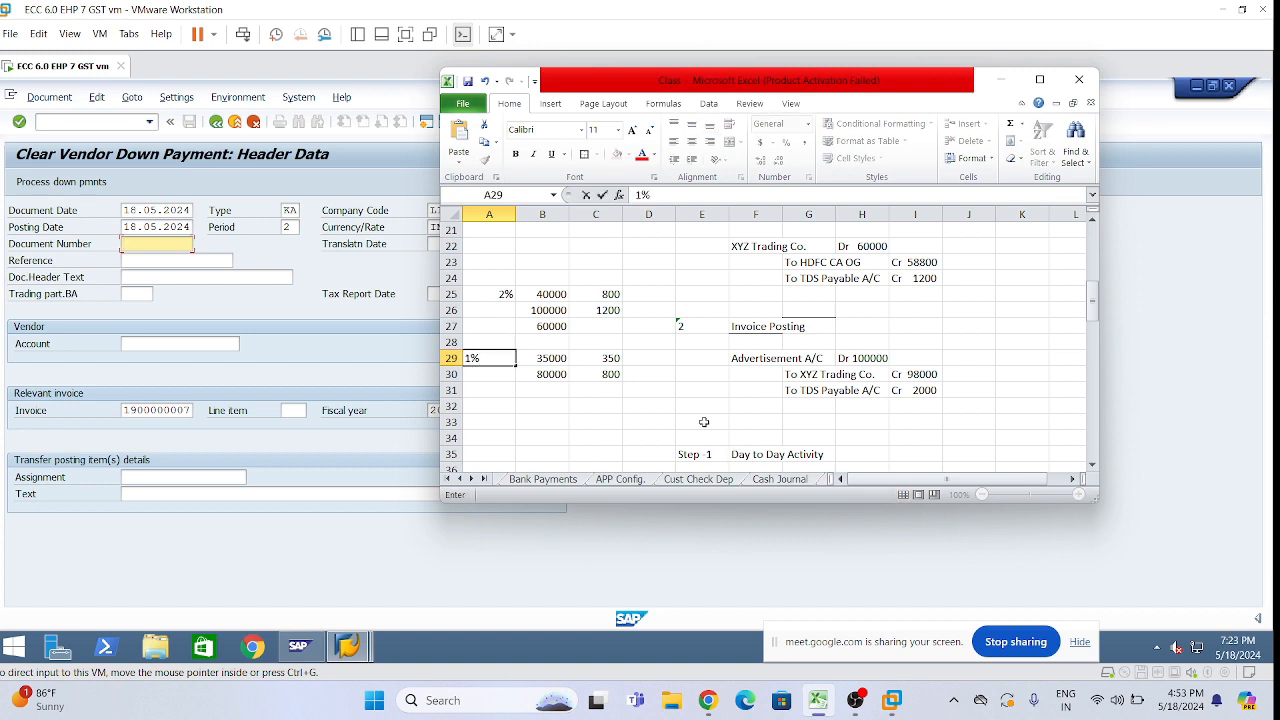
click(704, 422)
click(597, 425)
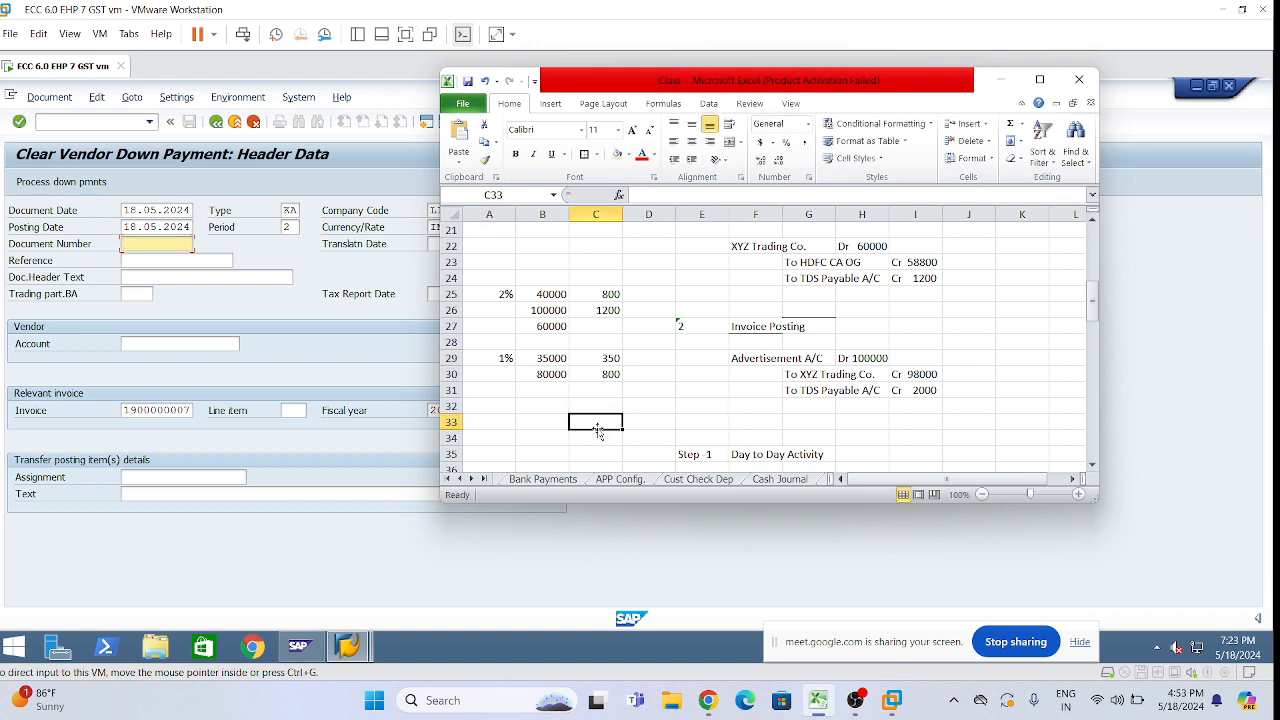
Step: Examine the base and TDS amounts in B25:C27, and the 35000 base with its TDS in row 29
drag(536, 294, 600, 326)
click(550, 295)
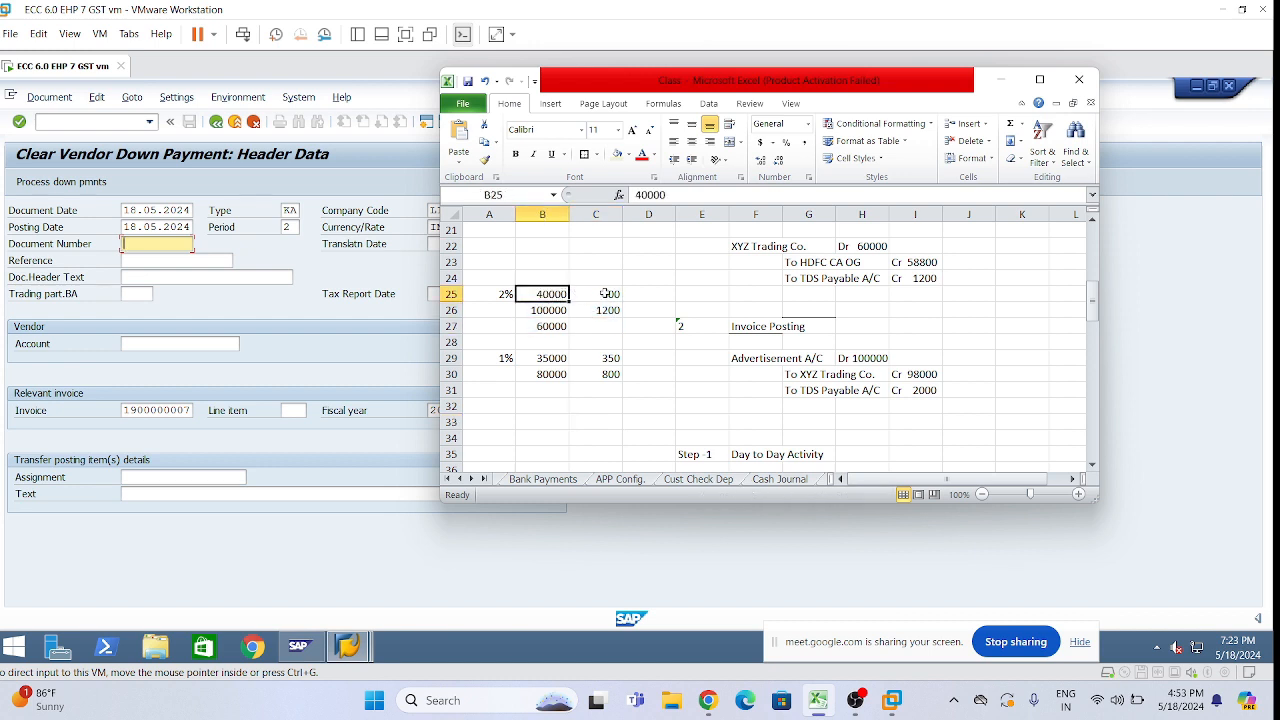
drag(605, 294, 605, 311)
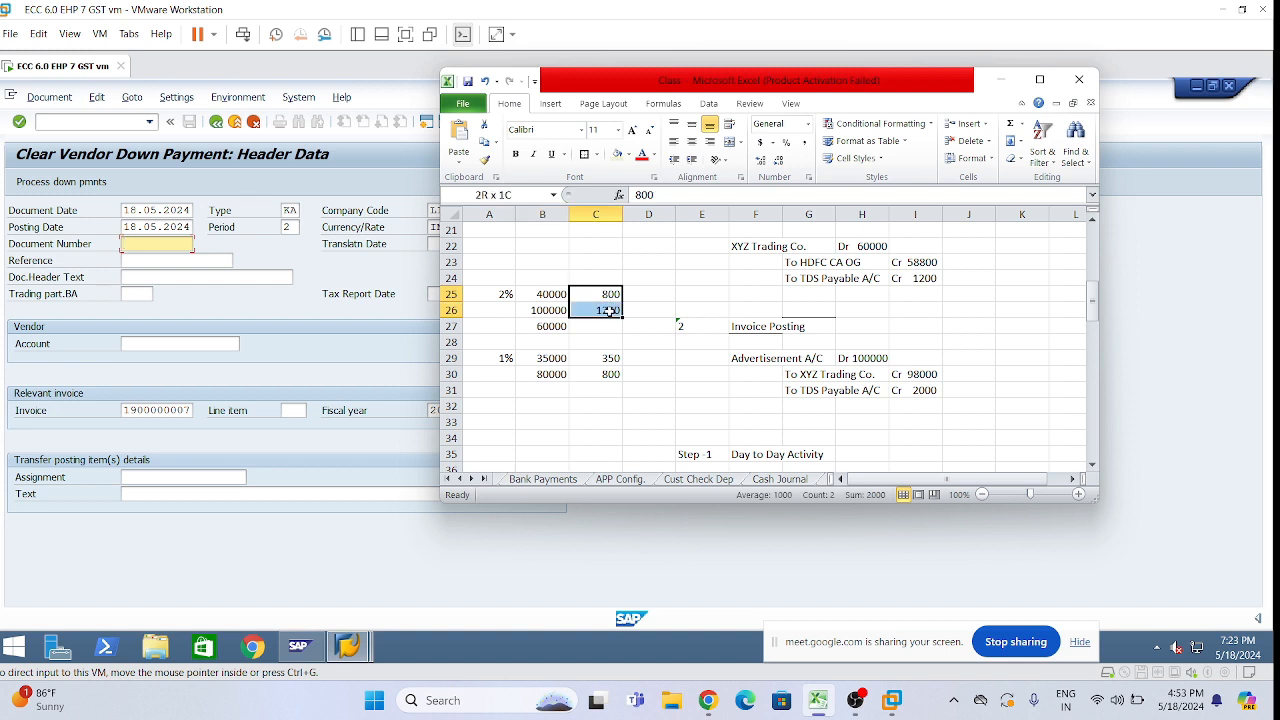
click(592, 402)
click(534, 359)
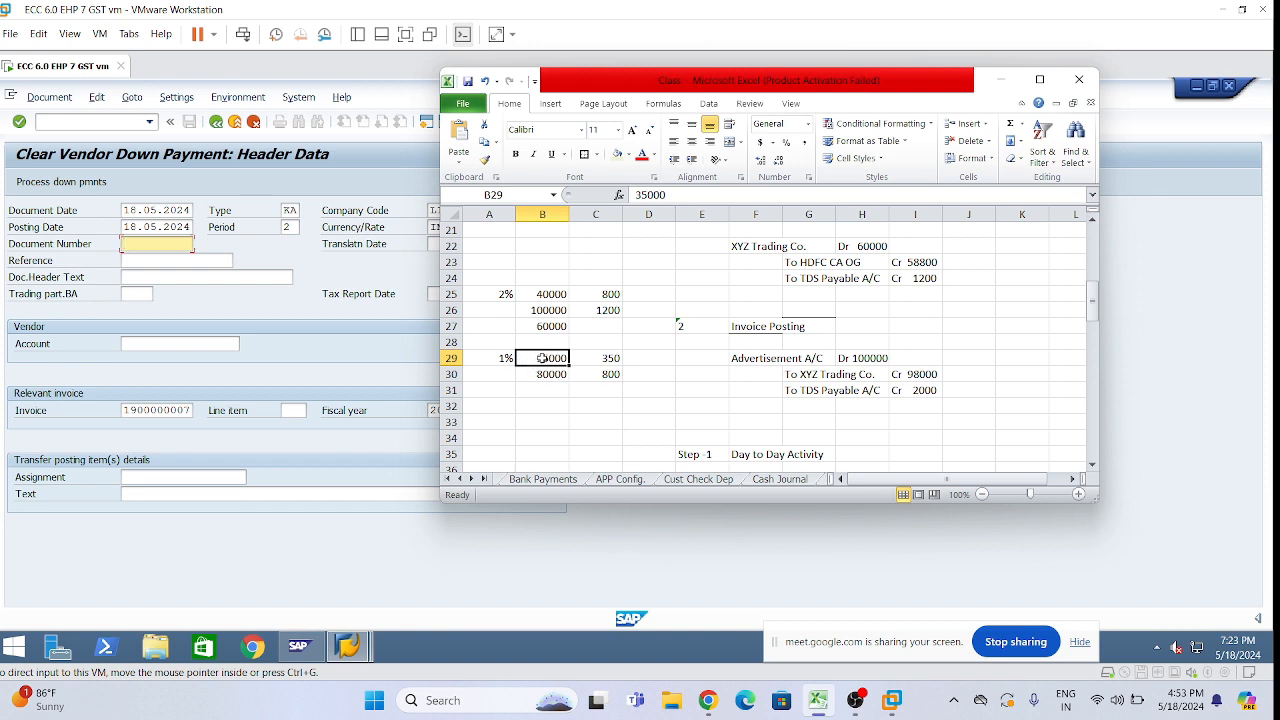
click(609, 357)
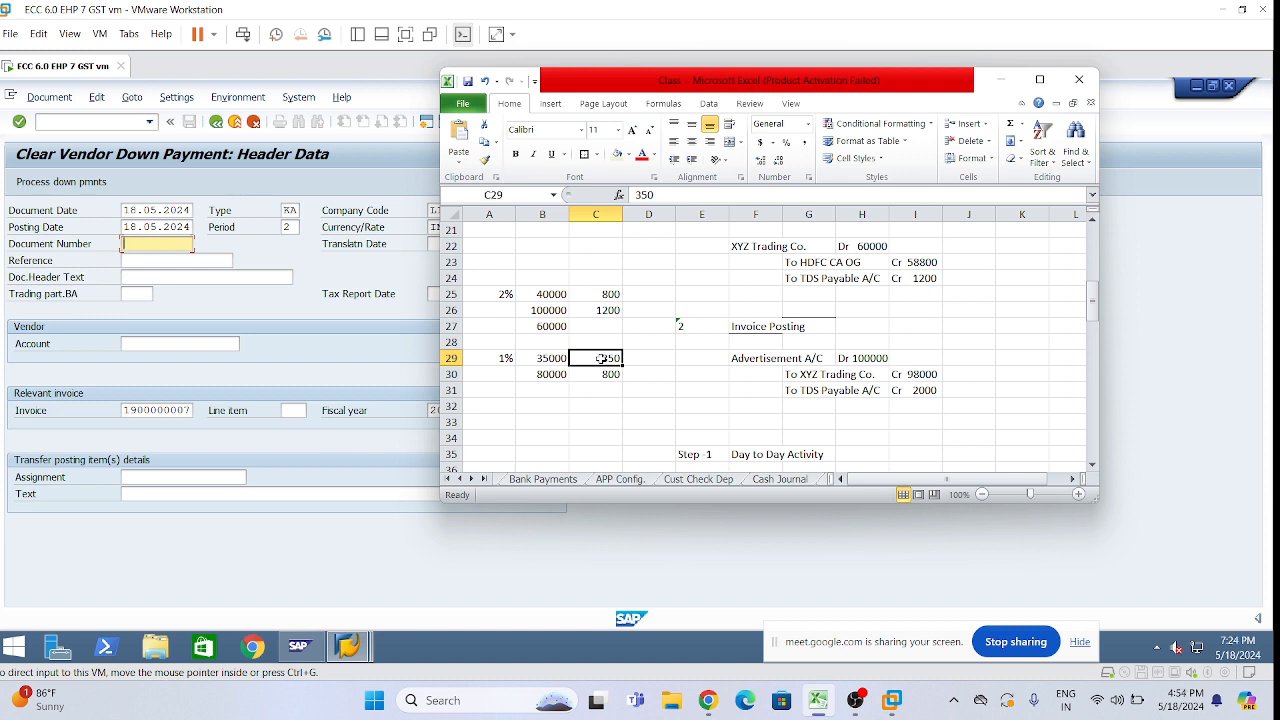
Step: Compare the 2% block in A25:C27 with the 1% block in rows 29 and 30
drag(490, 293, 610, 359)
click(540, 405)
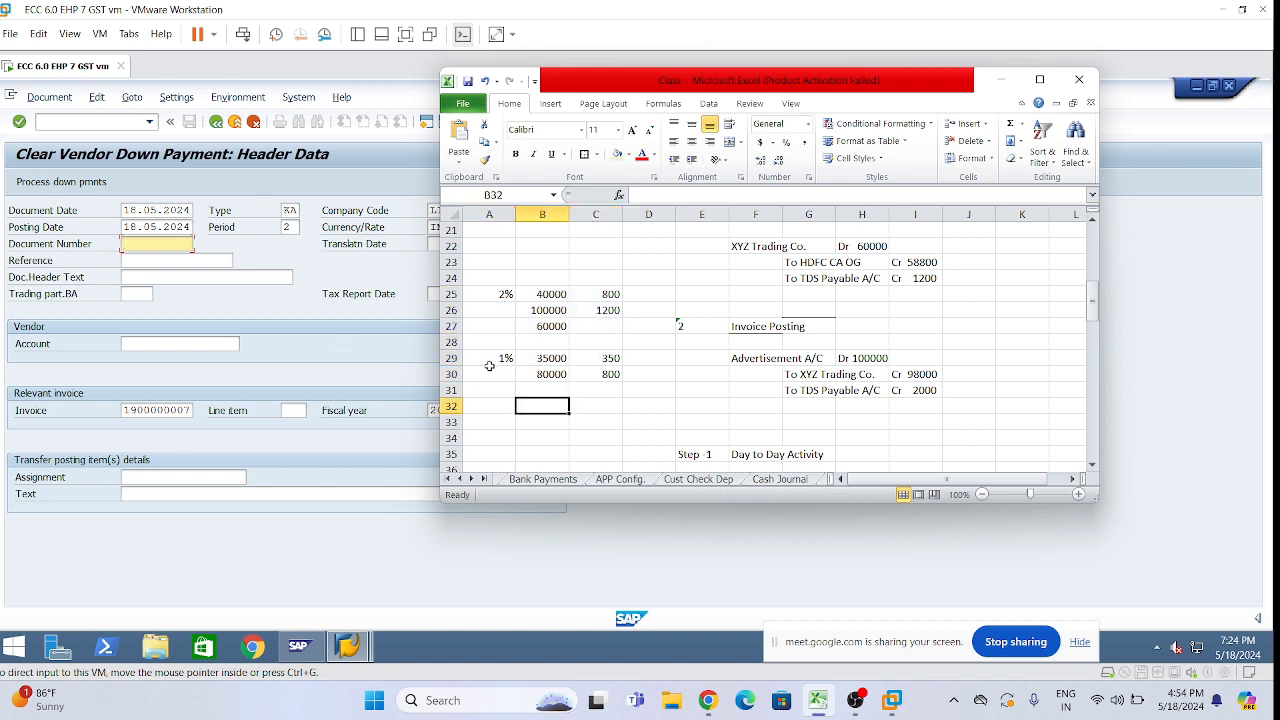
click(489, 362)
drag(488, 292, 600, 327)
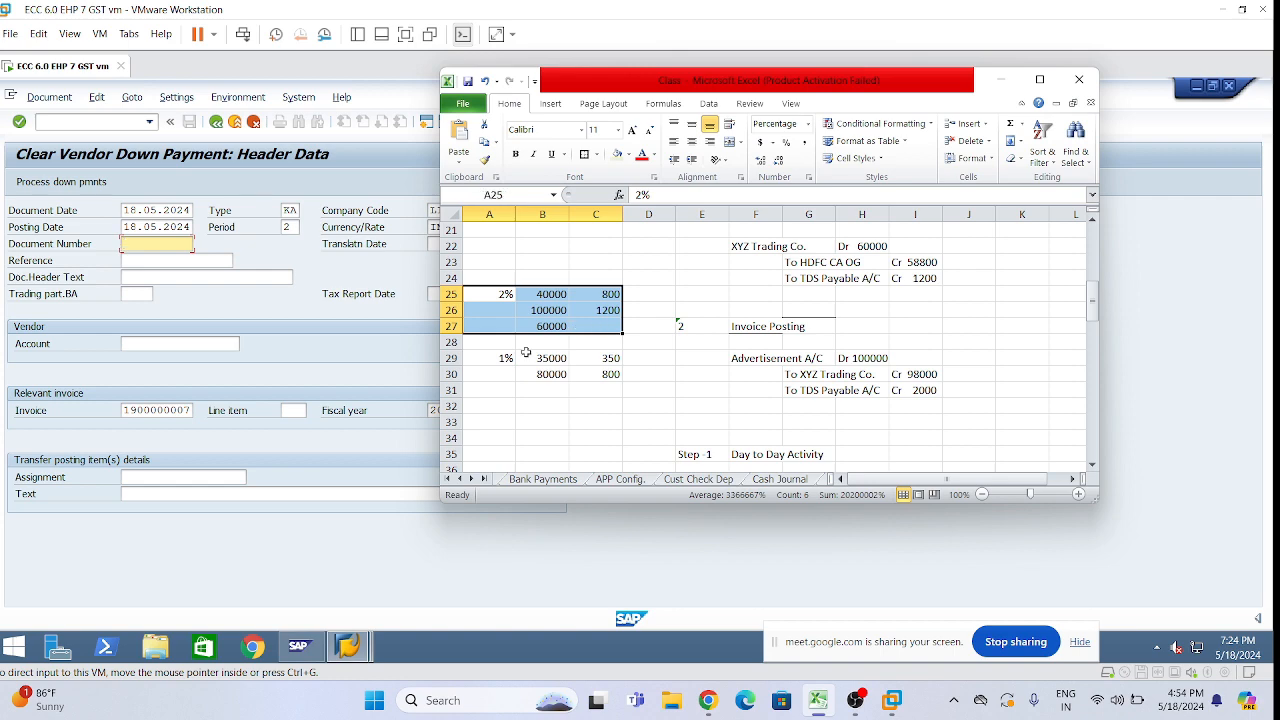
click(484, 356)
drag(486, 358, 488, 376)
drag(483, 290, 614, 320)
Step: Return to the SAP down payment clearing header, enter reference TDS-05 and fill in the vendor account number
click(1001, 82)
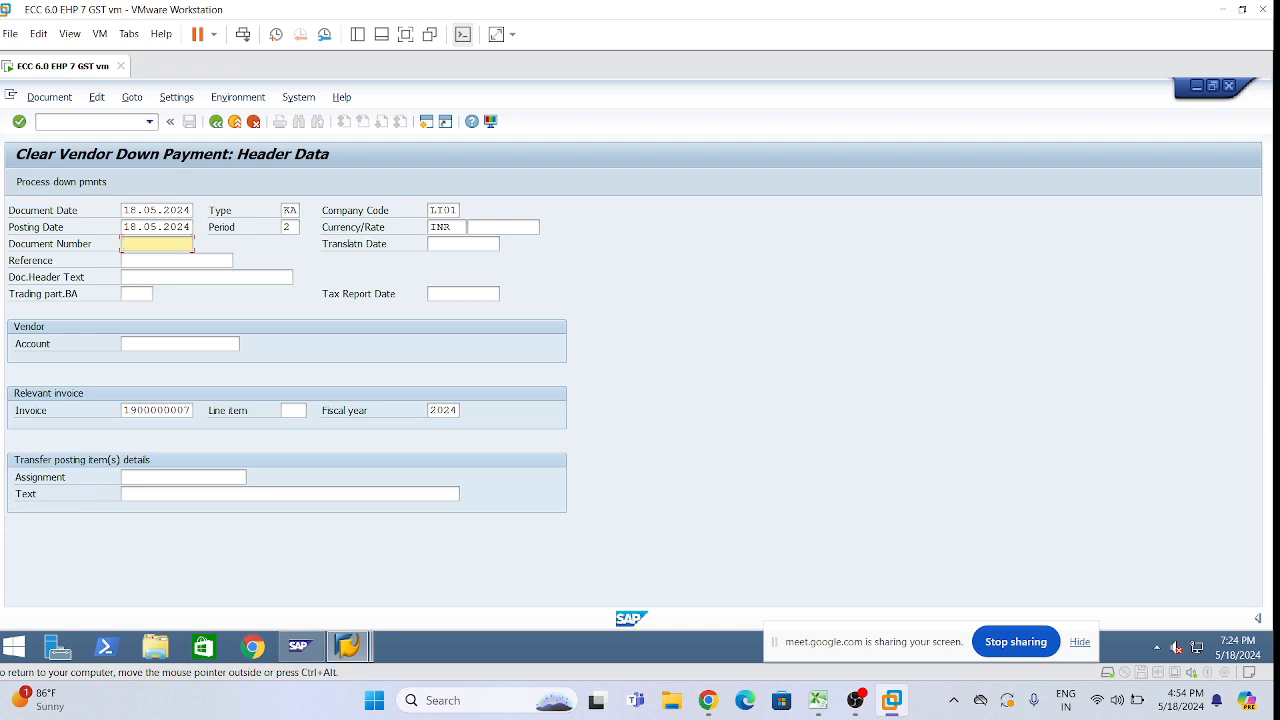
click(140, 262)
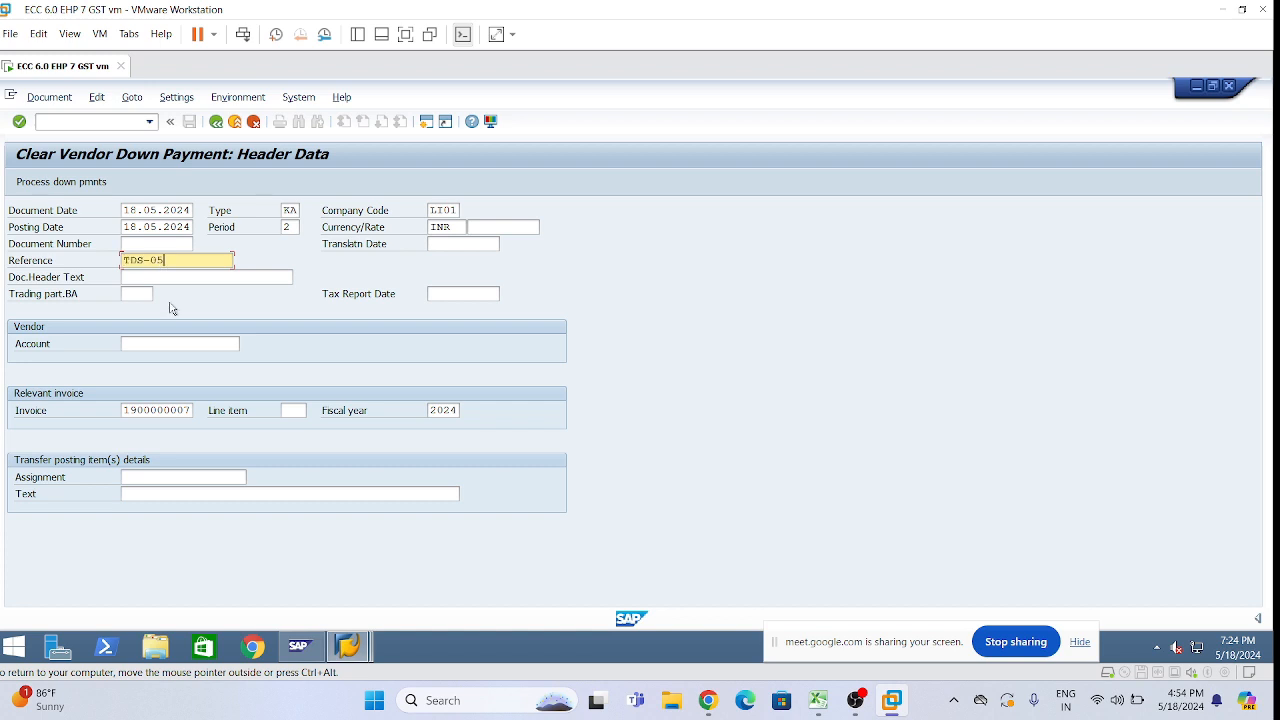
click(171, 345)
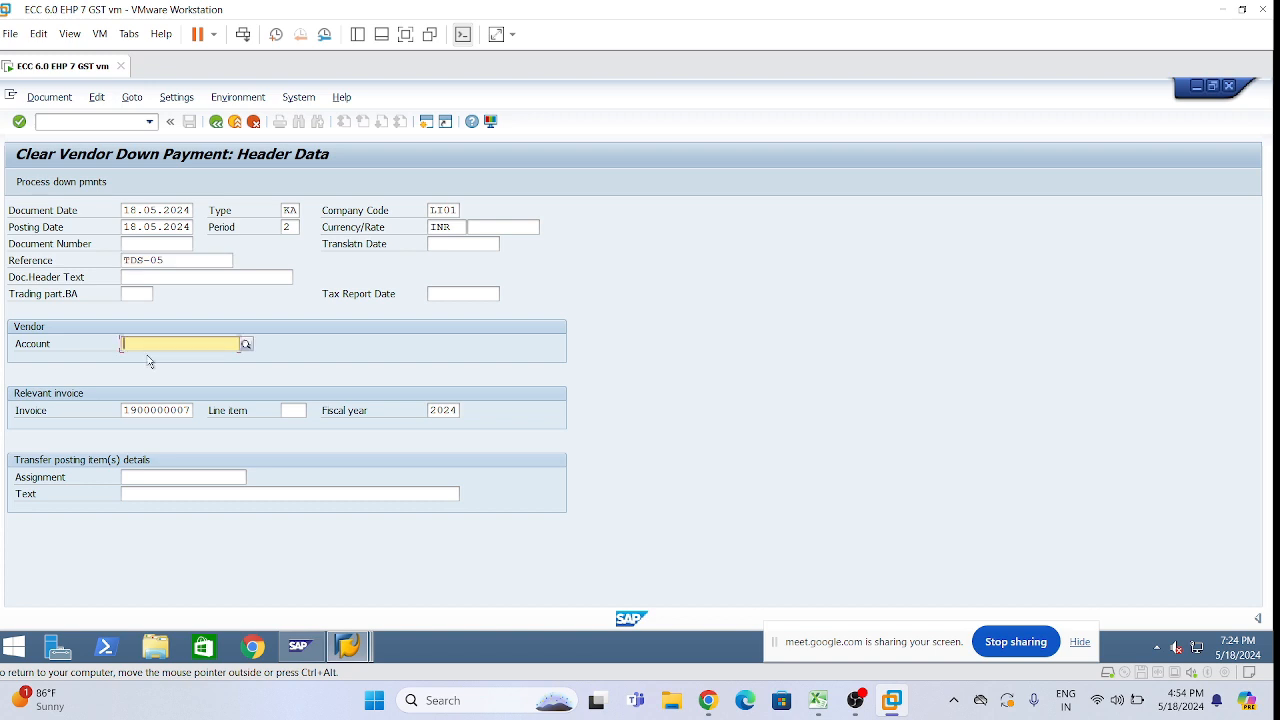
key(BackSpace)
click(175, 362)
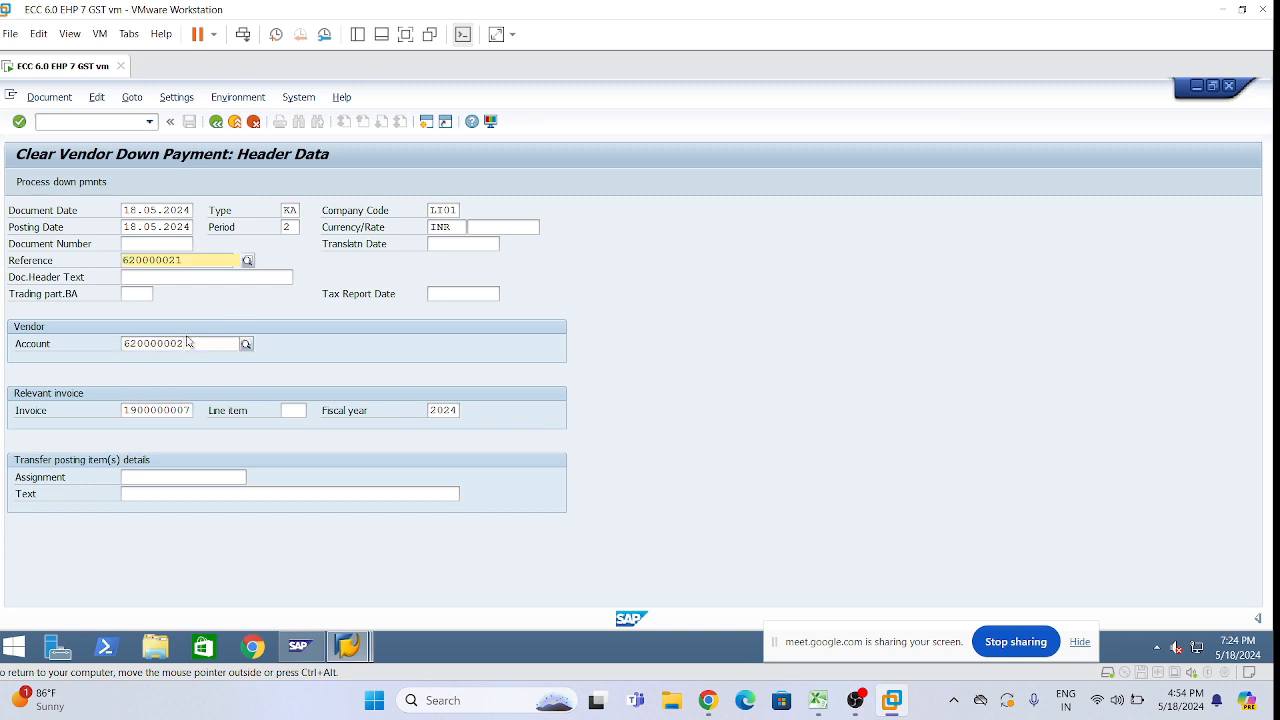
key(BackSpace)
key(BackSpace)
text(20)
key(Return)
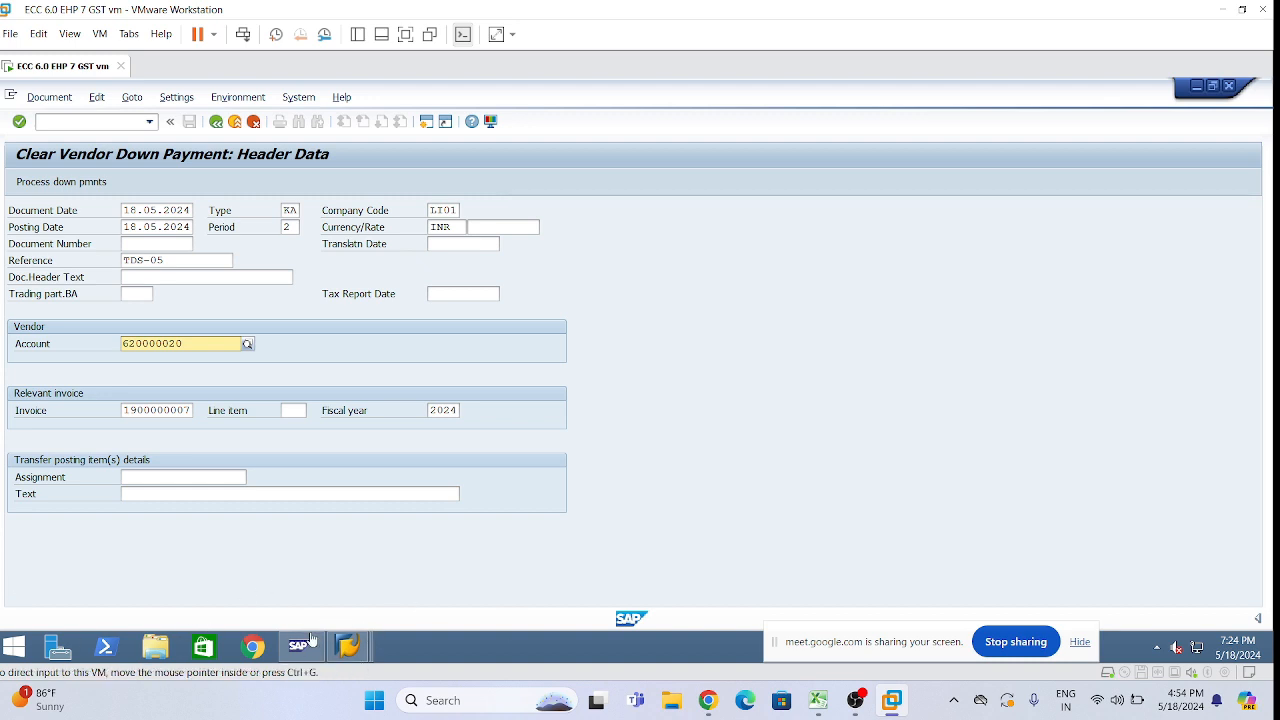
mouse_move(309, 646)
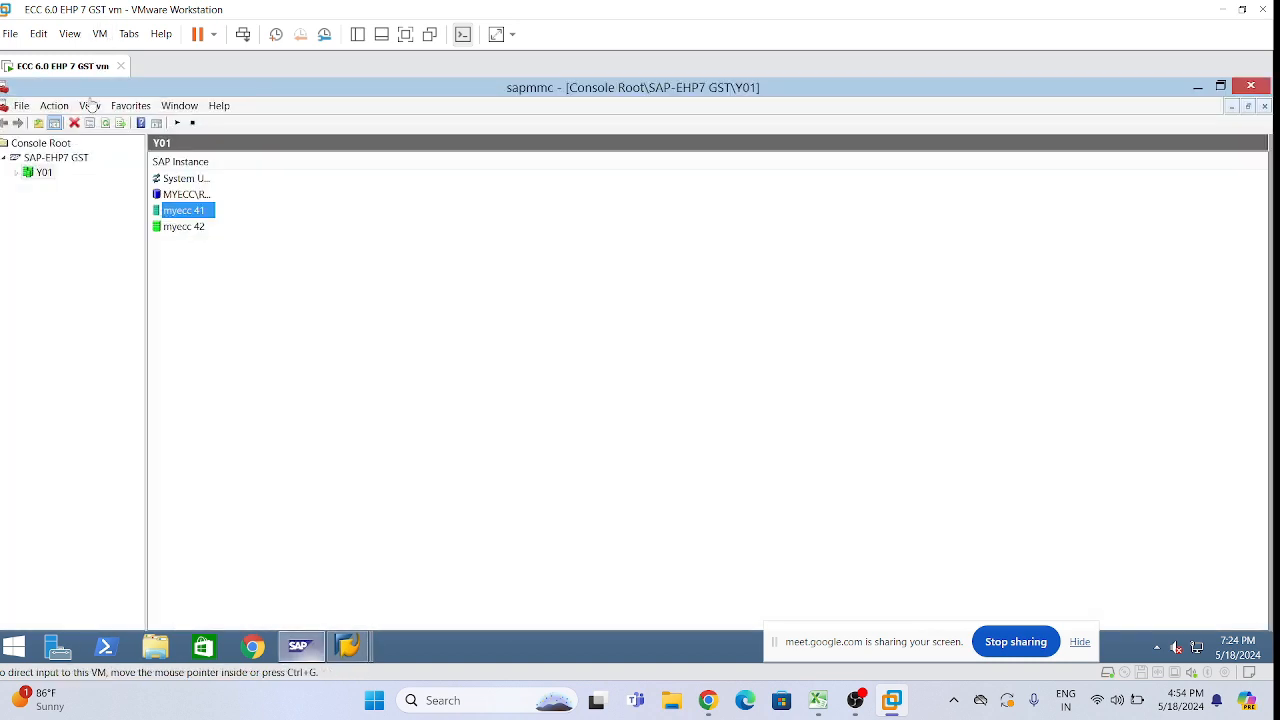
click(106, 125)
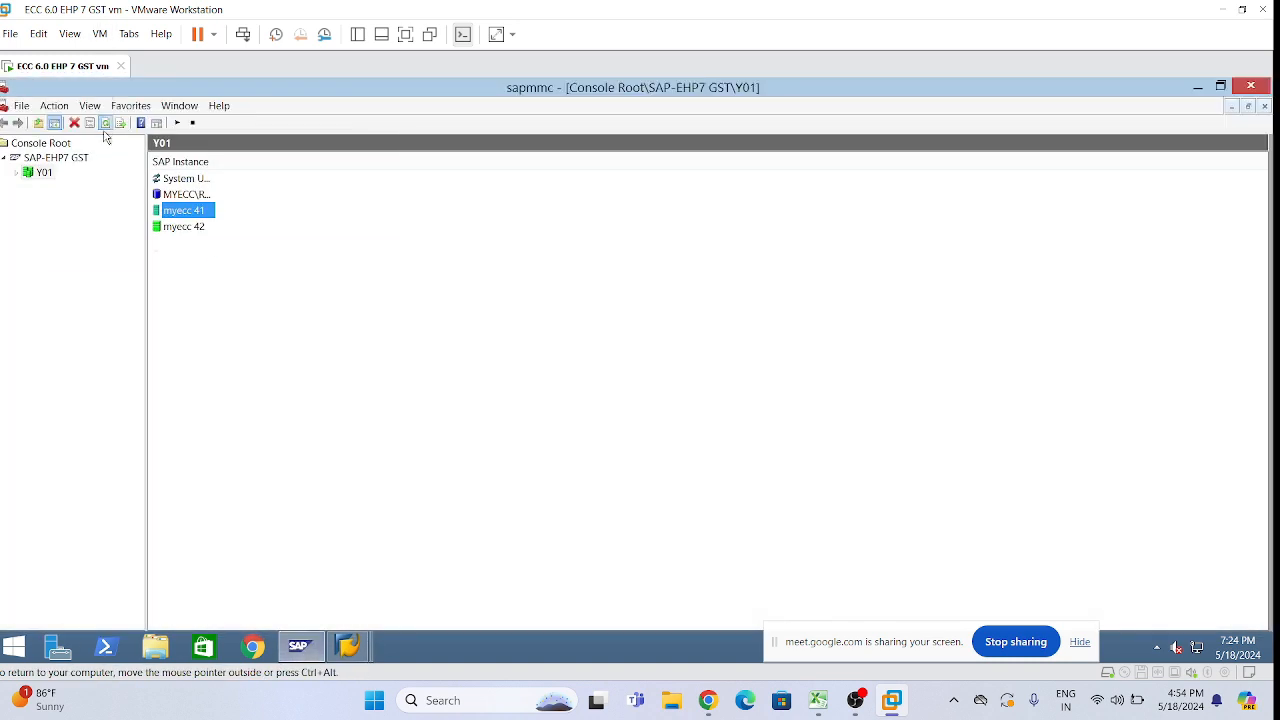
click(348, 646)
click(340, 584)
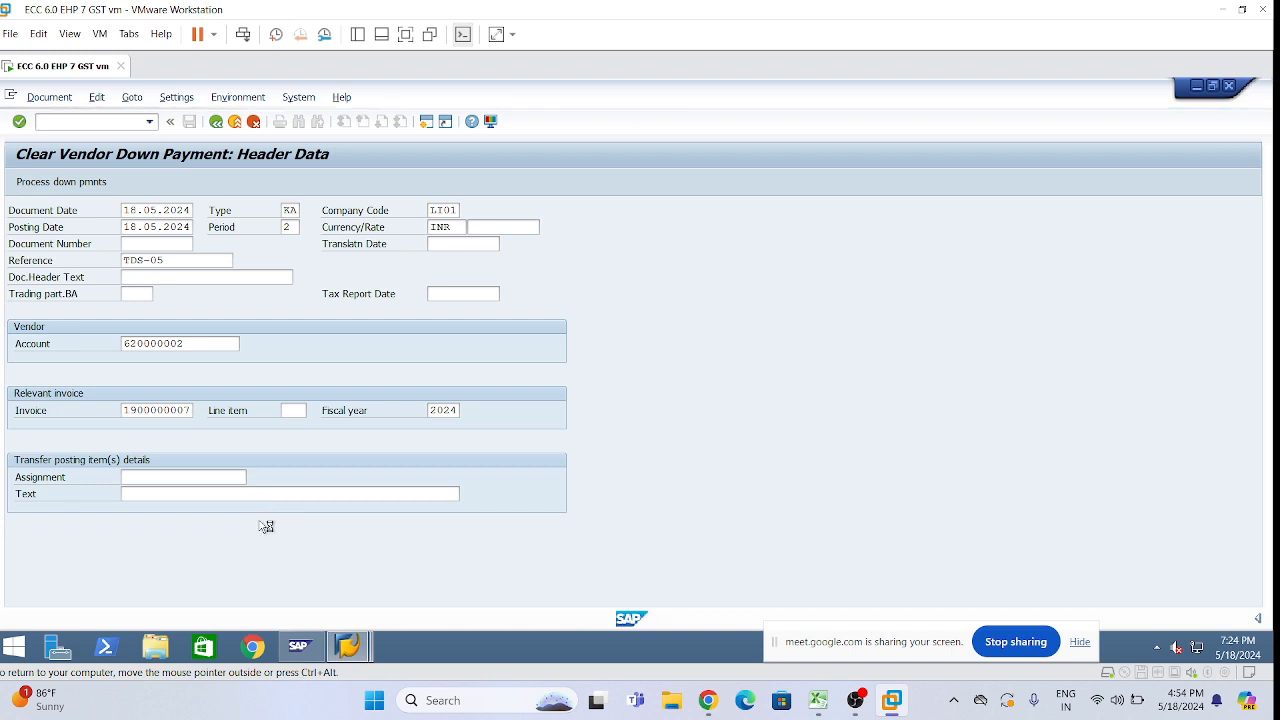
Step: Switch to the Change Vendor session and start the vendor line item display with transaction /nfbl1n
click(348, 646)
click(505, 562)
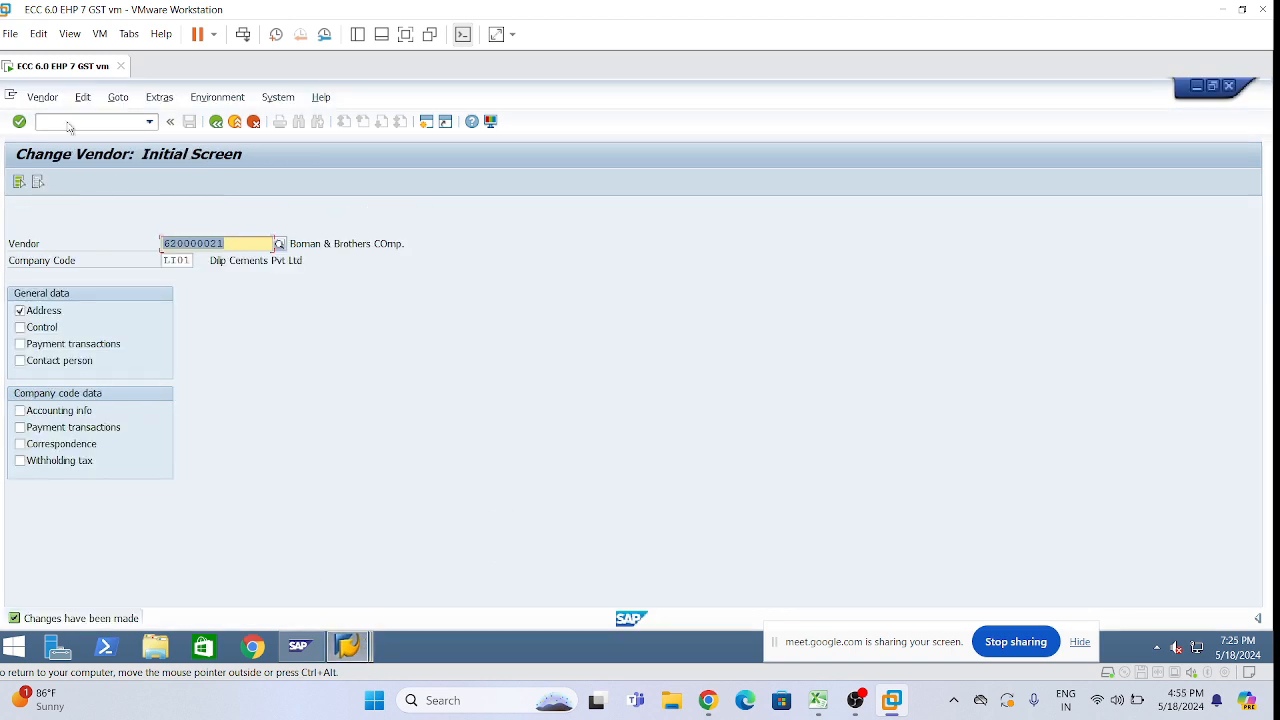
click(148, 122)
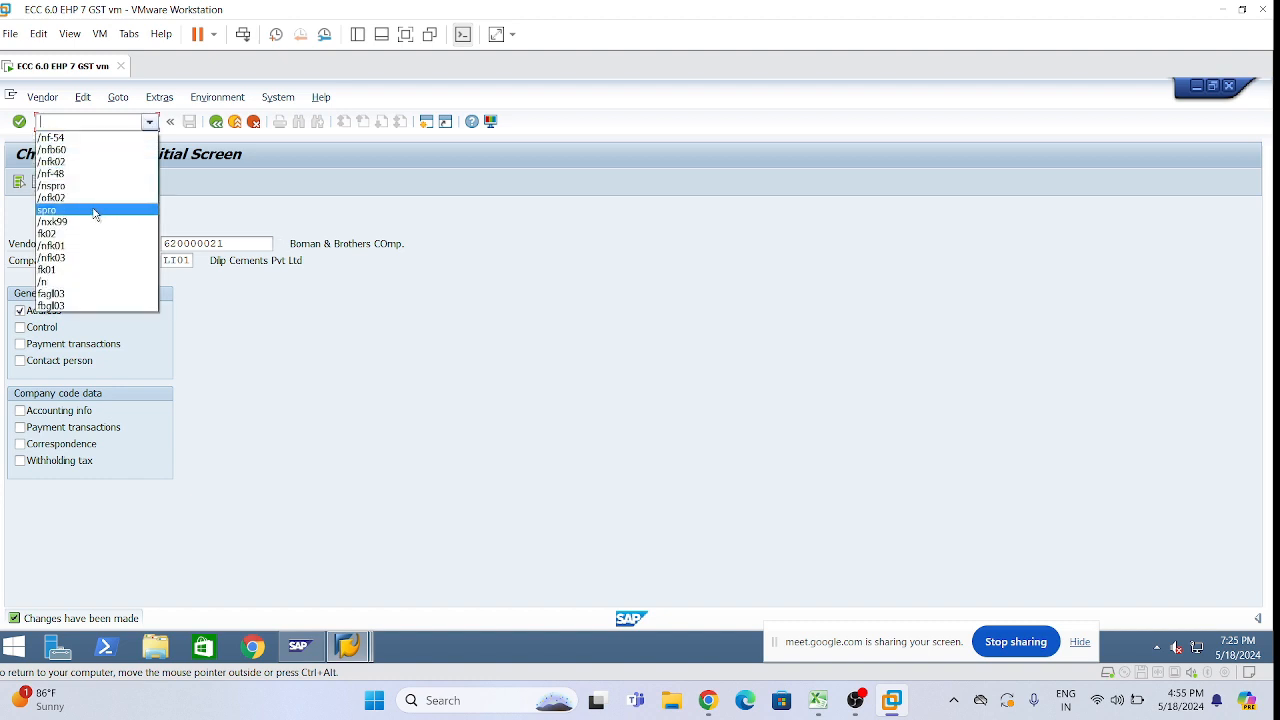
click(70, 121)
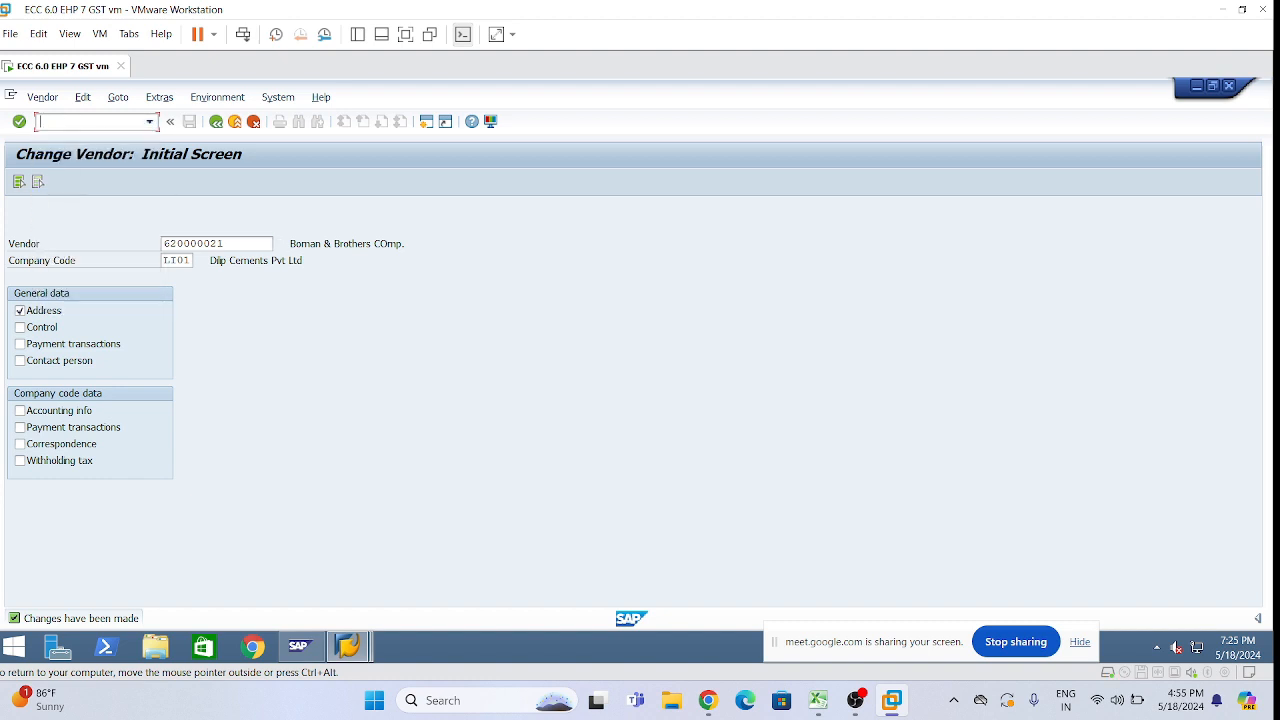
text(/nfbl1n)
key(Return)
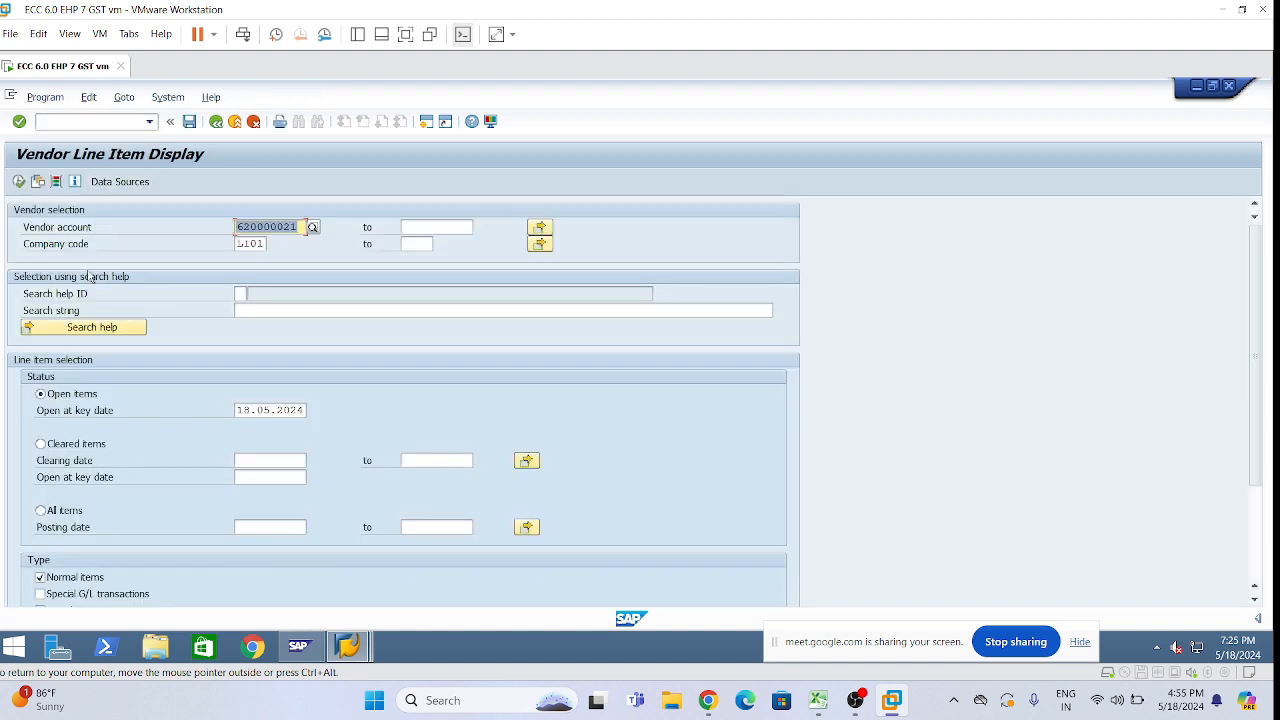
Step: List all items of the preset vendor in company code LI01 and leave the resulting line item list
click(41, 510)
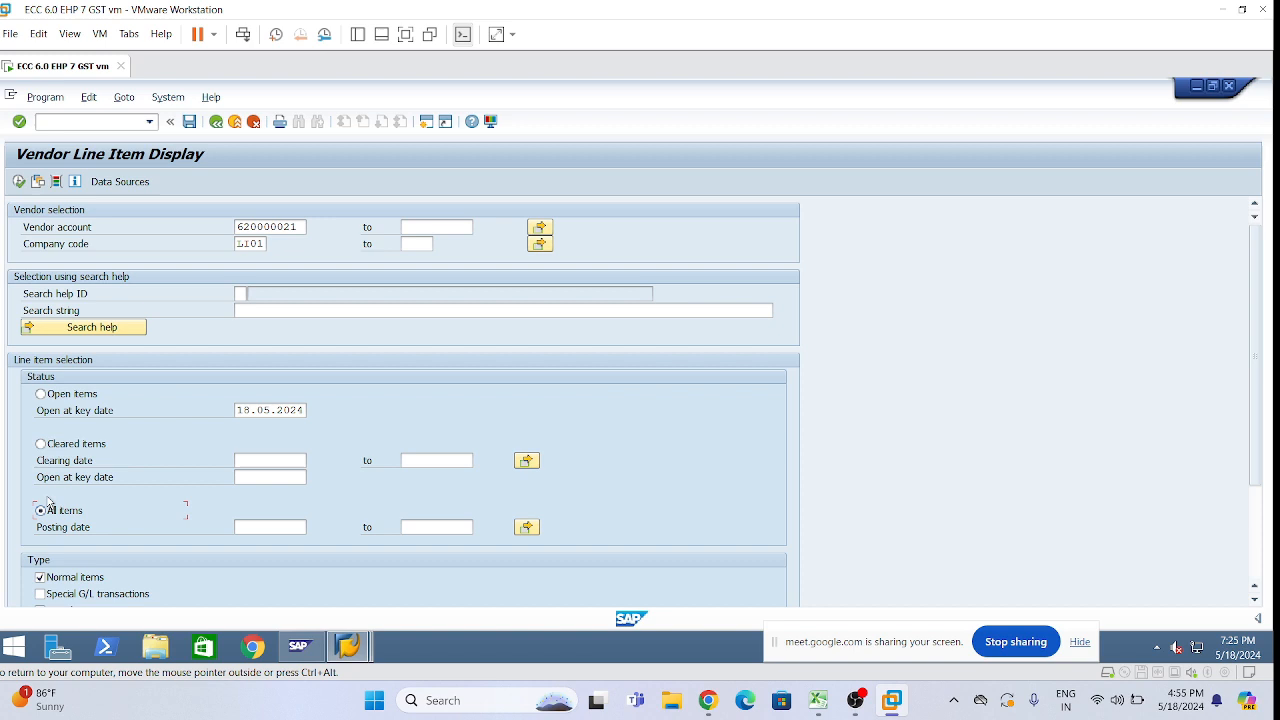
click(19, 182)
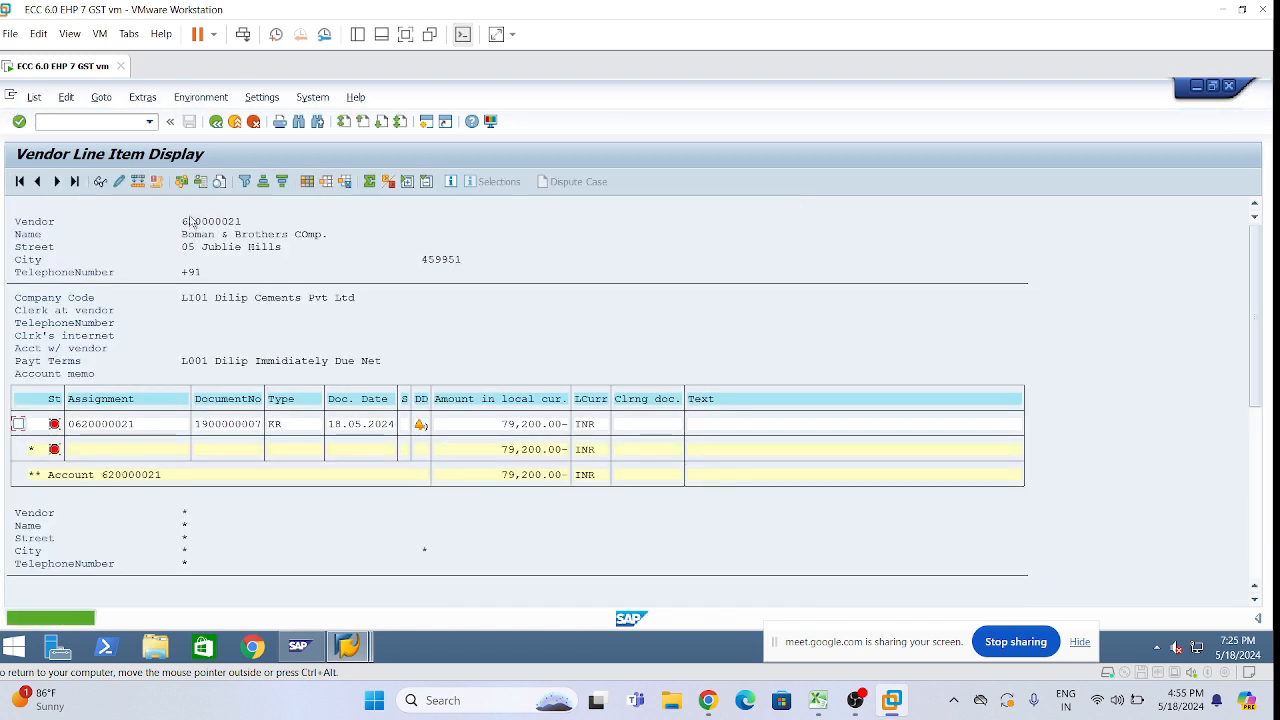
click(216, 121)
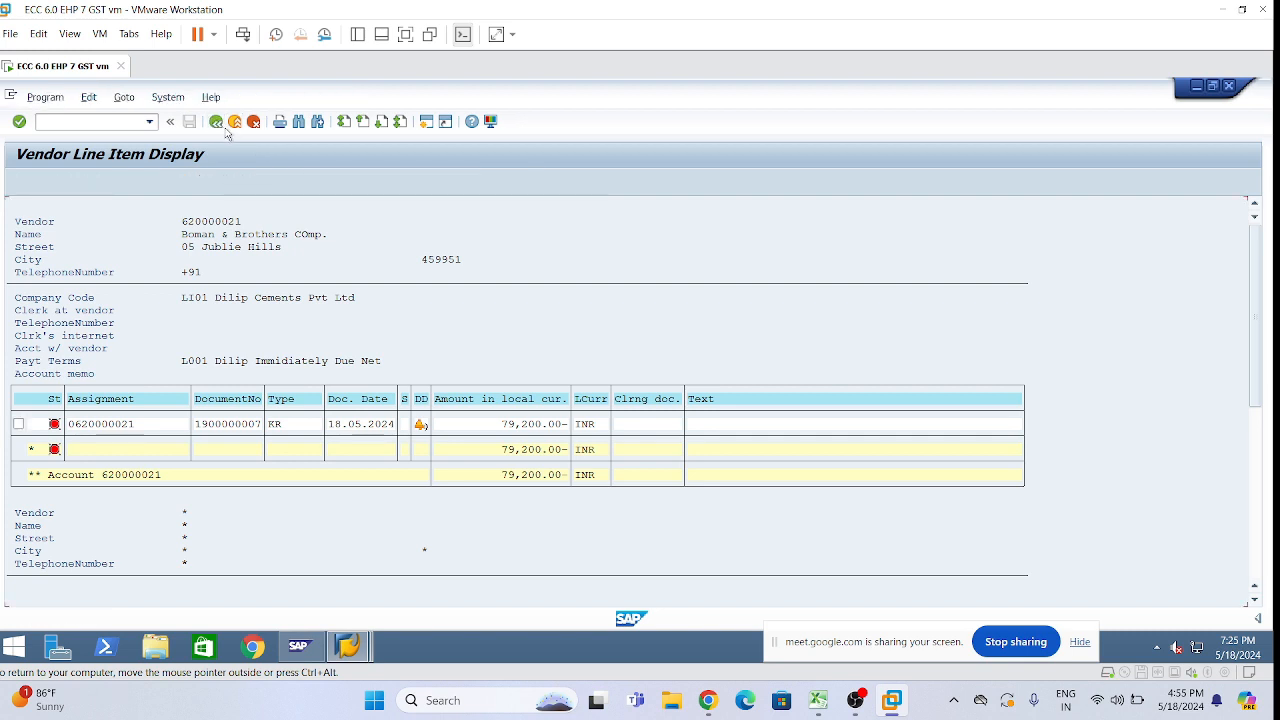
Step: Extend the selection to a range covering the previous vendor and the preset vendor in company code LI01, and list all their items
click(298, 227)
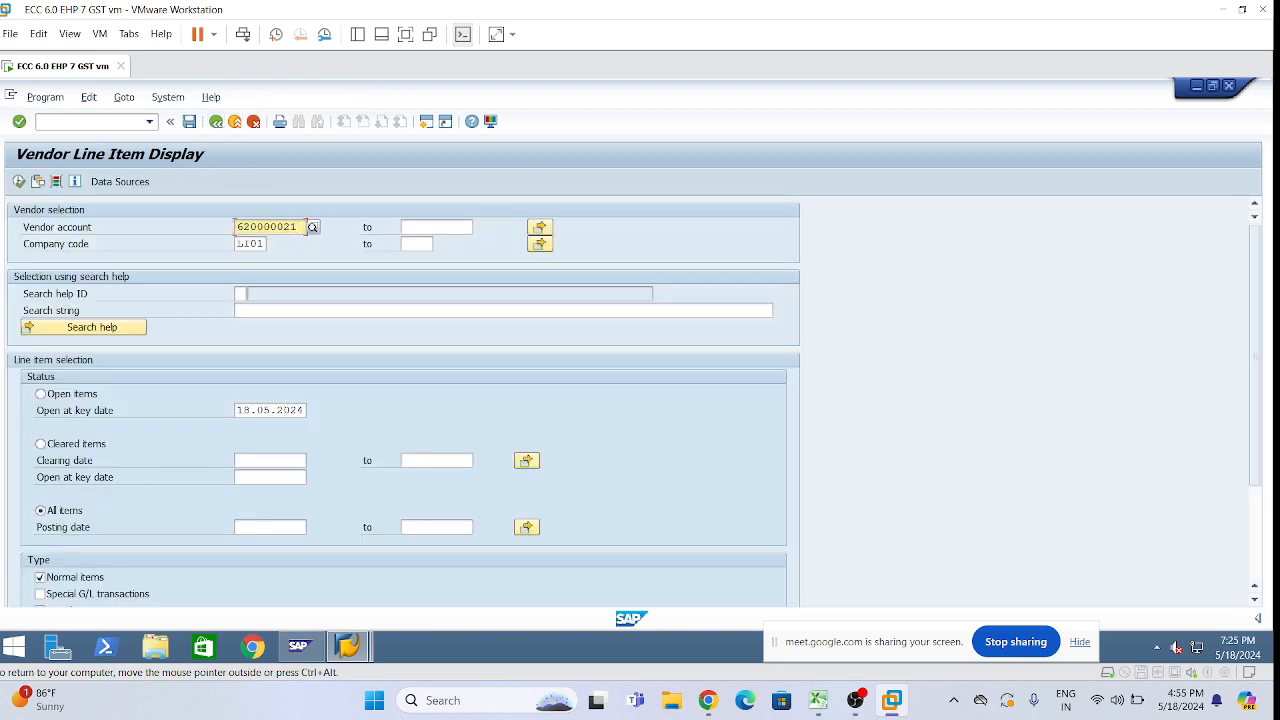
key(BackSpace)
text(0)
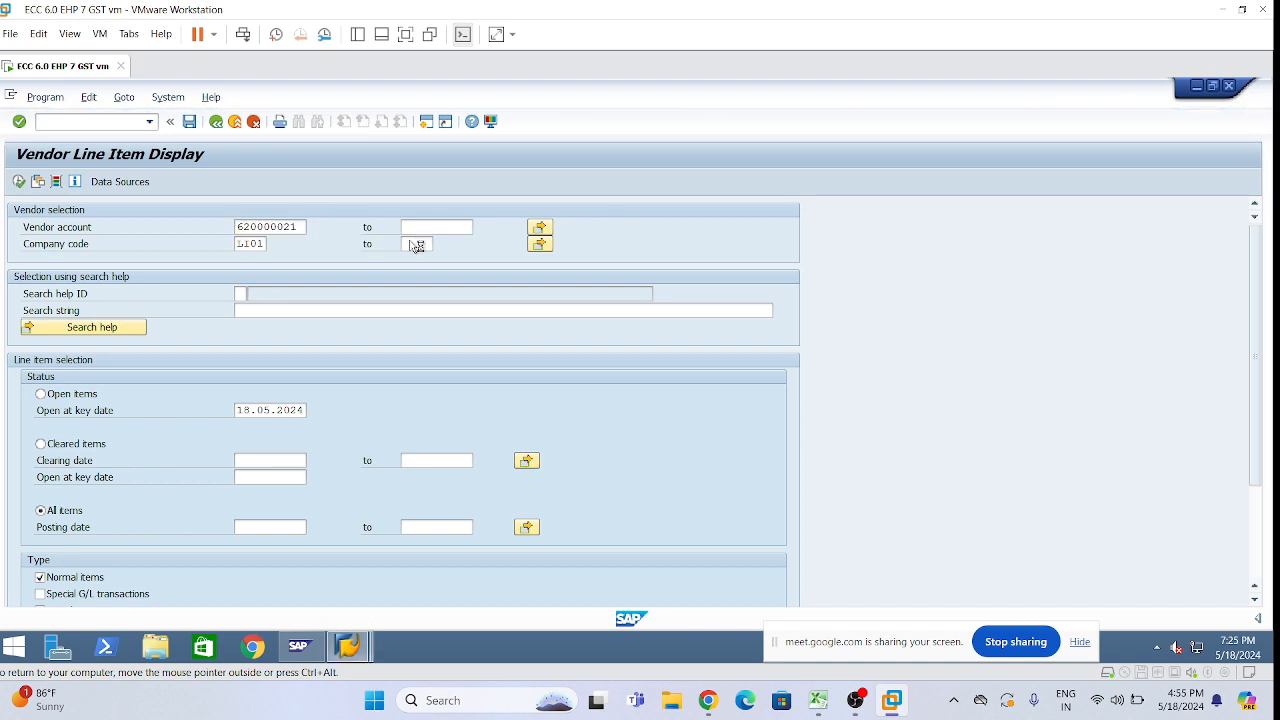
click(468, 227)
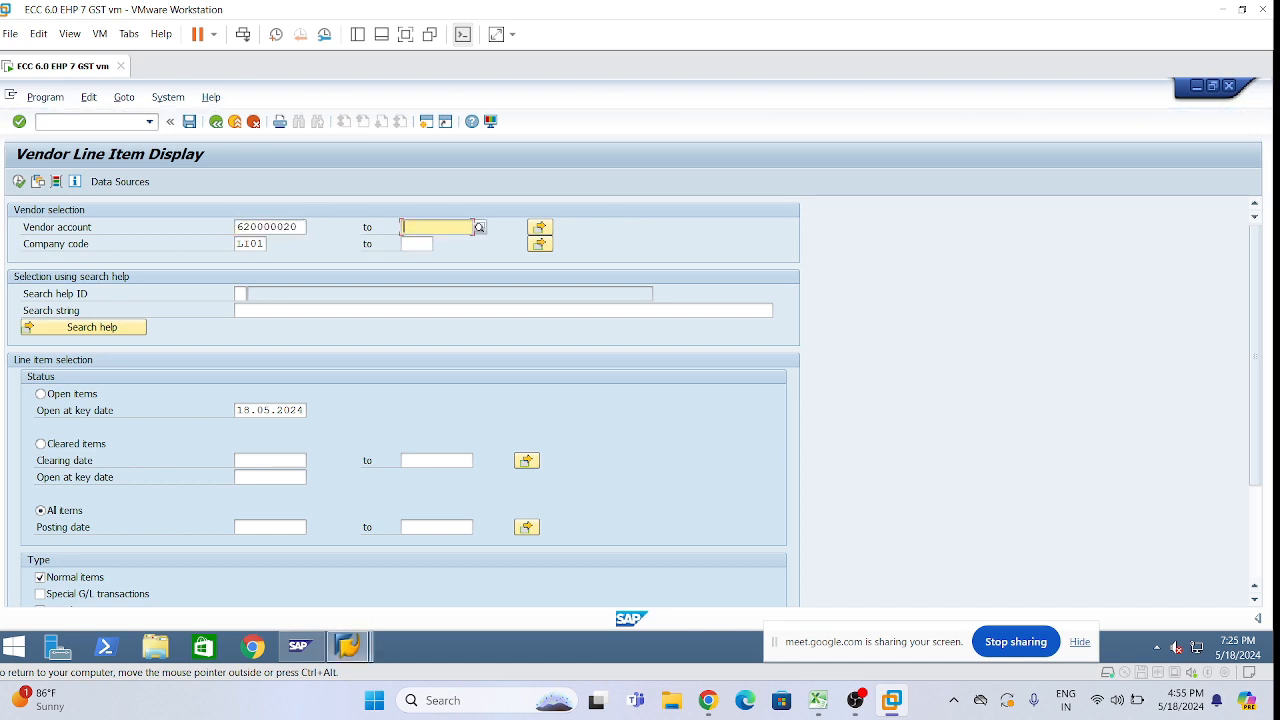
drag(238, 227, 358, 228)
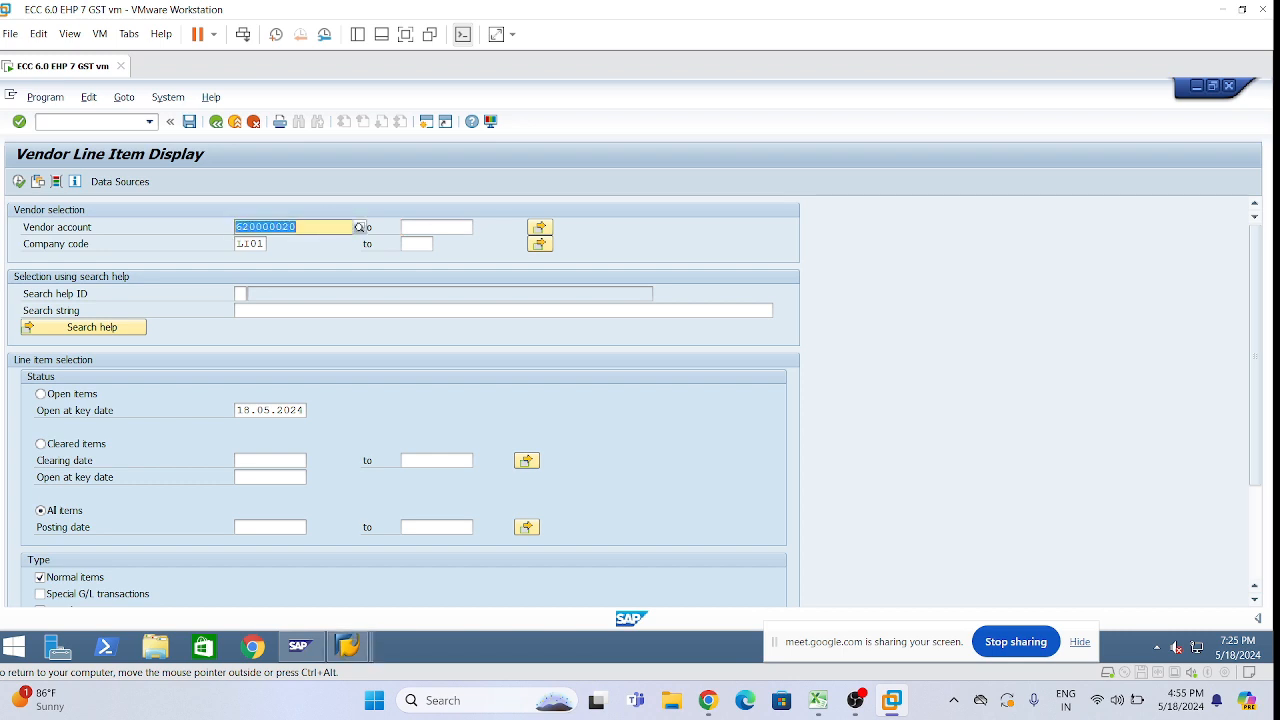
key(ctrl+c)
click(468, 227)
key(ctrl+v)
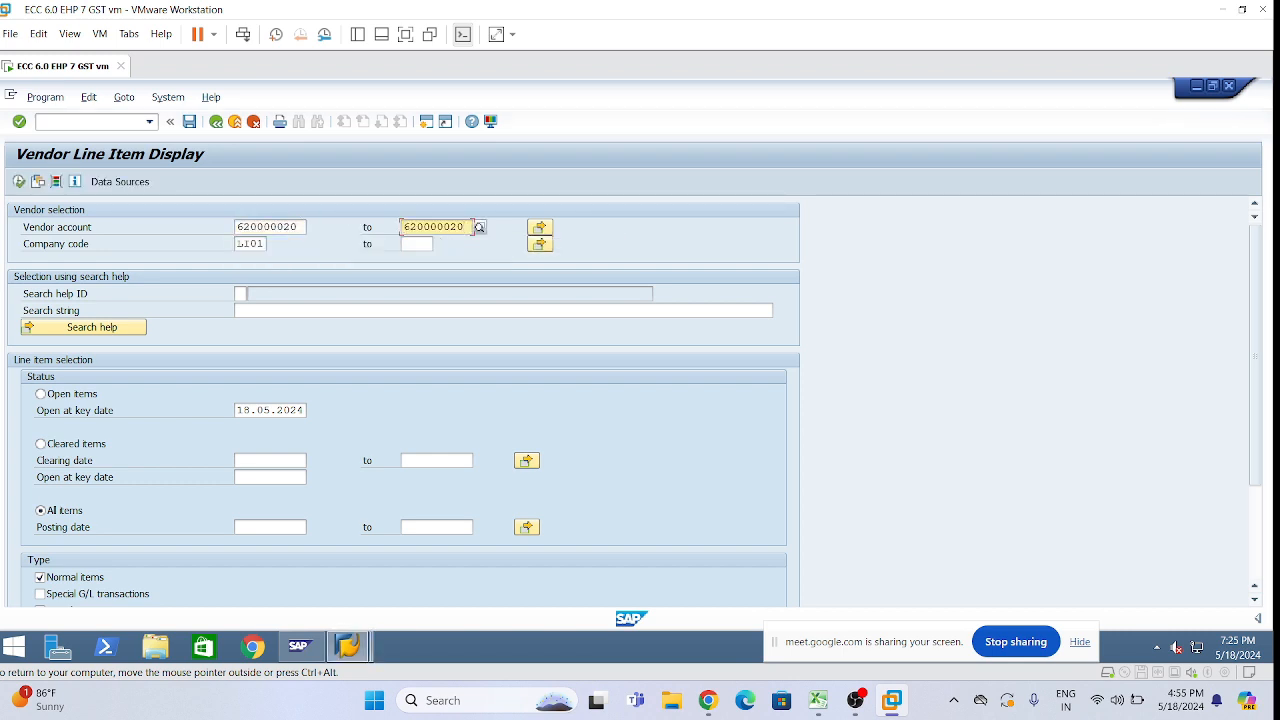
key(BackSpace)
text(1)
key(Return)
click(19, 182)
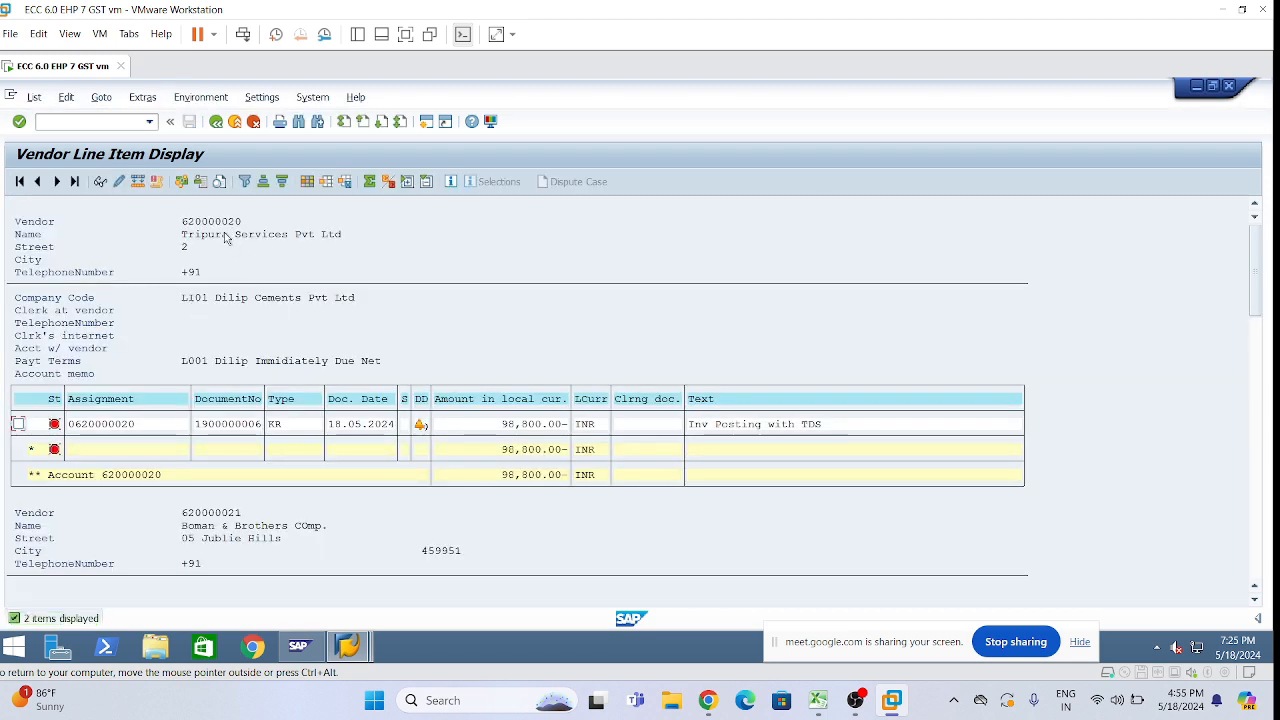
Step: Copy the document number of the Tripura Services invoice and use it as the relevant invoice in the down payment clearing header
click(258, 424)
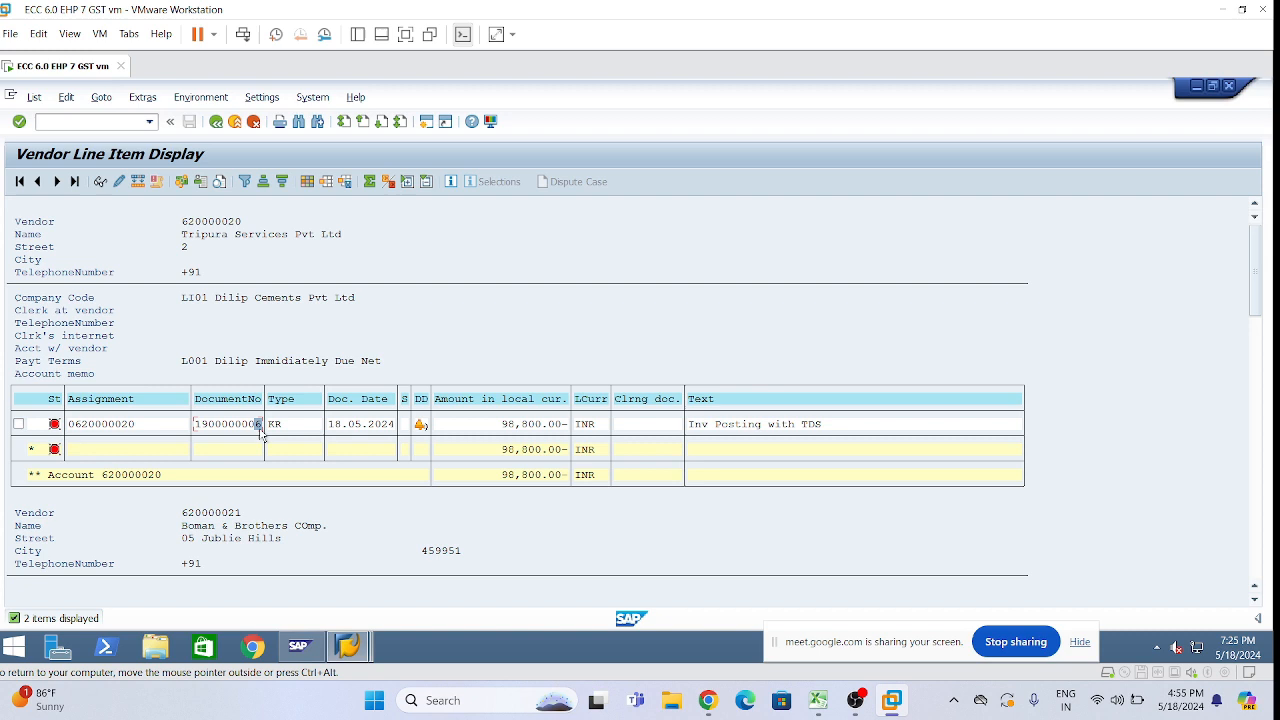
click(196, 425)
key(ctrl+y)
drag(196, 425, 264, 428)
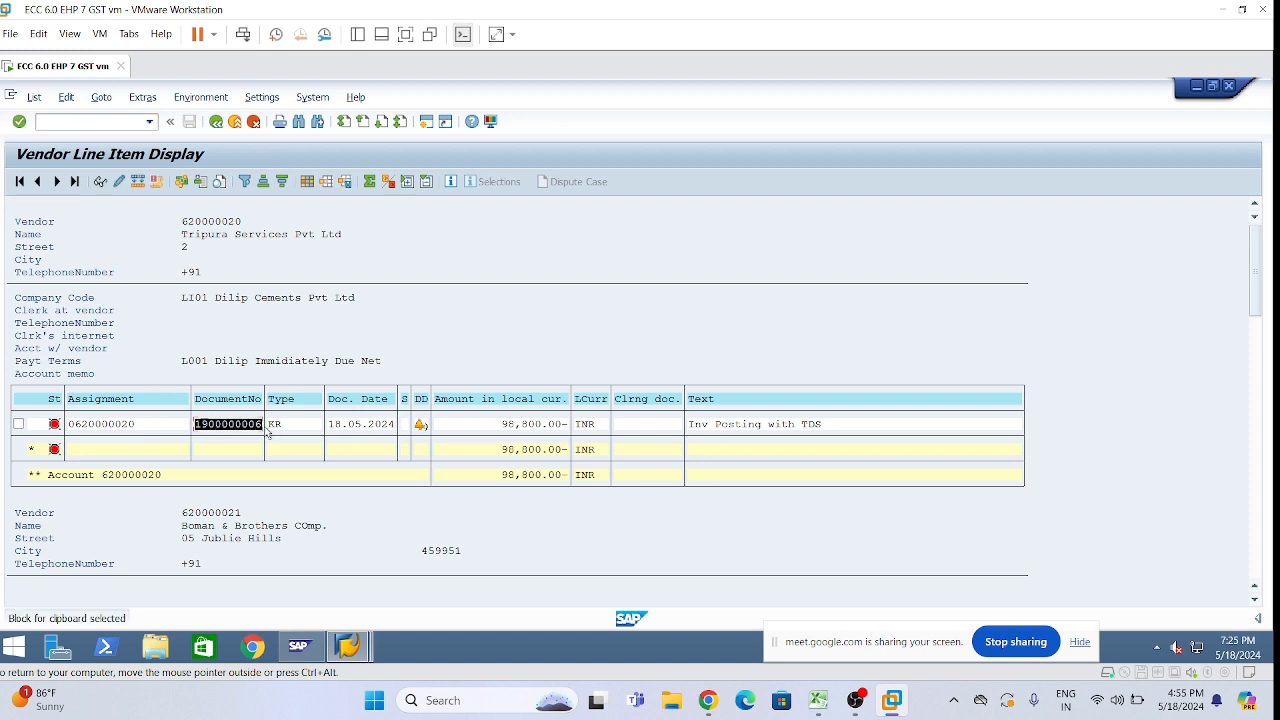
key(ctrl+c)
key(alt+Tab)
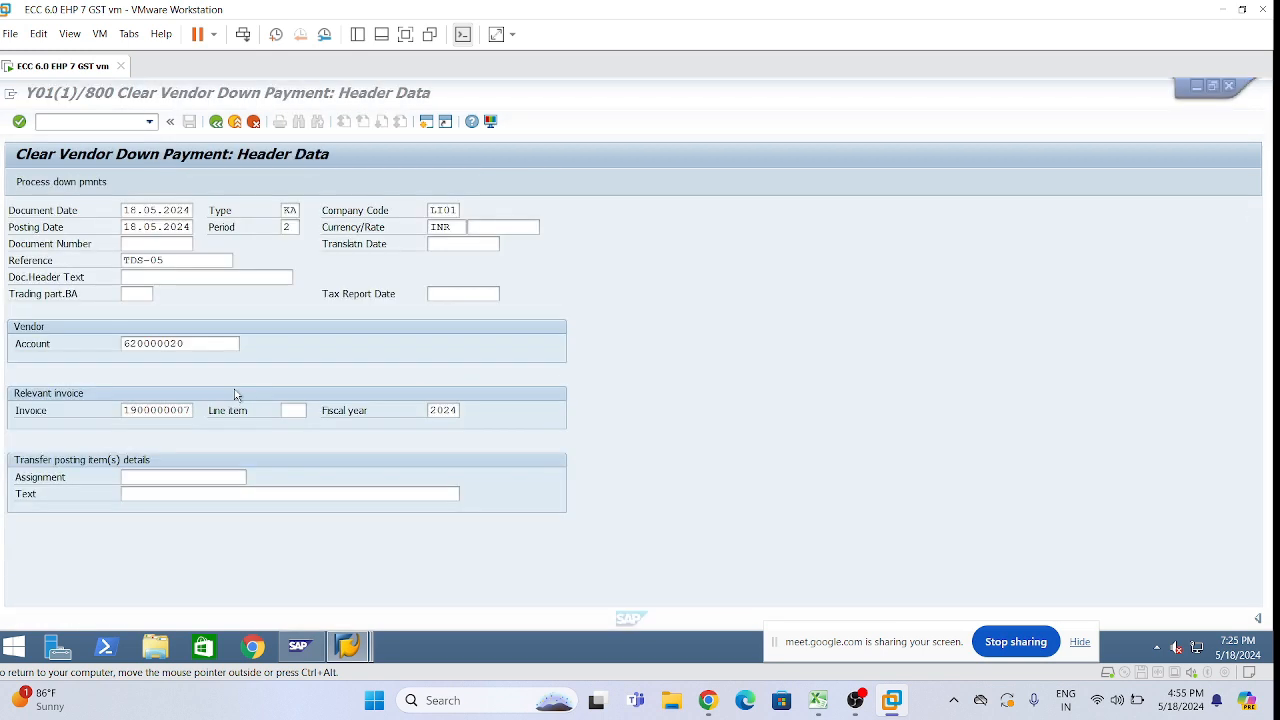
key(Tab)
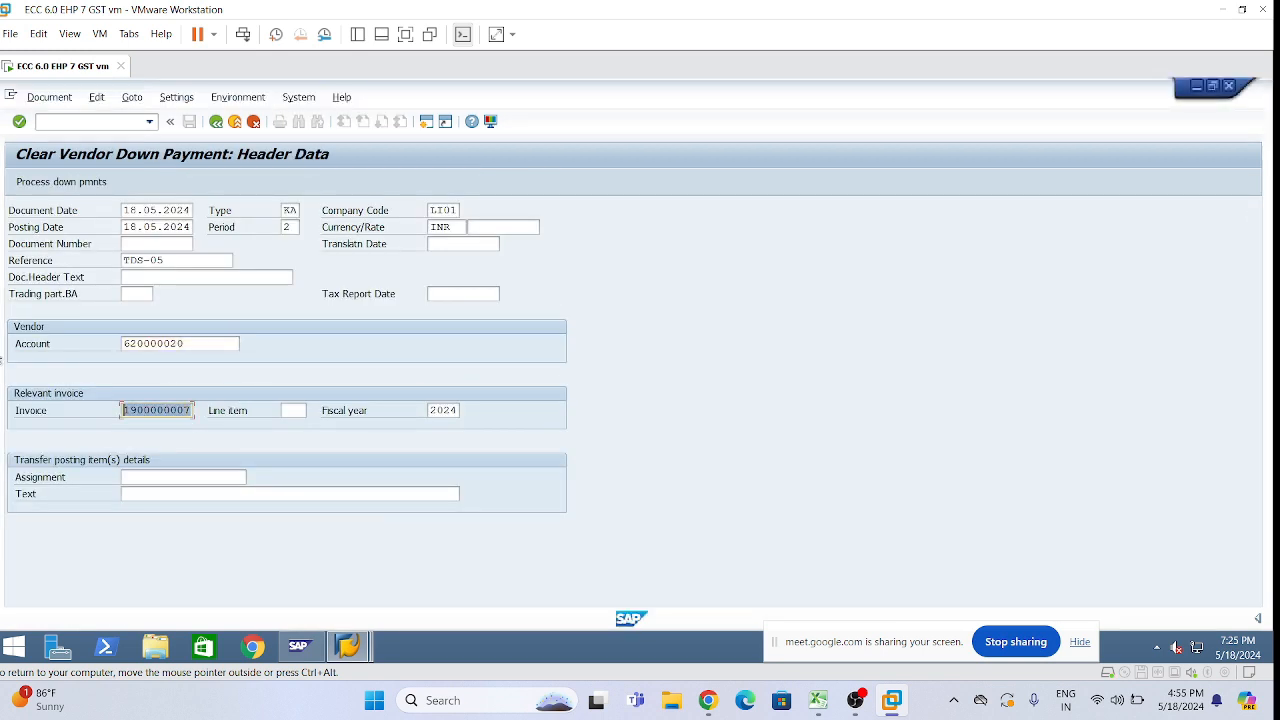
key(ctrl+v)
key(shift+Tab)
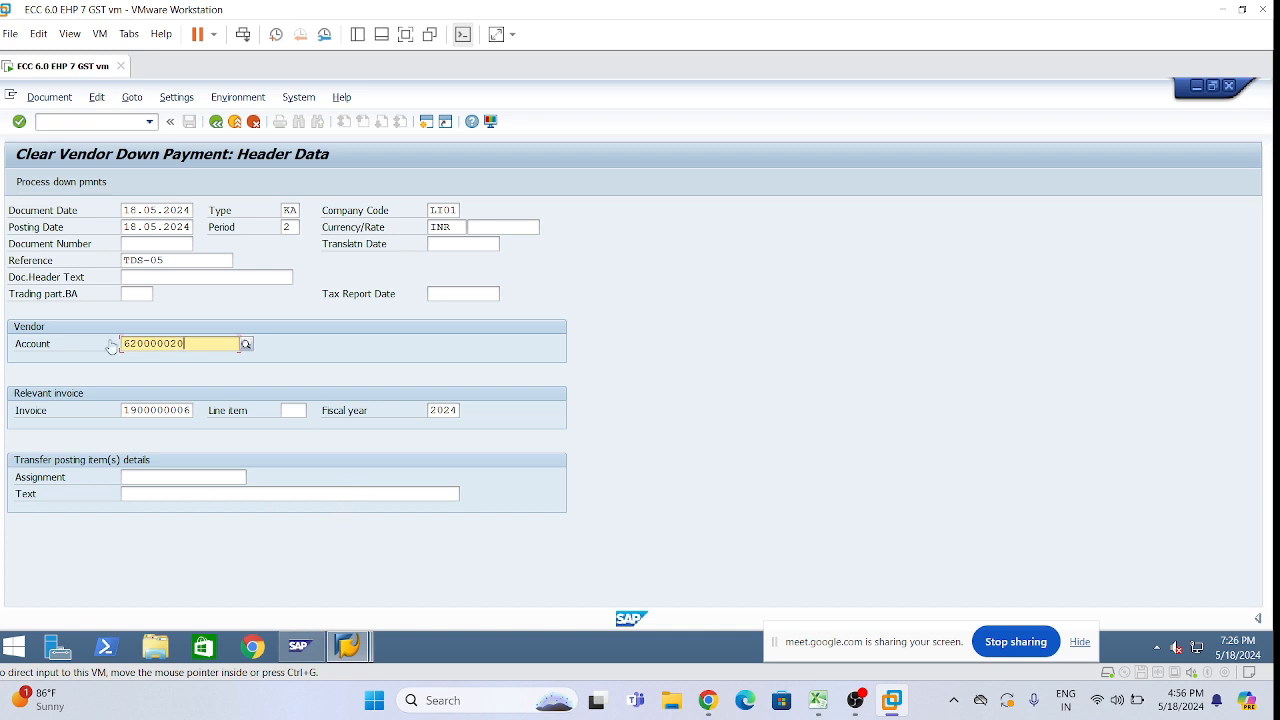
Step: Process the vendor's down payments and assign 40,000.00 as the transfer posting of the listed item
click(57, 184)
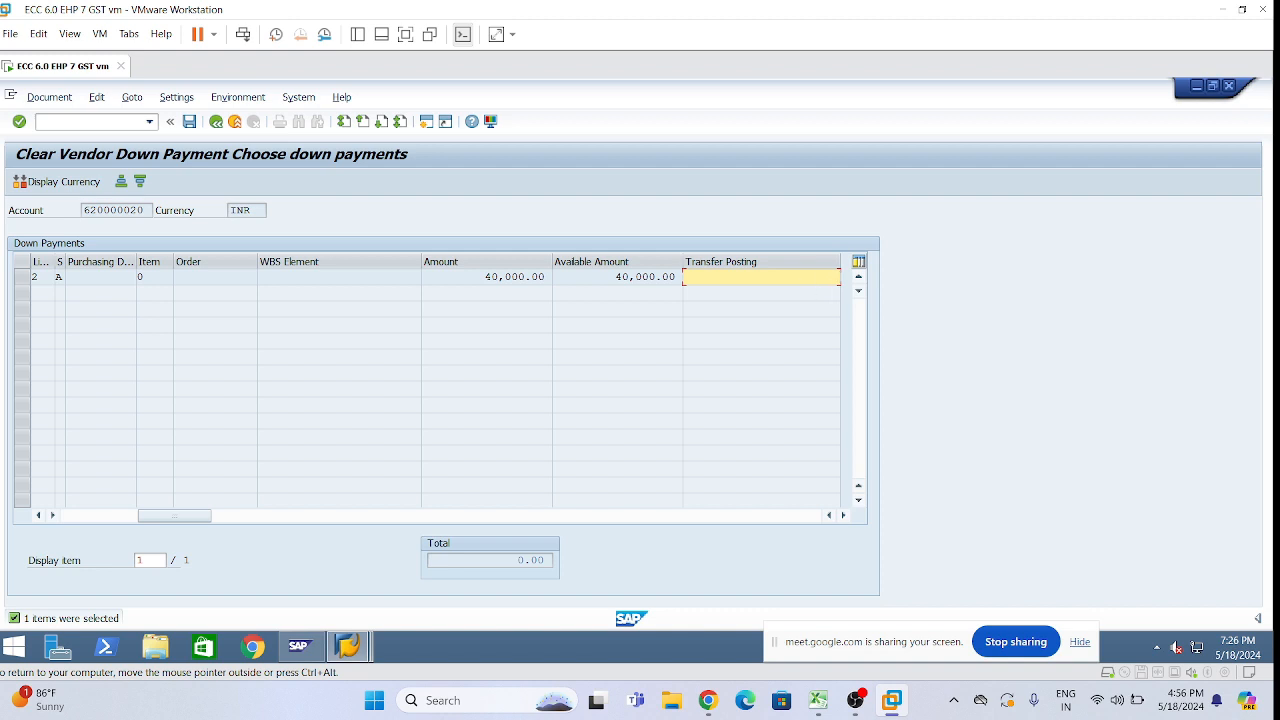
double_click(809, 279)
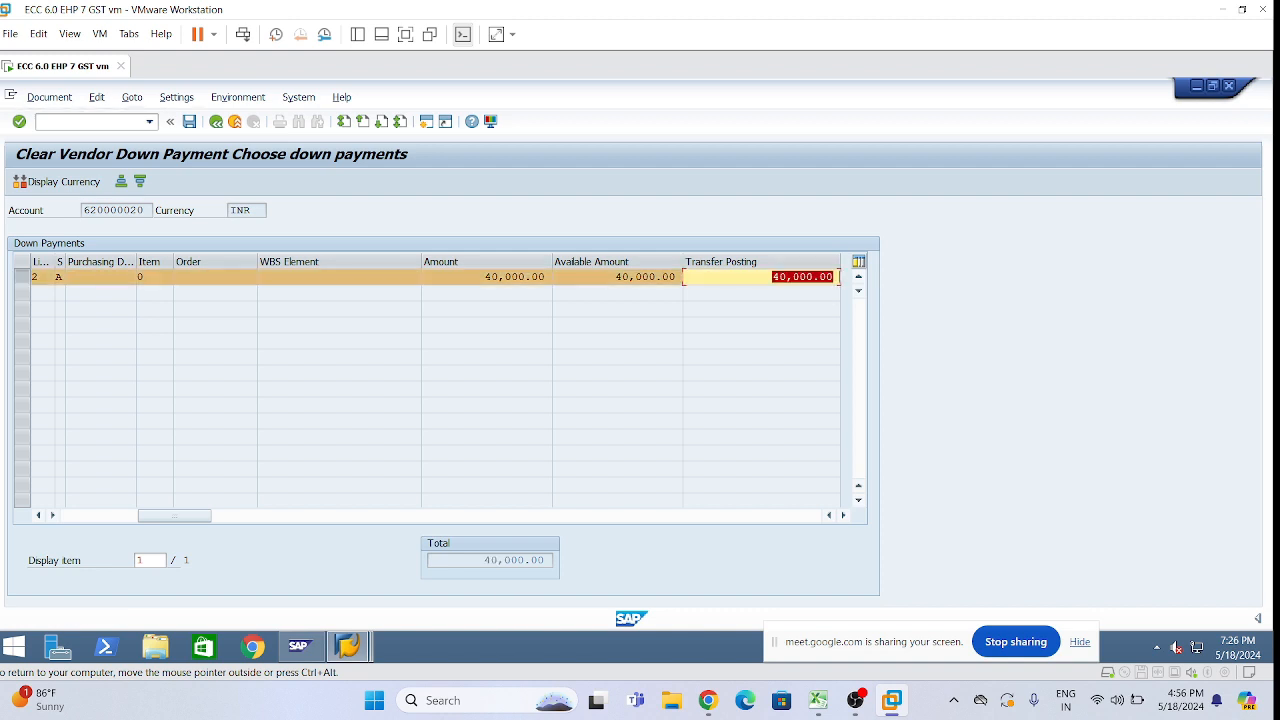
click(835, 278)
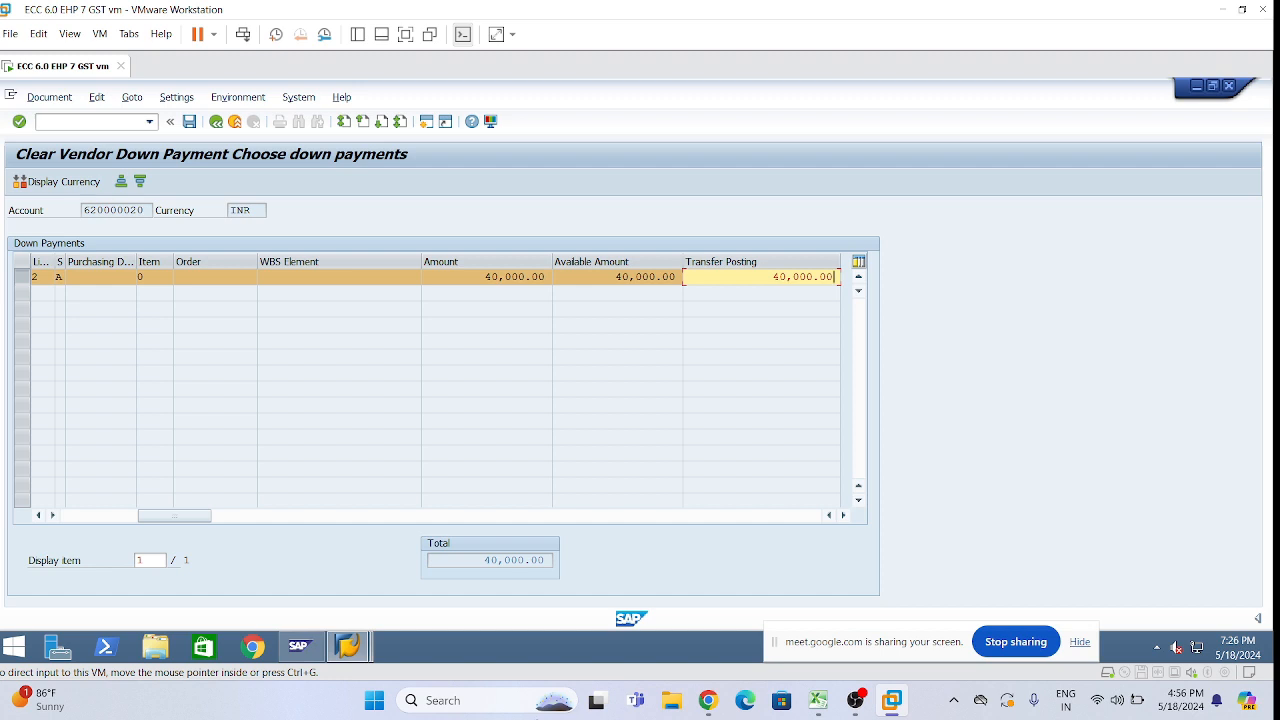
Step: Simulate the clearing document, enter the text "test" in vendor line item 002 and return to the overview
click(48, 97)
click(56, 173)
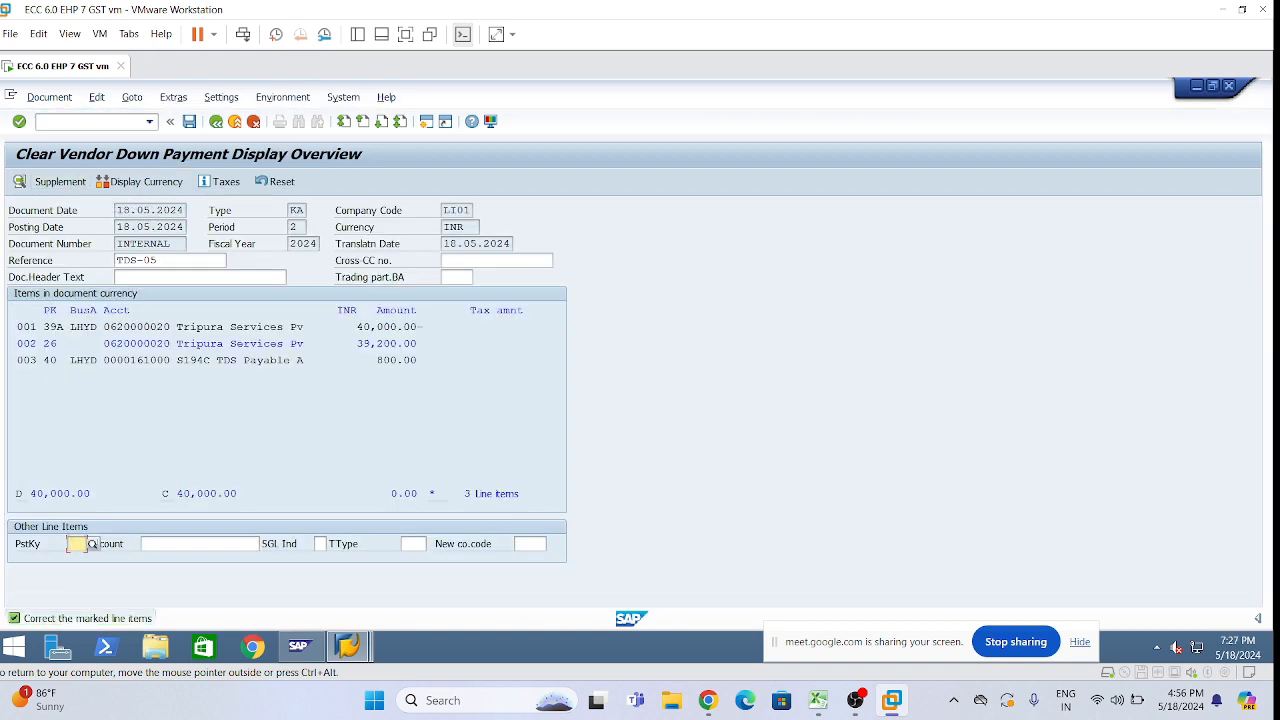
double_click(268, 350)
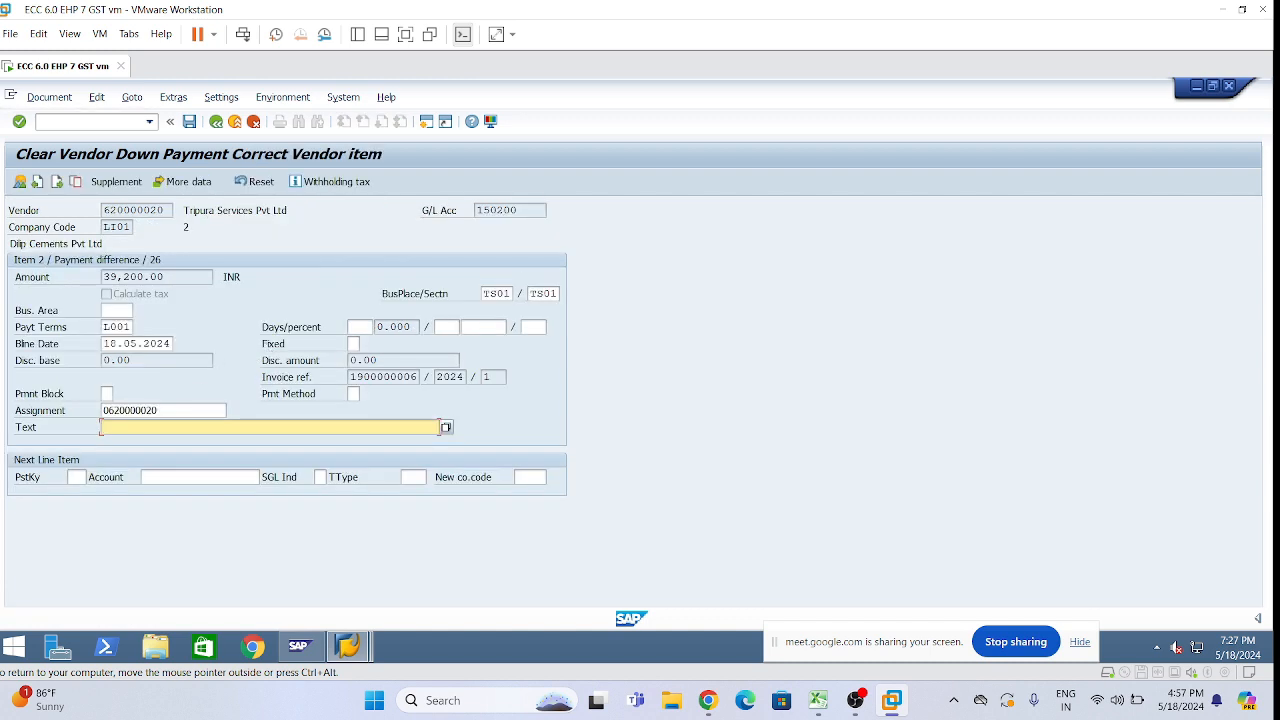
text(test)
key(Return)
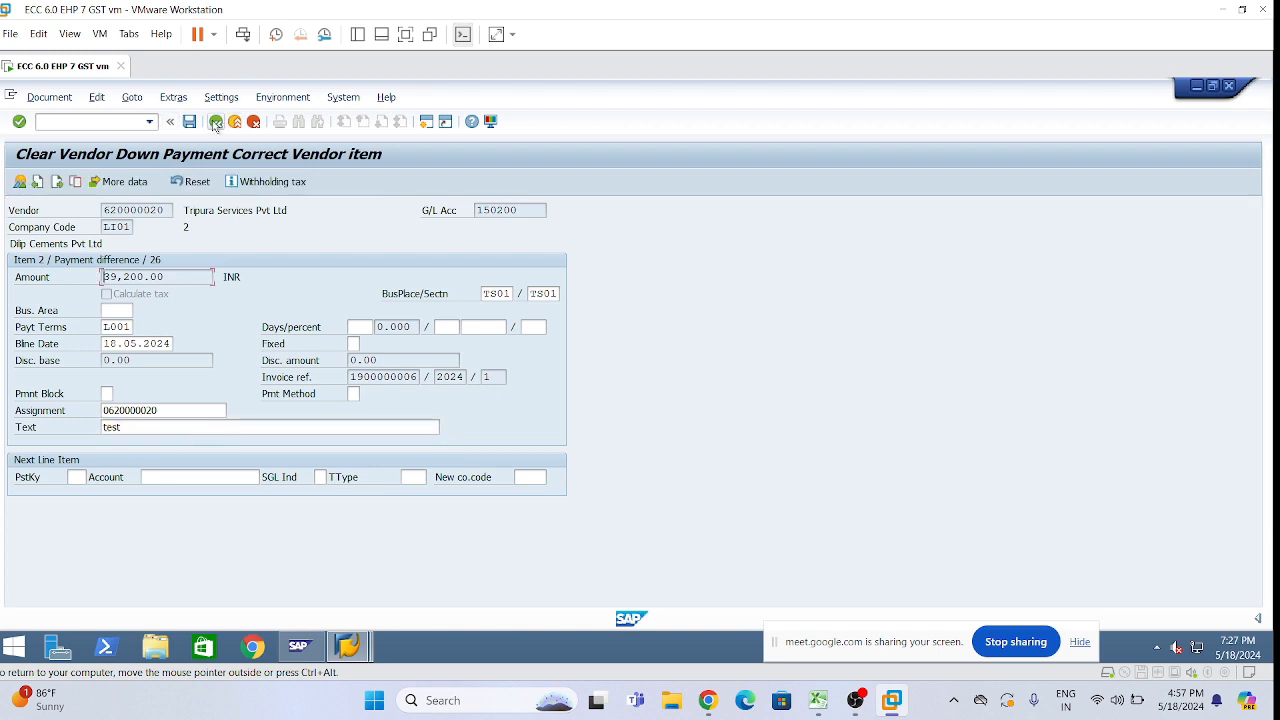
click(215, 122)
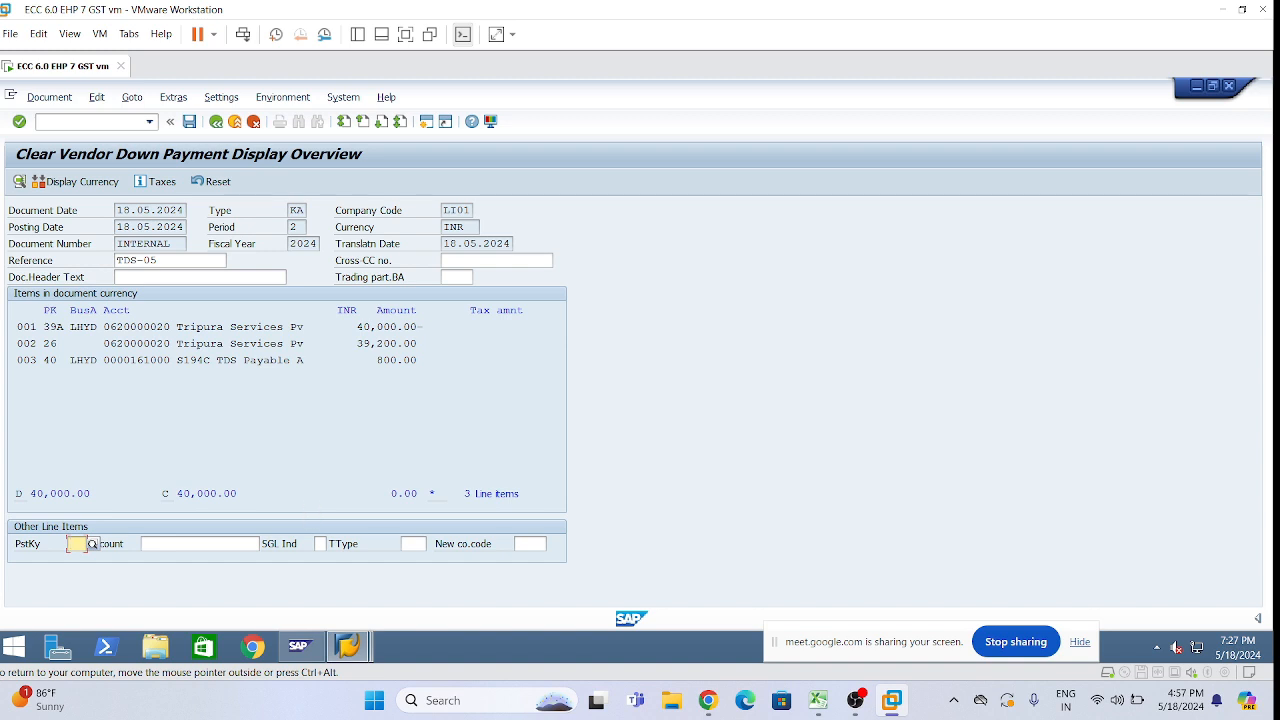
Step: Examine the amount of the S194C TDS payable line, item 003 in the document overview
click(256, 360)
drag(417, 360, 364, 360)
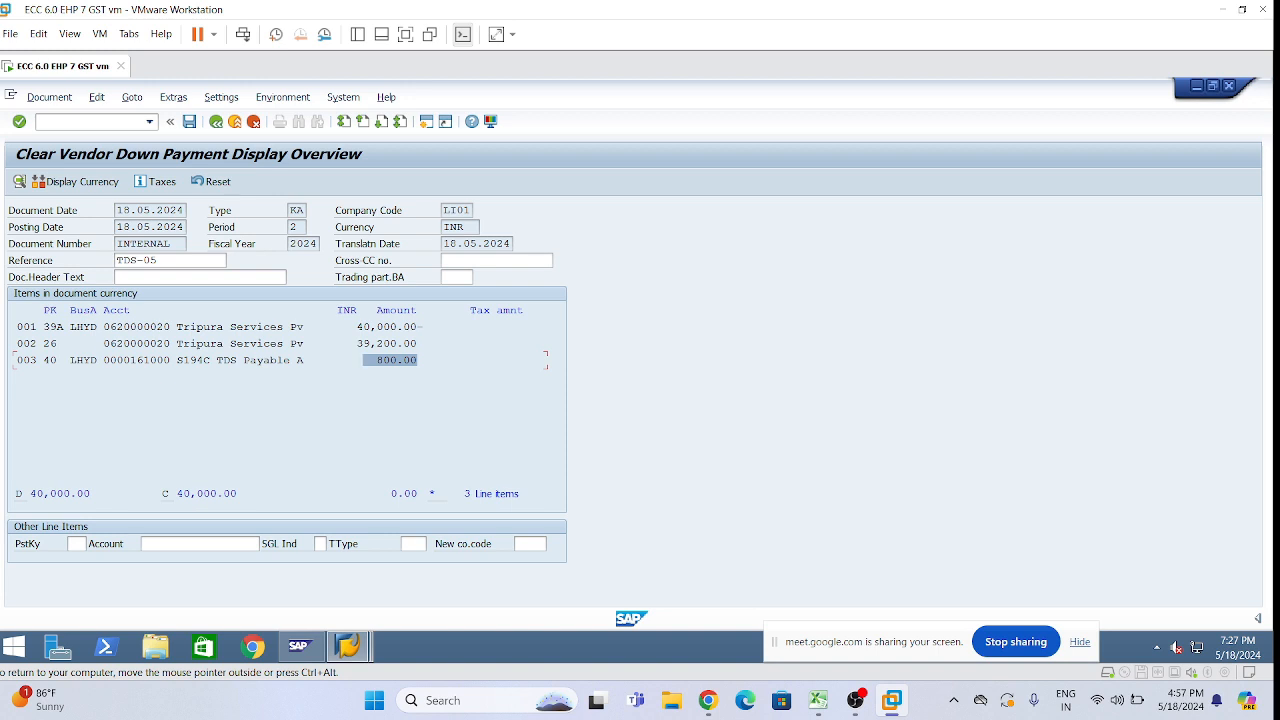
click(384, 360)
drag(377, 361, 418, 361)
Step: Switch to the Excel workbook and compare the 2% TDS amounts in C25 and C26 with the SAP TDS line, then minimize Excel
click(818, 700)
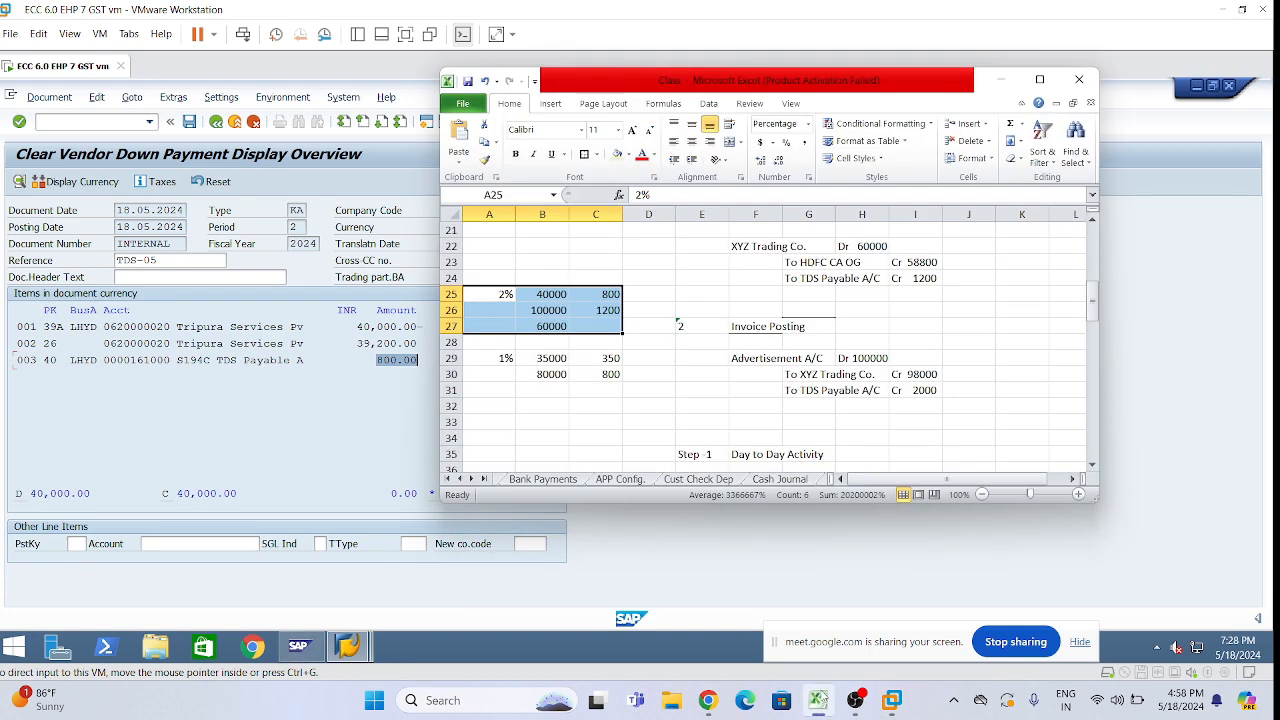
click(645, 298)
click(612, 296)
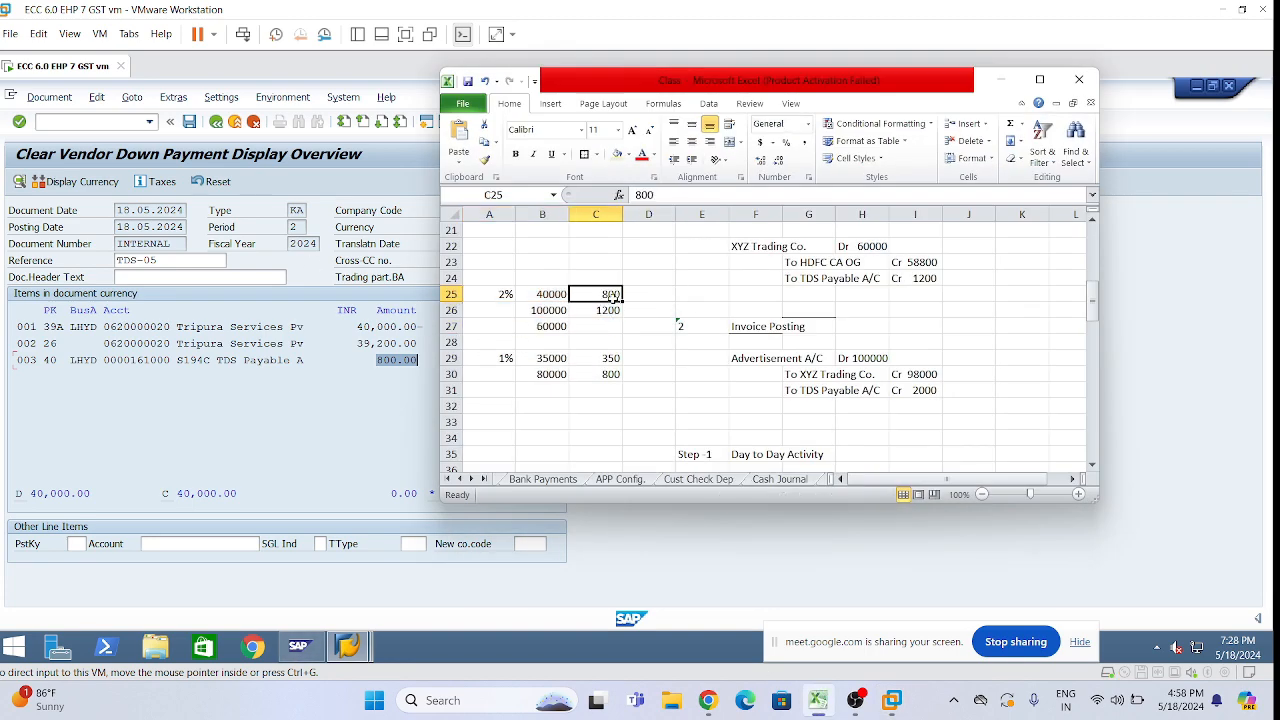
click(646, 295)
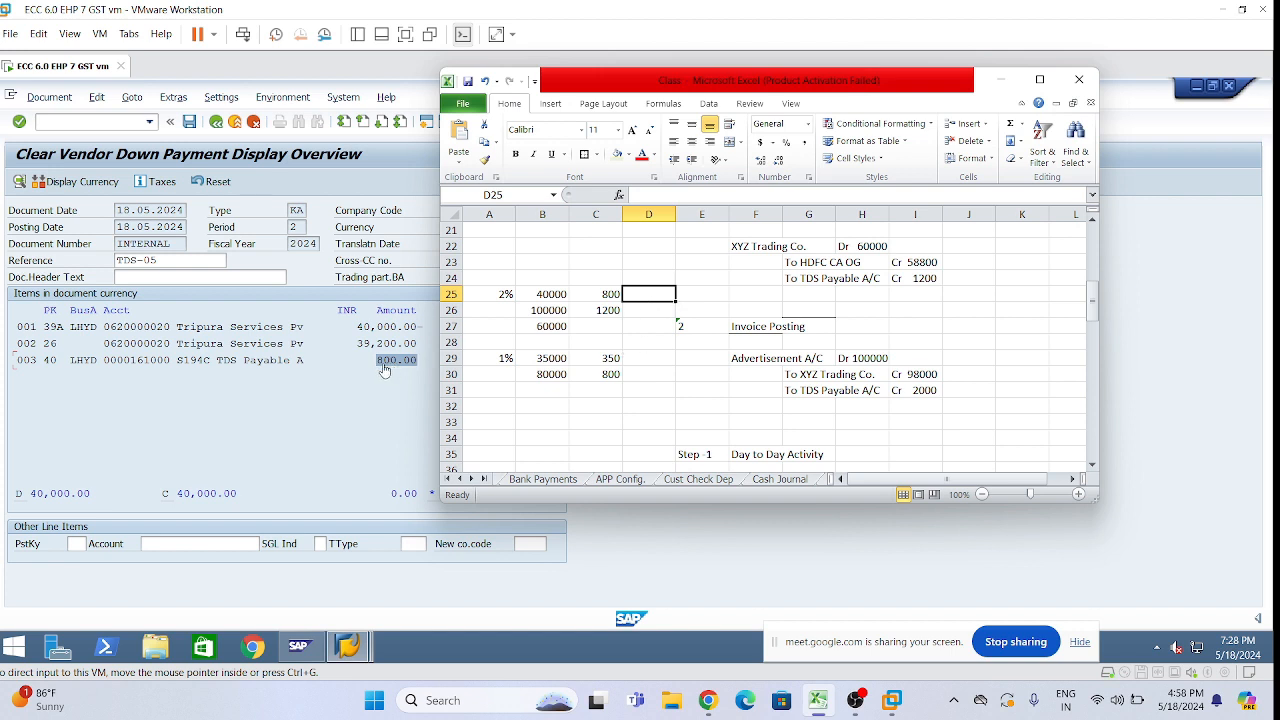
click(645, 313)
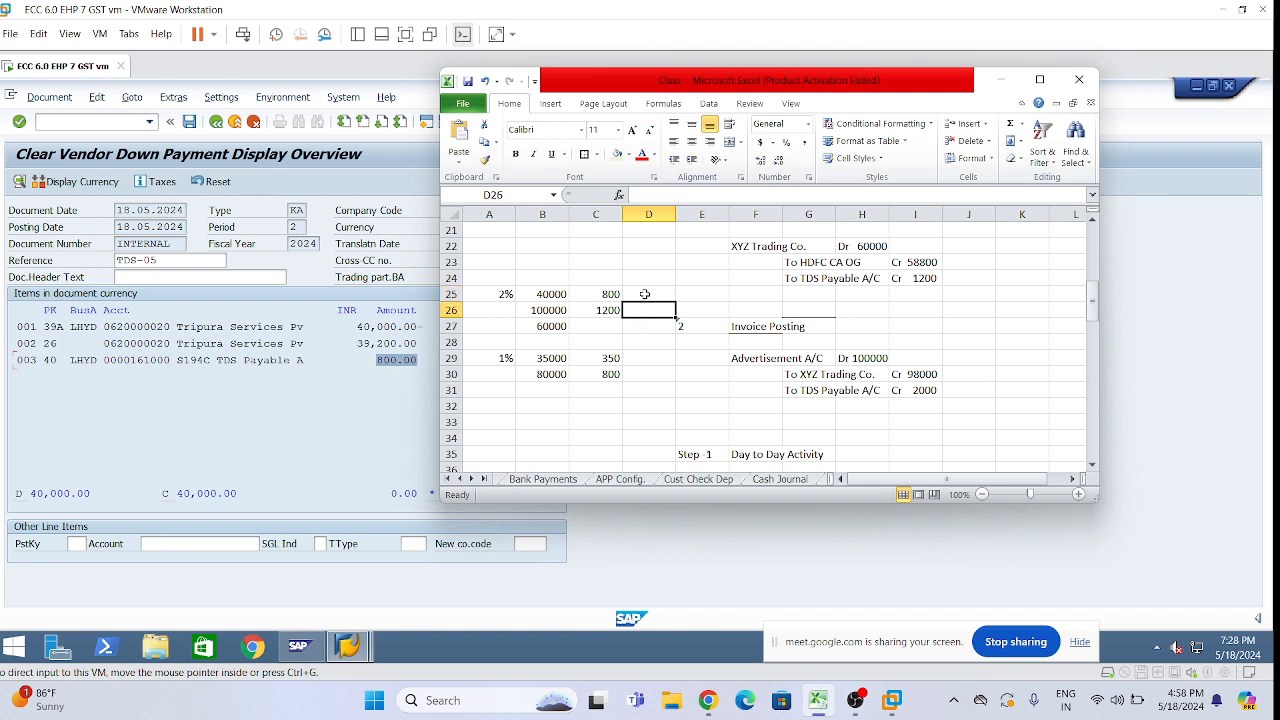
click(645, 294)
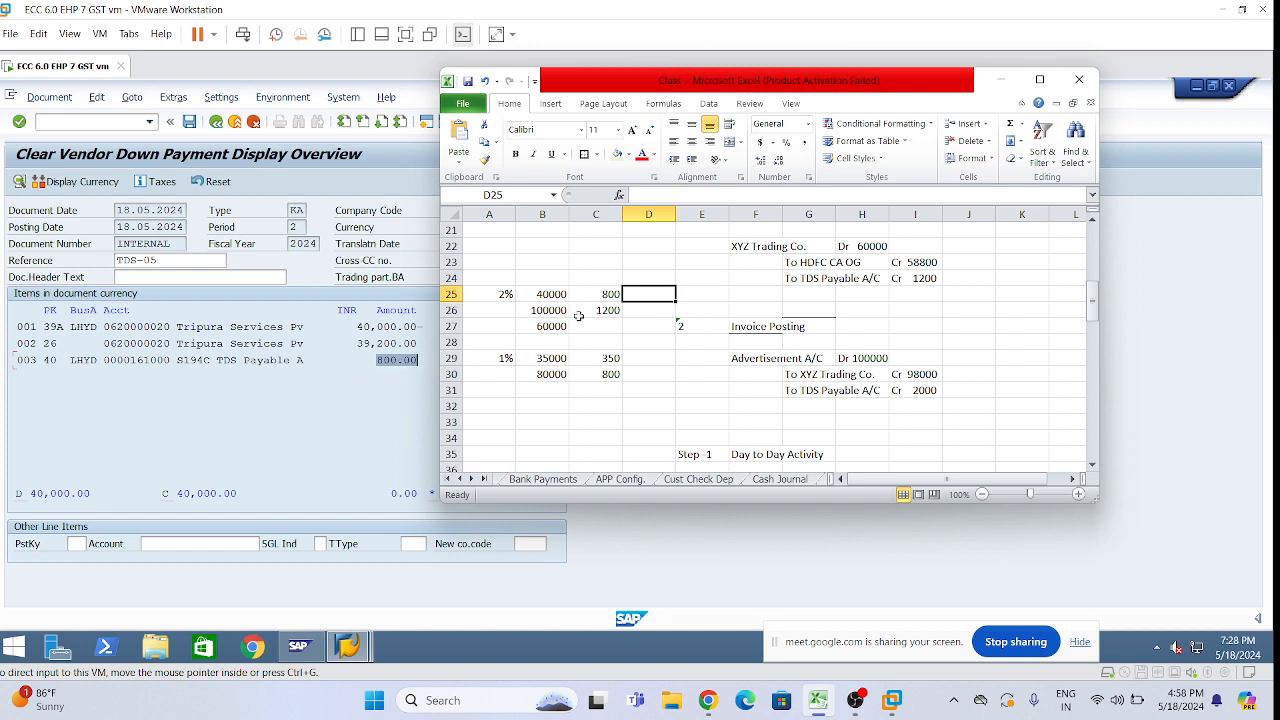
drag(606, 298, 606, 310)
click(646, 310)
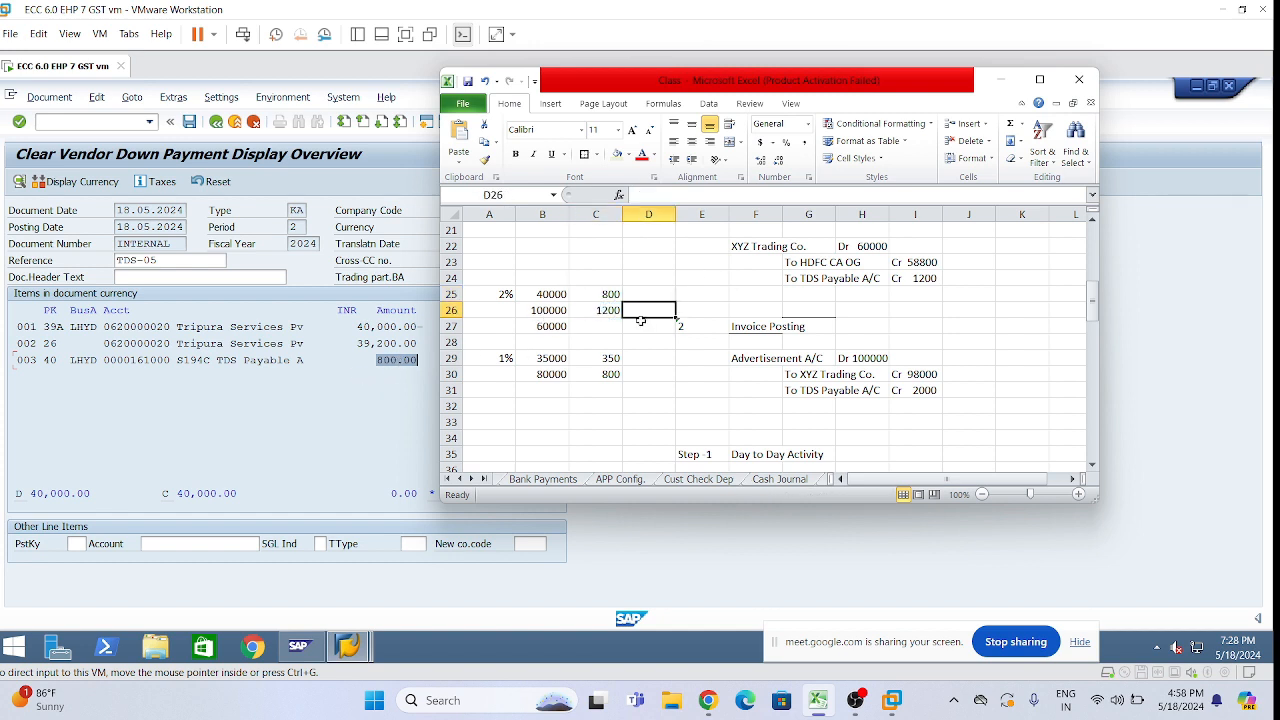
click(584, 313)
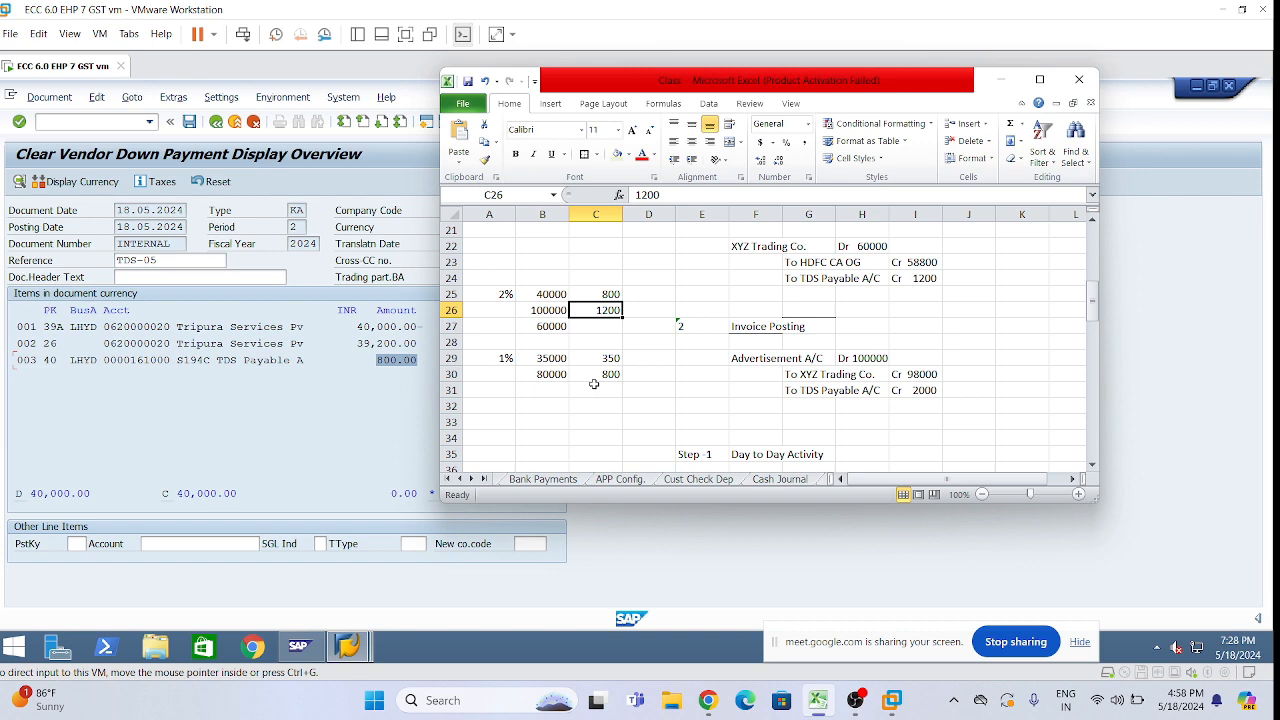
click(1001, 79)
Step: Bring the Excel workbook back and review the invoice base in B26 and its TDS amount in C26
click(818, 700)
click(546, 276)
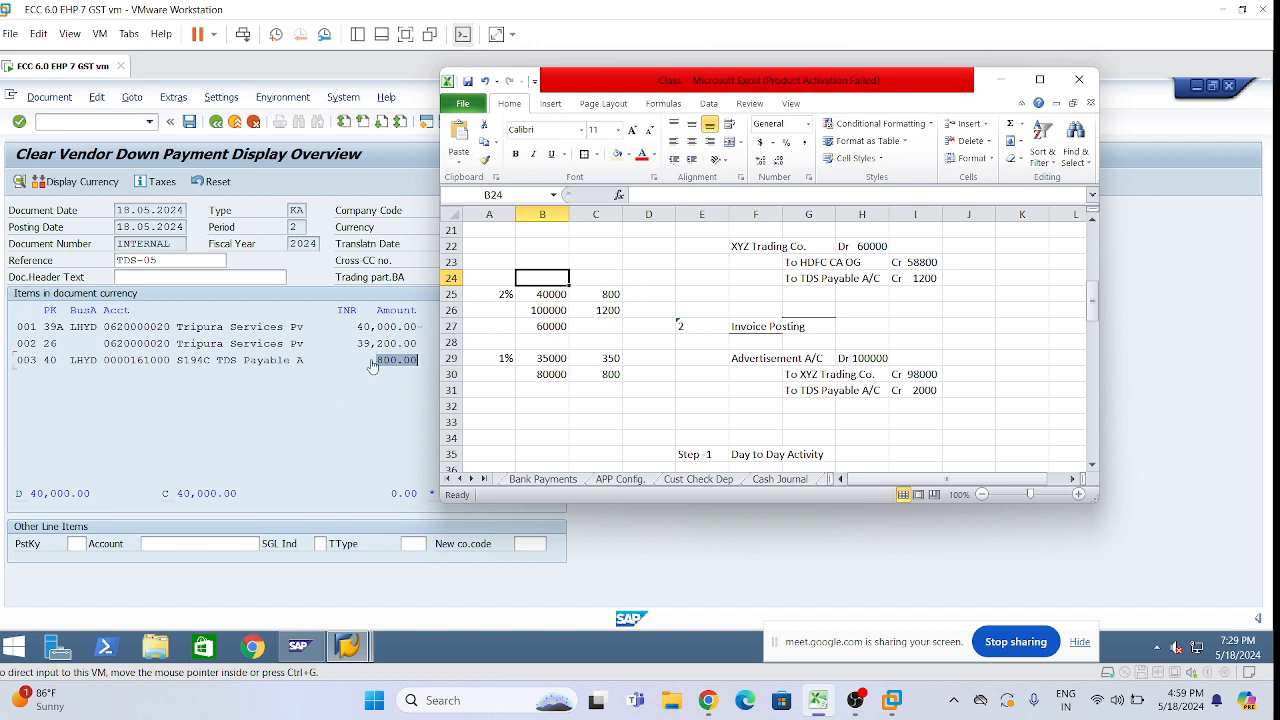
click(598, 346)
click(556, 312)
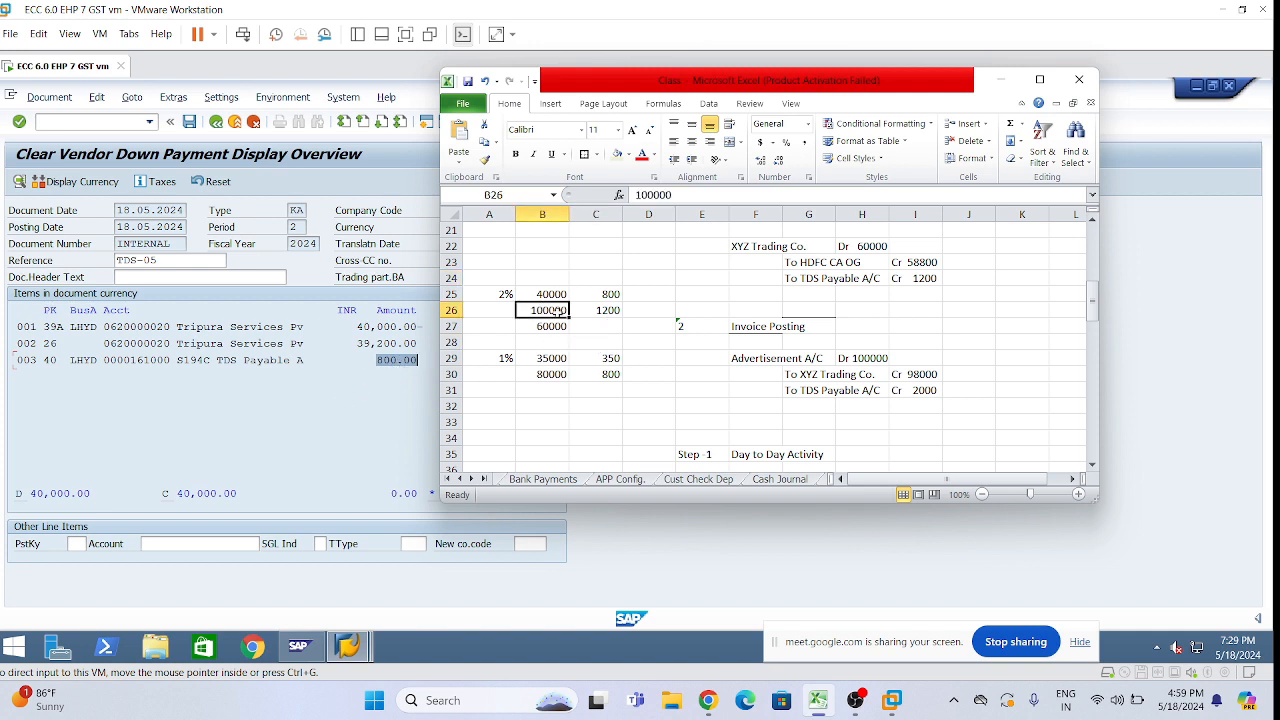
click(604, 344)
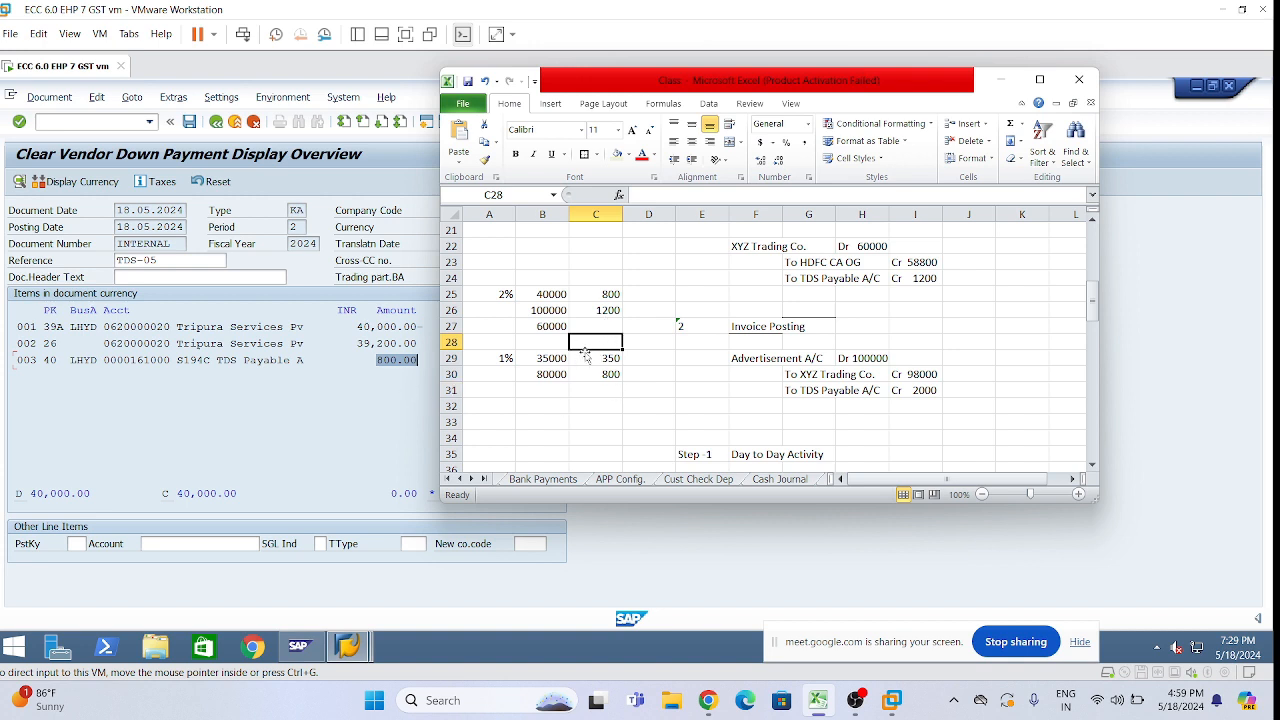
click(604, 312)
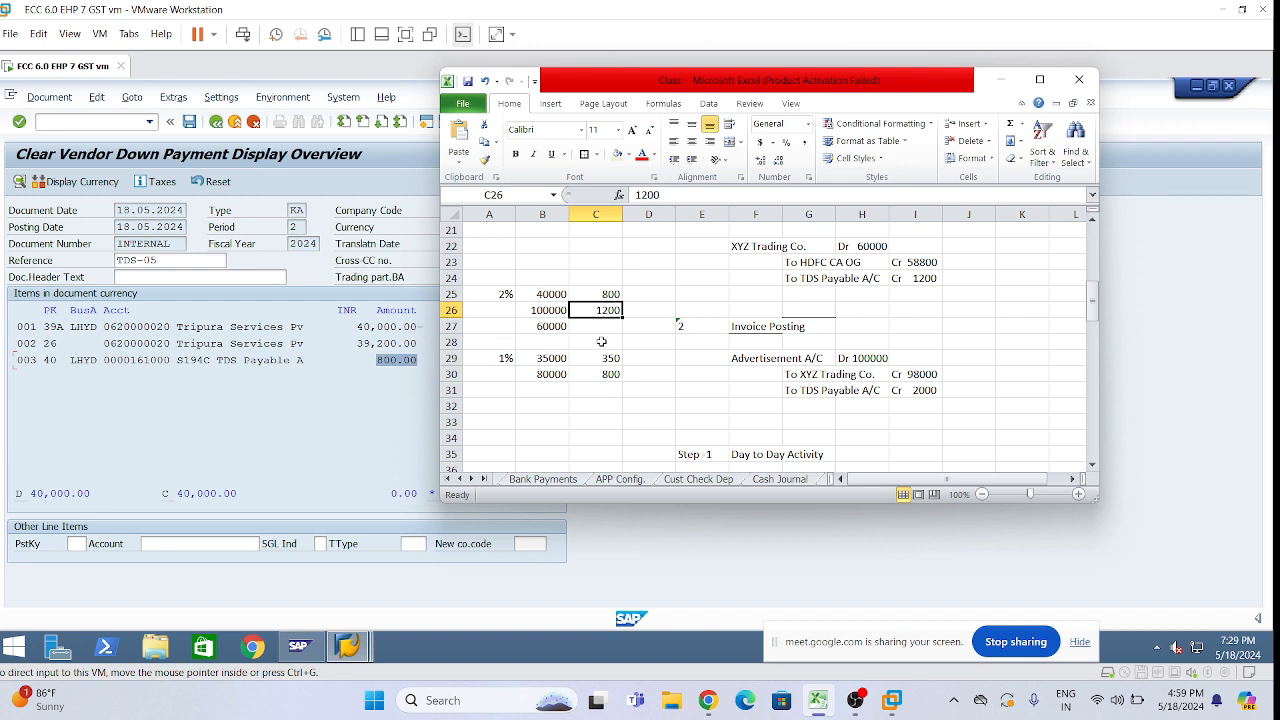
click(600, 340)
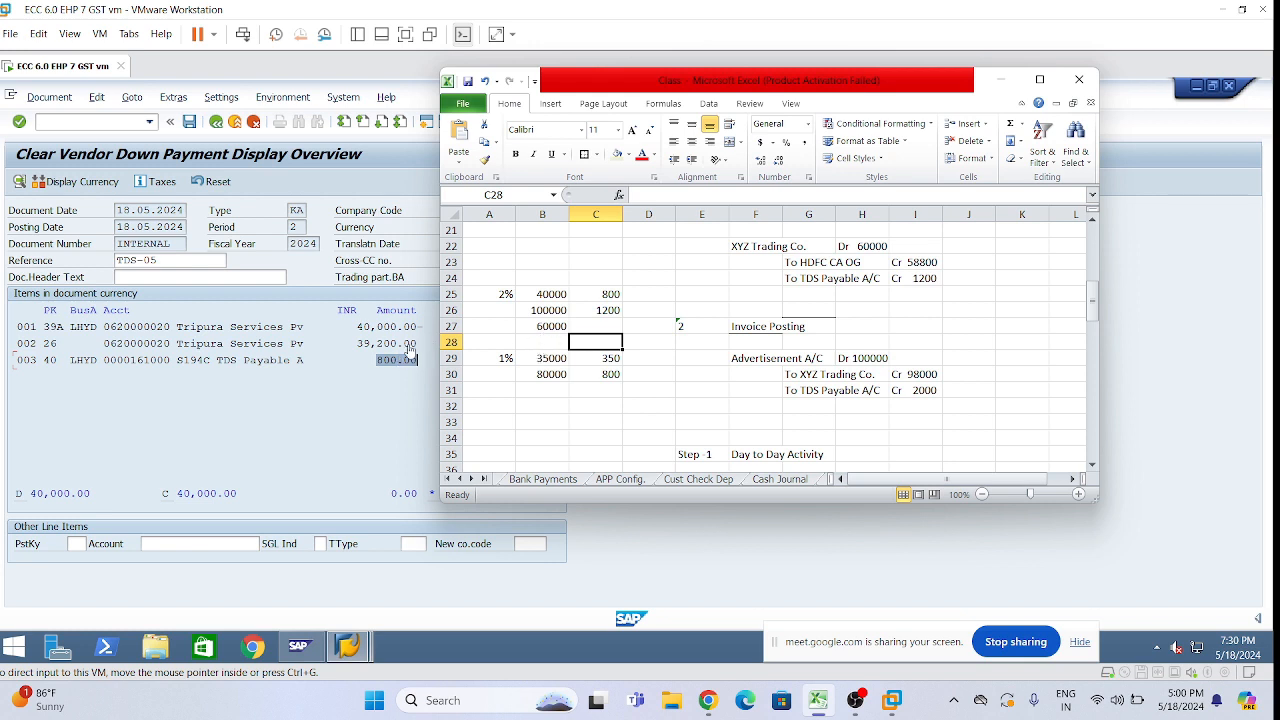
Step: Review the 1% block in A29:C30 and the TDS amount in C26, then return to the SAP clearing overview
drag(543, 362, 596, 375)
drag(488, 358, 598, 374)
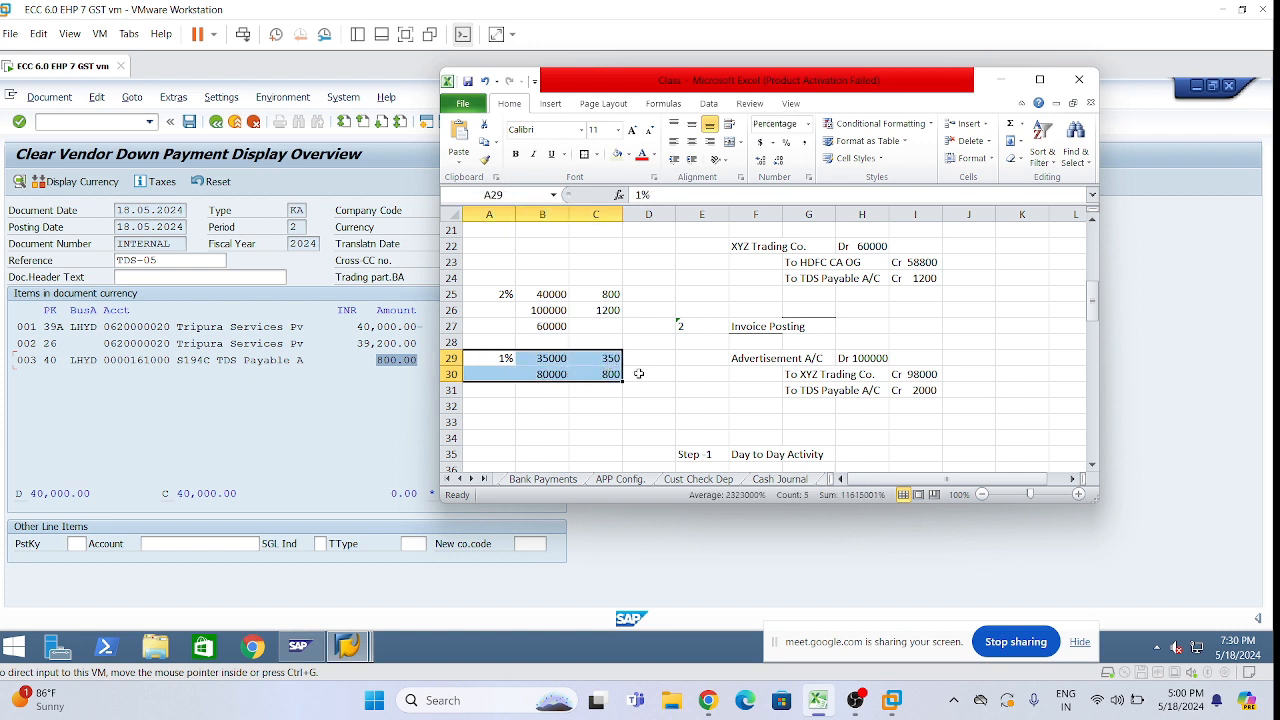
click(650, 372)
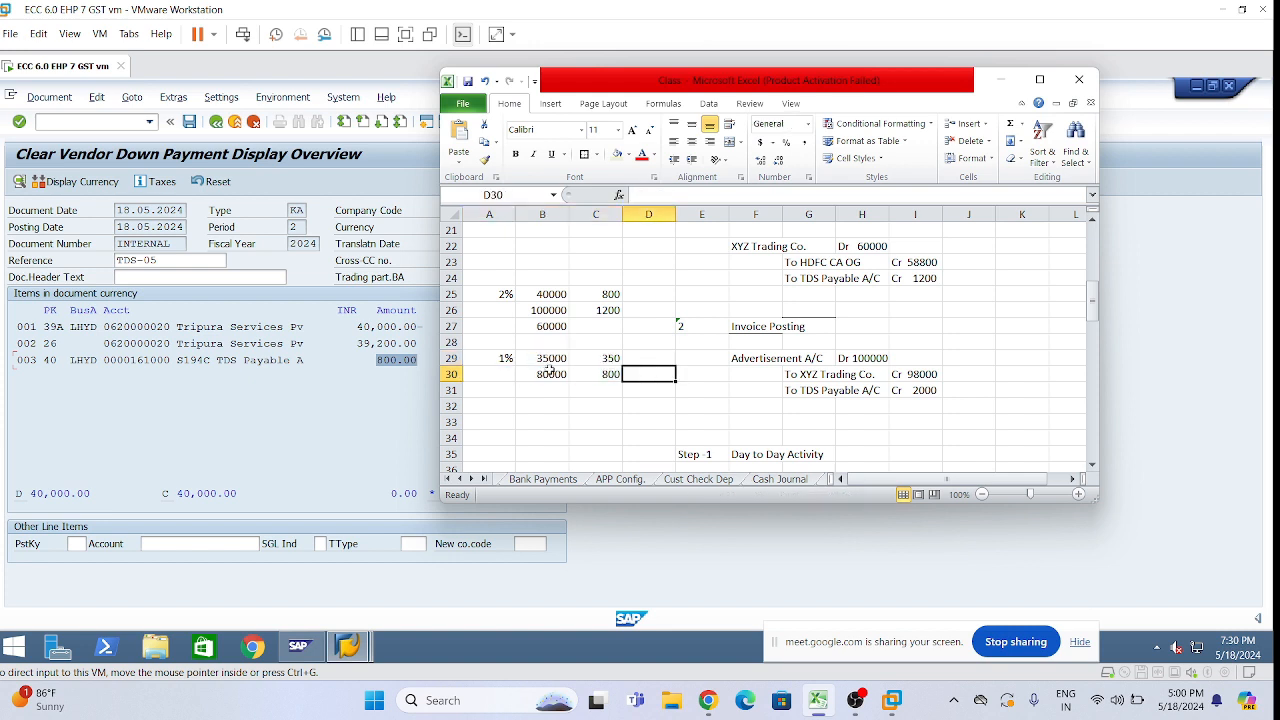
click(592, 312)
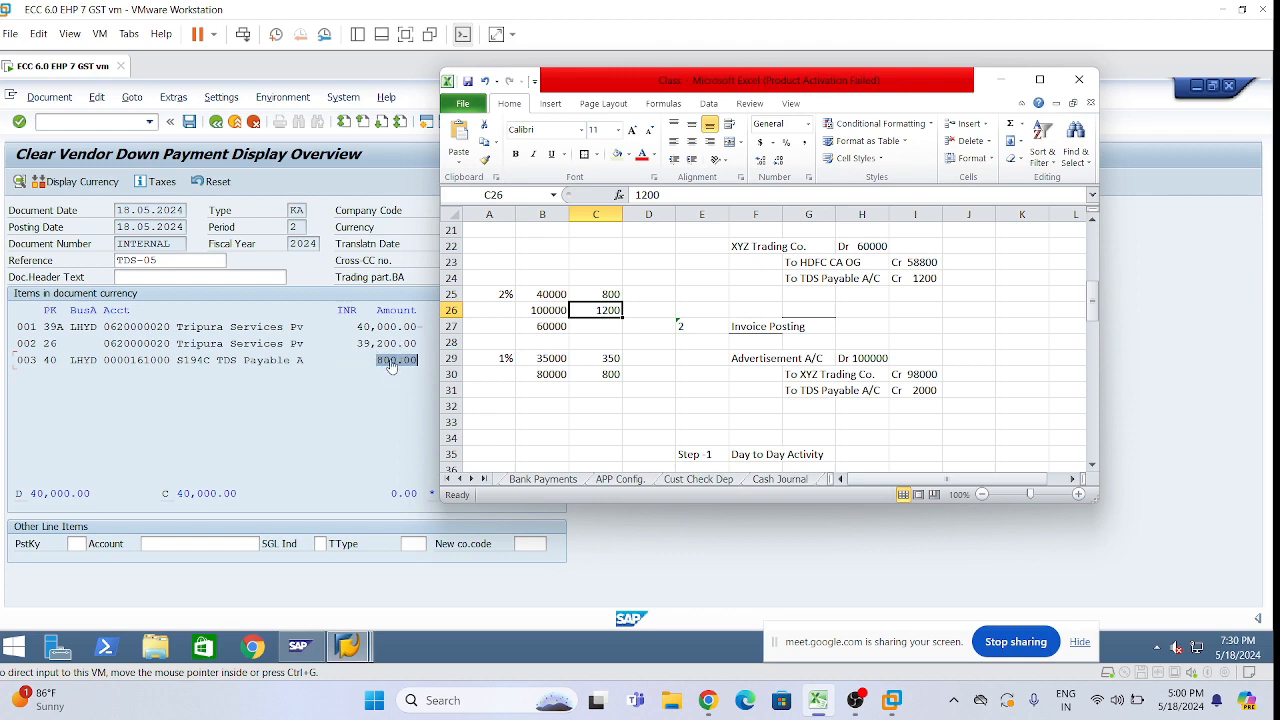
click(1000, 80)
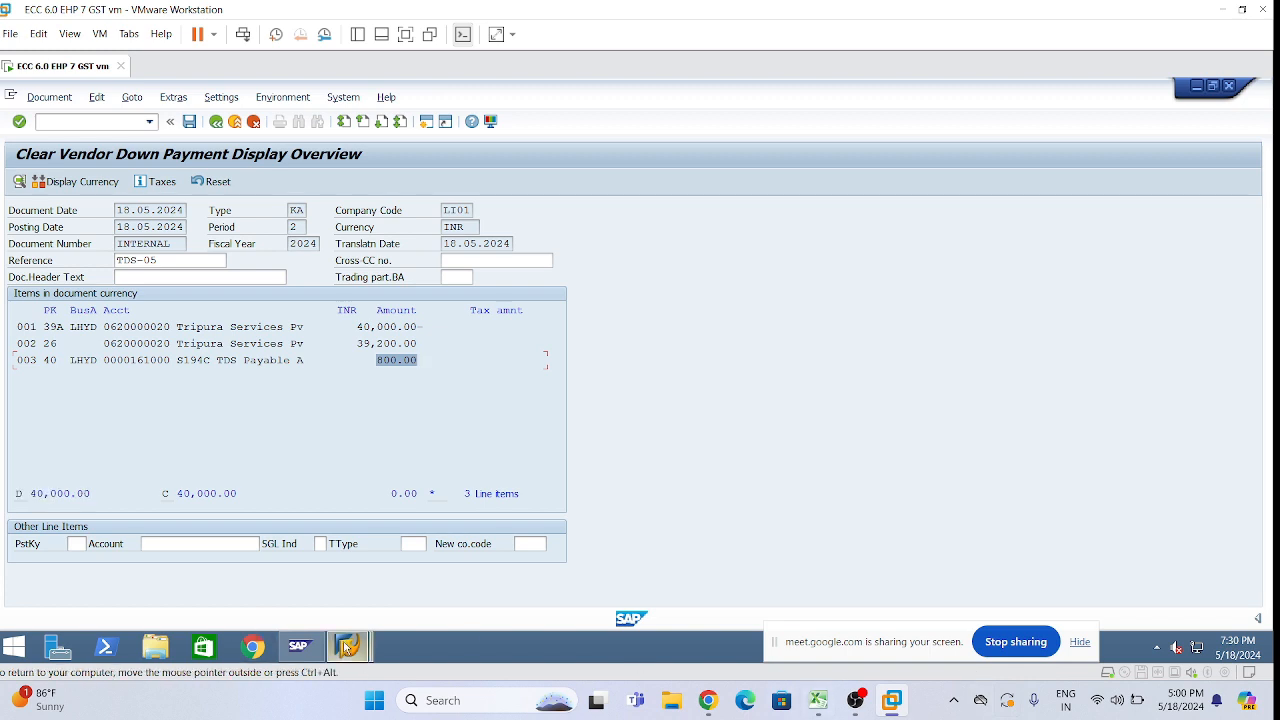
Step: Switch to the Vendor Line Item Display session and rerun the list with special G/L transactions included alongside normal items
mouse_move(348, 645)
click(460, 584)
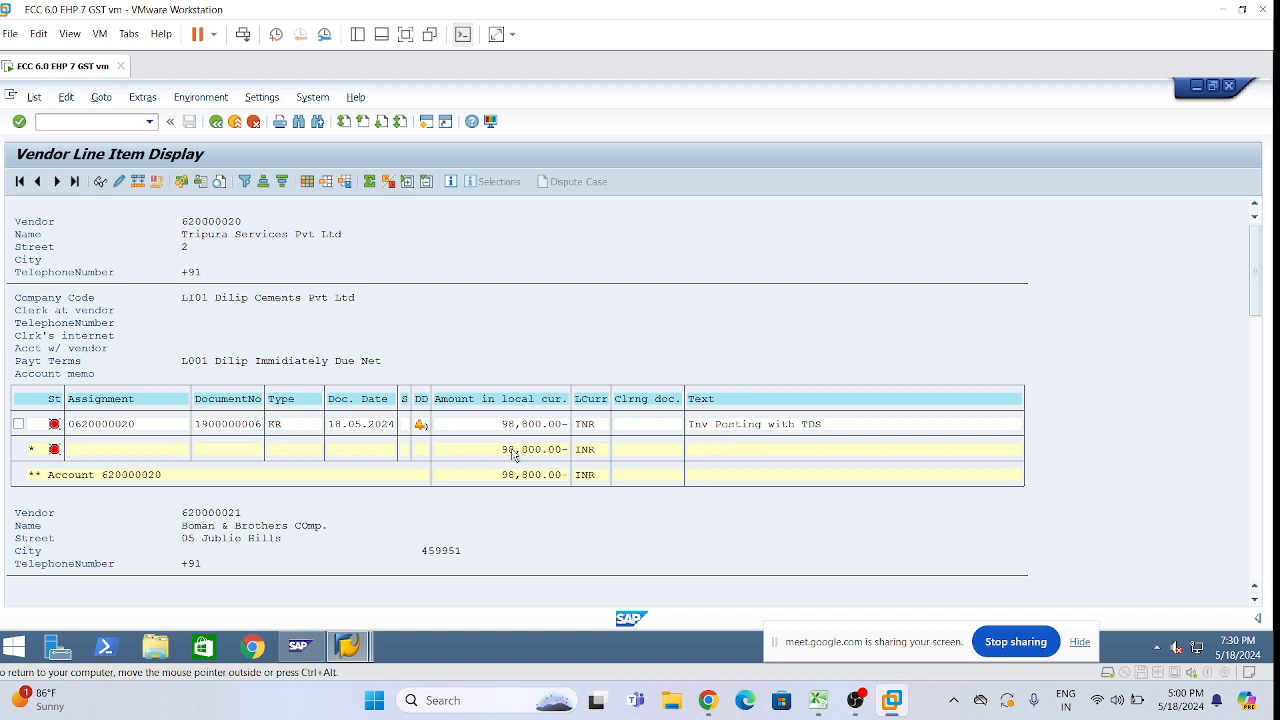
scroll(517, 448, down, 2)
scroll(520, 445, down, 1)
scroll(525, 440, up, 2)
click(216, 122)
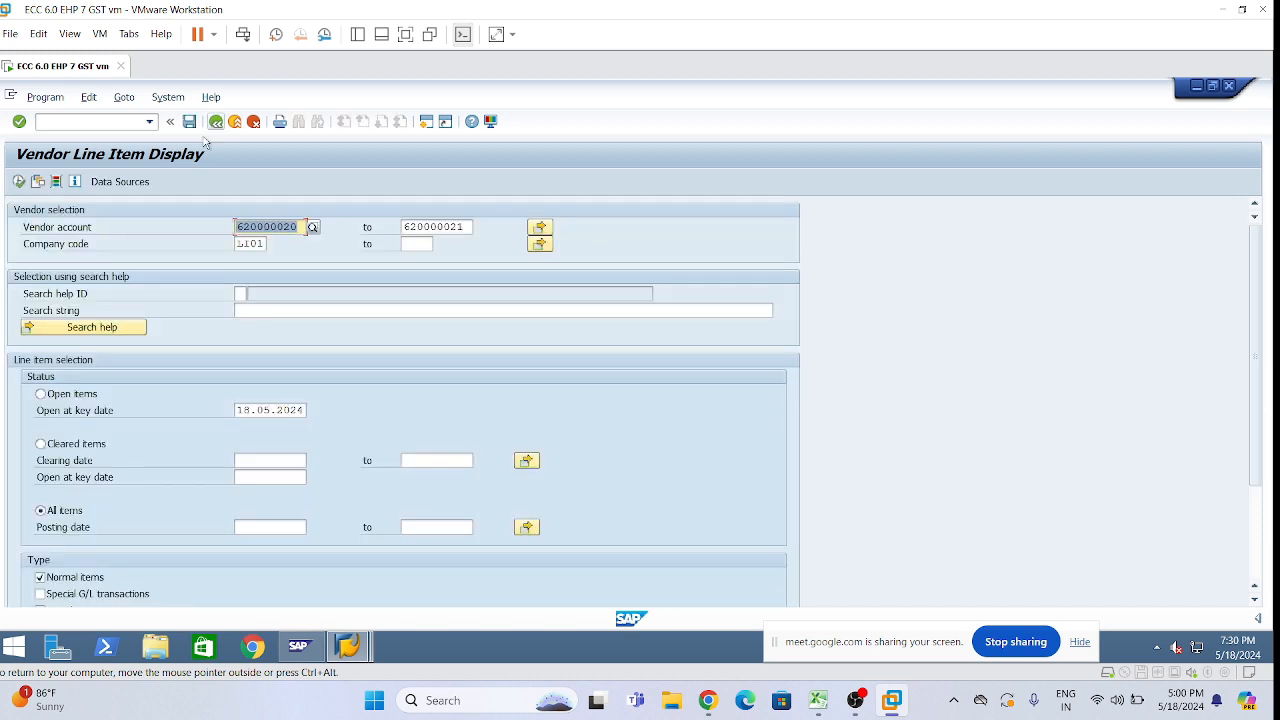
scroll(85, 505, down, 3)
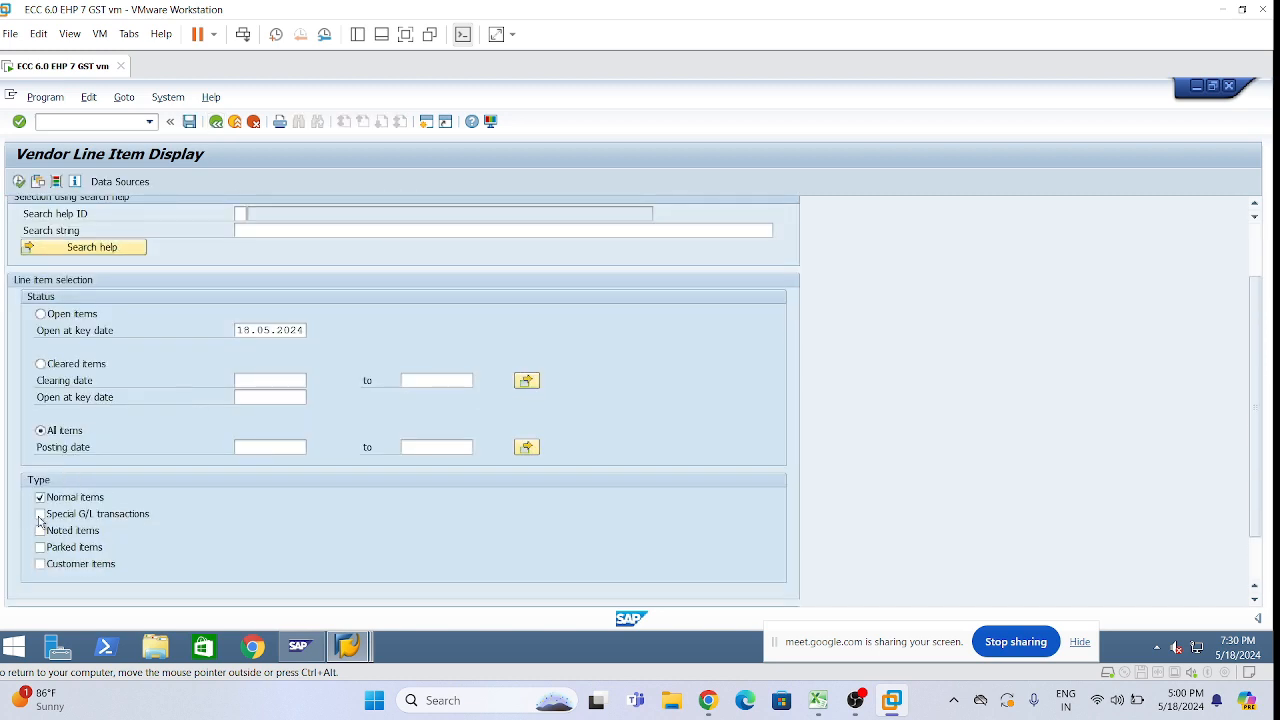
click(40, 514)
click(19, 182)
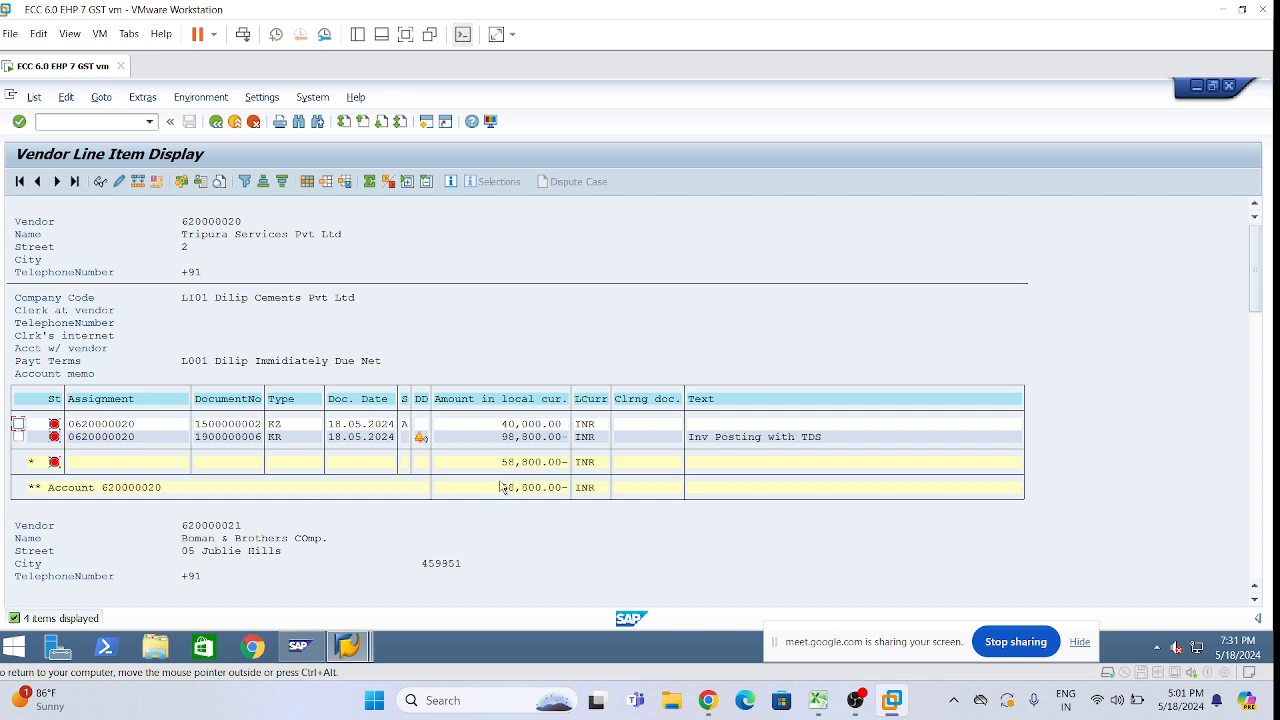
click(307, 181)
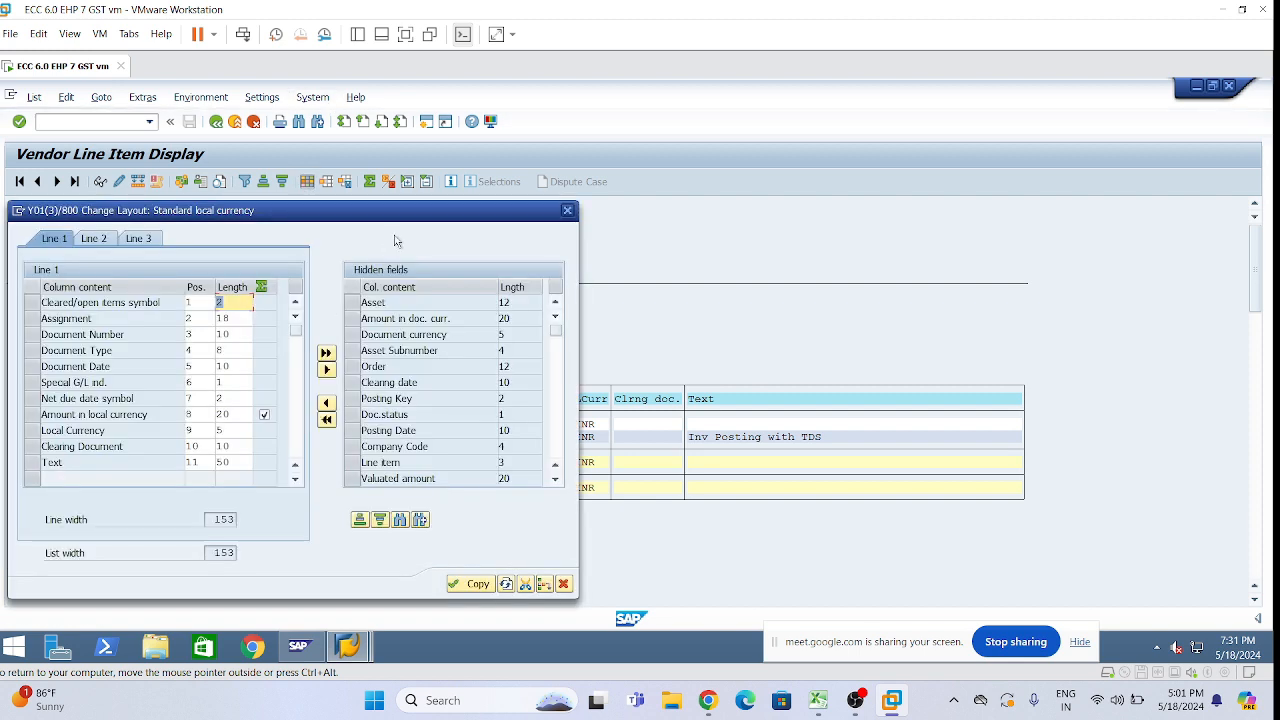
drag(406, 222, 948, 260)
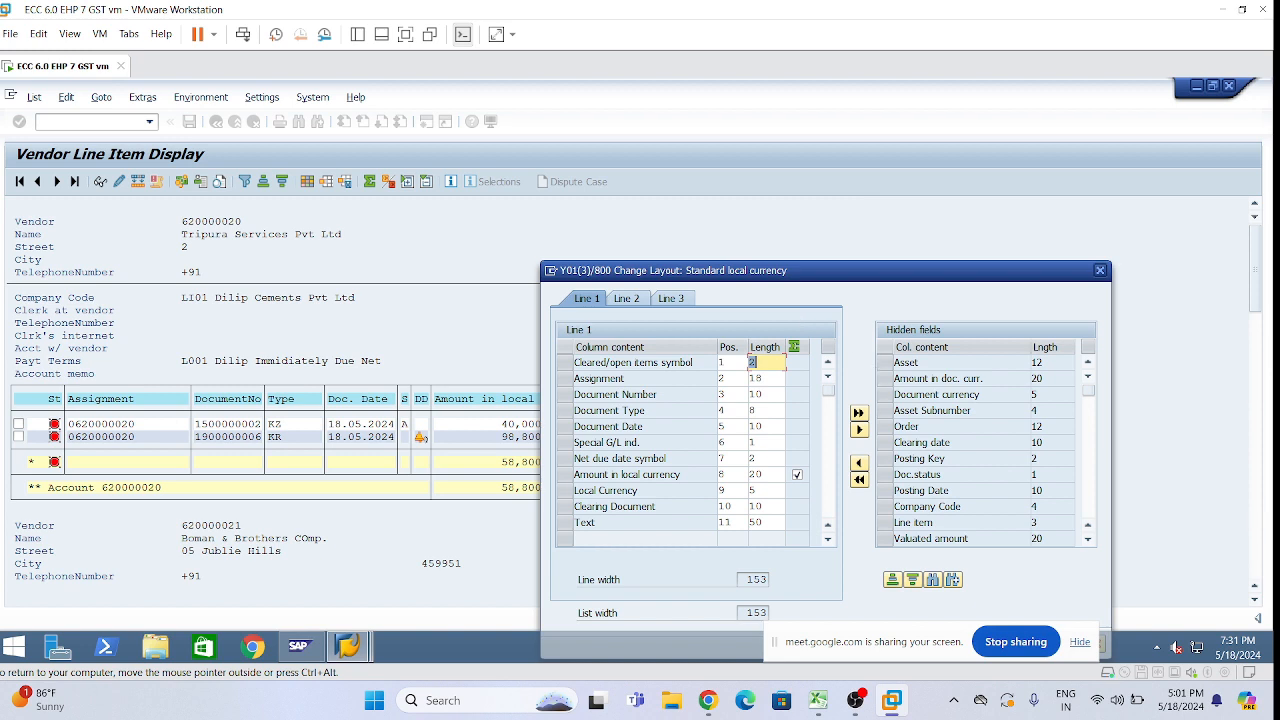
click(1099, 271)
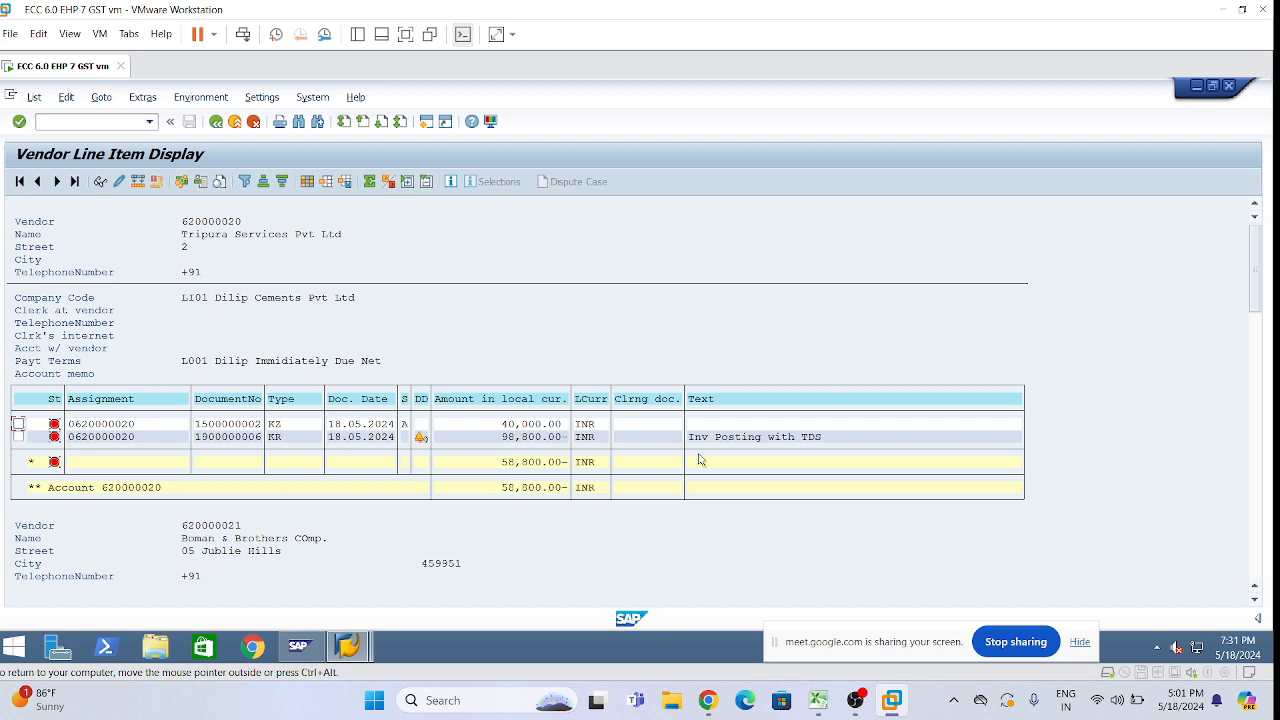
Step: Find the hidden Withholding tax amnt field and add it as a column to the line item layout
click(307, 181)
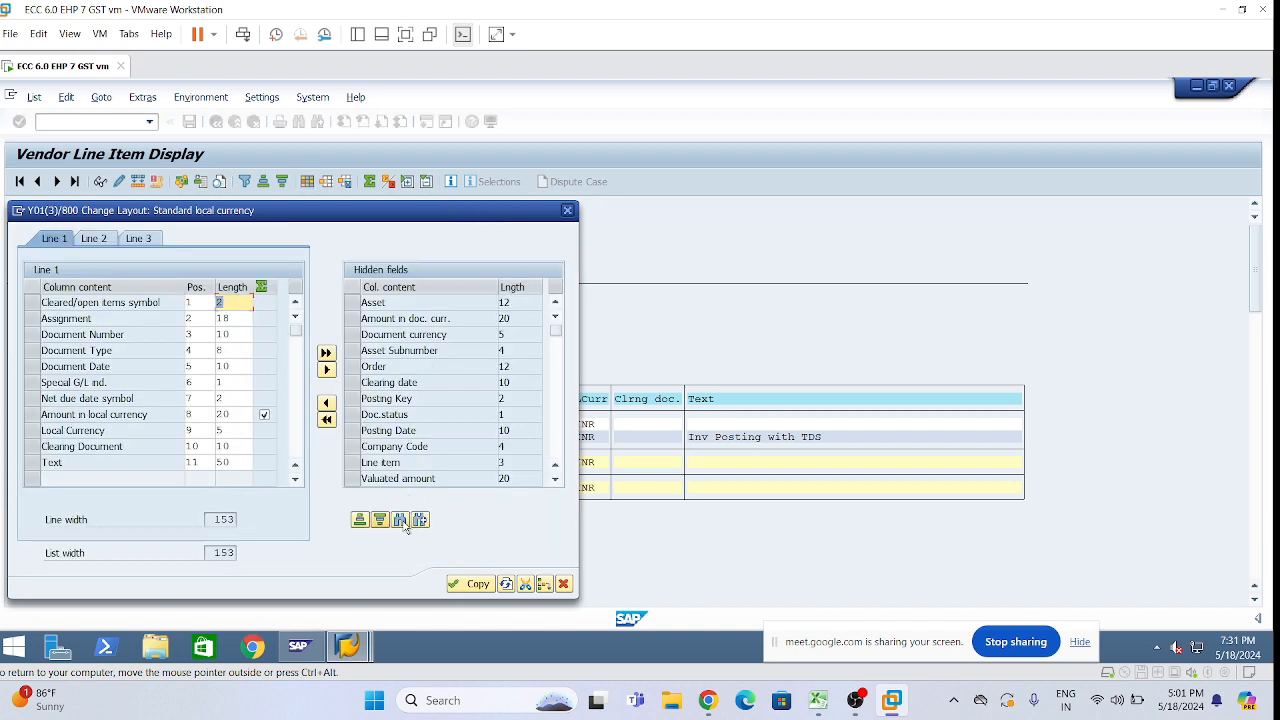
click(401, 521)
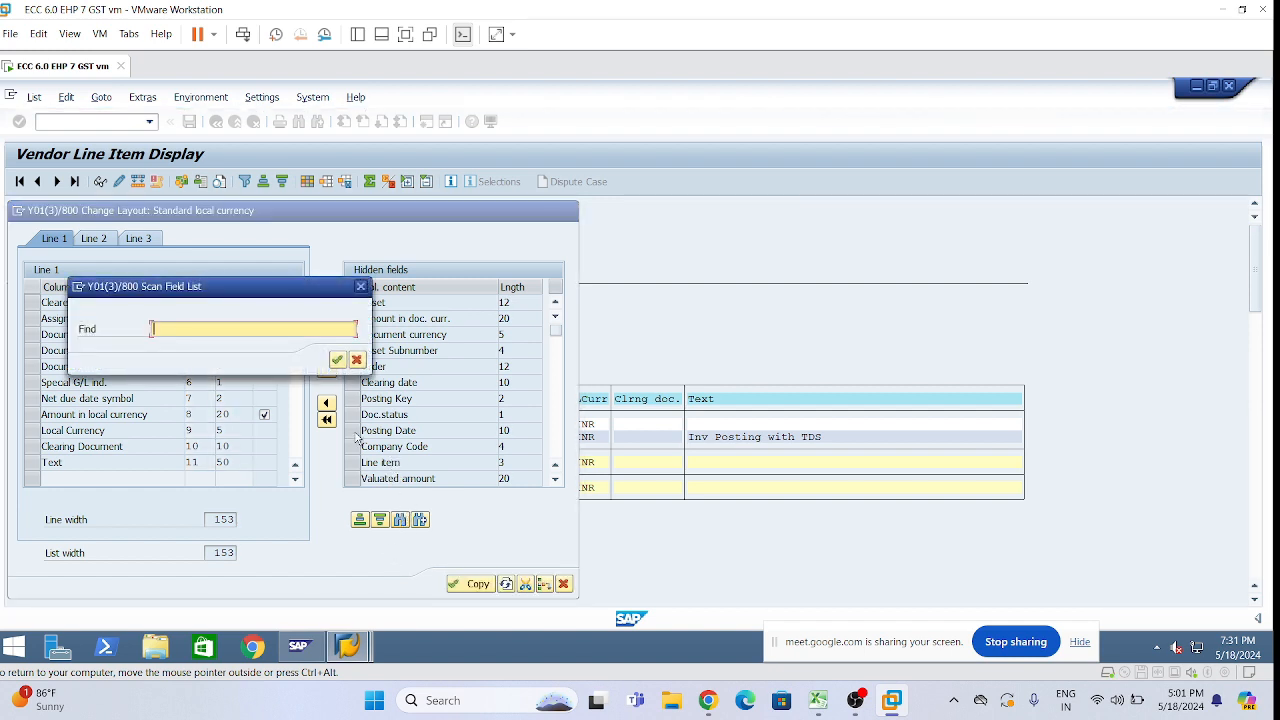
text(w)
key(Return)
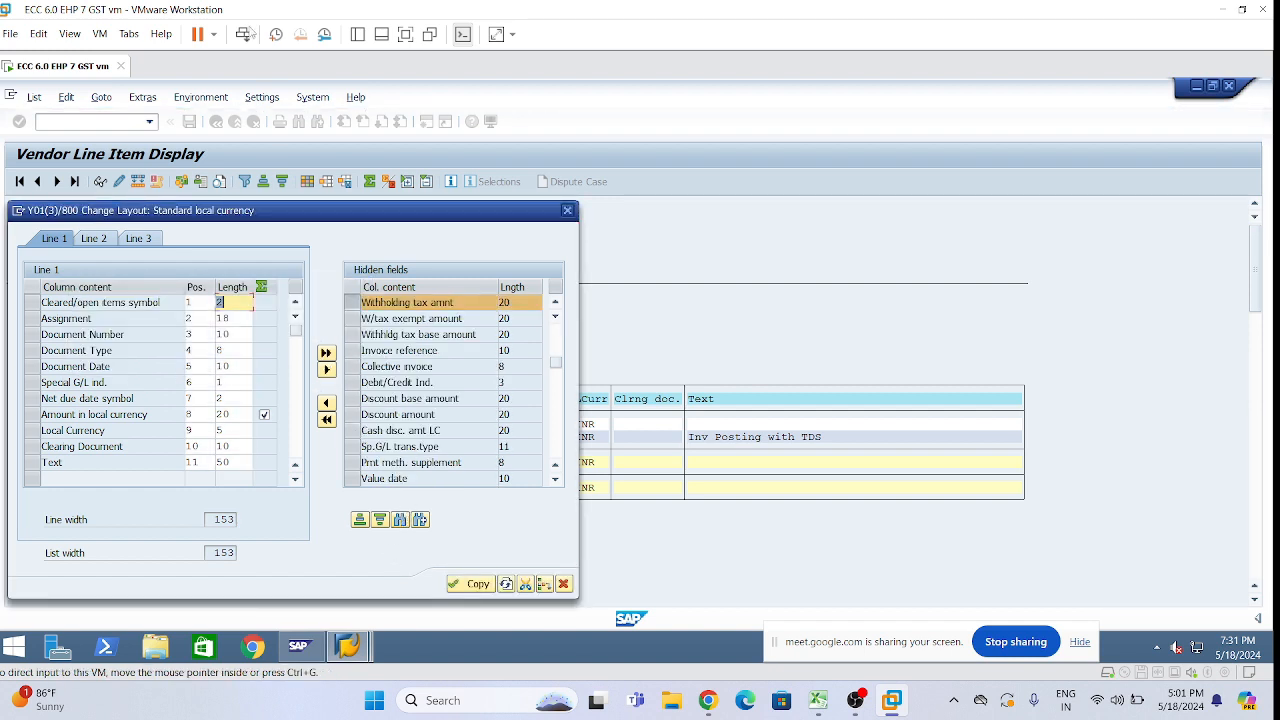
click(328, 405)
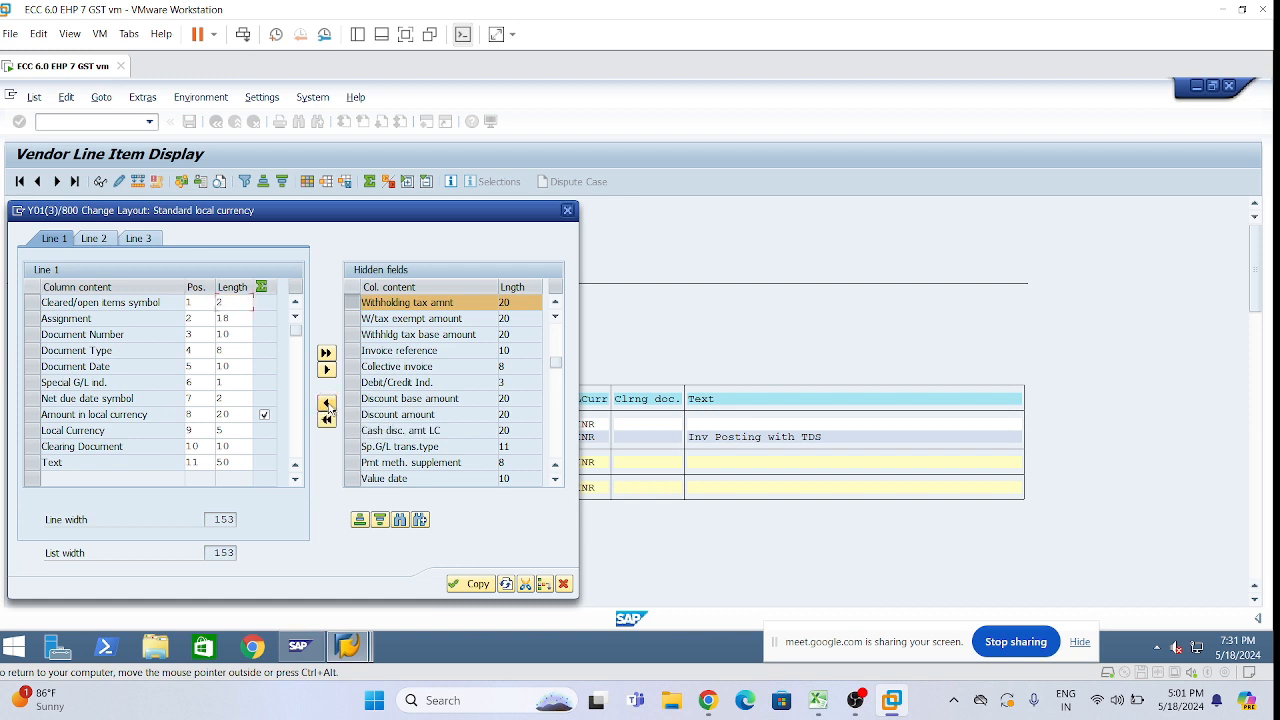
click(478, 583)
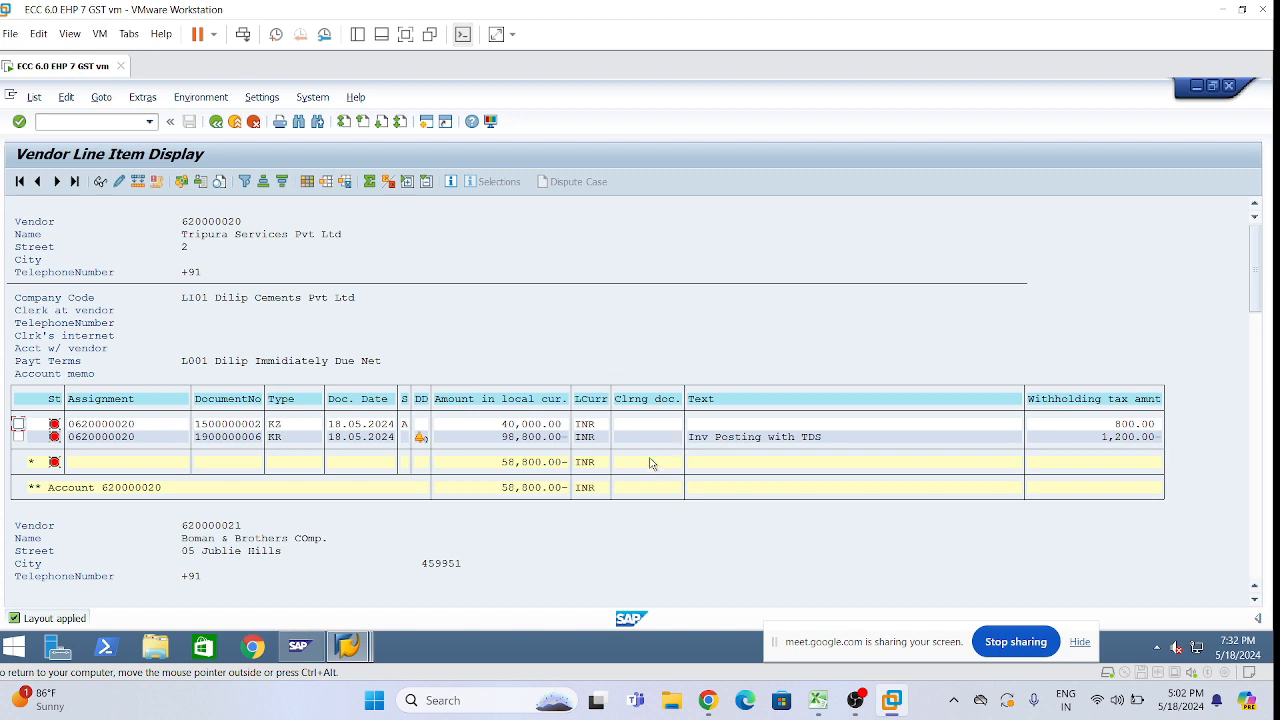
Step: Review both withholding tax amounts, examine the S194C TDS Payable line of the KZ down payment document, and return to the selection screen
click(1117, 440)
click(1120, 425)
double_click(505, 424)
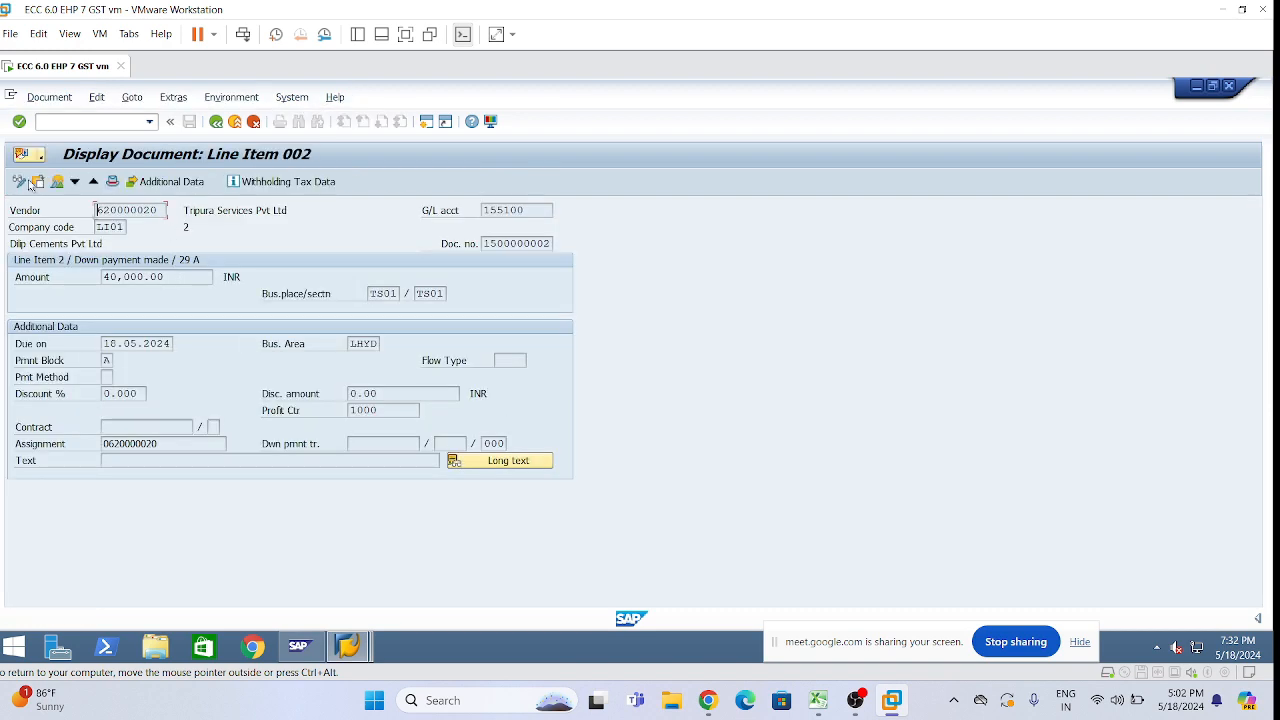
click(56, 182)
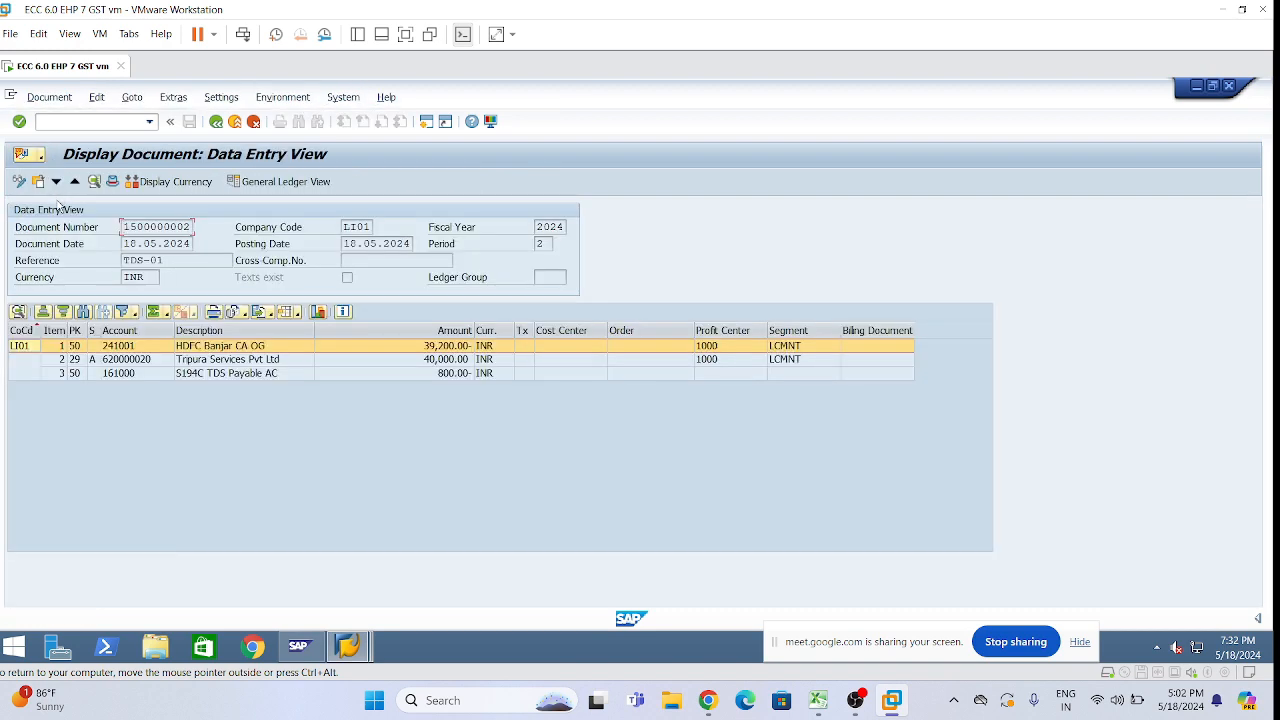
click(245, 376)
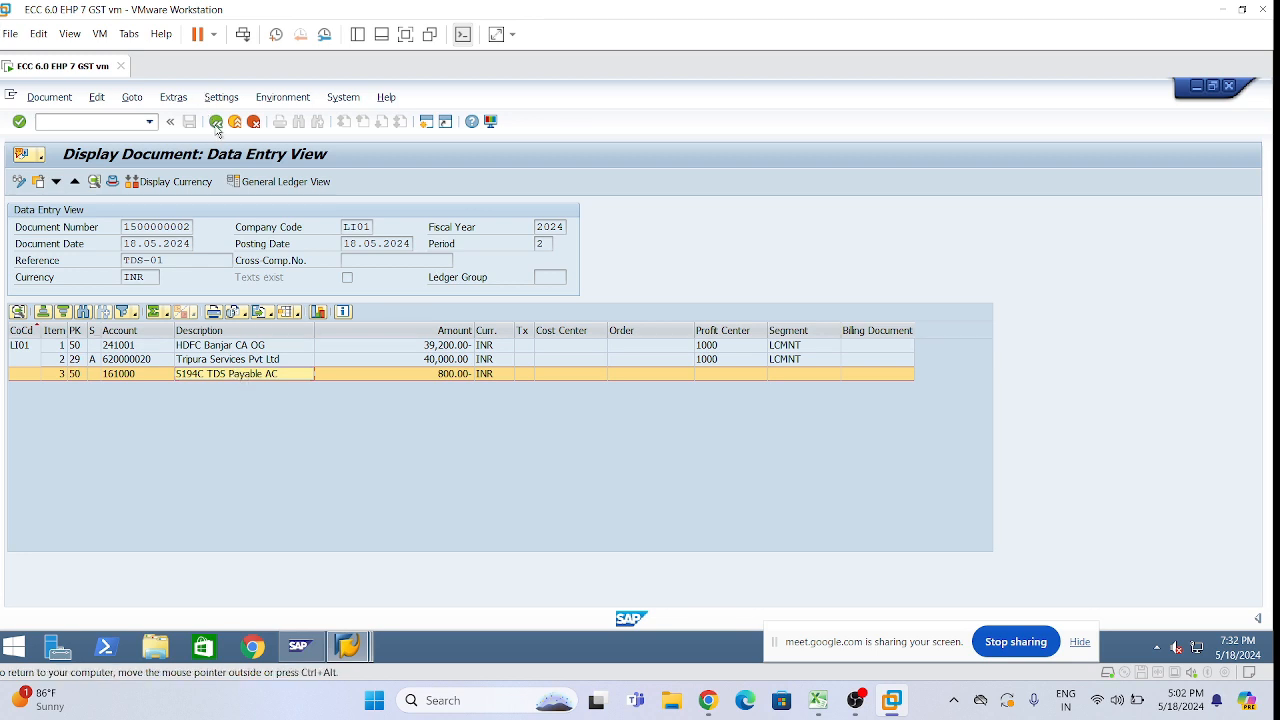
click(215, 121)
click(215, 121)
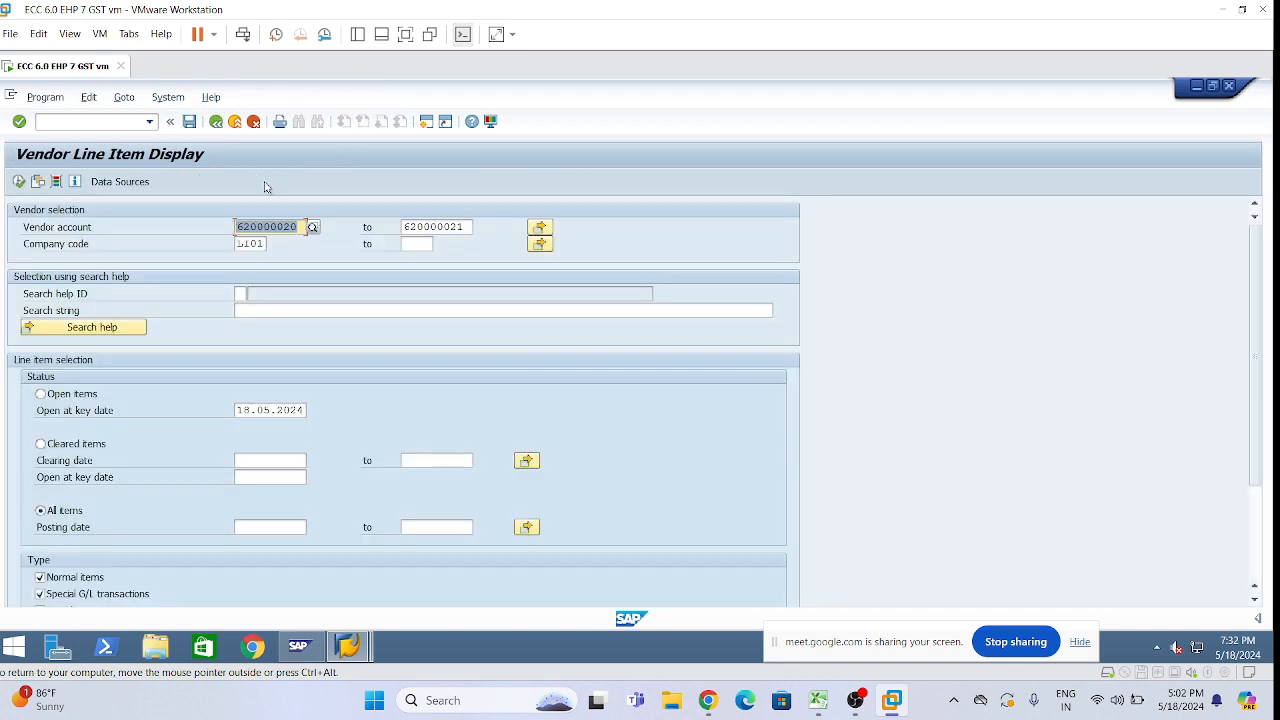
Step: Rerun the vendor line item list and display the Withholding tax amnt column in its layout again
click(18, 183)
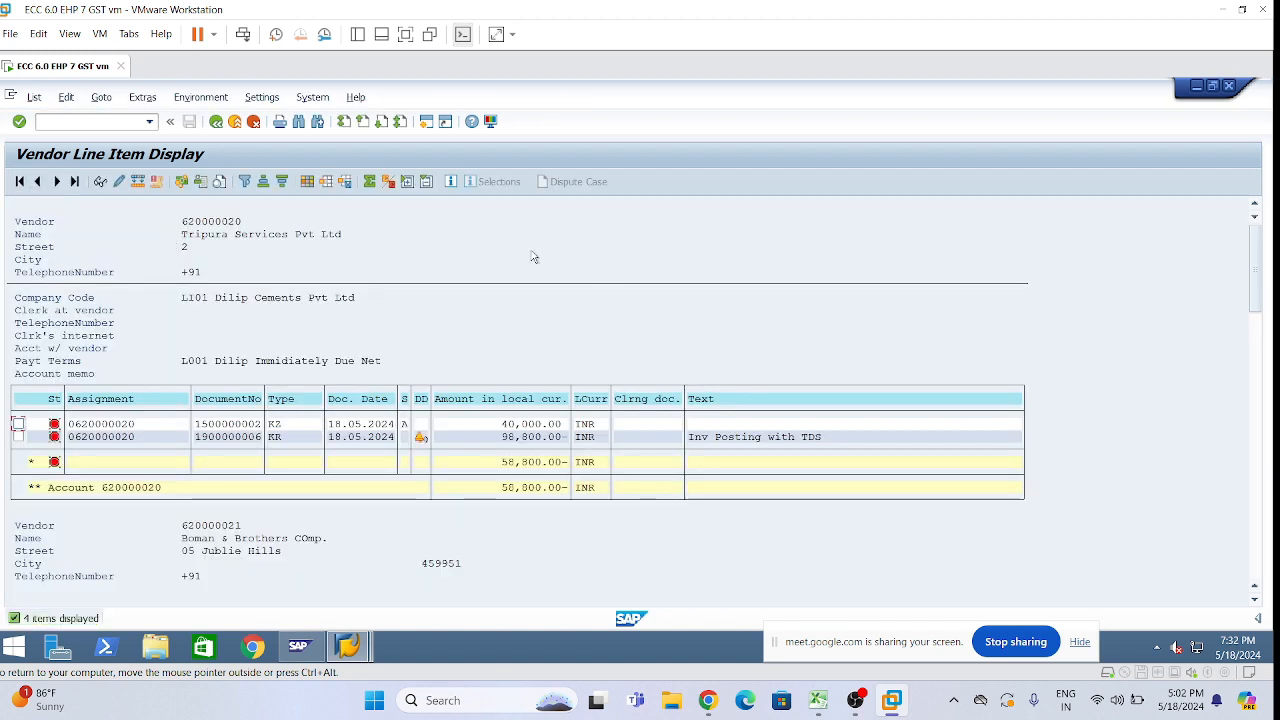
click(308, 184)
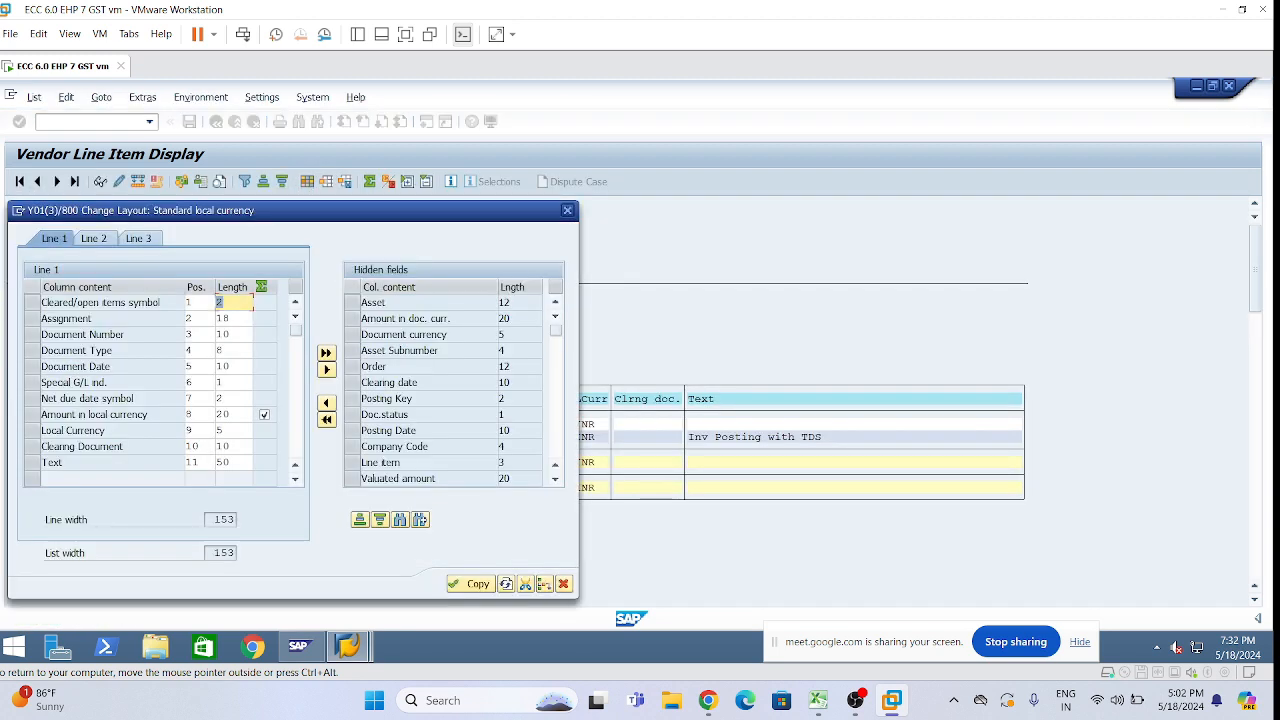
click(400, 519)
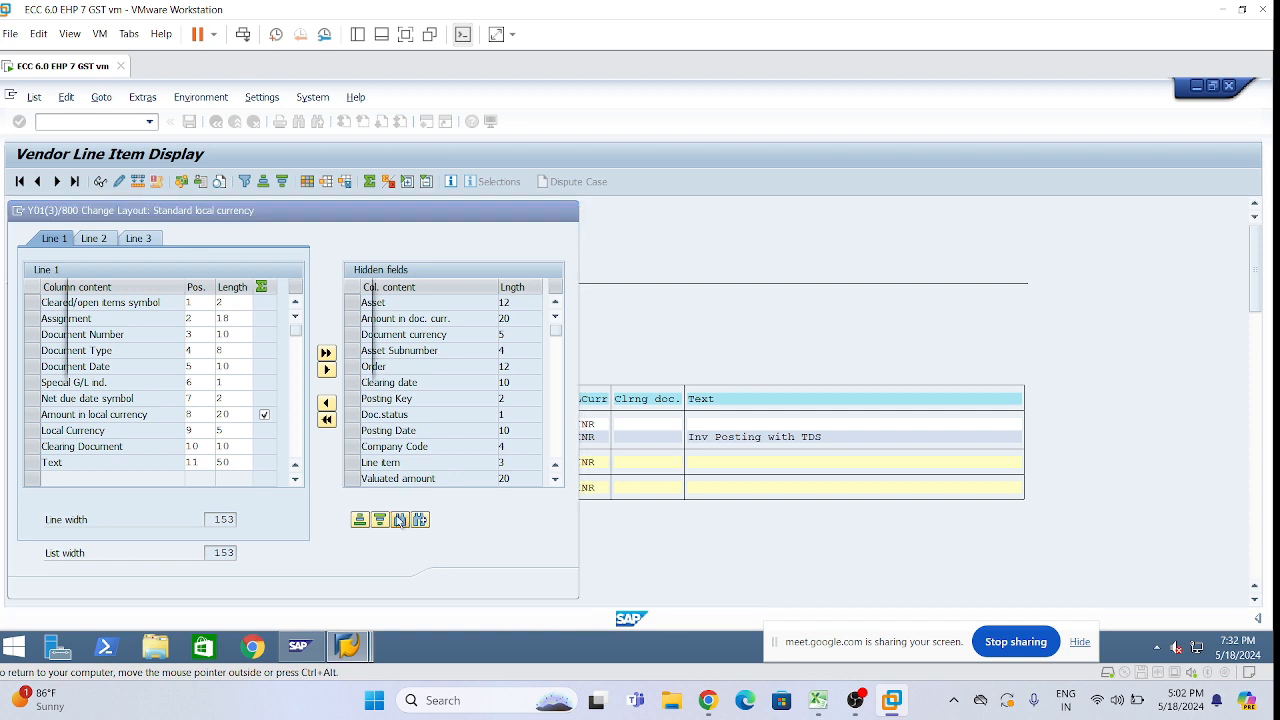
text(w)
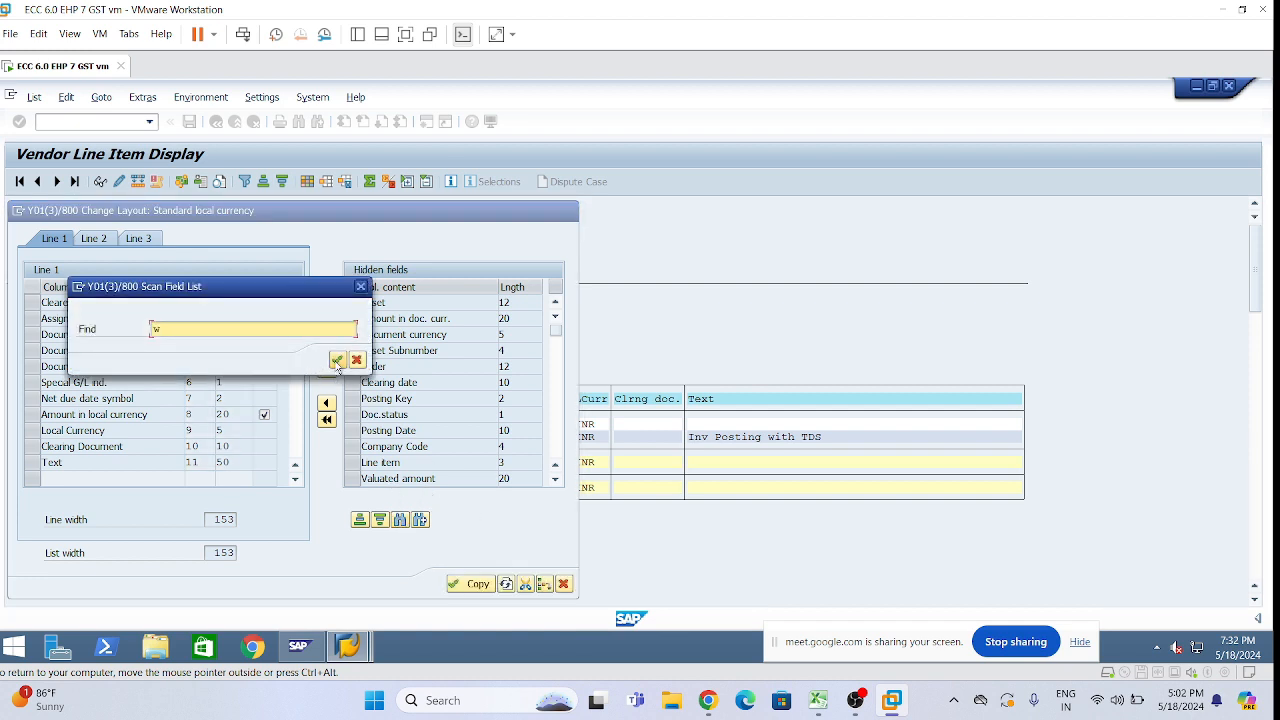
click(337, 359)
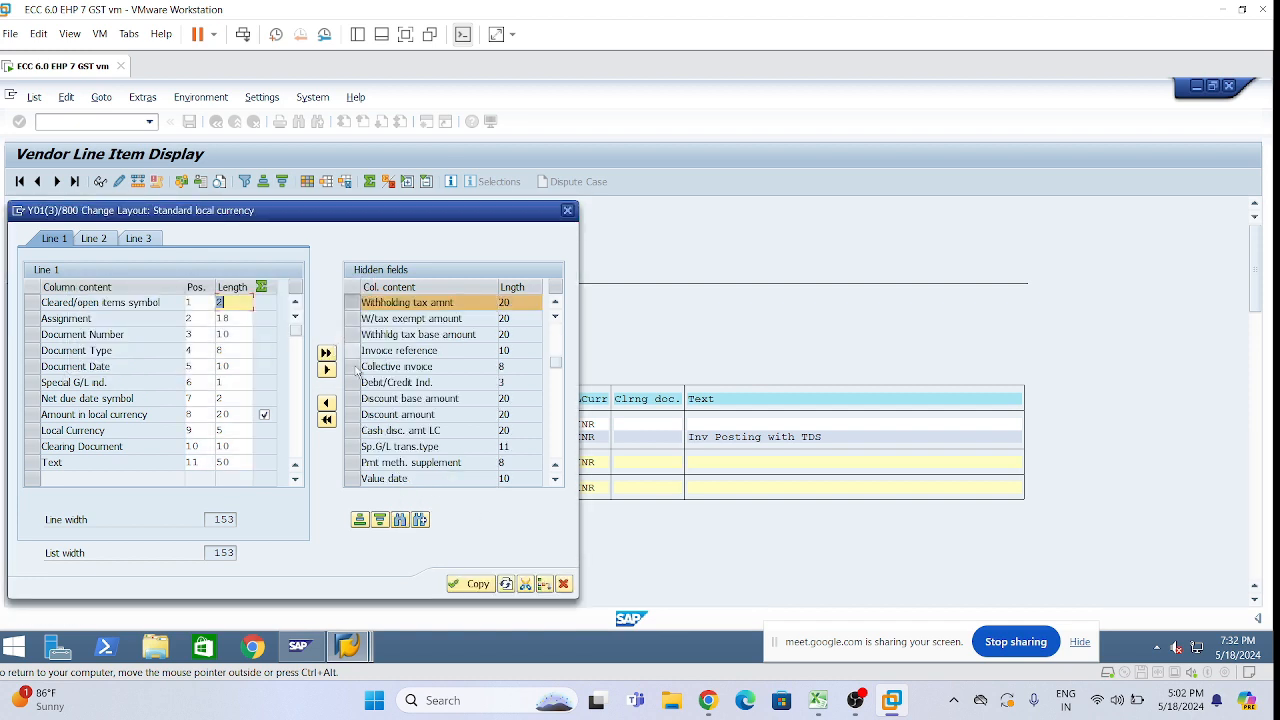
click(326, 402)
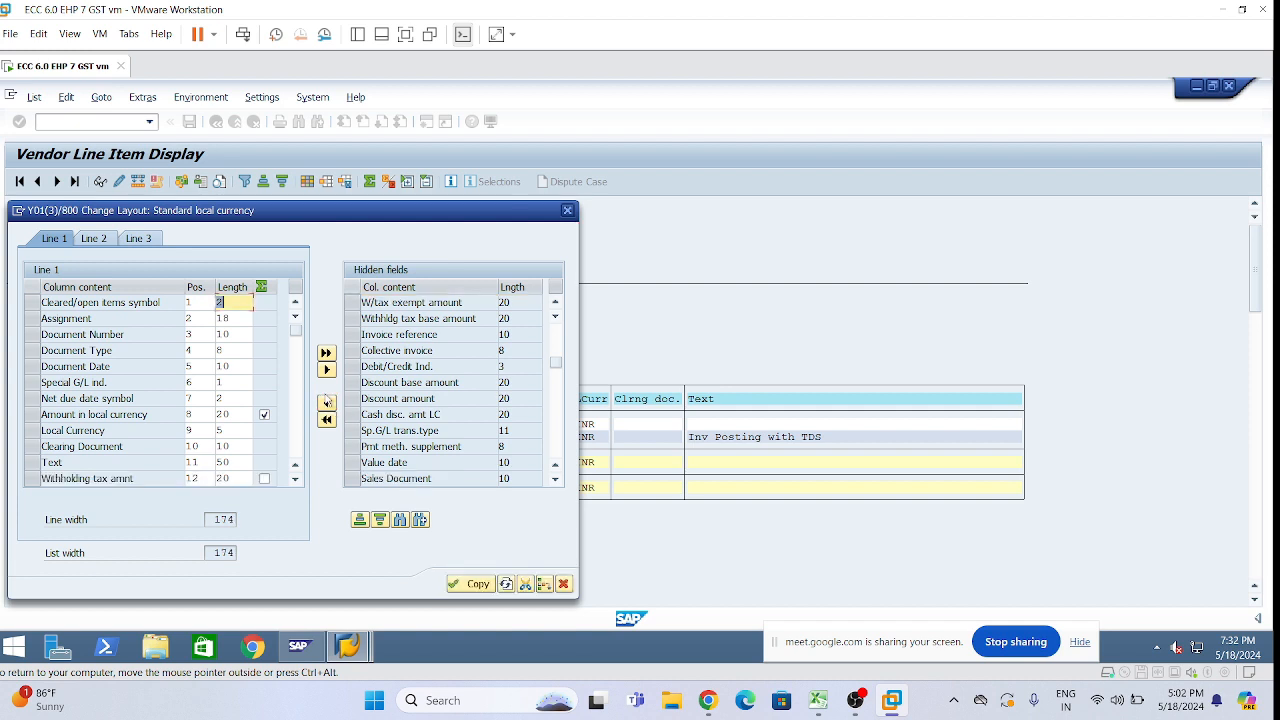
click(348, 306)
click(349, 308)
click(349, 308)
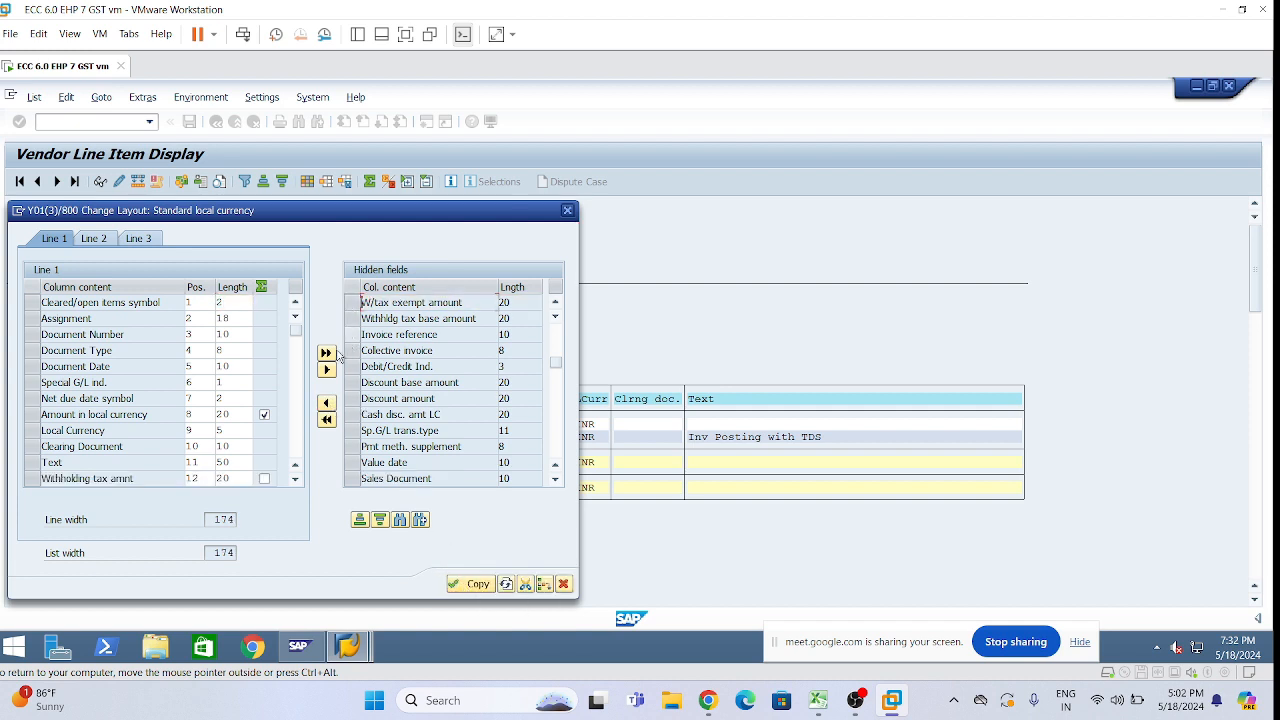
click(470, 583)
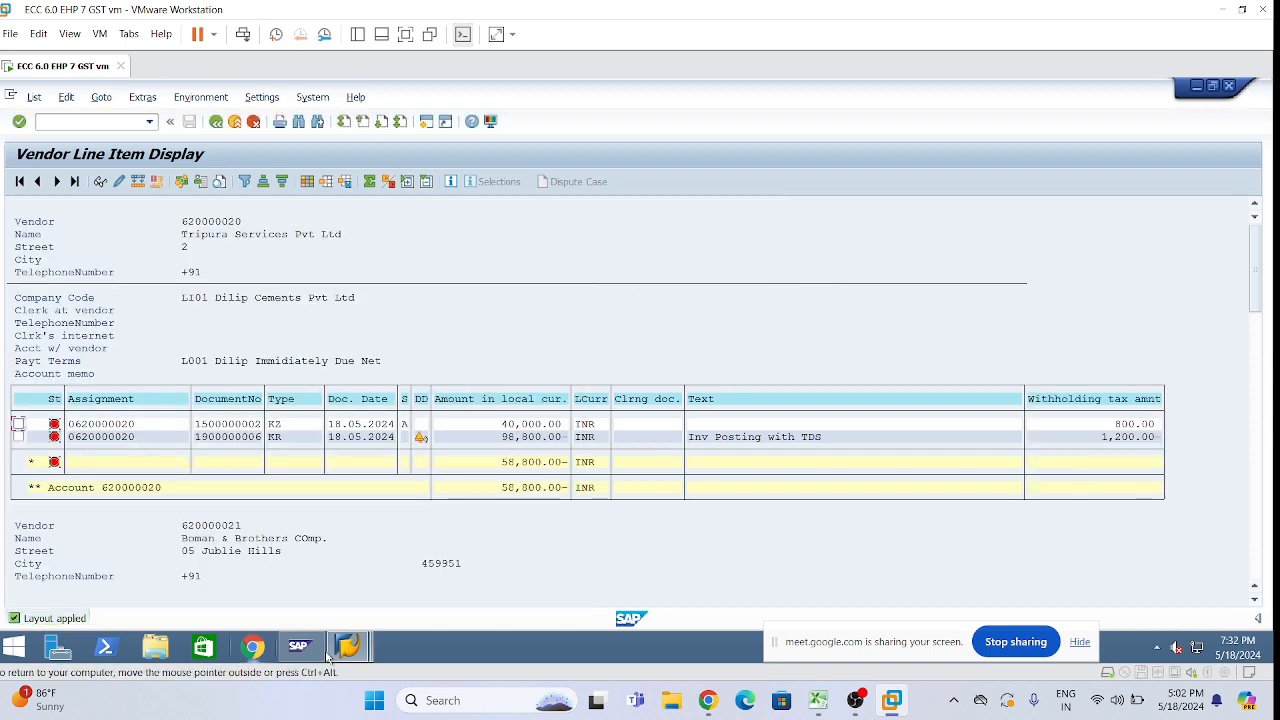
Step: Return to the Clear Vendor Down Payment overview, stay in editing, and post the clearing document
mouse_move(346, 648)
click(336, 580)
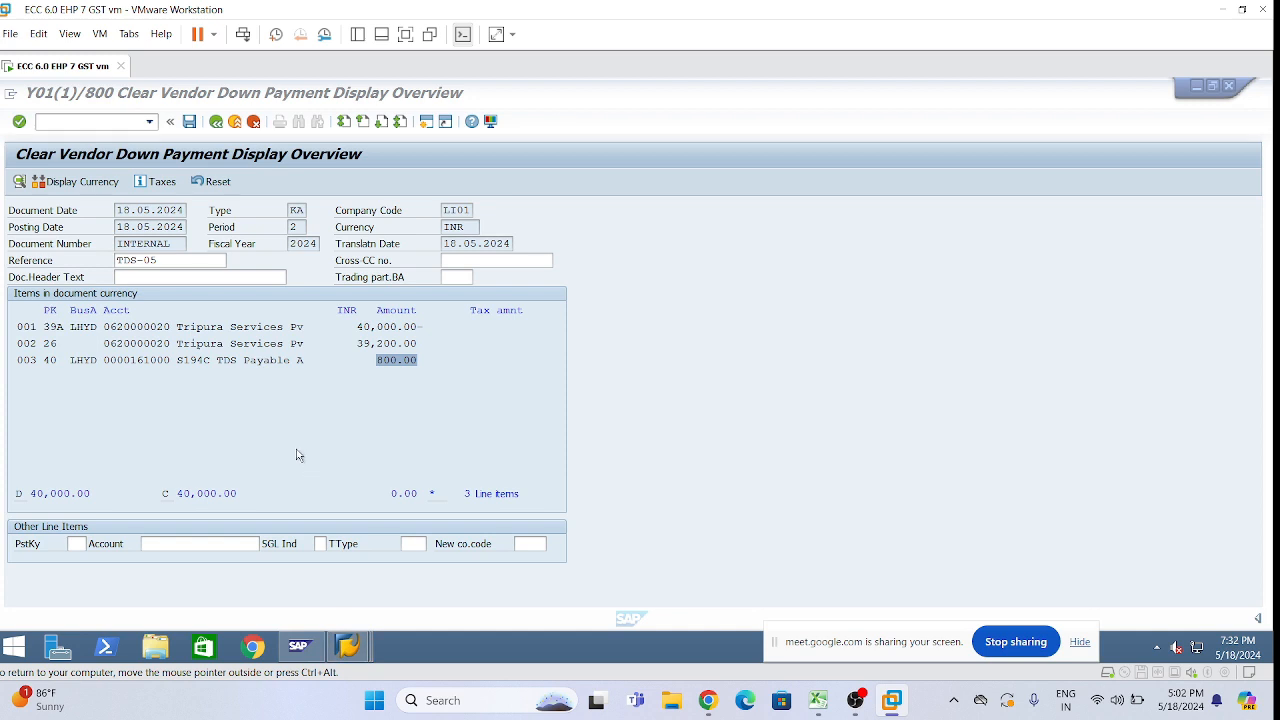
click(215, 122)
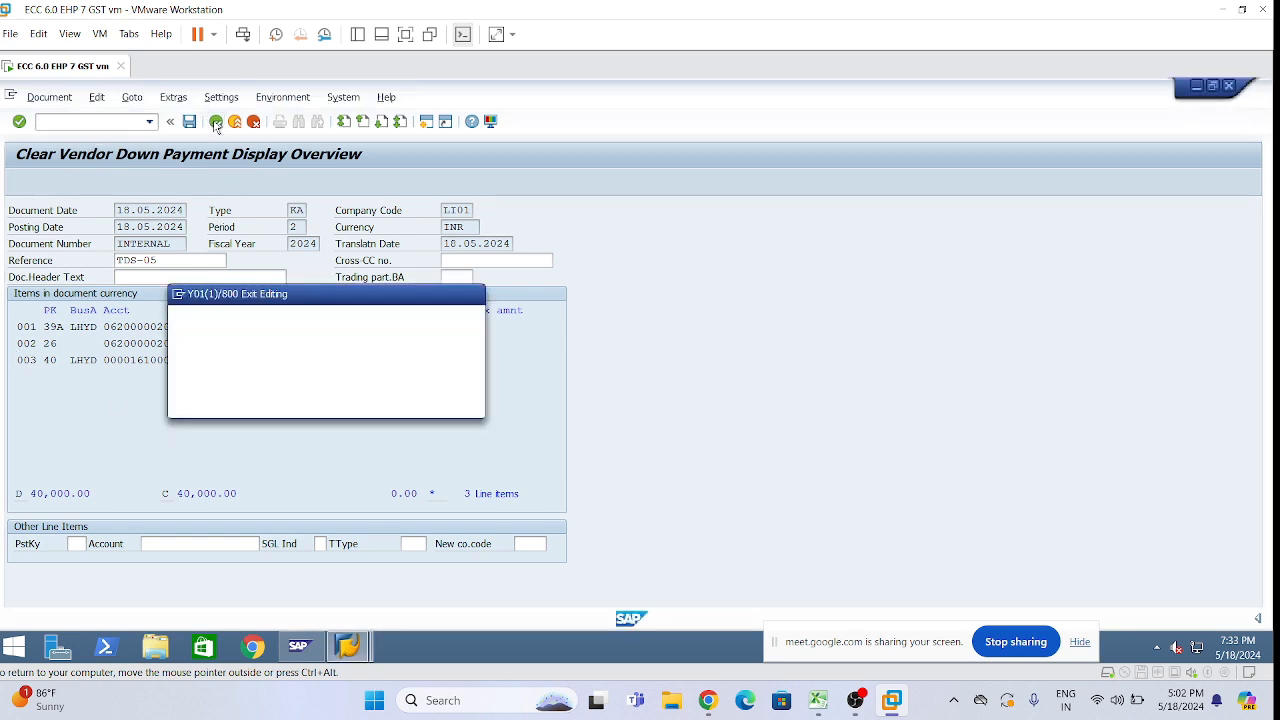
click(425, 404)
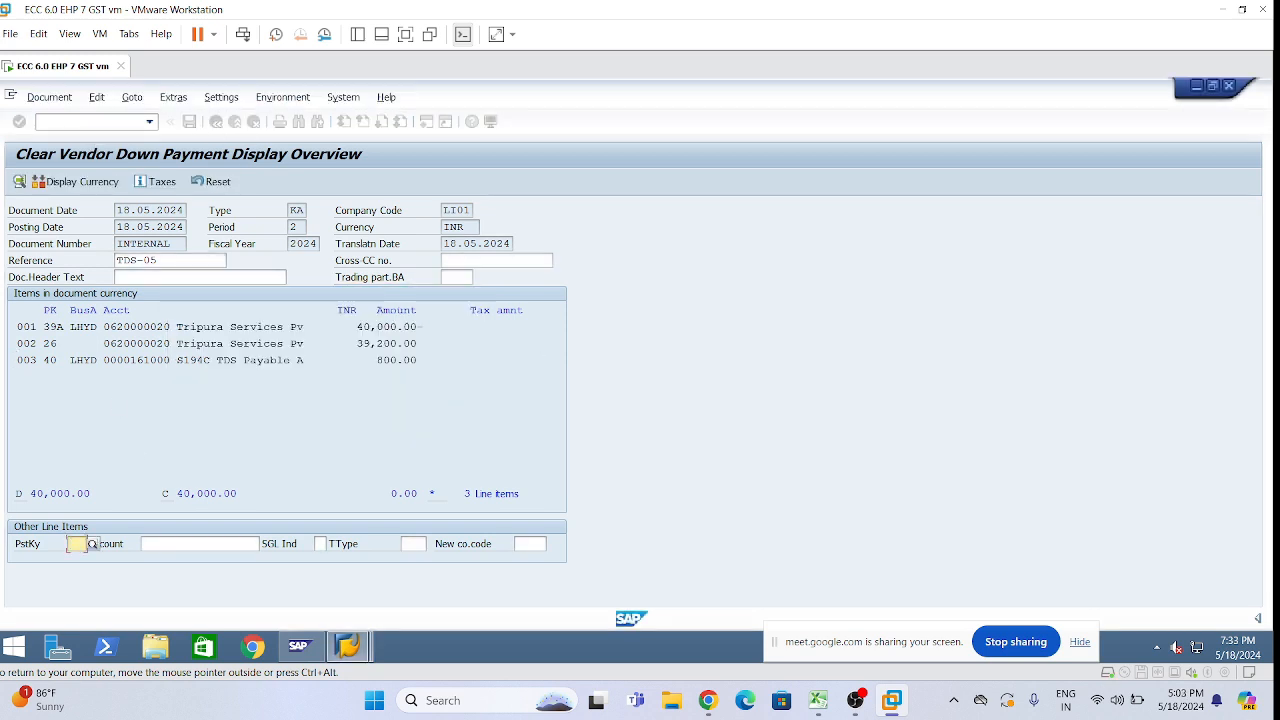
click(195, 124)
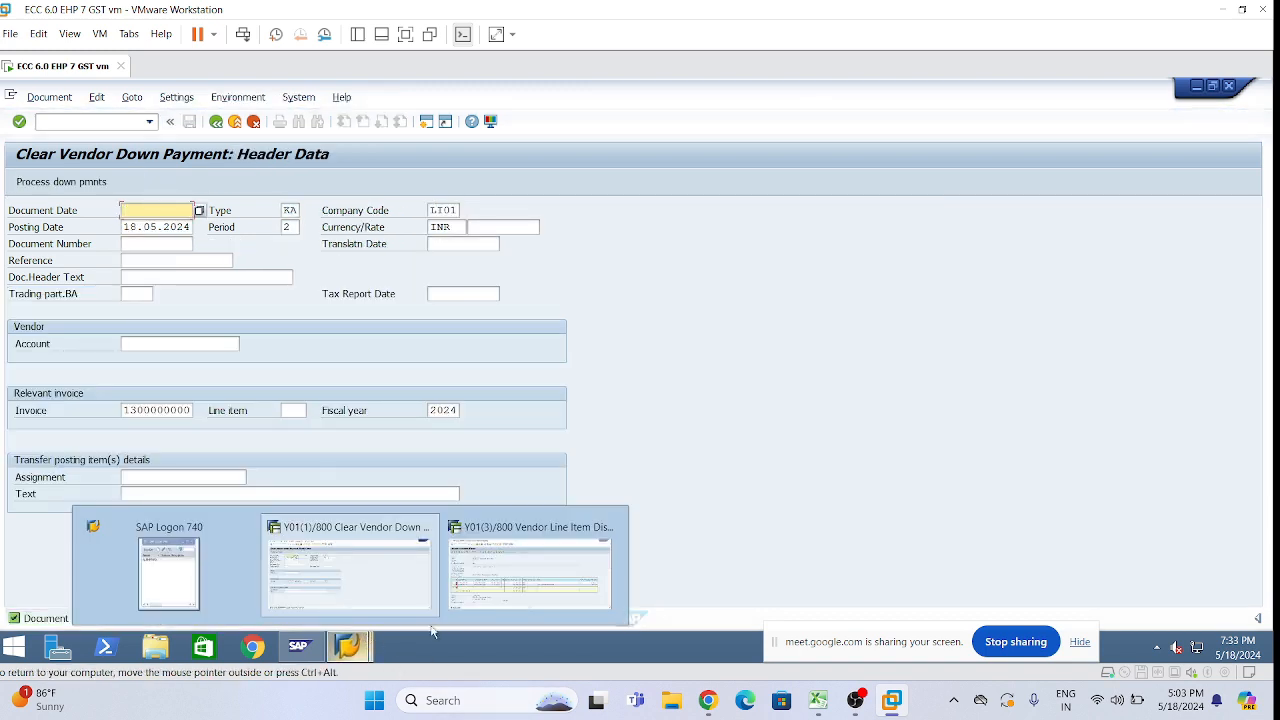
Step: Switch back to the Vendor Line Item Display session and refresh the list
click(493, 540)
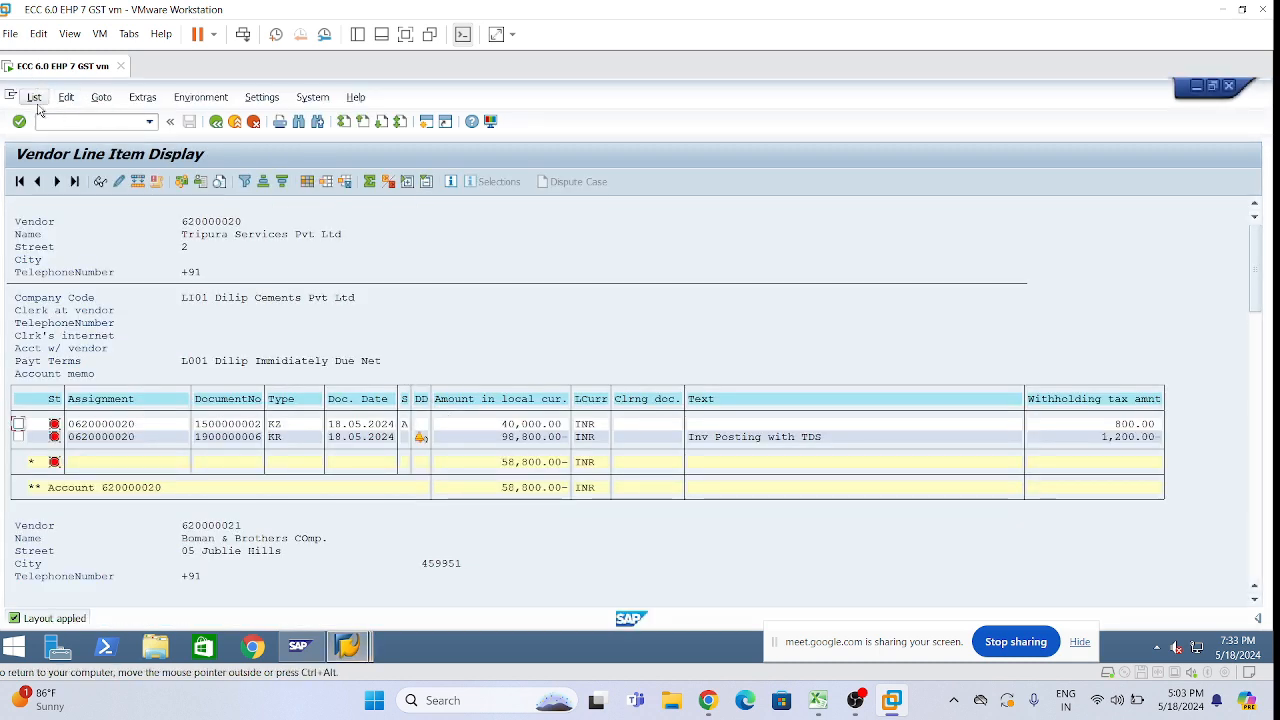
click(33, 97)
click(53, 136)
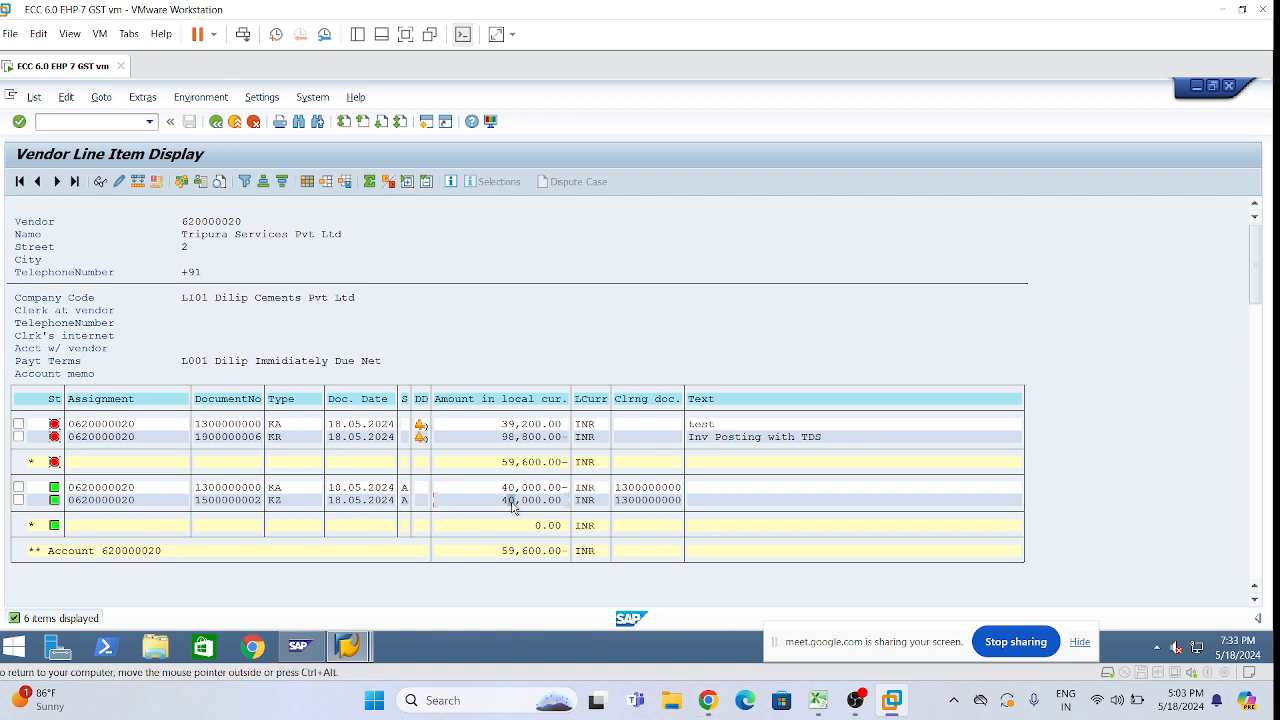
Step: Add the Withholding tax amnt column to the refreshed list and review the vendor's open and cleared items
click(308, 182)
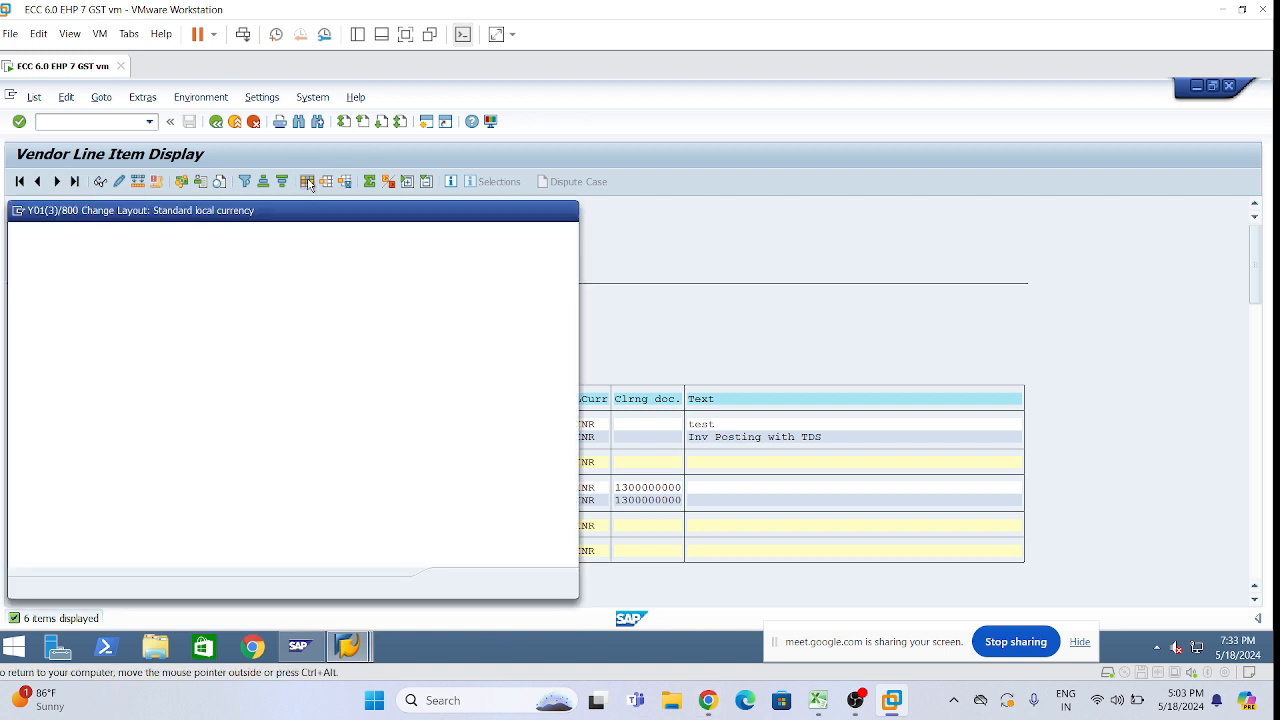
click(400, 520)
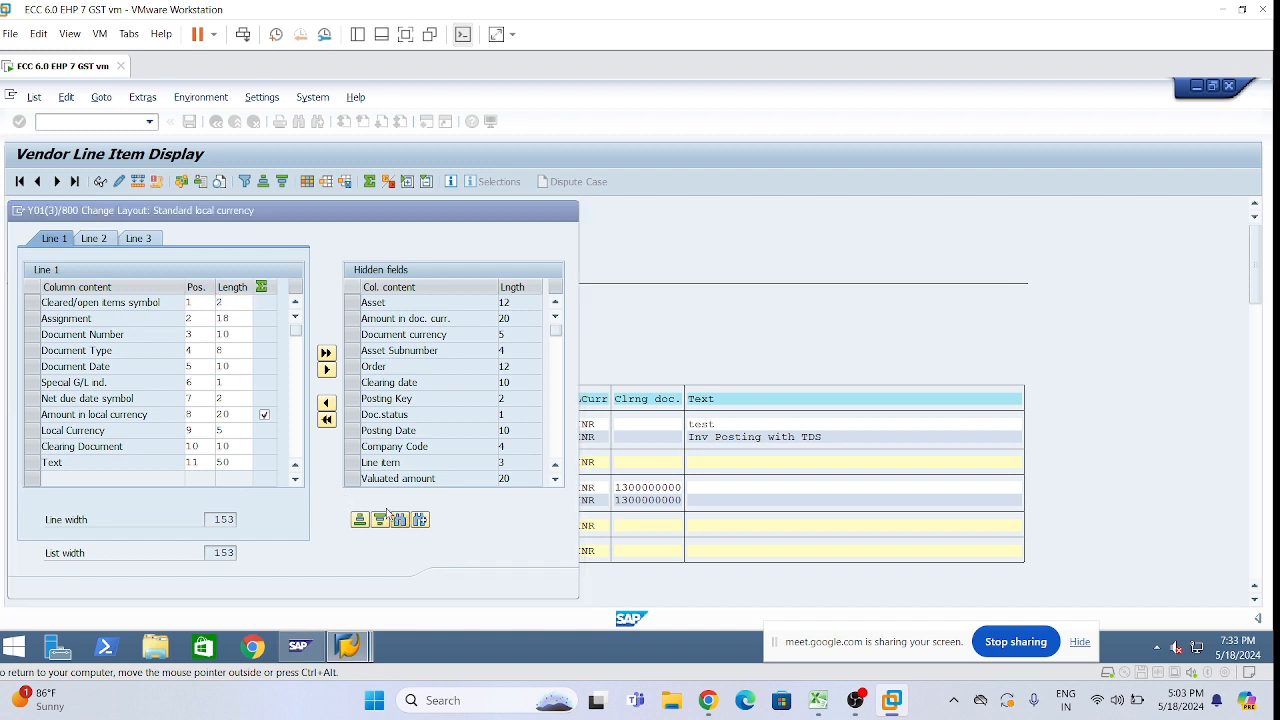
text(w)
key(Return)
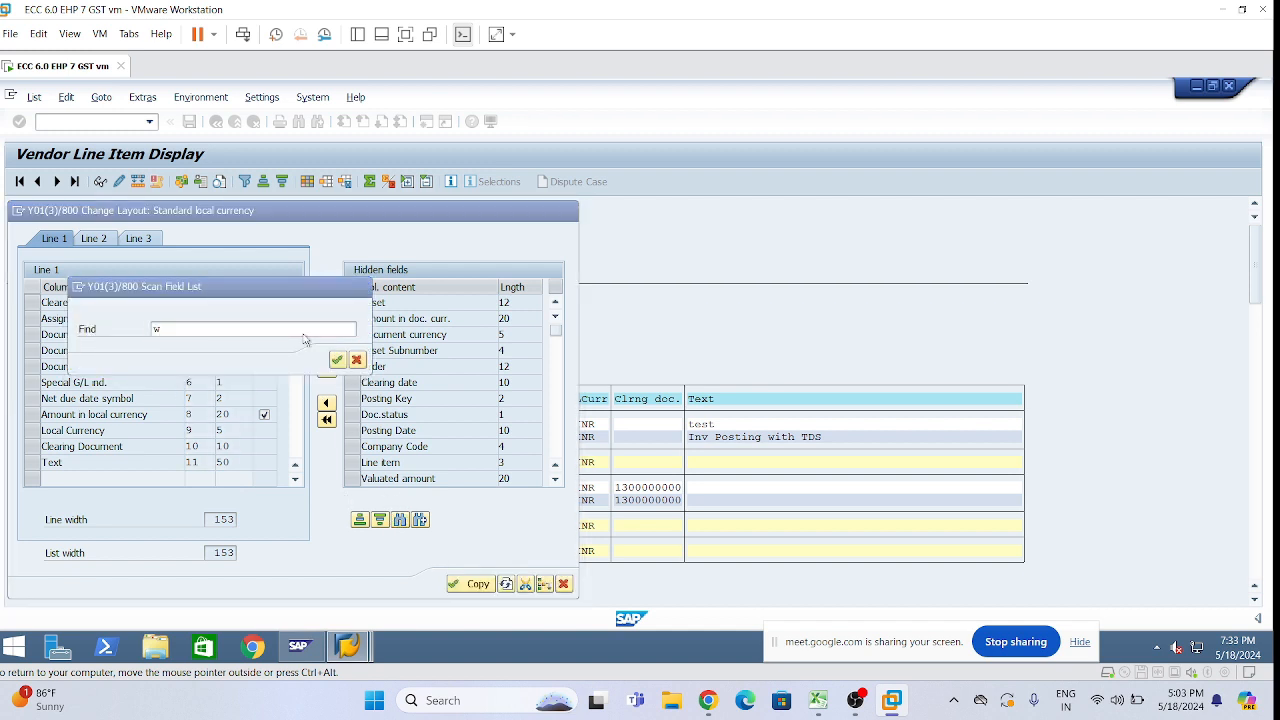
click(326, 402)
click(474, 585)
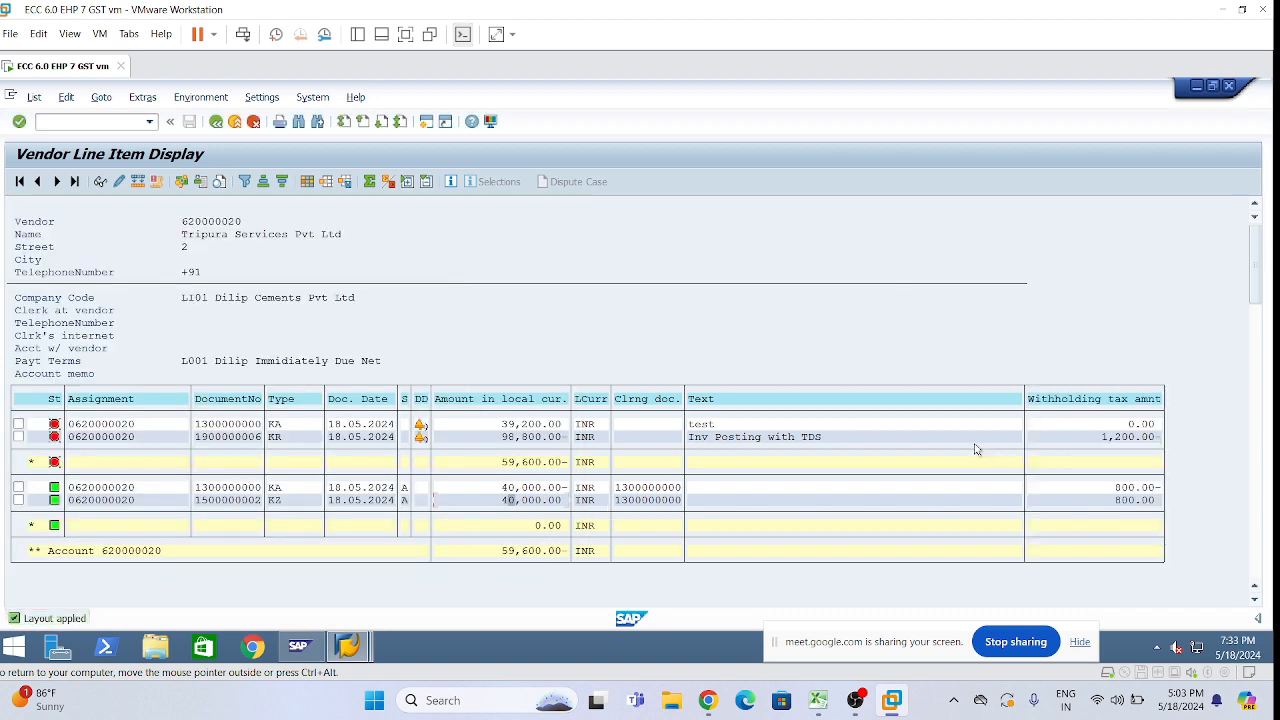
click(1126, 551)
scroll(510, 553, down, 1)
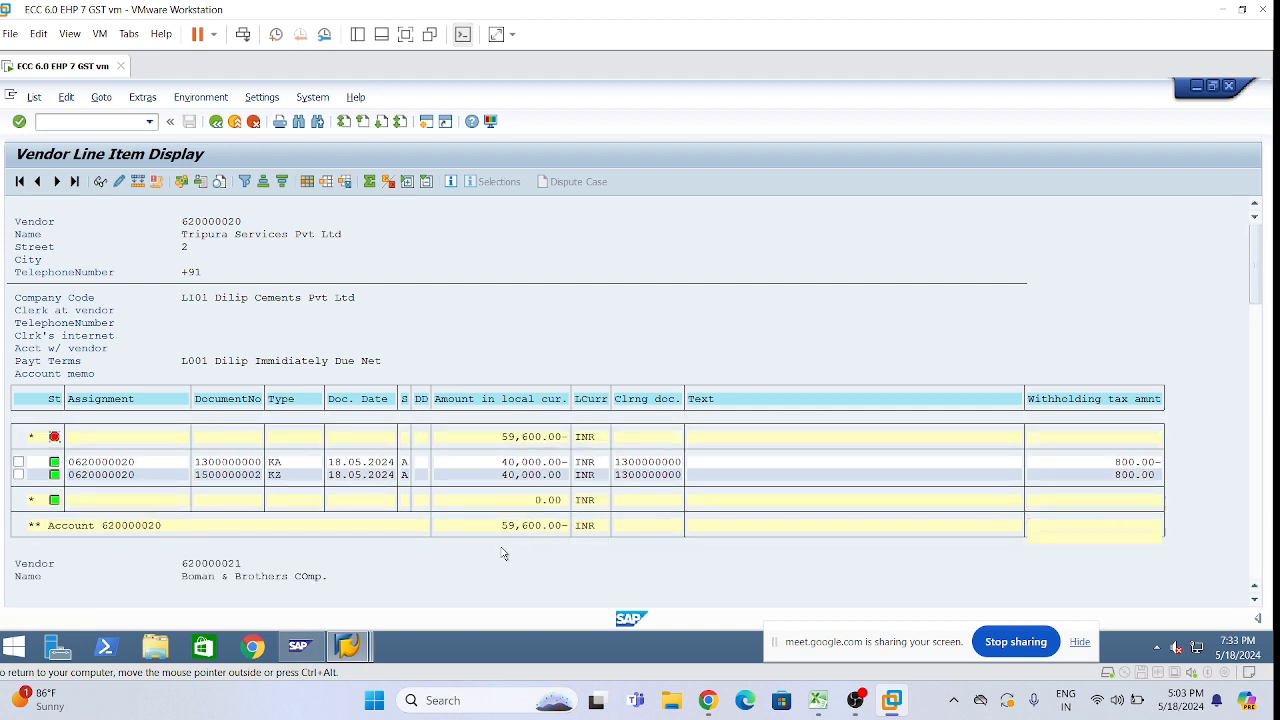
Step: Return to the vendor selection screen and rerun the line item list with the same selection criteria
scroll(510, 553, up, 1)
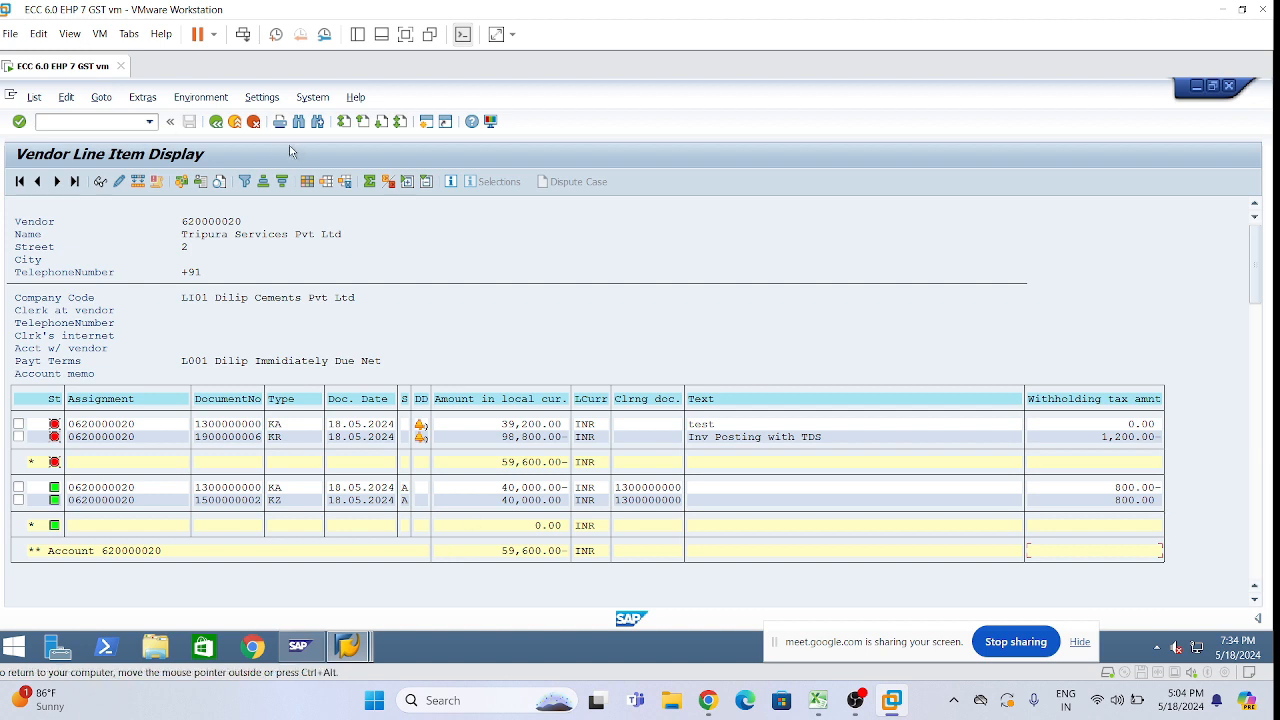
click(217, 122)
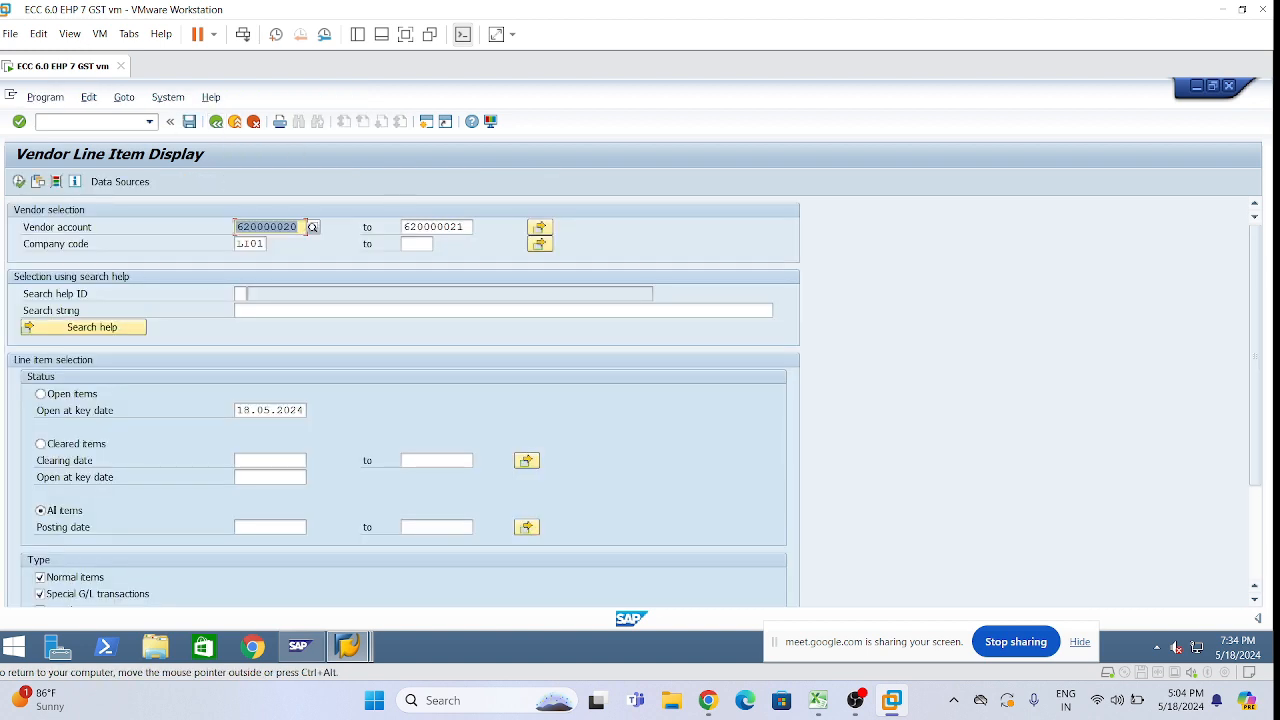
scroll(76, 553, down, 2)
scroll(60, 345, up, 2)
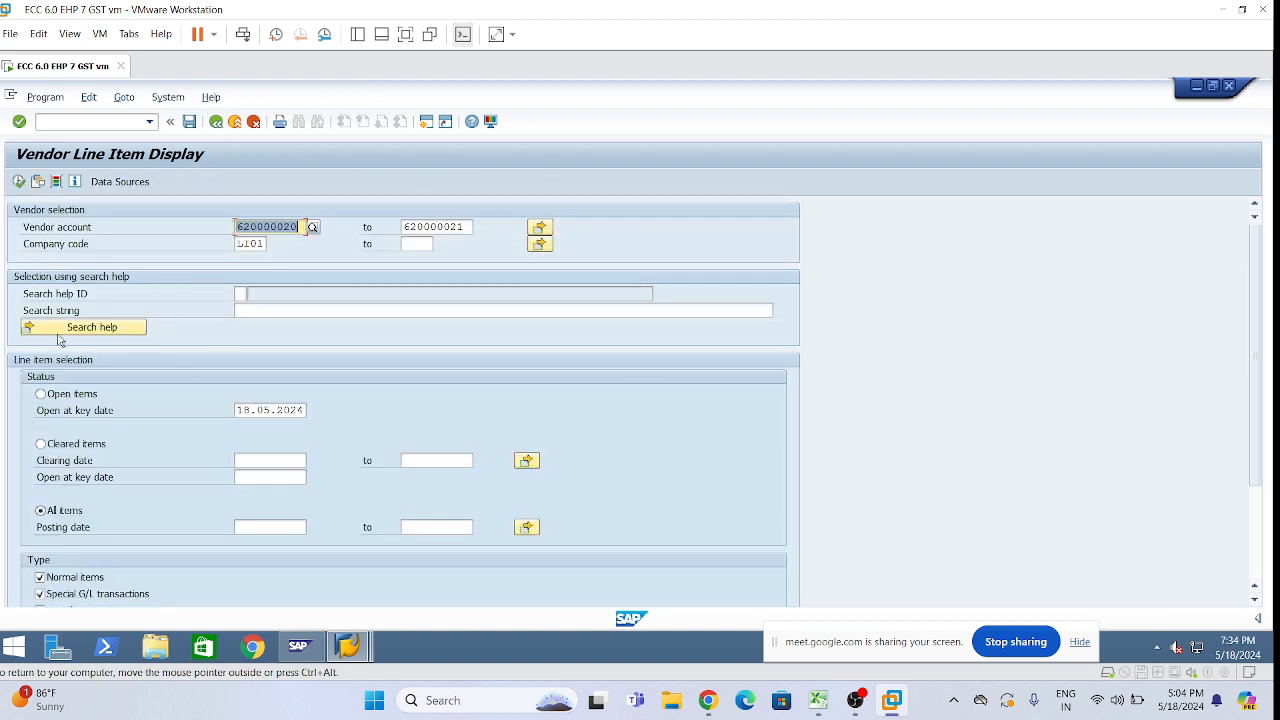
click(19, 182)
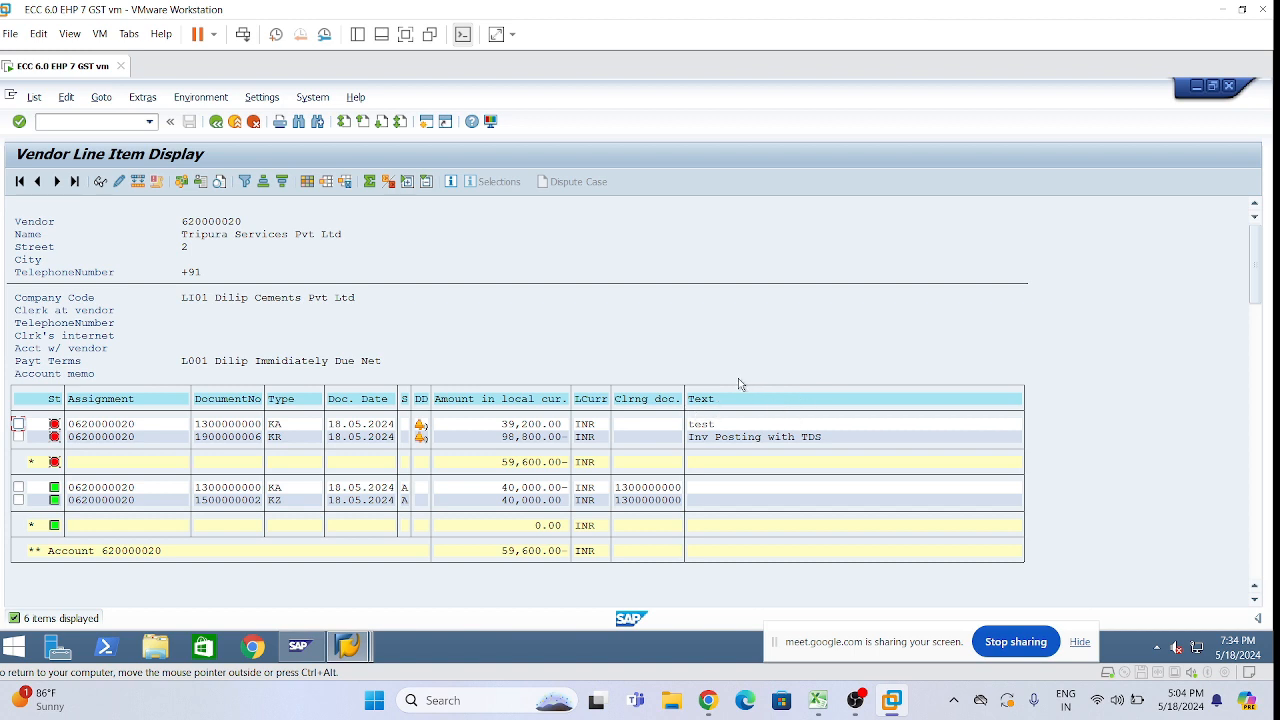
Step: Search the layout's hidden fields for "w" and add the Withholding tax amnt column to the vendor line item list
click(307, 182)
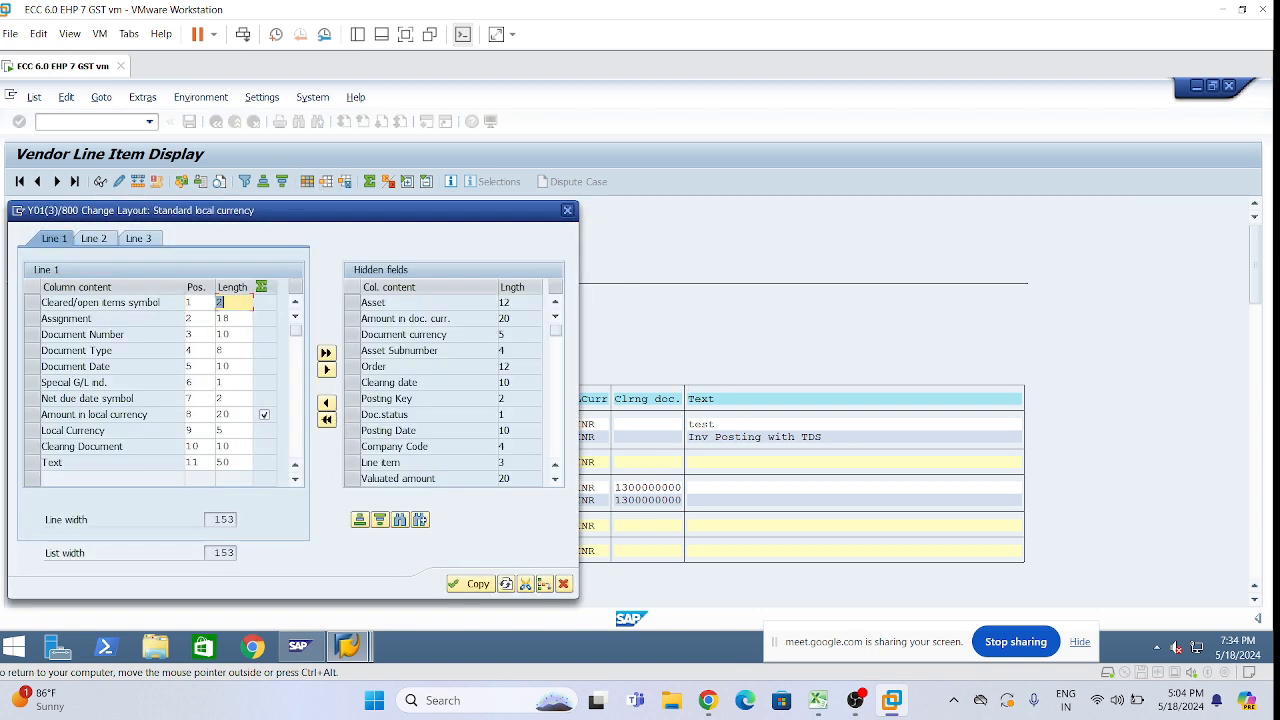
click(399, 519)
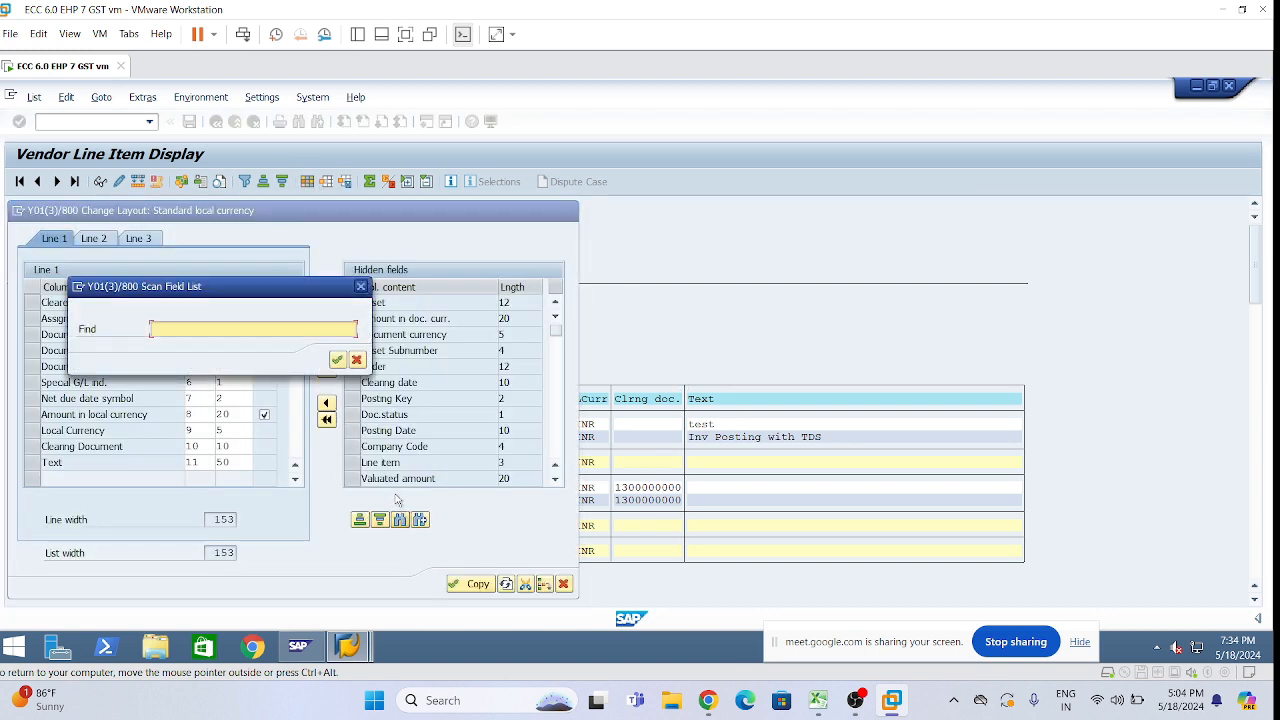
text(w)
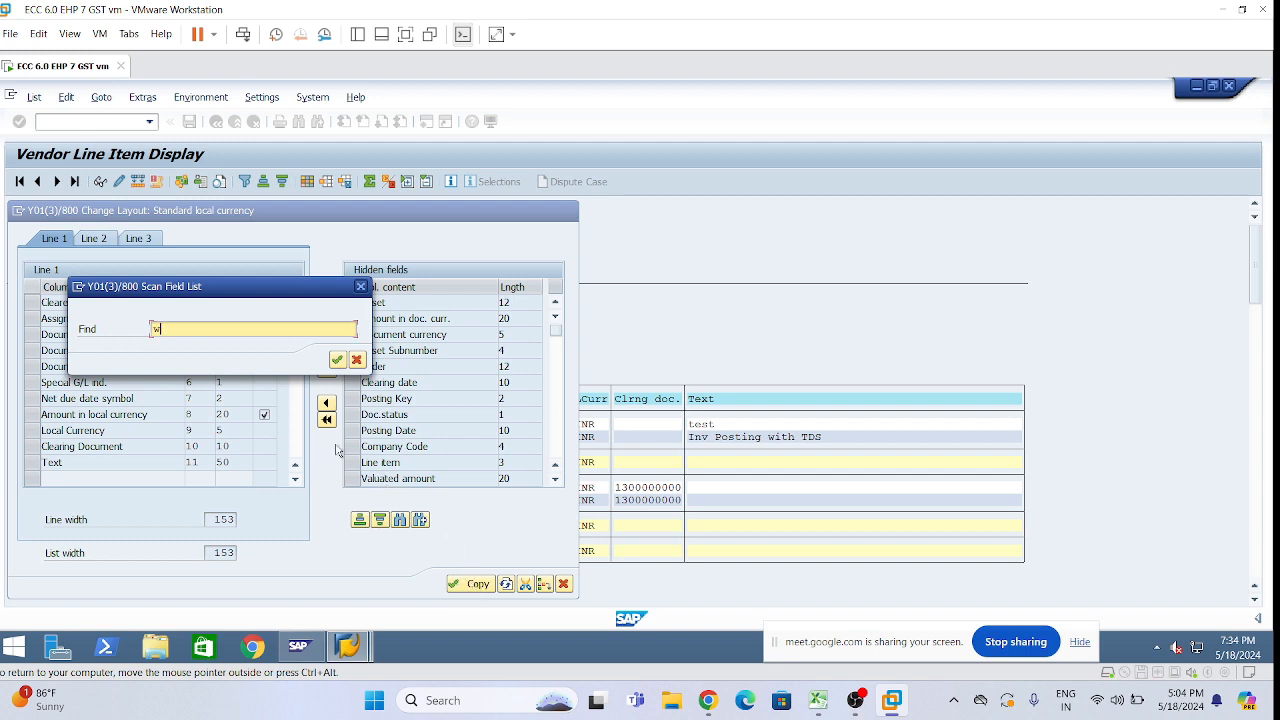
click(337, 360)
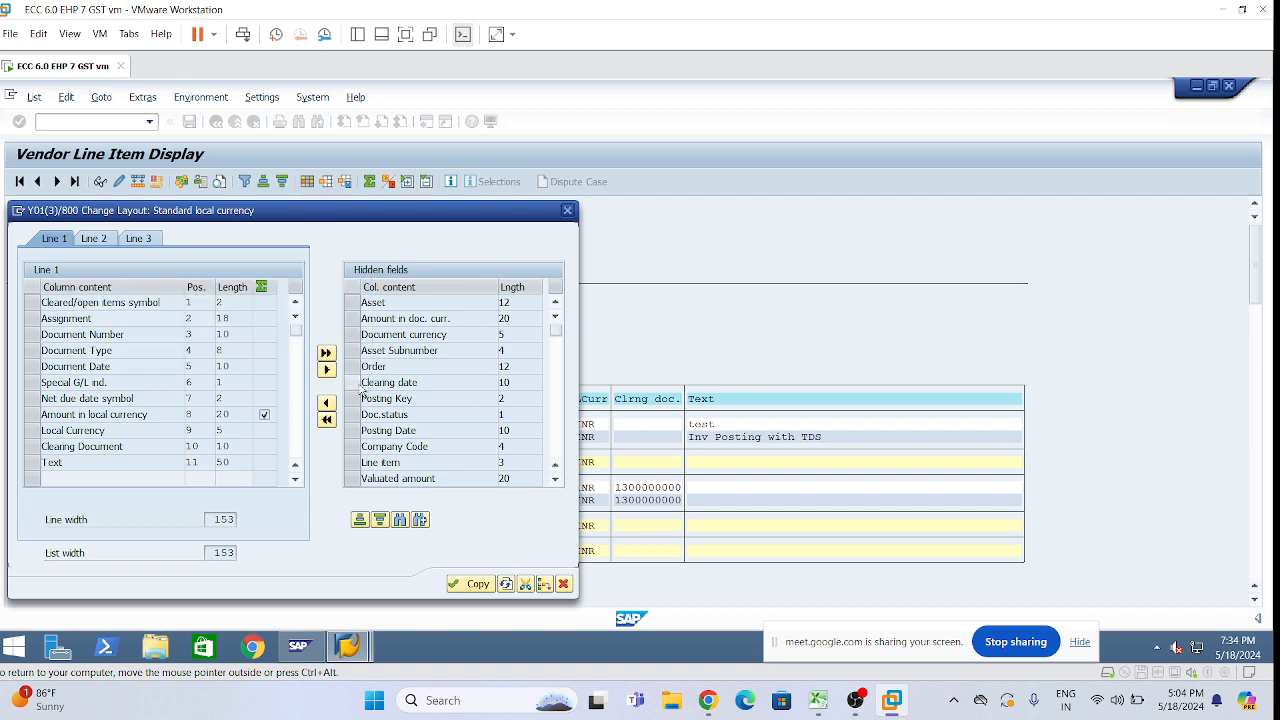
click(470, 583)
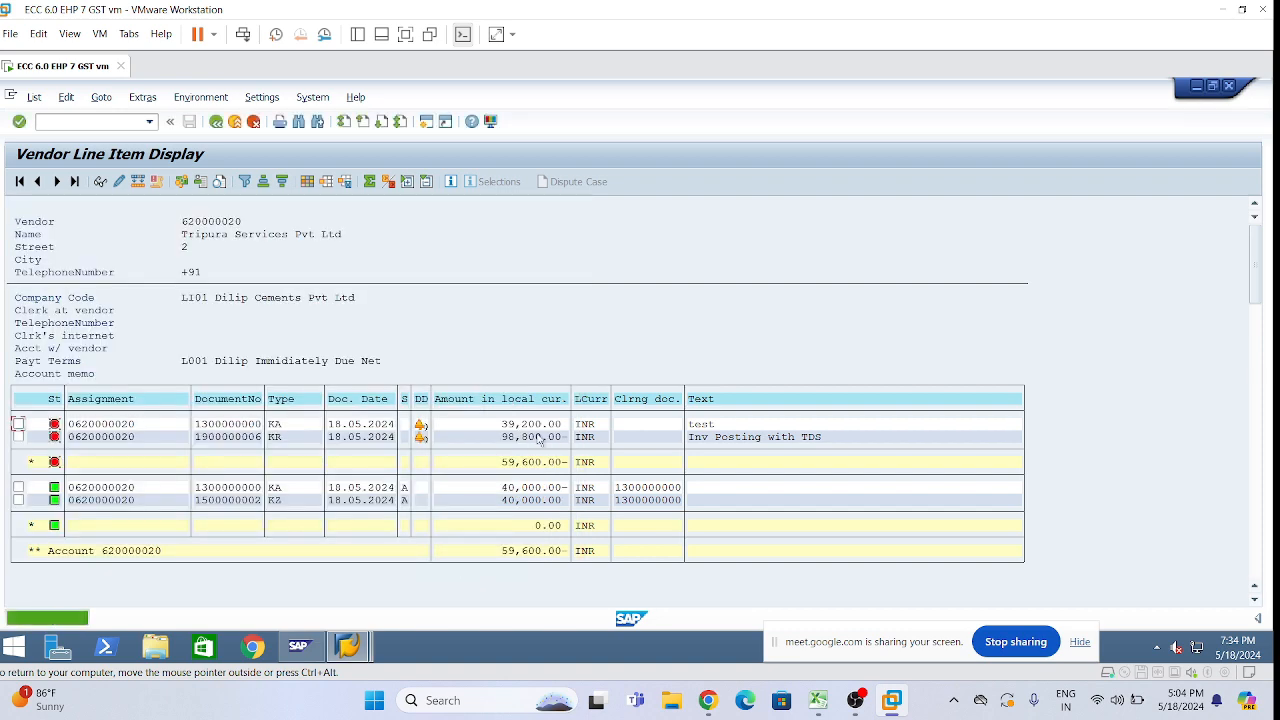
click(310, 185)
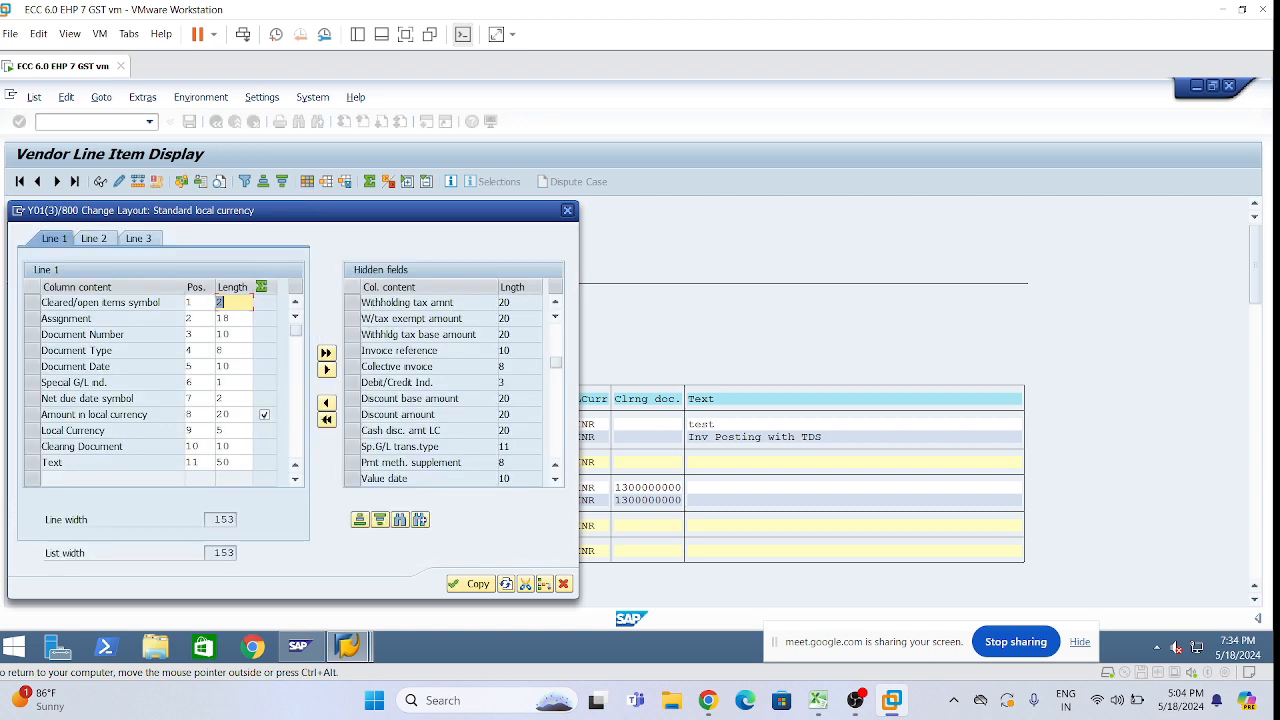
click(351, 302)
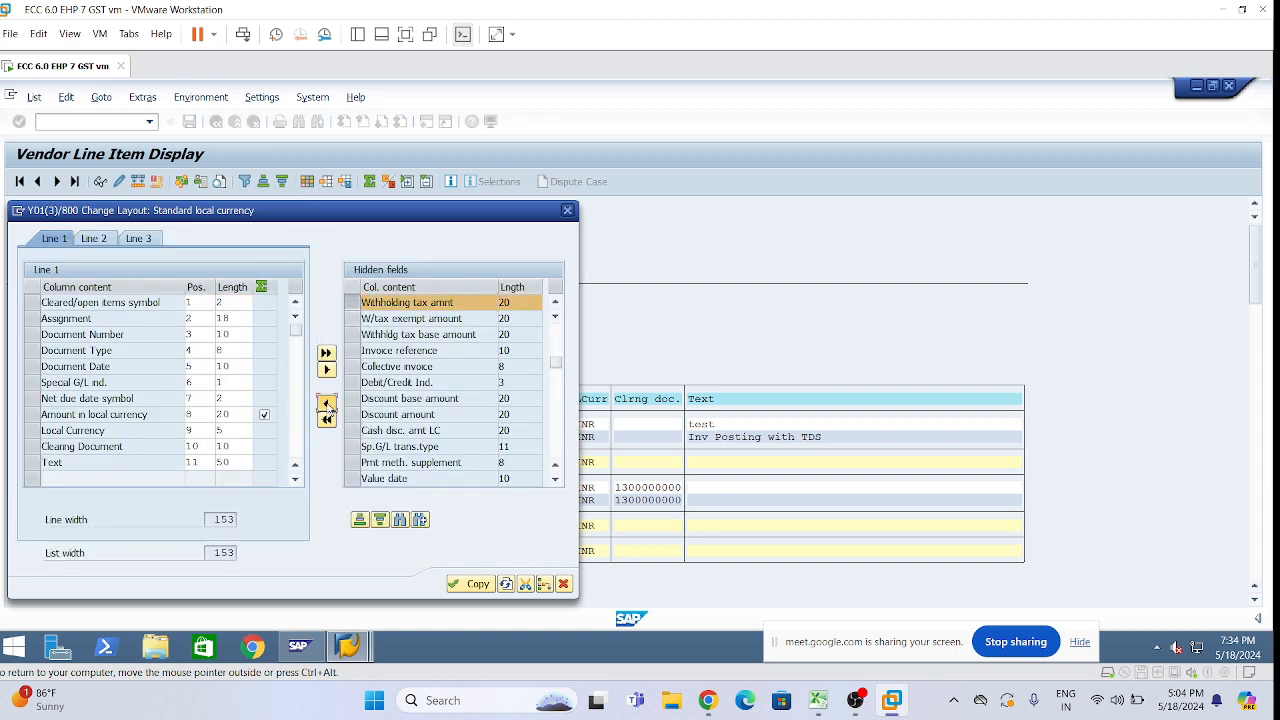
click(328, 404)
click(474, 583)
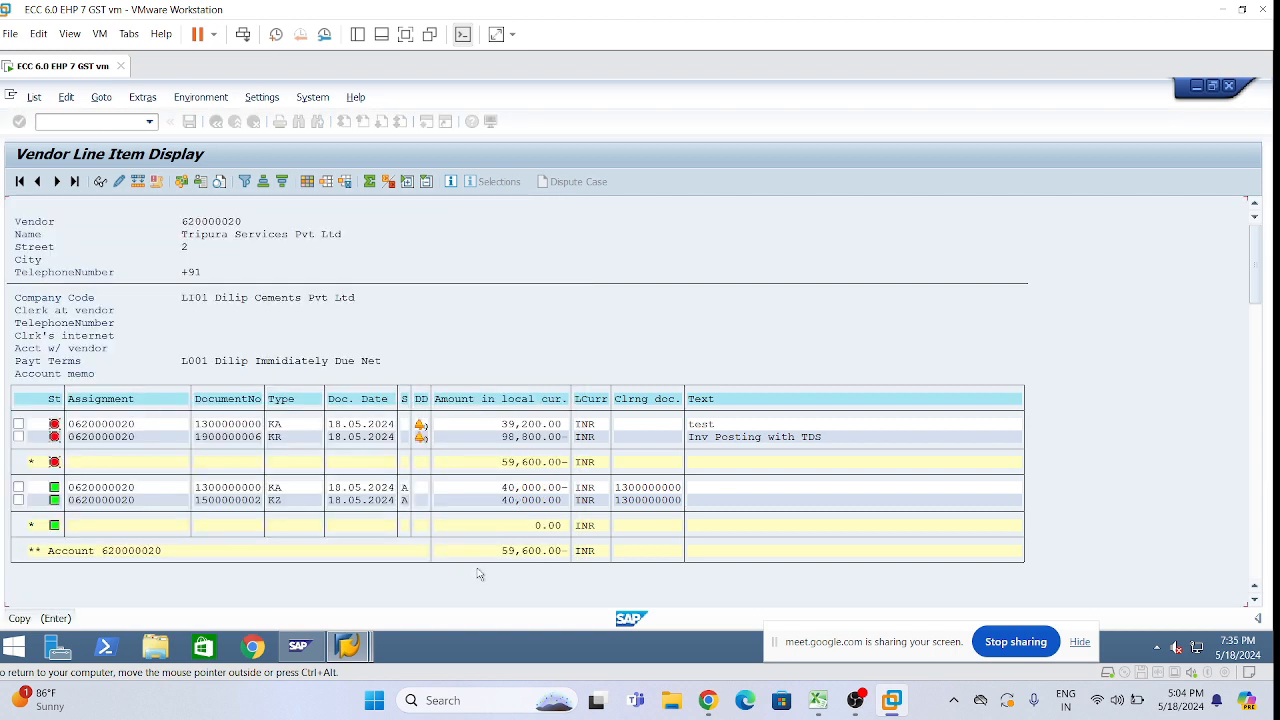
Step: Compare the withholding tax and local currency amounts of the vendor's open and cleared line items
click(1118, 437)
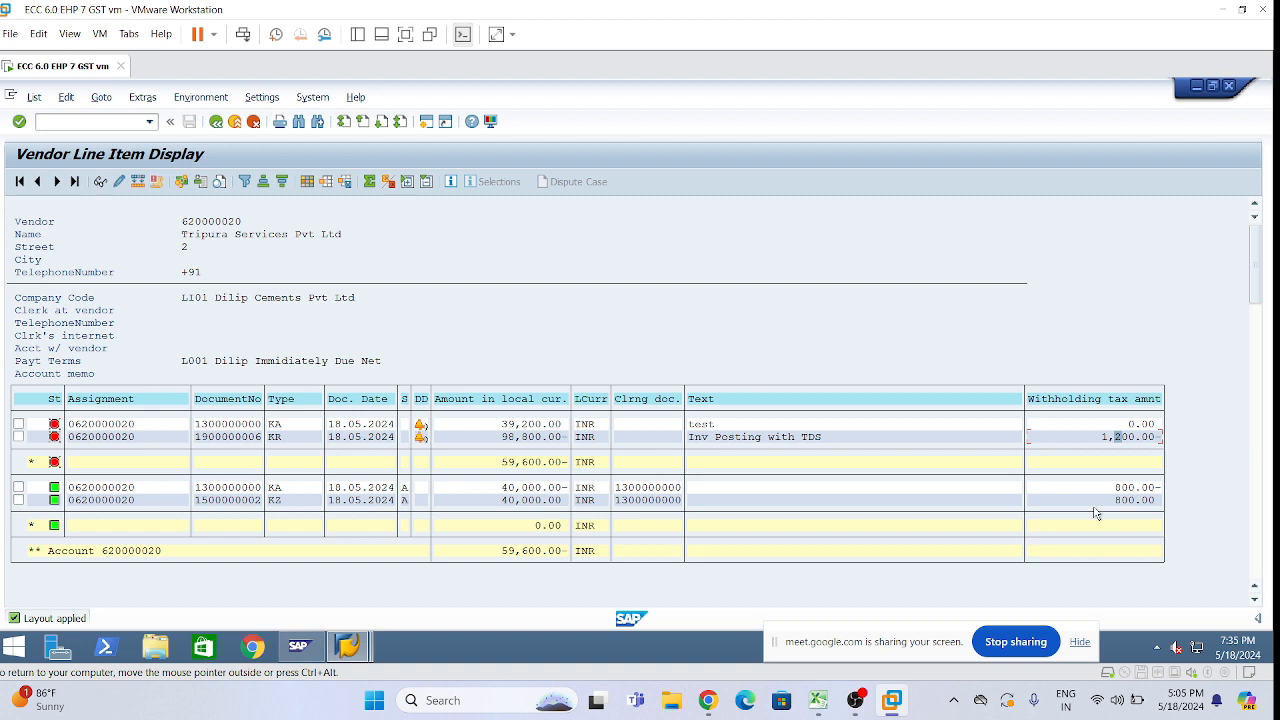
click(225, 425)
click(1109, 437)
click(1130, 488)
click(529, 502)
click(524, 488)
click(531, 553)
click(526, 437)
key(Down)
key(Down)
click(529, 500)
Step: Open the KZ down payment document, examine the bank, vendor and TDS payable lines in its data entry view, and return to the list
click(226, 501)
click(100, 183)
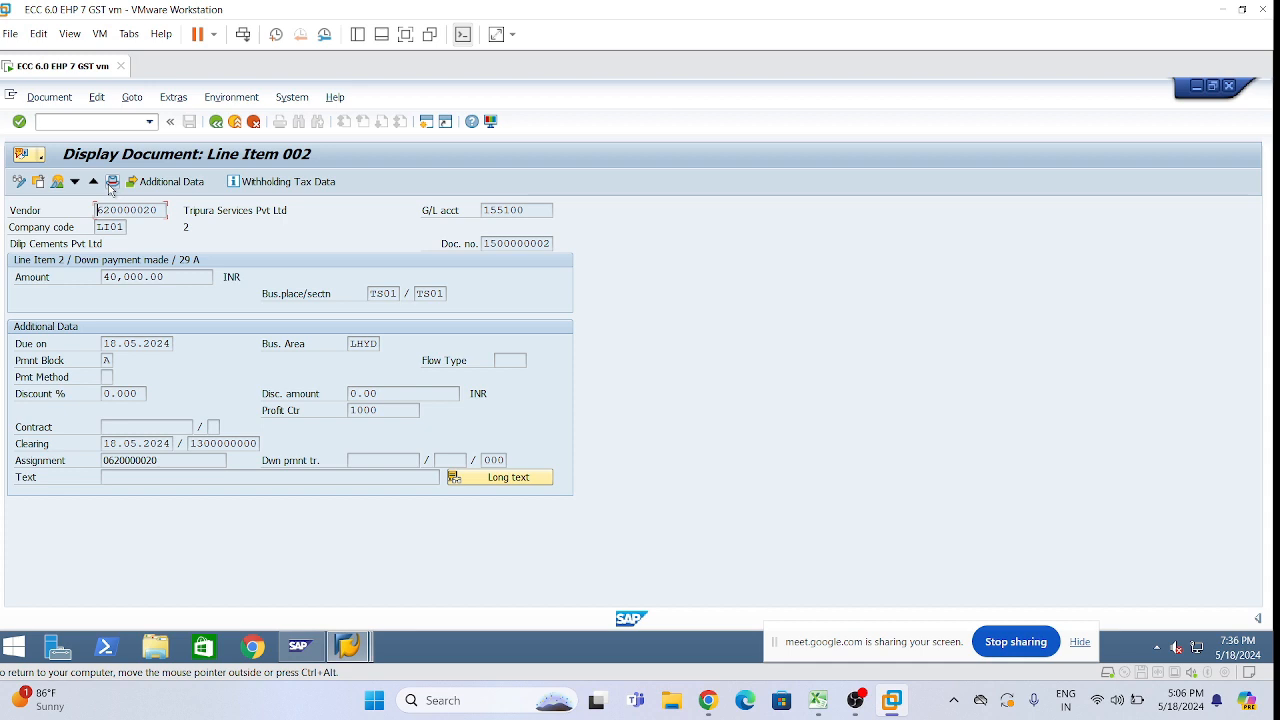
click(57, 184)
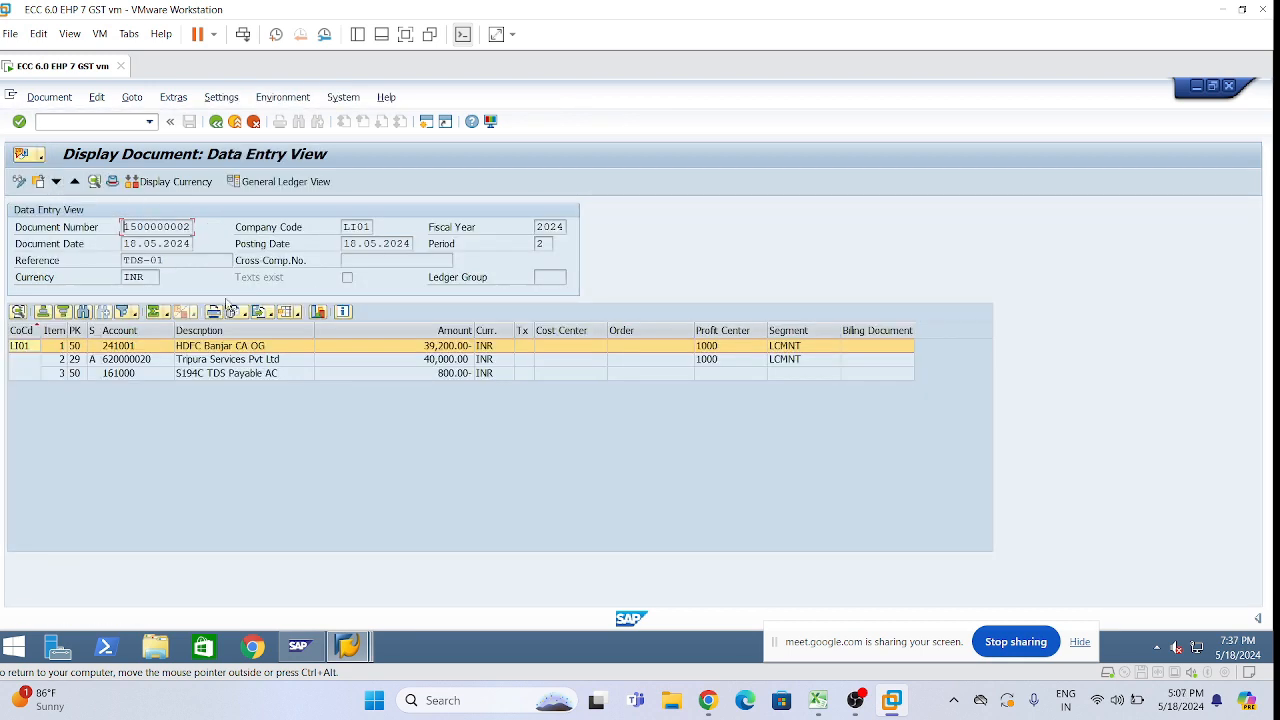
click(452, 376)
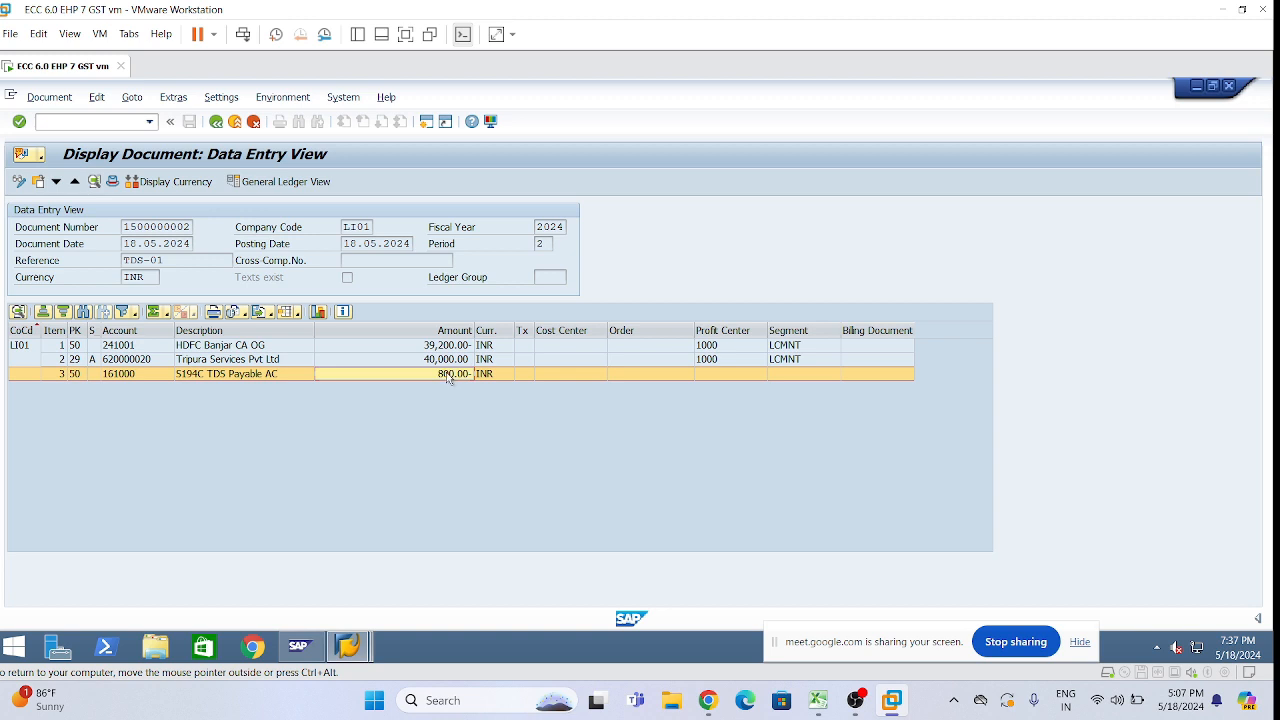
key(Up)
key(Up)
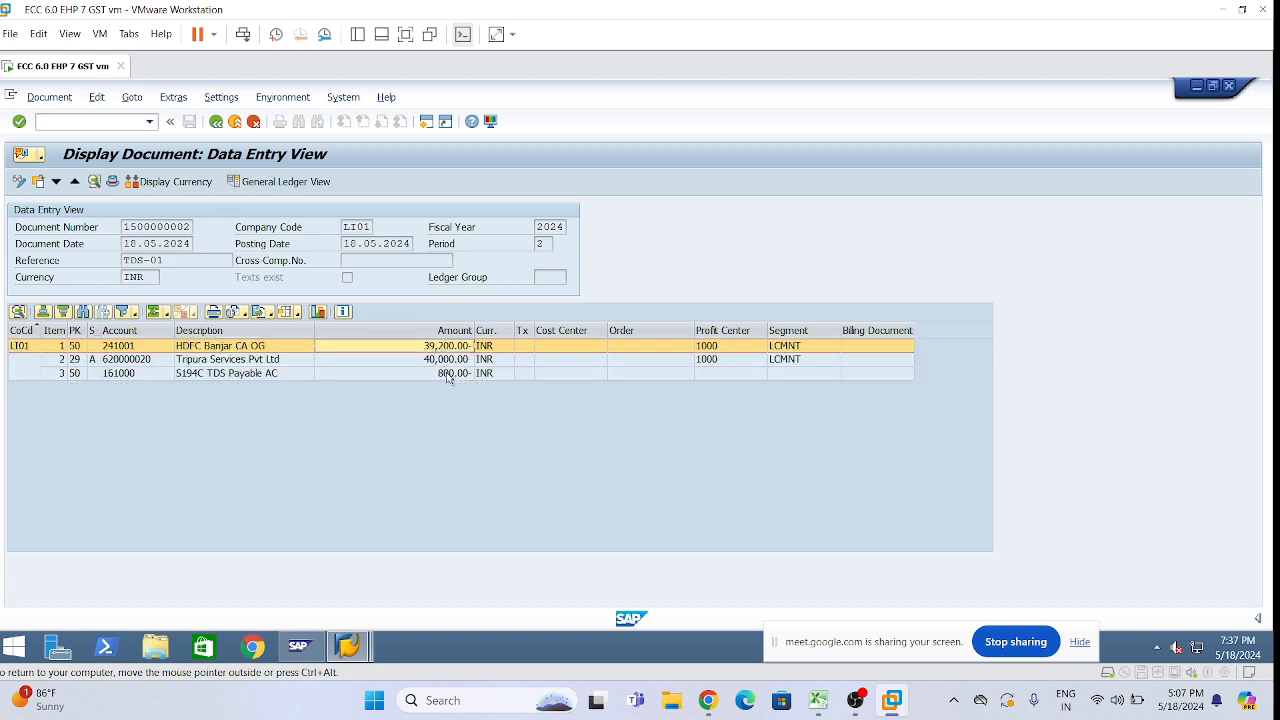
click(449, 376)
click(213, 125)
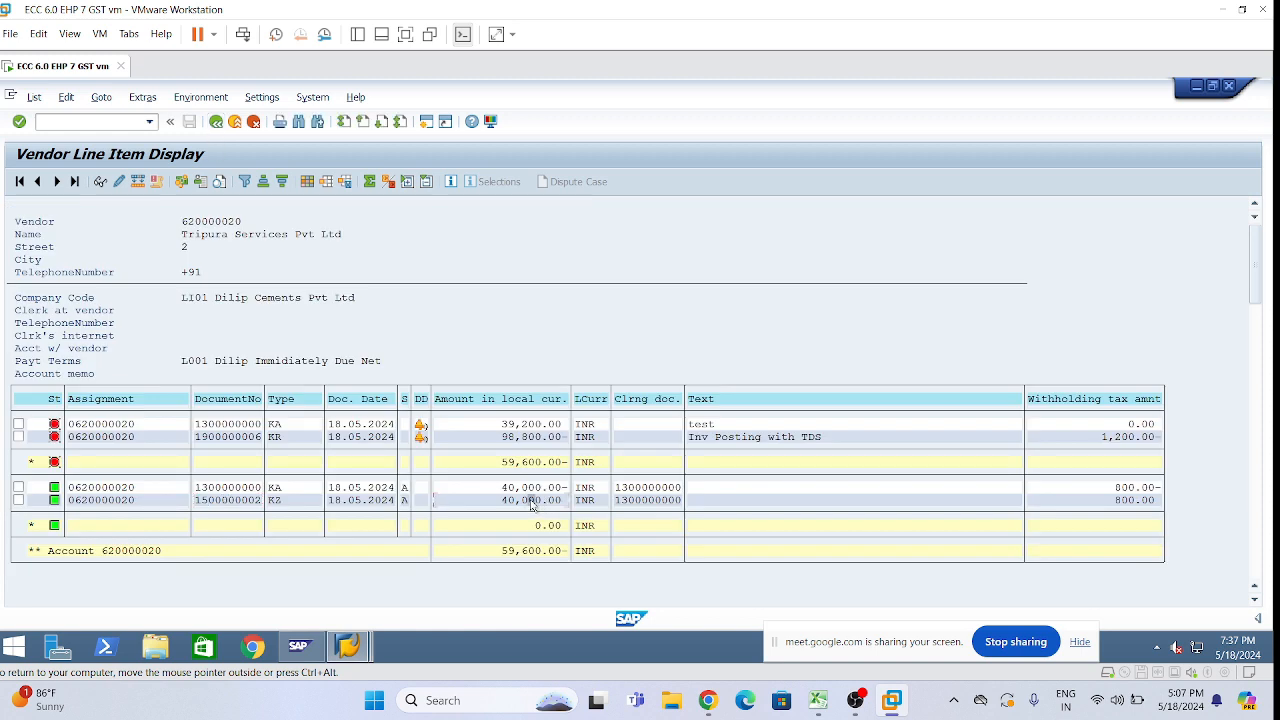
Step: Review the invoice amount, the Withholding tax amnt column and the vendor's cleared items in the list
click(528, 439)
click(1145, 399)
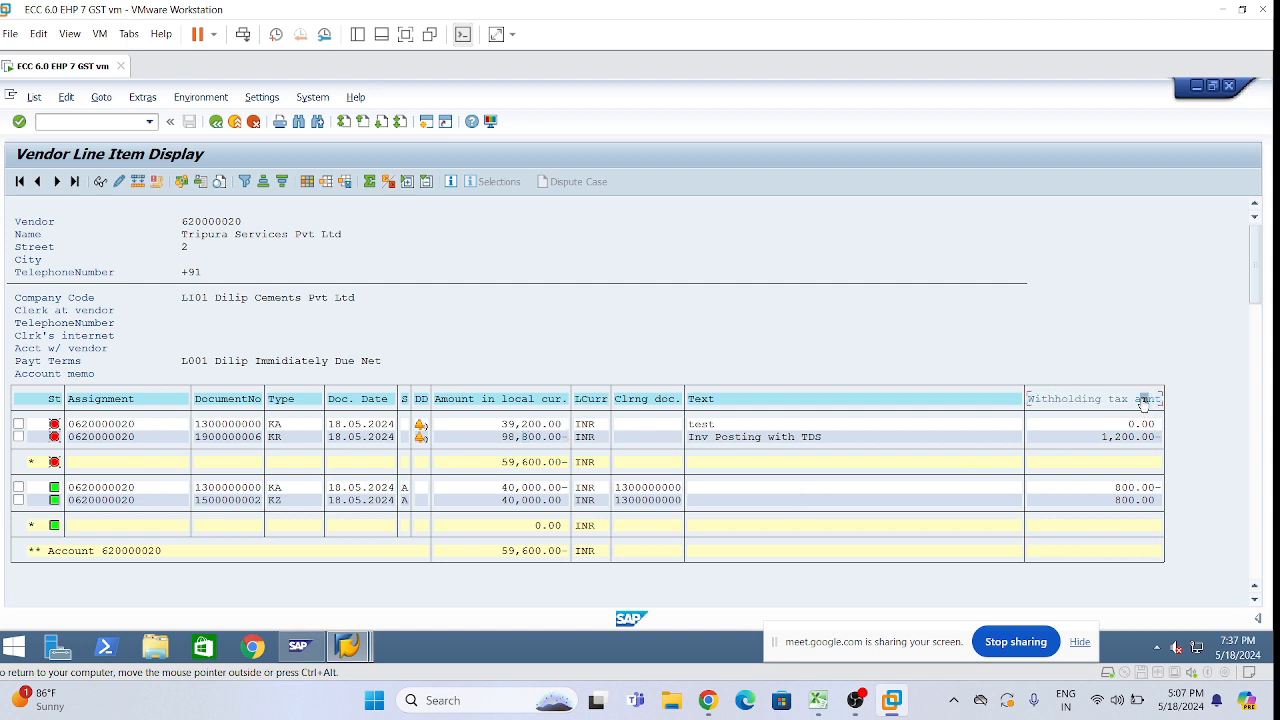
click(526, 437)
scroll(533, 467, down, 2)
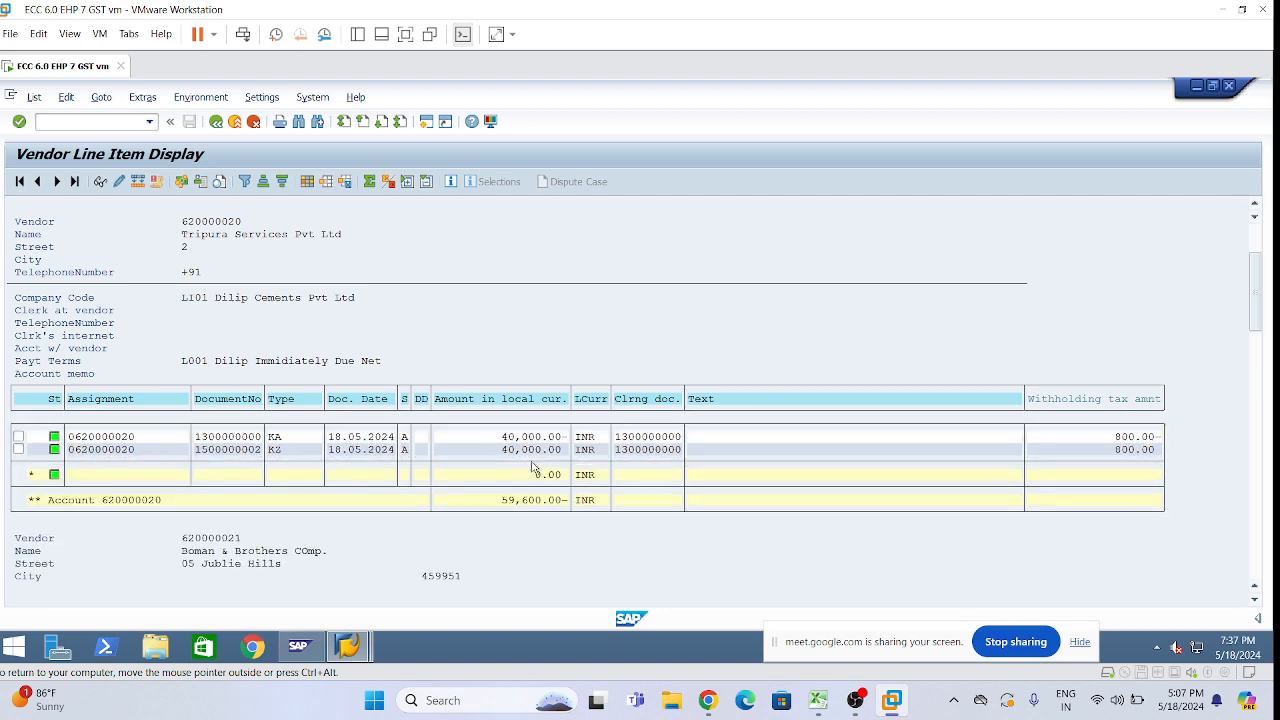
scroll(533, 467, up, 2)
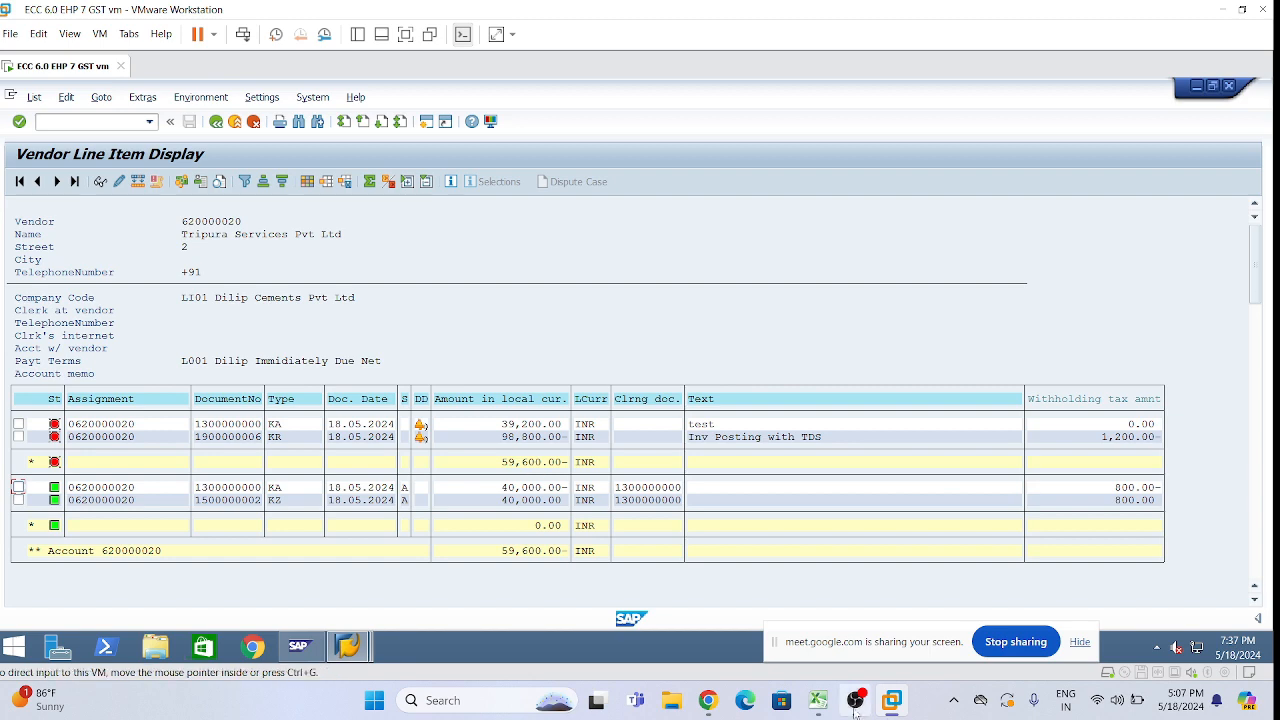
Step: Switch to the Class workbook in Excel and try entering 10000 in cell B32
click(818, 700)
click(533, 408)
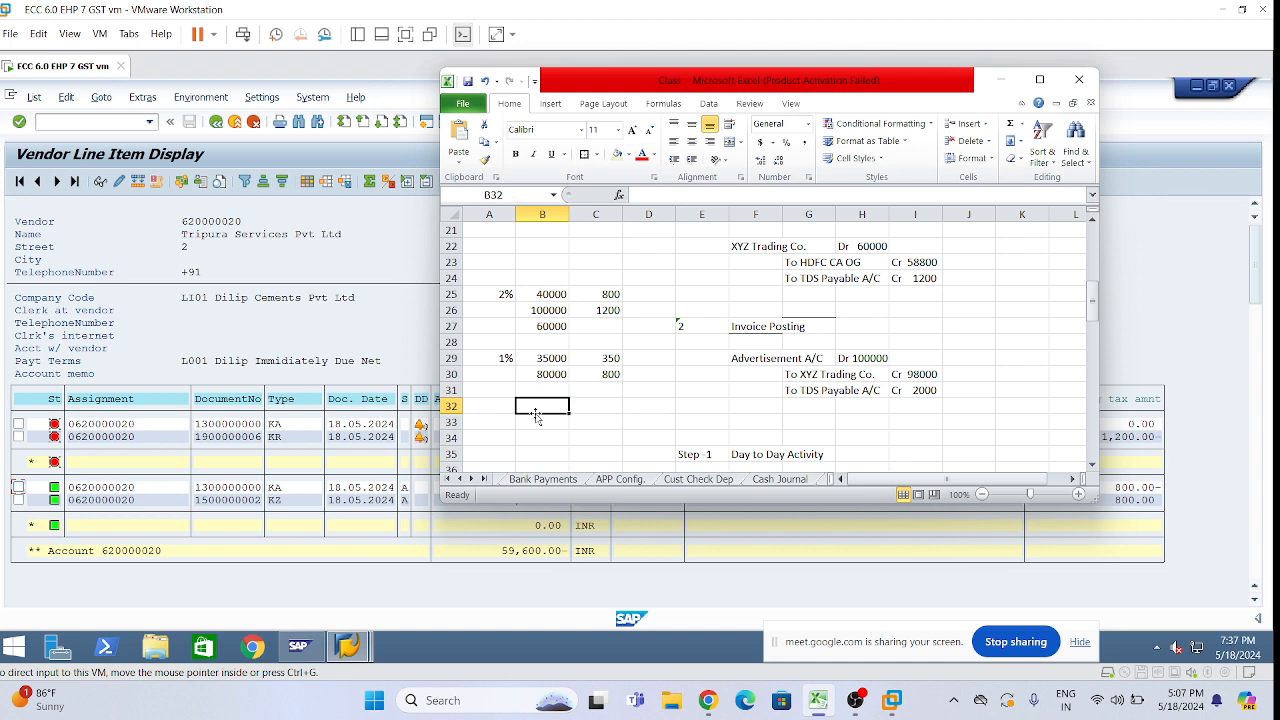
text(10000)
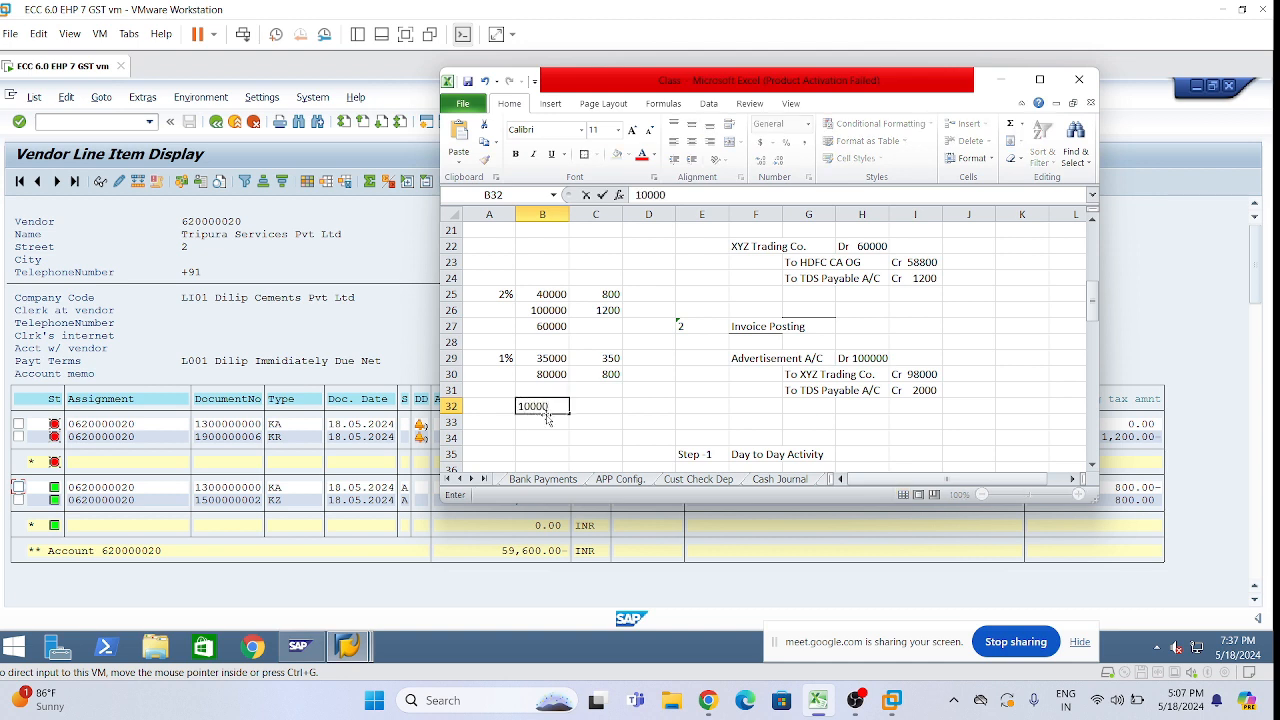
key(Escape)
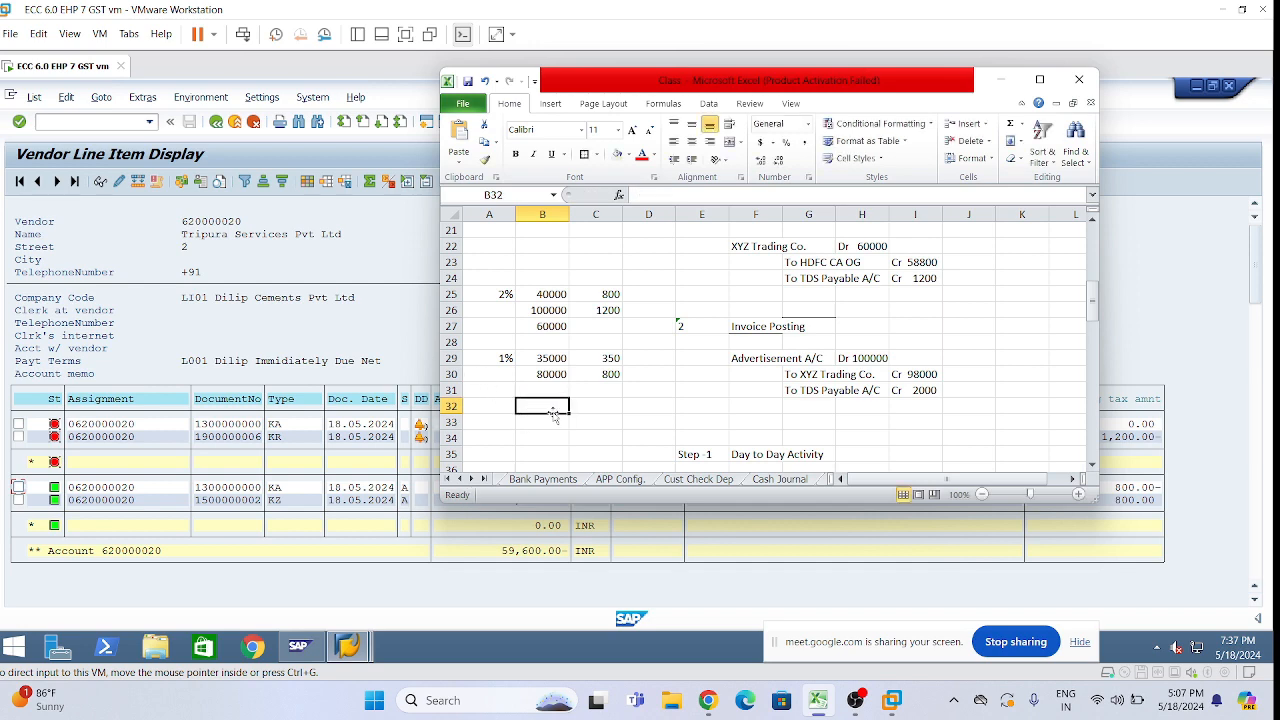
Step: Move the workbook window aside to uncover the SAP list and examine the 2% TDS example amounts in rows 25 to 27
click(548, 295)
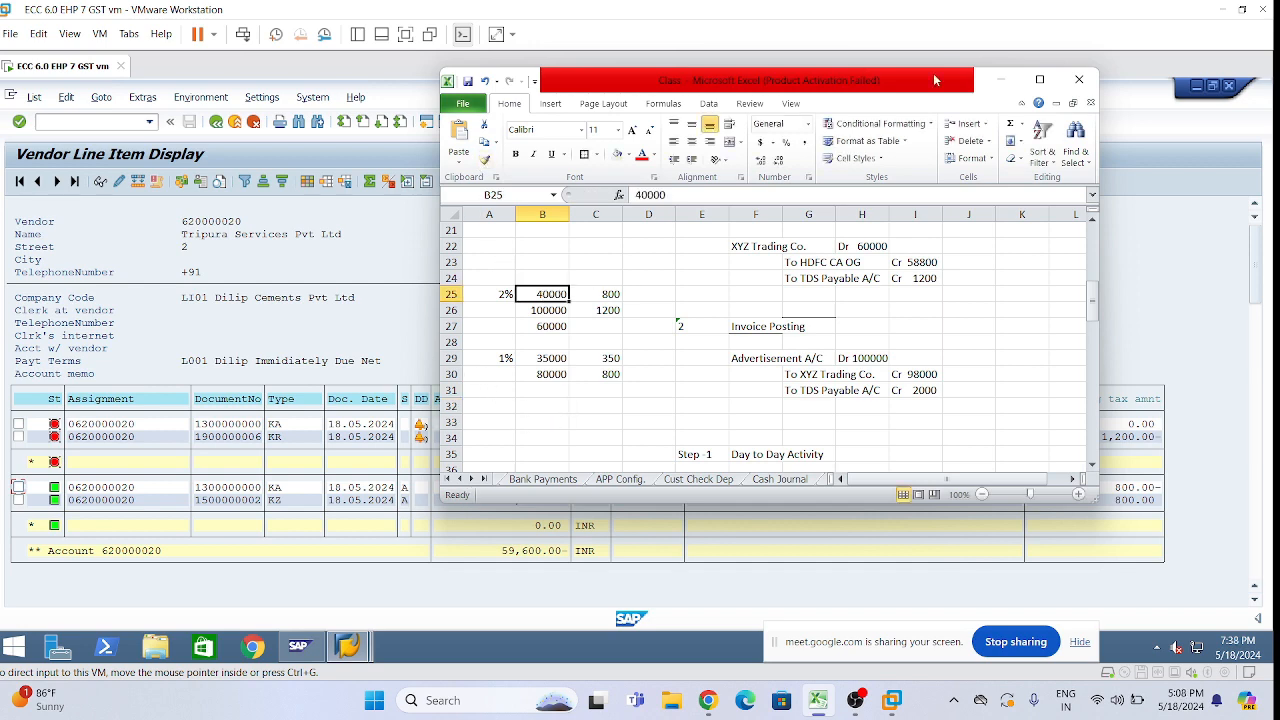
drag(934, 80, 998, 83)
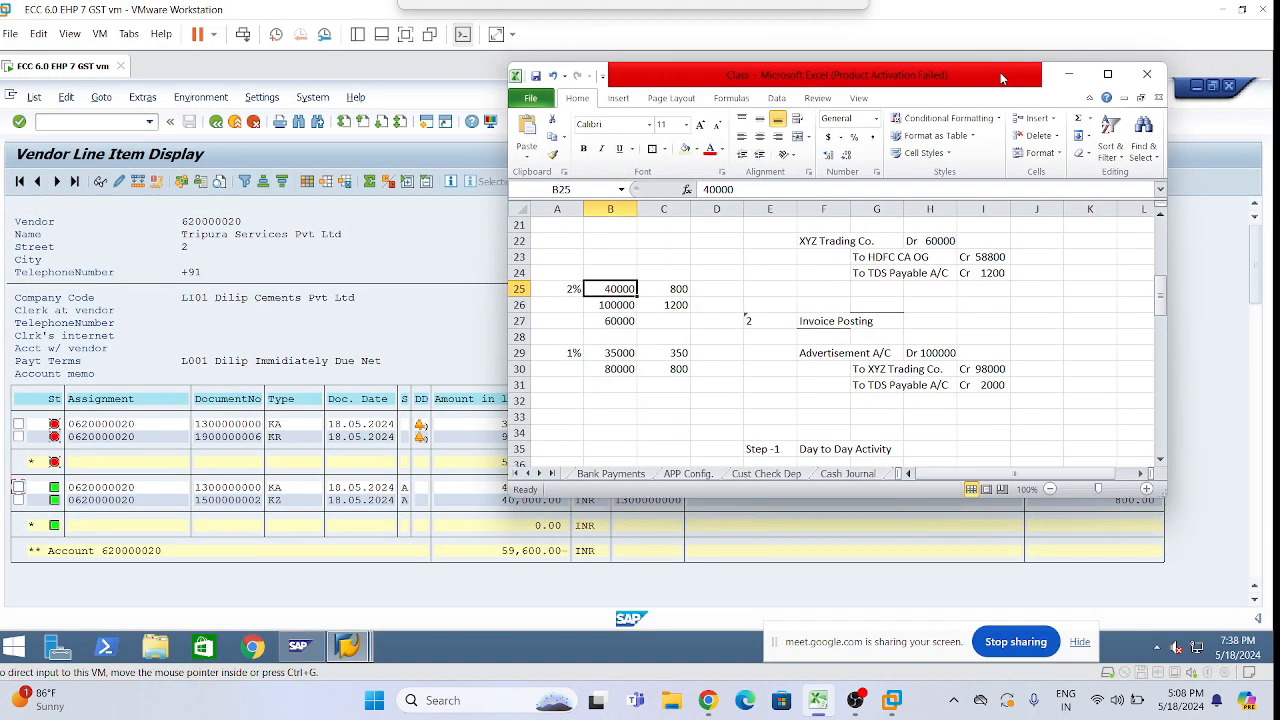
click(615, 322)
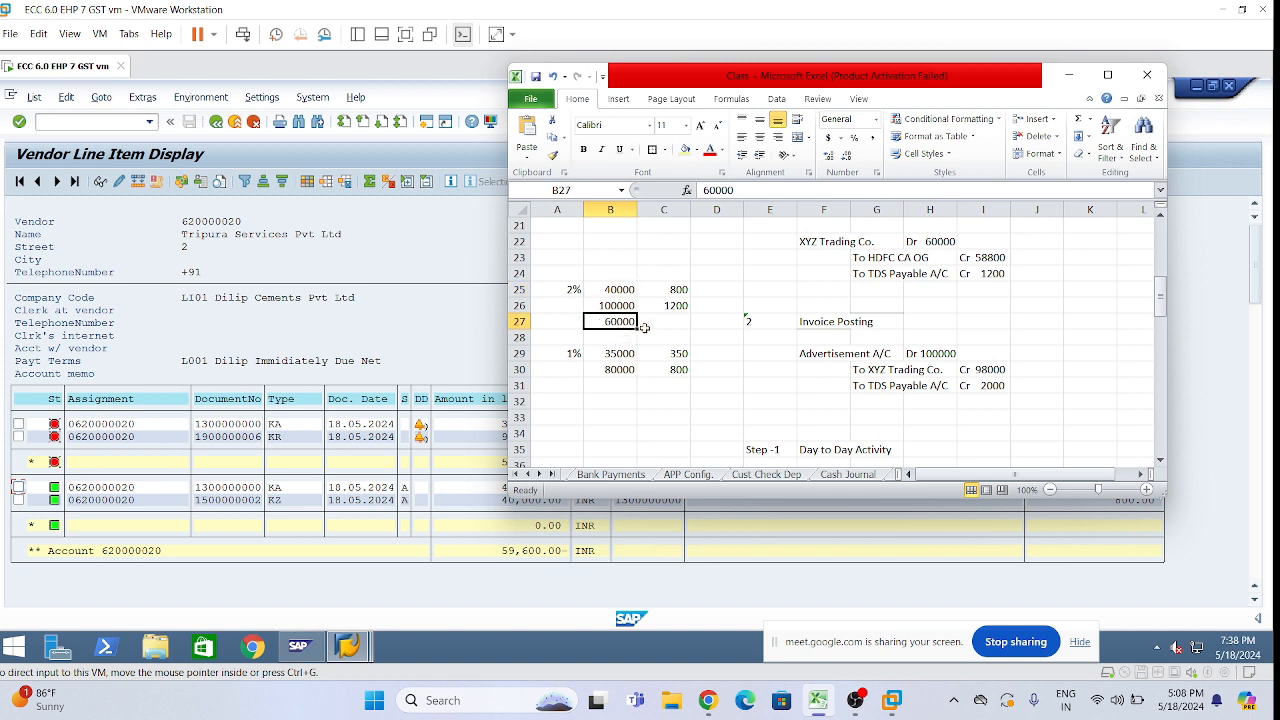
mouse_move(1001, 82)
mouse_down()
mouse_move(998, 108)
mouse_move(1040, 80)
mouse_move(1014, 68)
mouse_up()
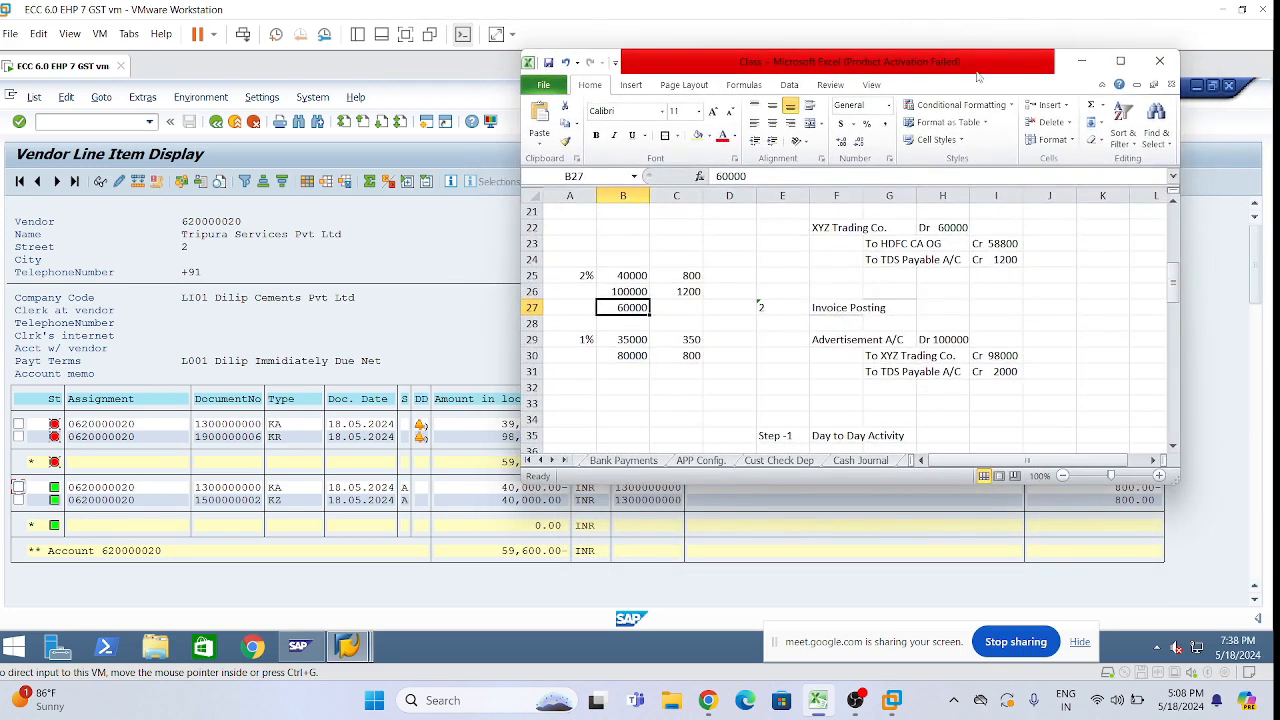
click(640, 277)
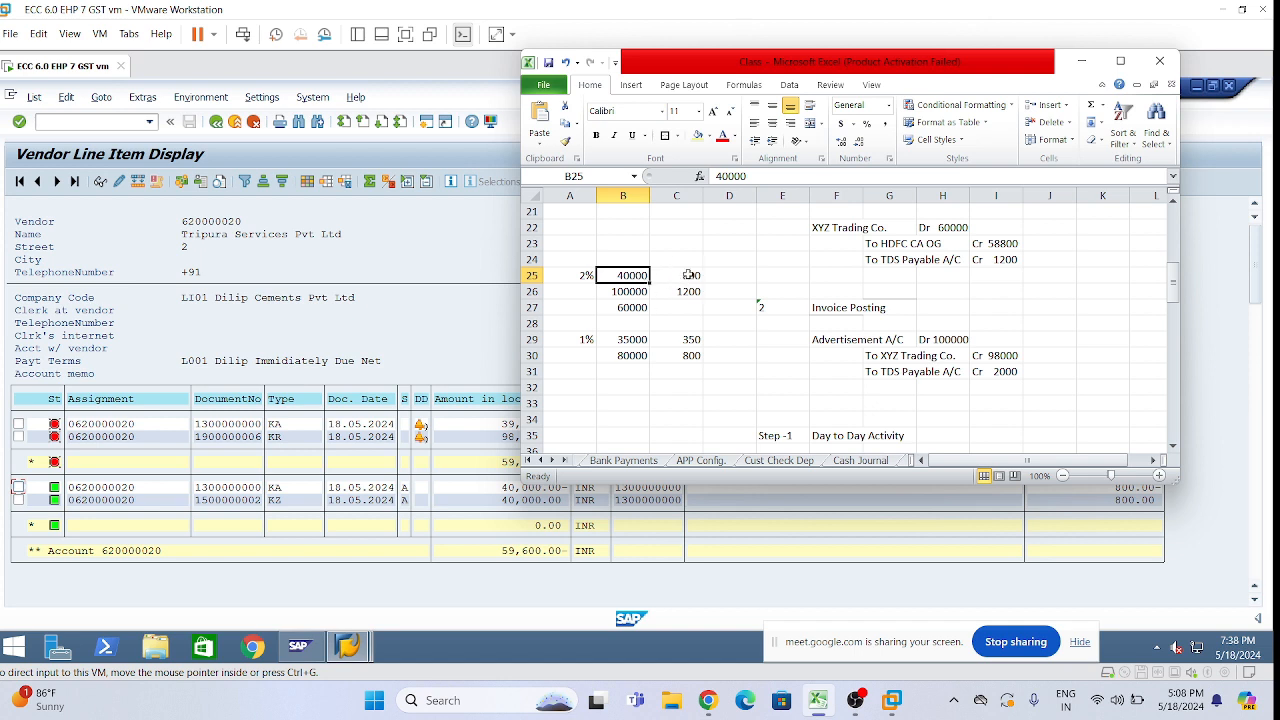
click(698, 278)
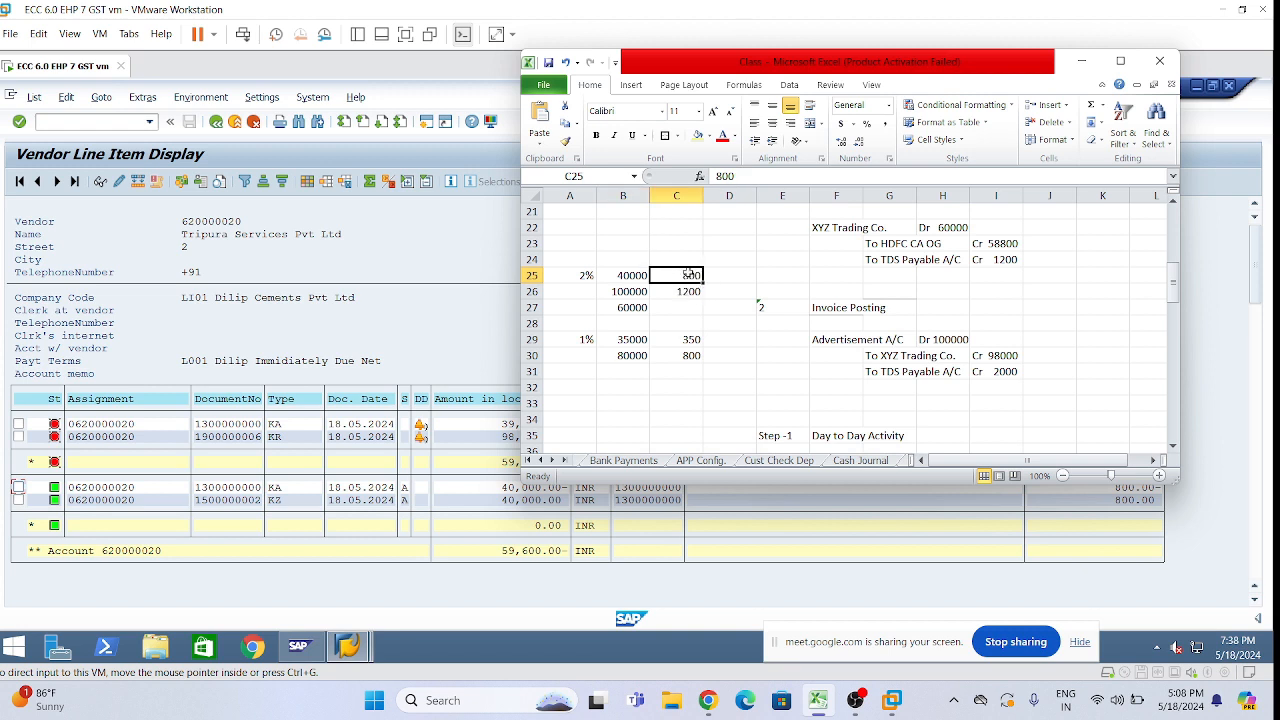
click(686, 292)
click(628, 324)
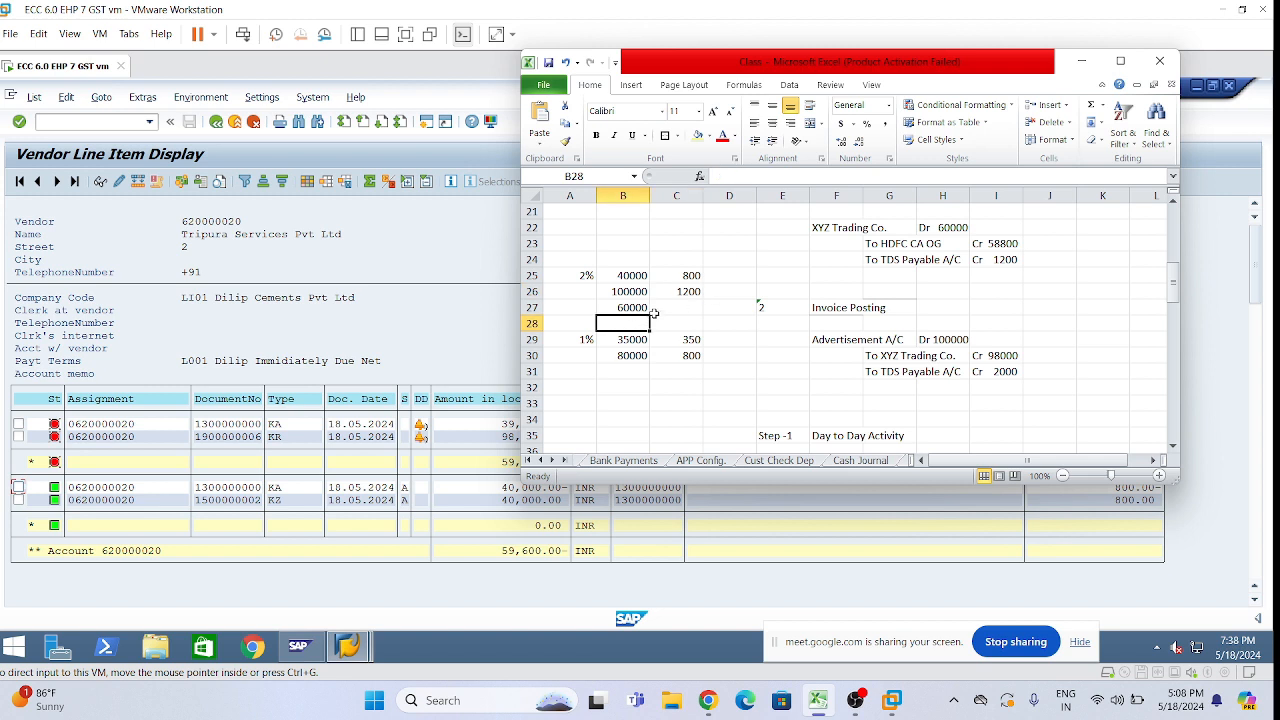
click(625, 243)
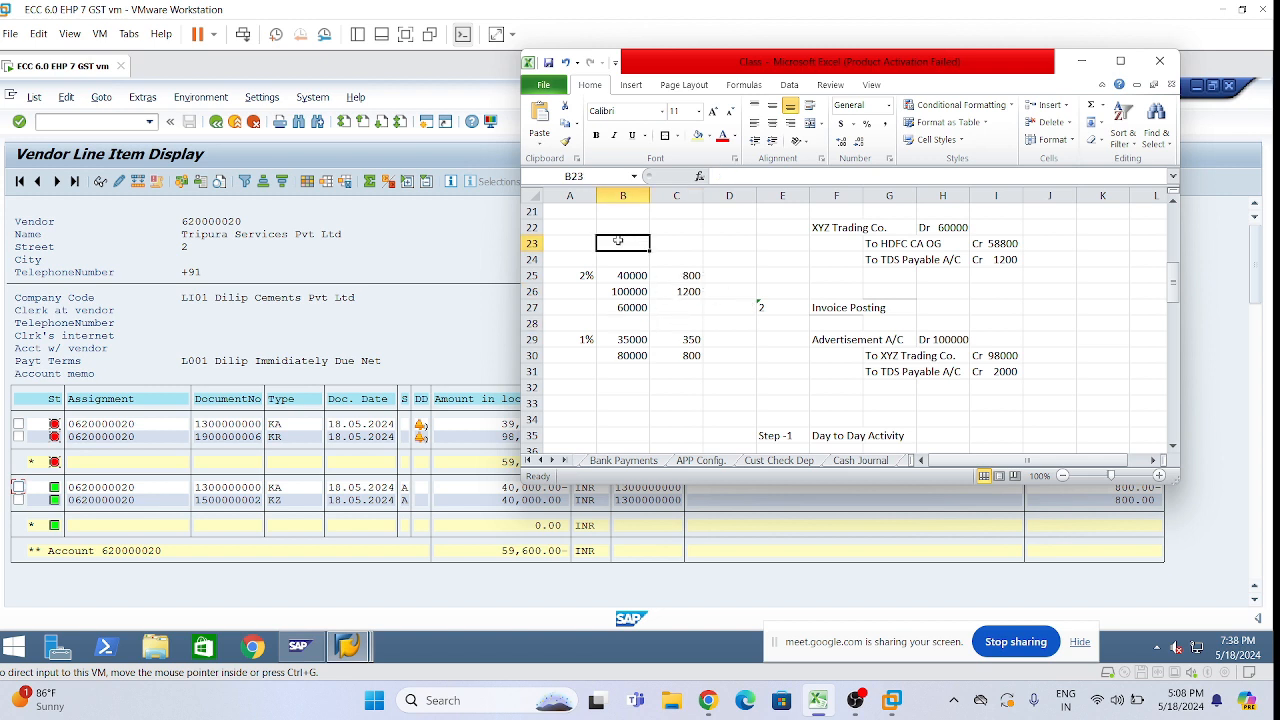
Step: Enter the note "40000 with 800 paid" in cell A34 below the TDS examples
scroll(674, 399, down, 5)
scroll(703, 339, up, 4)
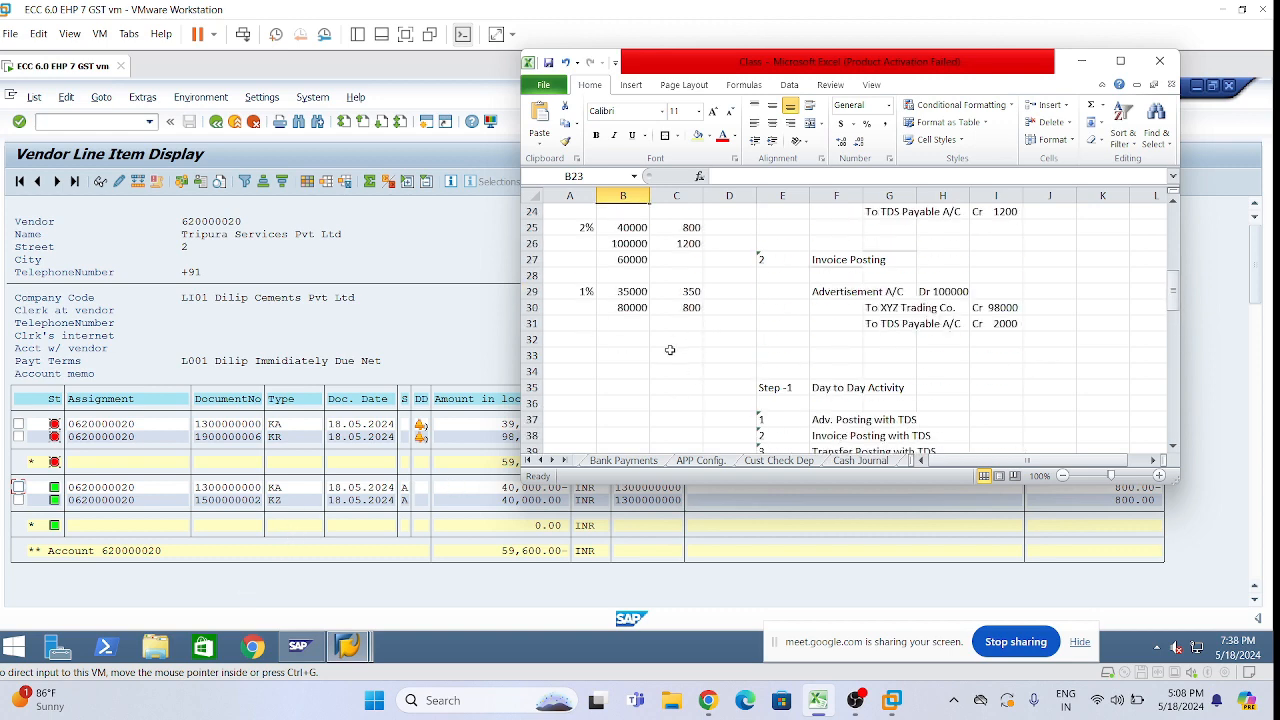
click(579, 371)
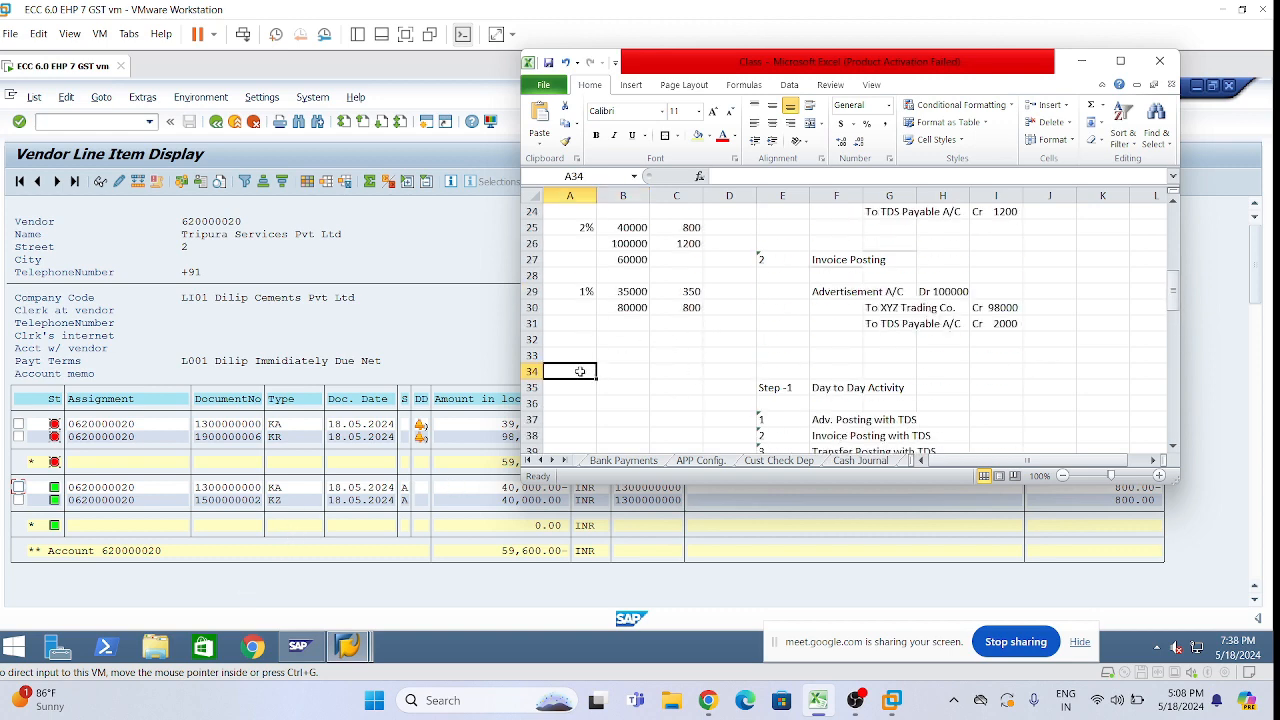
text(40000)
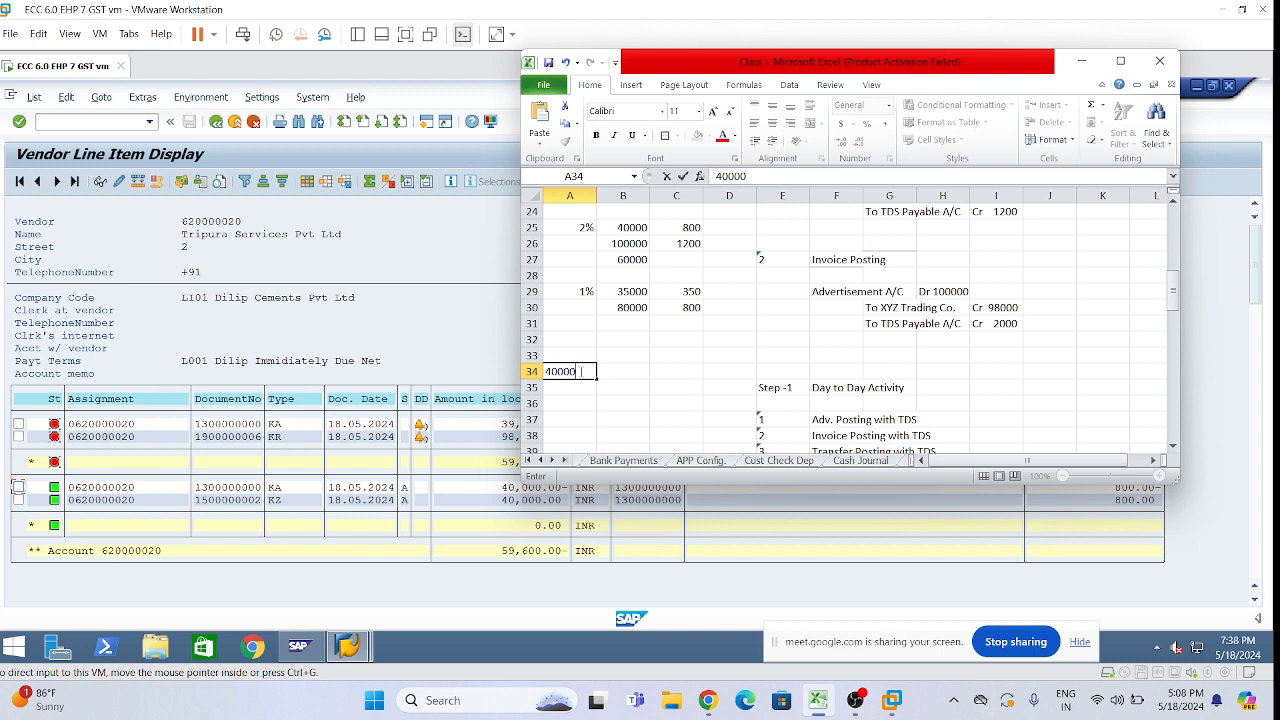
text( with 800 paid)
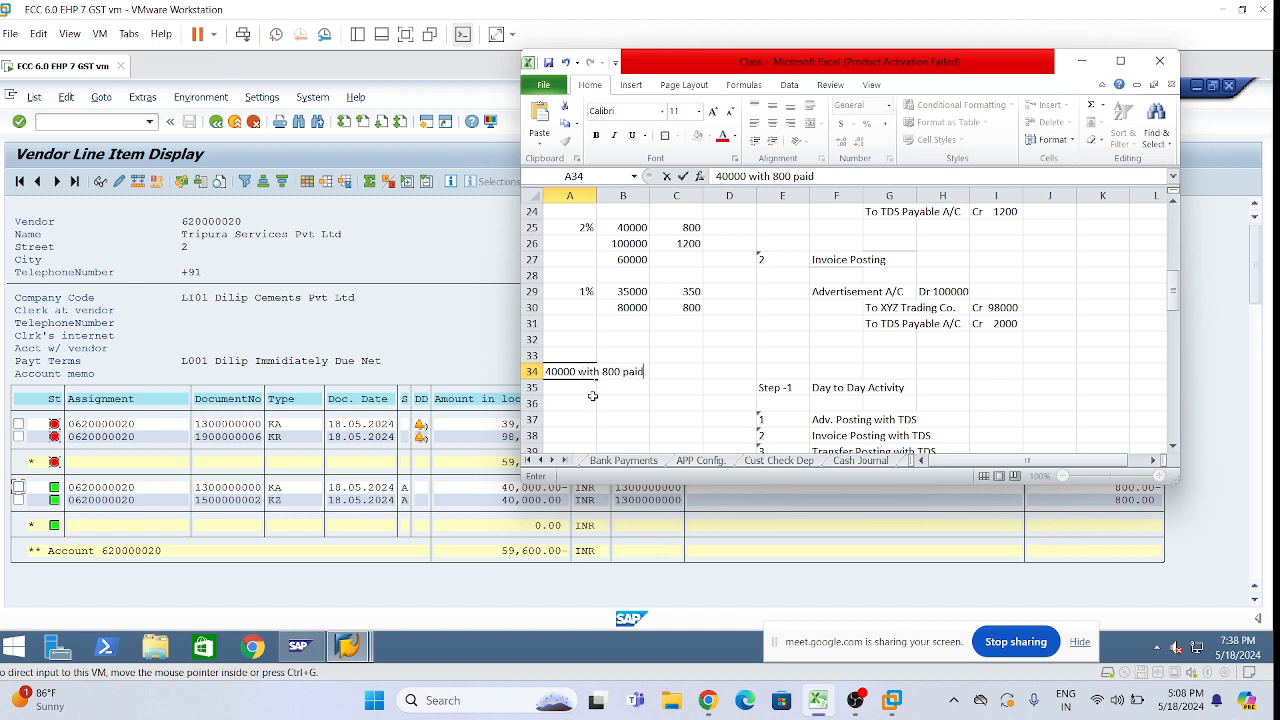
click(573, 405)
click(572, 392)
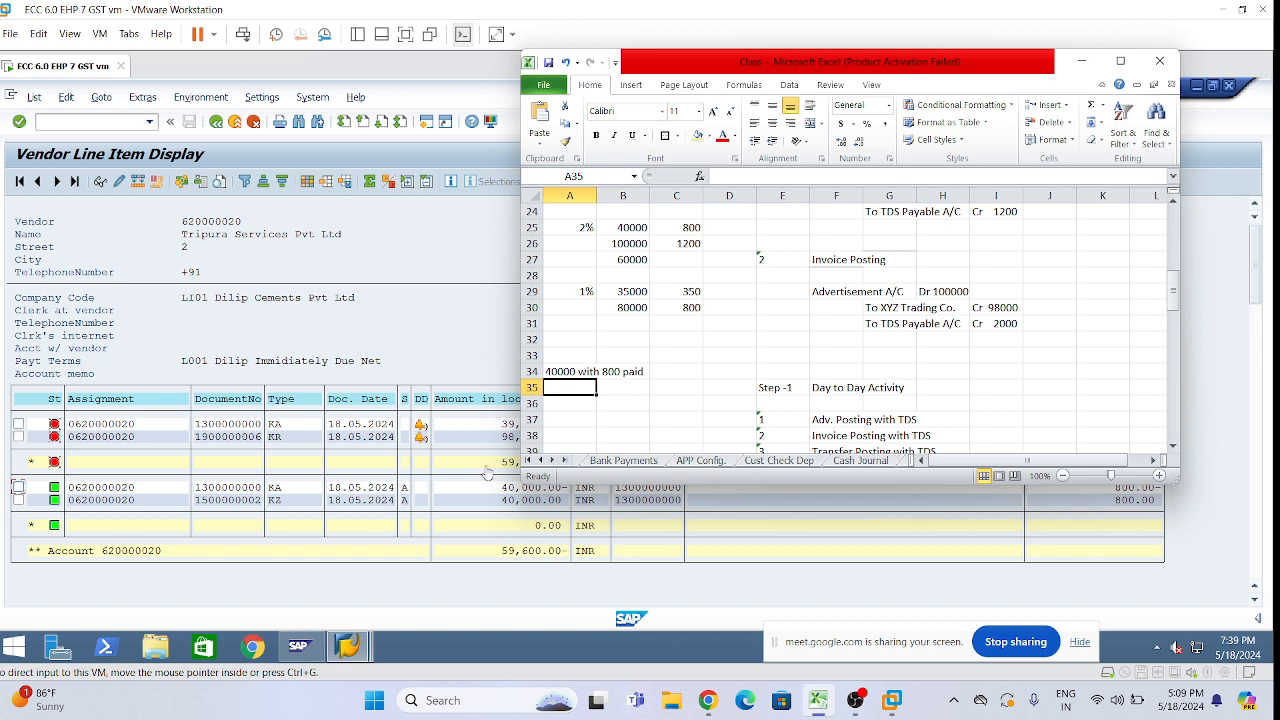
Step: Minimize the workbook and open the KZ down payment document from the vendor list to examine its data entry view
click(1081, 61)
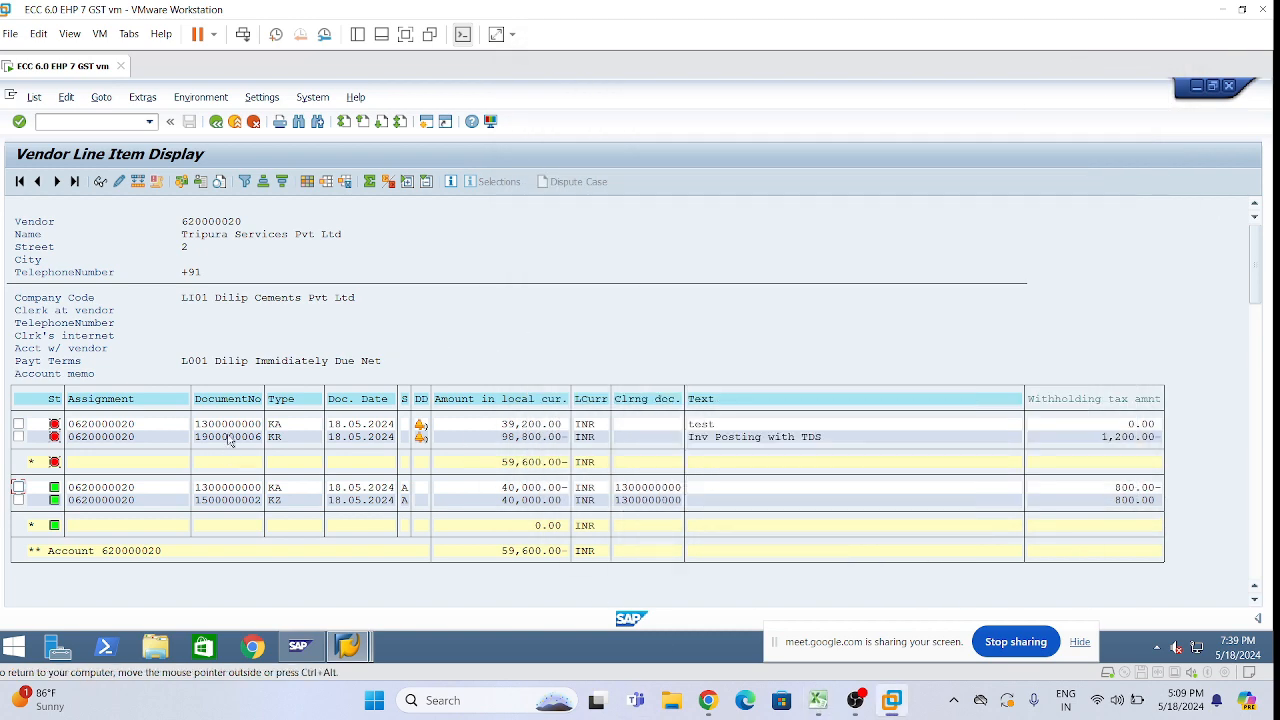
click(237, 501)
click(100, 184)
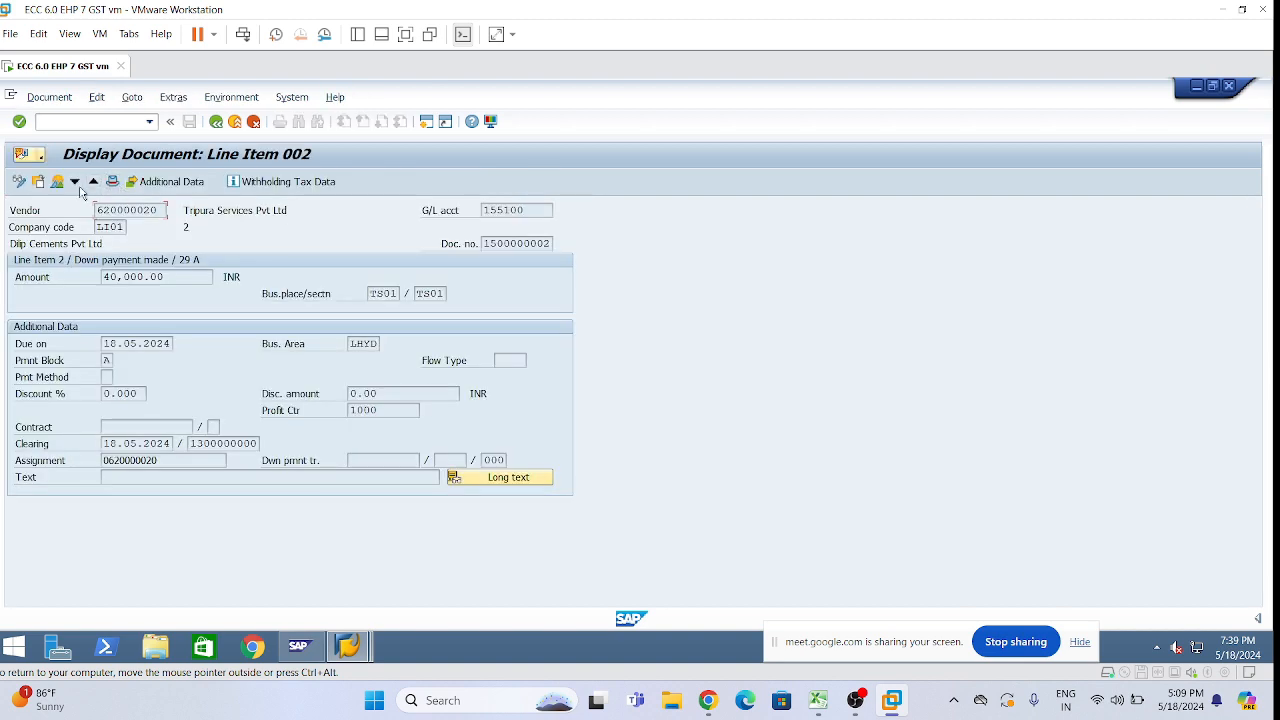
click(57, 182)
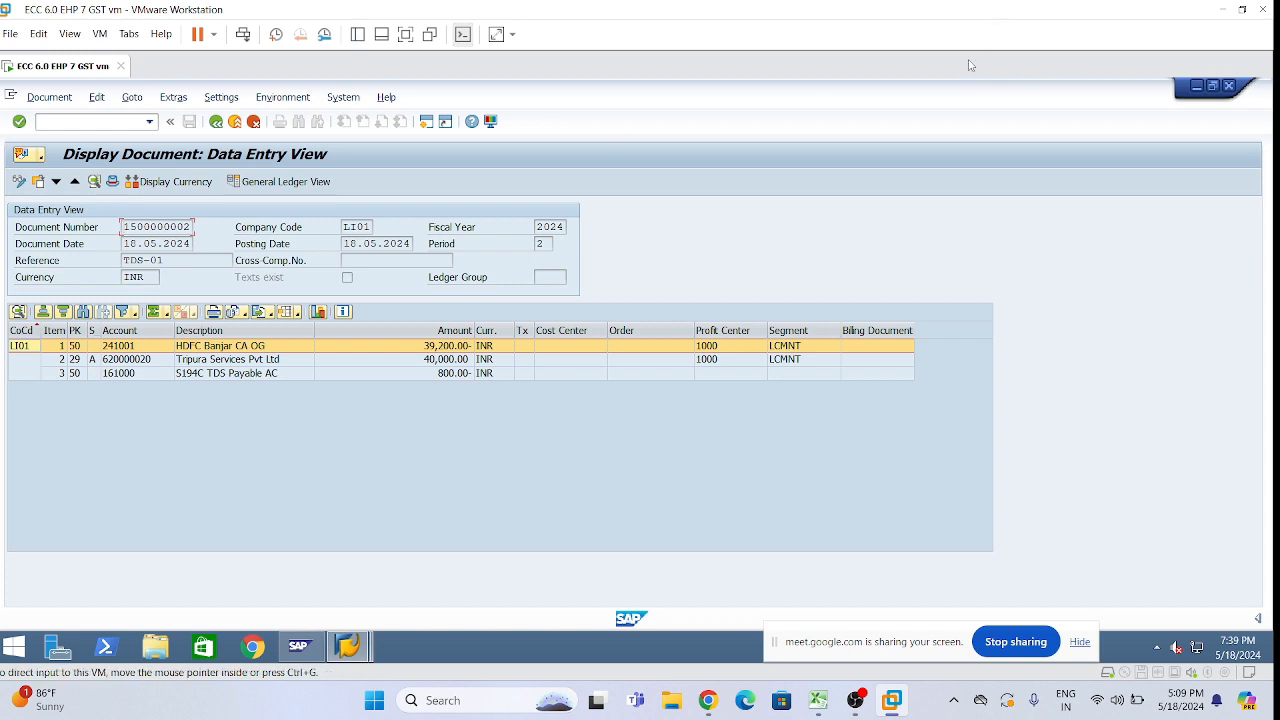
Step: Switch from the Clear Vendor Down Payment session back to the document display and return to the vendor line item list
key(alt+Tab)
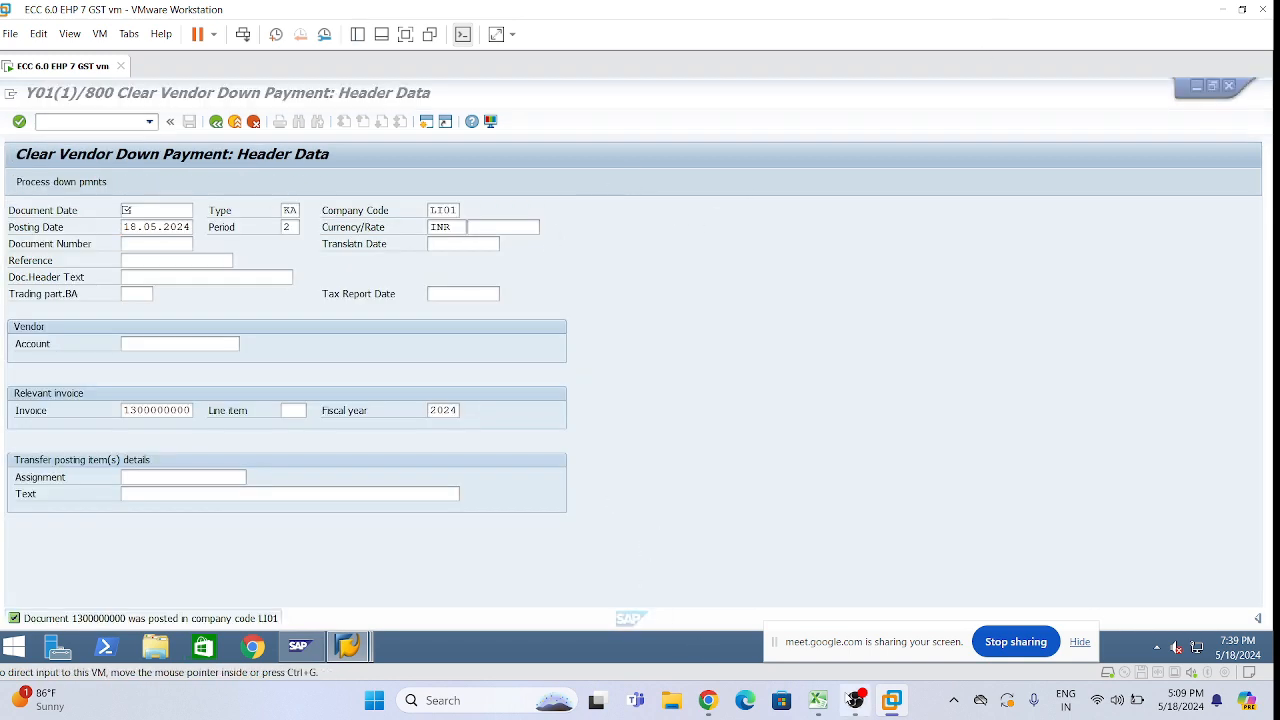
click(818, 700)
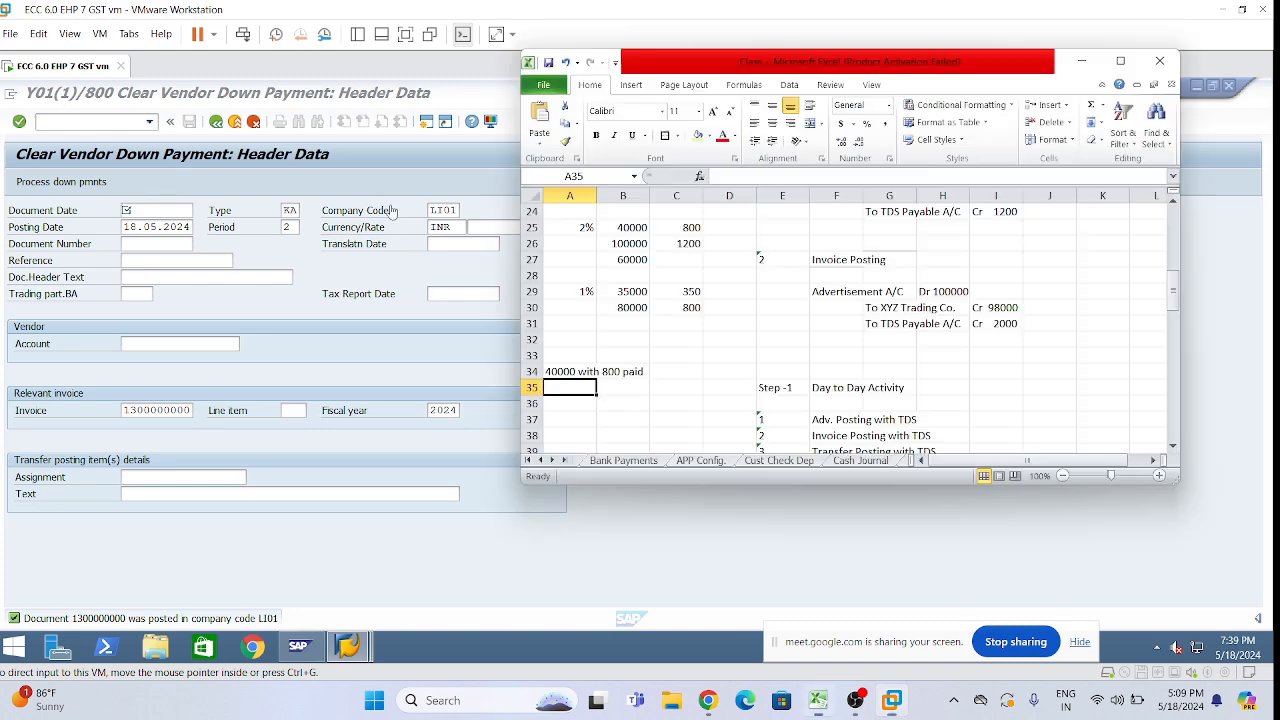
click(1080, 63)
key(alt+Tab)
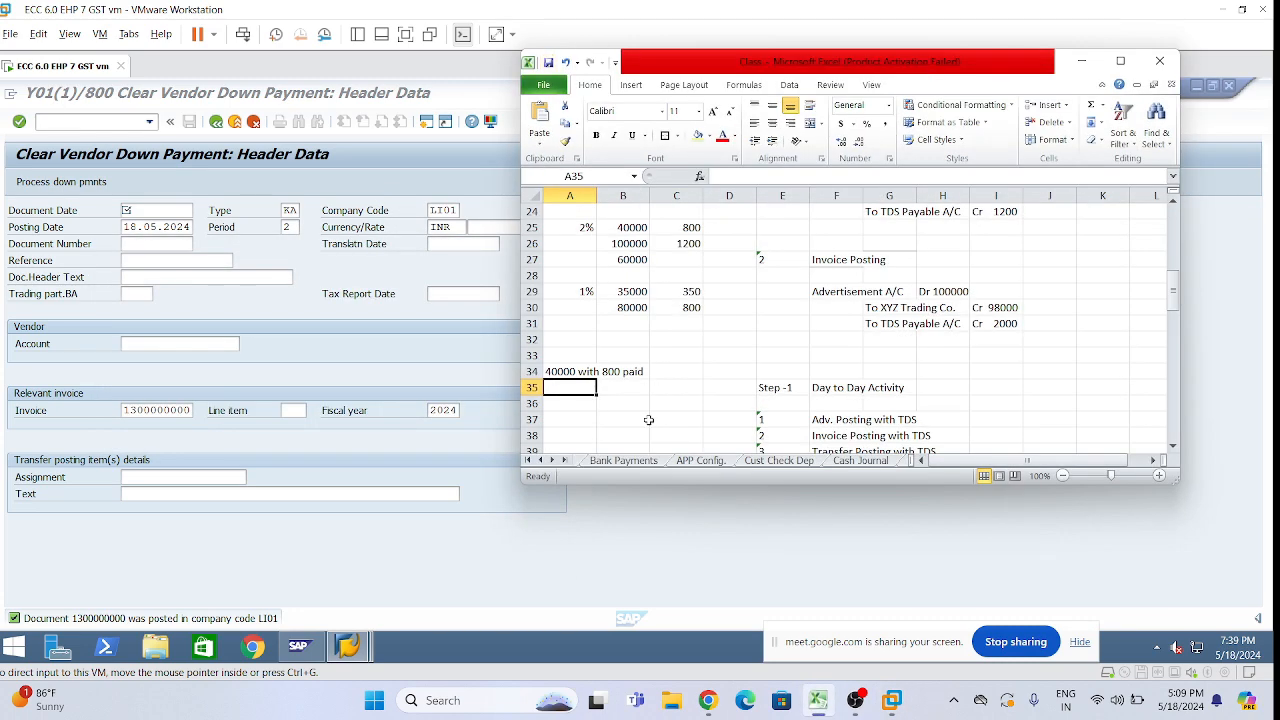
click(347, 648)
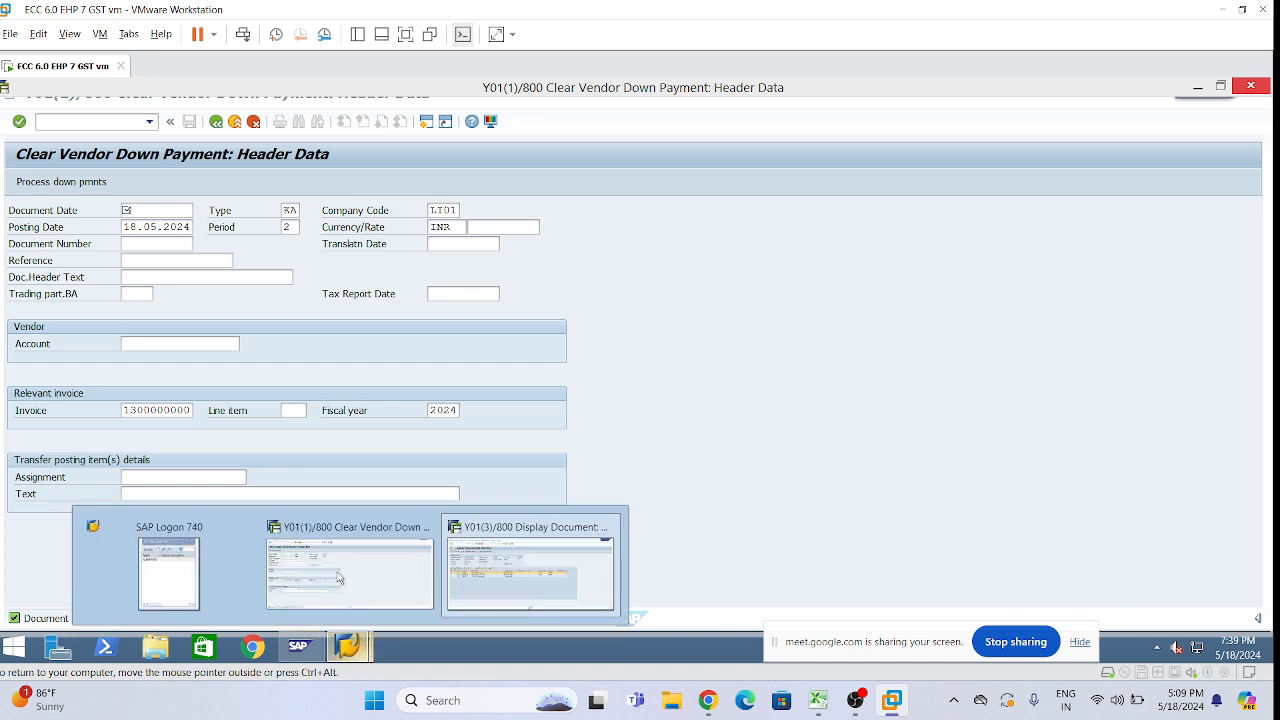
click(341, 579)
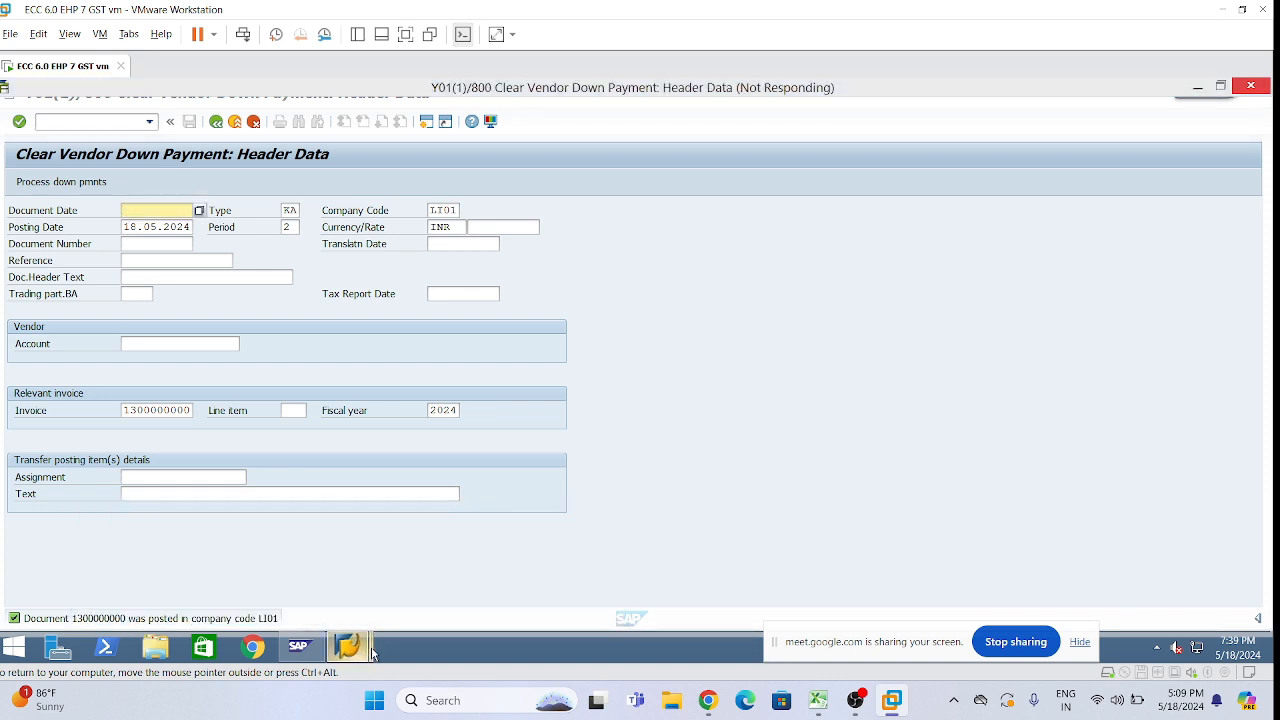
mouse_move(345, 648)
click(484, 555)
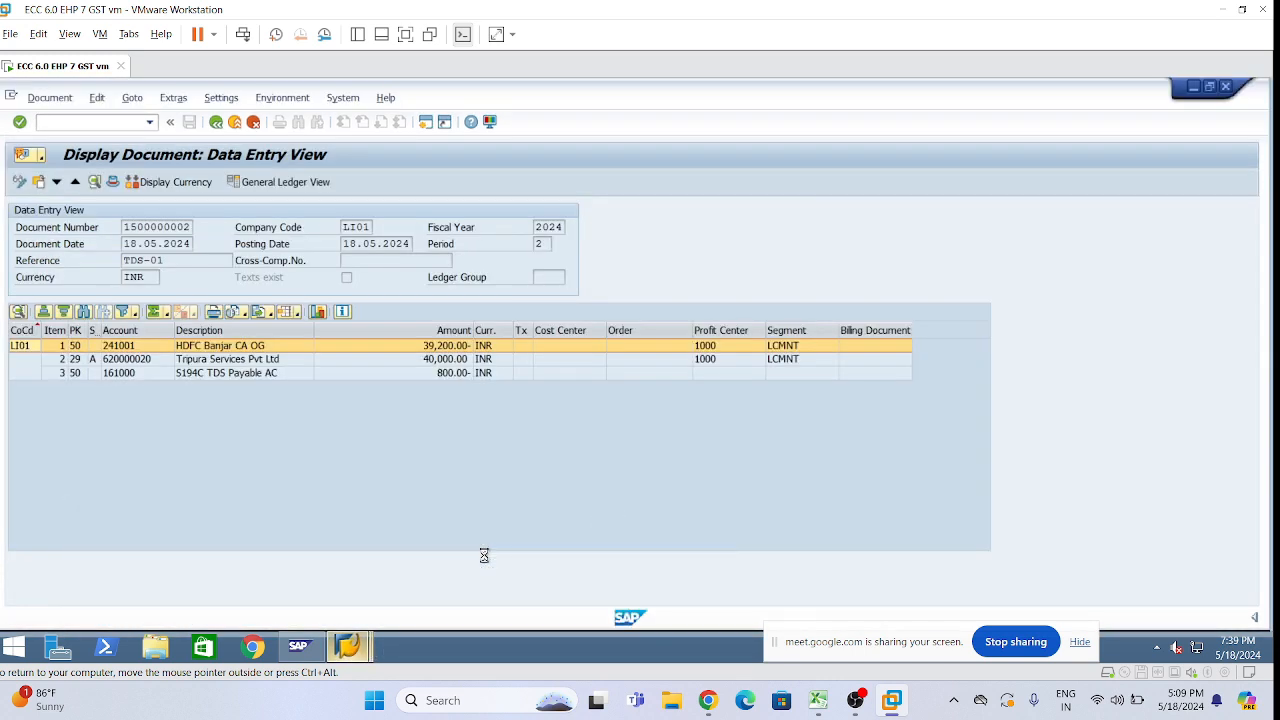
click(217, 124)
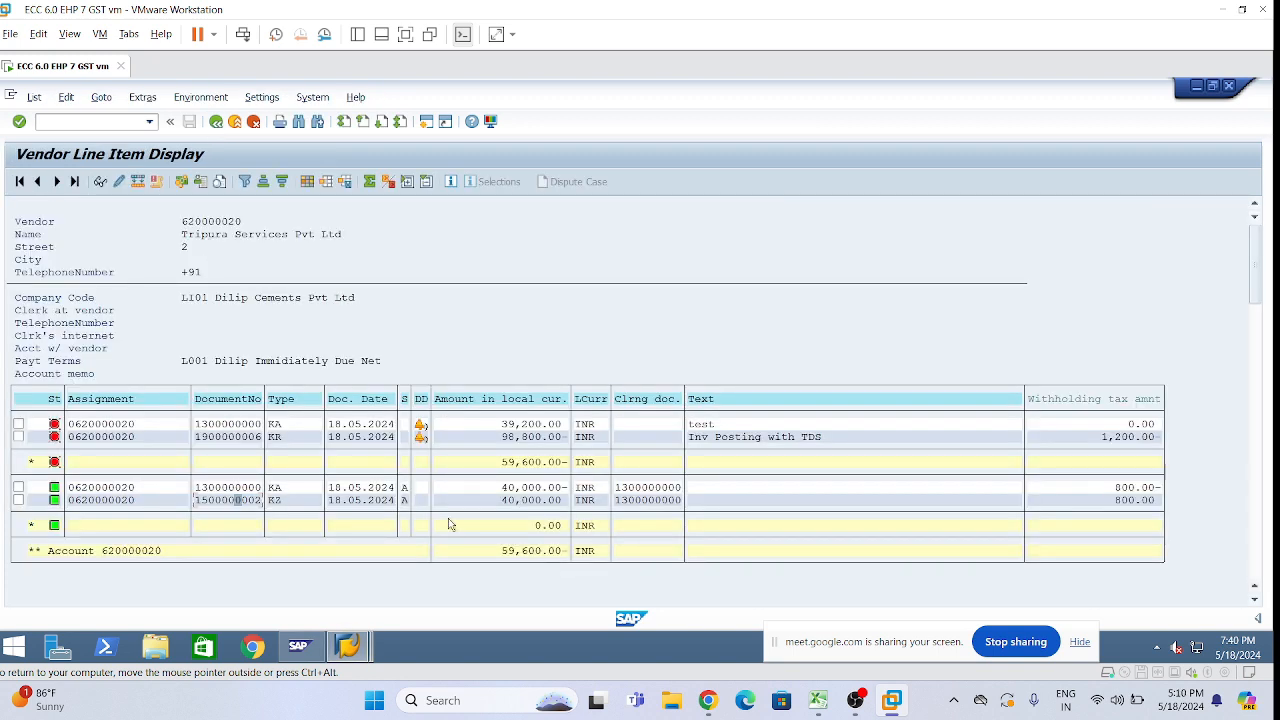
Step: Switch to the Class workbook and extend the note in cell A34 to read "40000 with 800 paid as TDS"
click(818, 700)
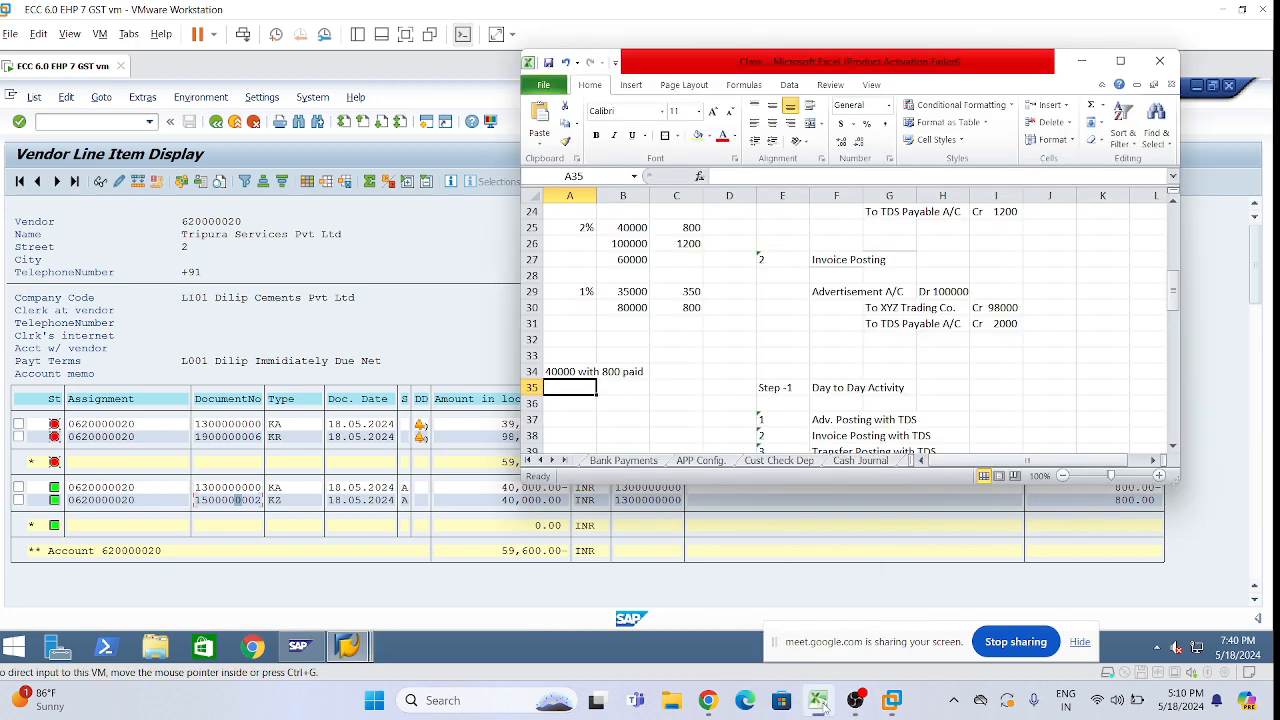
click(556, 369)
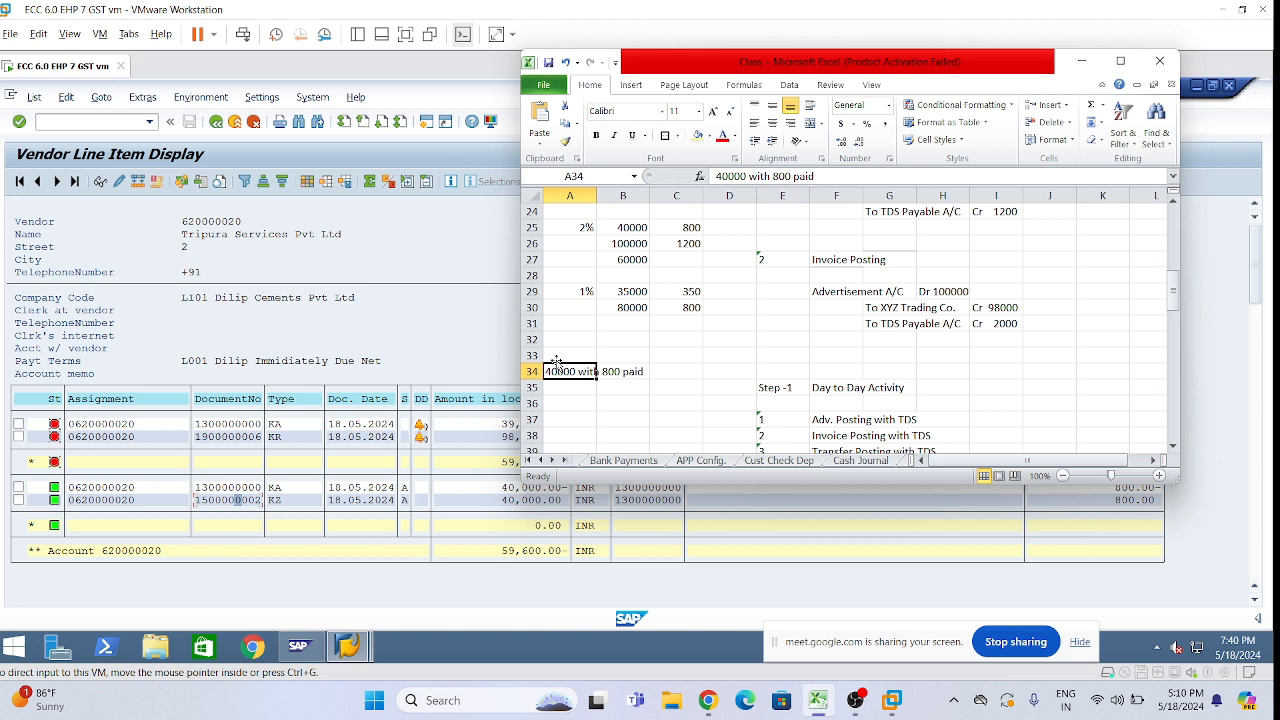
click(790, 176)
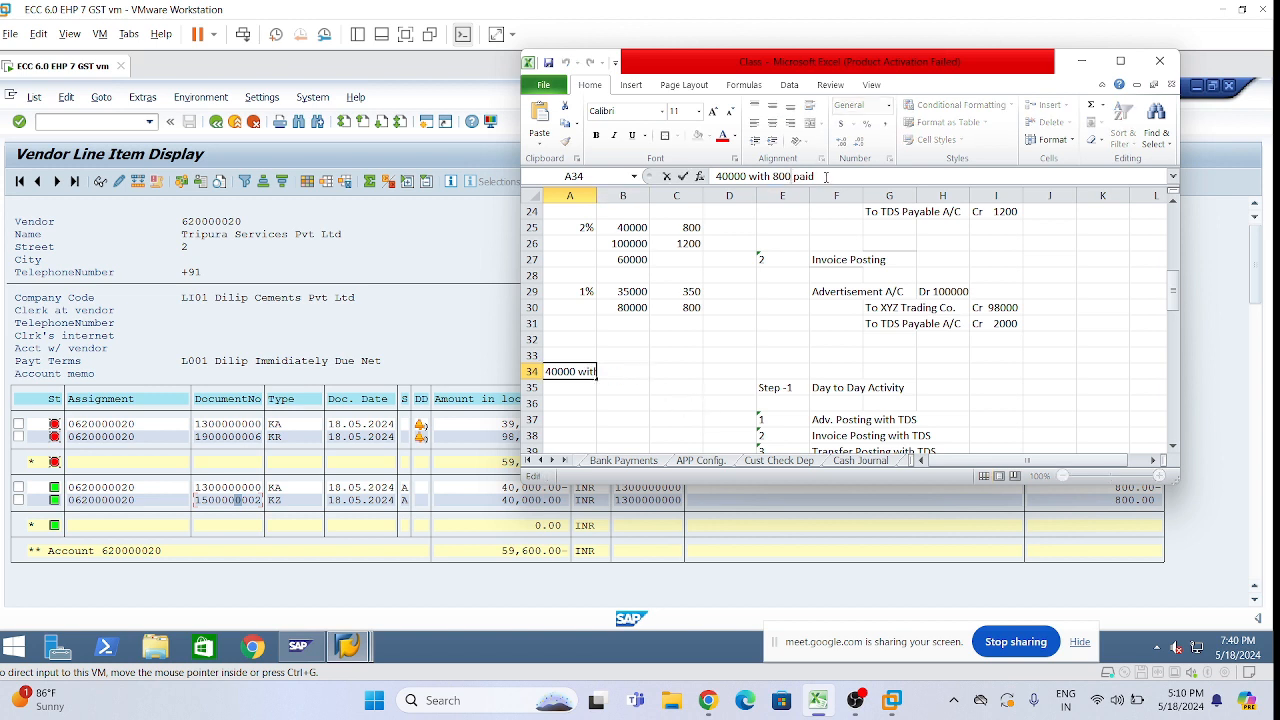
text(as TDS)
click(567, 387)
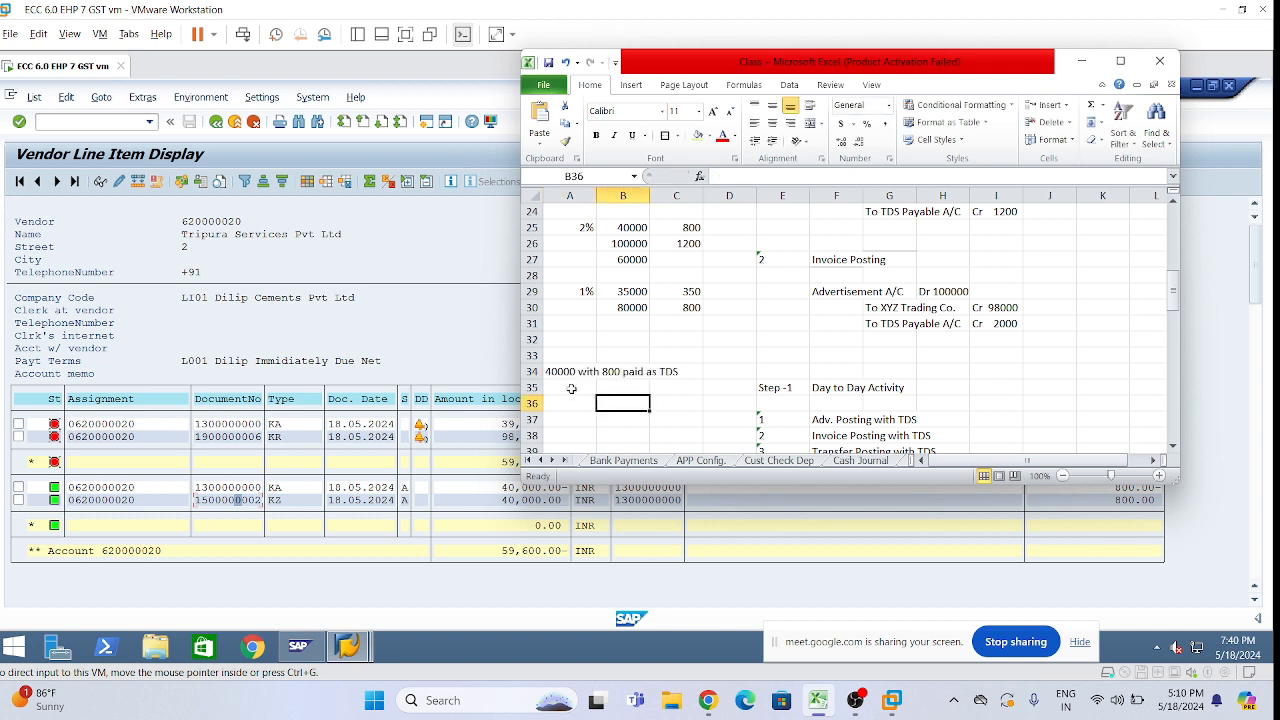
Step: Enter "Invoice Amt 39200" in cell A35 under the TDS note
text(In)
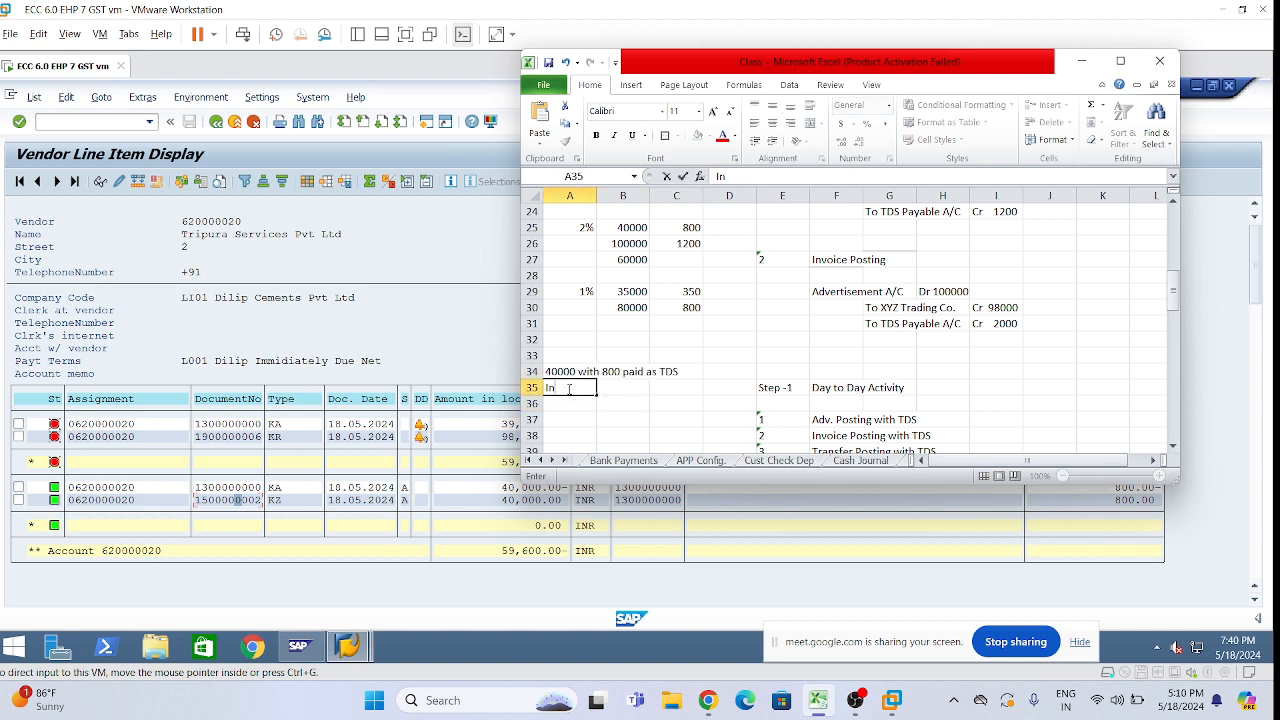
text(voice Am)
key(BackSpace)
key(BackSpace)
text(38200)
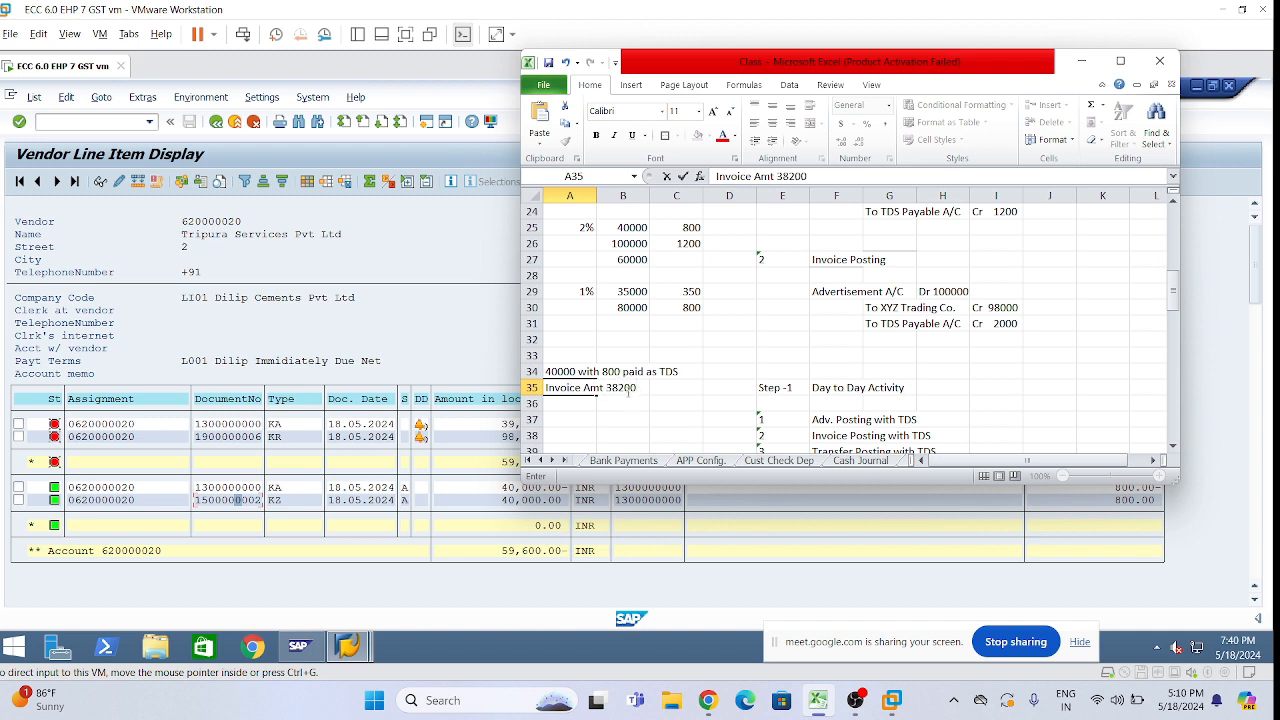
key(BackSpace)
key(BackSpace)
key(BackSpace)
key(BackSpace)
text(9200)
click(630, 403)
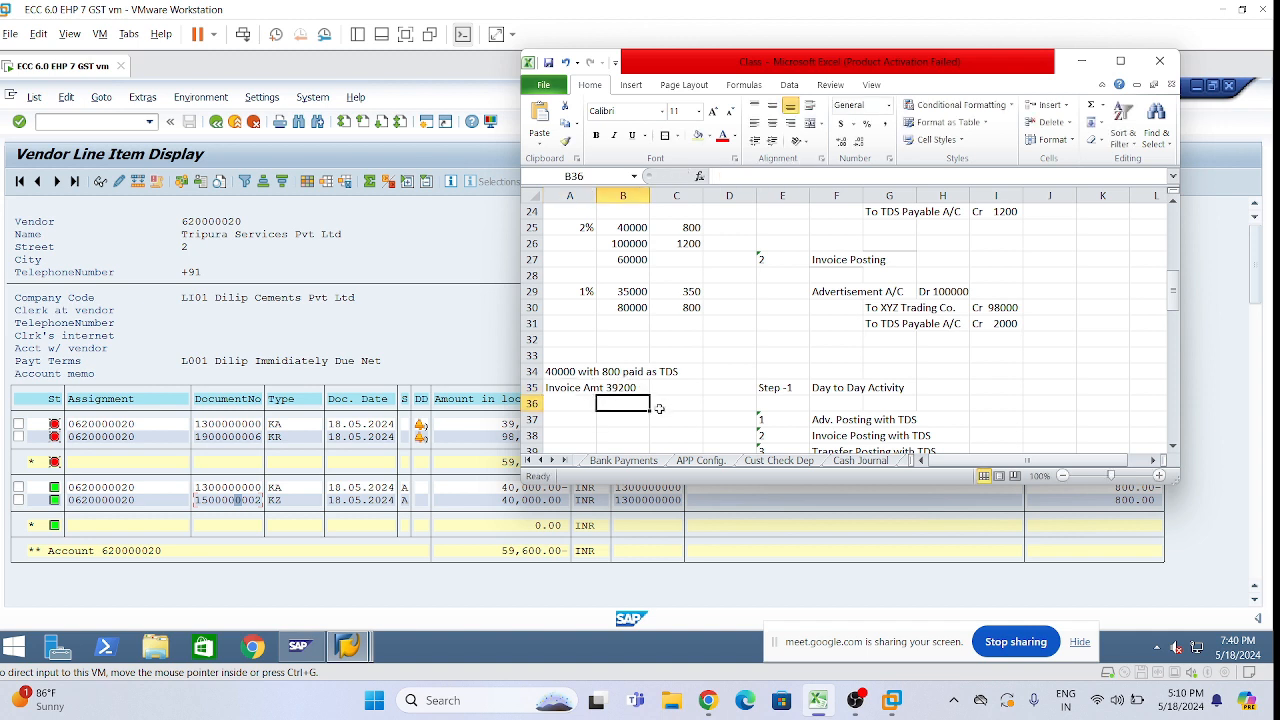
Step: Move the workbook window aside to uncover the SAP local currency amounts and enter 100000 in cell A37
click(564, 403)
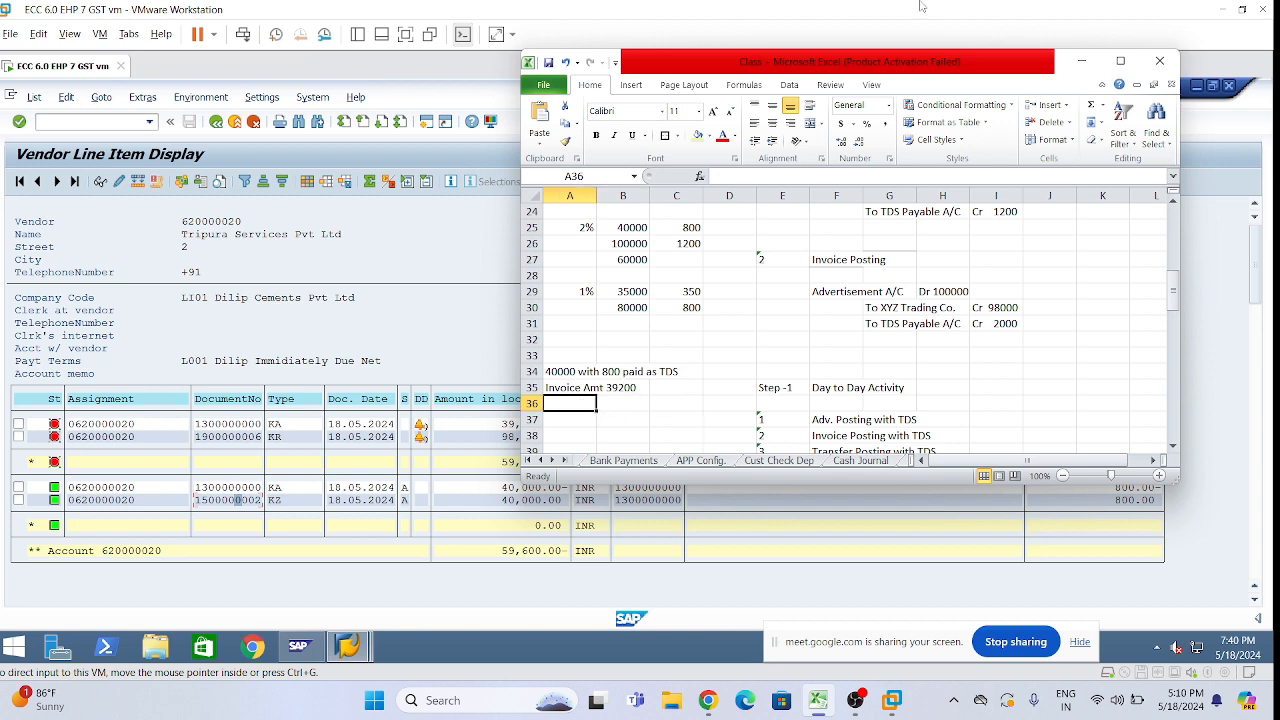
drag(1020, 65, 1083, 57)
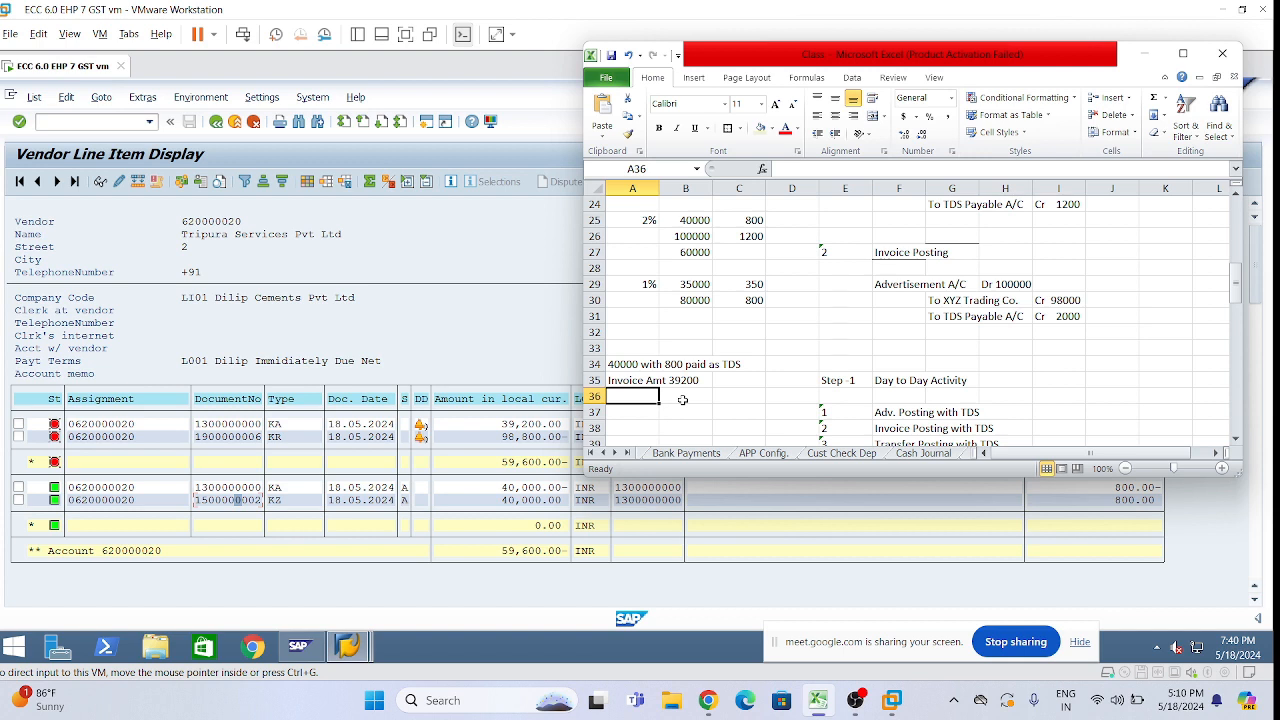
click(640, 415)
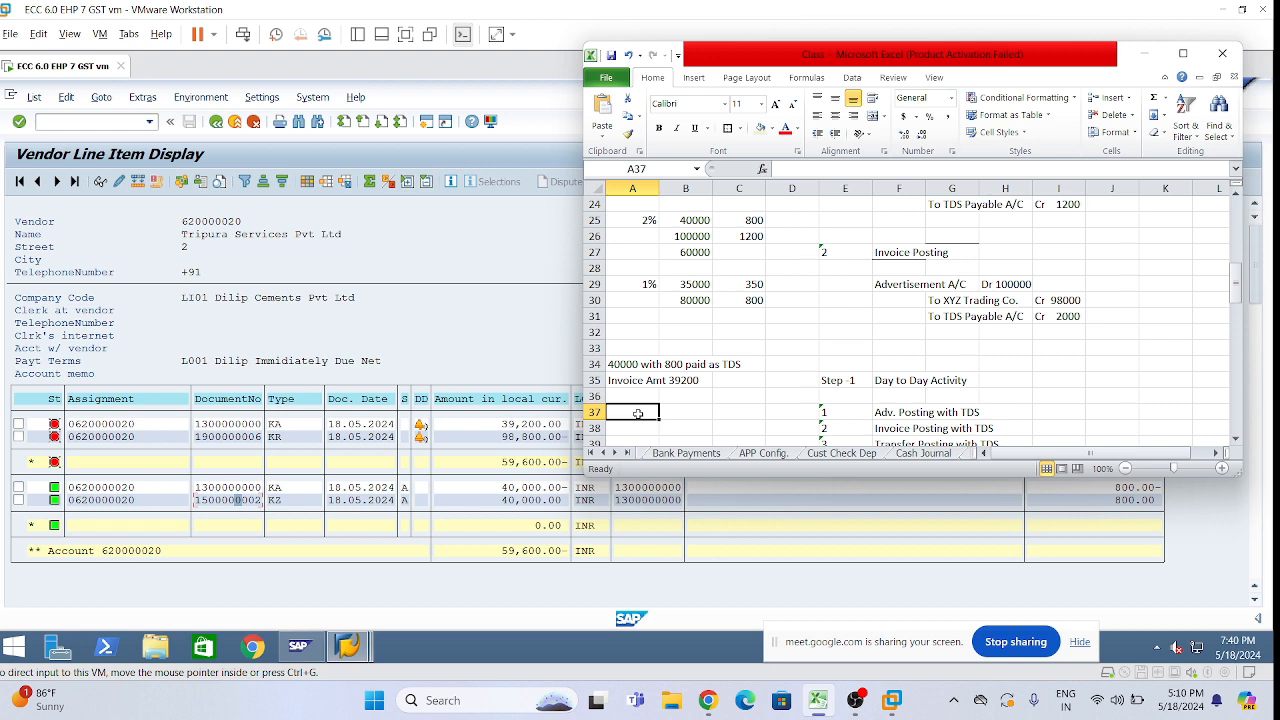
text(10000)
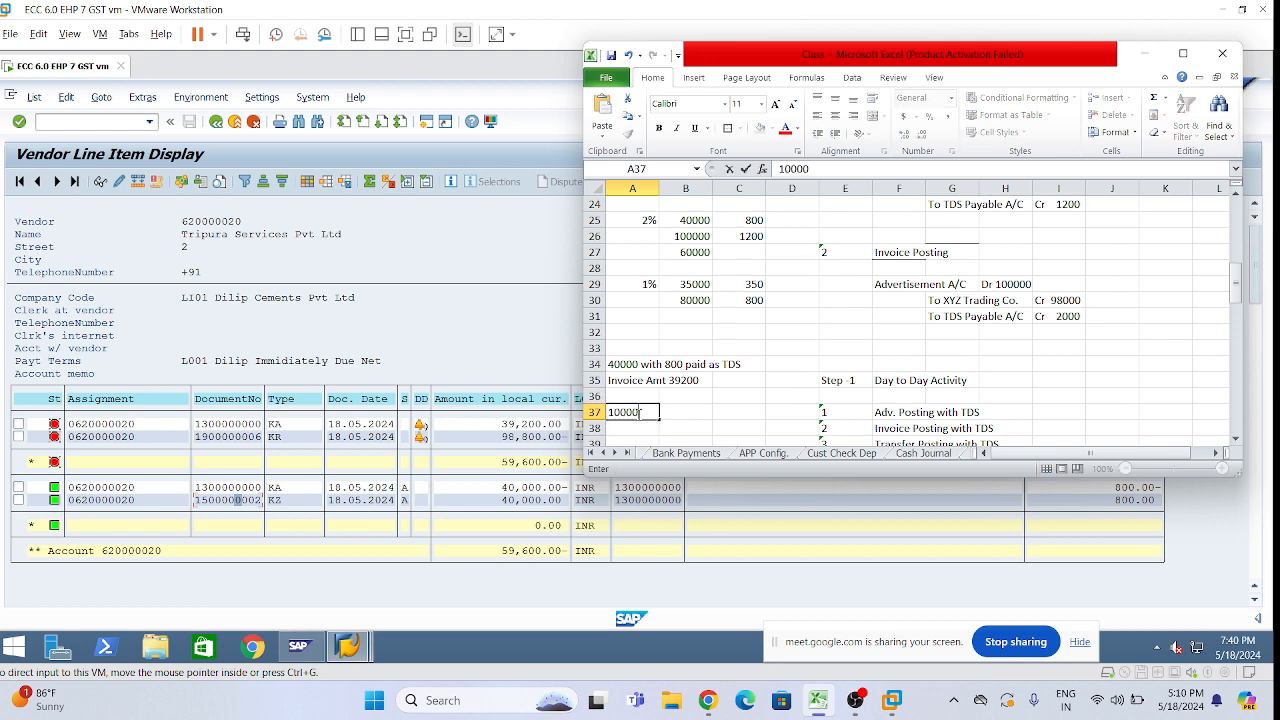
drag(624, 366, 698, 380)
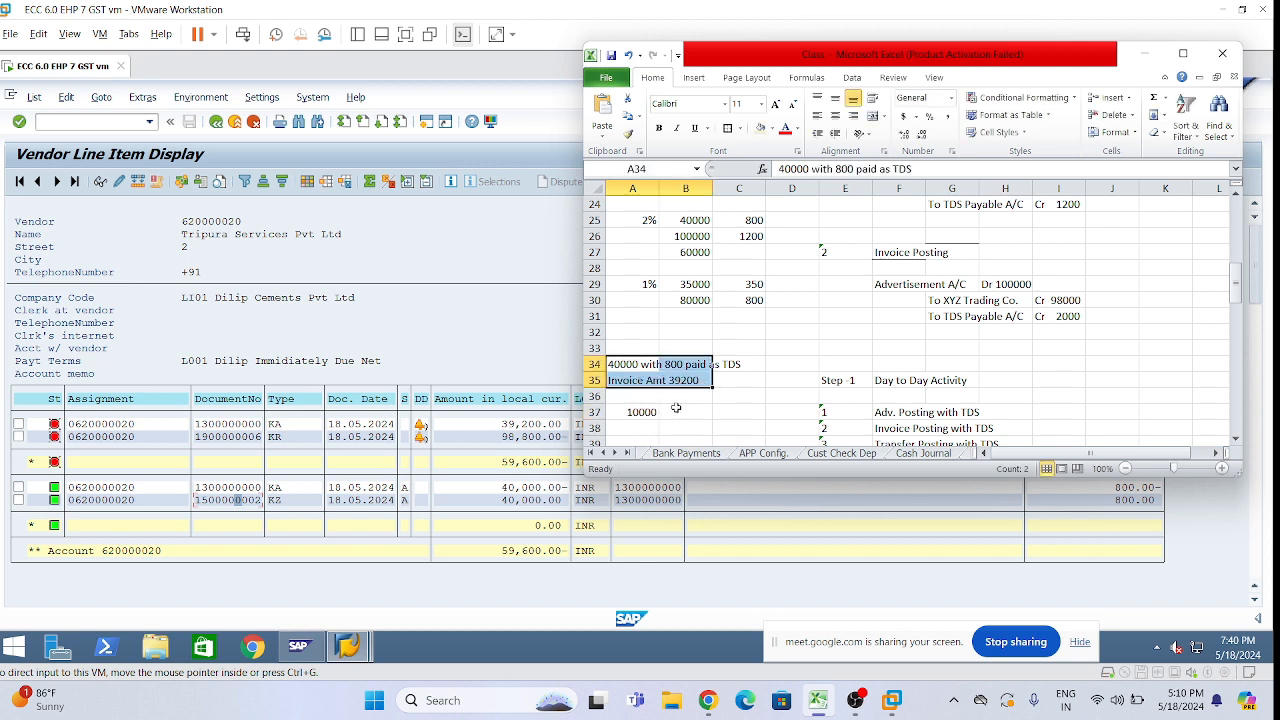
click(641, 412)
double_click(641, 412)
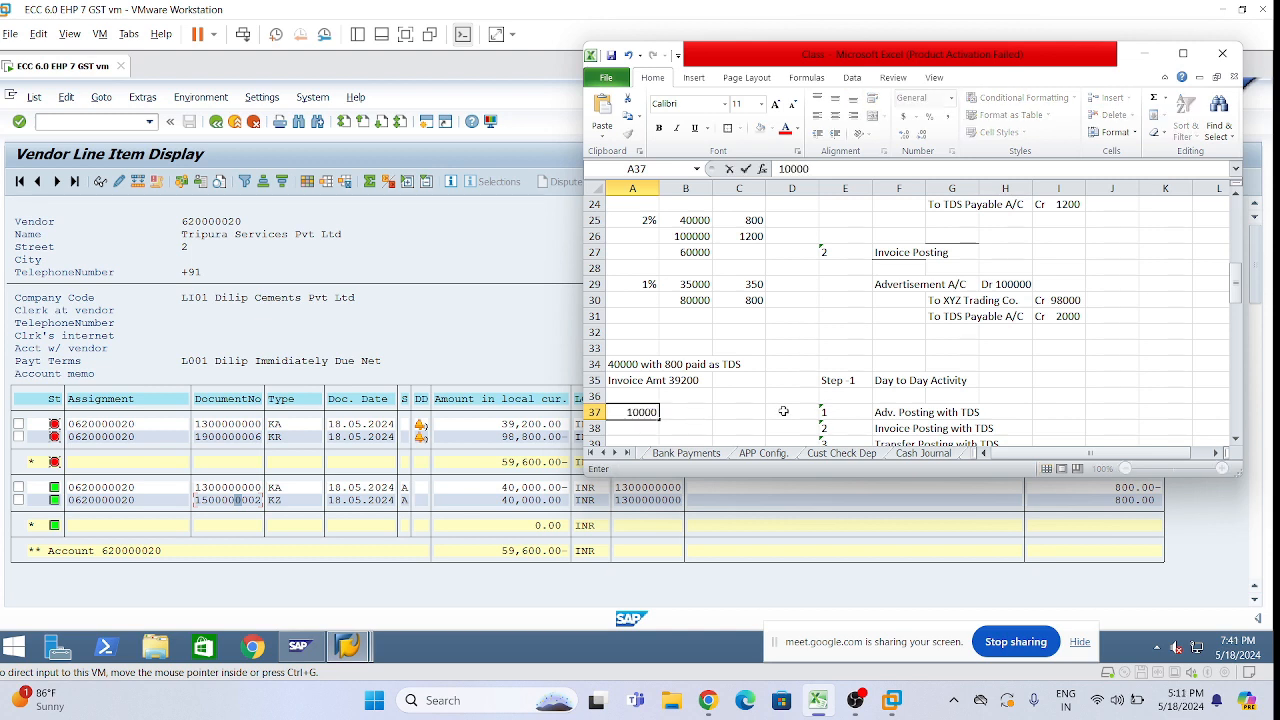
text(0)
Step: Enter the TDS amount 1200 in cell B37 beside the invoice value
click(700, 411)
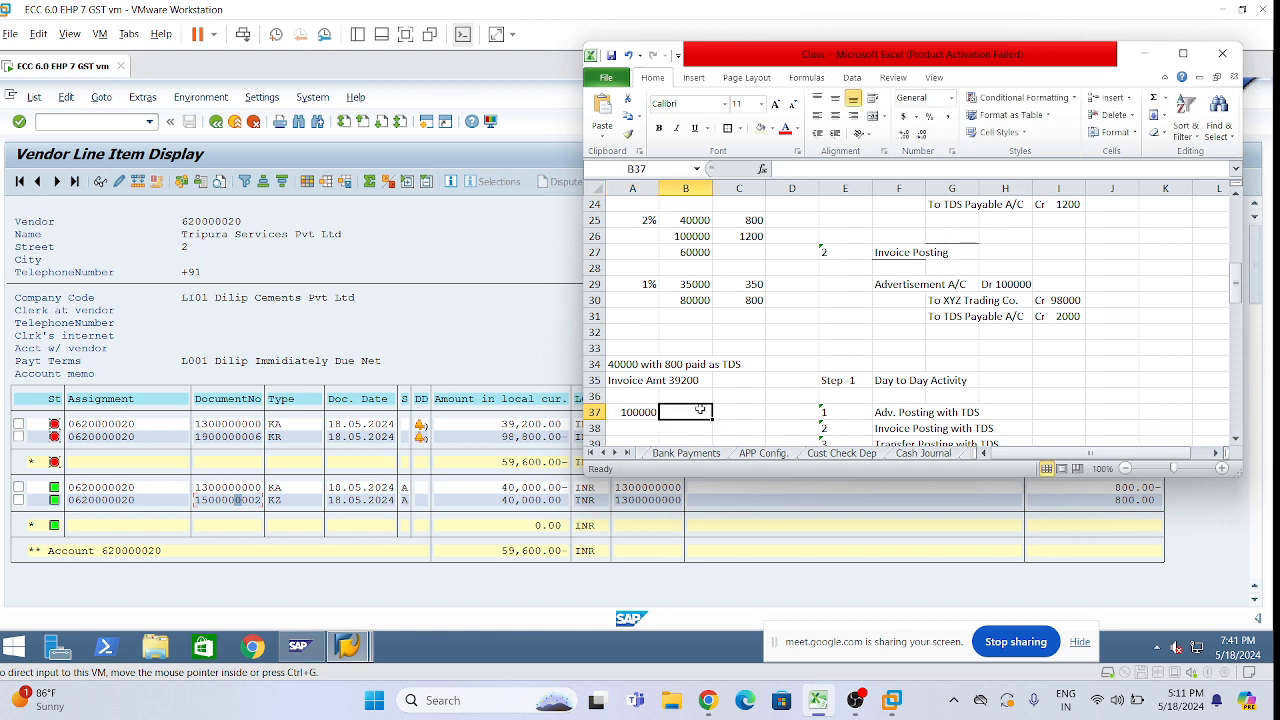
text(12)
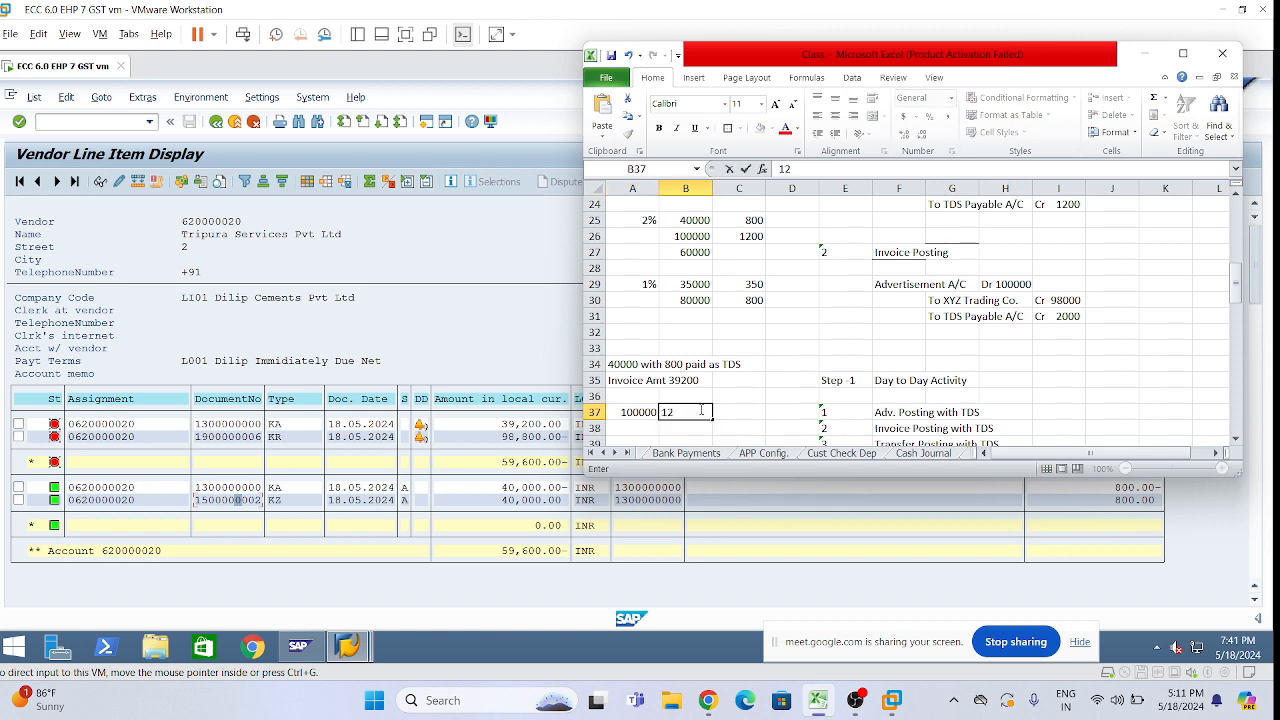
text(00)
click(690, 427)
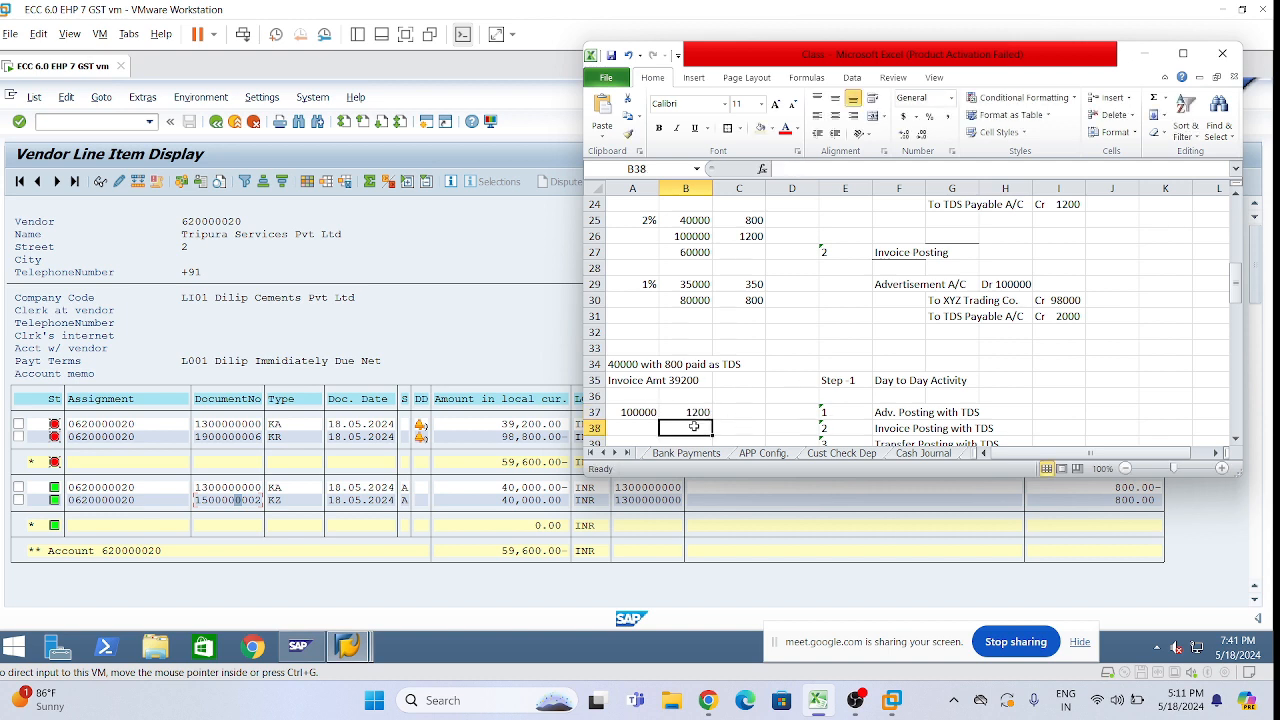
scroll(691, 423, down, 1)
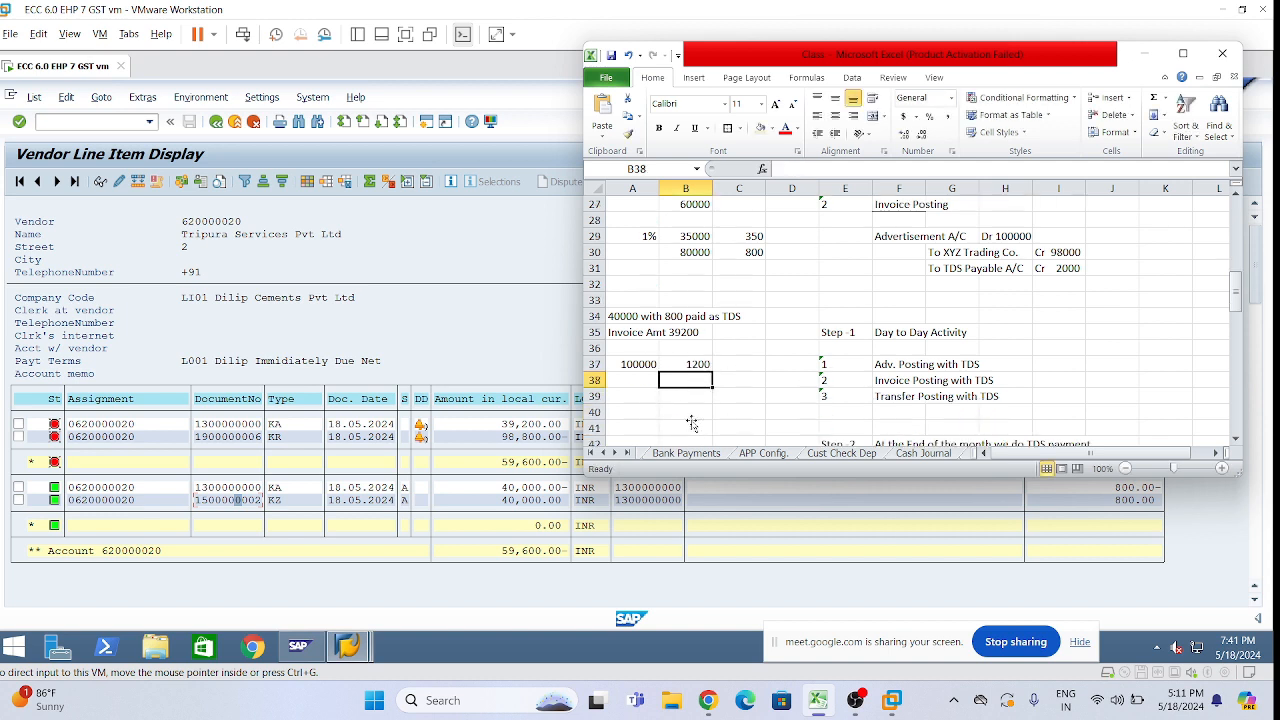
Step: Enter the net invoice amount 98800 in cell A38
click(627, 384)
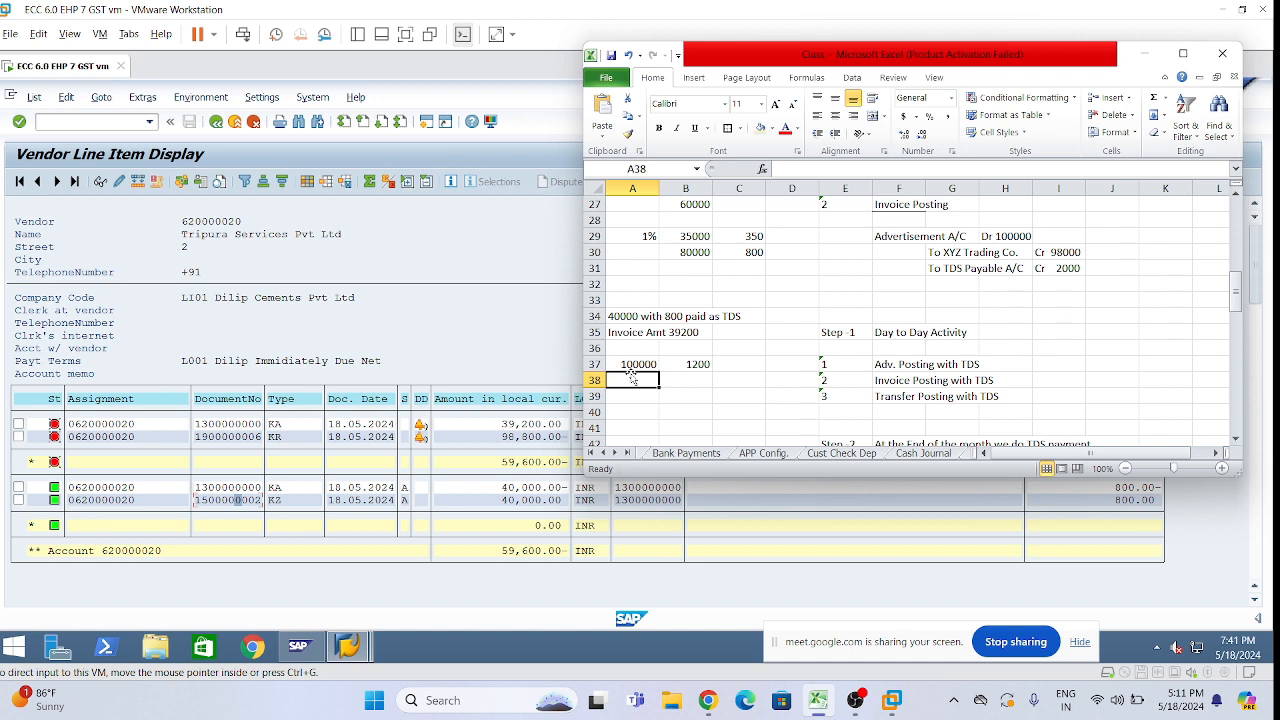
text(98800)
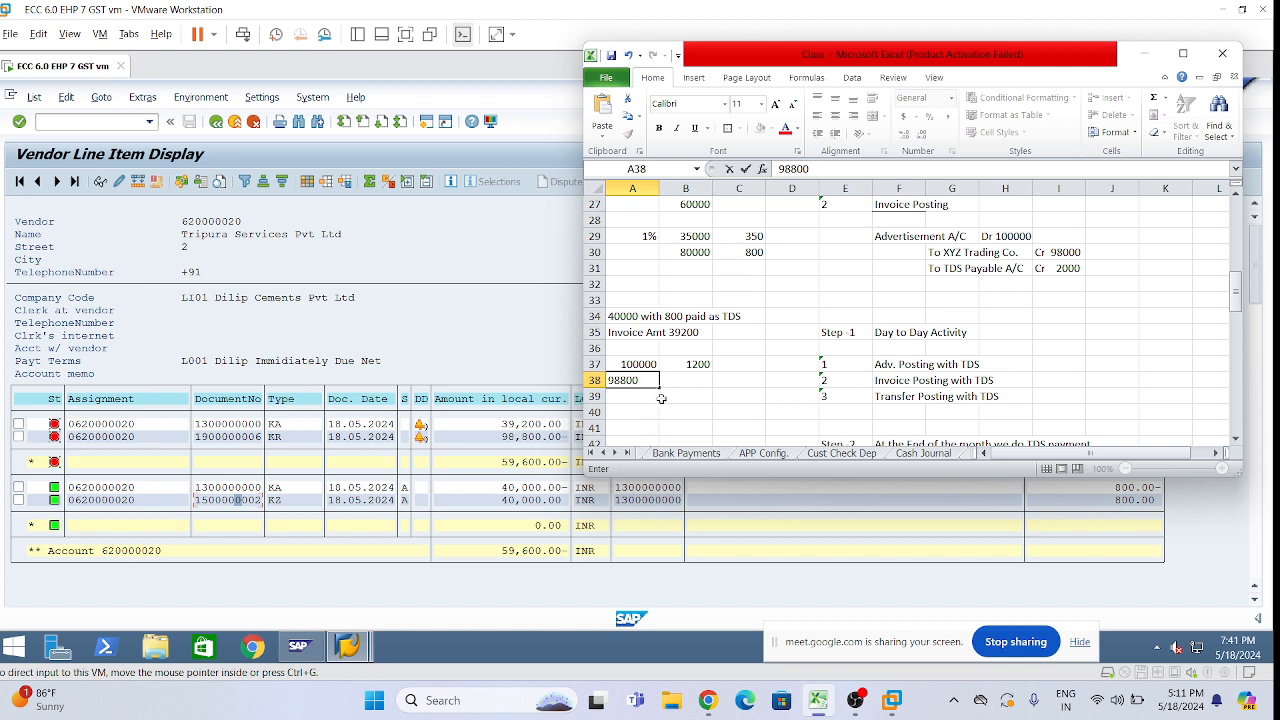
key(Return)
key(Up)
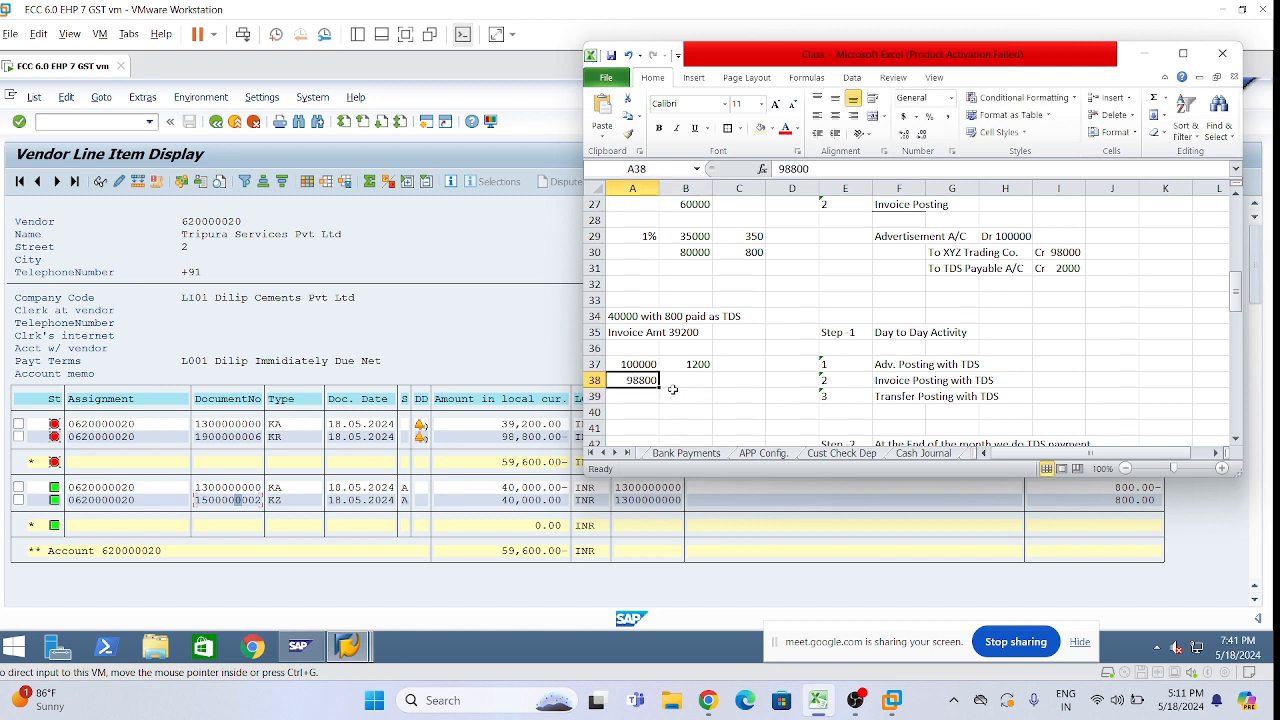
Step: Enter -39200 in cell A39 below the net invoice amount to deduct the advance clearing amount
click(642, 397)
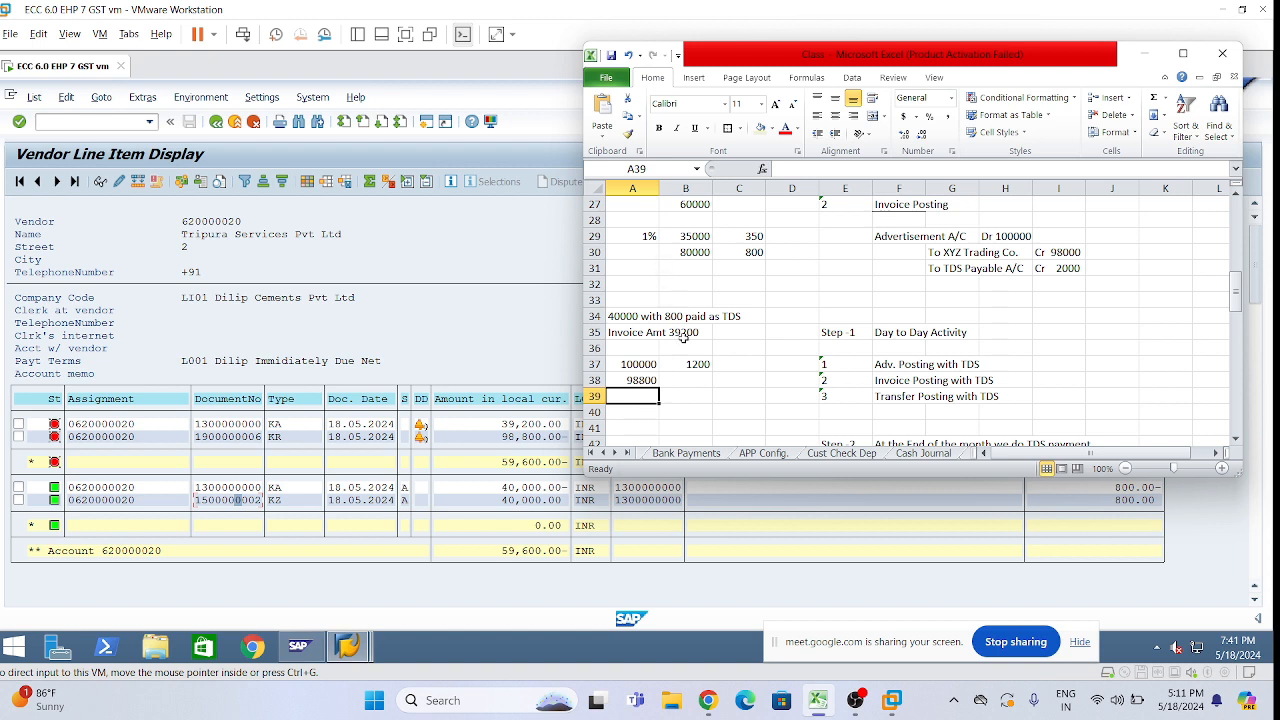
click(643, 380)
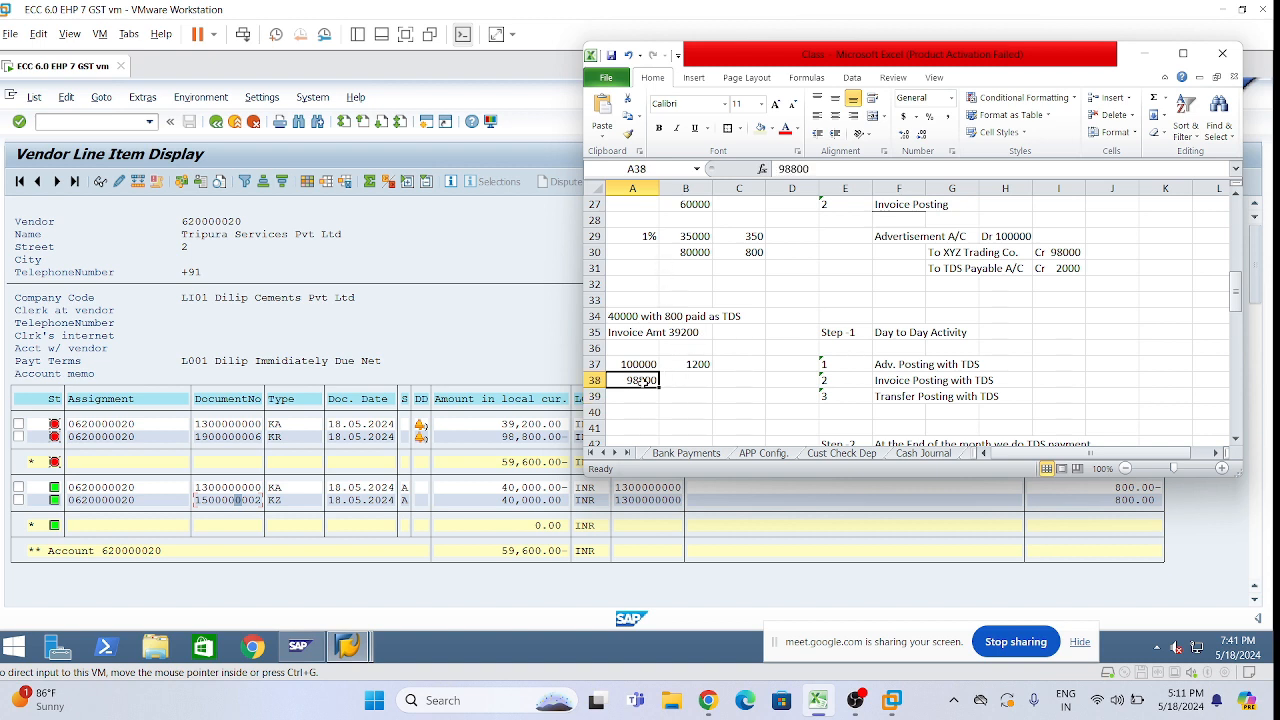
click(644, 397)
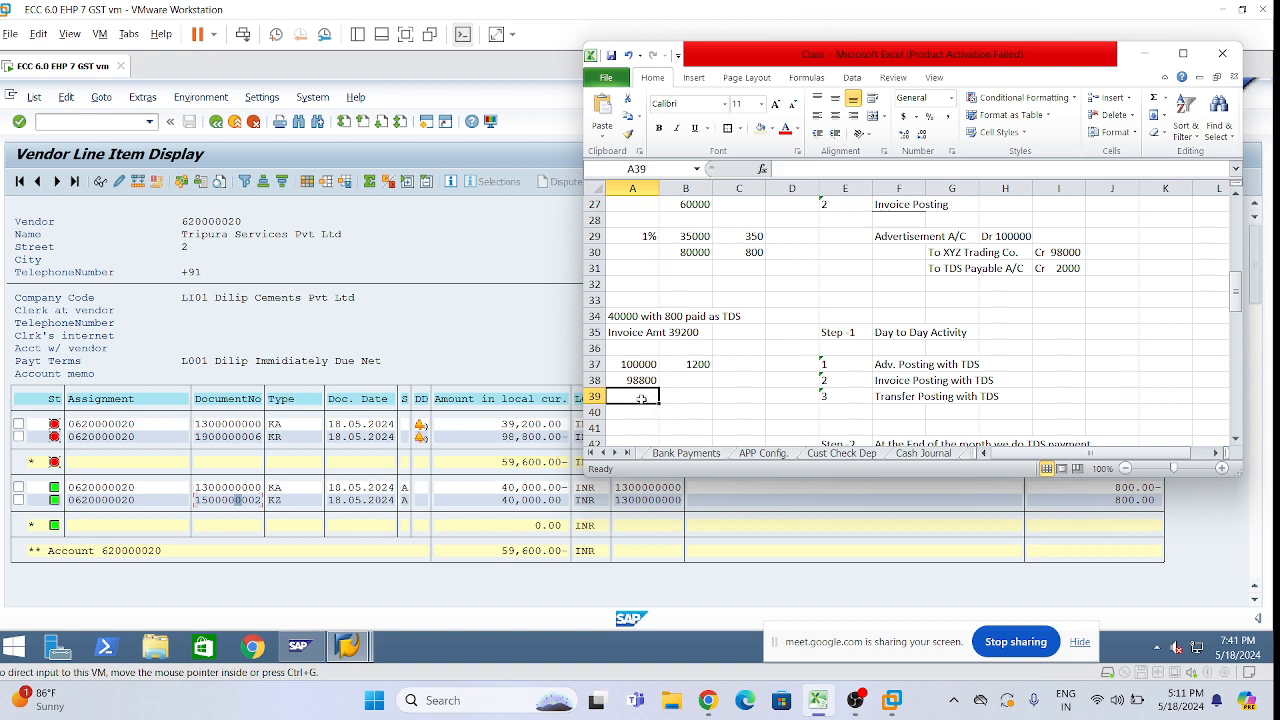
text(-)
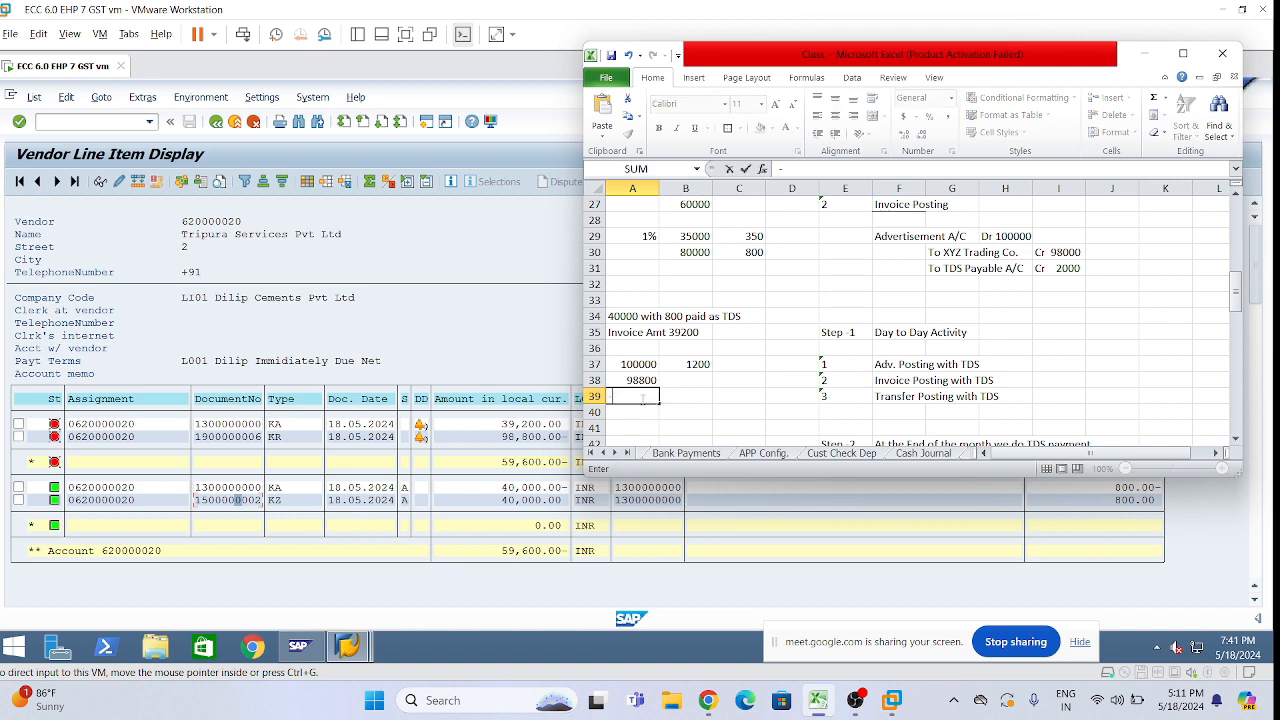
text(39200)
key(Return)
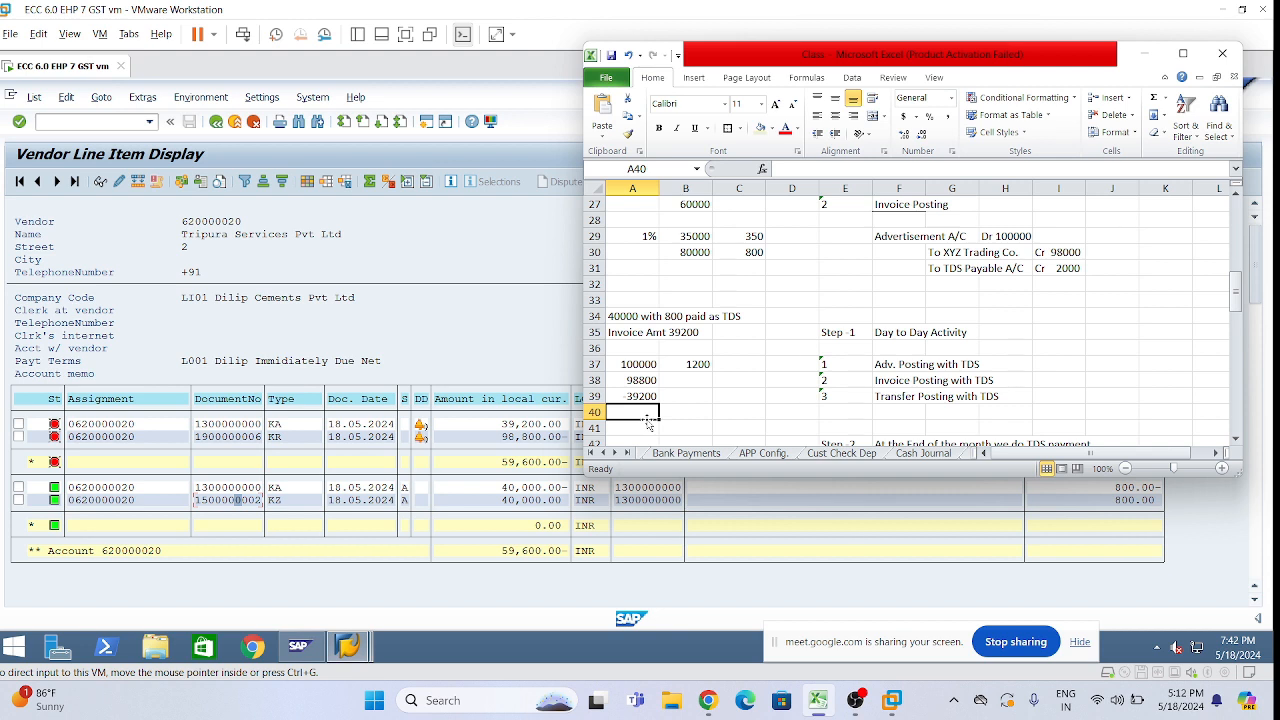
Step: Review the TDS notes in rows 34 and 35 against the invoice, TDS and net amounts in rows 37 to 39
click(627, 317)
click(684, 333)
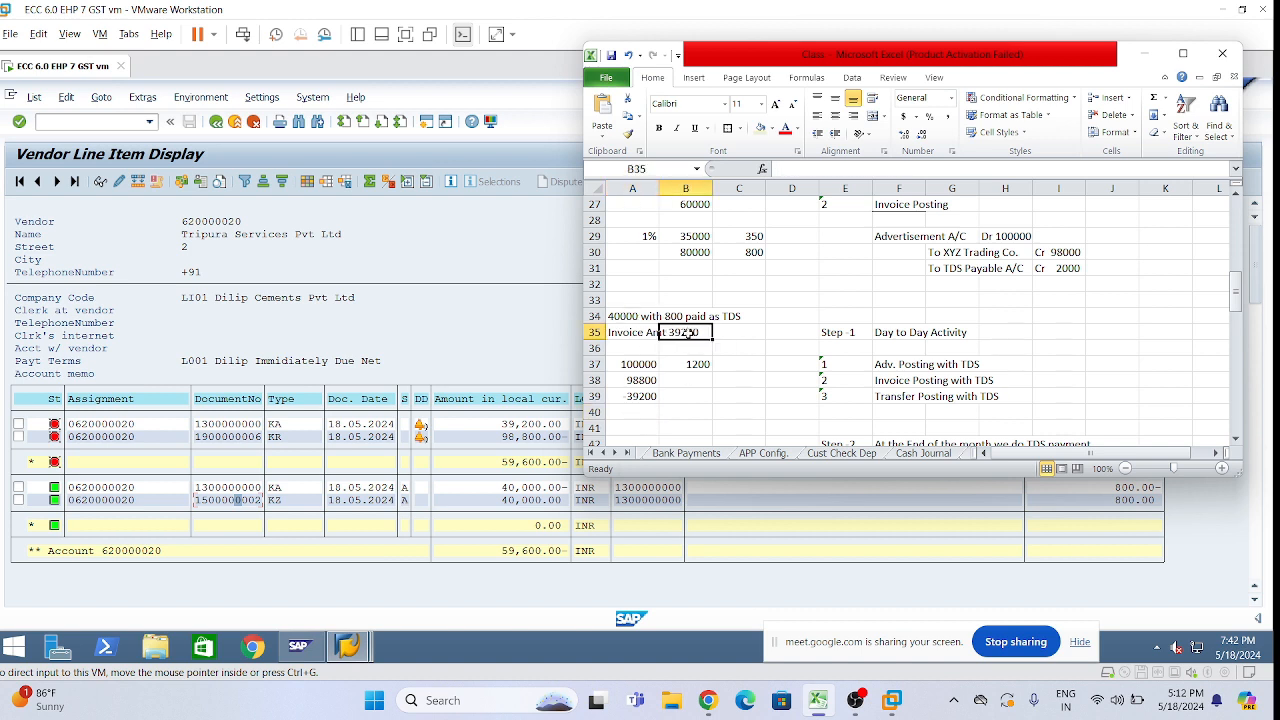
click(625, 315)
click(686, 316)
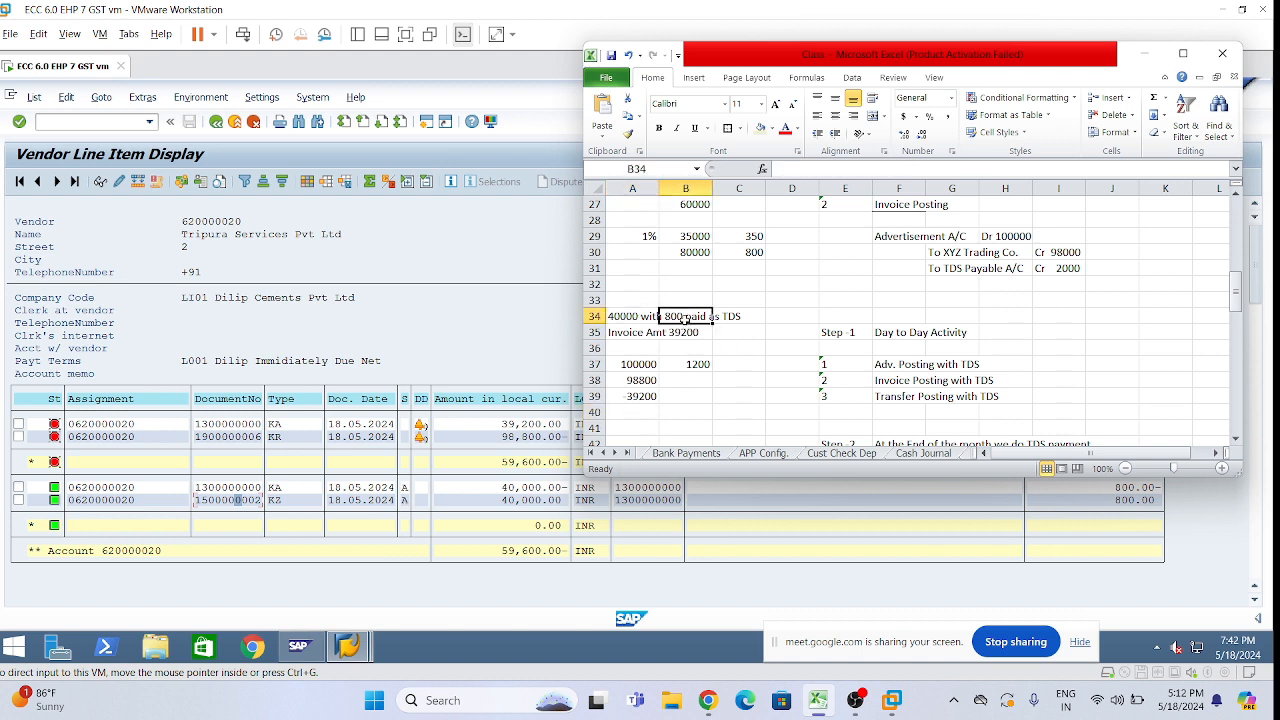
click(638, 364)
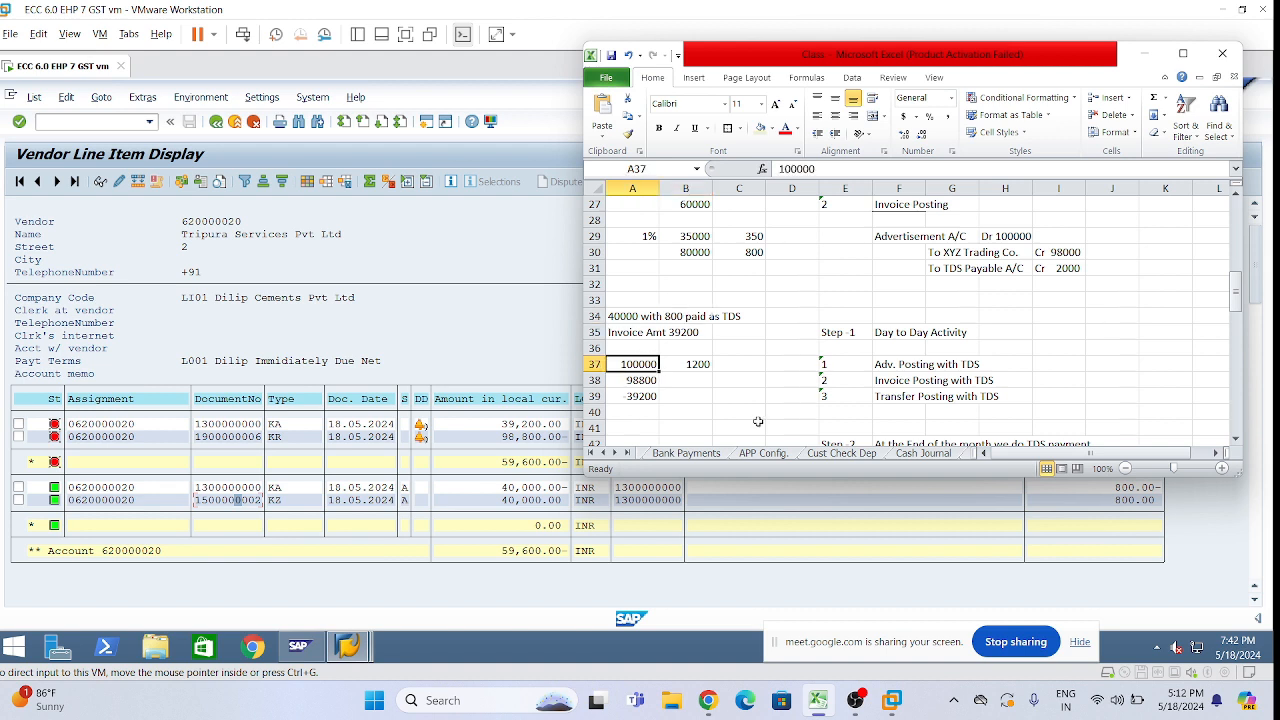
click(698, 364)
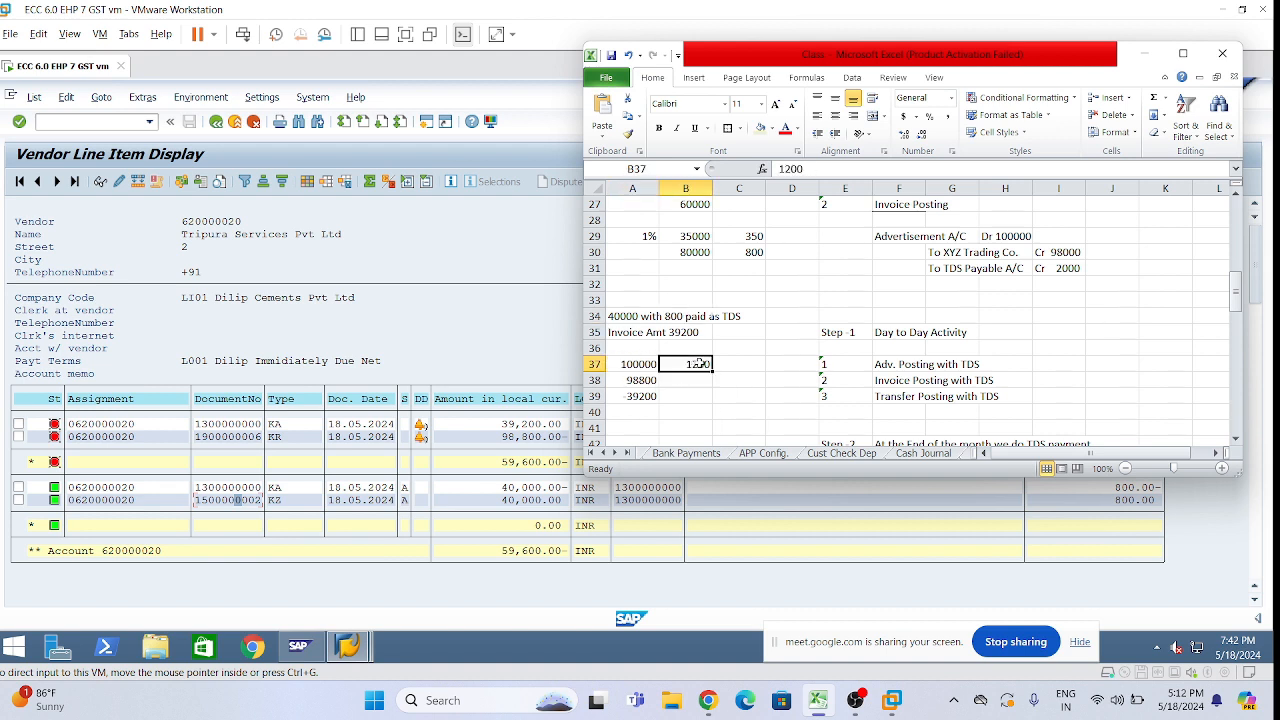
click(636, 381)
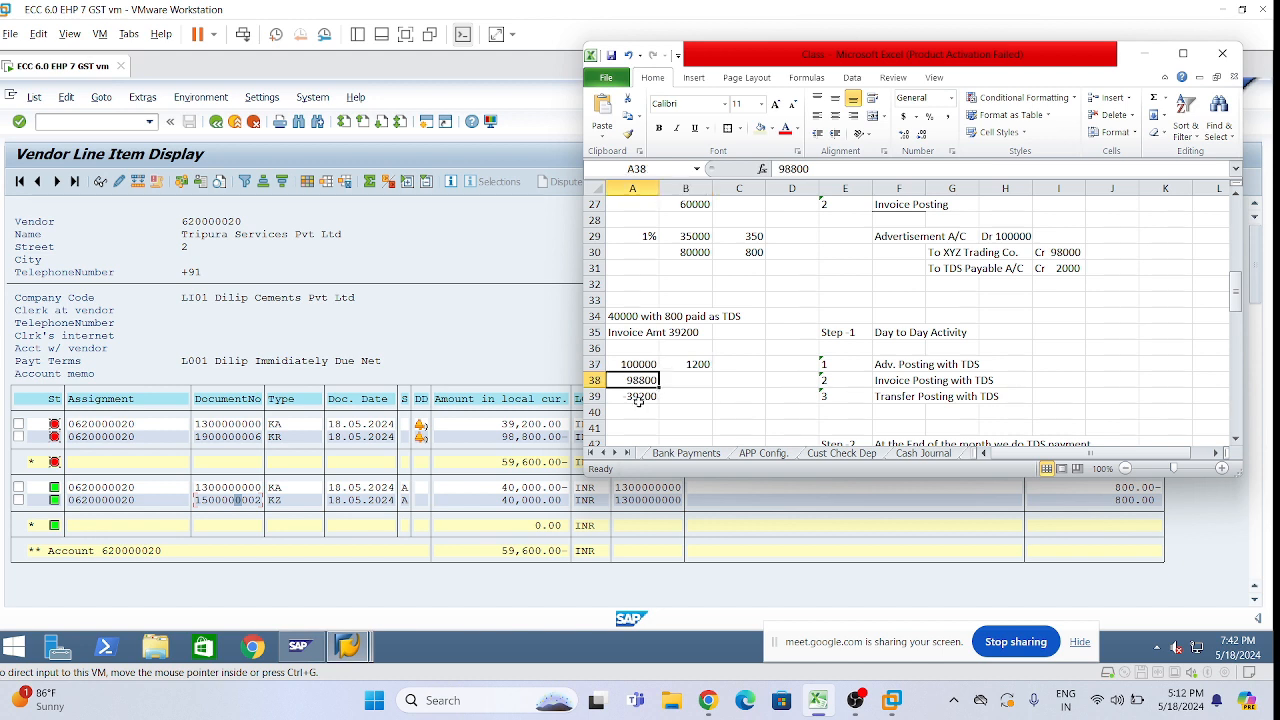
click(638, 398)
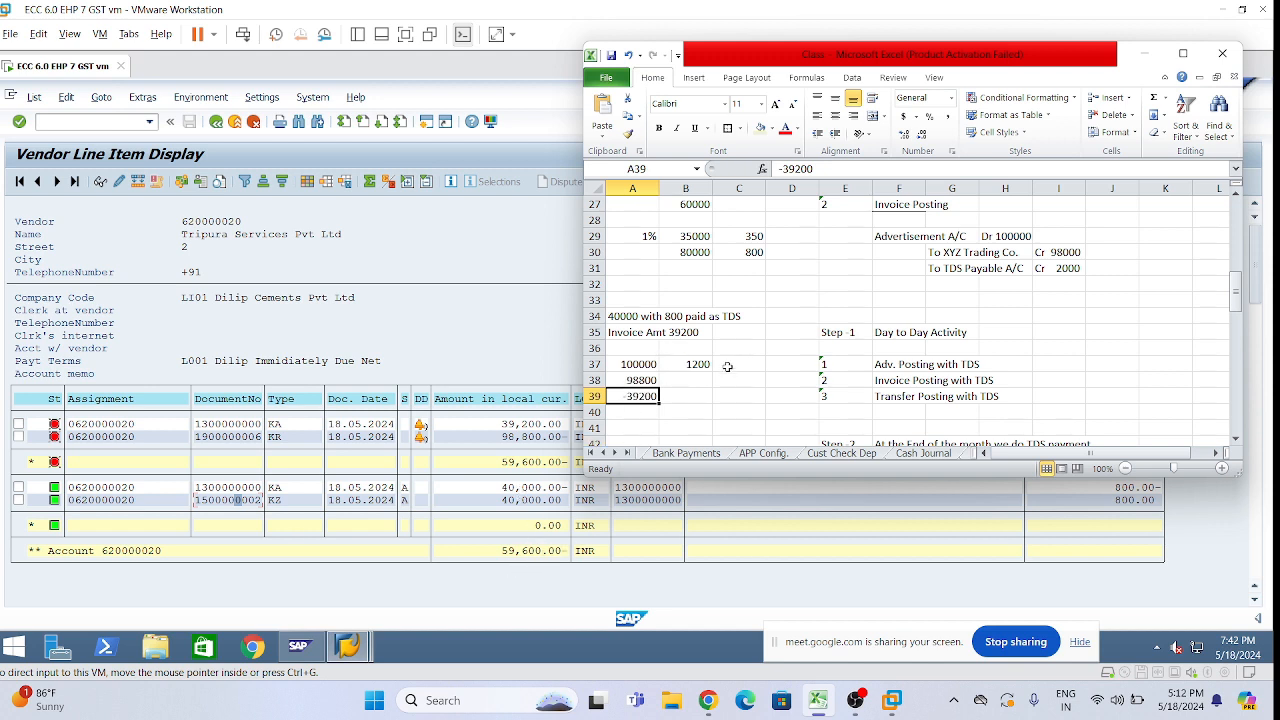
click(700, 394)
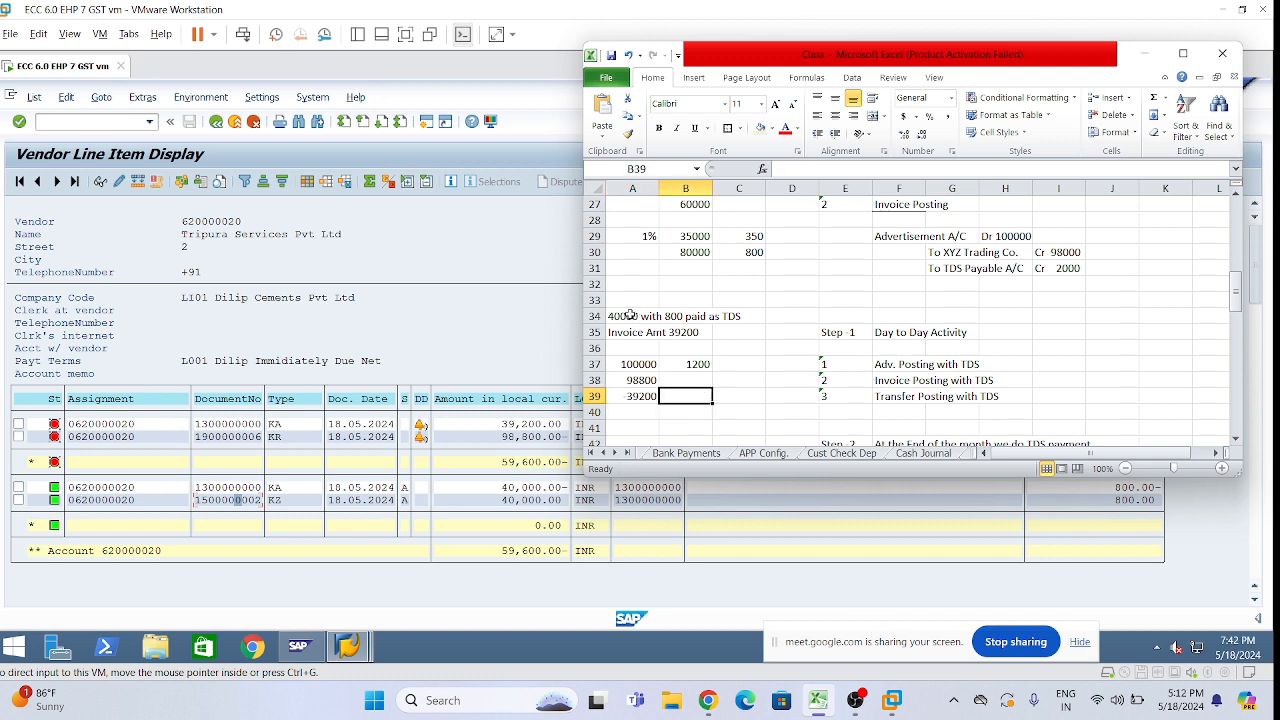
Step: Return to the SAP vendor line item display and examine the advance and invoice line items of Boman & Brothers COmp
click(1145, 55)
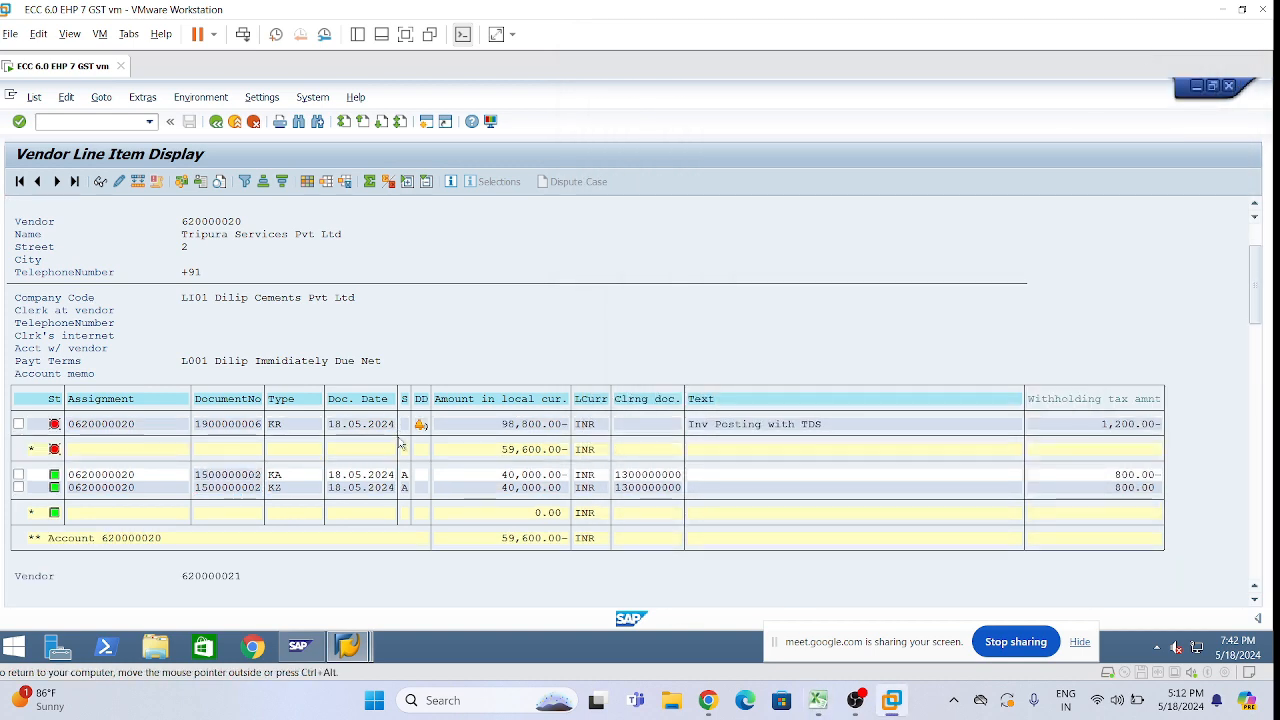
scroll(401, 443, down, 6)
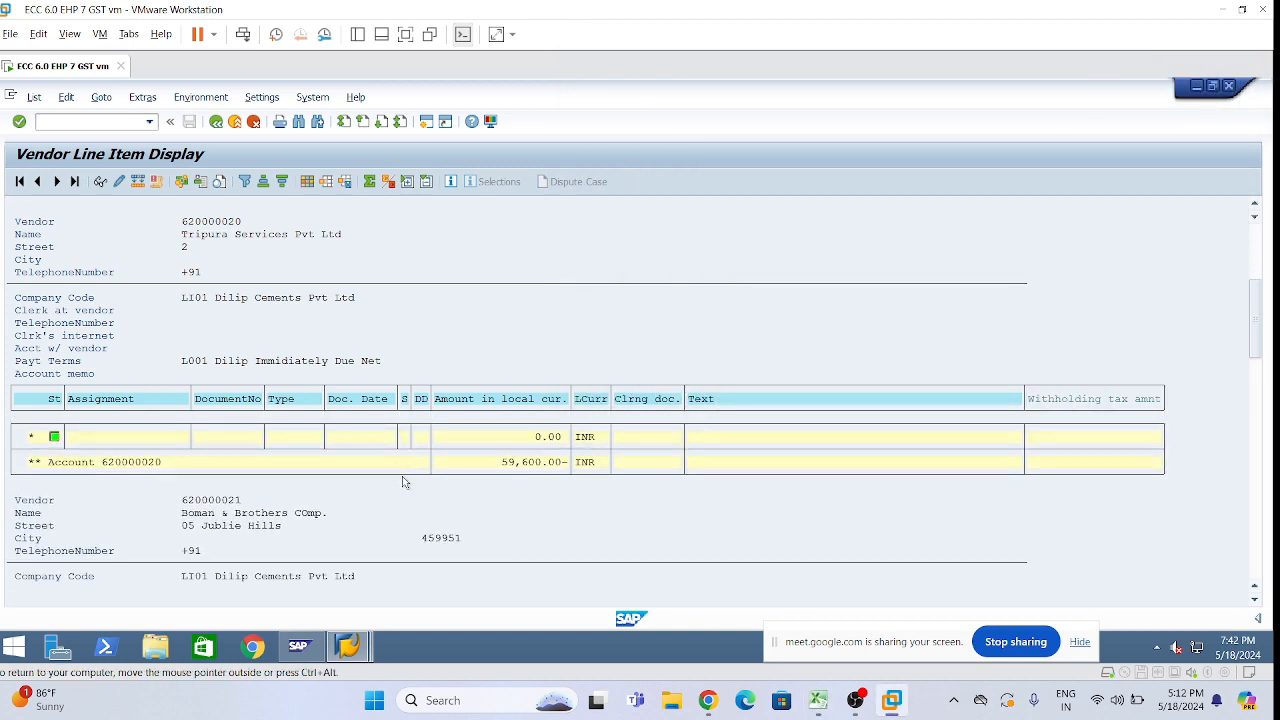
scroll(403, 481, down, 4)
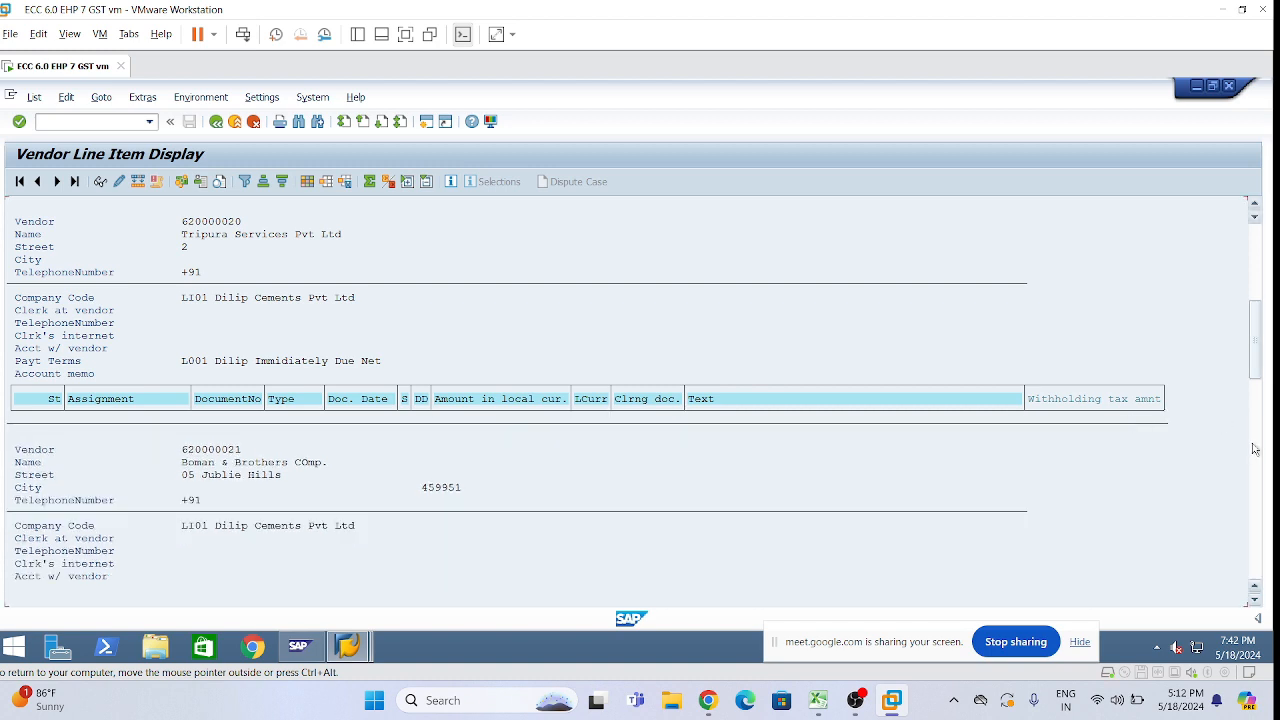
click(1254, 448)
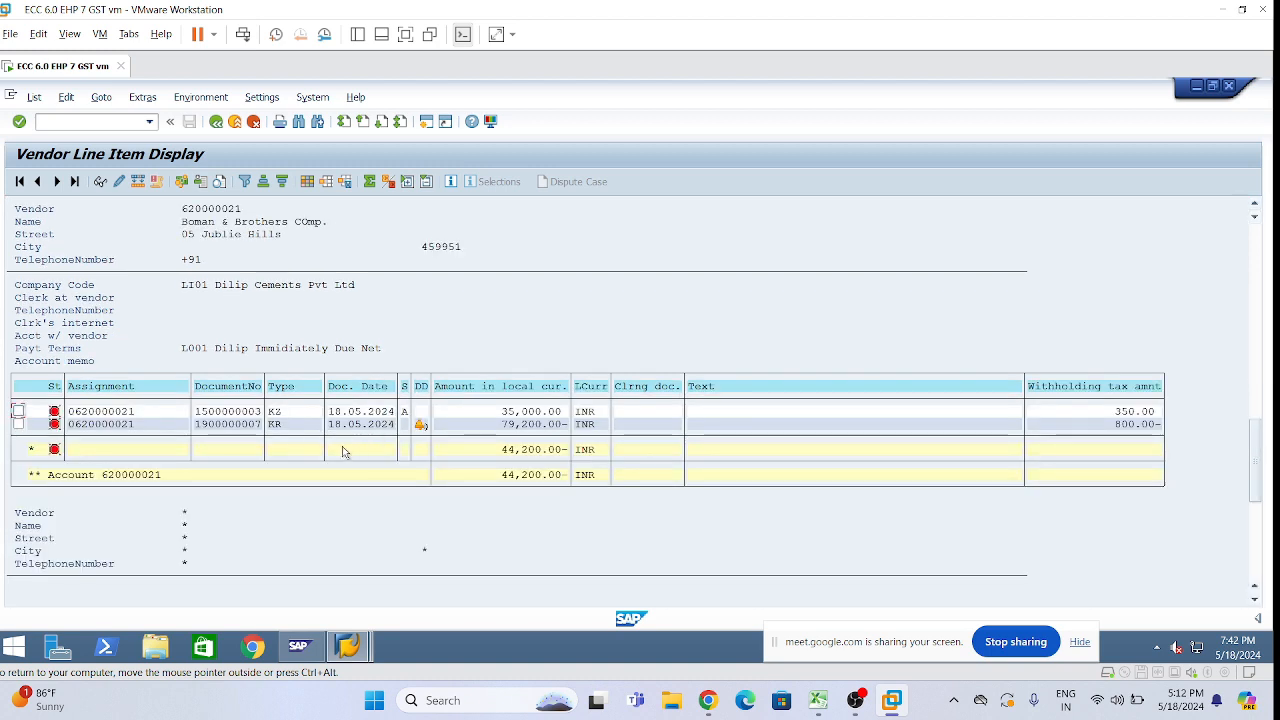
click(211, 424)
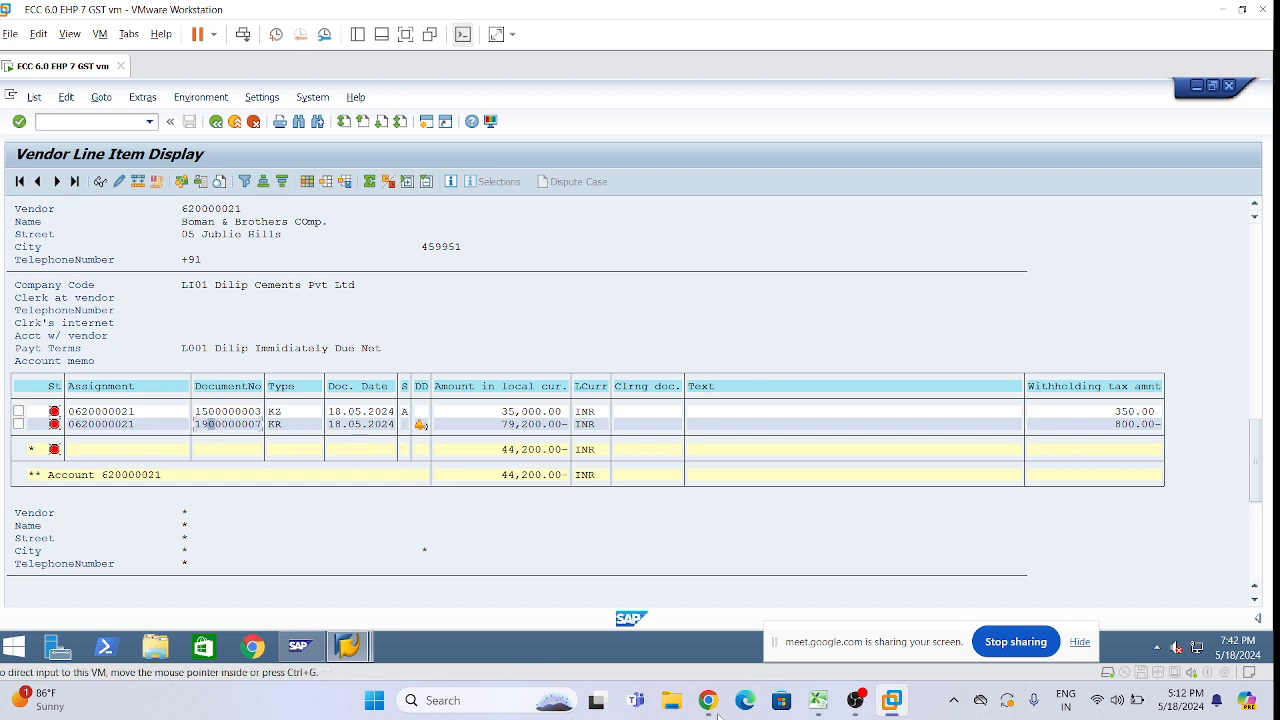
Step: Examine the 1% TDS calculation in rows 29 and 30 of the Excel workbook, comparing the advance and invoice amounts with their TDS
click(818, 700)
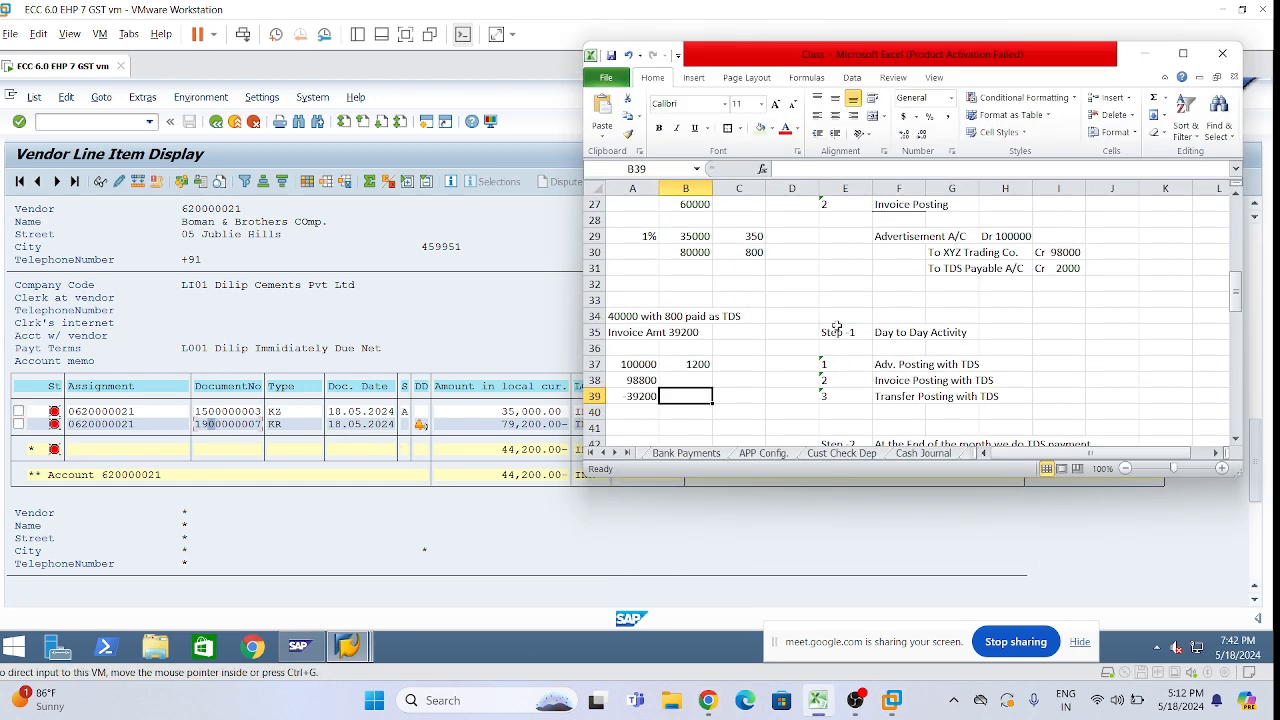
scroll(837, 330, up, 2)
drag(643, 334, 724, 348)
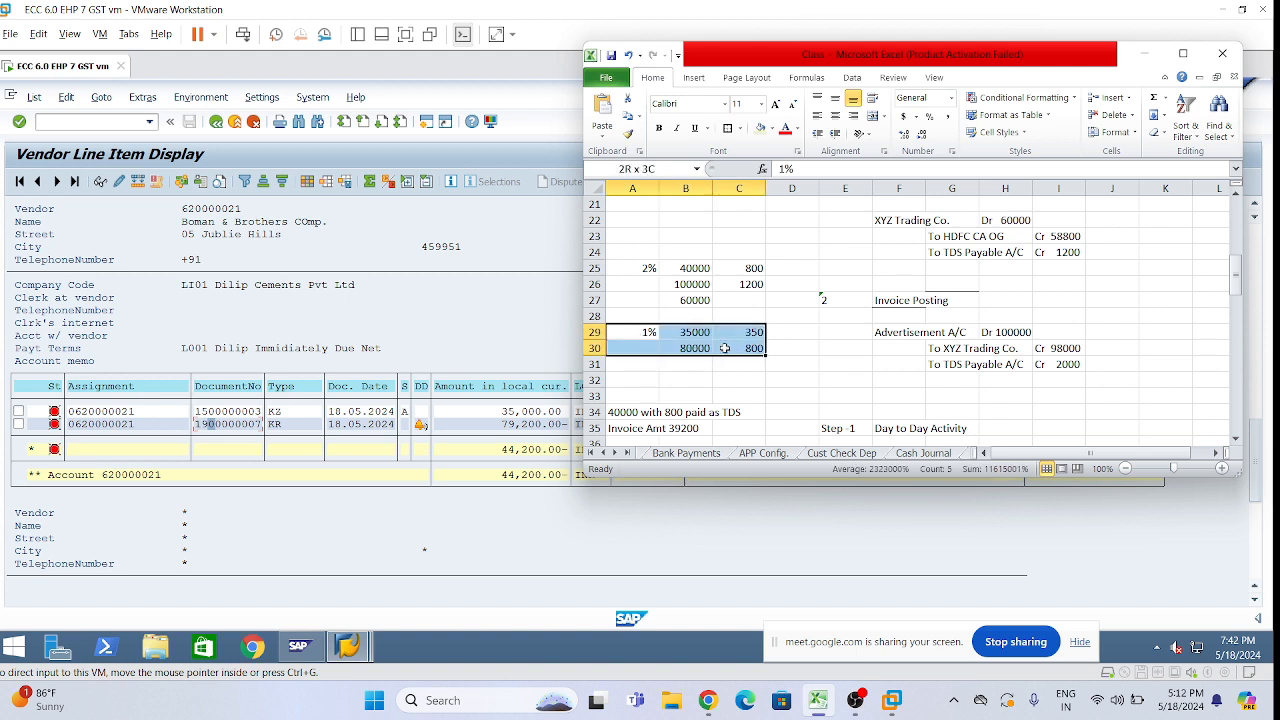
click(795, 347)
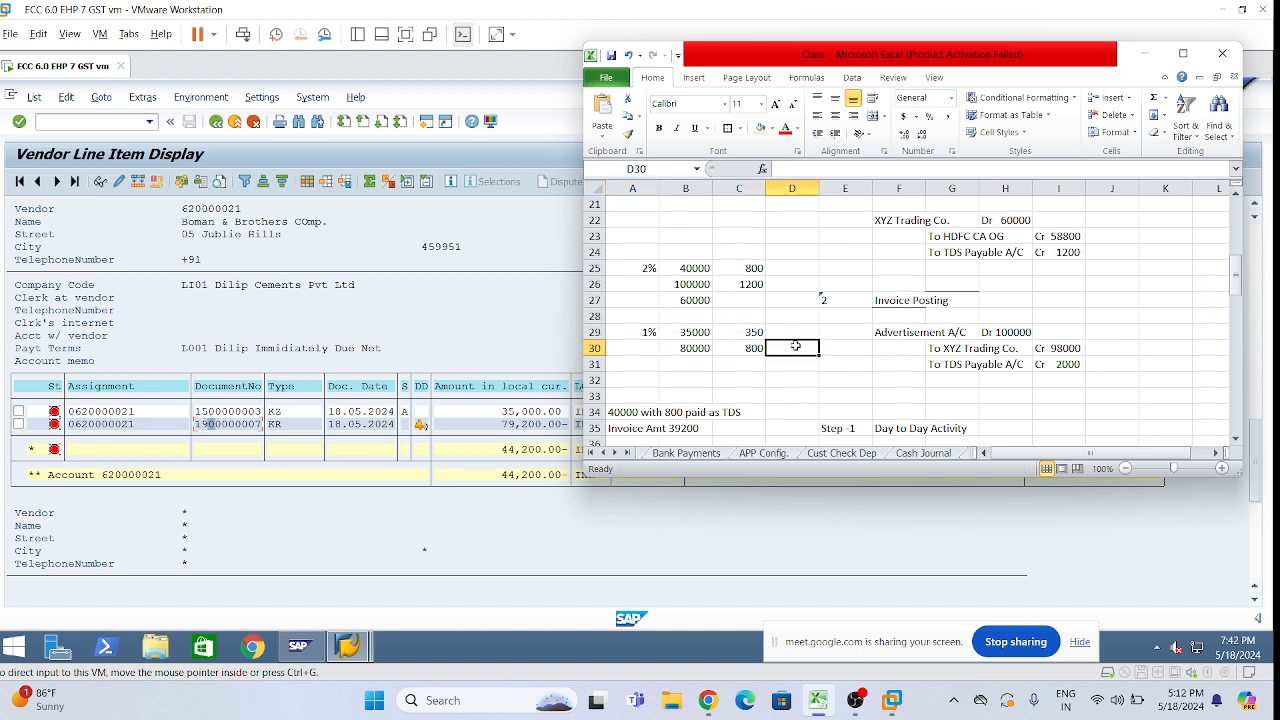
click(684, 332)
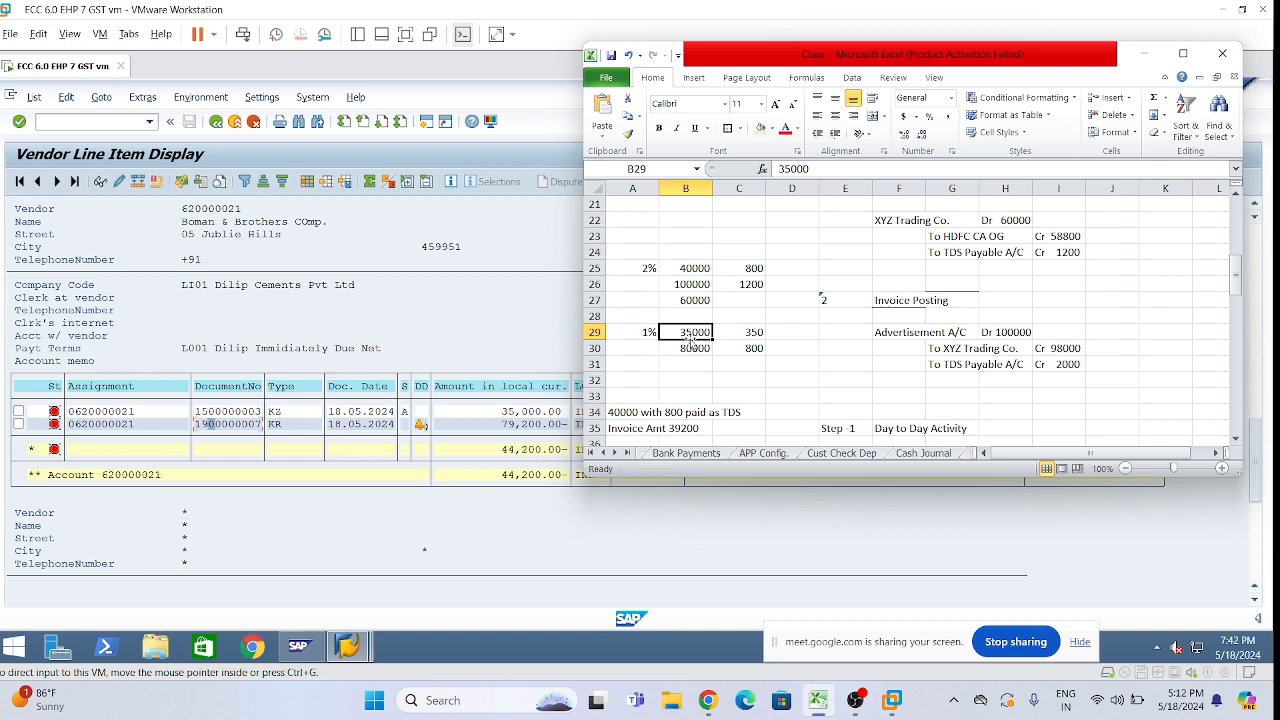
click(750, 333)
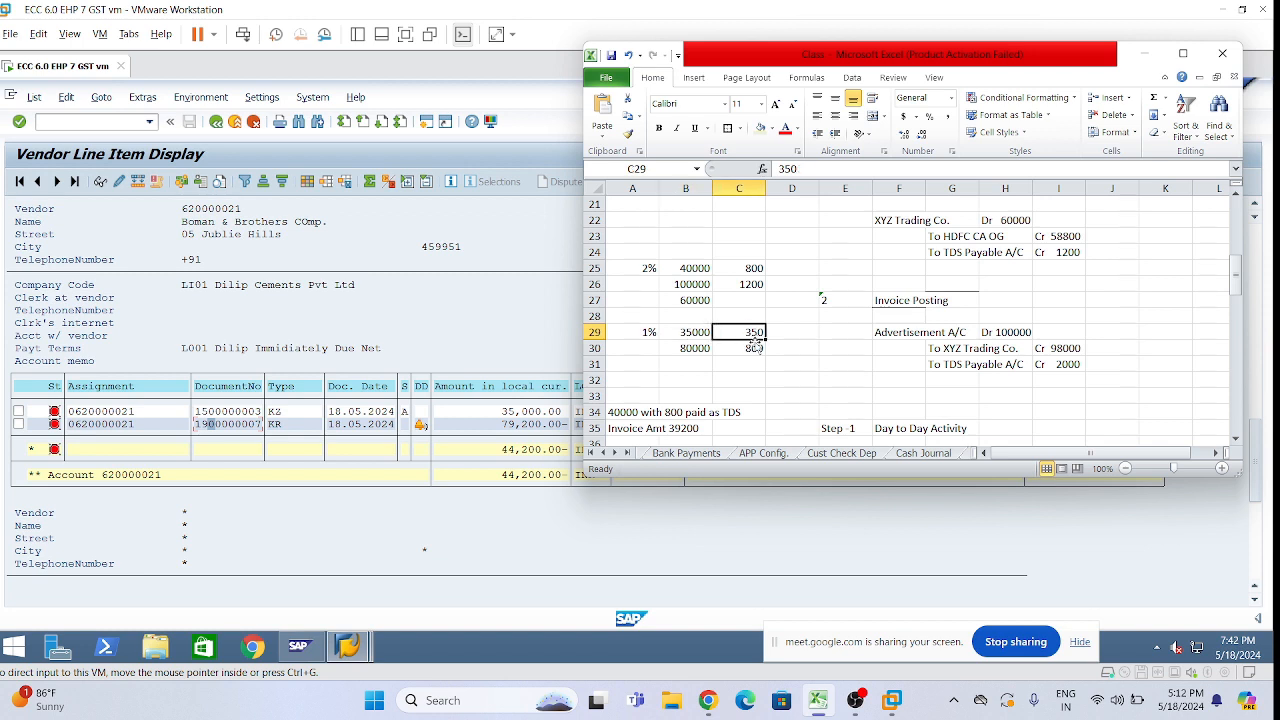
click(690, 348)
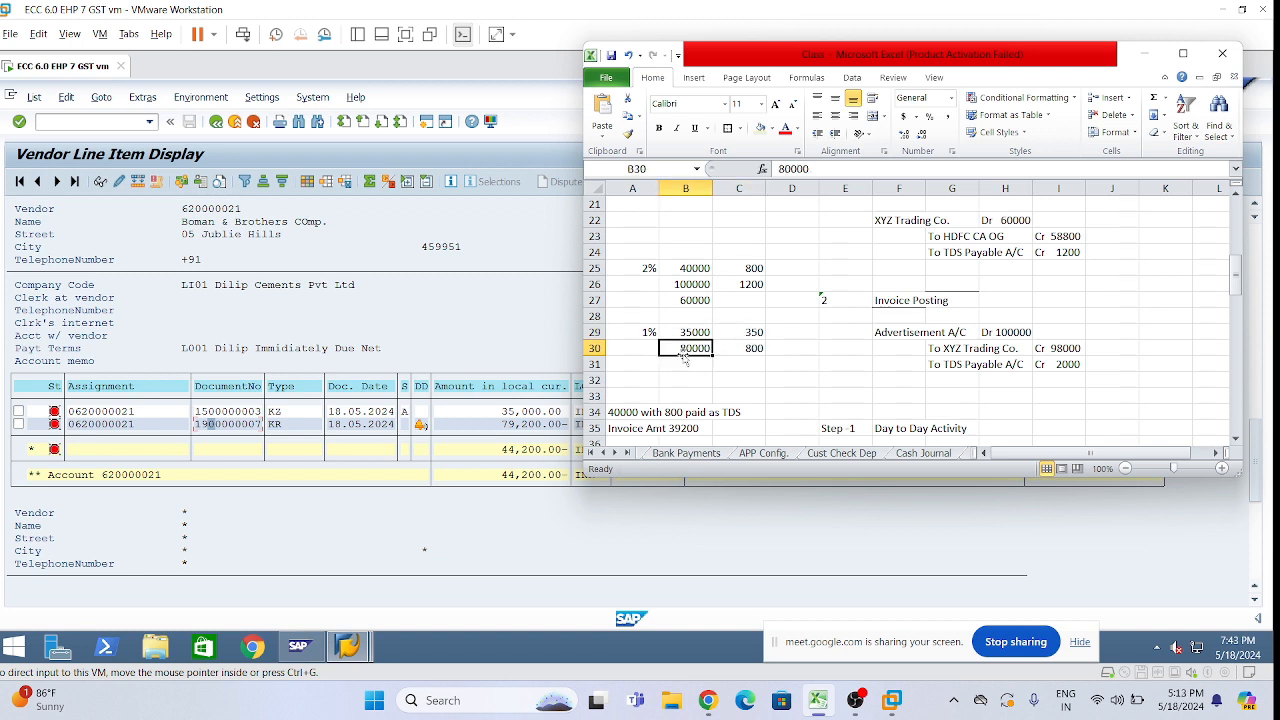
click(688, 332)
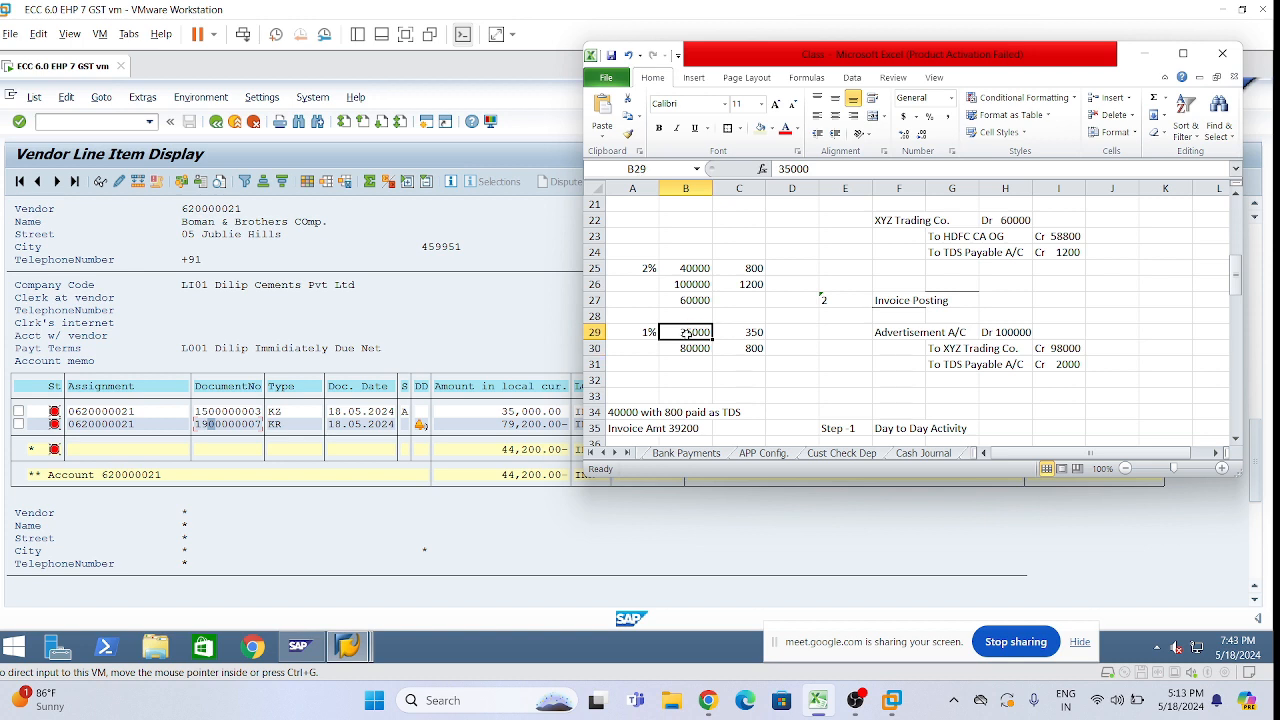
click(741, 348)
click(680, 332)
click(684, 350)
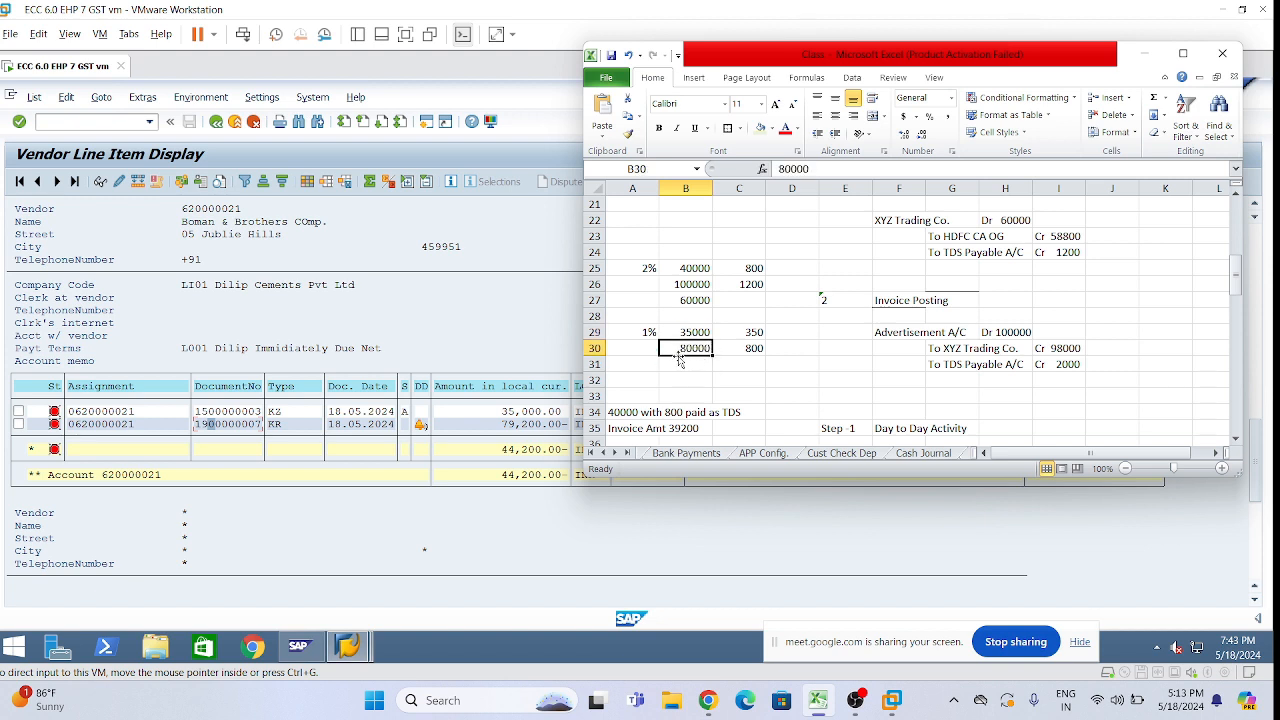
click(690, 366)
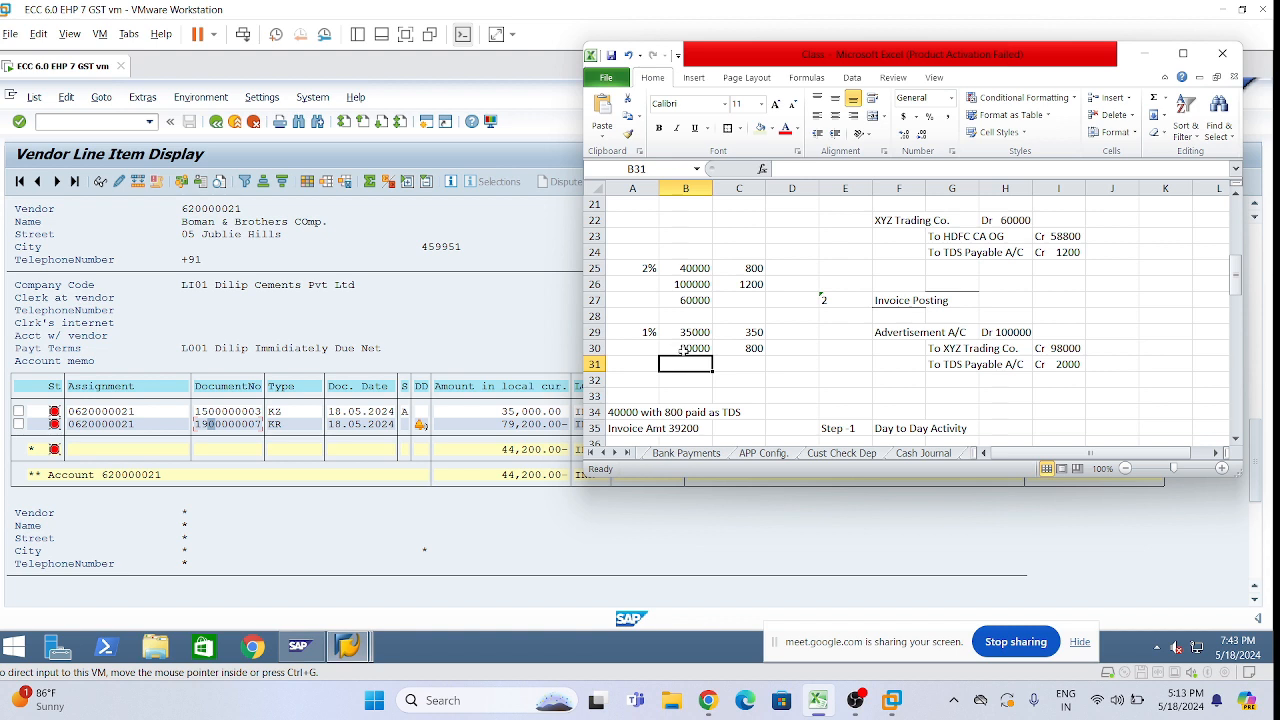
drag(684, 348, 733, 343)
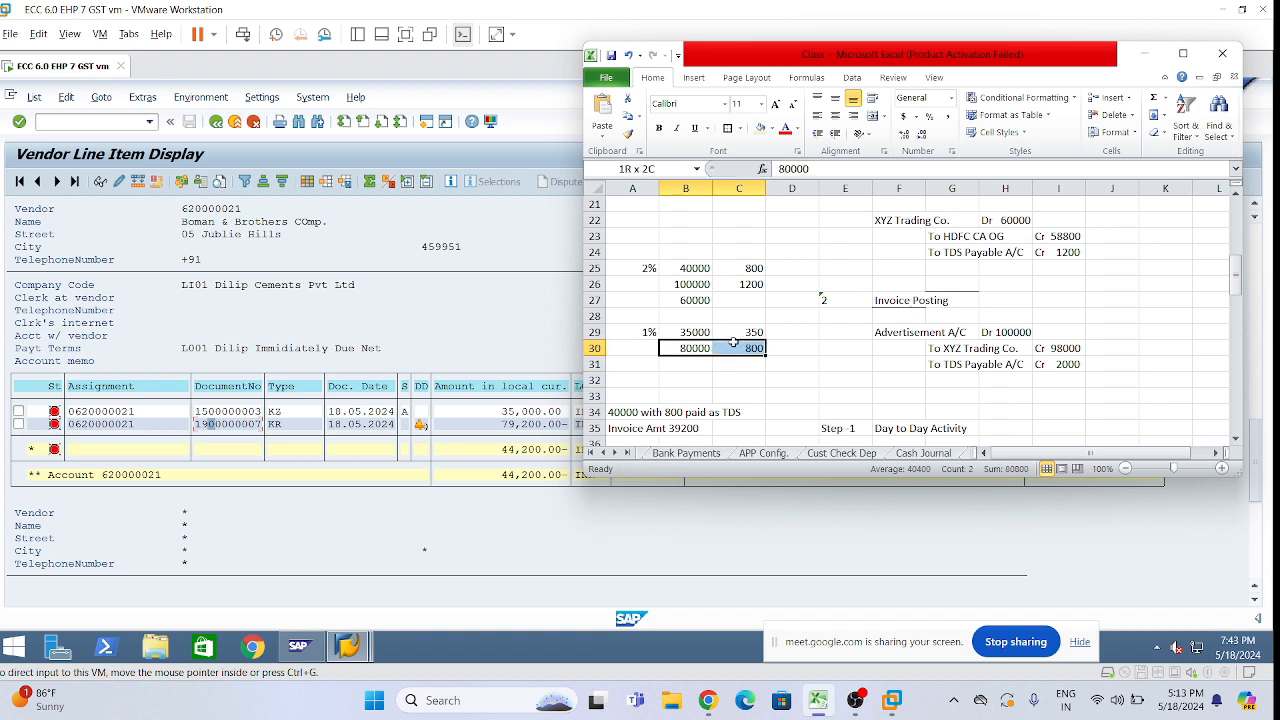
click(721, 367)
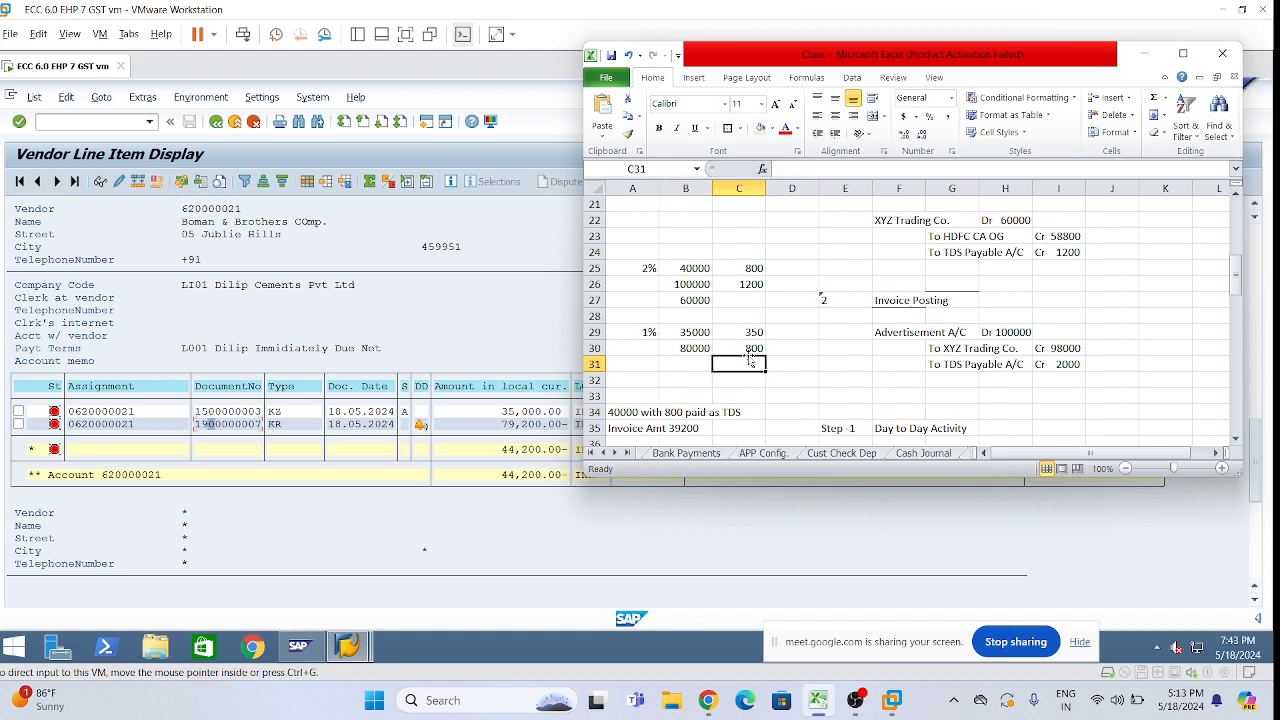
click(686, 332)
mouse_move(713, 332)
mouse_down()
mouse_move(752, 333)
mouse_move(711, 333)
mouse_move(728, 333)
mouse_up()
click(748, 368)
click(734, 378)
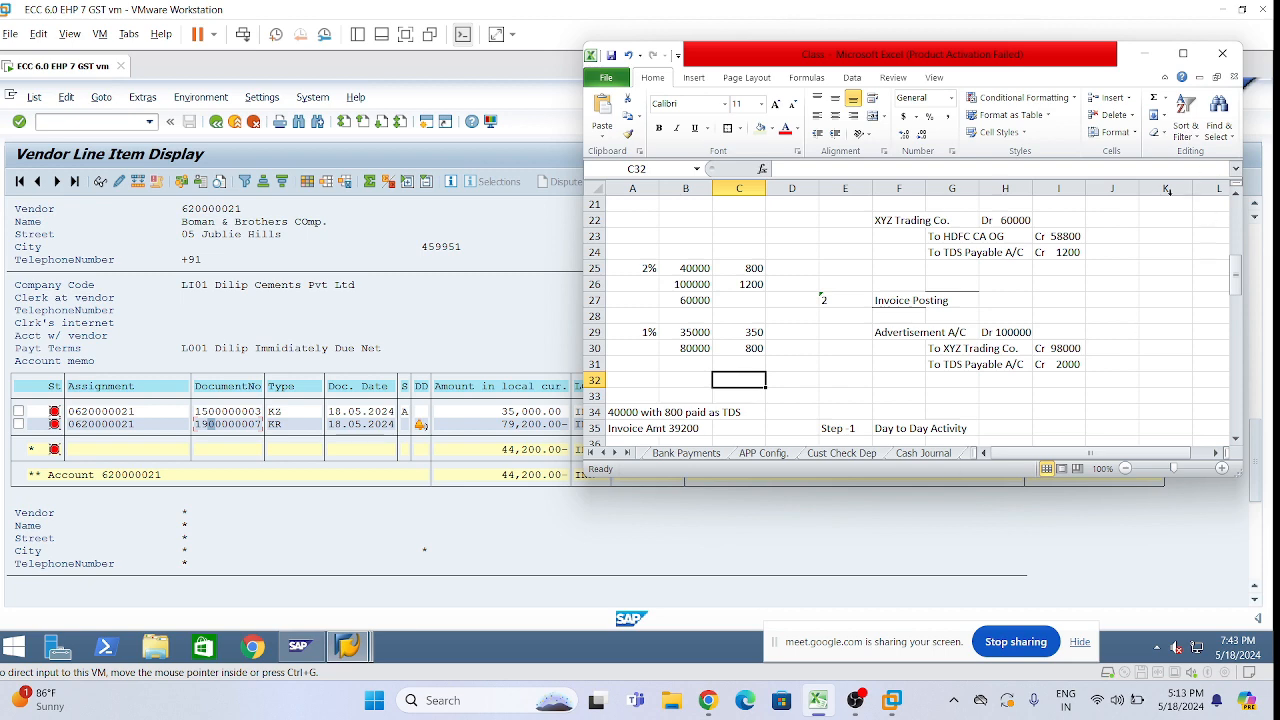
Step: Switch to the SAP session with the Clear Vendor Down Payment header data
click(1143, 53)
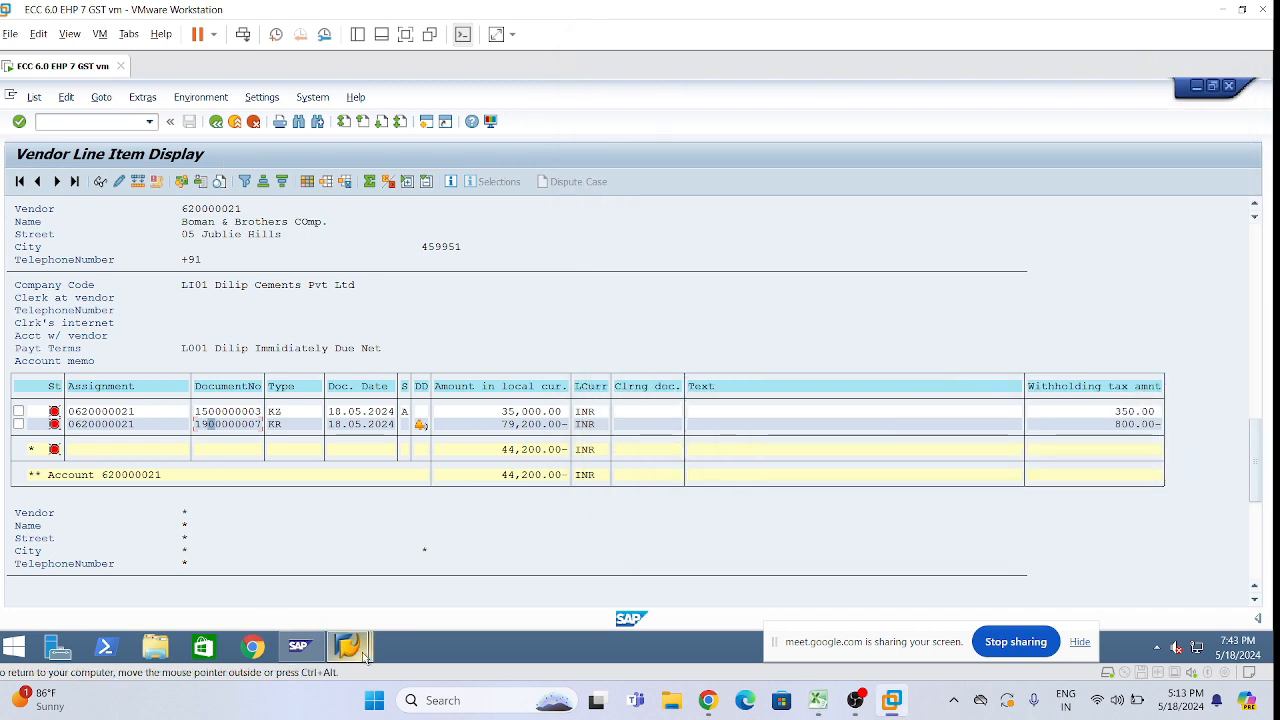
mouse_move(359, 653)
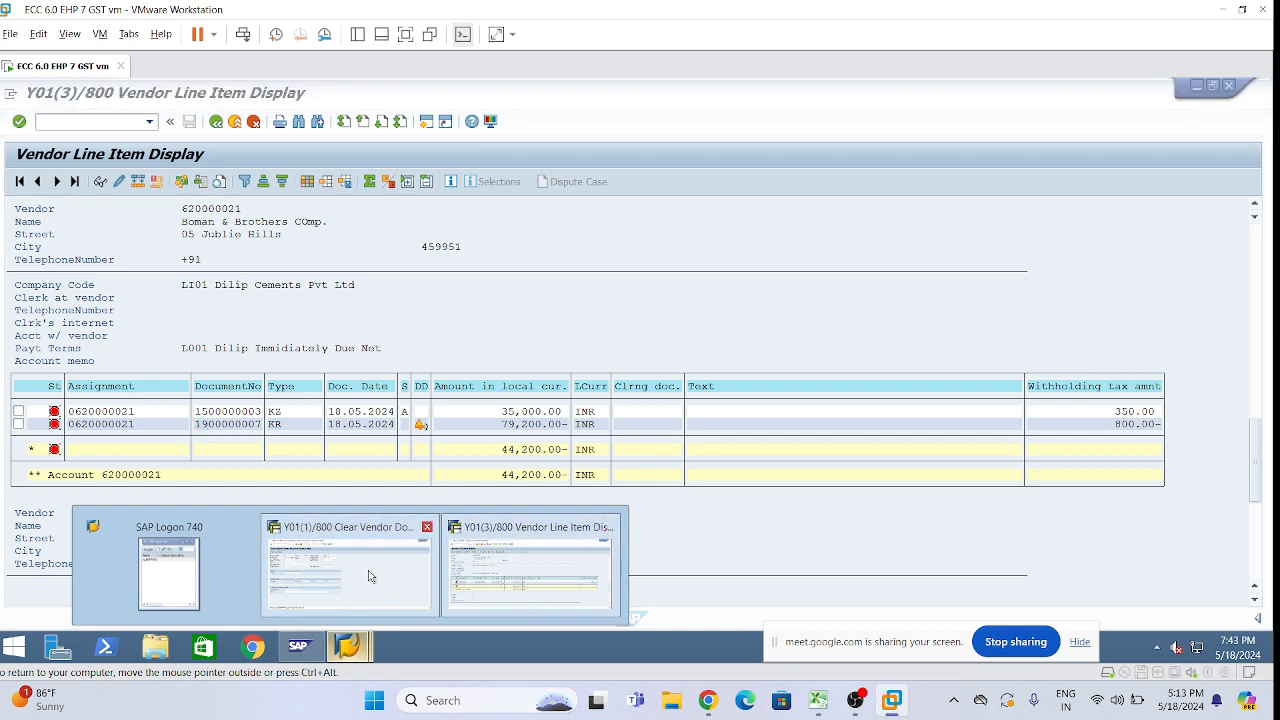
click(368, 570)
click(110, 121)
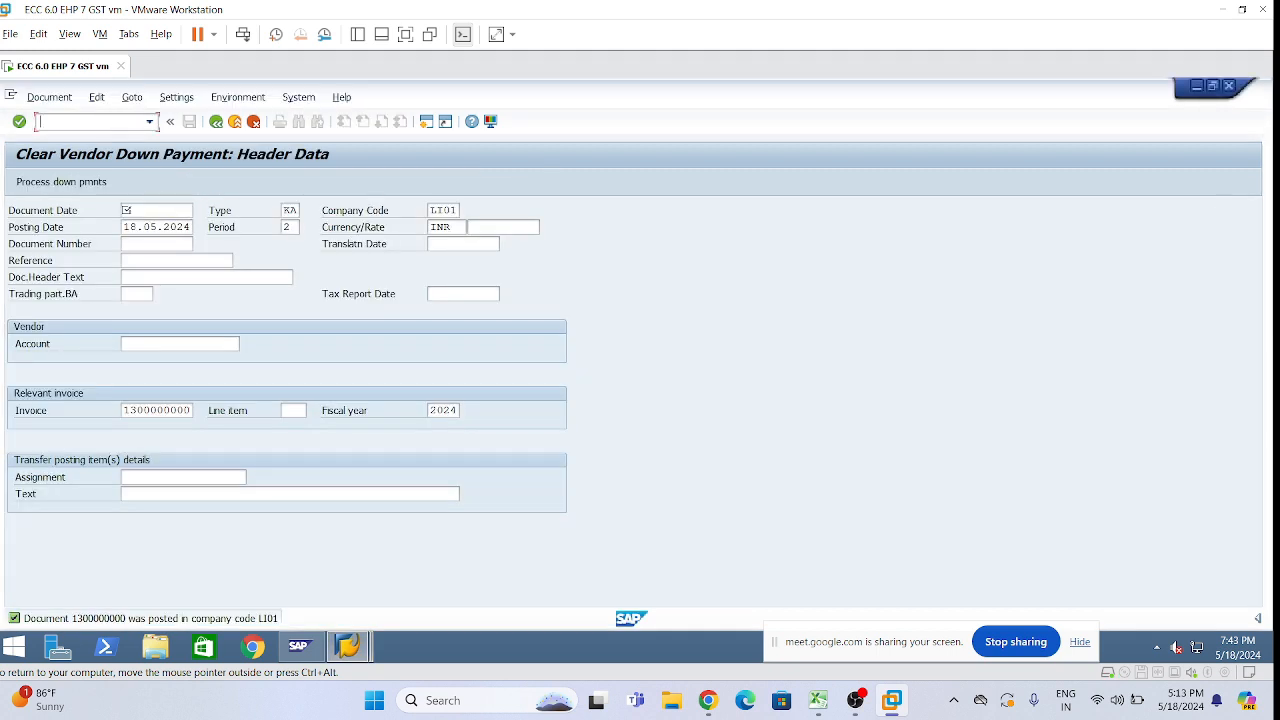
click(126, 210)
key(Down)
key(Return)
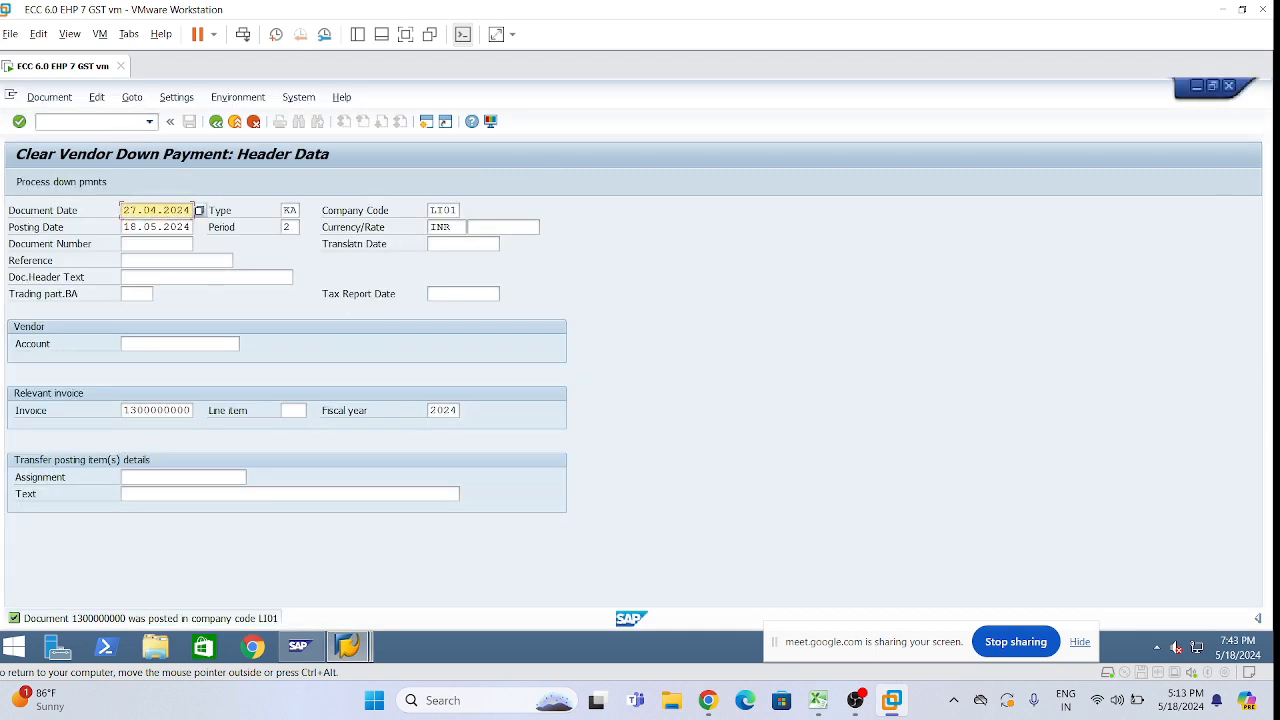
Step: Set the document date to 18.05.2024 by copying the posting date
double_click(152, 227)
key(ctrl+c)
click(154, 227)
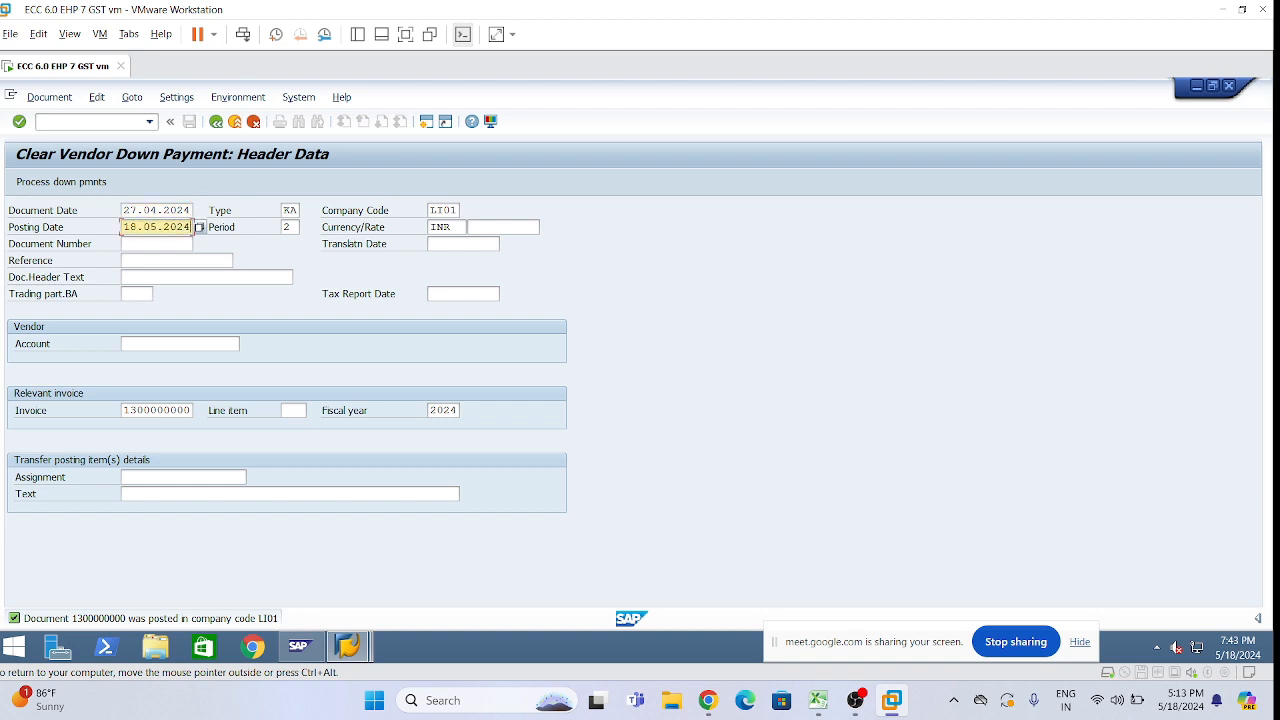
click(151, 210)
double_click(151, 210)
key(ctrl+v)
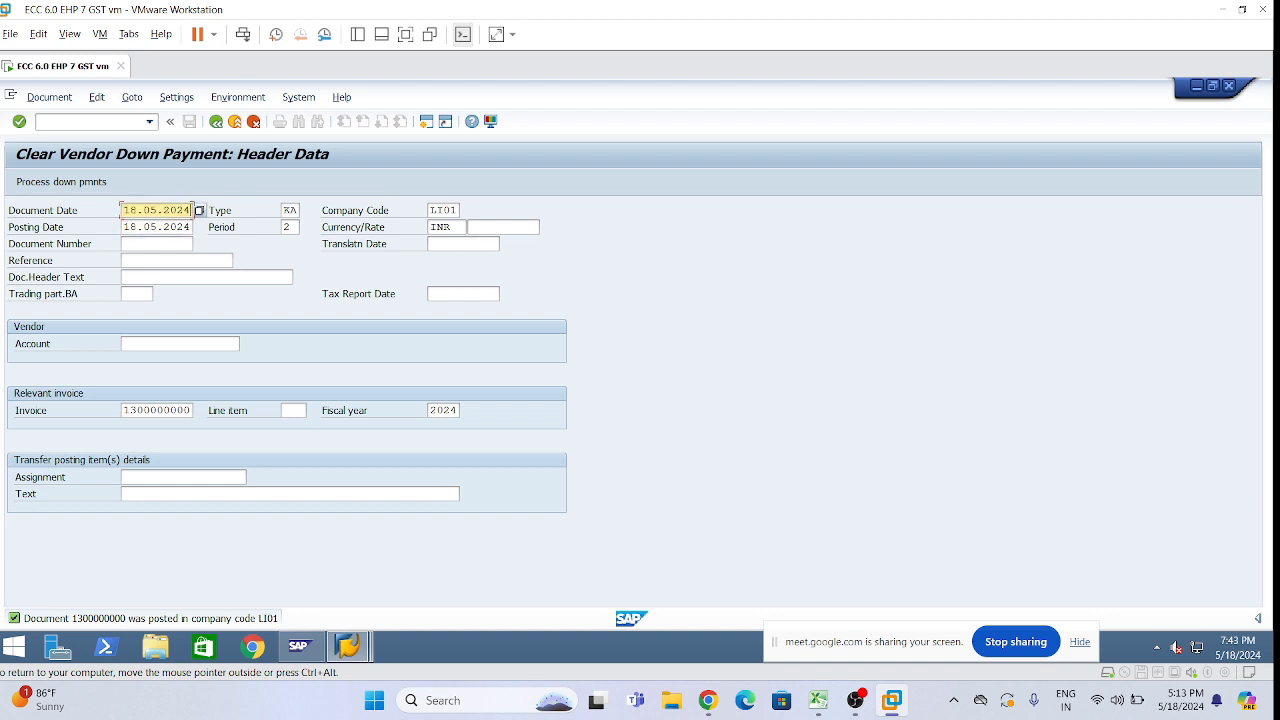
click(150, 260)
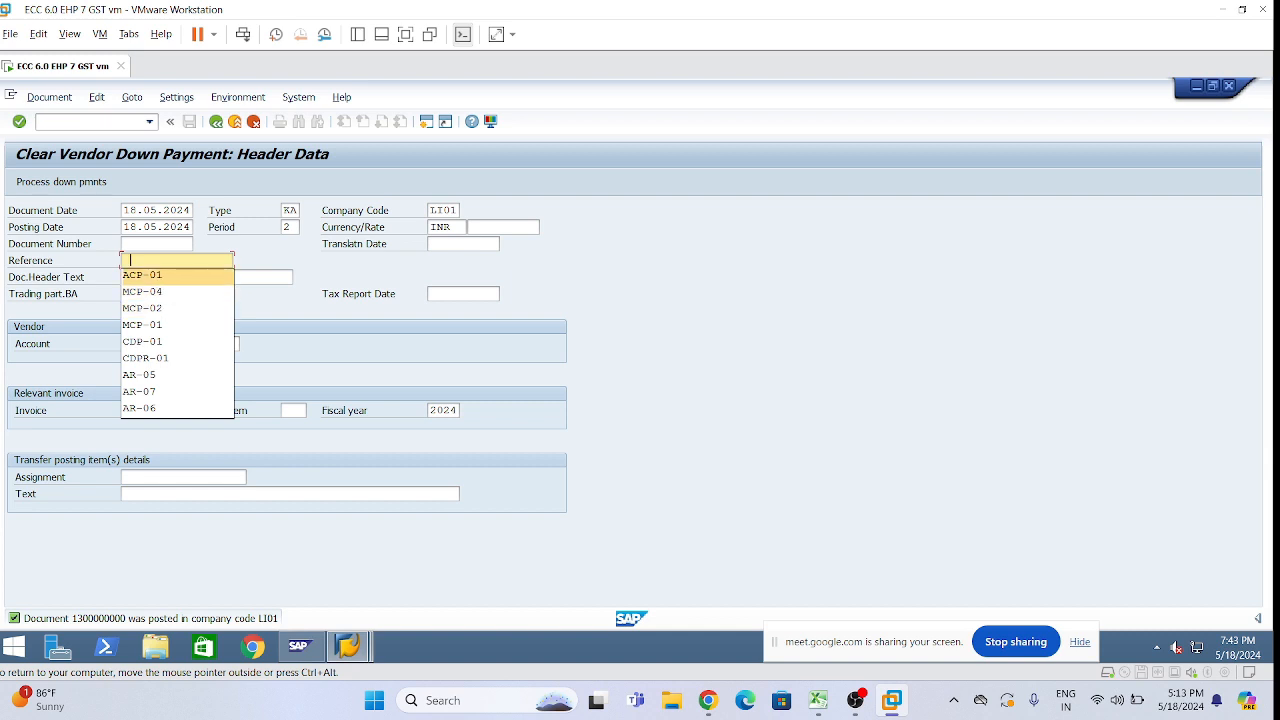
key(Escape)
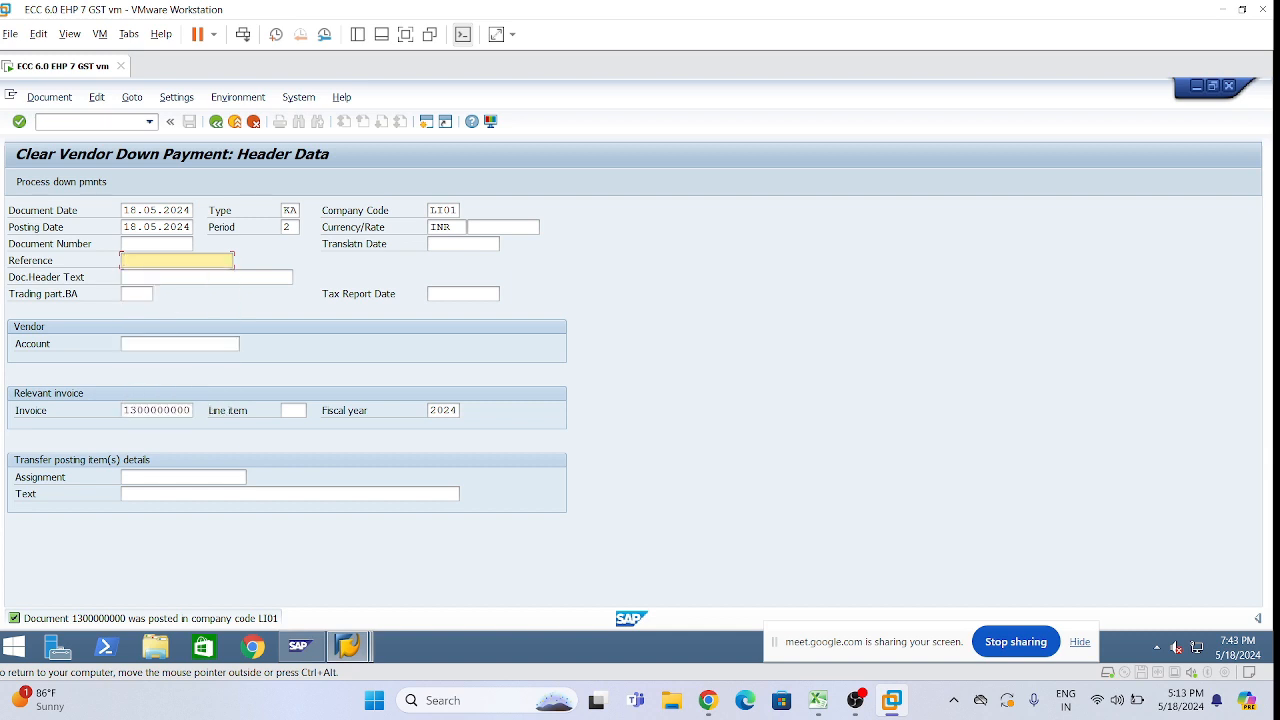
double_click(155, 410)
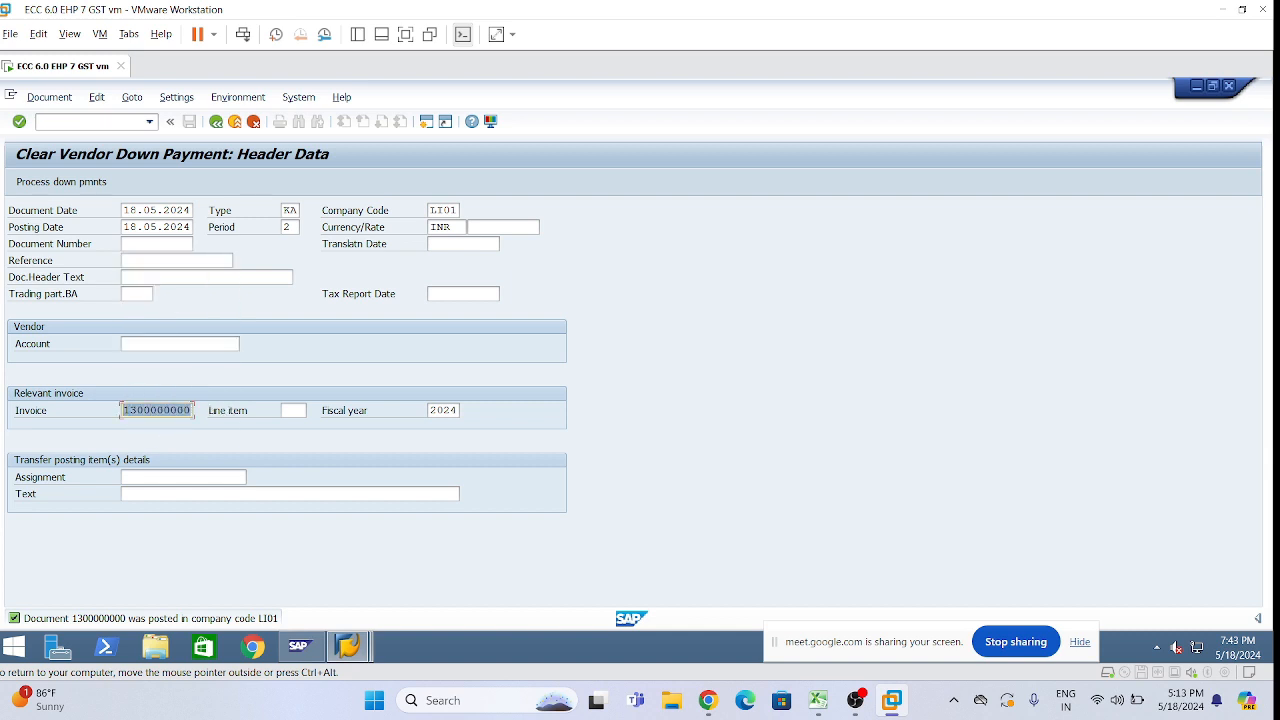
key(ctrl+v)
double_click(188, 411)
key(BackSpace)
click(176, 430)
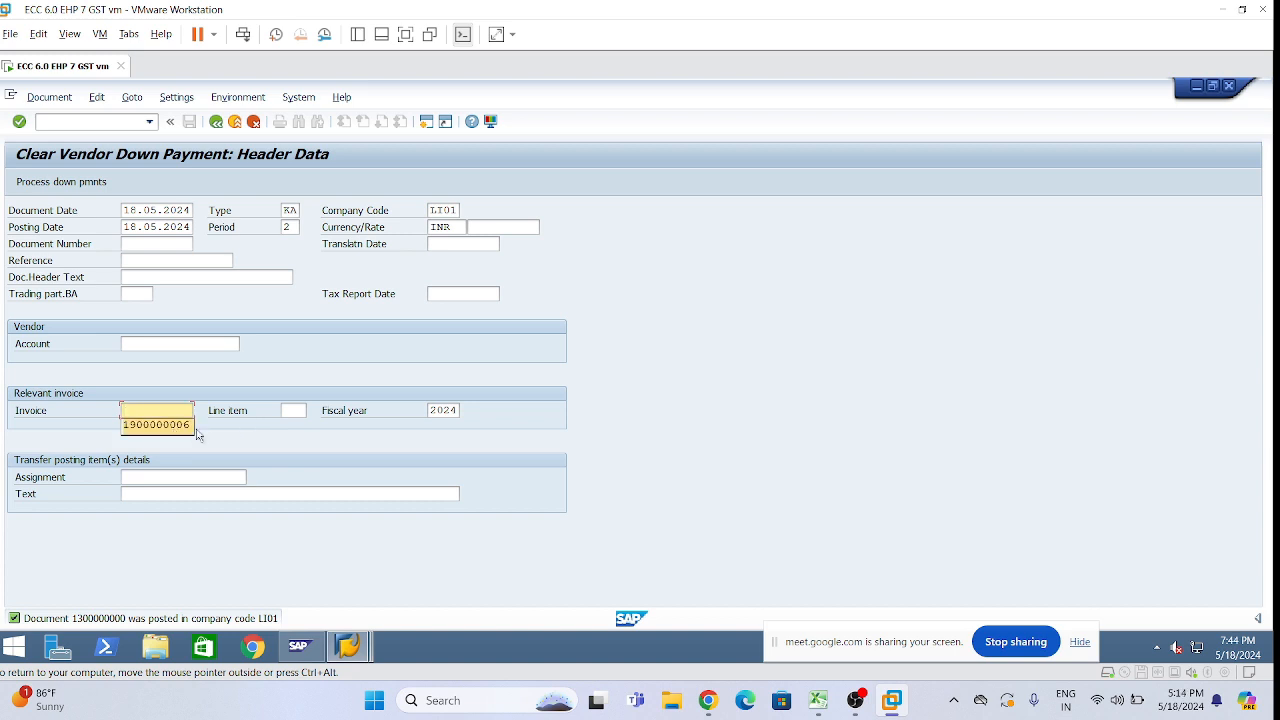
key(BackSpace)
text(7)
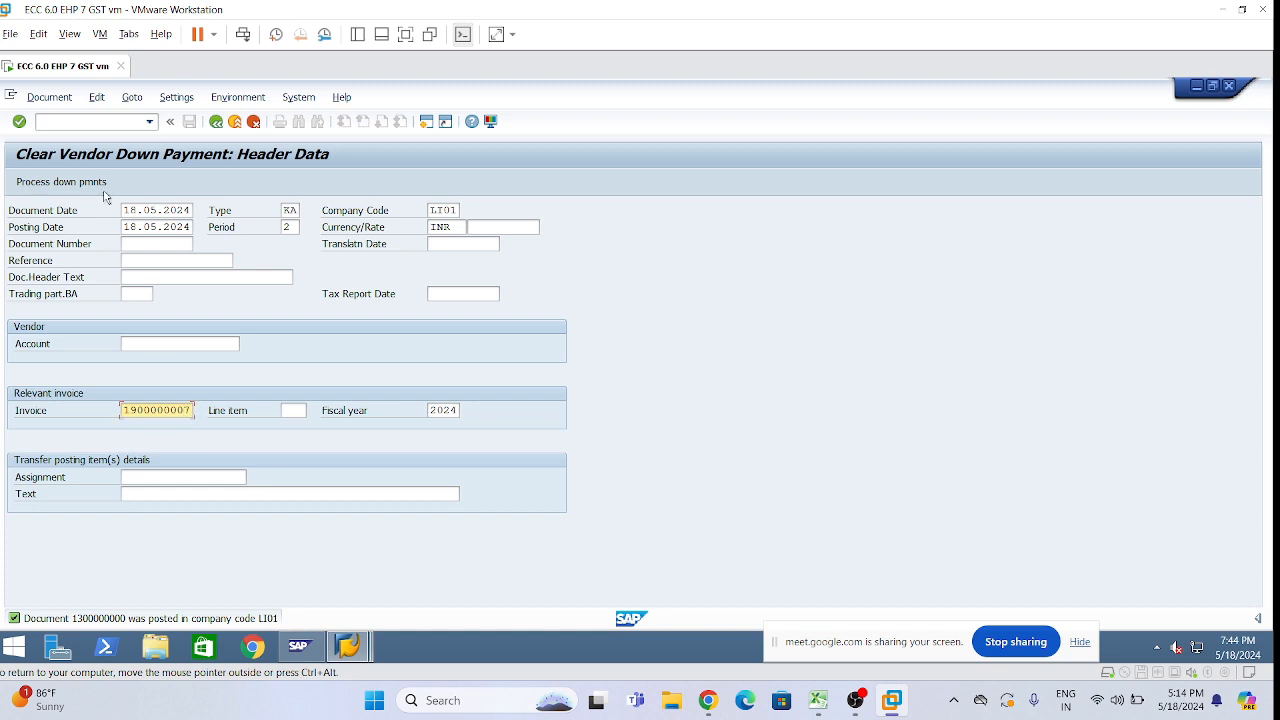
Step: Enter the vendor account of Boman & Brothers Comp. in the clearing header
click(122, 344)
text(620000020)
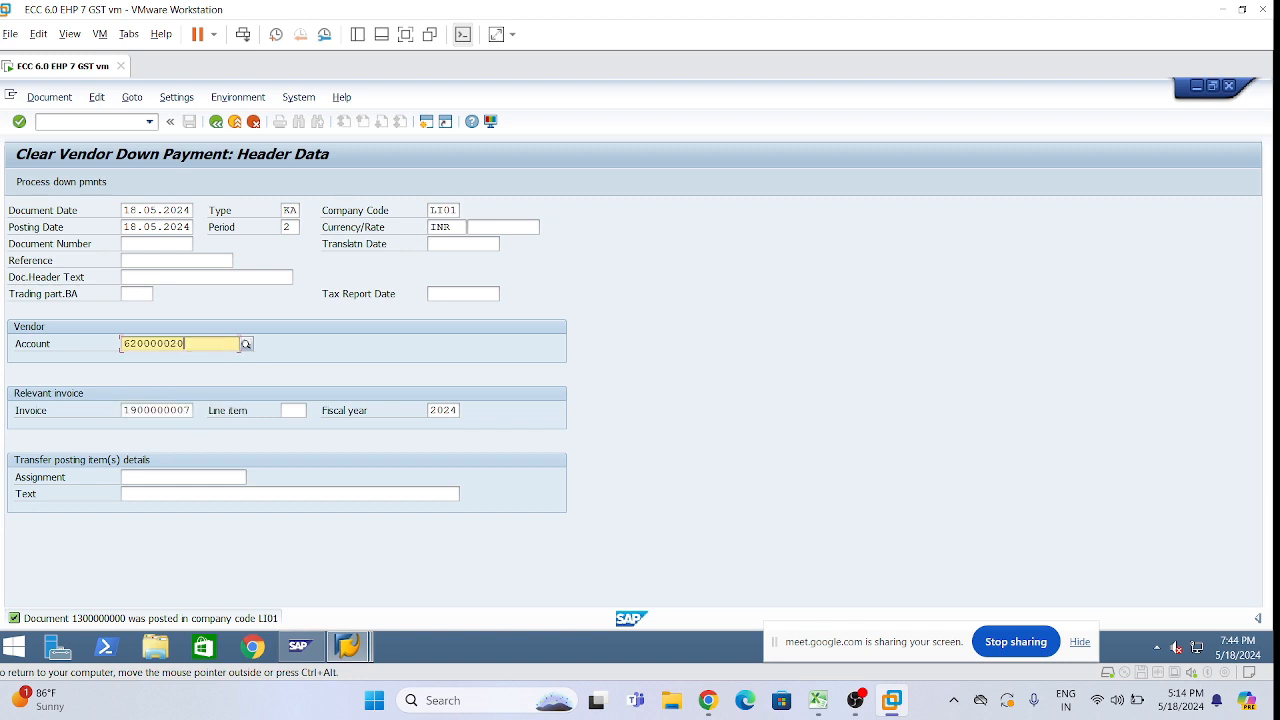
key(BackSpace)
text(1)
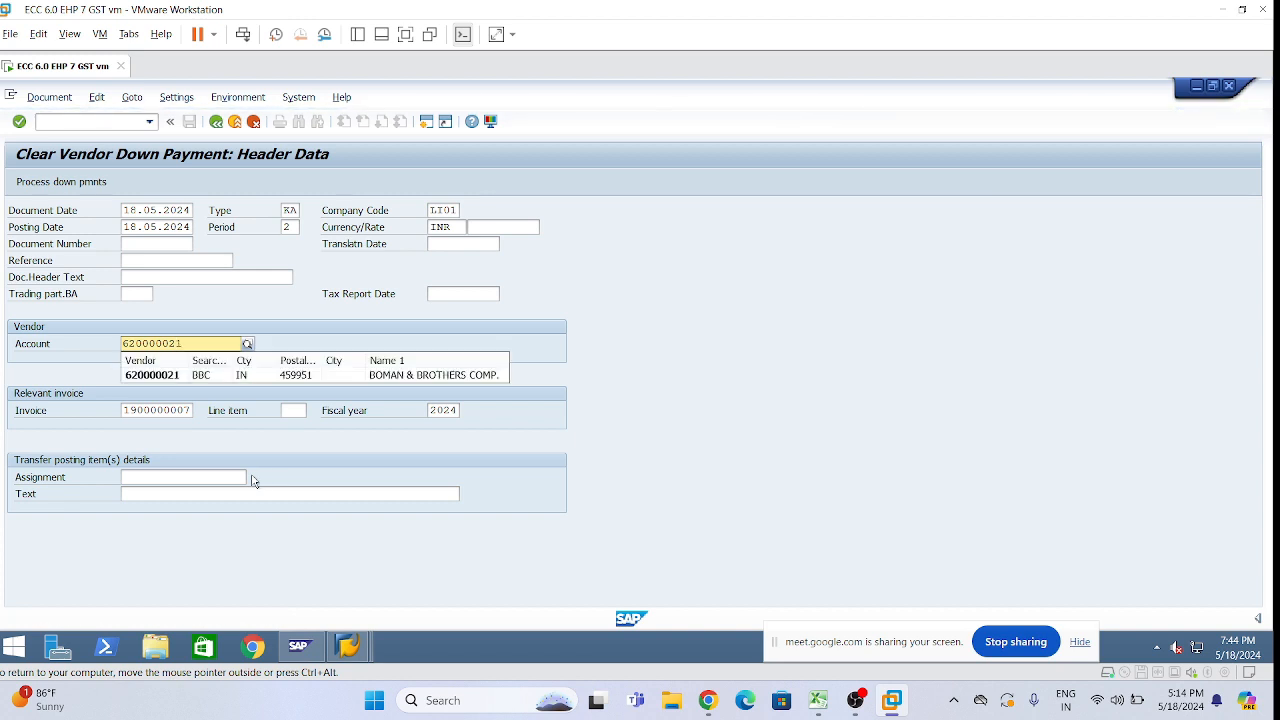
click(162, 375)
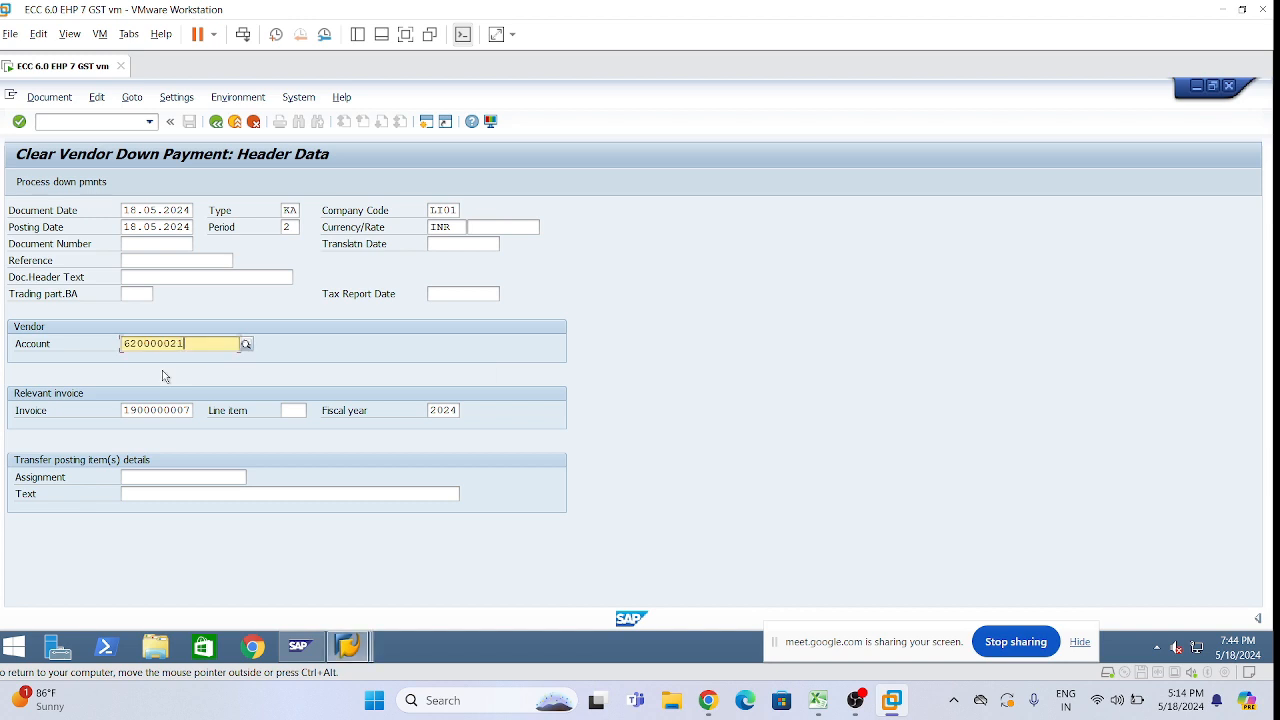
Step: Process the vendor's down payments with a transfer posting of 35,000.00 and simulate the clearing document
click(66, 184)
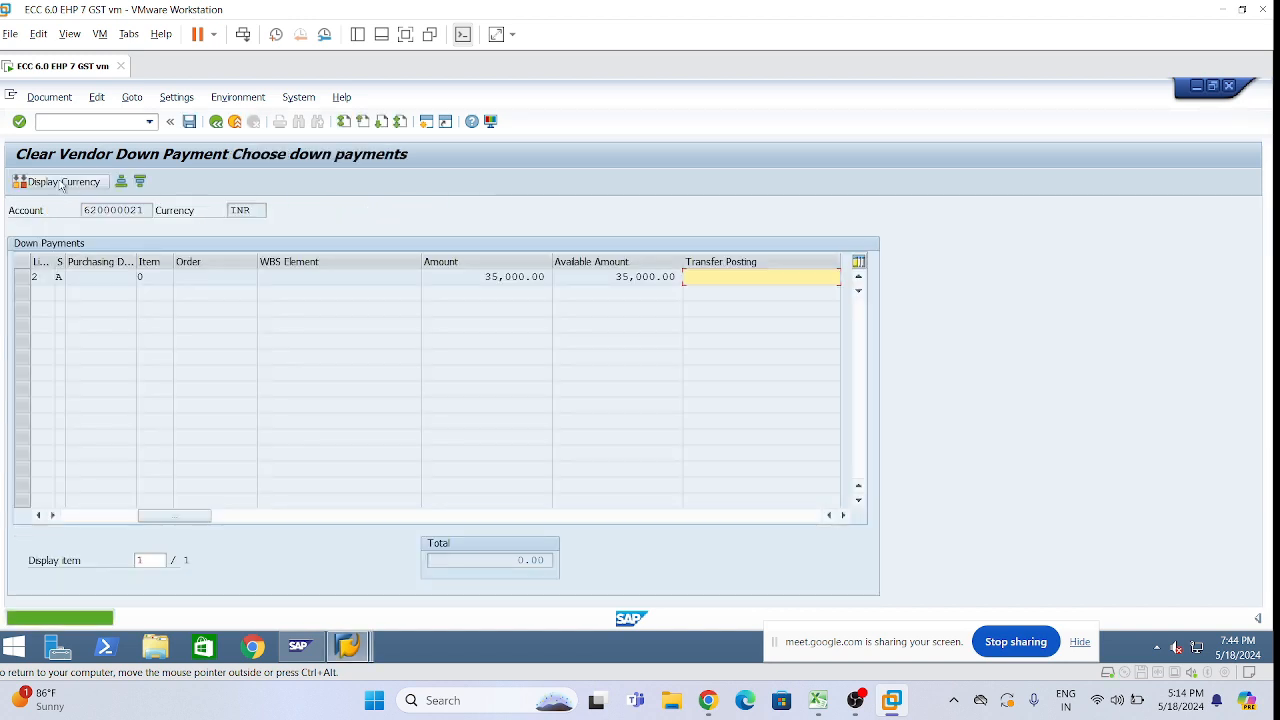
double_click(724, 279)
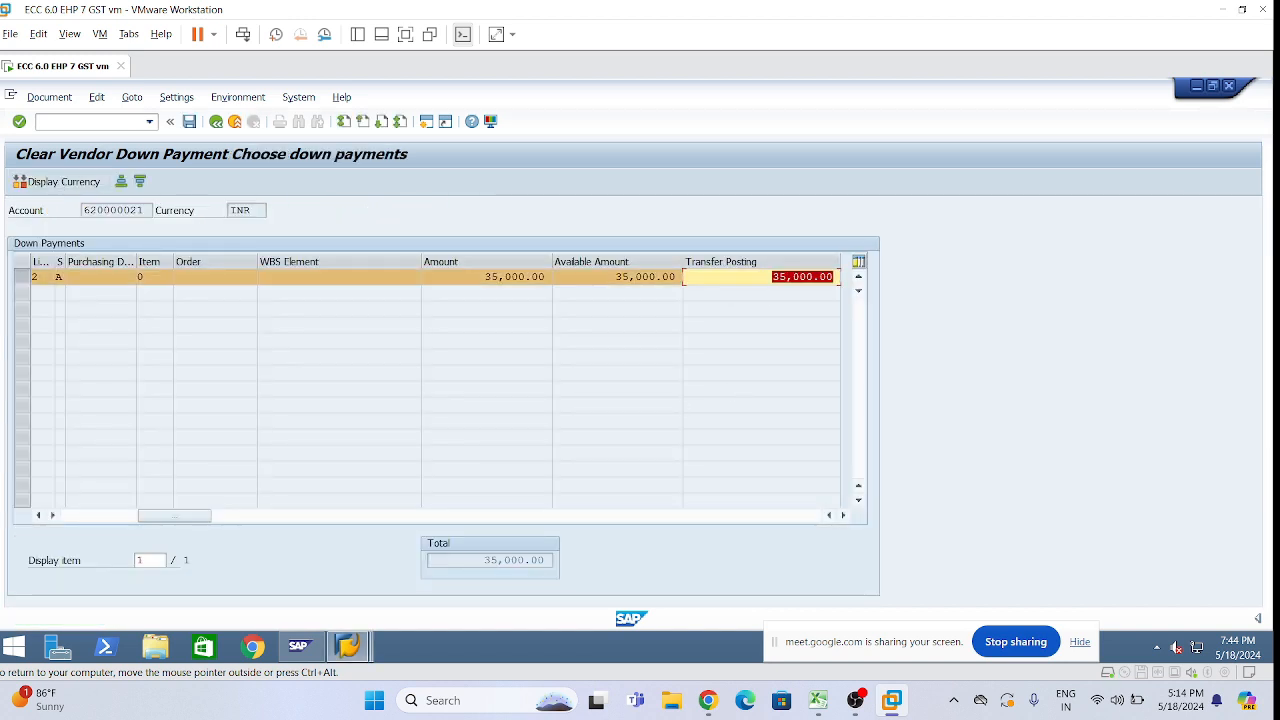
click(828, 278)
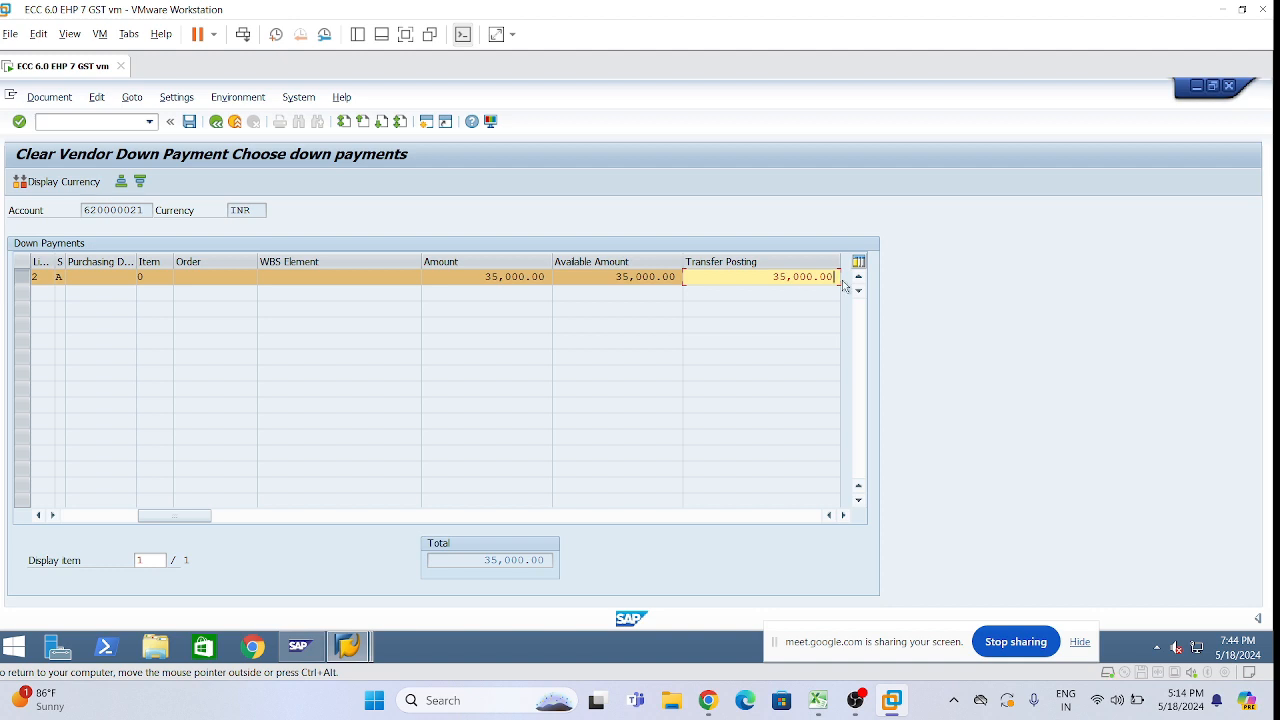
click(45, 97)
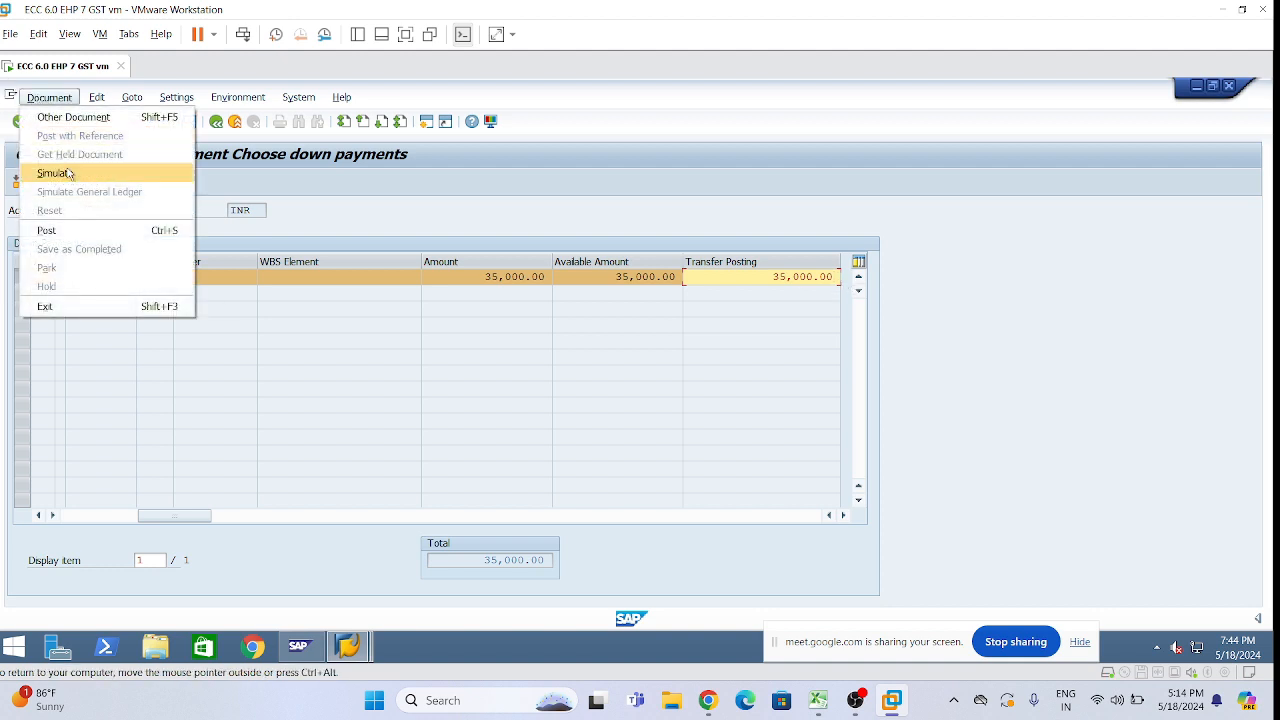
click(66, 172)
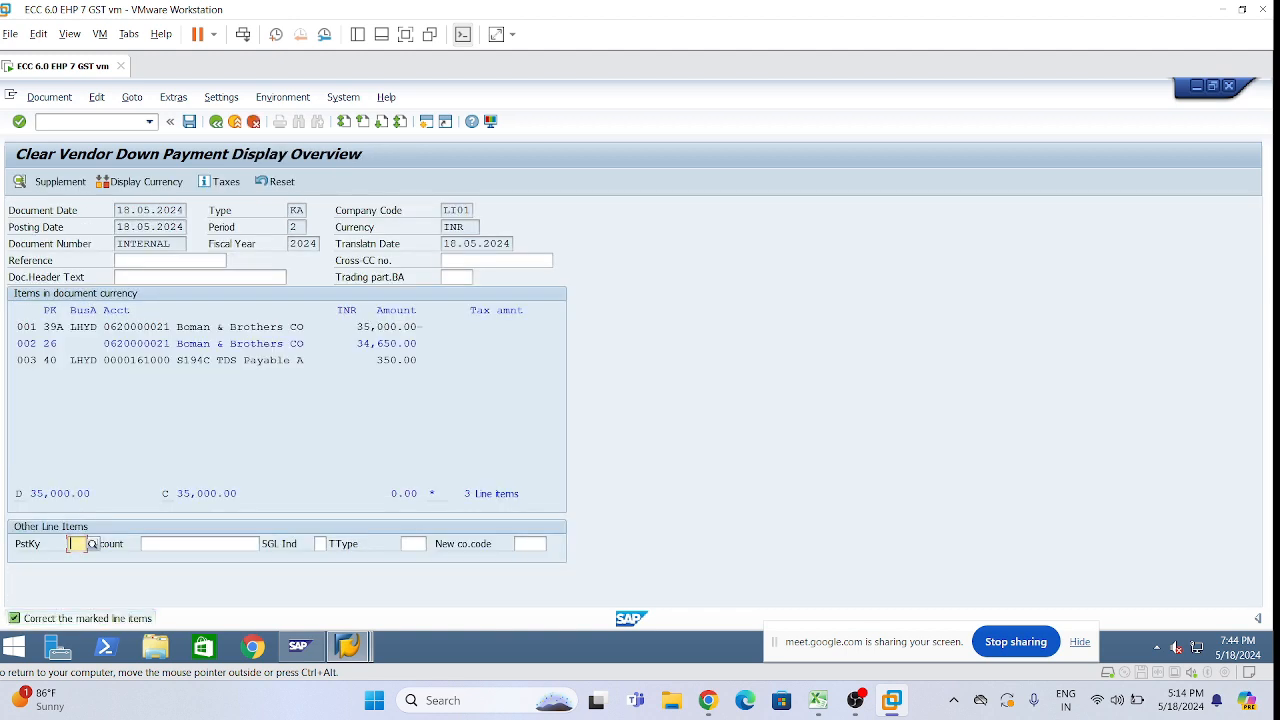
Step: Add the text "test1" to the vendor's payment difference item and post the clearing document
double_click(266, 343)
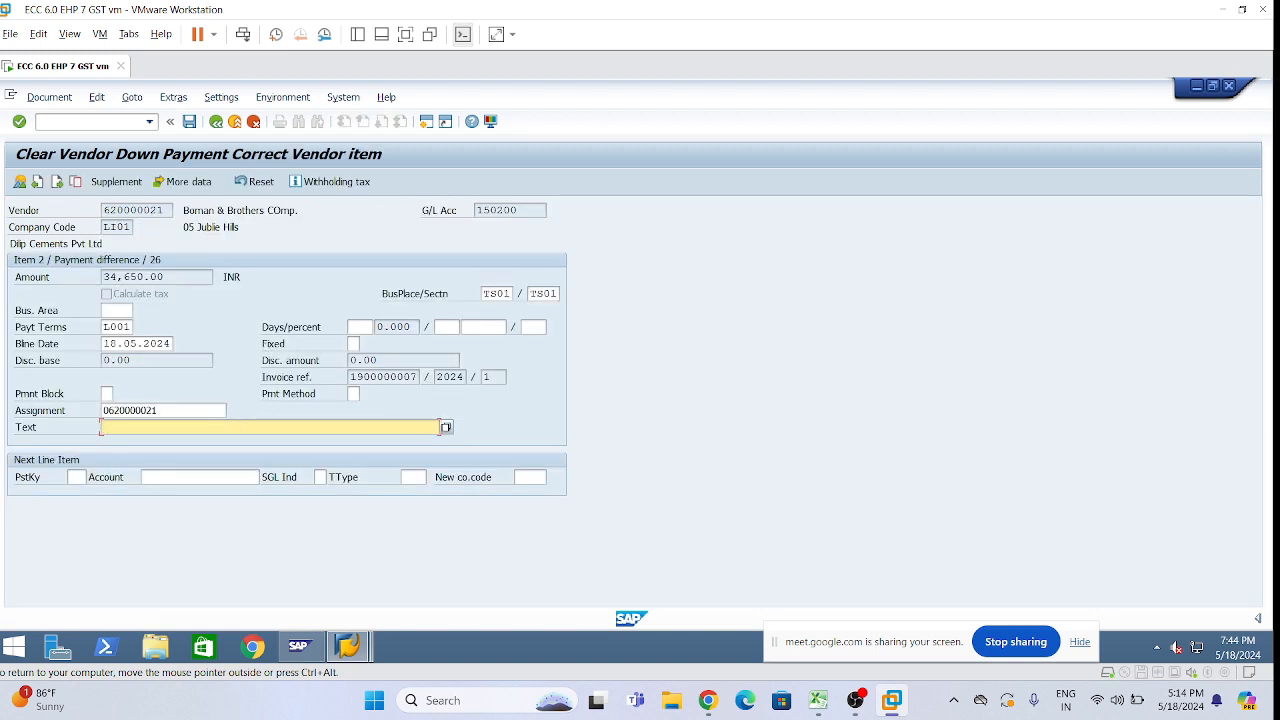
text(test1)
click(216, 122)
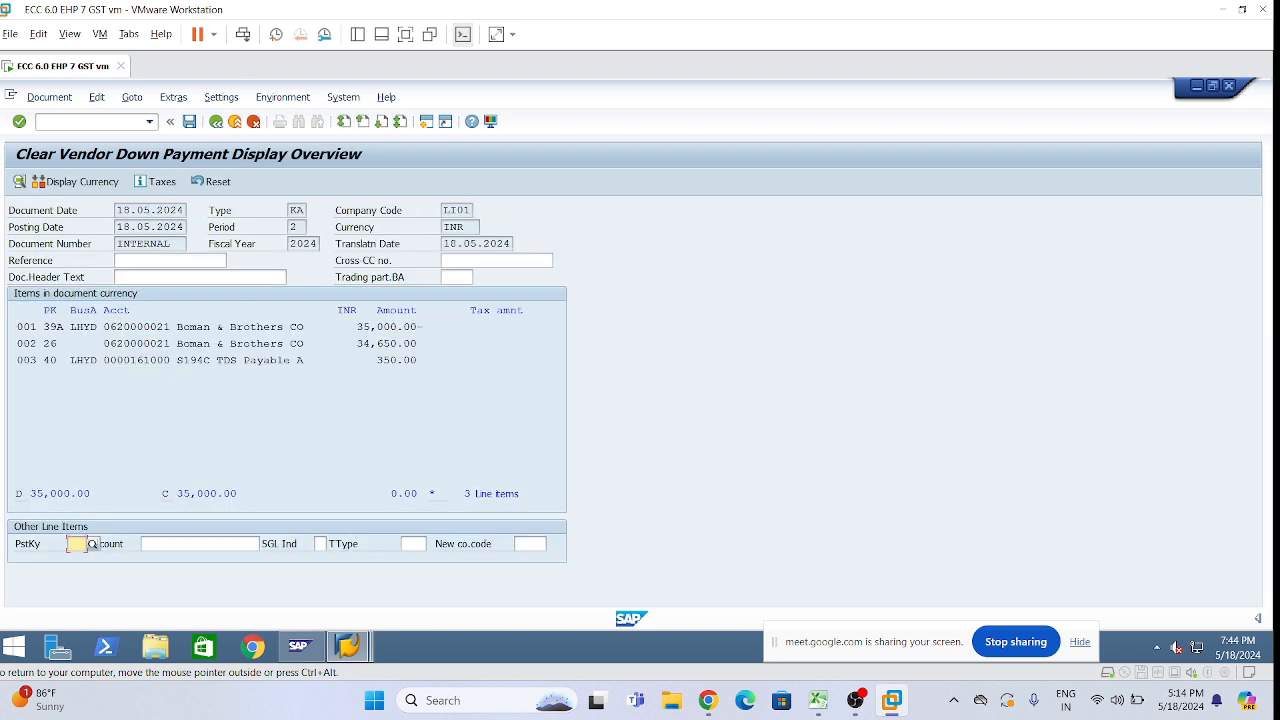
click(191, 123)
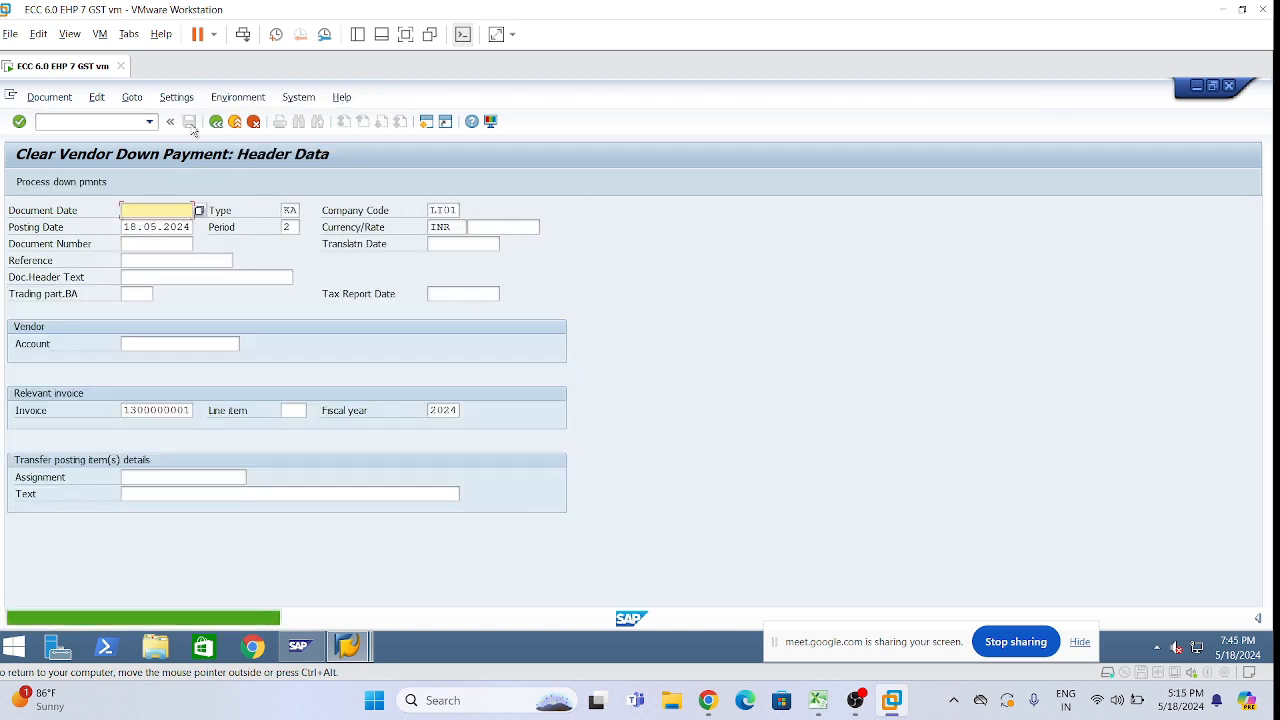
Step: Switch to the vendor line item display, refresh it and examine the open and cleared items of Boman & Brothers COmp
click(352, 645)
click(541, 567)
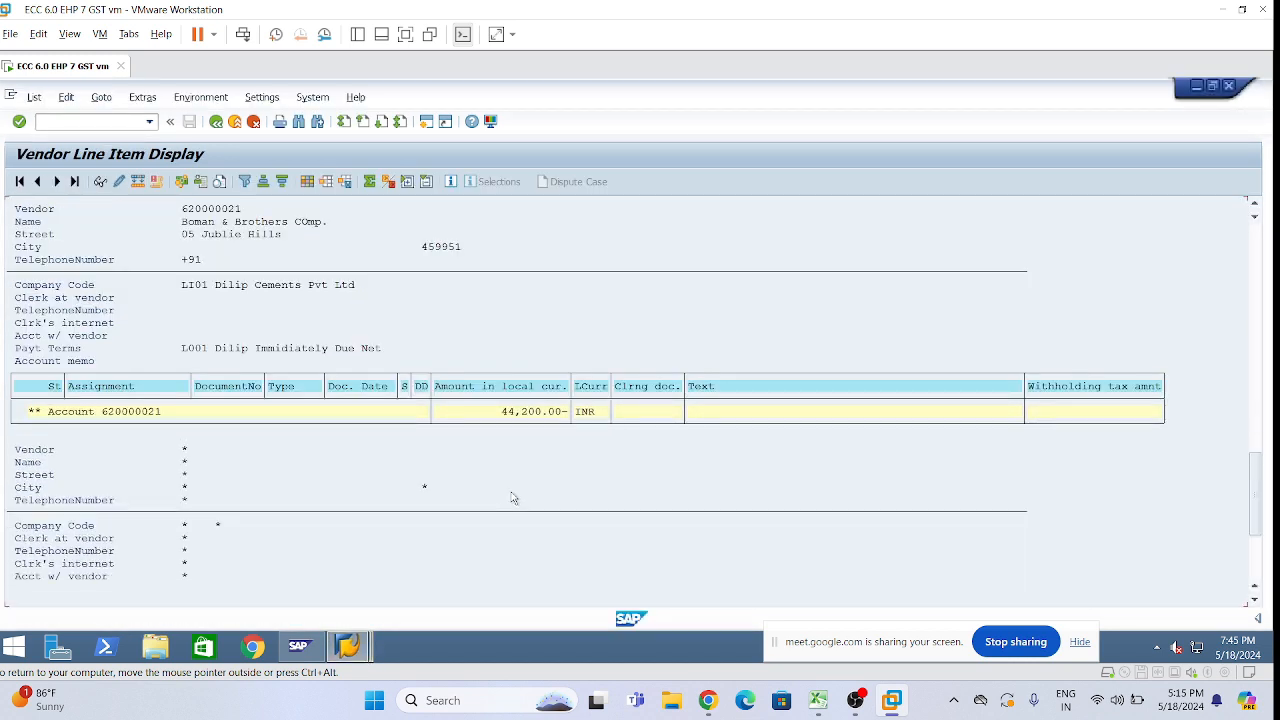
click(33, 97)
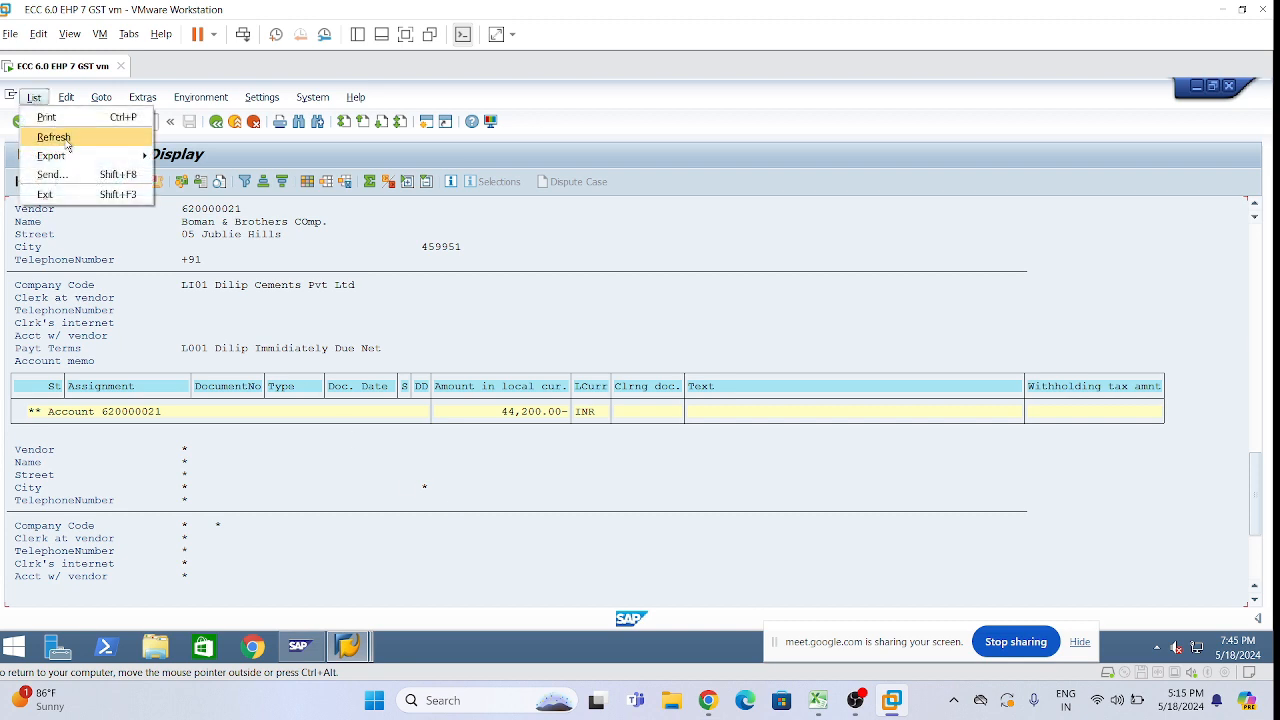
click(50, 128)
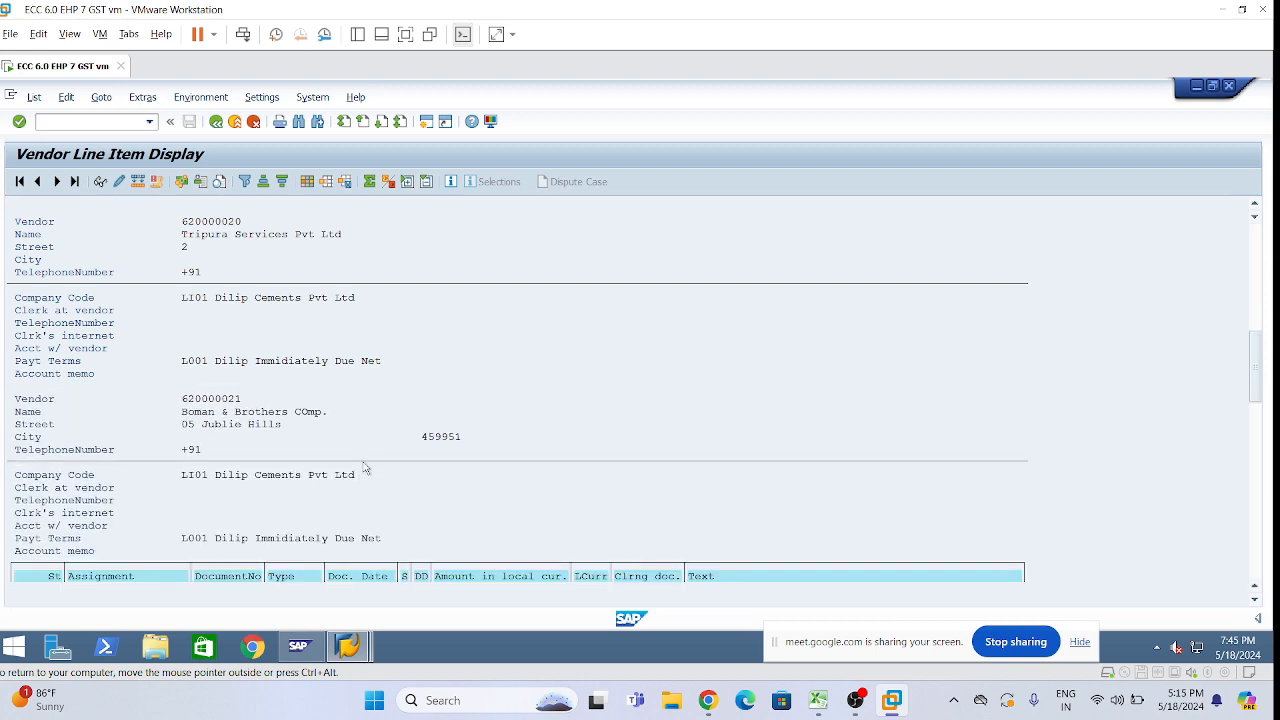
scroll(505, 472, down, 6)
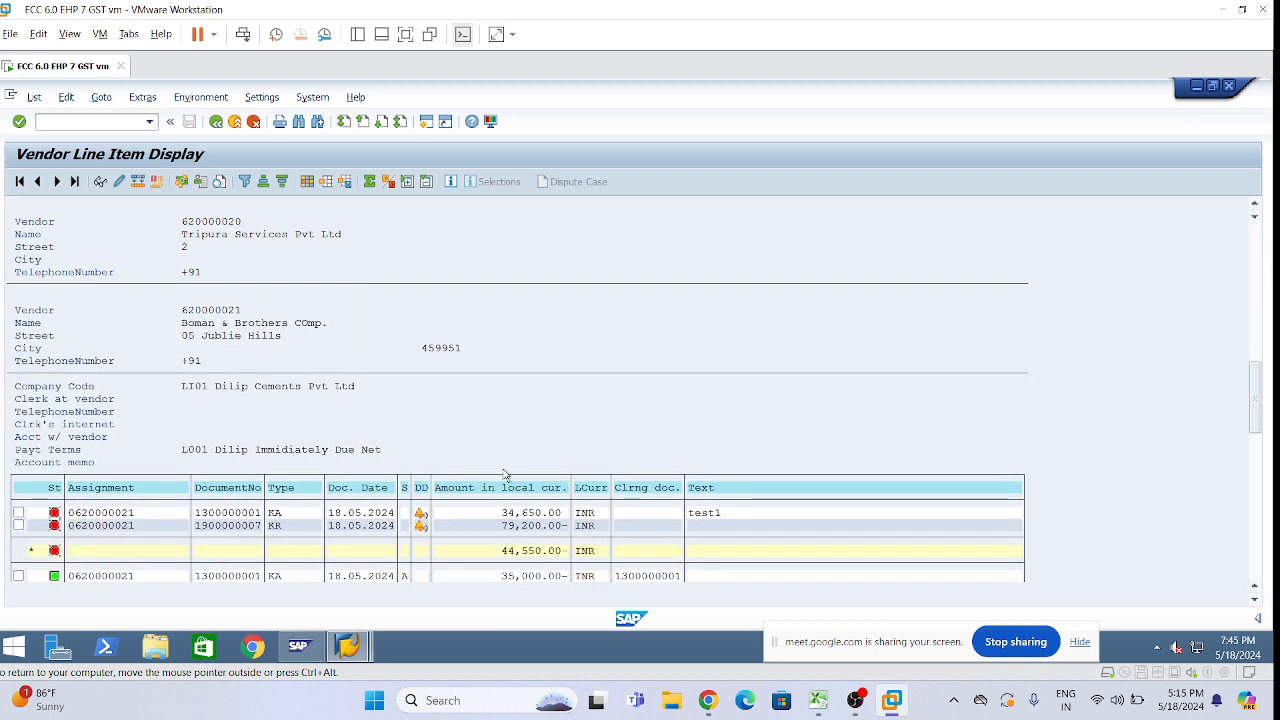
scroll(507, 481, down, 3)
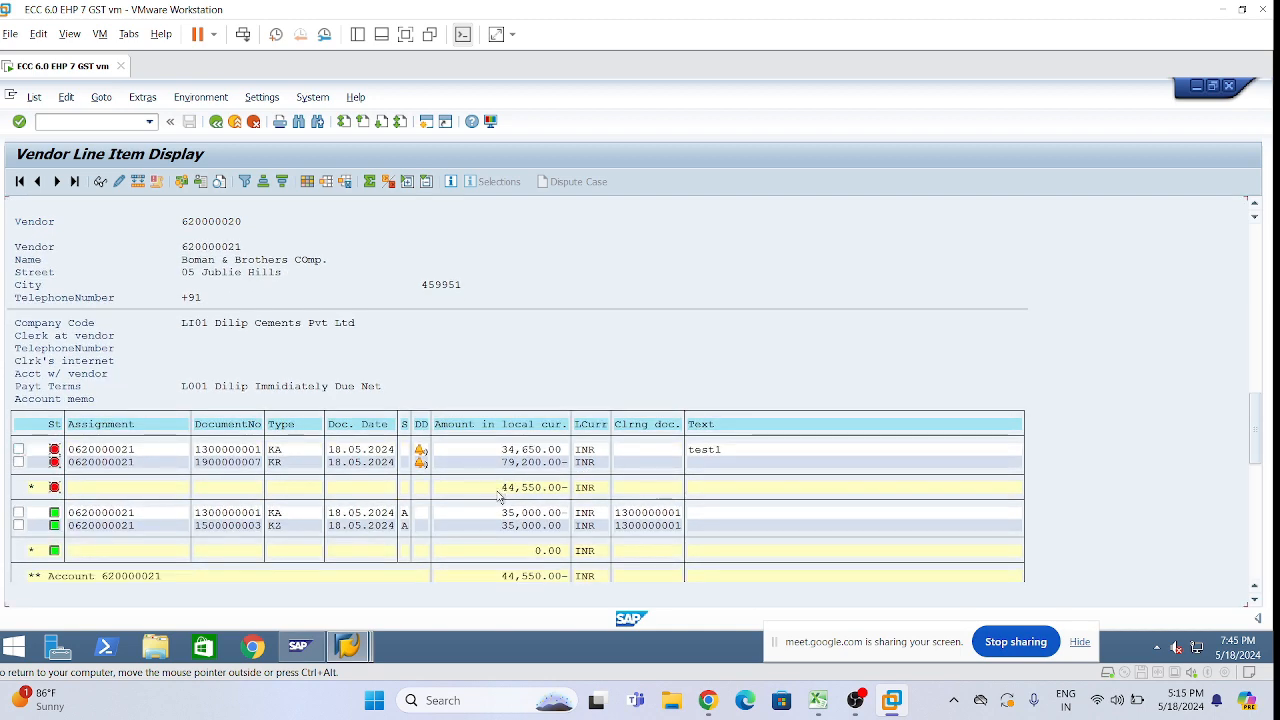
scroll(505, 494, down, 1)
scroll(518, 476, up, 3)
Step: Open transaction J1INMIS and set the company code to LI01 and the fiscal year to 2024
text(/nJ1inMIs)
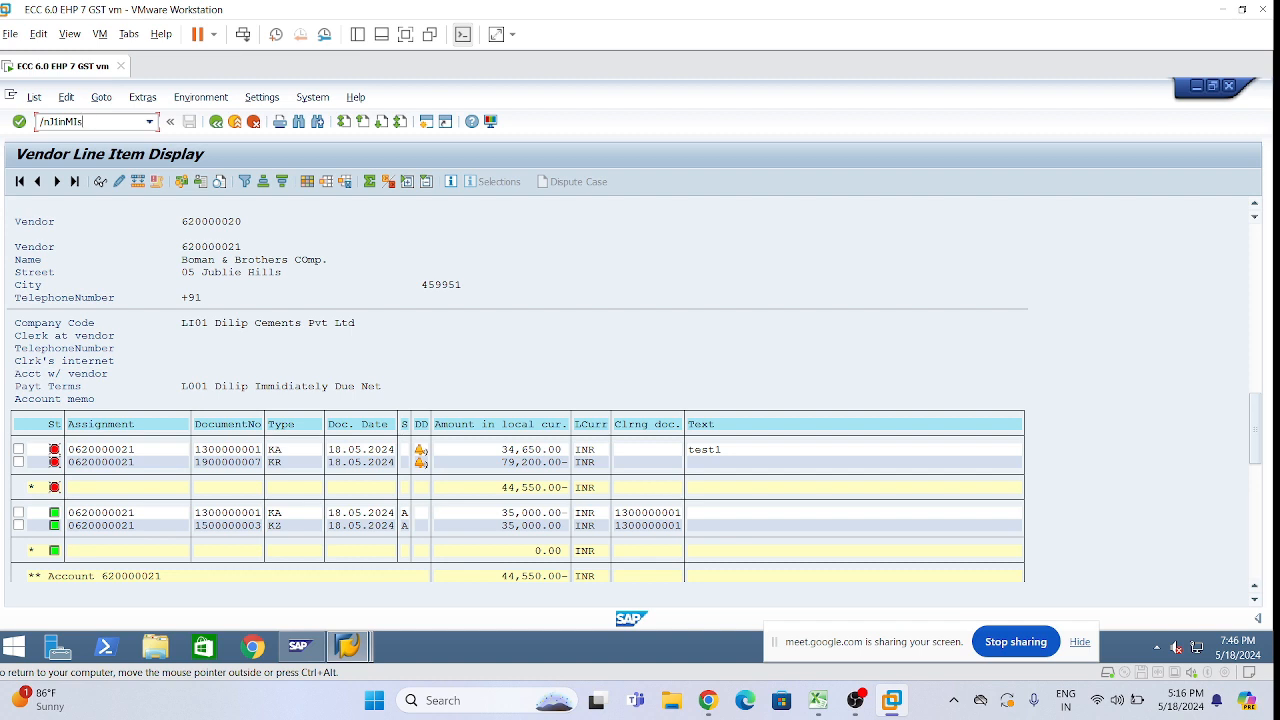
key(Return)
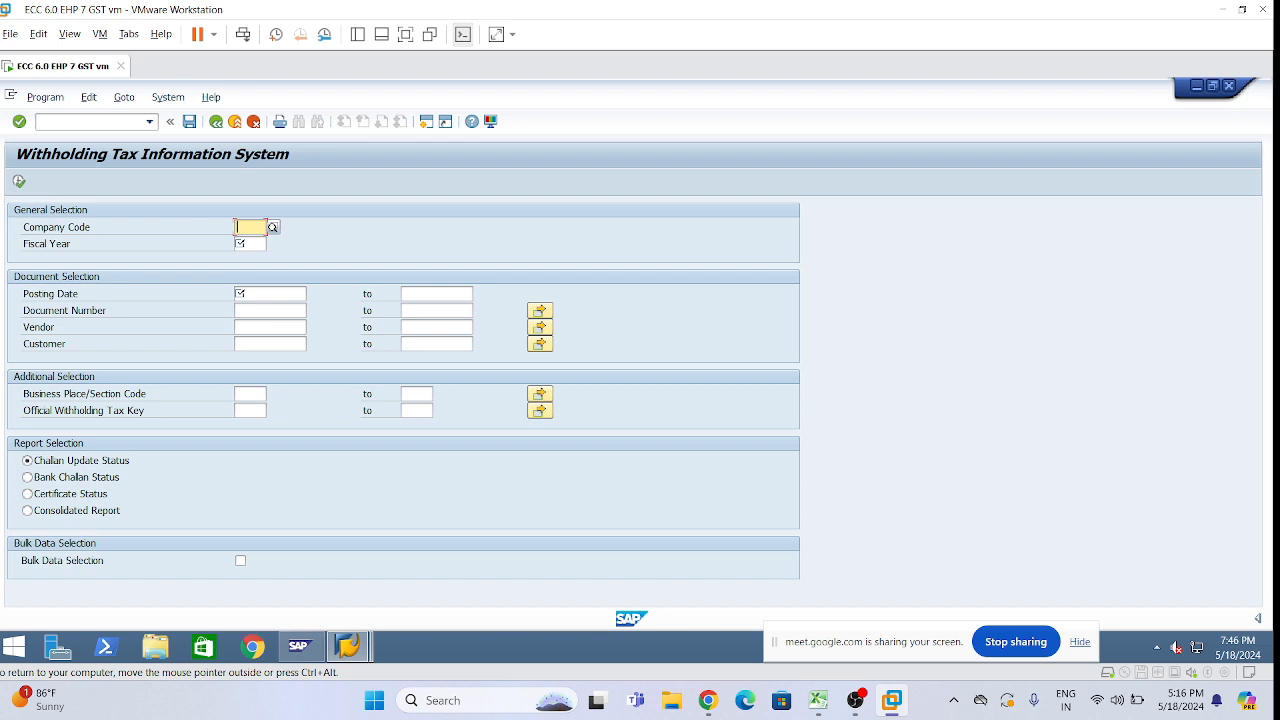
text(li01)
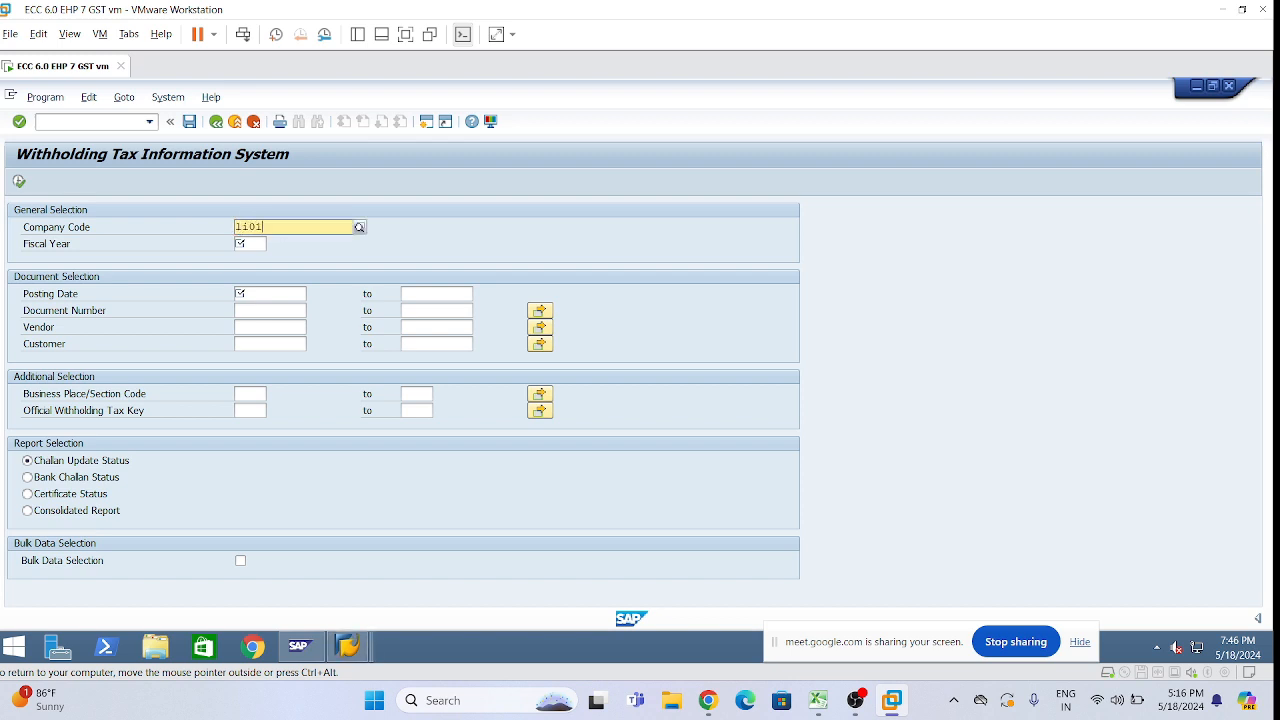
click(313, 259)
click(250, 244)
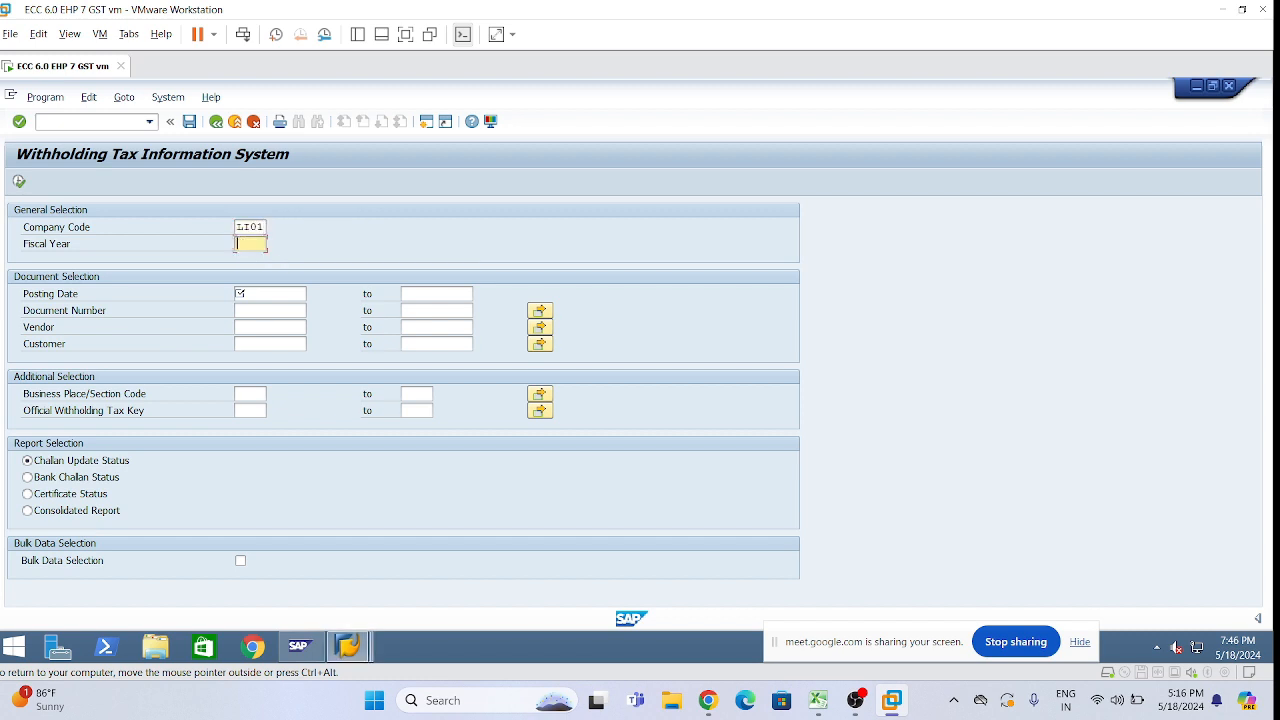
text(2024)
Step: Set the posting date range from 01.05.2024 to 31.05.2024
click(239, 293)
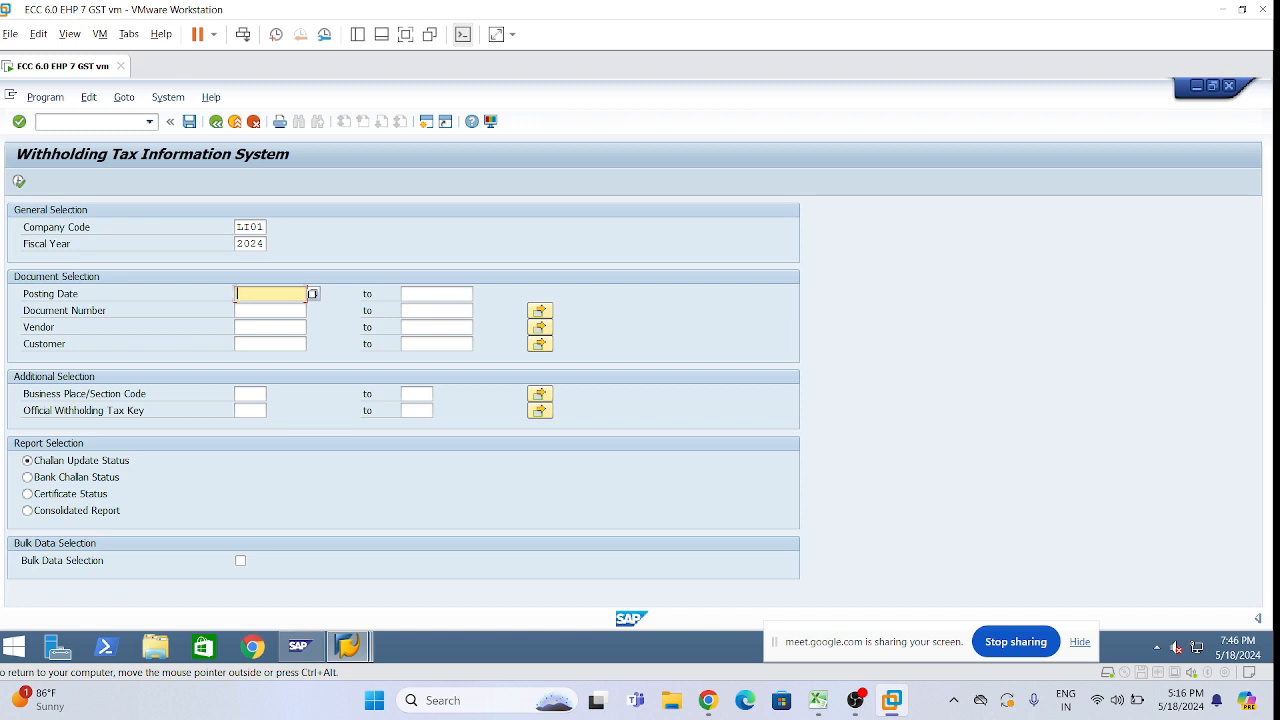
click(313, 294)
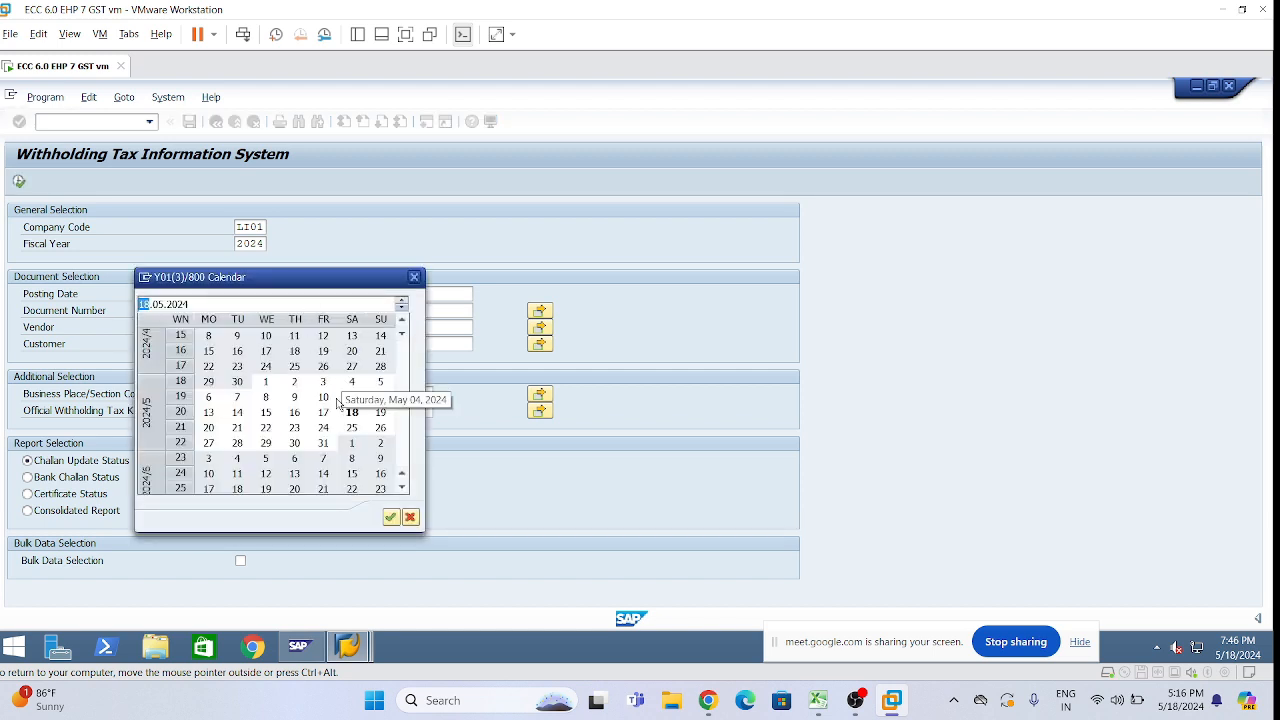
double_click(266, 383)
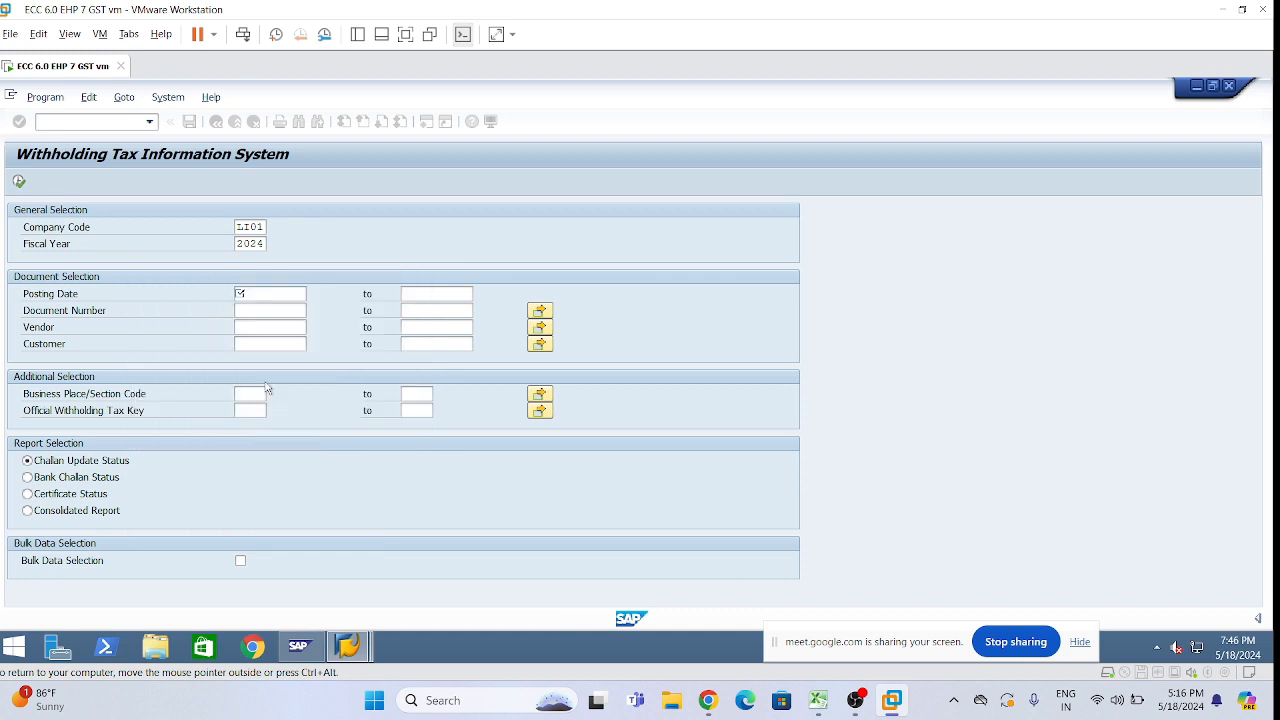
click(468, 294)
click(476, 296)
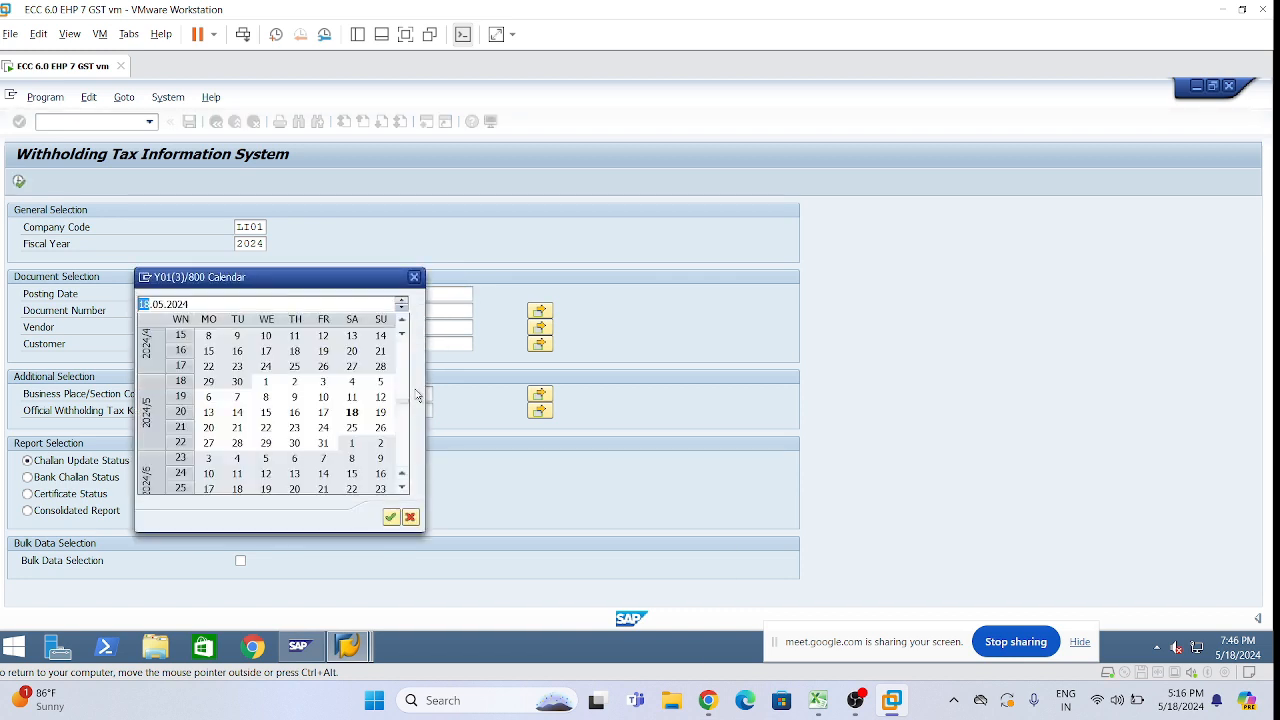
double_click(323, 443)
click(460, 312)
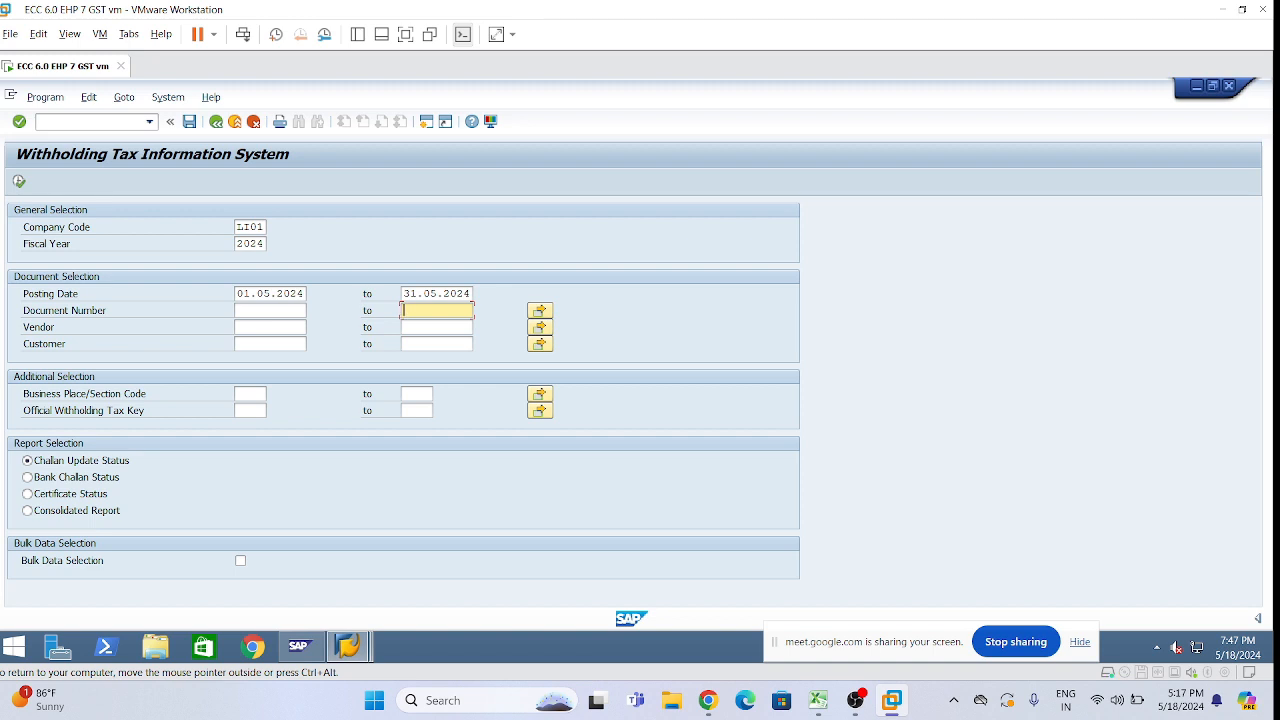
Step: Restrict the report to business place/section code TS01 and official withholding tax key 194C, Payment to contractors
click(417, 394)
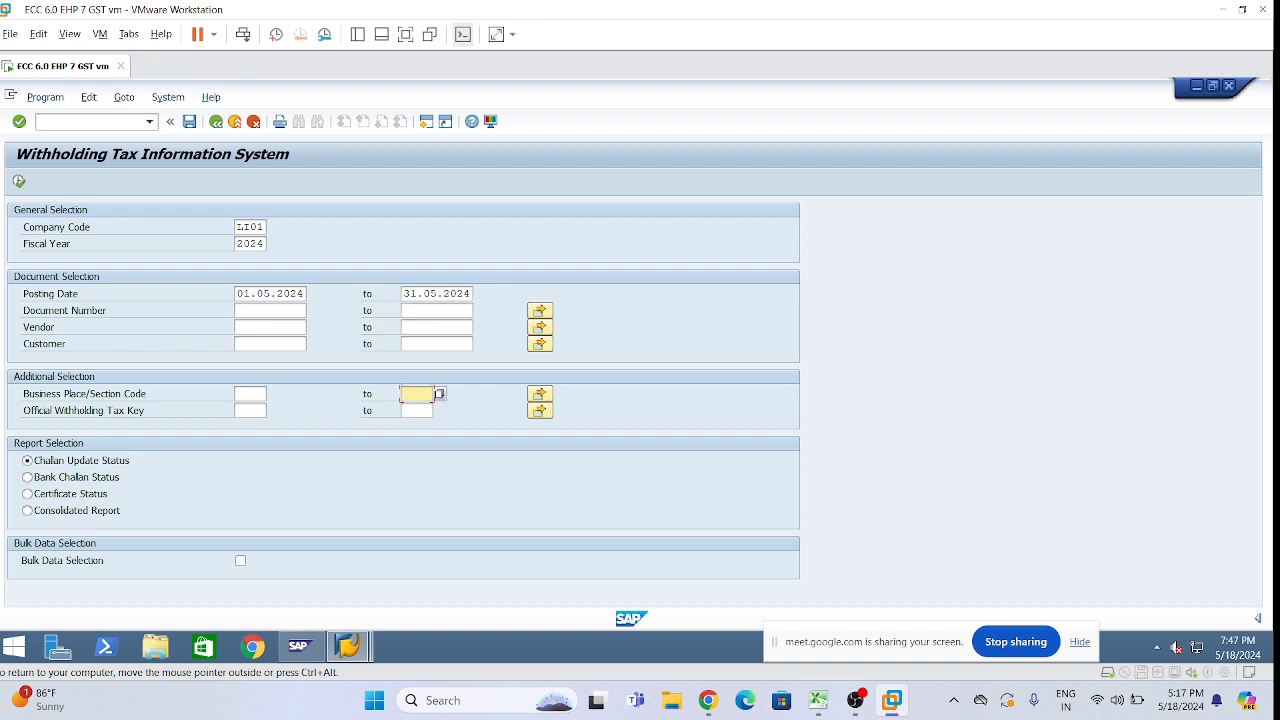
click(250, 394)
text(TS)
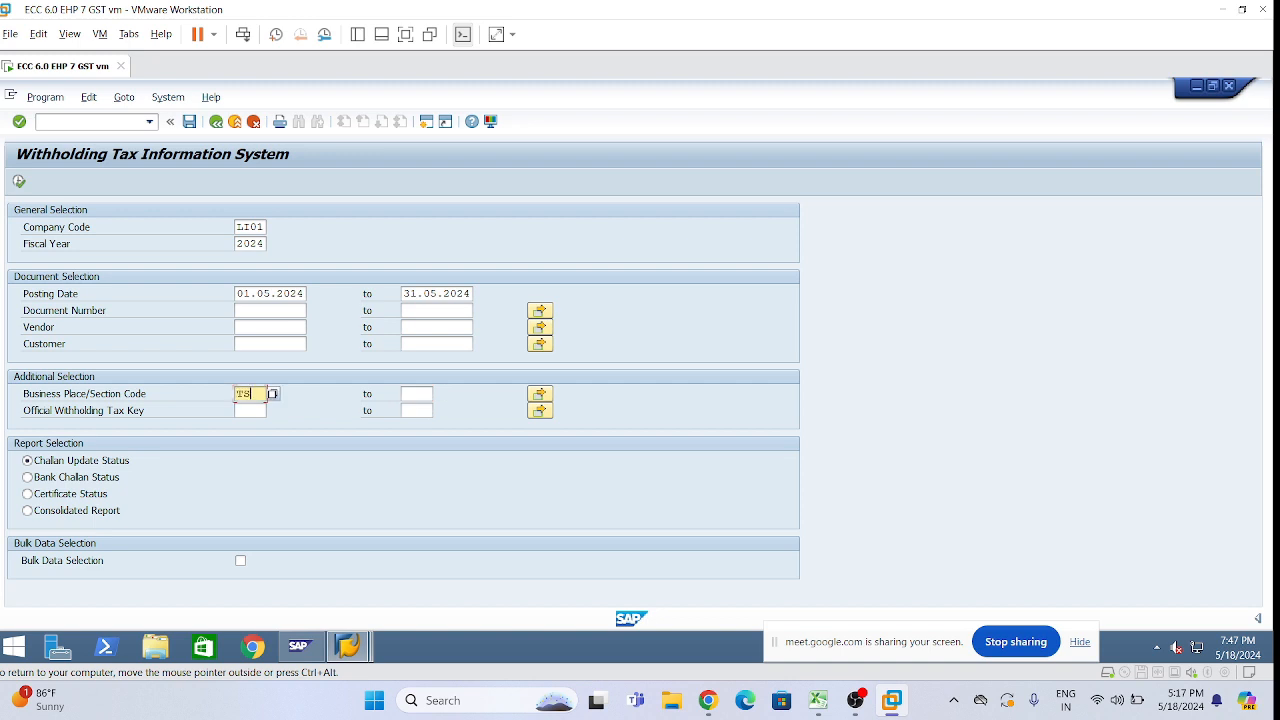
text(01)
click(236, 410)
text(194c)
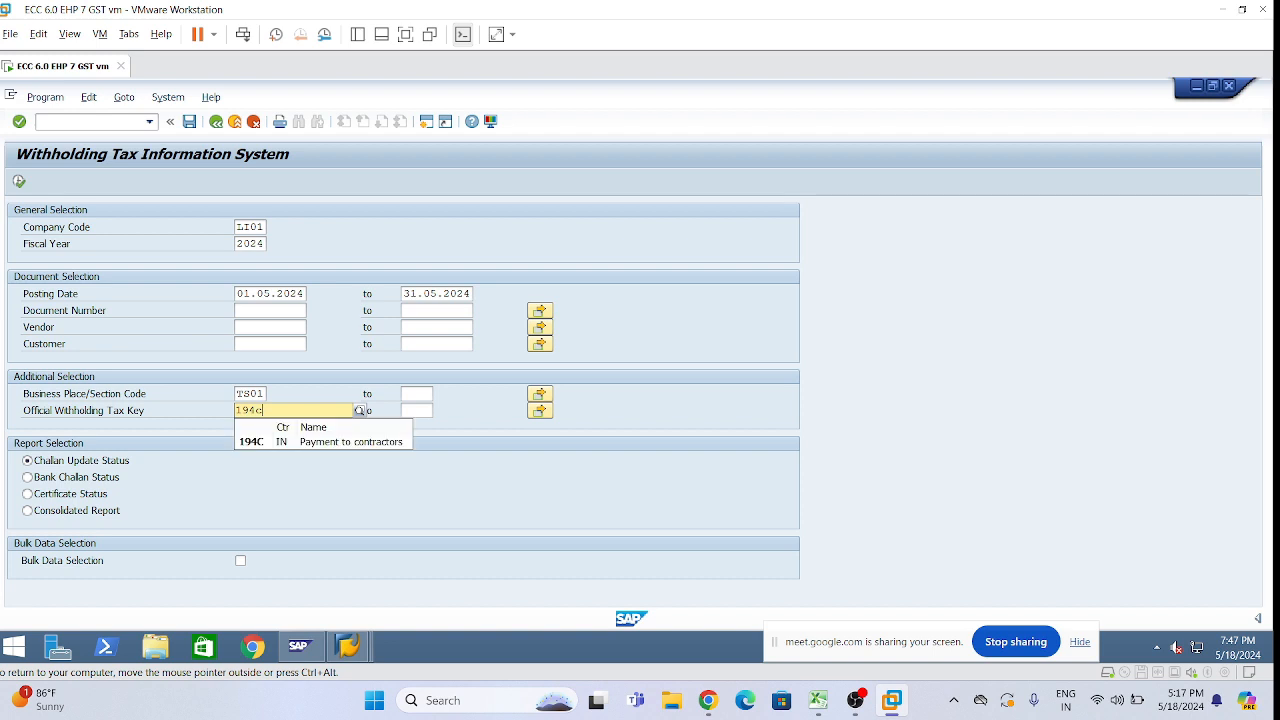
click(343, 441)
click(404, 410)
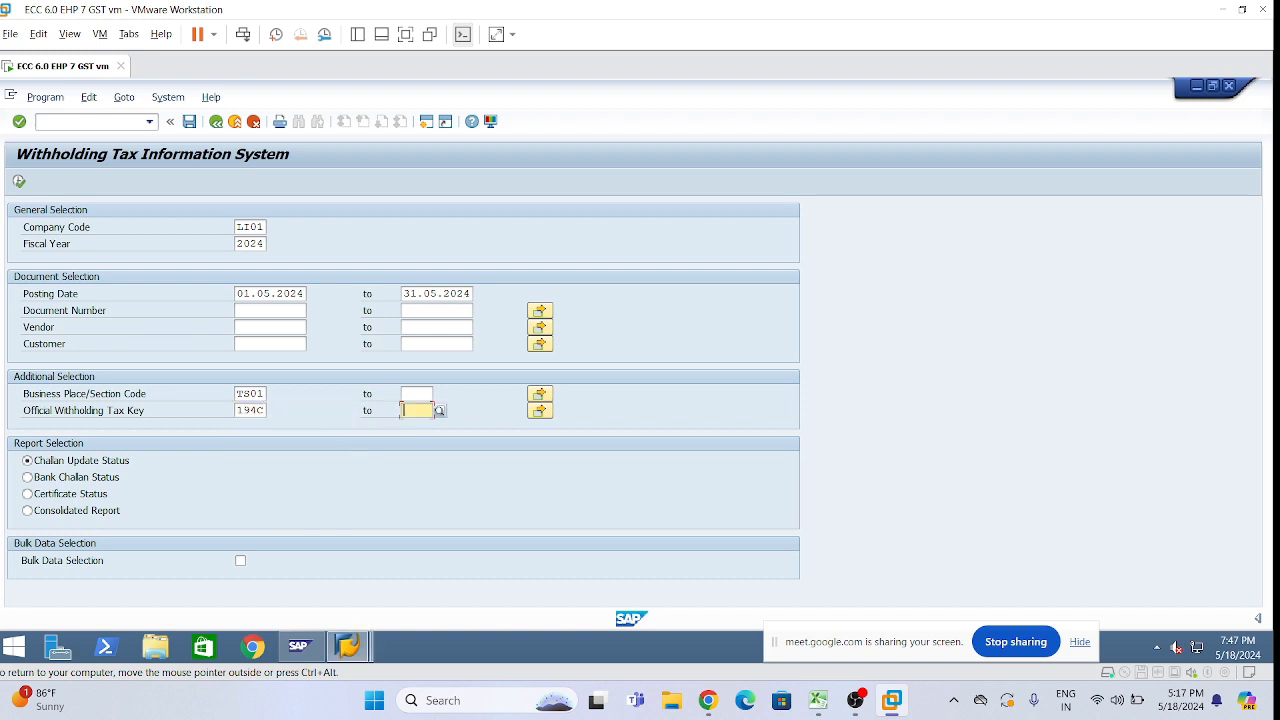
click(410, 394)
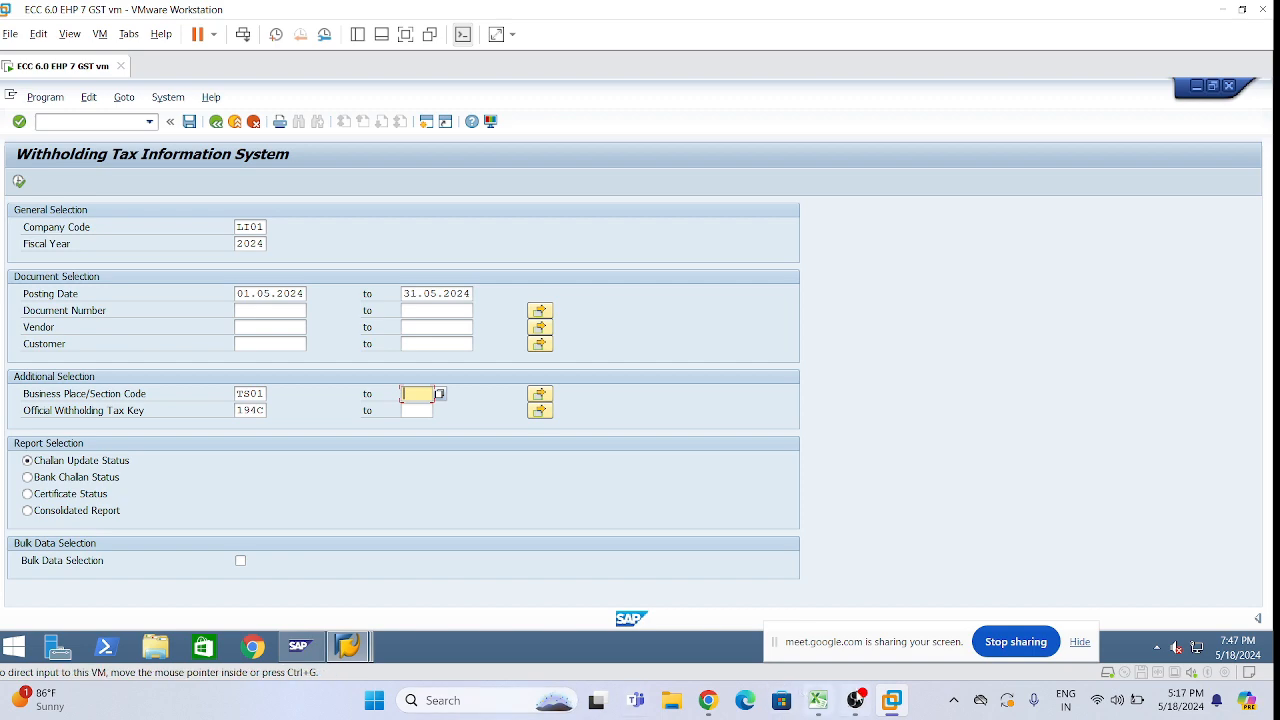
Step: Switch to the Class workbook in Excel and review the TDS notes down to the Step -1 day-to-day posting activities
click(818, 700)
scroll(863, 320, up, 7)
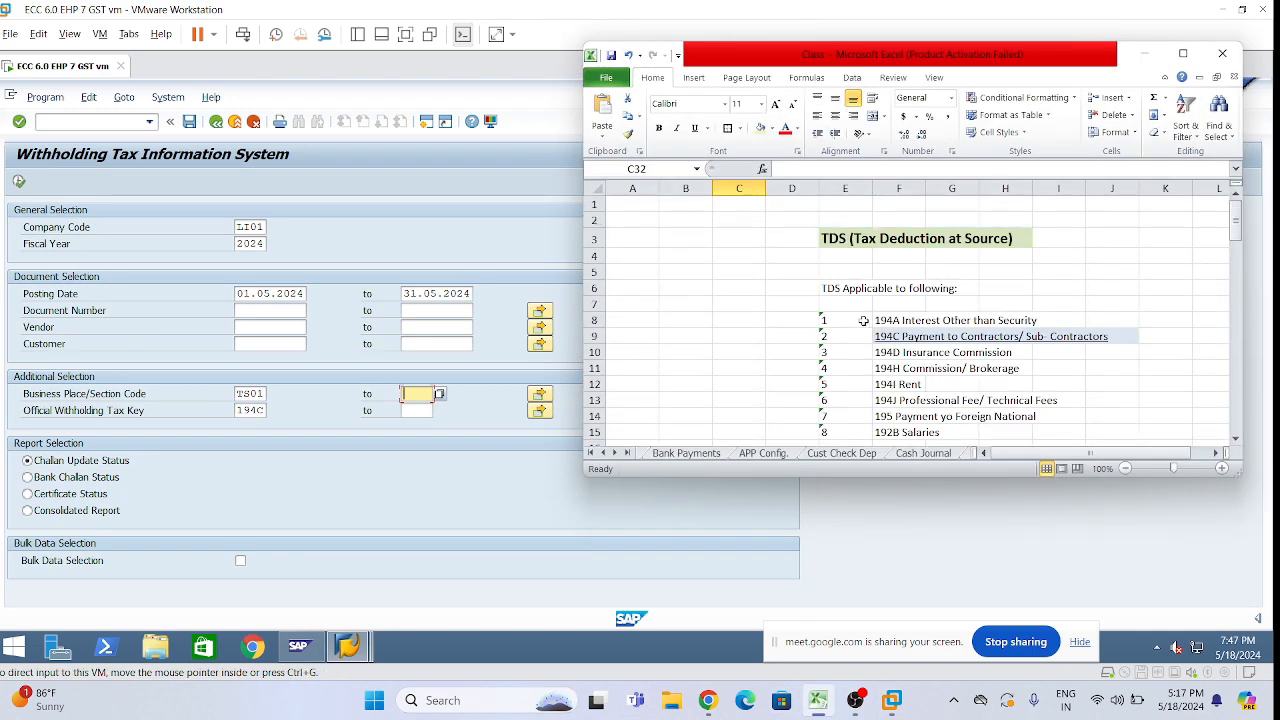
scroll(863, 320, down, 6)
scroll(864, 330, up, 2)
scroll(866, 340, down, 6)
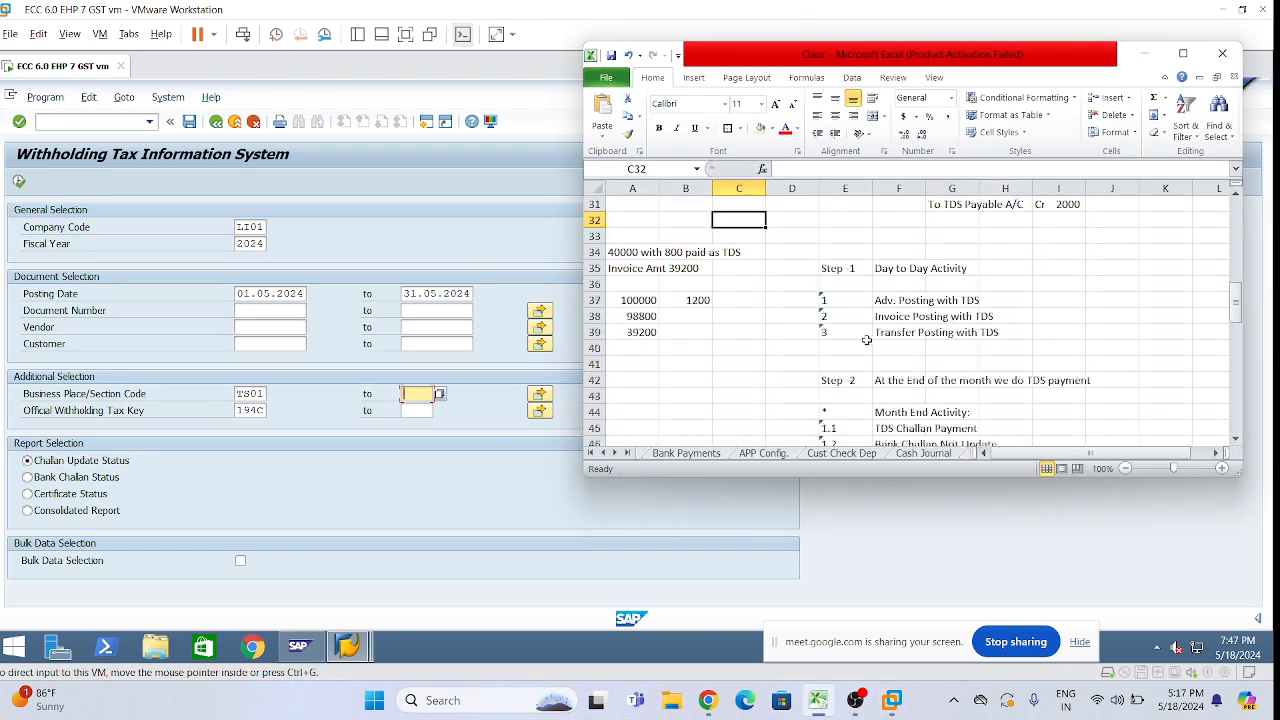
scroll(866, 340, down, 1)
scroll(866, 340, up, 4)
scroll(868, 342, up, 1)
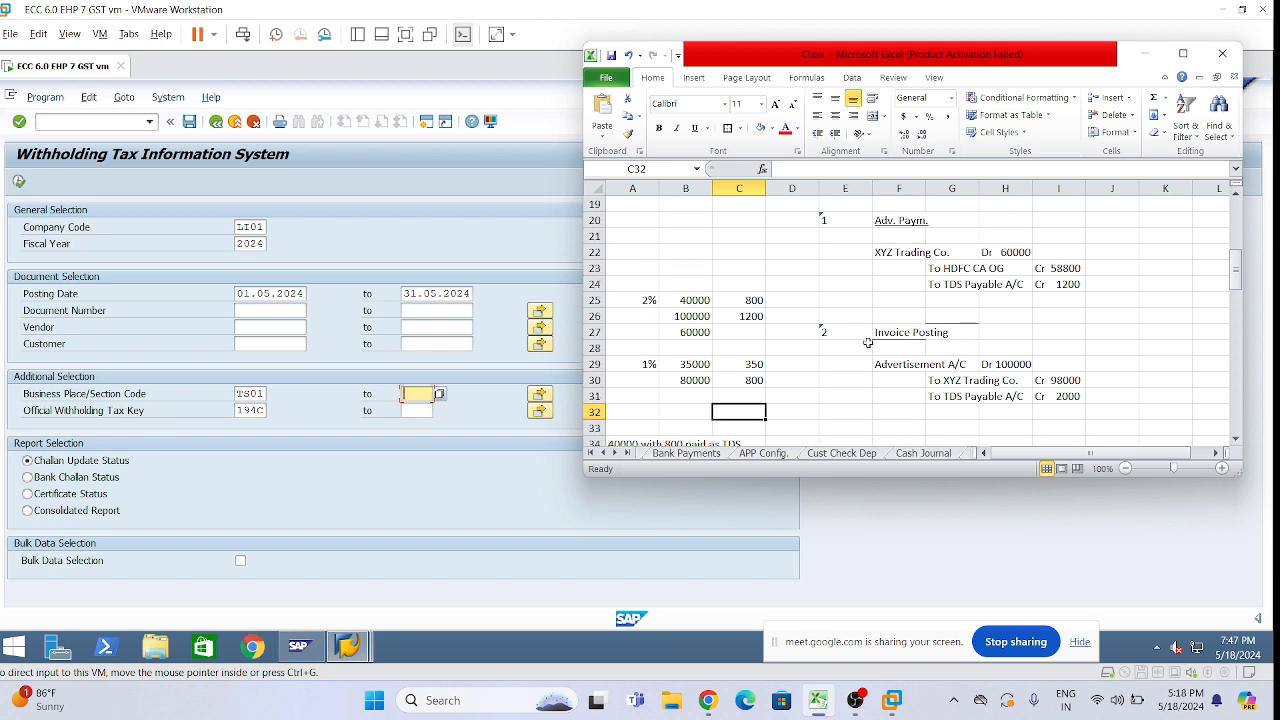
scroll(868, 342, down, 3)
drag(830, 316, 1029, 374)
click(1131, 364)
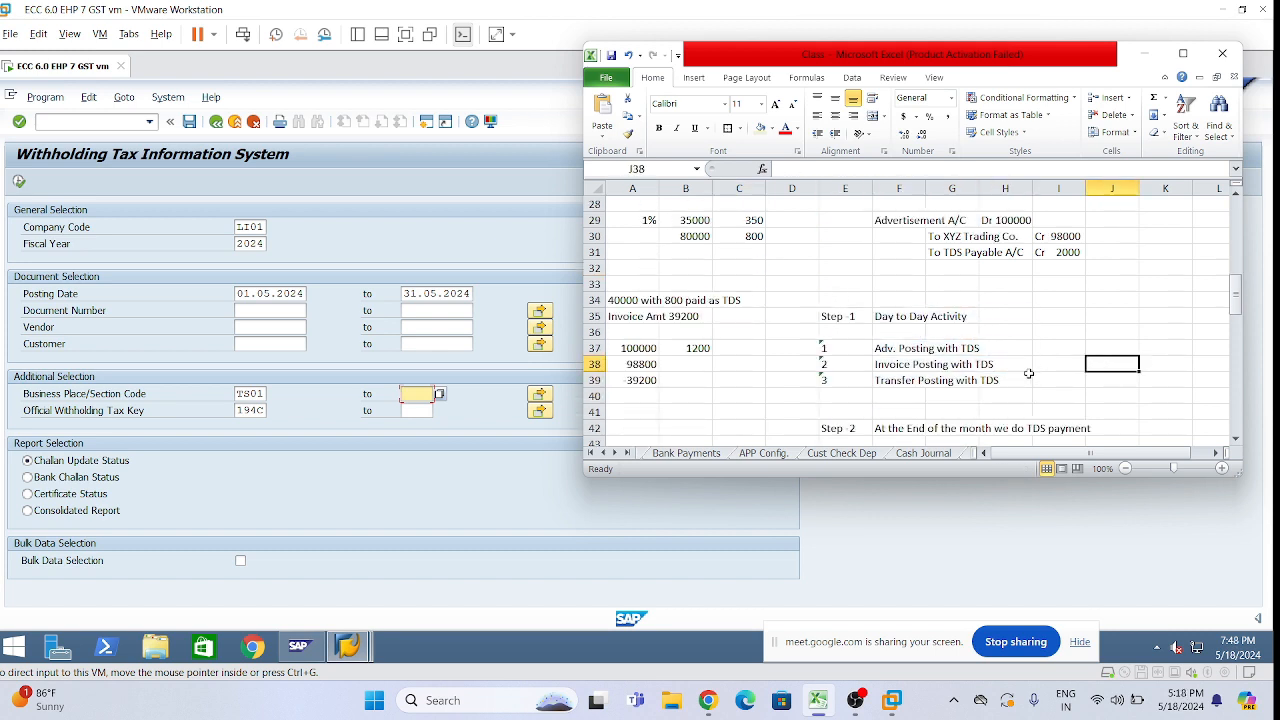
Step: Examine the Step -2 notes on month-end TDS payment, covering the challan payment and the bank challan update
scroll(1029, 374, down, 3)
drag(830, 284, 1089, 342)
click(1164, 315)
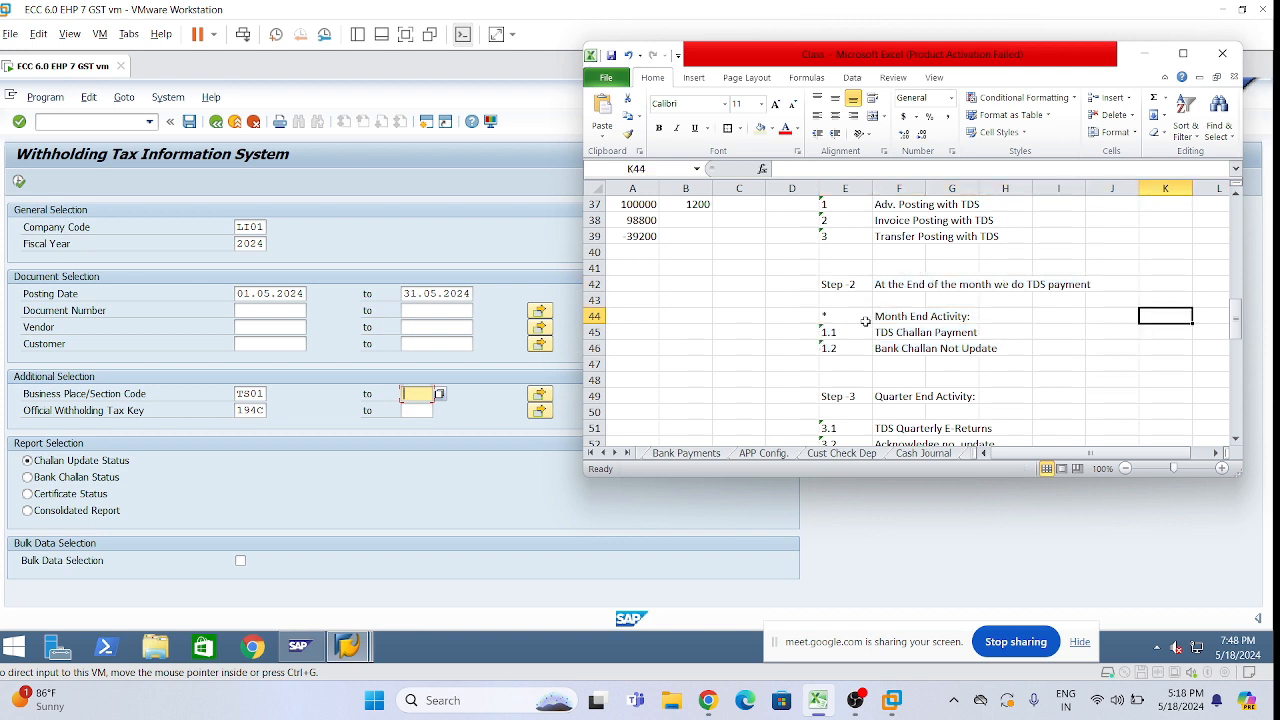
drag(830, 284, 1089, 350)
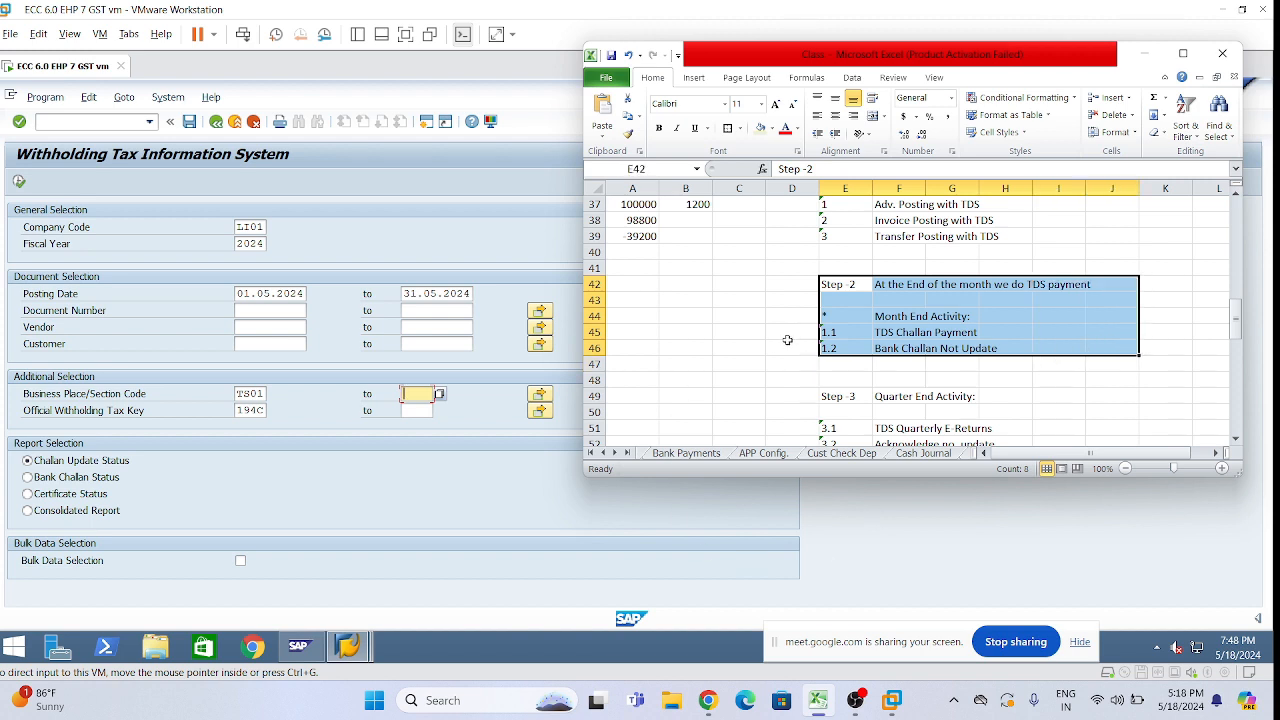
click(768, 316)
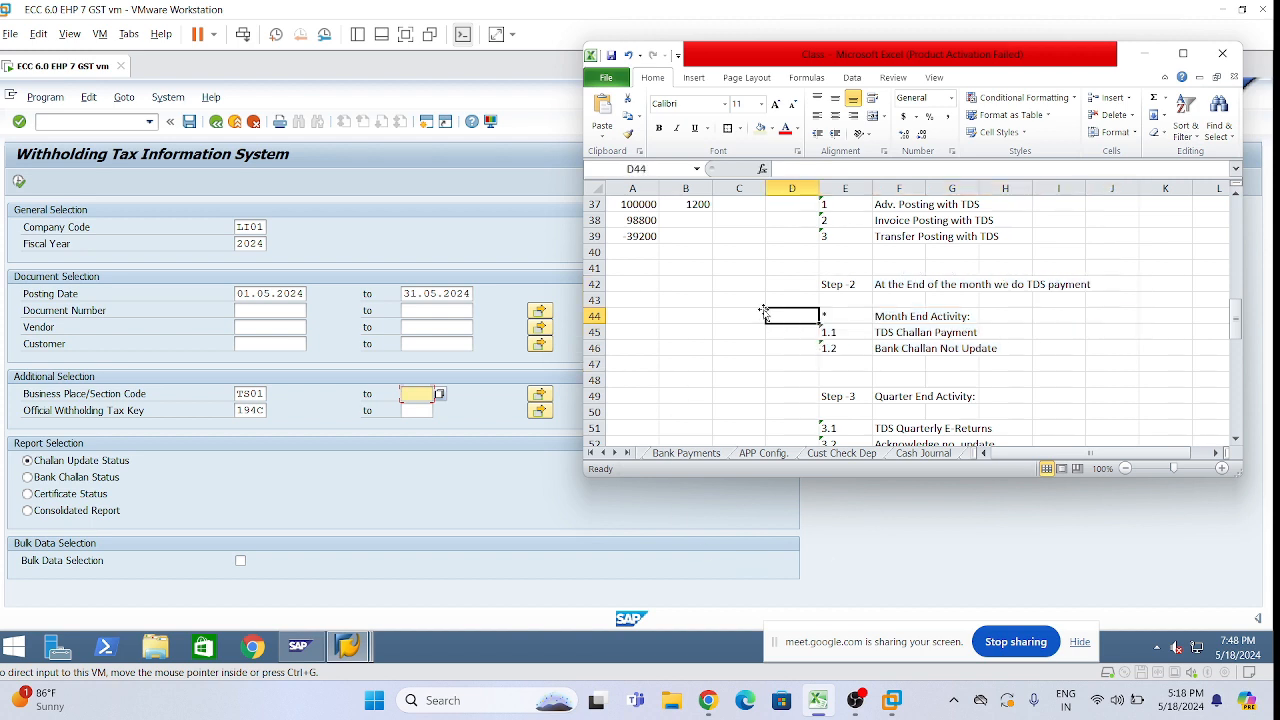
drag(823, 284, 1012, 352)
click(1089, 316)
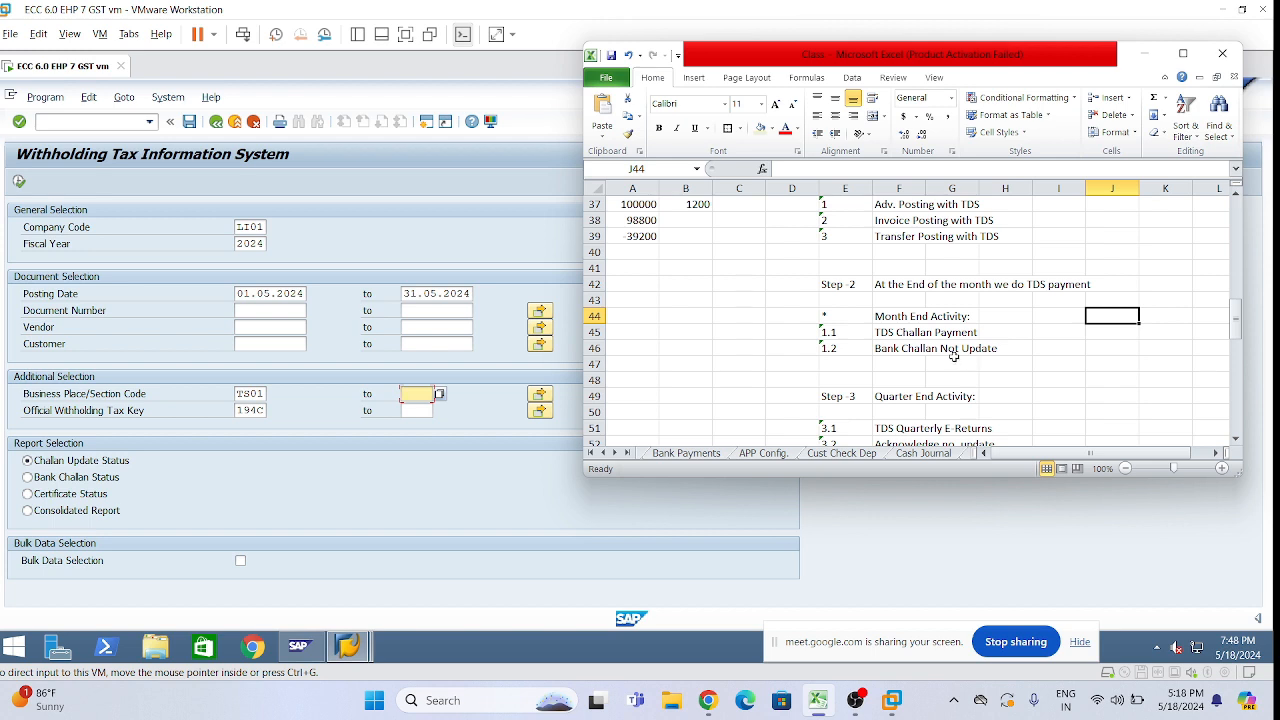
Step: Correct the text of month-end item 1.2 in cell F46 to "Bank Challan No Update"
click(886, 351)
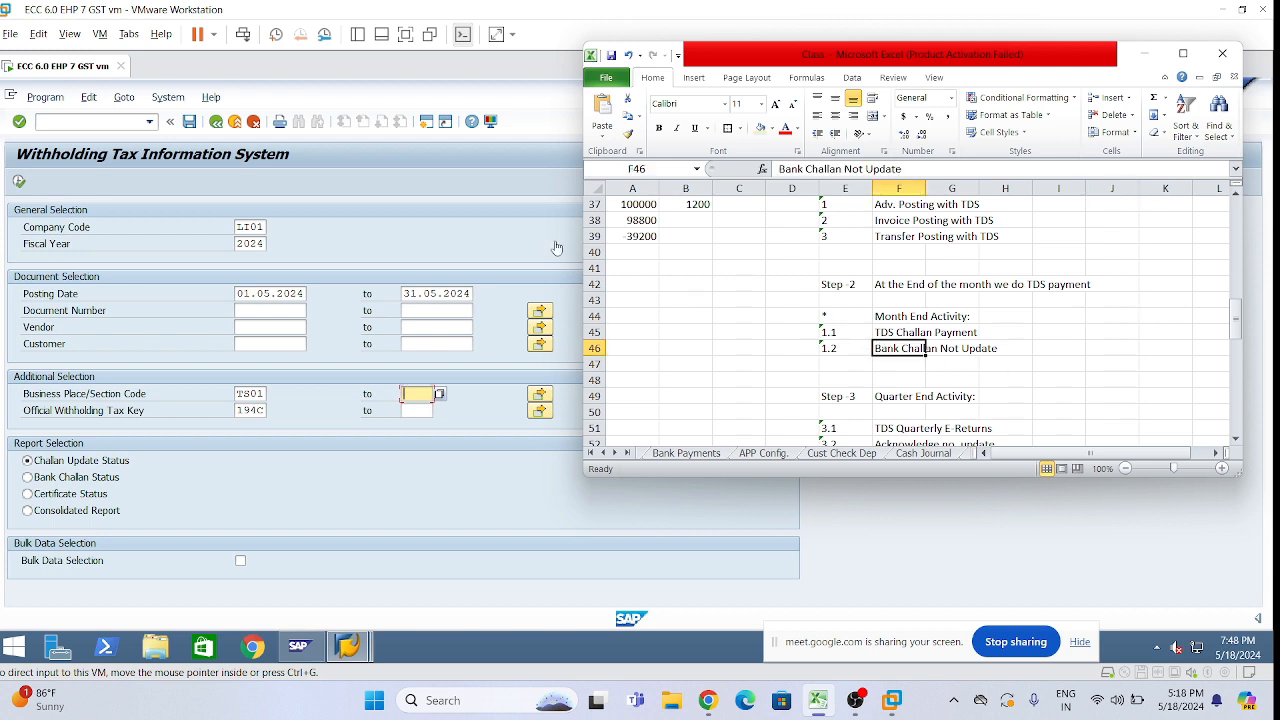
click(863, 169)
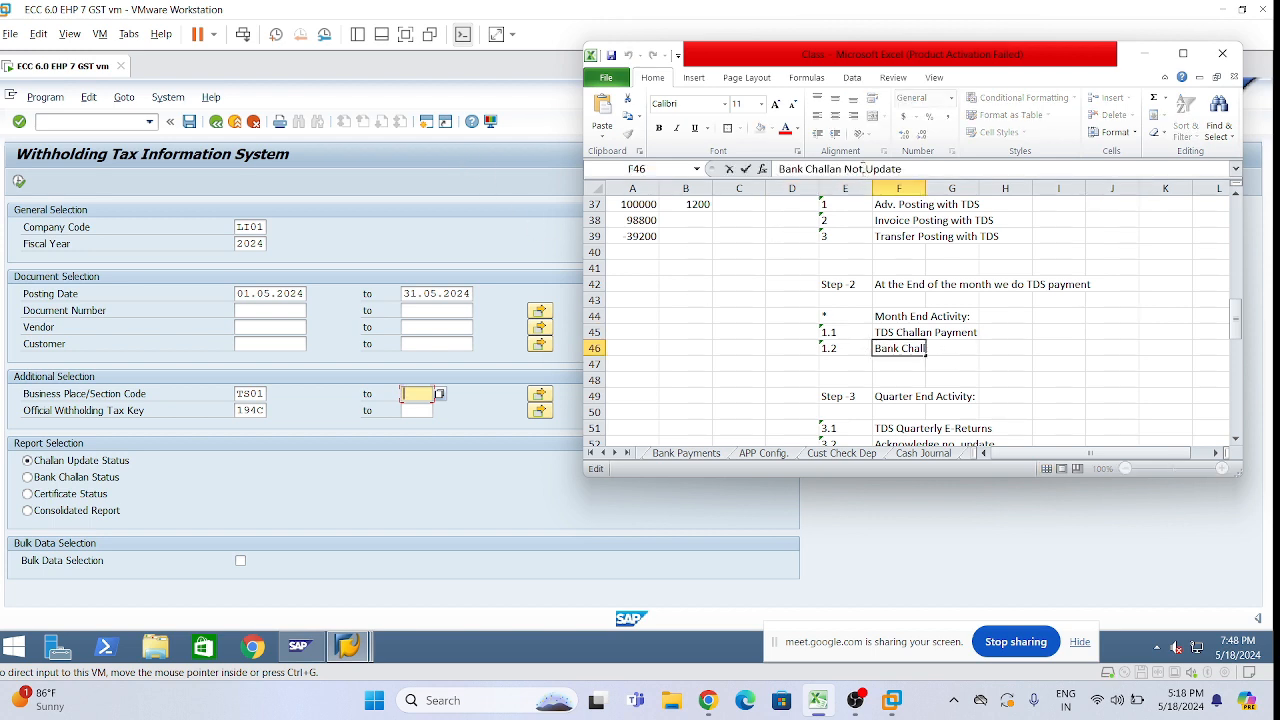
key(BackSpace)
click(1100, 347)
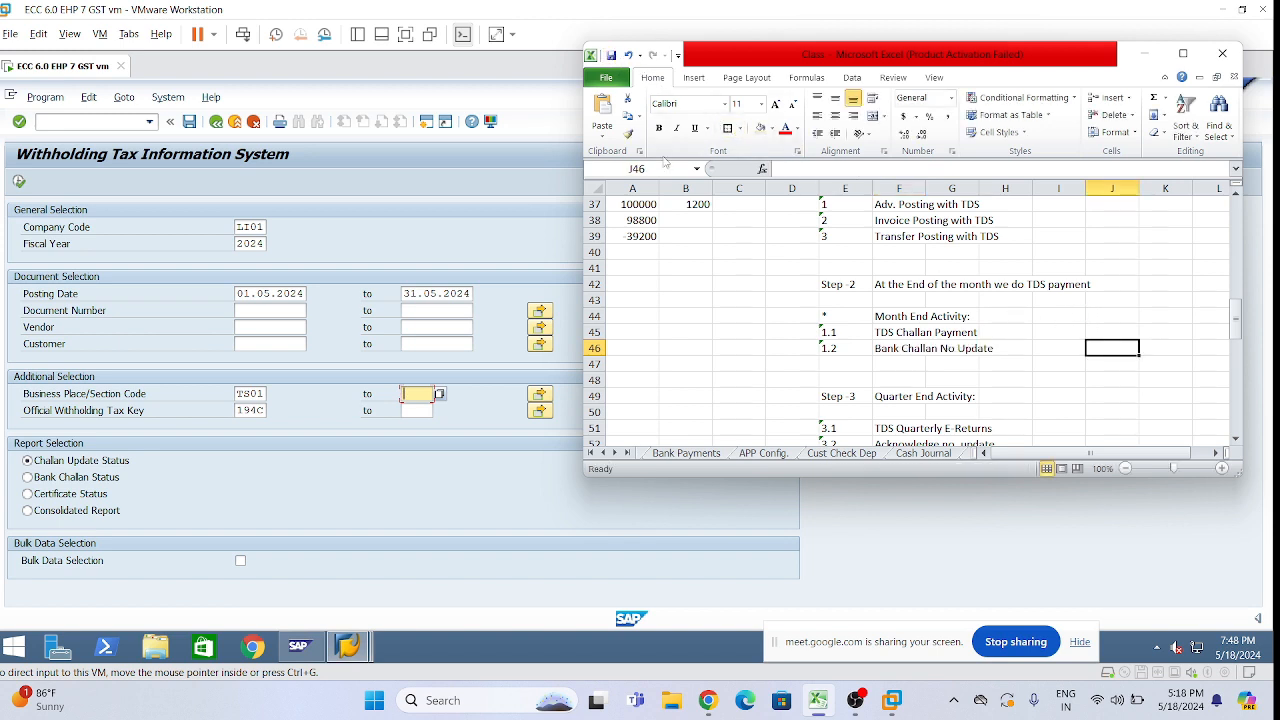
Step: Return to the SAP Withholding Tax Information System and execute the report for Chalan Update Status
click(1143, 54)
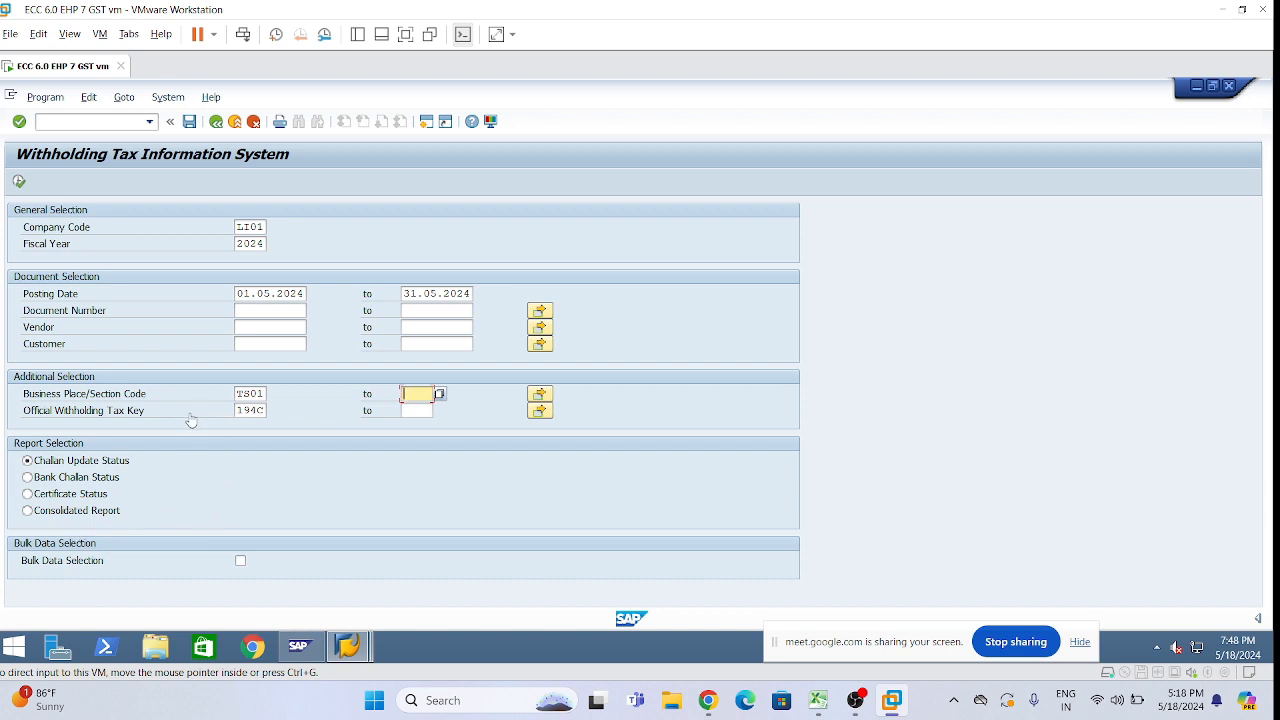
click(19, 182)
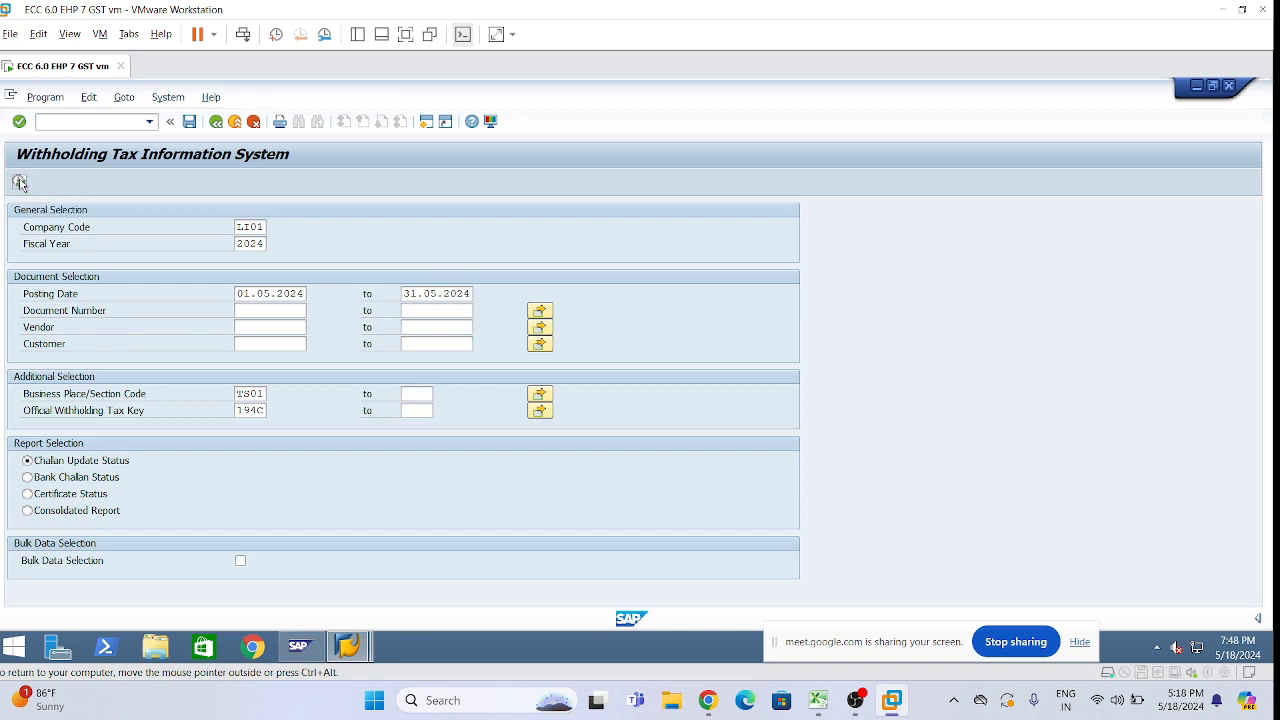